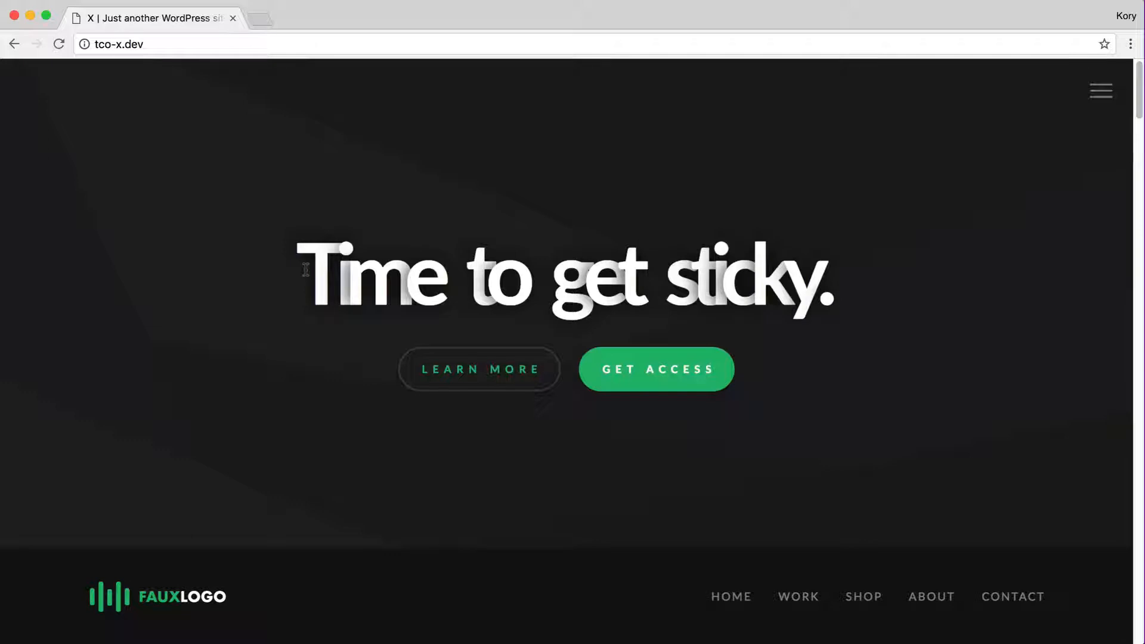
Narrow the browser window to check the page's small-screen layout
{"action": "scroll", "coordinate": [306, 270], "scroll_direction": "down", "scroll_amount": 10}
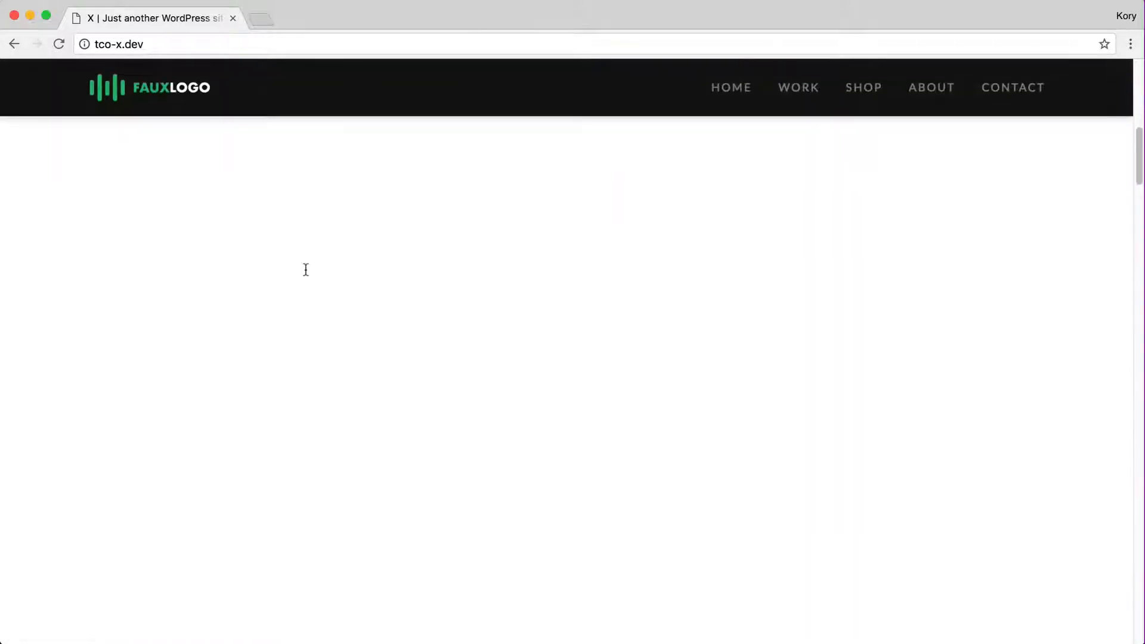
{"action": "scroll", "coordinate": [699, 270], "scroll_direction": "up", "scroll_amount": 5}
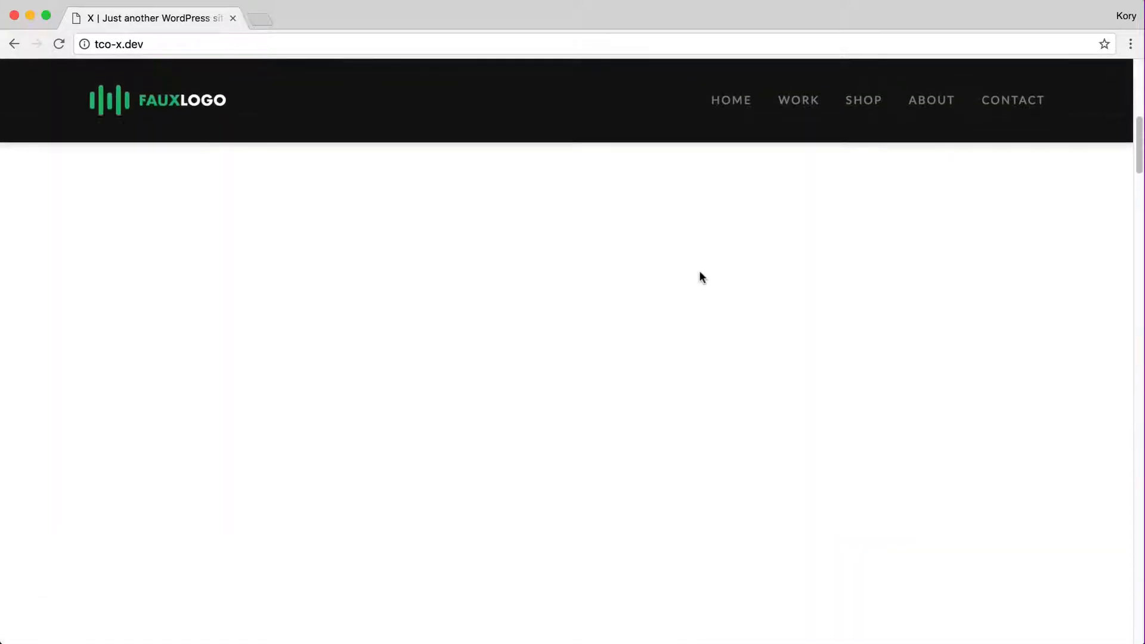
{"action": "scroll", "coordinate": [686, 391], "scroll_direction": "down", "scroll_amount": 3}
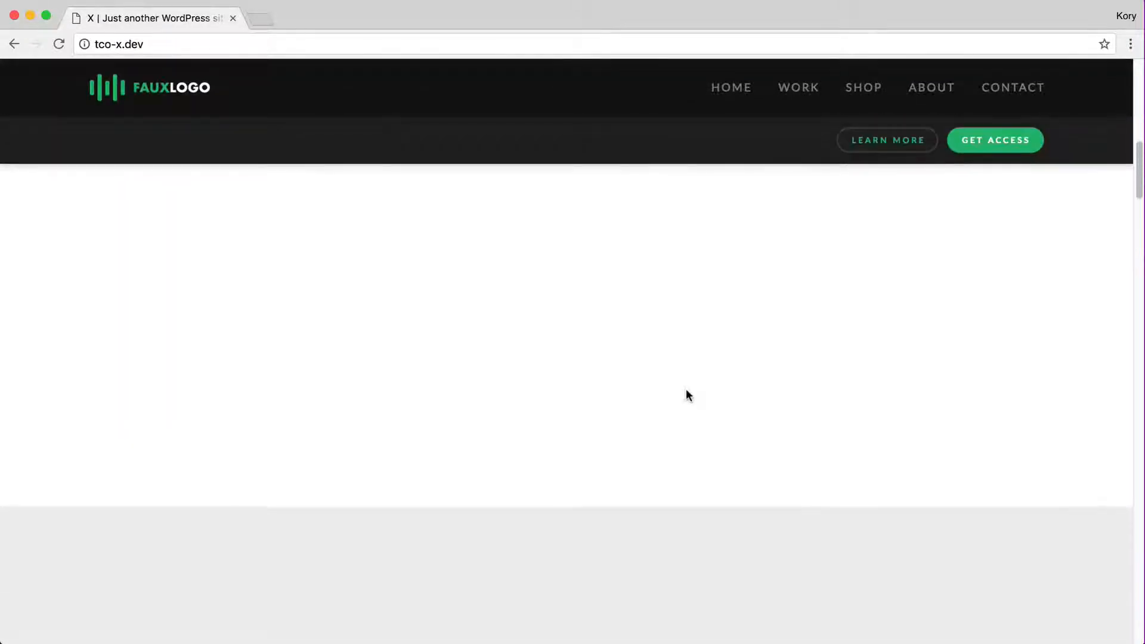
{"action": "scroll", "coordinate": [686, 391], "scroll_direction": "up", "scroll_amount": 4}
{"action": "scroll", "coordinate": [686, 389], "scroll_direction": "up", "scroll_amount": 2}
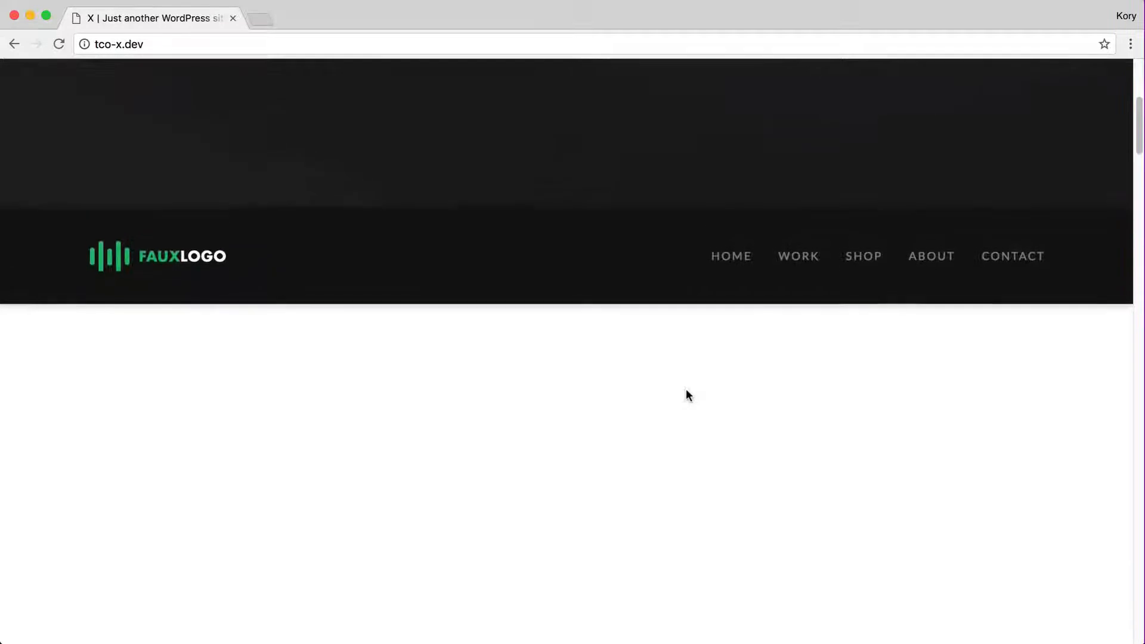
{"action": "left_click_drag", "start_coordinate": [1140, 266], "coordinate": [354, 263]}
{"action": "scroll", "coordinate": [200, 300], "scroll_direction": "right", "scroll_amount": 5}
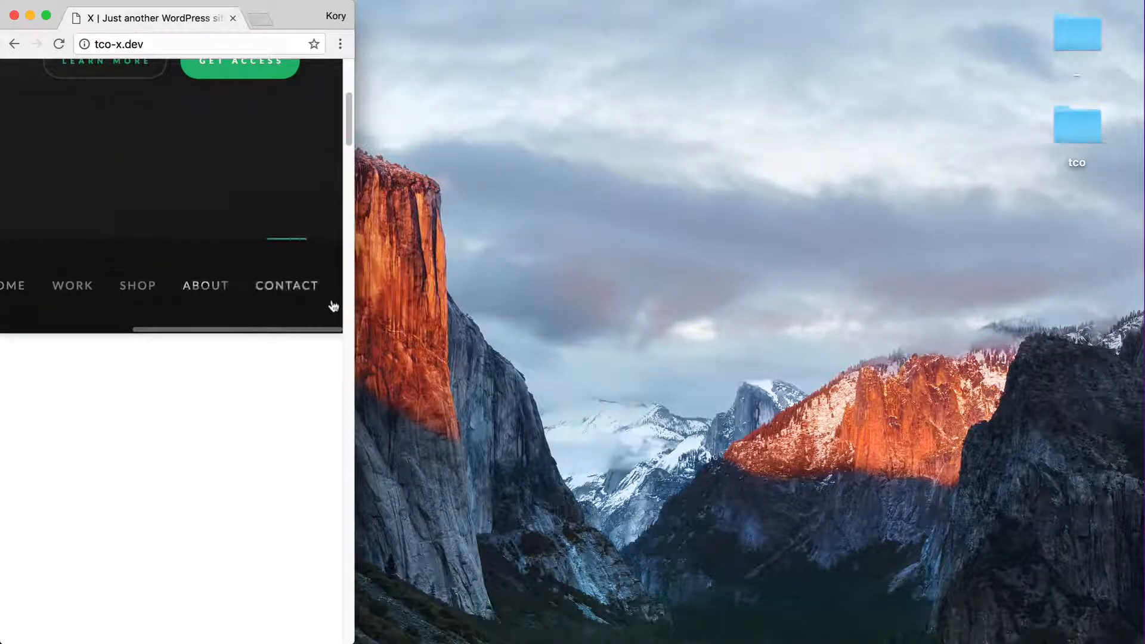
{"action": "scroll", "coordinate": [126, 307], "scroll_direction": "left", "scroll_amount": 1}
{"action": "scroll", "coordinate": [71, 307], "scroll_direction": "left", "scroll_amount": 3}
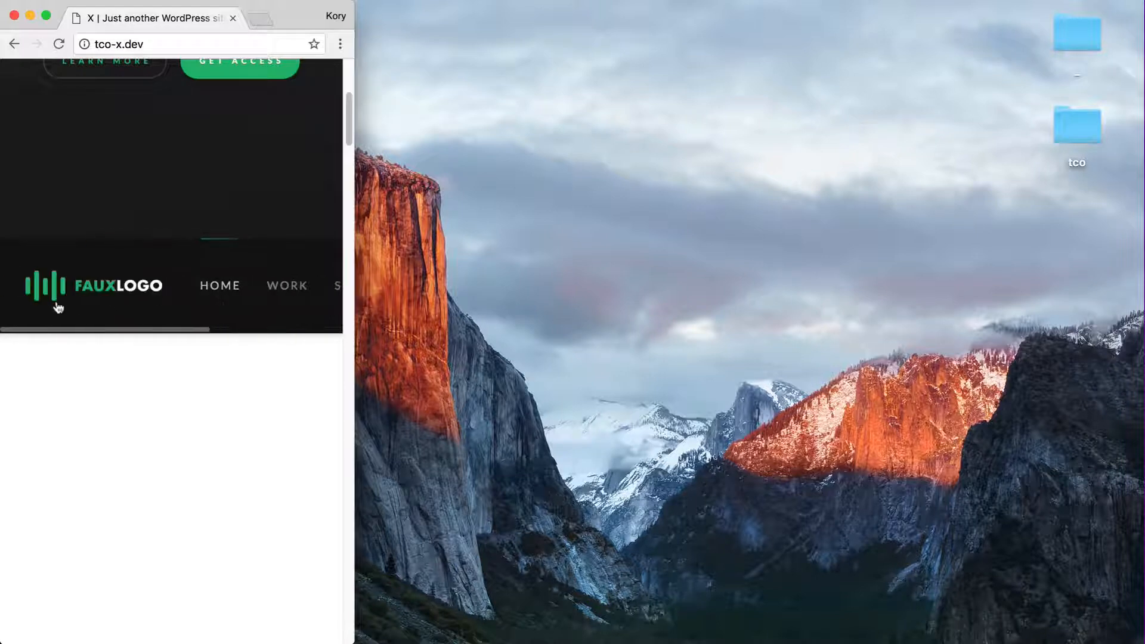
Resize the browser window to the 1440×810 preset
{"action": "left_click", "coordinate": [341, 44]}
{"action": "left_click", "coordinate": [378, 68]}
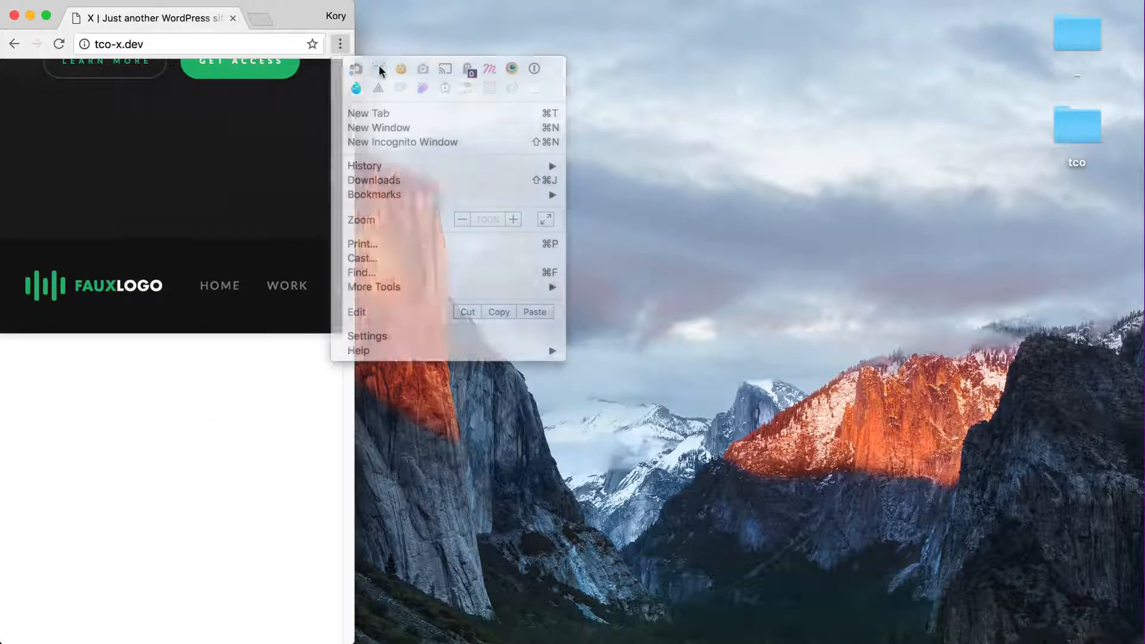
{"action": "left_click", "coordinate": [260, 154]}
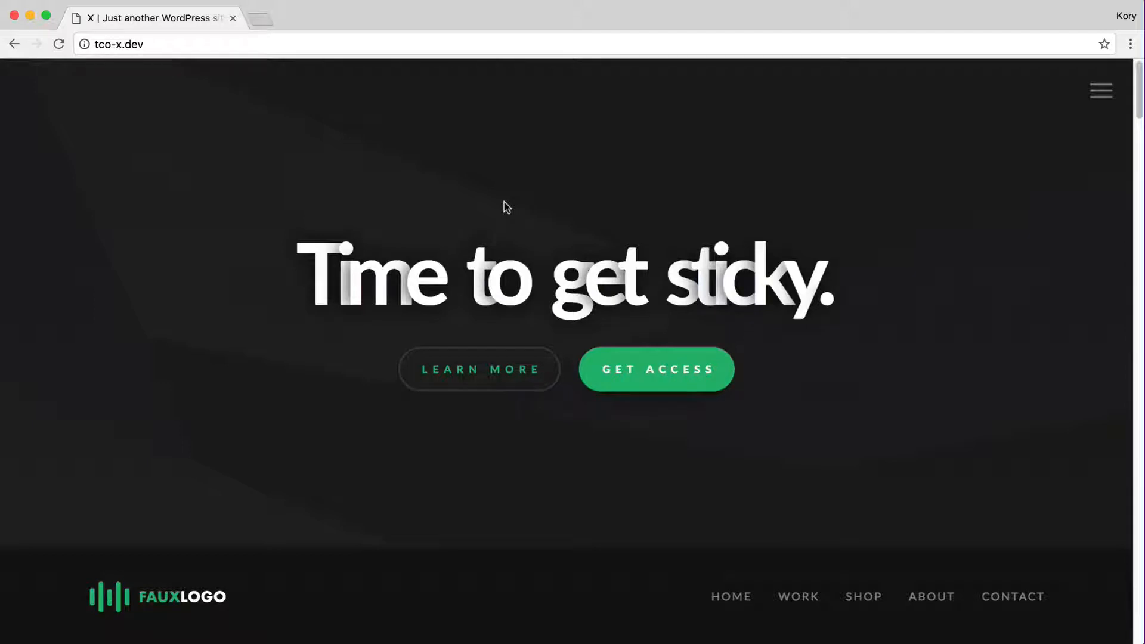
{"action": "left_click", "coordinate": [1101, 91]}
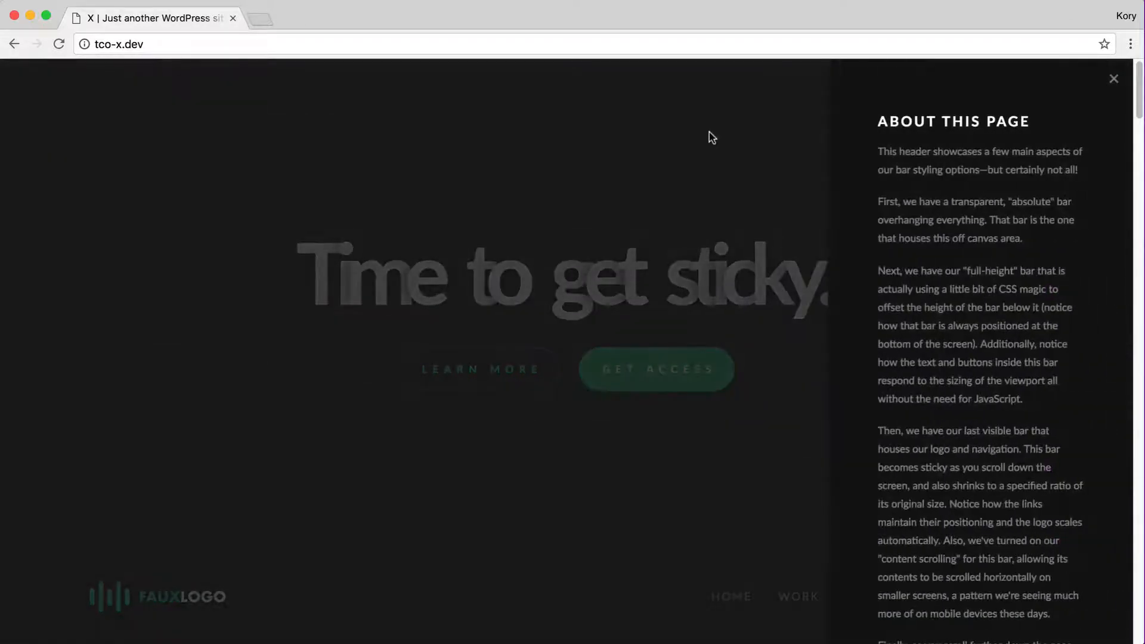
{"action": "left_click", "coordinate": [710, 136]}
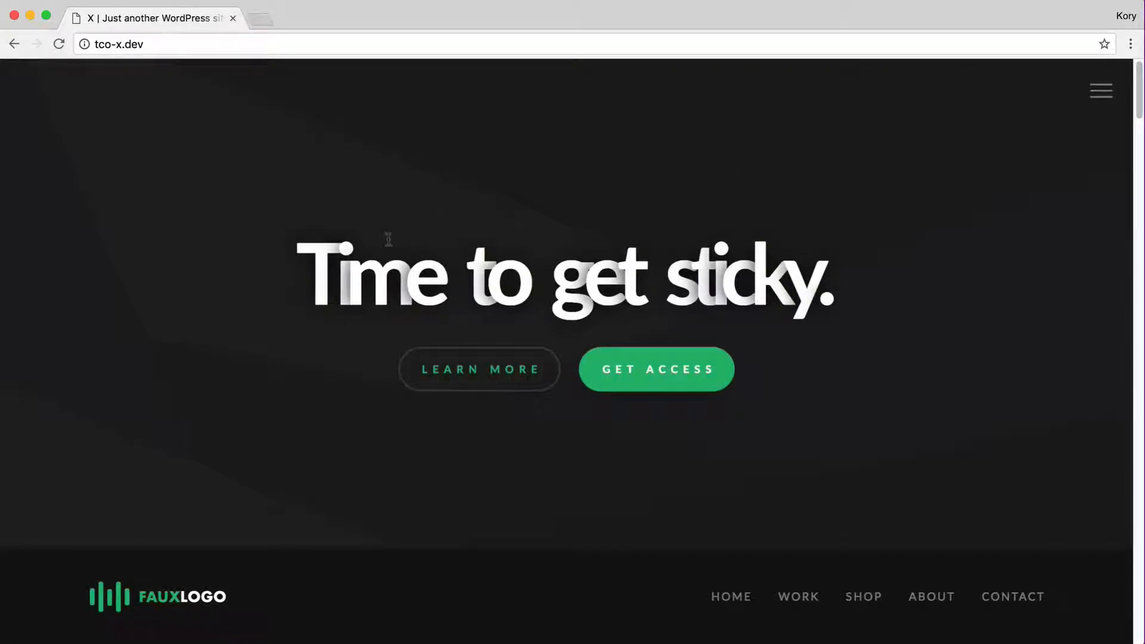
Go to the site's /wp-admin address
{"action": "left_click", "coordinate": [162, 50]}
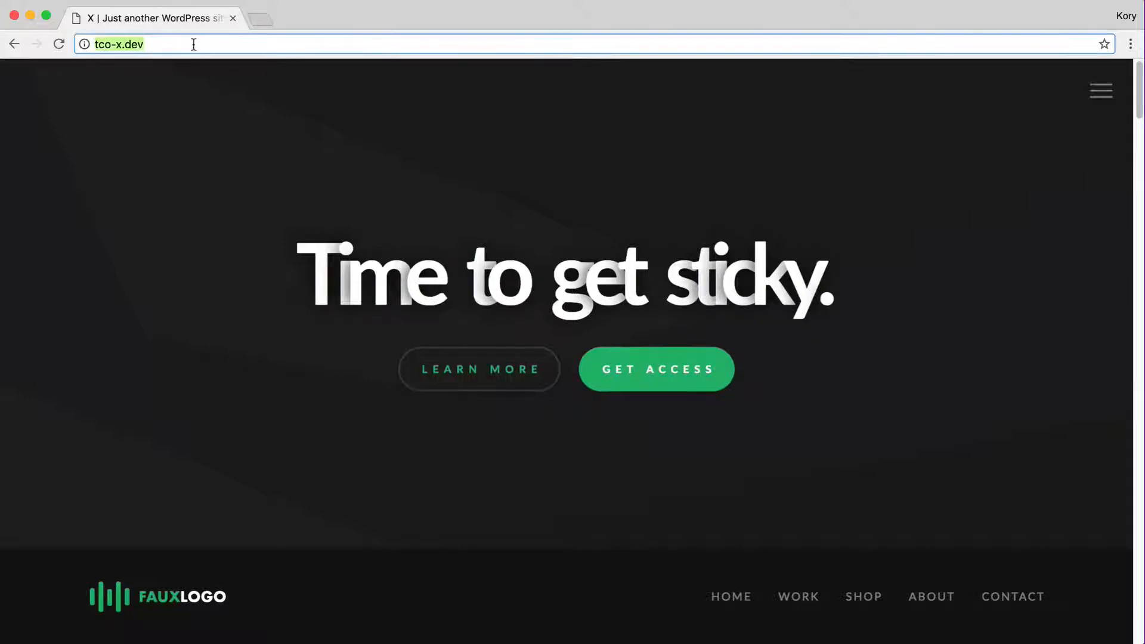
{"action": "left_click", "coordinate": [192, 45]}
{"action": "type", "text": "/wp-admin"}
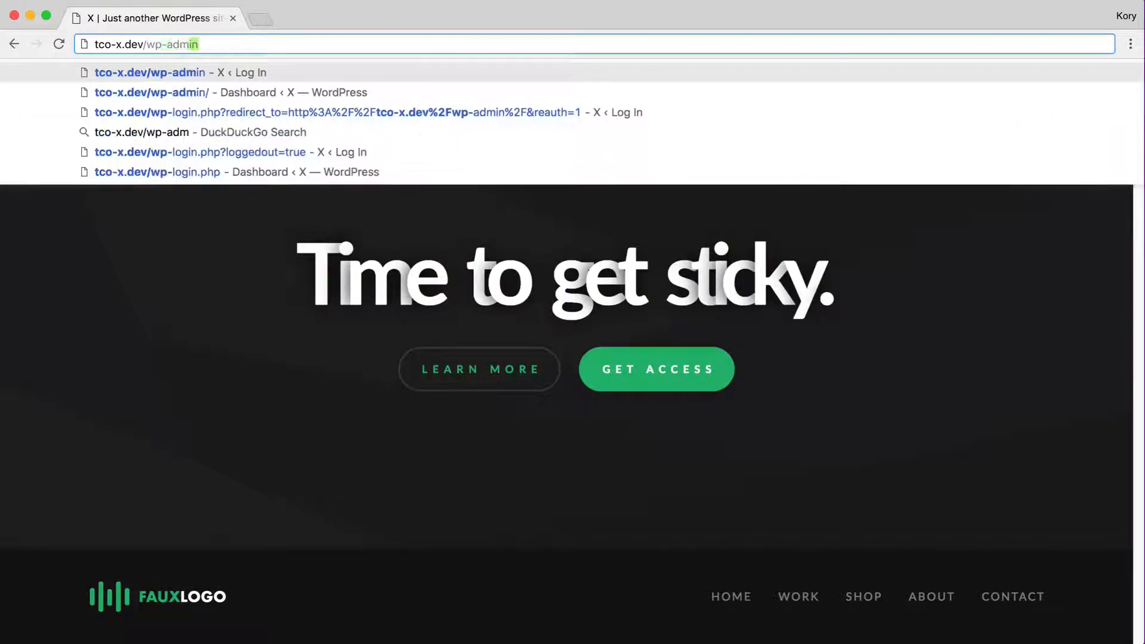
{"action": "key", "text": "Return"}
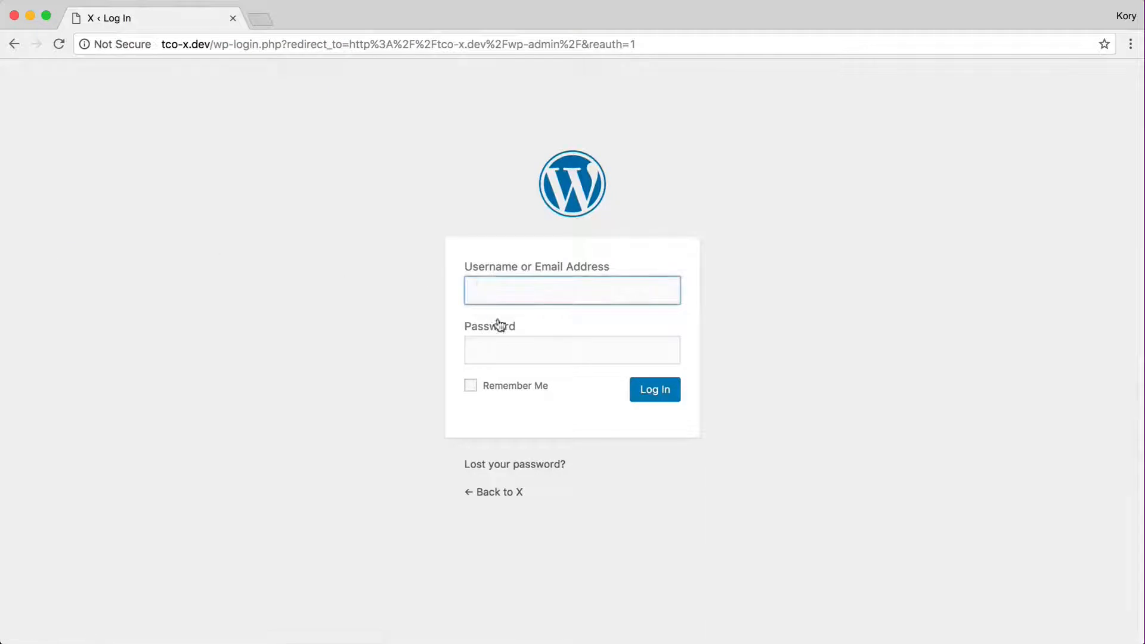
Log in with the admin username and password, then launch X Pro
{"action": "type", "text": "admin"}
{"action": "key", "text": "Tab"}
{"action": "type", "text": "admin"}
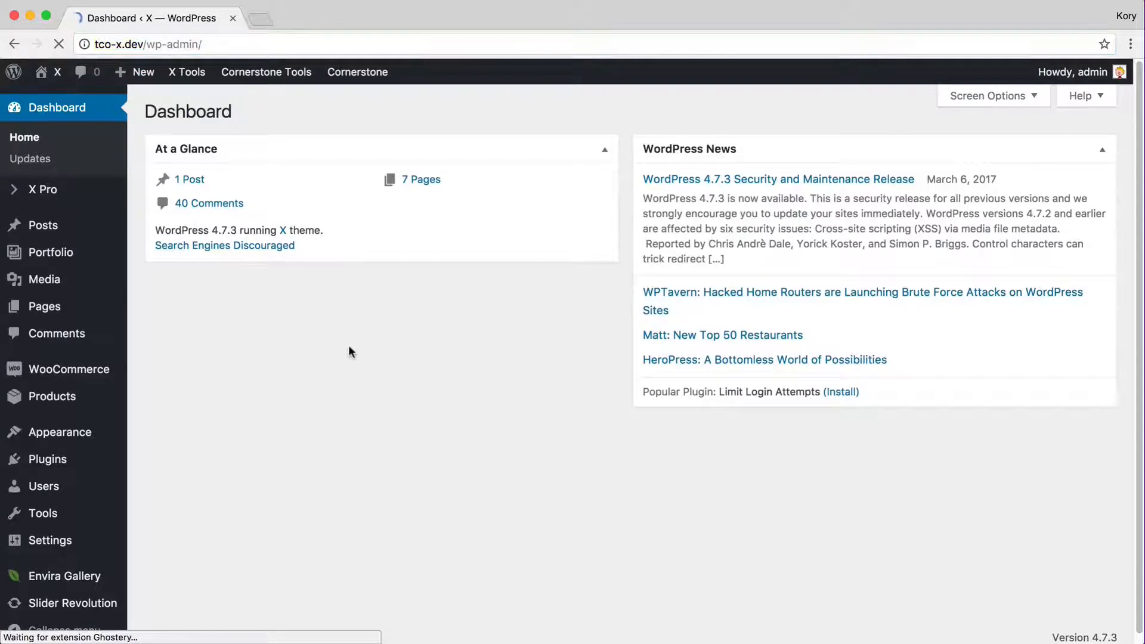
{"action": "mouse_move", "coordinate": [58, 201]}
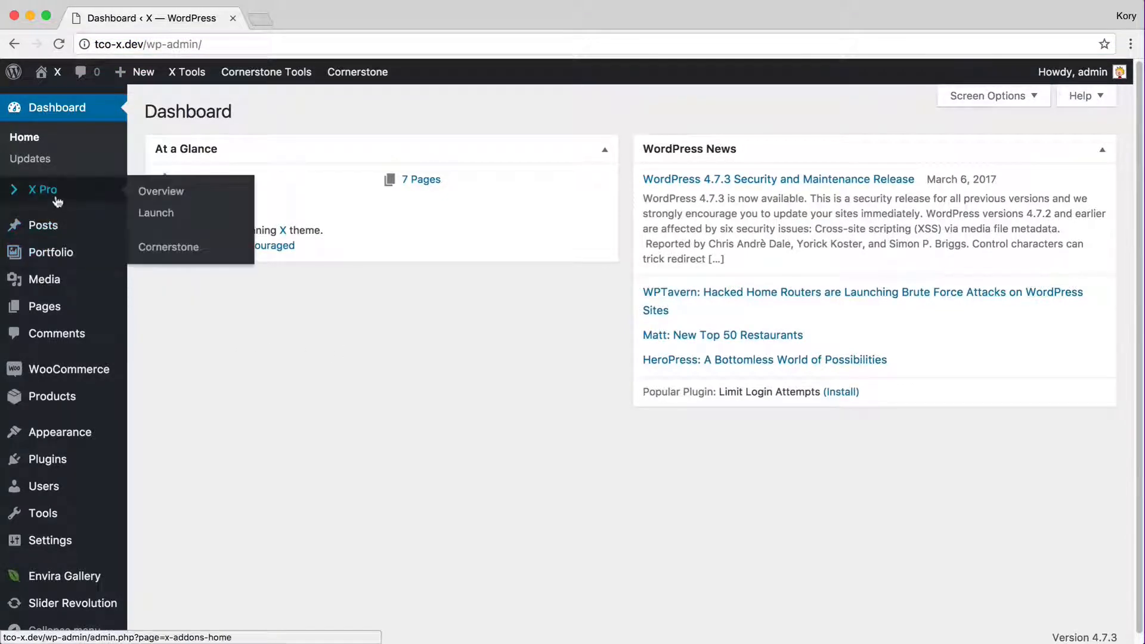
{"action": "left_click", "coordinate": [160, 213]}
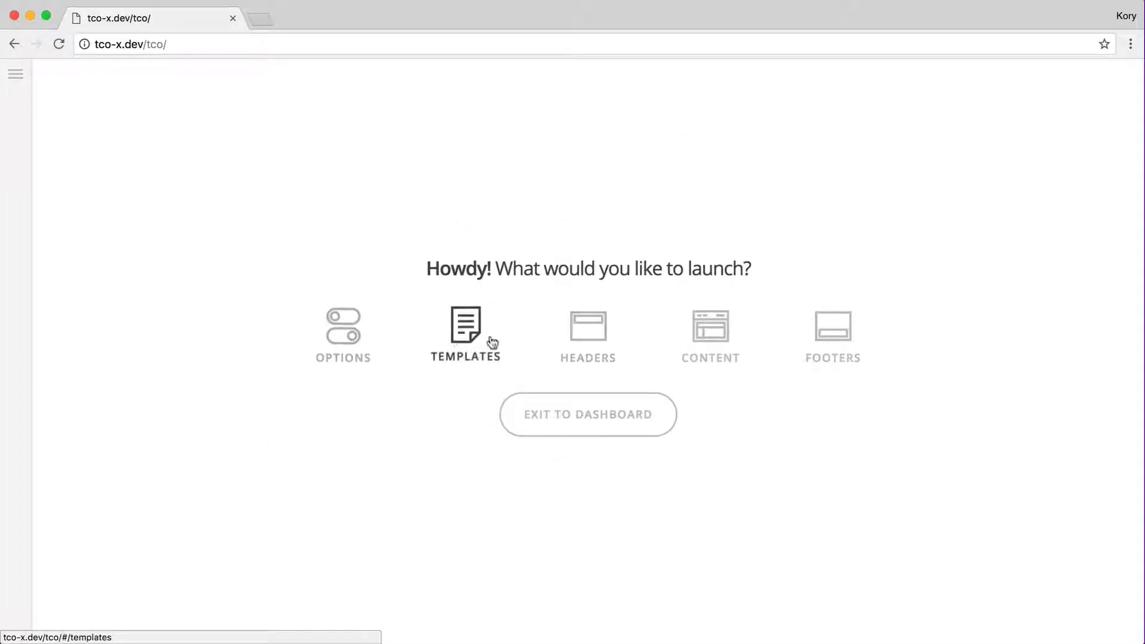
Open Headers, return to the start screen, then reopen Headers and its template list
{"action": "left_click", "coordinate": [603, 330]}
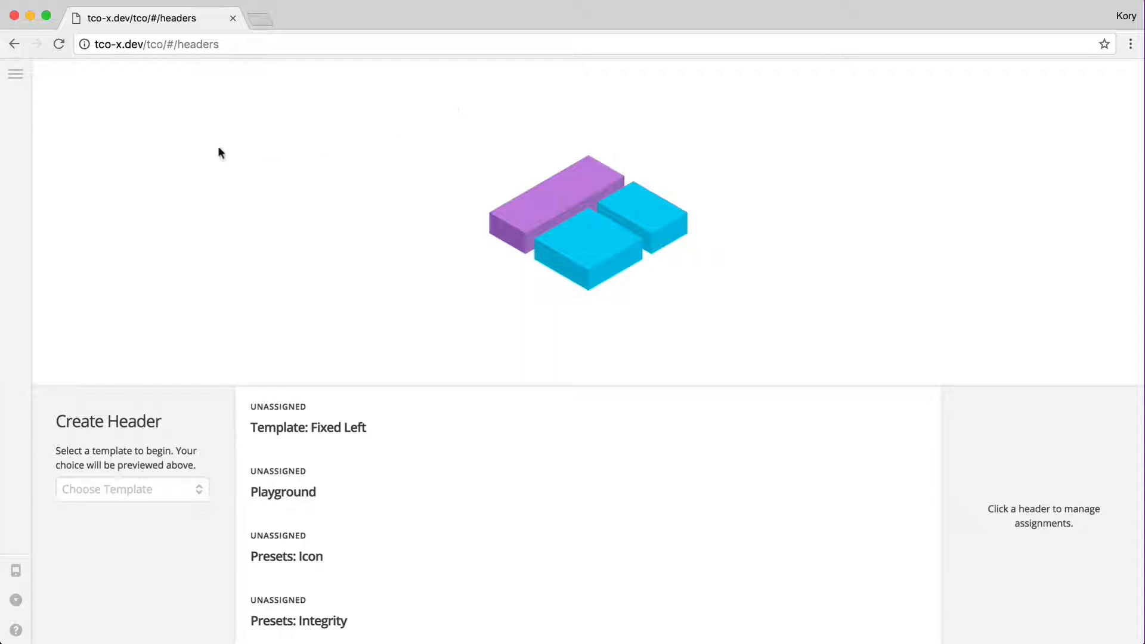
{"action": "left_click", "coordinate": [17, 74]}
{"action": "left_click", "coordinate": [61, 84]}
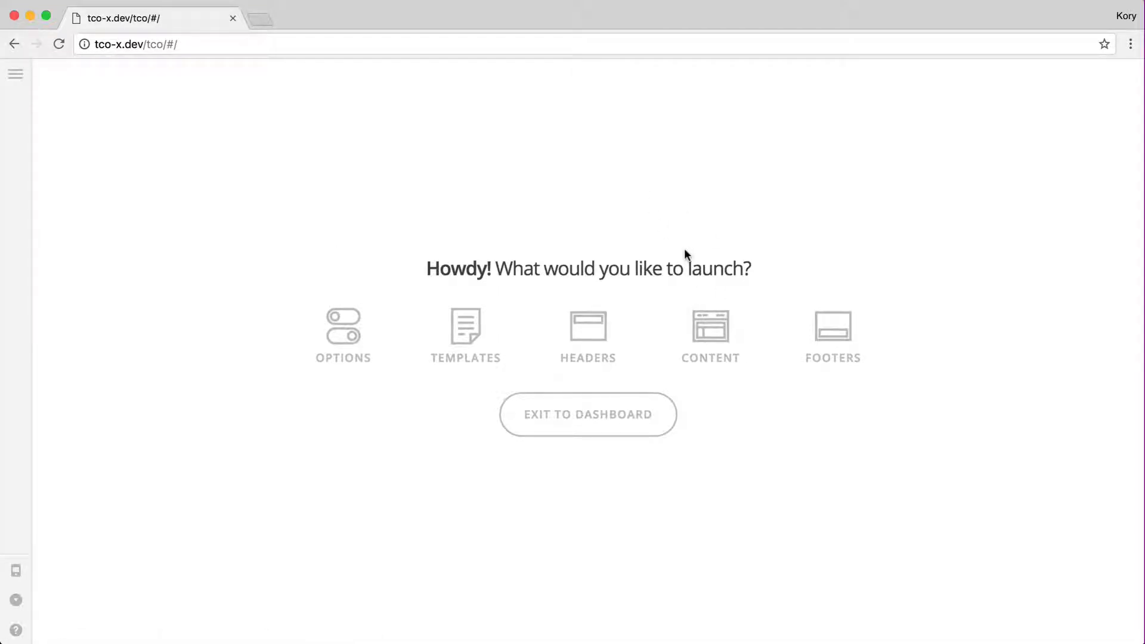
{"action": "left_click", "coordinate": [595, 328]}
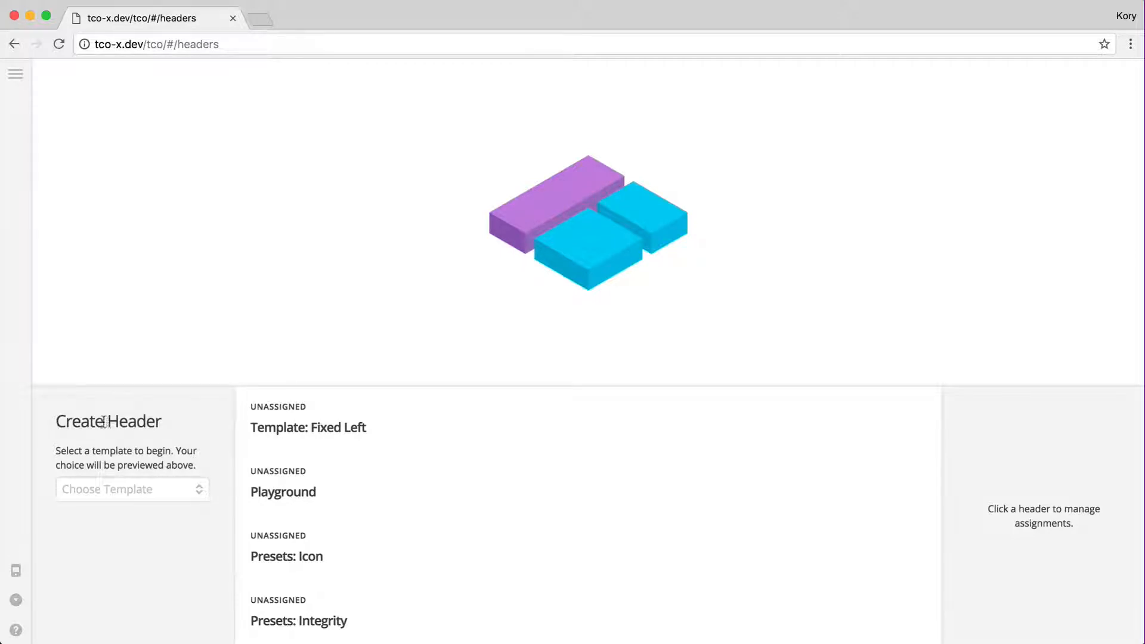
{"action": "left_click", "coordinate": [147, 488]}
Keep the Default template, then preview the Hero header template
{"action": "left_click", "coordinate": [121, 506]}
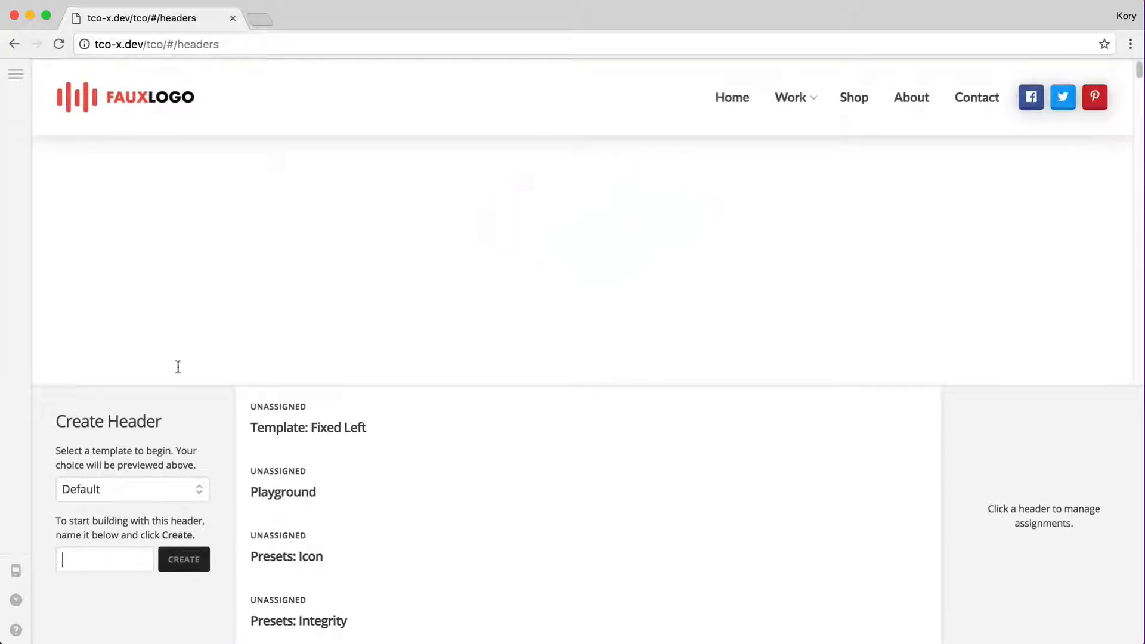
{"action": "mouse_move", "coordinate": [798, 102]}
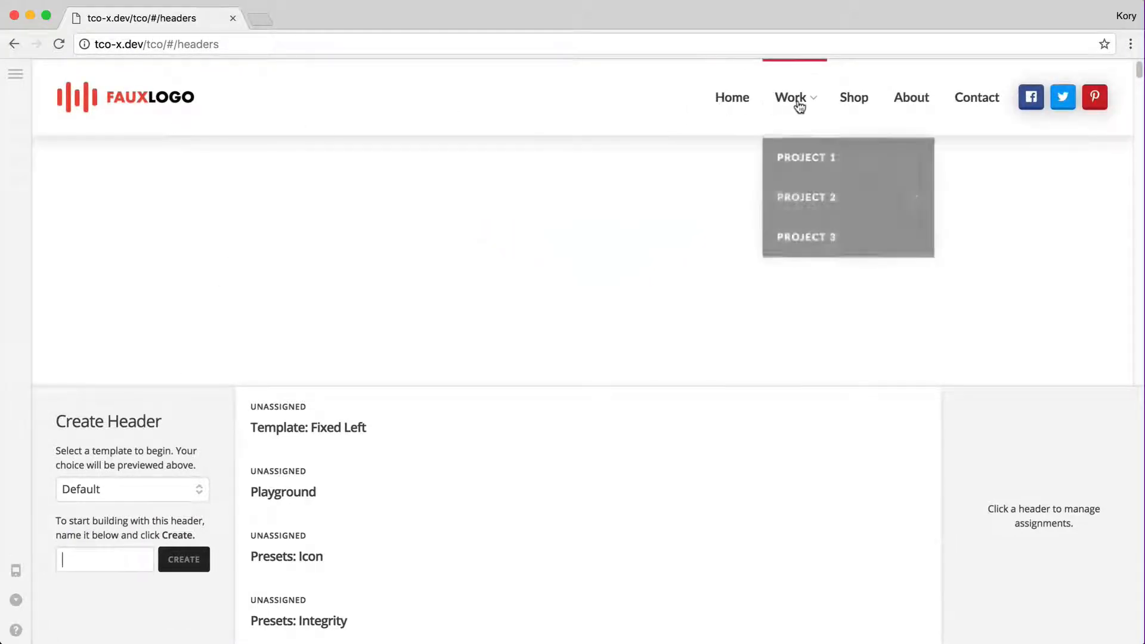
{"action": "mouse_move", "coordinate": [797, 207]}
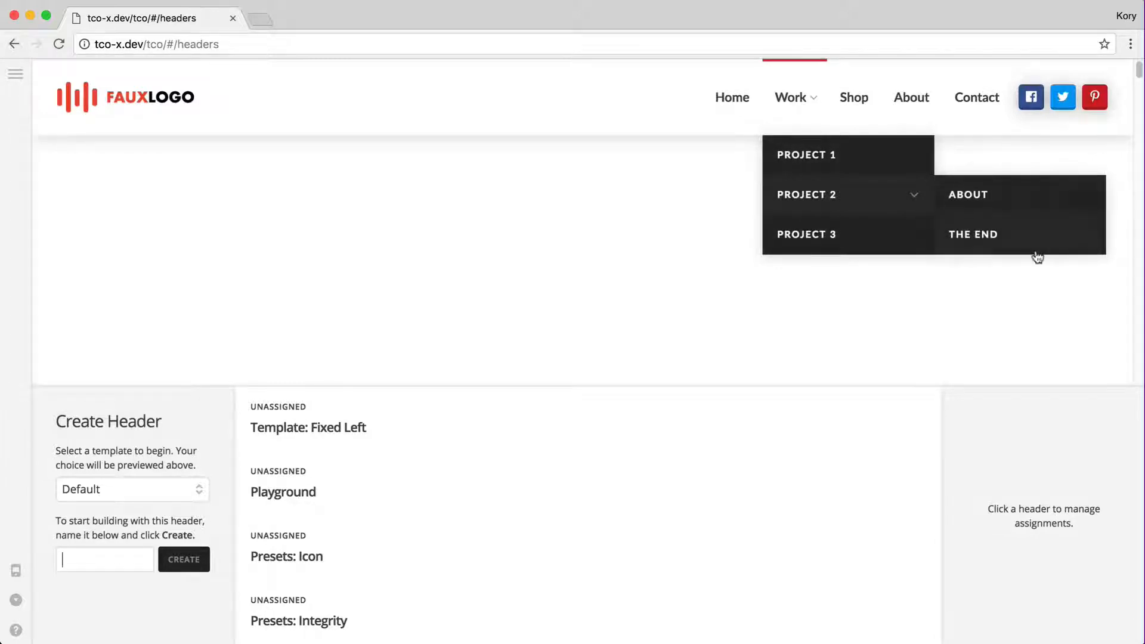
{"action": "left_click", "coordinate": [161, 491]}
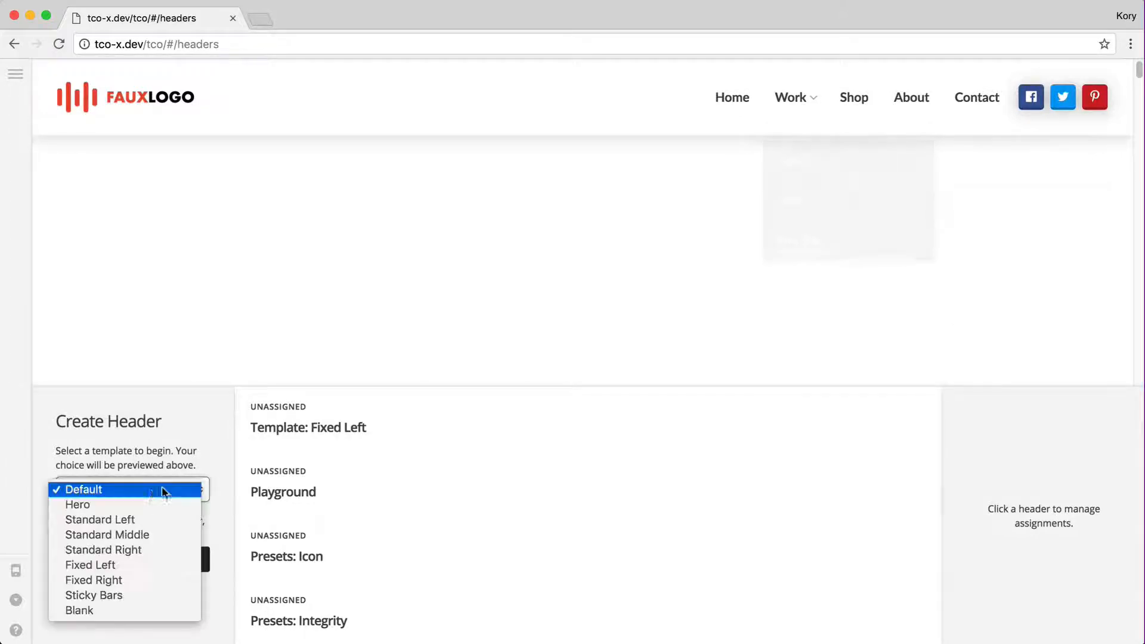
{"action": "left_click", "coordinate": [112, 504]}
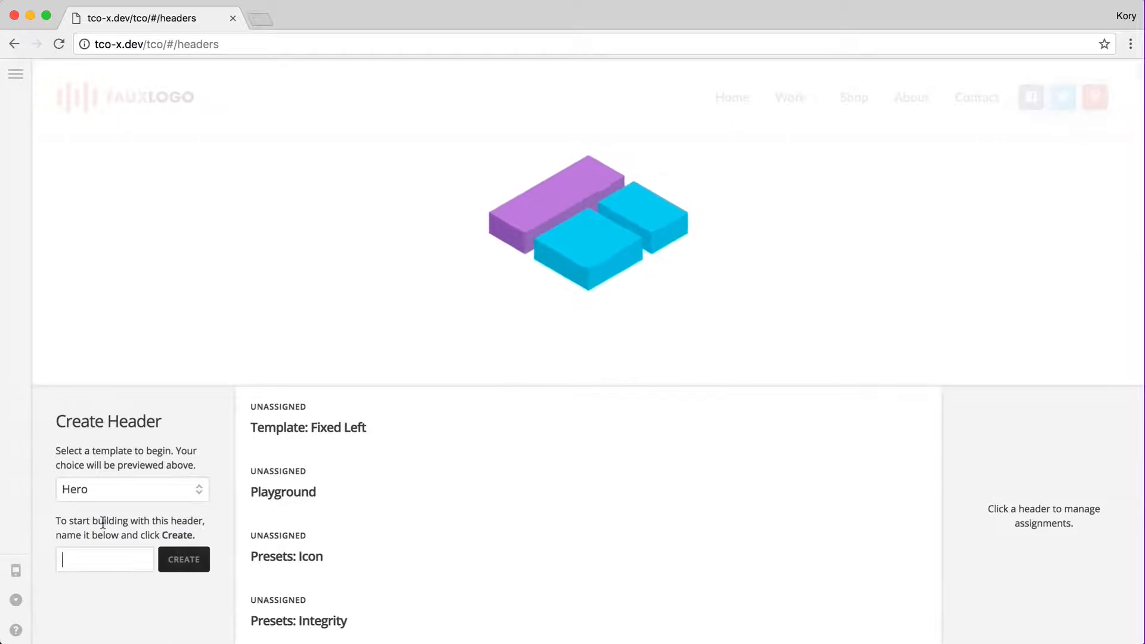
{"action": "scroll", "coordinate": [374, 184], "scroll_direction": "down", "scroll_amount": 3}
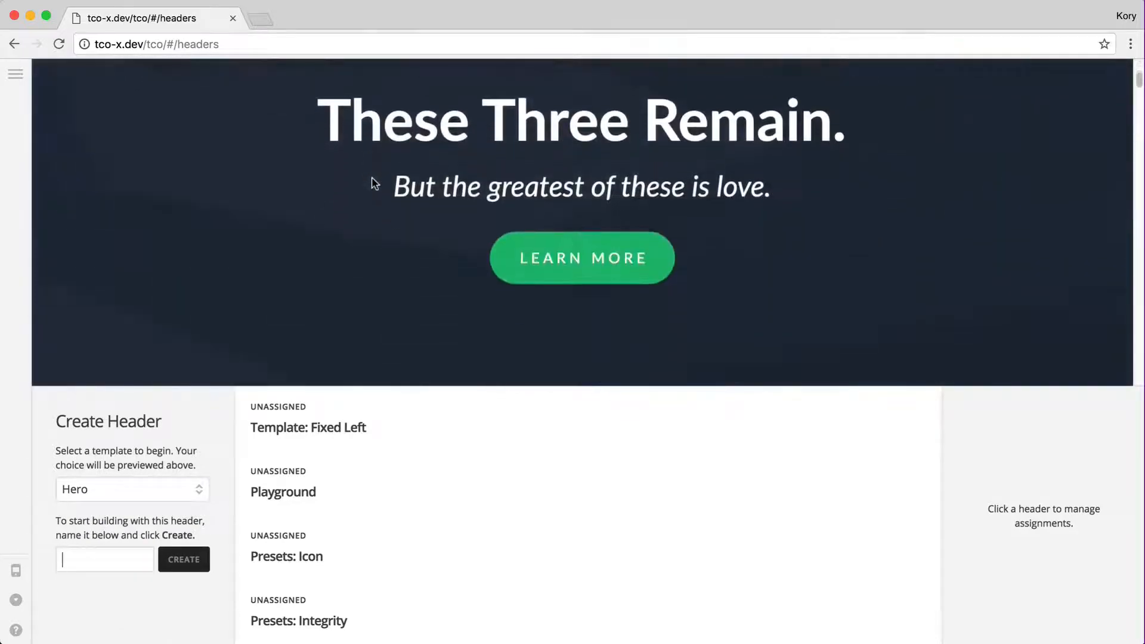
{"action": "scroll", "coordinate": [895, 218], "scroll_direction": "up", "scroll_amount": 3}
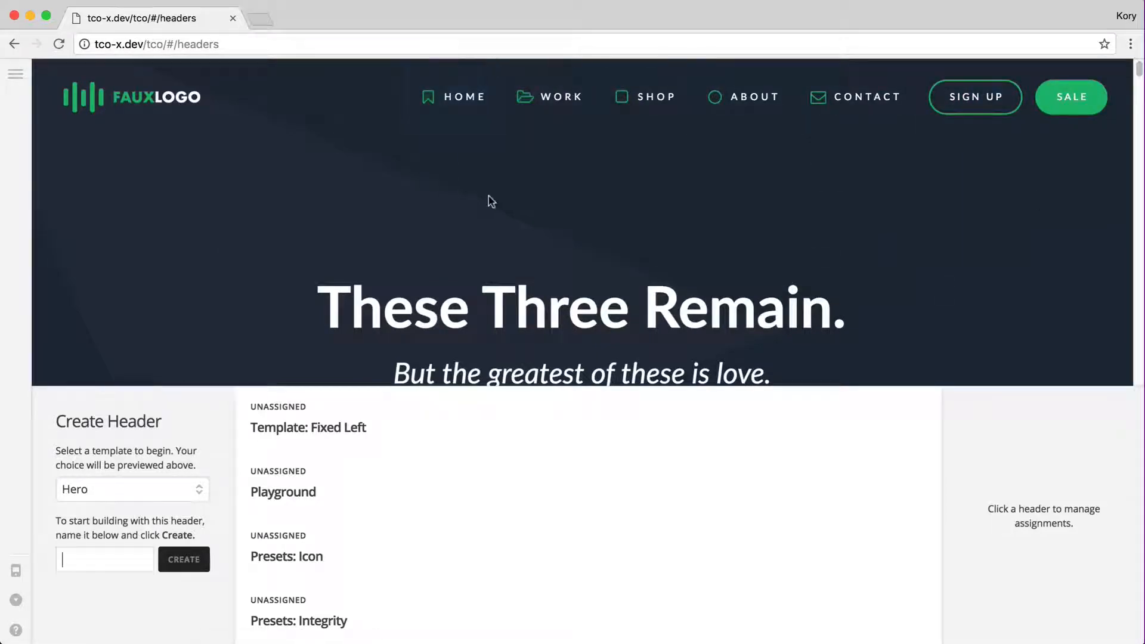
Preview the Fixed Left and Fixed Right templates, trying their cart and search
{"action": "left_click", "coordinate": [105, 485]}
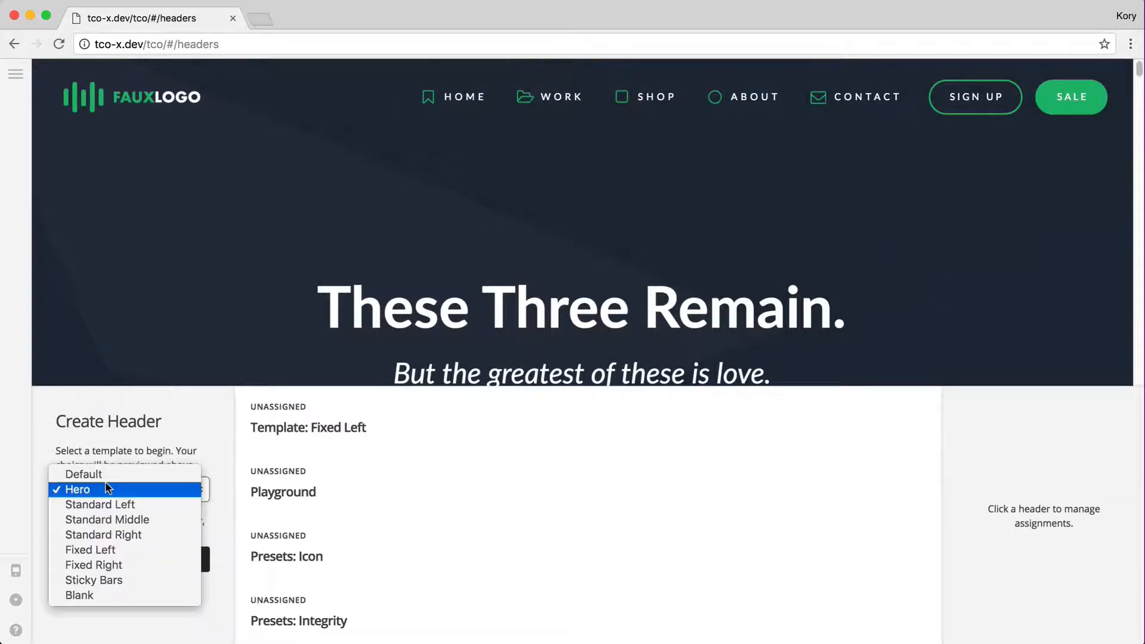
{"action": "left_click", "coordinate": [88, 548]}
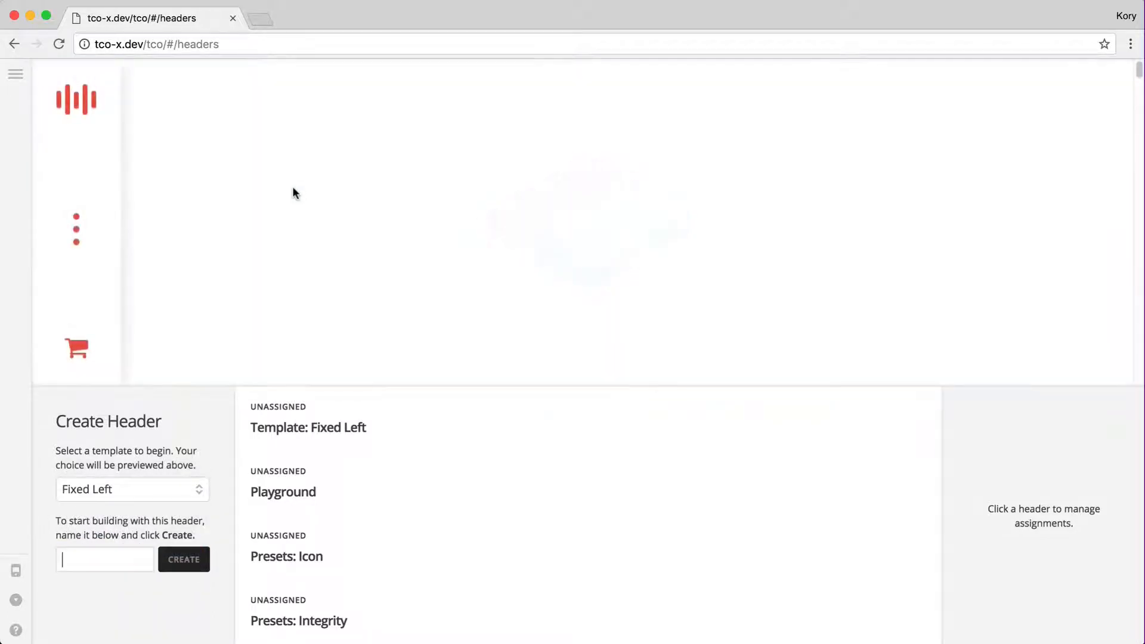
{"action": "left_click", "coordinate": [68, 358]}
{"action": "left_click", "coordinate": [370, 189]}
{"action": "left_click", "coordinate": [139, 494]}
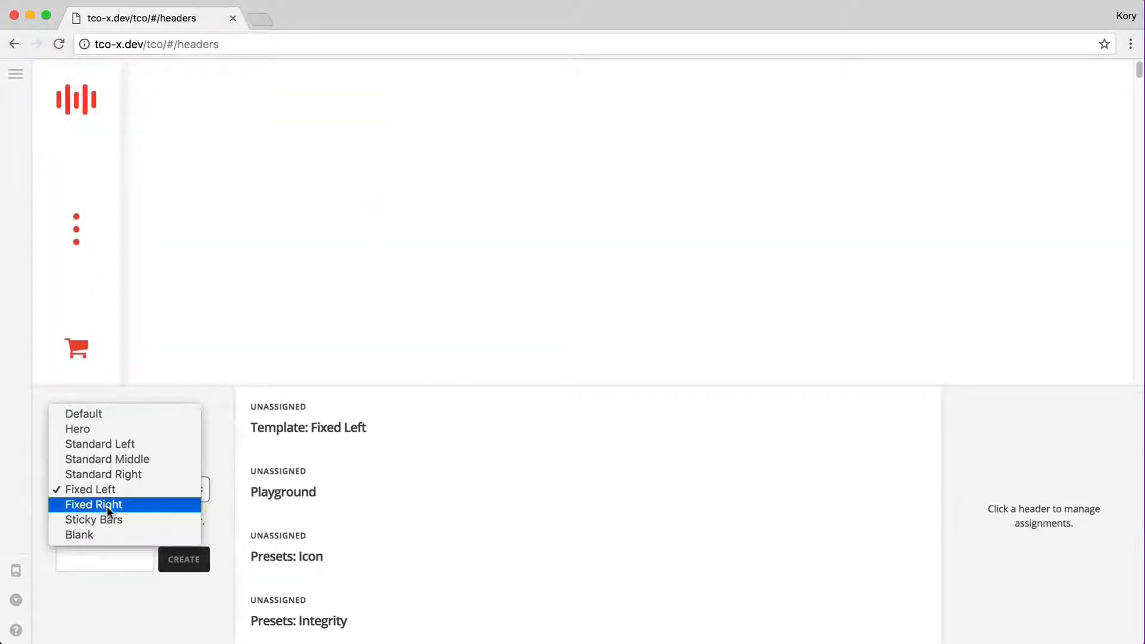
{"action": "left_click", "coordinate": [109, 506]}
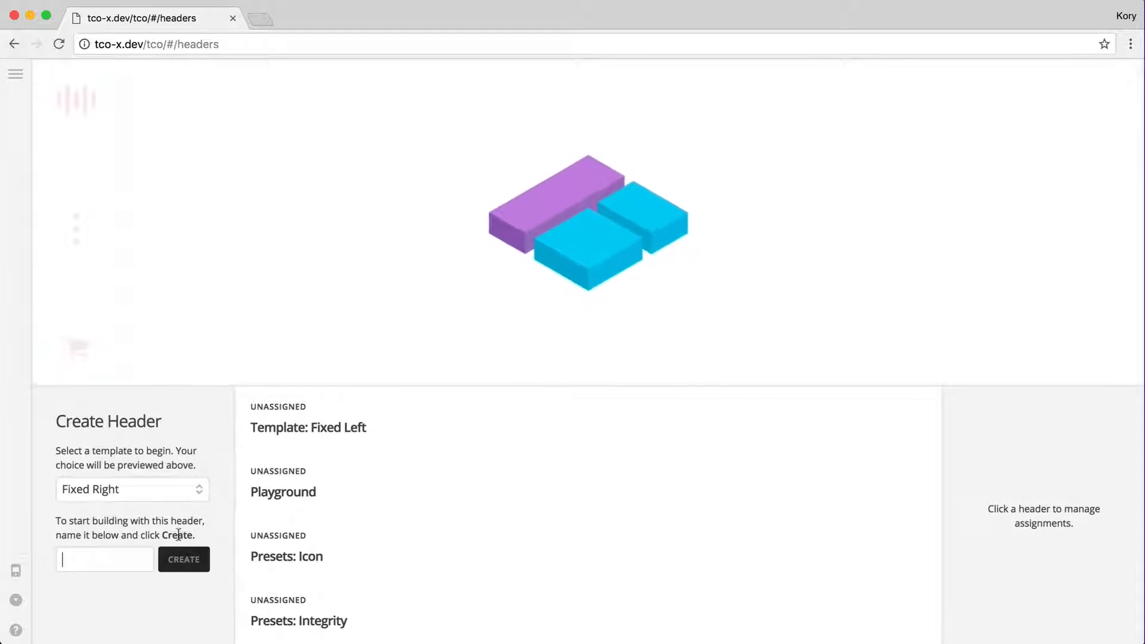
{"action": "left_click", "coordinate": [1036, 170]}
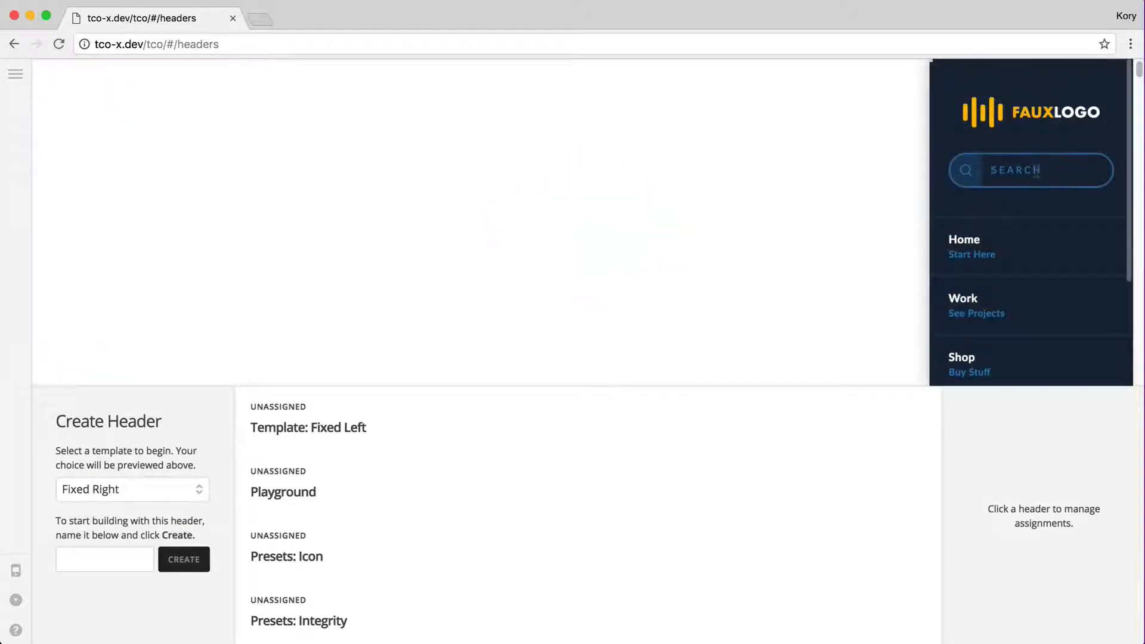
{"action": "scroll", "coordinate": [1053, 225], "scroll_direction": "down", "scroll_amount": 3}
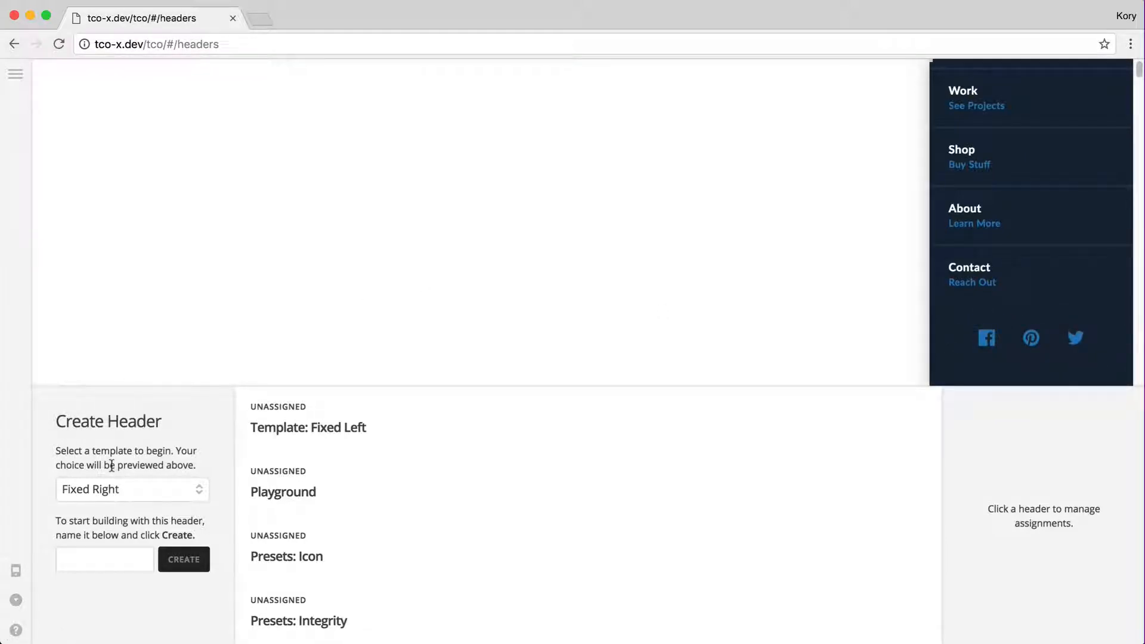
Choose the Blank template for the new header
{"action": "left_click", "coordinate": [97, 486]}
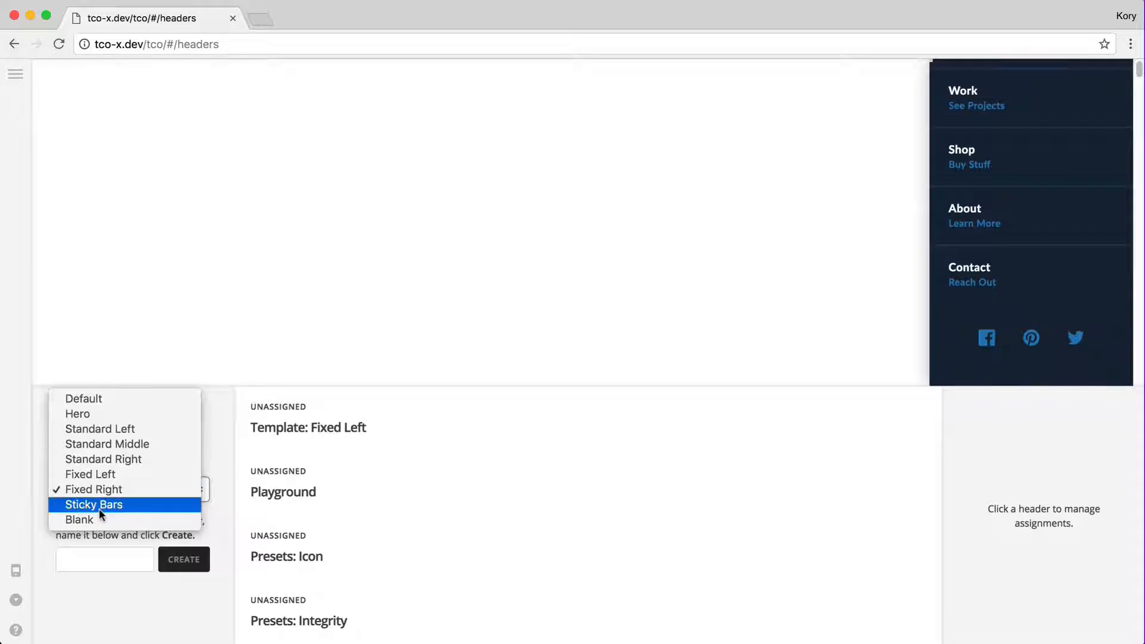
{"action": "left_click", "coordinate": [86, 521]}
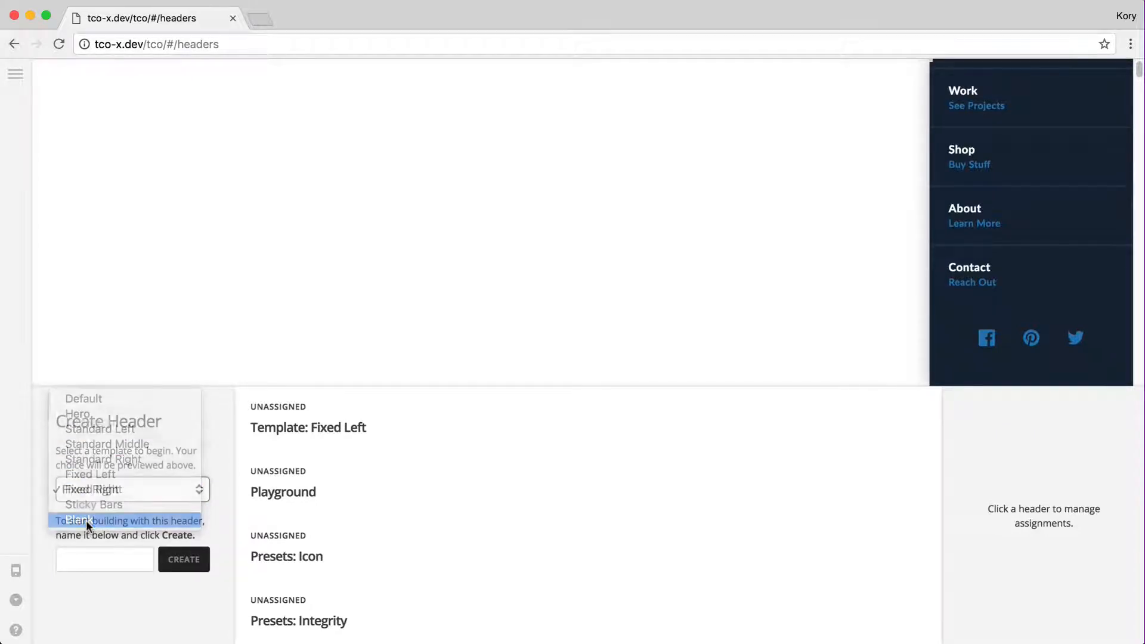
{"action": "left_click", "coordinate": [121, 559]}
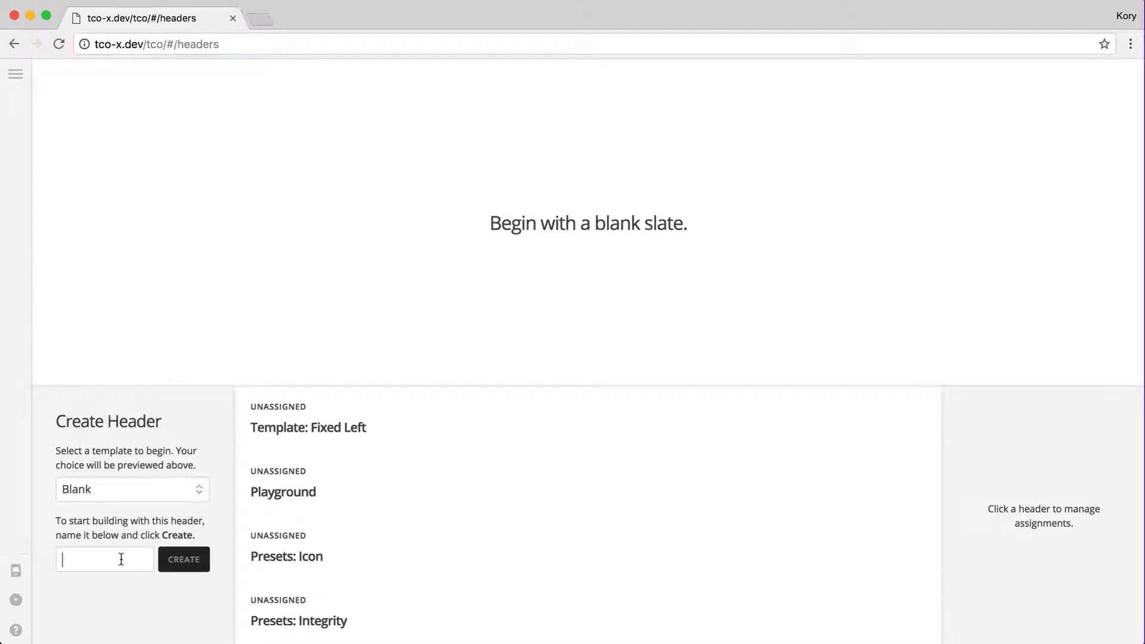
Create a blank header named 'Playground II' and show its page assignment options
{"action": "type", "text": "Playground II"}
{"action": "key", "text": "Return"}
{"action": "left_click", "coordinate": [538, 424]}
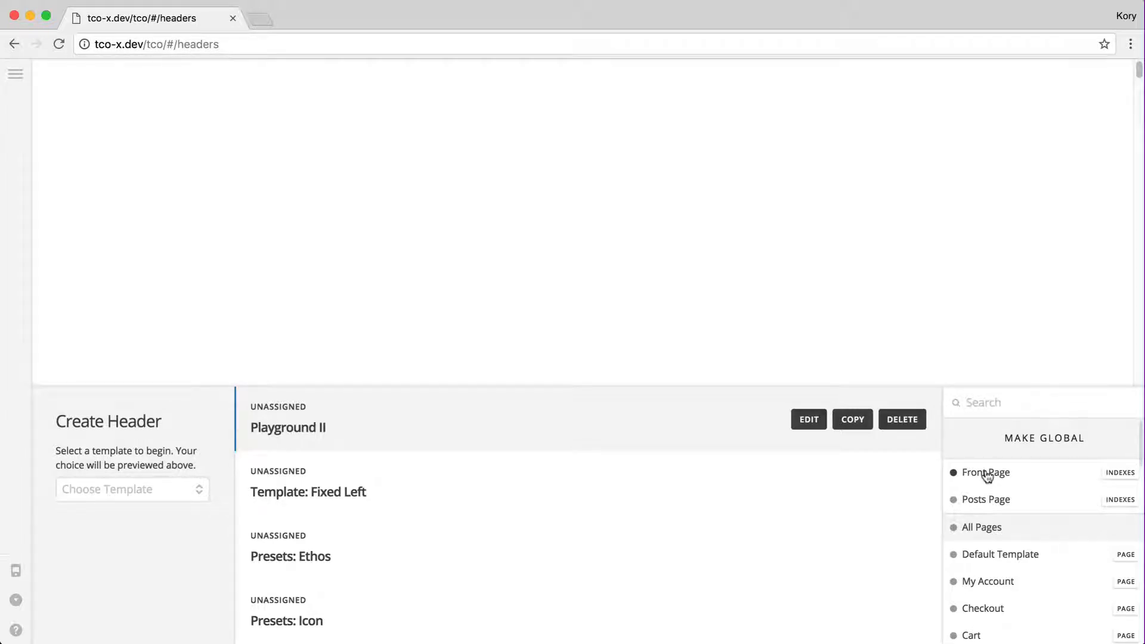
Make Playground II the global header, confirming it replaces the existing one
{"action": "scroll", "coordinate": [1010, 506], "scroll_direction": "down", "scroll_amount": 3}
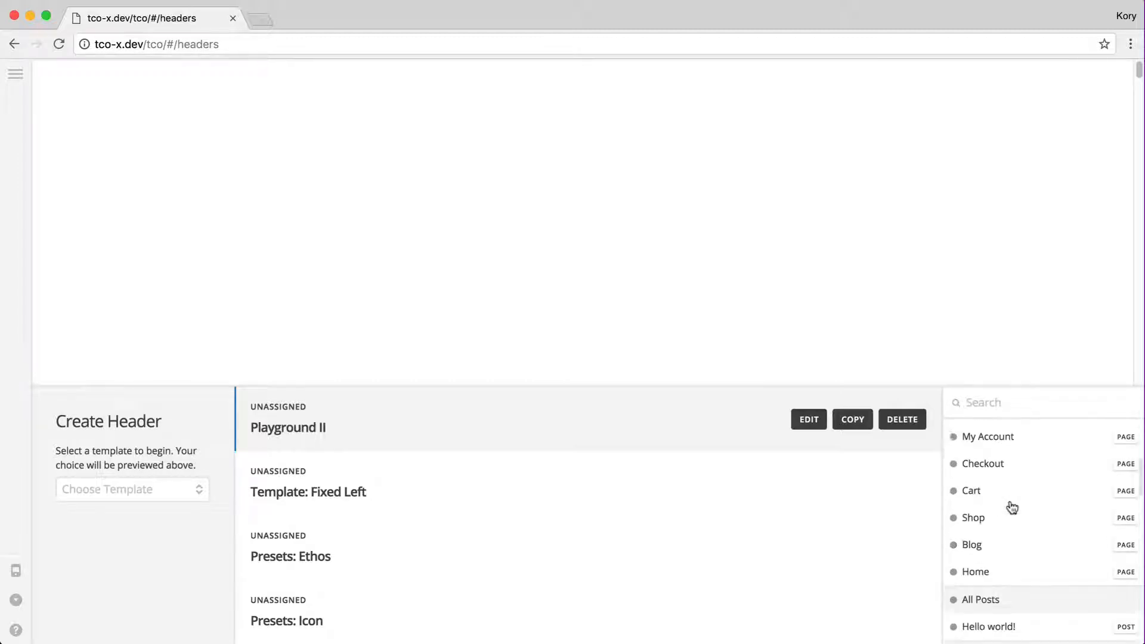
{"action": "scroll", "coordinate": [1012, 508], "scroll_direction": "up", "scroll_amount": 1}
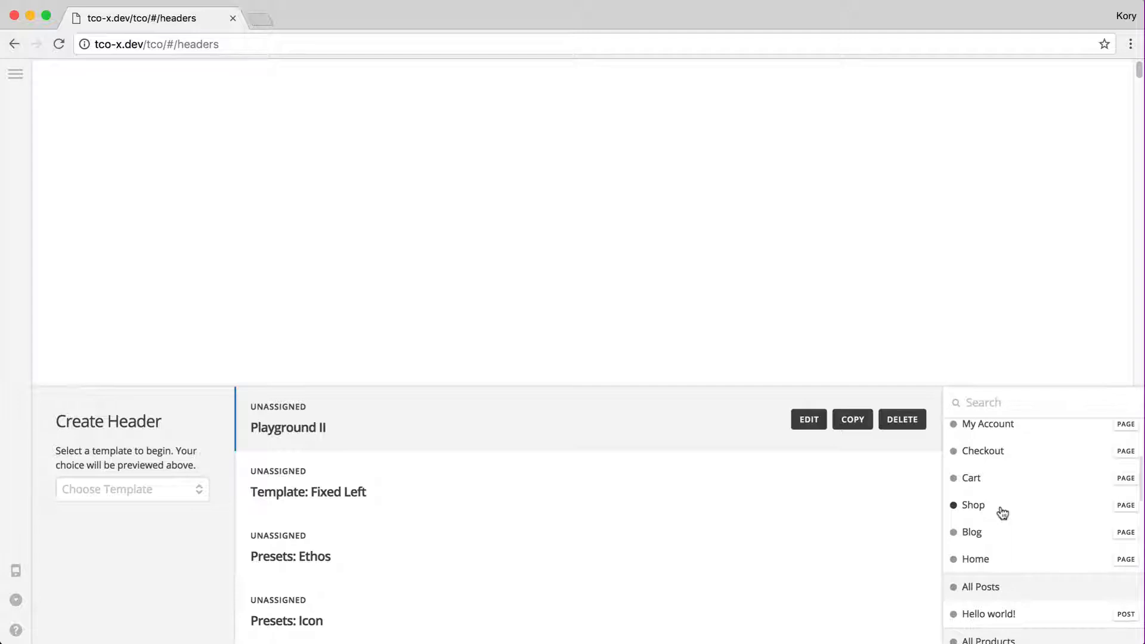
{"action": "scroll", "coordinate": [1002, 512], "scroll_direction": "down", "scroll_amount": 5}
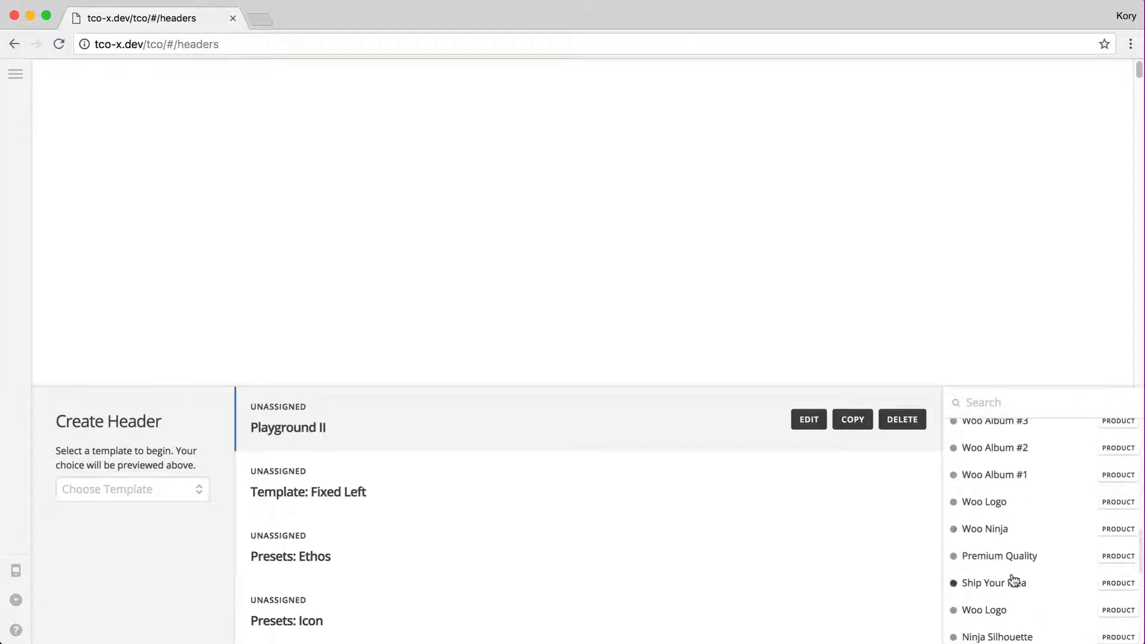
{"action": "scroll", "coordinate": [1014, 582], "scroll_direction": "up", "scroll_amount": 5}
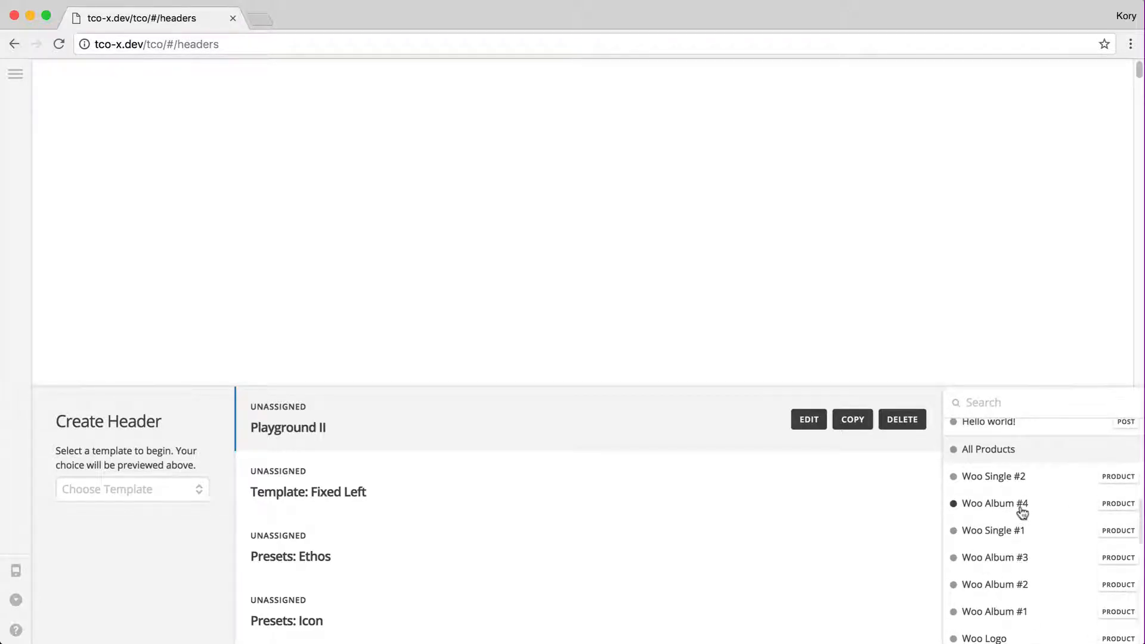
{"action": "scroll", "coordinate": [1023, 512], "scroll_direction": "down", "scroll_amount": 5}
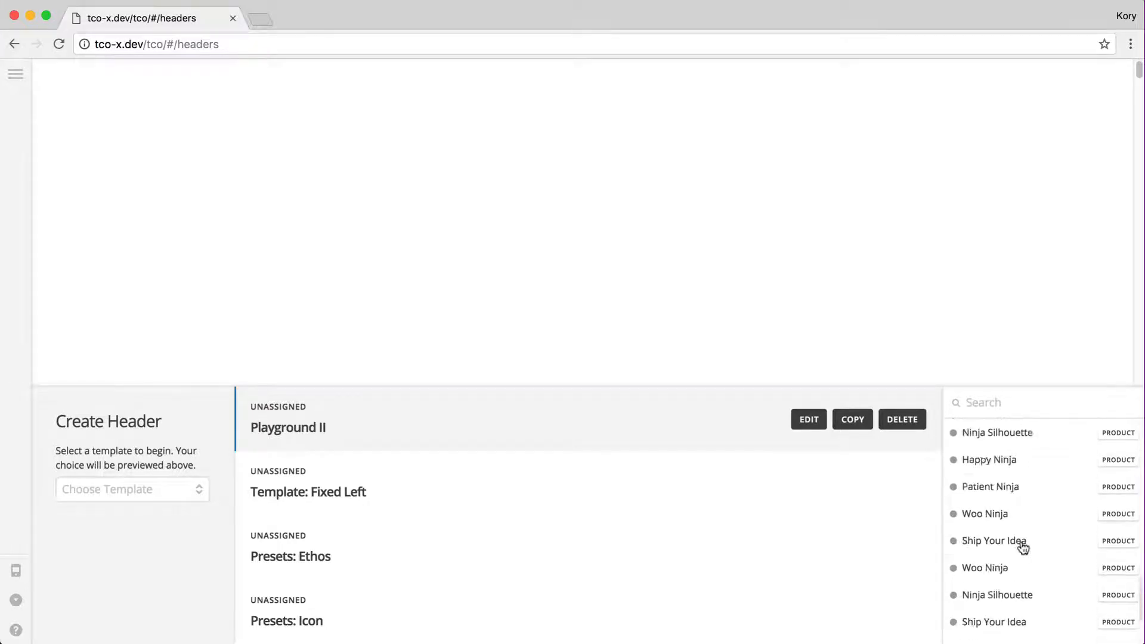
{"action": "scroll", "coordinate": [1023, 546], "scroll_direction": "up", "scroll_amount": 10}
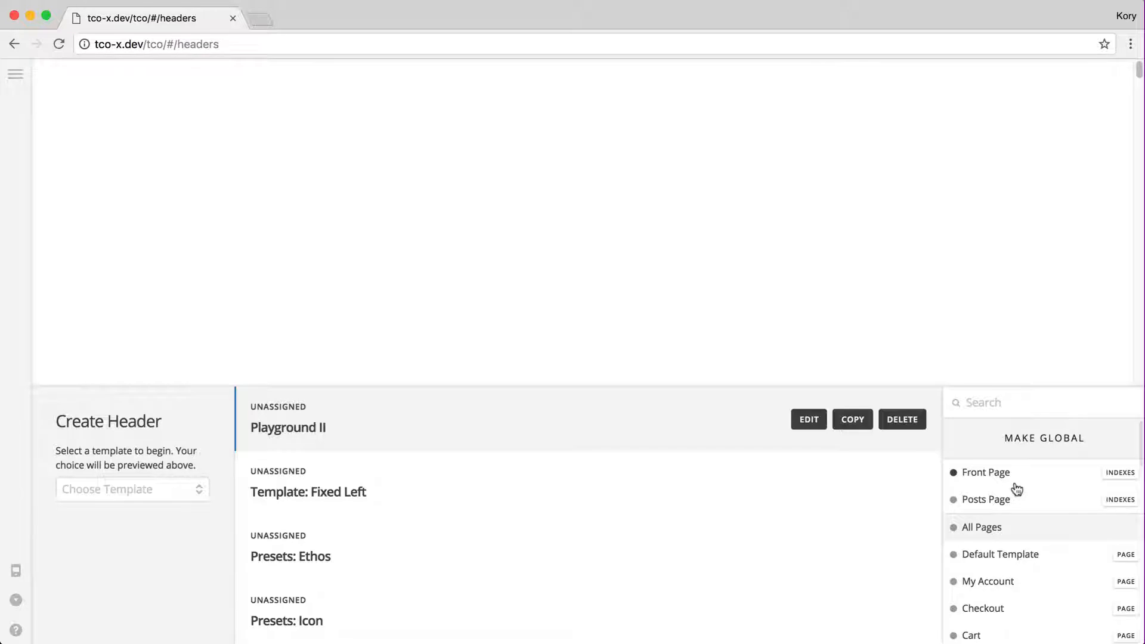
{"action": "left_click", "coordinate": [1068, 450]}
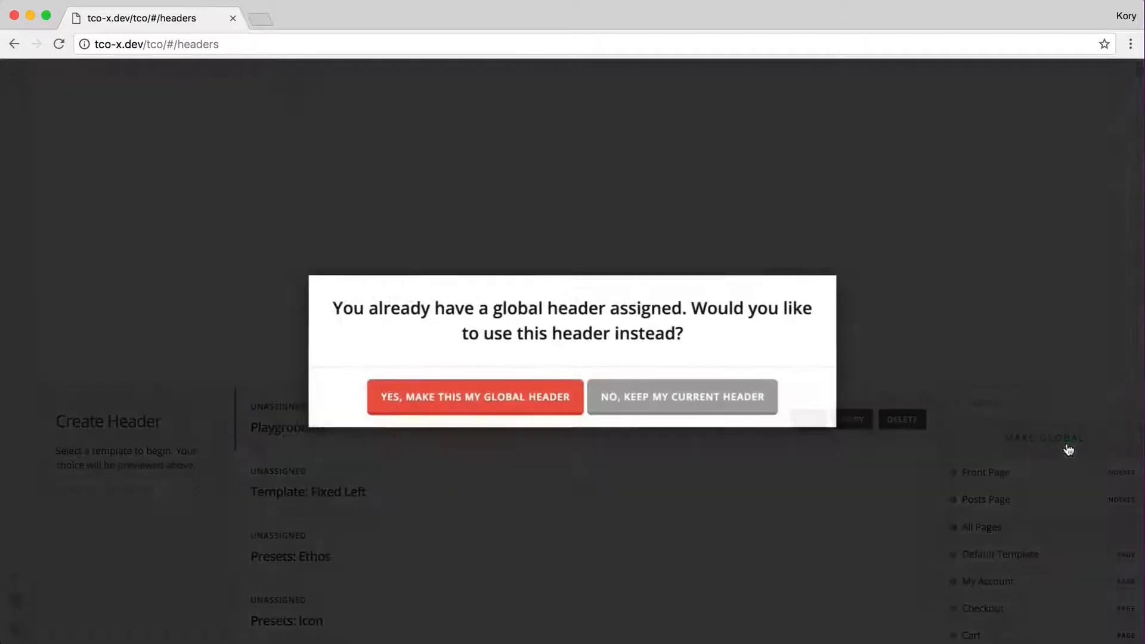
{"action": "left_click", "coordinate": [472, 402]}
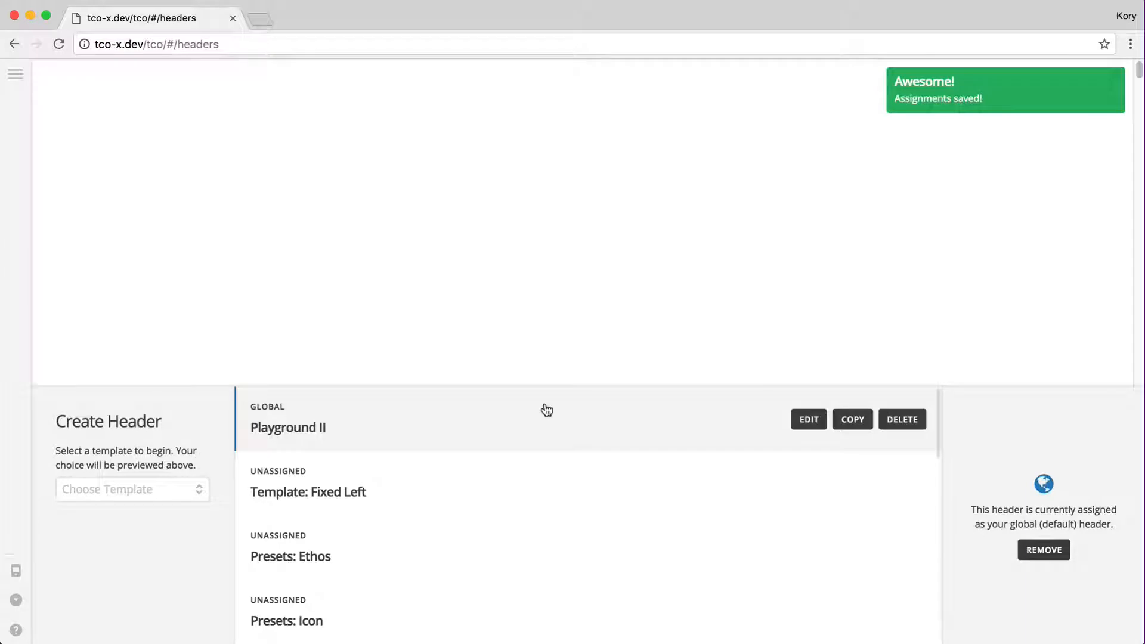
Open Playground II in the editor and browse the Top, Left, Right and Bottom regions
{"action": "left_click", "coordinate": [819, 432]}
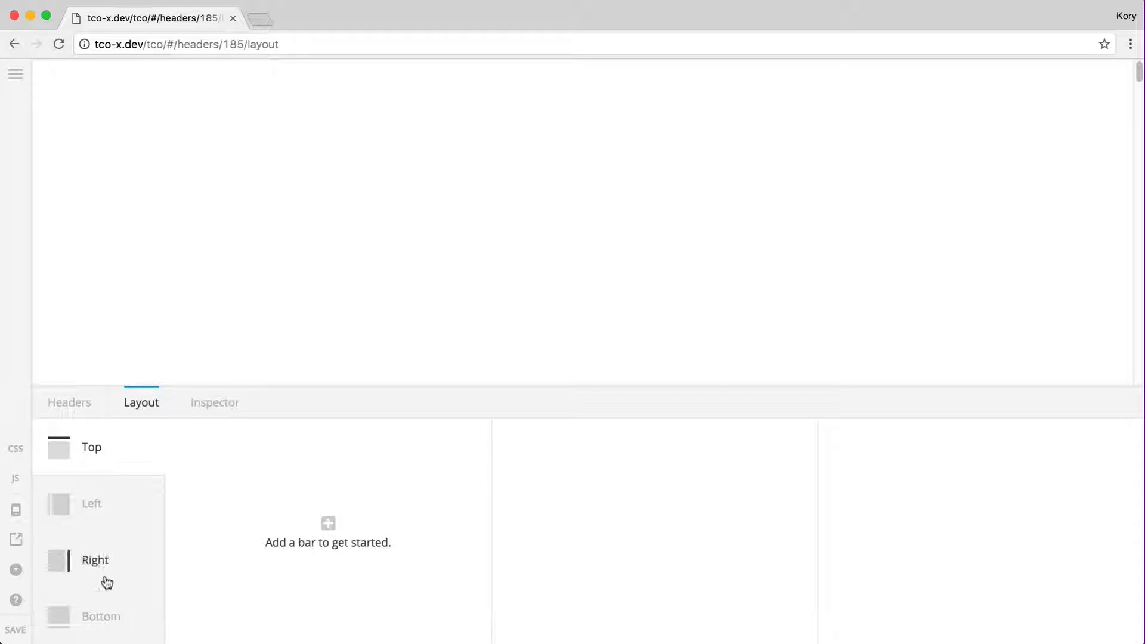
{"action": "left_click", "coordinate": [116, 513]}
{"action": "left_click", "coordinate": [111, 559]}
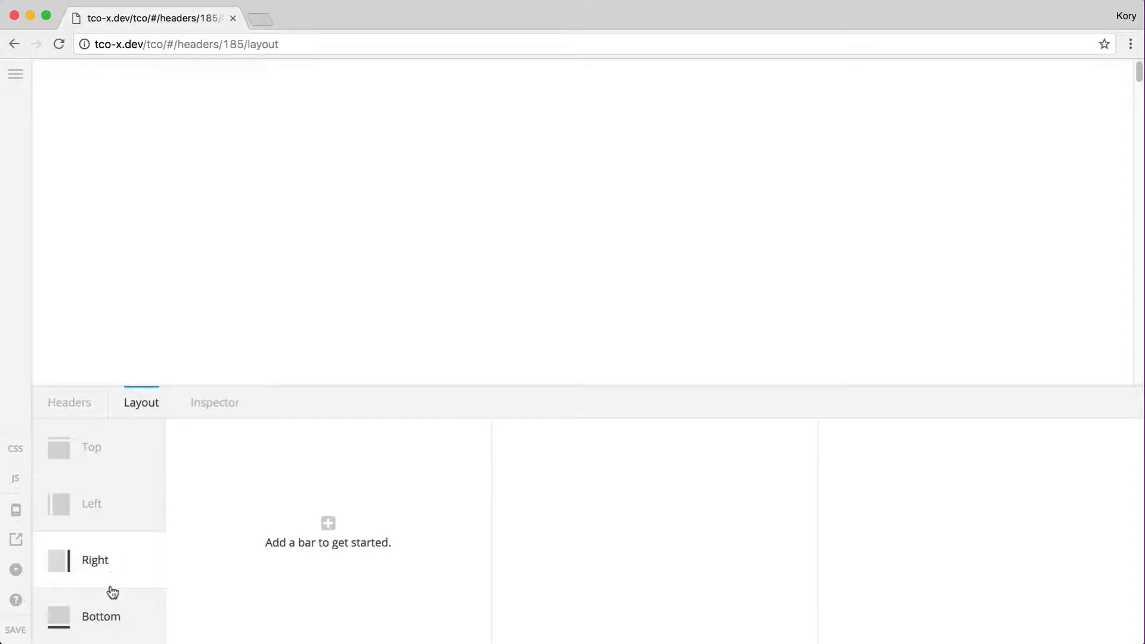
{"action": "left_click", "coordinate": [111, 614]}
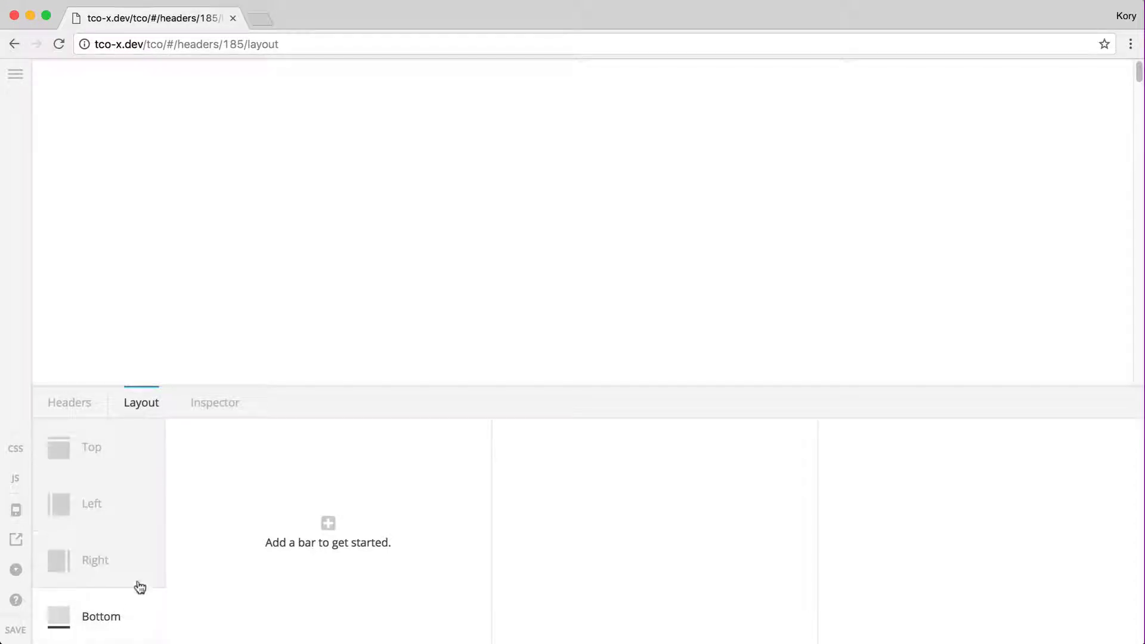
{"action": "left_click", "coordinate": [103, 467]}
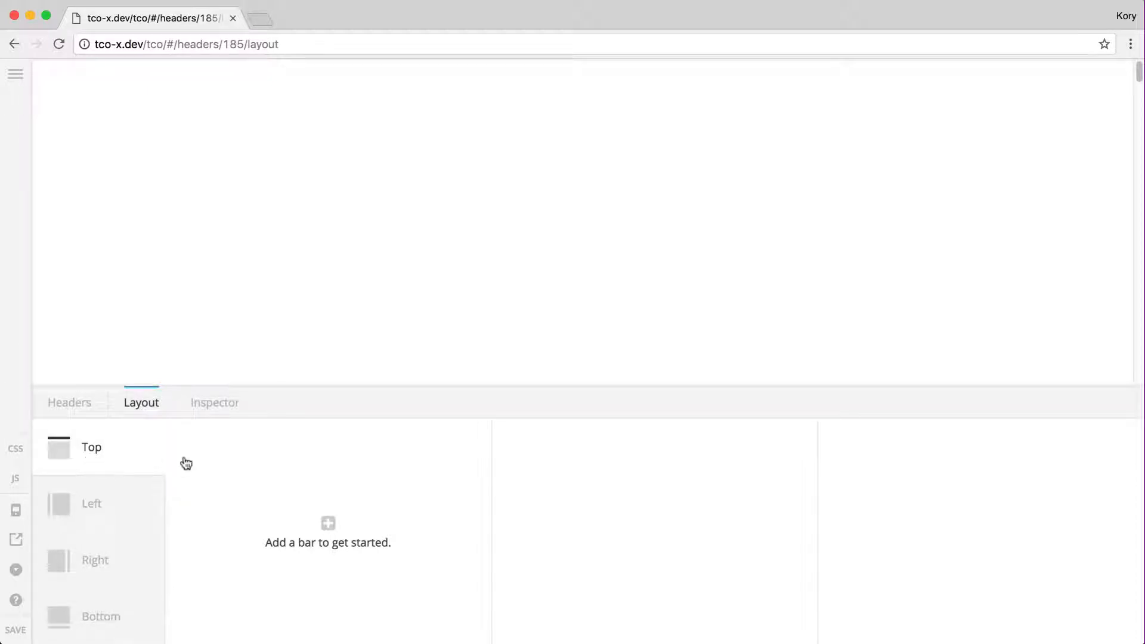
Add and delete a trial Top bar, then add Bar 1 to the Left region
{"action": "left_click", "coordinate": [328, 523]}
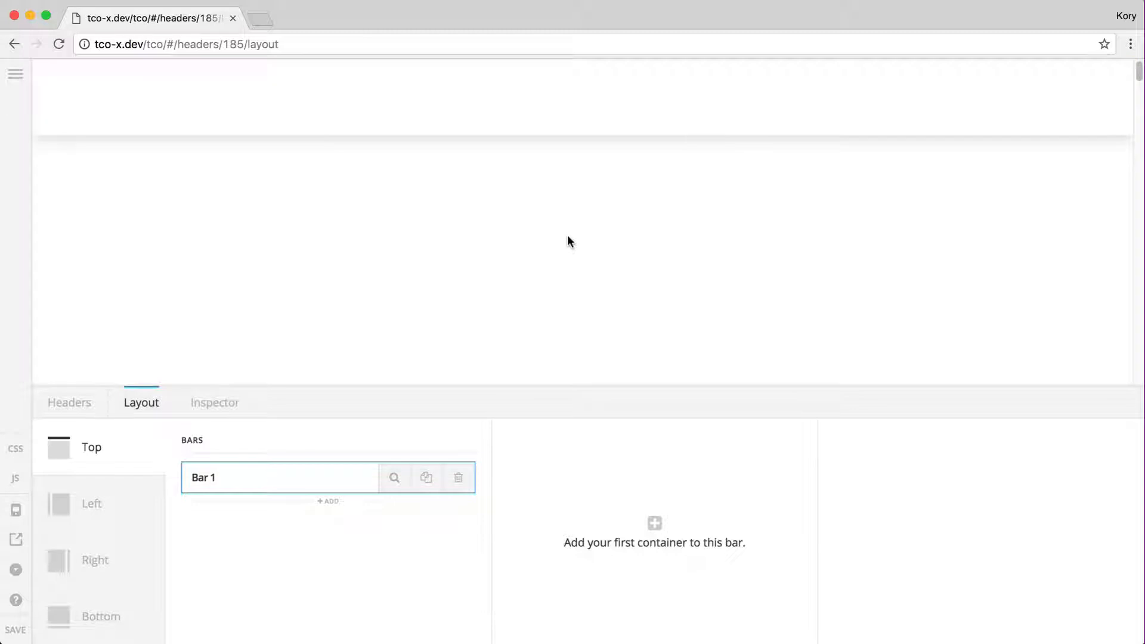
{"action": "left_click", "coordinate": [459, 484]}
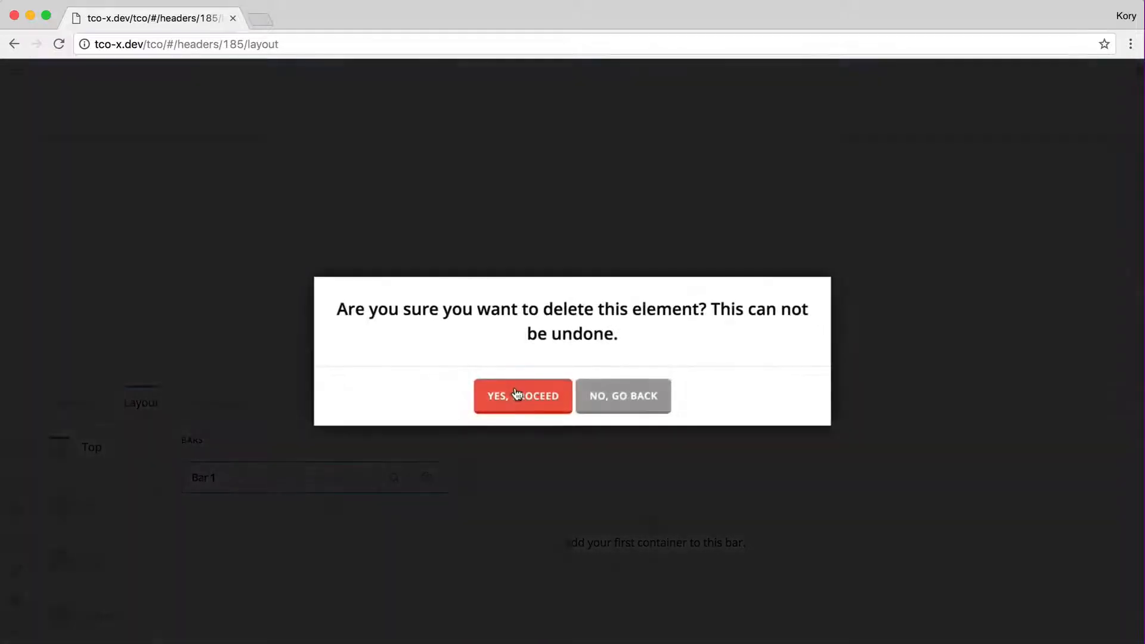
{"action": "left_click", "coordinate": [518, 400]}
{"action": "left_click", "coordinate": [134, 515]}
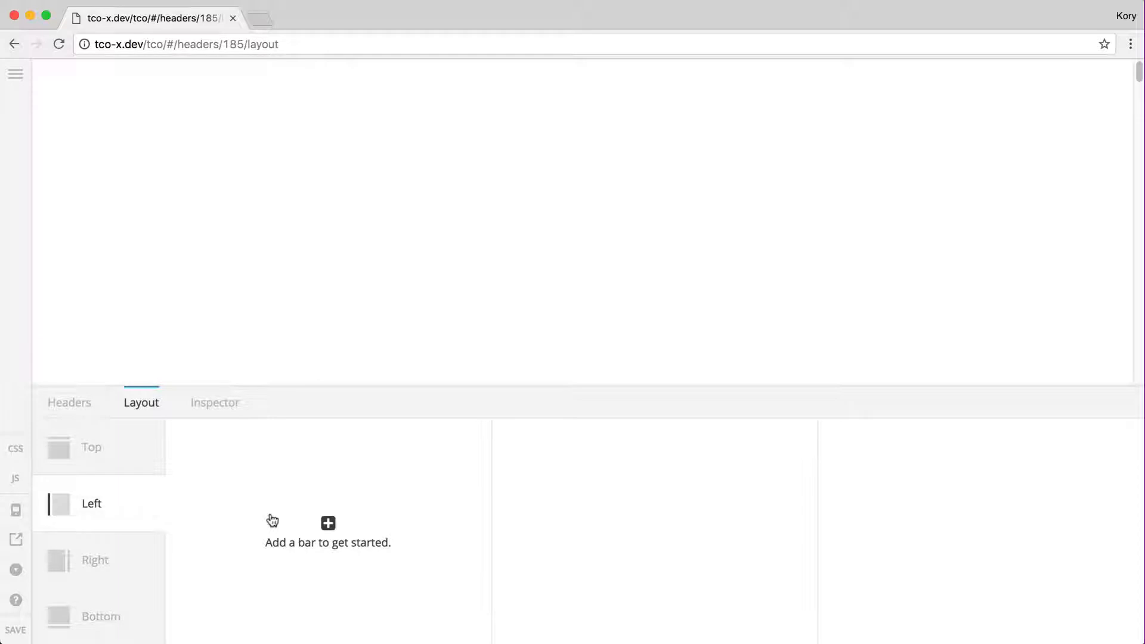
{"action": "left_click", "coordinate": [249, 519]}
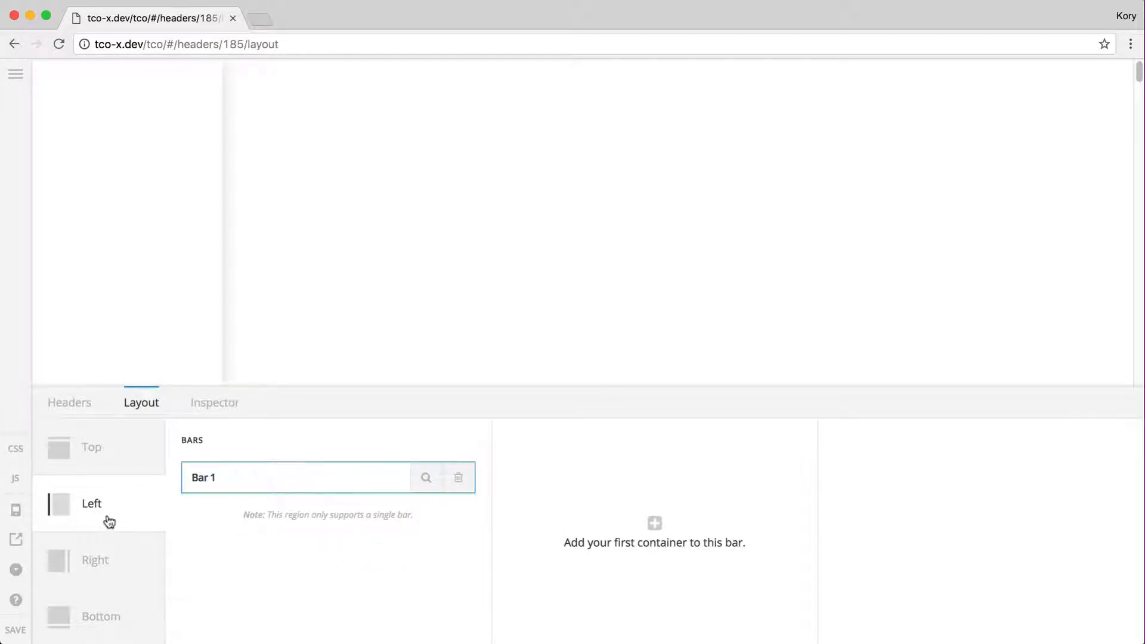
{"action": "scroll", "coordinate": [495, 157], "scroll_direction": "down", "scroll_amount": 5}
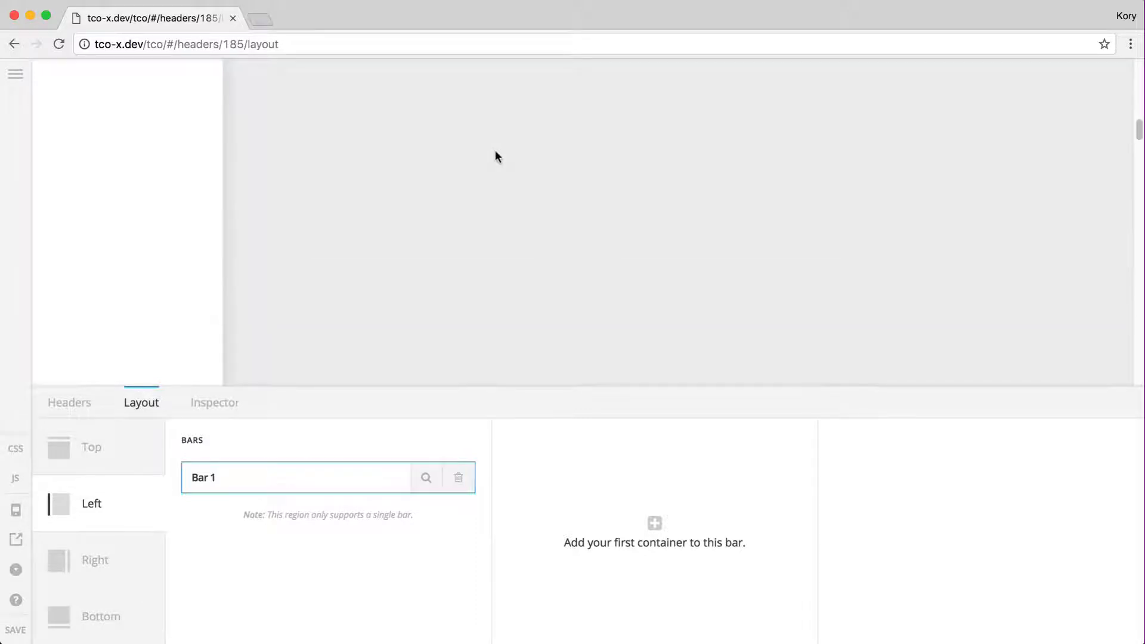
{"action": "scroll", "coordinate": [495, 157], "scroll_direction": "down", "scroll_amount": 5}
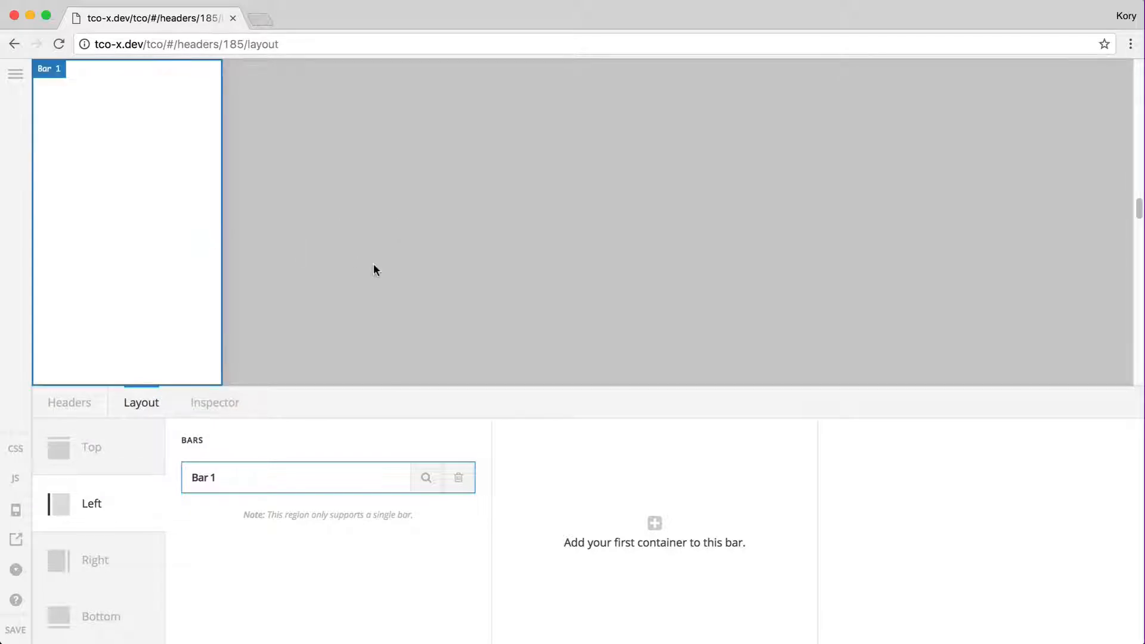
{"action": "scroll", "coordinate": [374, 264], "scroll_direction": "up", "scroll_amount": 20}
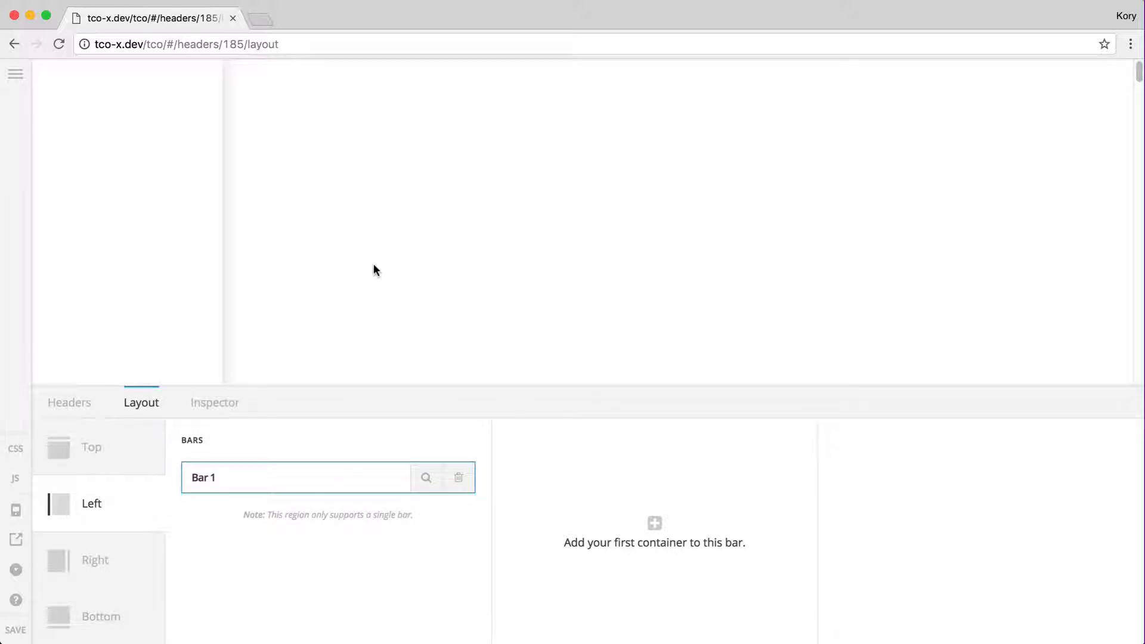
Delete the Left region's Bar 1, then add and delete a bar in the Right region
{"action": "left_click", "coordinate": [465, 480]}
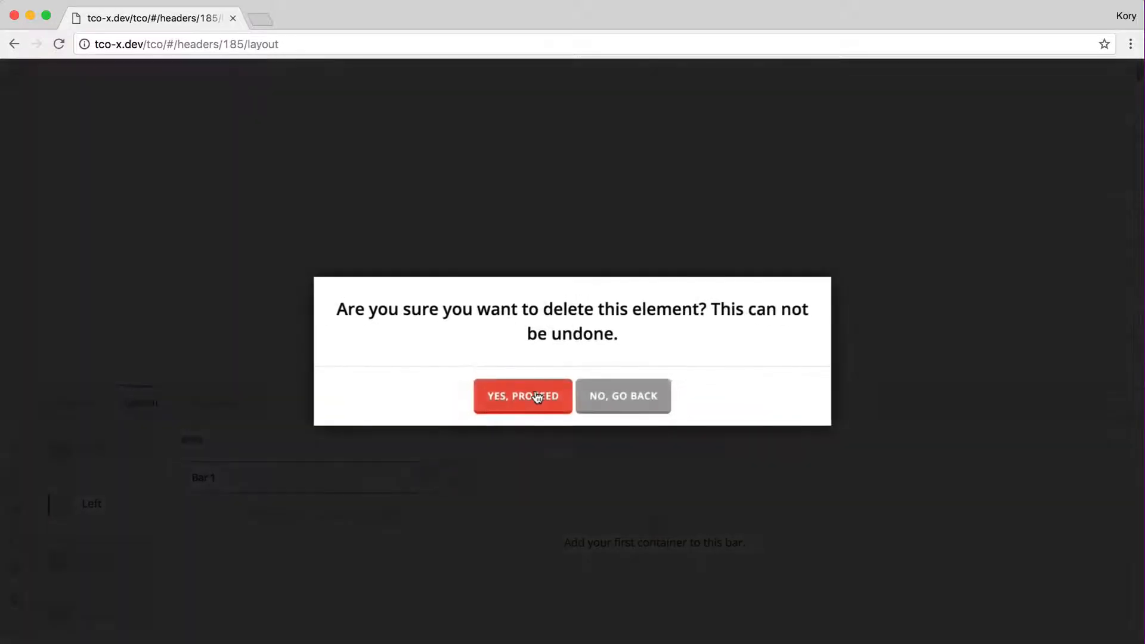
{"action": "left_click", "coordinate": [519, 397]}
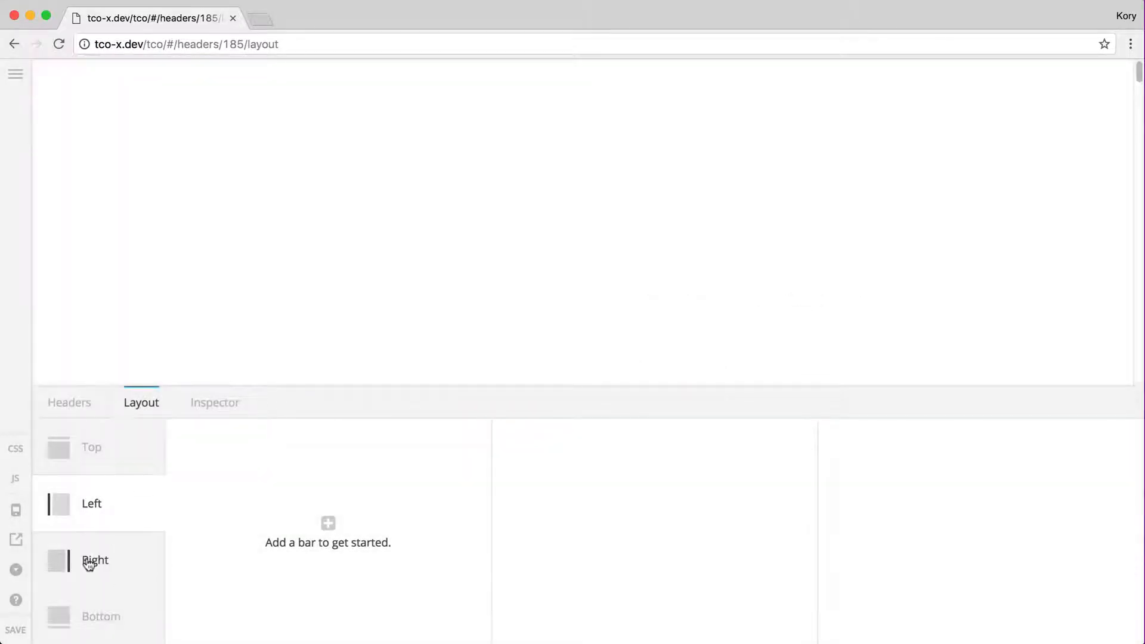
{"action": "left_click", "coordinate": [89, 564]}
{"action": "left_click", "coordinate": [353, 546]}
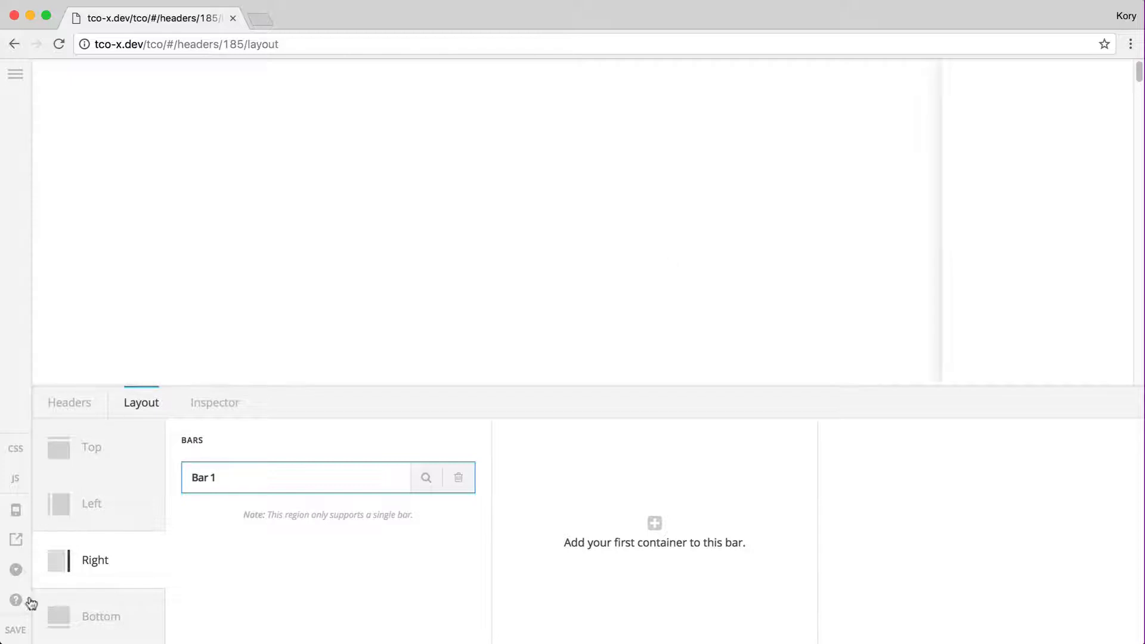
{"action": "left_click", "coordinate": [468, 491]}
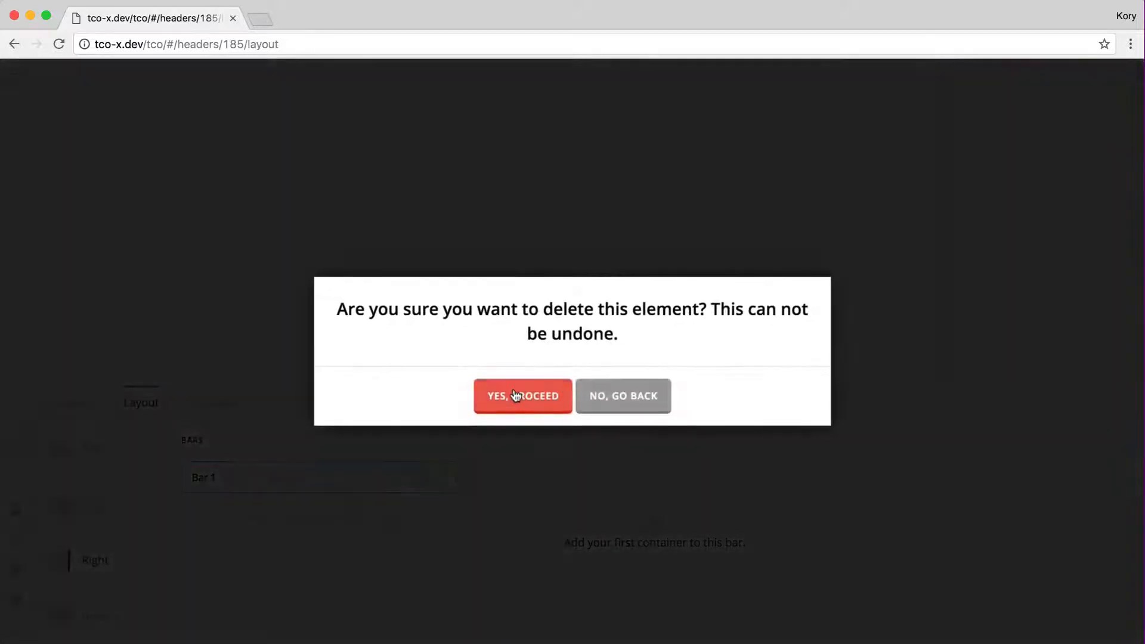
{"action": "left_click", "coordinate": [514, 396]}
Add Bar 1 to the Bottom region and open its settings
{"action": "left_click", "coordinate": [111, 623]}
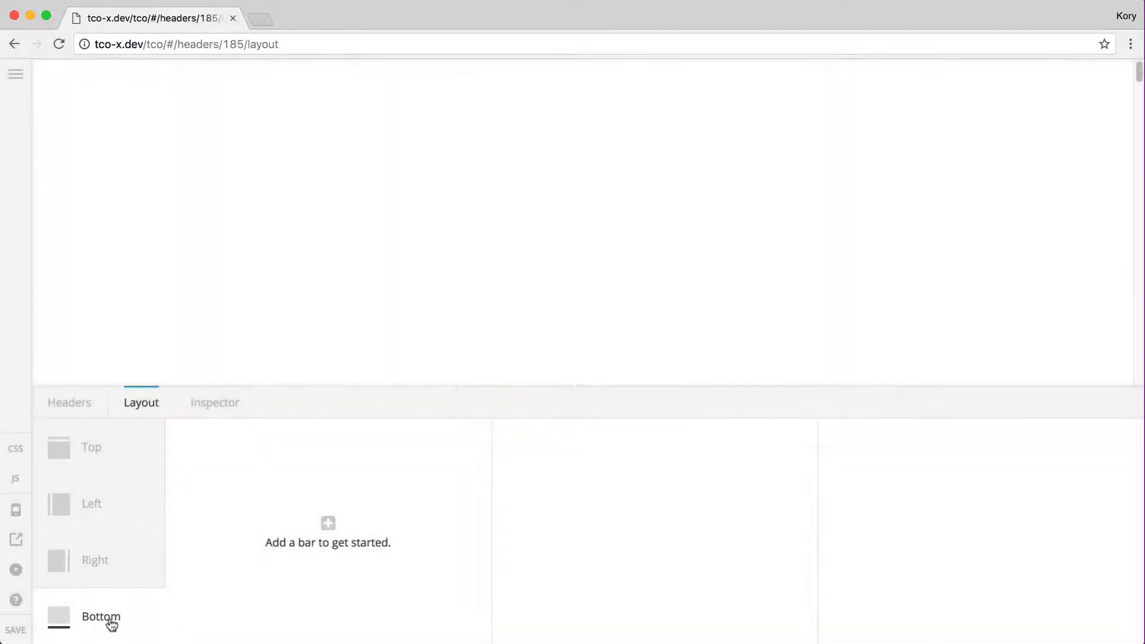
{"action": "left_click", "coordinate": [304, 565]}
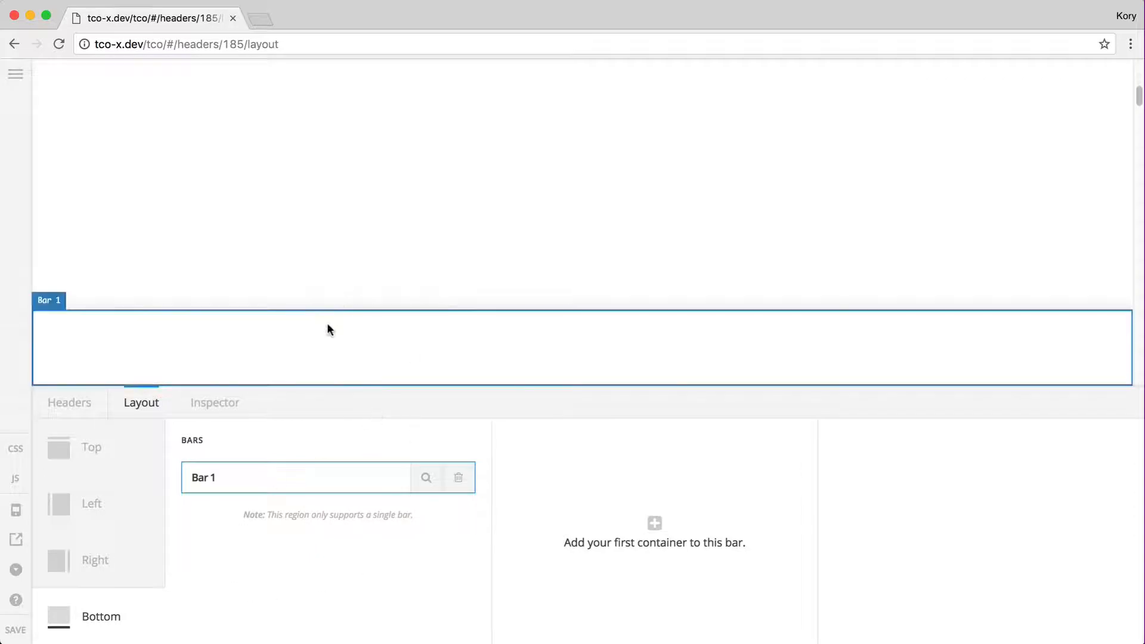
{"action": "scroll", "coordinate": [396, 168], "scroll_direction": "down", "scroll_amount": 10}
{"action": "scroll", "coordinate": [397, 167], "scroll_direction": "down", "scroll_amount": 5}
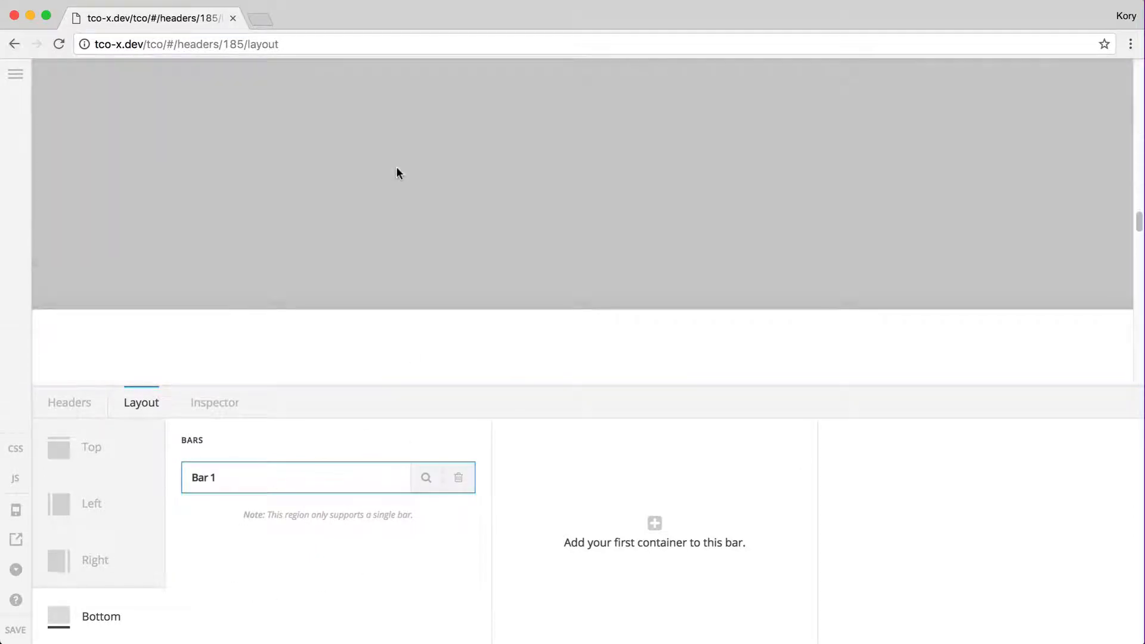
{"action": "scroll", "coordinate": [397, 168], "scroll_direction": "up", "scroll_amount": 8}
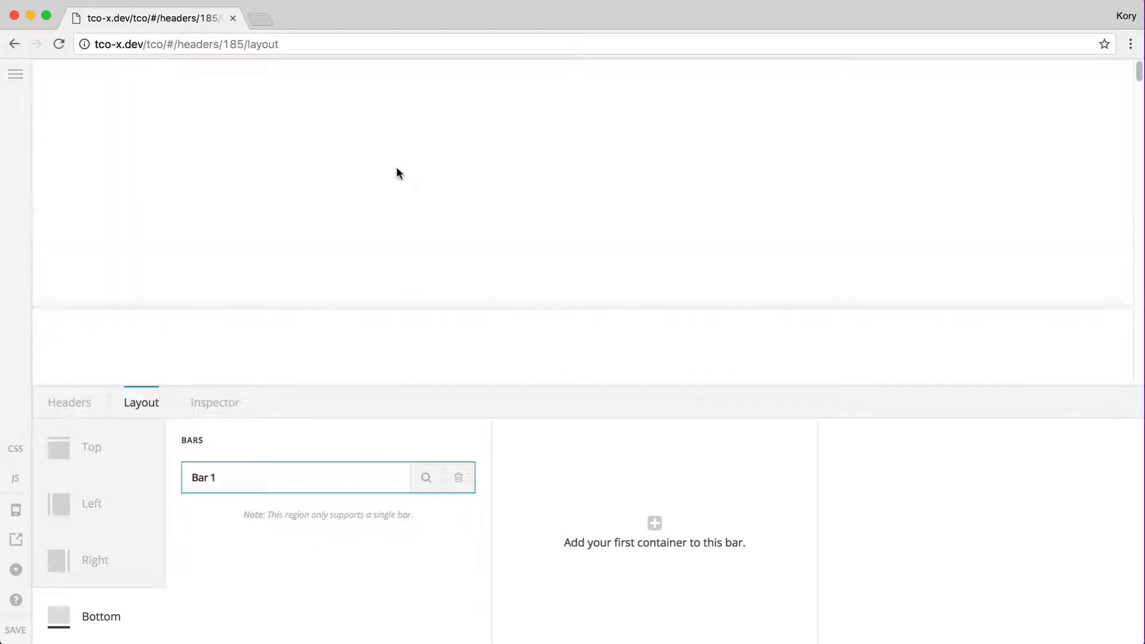
{"action": "scroll", "coordinate": [397, 169], "scroll_direction": "down", "scroll_amount": 4}
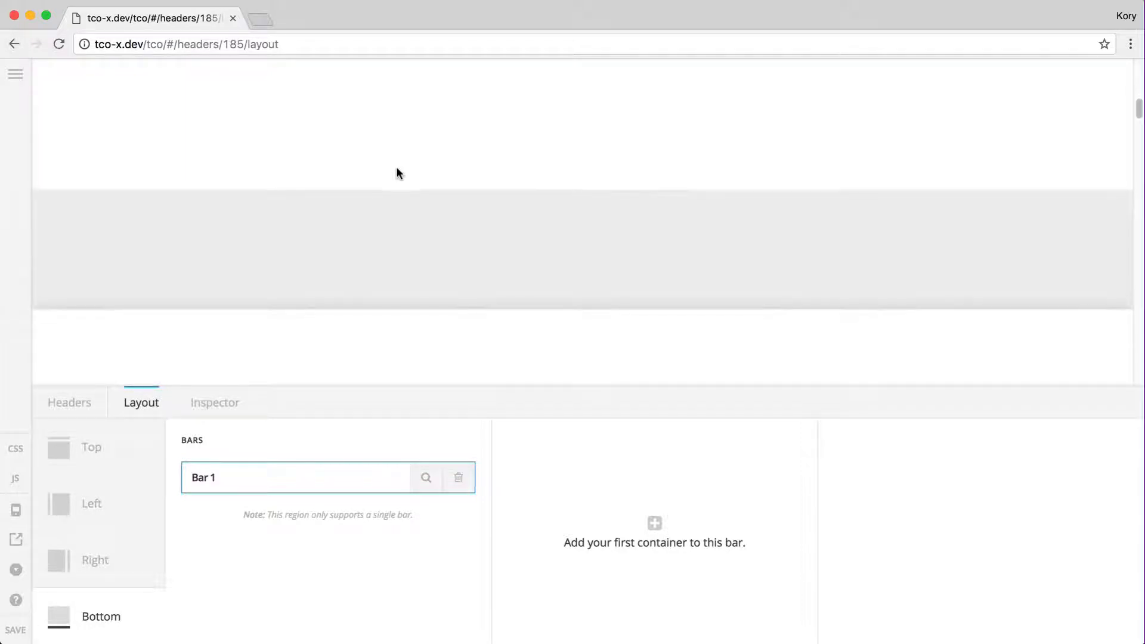
{"action": "left_click", "coordinate": [350, 344]}
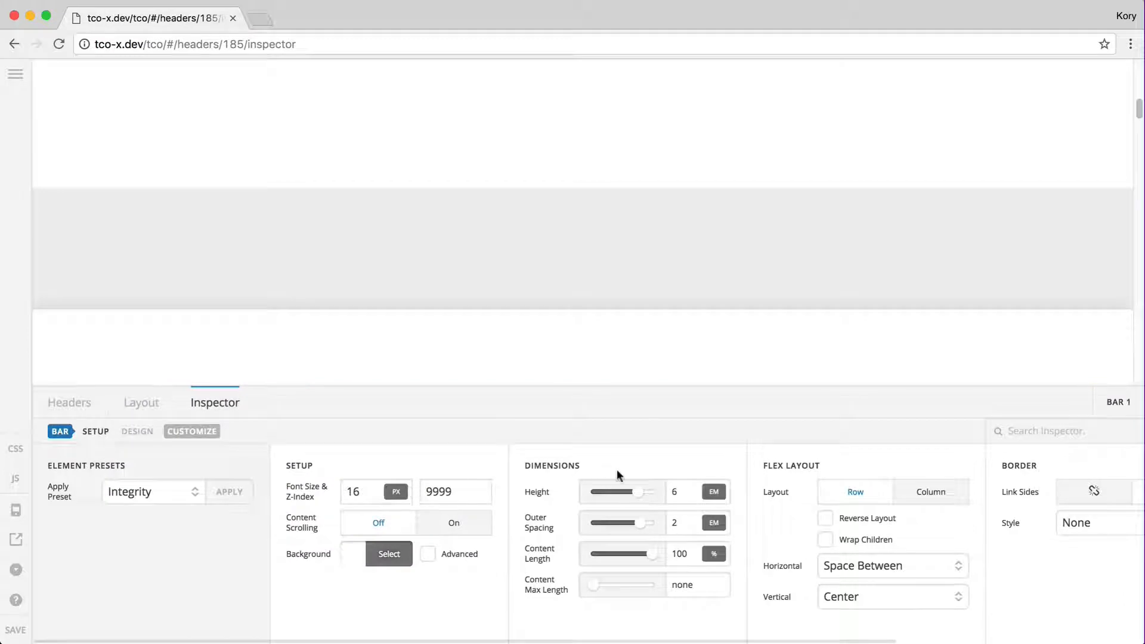
Set Bar 1's height to 3 em and add Container 1 with a Navigation Inline element
{"action": "left_click", "coordinate": [682, 490]}
{"action": "type", "text": "3"}
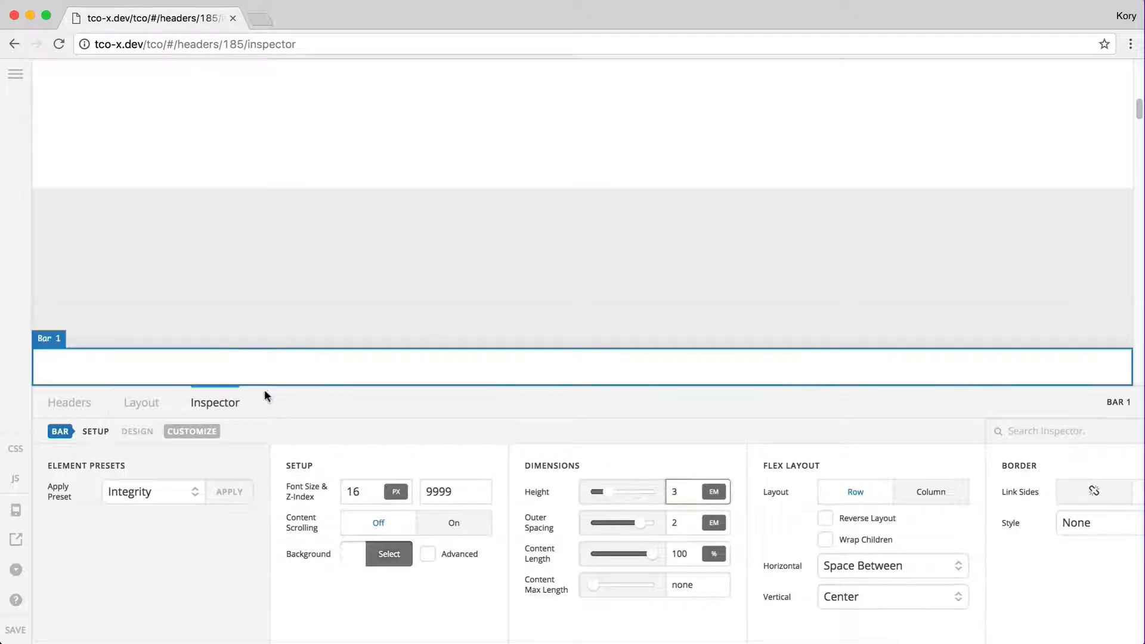
{"action": "left_click", "coordinate": [141, 406]}
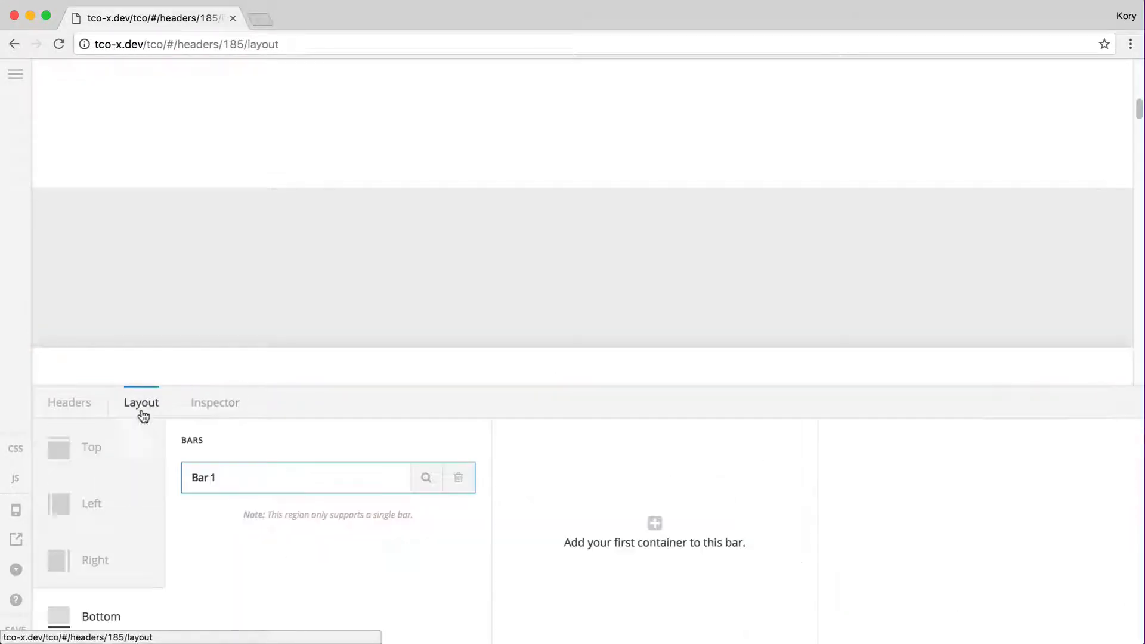
{"action": "left_click", "coordinate": [659, 523]}
{"action": "left_click", "coordinate": [937, 510]}
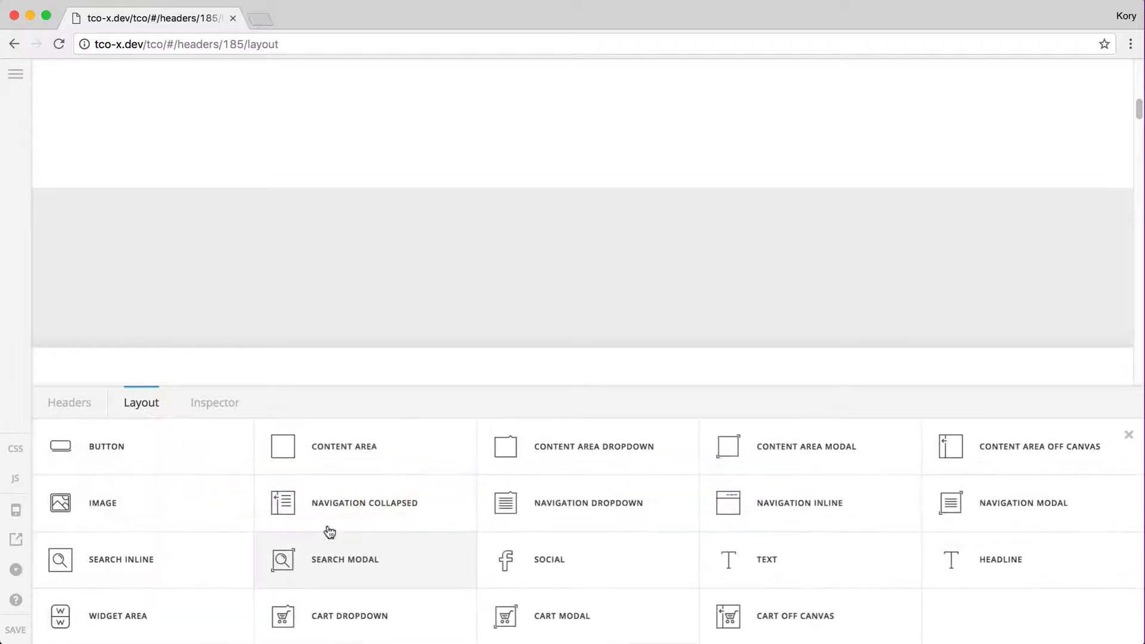
{"action": "left_click", "coordinate": [801, 512]}
Set the container, the menu and its items to Fill Space Equally
{"action": "left_click", "coordinate": [720, 478]}
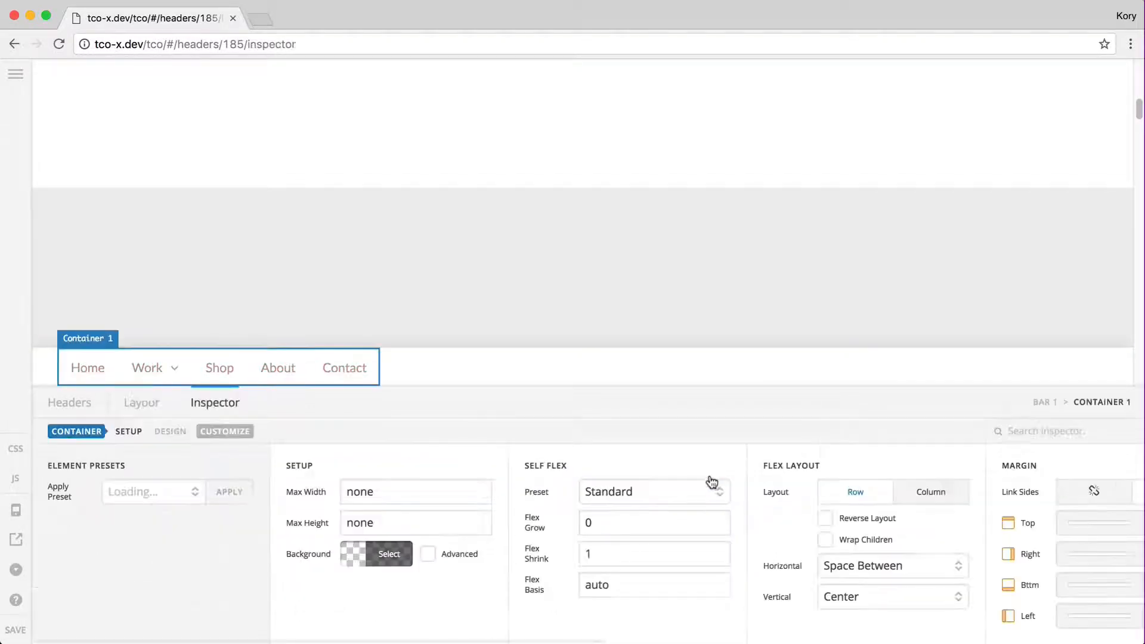
{"action": "left_click", "coordinate": [657, 491]}
{"action": "left_click", "coordinate": [650, 536]}
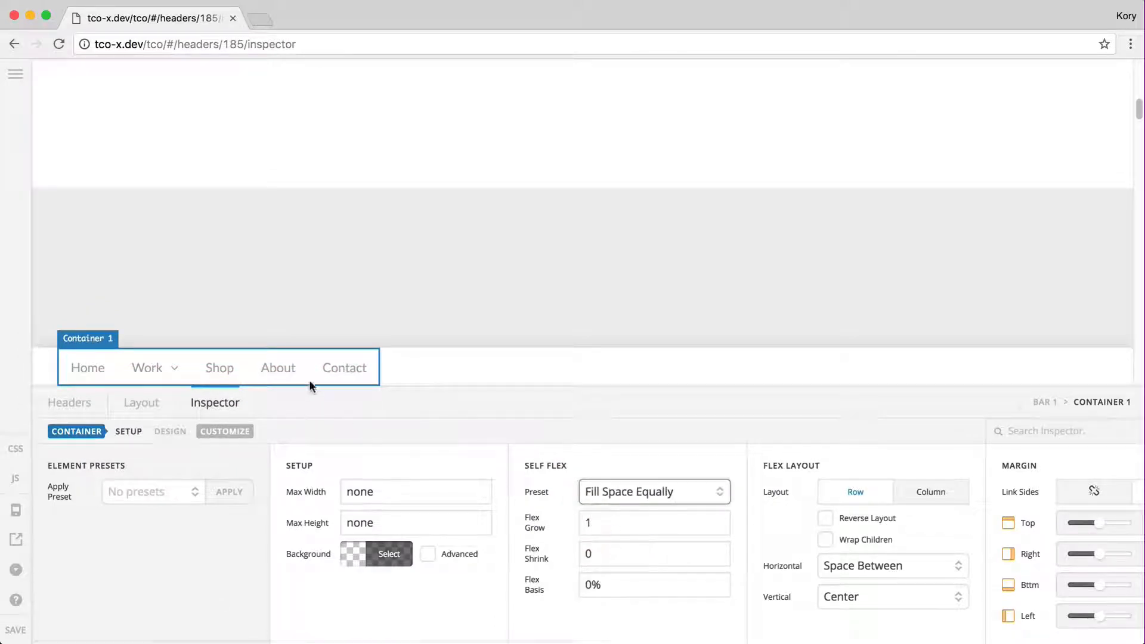
{"action": "left_click", "coordinate": [357, 384]}
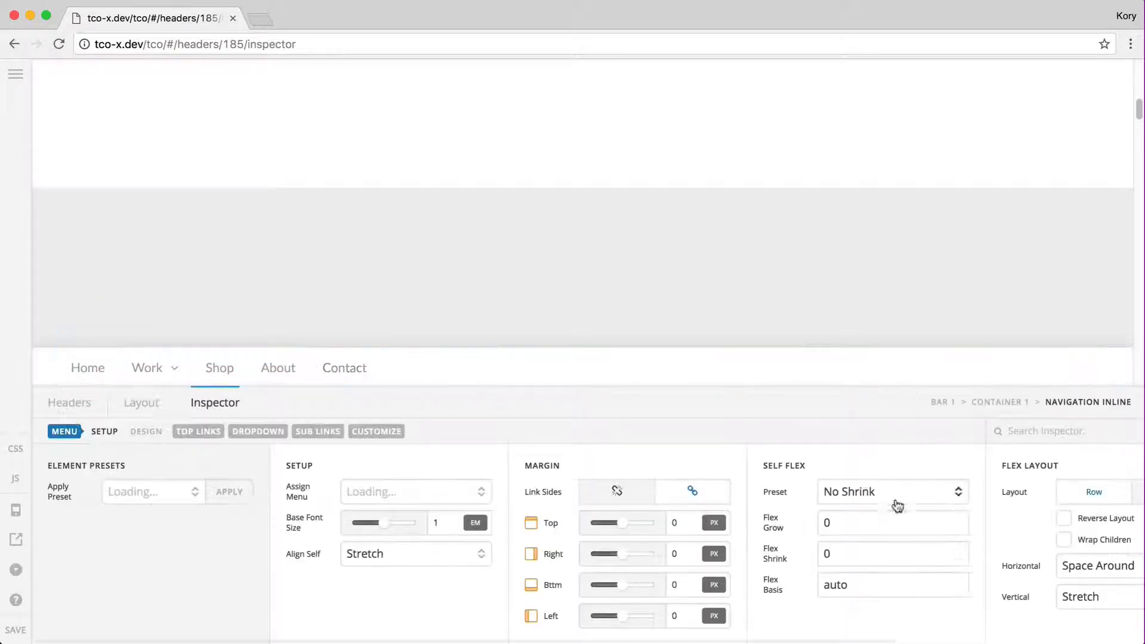
{"action": "left_click", "coordinate": [836, 491]}
{"action": "left_click", "coordinate": [865, 522]}
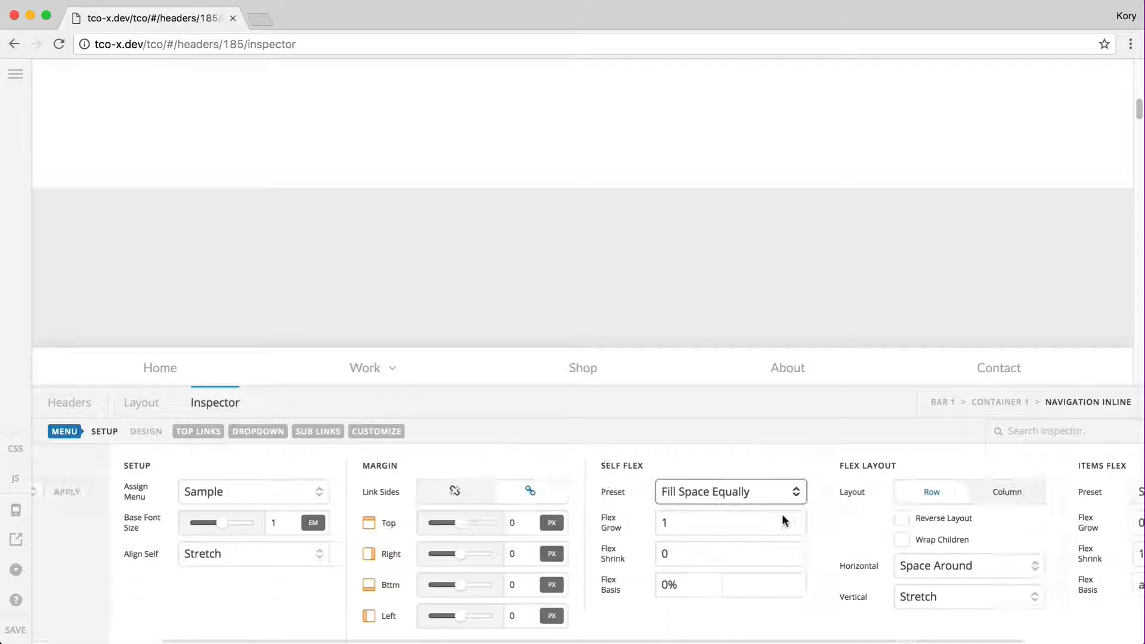
{"action": "left_click", "coordinate": [1051, 488]}
{"action": "left_click", "coordinate": [1023, 536]}
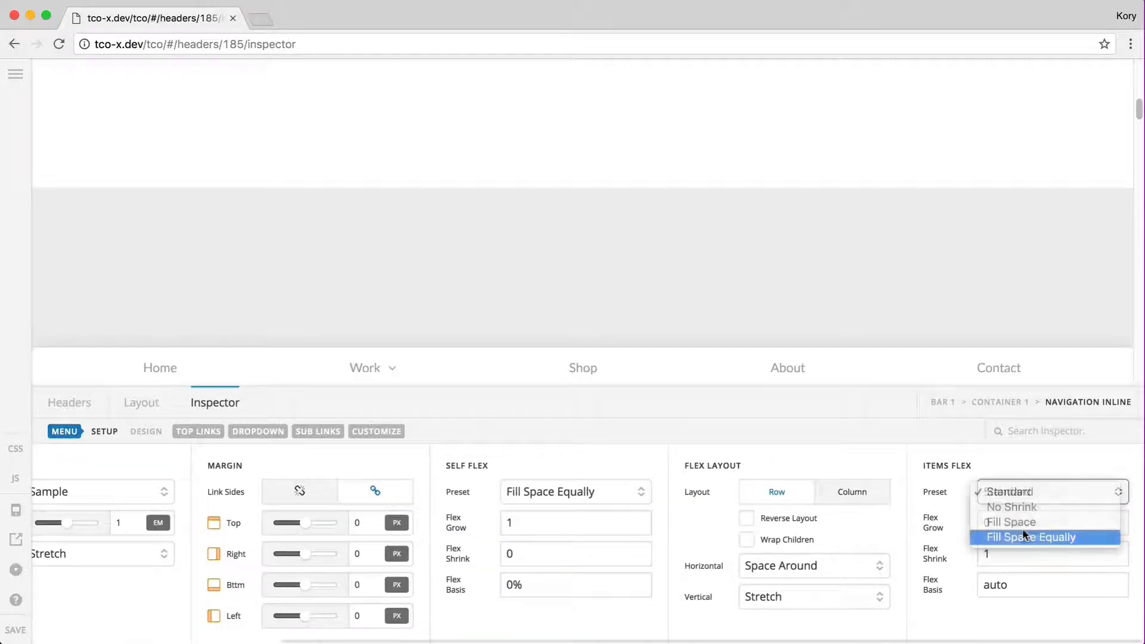
{"action": "left_click", "coordinate": [203, 365]}
{"action": "scroll", "coordinate": [305, 477], "scroll_direction": "left", "scroll_amount": 5}
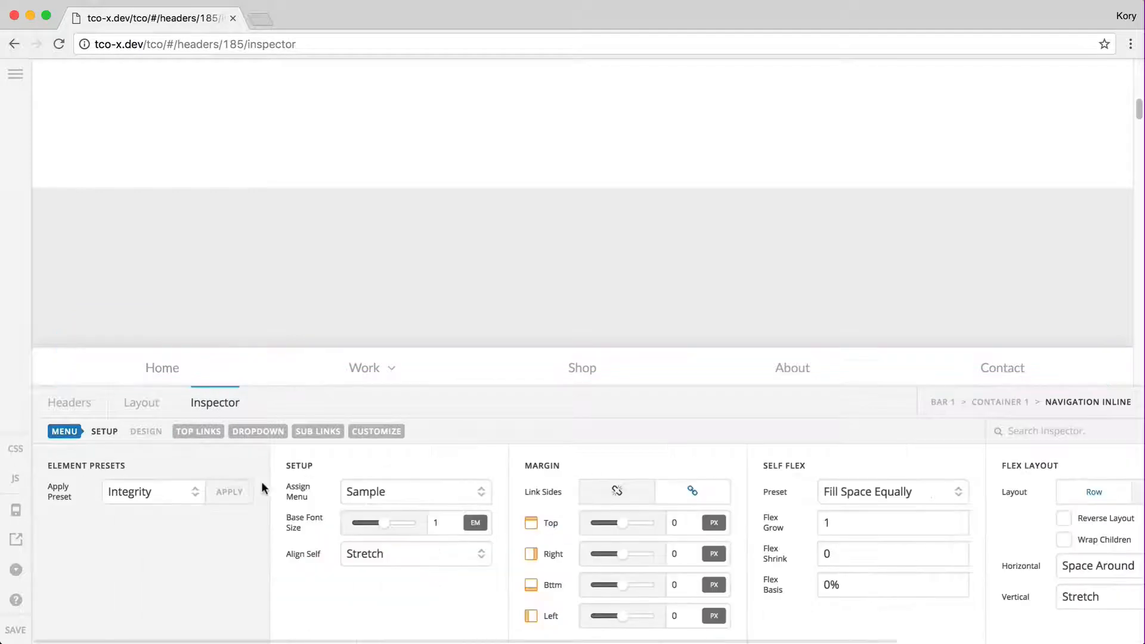
Assign the Sample (No Dropdowns) menu and show icons only, with link text off
{"action": "left_click", "coordinate": [378, 491]}
{"action": "left_click", "coordinate": [398, 506]}
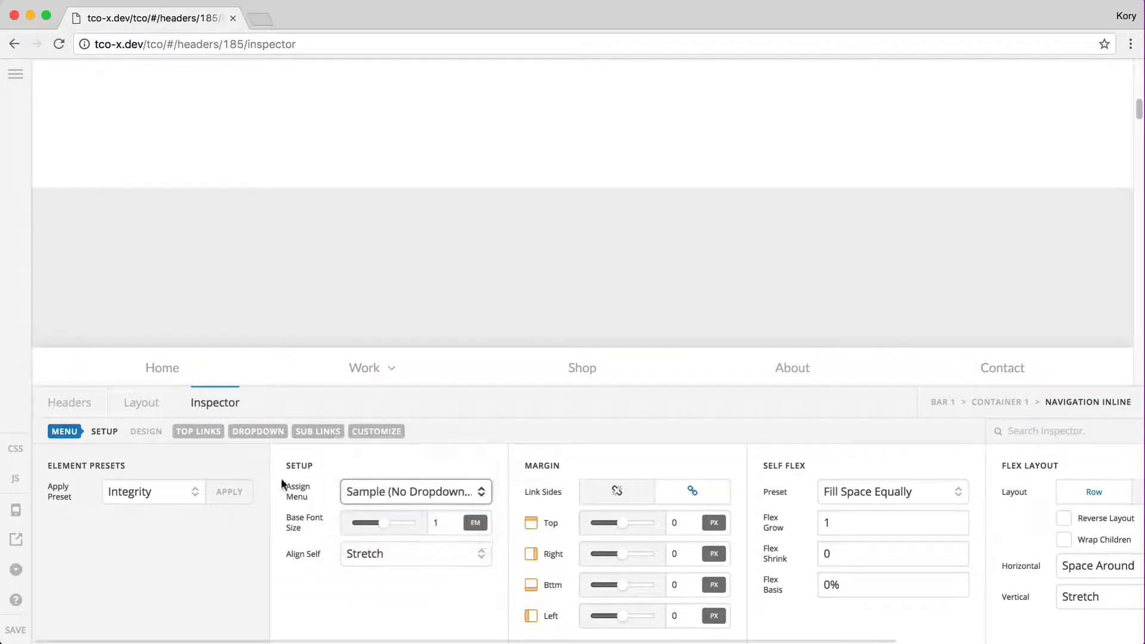
{"action": "left_click", "coordinate": [199, 432]}
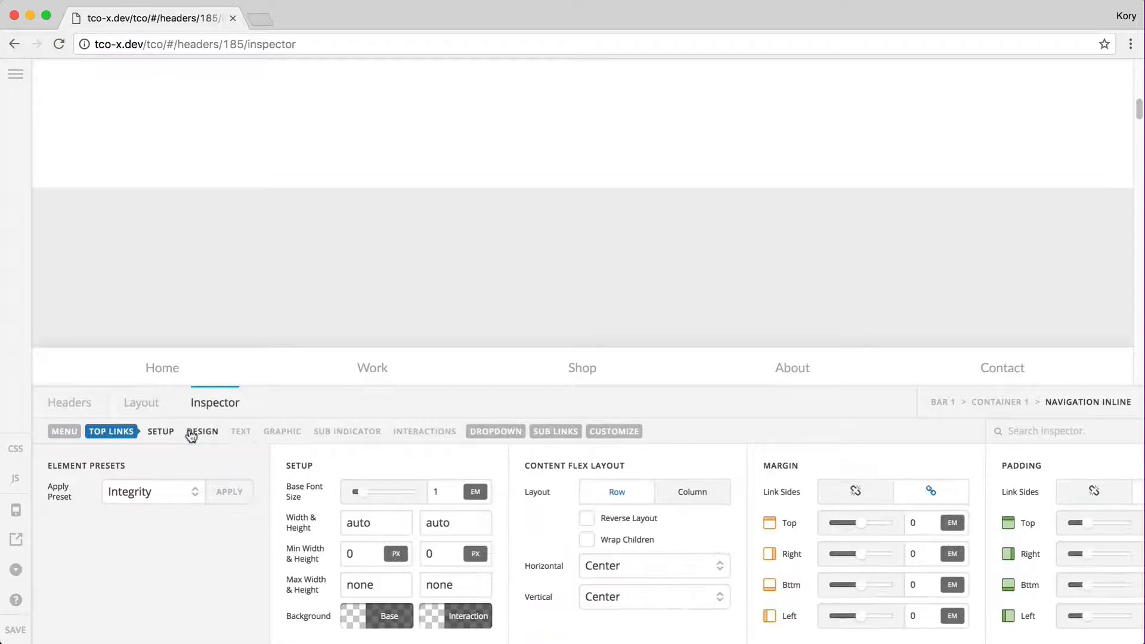
{"action": "left_click", "coordinate": [297, 435]}
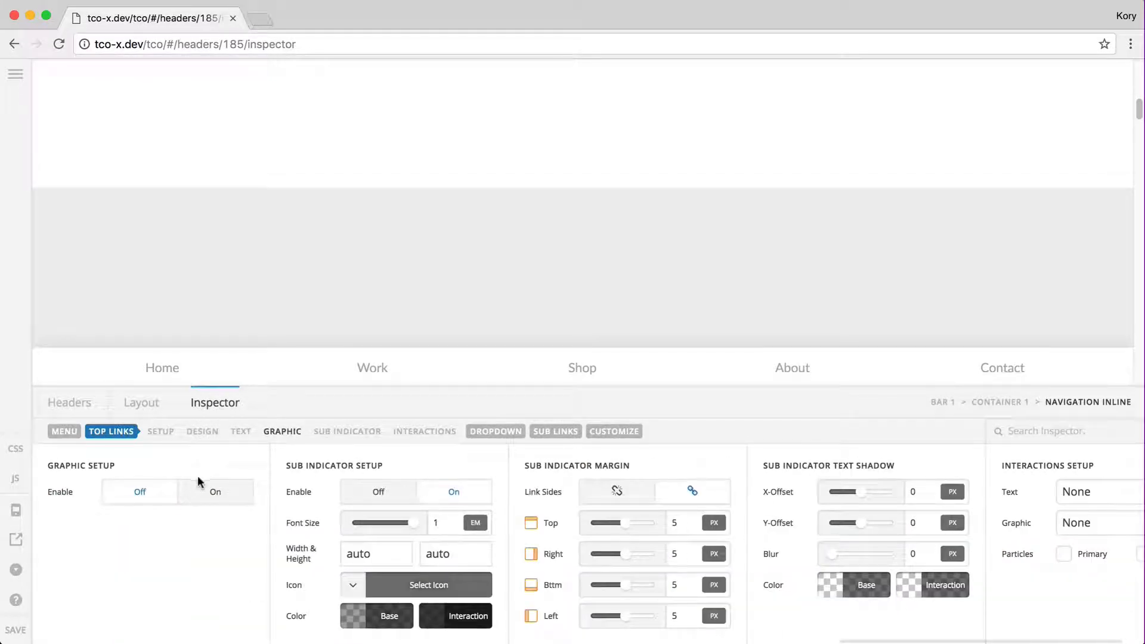
{"action": "left_click", "coordinate": [213, 492]}
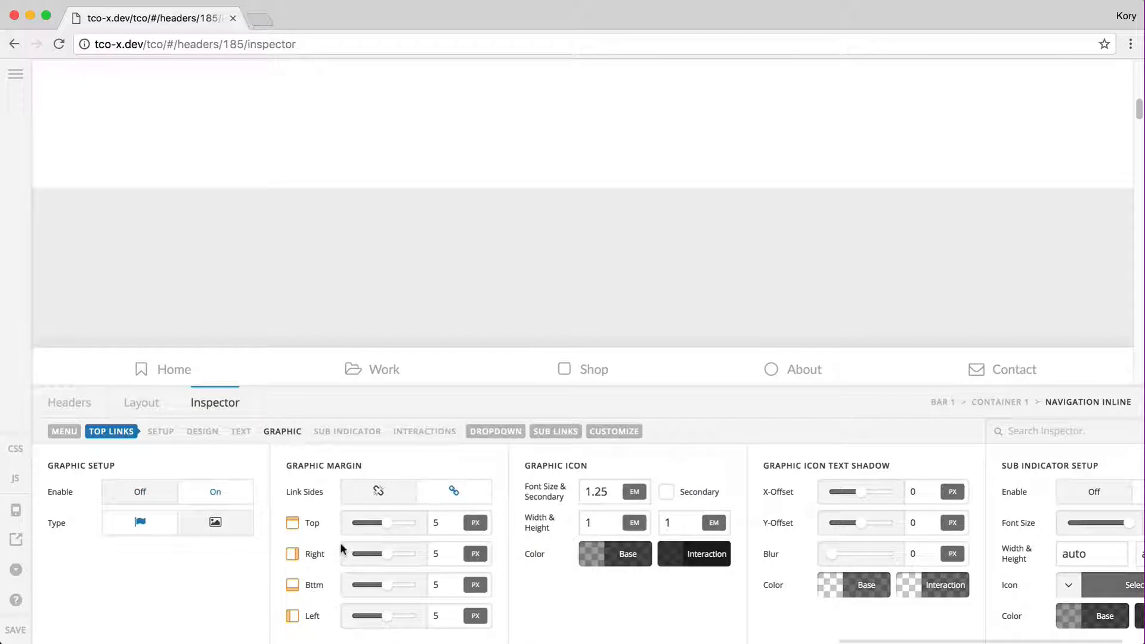
{"action": "left_click", "coordinate": [225, 437]}
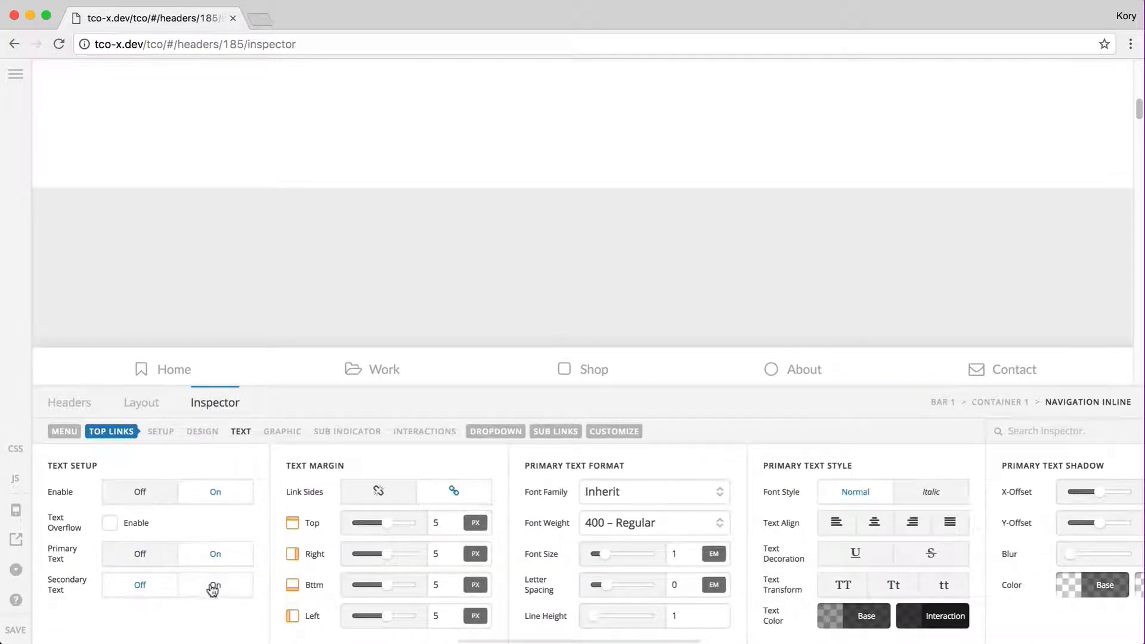
{"action": "left_click", "coordinate": [158, 556]}
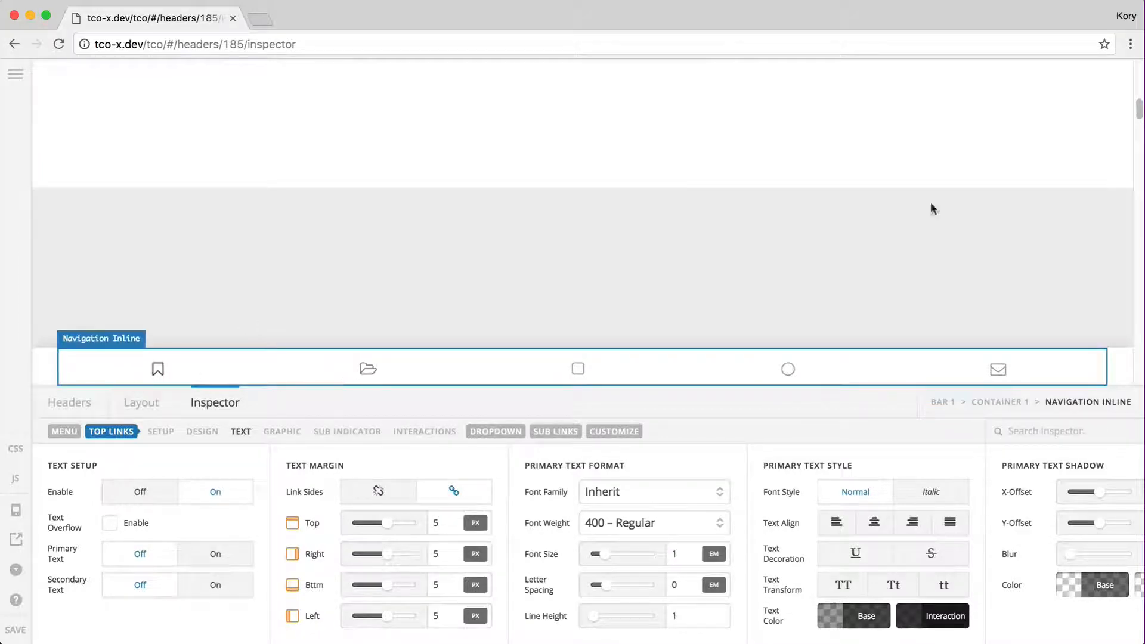
{"action": "left_click_drag", "start_coordinate": [1143, 230], "coordinate": [371, 241]}
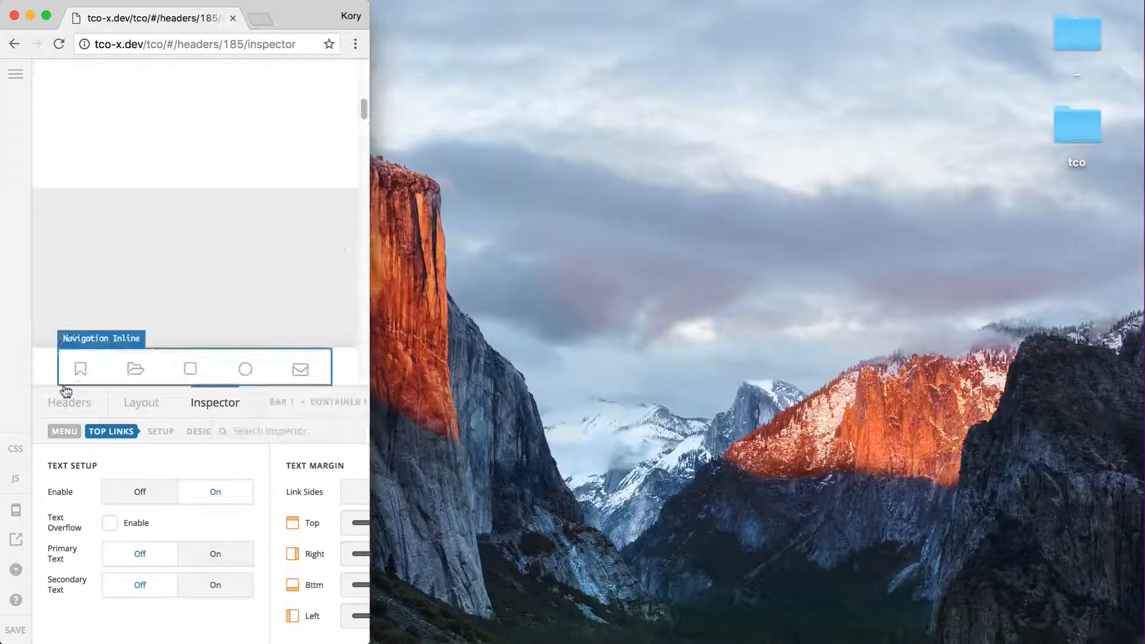
Preview the icon menu at narrow width, restore full width, and go back to the Layout listing
{"action": "scroll", "coordinate": [334, 270], "scroll_direction": "down", "scroll_amount": 5}
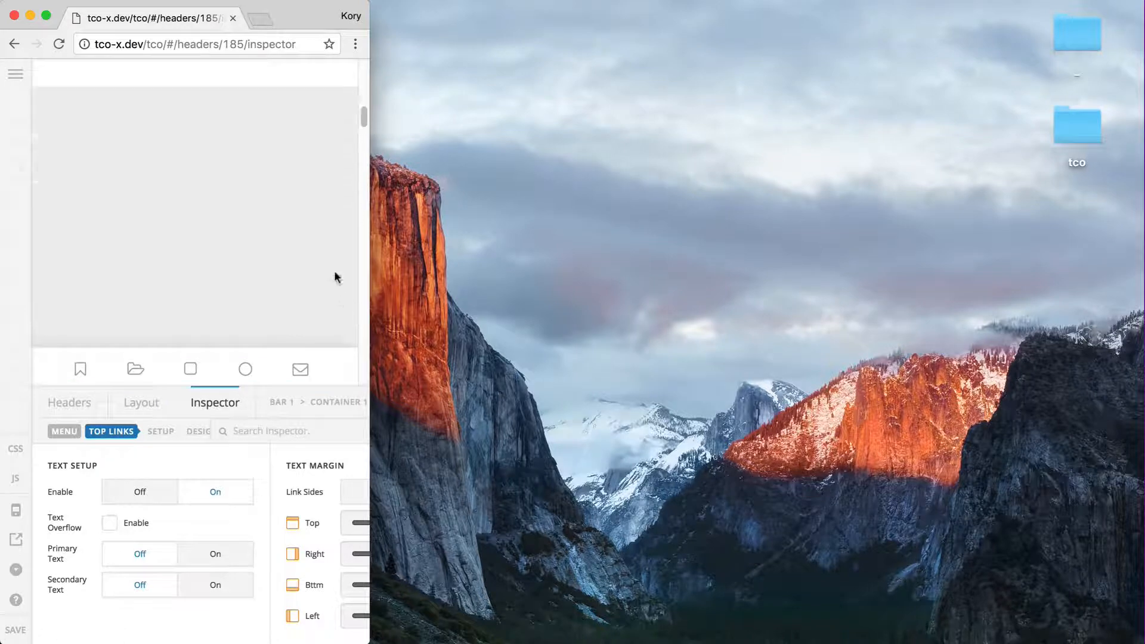
{"action": "scroll", "coordinate": [334, 268], "scroll_direction": "up", "scroll_amount": 5}
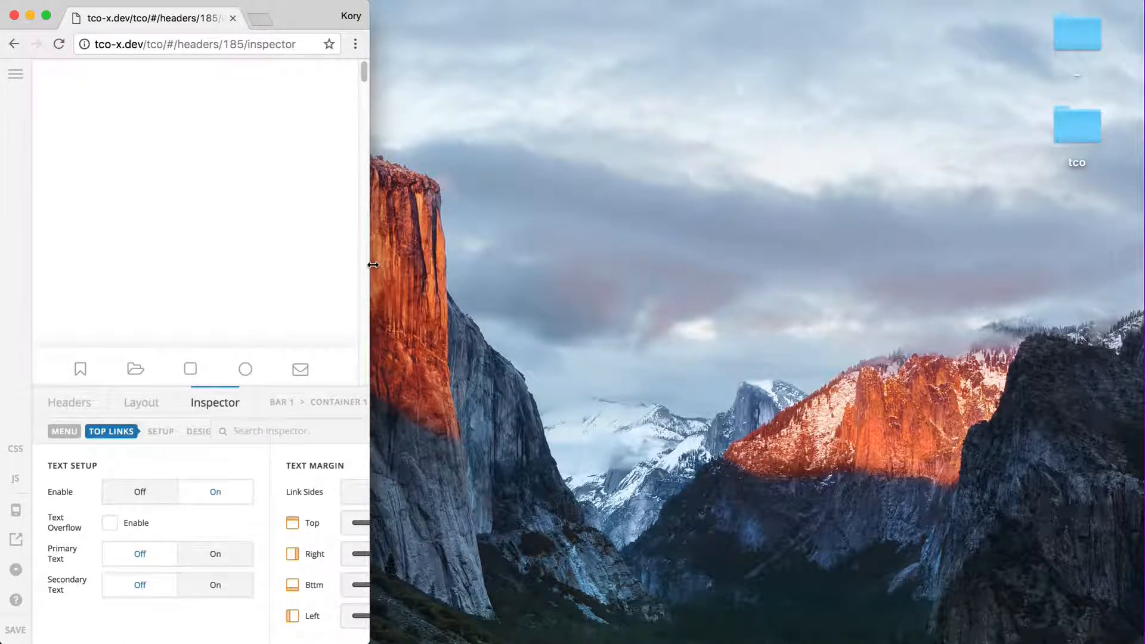
{"action": "left_click_drag", "start_coordinate": [372, 265], "coordinate": [1143, 243]}
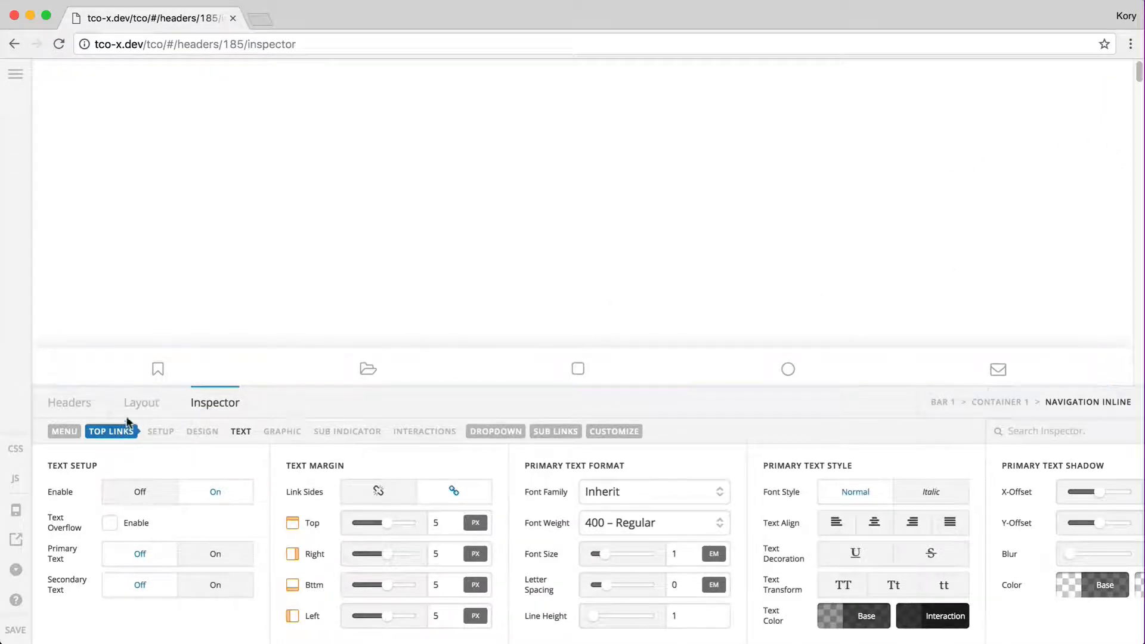
{"action": "left_click", "coordinate": [143, 409]}
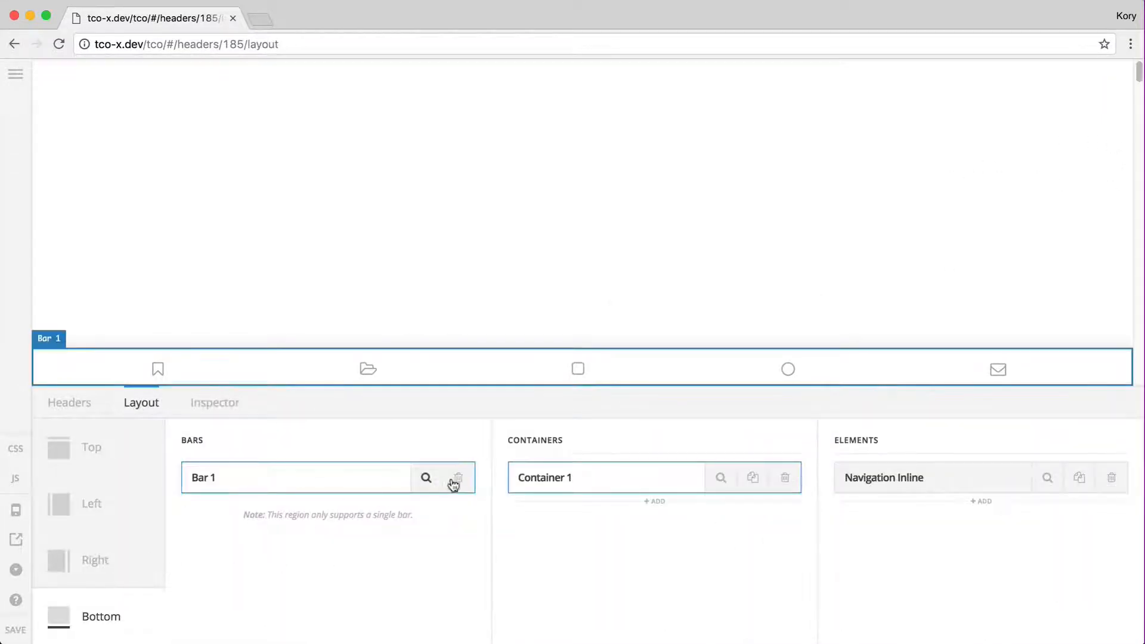
Delete the Bottom region's Bar 1 and add a new Bar 1 to the Top region
{"action": "left_click", "coordinate": [470, 483]}
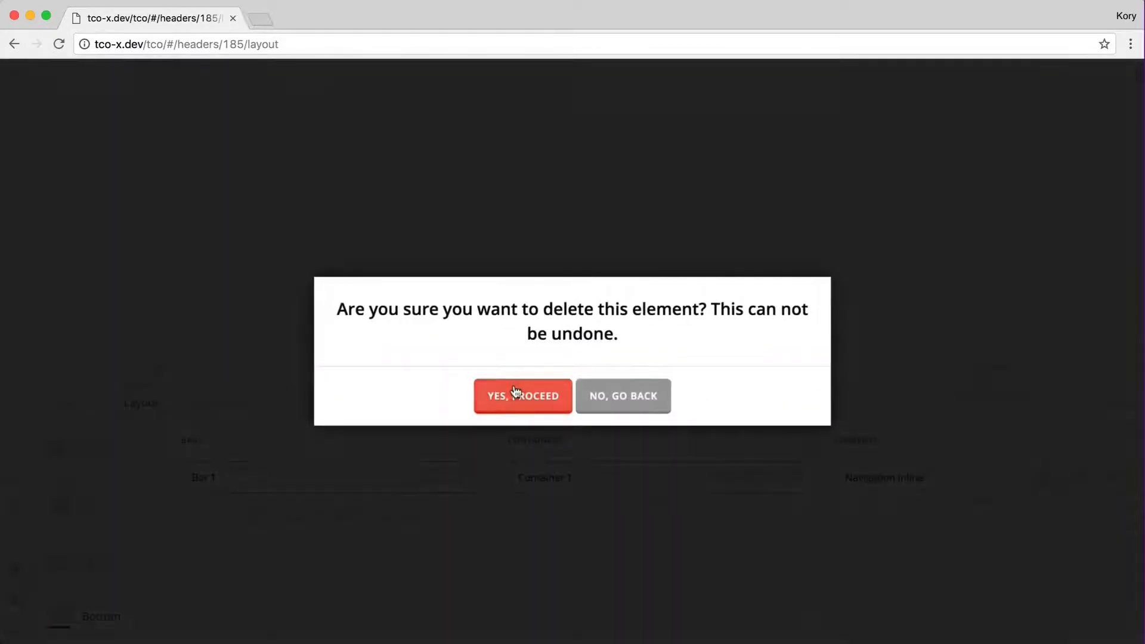
{"action": "left_click", "coordinate": [514, 393]}
{"action": "left_click", "coordinate": [94, 462]}
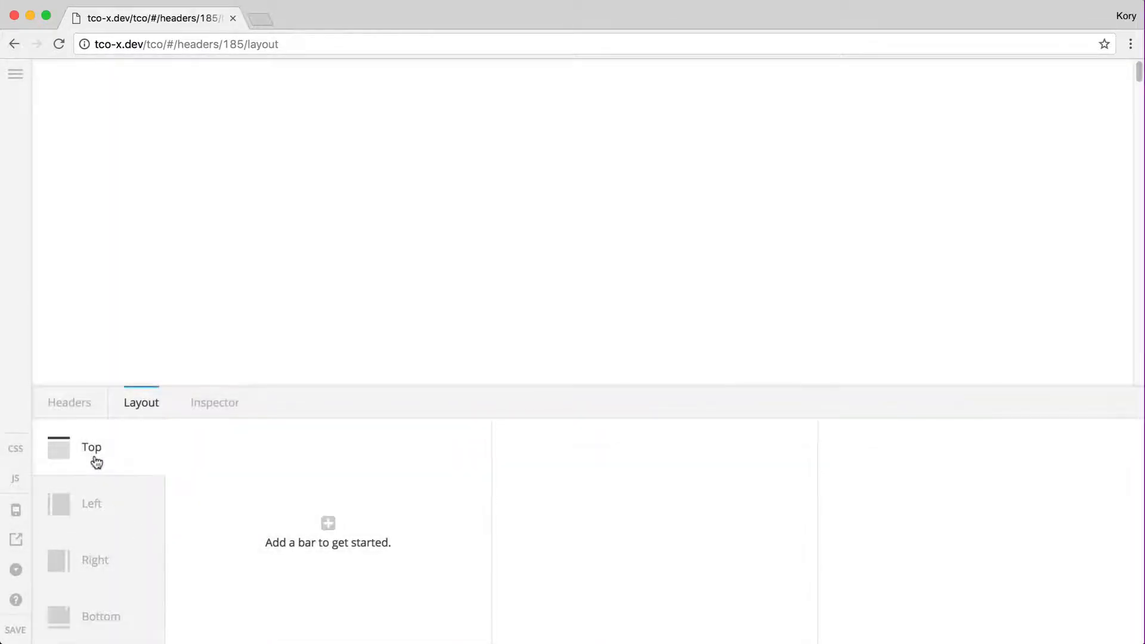
{"action": "left_click", "coordinate": [349, 493]}
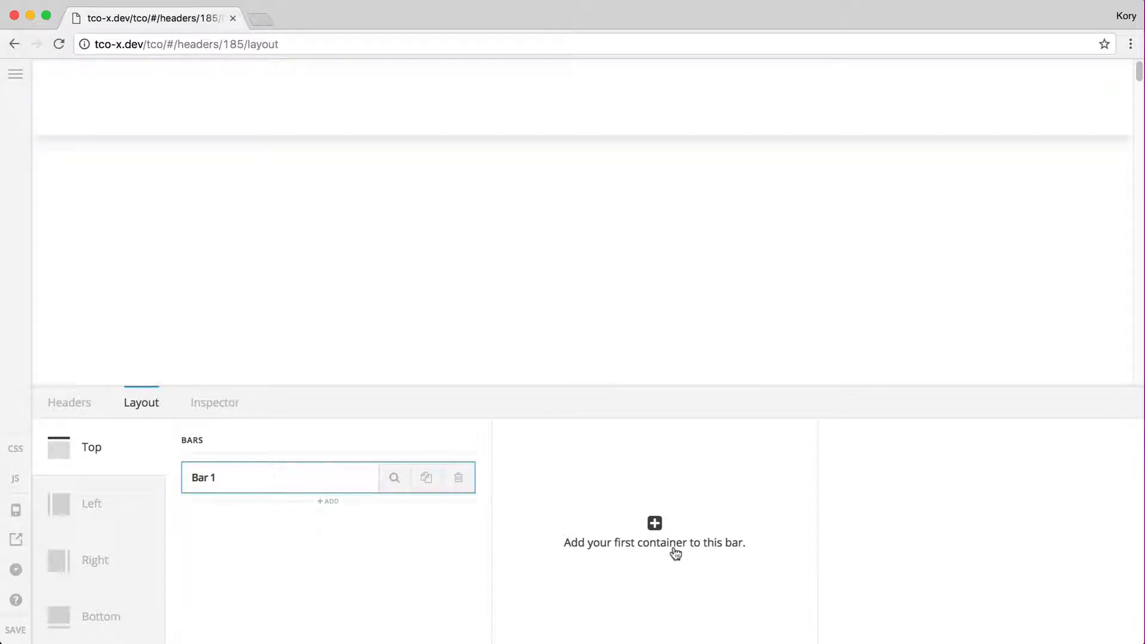
Add Container 1 holding a Learn More button and an image element
{"action": "left_click", "coordinate": [614, 552]}
{"action": "left_click", "coordinate": [980, 522]}
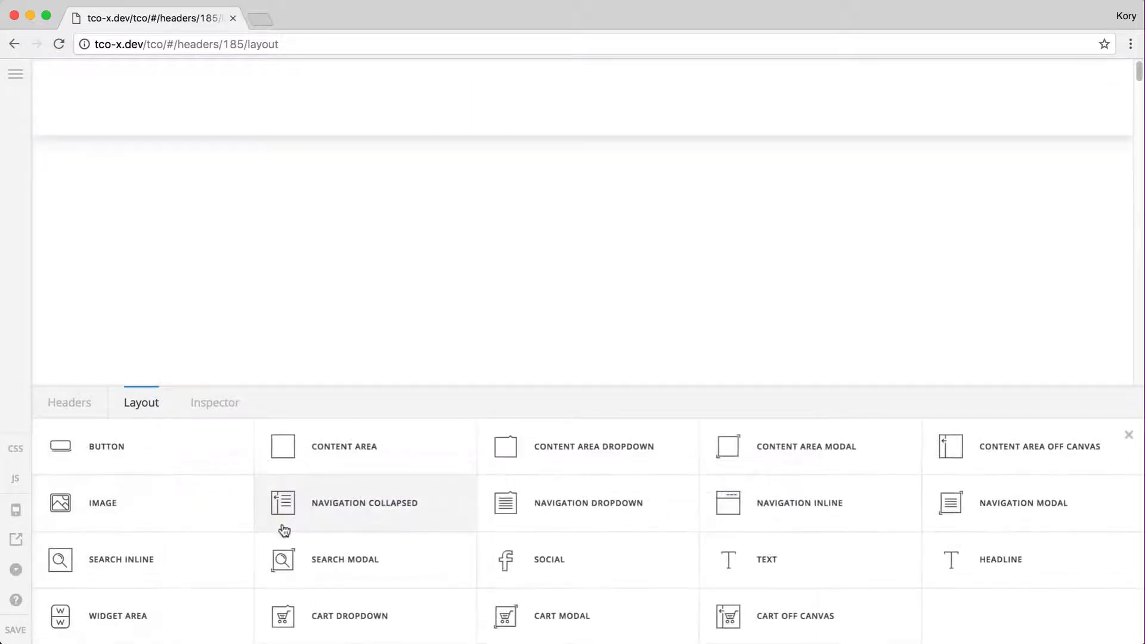
{"action": "left_click", "coordinate": [168, 451]}
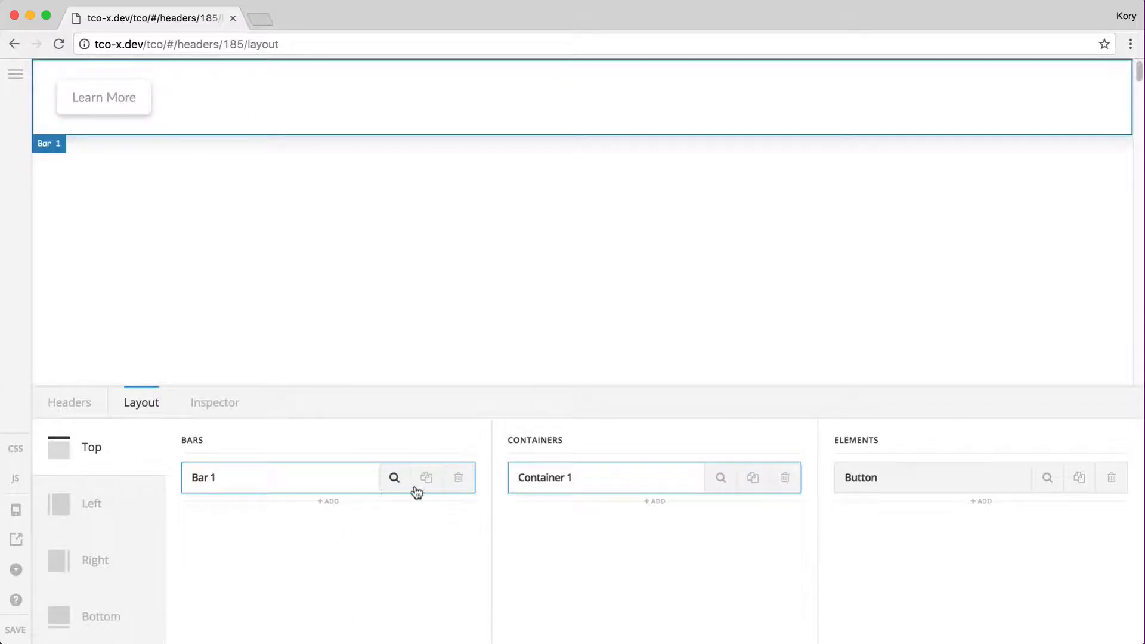
{"action": "left_click", "coordinate": [979, 454]}
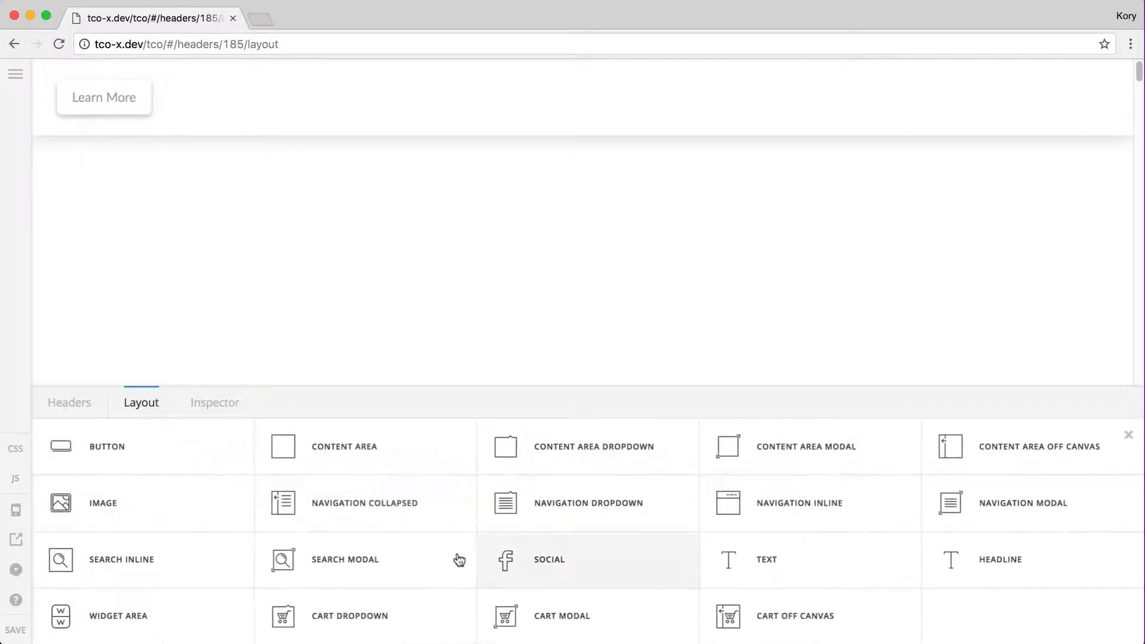
{"action": "left_click", "coordinate": [134, 510]}
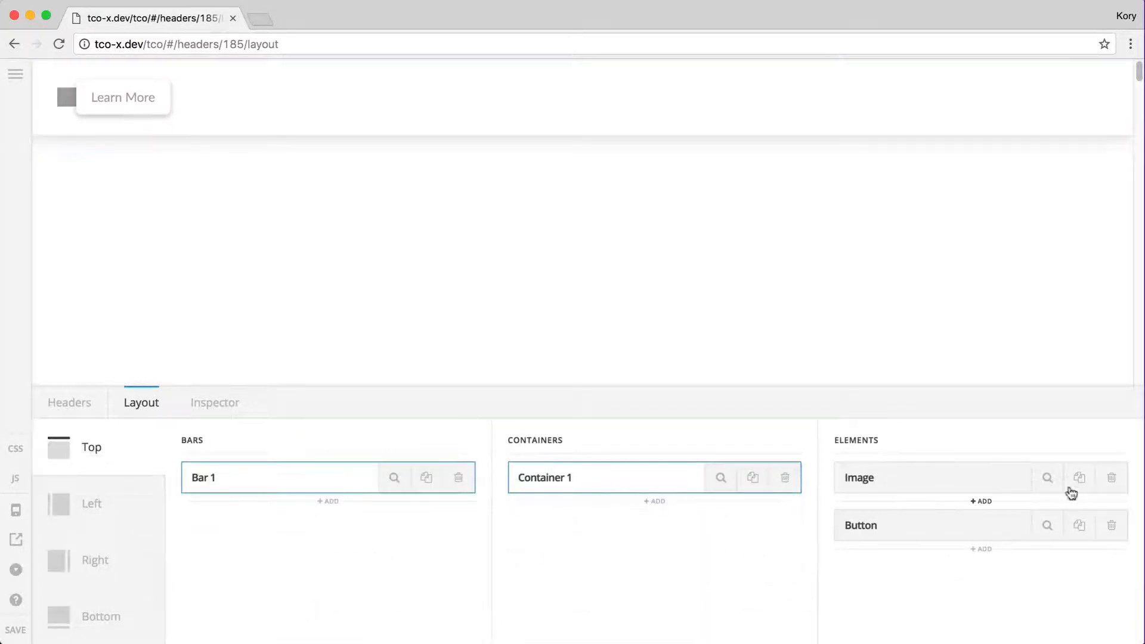
Set the Image element's source to 23-logo.png from the Media Library
{"action": "left_click", "coordinate": [1046, 477]}
{"action": "left_click", "coordinate": [658, 528]}
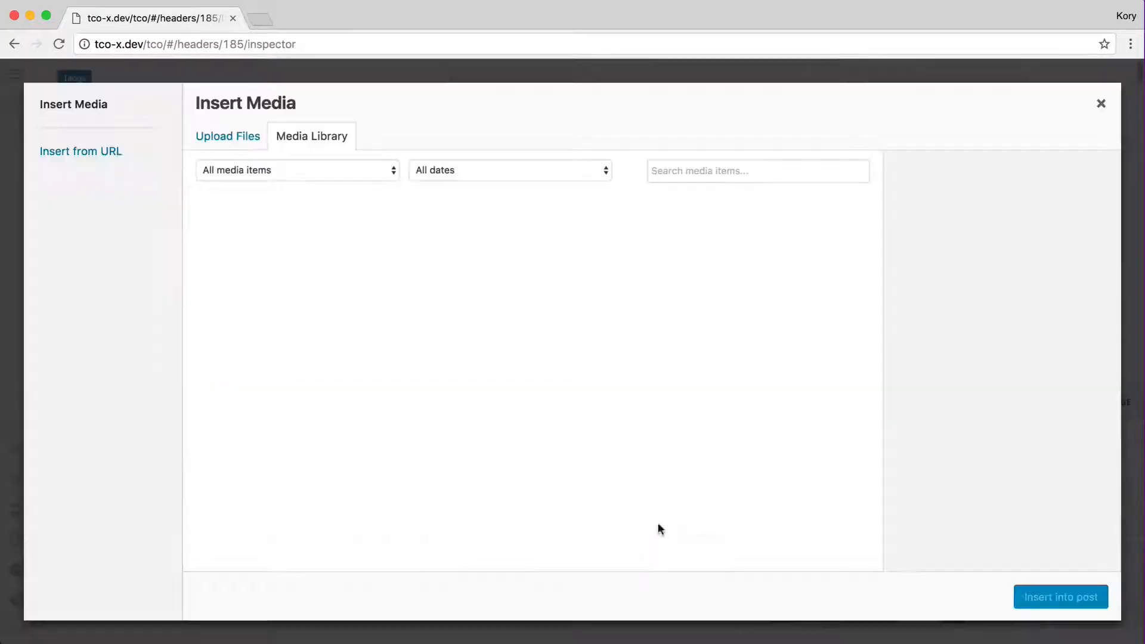
{"action": "left_click", "coordinate": [360, 251]}
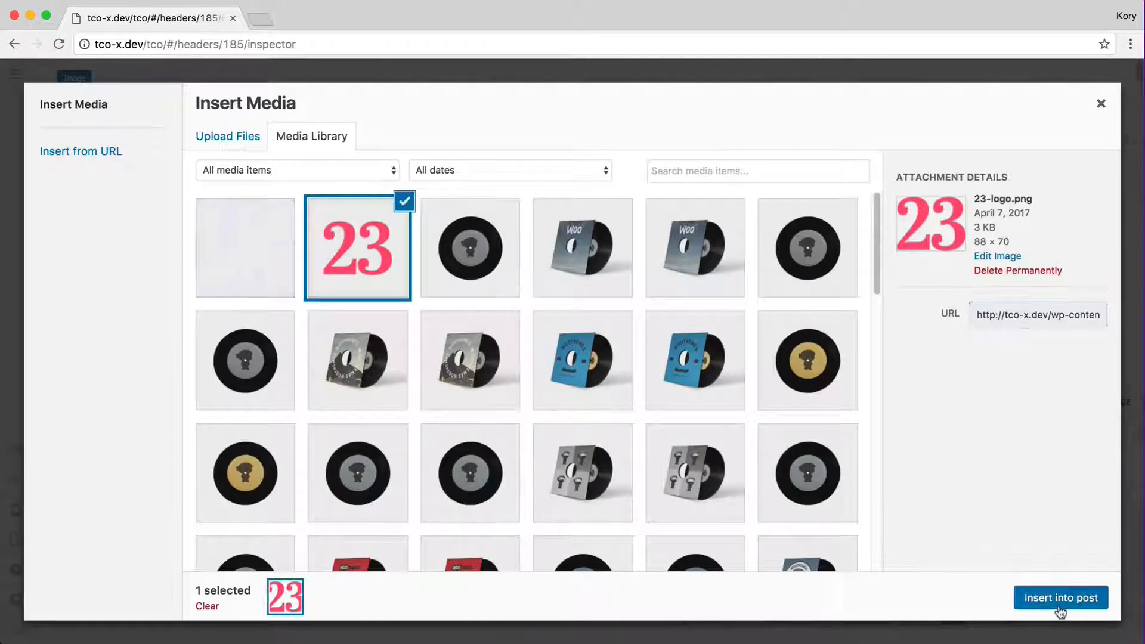
{"action": "left_click", "coordinate": [1061, 597]}
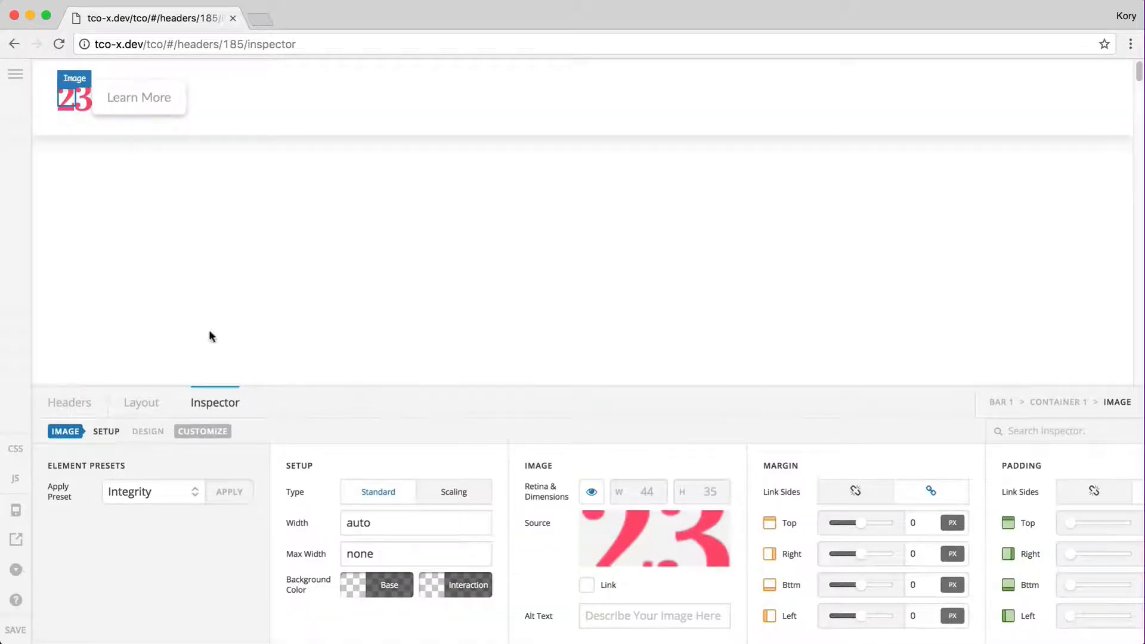
{"action": "left_click", "coordinate": [153, 131]}
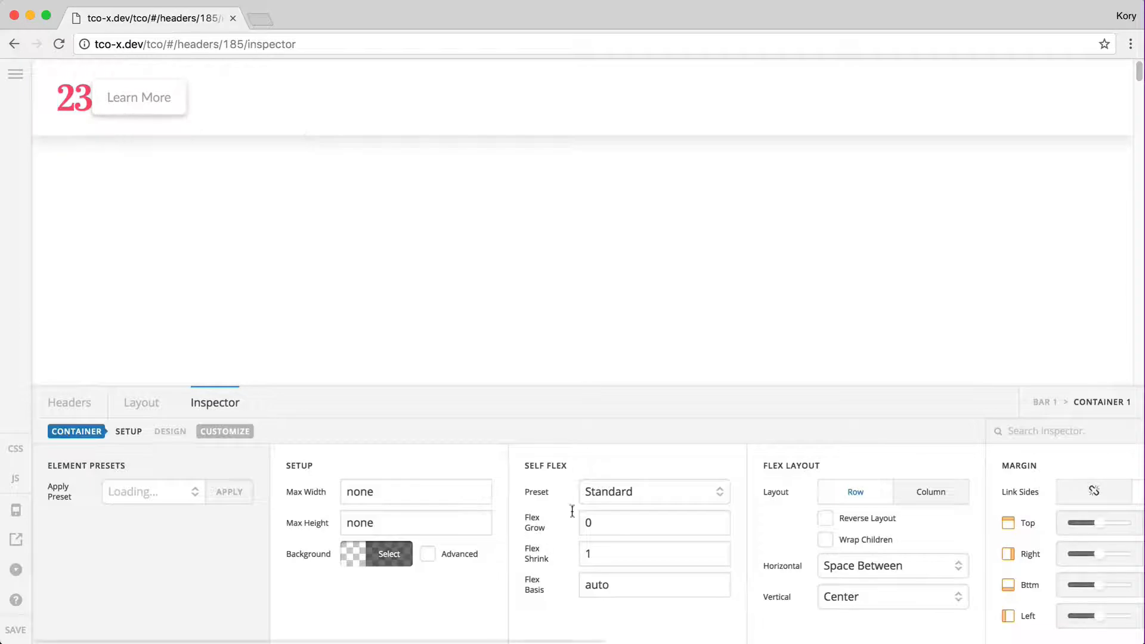
{"action": "left_click", "coordinate": [614, 496]}
Set Container 1's Self Flex Preset to Fill Space Equally and review Bar 1's settings
{"action": "left_click", "coordinate": [649, 538]}
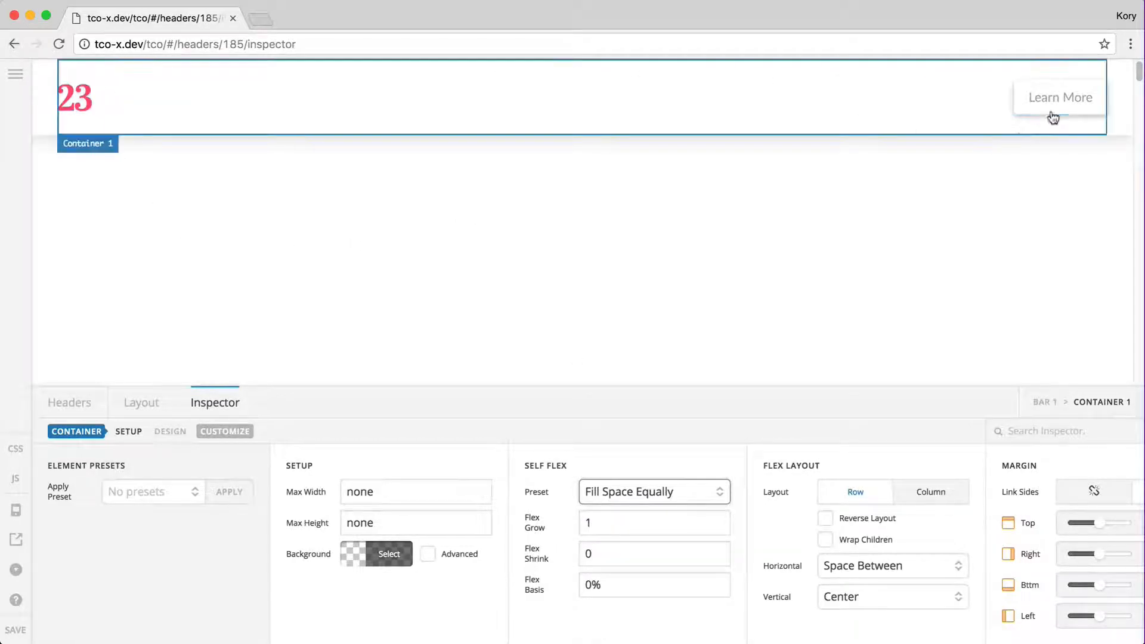
{"action": "left_click", "coordinate": [136, 409]}
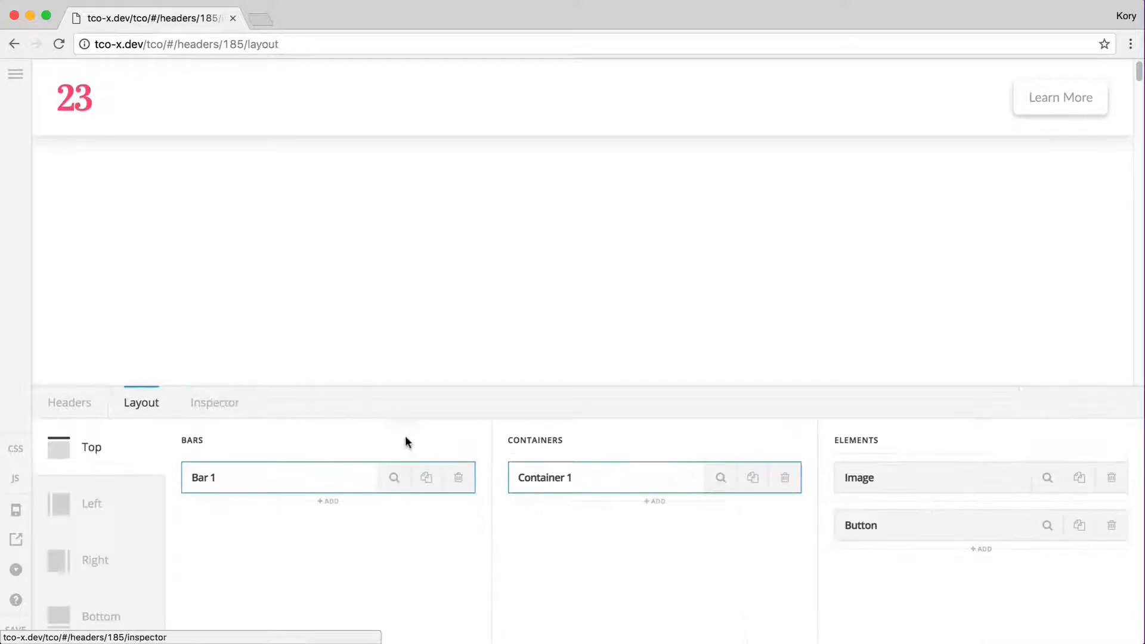
{"action": "left_click", "coordinate": [395, 475]}
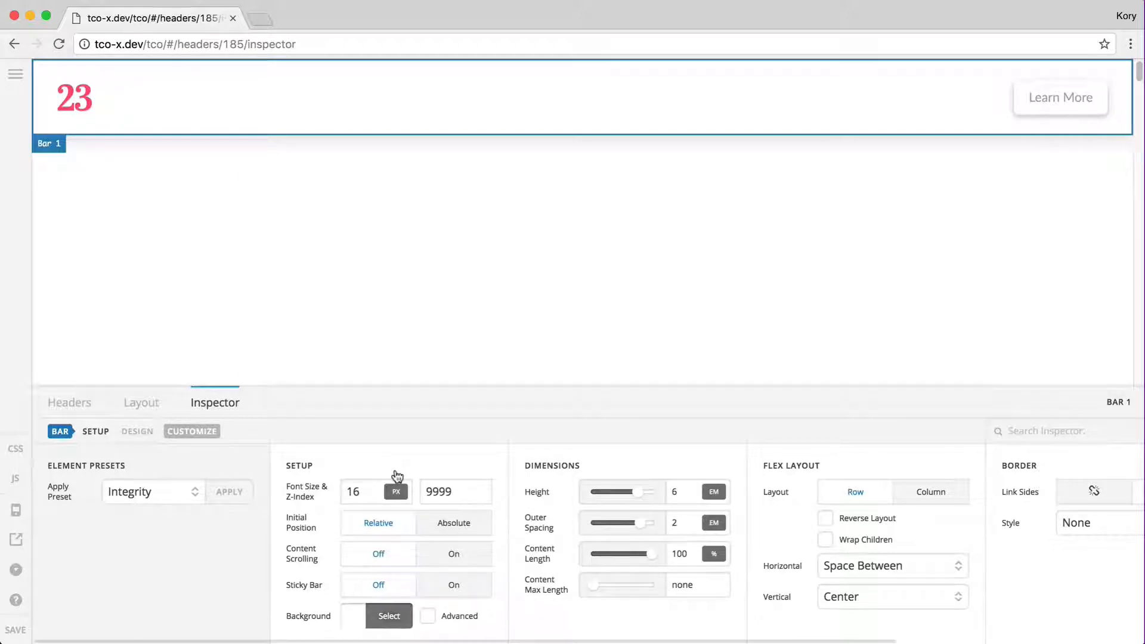
{"action": "left_click", "coordinate": [156, 403]}
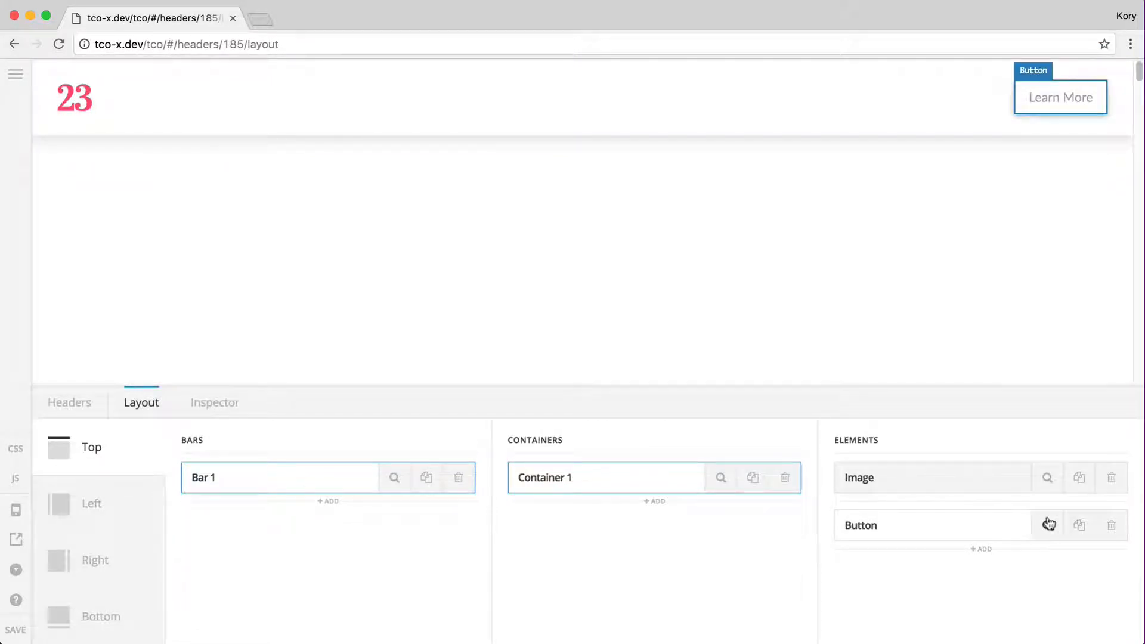
{"action": "left_click", "coordinate": [391, 478]}
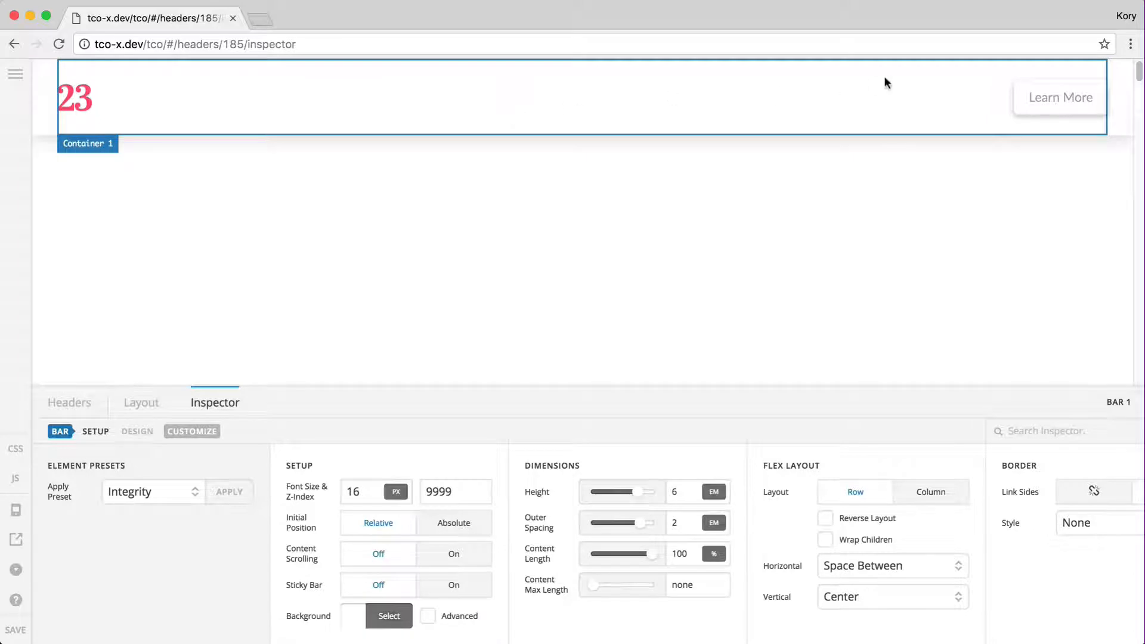
{"action": "left_click", "coordinate": [568, 89]}
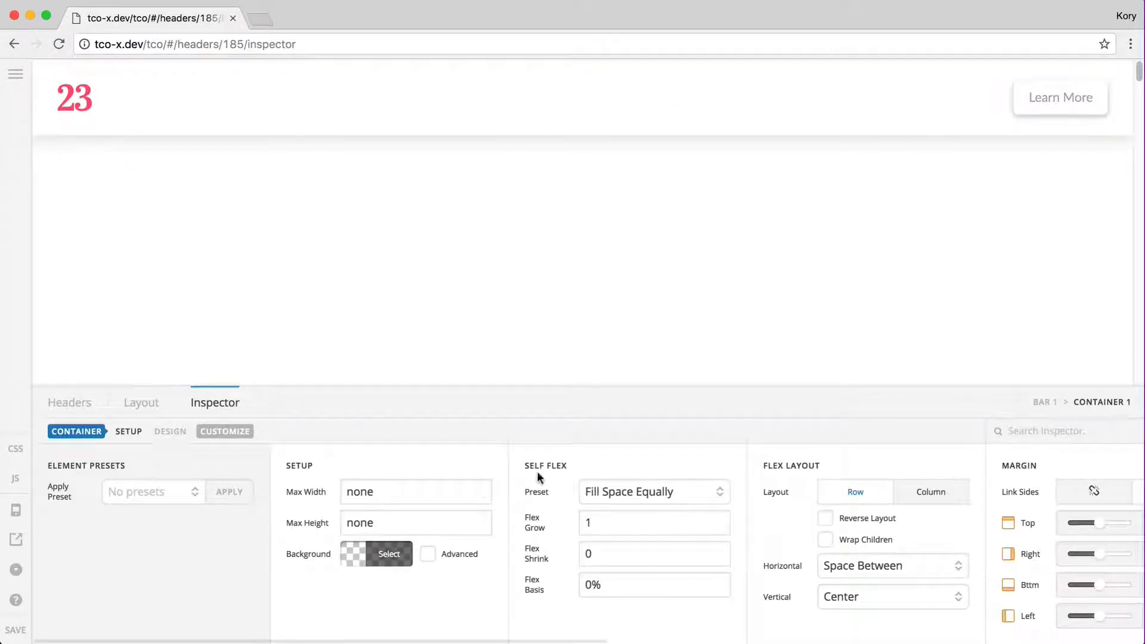
Try the Standard flex preset on Container 1, then restore Fill Space Equally
{"action": "left_click", "coordinate": [600, 491]}
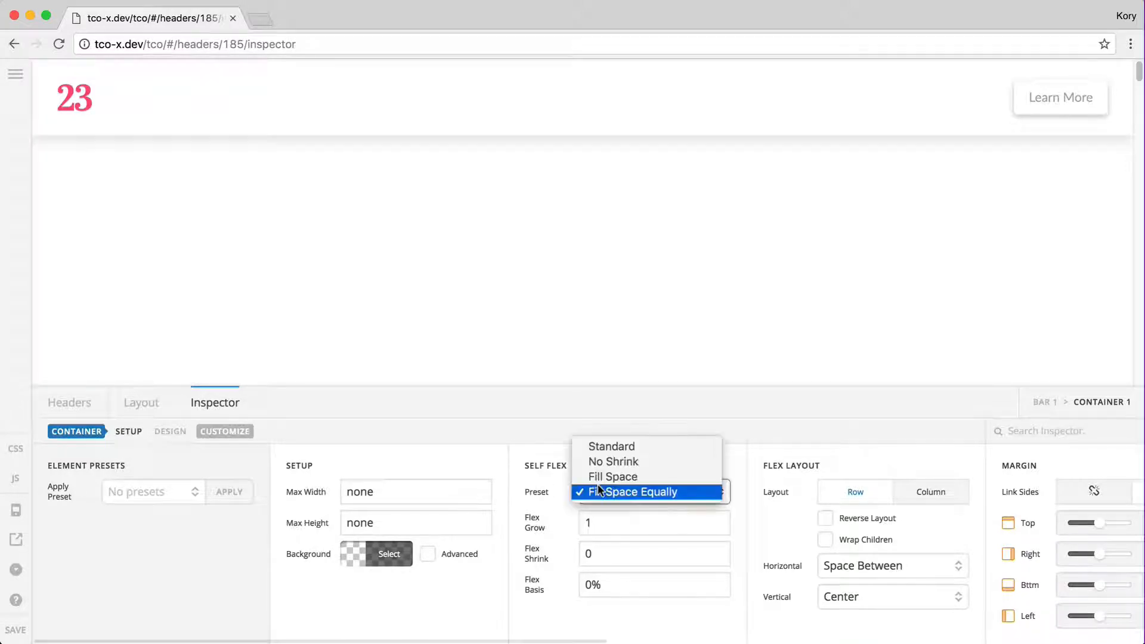
{"action": "left_click", "coordinate": [607, 446]}
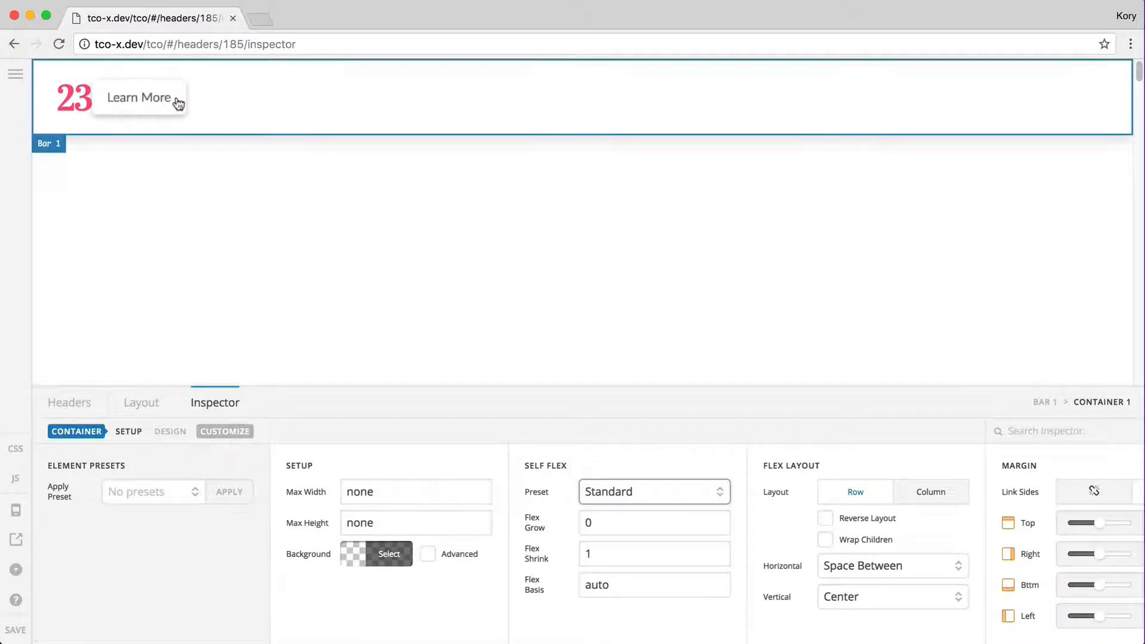
{"action": "left_click", "coordinate": [652, 491]}
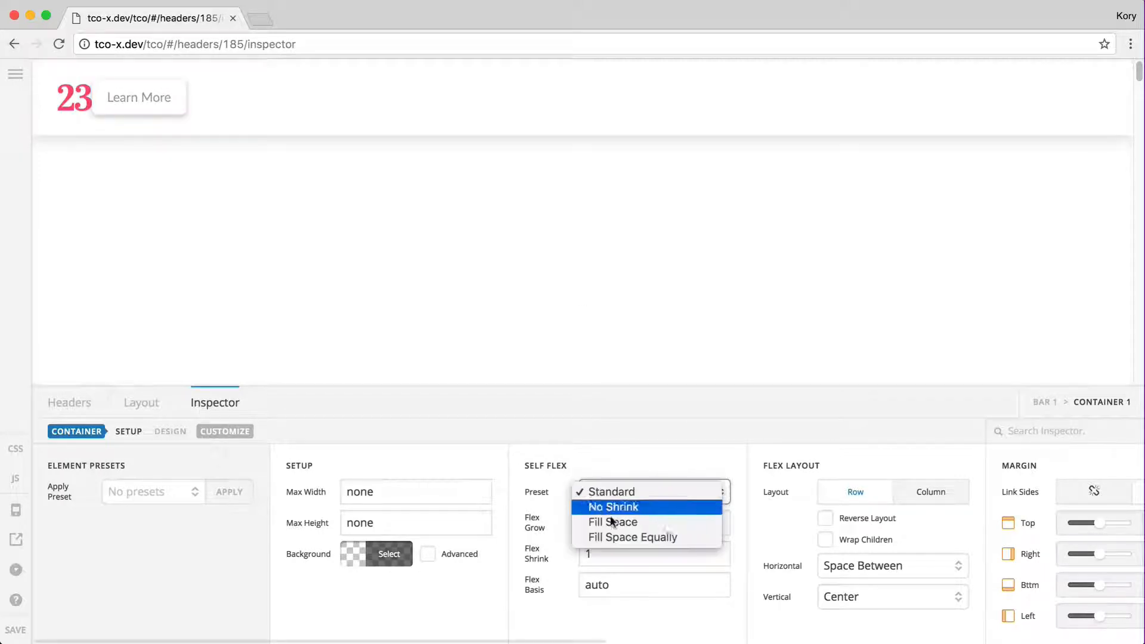
{"action": "left_click", "coordinate": [607, 536]}
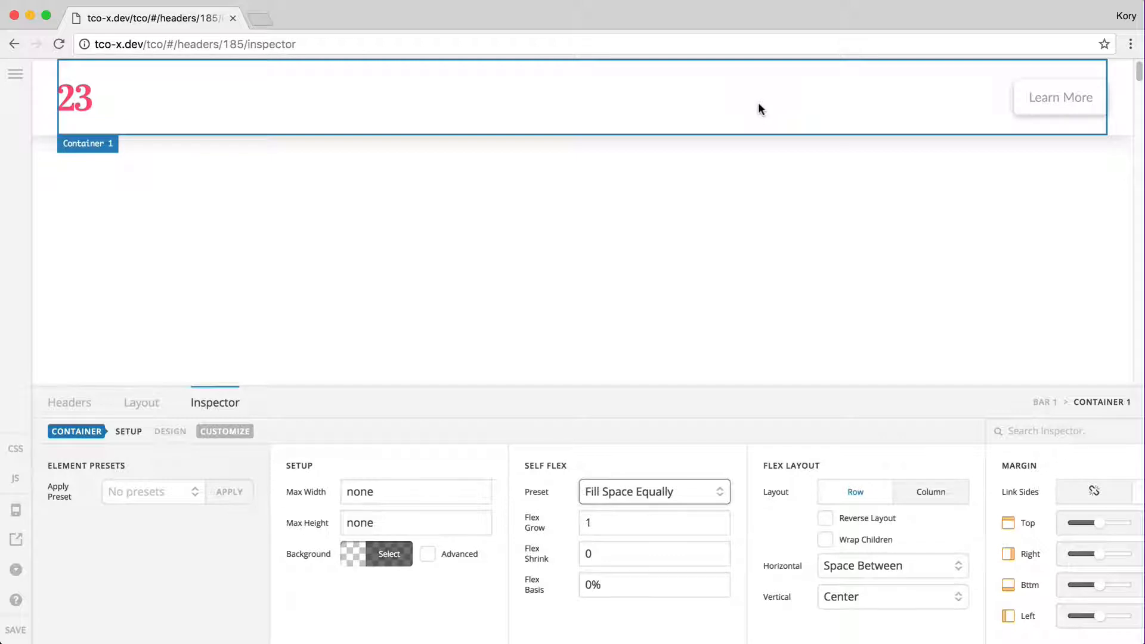
Compare Center, Start, End and Space Around horizontal alignment, settling on Space Between
{"action": "left_click", "coordinate": [846, 563]}
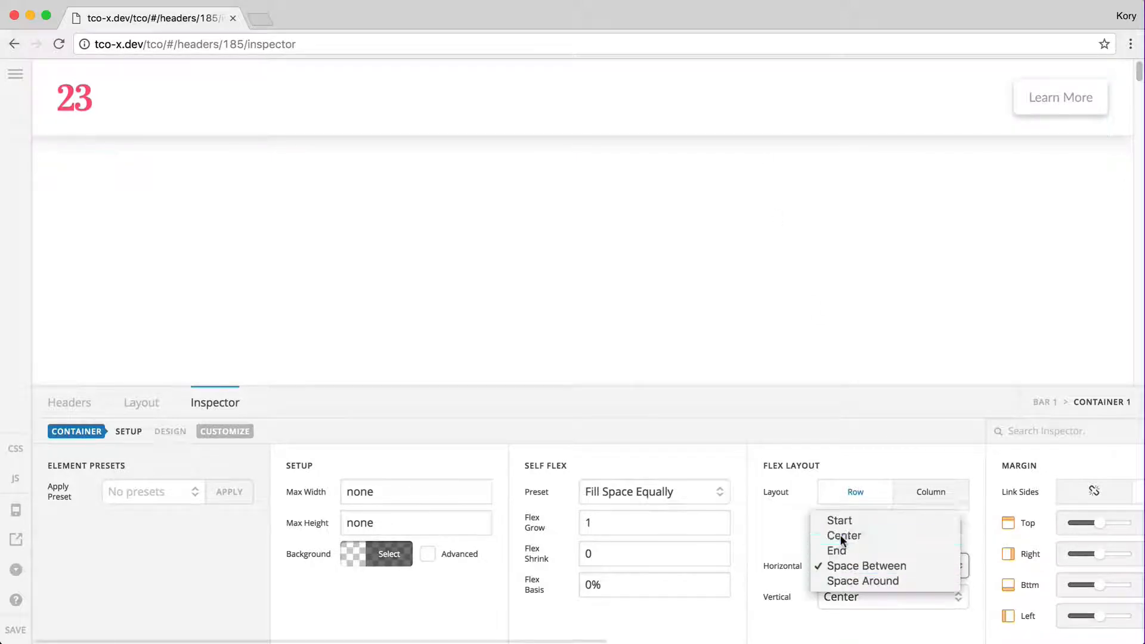
{"action": "left_click", "coordinate": [841, 536]}
{"action": "left_click", "coordinate": [854, 569]}
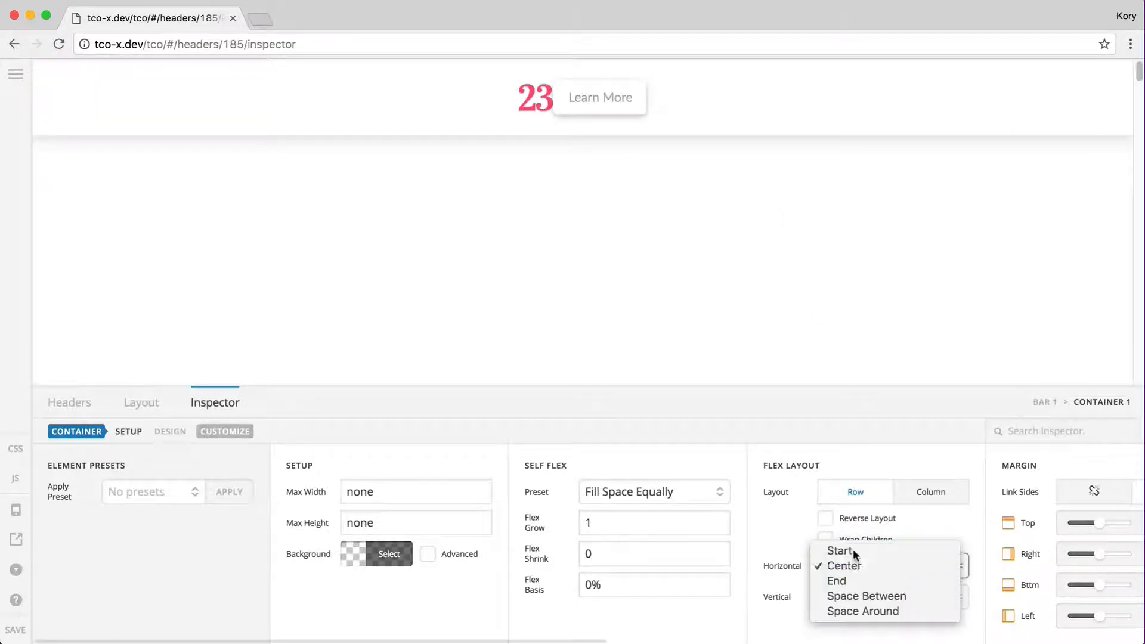
{"action": "left_click", "coordinate": [853, 549]}
{"action": "left_click", "coordinate": [855, 564]}
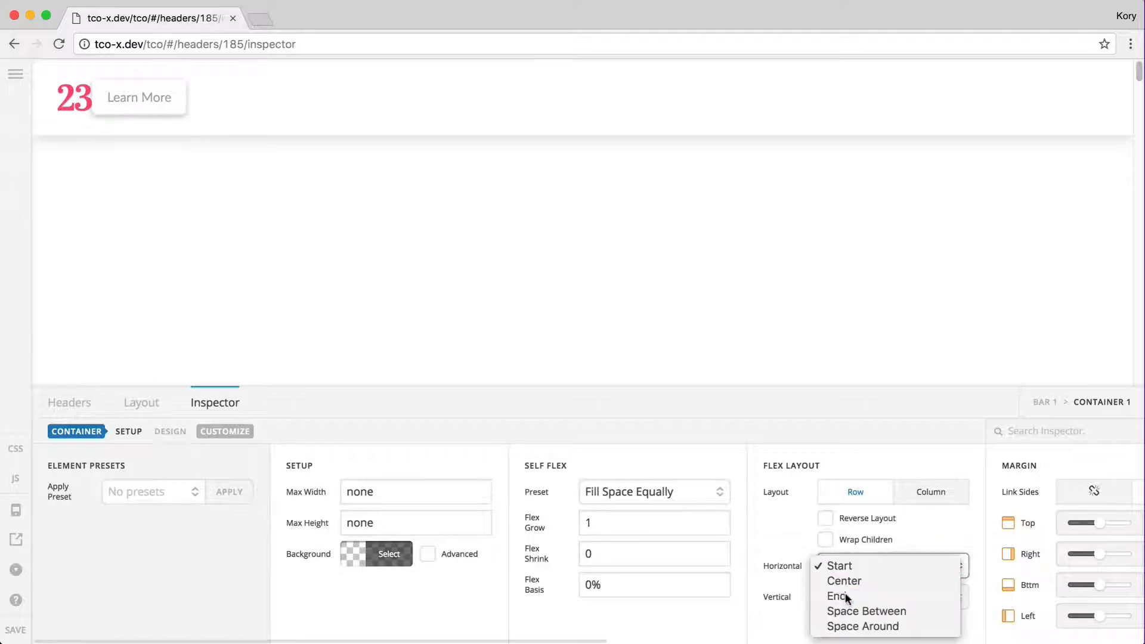
{"action": "left_click", "coordinate": [846, 596]}
{"action": "left_click", "coordinate": [864, 567]}
{"action": "left_click", "coordinate": [863, 596]}
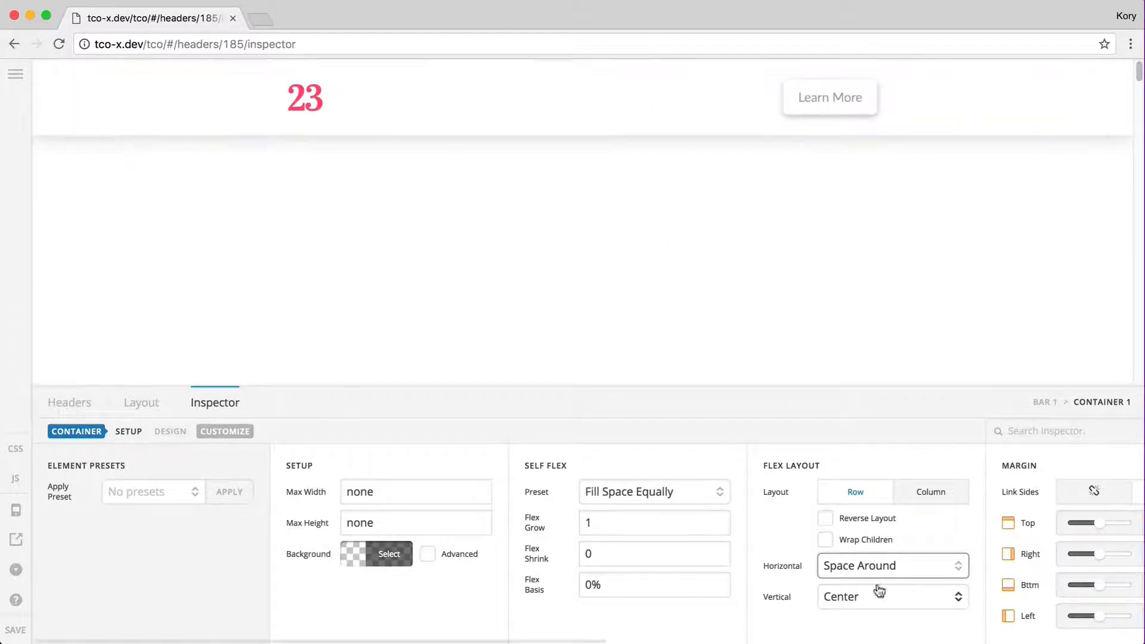
{"action": "left_click", "coordinate": [895, 568]}
{"action": "left_click", "coordinate": [869, 550]}
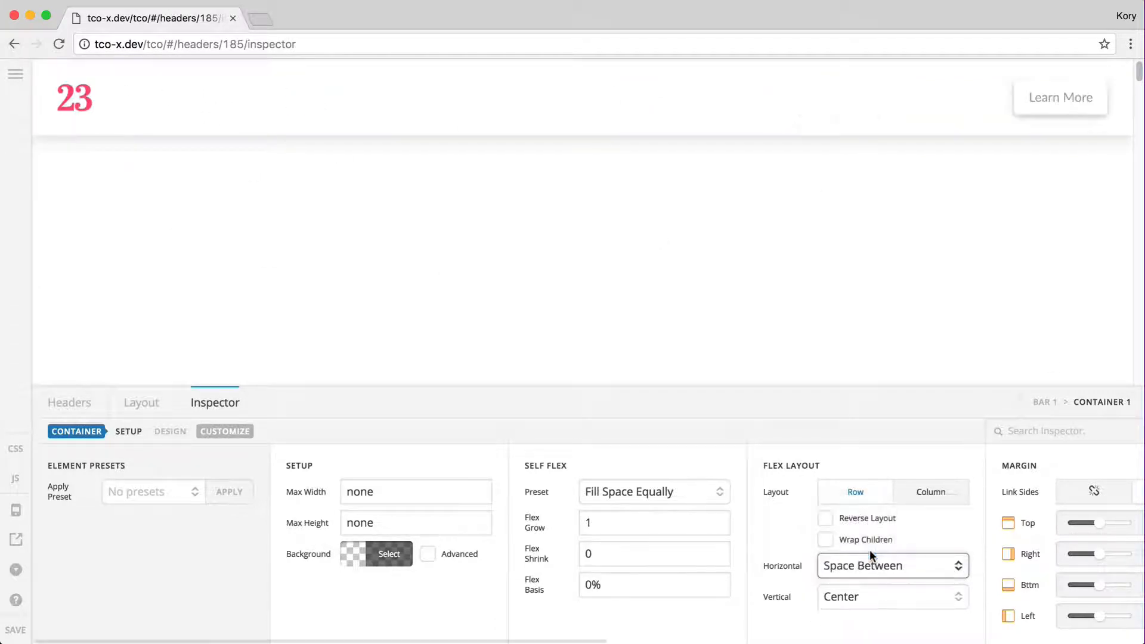
{"action": "left_click", "coordinate": [143, 403]}
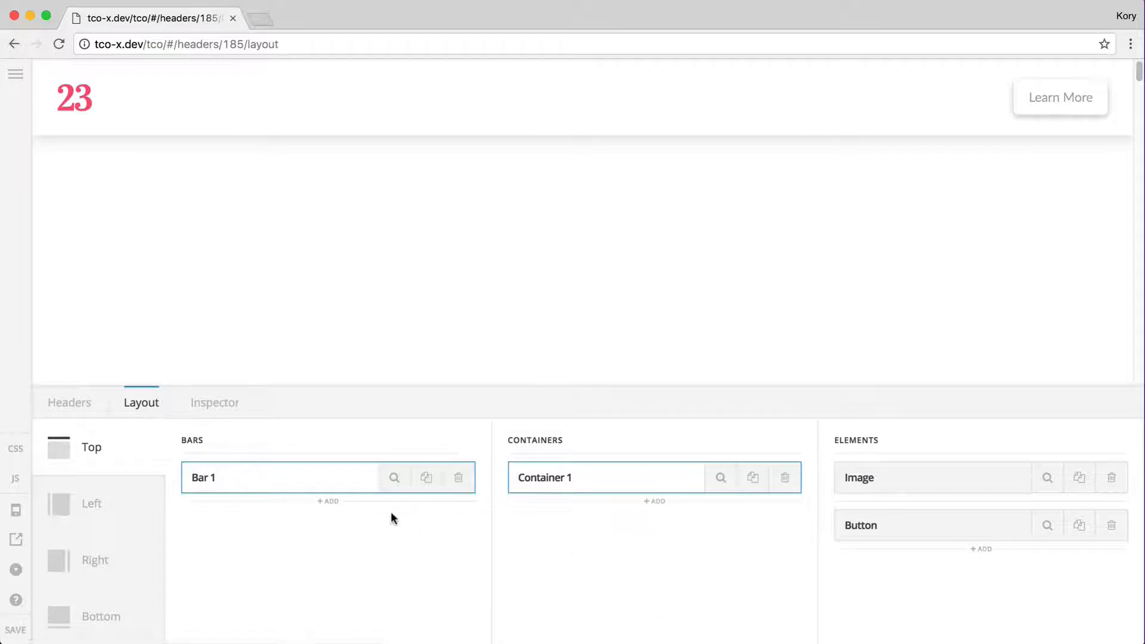
Review Bar 1's settings, then add Bar 2 beneath it in the Bars column
{"action": "left_click", "coordinate": [394, 478]}
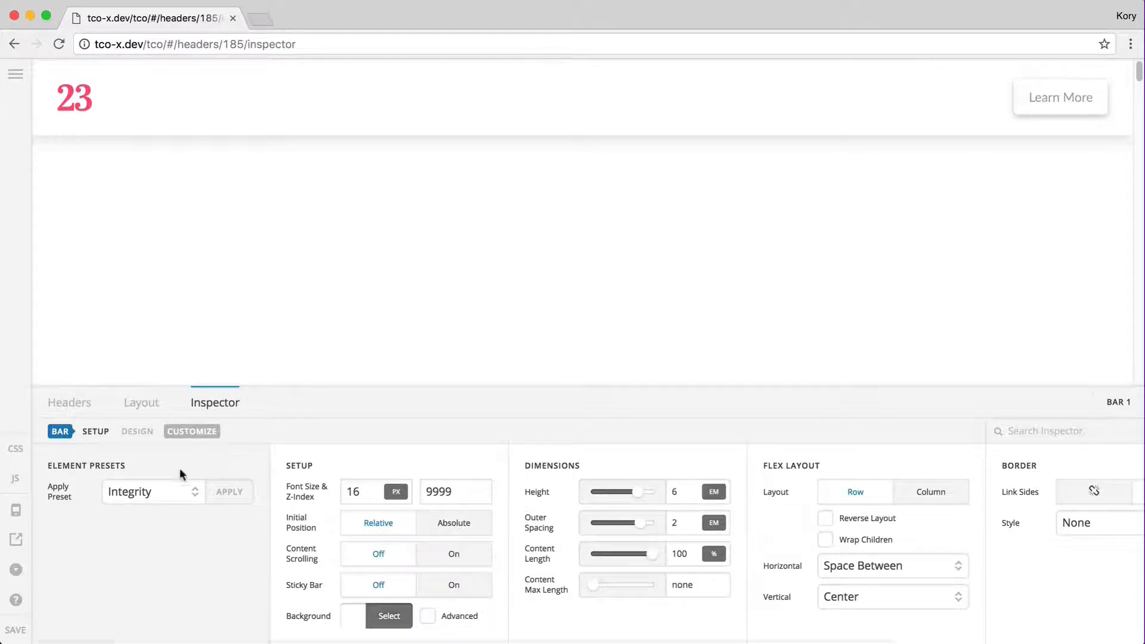
{"action": "left_click", "coordinate": [141, 403]}
{"action": "left_click", "coordinate": [332, 503]}
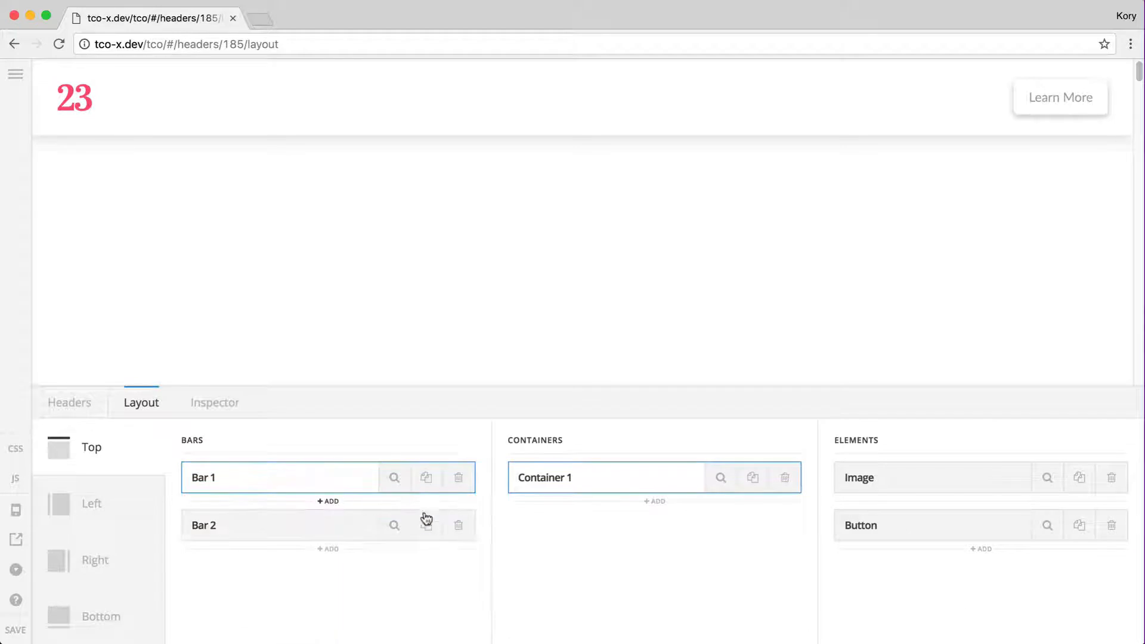
Change Bar 2's z-index last digit to 8 and set its height to 100vh
{"action": "left_click", "coordinate": [394, 525]}
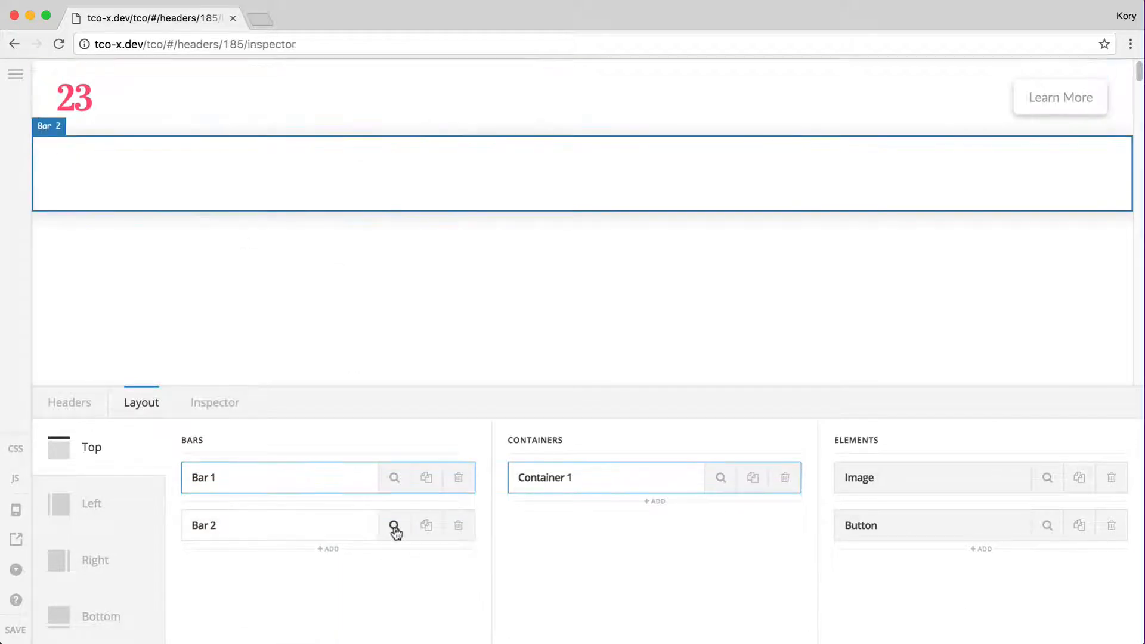
{"action": "left_click", "coordinate": [467, 492]}
{"action": "key", "text": "BackSpace"}
{"action": "type", "text": "8"}
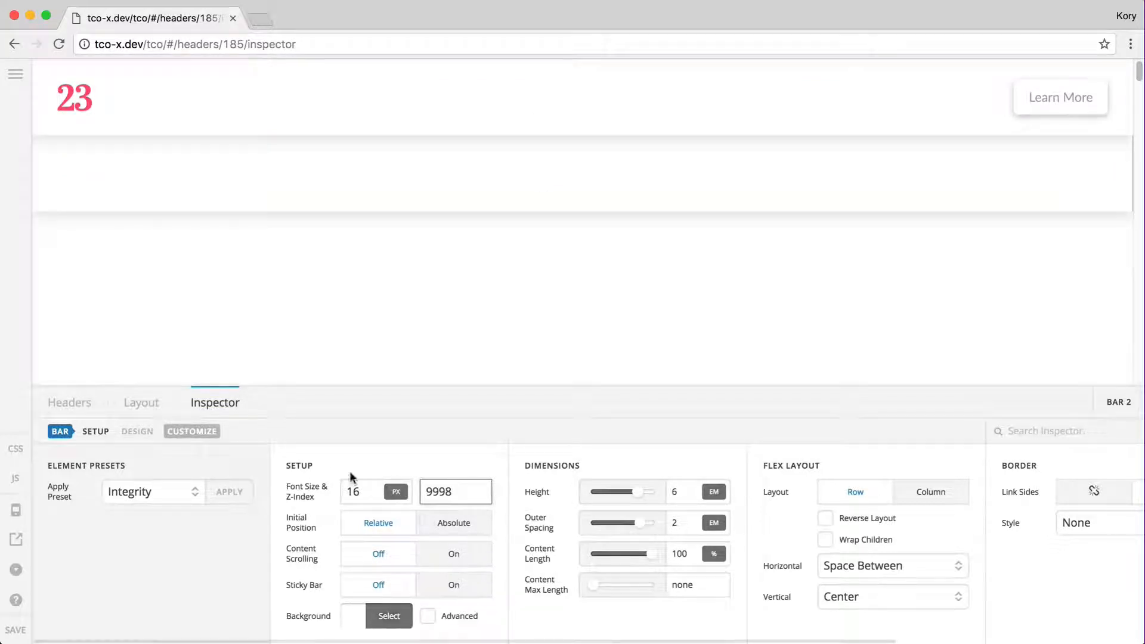
{"action": "left_click", "coordinate": [688, 486]}
{"action": "type", "text": "100vh"}
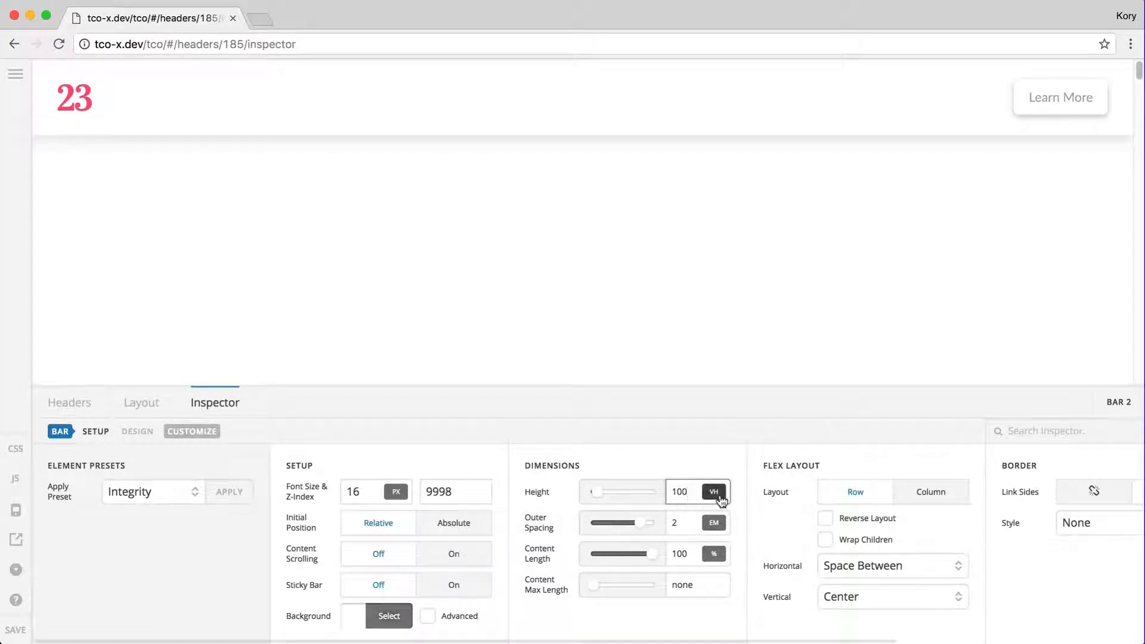
Give Bar 2 a grey #999 background
{"action": "left_click", "coordinate": [376, 627]}
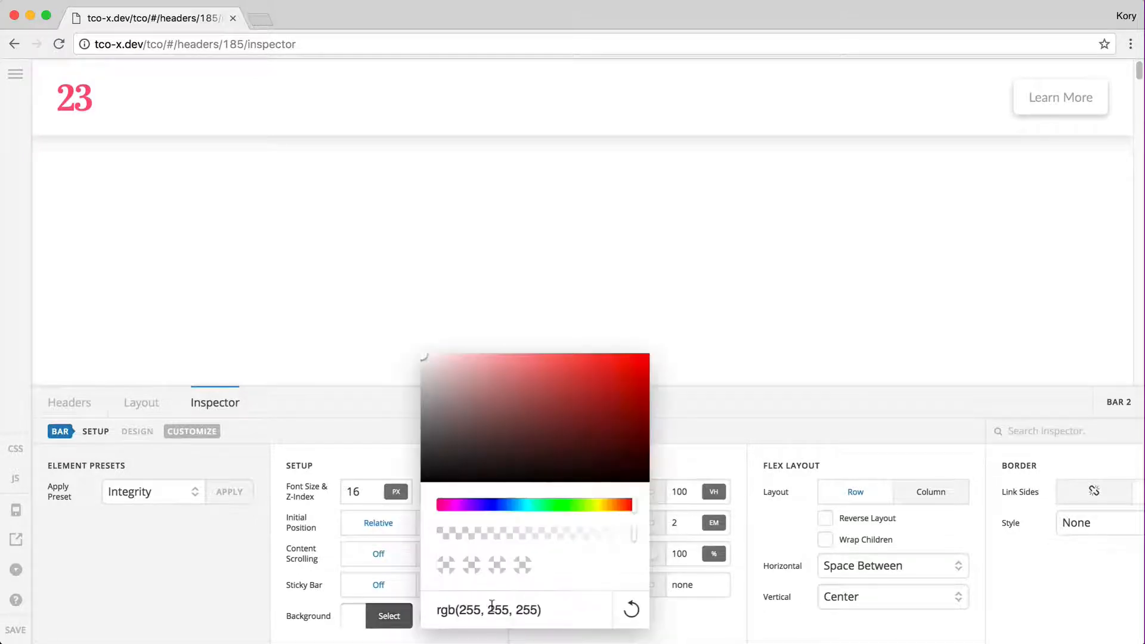
{"action": "triple_click", "coordinate": [487, 609]}
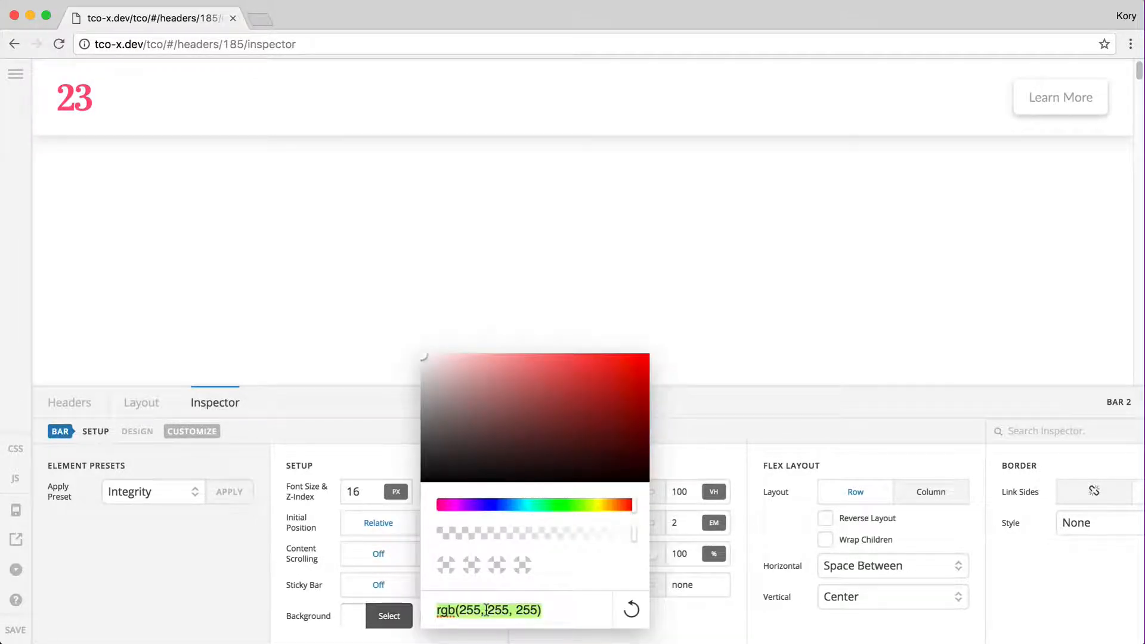
{"action": "type", "text": "#999"}
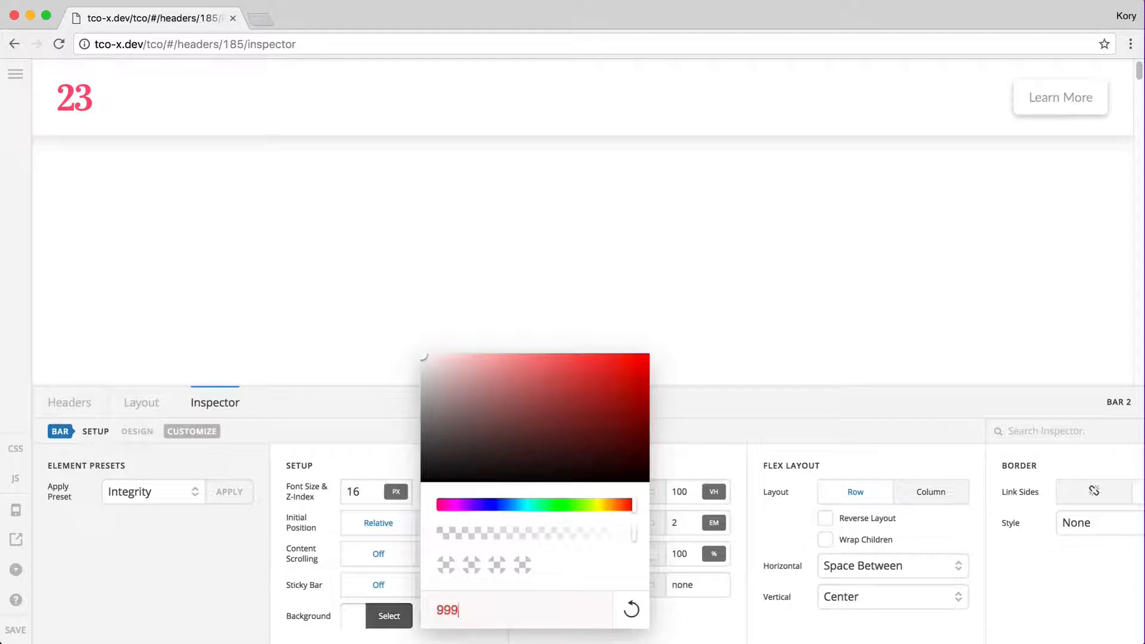
{"action": "left_click", "coordinate": [387, 618]}
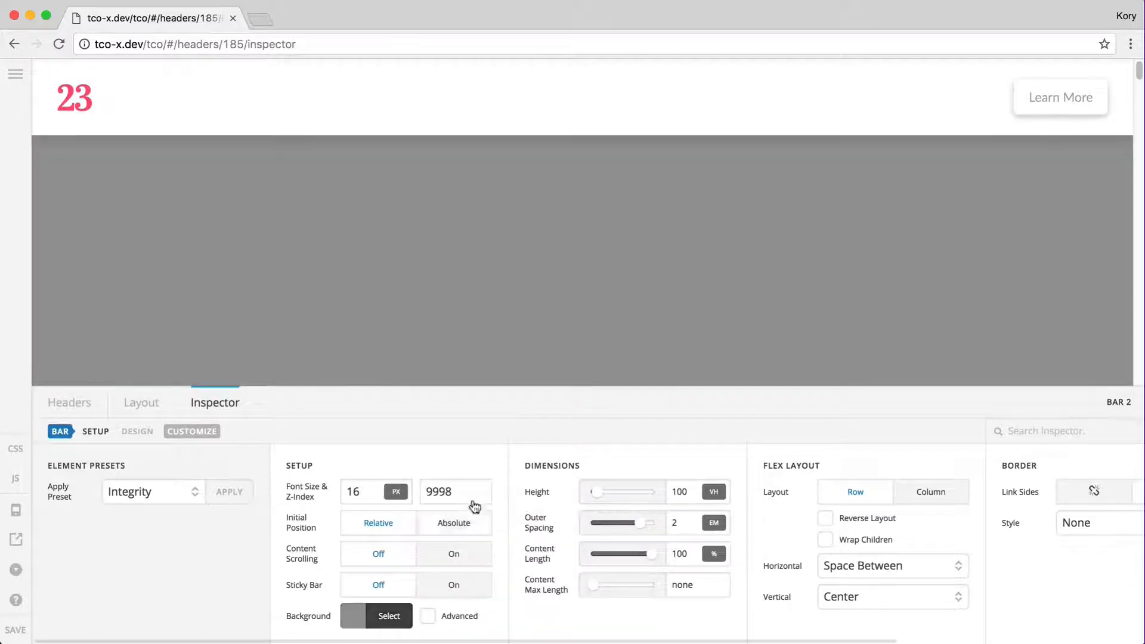
{"action": "left_click", "coordinate": [241, 122]}
{"action": "left_click", "coordinate": [41, 111]}
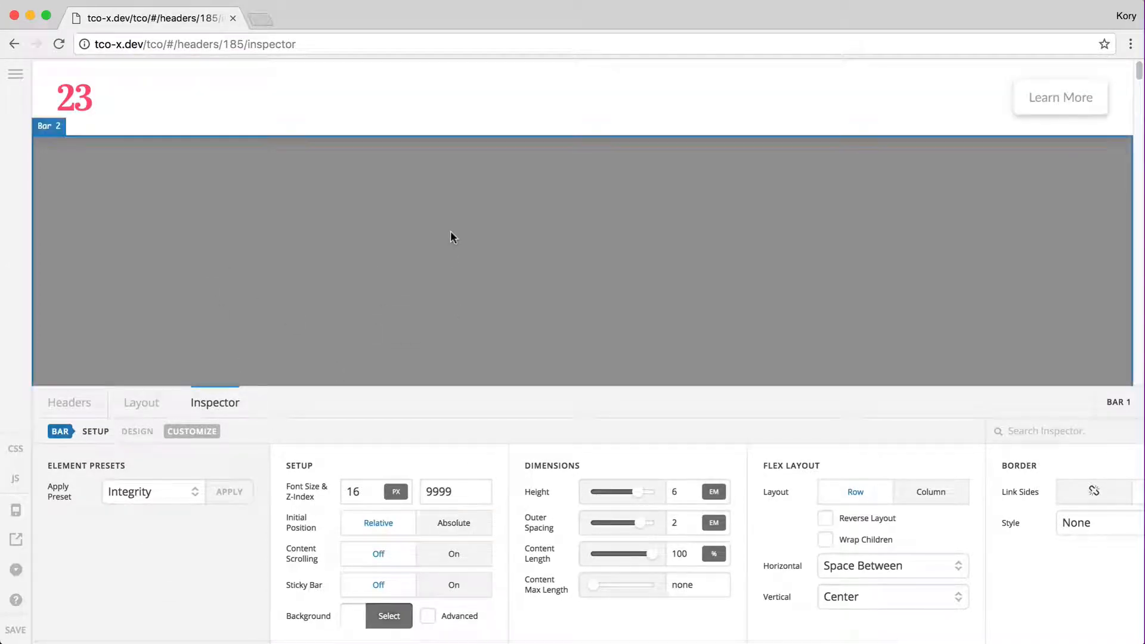
Make Bar 1 absolutely positioned with a roughly half-transparent white background
{"action": "left_click", "coordinate": [423, 530]}
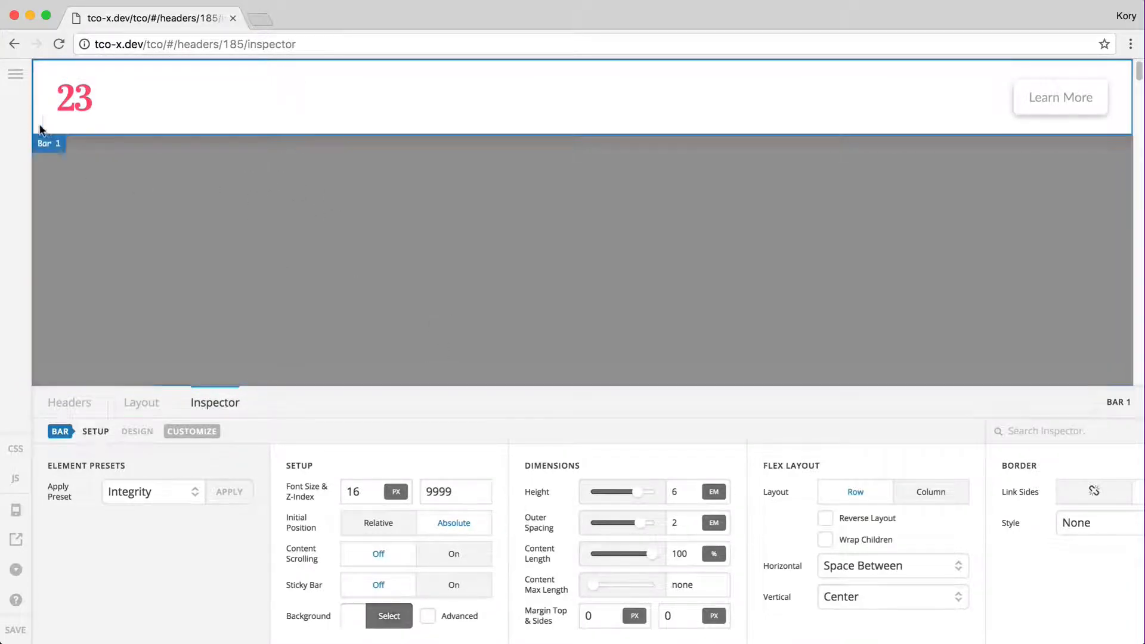
{"action": "left_click", "coordinate": [370, 615]}
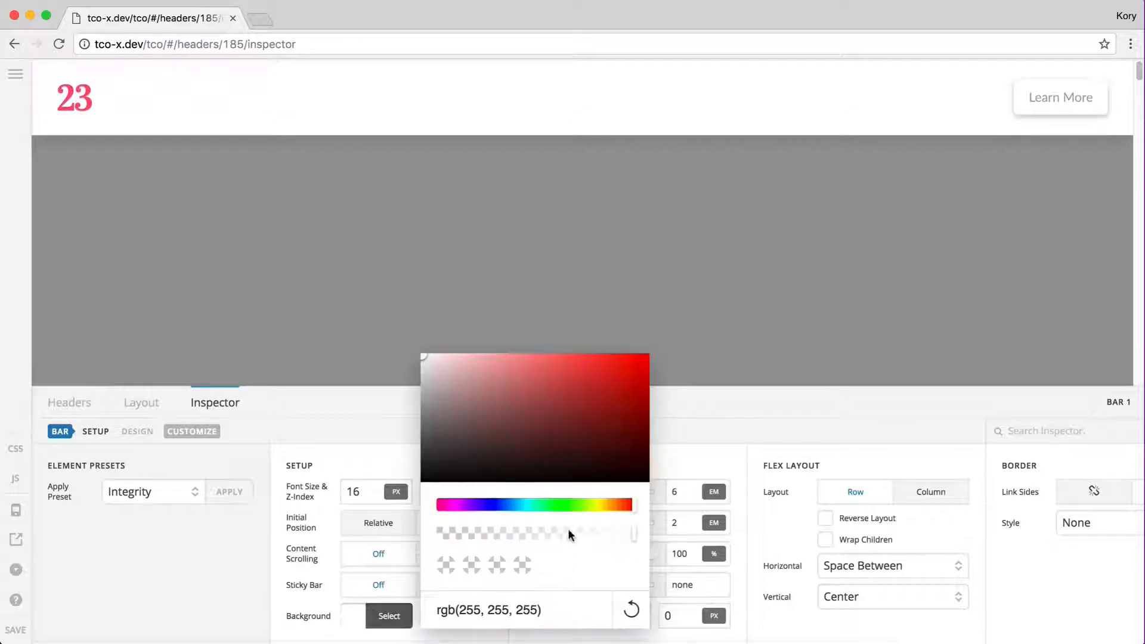
{"action": "left_click", "coordinate": [534, 533]}
{"action": "left_click", "coordinate": [382, 619]}
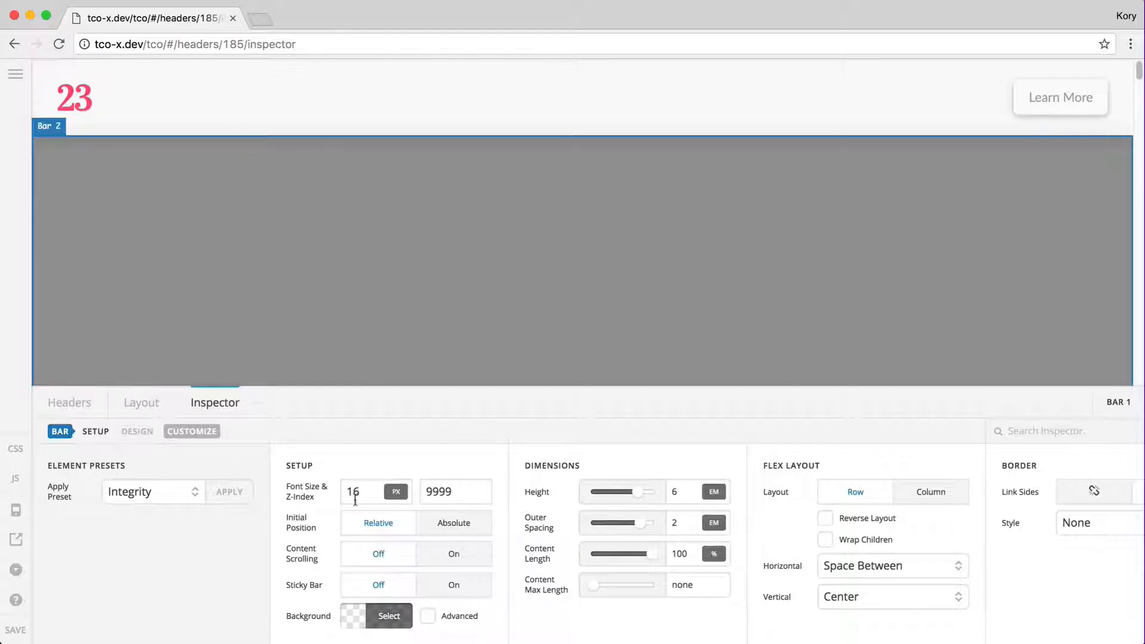
{"action": "left_click", "coordinate": [450, 529]}
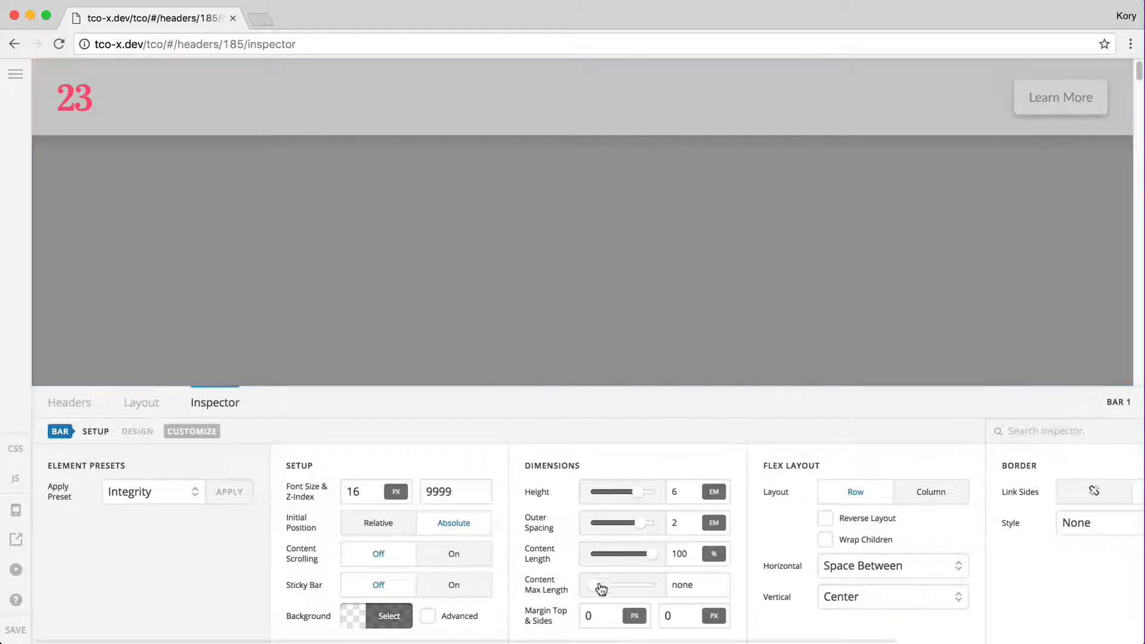
Set Bar 1's top and side margins to 20
{"action": "double_click", "coordinate": [597, 616]}
{"action": "type", "text": "20"}
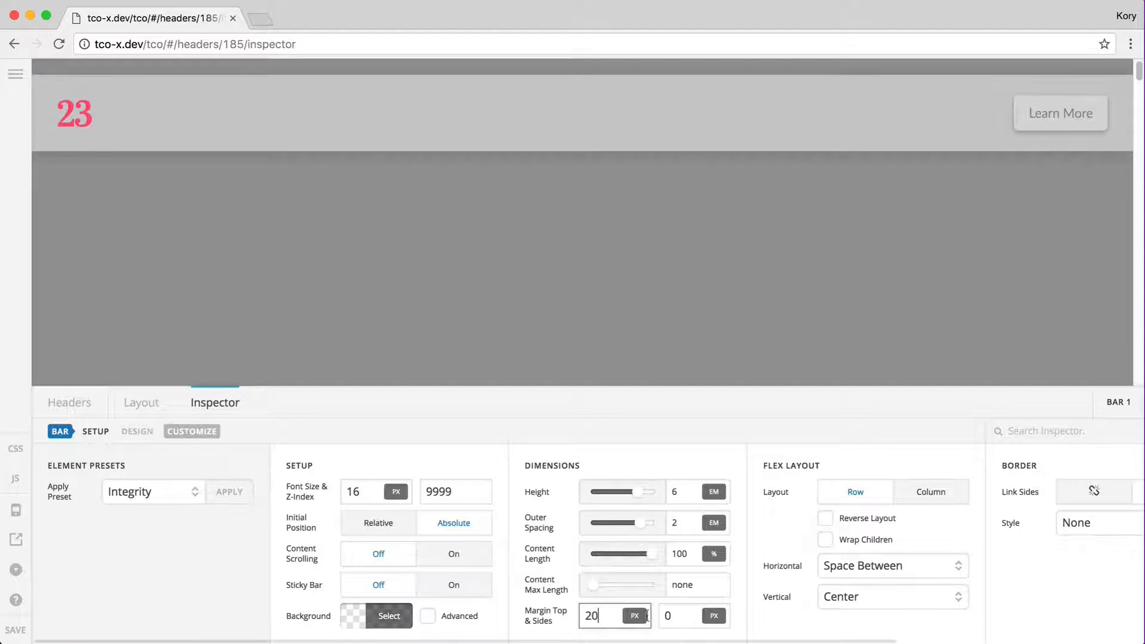
{"action": "key", "text": "Tab"}
{"action": "type", "text": "20"}
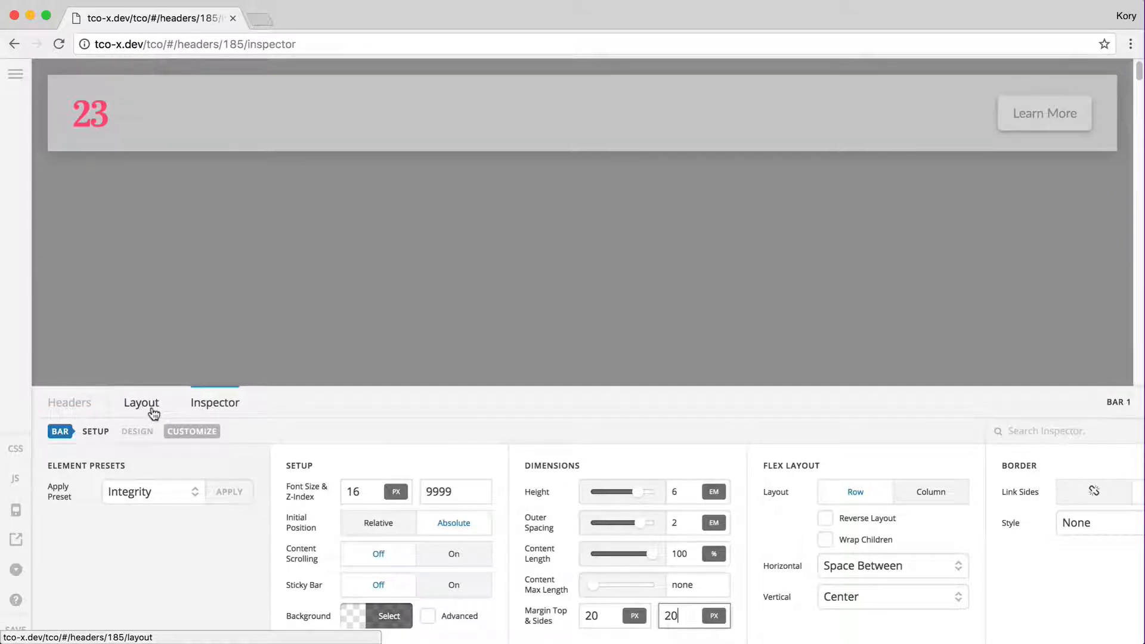
Return Bar 1 to Relative positioning with a fully opaque white background
{"action": "left_click", "coordinate": [402, 529]}
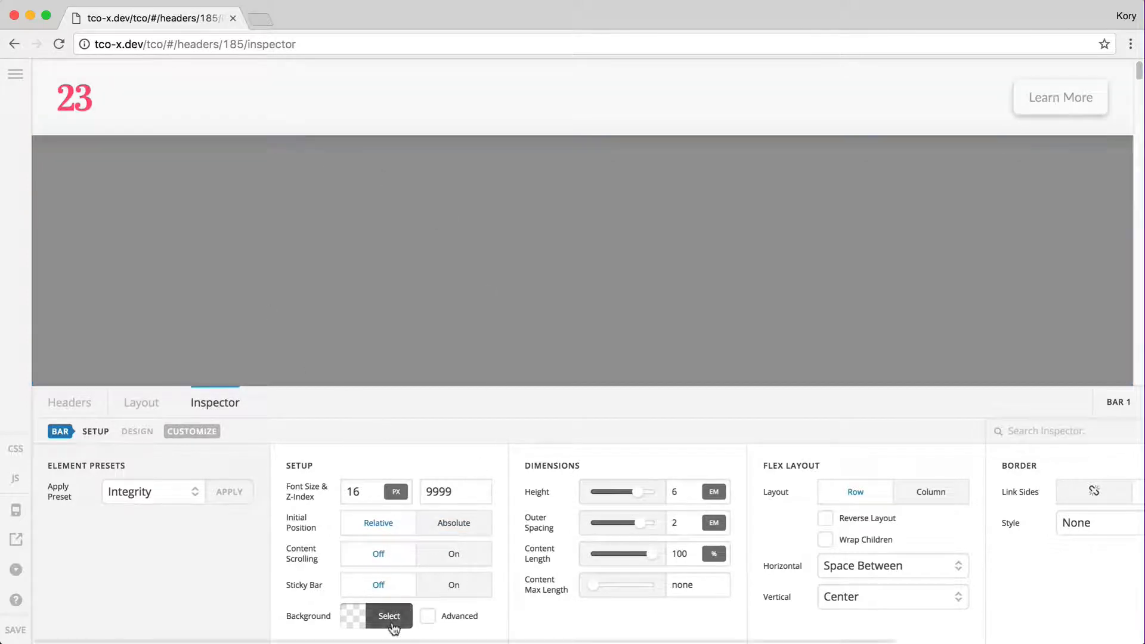
{"action": "left_click", "coordinate": [390, 620]}
{"action": "left_click", "coordinate": [630, 534]}
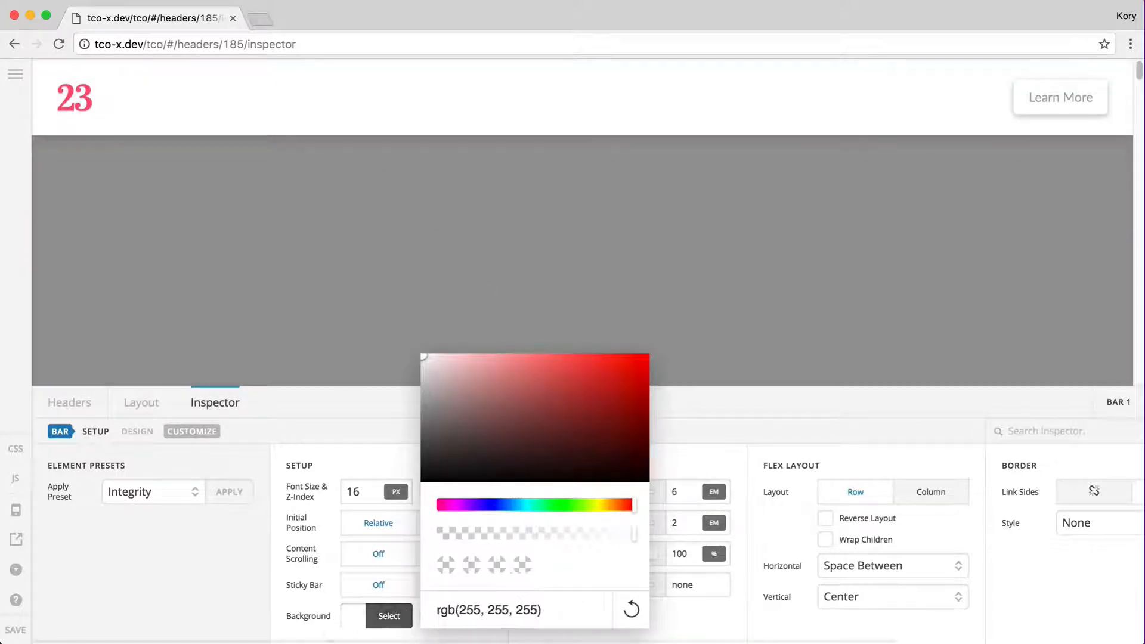
{"action": "left_click", "coordinate": [253, 624]}
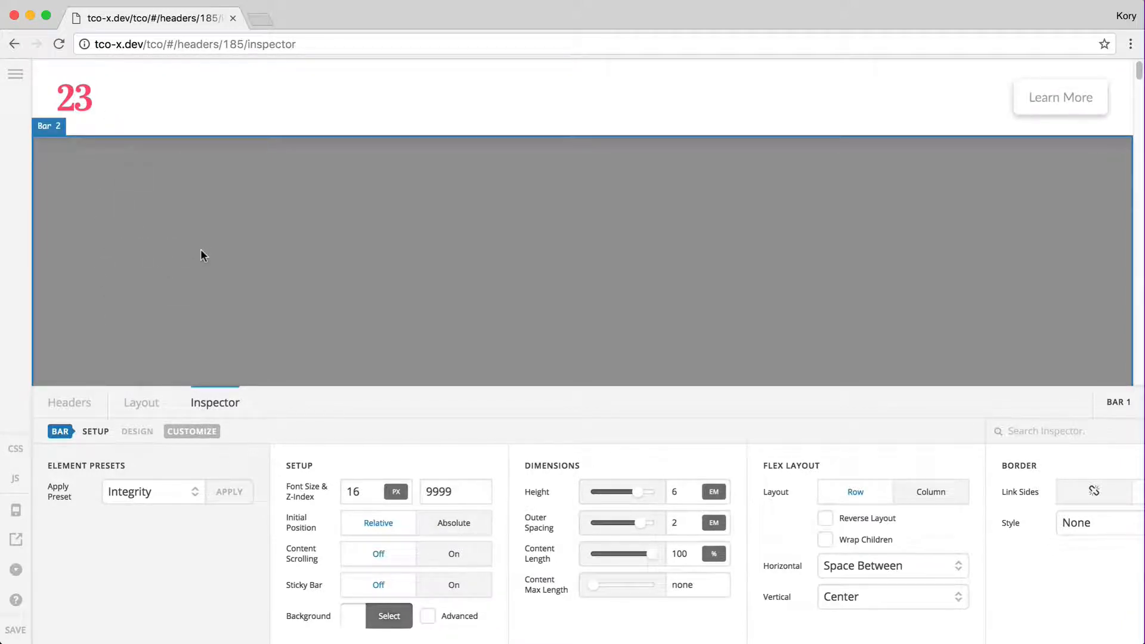
Try Sticky Bar on Bar 1, leaving it switched off
{"action": "left_click", "coordinate": [439, 588]}
{"action": "scroll", "coordinate": [798, 543], "scroll_direction": "right", "scroll_amount": 6}
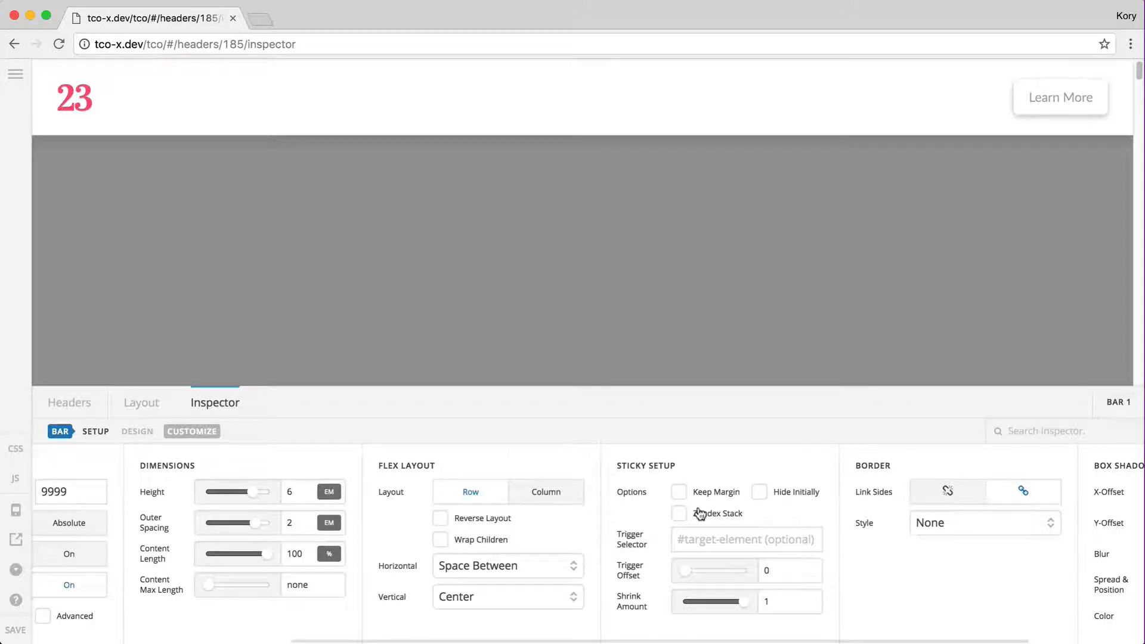
{"action": "scroll", "coordinate": [700, 515], "scroll_direction": "left", "scroll_amount": 6}
{"action": "left_click", "coordinate": [404, 585]}
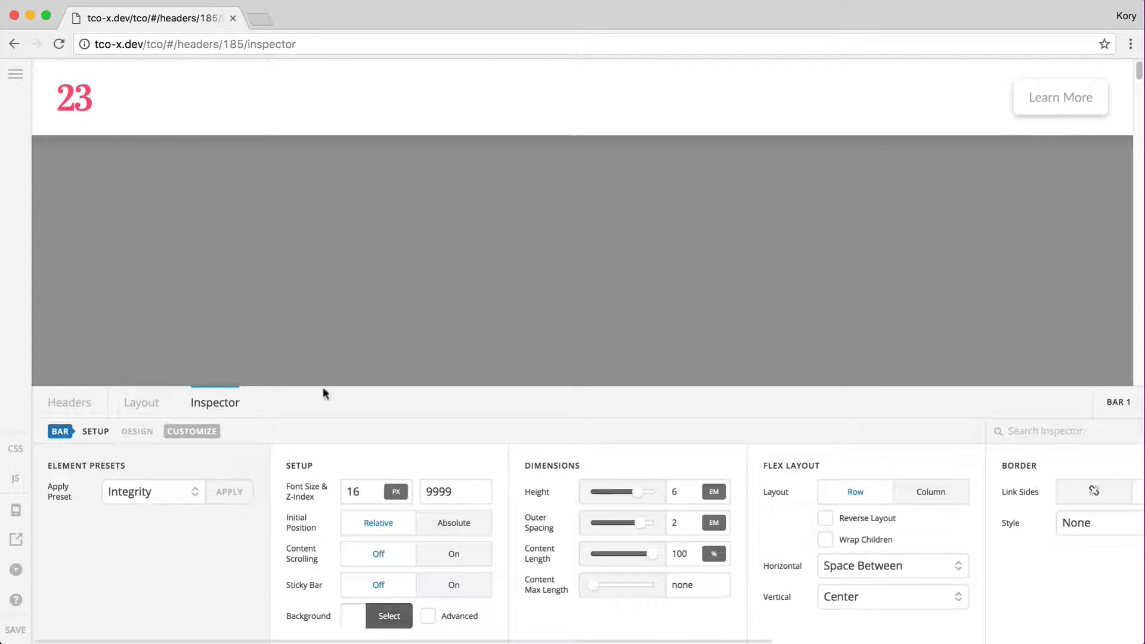
Enable Advanced background layers for Bar 2
{"action": "left_click", "coordinate": [183, 278]}
{"action": "left_click", "coordinate": [428, 617]}
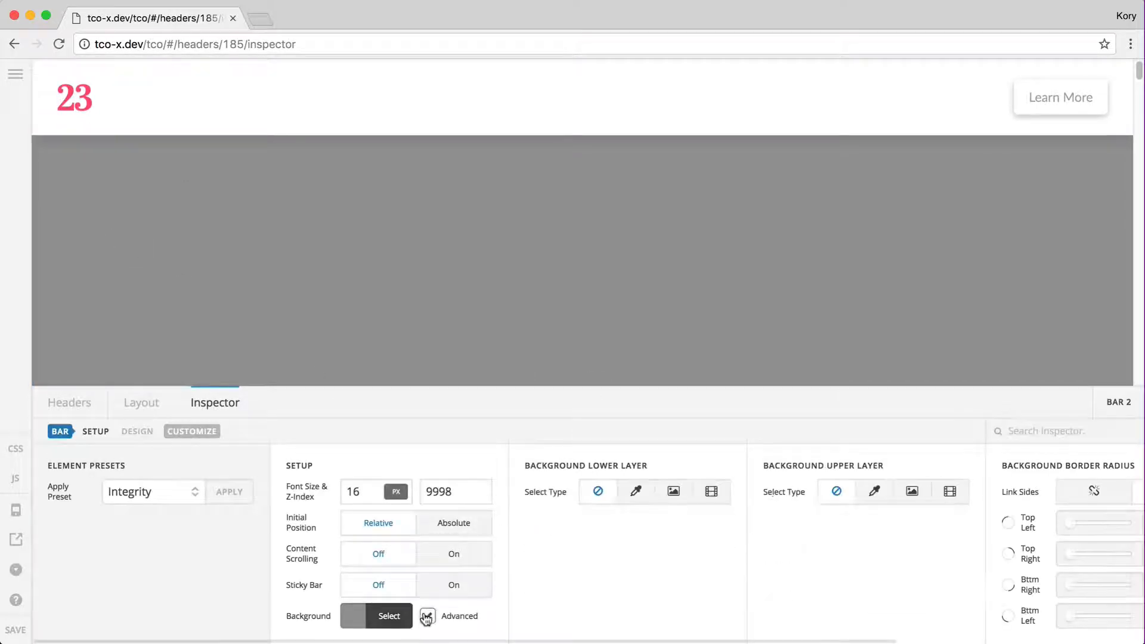
{"action": "scroll", "coordinate": [632, 563], "scroll_direction": "right", "scroll_amount": 5}
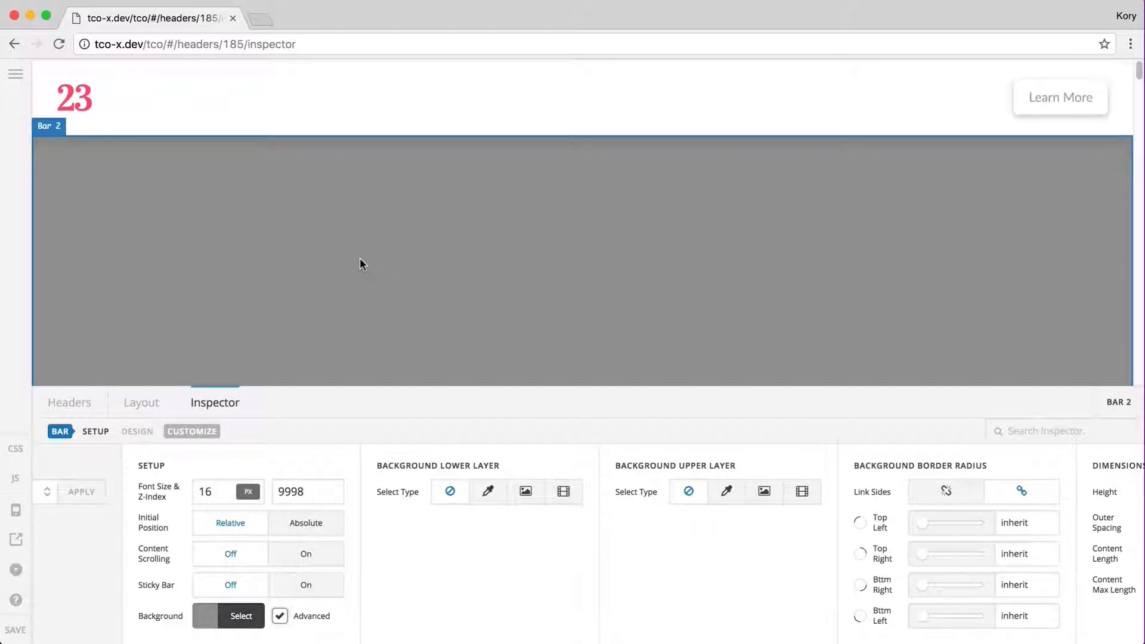
Switch Bar 1 back to Absolute positioning
{"action": "left_click", "coordinate": [51, 122]}
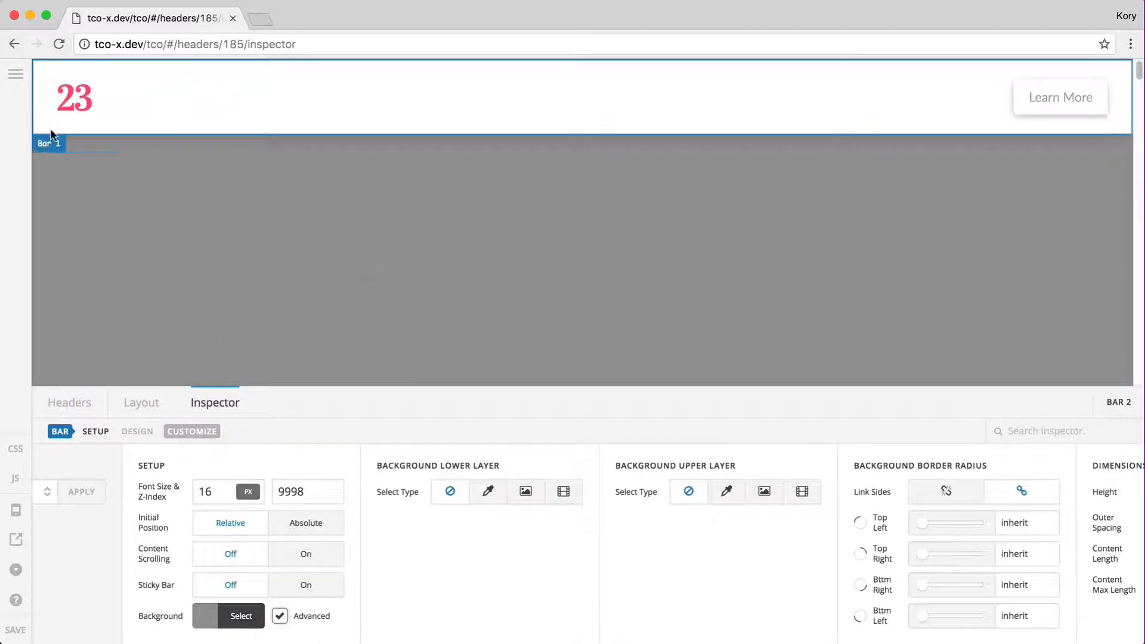
{"action": "left_click", "coordinate": [455, 528]}
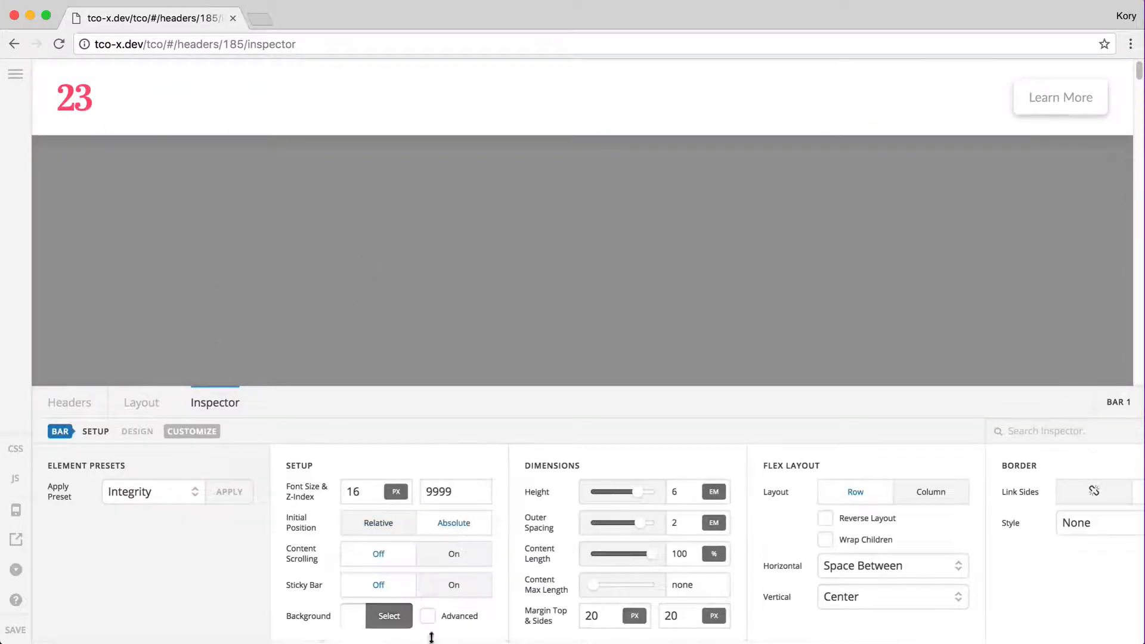
{"action": "left_click", "coordinate": [389, 620]}
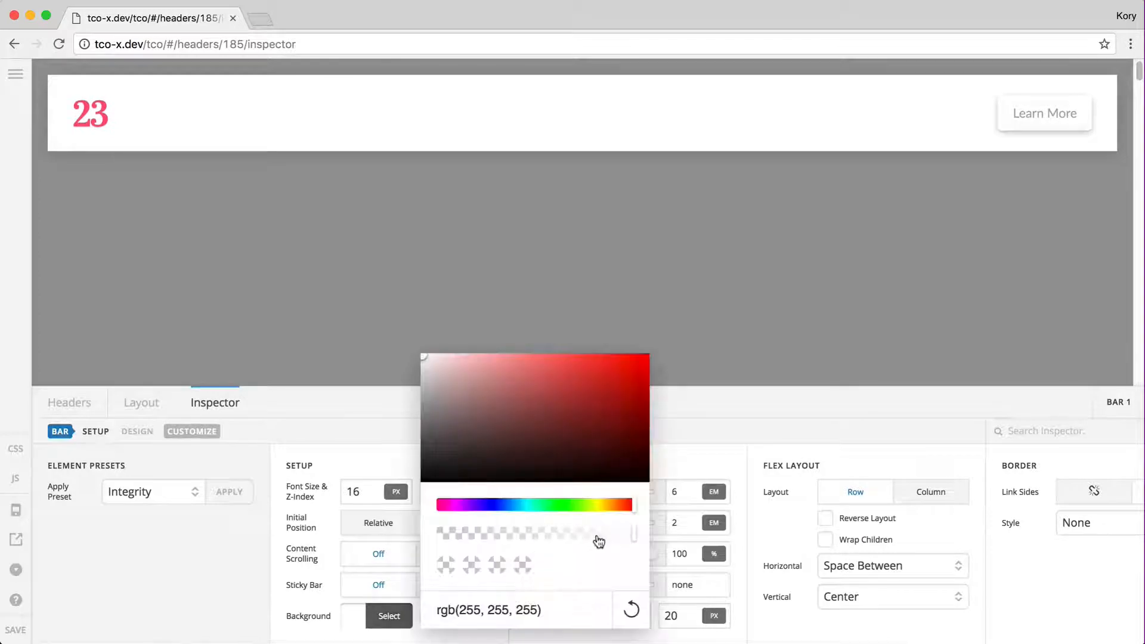
Lower Bar 1's white background alpha to about 0.32
{"action": "left_click", "coordinate": [501, 533]}
{"action": "left_click", "coordinate": [362, 622]}
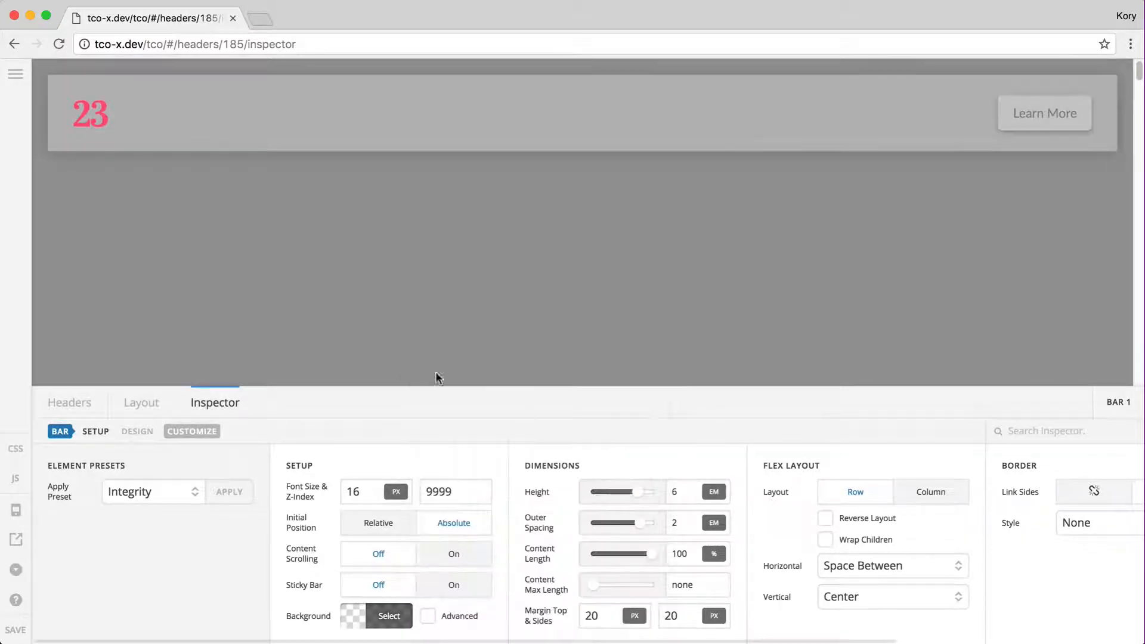
{"action": "left_click", "coordinate": [138, 342]}
{"action": "scroll", "coordinate": [618, 585], "scroll_direction": "right", "scroll_amount": 3}
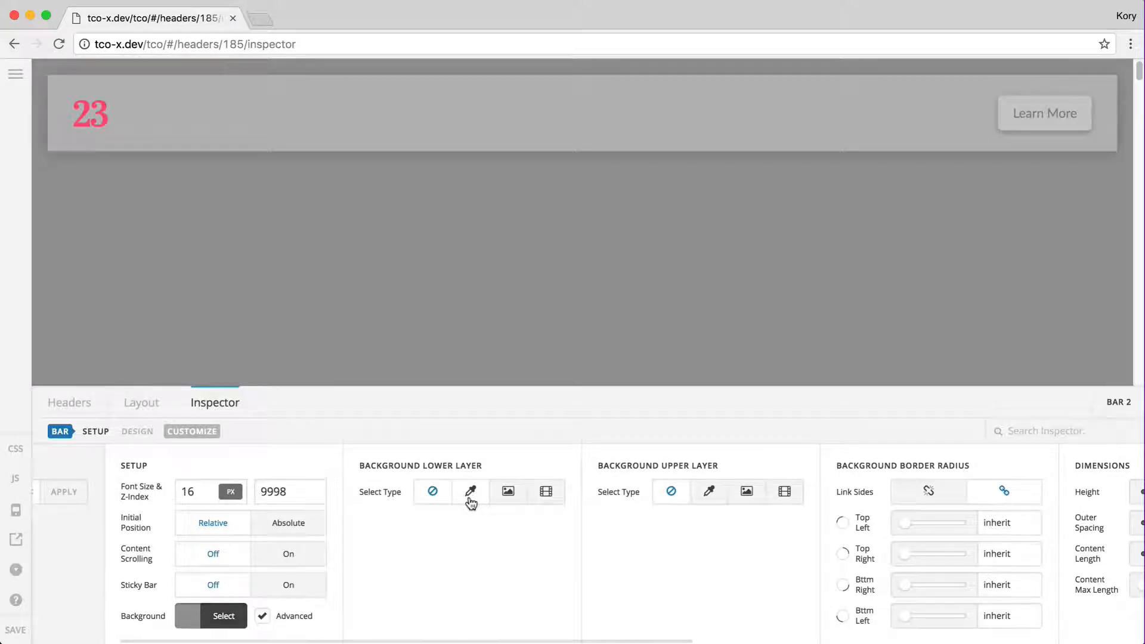
Set Bar 2's lower background layer to Image and capture a screenshot region
{"action": "left_click", "coordinate": [508, 493]}
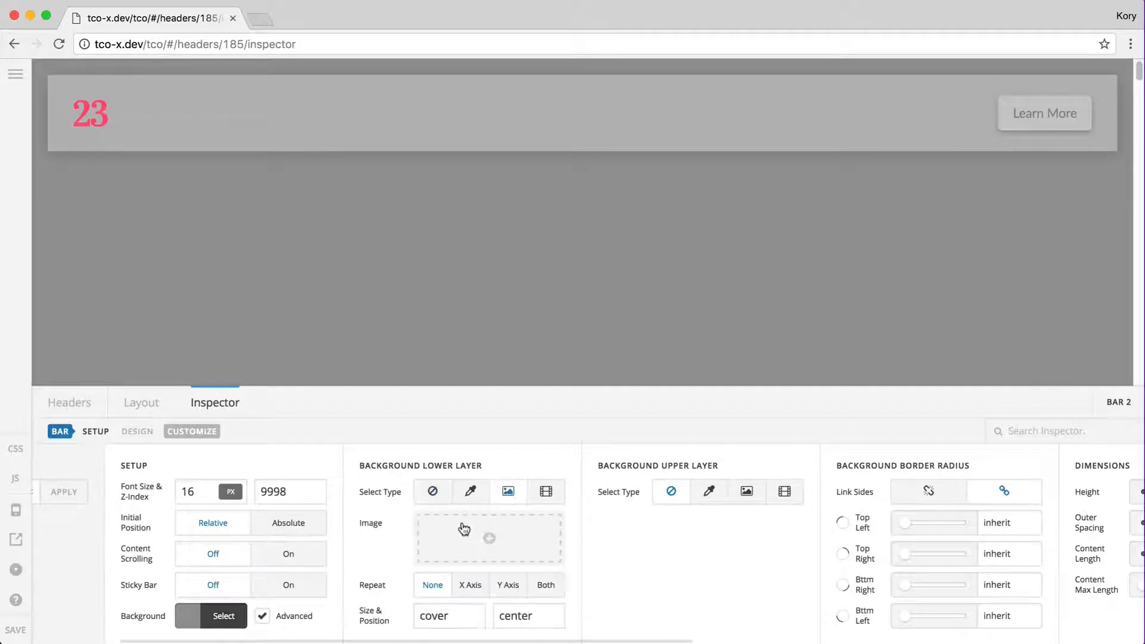
{"action": "left_click", "coordinate": [491, 542]}
{"action": "scroll", "coordinate": [547, 358], "scroll_direction": "down", "scroll_amount": 10}
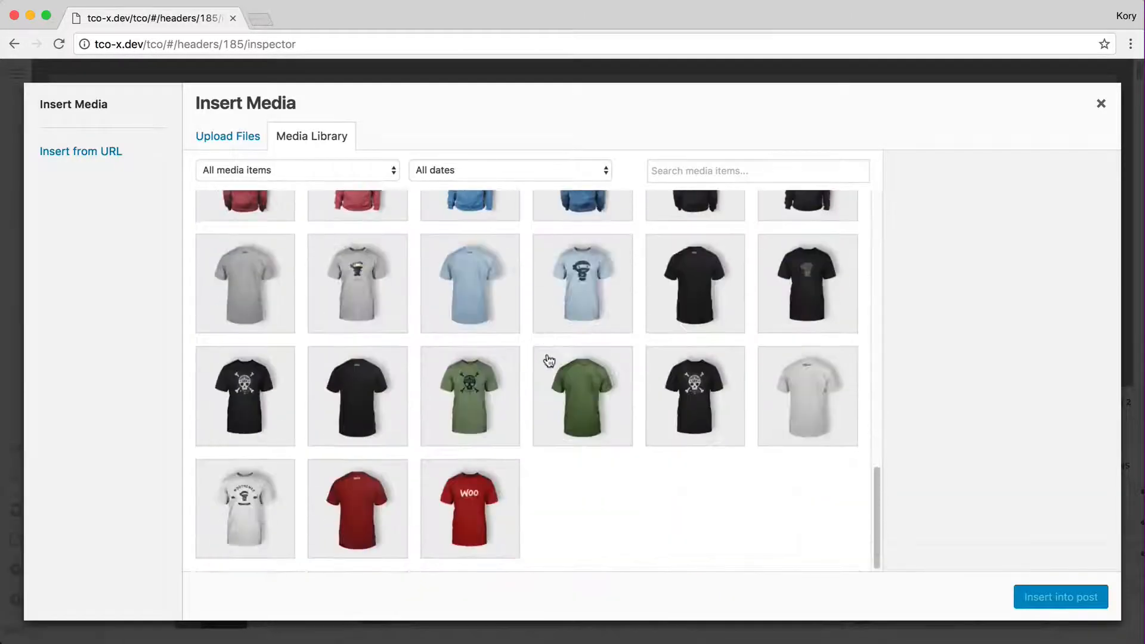
{"action": "scroll", "coordinate": [549, 360], "scroll_direction": "up", "scroll_amount": 10}
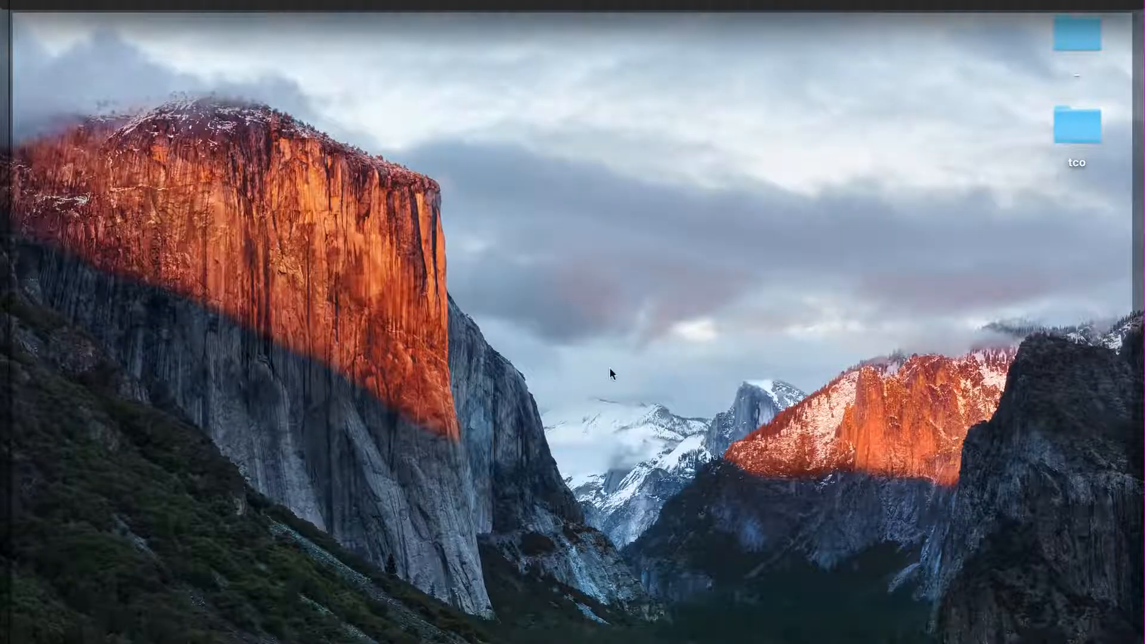
{"action": "key", "text": "super+shift+4"}
{"action": "left_click_drag", "start_coordinate": [1011, 533], "coordinate": [31, 21]}
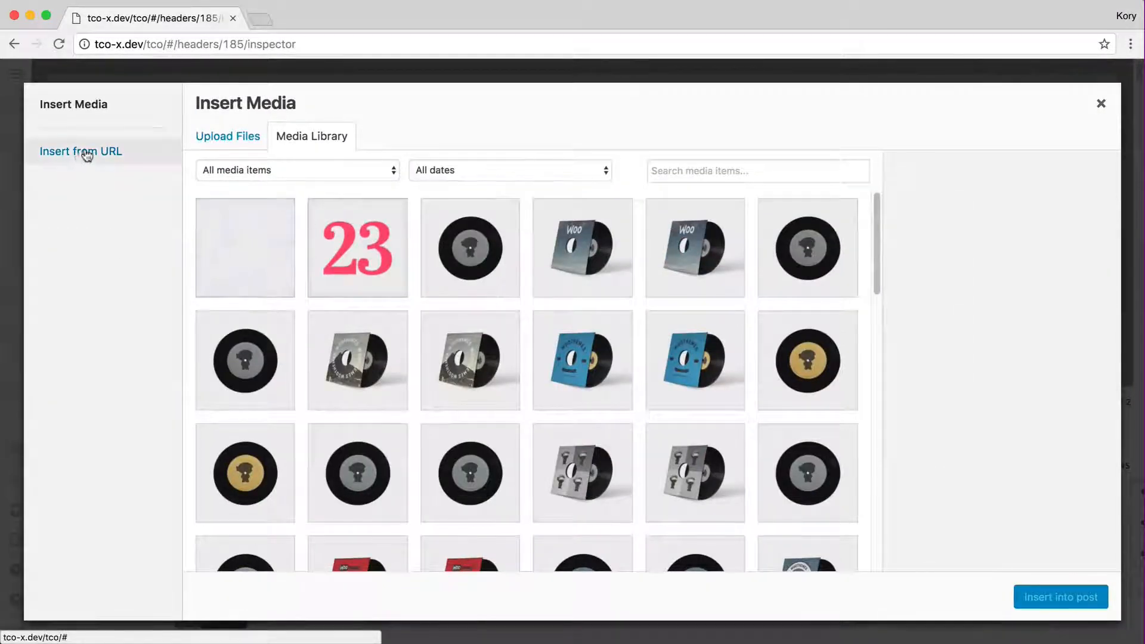
Upload the new mountain screenshot and insert it as Bar 2's lower-layer background
{"action": "left_click", "coordinate": [236, 138]}
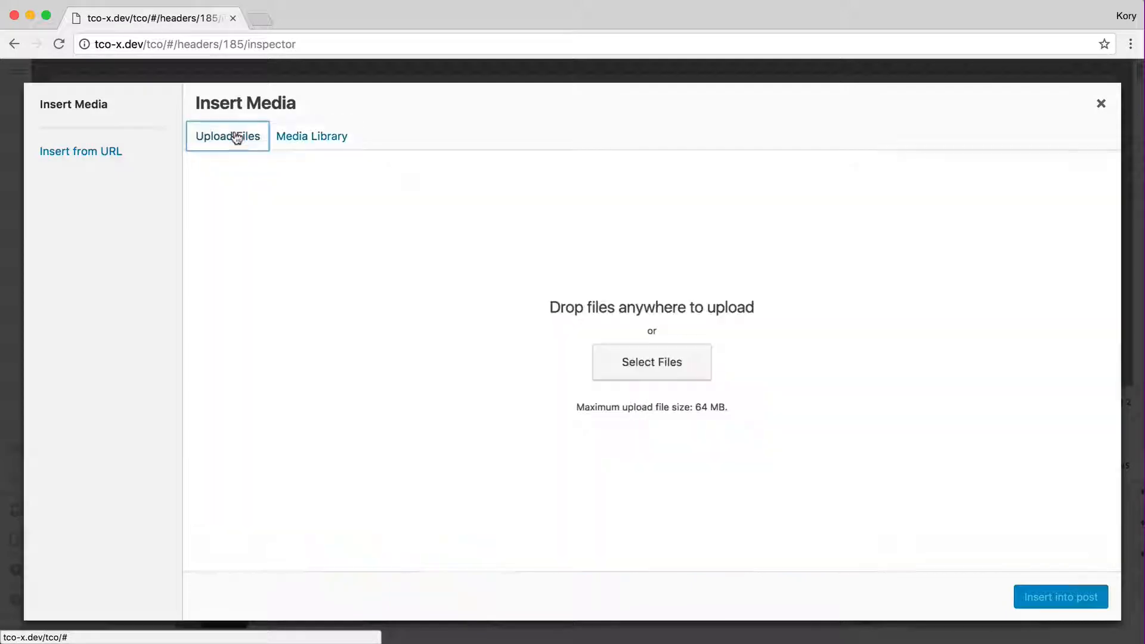
{"action": "left_click", "coordinate": [656, 361]}
{"action": "scroll", "coordinate": [378, 225], "scroll_direction": "down", "scroll_amount": 3}
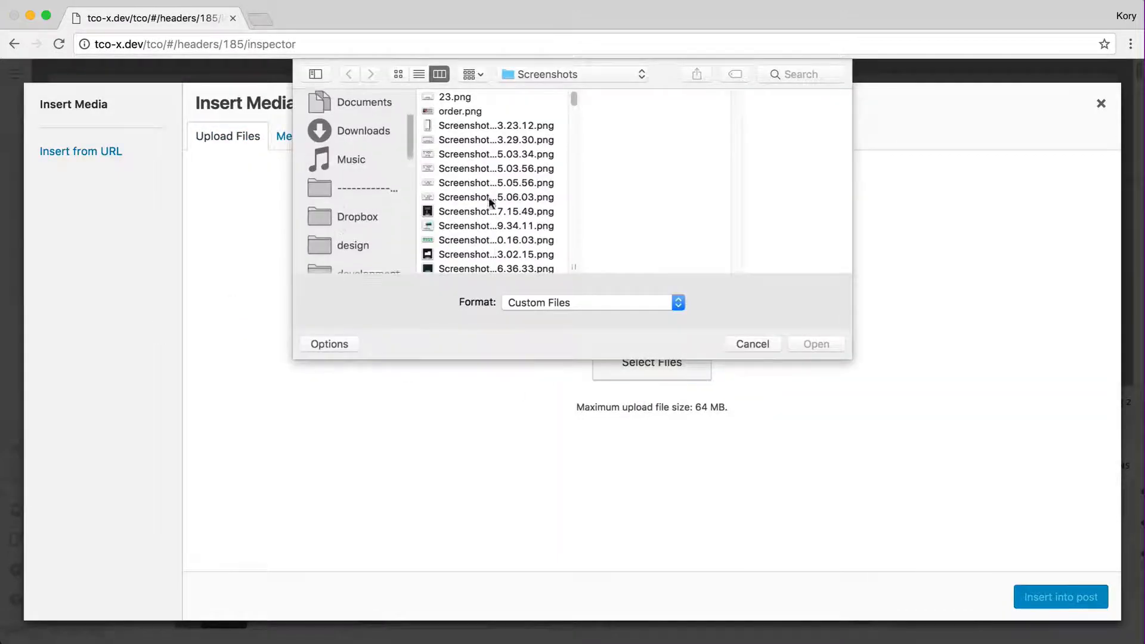
{"action": "scroll", "coordinate": [492, 196], "scroll_direction": "down", "scroll_amount": 10}
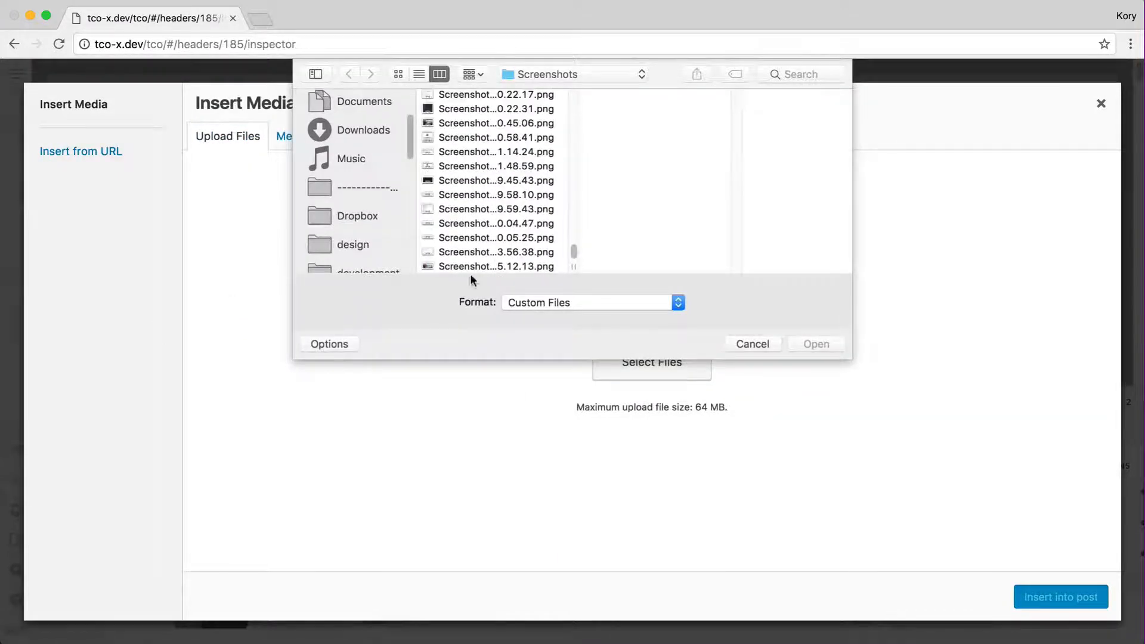
{"action": "left_click", "coordinate": [513, 267]}
{"action": "left_click", "coordinate": [817, 344]}
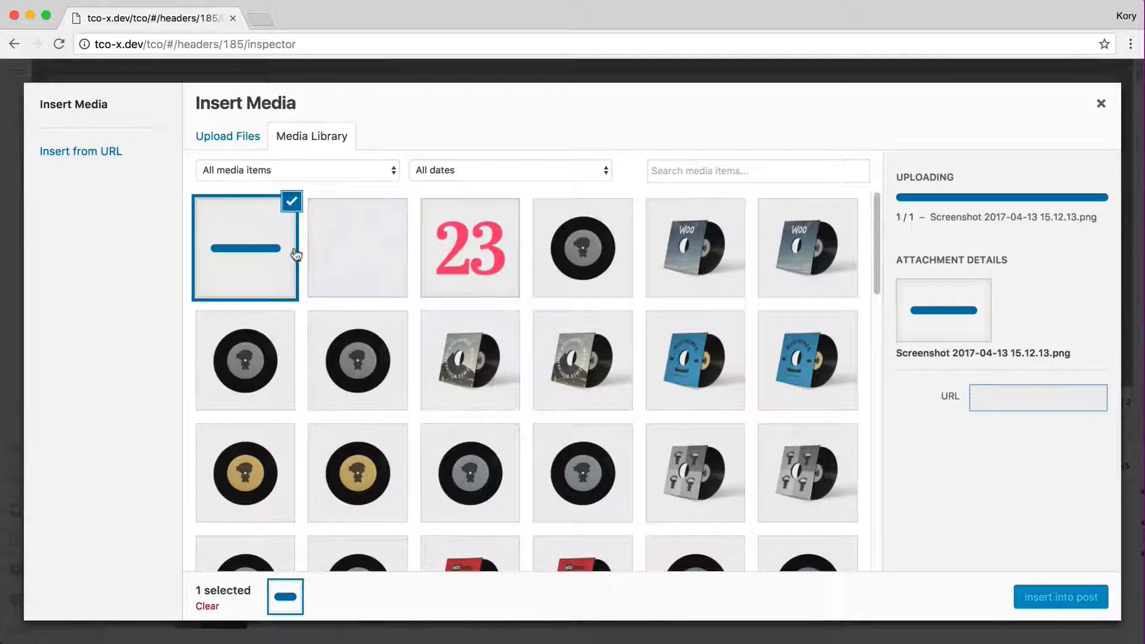
{"action": "left_click", "coordinate": [1018, 586]}
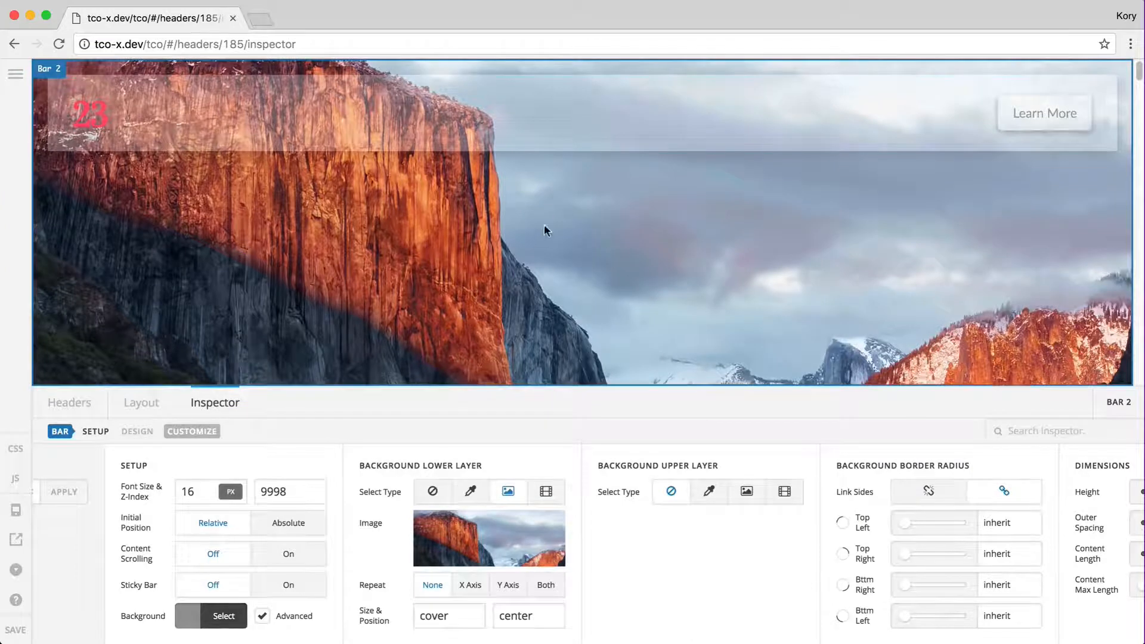
Fill Bar 2's upper background layer with black at 0.79 opacity, then select Bar 1
{"action": "left_click", "coordinate": [726, 495]}
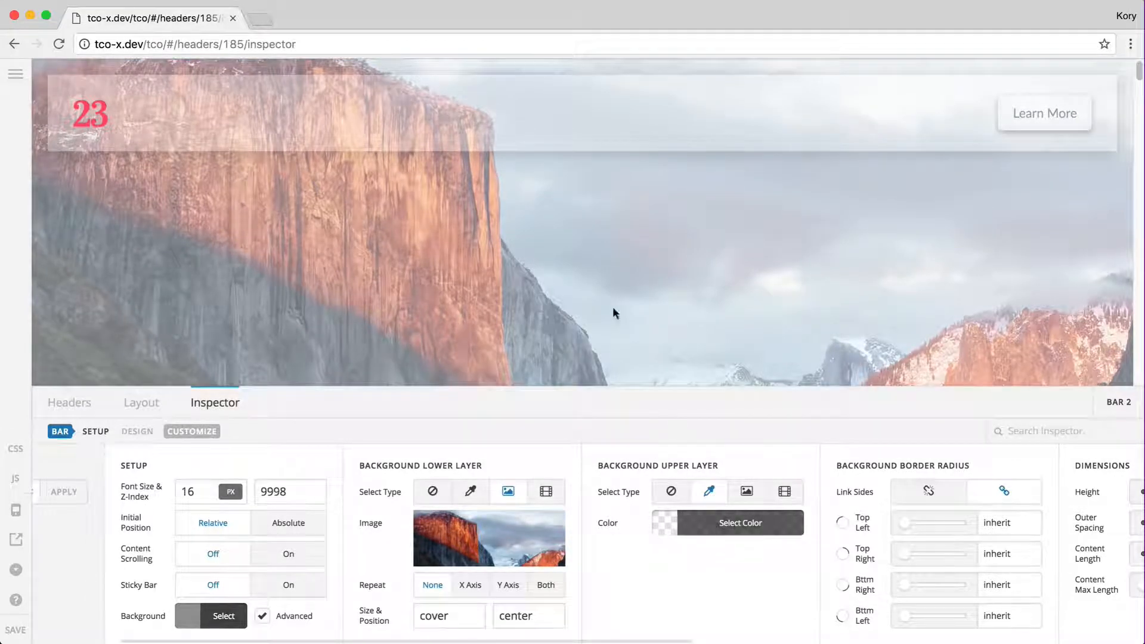
{"action": "left_click", "coordinate": [729, 523]}
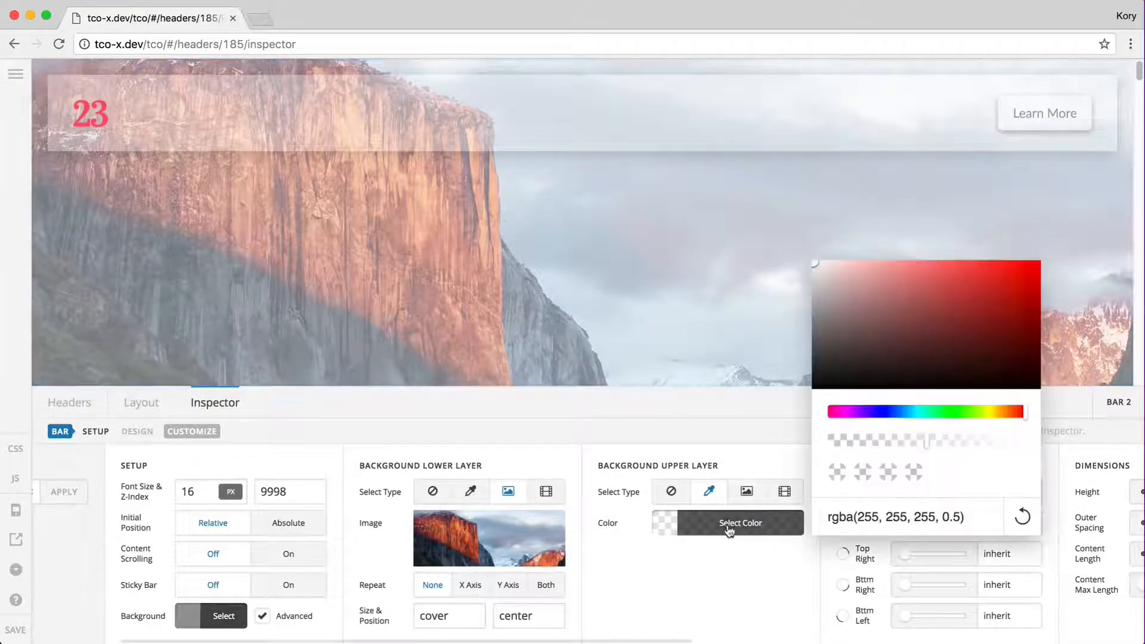
{"action": "double_click", "coordinate": [862, 518]}
{"action": "triple_click", "coordinate": [862, 518]}
{"action": "type", "text": "black"}
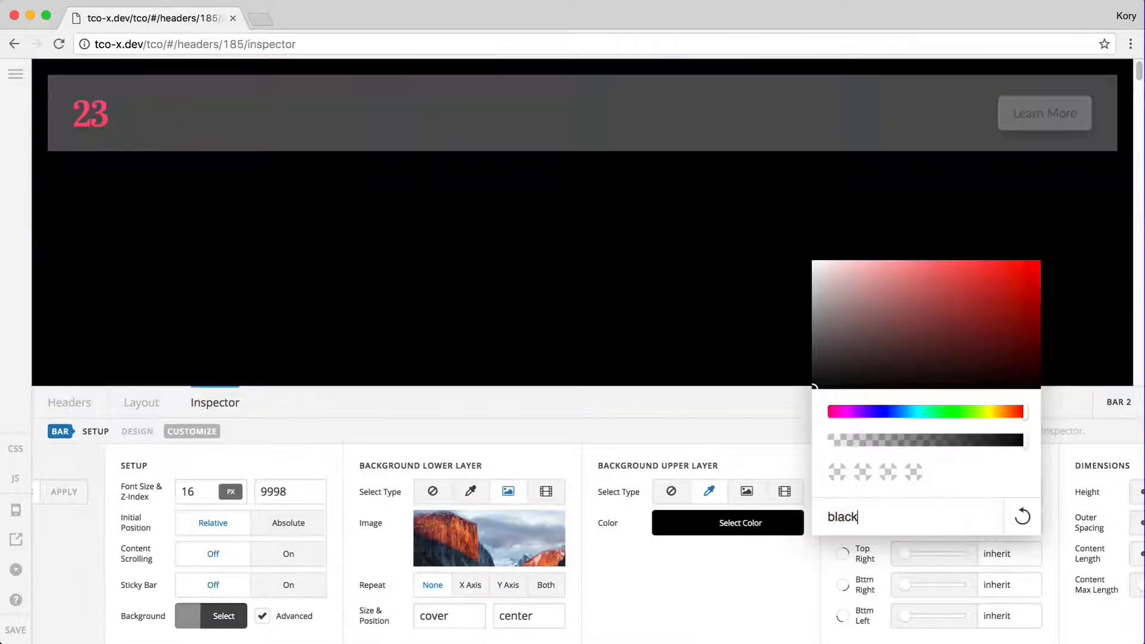
{"action": "mouse_move", "coordinate": [970, 442]}
{"action": "left_mouse_down"}
{"action": "mouse_move", "coordinate": [1000, 444]}
{"action": "mouse_move", "coordinate": [986, 441]}
{"action": "left_mouse_up"}
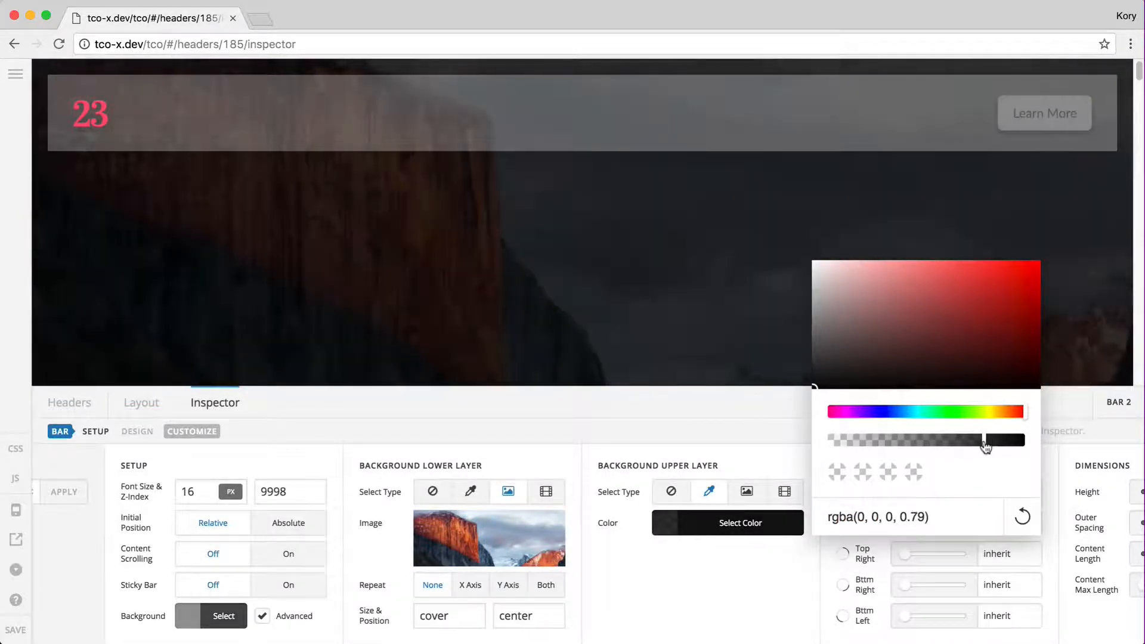
{"action": "left_click", "coordinate": [762, 524]}
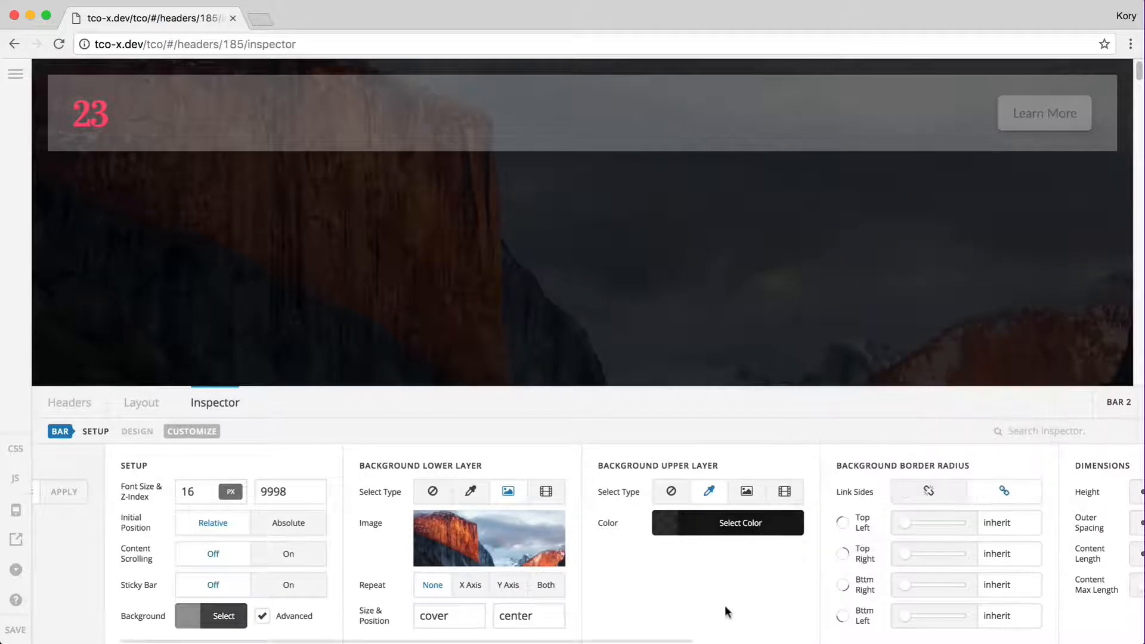
{"action": "left_click", "coordinate": [186, 143]}
{"action": "left_click", "coordinate": [61, 112]}
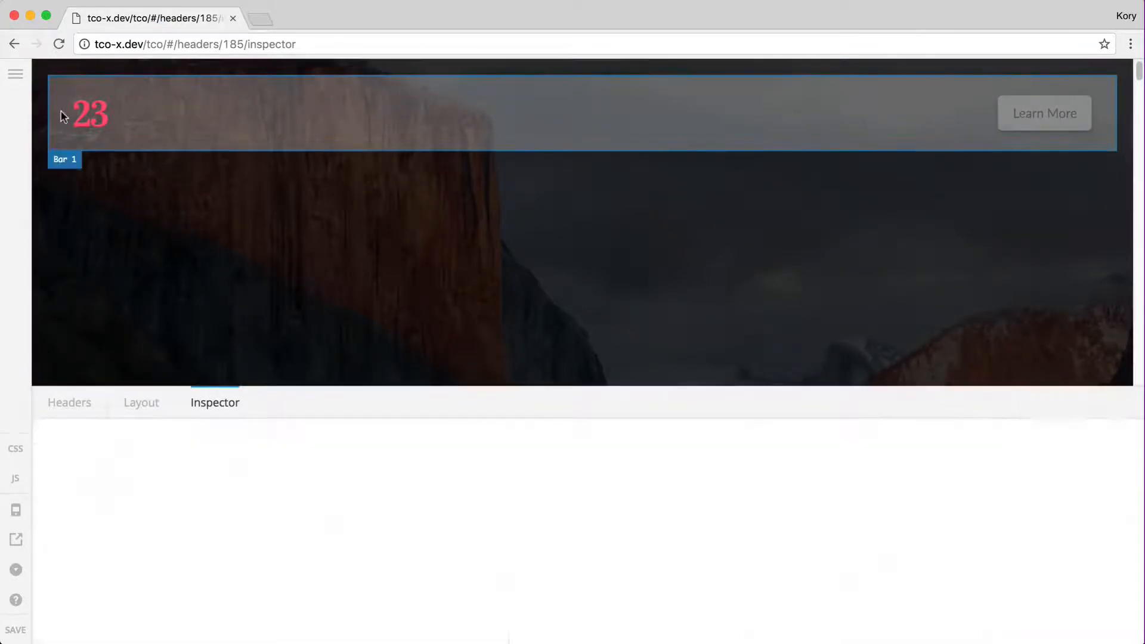
Give Bar 1 a solid white background
{"action": "left_click", "coordinate": [389, 615]}
{"action": "triple_click", "coordinate": [453, 610]}
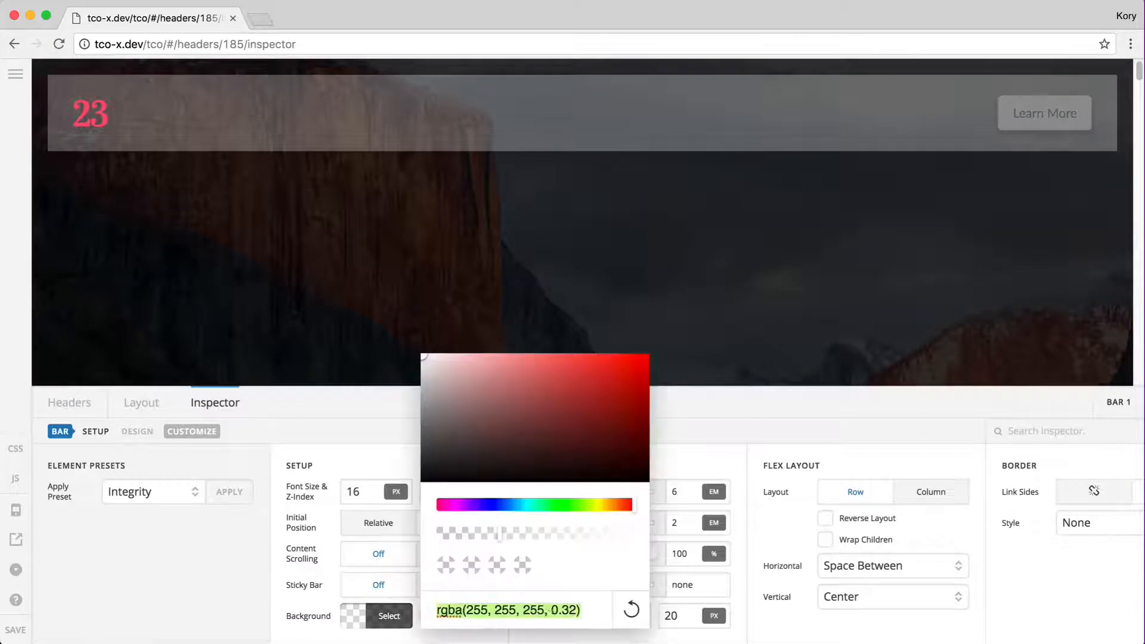
{"action": "type", "text": "white"}
{"action": "left_click", "coordinate": [408, 599]}
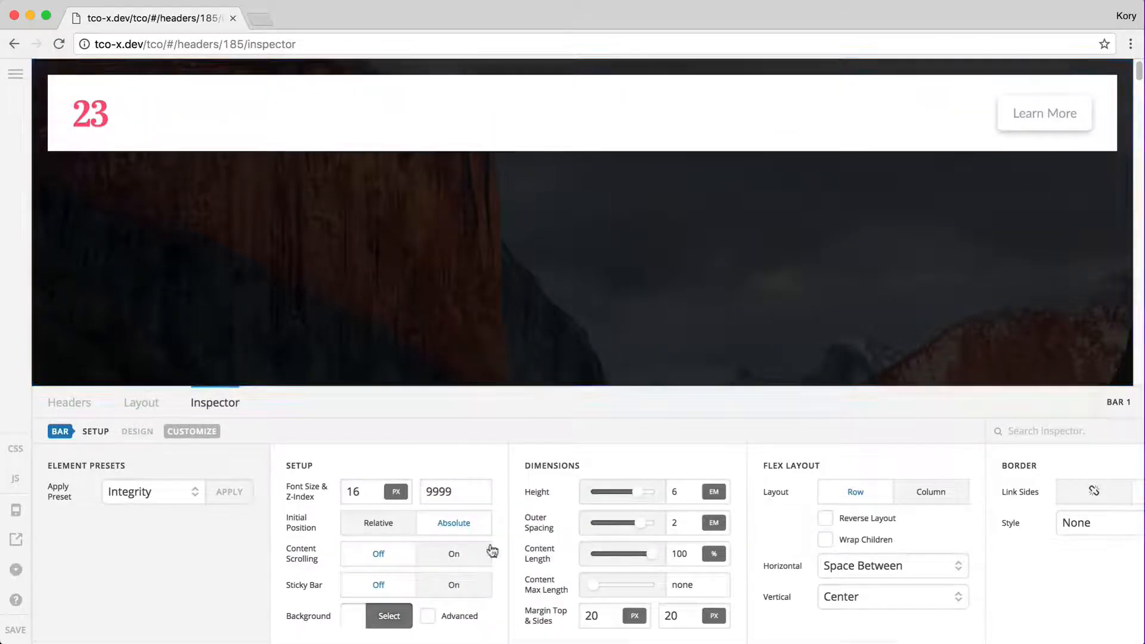
Set Bar 1's top and side margins to 40, save the header, and view the live site
{"action": "double_click", "coordinate": [599, 608]}
{"action": "type", "text": "40"}
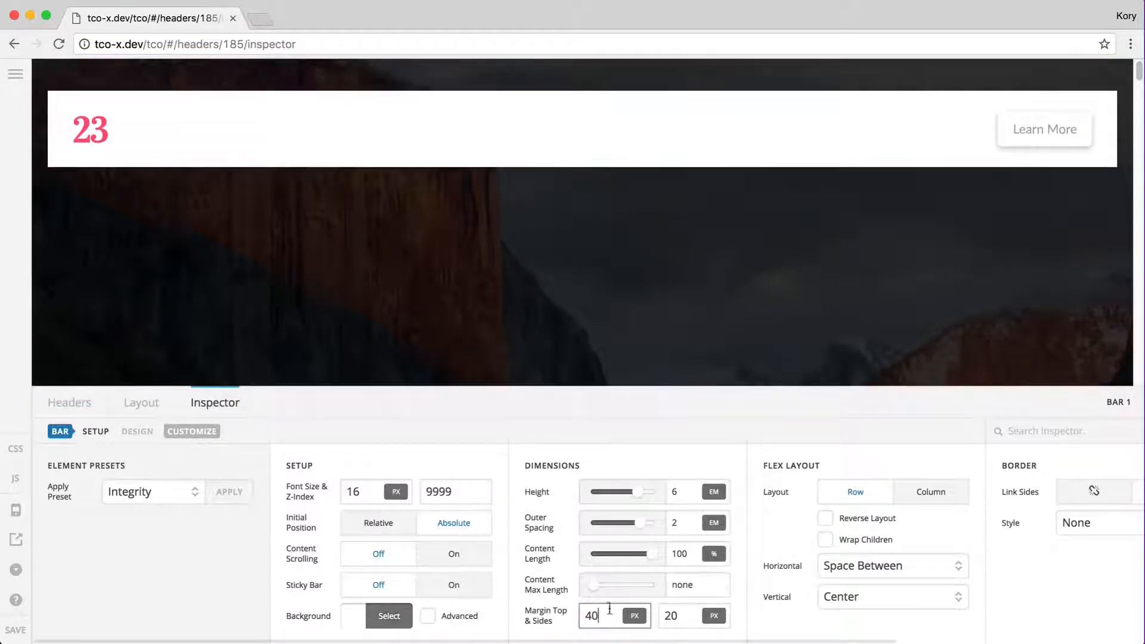
{"action": "double_click", "coordinate": [699, 617]}
{"action": "type", "text": "40"}
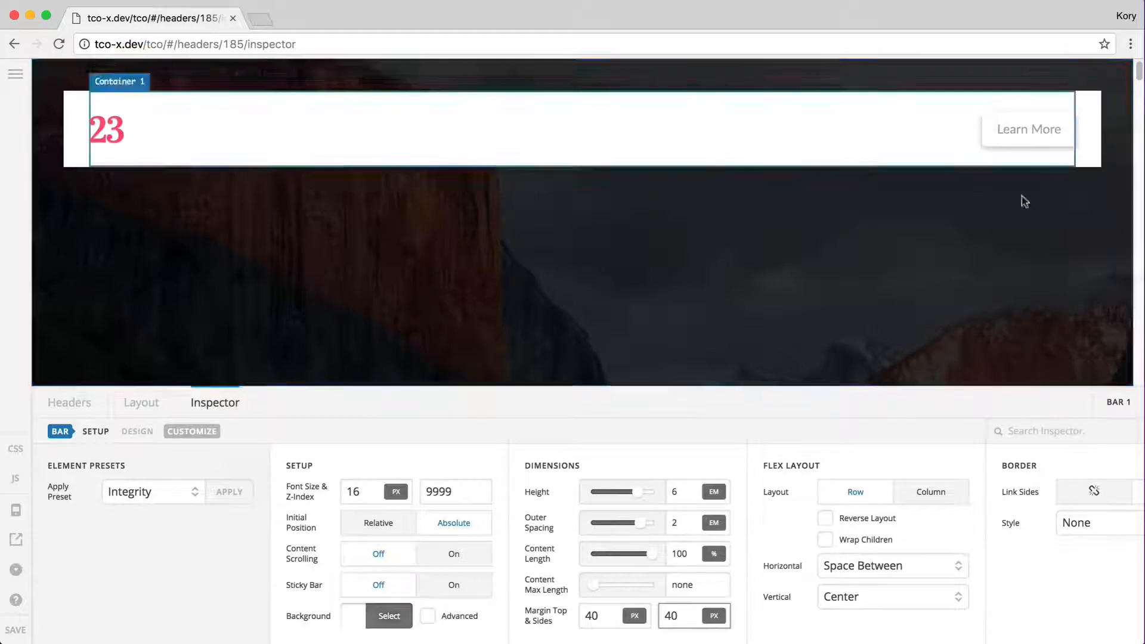
{"action": "scroll", "coordinate": [946, 358], "scroll_direction": "down", "scroll_amount": 3}
{"action": "scroll", "coordinate": [944, 353], "scroll_direction": "up", "scroll_amount": 3}
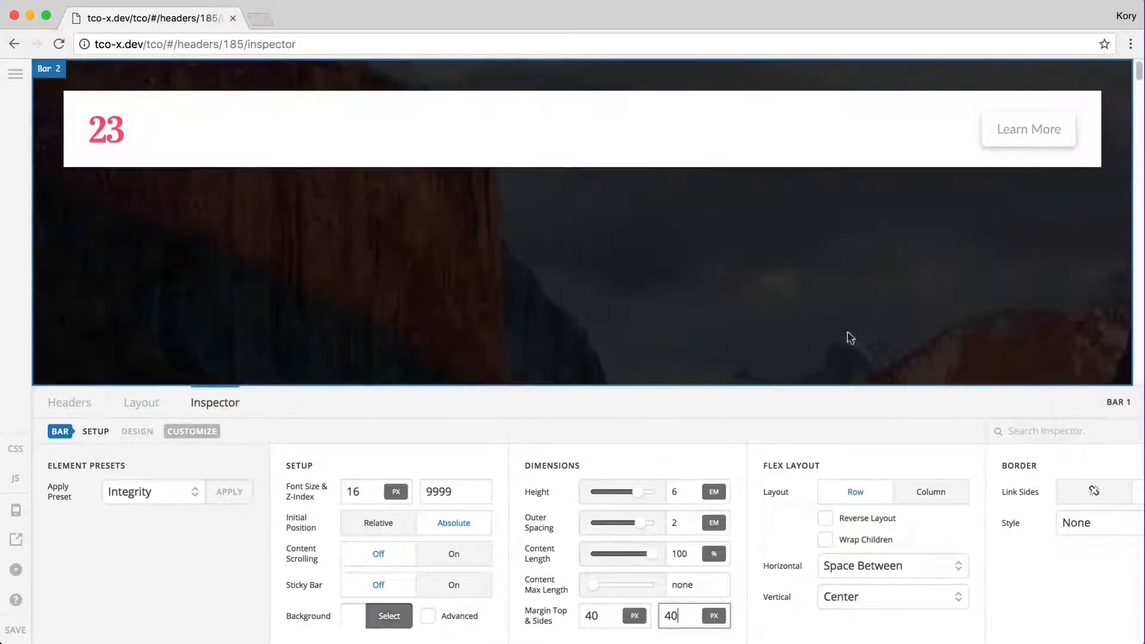
{"action": "left_click", "coordinate": [16, 628]}
{"action": "left_click", "coordinate": [16, 539]}
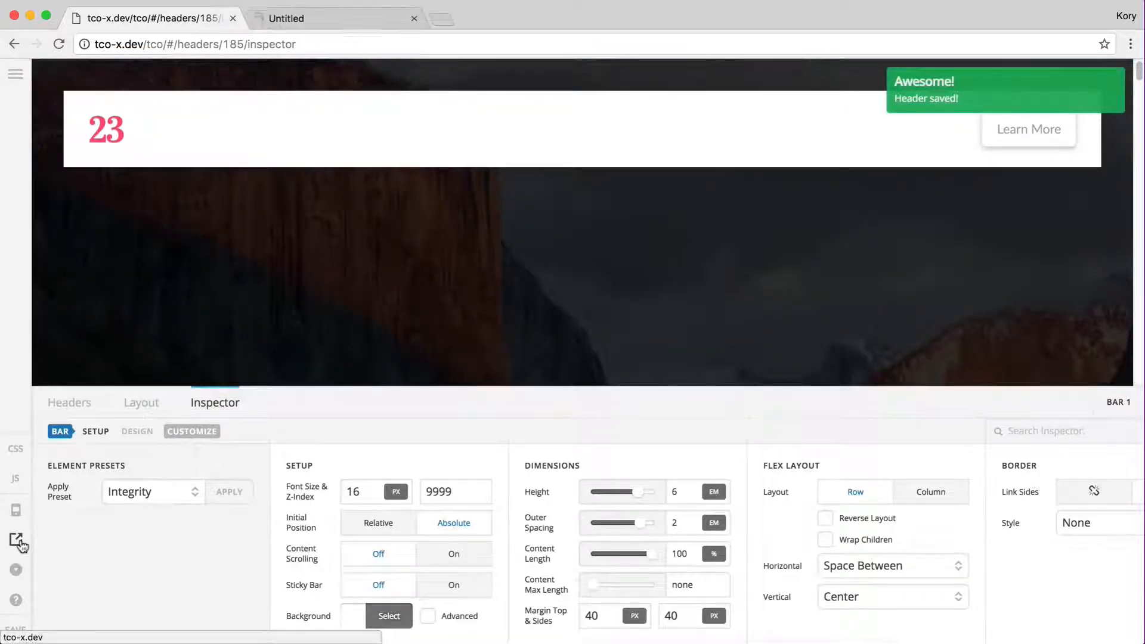
Scroll the live front page to inspect the white header bar, then return to the builder
{"action": "scroll", "coordinate": [673, 248], "scroll_direction": "down", "scroll_amount": 3}
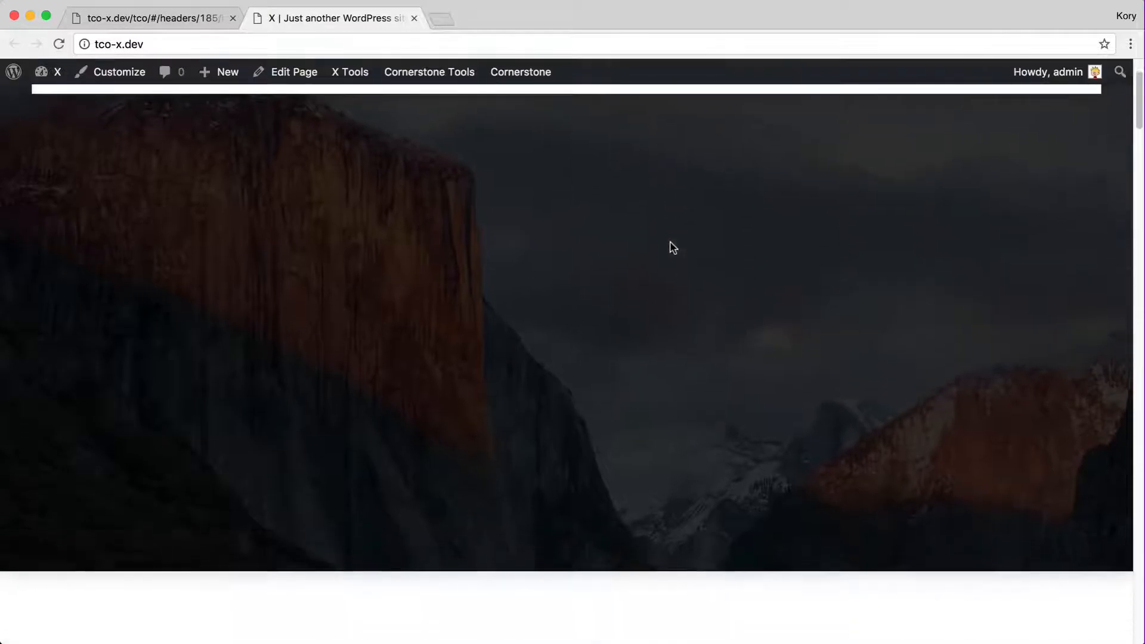
{"action": "scroll", "coordinate": [673, 247], "scroll_direction": "up", "scroll_amount": 3}
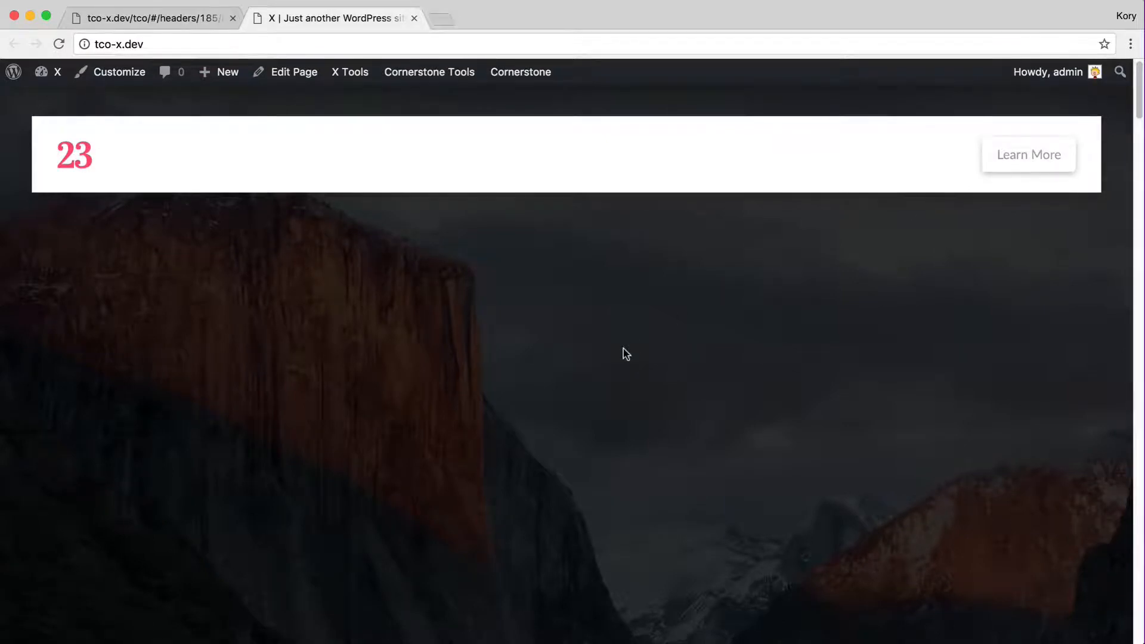
{"action": "left_click", "coordinate": [160, 19]}
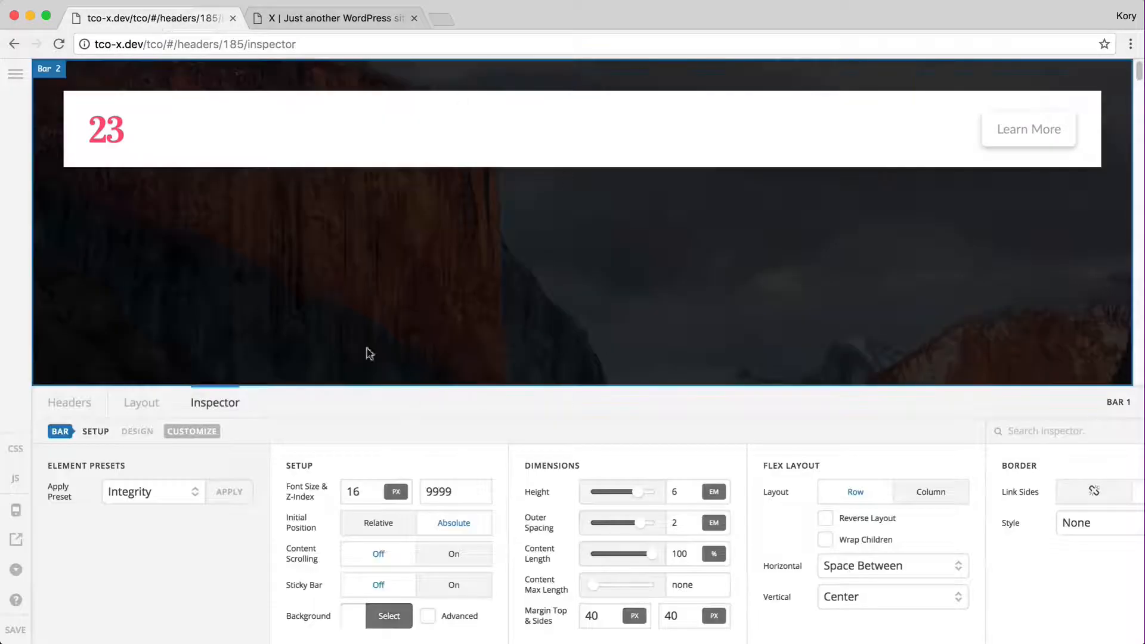
Turn off Bar 2's advanced background layers so it shows plain grey, then select Bar 1
{"action": "left_click", "coordinate": [173, 285]}
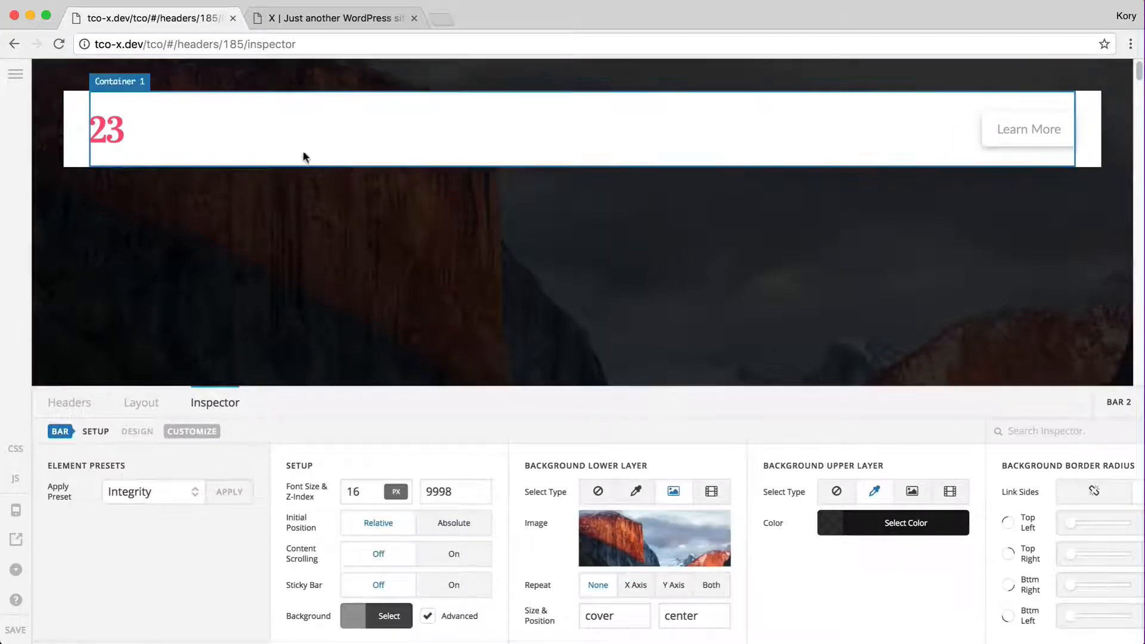
{"action": "scroll", "coordinate": [537, 607], "scroll_direction": "right", "scroll_amount": 15}
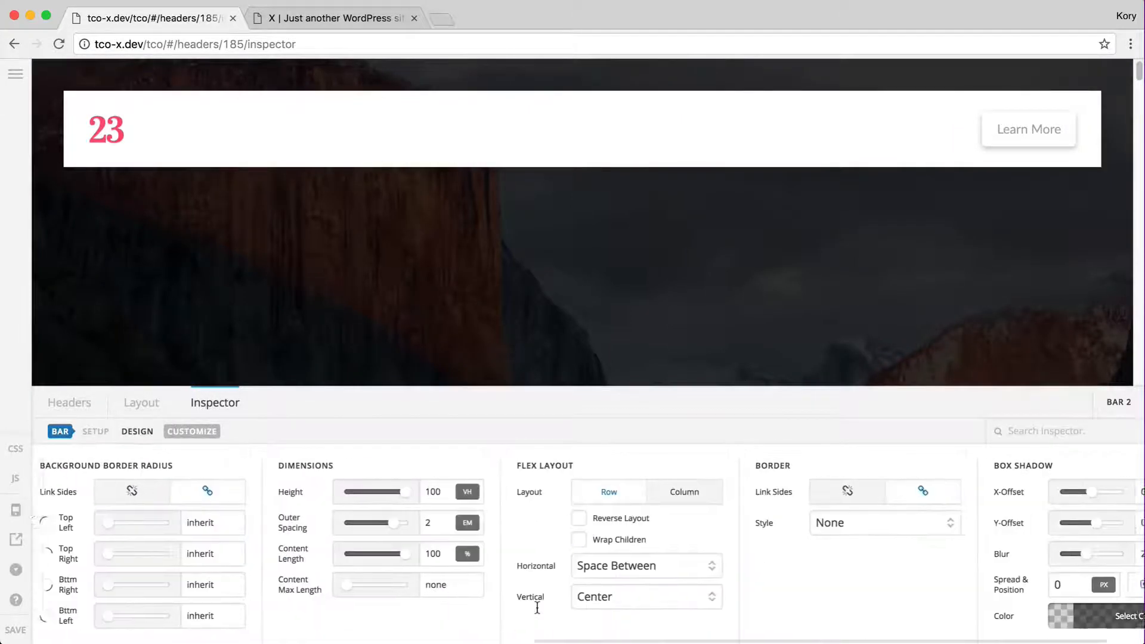
{"action": "scroll", "coordinate": [537, 606], "scroll_direction": "left", "scroll_amount": 14}
{"action": "left_click", "coordinate": [329, 616]}
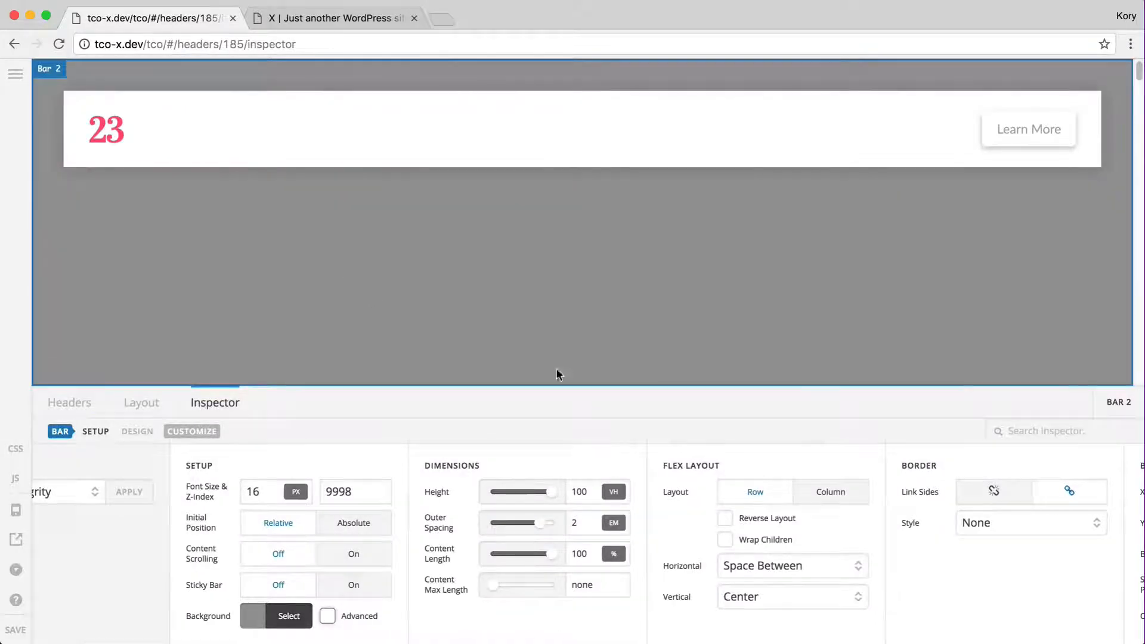
{"action": "left_click", "coordinate": [241, 162]}
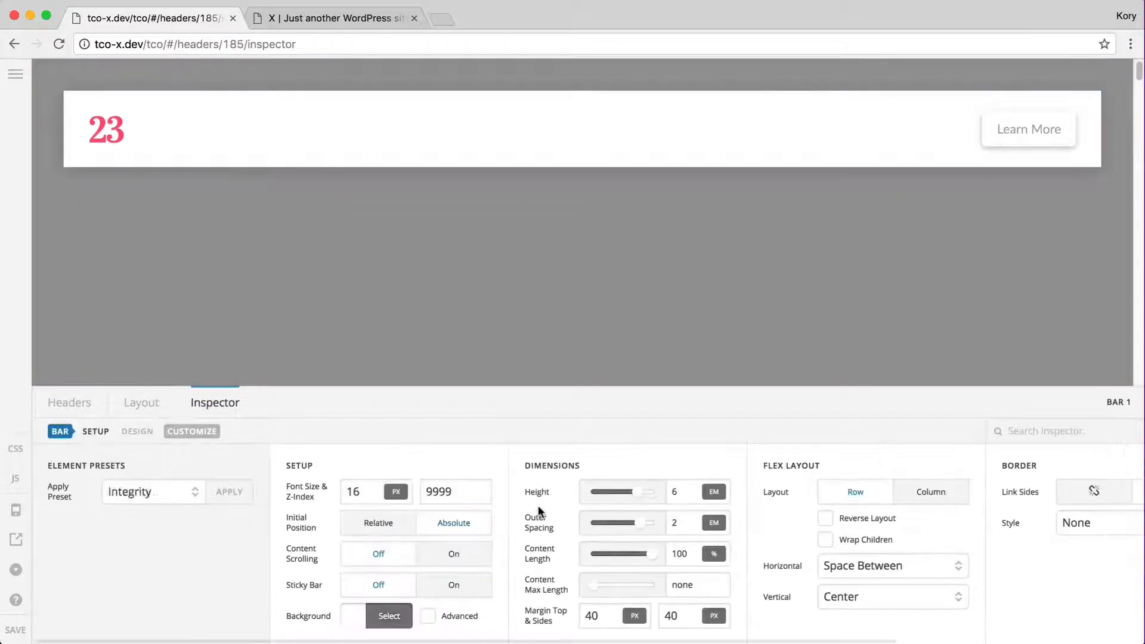
{"action": "scroll", "coordinate": [538, 506], "scroll_direction": "right", "scroll_amount": 7}
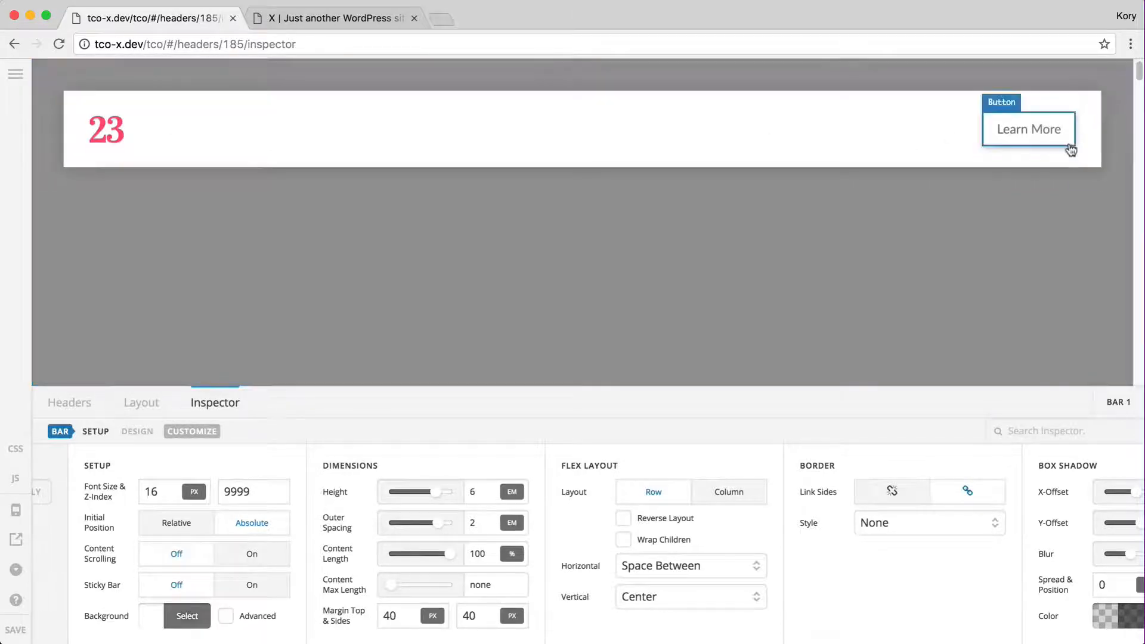
Enter 42 for Bar 1's outer spacing, try a 1000 content max length, then set it to none
{"action": "left_click", "coordinate": [494, 514]}
{"action": "type", "text": "4"}
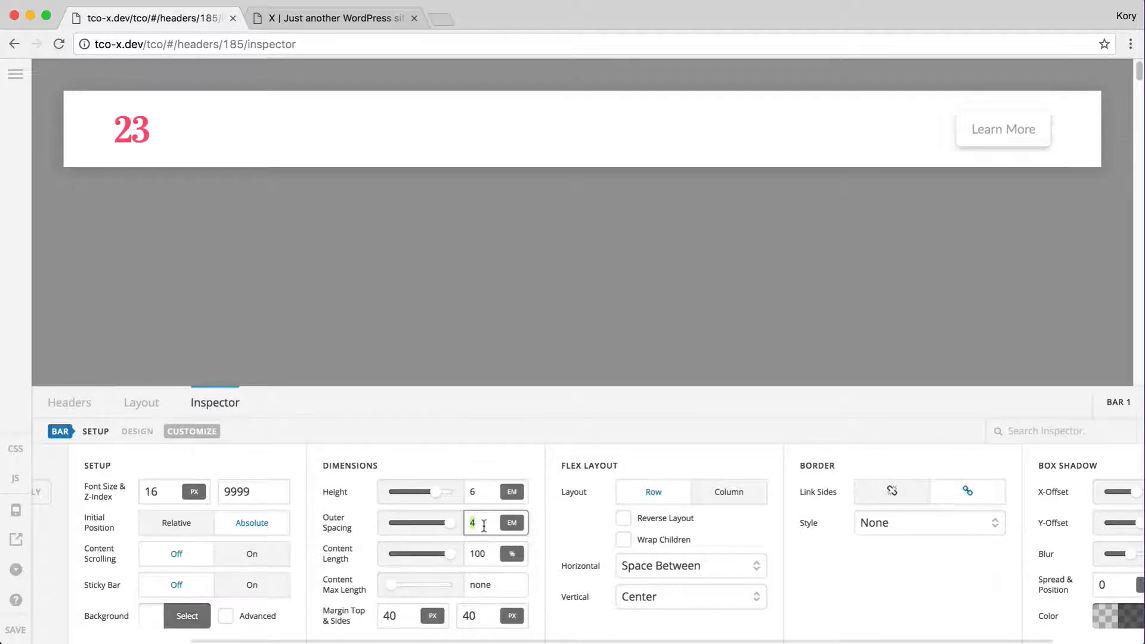
{"action": "type", "text": "2"}
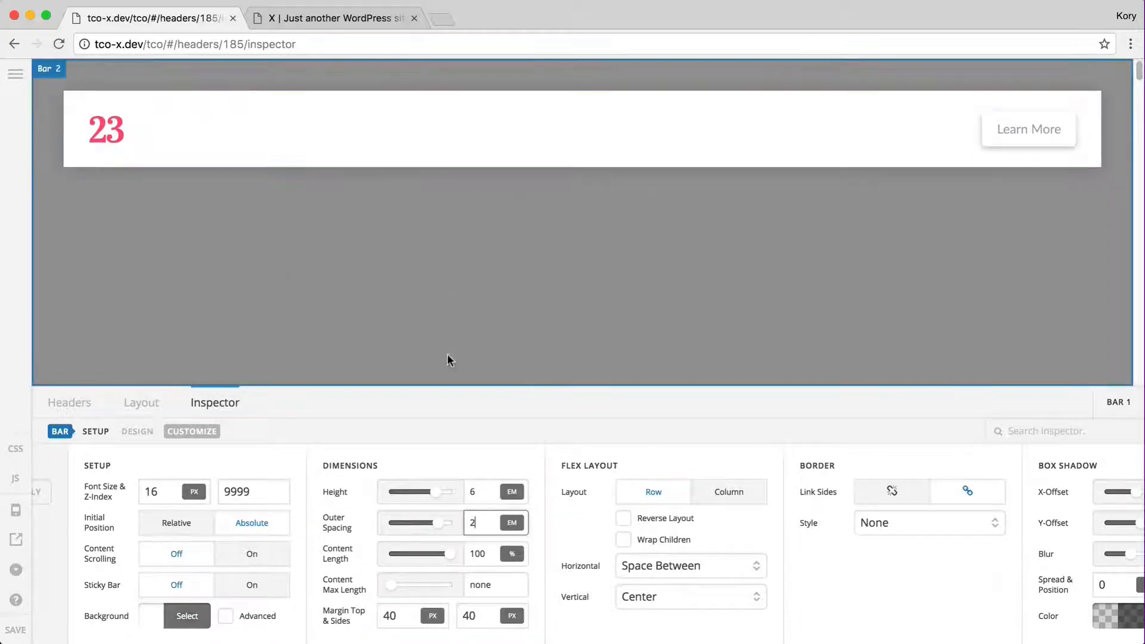
{"action": "left_click", "coordinate": [476, 553]}
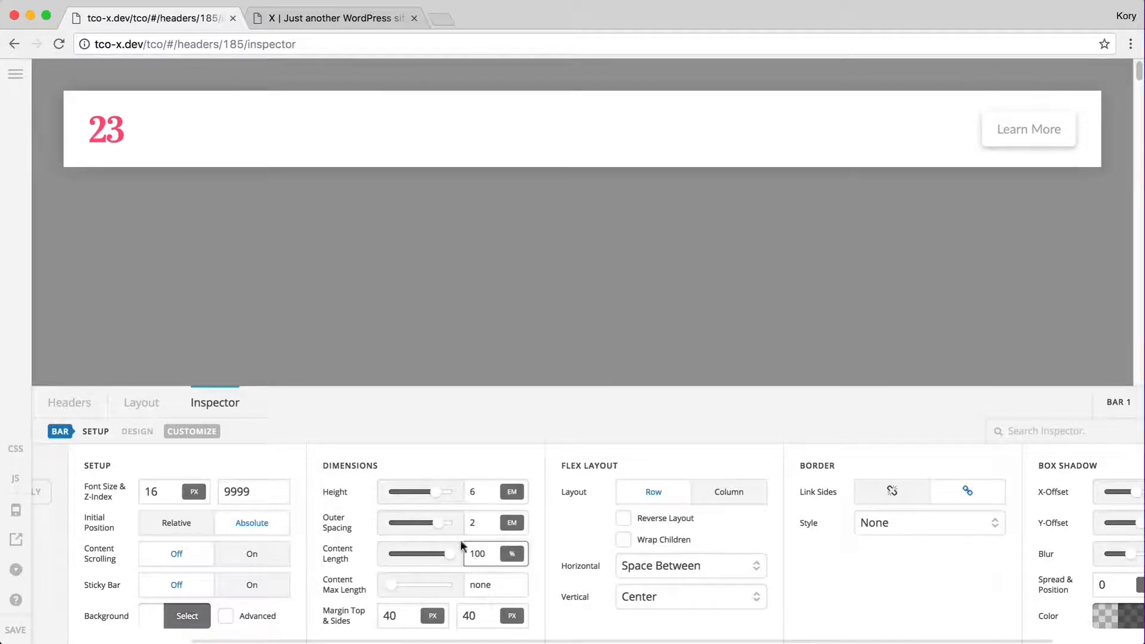
{"action": "double_click", "coordinate": [479, 549]}
{"action": "double_click", "coordinate": [480, 582]}
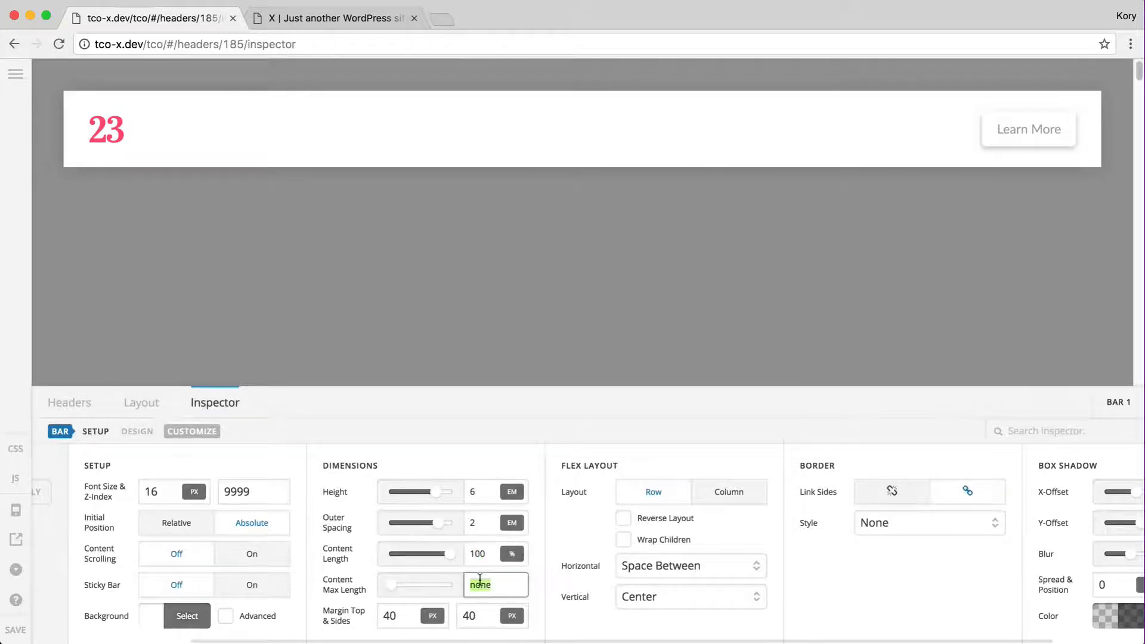
{"action": "type", "text": "1000"}
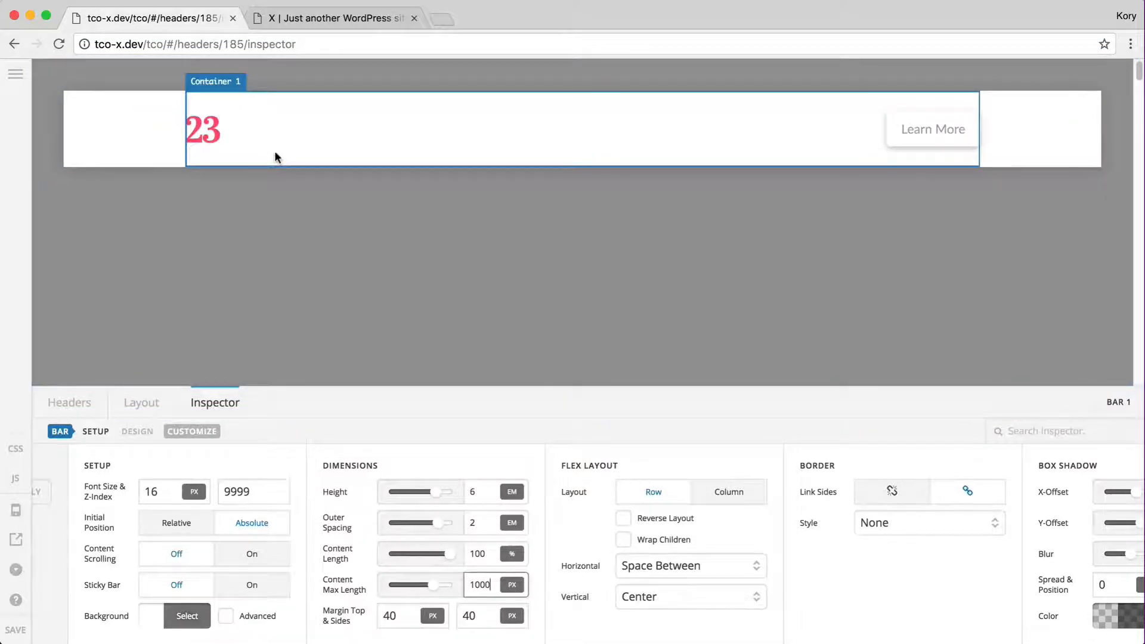
{"action": "type", "text": "none"}
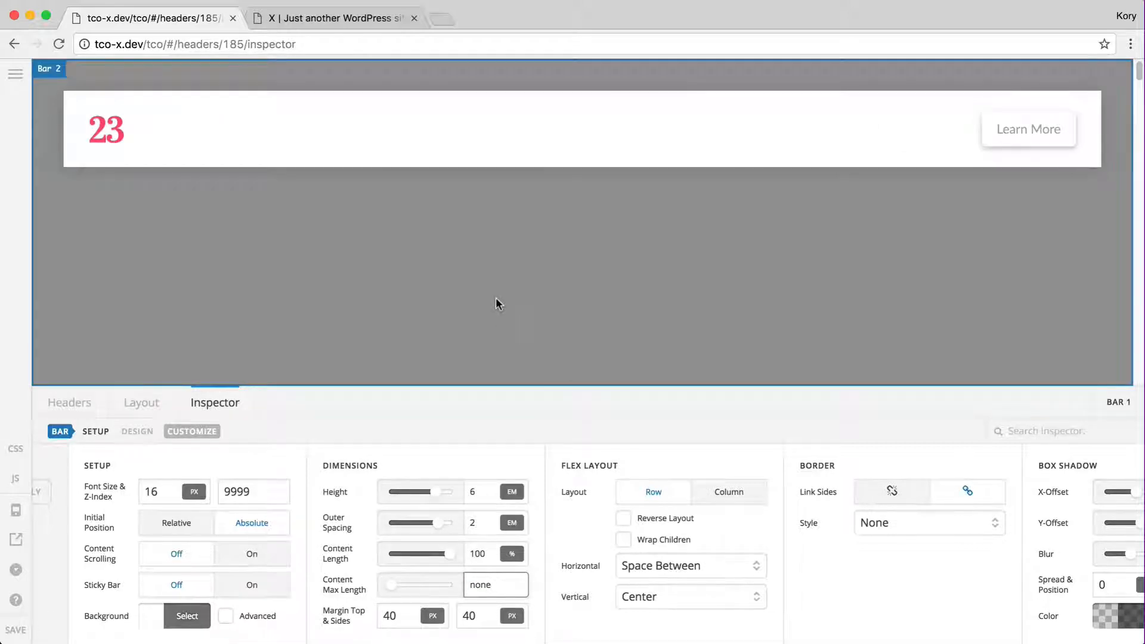
Try Bar 1's Column layout and Reverse Layout, returning to an unreversed Row
{"action": "left_click", "coordinate": [388, 611]}
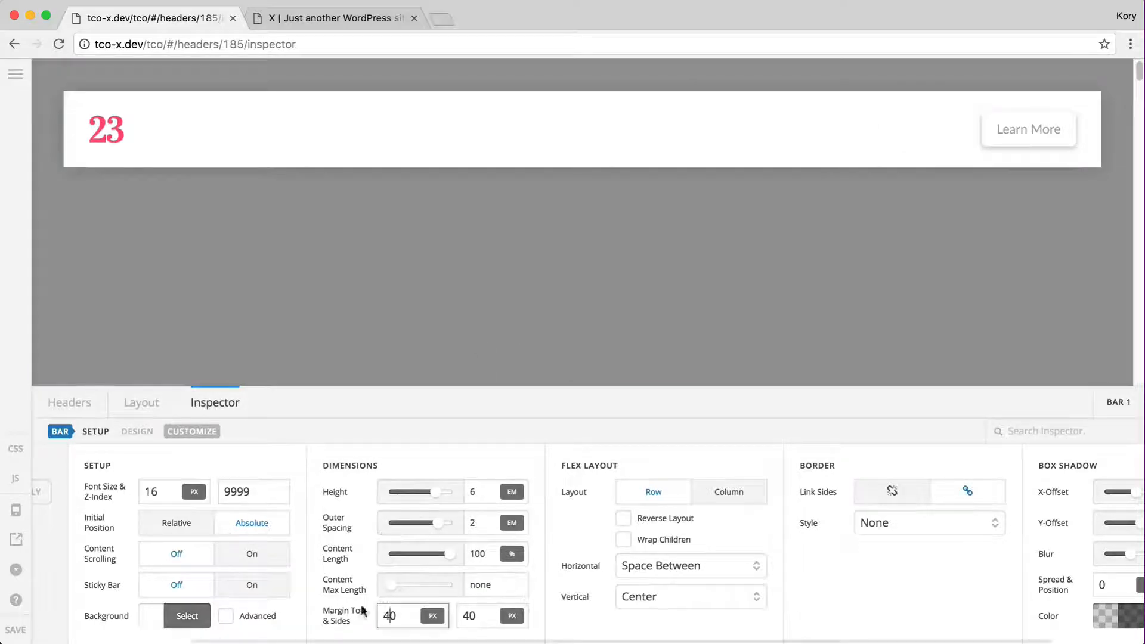
{"action": "scroll", "coordinate": [481, 580], "scroll_direction": "right", "scroll_amount": 3}
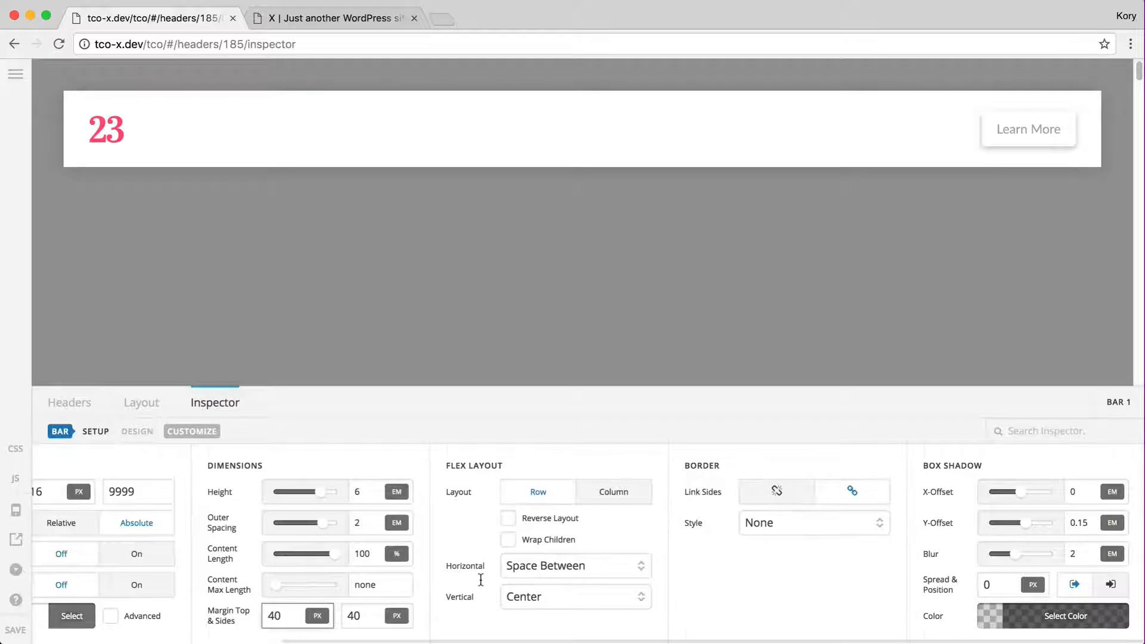
{"action": "scroll", "coordinate": [481, 580], "scroll_direction": "left", "scroll_amount": 1}
{"action": "scroll", "coordinate": [597, 498], "scroll_direction": "right", "scroll_amount": 1}
{"action": "left_click", "coordinate": [614, 495]}
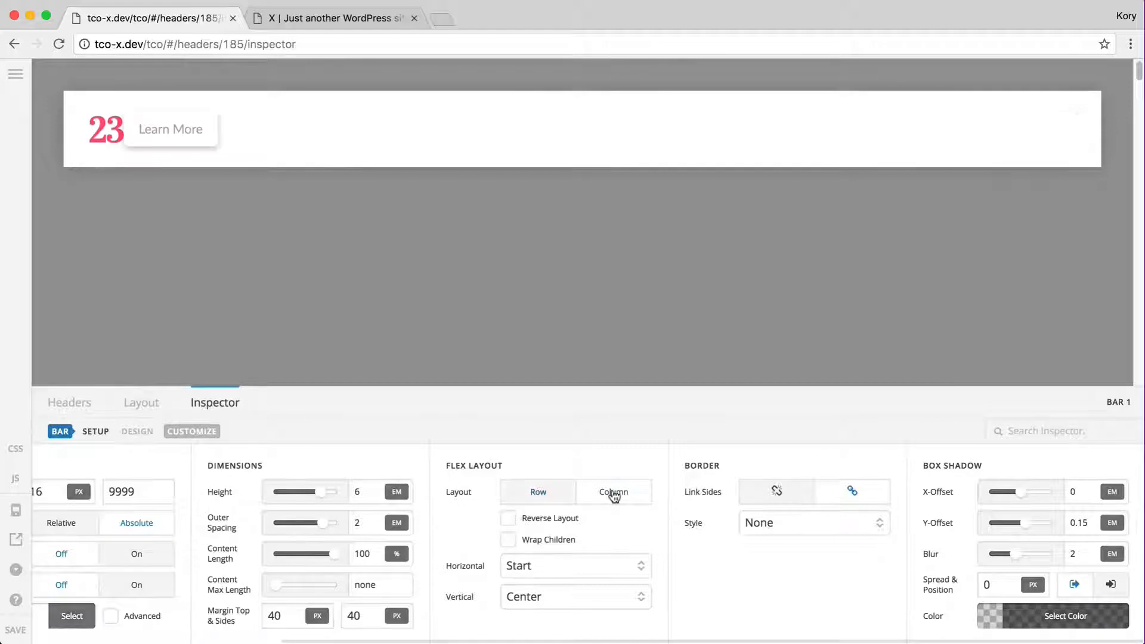
{"action": "left_click", "coordinate": [542, 492]}
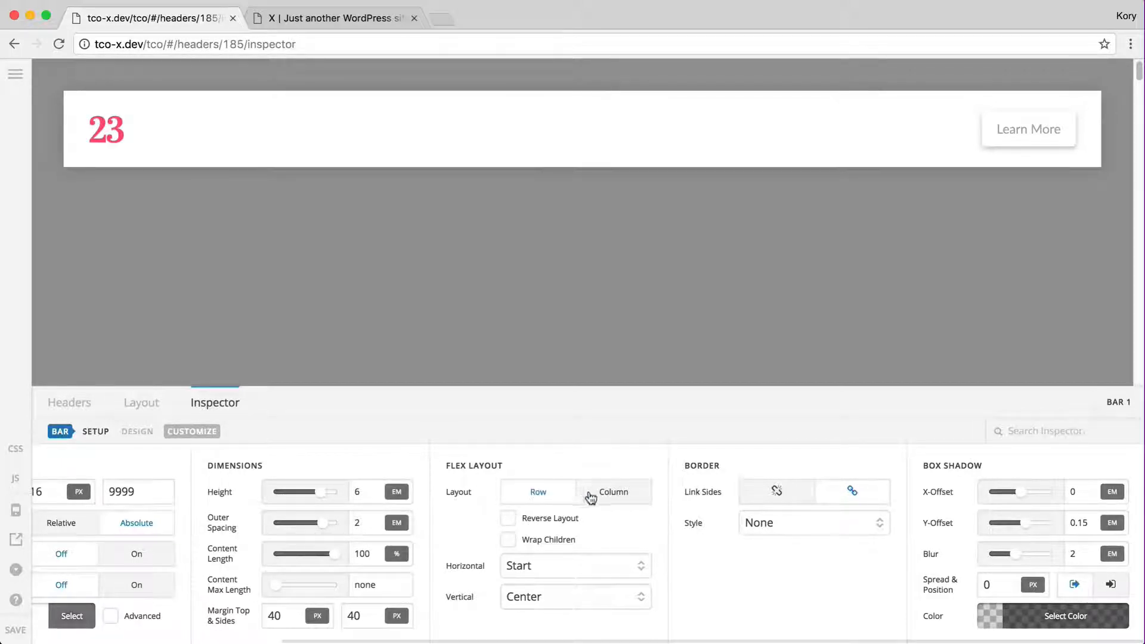
{"action": "left_click", "coordinate": [510, 520]}
{"action": "left_click", "coordinate": [510, 520]}
Check Bar 1's horizontal and vertical alignment options, keeping vertical alignment at Center
{"action": "left_click", "coordinate": [549, 566]}
{"action": "left_click", "coordinate": [463, 620]}
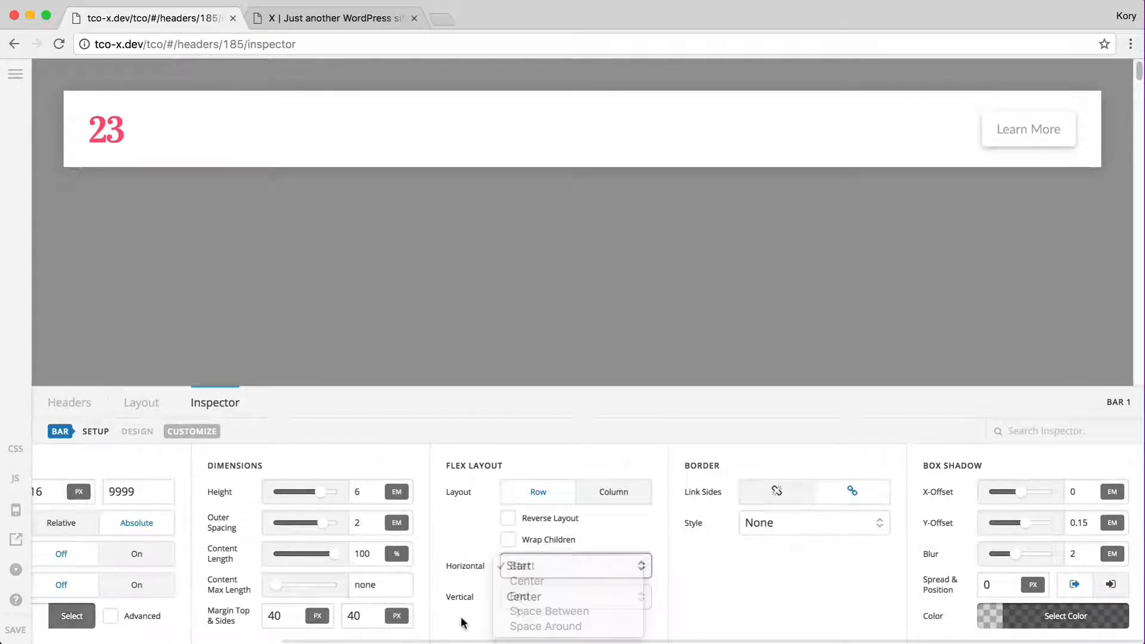
{"action": "left_click", "coordinate": [540, 598]}
{"action": "left_click", "coordinate": [510, 602]}
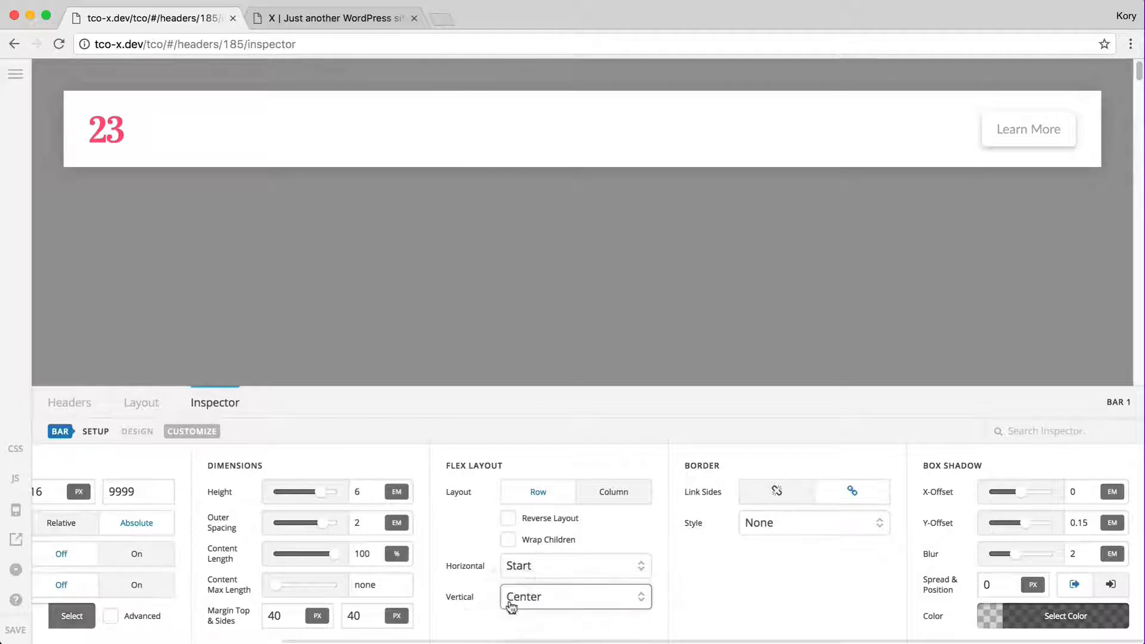
Compare alignments in a Column layout, then settle Bar 1 on Row with Start horizontal alignment
{"action": "left_click", "coordinate": [616, 489]}
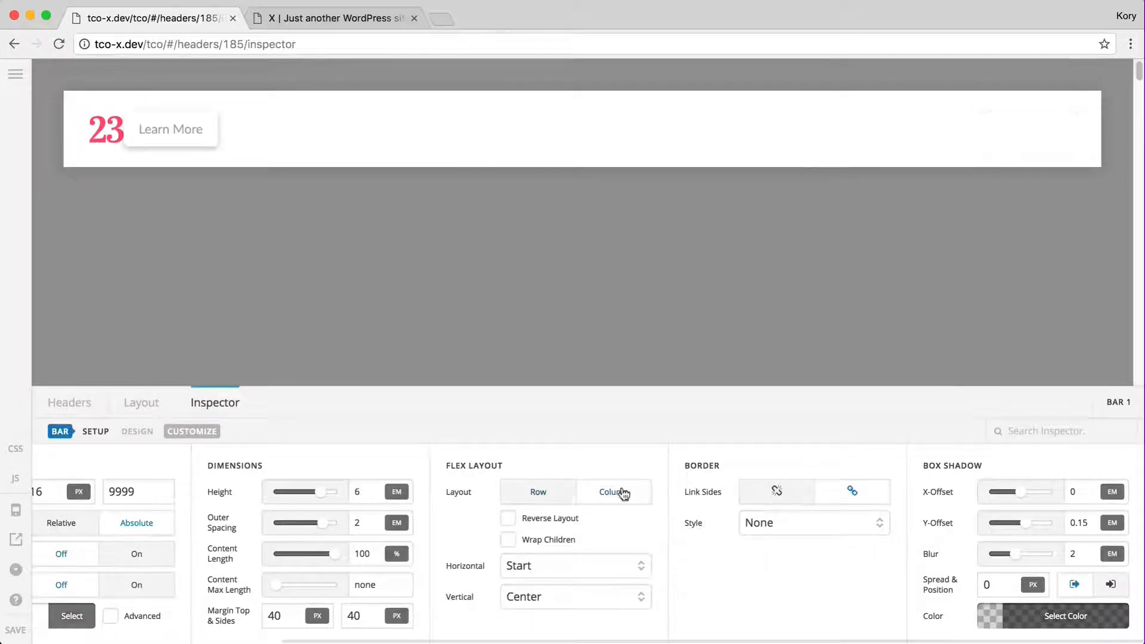
{"action": "left_click", "coordinate": [539, 565]}
{"action": "left_click", "coordinate": [437, 610]}
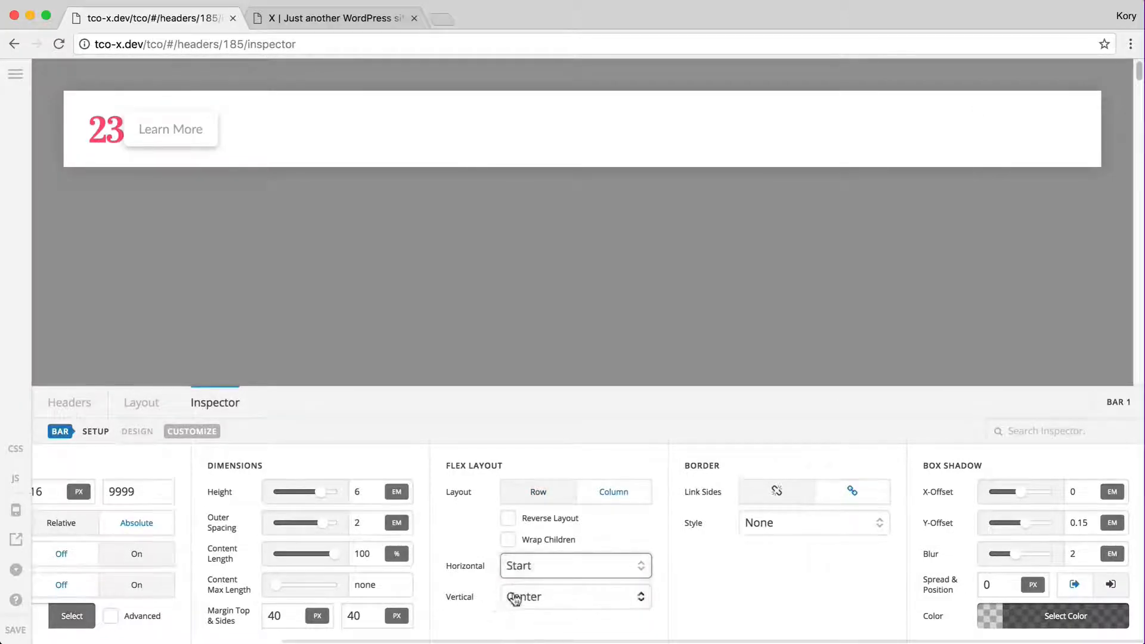
{"action": "left_click", "coordinate": [513, 599]}
{"action": "left_click", "coordinate": [468, 596]}
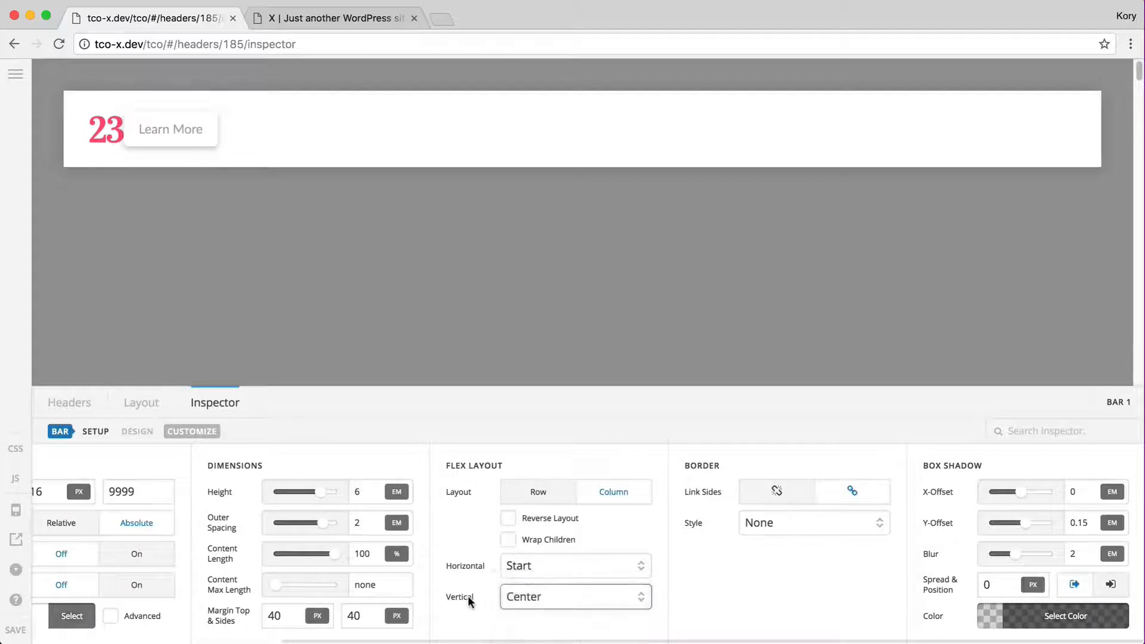
{"action": "left_click", "coordinate": [554, 497]}
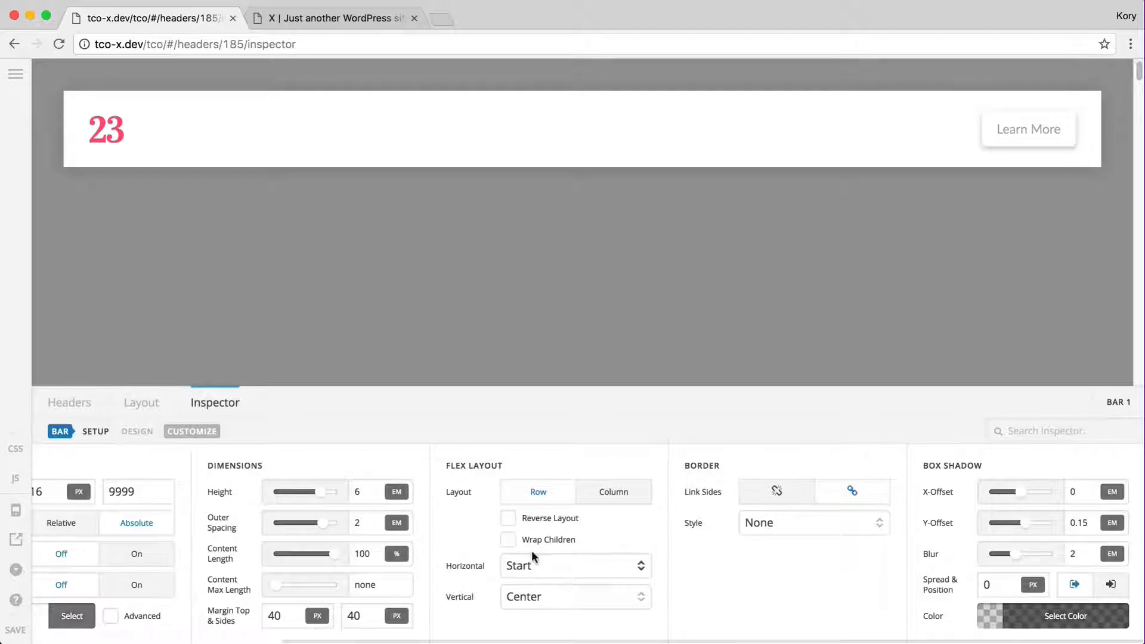
{"action": "left_click", "coordinate": [531, 564]}
{"action": "left_click", "coordinate": [442, 571]}
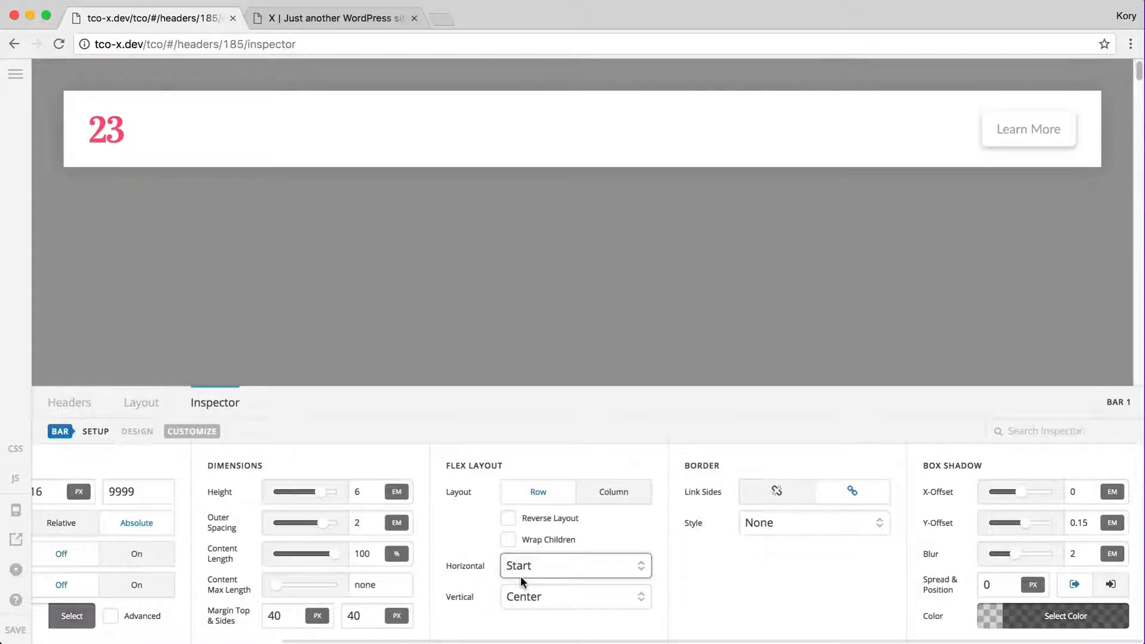
{"action": "scroll", "coordinate": [496, 563], "scroll_direction": "left", "scroll_amount": 3}
{"action": "scroll", "coordinate": [497, 563], "scroll_direction": "right", "scroll_amount": 3}
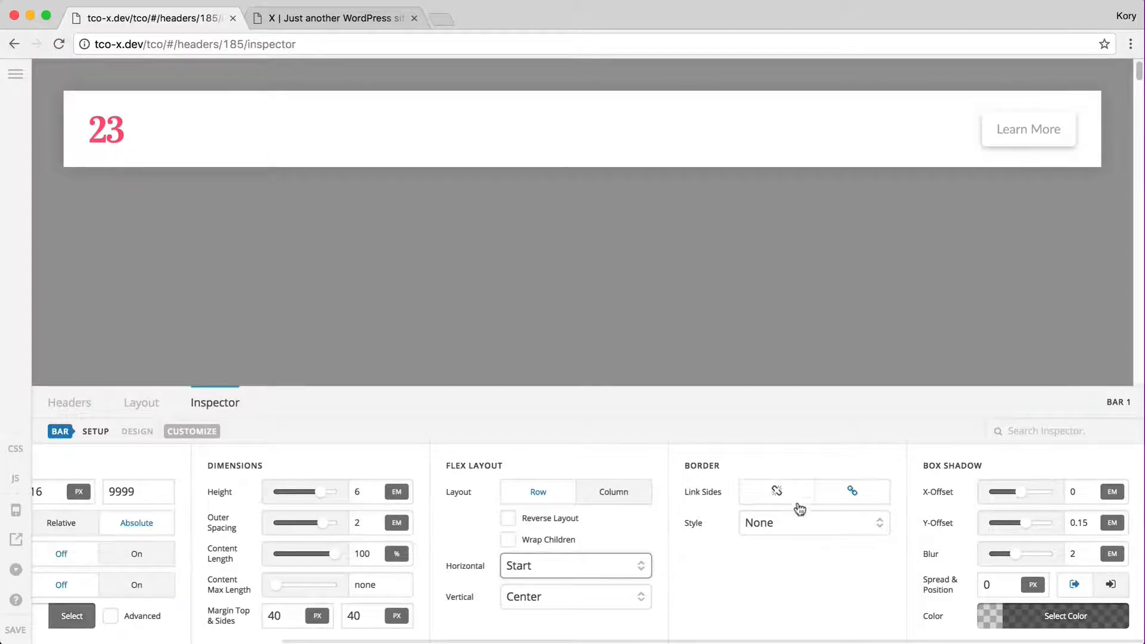
Try a solid medium-grey border on Bar 1, then set Border Style back to None
{"action": "left_click", "coordinate": [832, 525]}
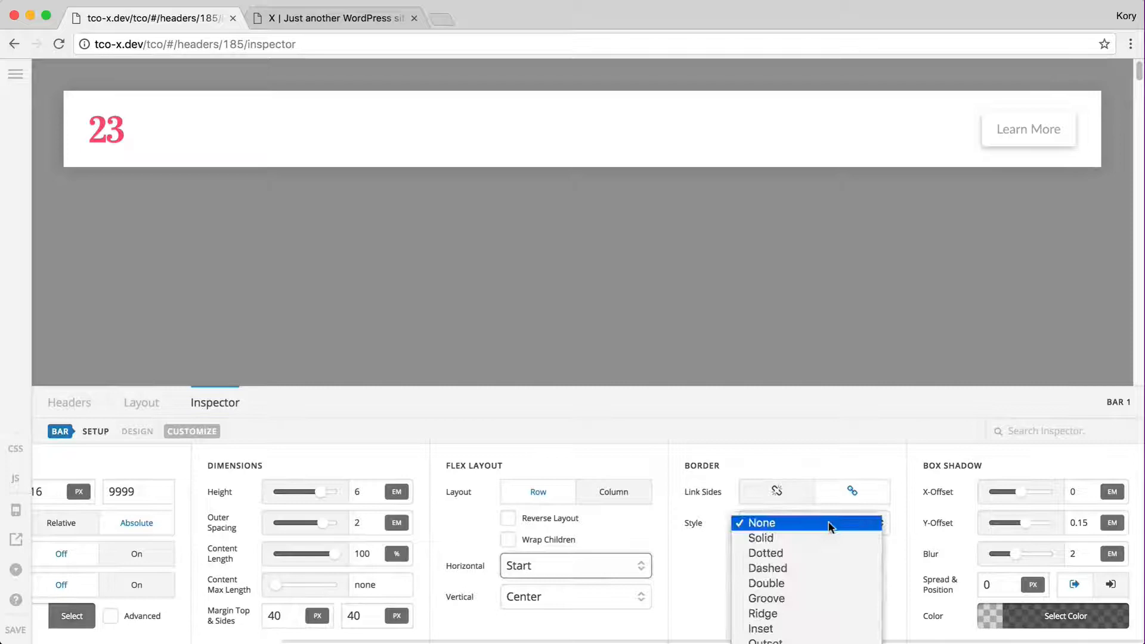
{"action": "left_click", "coordinate": [803, 540]}
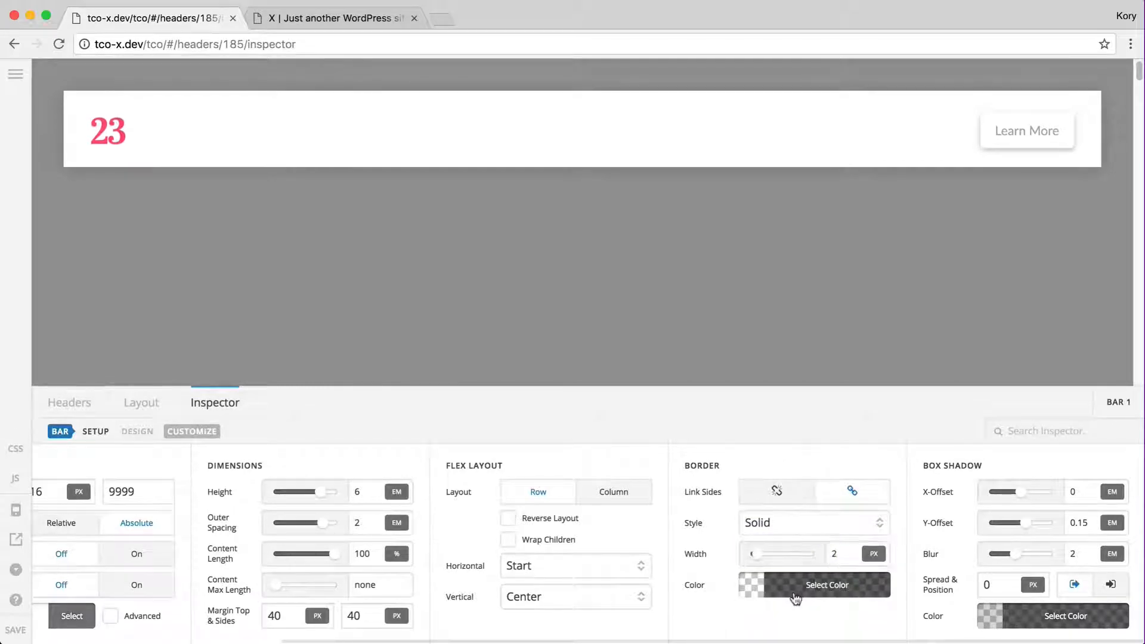
{"action": "left_click", "coordinate": [795, 591]}
{"action": "left_click", "coordinate": [918, 425]}
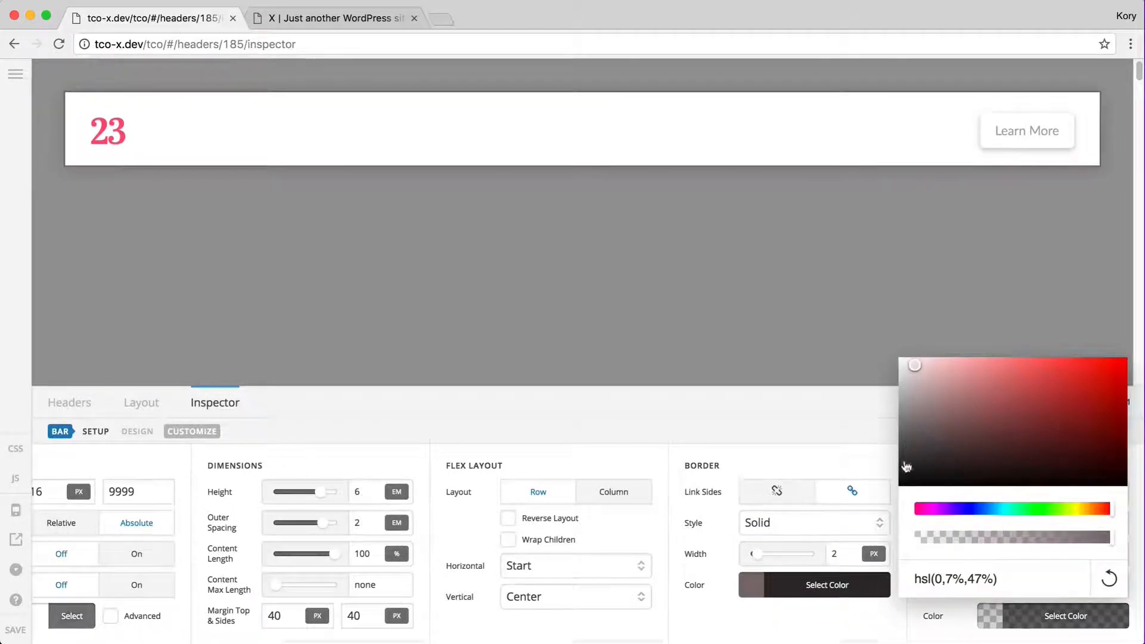
{"action": "left_click", "coordinate": [790, 596]}
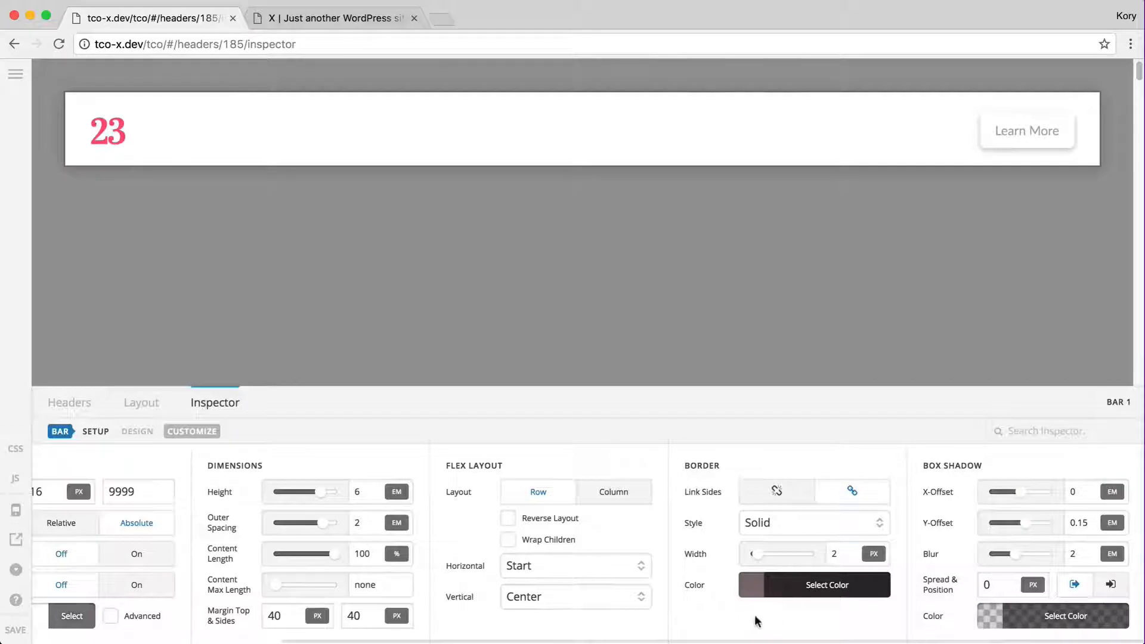
{"action": "left_click", "coordinate": [821, 520]}
{"action": "left_click", "coordinate": [821, 508]}
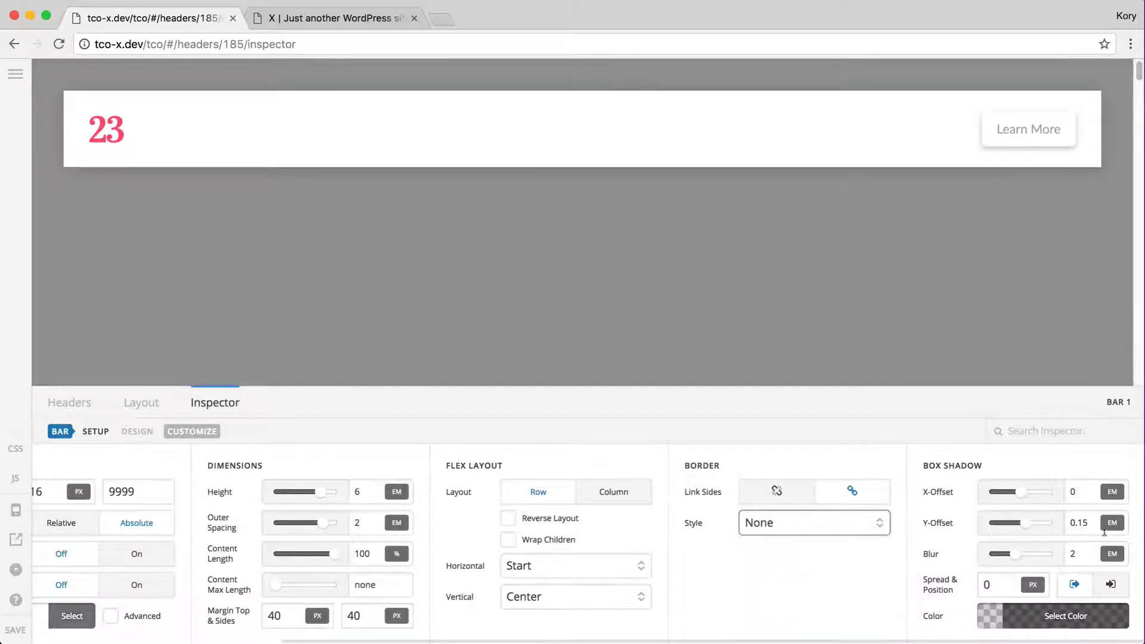
Give Bar 1's box shadow a 5 blur, 0.5 Y-offset and black colour at 0.12 opacity
{"action": "left_click", "coordinate": [1047, 620]}
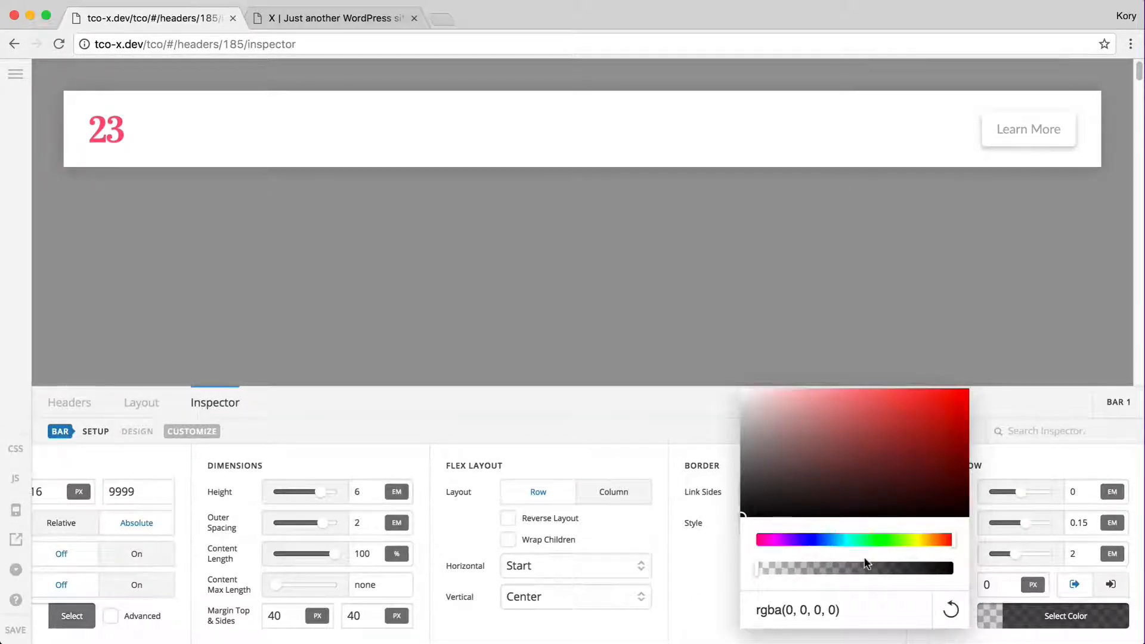
{"action": "left_click", "coordinate": [928, 568]}
{"action": "left_click", "coordinate": [814, 568]}
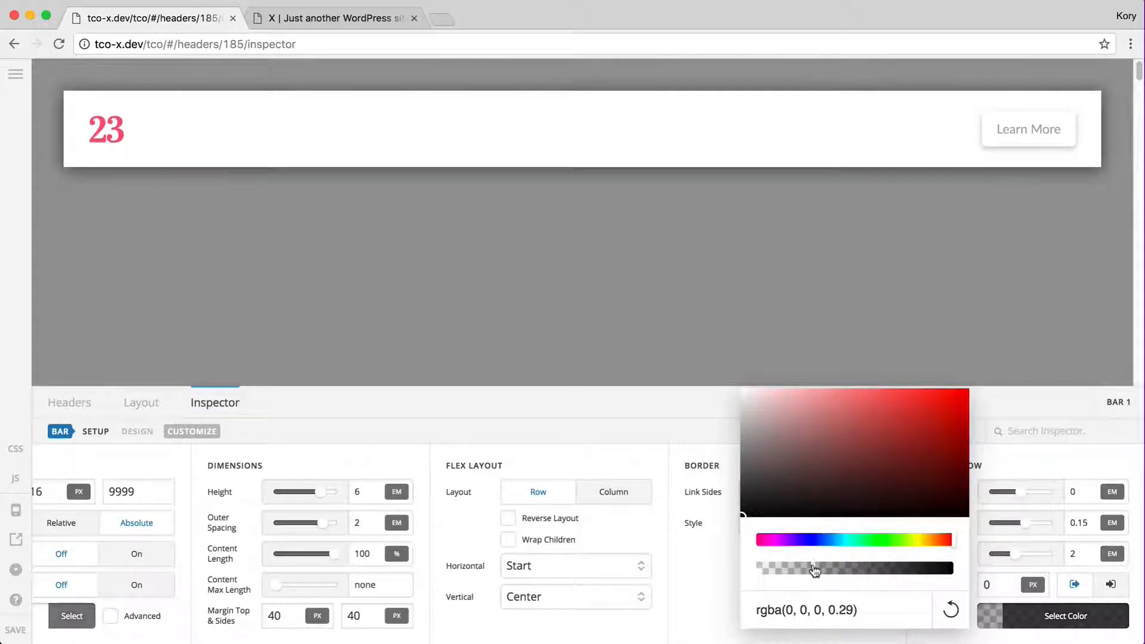
{"action": "left_click", "coordinate": [1059, 621]}
{"action": "double_click", "coordinate": [1081, 561]}
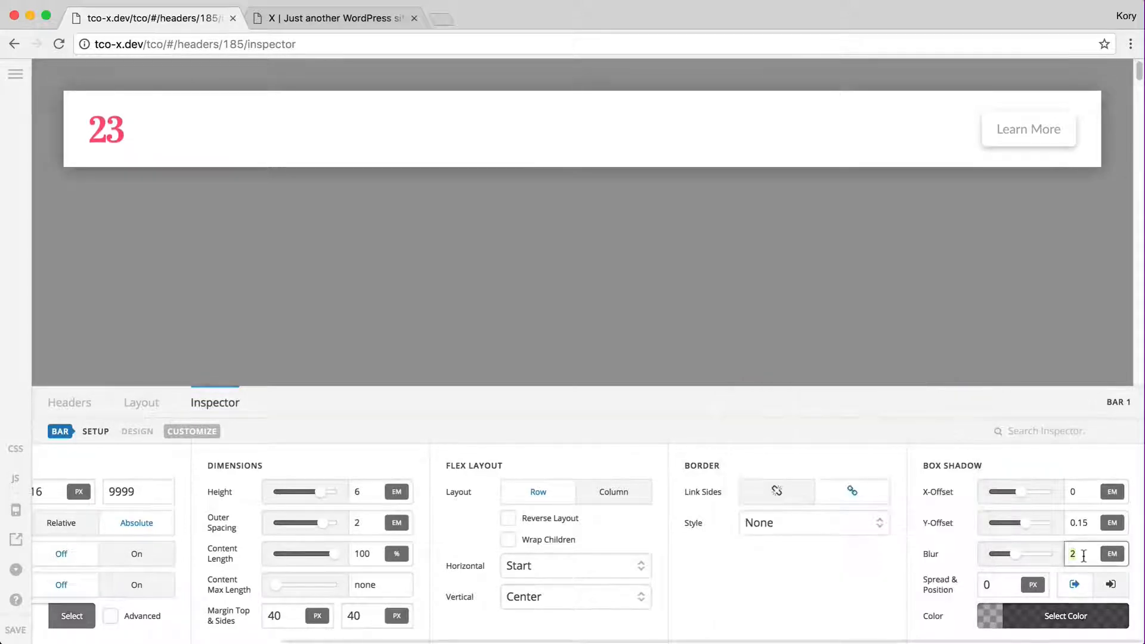
{"action": "type", "text": "5"}
{"action": "left_click", "coordinate": [1081, 523]}
{"action": "key", "text": "BackSpace"}
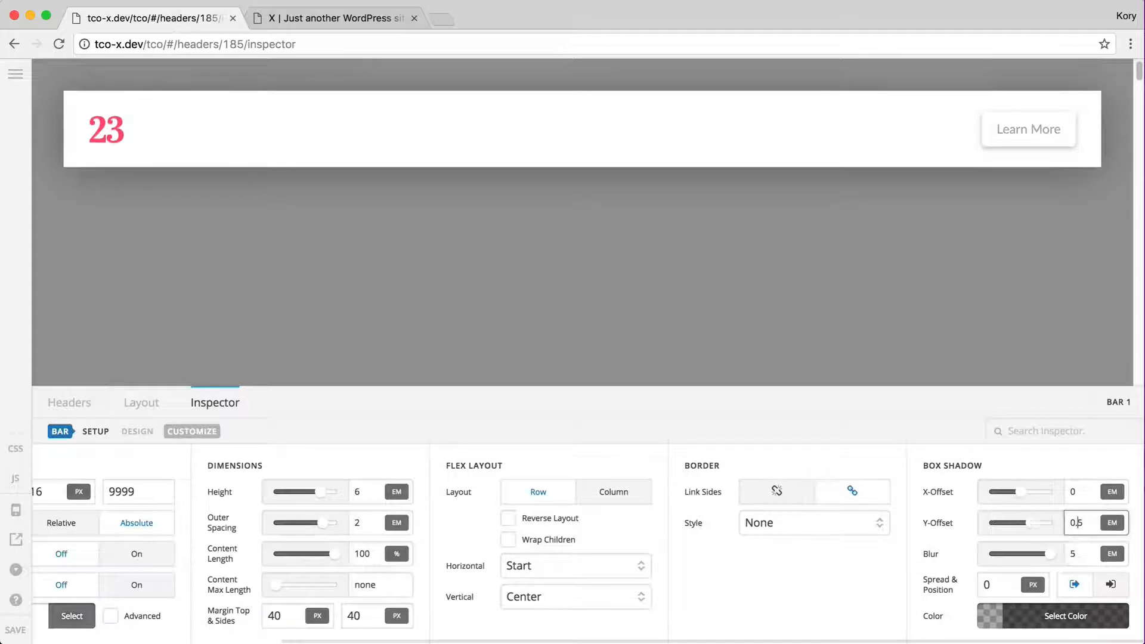
{"action": "left_click", "coordinate": [1073, 613]}
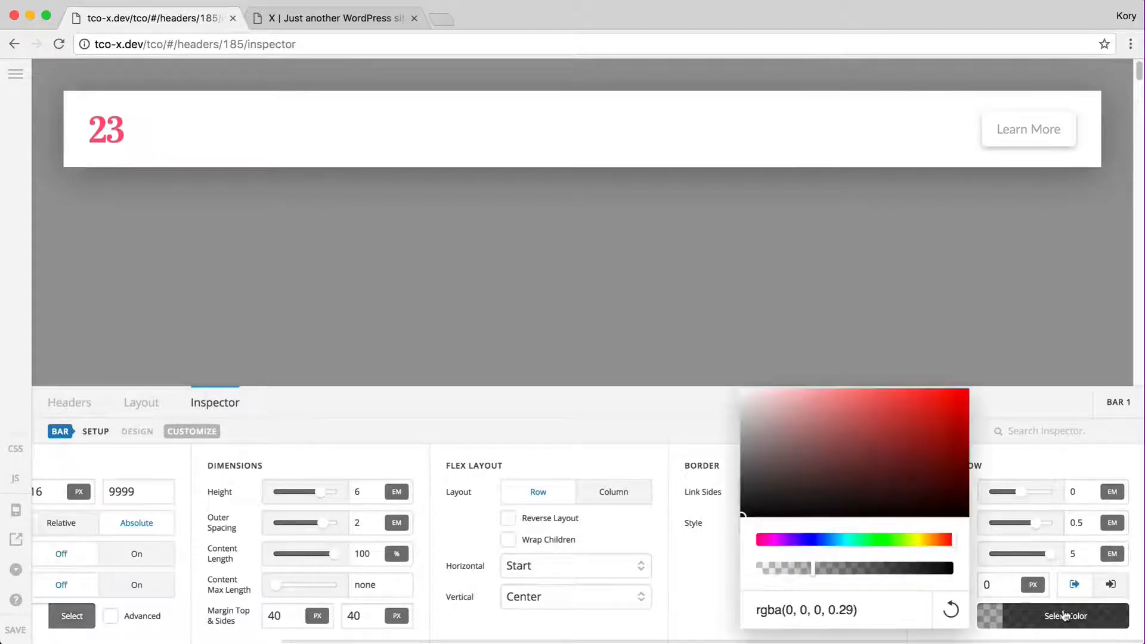
{"action": "left_click_drag", "start_coordinate": [805, 573], "coordinate": [782, 574]}
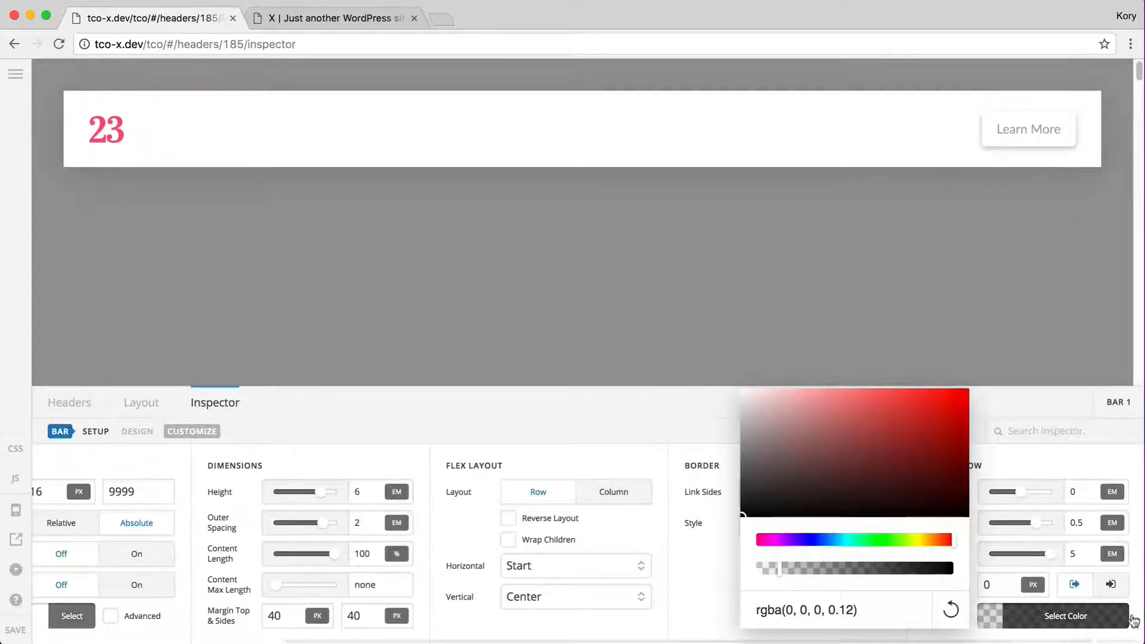
{"action": "left_click", "coordinate": [1074, 617]}
{"action": "scroll", "coordinate": [857, 537], "scroll_direction": "left", "scroll_amount": 5}
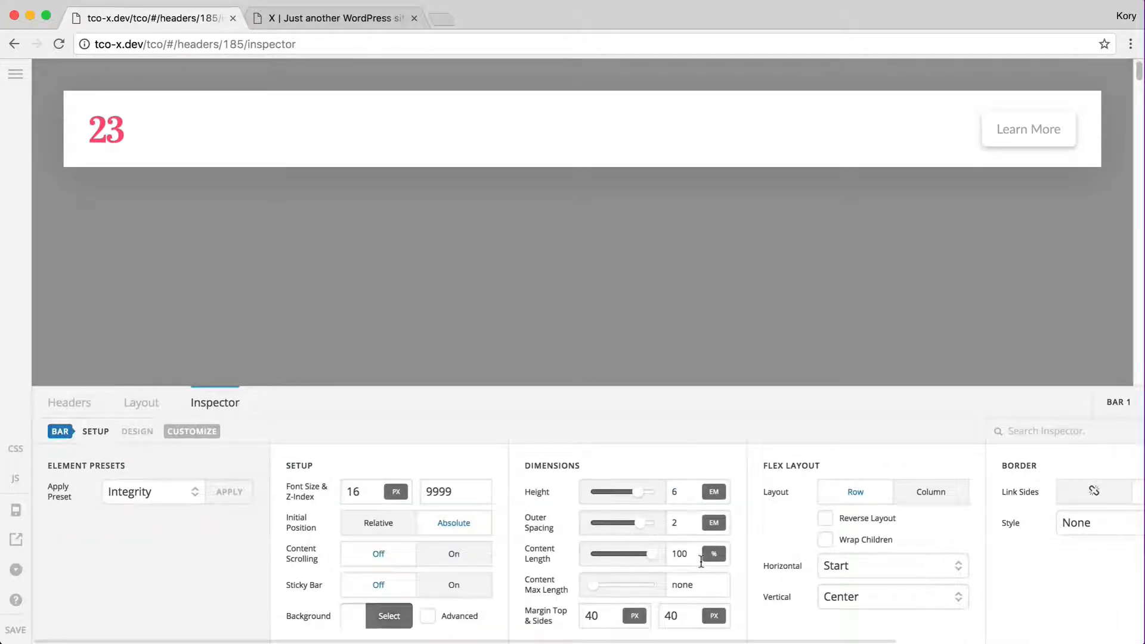
In Container 1's settings, try Column and Reverse Layout, ending on an unreversed Row with Space Between
{"action": "left_click", "coordinate": [138, 401]}
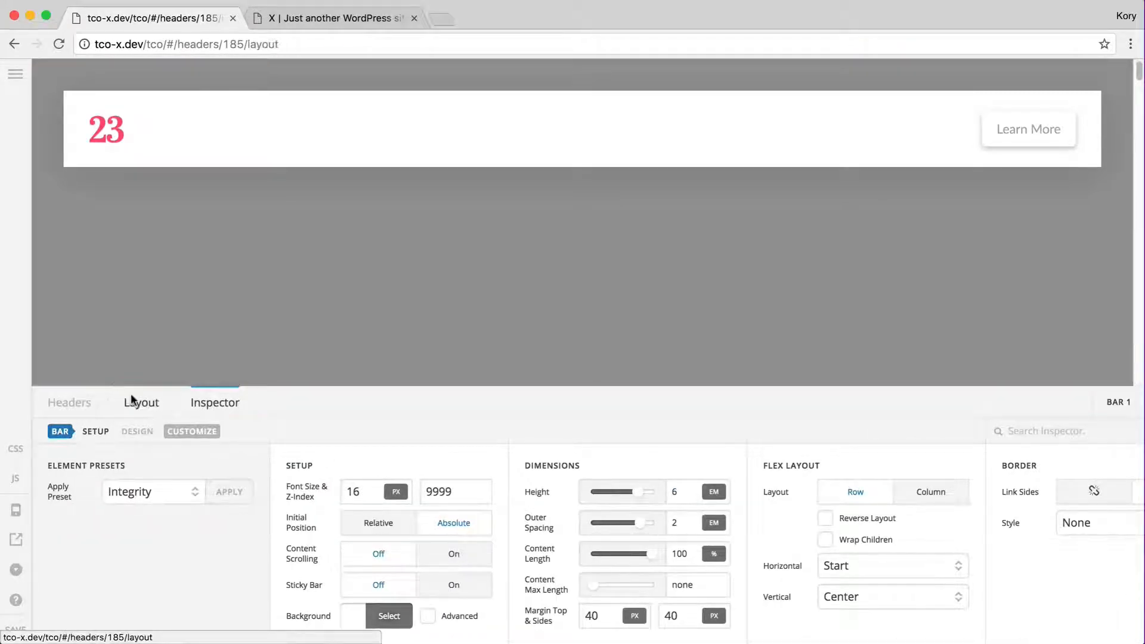
{"action": "left_click", "coordinate": [720, 476]}
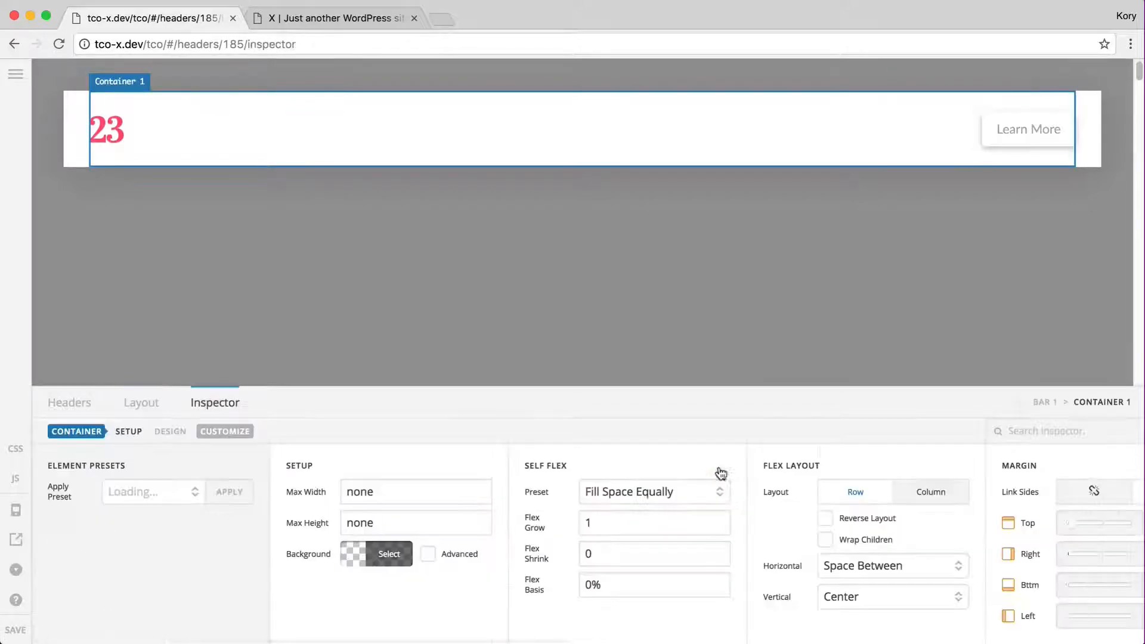
{"action": "scroll", "coordinate": [522, 543], "scroll_direction": "right", "scroll_amount": 3}
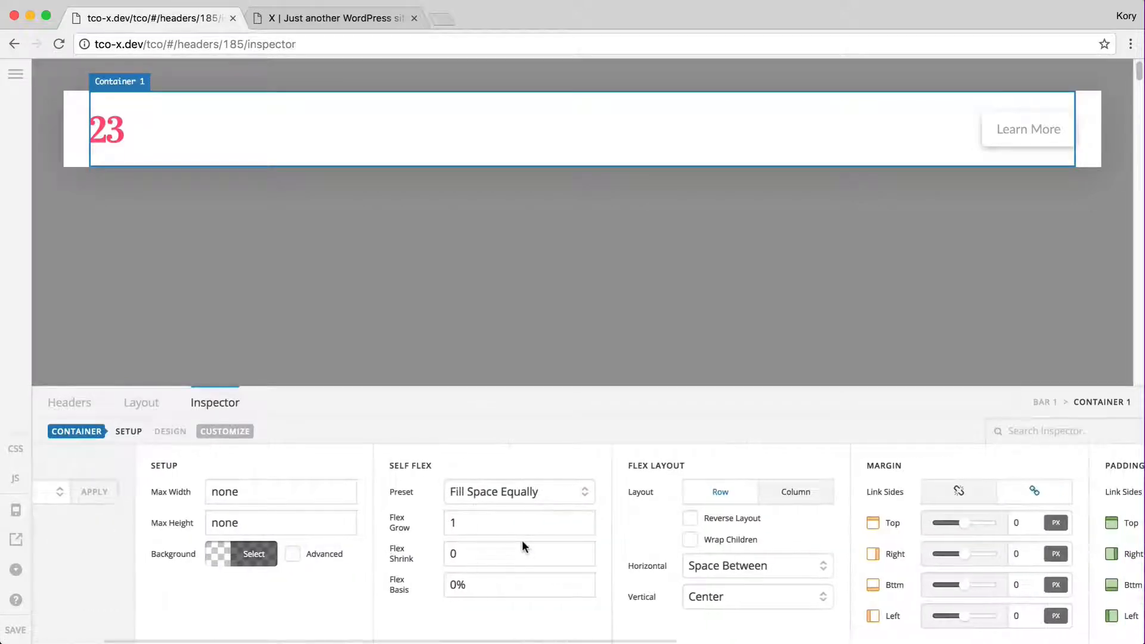
{"action": "scroll", "coordinate": [523, 545], "scroll_direction": "right", "scroll_amount": 3}
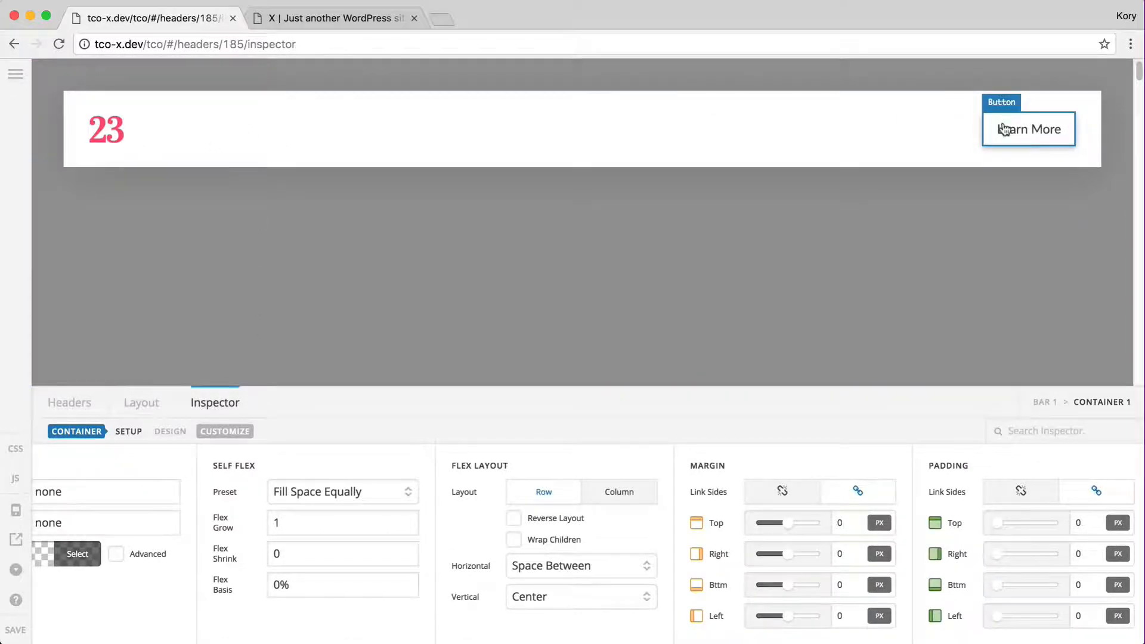
{"action": "left_click", "coordinate": [633, 492]}
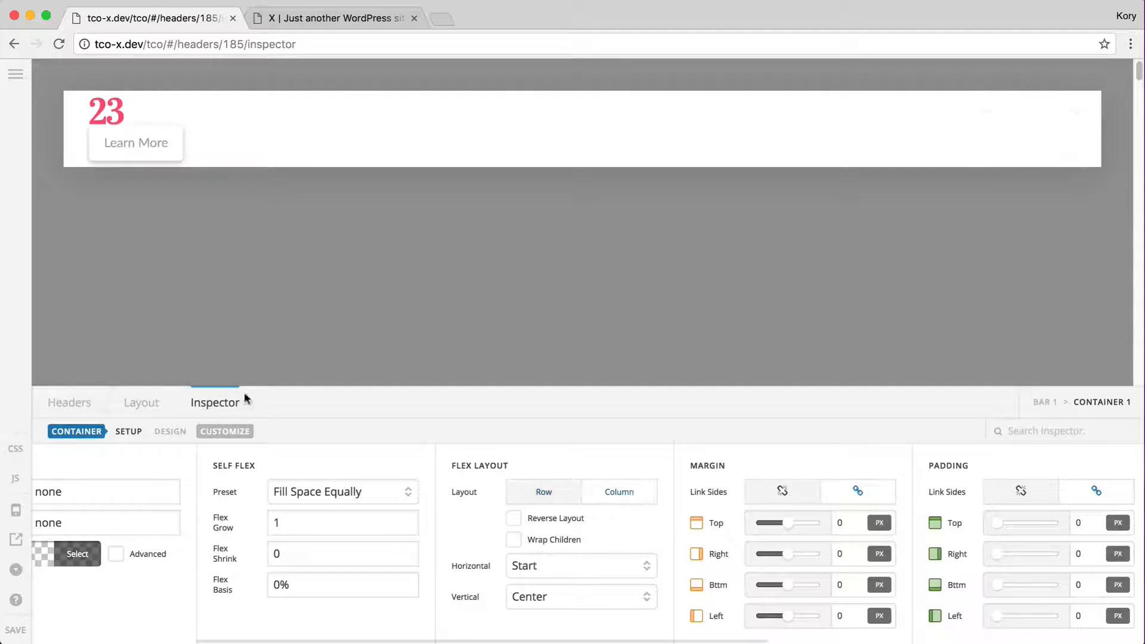
{"action": "left_click", "coordinate": [541, 490]}
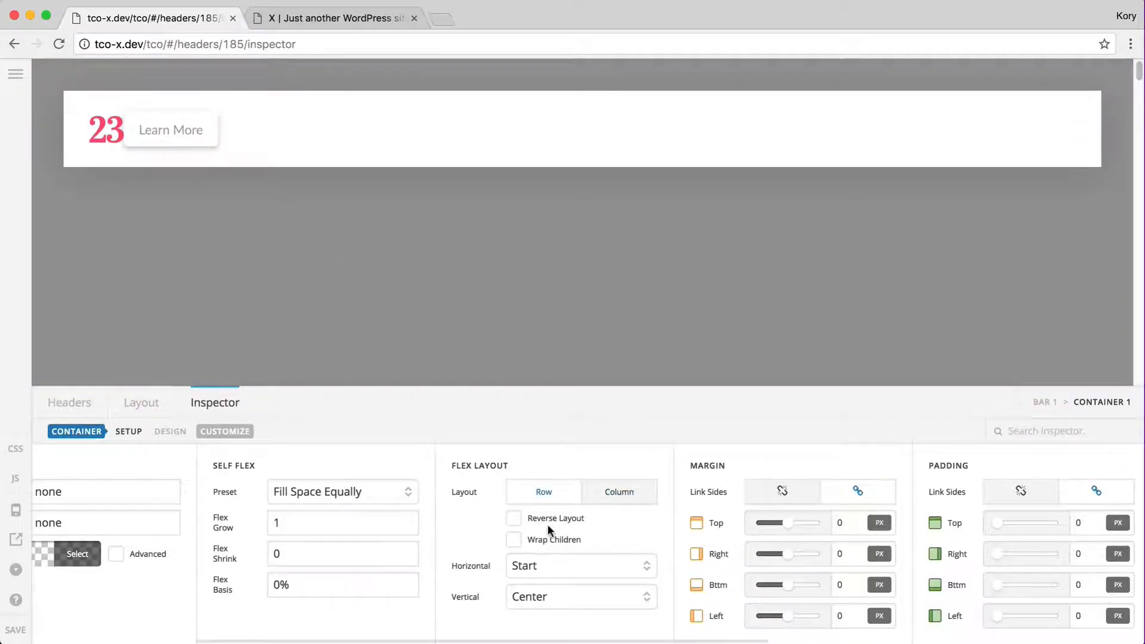
{"action": "left_click", "coordinate": [541, 568]}
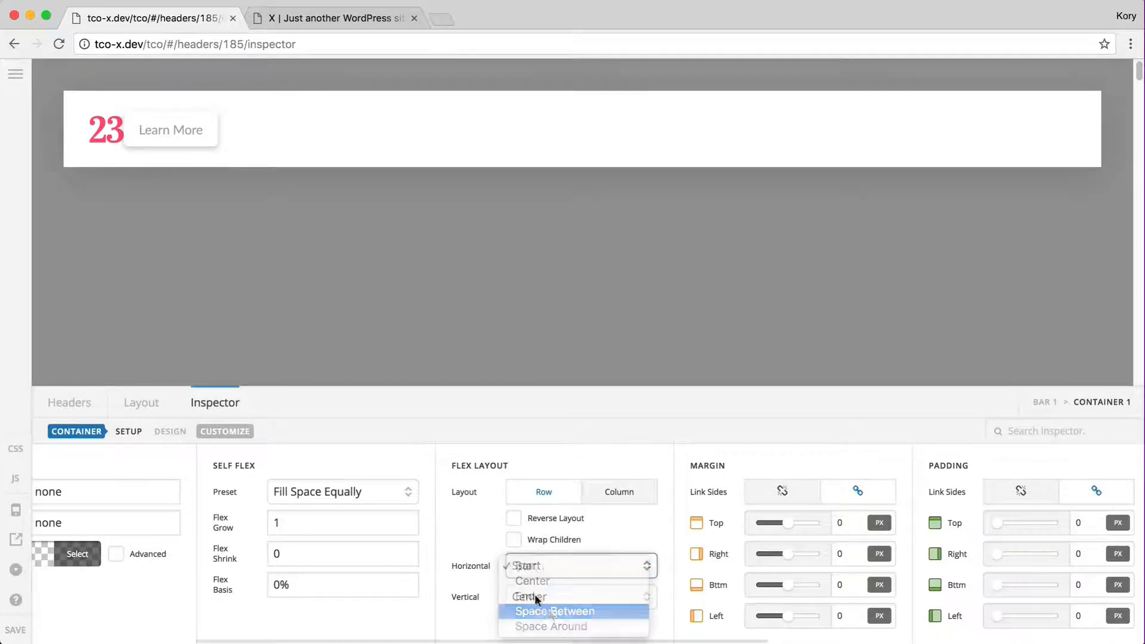
{"action": "left_click", "coordinate": [552, 611]}
{"action": "left_click", "coordinate": [513, 518]}
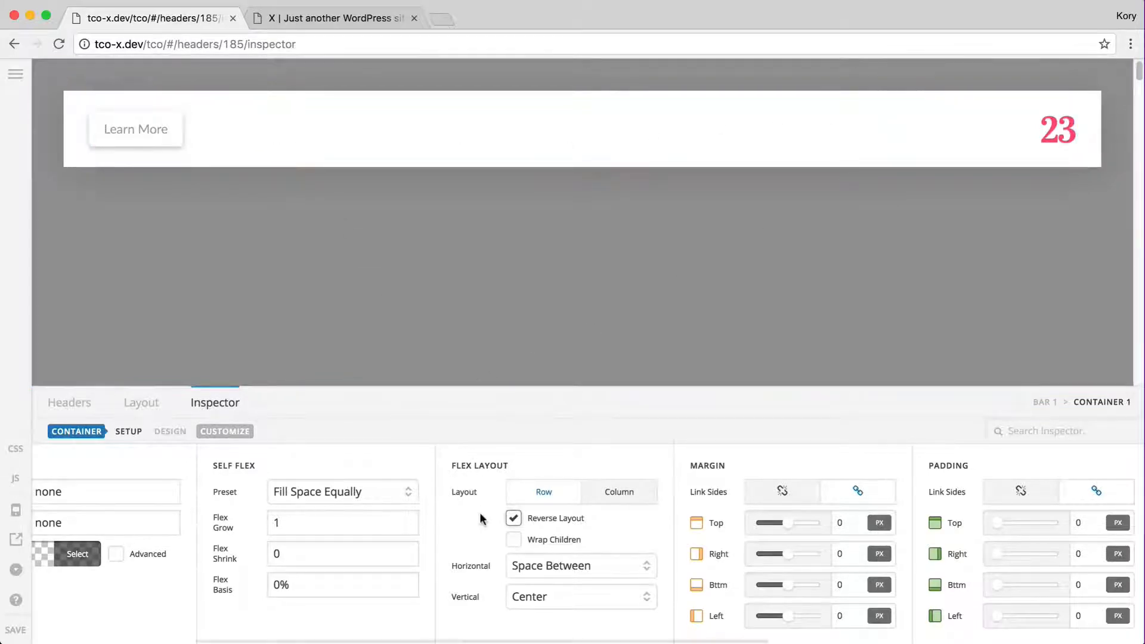
{"action": "left_click", "coordinate": [512, 520]}
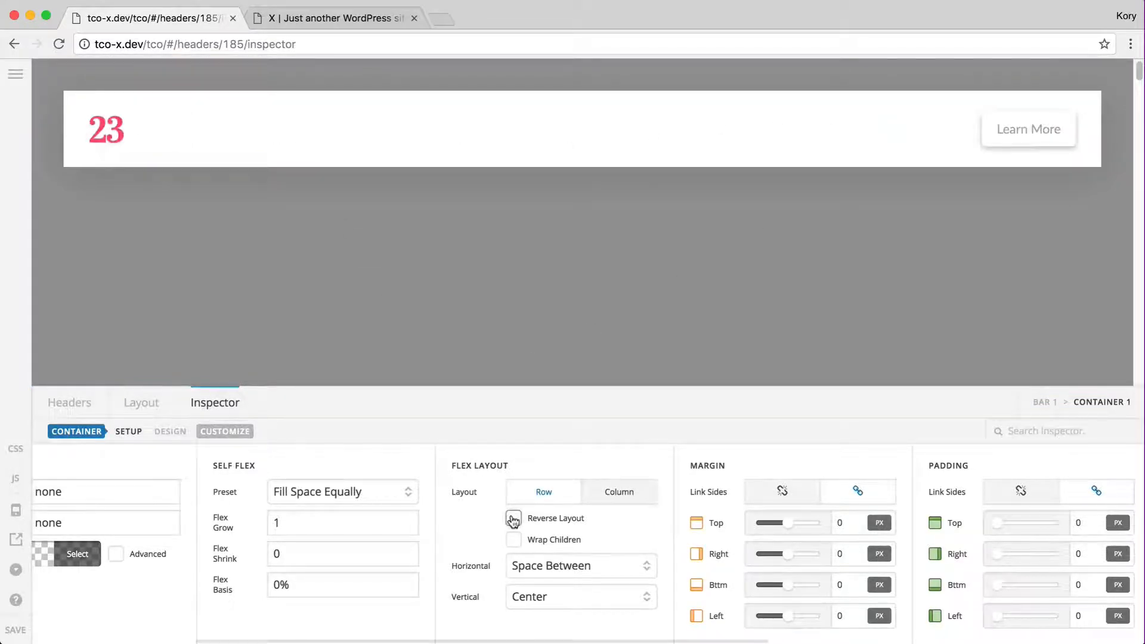
Try right-end horizontal alignment for Container 1, then return to Space Between
{"action": "left_click", "coordinate": [549, 565]}
{"action": "left_click", "coordinate": [556, 550]}
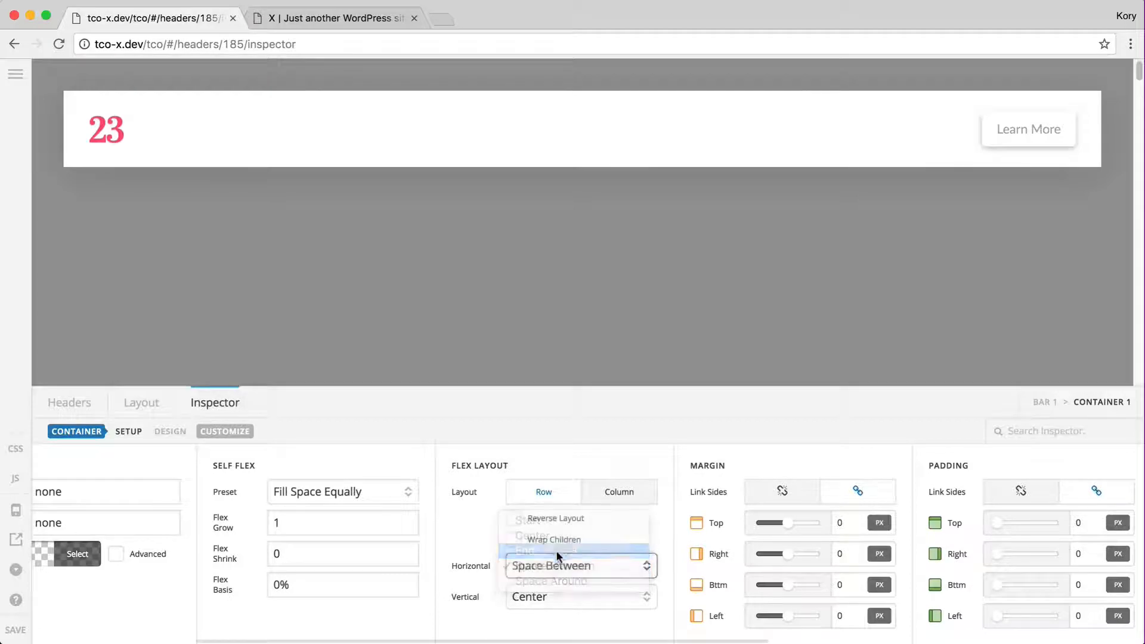
{"action": "left_click", "coordinate": [538, 567]}
{"action": "left_click", "coordinate": [553, 568]}
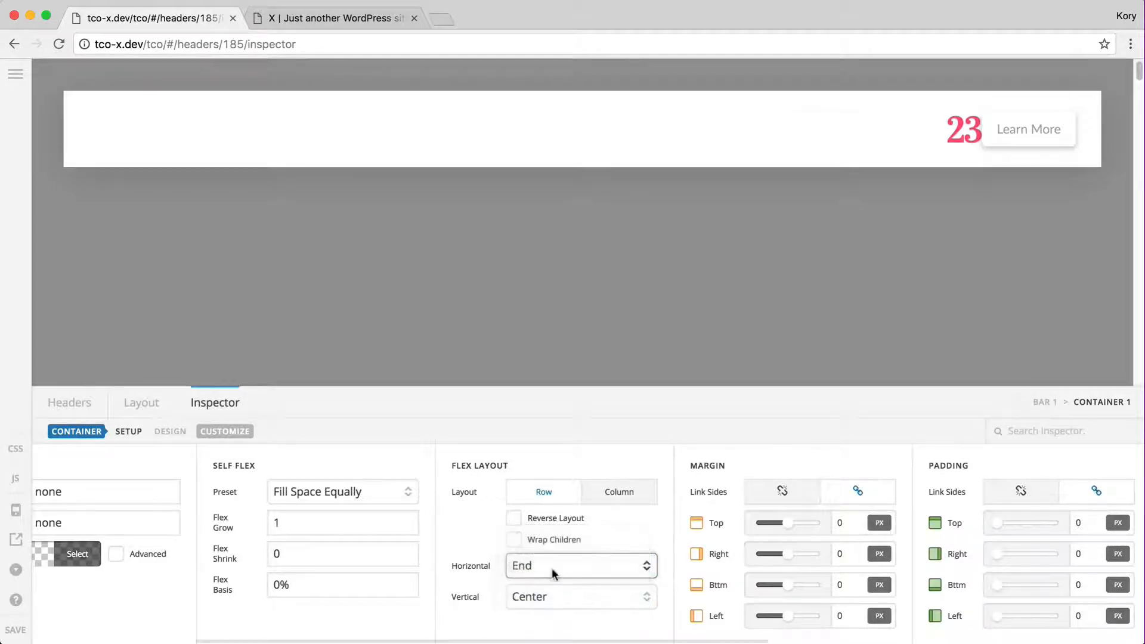
{"action": "left_click", "coordinate": [553, 568]}
{"action": "left_click", "coordinate": [543, 546]}
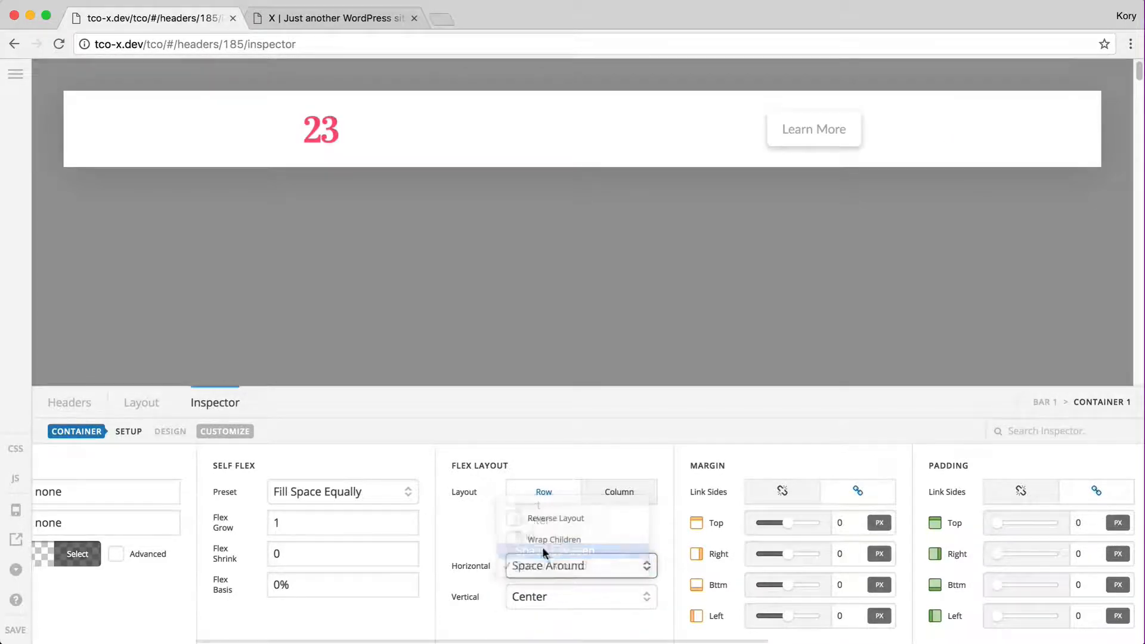
Try bottom and top vertical alignment for Container 1's items, then keep them centred
{"action": "left_click", "coordinate": [549, 602]}
{"action": "left_click", "coordinate": [561, 611]}
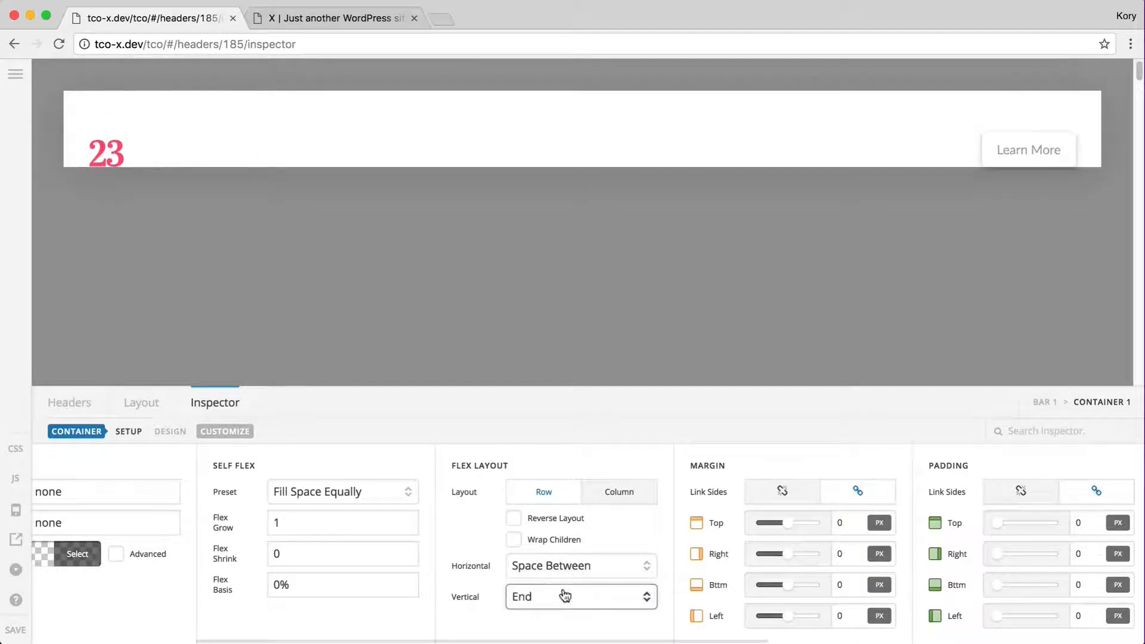
{"action": "left_click", "coordinate": [565, 596]}
{"action": "left_click", "coordinate": [564, 563]}
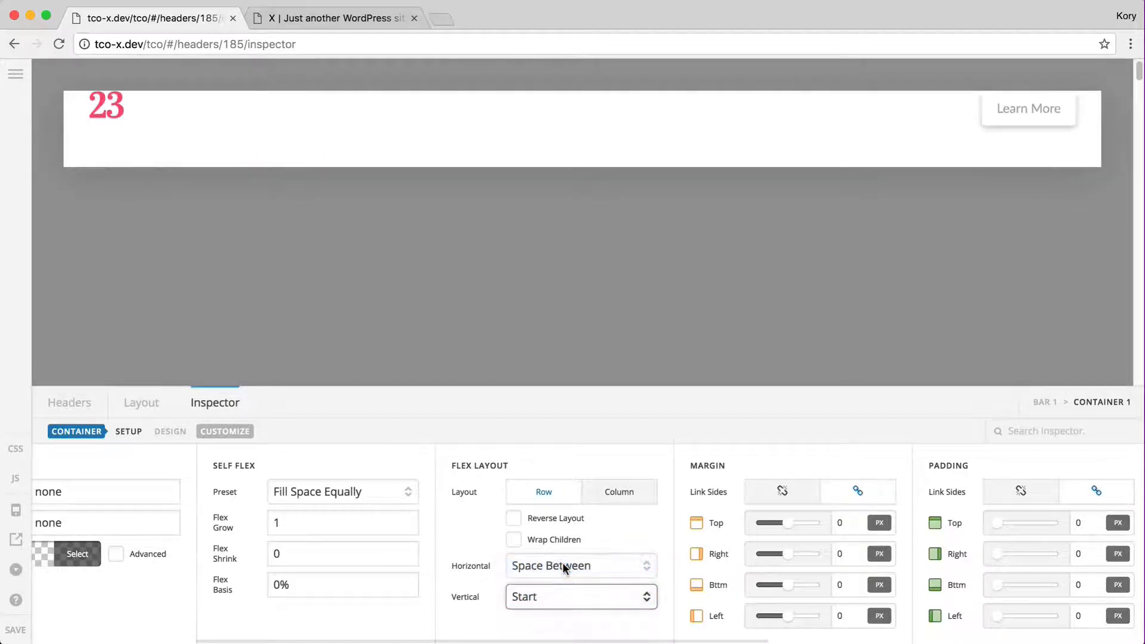
{"action": "left_click", "coordinate": [601, 595]}
{"action": "left_click", "coordinate": [582, 611]}
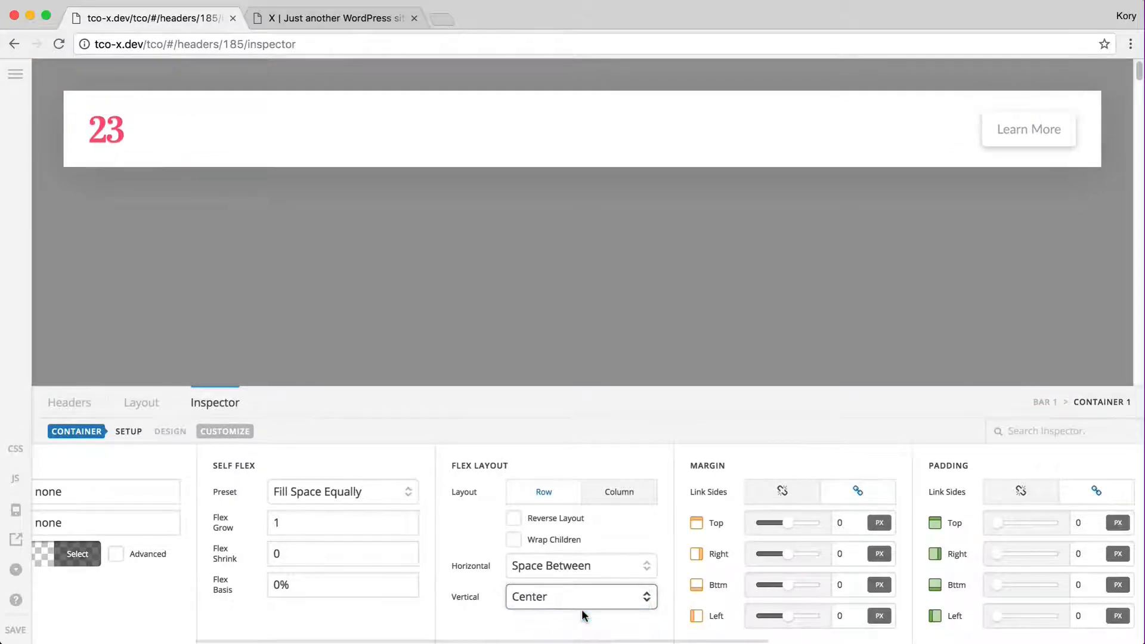
{"action": "left_click", "coordinate": [549, 597]}
{"action": "left_click", "coordinate": [471, 610]}
{"action": "scroll", "coordinate": [471, 609], "scroll_direction": "right", "scroll_amount": 10}
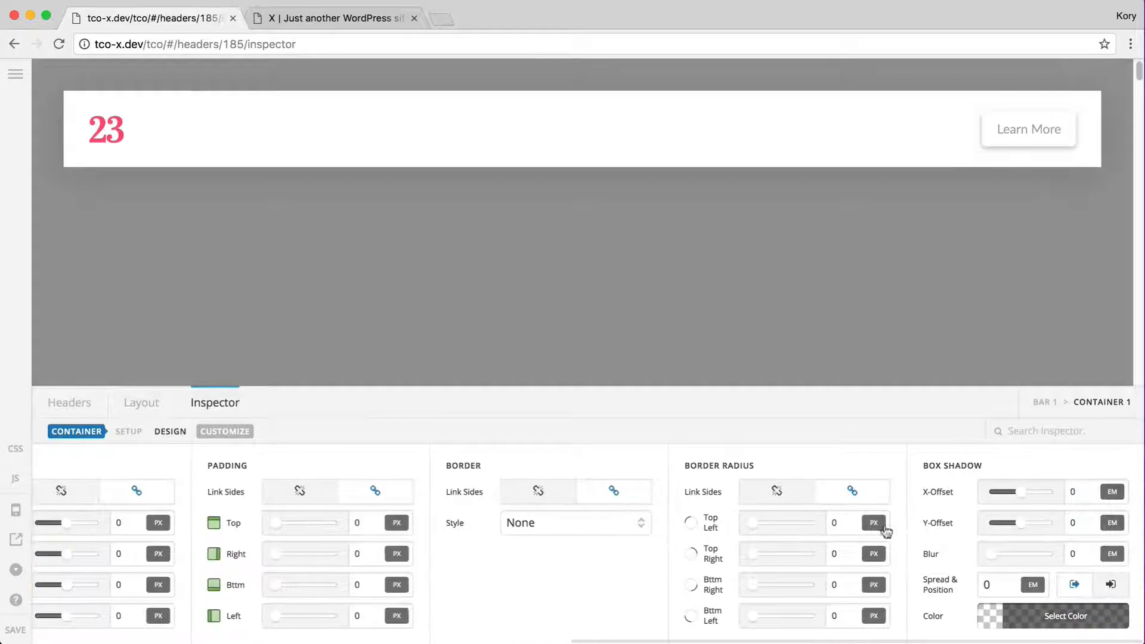
{"action": "scroll", "coordinate": [687, 564], "scroll_direction": "left", "scroll_amount": 15}
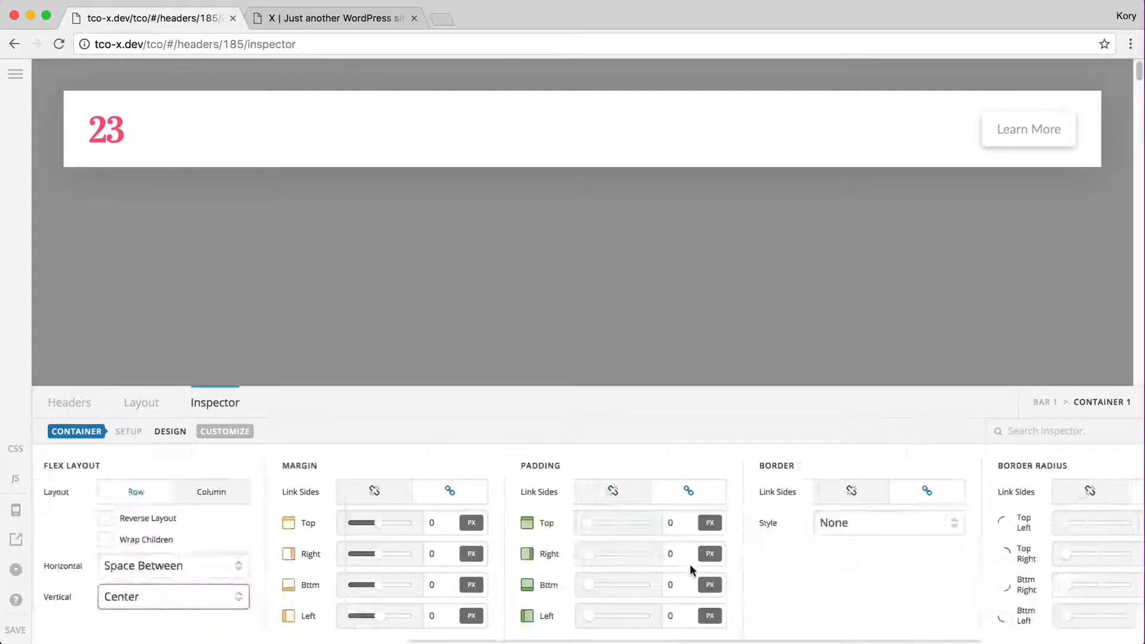
{"action": "left_click", "coordinate": [379, 558]}
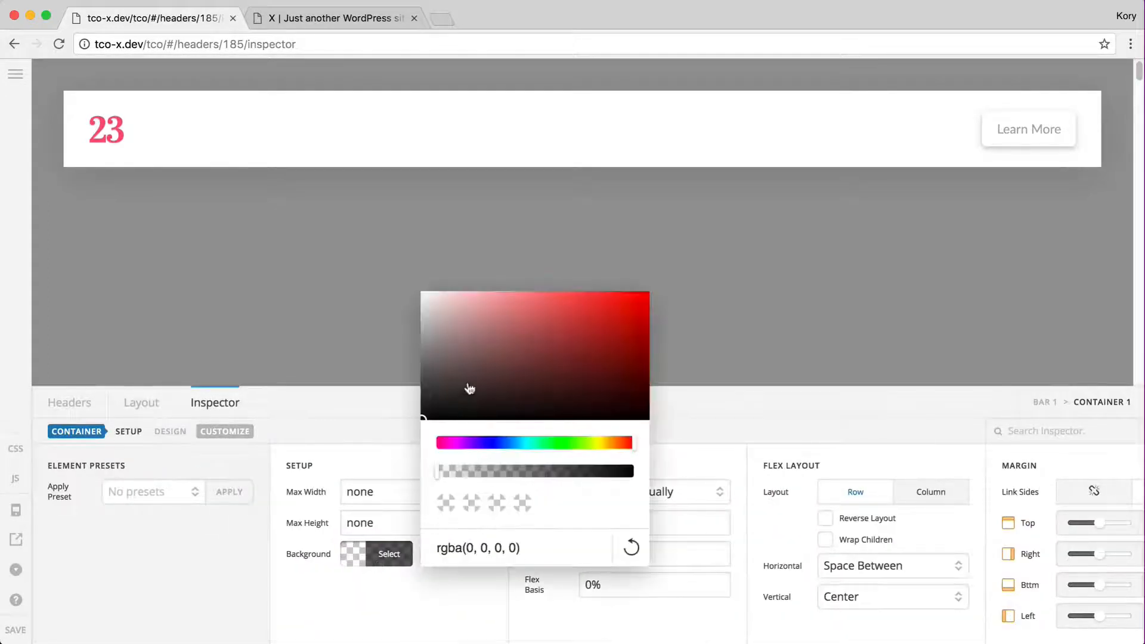
{"action": "left_click", "coordinate": [512, 349]}
{"action": "left_click", "coordinate": [471, 343]}
{"action": "left_click_drag", "start_coordinate": [468, 345], "coordinate": [426, 301]}
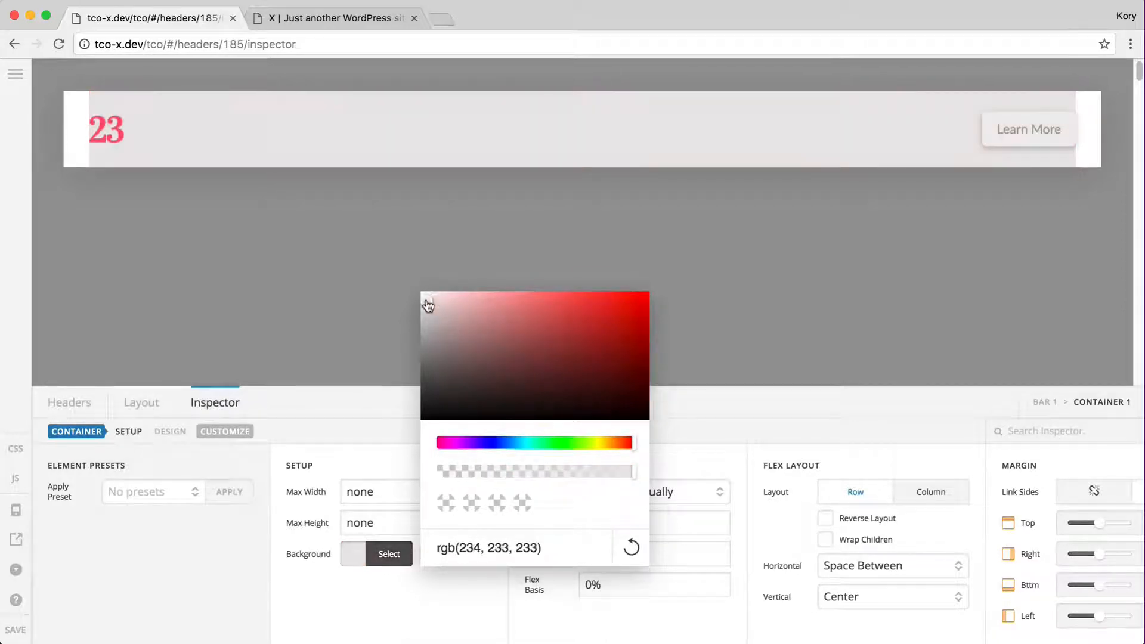
{"action": "left_click", "coordinate": [384, 560]}
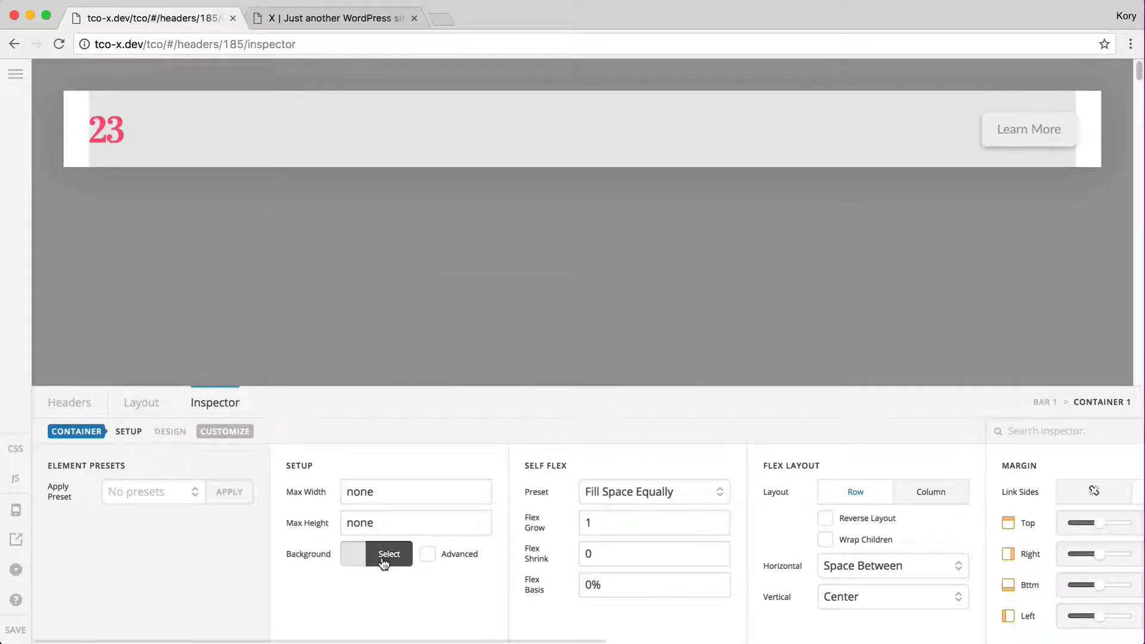
{"action": "left_click", "coordinate": [384, 560]}
{"action": "triple_click", "coordinate": [450, 549]}
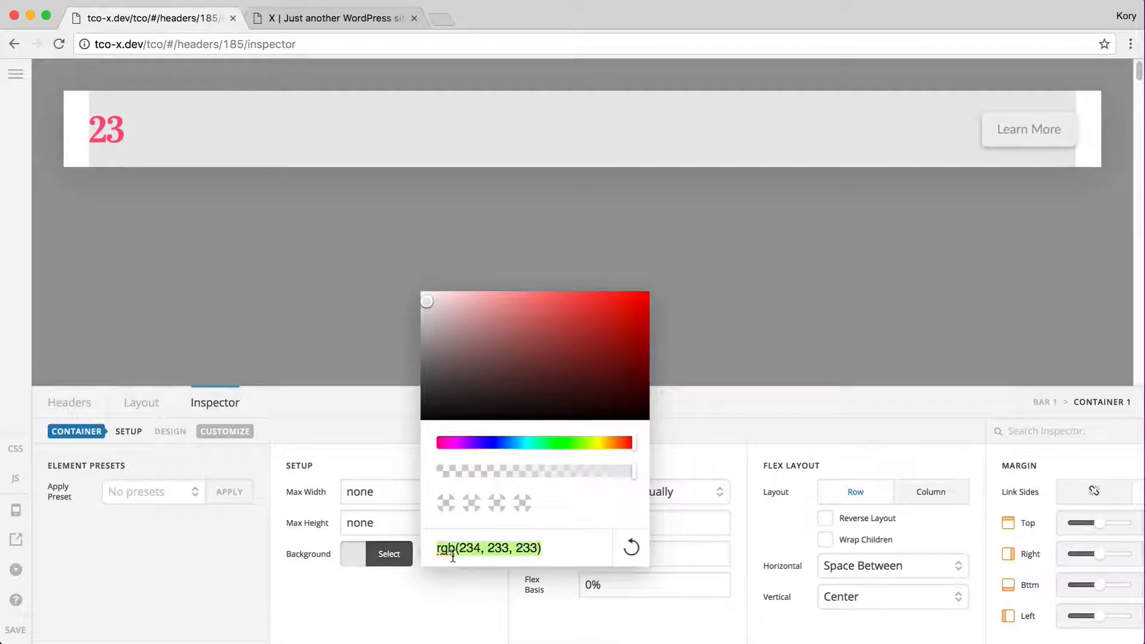
{"action": "type", "text": "transparent"}
{"action": "left_click", "coordinate": [366, 591]}
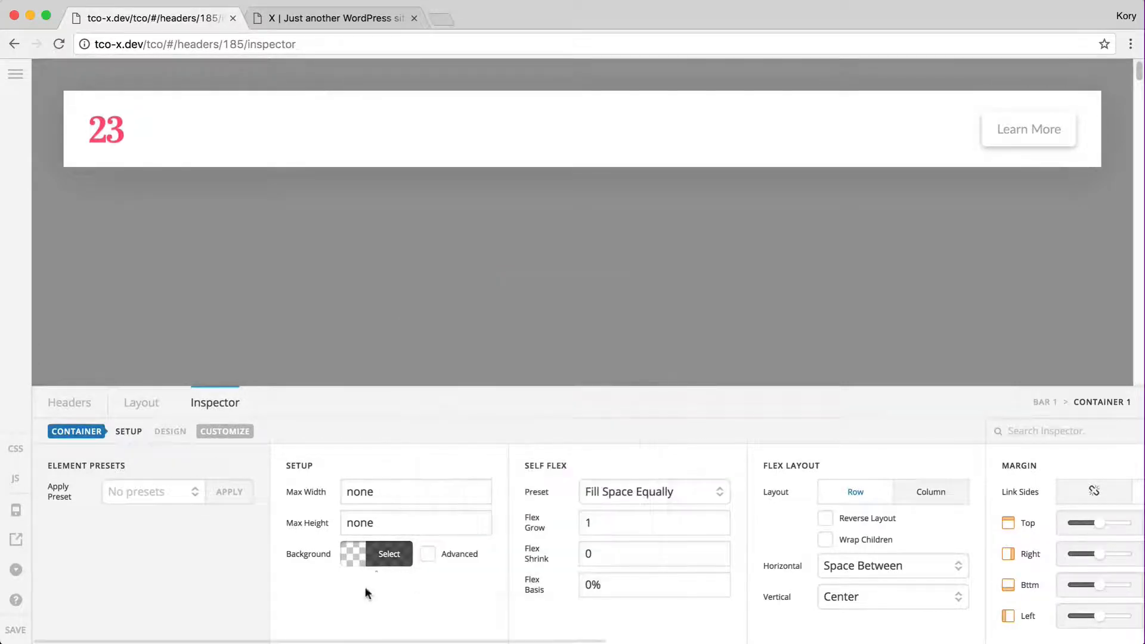
Delete the 23 logo Image and Learn More Button from Container 1, then bring up the add-module list
{"action": "left_click", "coordinate": [216, 435]}
{"action": "left_click", "coordinate": [152, 409]}
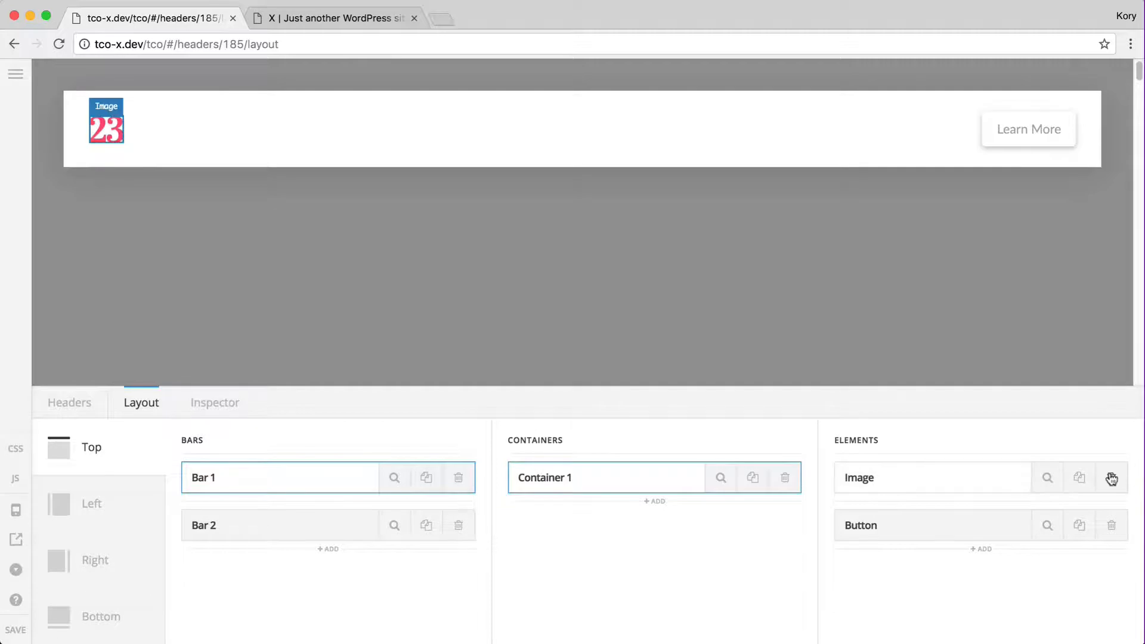
{"action": "left_click", "coordinate": [1111, 477]}
{"action": "left_click", "coordinate": [501, 400]}
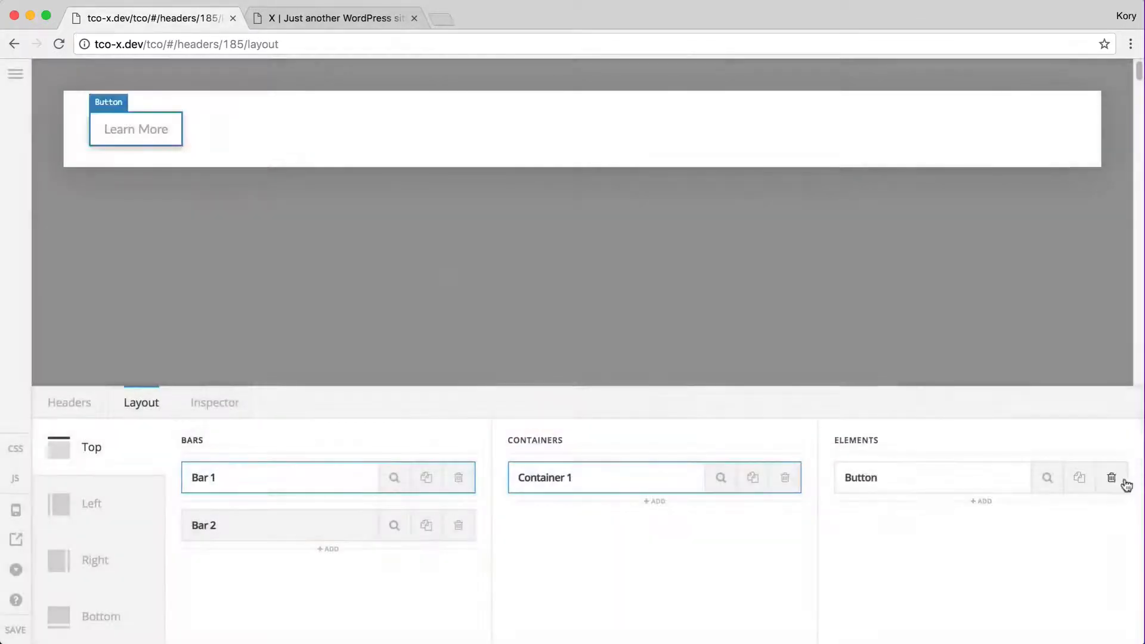
{"action": "left_click", "coordinate": [1117, 478]}
{"action": "left_click", "coordinate": [519, 395]}
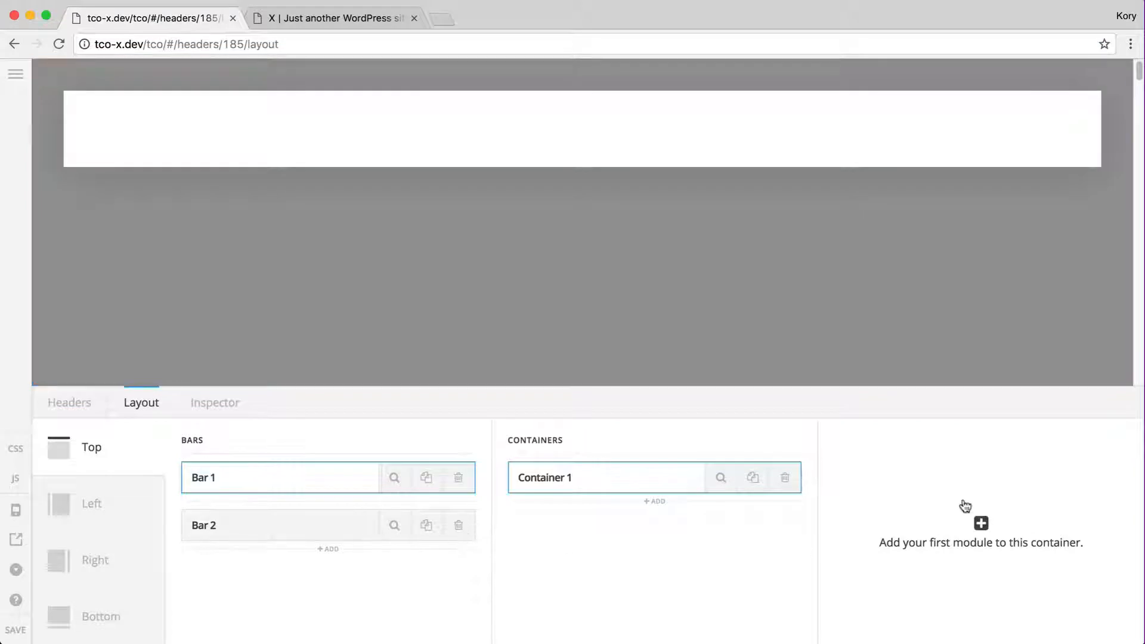
{"action": "left_click", "coordinate": [963, 505]}
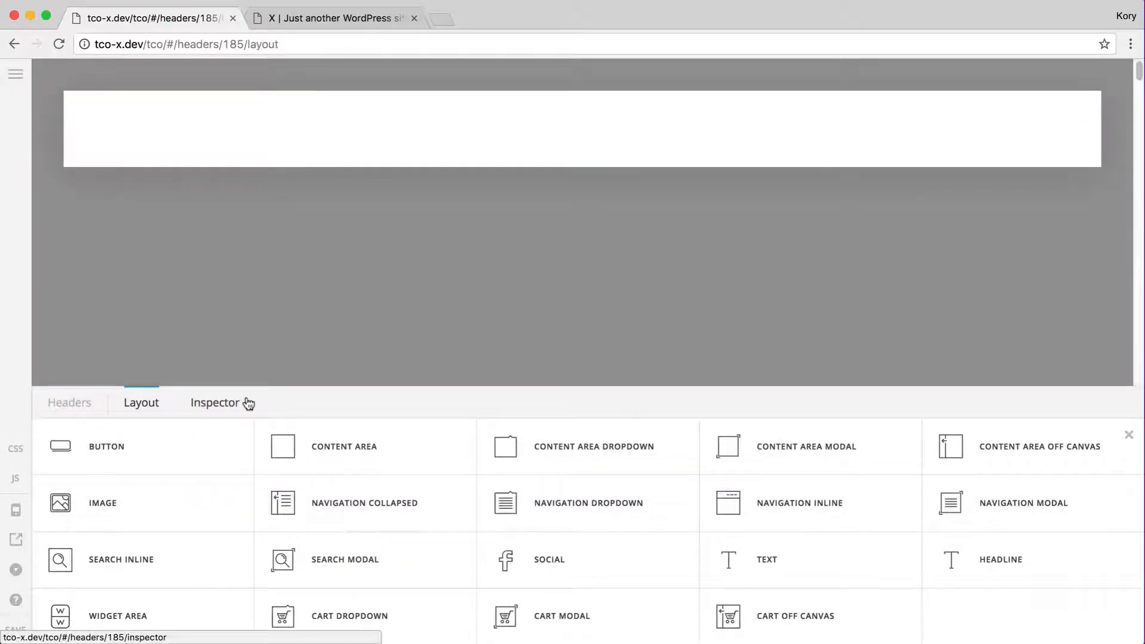
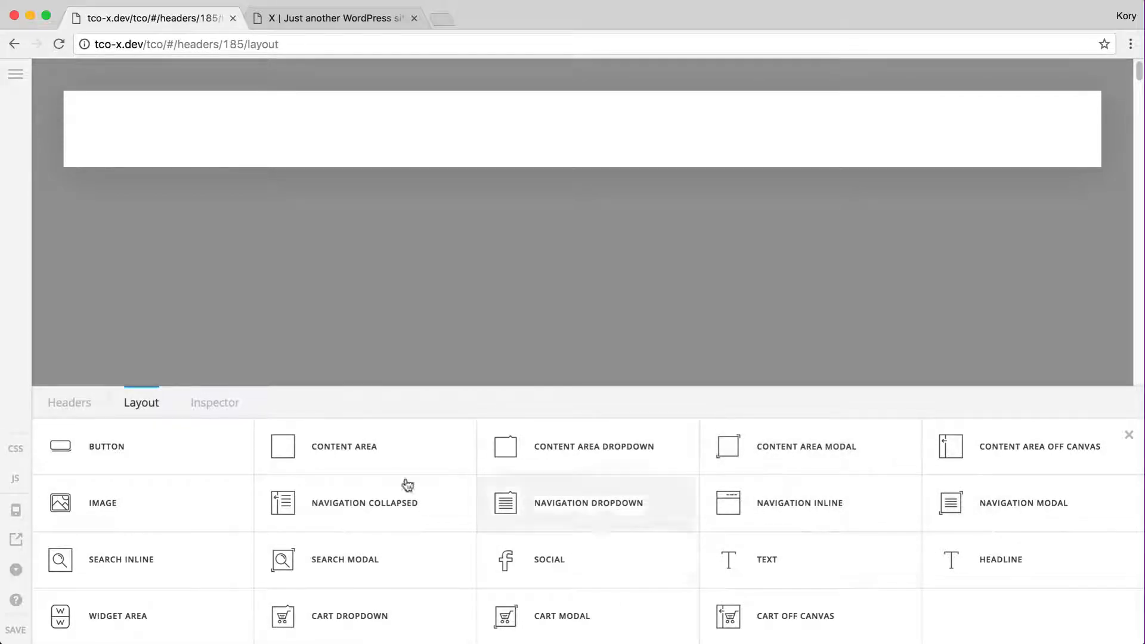
Add a Learn More Button to Container 1 of Bar 1 and inspect its settings
{"action": "left_click", "coordinate": [205, 460]}
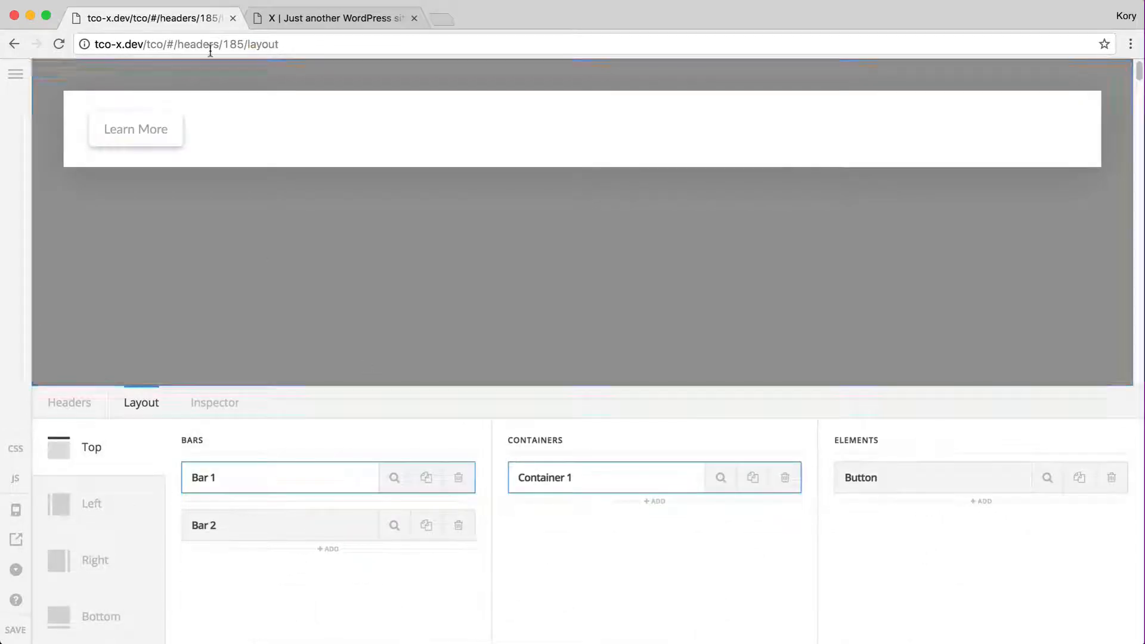
{"action": "left_click", "coordinate": [1046, 480]}
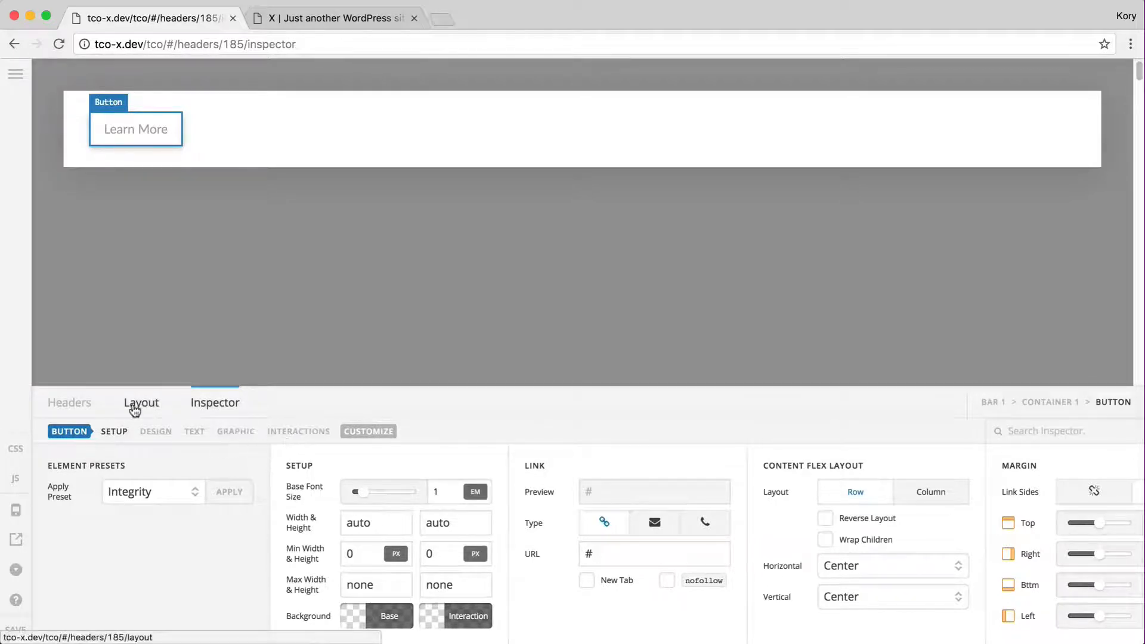
{"action": "left_click", "coordinate": [138, 403]}
{"action": "left_click", "coordinate": [1002, 507]}
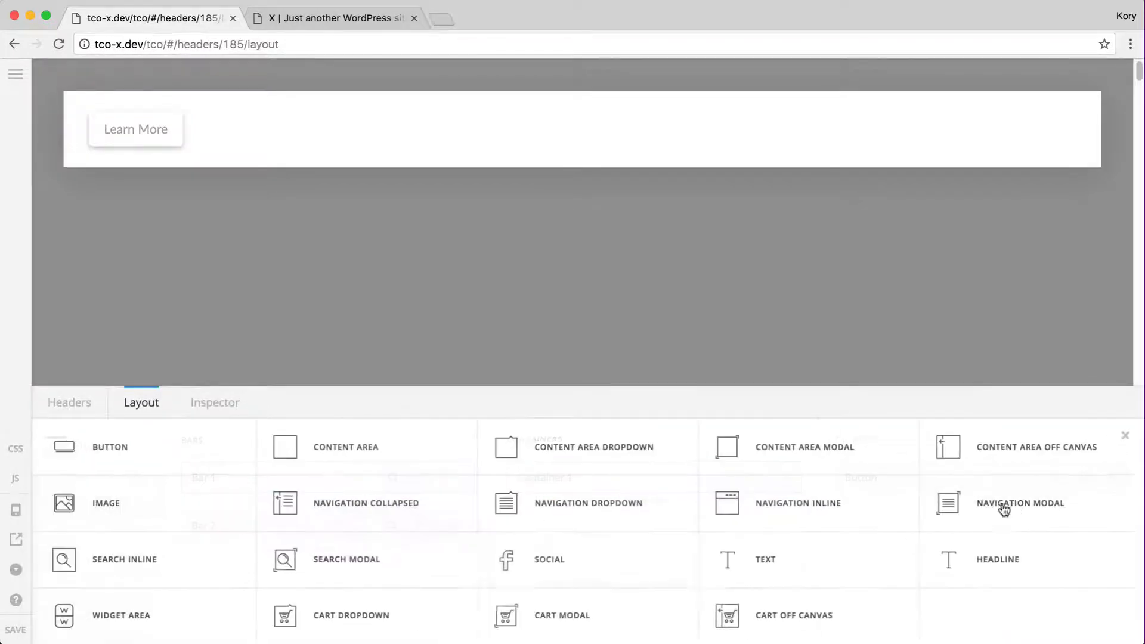
Add a Content Area Dropdown beside the Learn More button and inspect its toggle settings
{"action": "left_click", "coordinate": [579, 455]}
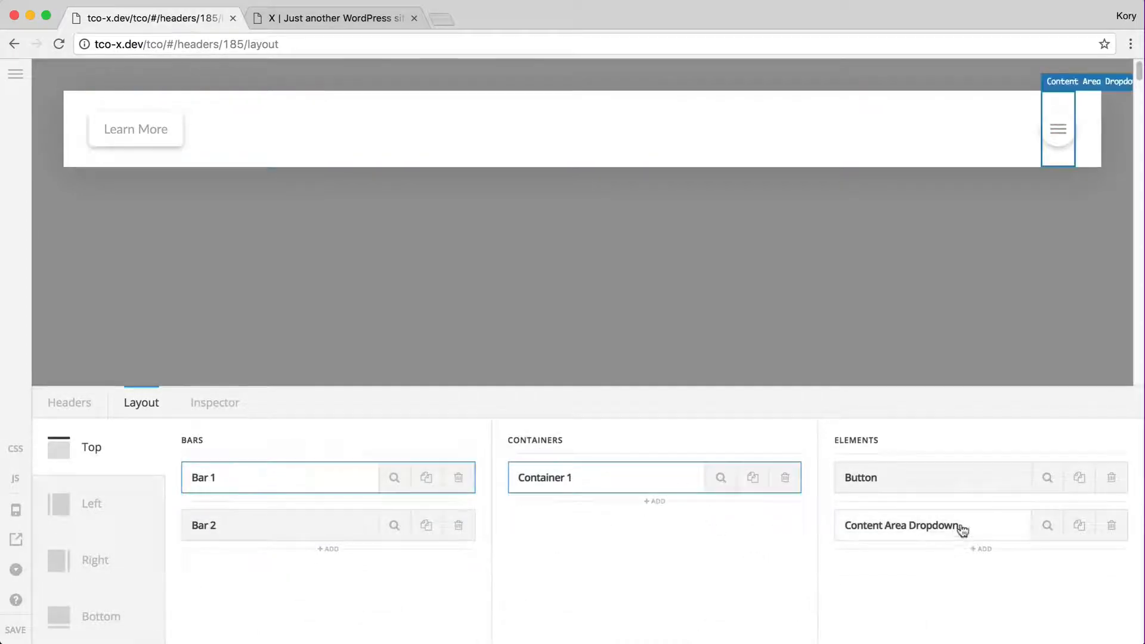
{"action": "left_click", "coordinate": [1048, 530]}
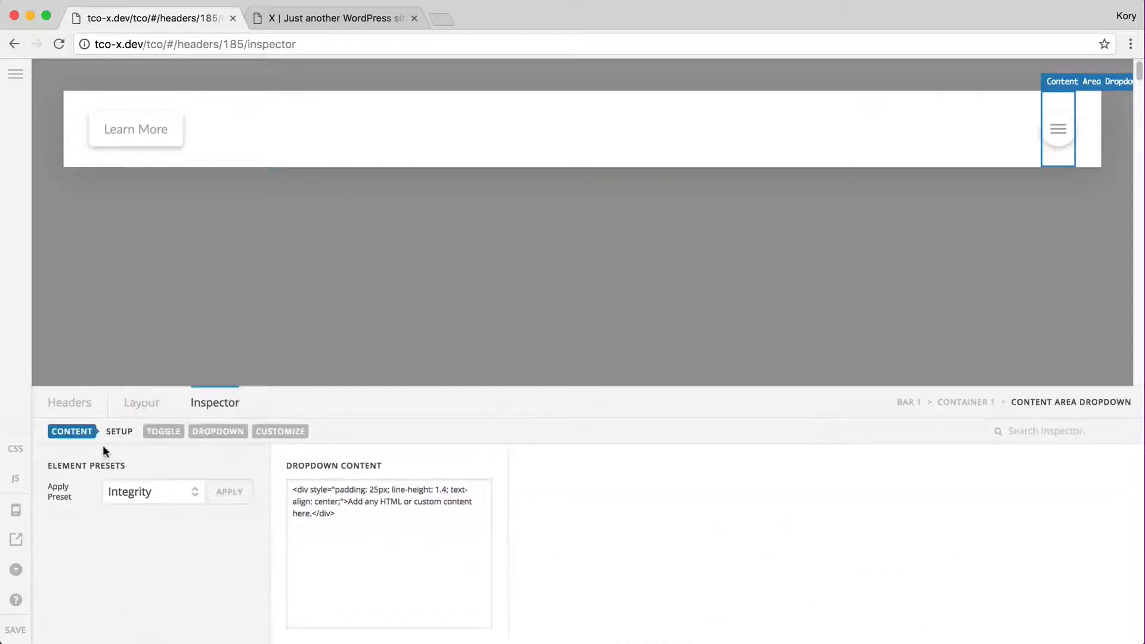
{"action": "left_click", "coordinate": [172, 433]}
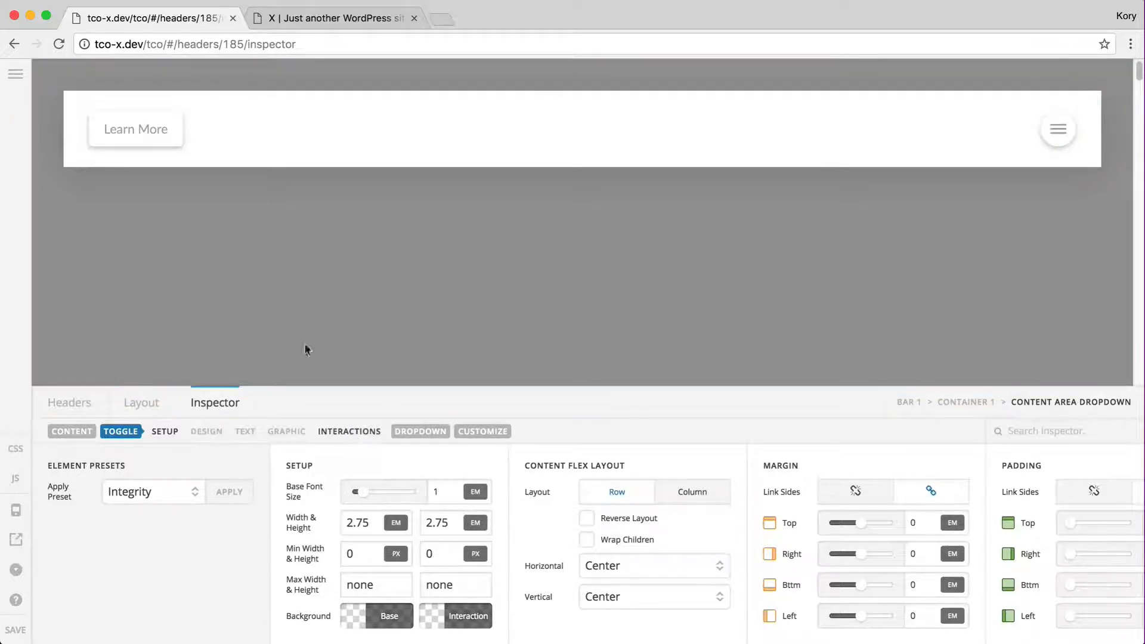
{"action": "left_click", "coordinate": [136, 145]}
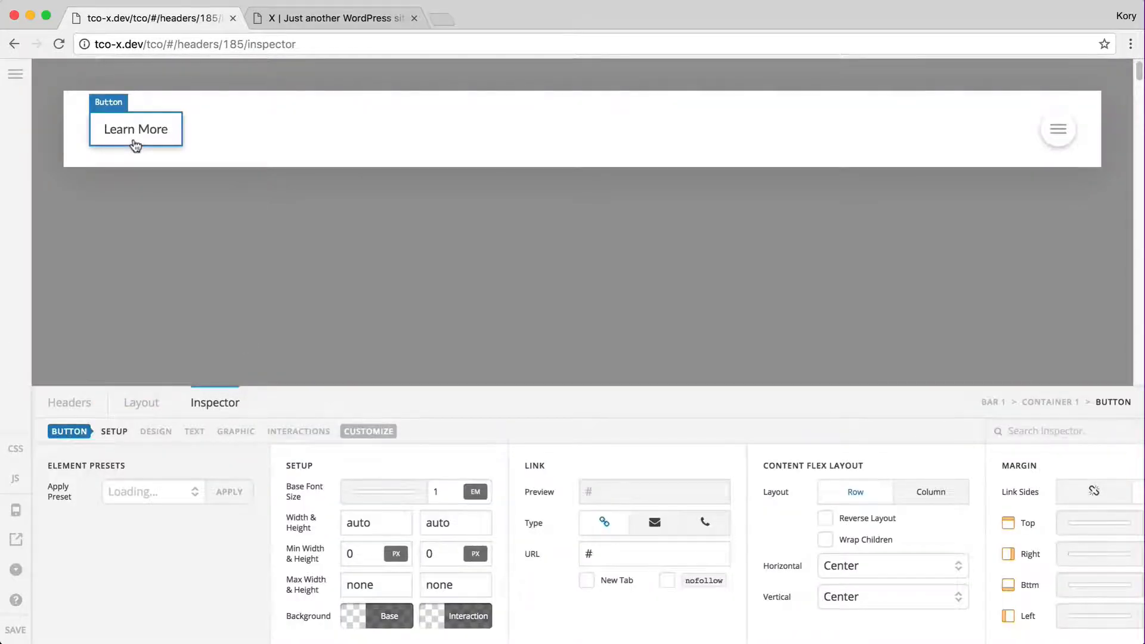
Preview the toggle's dropdown open, close it, and reselect the Learn More button
{"action": "left_click", "coordinate": [1050, 143]}
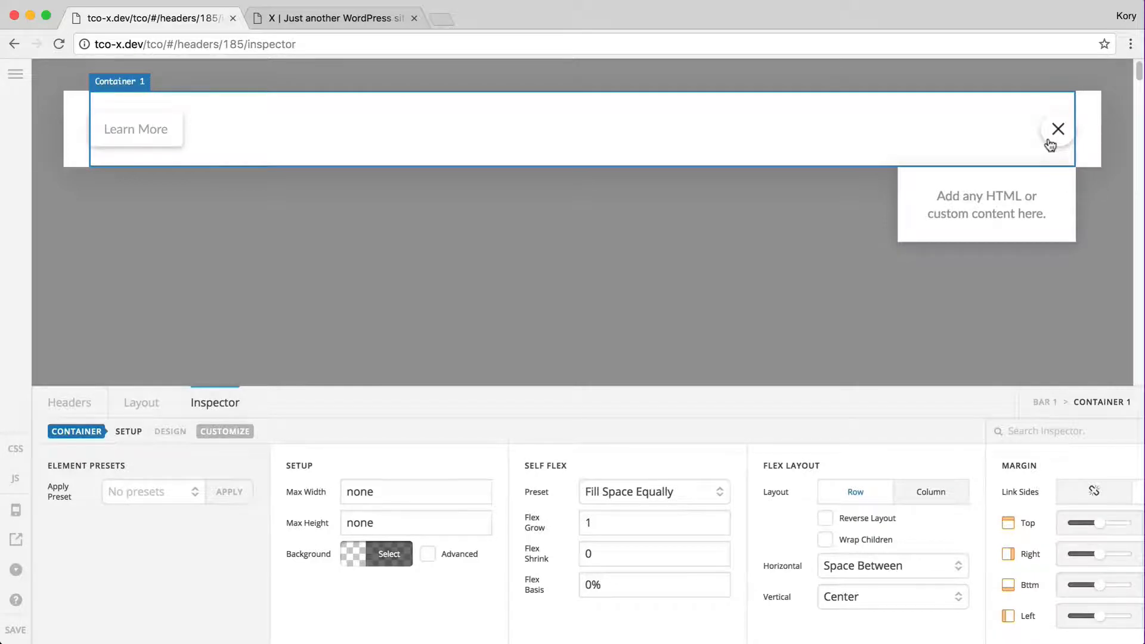
{"action": "left_click", "coordinate": [1050, 146]}
{"action": "left_click", "coordinate": [136, 124]}
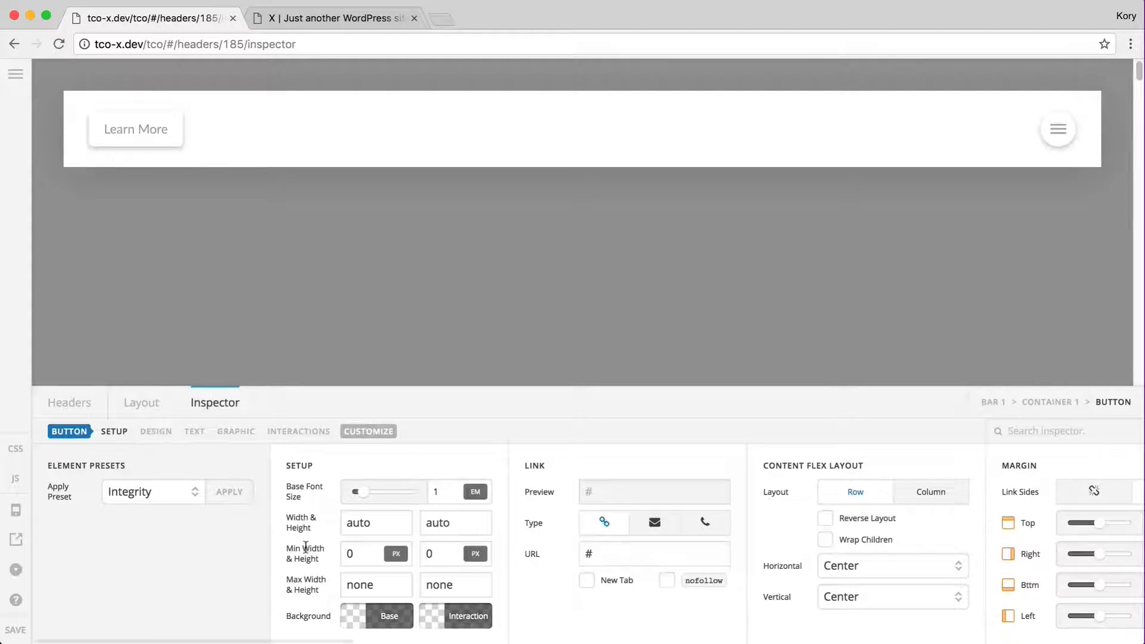
{"action": "scroll", "coordinate": [306, 547], "scroll_direction": "right", "scroll_amount": 3}
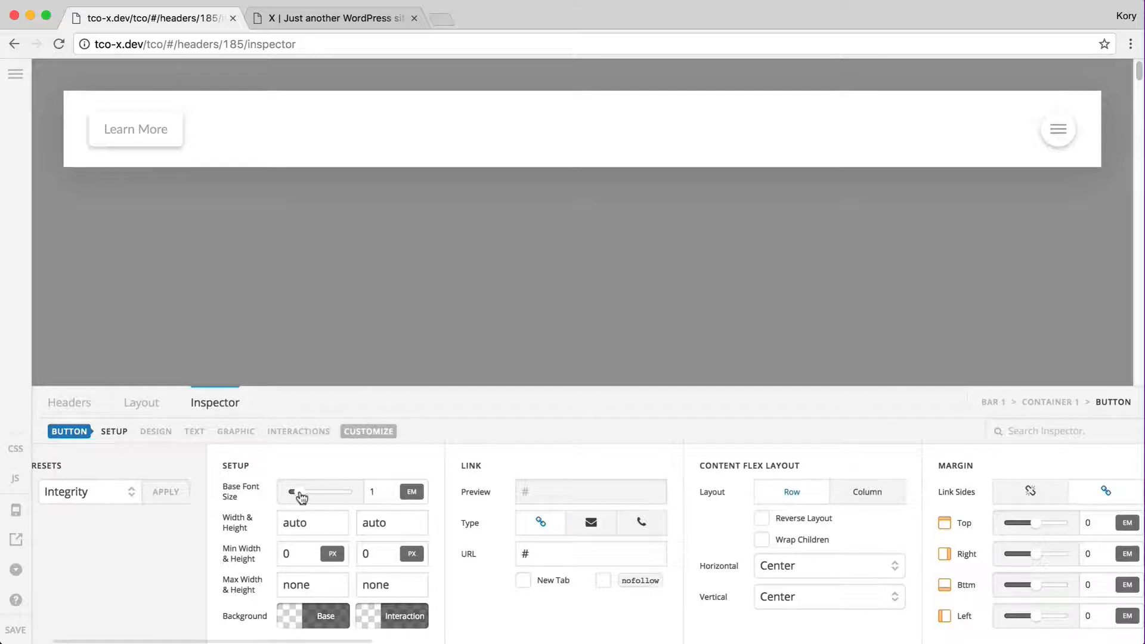
Try base font size 1.5 on the button, revert to 1, then open the toggle's dropdown
{"action": "left_click", "coordinate": [385, 494]}
{"action": "type", "text": ".5"}
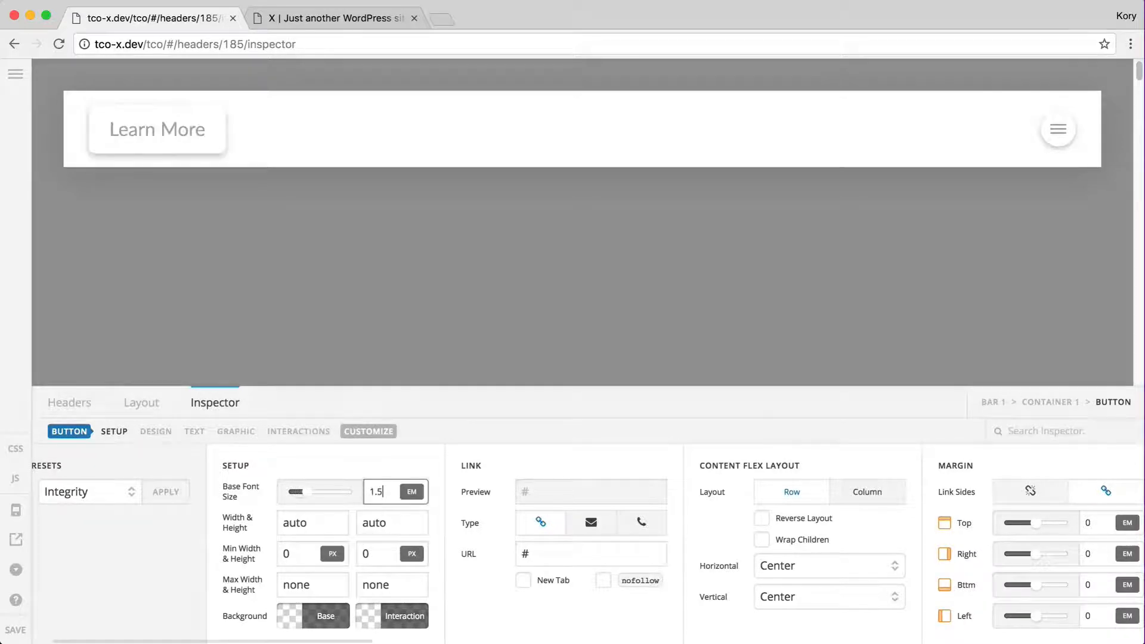
{"action": "key", "text": "BackSpace"}
{"action": "key", "text": "BackSpace"}
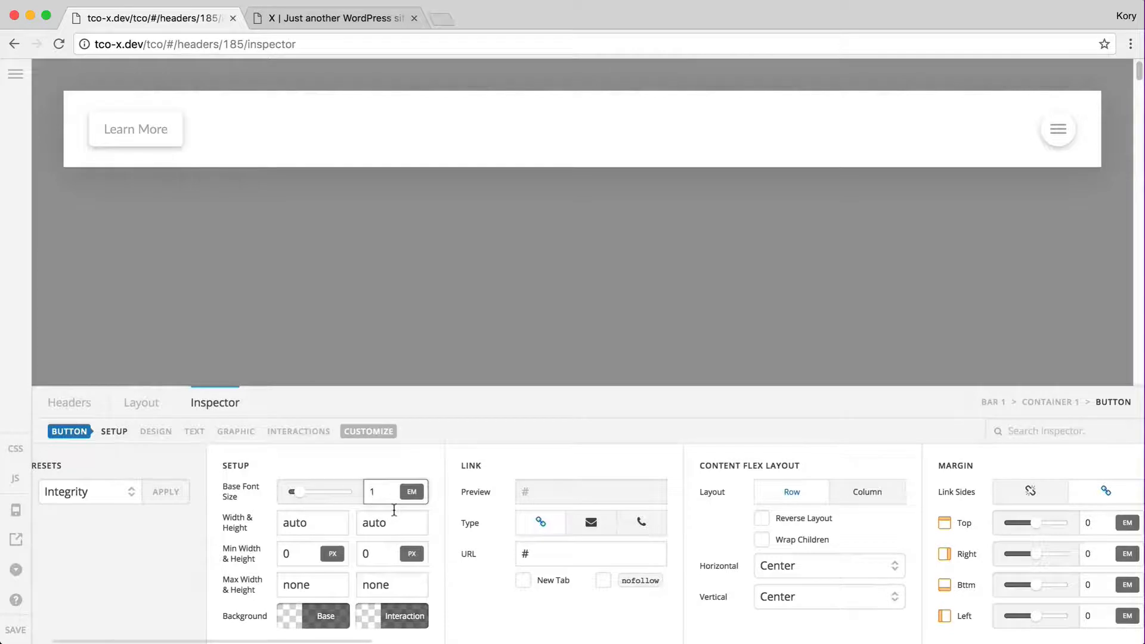
{"action": "left_click", "coordinate": [379, 525]}
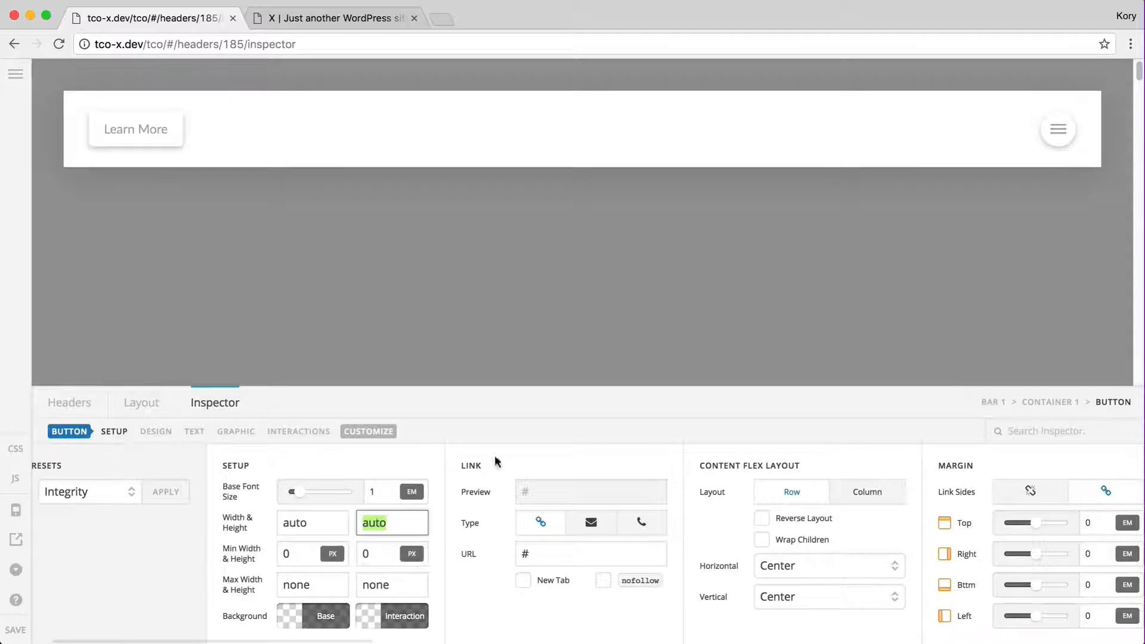
{"action": "left_click", "coordinate": [1059, 135]}
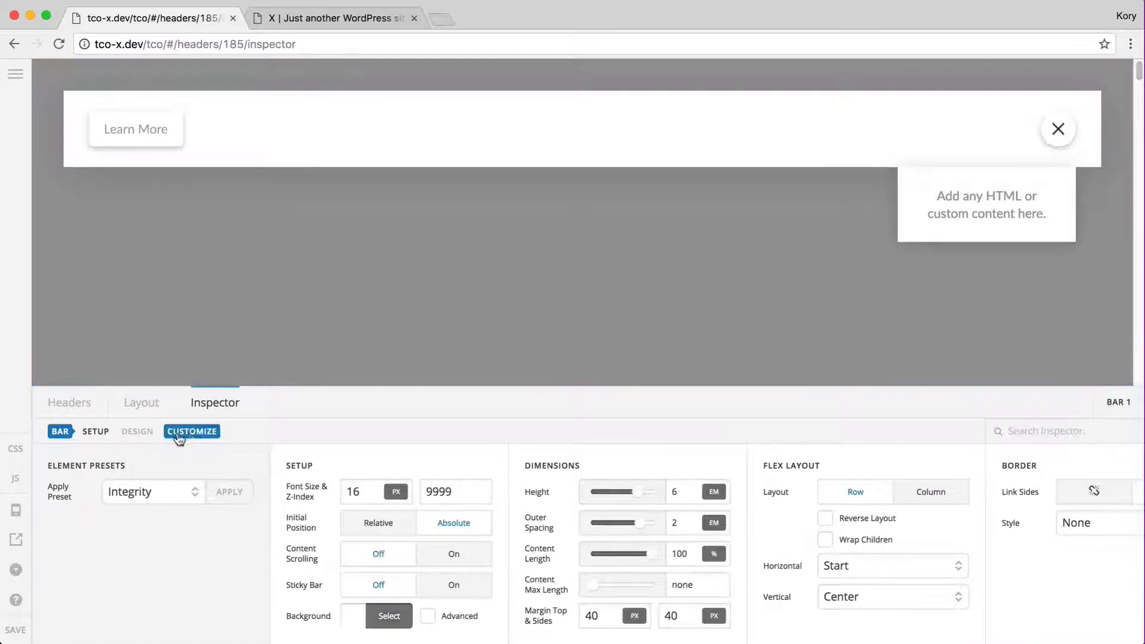
Change the dropdown toggle's height from 2.75 em to 100%
{"action": "left_click", "coordinate": [1068, 131]}
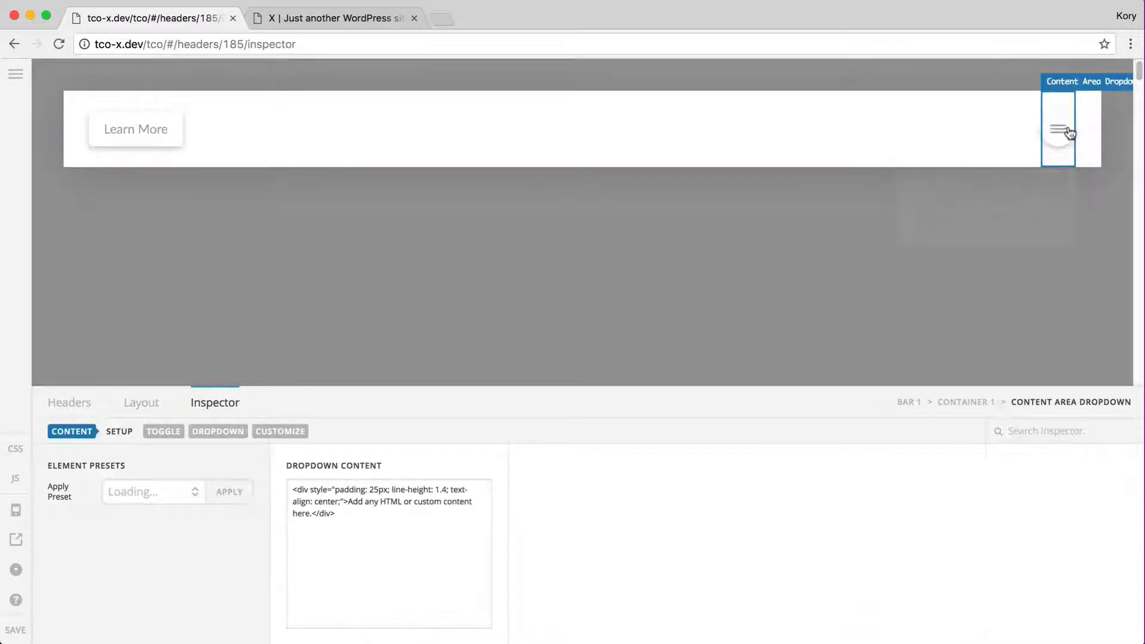
{"action": "left_click", "coordinate": [173, 434]}
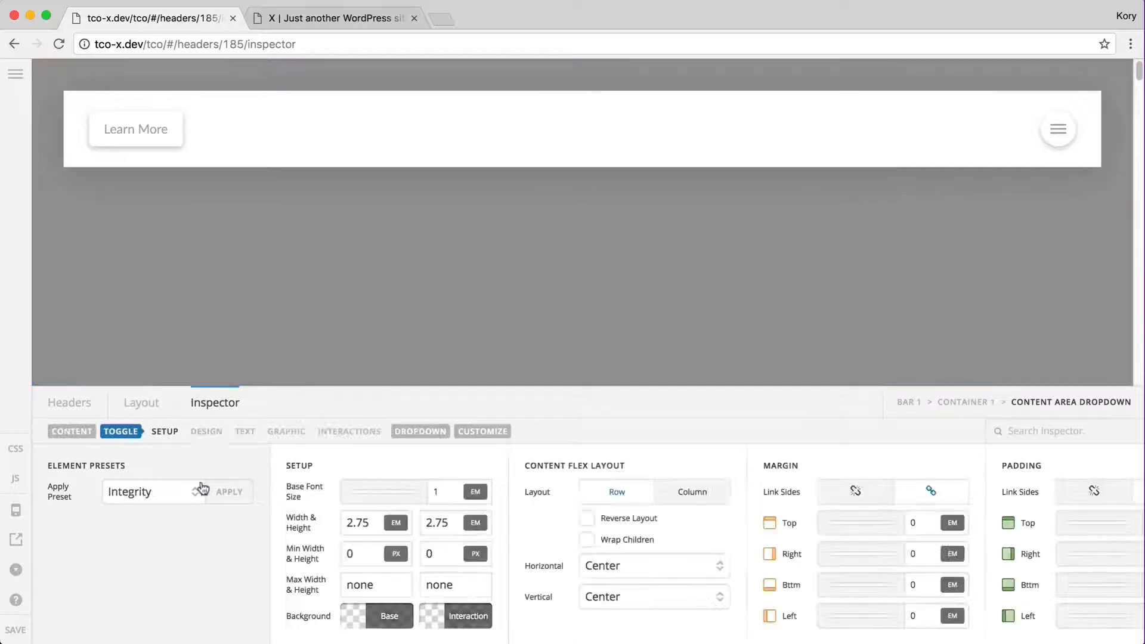
{"action": "left_click", "coordinate": [433, 520]}
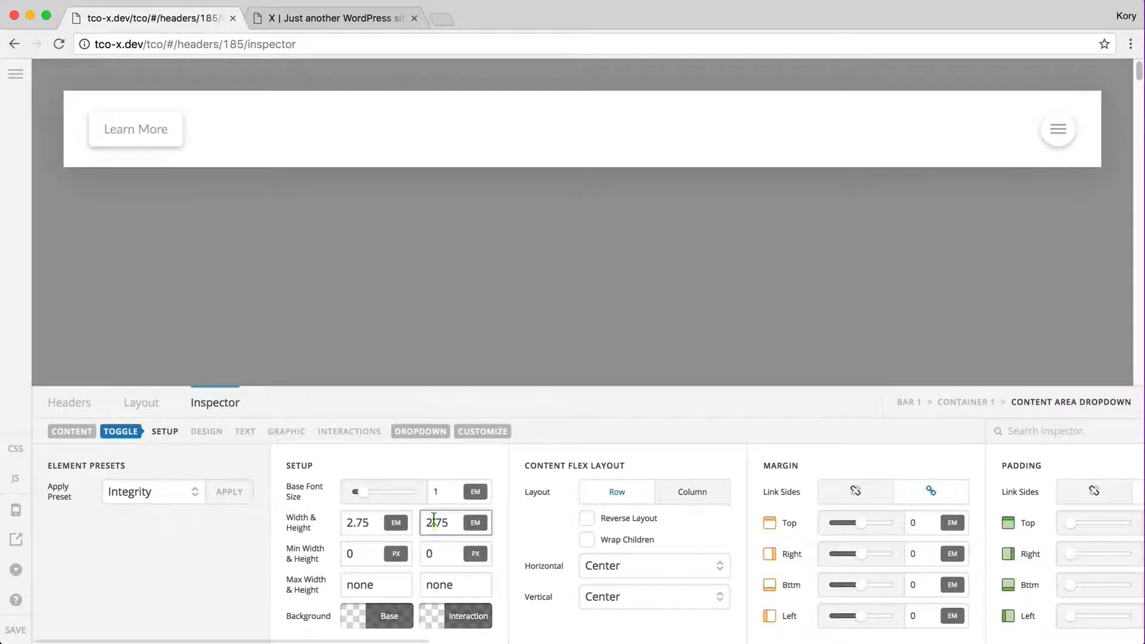
{"action": "double_click", "coordinate": [433, 520]}
{"action": "type", "text": "100%"}
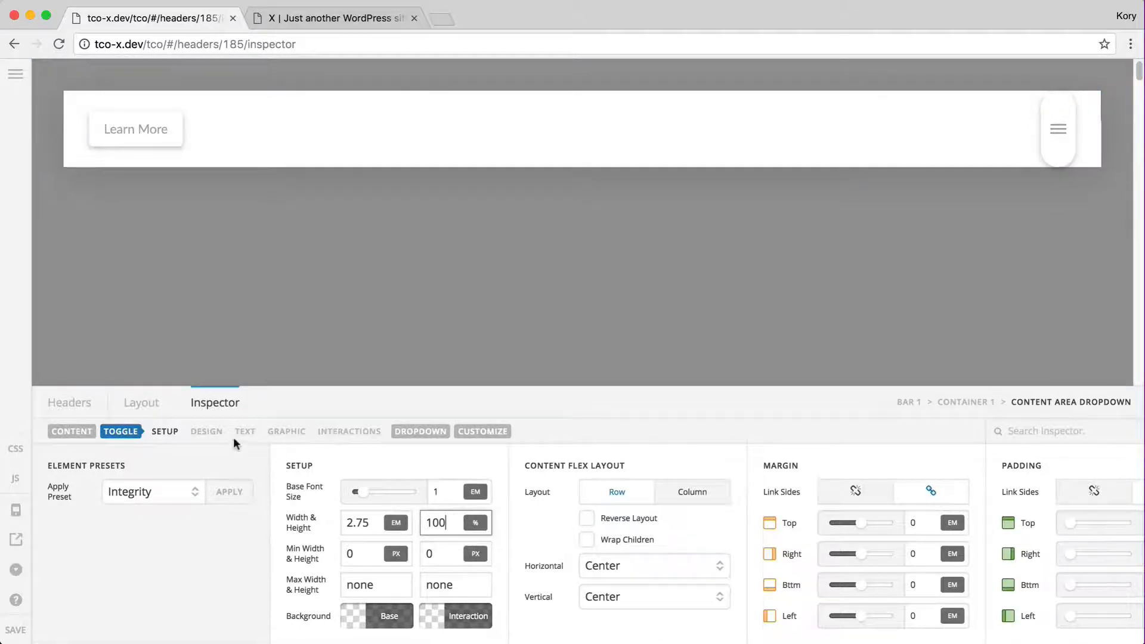
{"action": "left_click", "coordinate": [289, 430]}
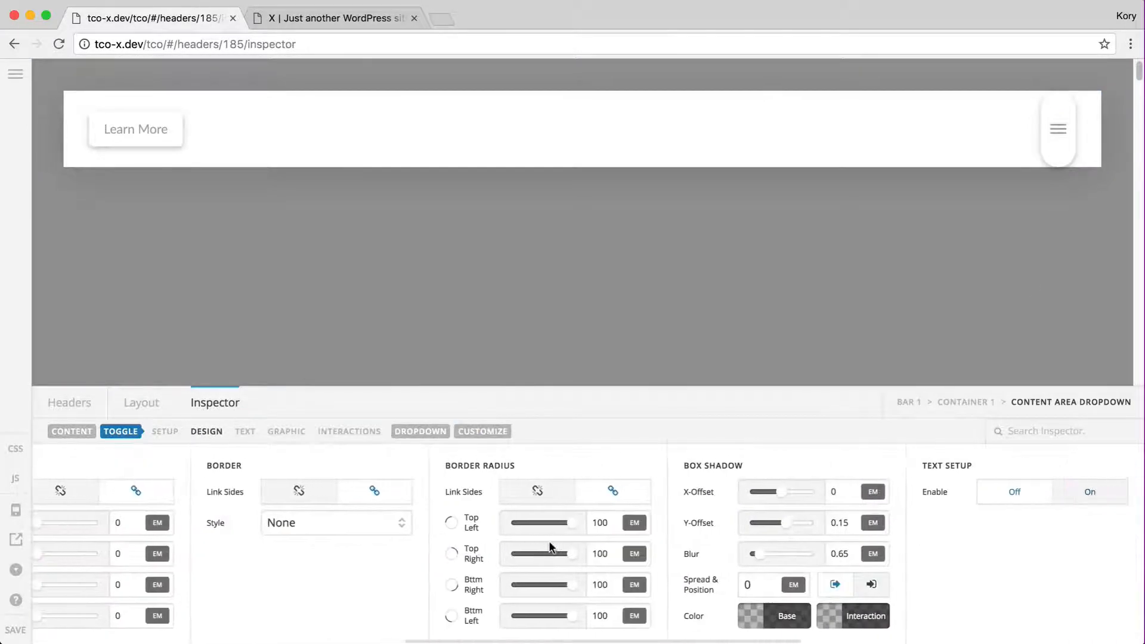
Set the toggle's linked border radius to 0 on every corner
{"action": "double_click", "coordinate": [601, 522]}
{"action": "type", "text": "0"}
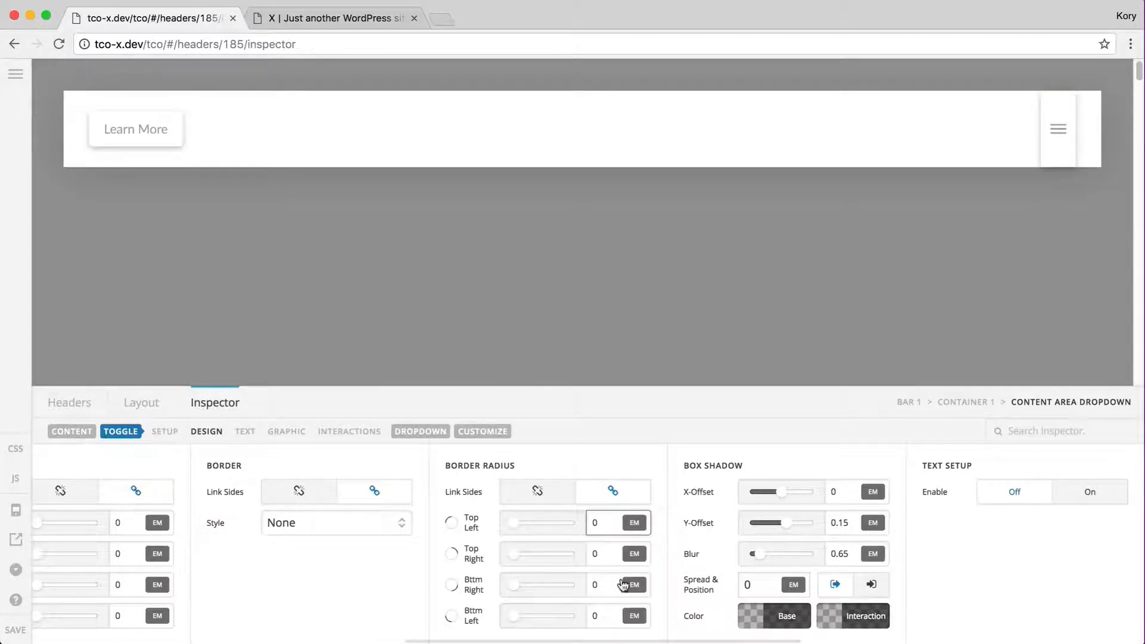
{"action": "scroll", "coordinate": [624, 584], "scroll_direction": "right", "scroll_amount": 3}
{"action": "scroll", "coordinate": [623, 586], "scroll_direction": "right", "scroll_amount": 1}
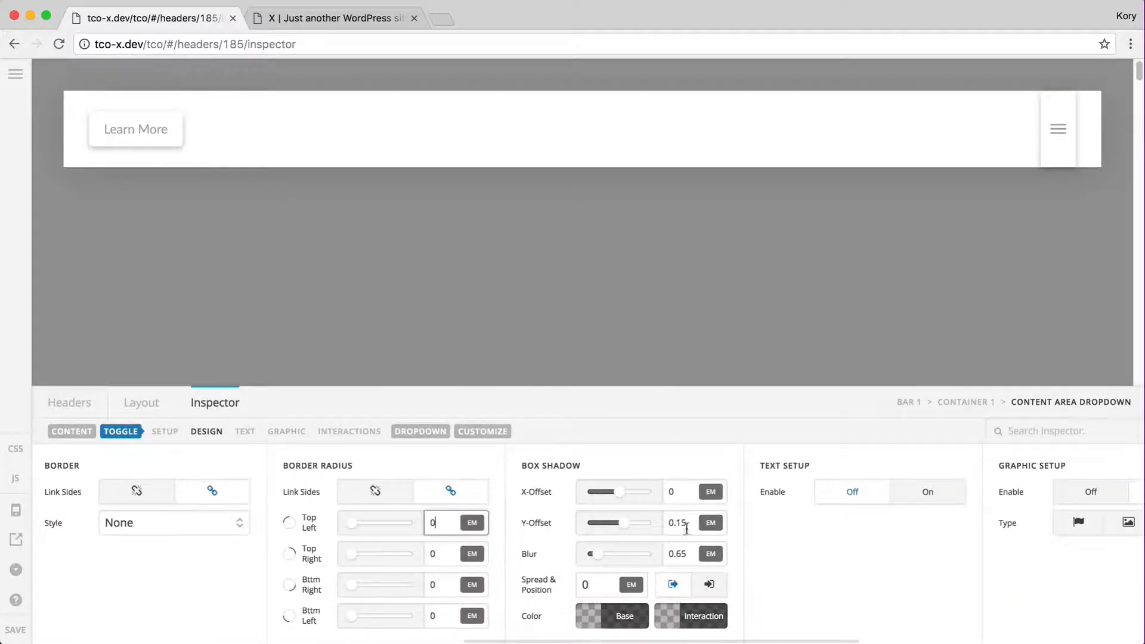
{"action": "scroll", "coordinate": [671, 532], "scroll_direction": "left", "scroll_amount": 10}
{"action": "scroll", "coordinate": [533, 564], "scroll_direction": "right", "scroll_amount": 8}
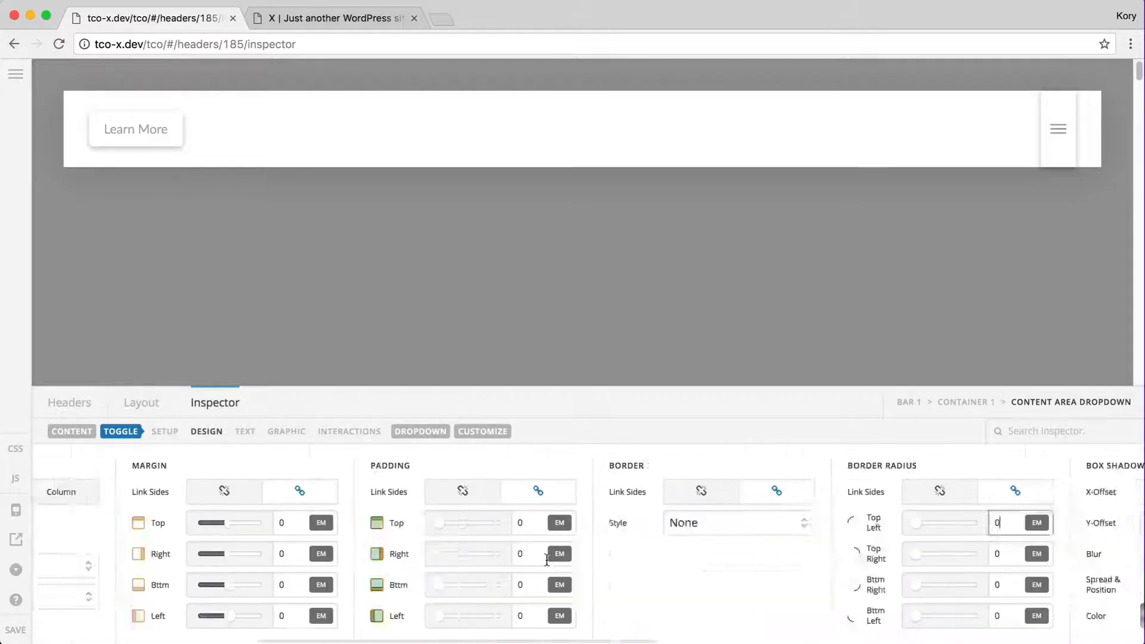
Set the toggle's box shadow base and interaction colours to transparent
{"action": "left_click", "coordinate": [923, 609]}
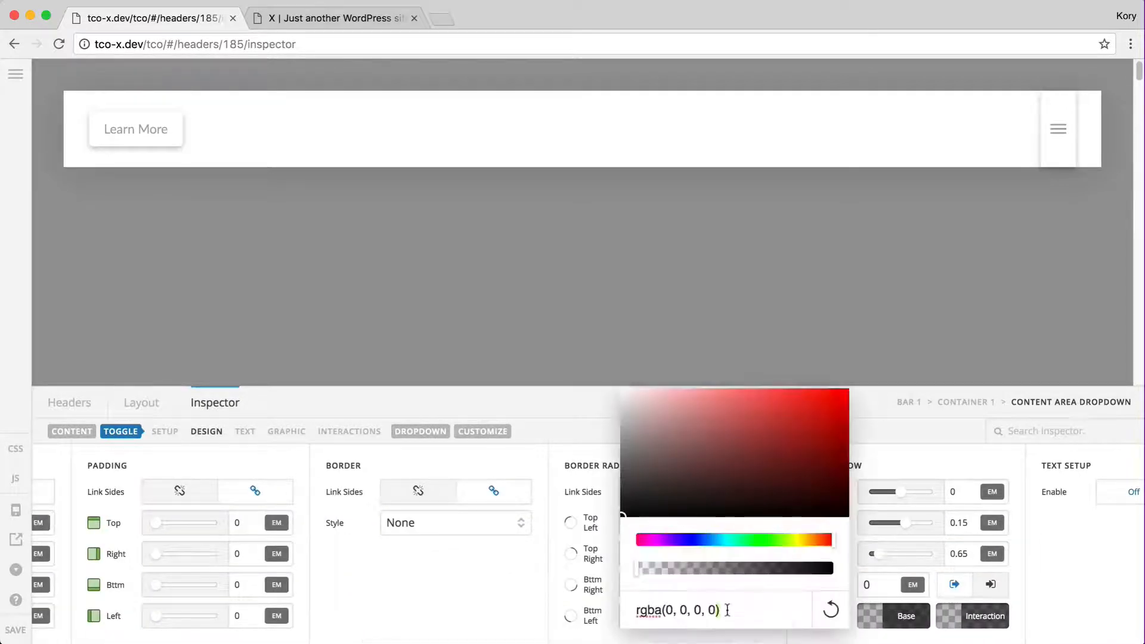
{"action": "key", "text": "super+a"}
{"action": "type", "text": "transparent"}
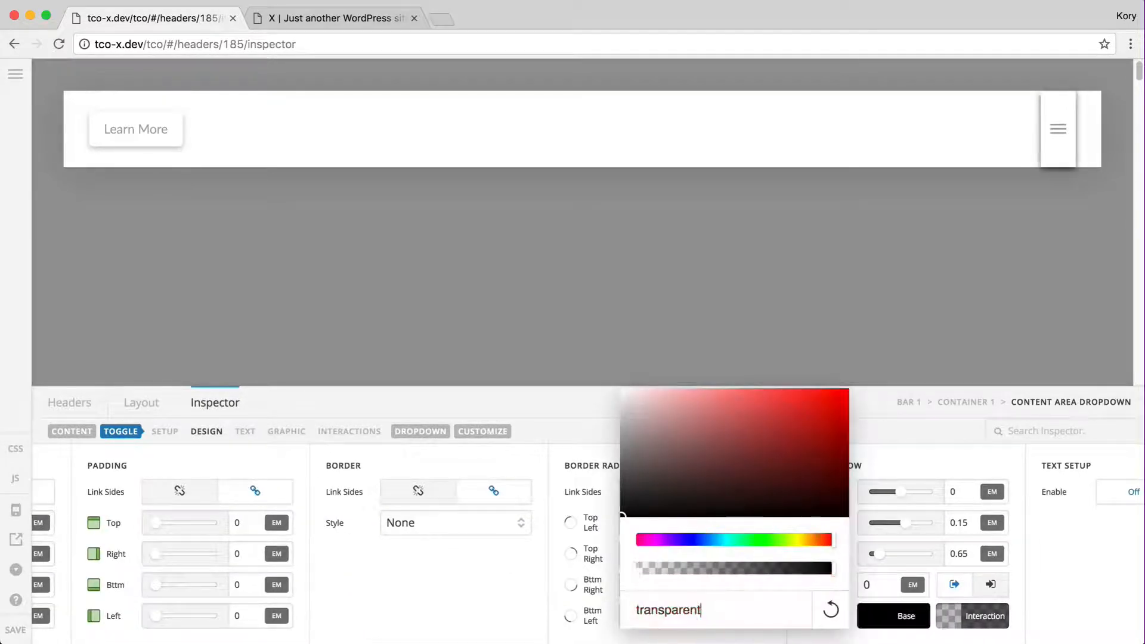
{"action": "left_click", "coordinate": [907, 619]}
{"action": "left_click", "coordinate": [990, 620]}
{"action": "left_click", "coordinate": [874, 618]}
{"action": "key", "text": "super+a"}
{"action": "key", "text": "BackSpace"}
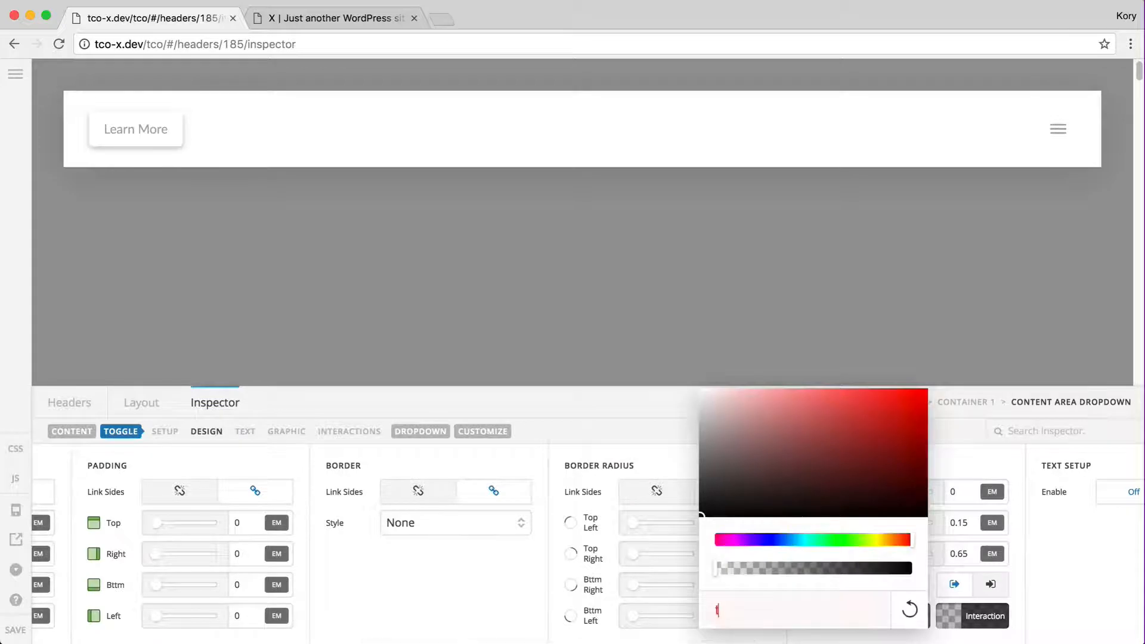
{"action": "type", "text": "transparent"}
{"action": "left_click", "coordinate": [979, 619]}
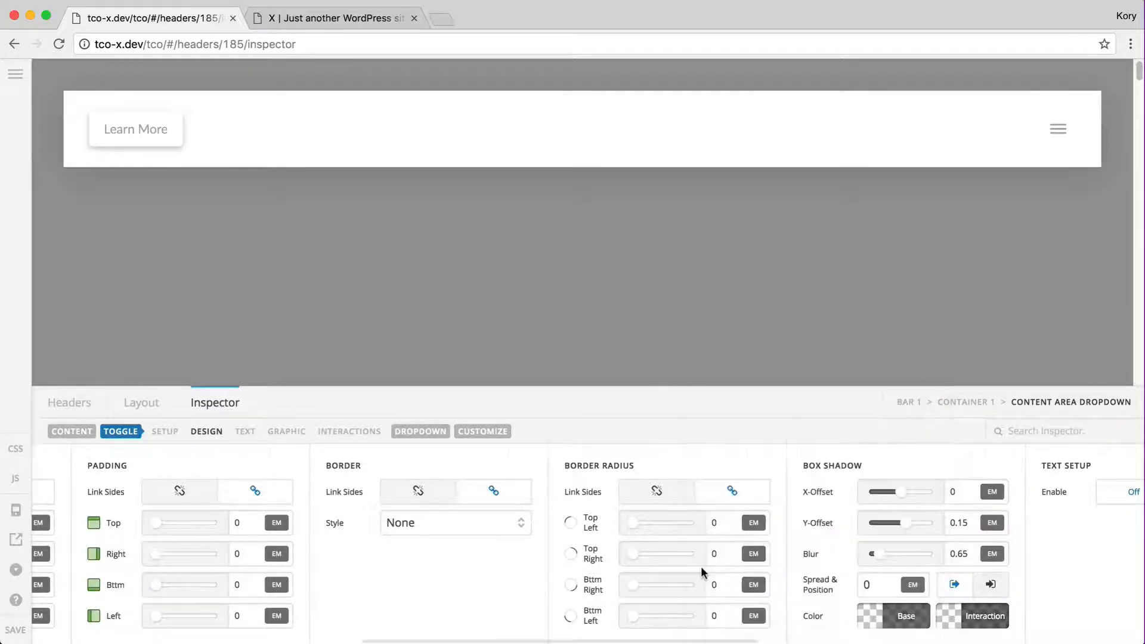
Give the toggle a translucent grey background, rgba(193, 190, 190, 0.25)
{"action": "scroll", "coordinate": [695, 566], "scroll_direction": "left", "scroll_amount": 10}
{"action": "left_click", "coordinate": [352, 614]}
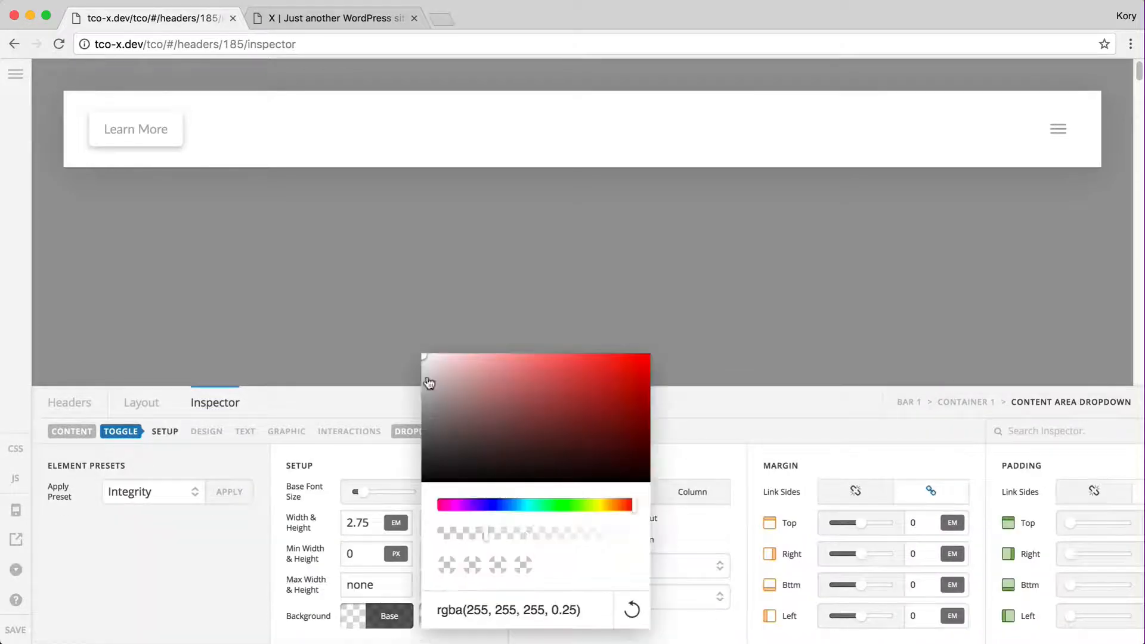
{"action": "left_click_drag", "start_coordinate": [425, 375], "coordinate": [427, 387]}
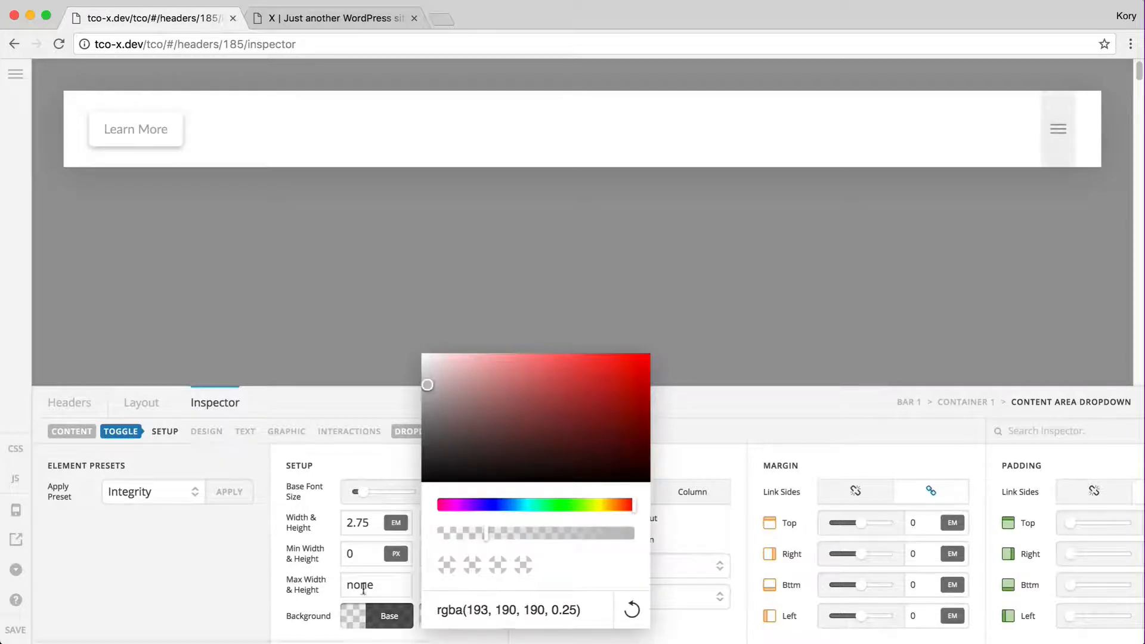
{"action": "left_click", "coordinate": [445, 602]}
{"action": "key", "text": "super+a"}
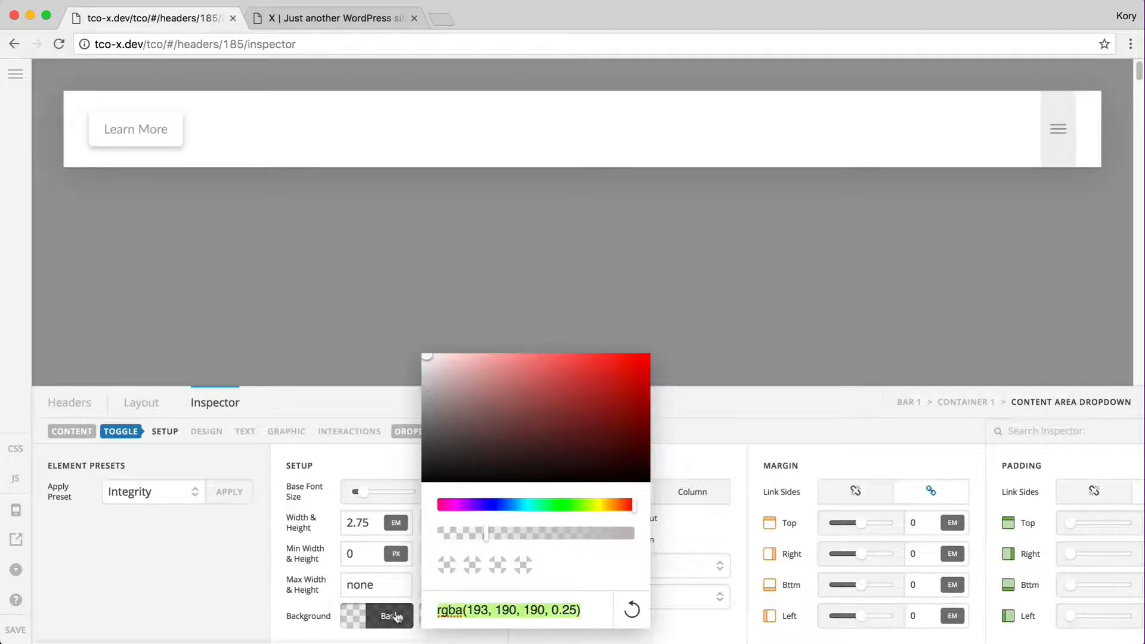
{"action": "left_click", "coordinate": [388, 616]}
{"action": "left_click", "coordinate": [469, 616]}
{"action": "left_click", "coordinate": [468, 614]}
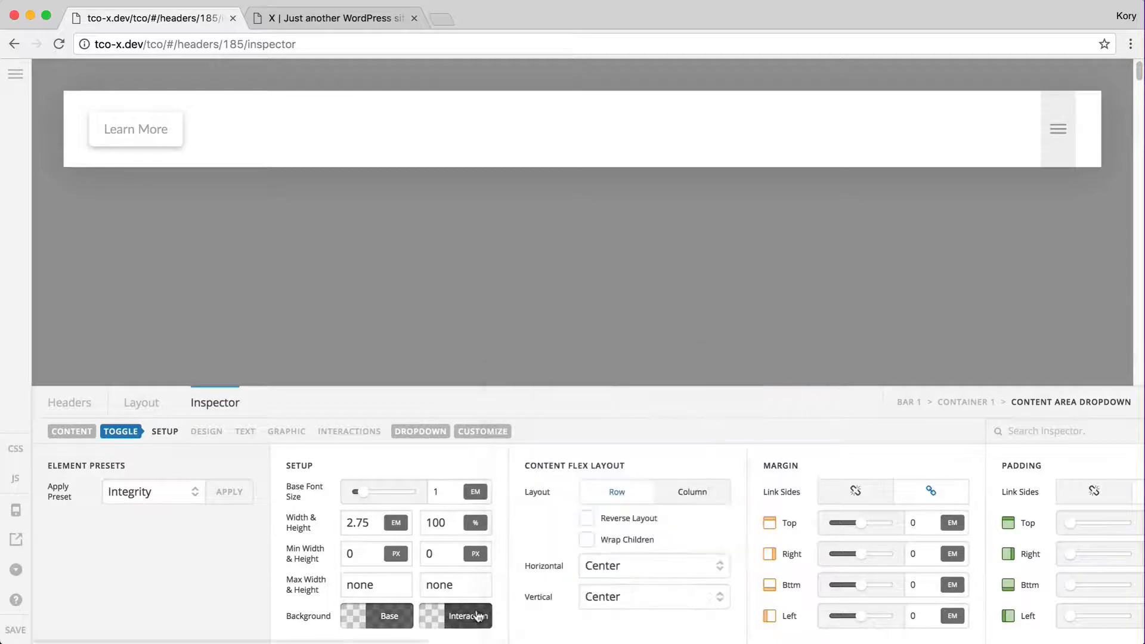
Set the toggle's width to 5 em, keeping its height at 100%
{"action": "double_click", "coordinate": [358, 522]}
{"action": "type", "text": "6"}
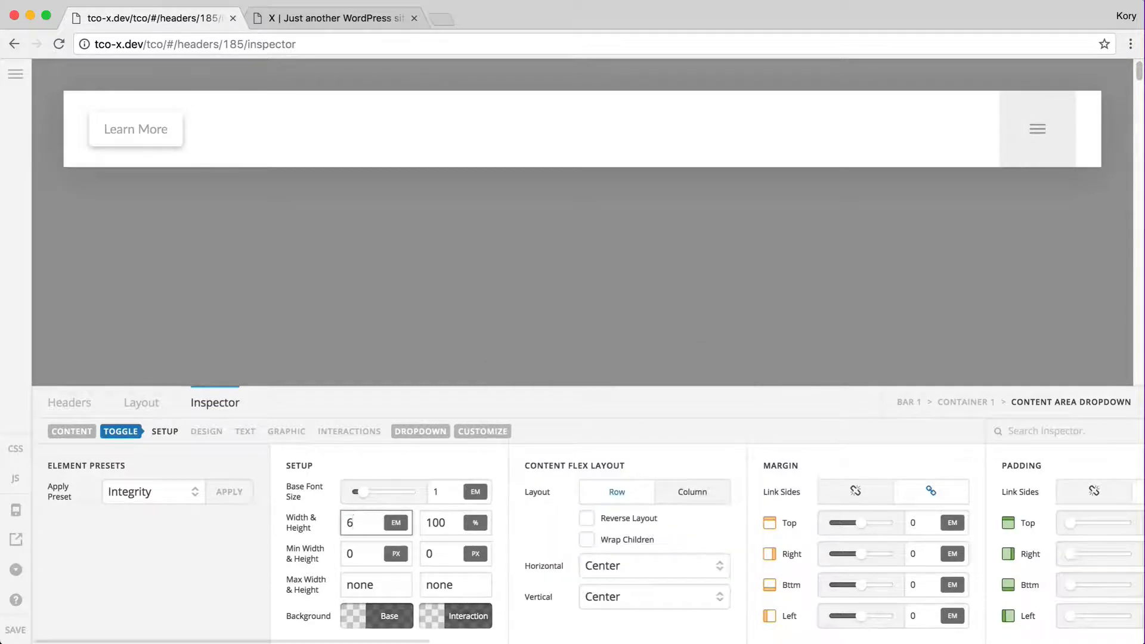
{"action": "type", "text": "5"}
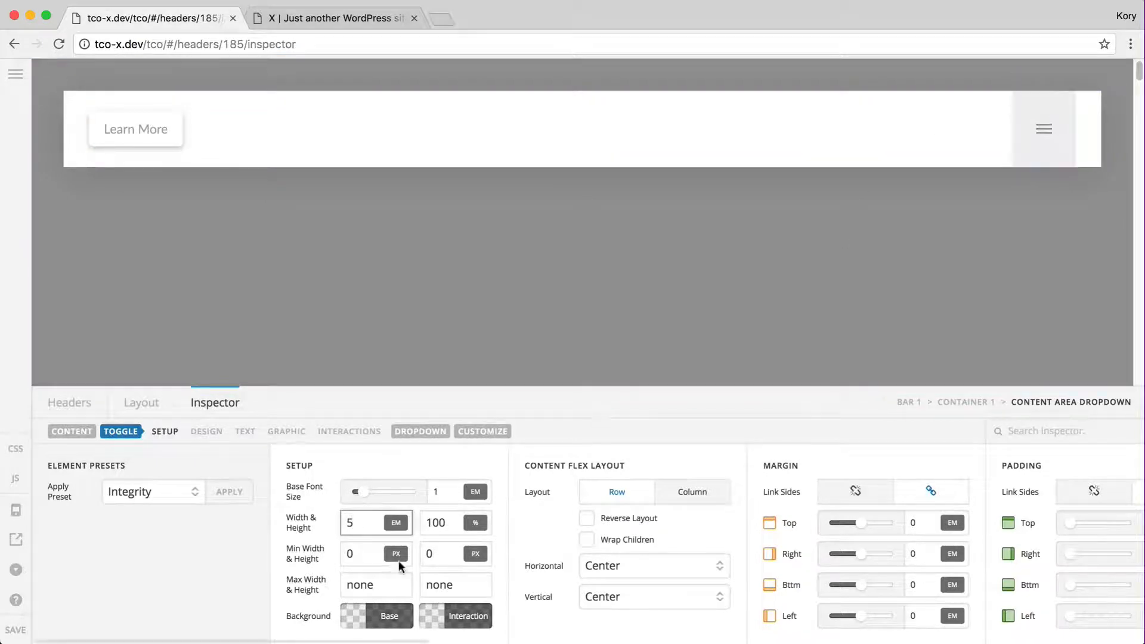
{"action": "left_click", "coordinate": [451, 521]}
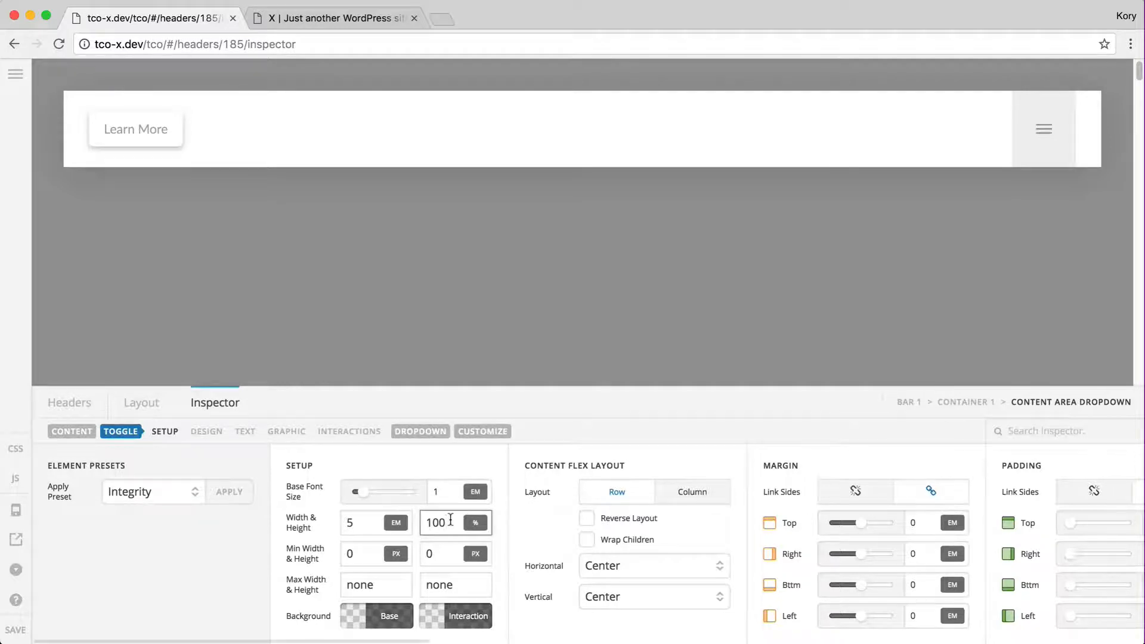
{"action": "double_click", "coordinate": [456, 518]}
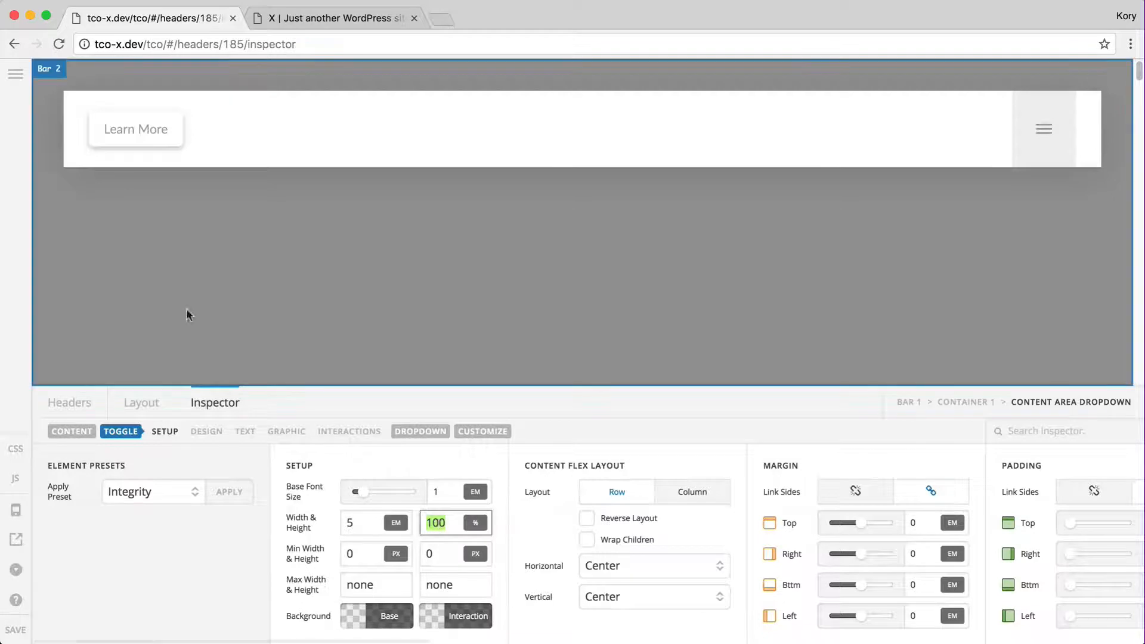
Set the Learn More button's base background to solid yellow rgb(250, 188, 8)
{"action": "left_click", "coordinate": [132, 121]}
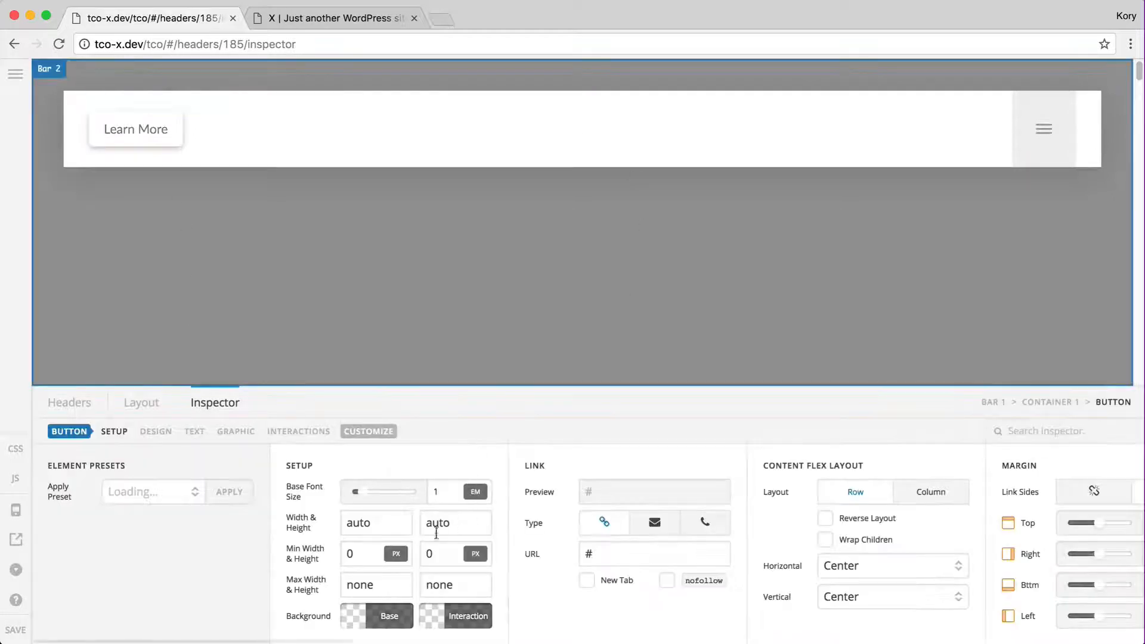
{"action": "scroll", "coordinate": [334, 597], "scroll_direction": "right", "scroll_amount": 3}
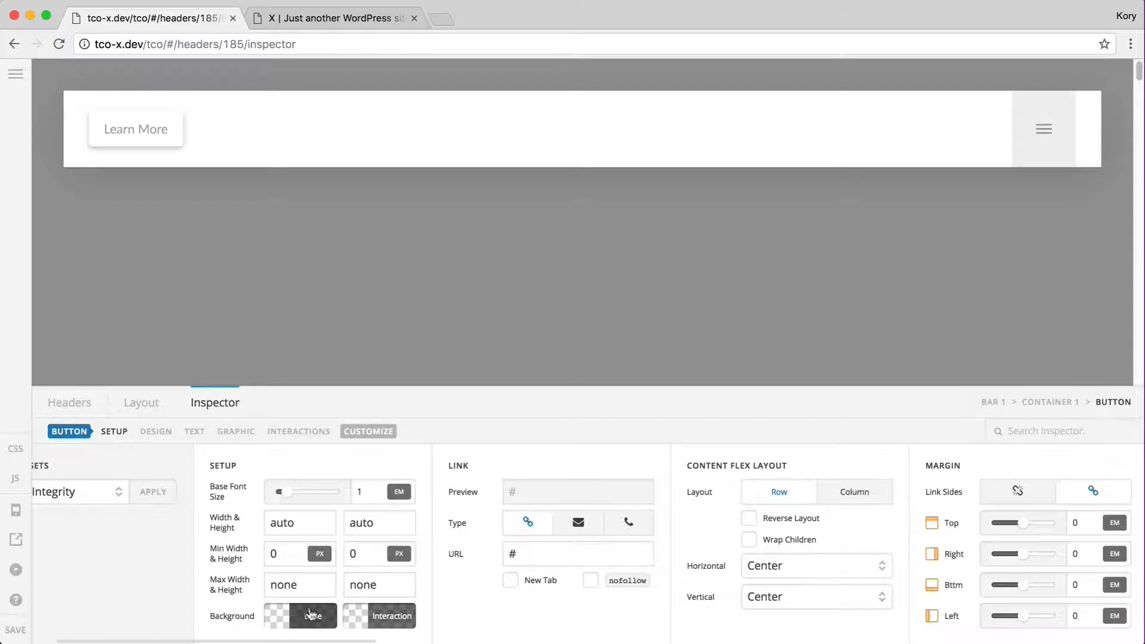
{"action": "left_click", "coordinate": [302, 619]}
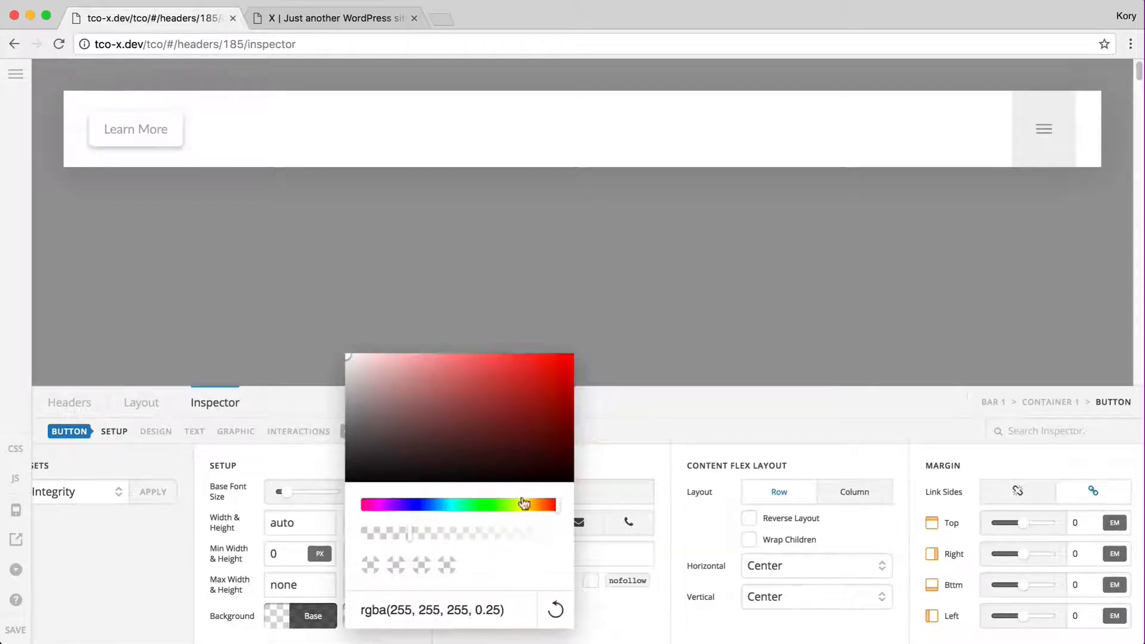
{"action": "left_click", "coordinate": [528, 508]}
{"action": "left_click", "coordinate": [533, 507]}
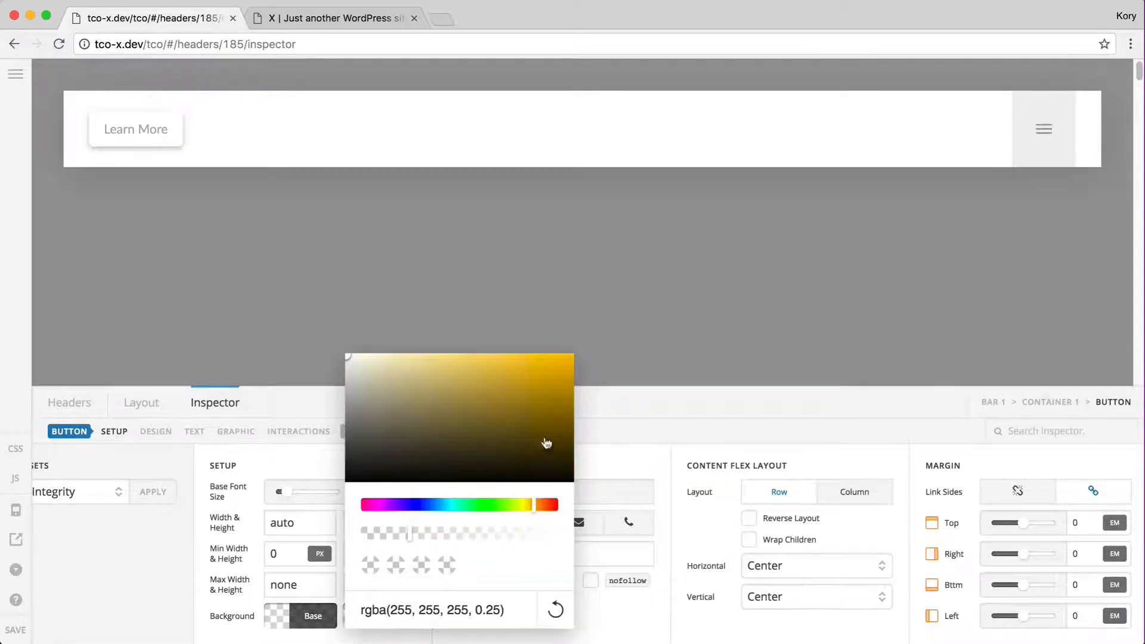
{"action": "left_click", "coordinate": [559, 365]}
{"action": "left_click_drag", "start_coordinate": [560, 367], "coordinate": [567, 358]}
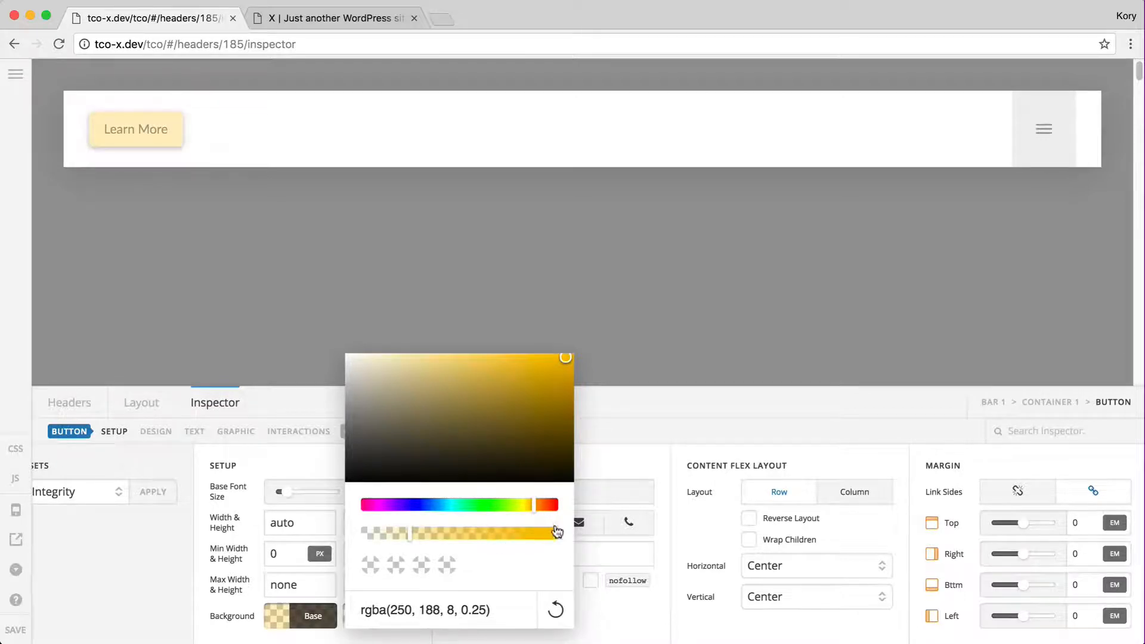
{"action": "left_click_drag", "start_coordinate": [557, 532], "coordinate": [572, 536]}
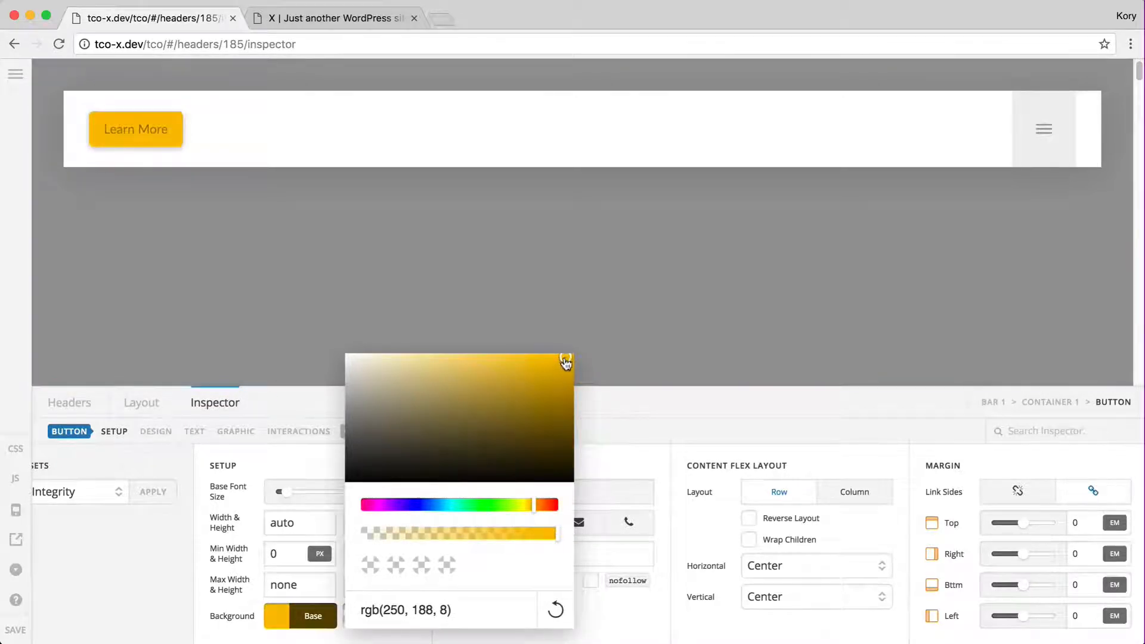
{"action": "left_click", "coordinate": [365, 605]}
{"action": "key", "text": "super+a"}
{"action": "key", "text": "super+c"}
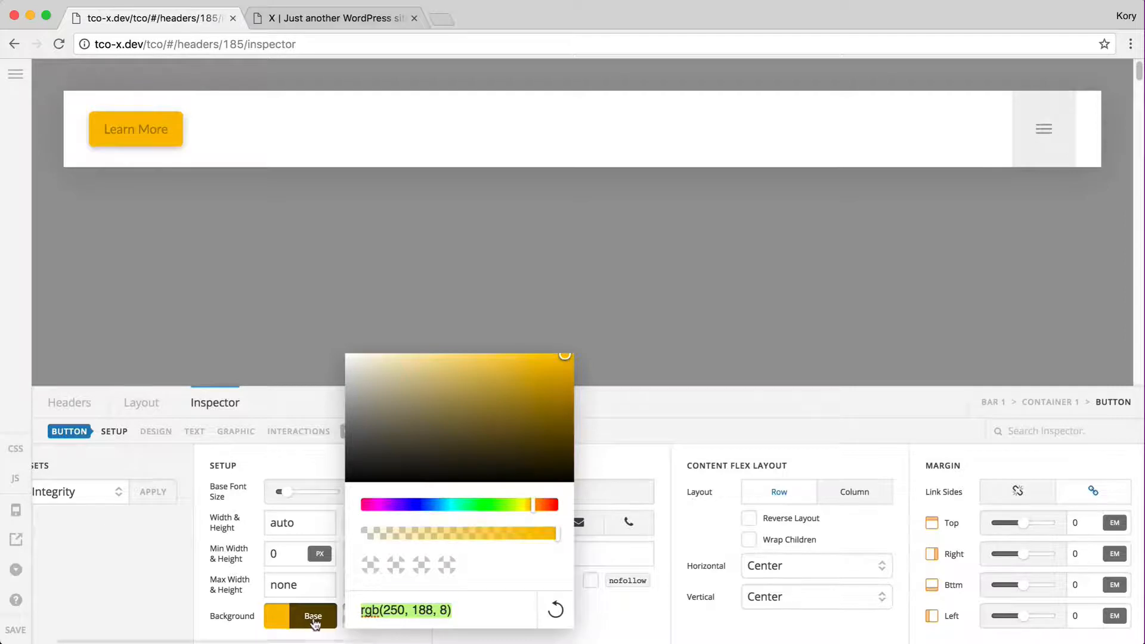
{"action": "left_click", "coordinate": [315, 621]}
Paste the yellow into the interaction background and darken it to rgb(239, 183, 22)
{"action": "left_click", "coordinate": [392, 617]}
{"action": "key", "text": "super+a"}
{"action": "key", "text": "super+v"}
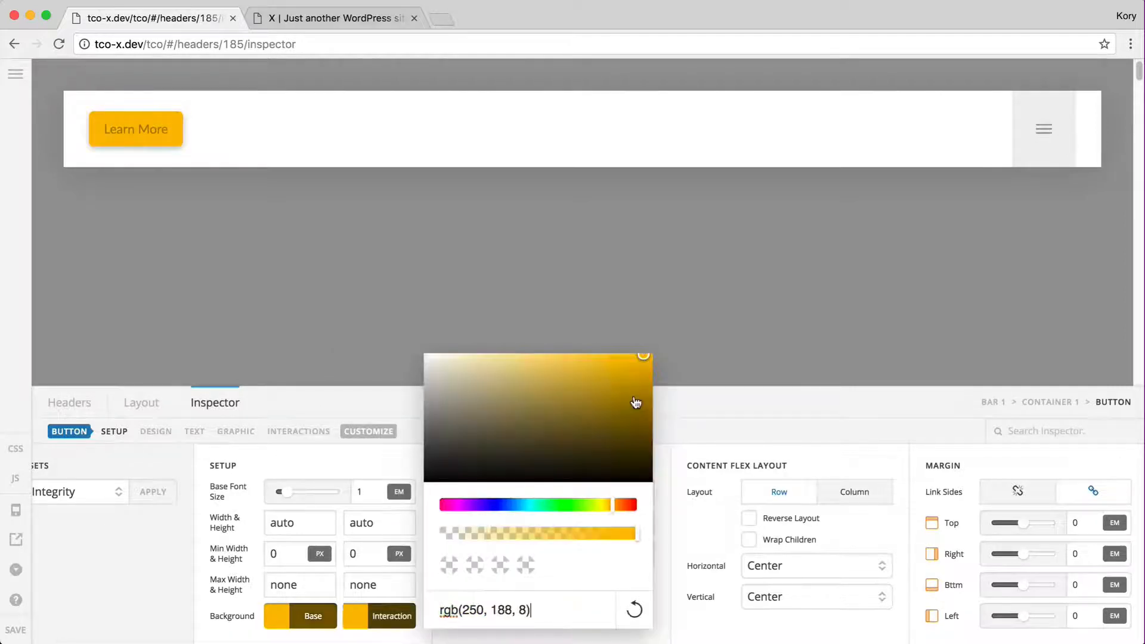
{"action": "left_click", "coordinate": [631, 360]}
{"action": "left_click", "coordinate": [622, 365]}
{"action": "left_click", "coordinate": [394, 621]}
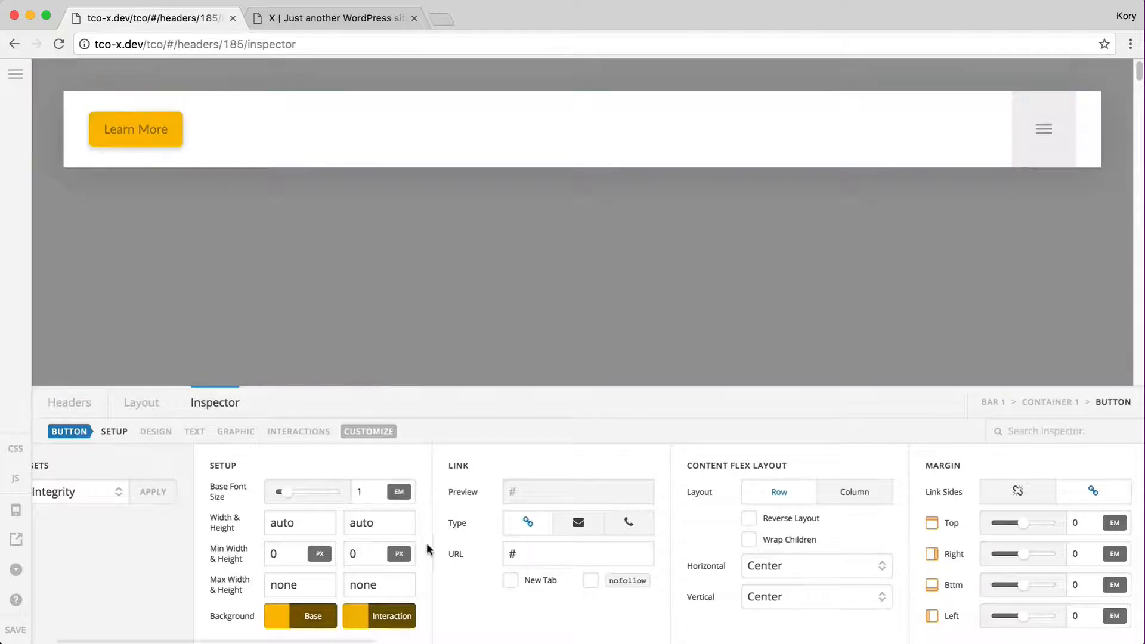
{"action": "scroll", "coordinate": [453, 589], "scroll_direction": "right", "scroll_amount": 3}
{"action": "left_click", "coordinate": [194, 432]}
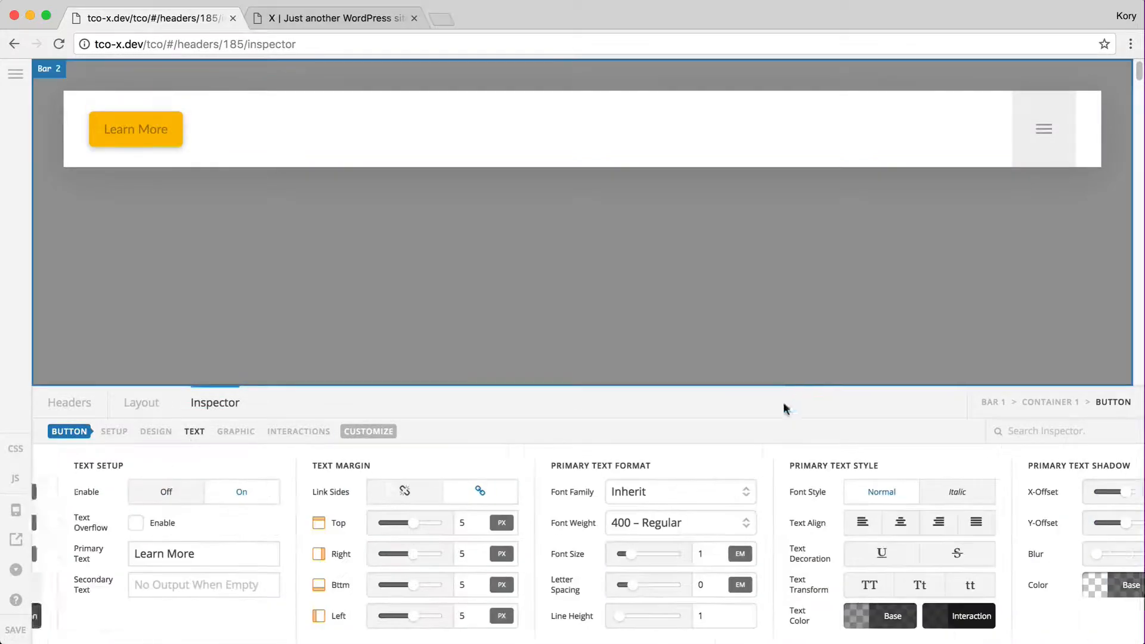
Set the button's base text colour to white
{"action": "scroll", "coordinate": [560, 595], "scroll_direction": "right", "scroll_amount": 6}
{"action": "left_click", "coordinate": [542, 616]}
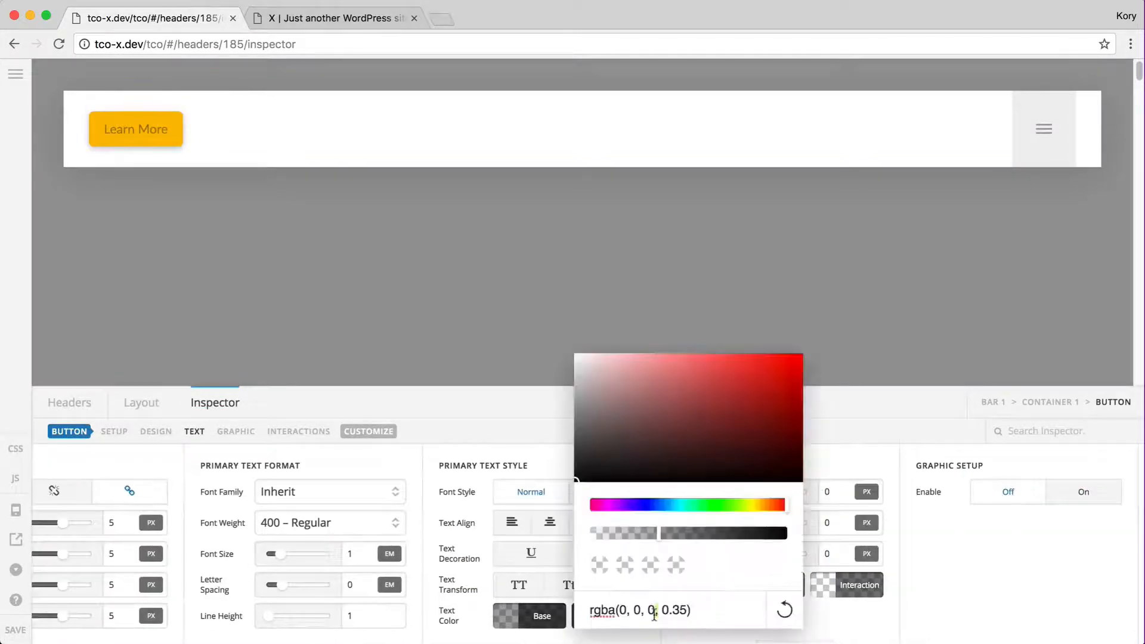
{"action": "triple_click", "coordinate": [596, 611]}
{"action": "type", "text": "white"}
{"action": "left_click", "coordinate": [546, 623]}
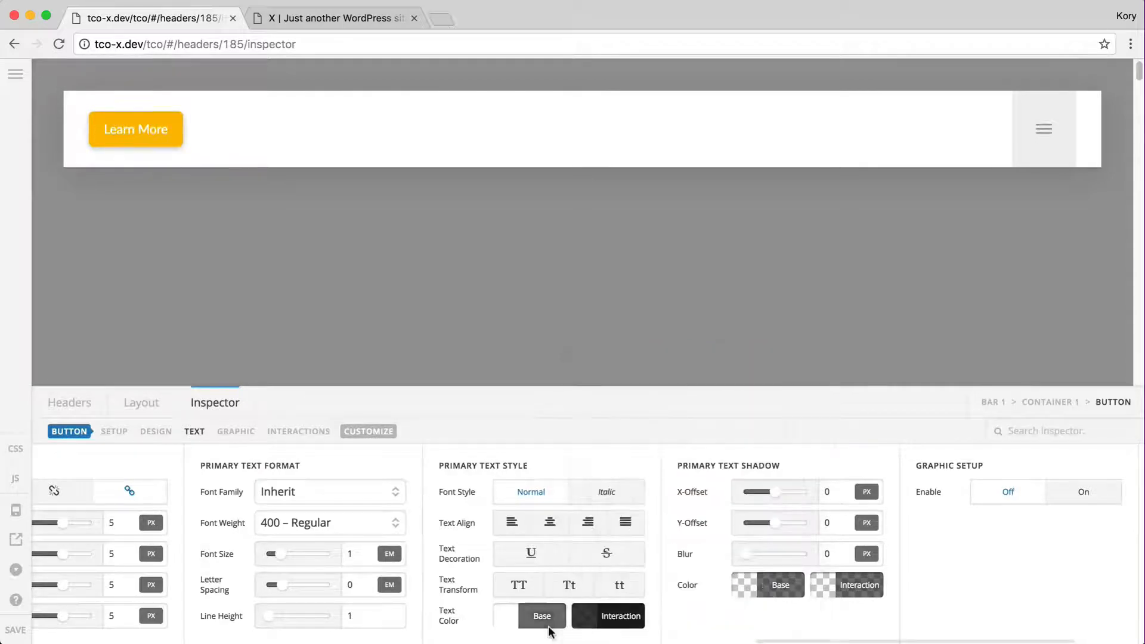
Set the button's interaction text colour to white as well
{"action": "left_click", "coordinate": [609, 625]}
{"action": "triple_click", "coordinate": [733, 610]}
{"action": "type", "text": "white"}
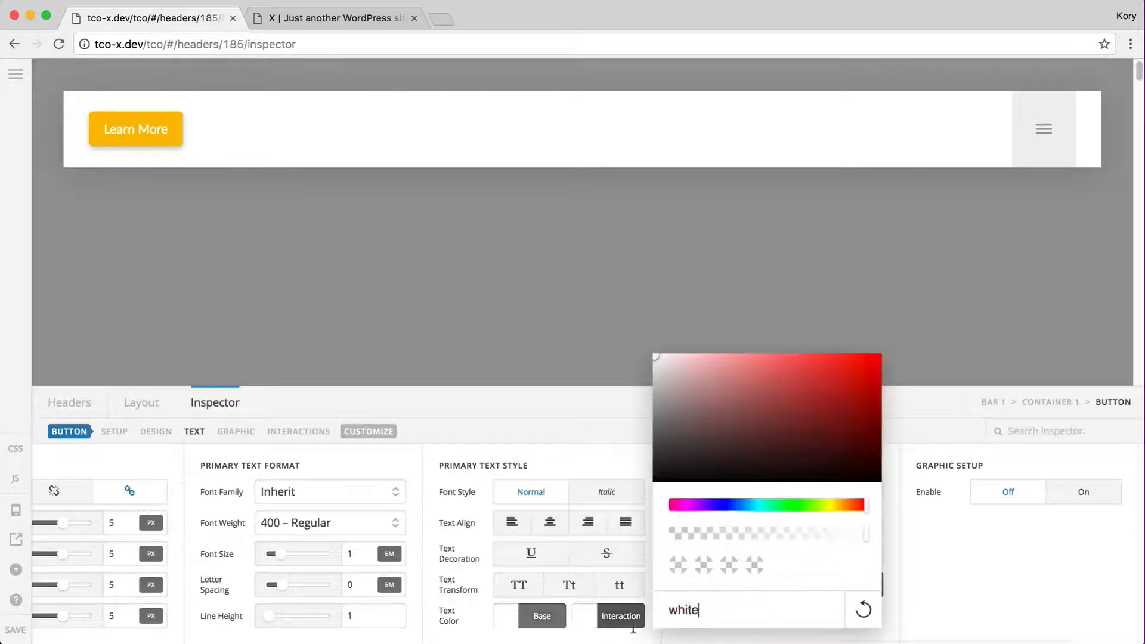
{"action": "left_click", "coordinate": [614, 622]}
{"action": "scroll", "coordinate": [614, 623], "scroll_direction": "left", "scroll_amount": 6}
{"action": "scroll", "coordinate": [615, 622], "scroll_direction": "left", "scroll_amount": 10}
{"action": "scroll", "coordinate": [409, 585], "scroll_direction": "right", "scroll_amount": 4}
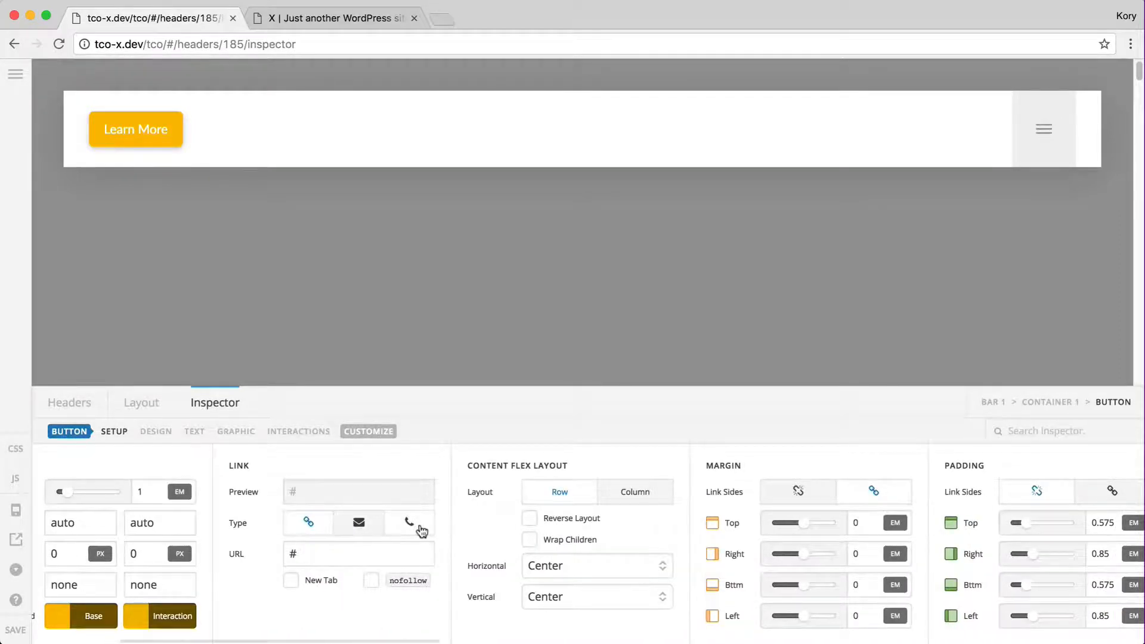
{"action": "scroll", "coordinate": [410, 523], "scroll_direction": "right", "scroll_amount": 4}
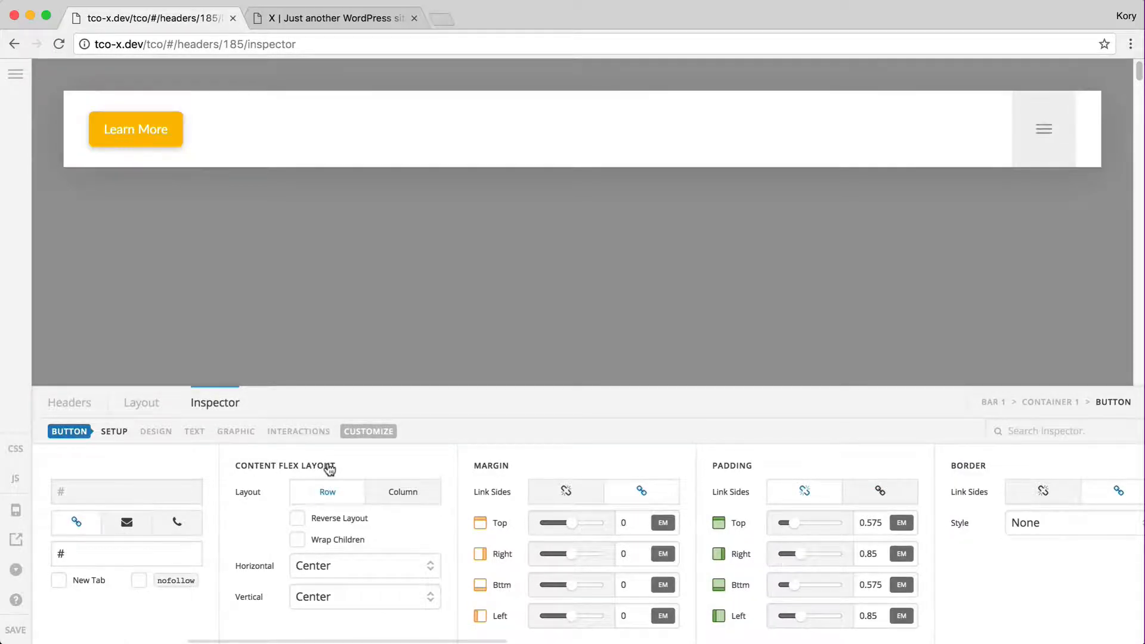
{"action": "left_click", "coordinate": [241, 433]}
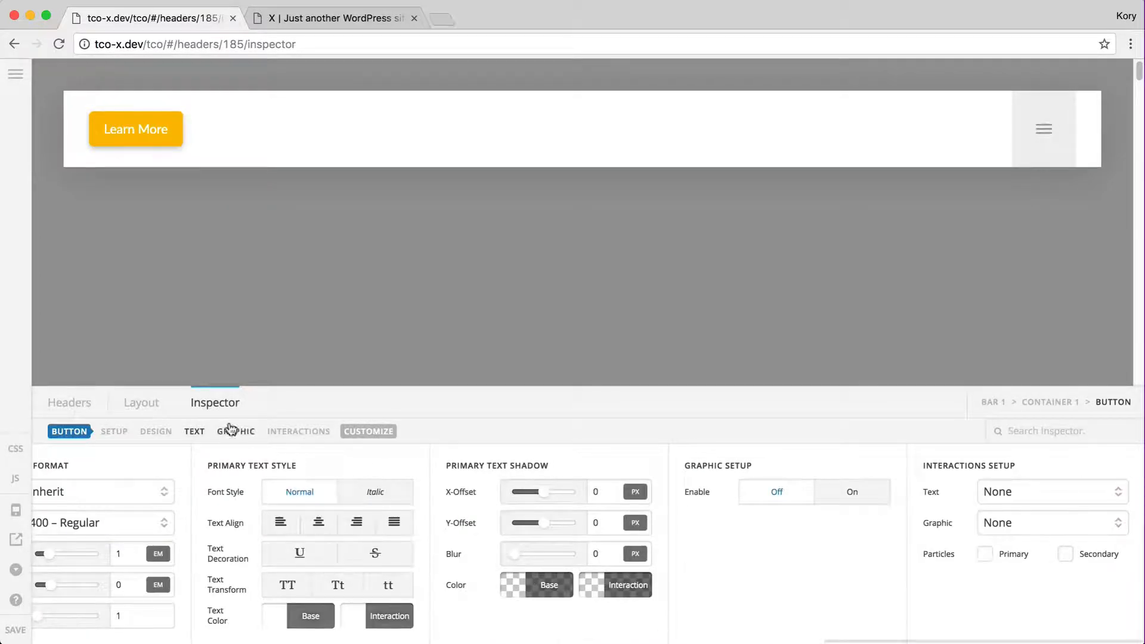
Turn on the button's hand icon graphic with white base and interaction colours
{"action": "left_click", "coordinate": [840, 490]}
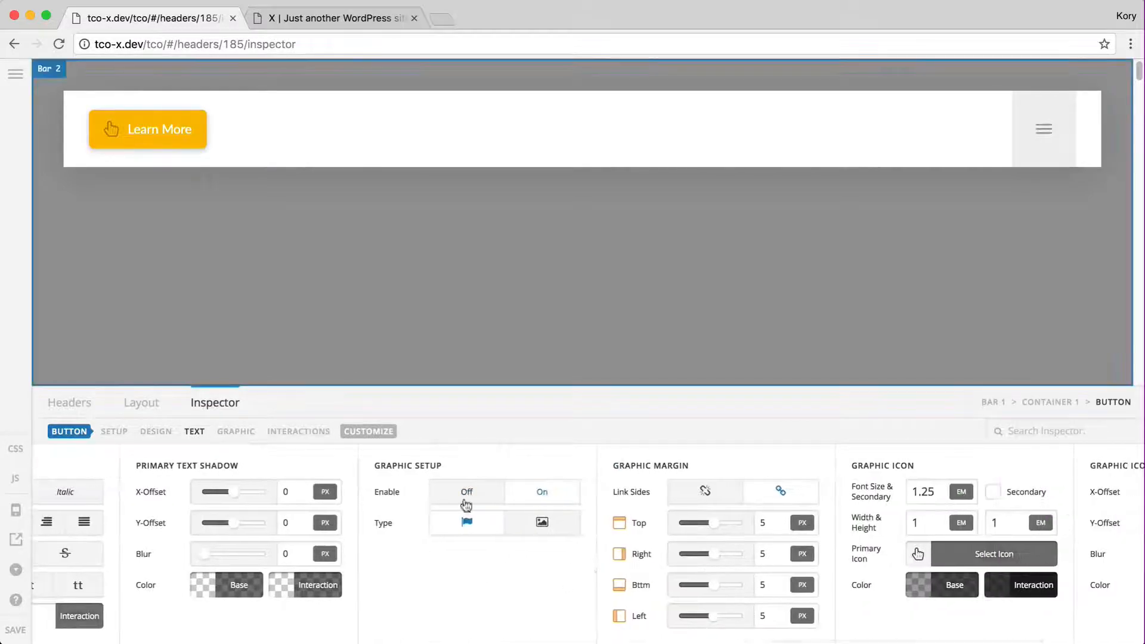
{"action": "scroll", "coordinate": [614, 555], "scroll_direction": "right", "scroll_amount": 5}
{"action": "left_click", "coordinate": [710, 585]}
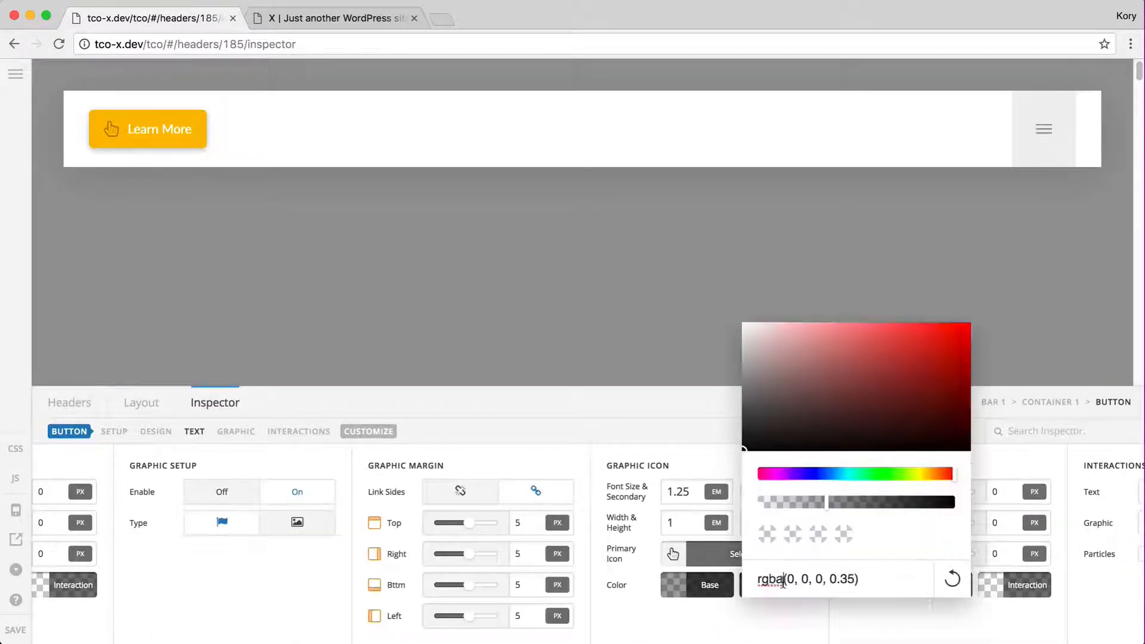
{"action": "key", "text": "super+a"}
{"action": "type", "text": "white"}
{"action": "left_click", "coordinate": [683, 598]}
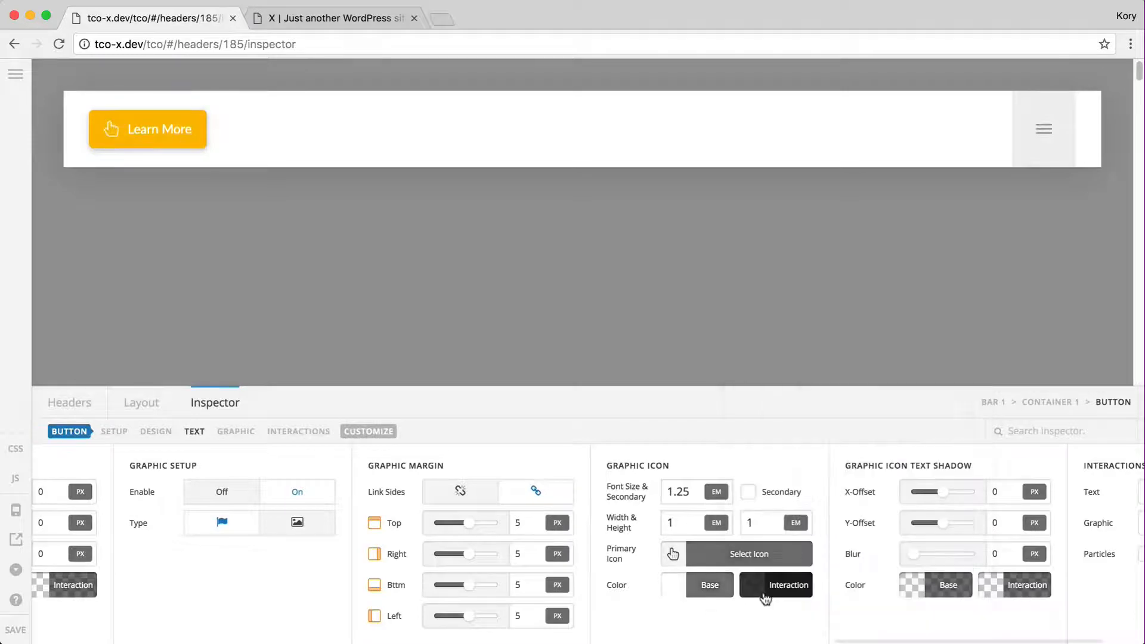
{"action": "left_click", "coordinate": [764, 593]}
{"action": "key", "text": "super+a"}
{"action": "type", "text": "white"}
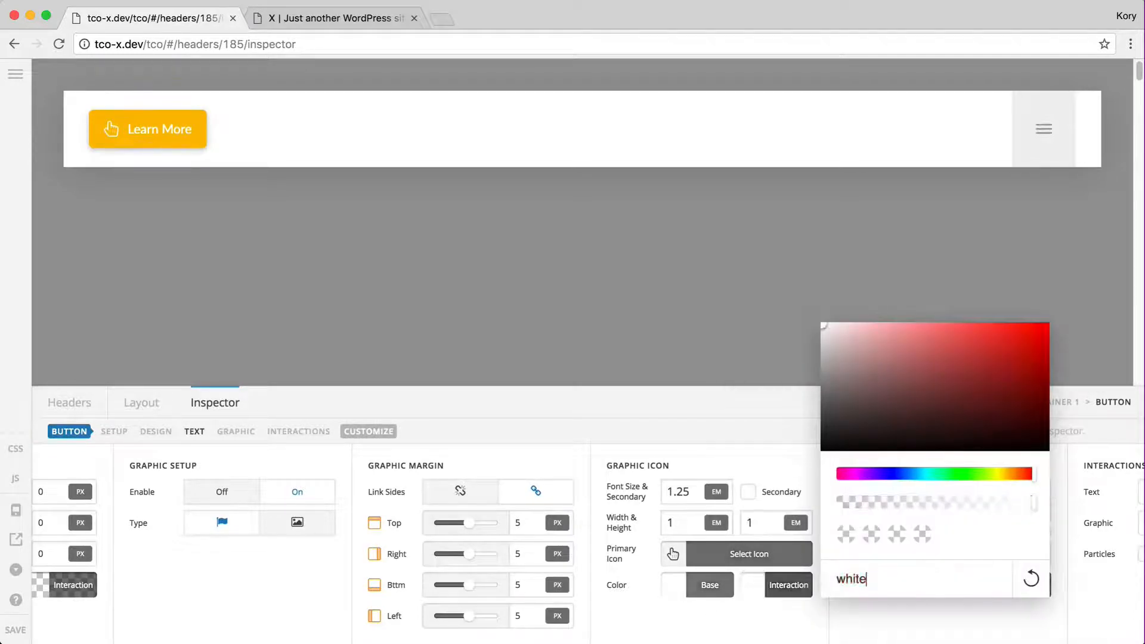
{"action": "left_click", "coordinate": [755, 588]}
Enable a secondary icon and set the graphic interaction to Flip Y
{"action": "left_click", "coordinate": [748, 492]}
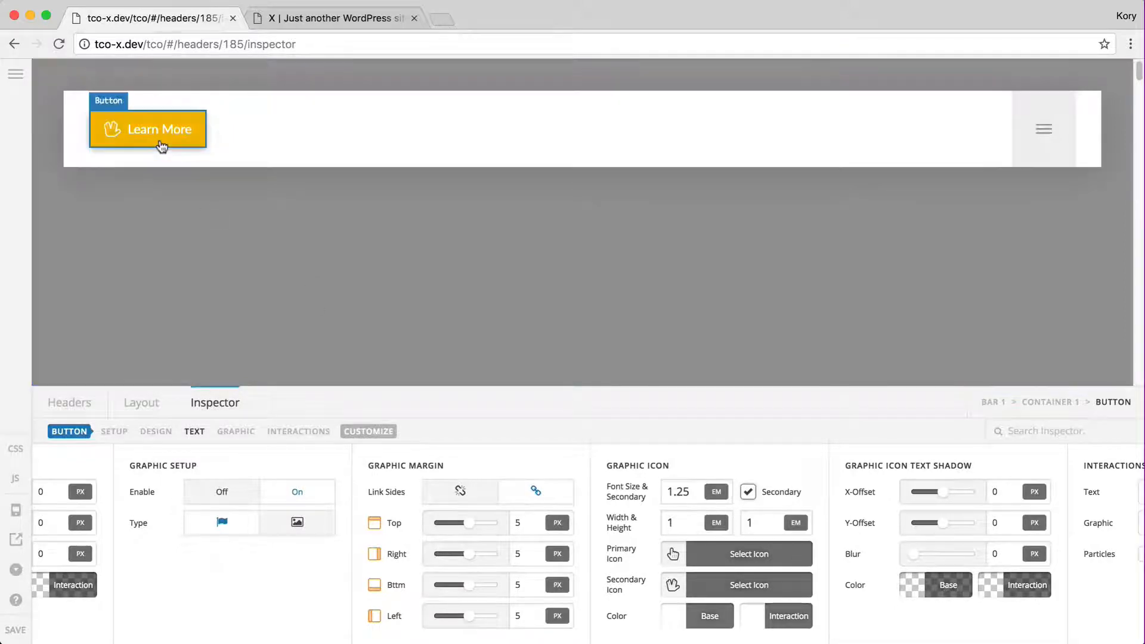
{"action": "scroll", "coordinate": [998, 504], "scroll_direction": "right", "scroll_amount": 5}
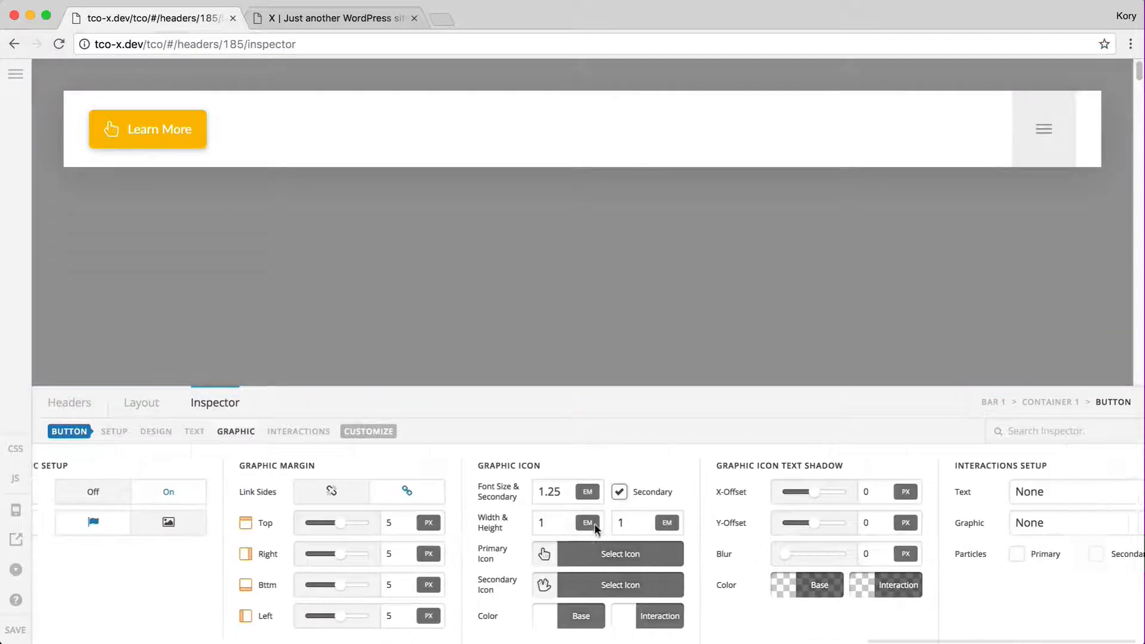
{"action": "left_click", "coordinate": [1028, 525]}
{"action": "left_click", "coordinate": [1010, 581]}
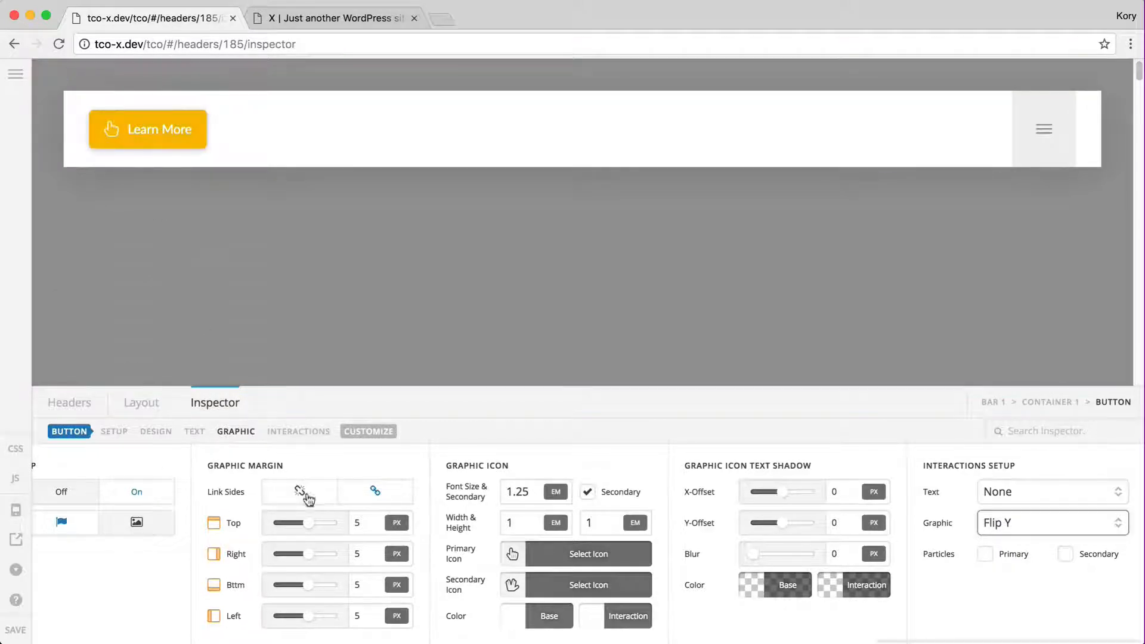
Try reversed and stacked icon layouts on the button, then return the icon beside the text
{"action": "scroll", "coordinate": [190, 546], "scroll_direction": "left", "scroll_amount": 1}
{"action": "scroll", "coordinate": [188, 544], "scroll_direction": "left", "scroll_amount": 5}
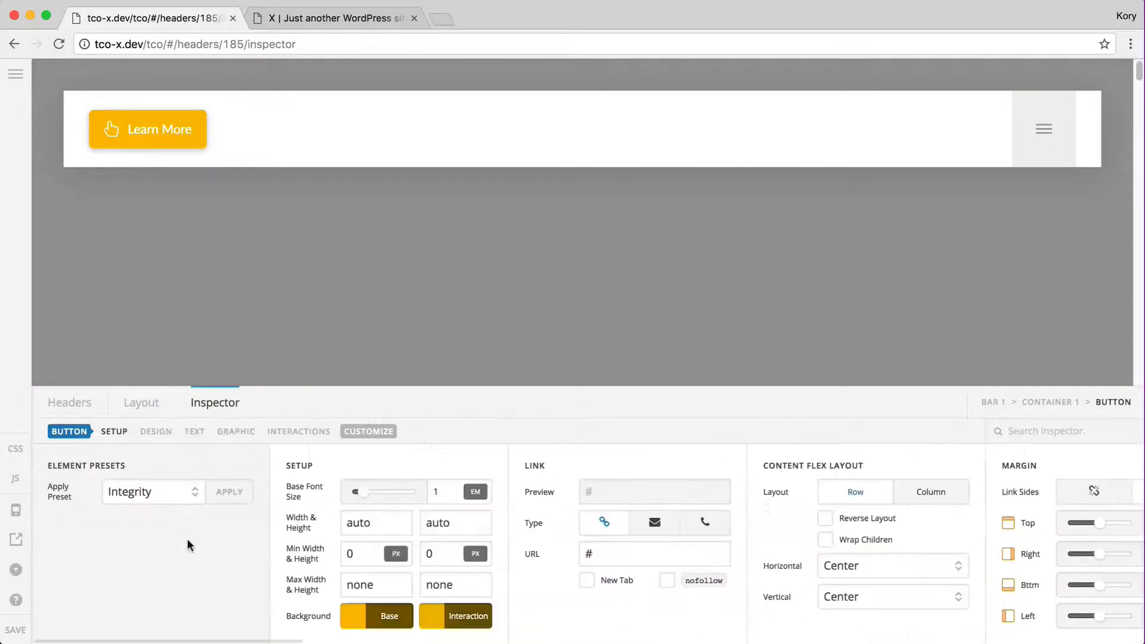
{"action": "scroll", "coordinate": [245, 542], "scroll_direction": "right", "scroll_amount": 3}
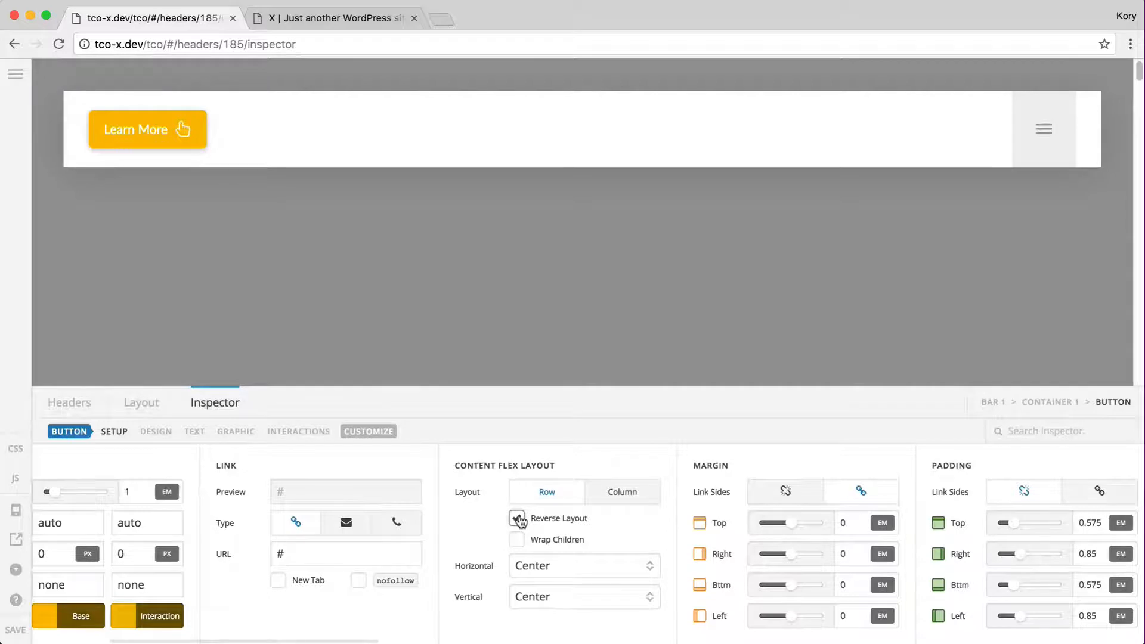
{"action": "left_click", "coordinate": [518, 519]}
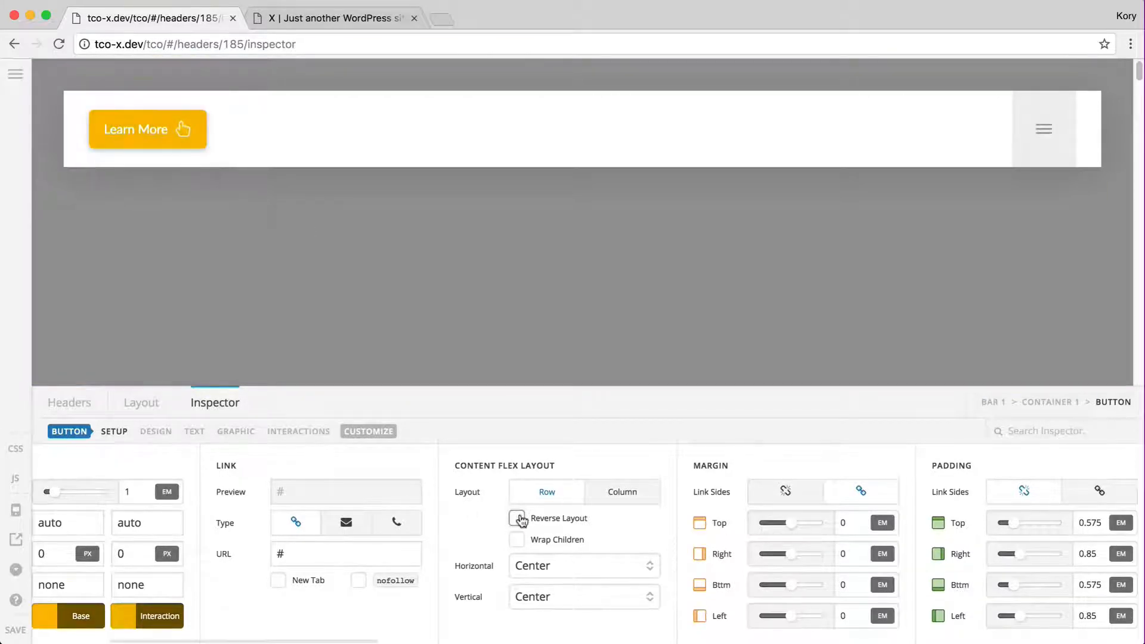
{"action": "left_click", "coordinate": [634, 498]}
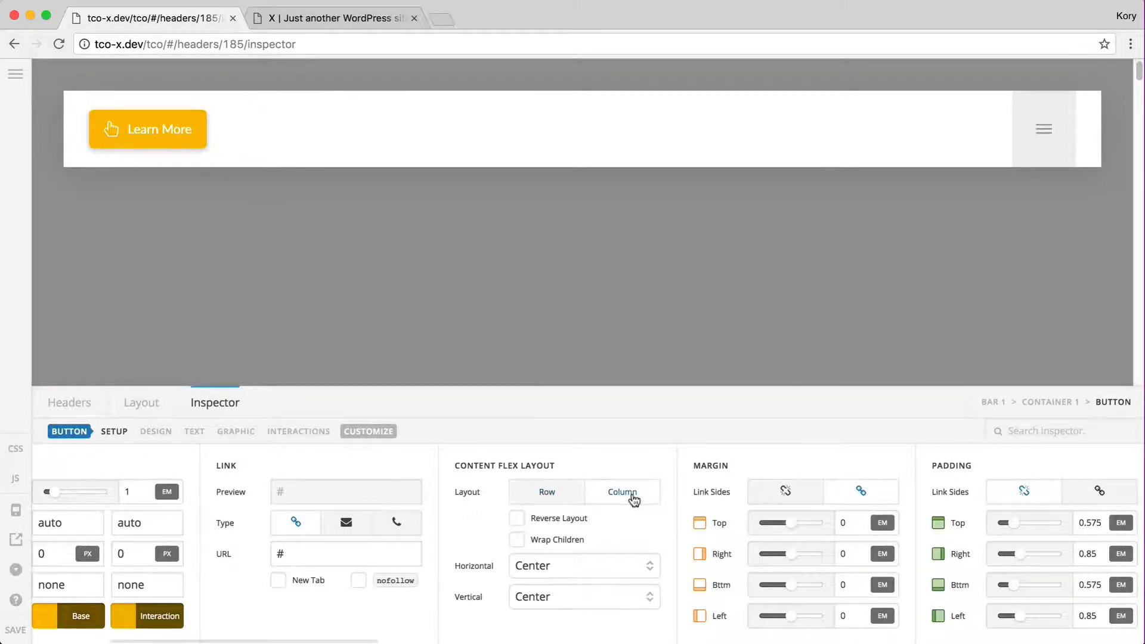
{"action": "left_click", "coordinate": [518, 519]}
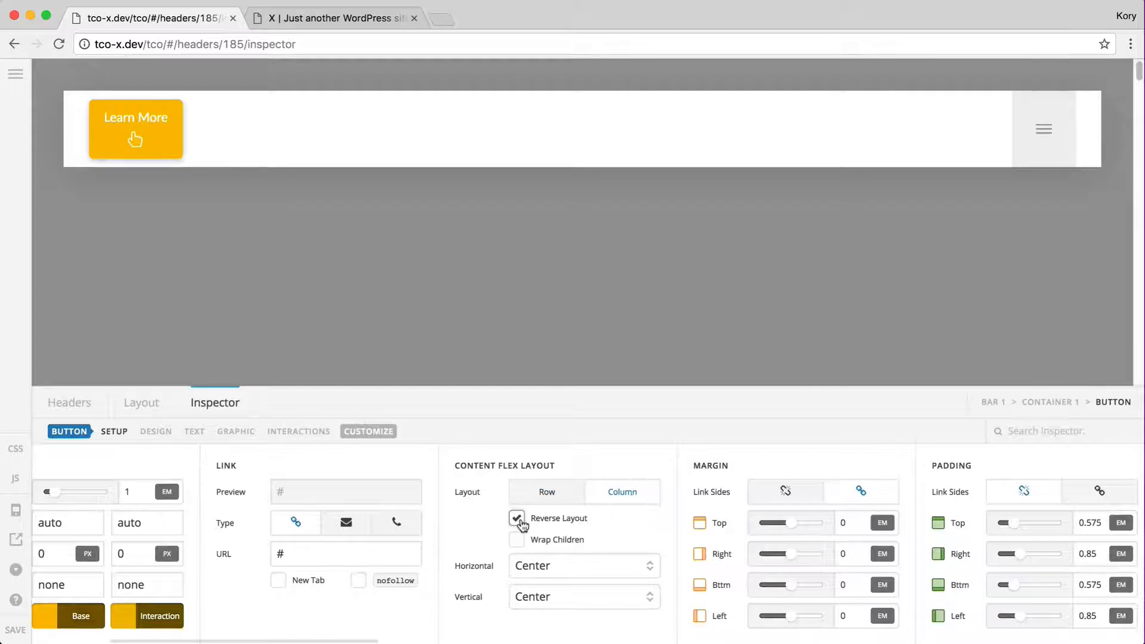
{"action": "left_click", "coordinate": [519, 520]}
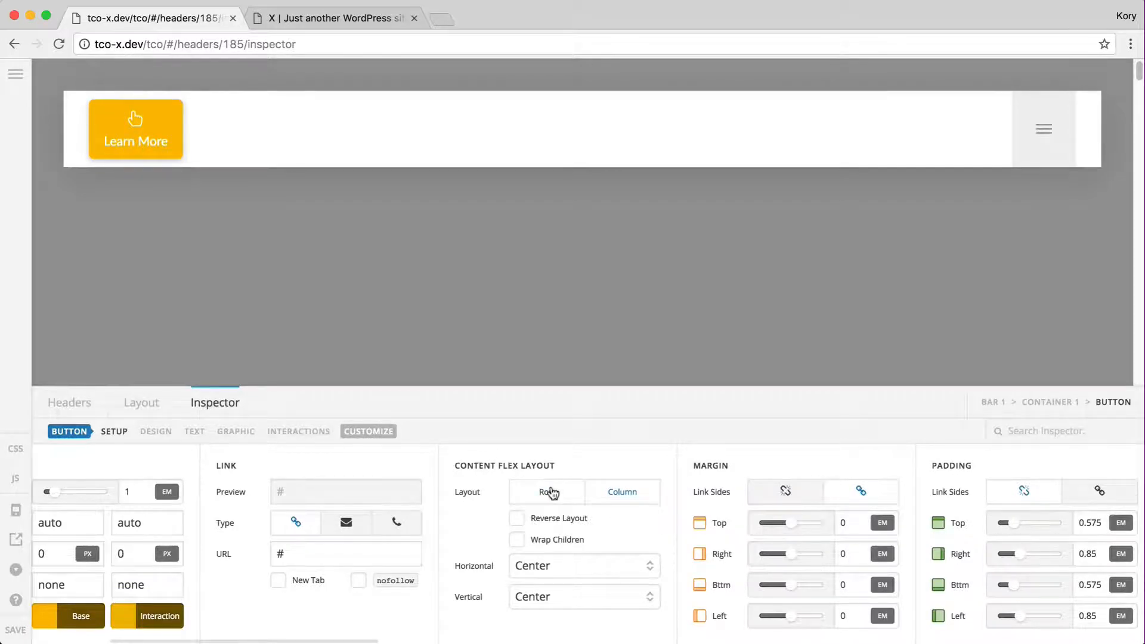
{"action": "left_click", "coordinate": [550, 493]}
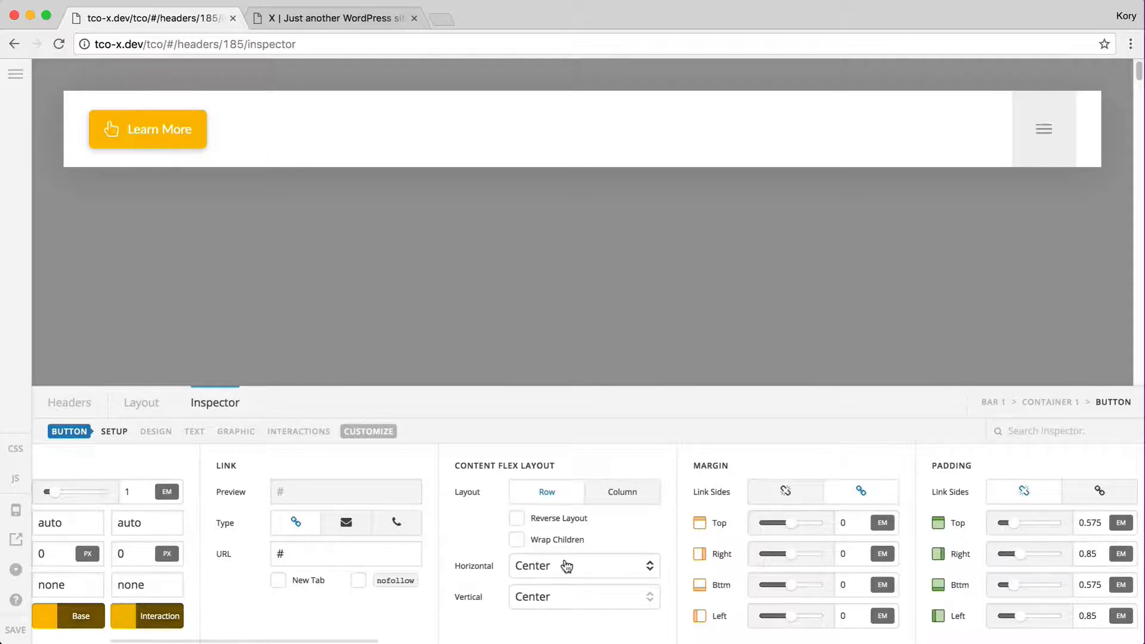
Keep the button's content flex layout centred horizontally
{"action": "left_click", "coordinate": [567, 566]}
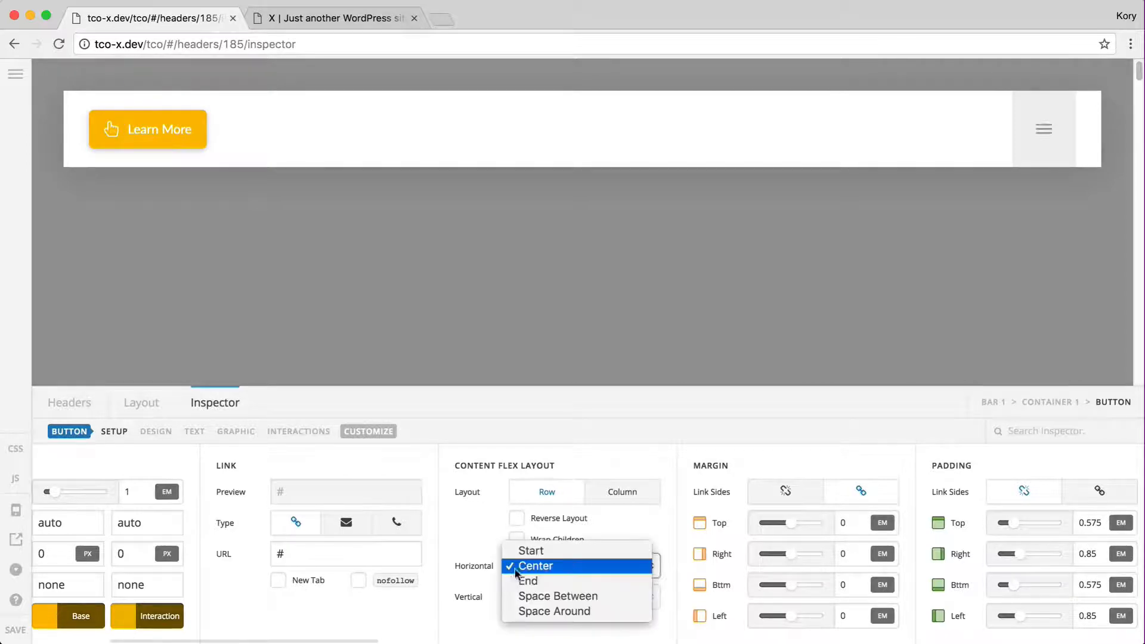
{"action": "left_click", "coordinate": [515, 569]}
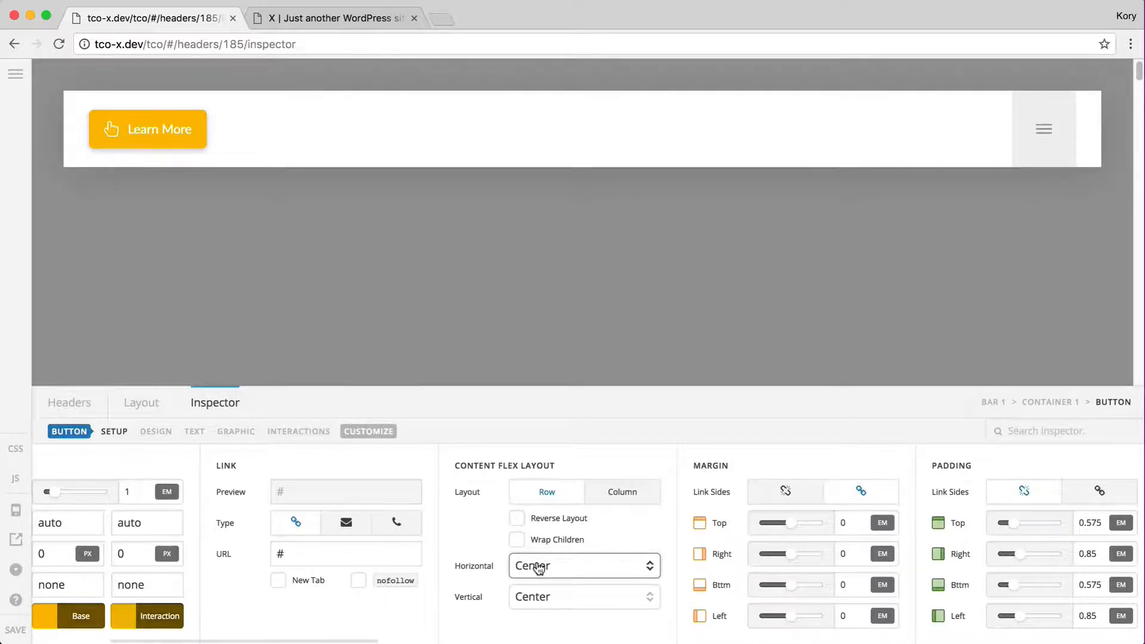
{"action": "scroll", "coordinate": [539, 568], "scroll_direction": "right", "scroll_amount": 4}
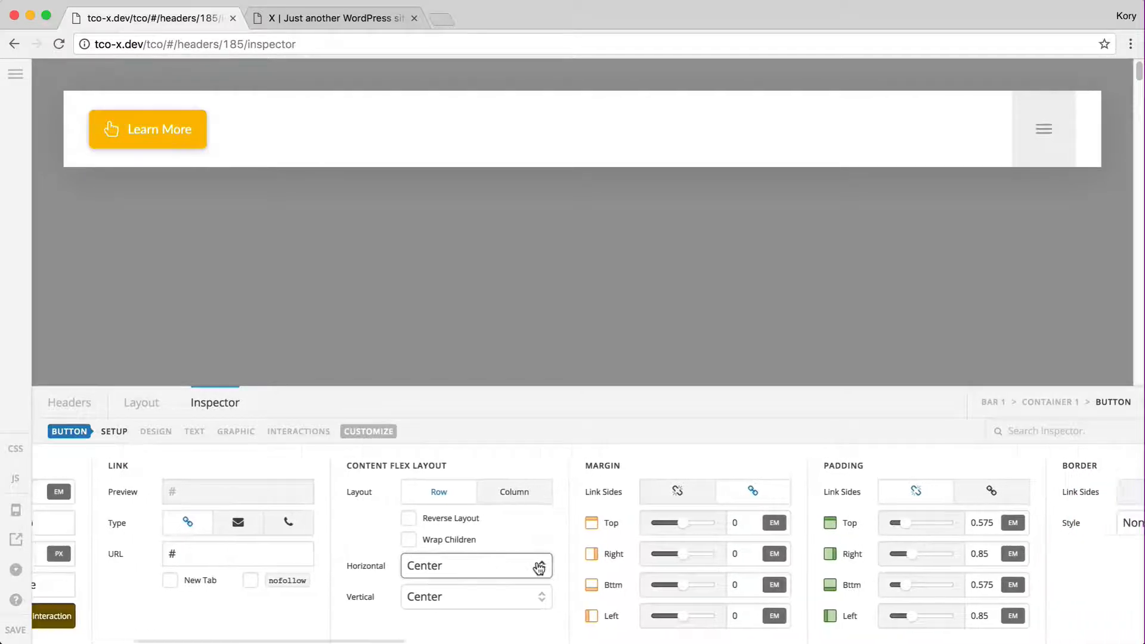
{"action": "scroll", "coordinate": [539, 568], "scroll_direction": "right", "scroll_amount": 2}
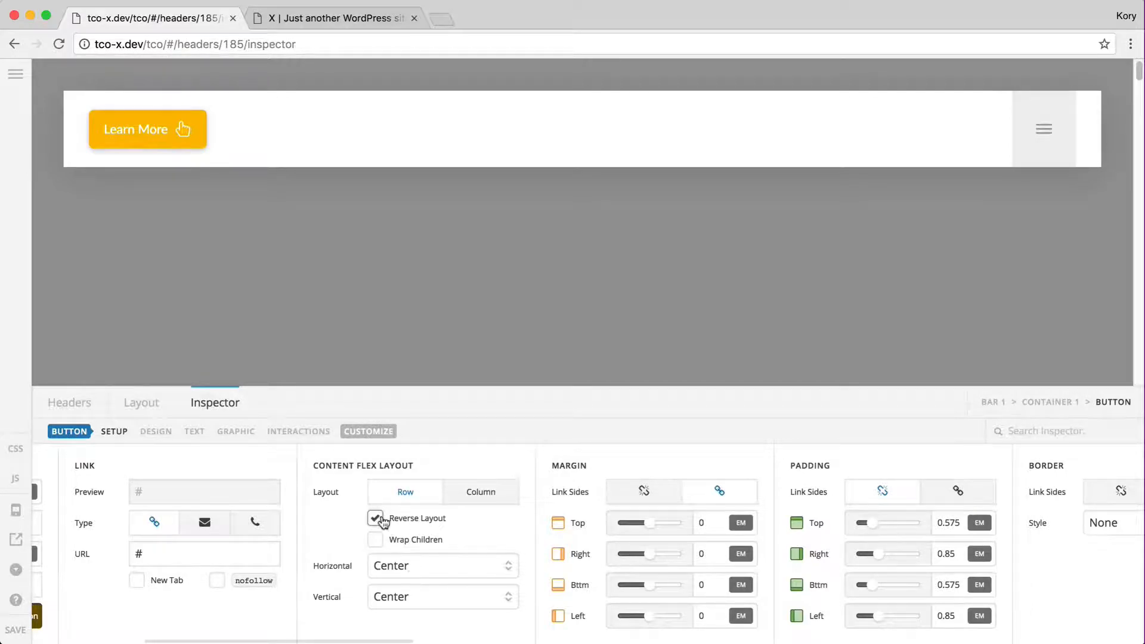
Try a top margin of 1 on the button, then reset it to 0
{"action": "scroll", "coordinate": [460, 586], "scroll_direction": "right", "scroll_amount": 5}
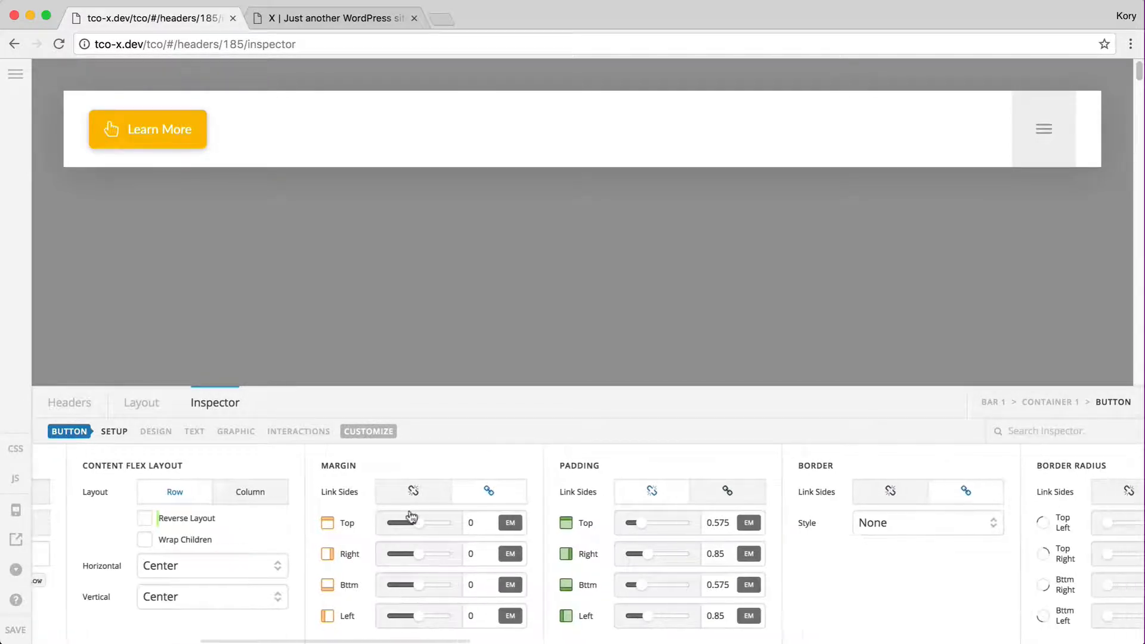
{"action": "left_click", "coordinate": [480, 523]}
{"action": "type", "text": "1"}
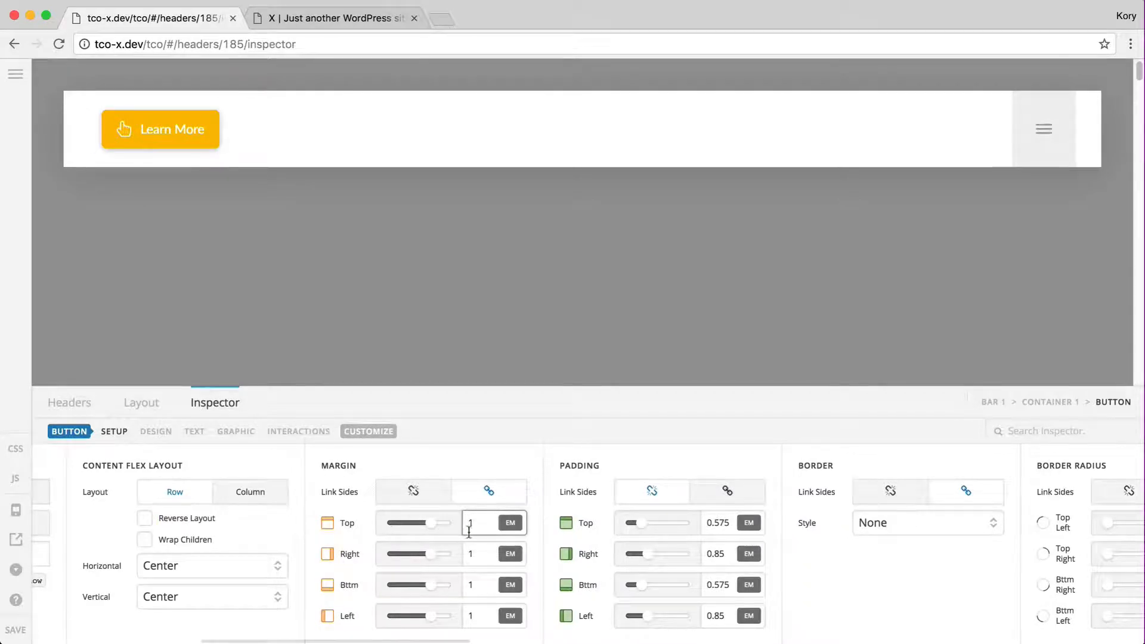
{"action": "type", "text": "0"}
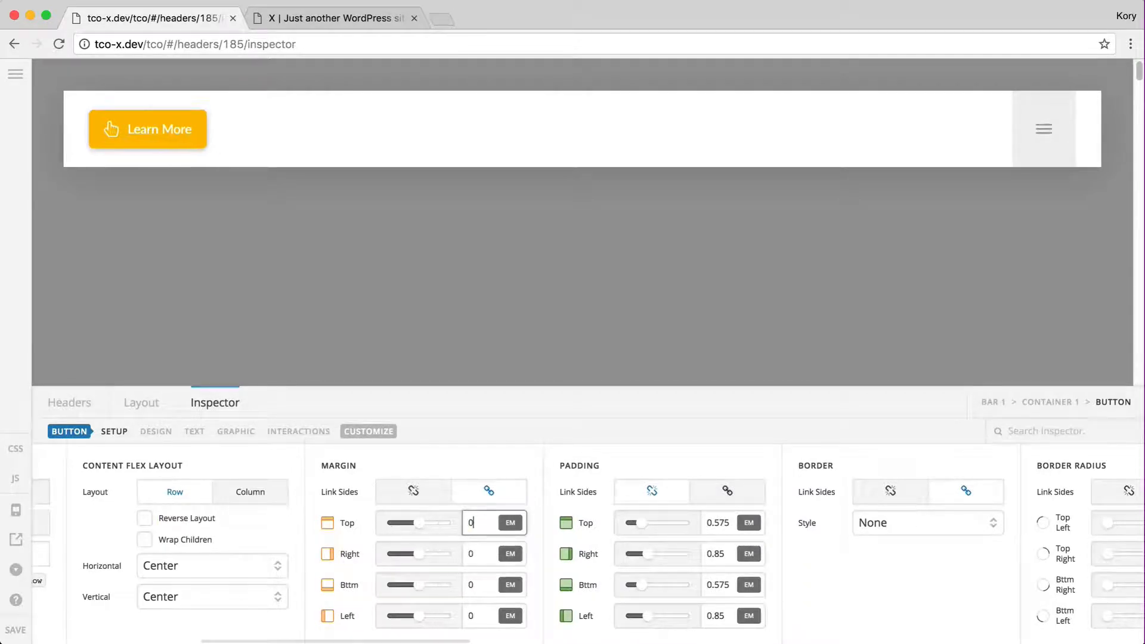
{"action": "scroll", "coordinate": [495, 512], "scroll_direction": "right", "scroll_amount": 5}
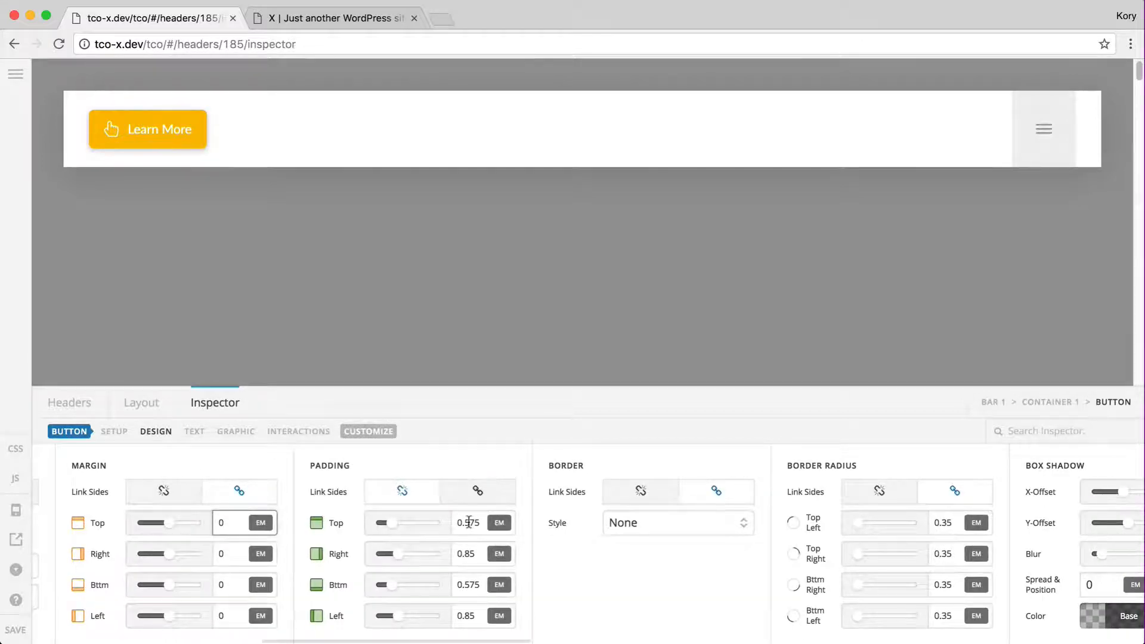
Set the button's top and bottom padding to 0.75 em
{"action": "left_click", "coordinate": [473, 522]}
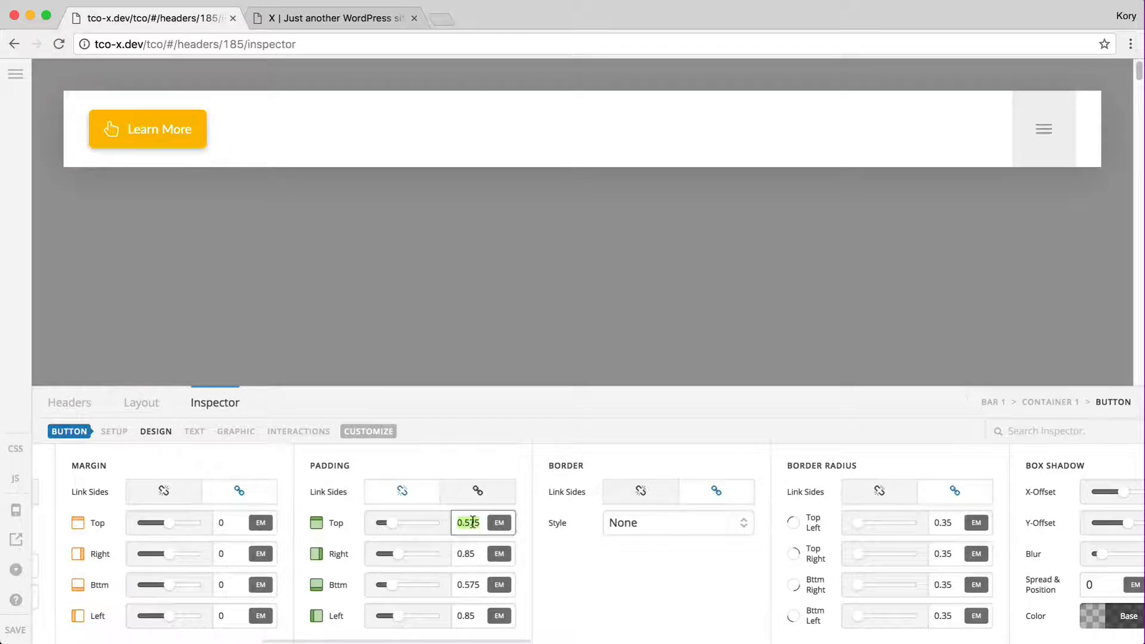
{"action": "left_click", "coordinate": [464, 523]}
{"action": "key", "text": "Delete"}
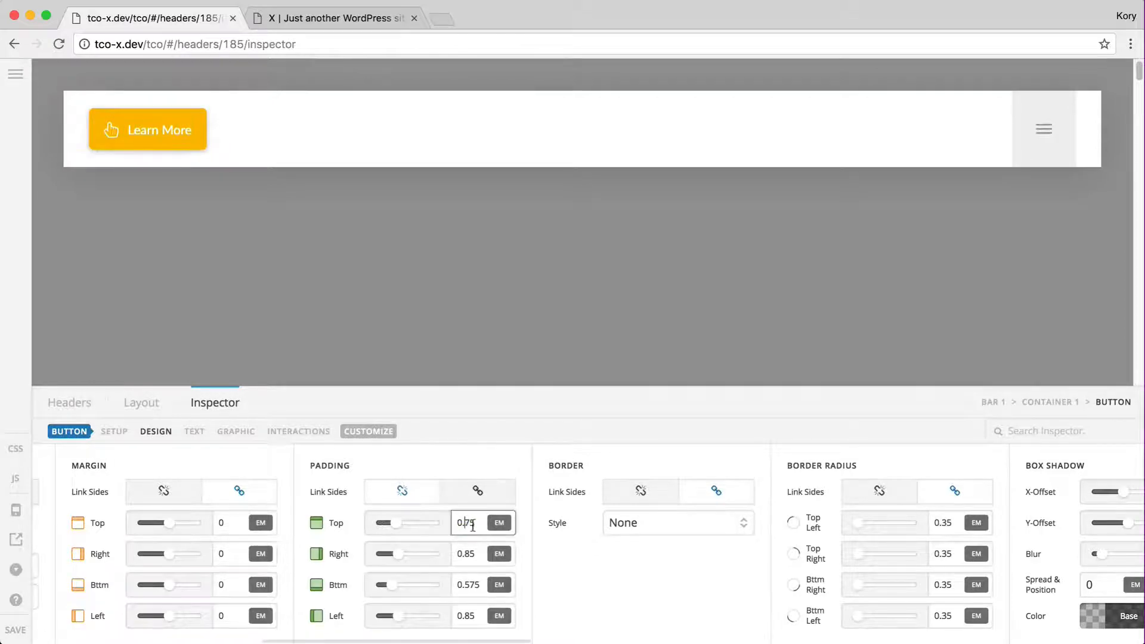
{"action": "left_click", "coordinate": [465, 585]}
{"action": "key", "text": "Delete"}
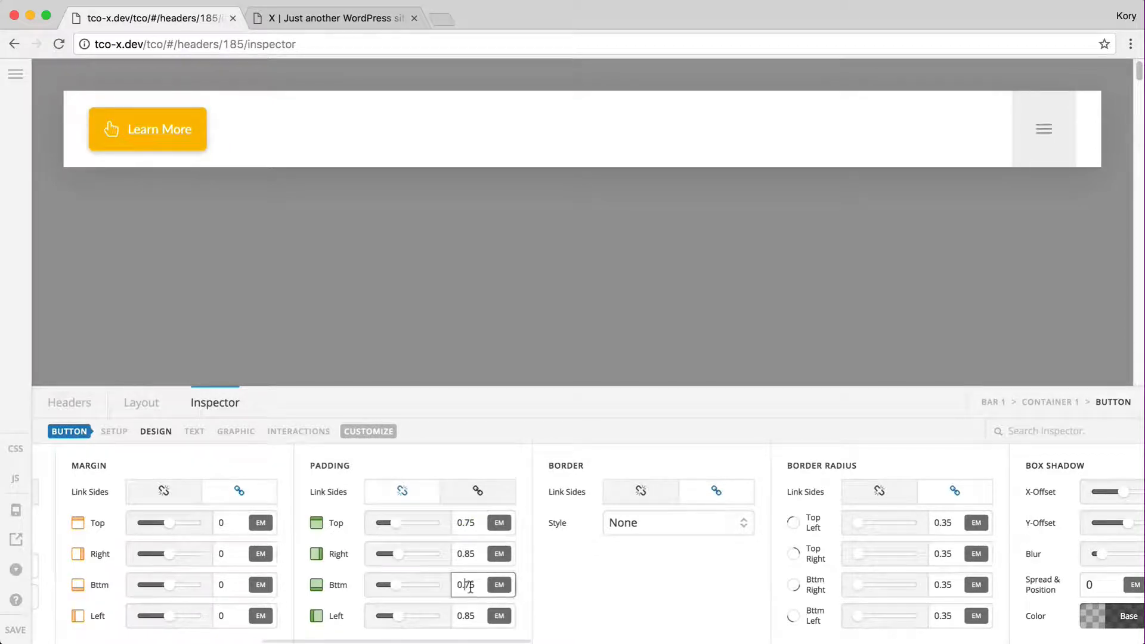
Set the button's right and left padding to 1.25 em
{"action": "double_click", "coordinate": [471, 554]}
{"action": "type", "text": "1"}
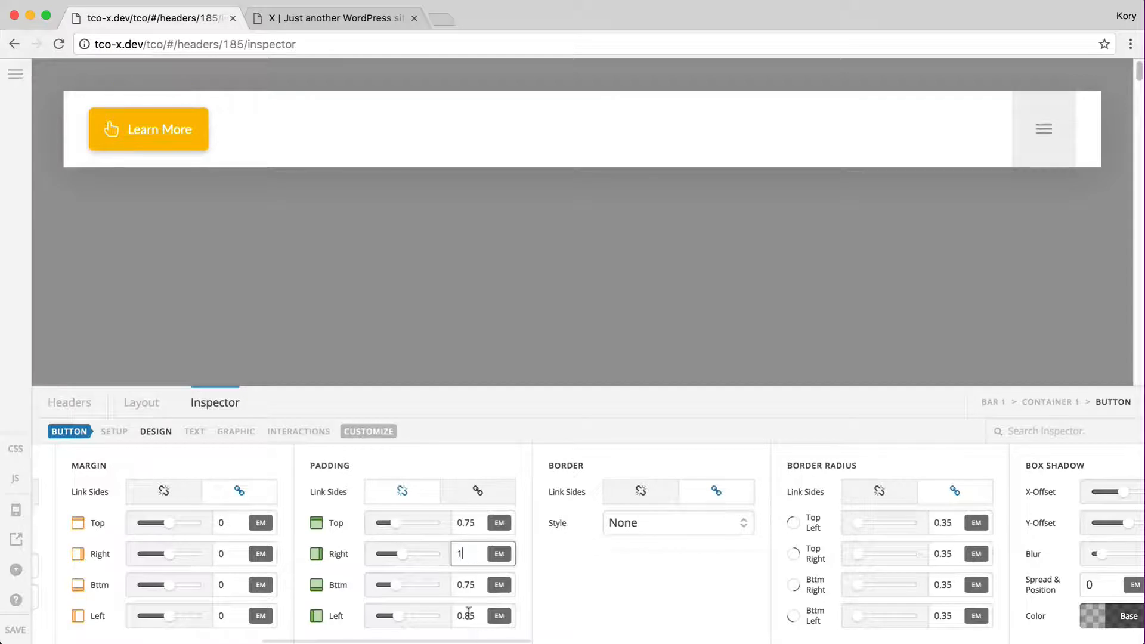
{"action": "double_click", "coordinate": [468, 615]}
{"action": "type", "text": "1"}
{"action": "left_click", "coordinate": [470, 554]}
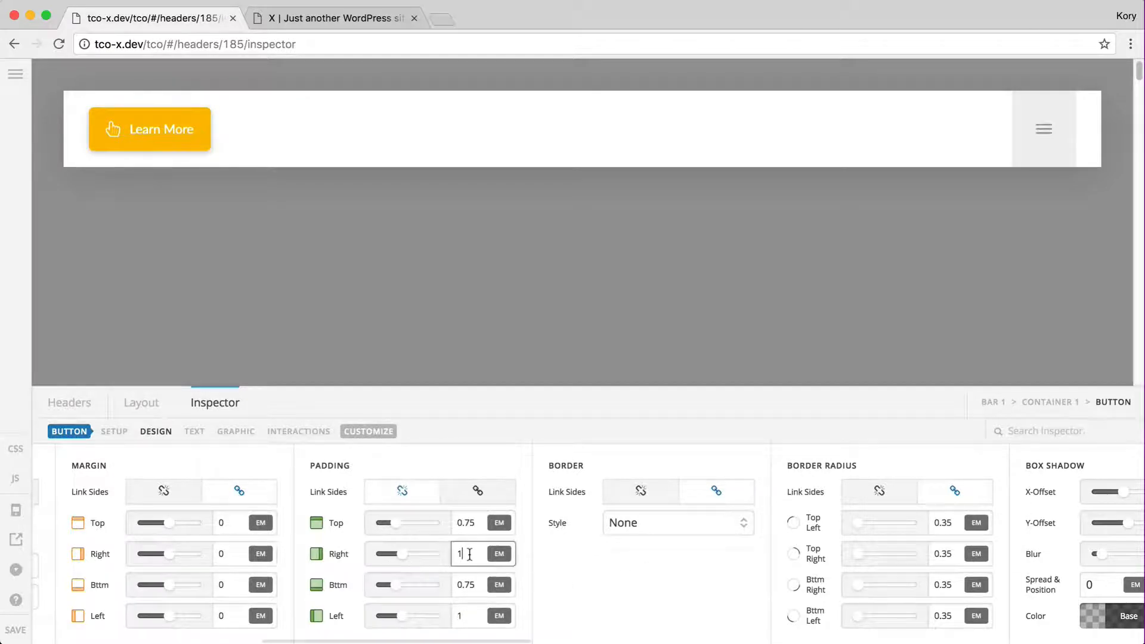
{"action": "type", "text": ".25"}
{"action": "left_click", "coordinate": [471, 614]}
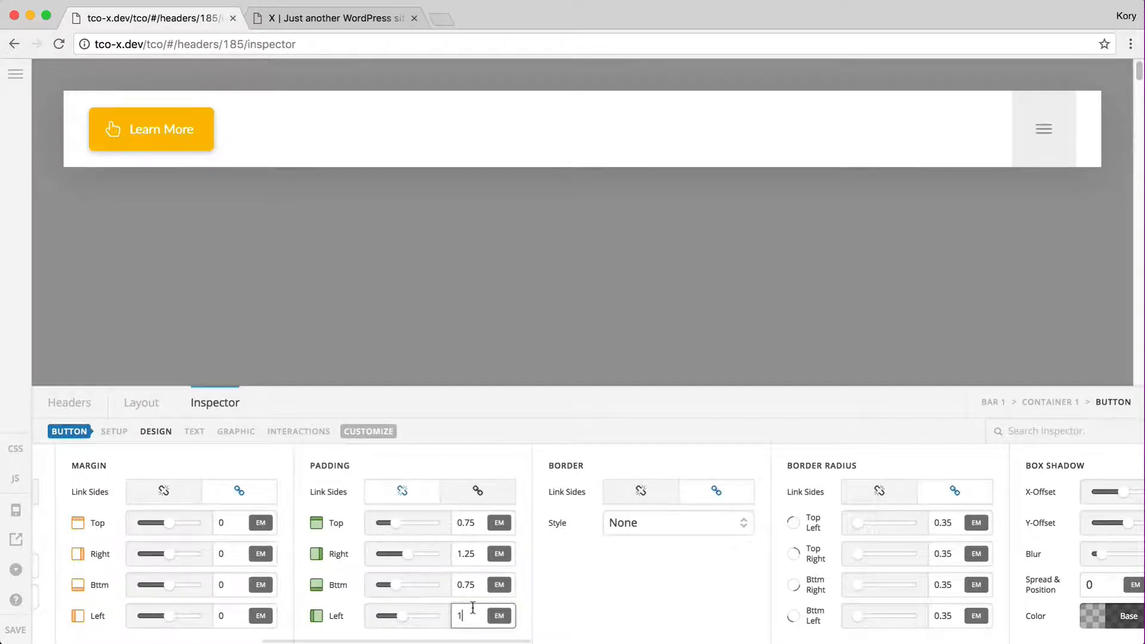
{"action": "type", "text": ".25"}
{"action": "scroll", "coordinate": [612, 599], "scroll_direction": "right", "scroll_amount": 5}
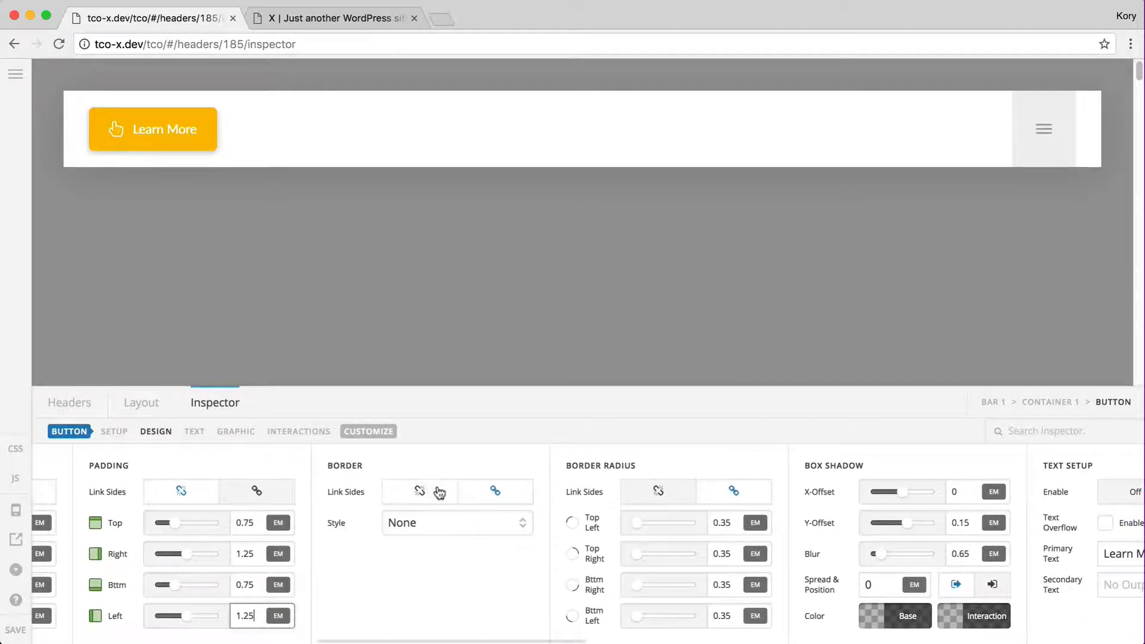
Give the button a solid 2 px border
{"action": "left_click", "coordinate": [474, 511]}
{"action": "left_click", "coordinate": [457, 538]}
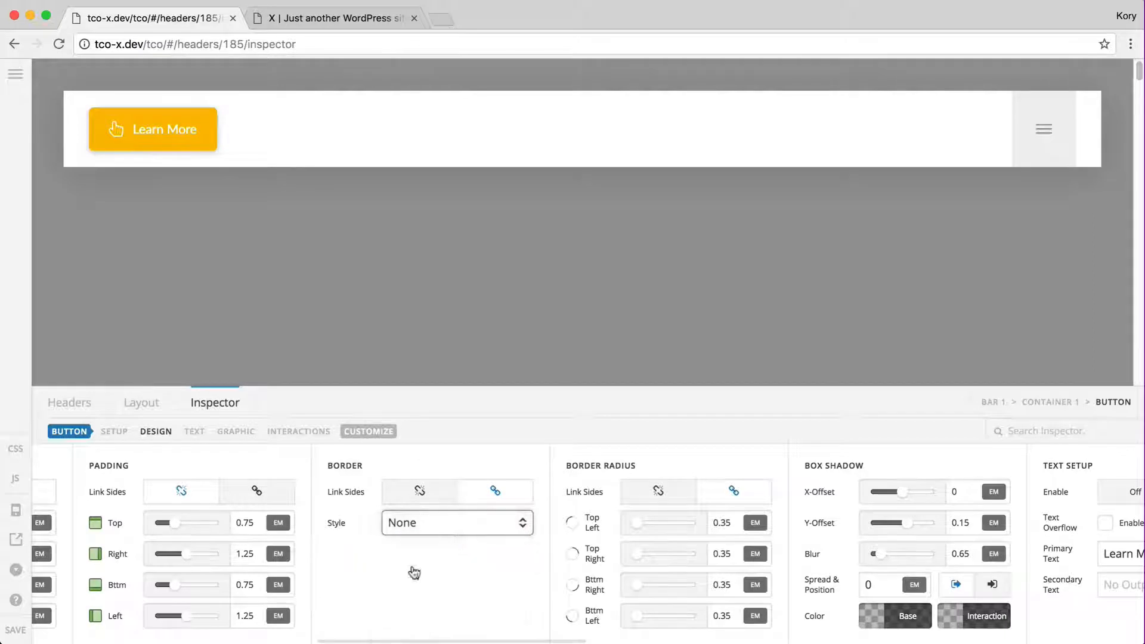
{"action": "left_click", "coordinate": [489, 553]}
{"action": "type", "text": "2"}
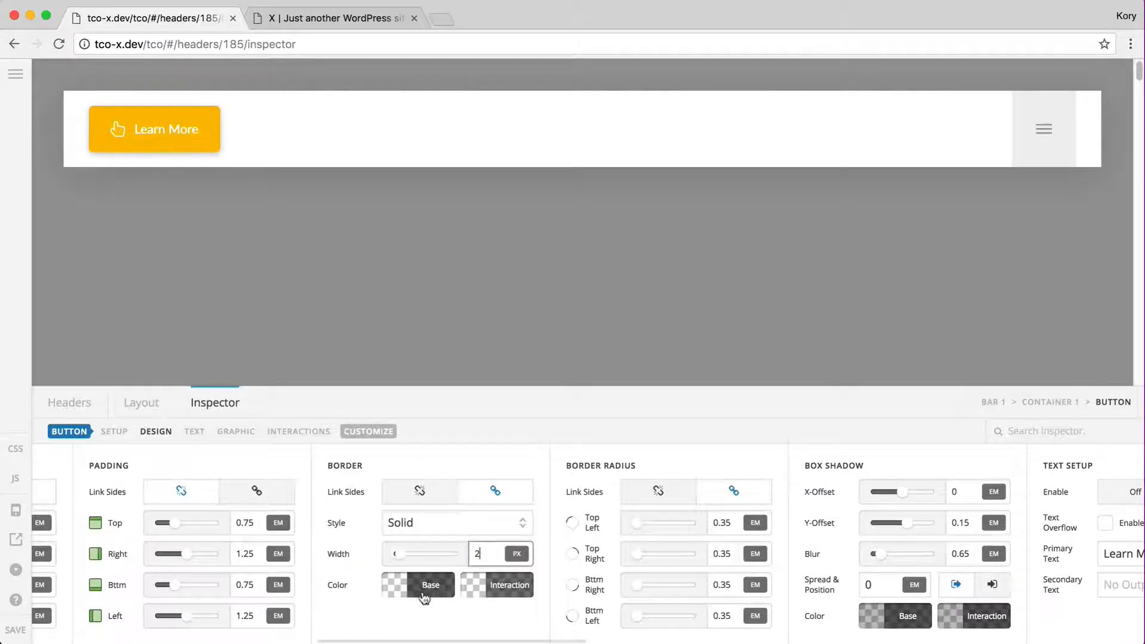
Set the base border colour to white at about 0.5 alpha
{"action": "left_click", "coordinate": [426, 589]}
{"action": "left_click", "coordinate": [505, 582]}
{"action": "key", "text": "ctrl+a"}
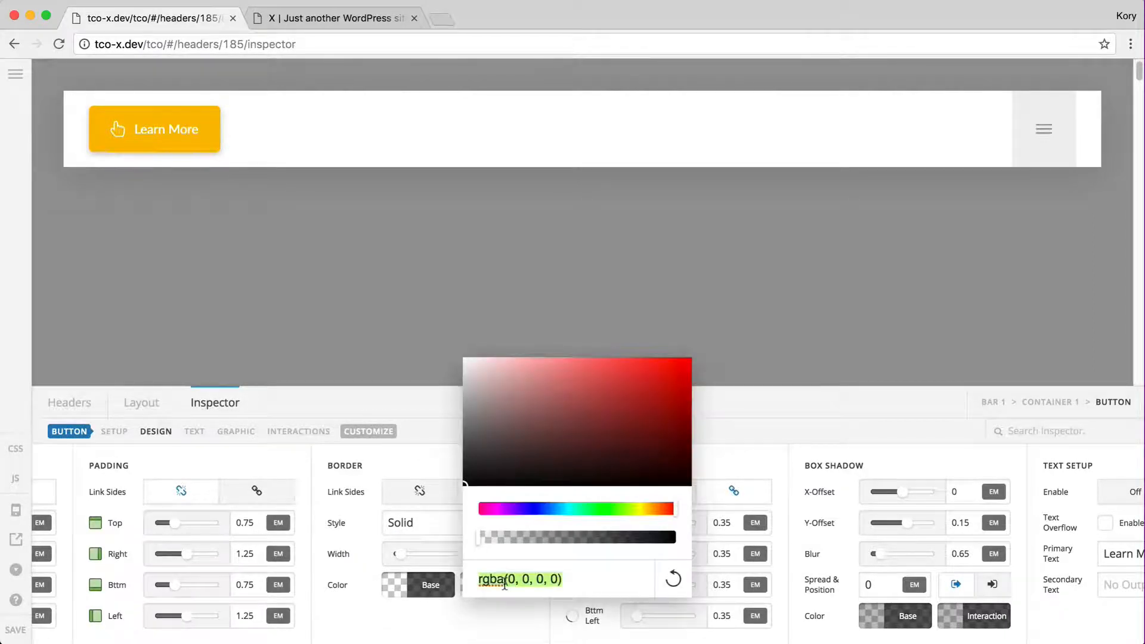
{"action": "type", "text": "white"}
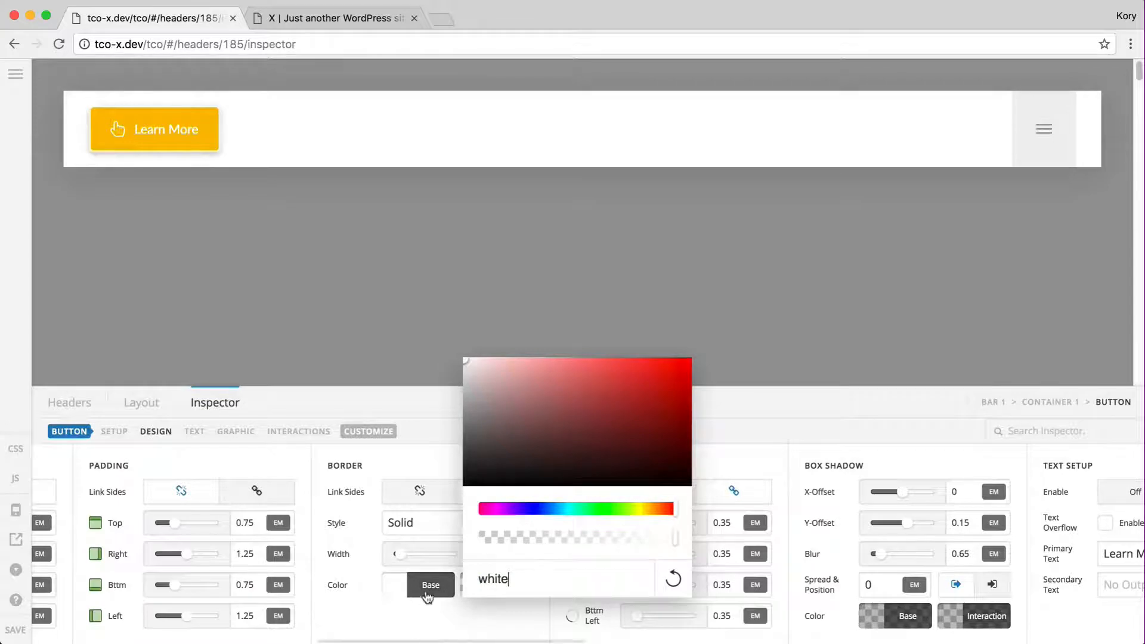
{"action": "left_click", "coordinate": [578, 539]}
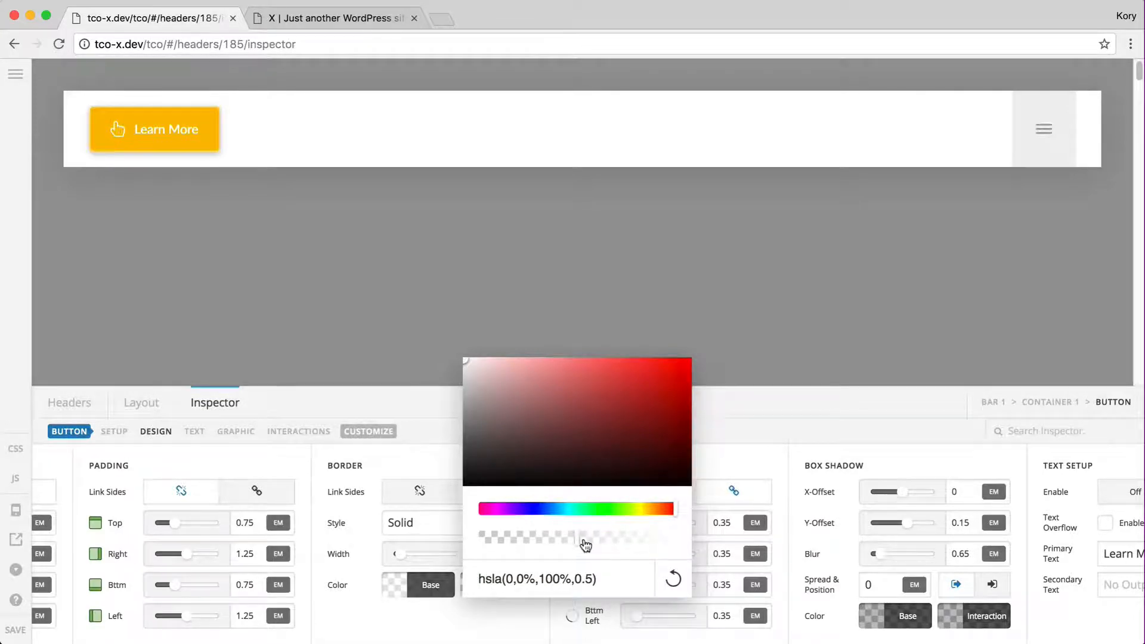
{"action": "left_click", "coordinate": [447, 588]}
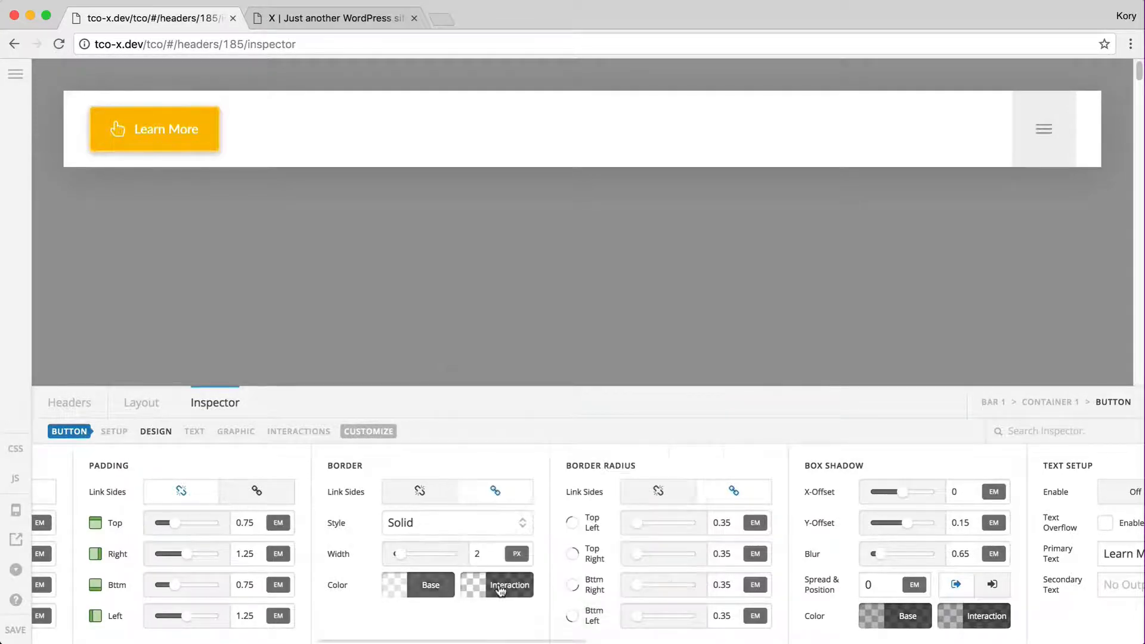
Set the interaction border colour to white at about 0.53 alpha
{"action": "triple_click", "coordinate": [612, 577]}
{"action": "type", "text": "white"}
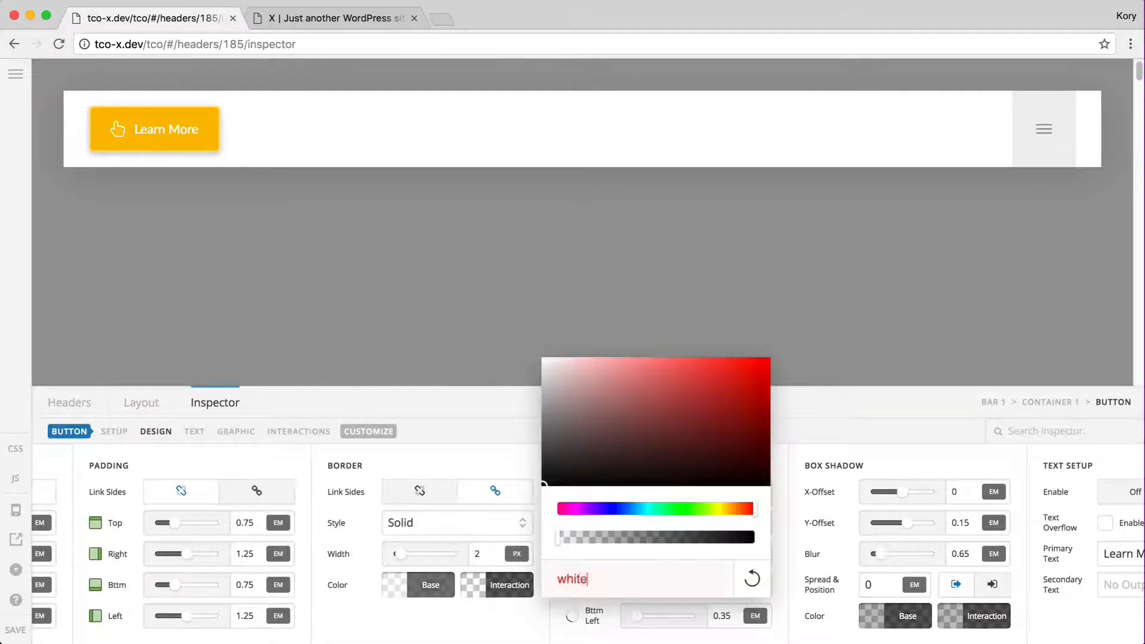
{"action": "left_click", "coordinate": [664, 539]}
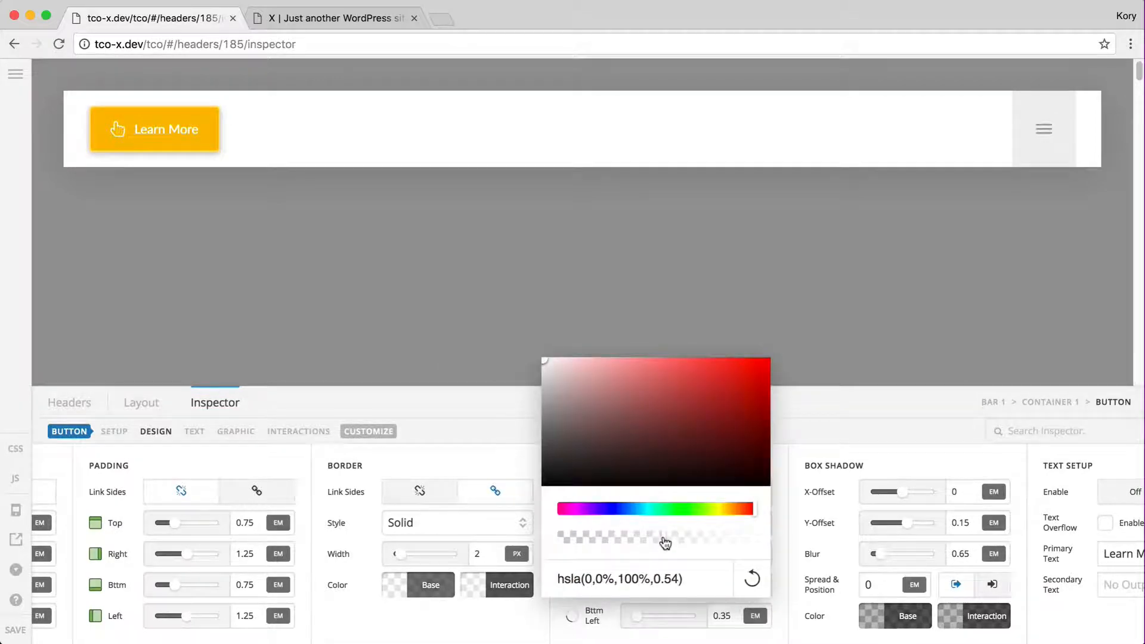
{"action": "left_click", "coordinate": [679, 577]}
{"action": "key", "text": "BackSpace"}
{"action": "type", "text": "3"}
{"action": "left_click", "coordinate": [498, 585]}
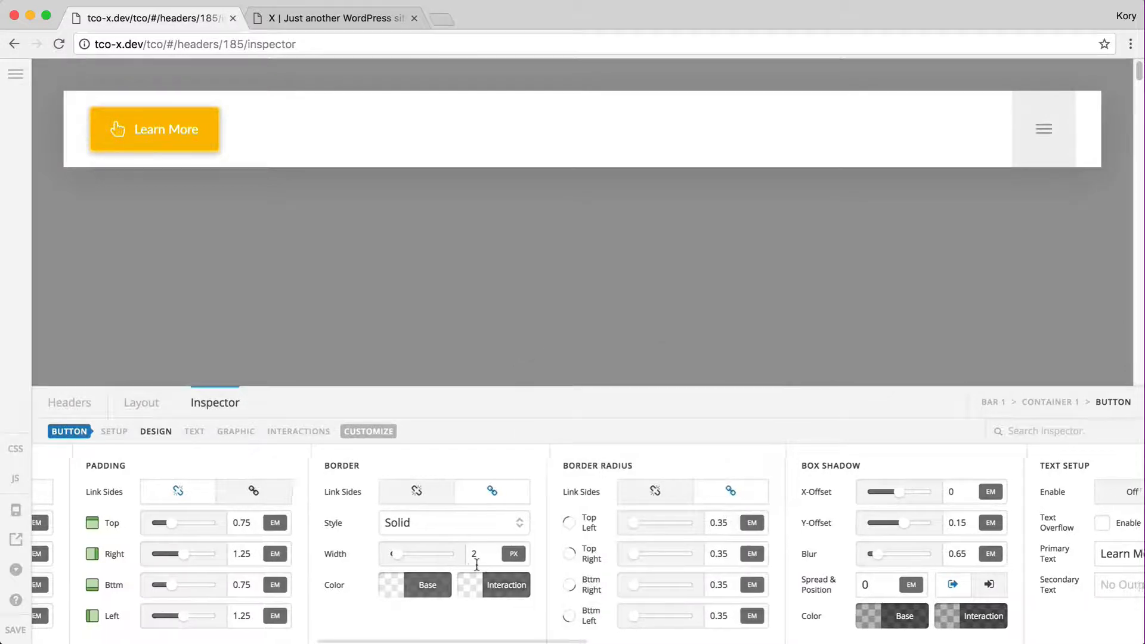
Try a corner radius of 100 on the button, then set it back to 0
{"action": "scroll", "coordinate": [477, 564], "scroll_direction": "right", "scroll_amount": 5}
{"action": "double_click", "coordinate": [539, 521]}
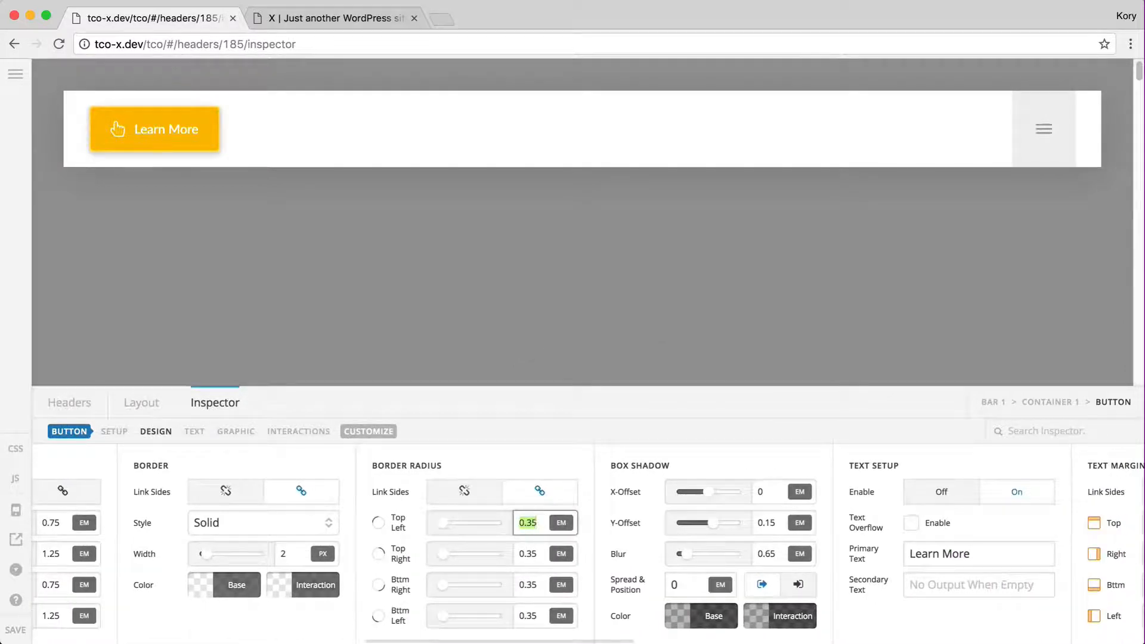
{"action": "type", "text": "100"}
{"action": "key", "text": "super+a"}
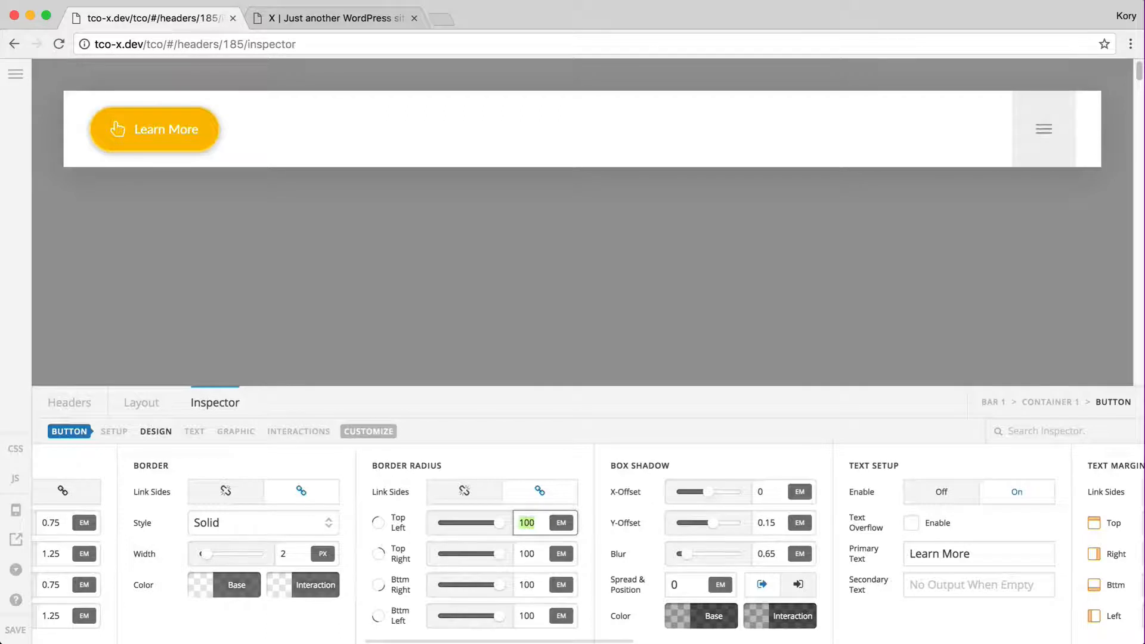
{"action": "type", "text": "0.5"}
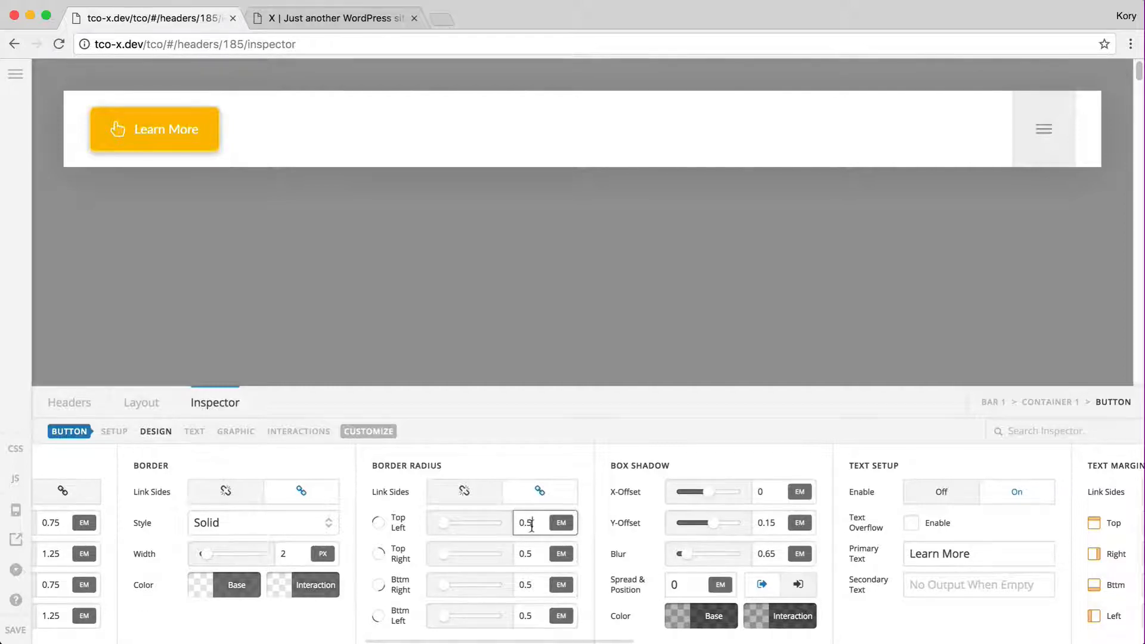
Unlink the corner radii and set the individual corners to 1.5 em
{"action": "left_click", "coordinate": [481, 499]}
{"action": "type", "text": "0"}
{"action": "type", "text": "1"}
{"action": "left_click", "coordinate": [473, 492]}
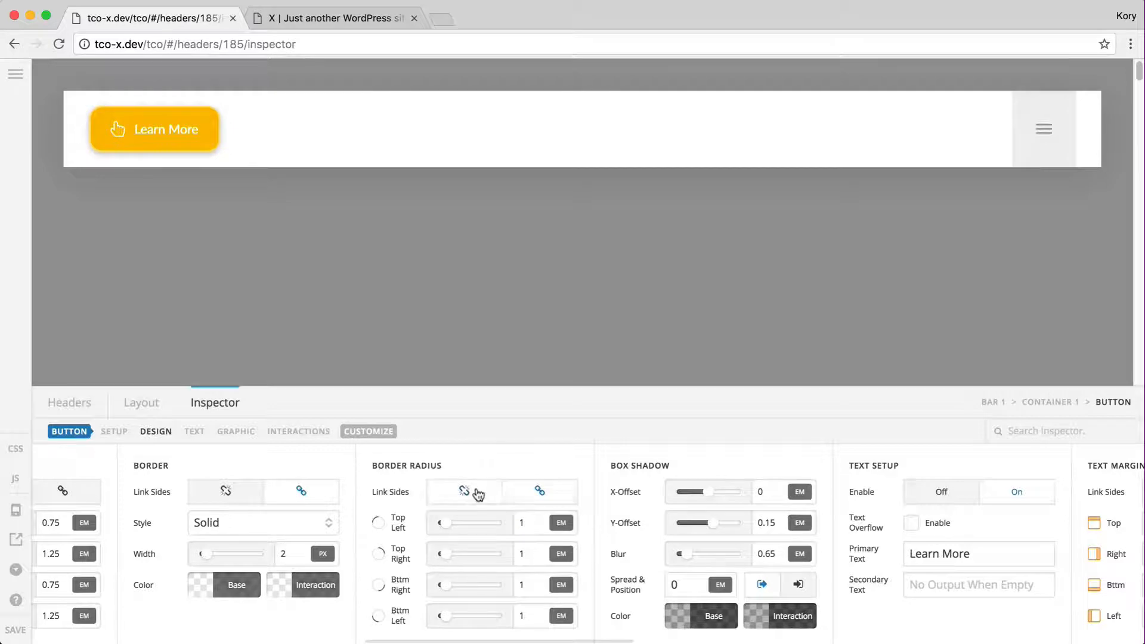
{"action": "double_click", "coordinate": [521, 523]}
{"action": "type", "text": "0"}
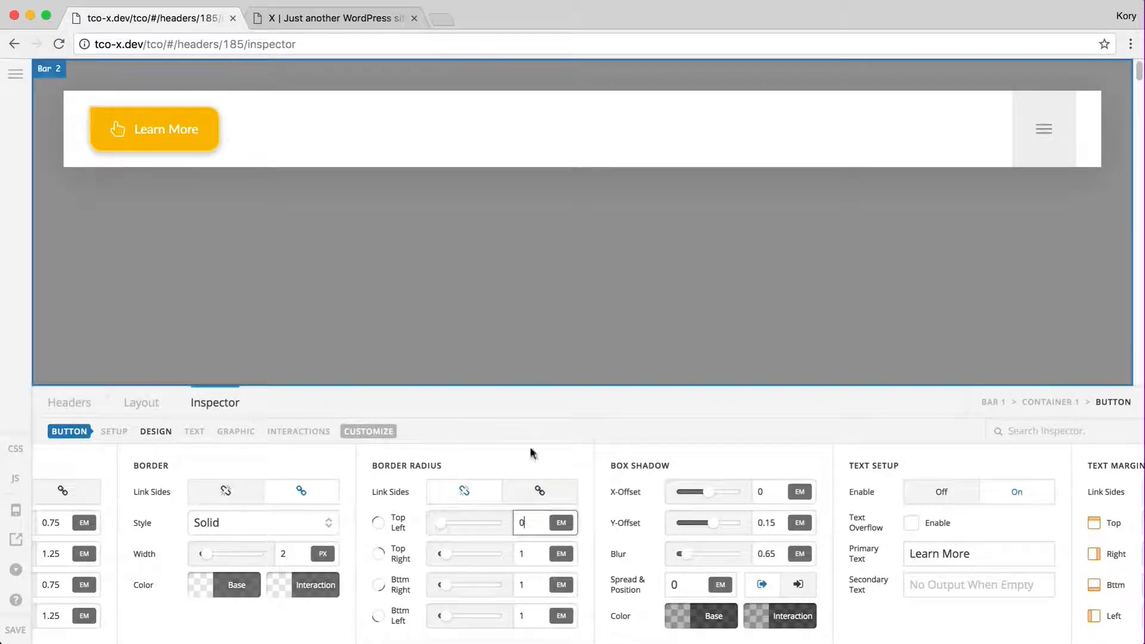
{"action": "left_click", "coordinate": [531, 555]}
{"action": "type", "text": ".5"}
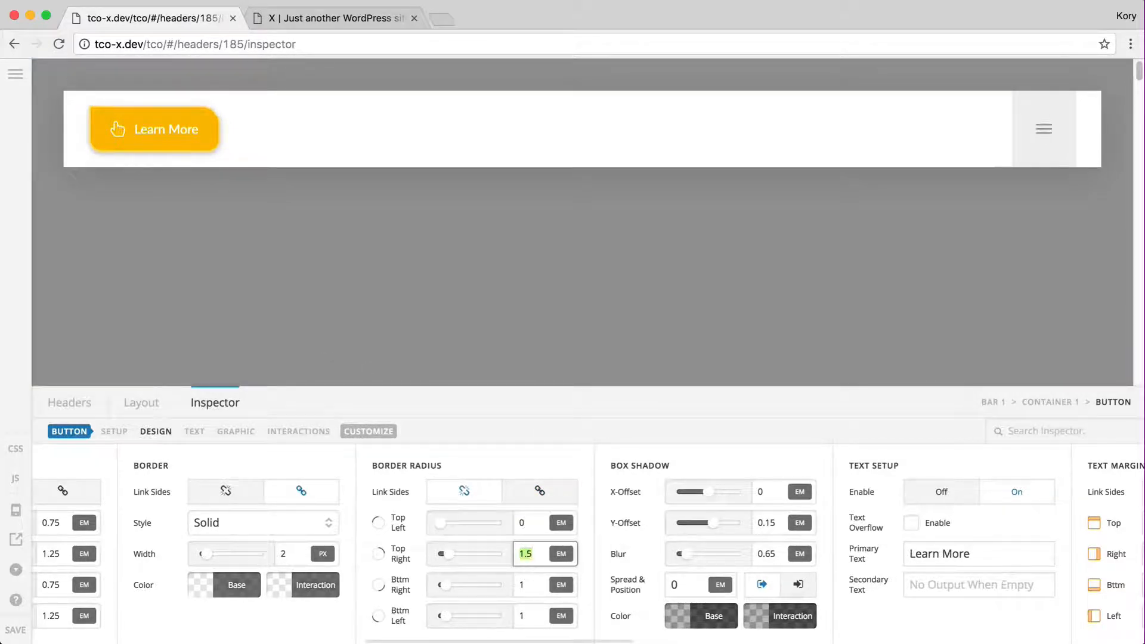
{"action": "left_click", "coordinate": [532, 587]}
{"action": "type", "text": ".5"}
{"action": "left_click", "coordinate": [534, 614]}
{"action": "type", "text": ".5"}
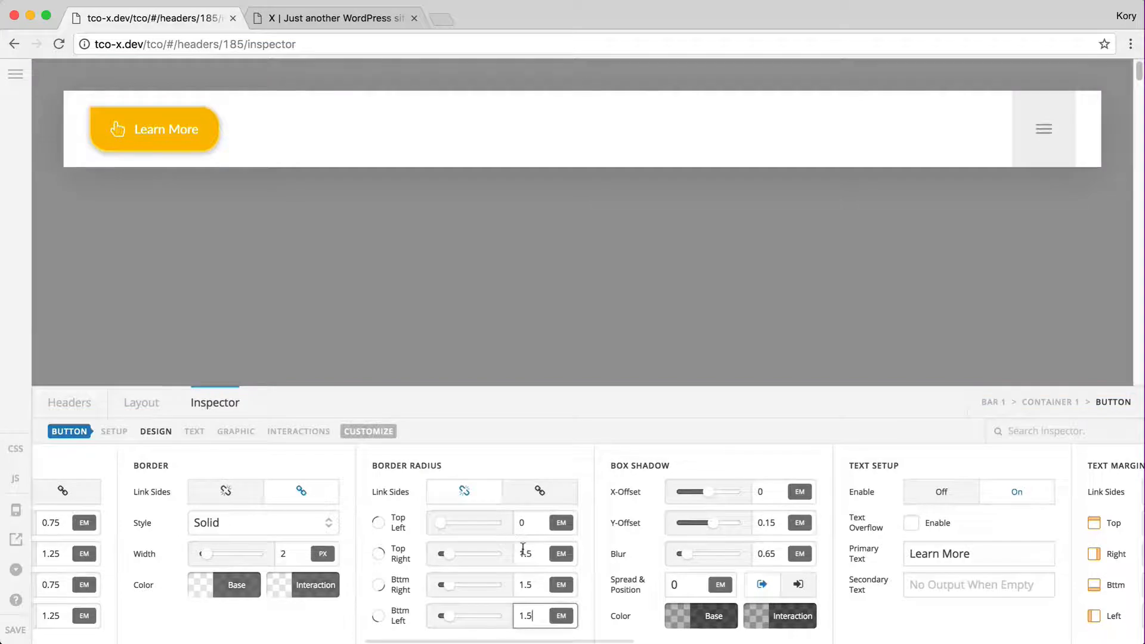
Remove the button's border, set bottom-left radius to 0, and show the header layout list
{"action": "scroll", "coordinate": [523, 547], "scroll_direction": "left", "scroll_amount": 5}
{"action": "left_click", "coordinate": [491, 525]}
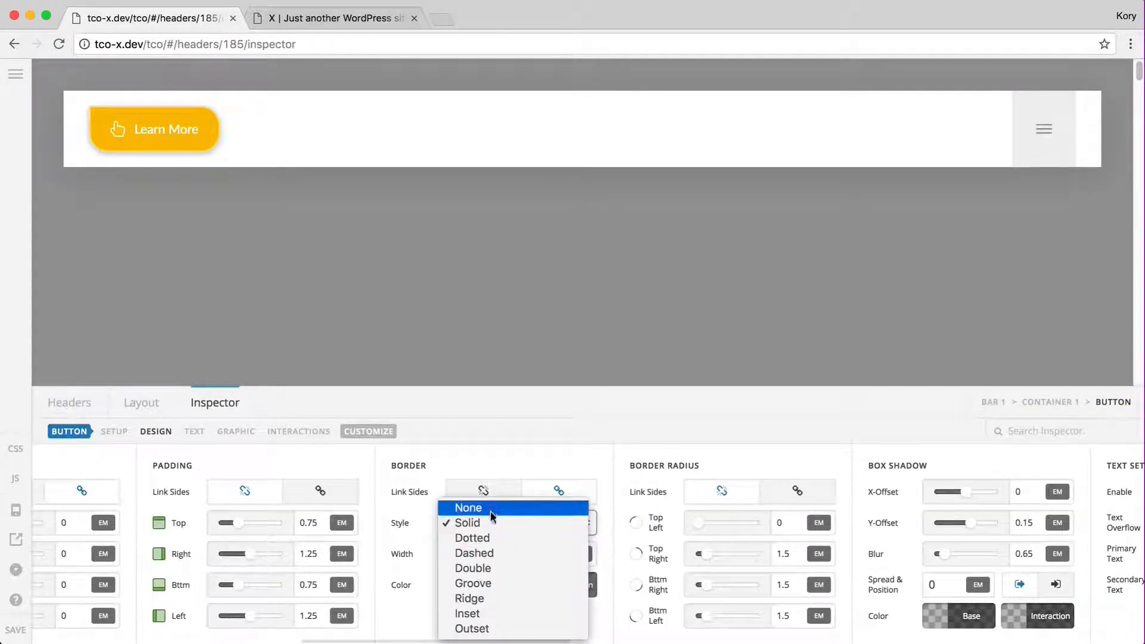
{"action": "left_click", "coordinate": [491, 508]}
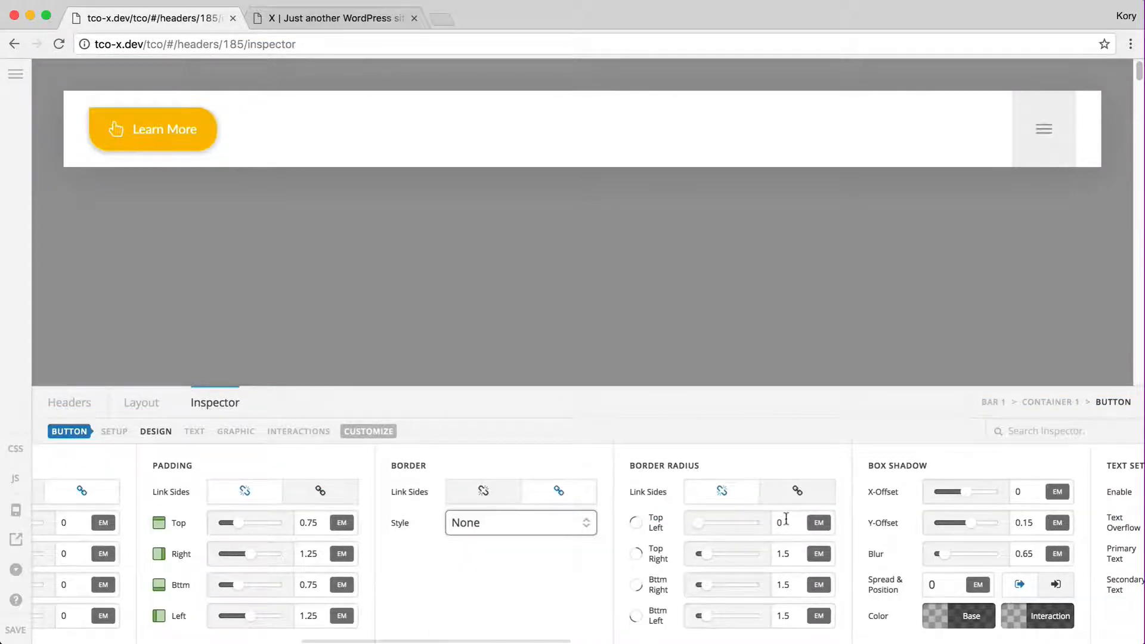
{"action": "double_click", "coordinate": [791, 616]}
{"action": "type", "text": "0"}
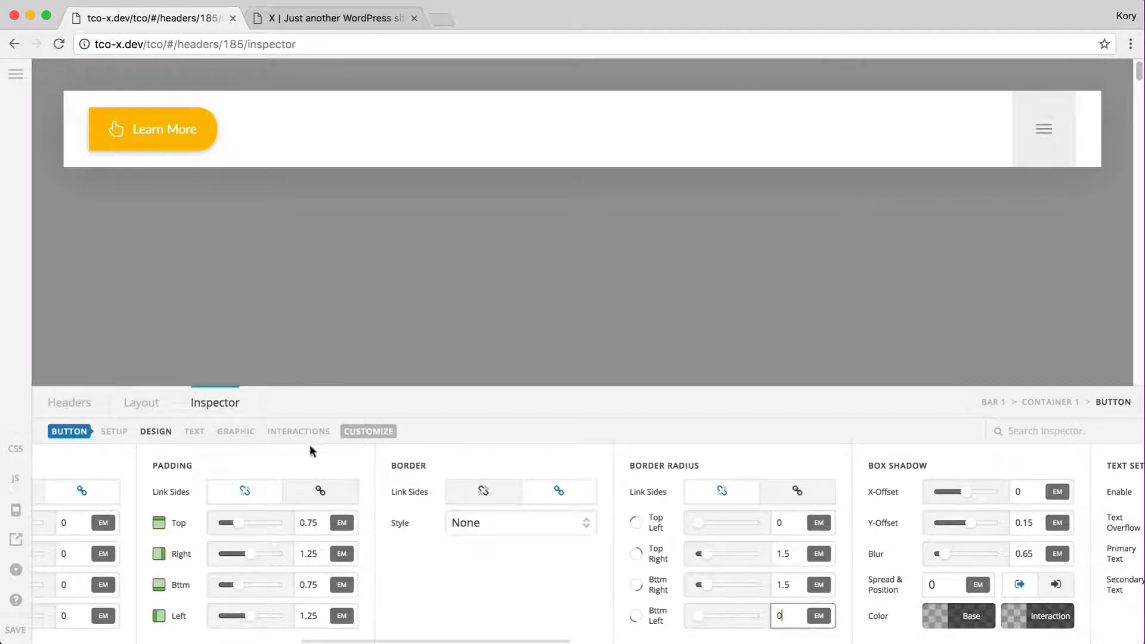
{"action": "left_click", "coordinate": [141, 403]}
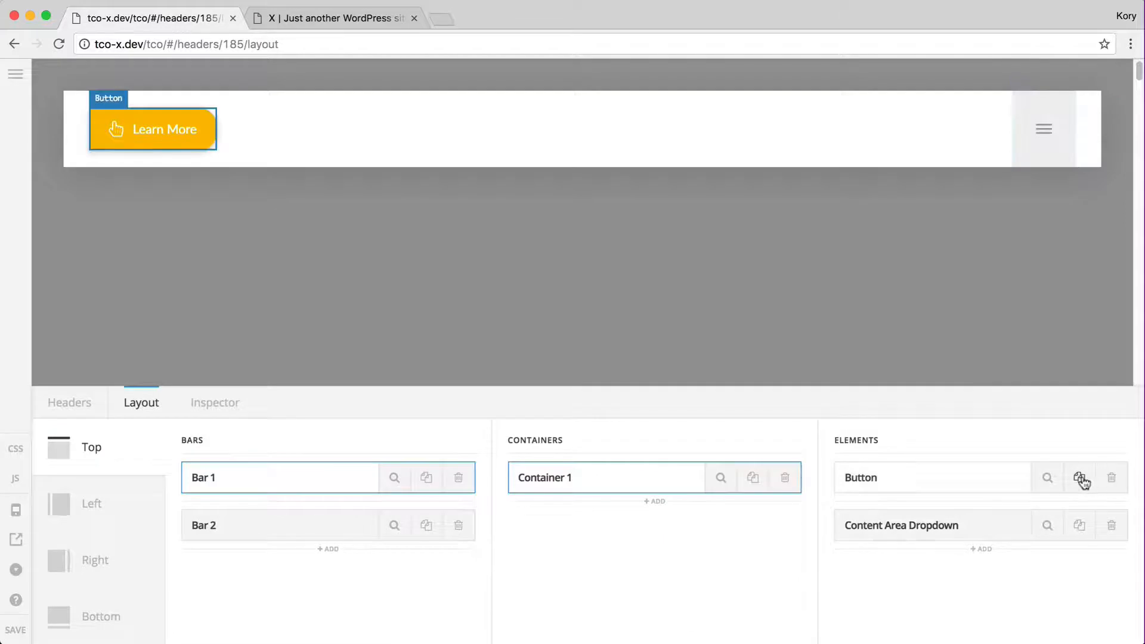
Duplicate the Learn More button and bring up the menu dropdown's Toggle settings
{"action": "left_click", "coordinate": [1081, 478]}
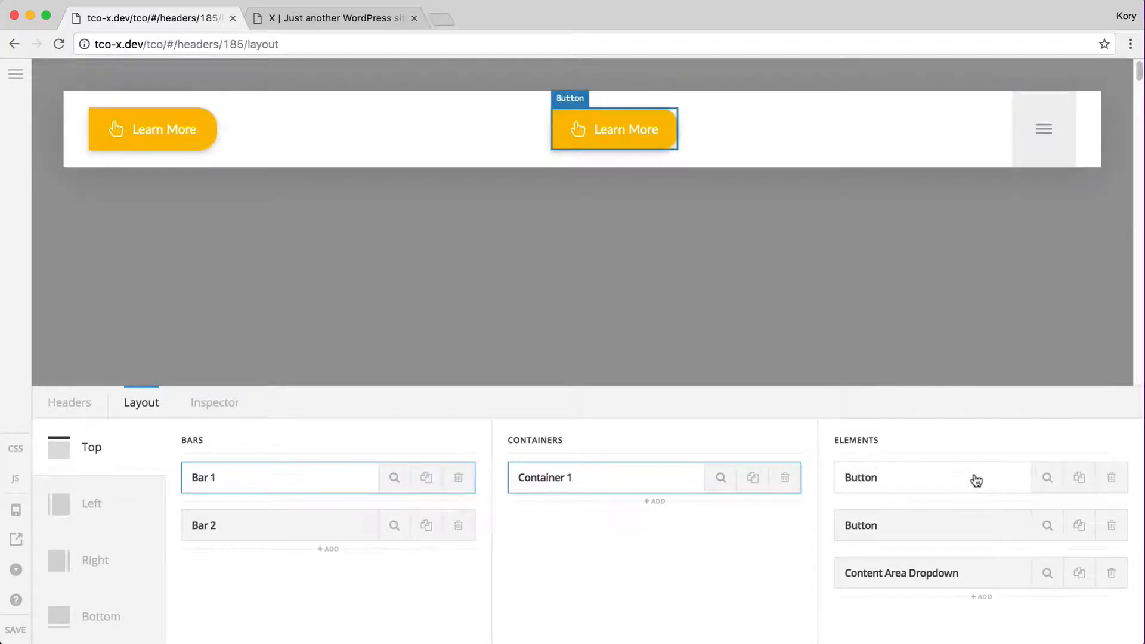
{"action": "left_click", "coordinate": [1039, 126]}
{"action": "left_click", "coordinate": [173, 432]}
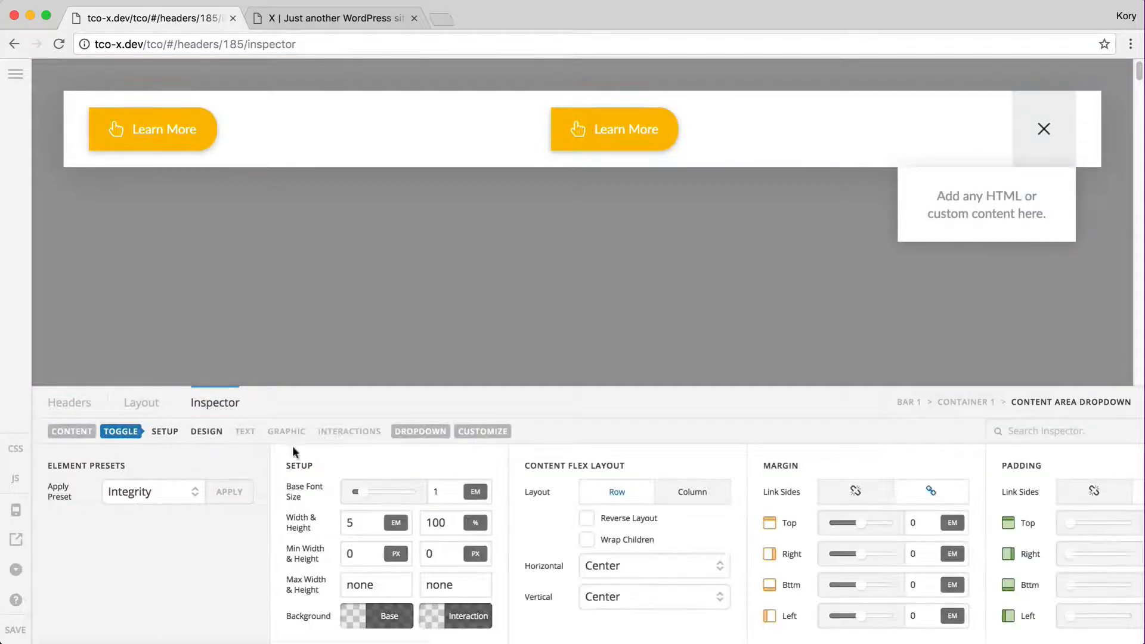
Set the menu toggle's left margin to auto
{"action": "left_click", "coordinate": [205, 431]}
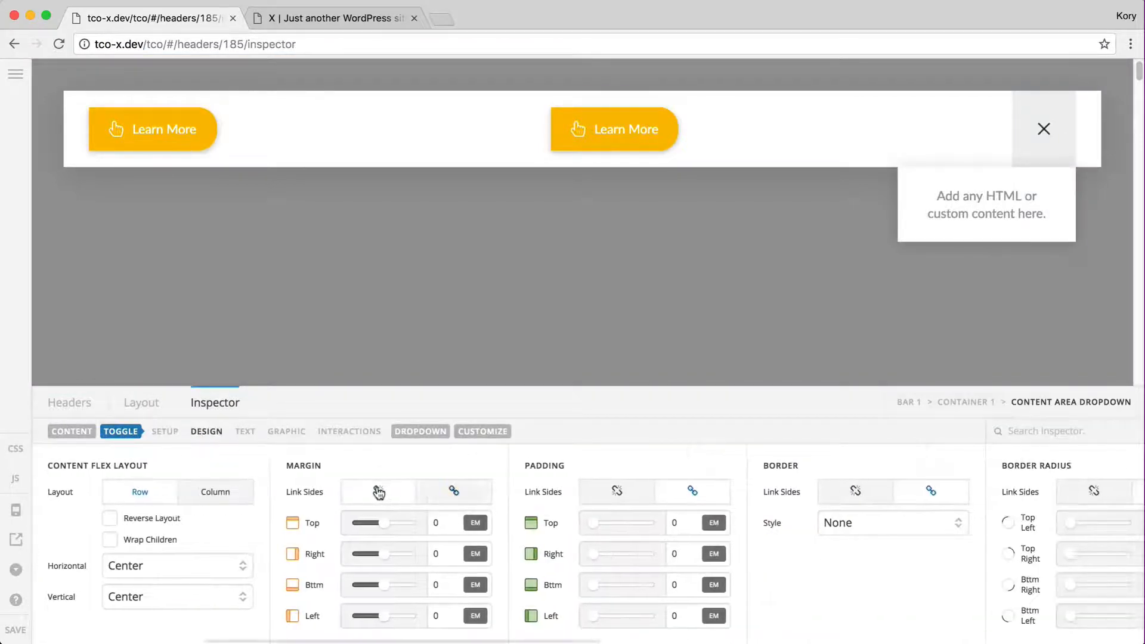
{"action": "left_click", "coordinate": [444, 612]}
{"action": "type", "text": "auto"}
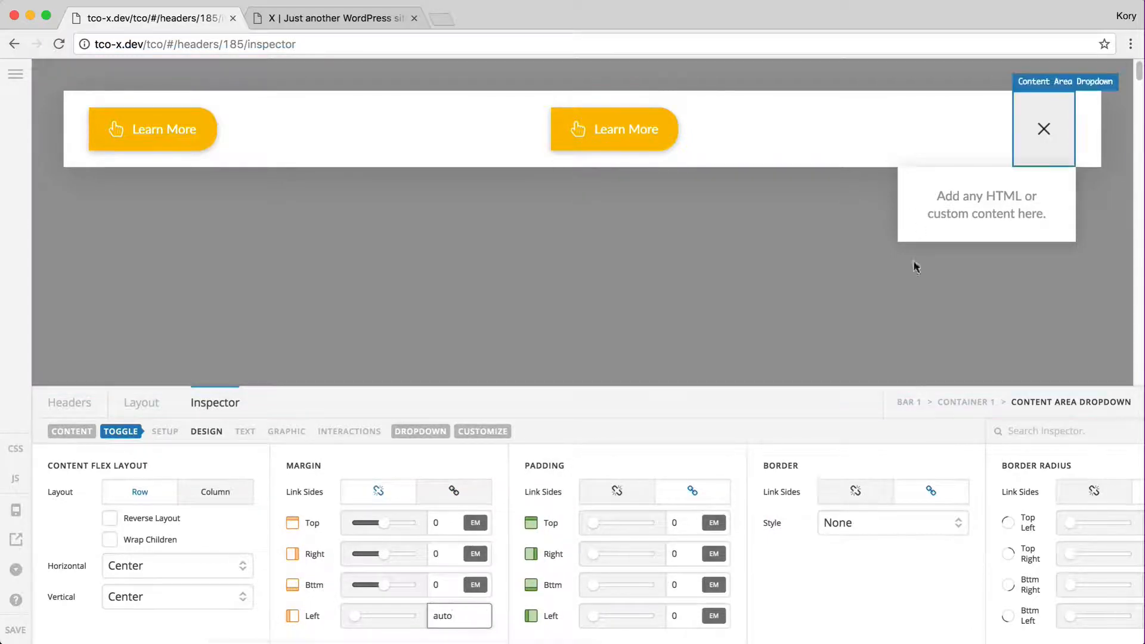
{"action": "left_click", "coordinate": [424, 148]}
Set the header container's horizontal alignment to Start
{"action": "left_click", "coordinate": [425, 152]}
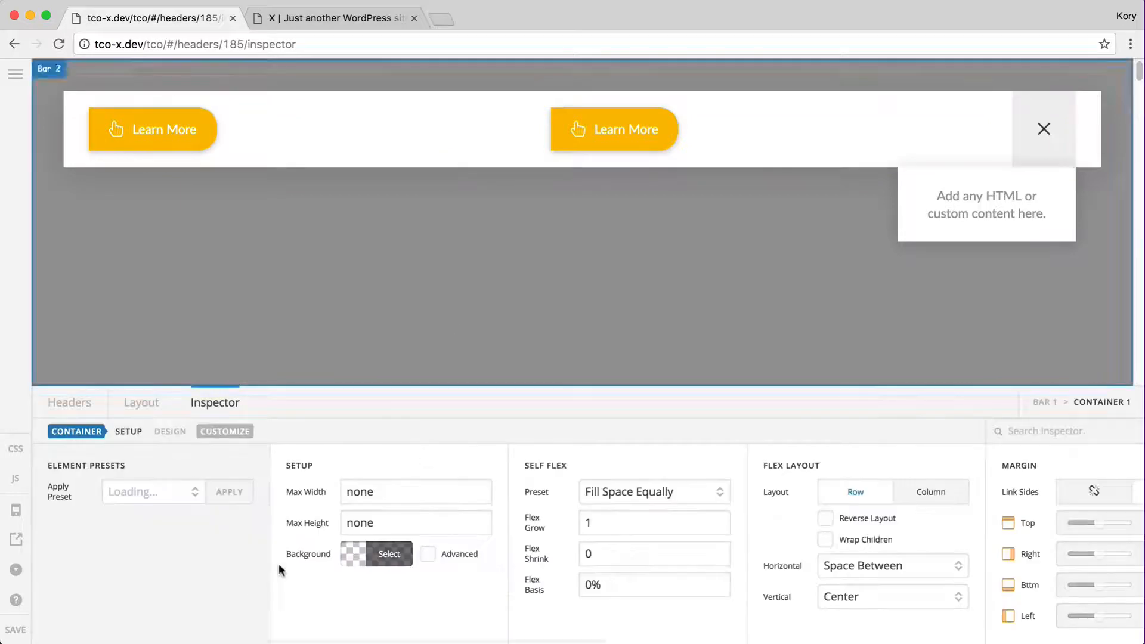
{"action": "left_click", "coordinate": [865, 566]}
{"action": "left_click", "coordinate": [875, 518]}
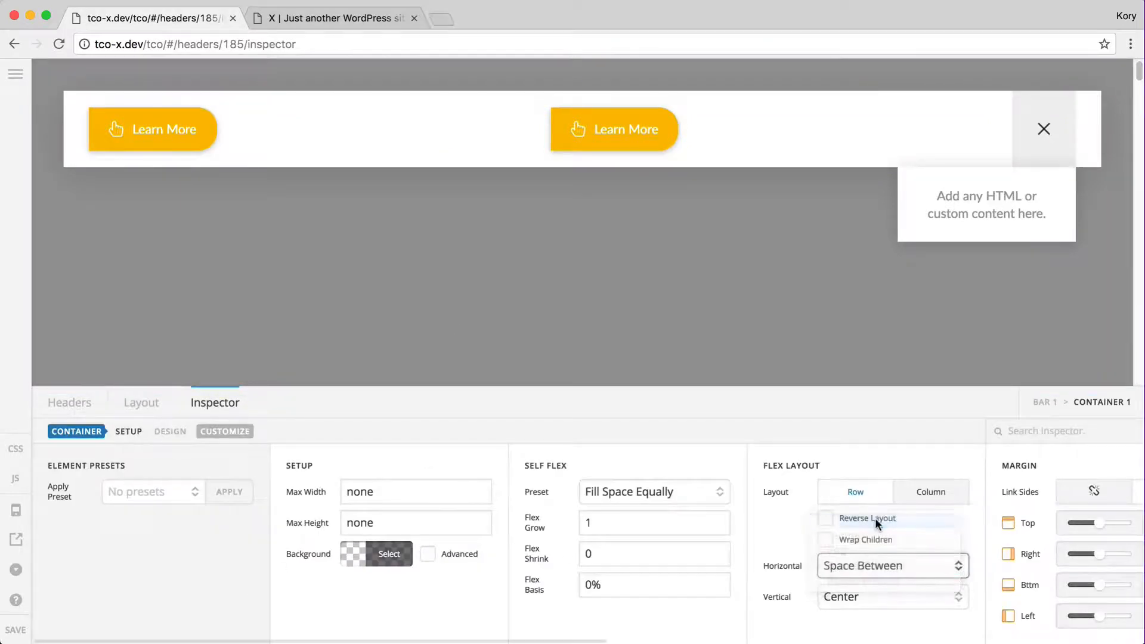
{"action": "left_click", "coordinate": [403, 149]}
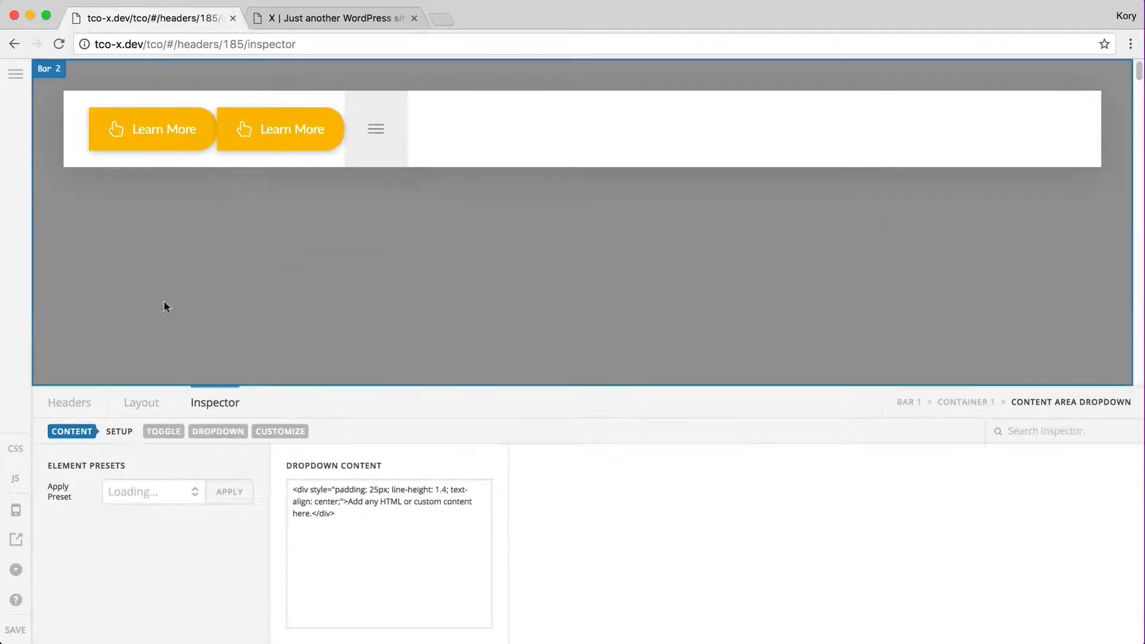
{"action": "left_click", "coordinate": [171, 436]}
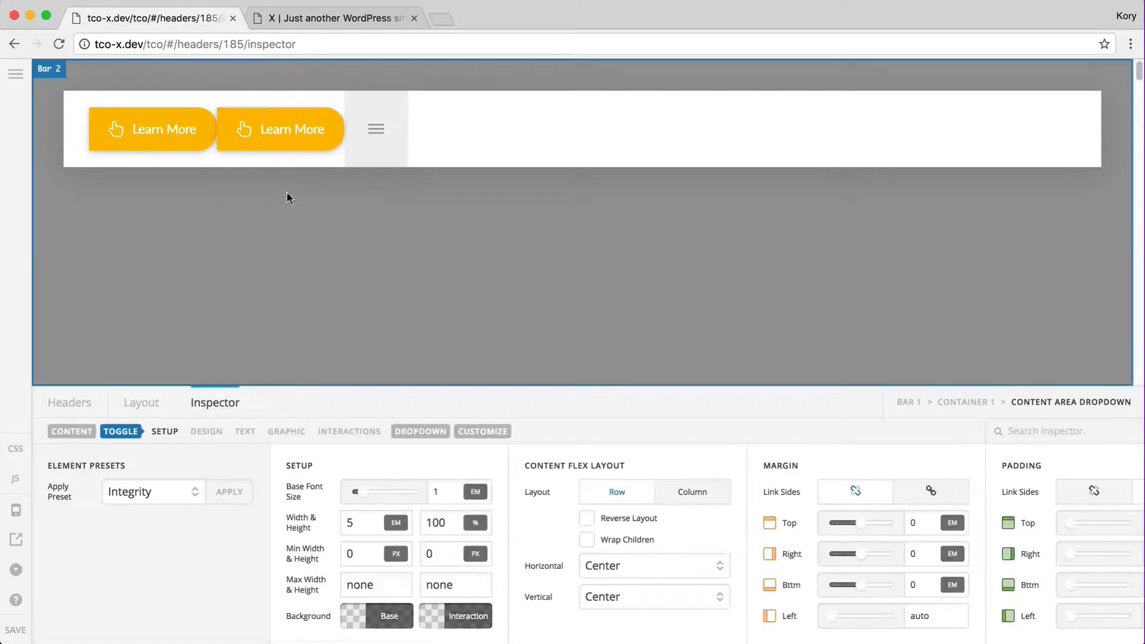
Set the second Learn More button's right margin to auto
{"action": "left_click", "coordinate": [294, 126]}
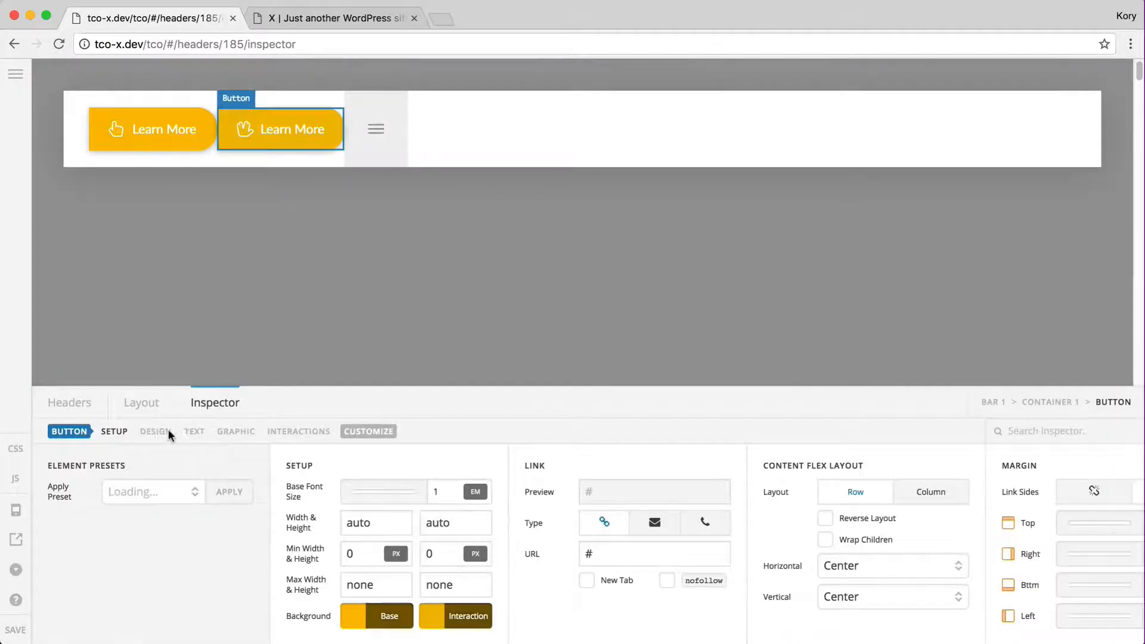
{"action": "left_click", "coordinate": [164, 437]}
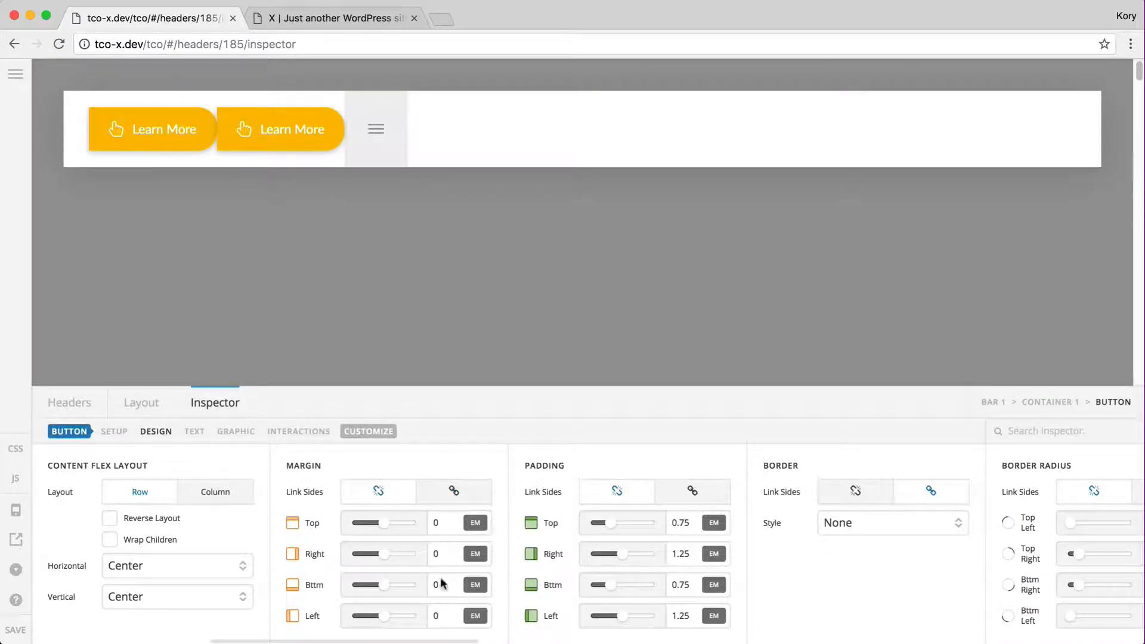
{"action": "left_click", "coordinate": [445, 552]}
{"action": "type", "text": "auto"}
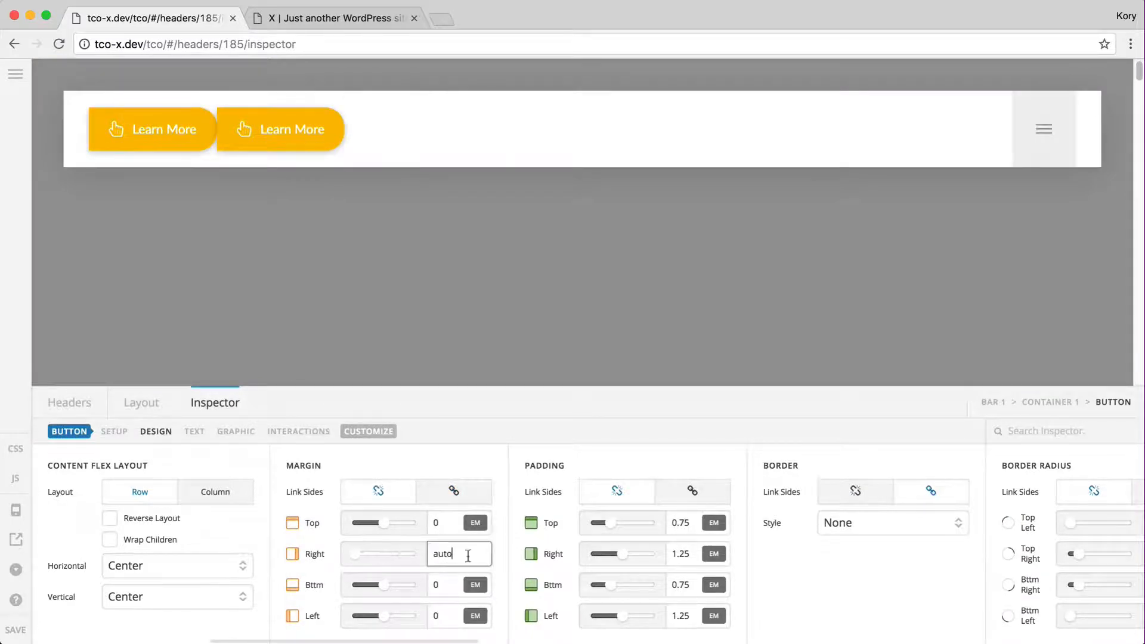
Select the first Learn More button and show its Design settings
{"action": "left_click", "coordinate": [166, 132]}
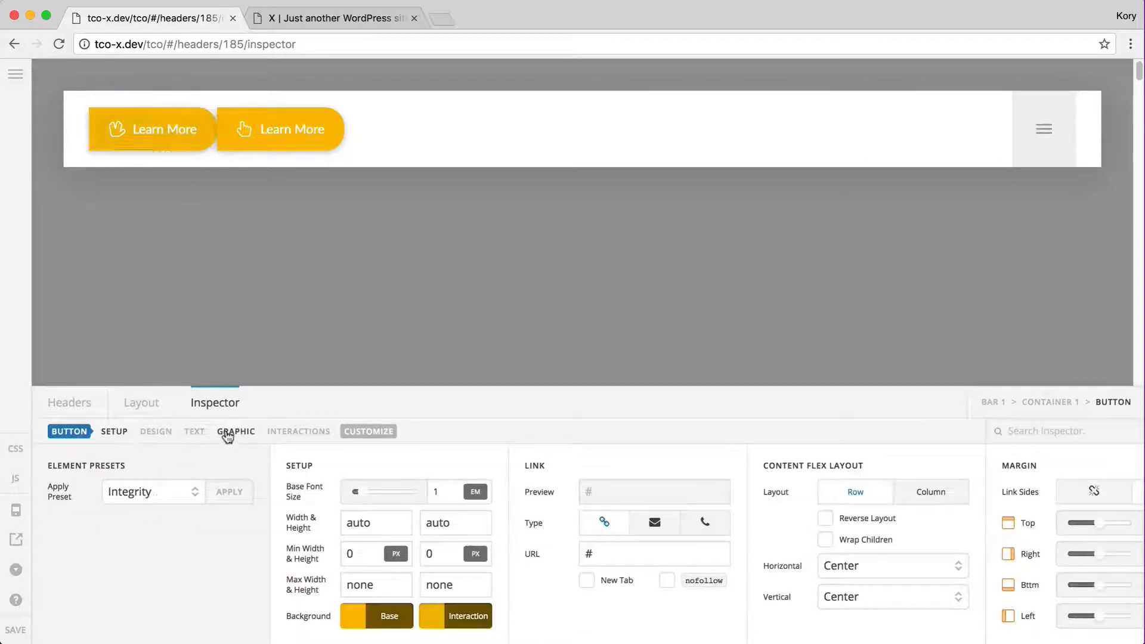
{"action": "left_click", "coordinate": [156, 432]}
{"action": "scroll", "coordinate": [571, 537], "scroll_direction": "right", "scroll_amount": 10}
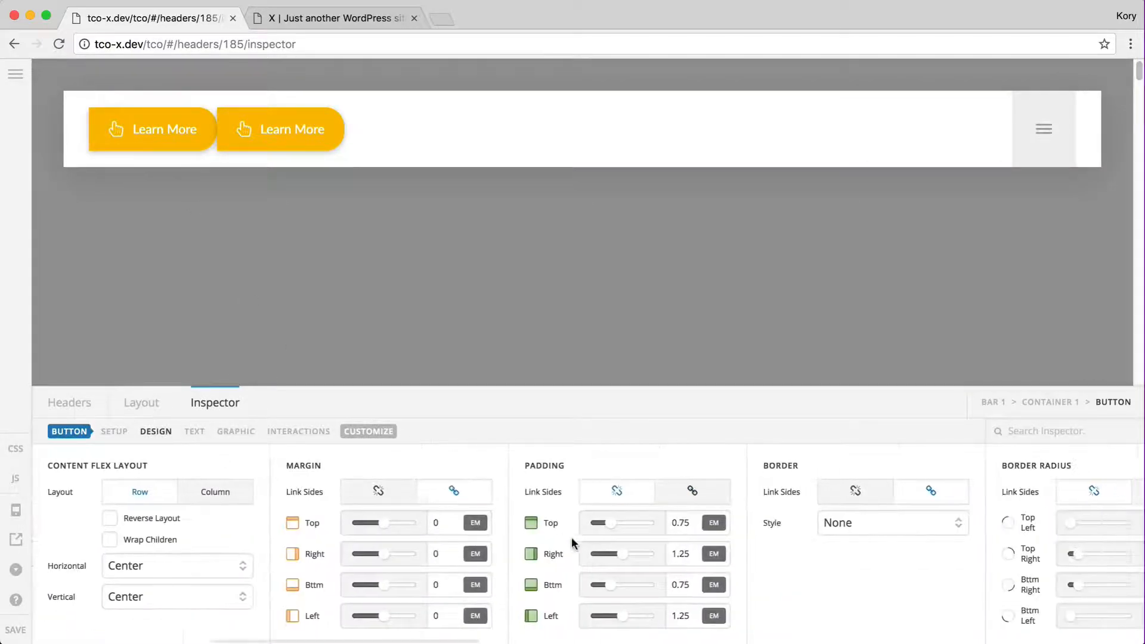
{"action": "scroll", "coordinate": [571, 537], "scroll_direction": "right", "scroll_amount": 5}
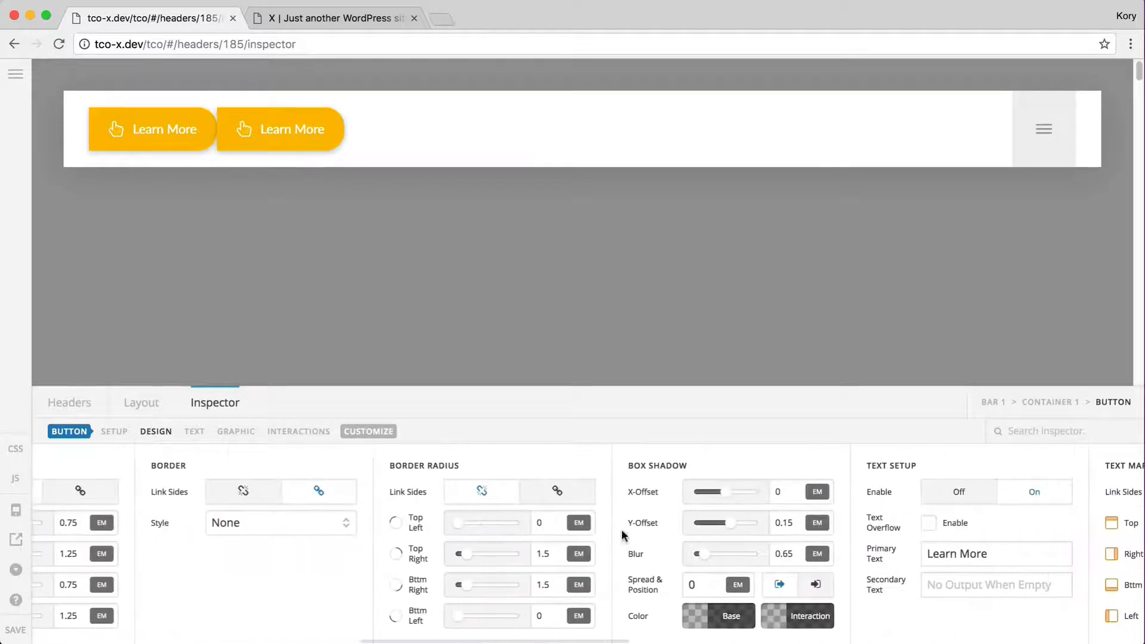
Set the first button's corner radii to 1.5, 0, 0 and 1.5 em, top-left through bottom-left
{"action": "left_click", "coordinate": [555, 525]}
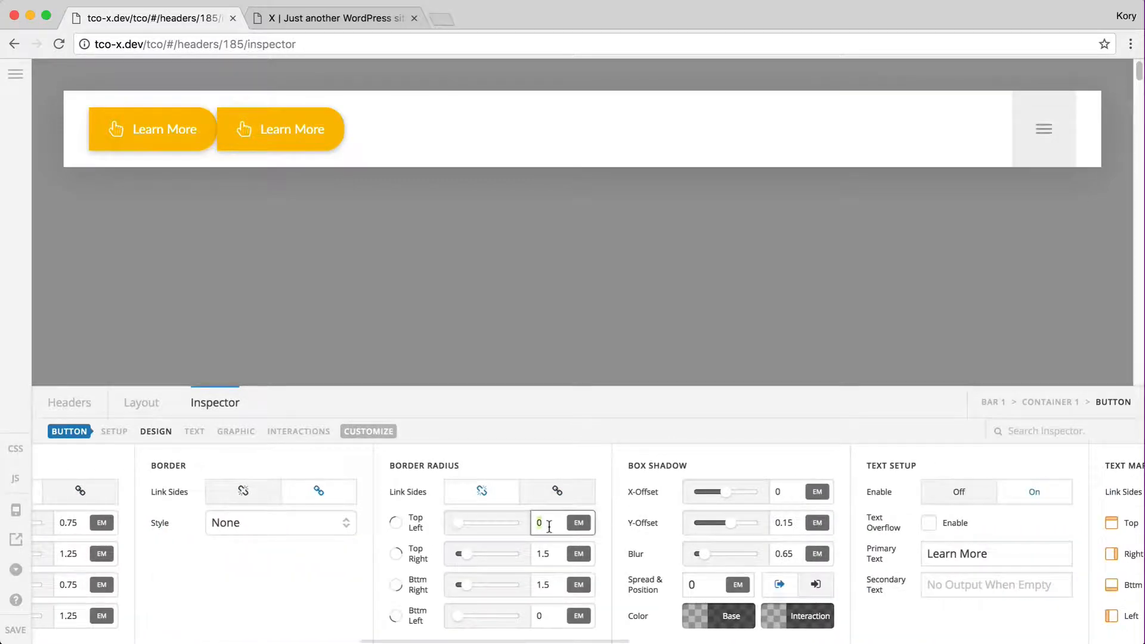
{"action": "type", "text": "1.5"}
{"action": "key", "text": "Tab"}
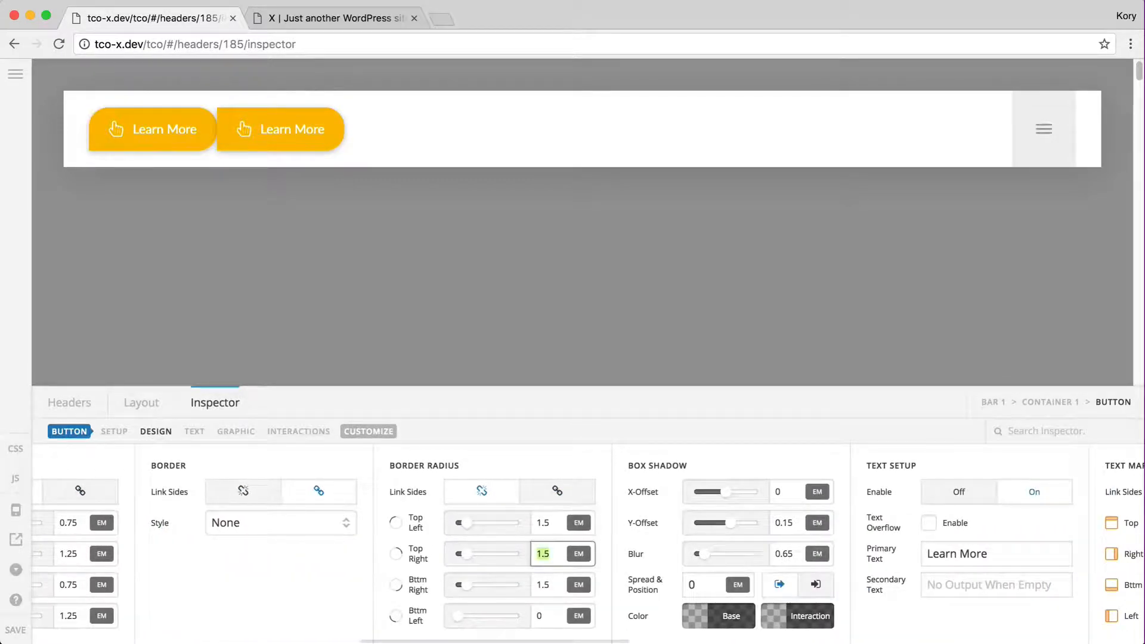
{"action": "type", "text": "0"}
{"action": "key", "text": "Tab"}
{"action": "type", "text": "0"}
{"action": "key", "text": "Tab"}
{"action": "type", "text": "1.5"}
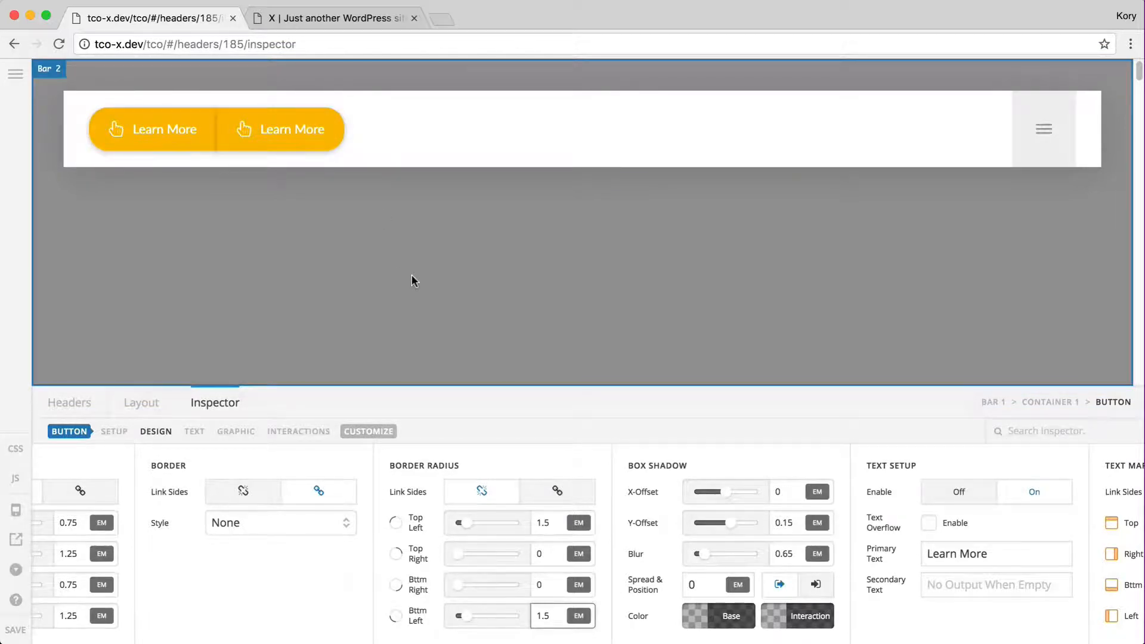
Delete the second Learn More button from the header
{"action": "left_click", "coordinate": [270, 133]}
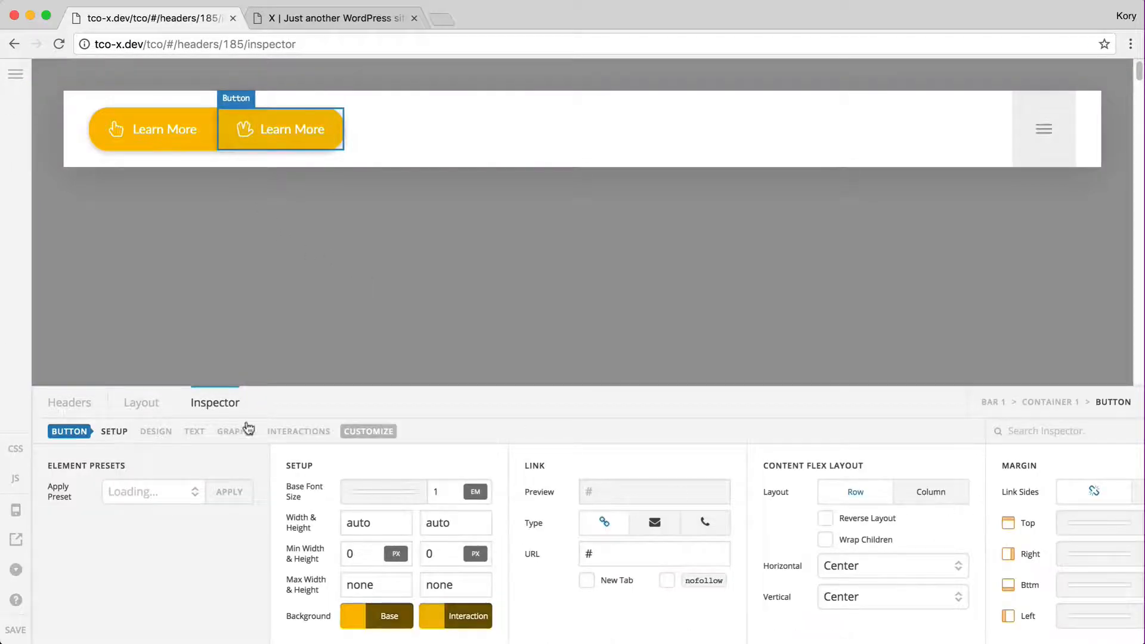
{"action": "left_click", "coordinate": [143, 403]}
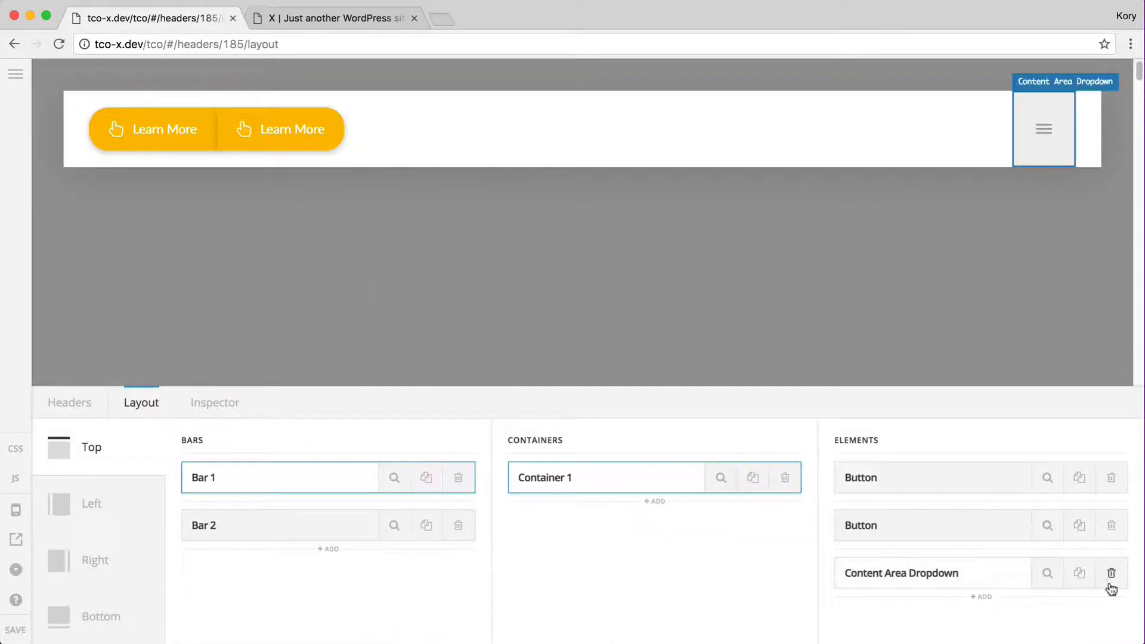
{"action": "left_click", "coordinate": [1111, 525]}
{"action": "left_click", "coordinate": [524, 396]}
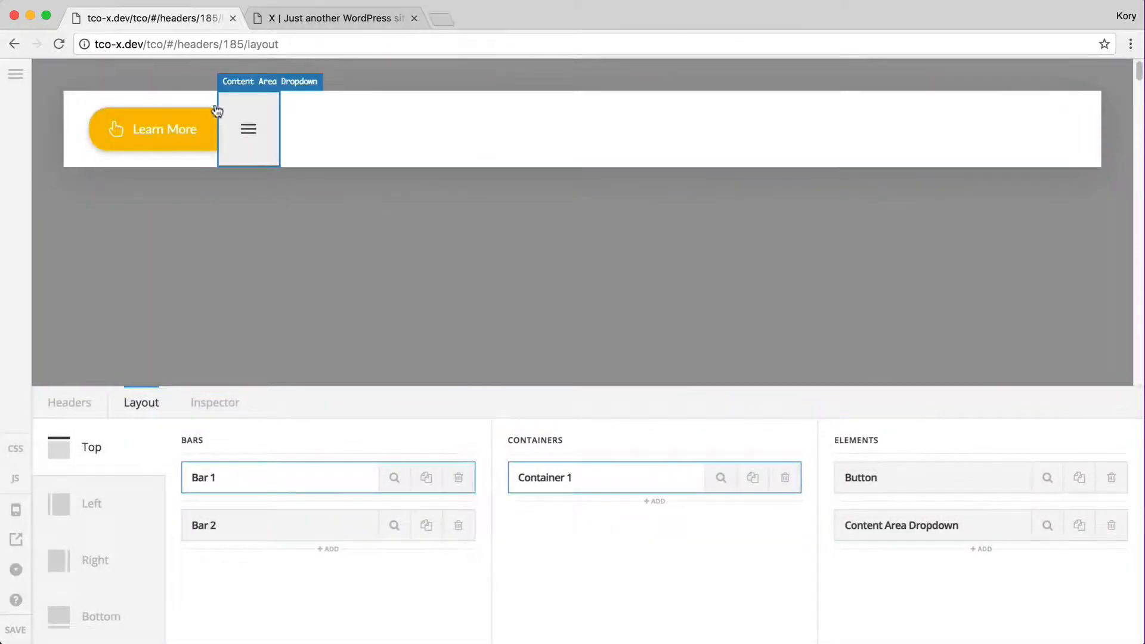
Set Container 1's horizontal alignment to Space Between
{"action": "left_click", "coordinate": [353, 105]}
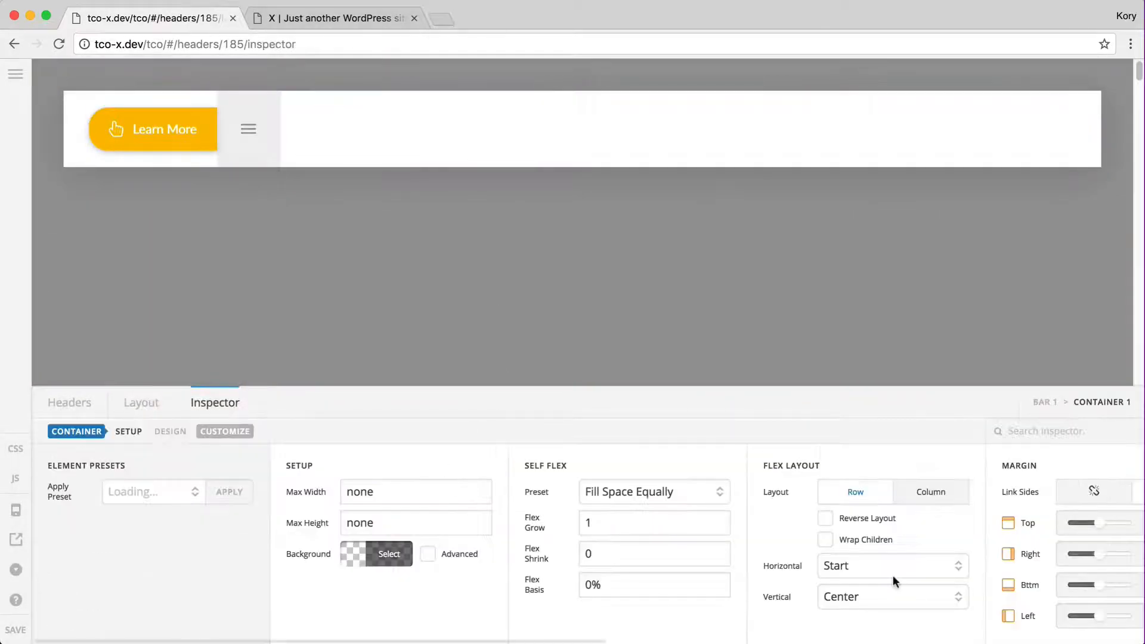
{"action": "scroll", "coordinate": [877, 555], "scroll_direction": "right", "scroll_amount": 2}
{"action": "left_click", "coordinate": [859, 569]}
{"action": "left_click", "coordinate": [850, 611]}
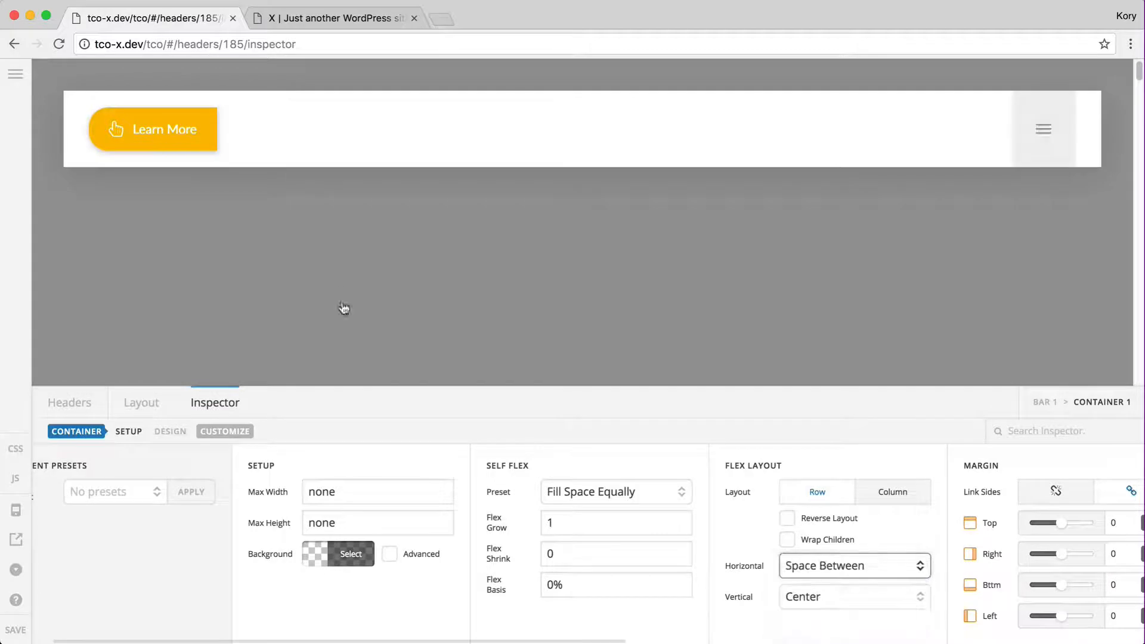
{"action": "left_click", "coordinate": [177, 123]}
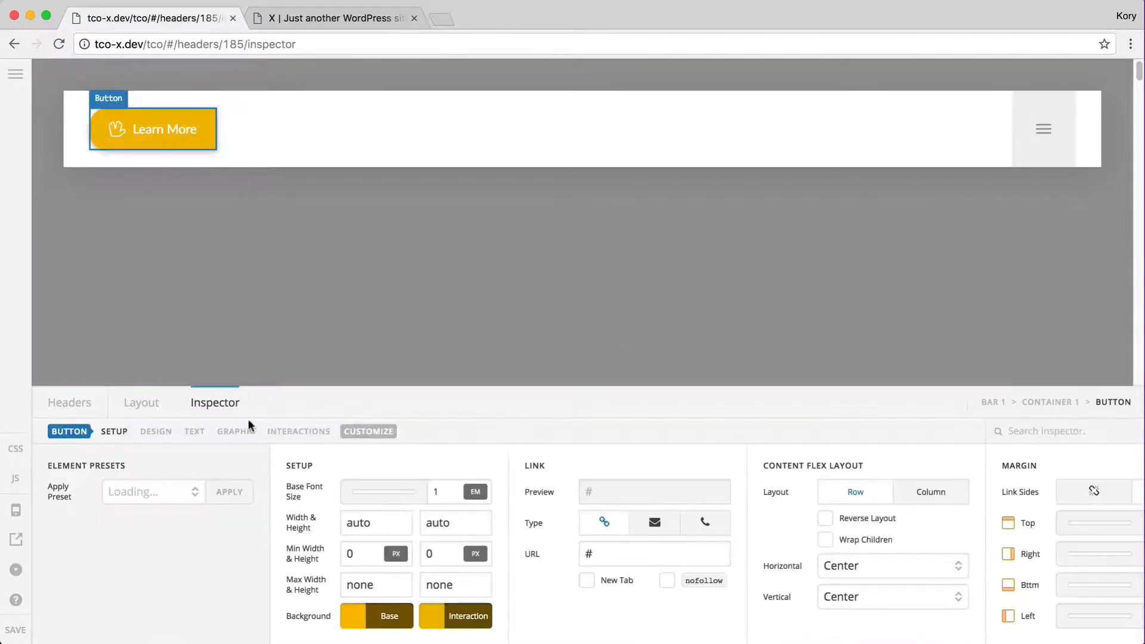
Link all four corner radii on the button and set them to 0.5 em
{"action": "left_click", "coordinate": [156, 432]}
{"action": "scroll", "coordinate": [716, 563], "scroll_direction": "right", "scroll_amount": 2}
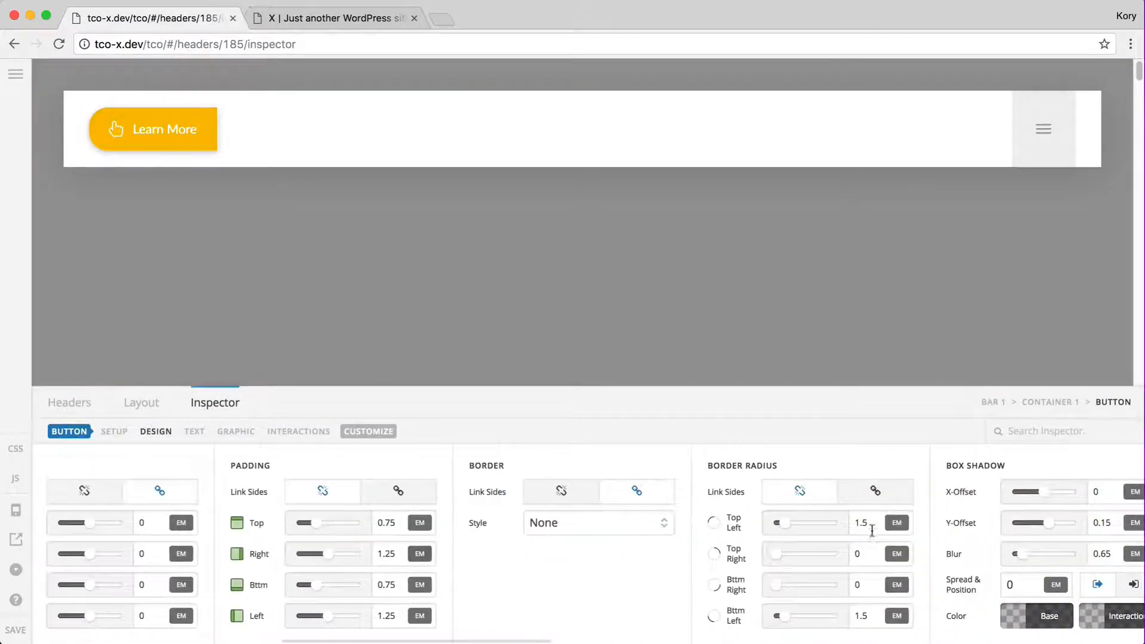
{"action": "left_click", "coordinate": [876, 491]}
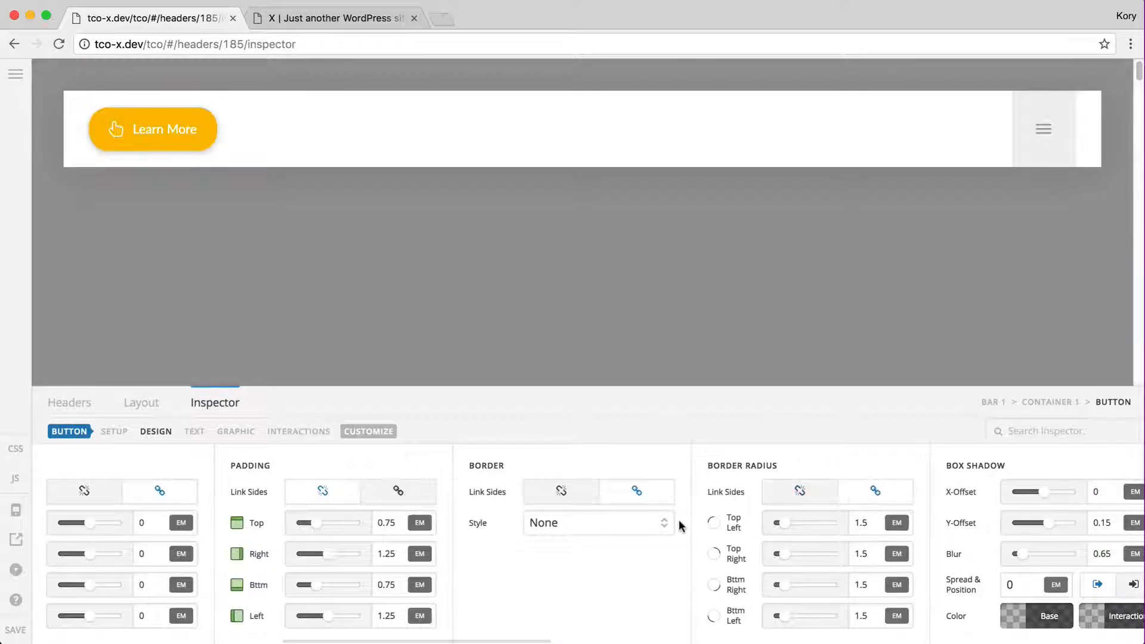
{"action": "scroll", "coordinate": [679, 522], "scroll_direction": "right", "scroll_amount": 5}
{"action": "left_click", "coordinate": [581, 523]}
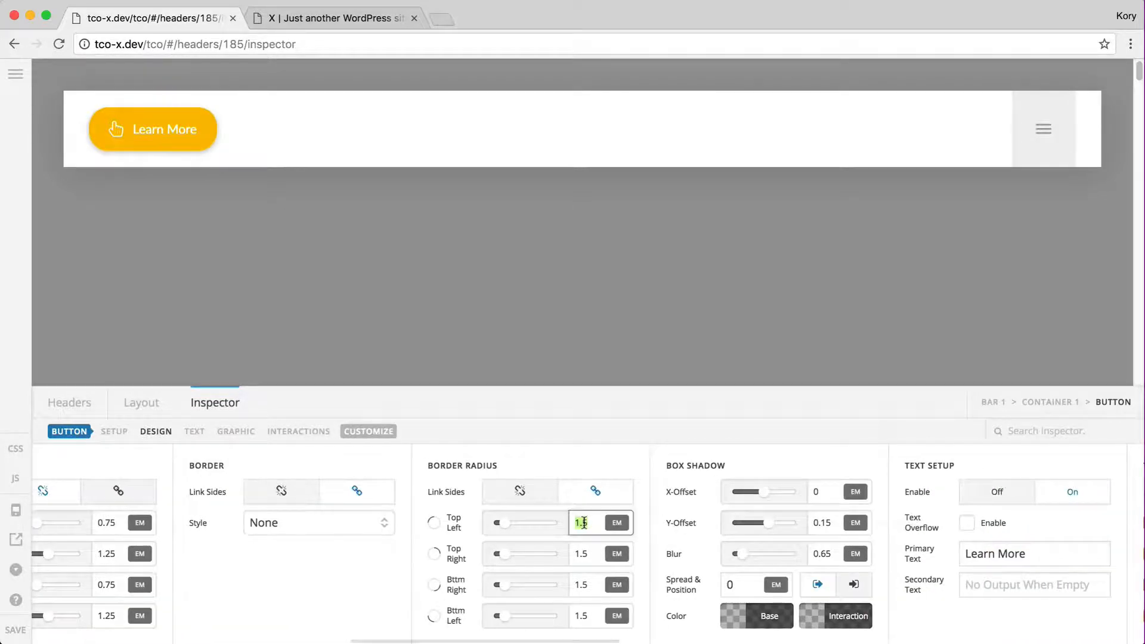
{"action": "type", "text": "0.5"}
{"action": "scroll", "coordinate": [674, 543], "scroll_direction": "right", "scroll_amount": 5}
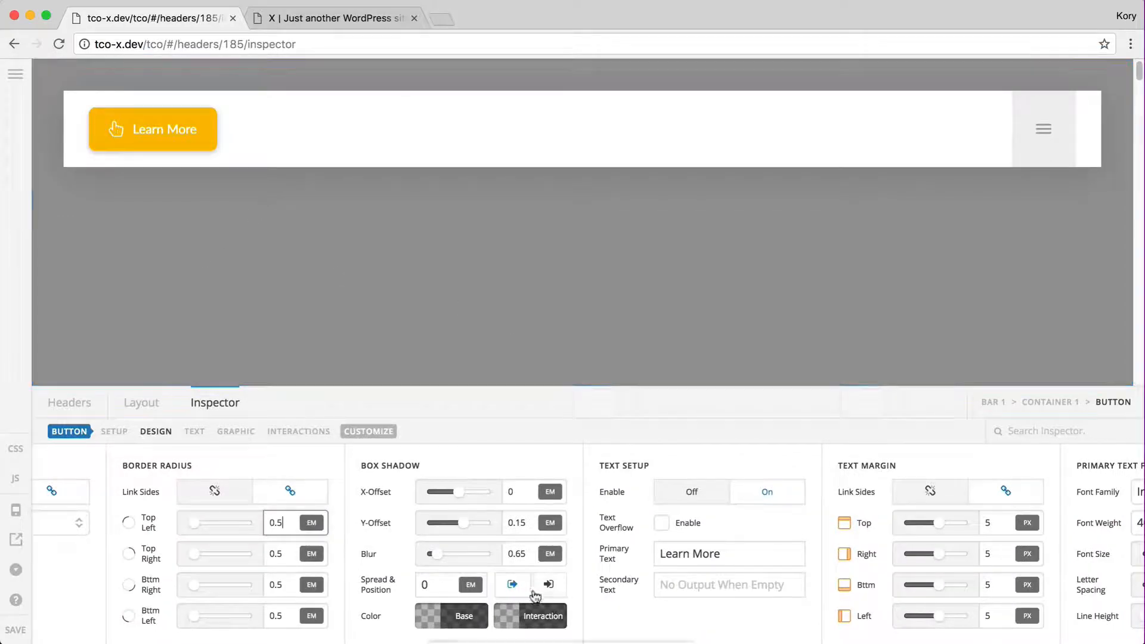
{"action": "scroll", "coordinate": [477, 615], "scroll_direction": "right", "scroll_amount": 3}
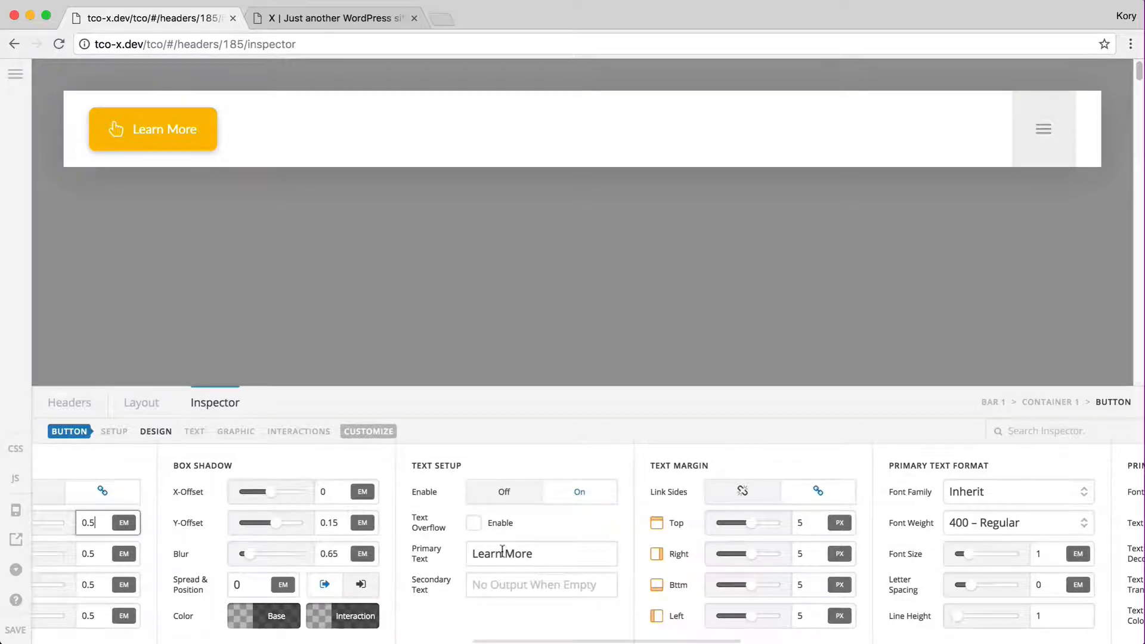
Turn the button's Learn More text label off and back on
{"action": "left_click", "coordinate": [523, 581]}
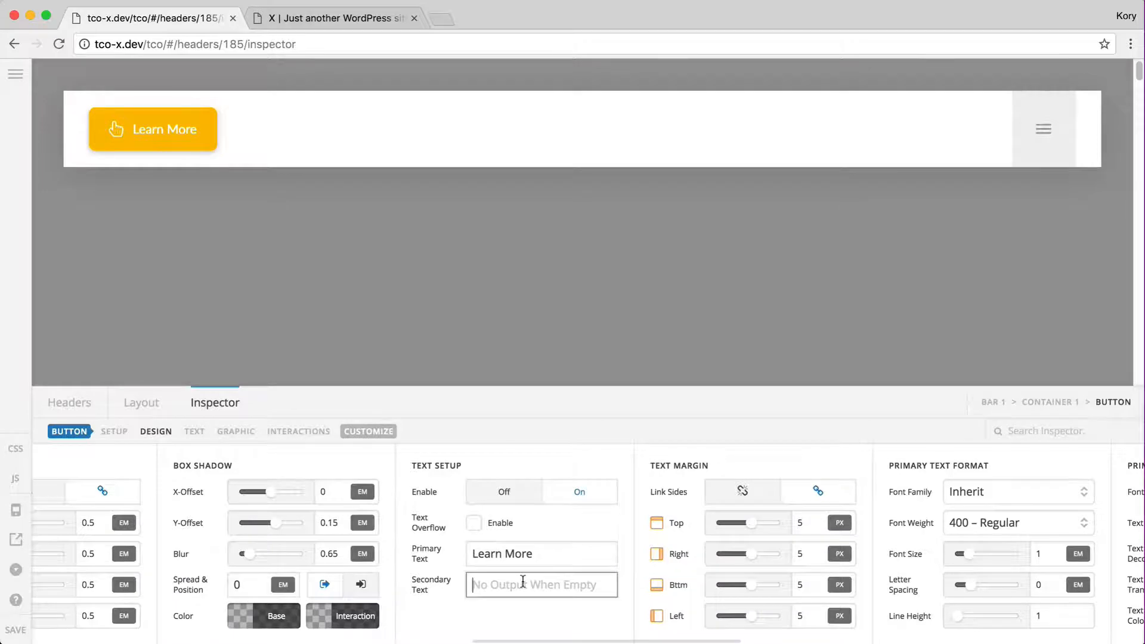
{"action": "left_click", "coordinate": [531, 498]}
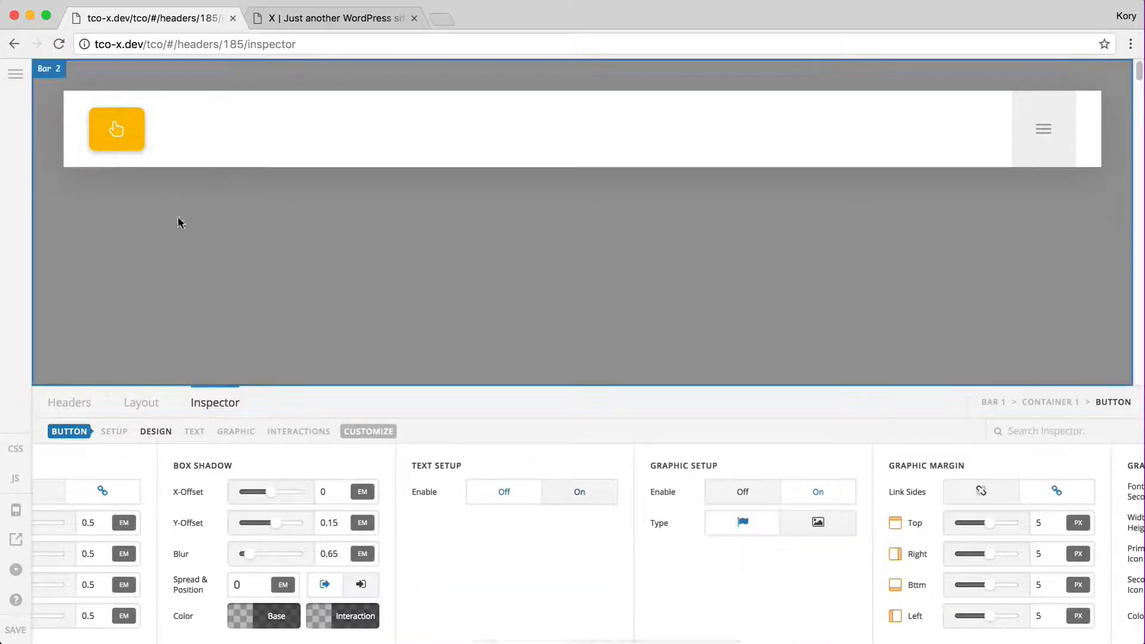
{"action": "left_click", "coordinate": [587, 501]}
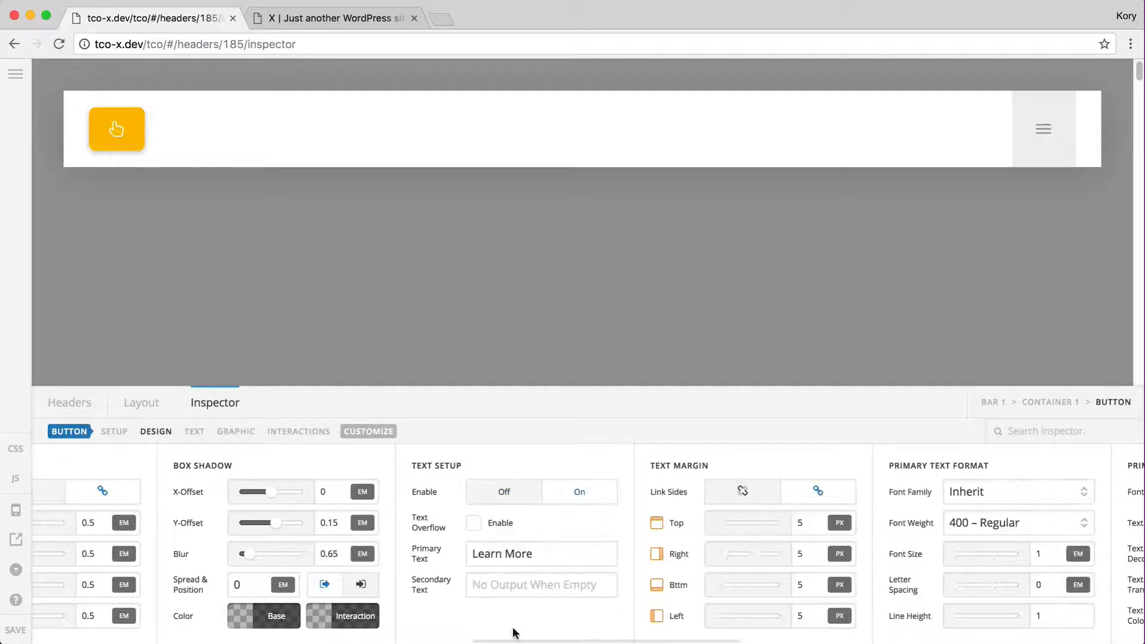
Add 'About Our Team' as secondary text, trying Reverse before unticking it
{"action": "left_click", "coordinate": [500, 584]}
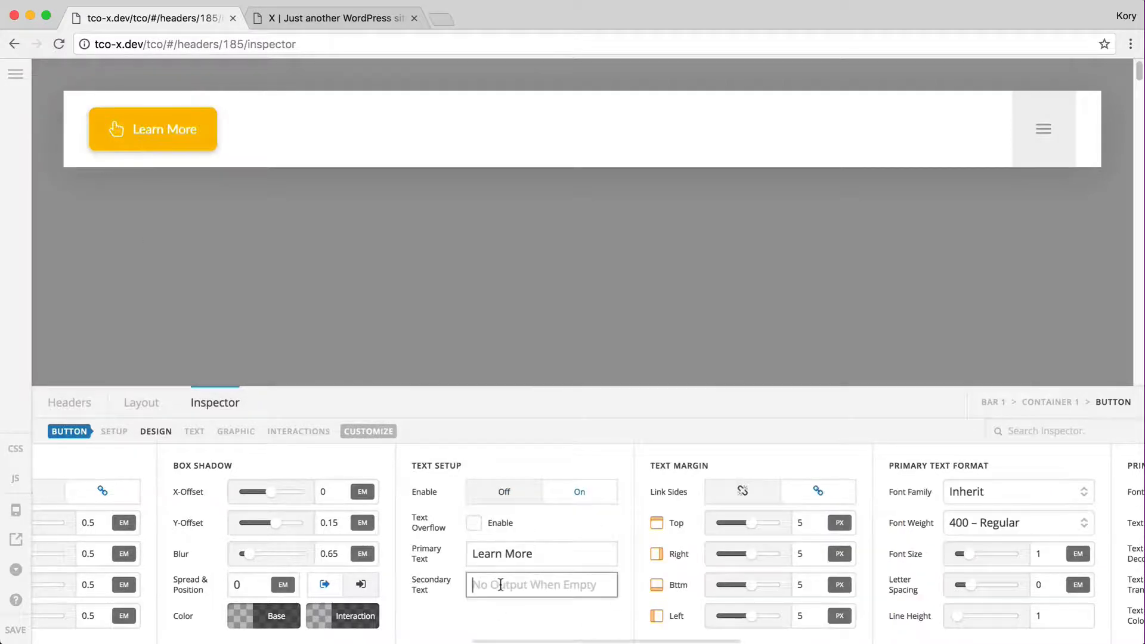
{"action": "type", "text": "About "}
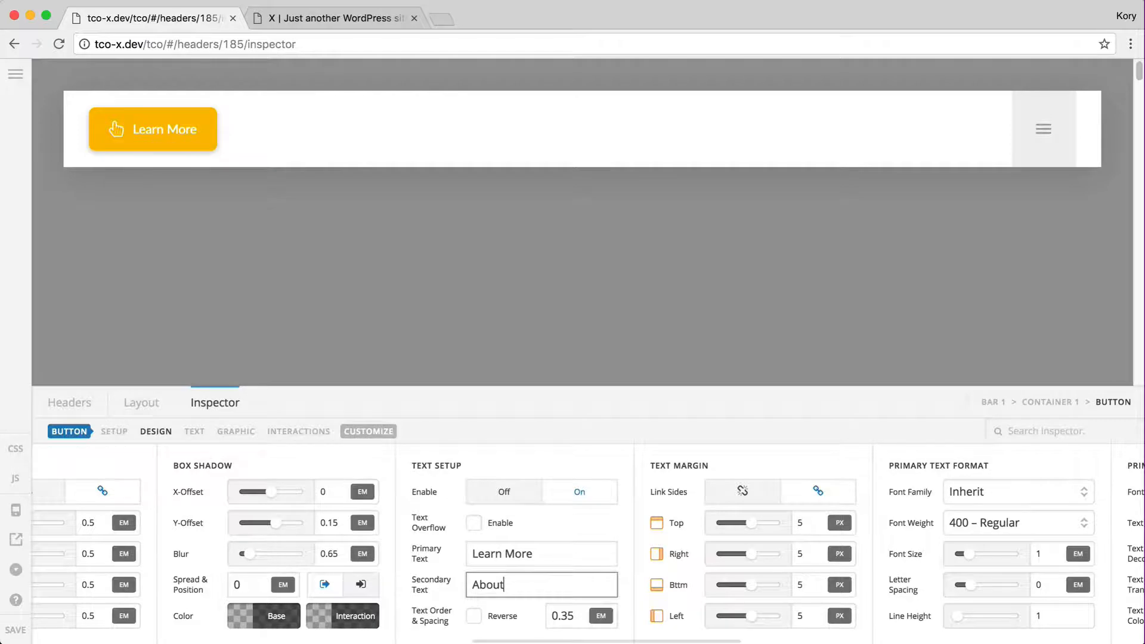
{"action": "type", "text": "Our "}
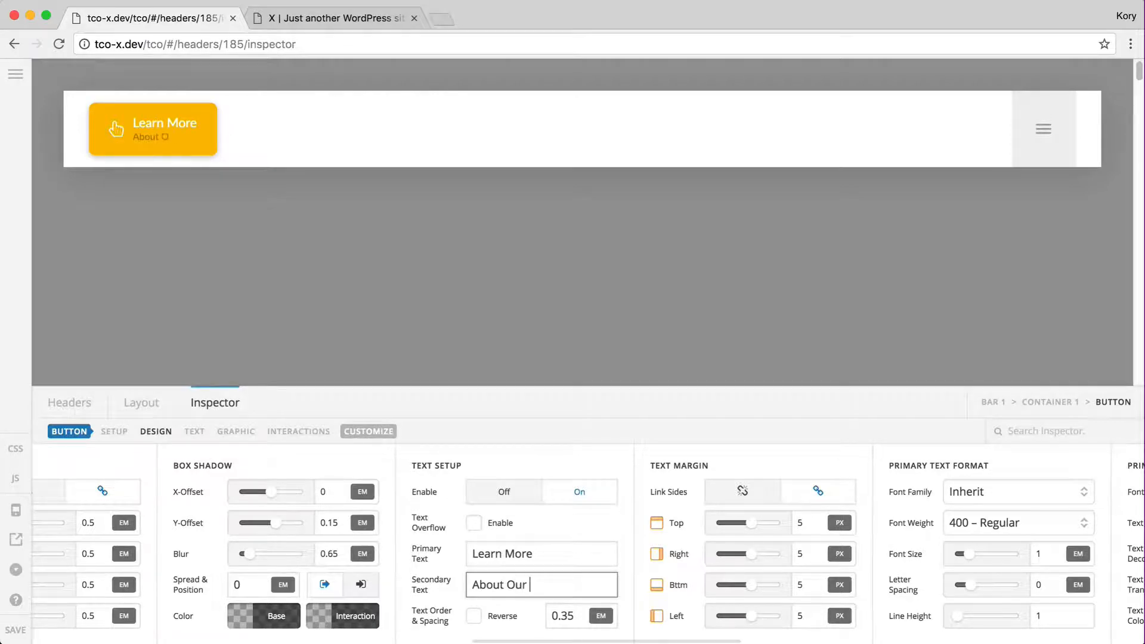
{"action": "type", "text": "Team"}
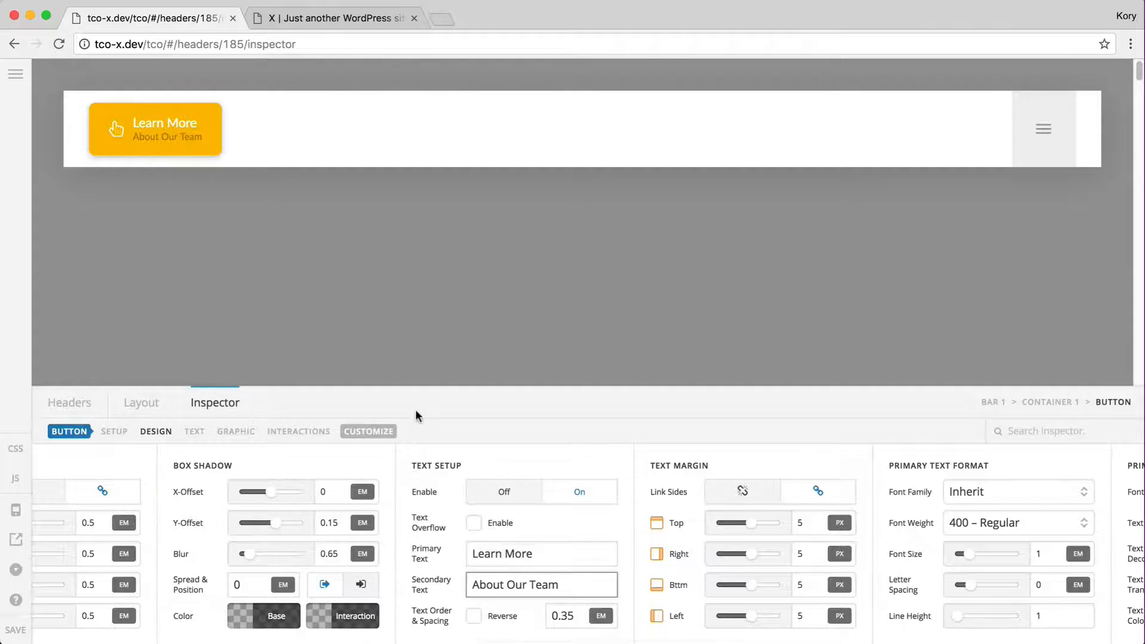
{"action": "left_click", "coordinate": [474, 617]}
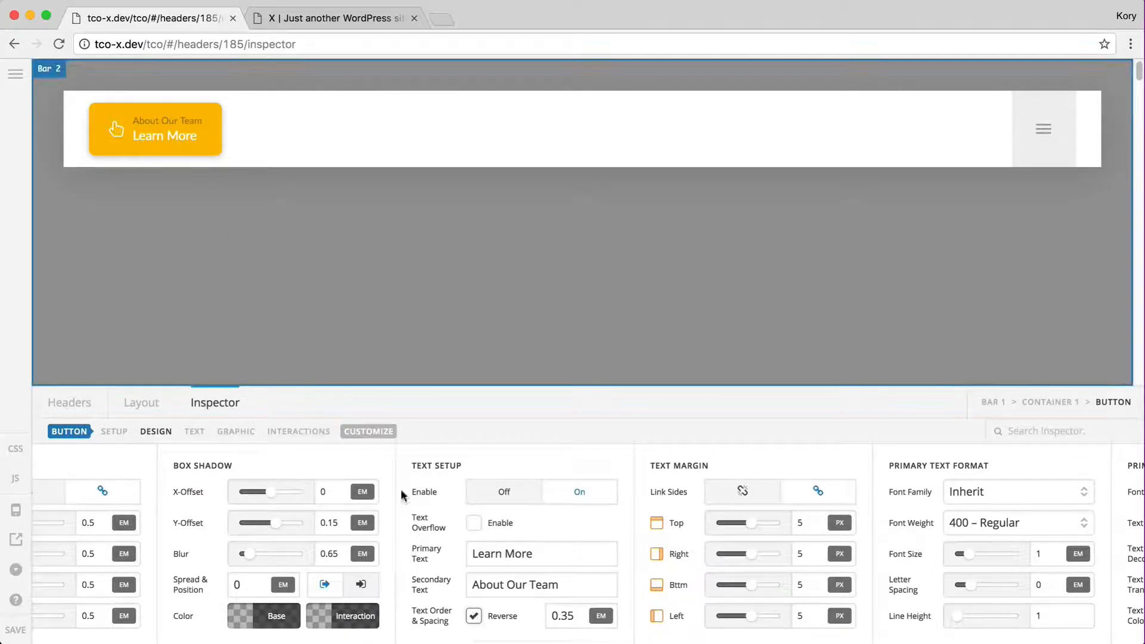
{"action": "left_click", "coordinate": [473, 615]}
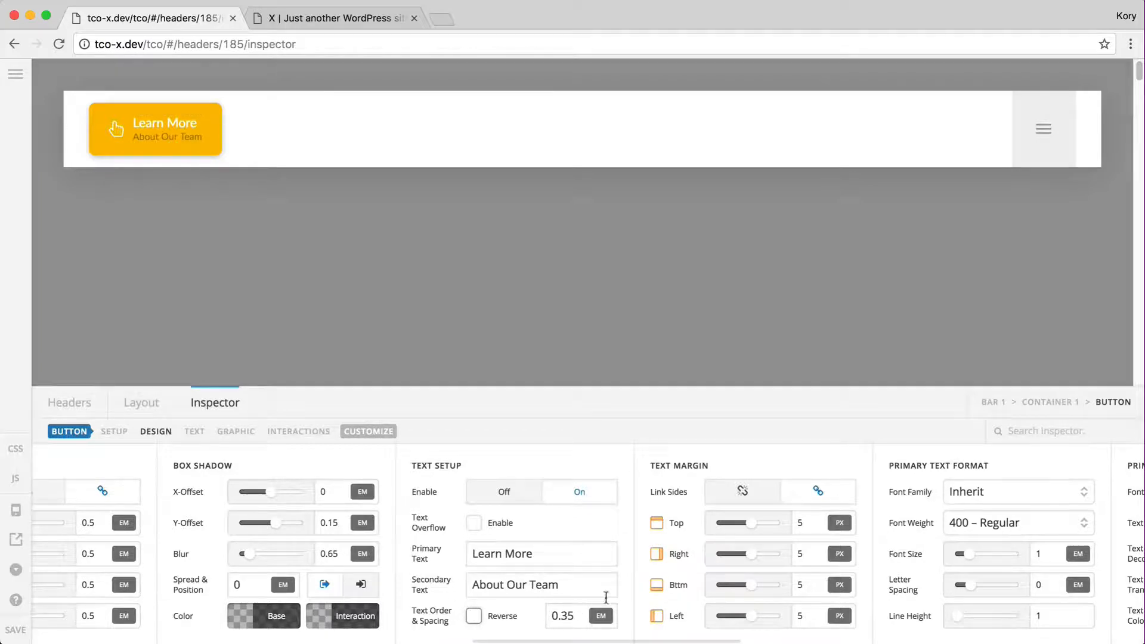
{"action": "scroll", "coordinate": [655, 590], "scroll_direction": "right", "scroll_amount": 1}
{"action": "scroll", "coordinate": [655, 590], "scroll_direction": "right", "scroll_amount": 20}
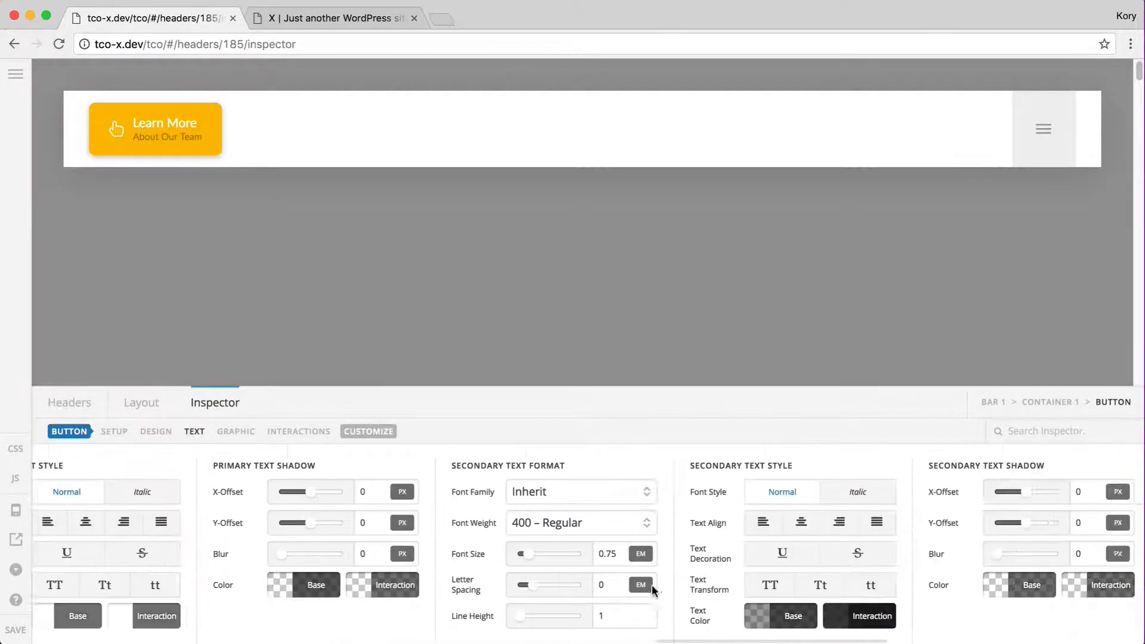
Set the secondary text's base and interaction colours to white
{"action": "left_click", "coordinate": [689, 608]}
{"action": "triple_click", "coordinate": [812, 609]}
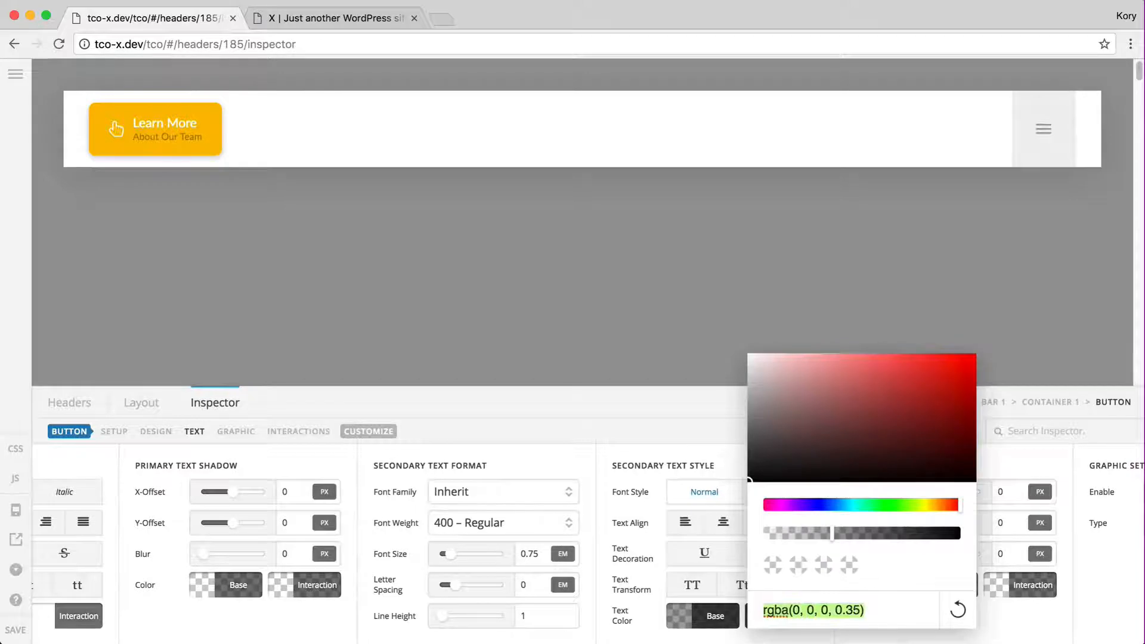
{"action": "type", "text": "white"}
{"action": "left_click", "coordinate": [715, 624]}
{"action": "left_click", "coordinate": [794, 617]}
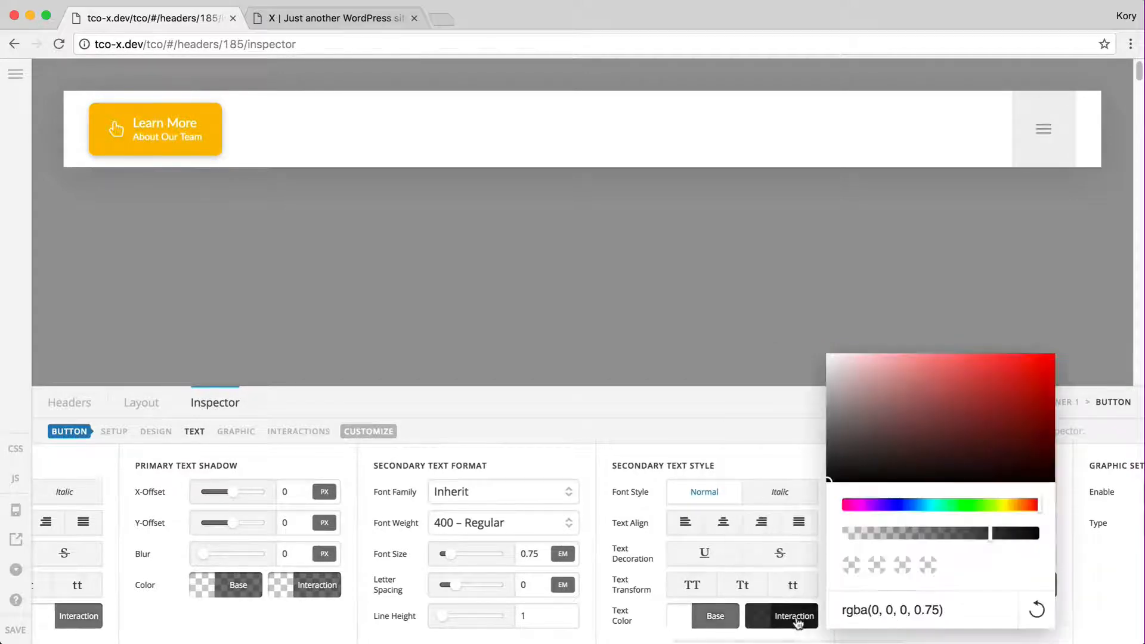
{"action": "triple_click", "coordinate": [887, 609]}
{"action": "type", "text": "white"}
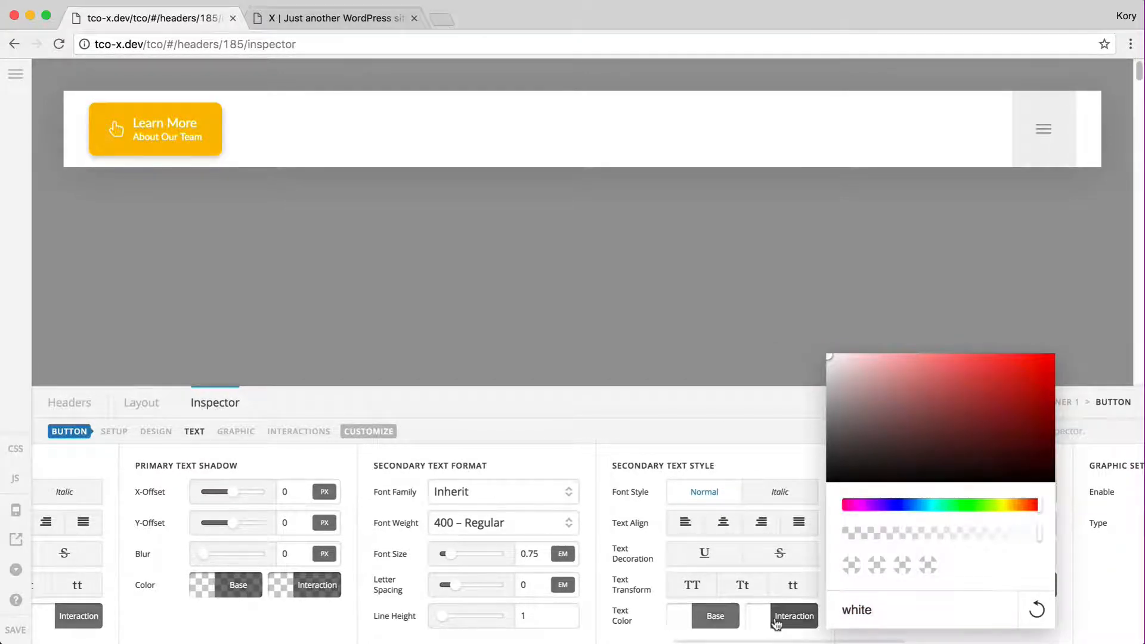
{"action": "left_click", "coordinate": [769, 624]}
Make the secondary line uppercase with 0.15 letter spacing and 0.65 font size
{"action": "left_click", "coordinate": [693, 586]}
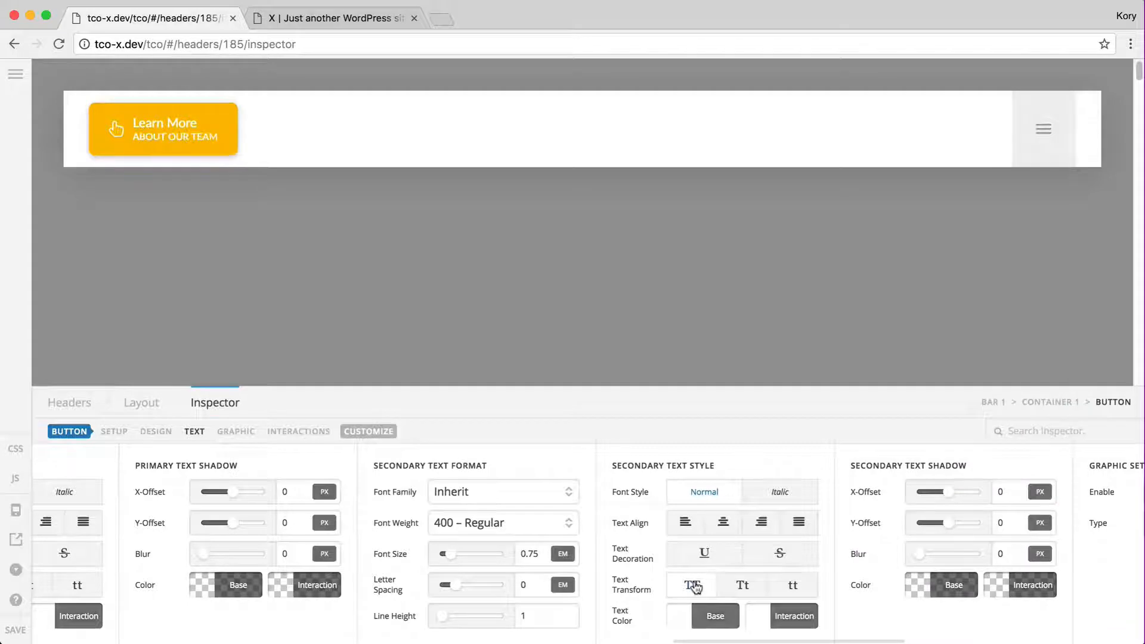
{"action": "left_click", "coordinate": [521, 585]}
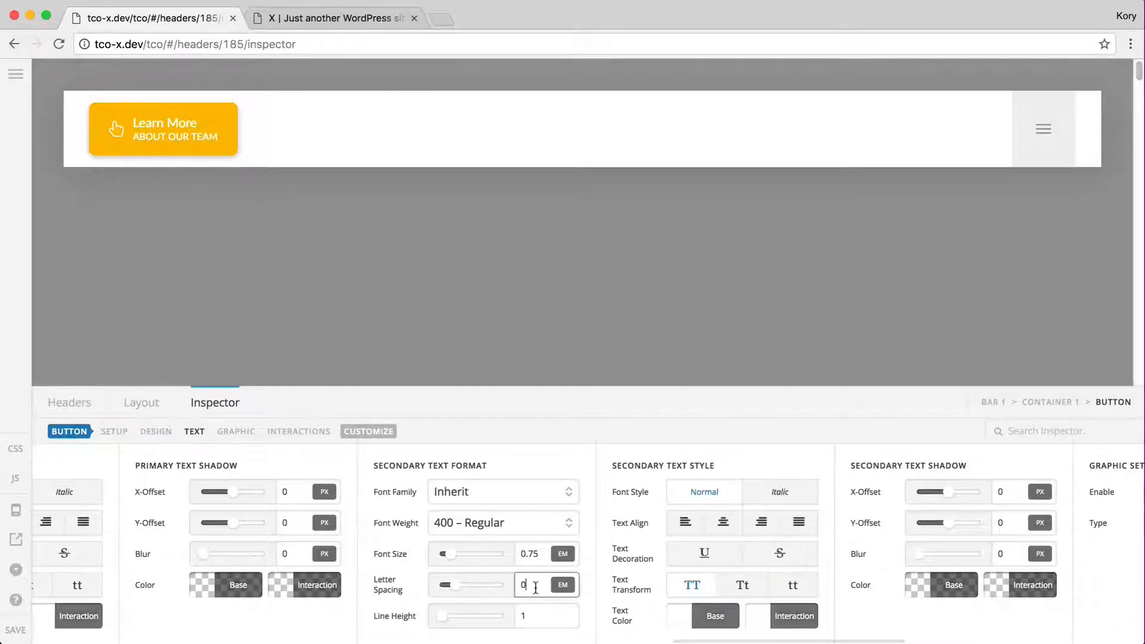
{"action": "type", "text": ".15"}
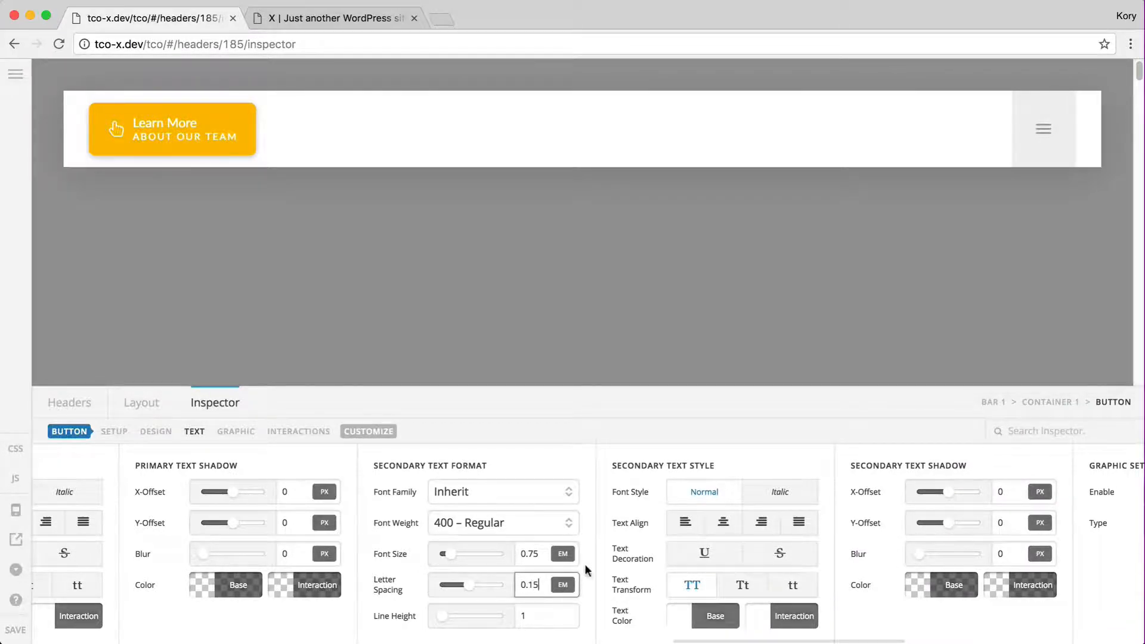
{"action": "left_click", "coordinate": [527, 554]}
{"action": "key", "text": "BackSpace"}
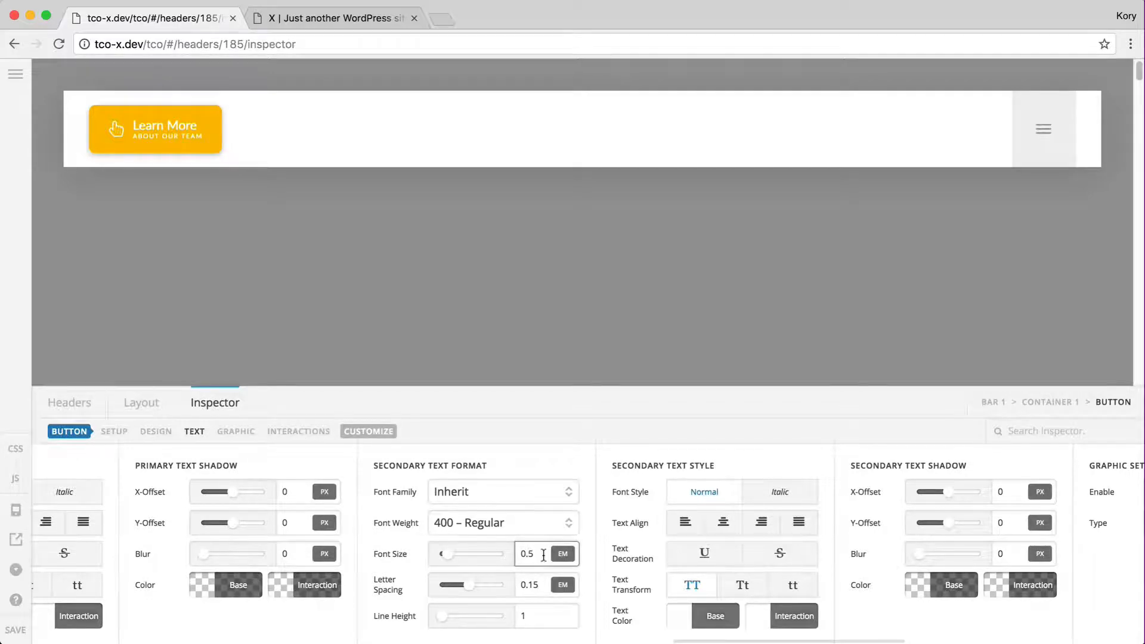
{"action": "type", "text": "6"}
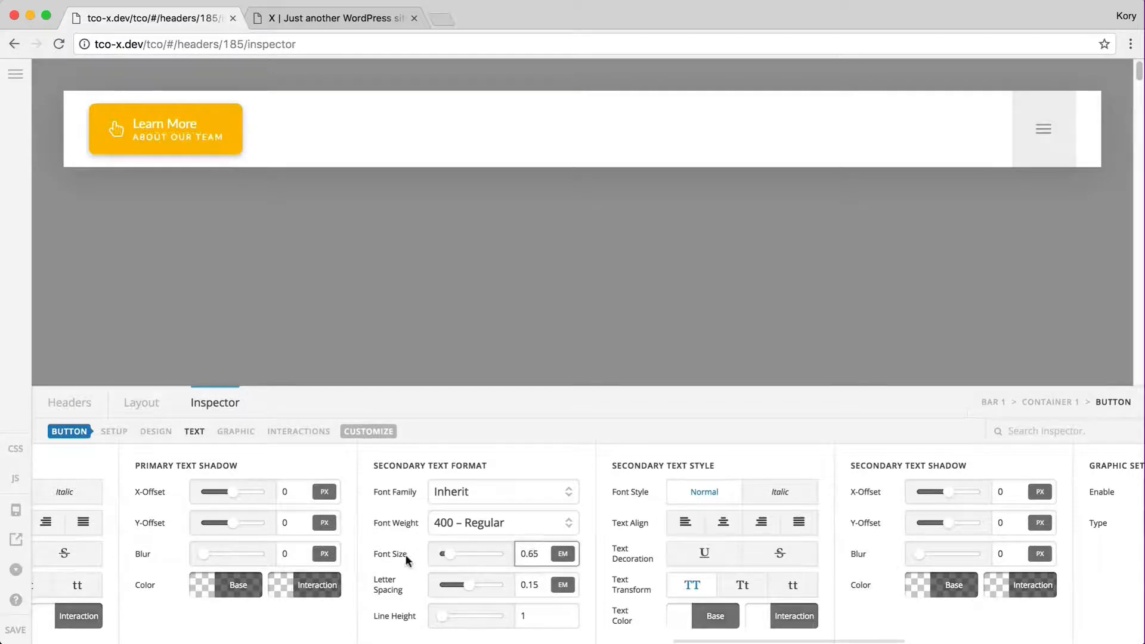
Set the line spacing to 0.5, then clear the About Our Team secondary text
{"action": "scroll", "coordinate": [405, 557], "scroll_direction": "left", "scroll_amount": 15}
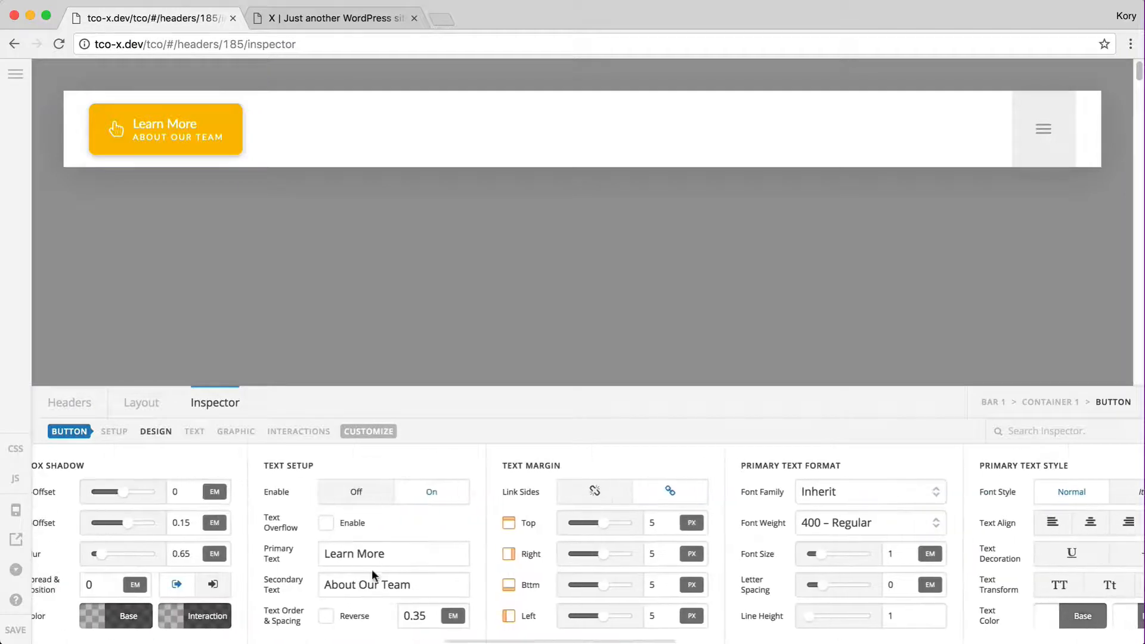
{"action": "left_click", "coordinate": [421, 615]}
{"action": "key", "text": "BackSpace"}
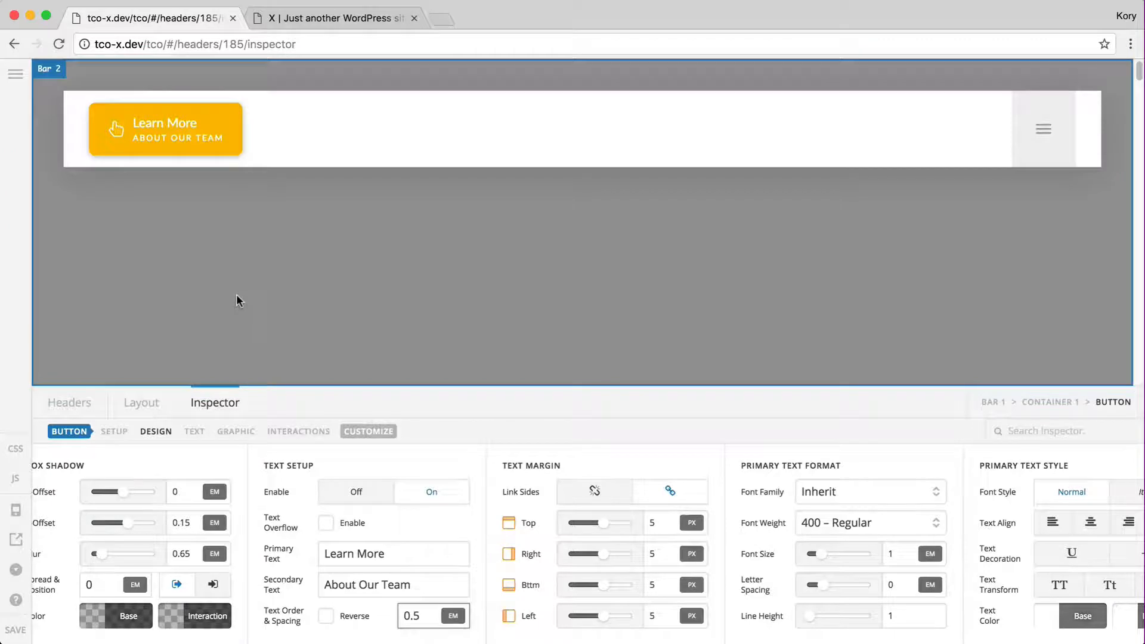
{"action": "triple_click", "coordinate": [360, 583]}
{"action": "key", "text": "BackSpace"}
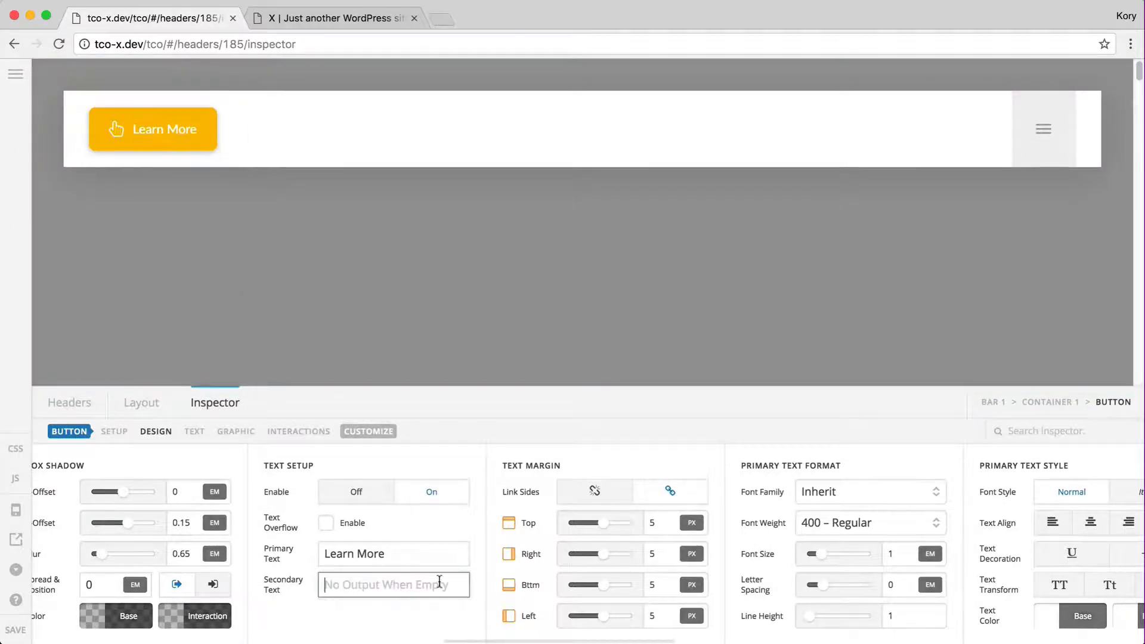
{"action": "scroll", "coordinate": [504, 577], "scroll_direction": "right", "scroll_amount": 5}
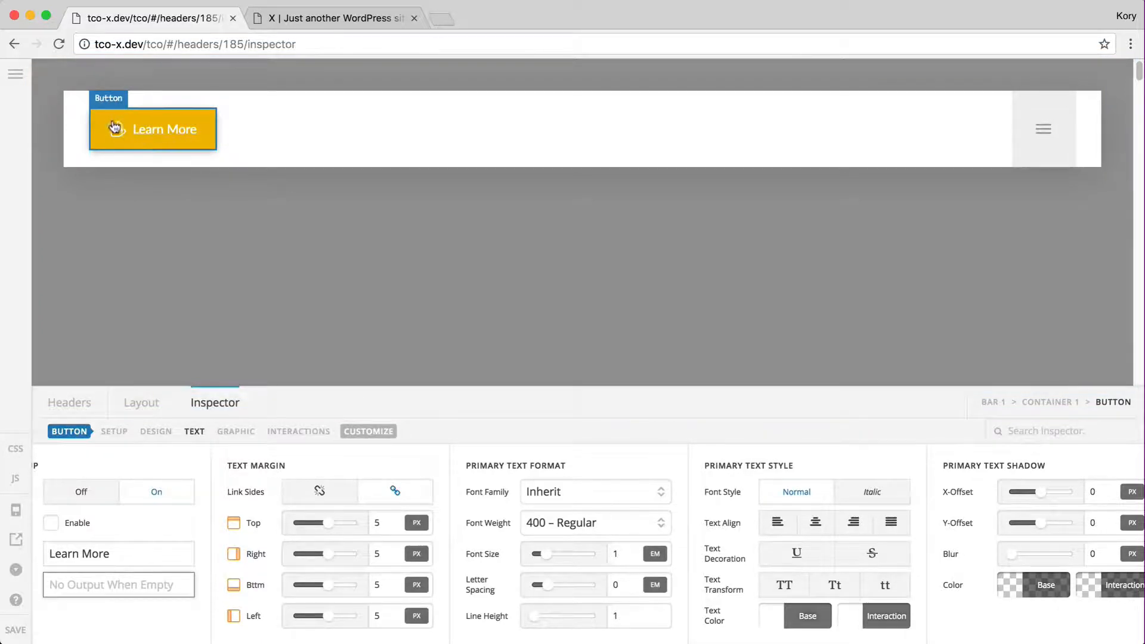
{"action": "left_click", "coordinate": [382, 522]}
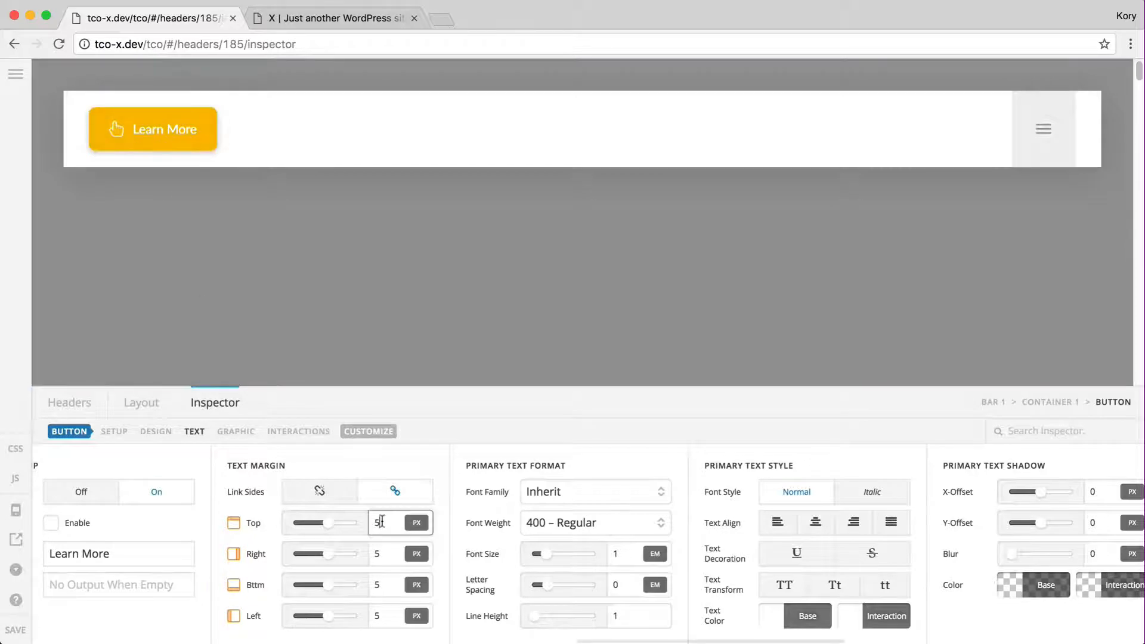
{"action": "type", "text": "0"}
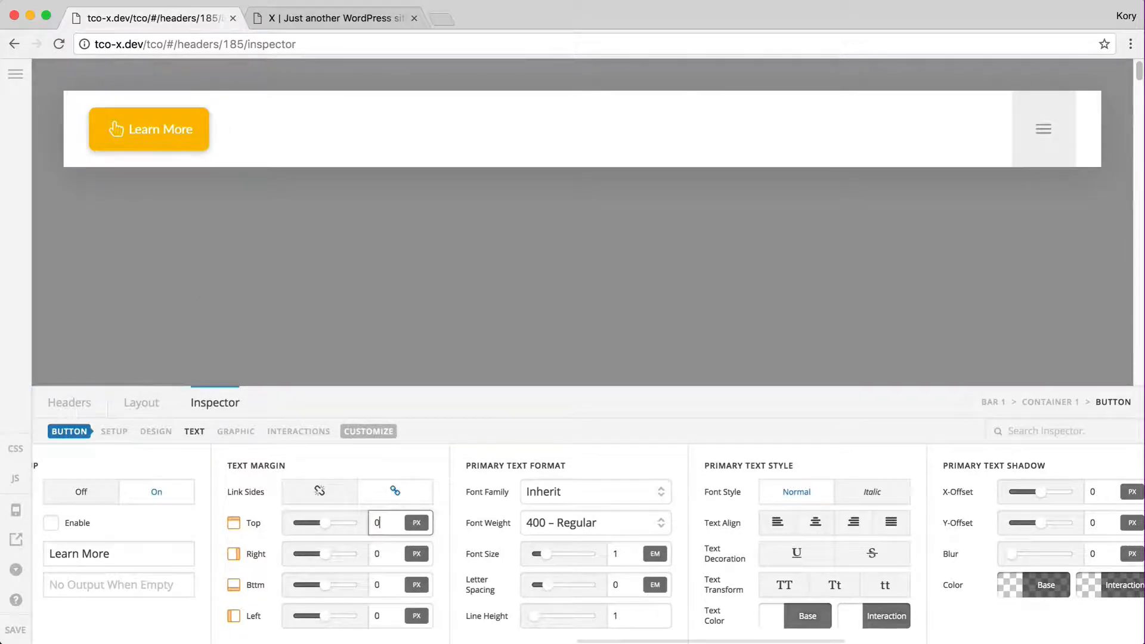
{"action": "type", "text": "5"}
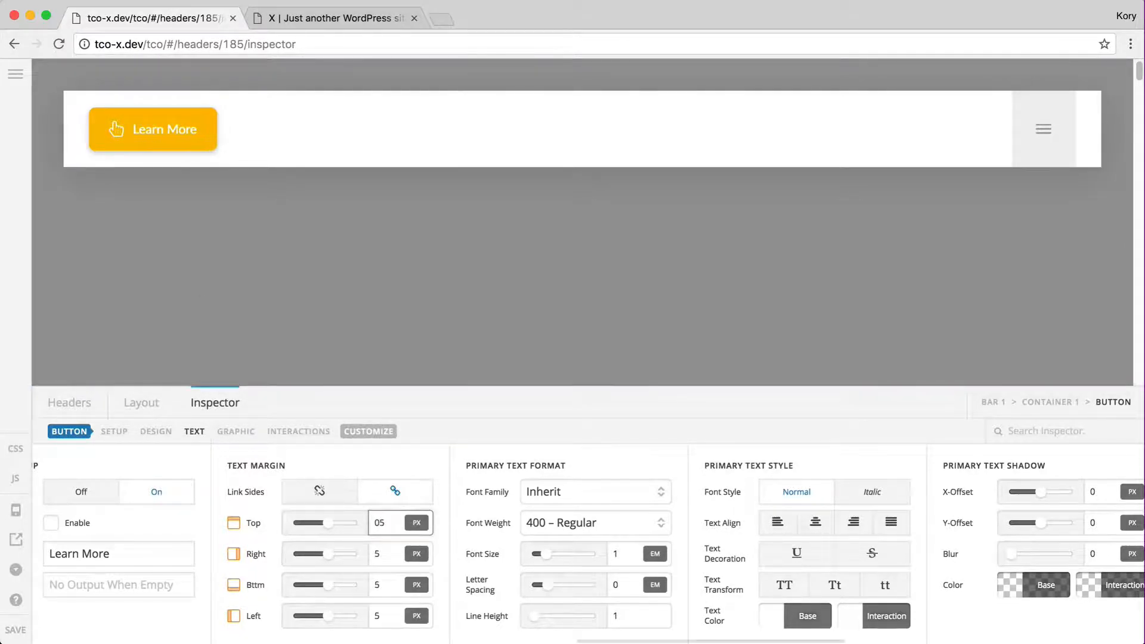
{"action": "scroll", "coordinate": [508, 626], "scroll_direction": "right", "scroll_amount": 3}
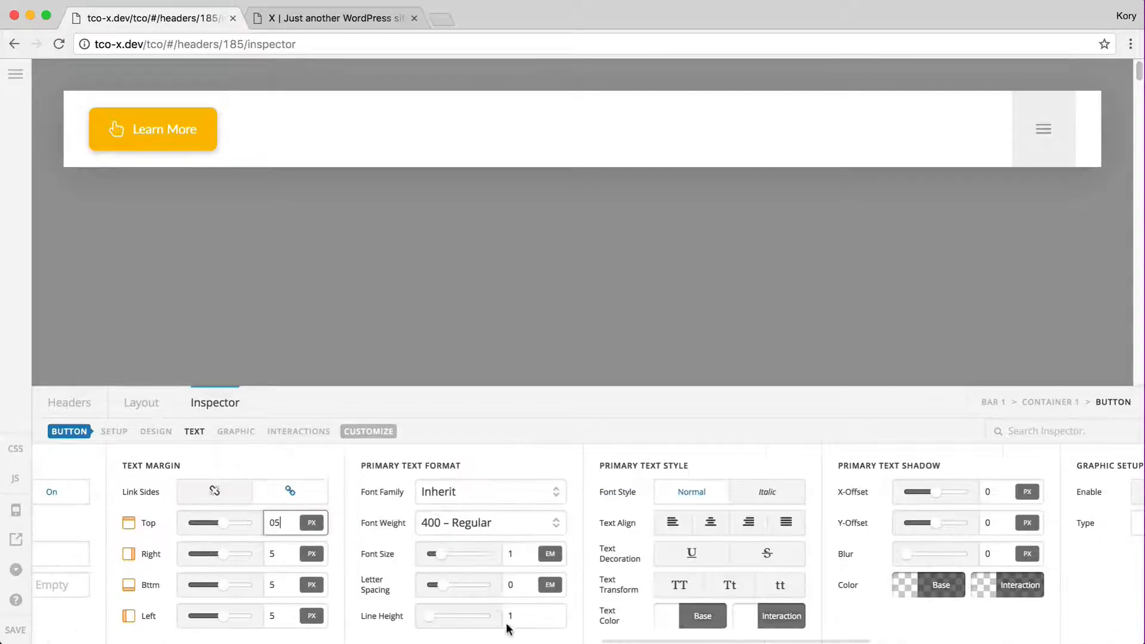
{"action": "left_click", "coordinate": [381, 502]}
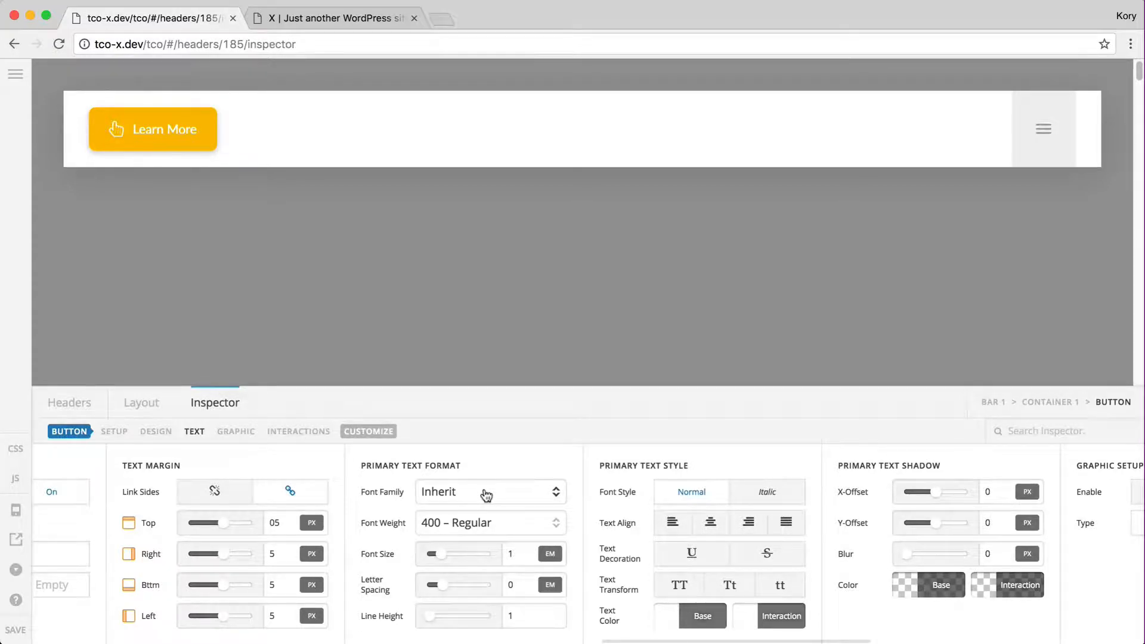
Try bold weight and a larger font size on Learn More, then revert both
{"action": "left_click", "coordinate": [459, 524]}
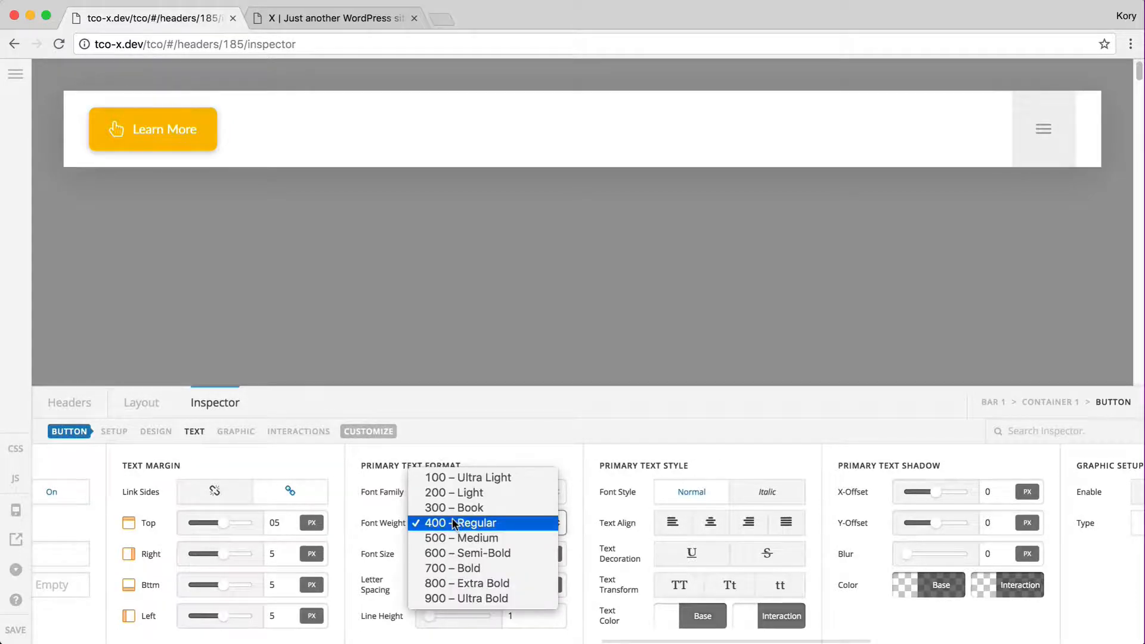
{"action": "left_click", "coordinate": [457, 568]}
{"action": "left_click", "coordinate": [453, 523]}
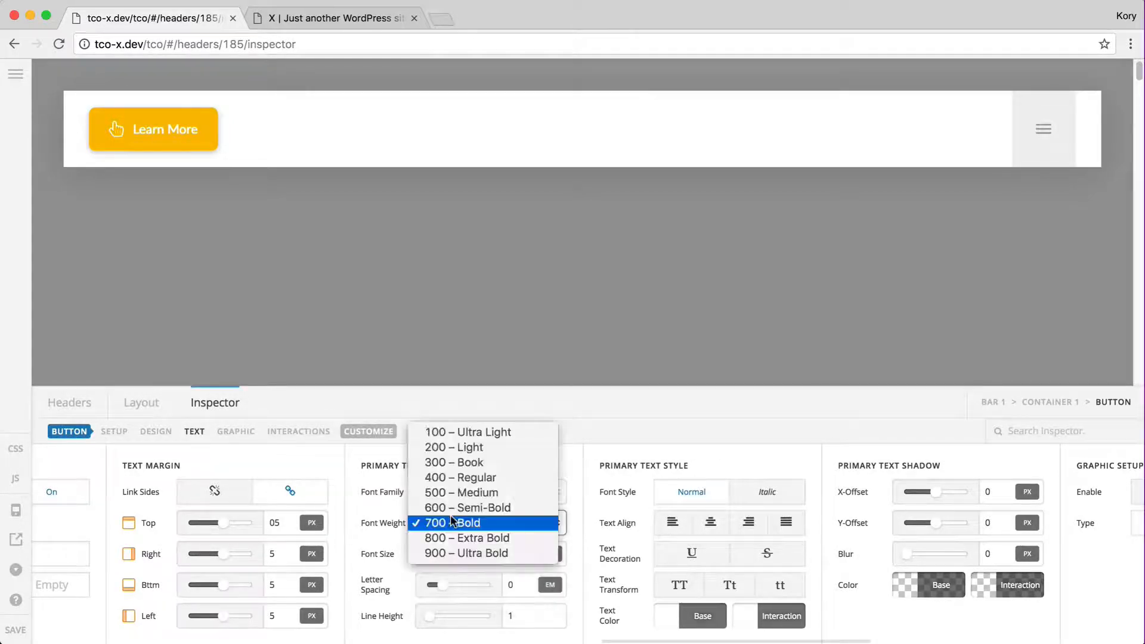
{"action": "left_click", "coordinate": [457, 478]}
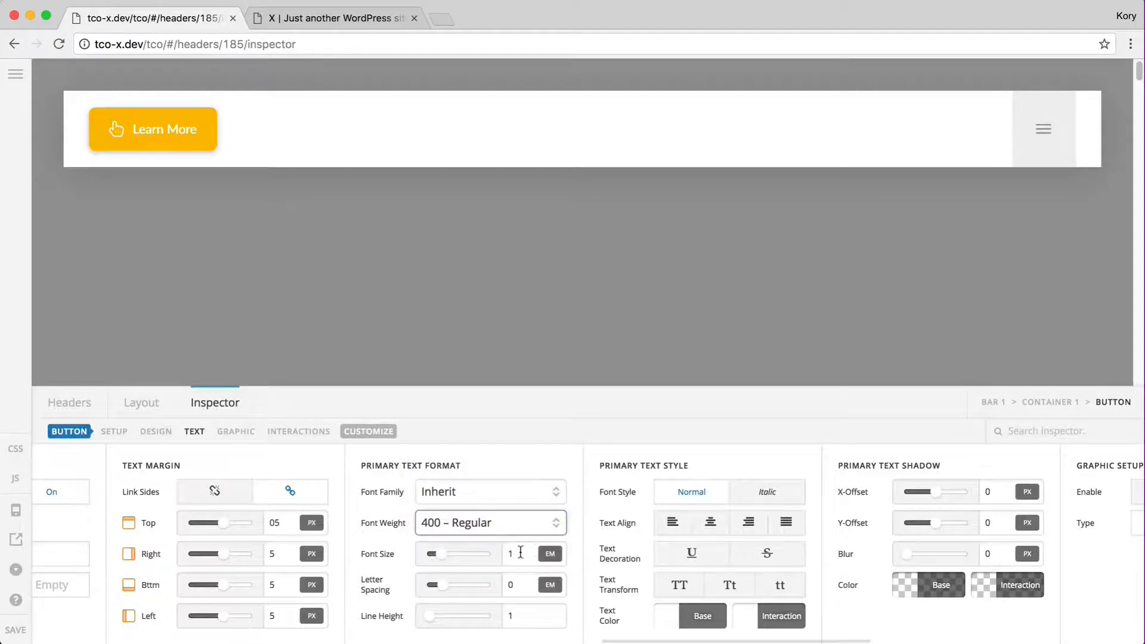
{"action": "left_click", "coordinate": [520, 553]}
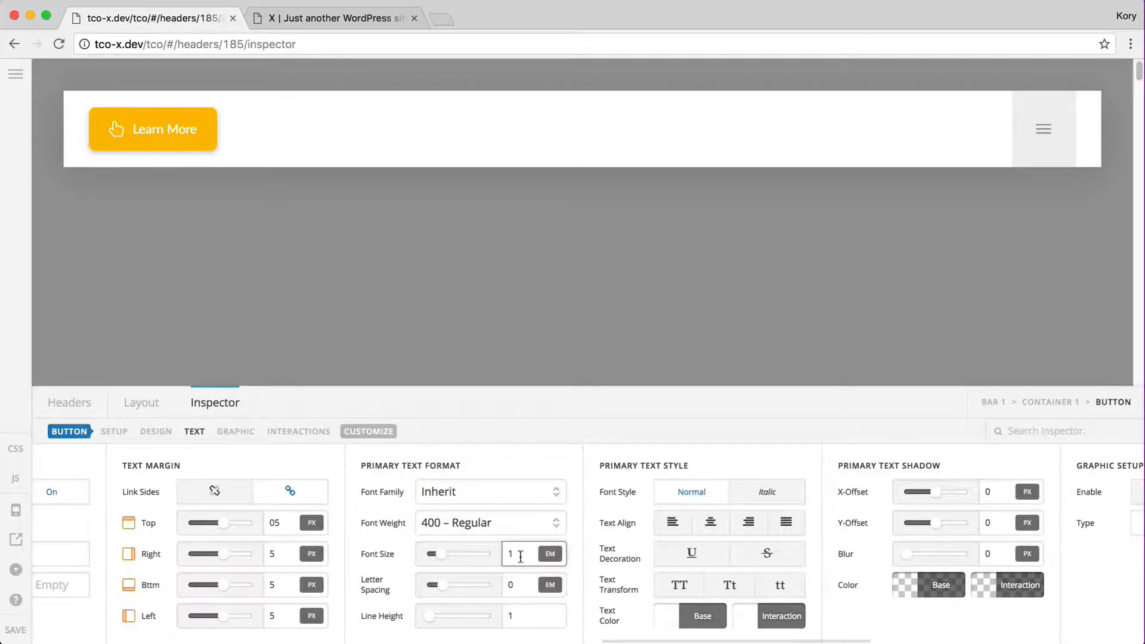
{"action": "type", "text": ".5"}
{"action": "key", "text": "BackSpace"}
{"action": "key", "text": "BackSpace"}
Set Learn More letter spacing to 0 and keep the text upright after trying italic
{"action": "left_click", "coordinate": [522, 586]}
{"action": "type", "text": ".2"}
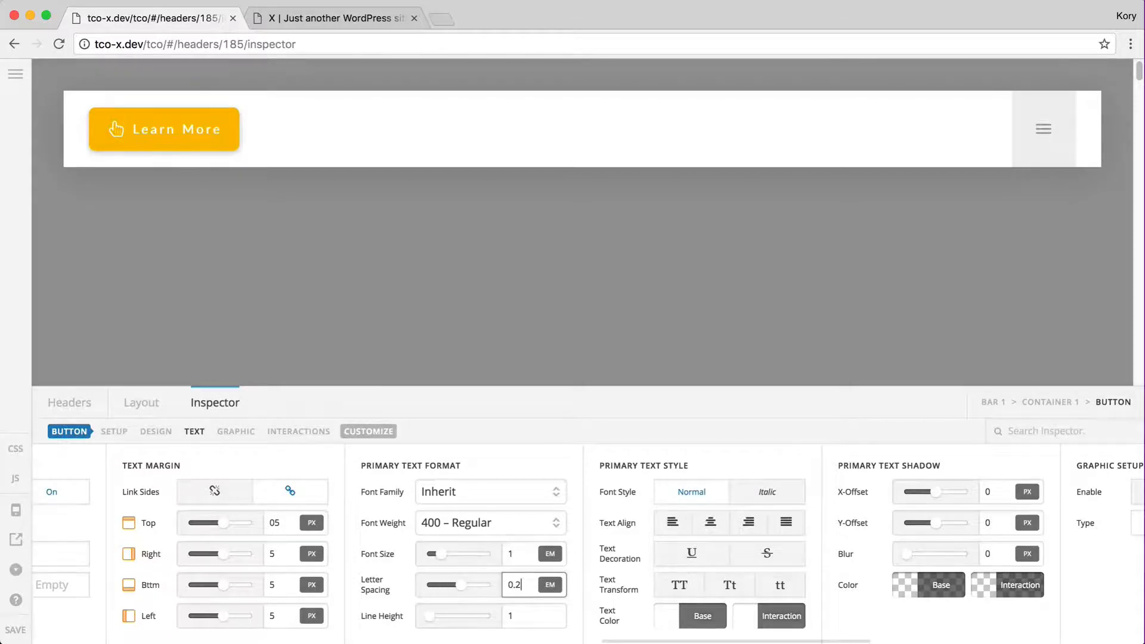
{"action": "double_click", "coordinate": [521, 585]}
{"action": "type", "text": "0"}
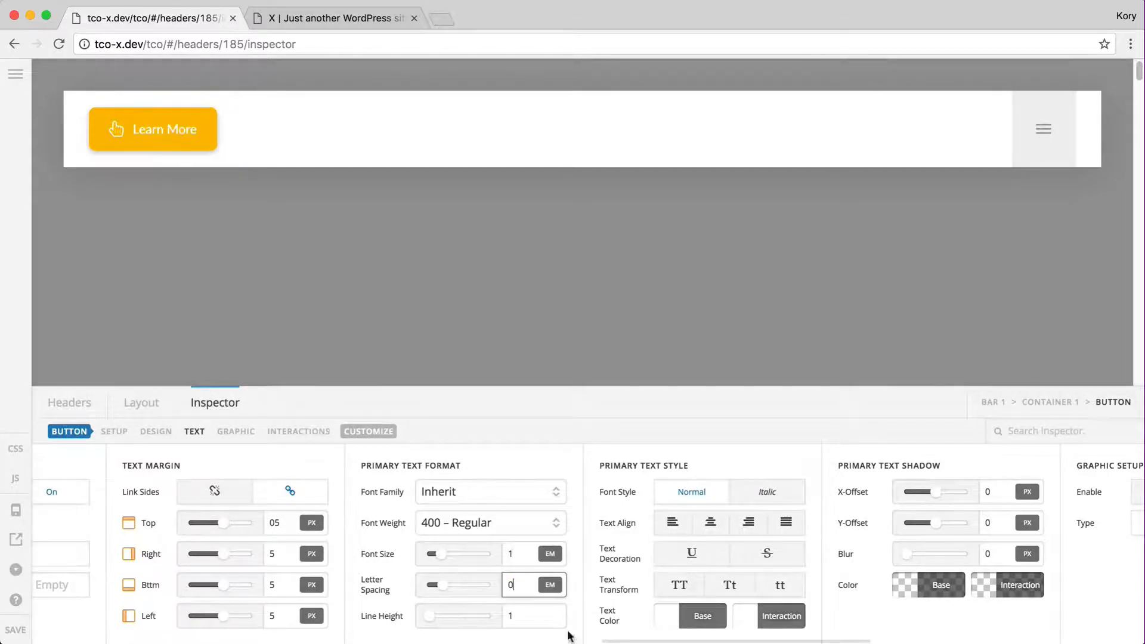
{"action": "left_click", "coordinate": [756, 493]}
{"action": "left_click", "coordinate": [719, 492]}
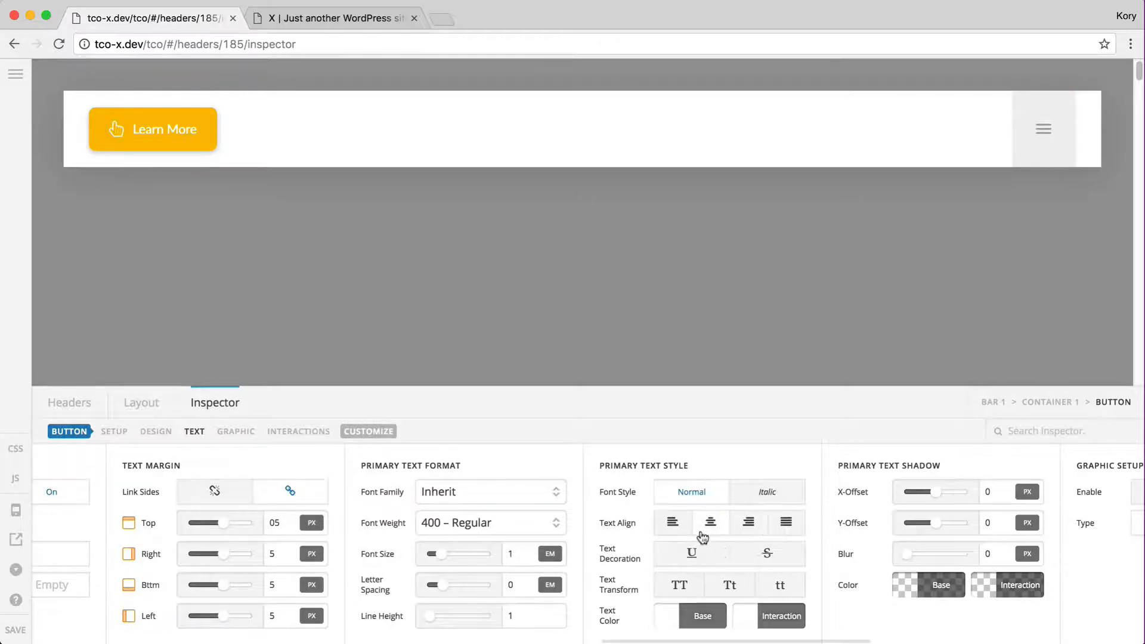
Turn off Underline on the button text, trying Uppercase before restoring normal case
{"action": "left_click", "coordinate": [715, 554]}
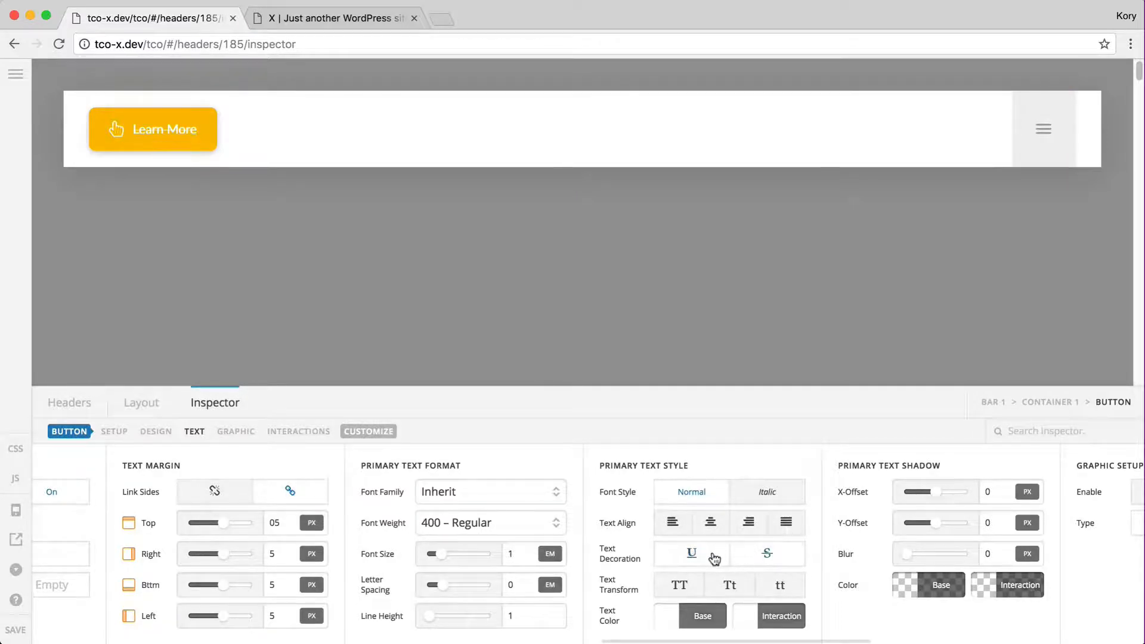
{"action": "left_click", "coordinate": [699, 588]}
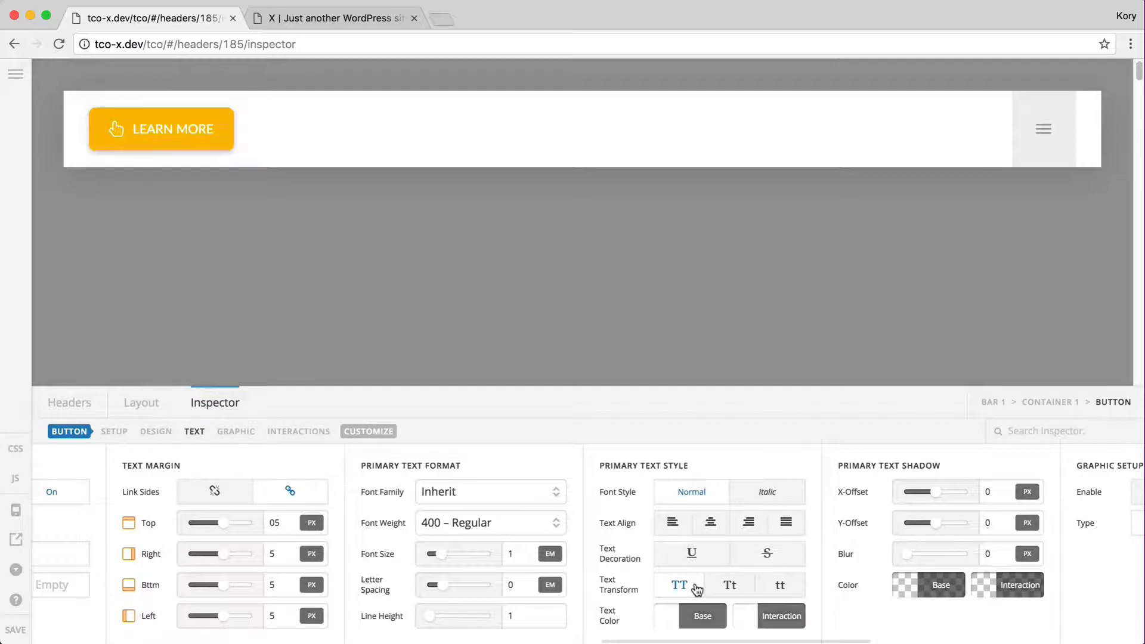
{"action": "left_click", "coordinate": [697, 588]}
{"action": "scroll", "coordinate": [922, 540], "scroll_direction": "right", "scroll_amount": 3}
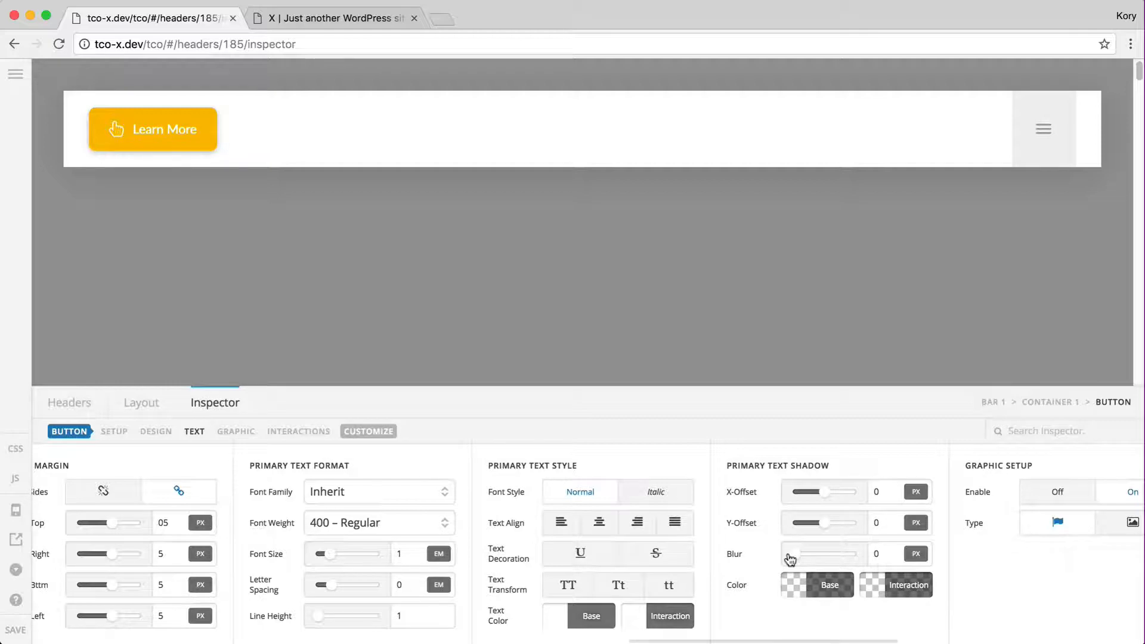
{"action": "scroll", "coordinate": [660, 555], "scroll_direction": "left", "scroll_amount": 3}
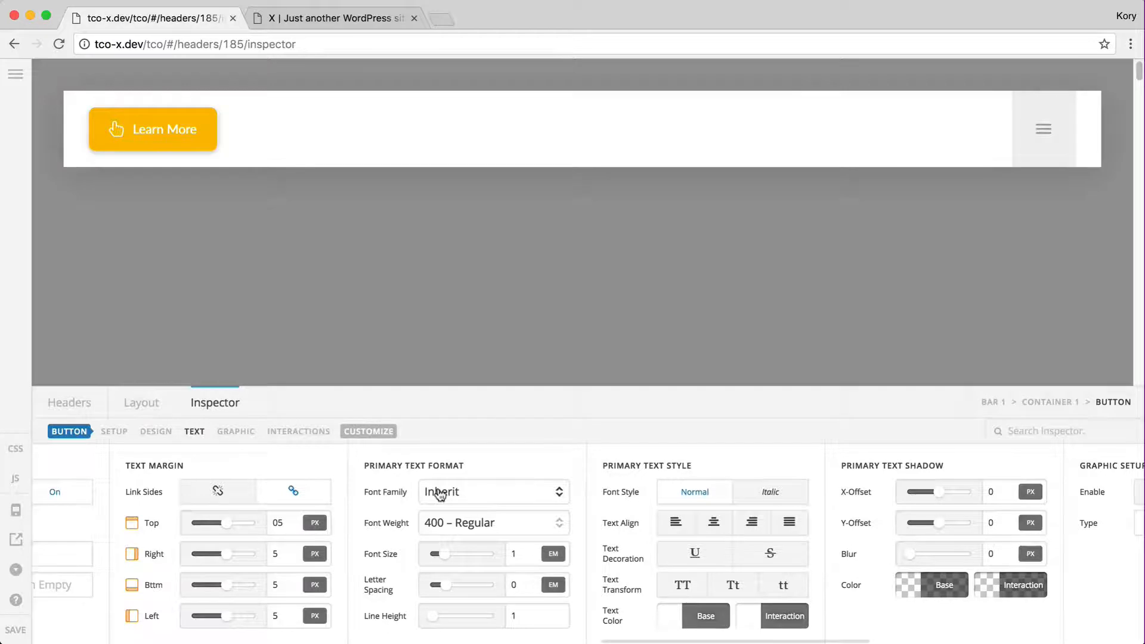
{"action": "left_click", "coordinate": [440, 494]}
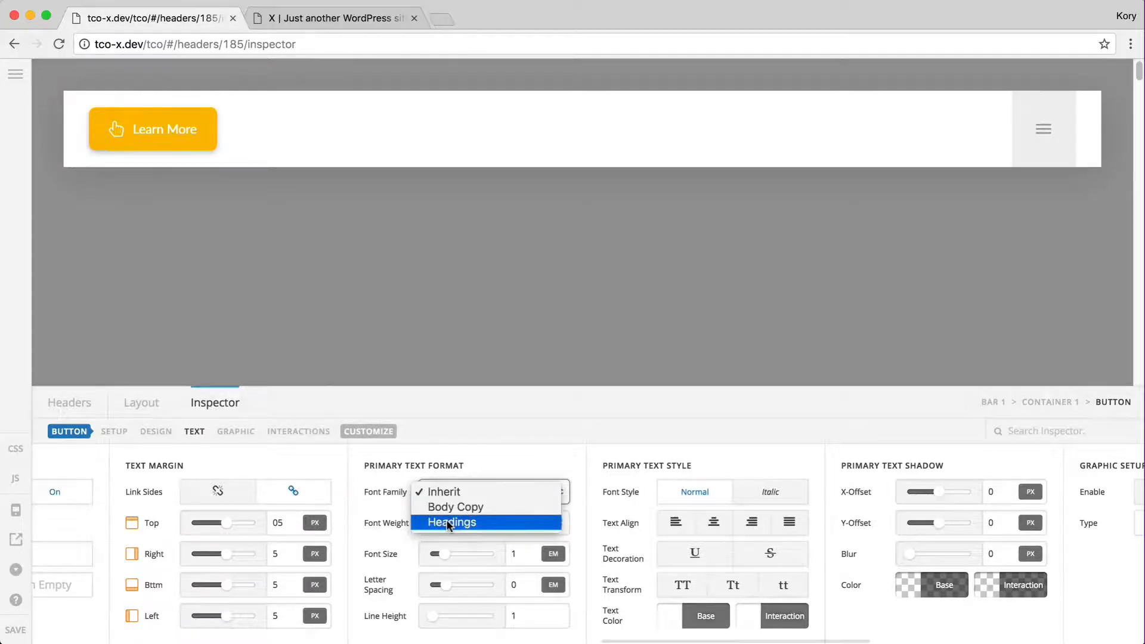
{"action": "left_click", "coordinate": [18, 76]}
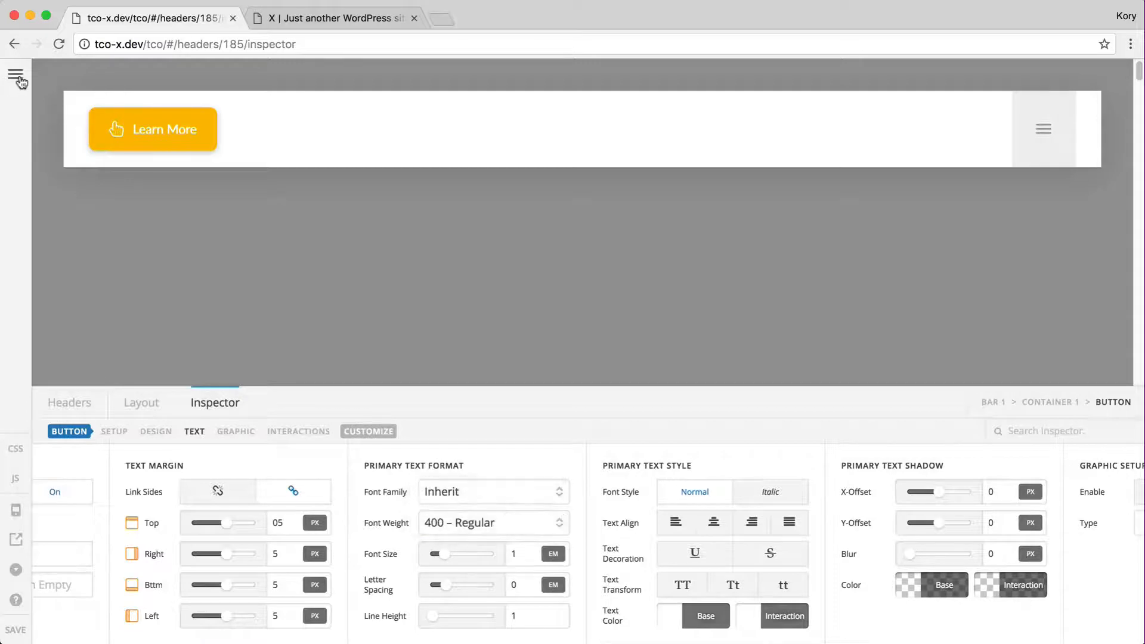
{"action": "left_click", "coordinate": [18, 76]}
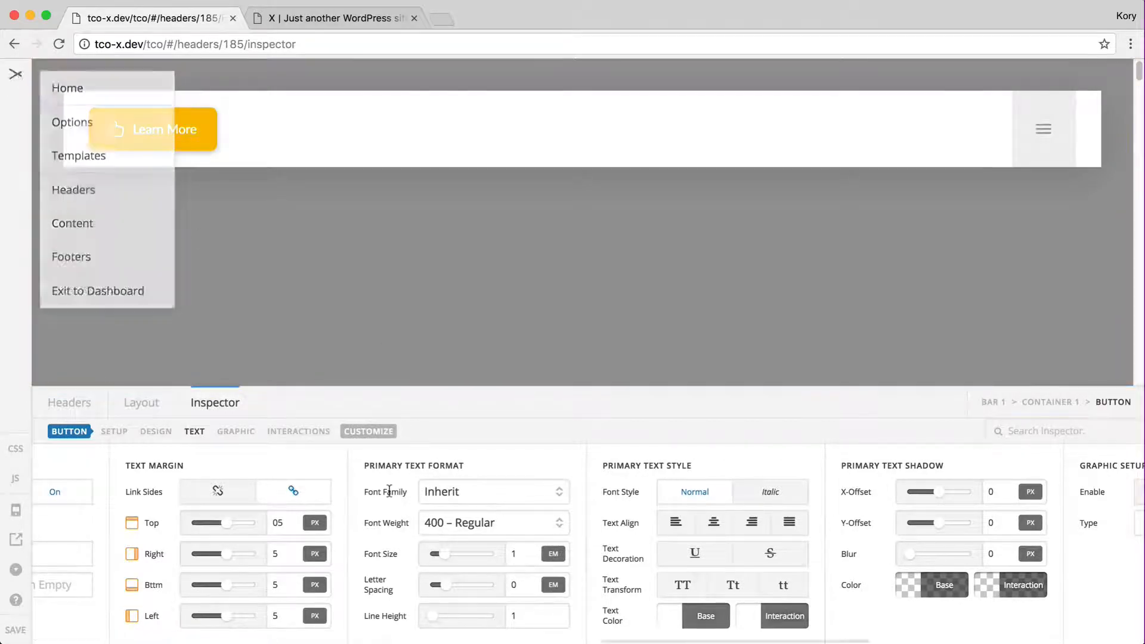
{"action": "left_click", "coordinate": [454, 493]}
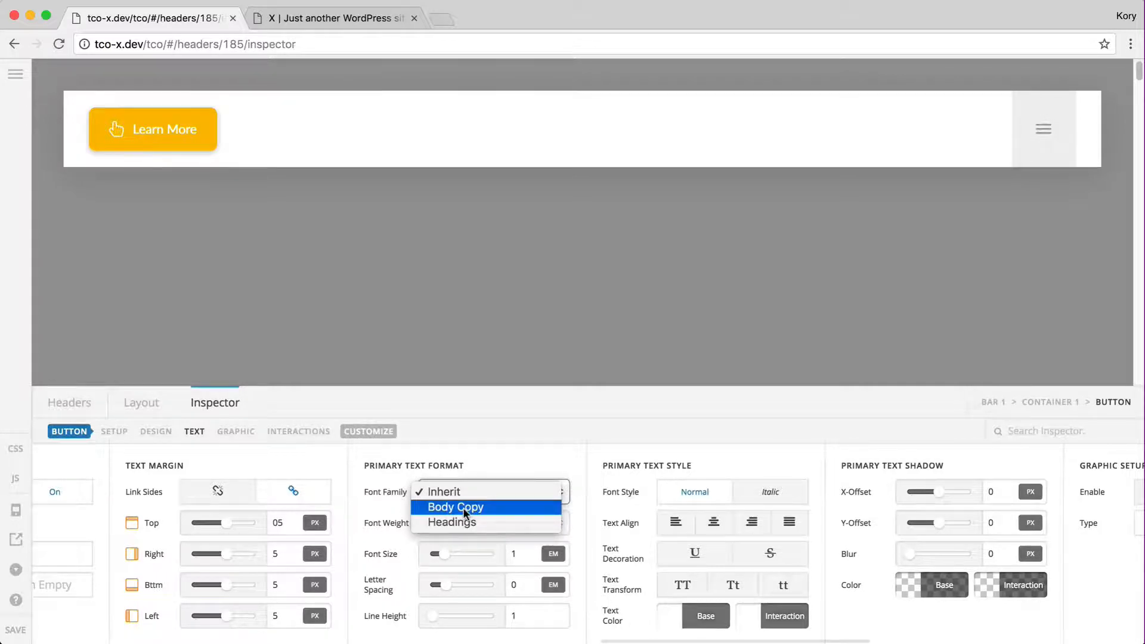
{"action": "left_click", "coordinate": [401, 504]}
{"action": "left_click", "coordinate": [465, 523]}
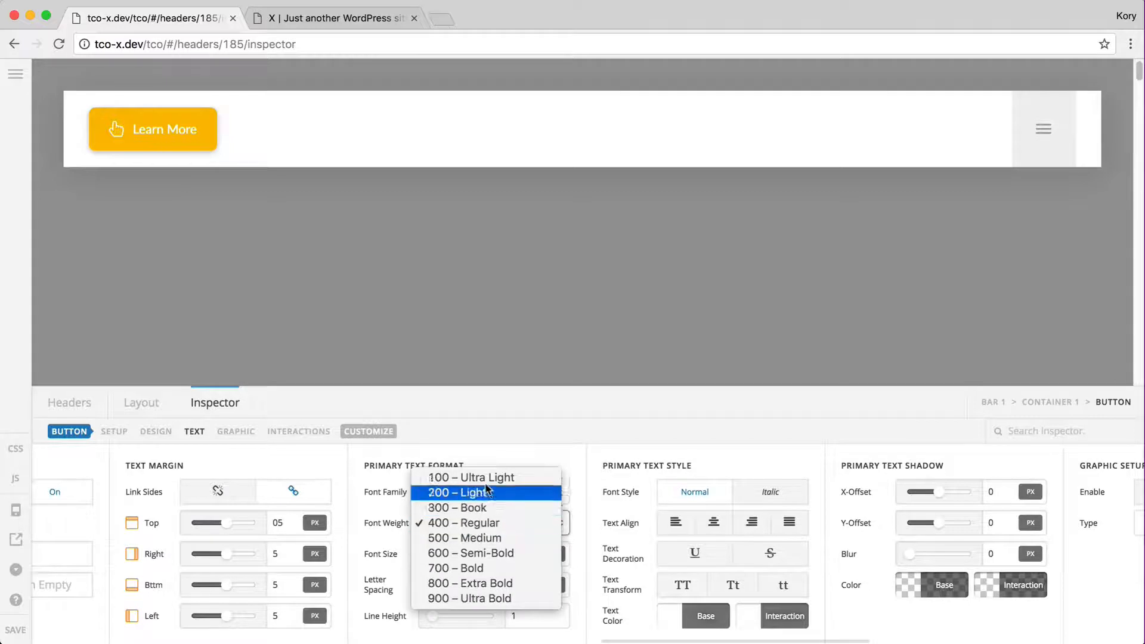
{"action": "left_click", "coordinate": [400, 521]}
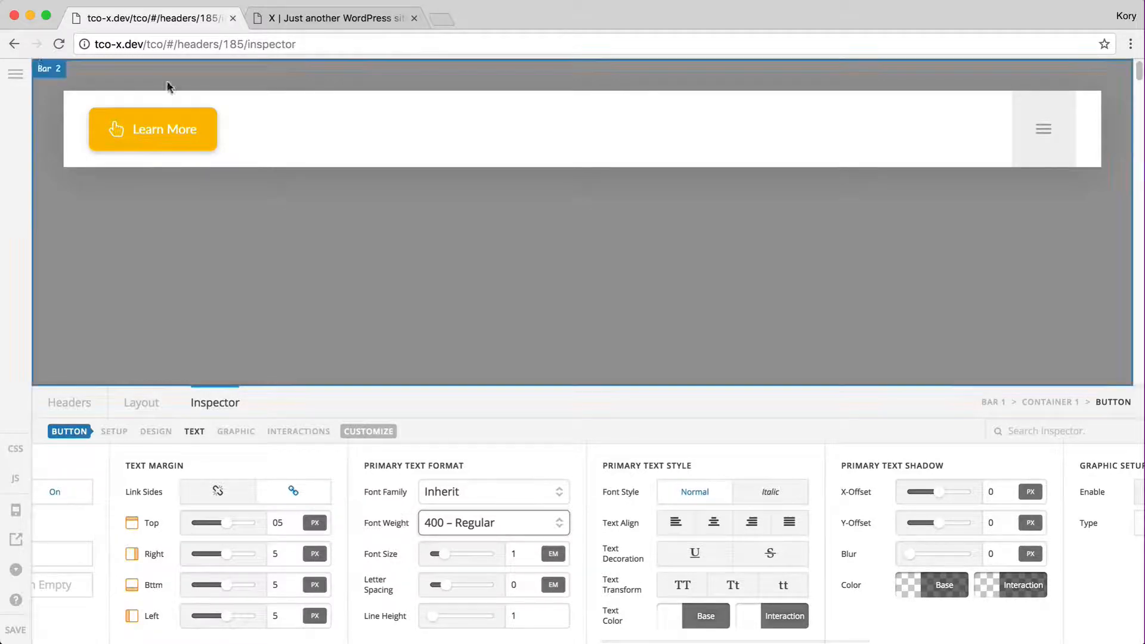
{"action": "left_click", "coordinate": [16, 74]}
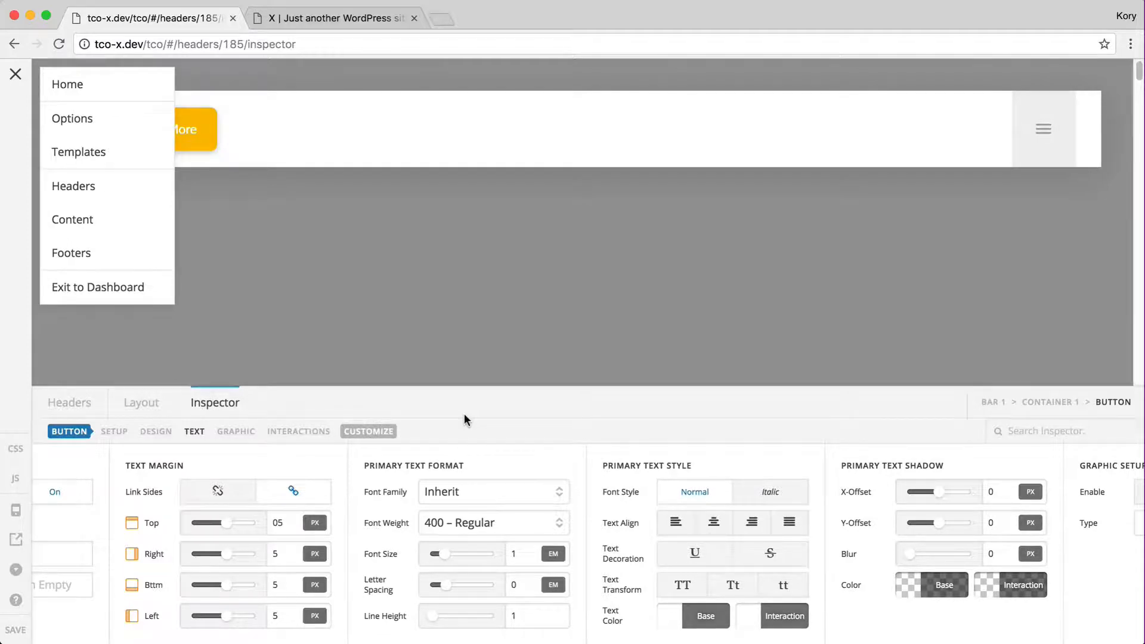
{"action": "left_click", "coordinate": [484, 435]}
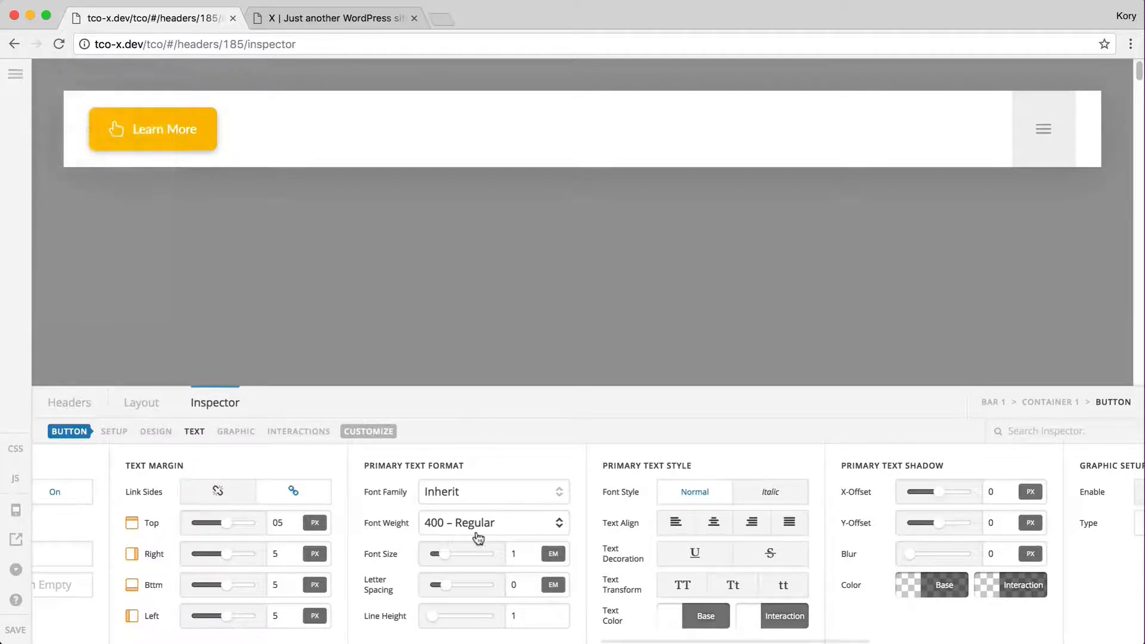
{"action": "left_click", "coordinate": [473, 529]}
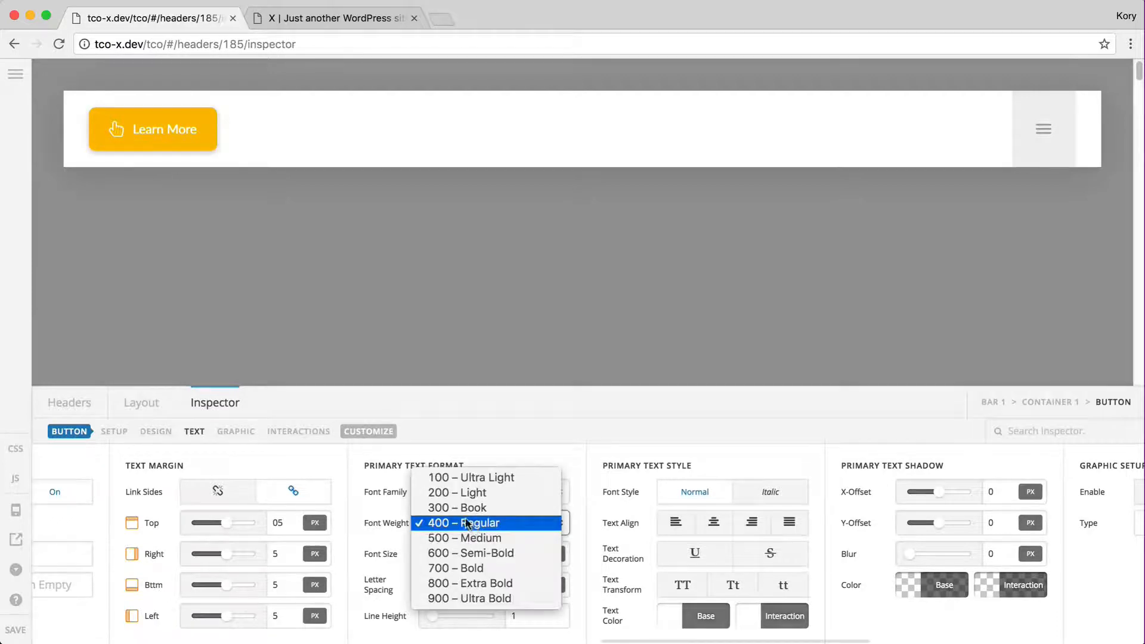
{"action": "left_click", "coordinate": [578, 461]}
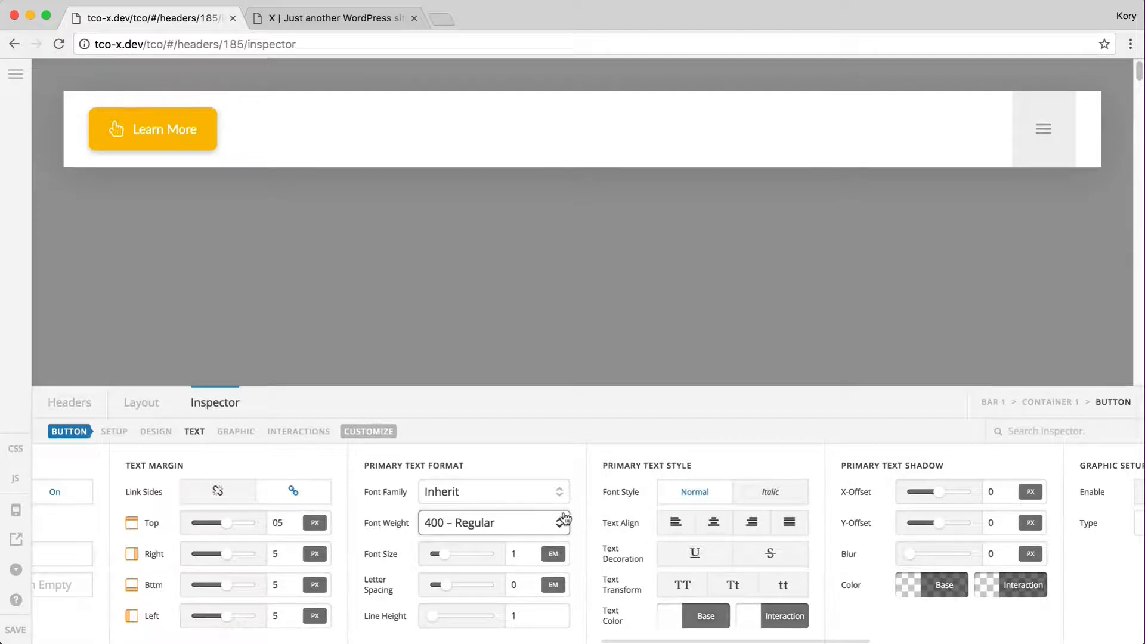
{"action": "scroll", "coordinate": [578, 517], "scroll_direction": "left", "scroll_amount": 10}
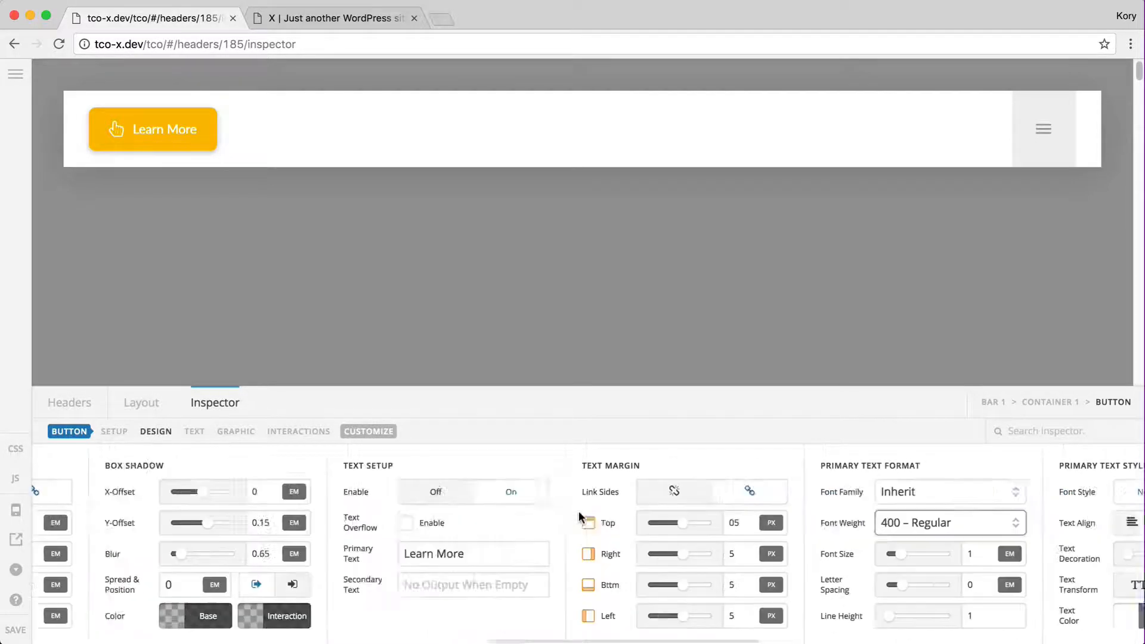
{"action": "left_click", "coordinate": [775, 618]}
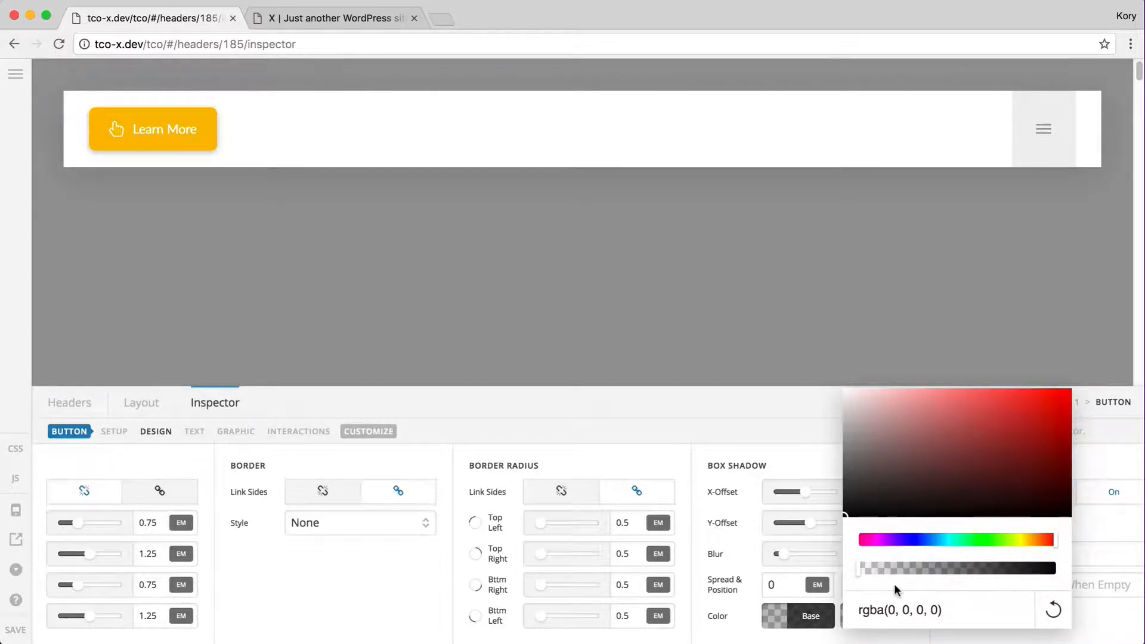
{"action": "left_click", "coordinate": [816, 618]}
{"action": "double_click", "coordinate": [821, 618]}
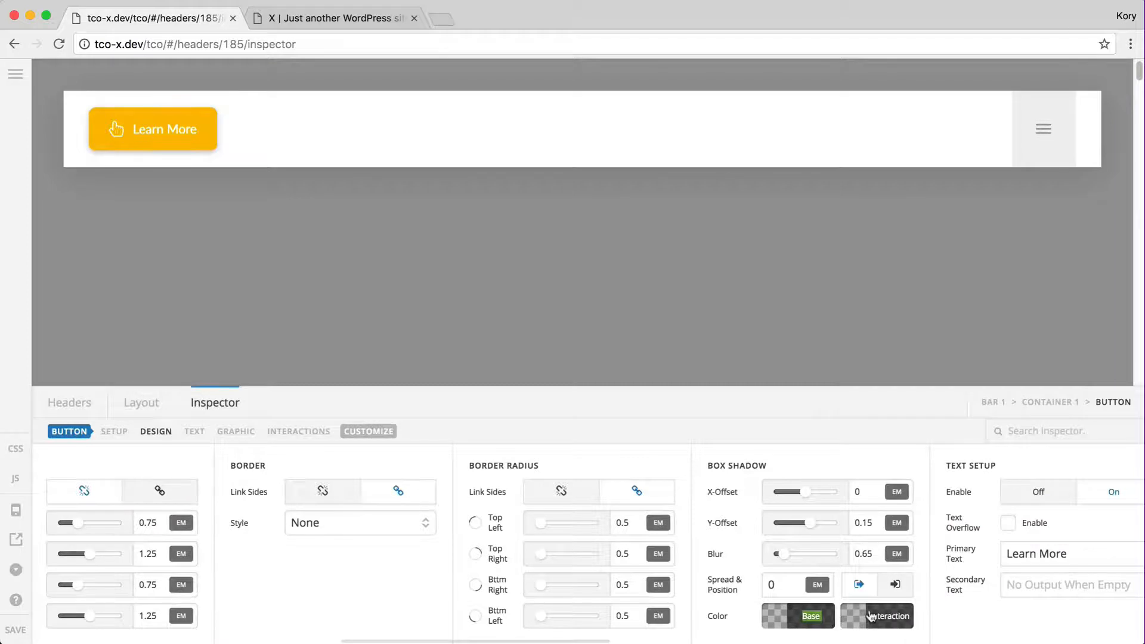
{"action": "left_click", "coordinate": [887, 620]}
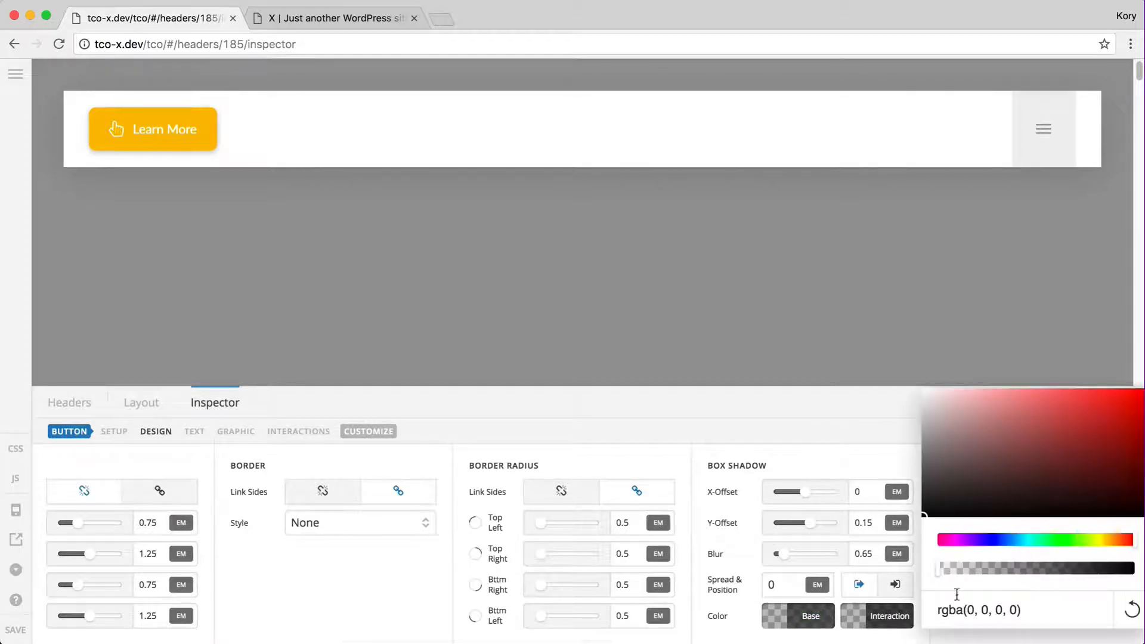
{"action": "left_click", "coordinate": [889, 619]}
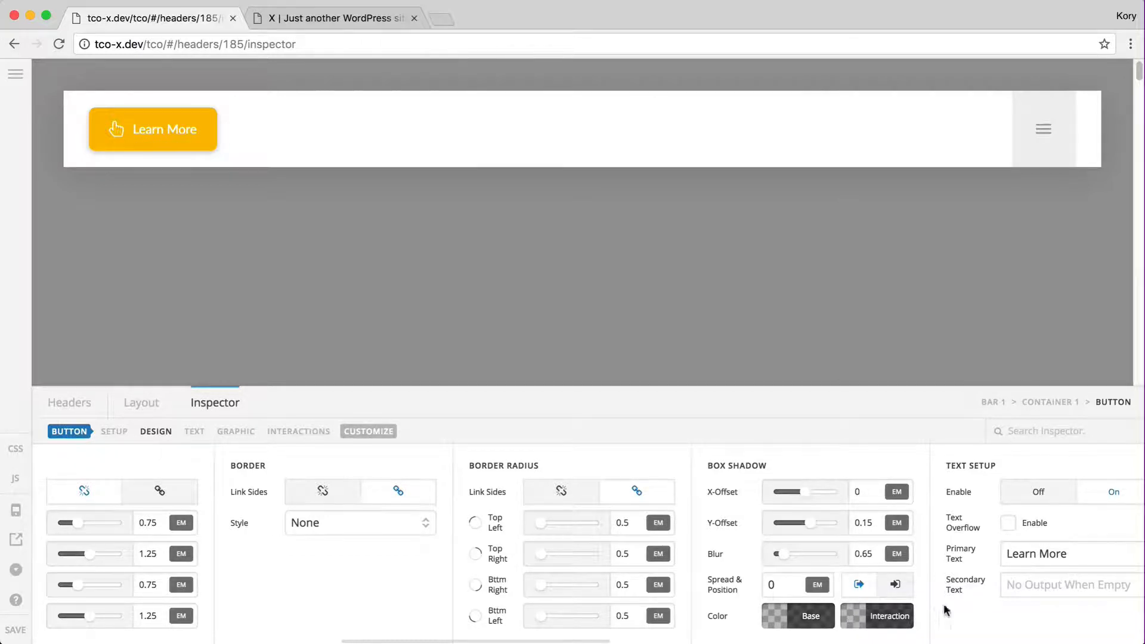
{"action": "scroll", "coordinate": [978, 597], "scroll_direction": "right", "scroll_amount": 10}
{"action": "scroll", "coordinate": [977, 596], "scroll_direction": "right", "scroll_amount": 10}
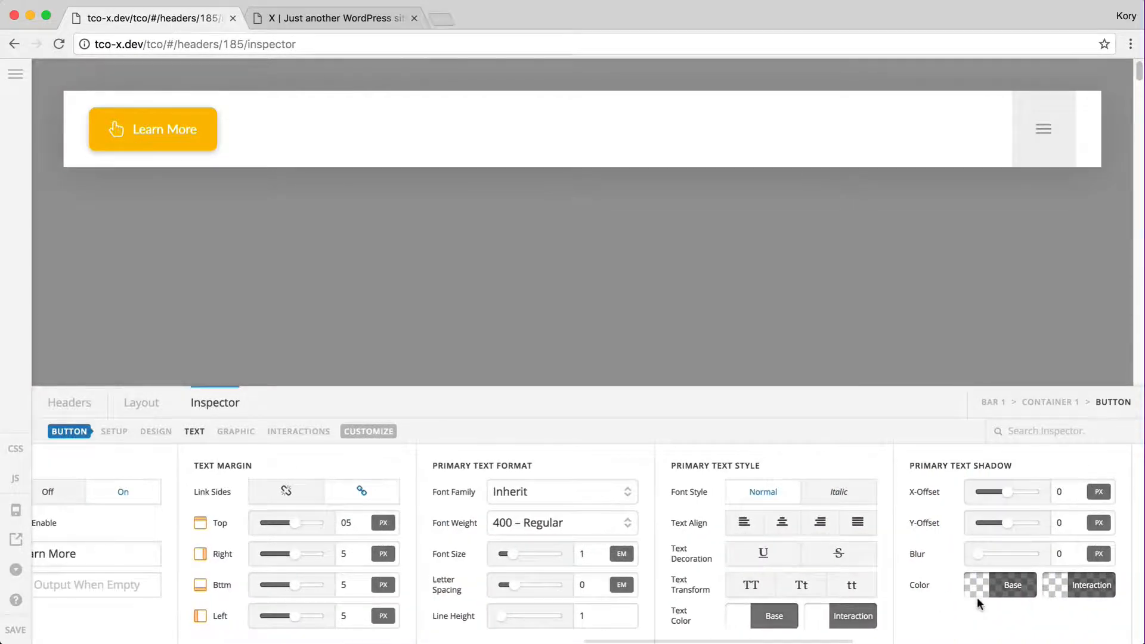
{"action": "scroll", "coordinate": [978, 597], "scroll_direction": "right", "scroll_amount": 6}
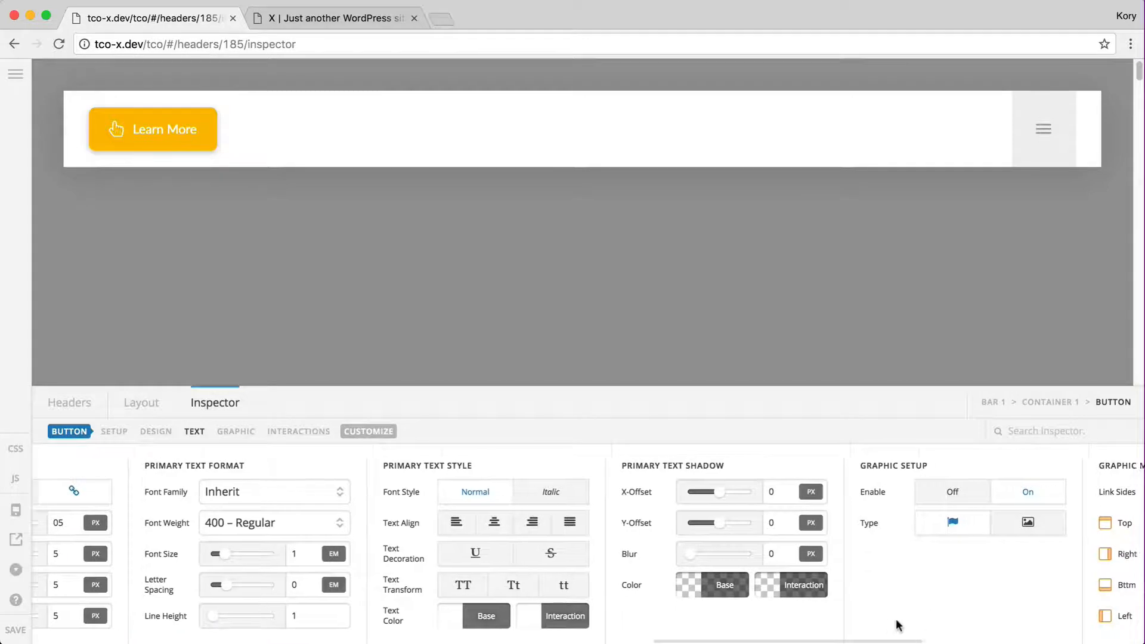
{"action": "scroll", "coordinate": [898, 625], "scroll_direction": "right", "scroll_amount": 12}
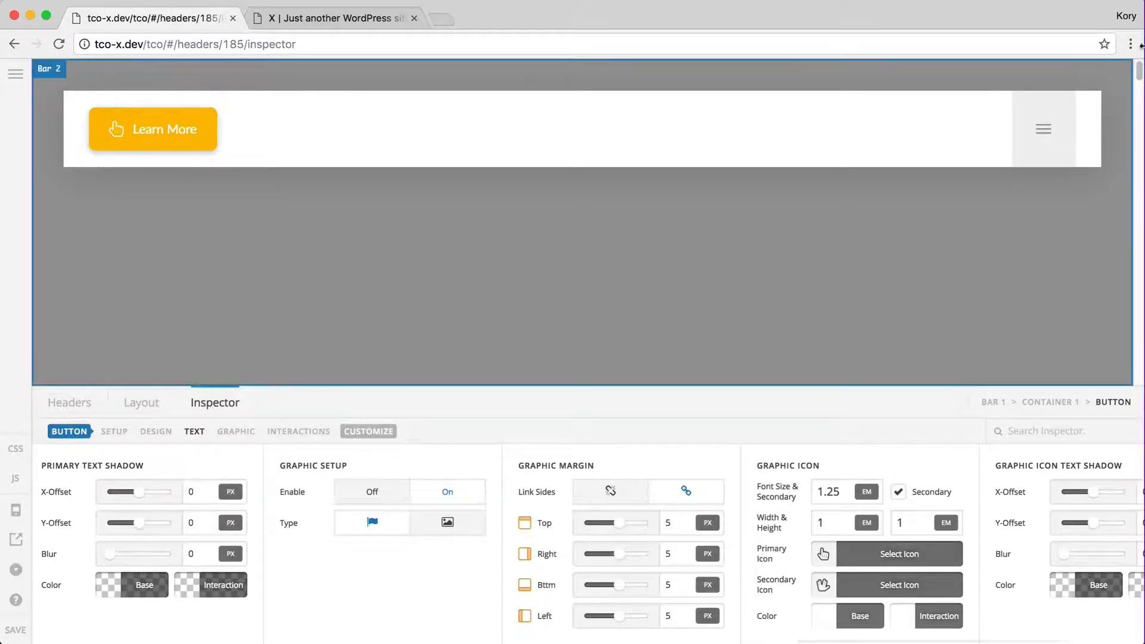
Select the header's menu toggle and bring up its toggle icon settings
{"action": "left_click", "coordinate": [1044, 146]}
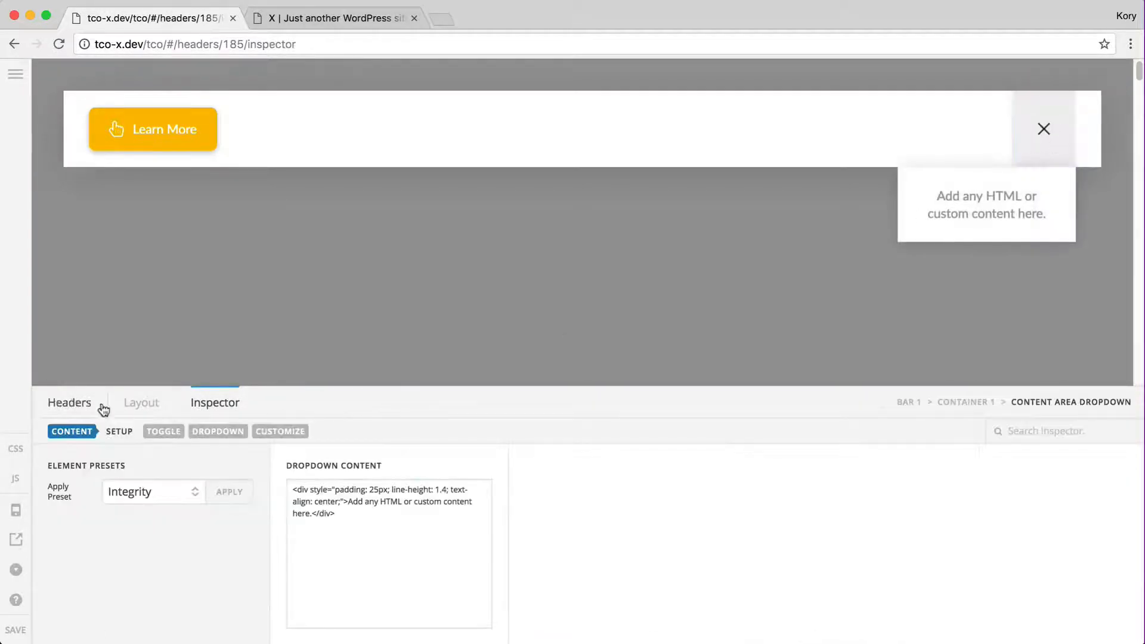
{"action": "left_click", "coordinate": [172, 432]}
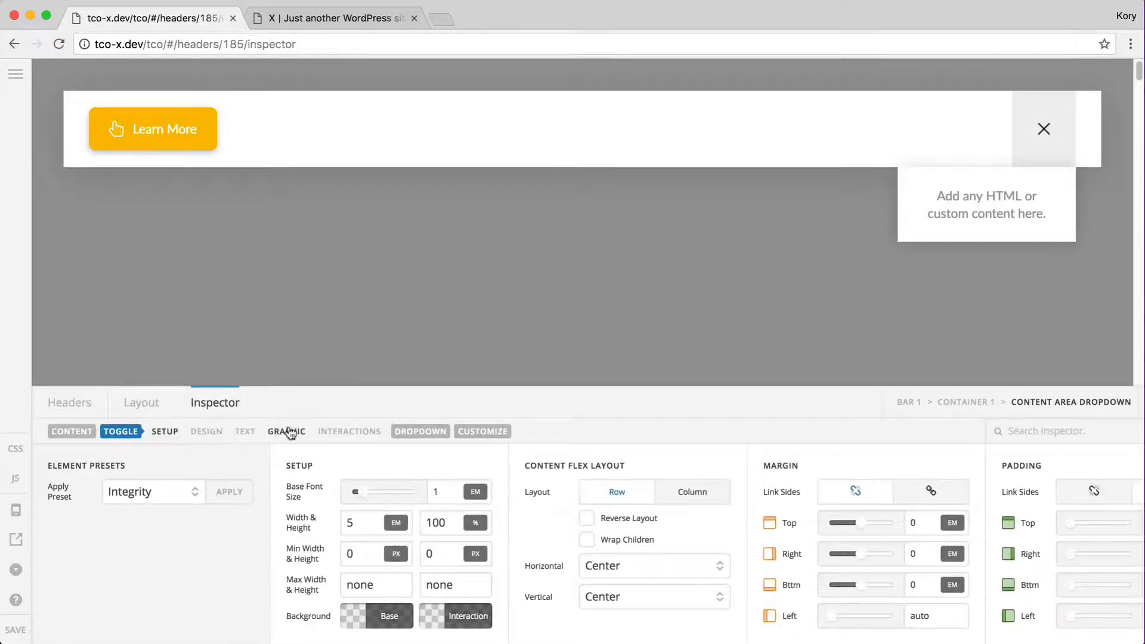
{"action": "left_click", "coordinate": [288, 431]}
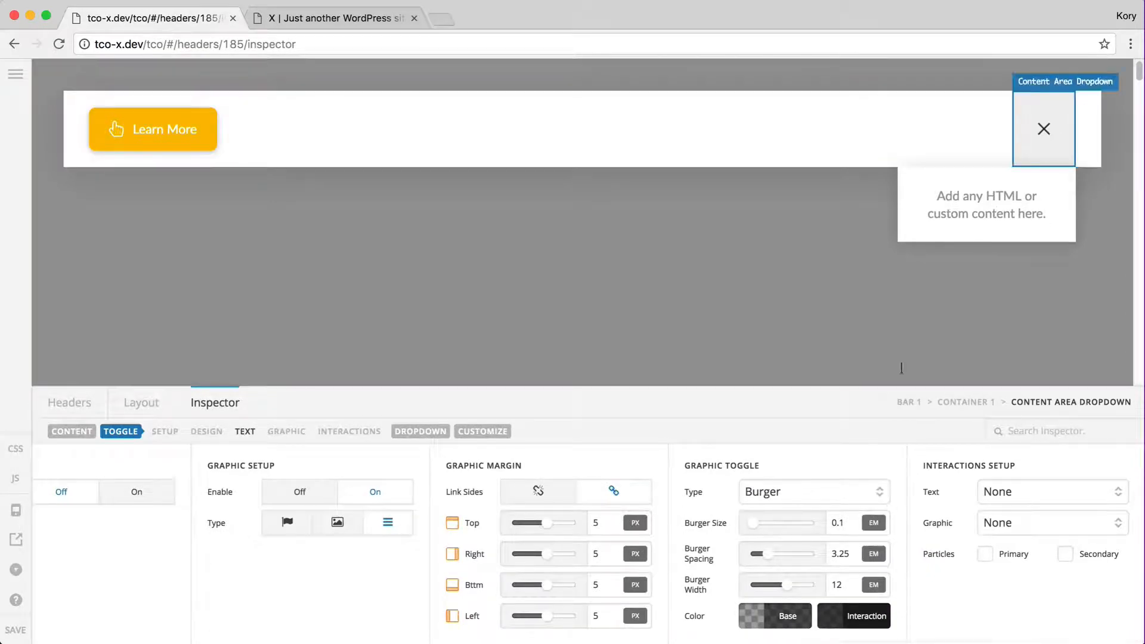
{"action": "left_click", "coordinate": [849, 522]}
{"action": "left_click", "coordinate": [1056, 141]}
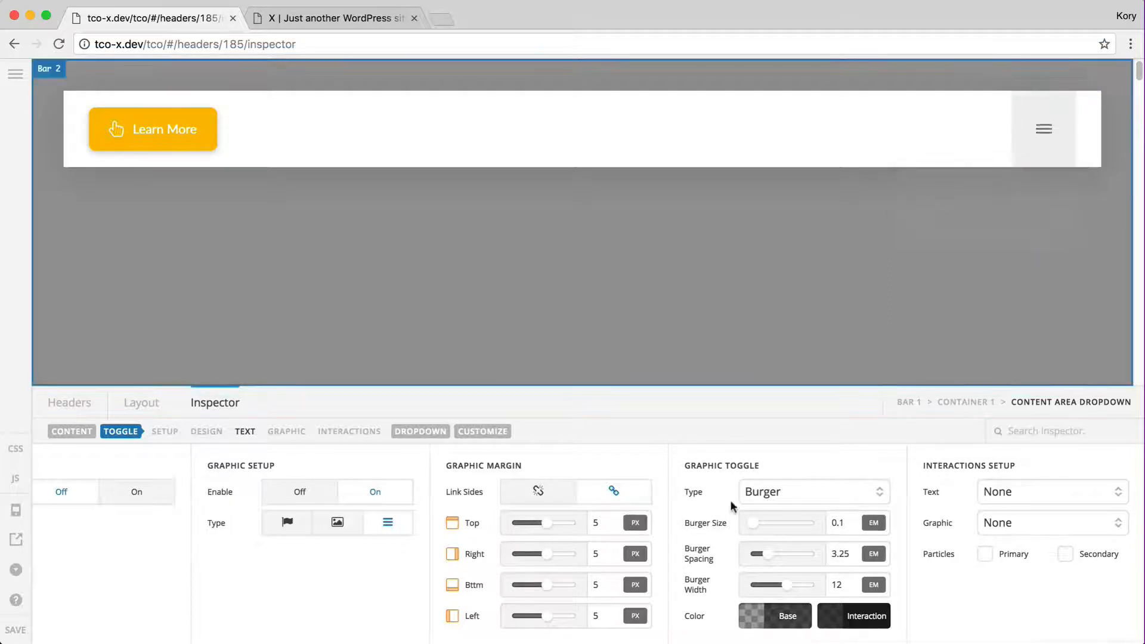
Set the toggle's Burger Size to 0.15 and Burger Width to 14
{"action": "left_click", "coordinate": [848, 522]}
{"action": "type", "text": "5"}
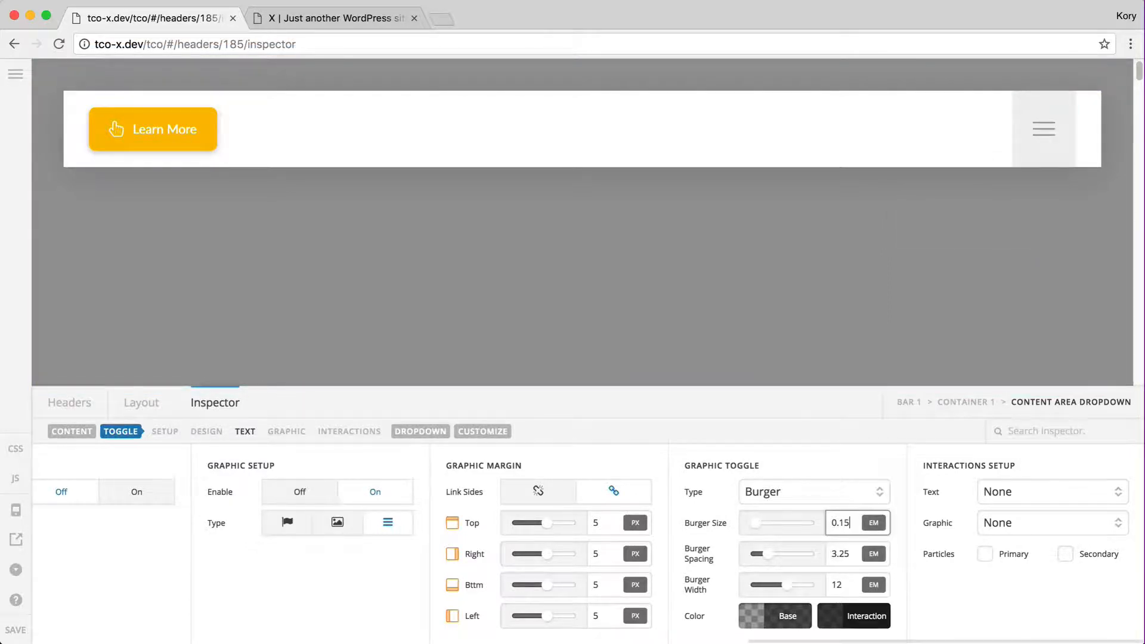
{"action": "double_click", "coordinate": [846, 554]}
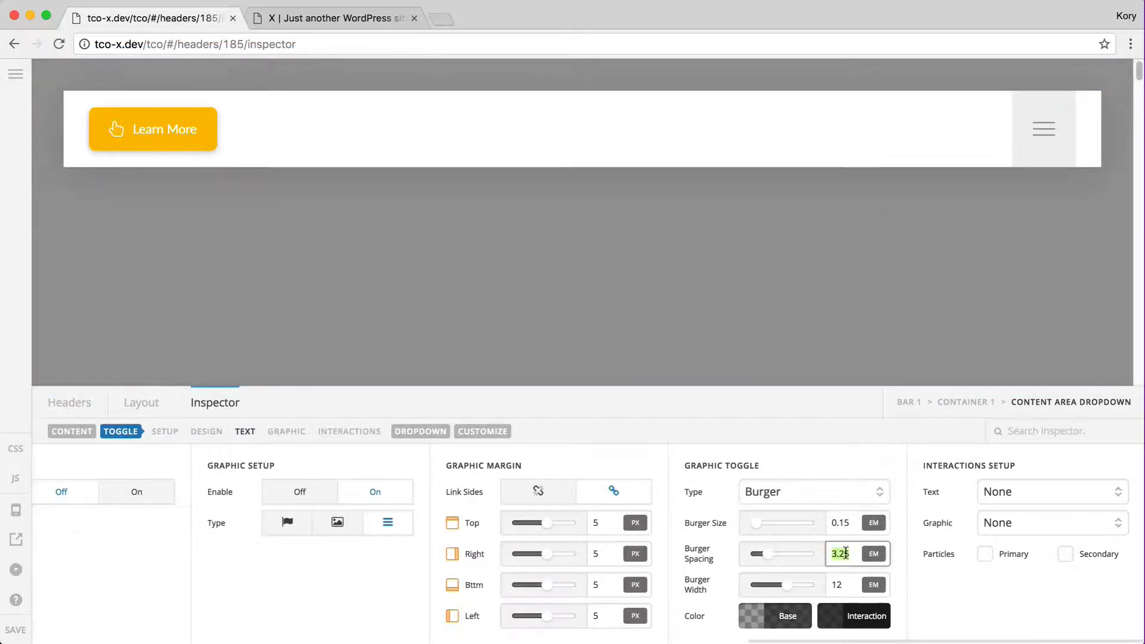
{"action": "type", "text": "53.25"}
{"action": "left_click", "coordinate": [846, 522]}
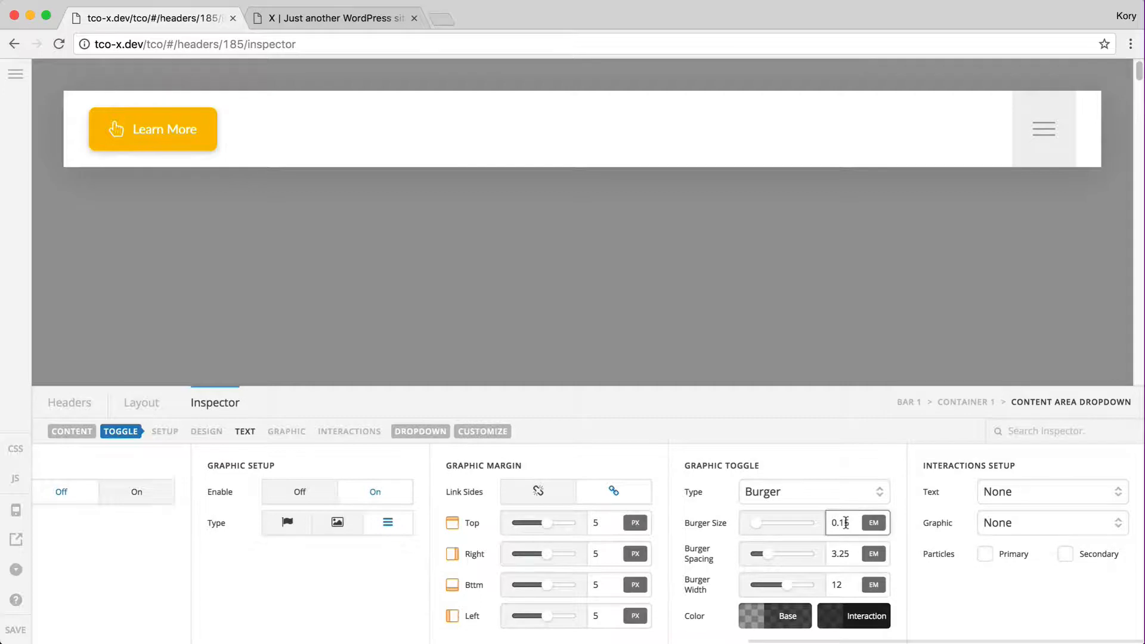
{"action": "key", "text": "BackSpace"}
{"action": "type", "text": "0"}
{"action": "type", "text": "6"}
{"action": "key", "text": "BackSpace"}
{"action": "key", "text": "BackSpace"}
{"action": "type", "text": "1"}
{"action": "double_click", "coordinate": [843, 585]}
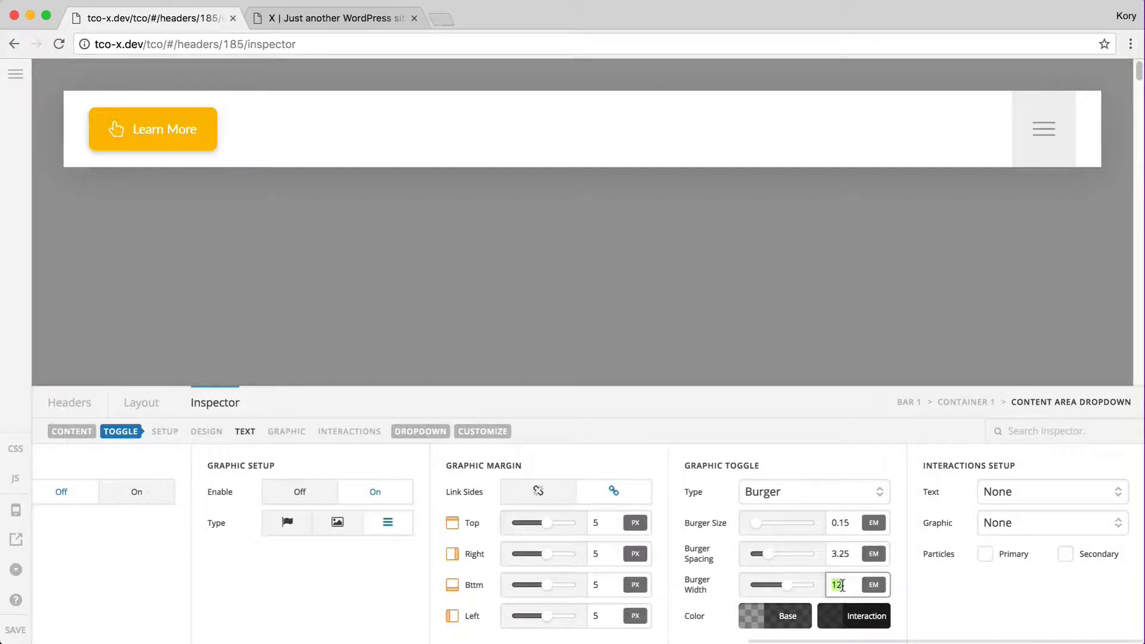
{"action": "type", "text": "14"}
Change the toggle icon Type to Grid, preview the dropdown, and select Bar 1
{"action": "left_click", "coordinate": [777, 497]}
{"action": "left_click", "coordinate": [781, 504]}
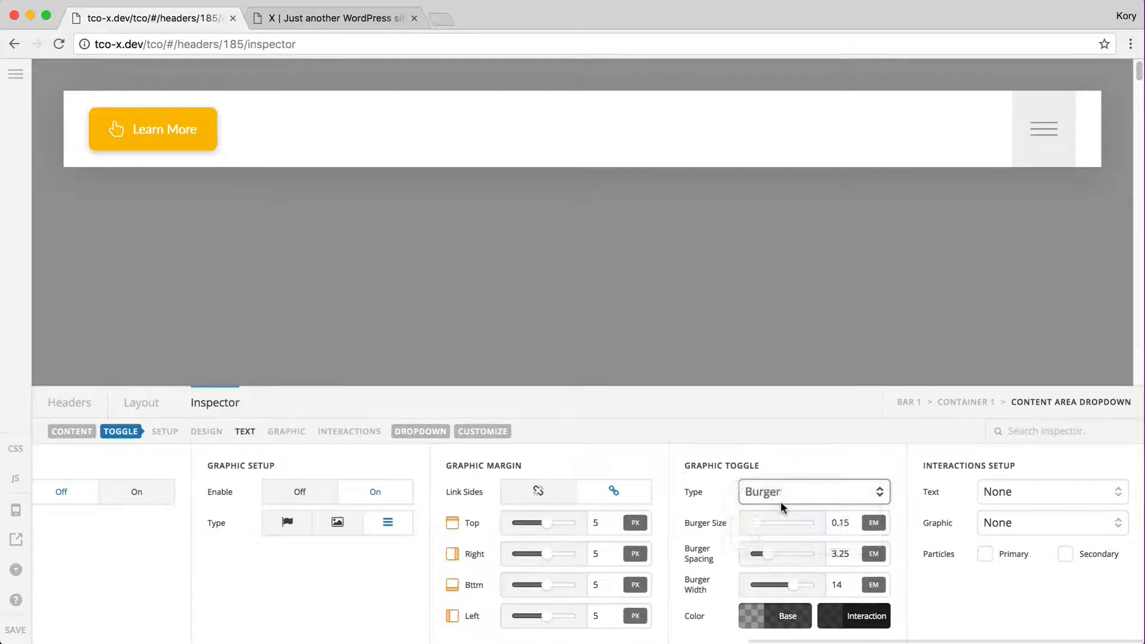
{"action": "left_click", "coordinate": [1060, 138]}
{"action": "left_click", "coordinate": [1068, 155]}
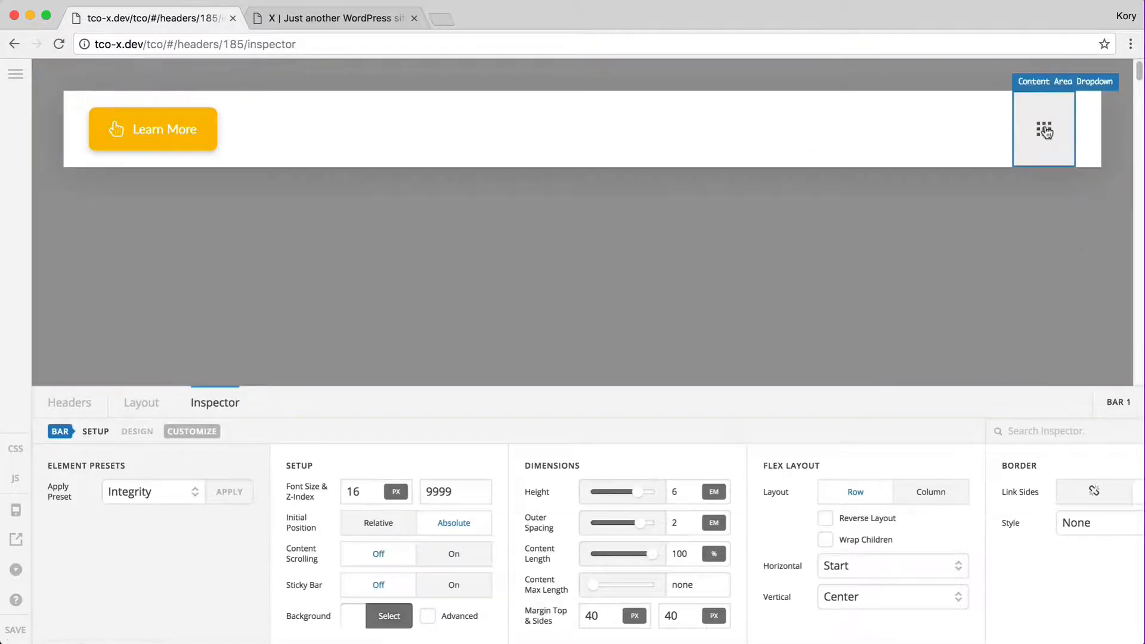
Select the dropdown toggle, show its icon settings and adjust the grid icon size
{"action": "left_click", "coordinate": [1047, 132]}
{"action": "left_click", "coordinate": [164, 430]}
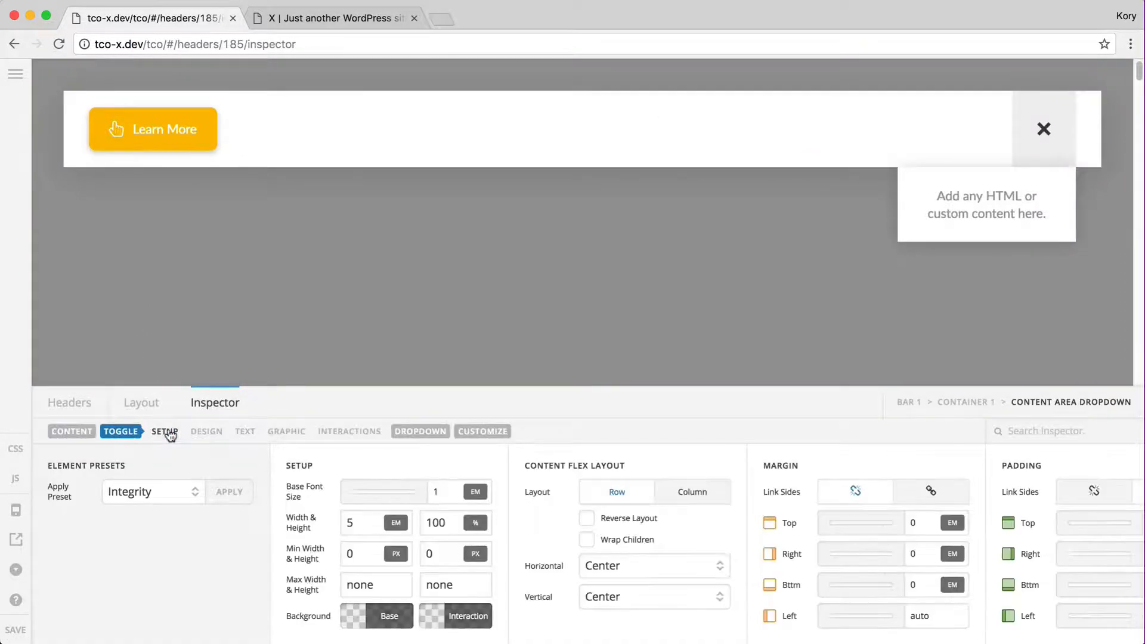
{"action": "left_click", "coordinate": [1045, 128]}
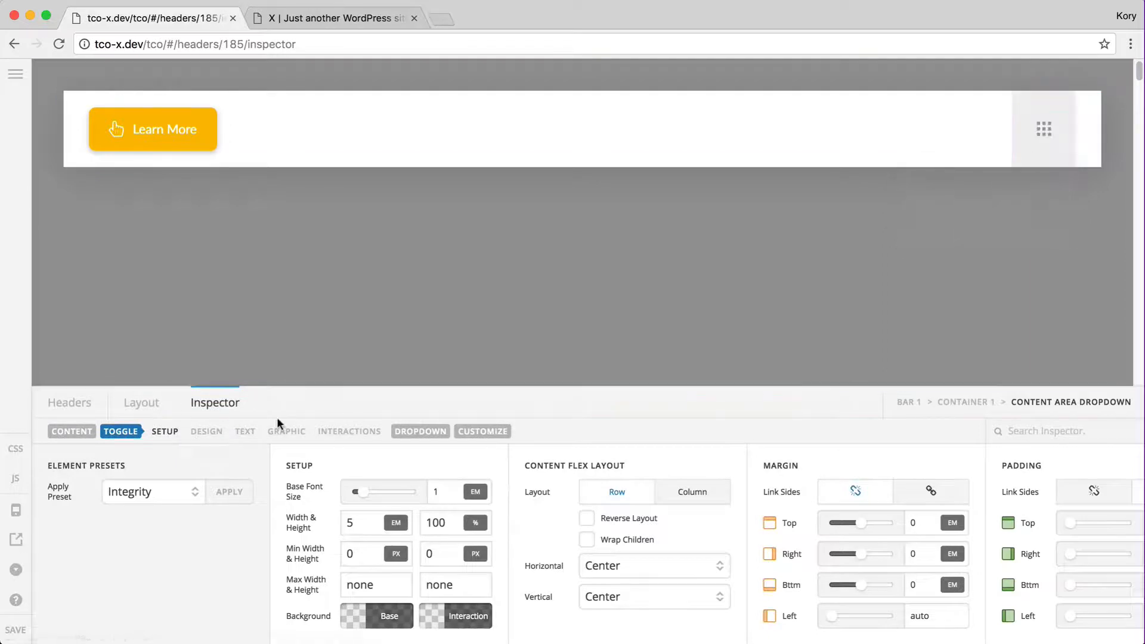
{"action": "left_click", "coordinate": [284, 430]}
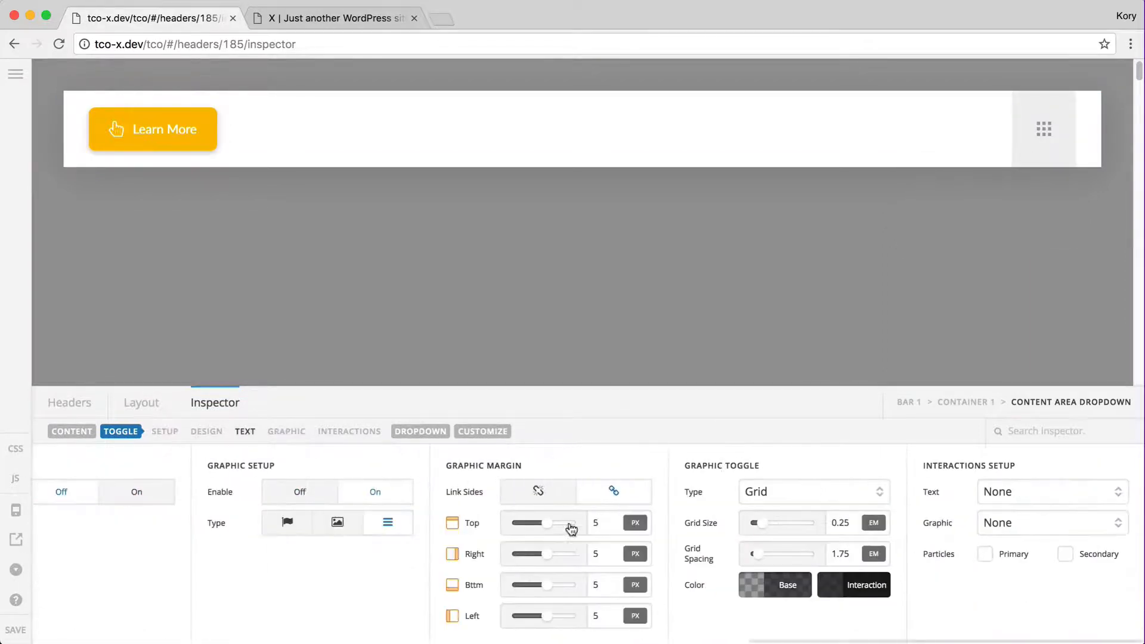
{"action": "left_click", "coordinate": [845, 525]}
{"action": "key", "text": "BackSpace"}
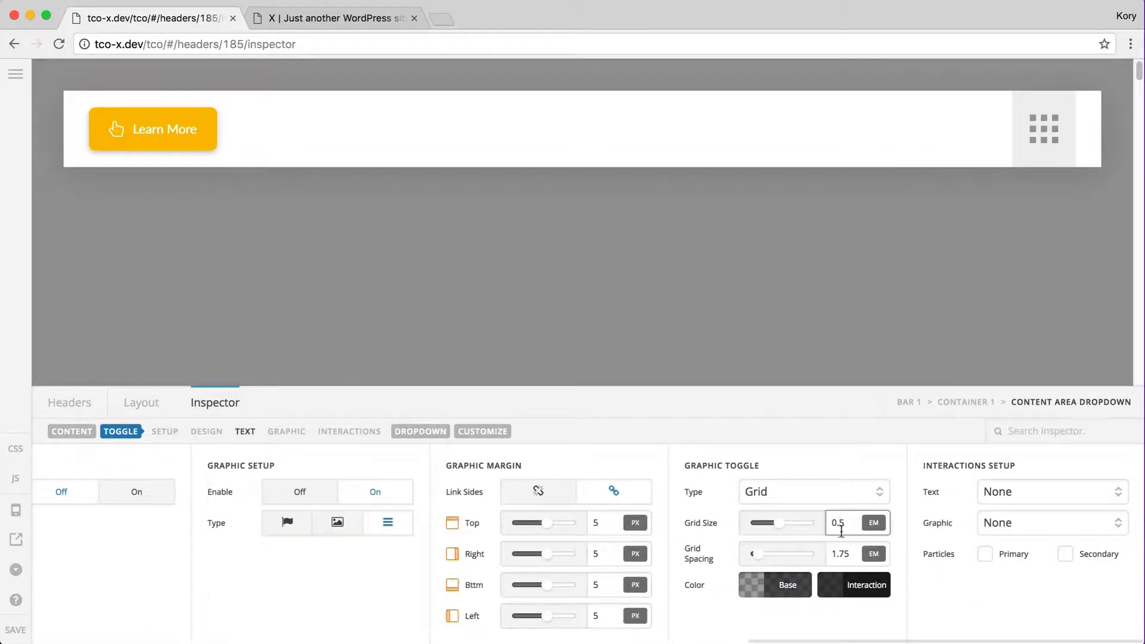
{"action": "type", "text": "3"}
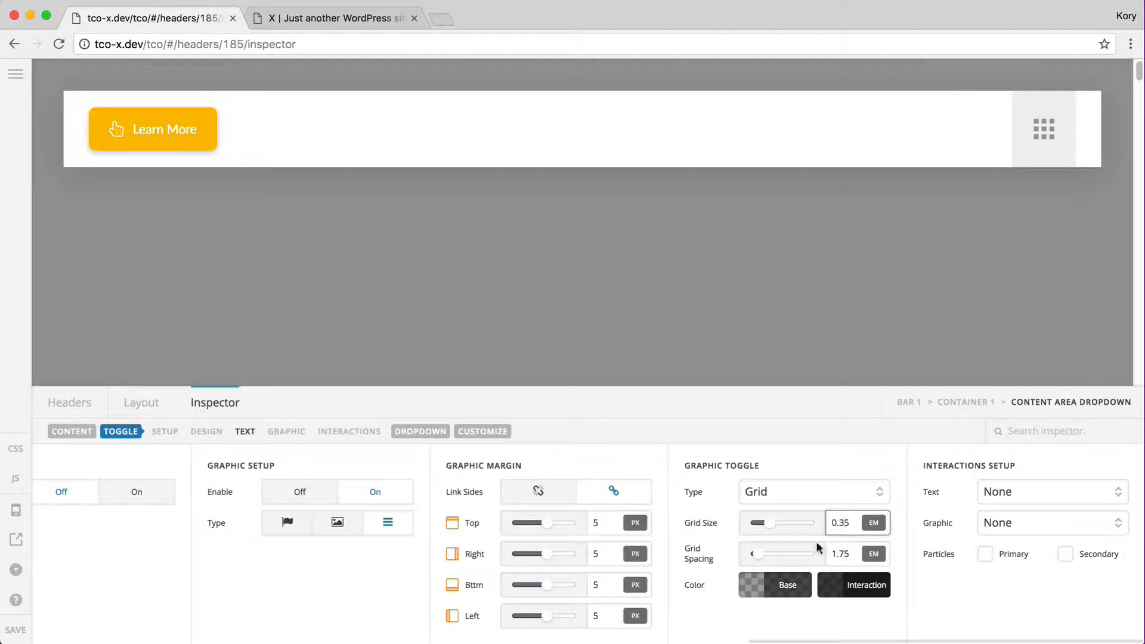
Make the toggle a three-dot icon at 0.5 em size and 2 em spacing, Type More Vertical
{"action": "left_click", "coordinate": [797, 491]}
{"action": "left_click", "coordinate": [772, 506]}
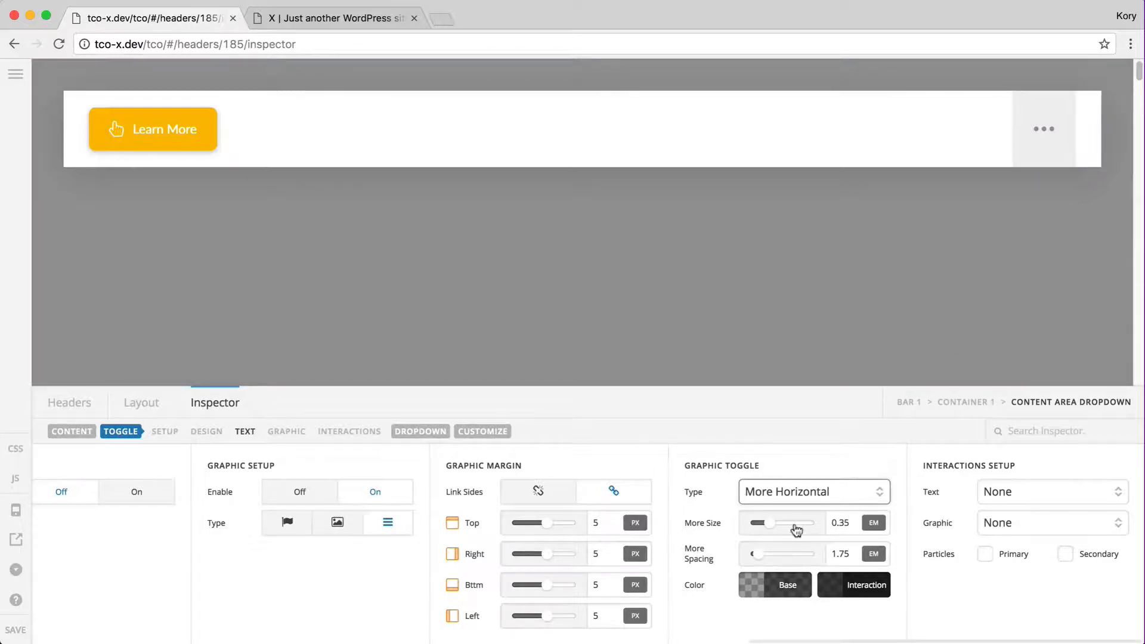
{"action": "left_click", "coordinate": [845, 523]}
{"action": "key", "text": "BackSpace"}
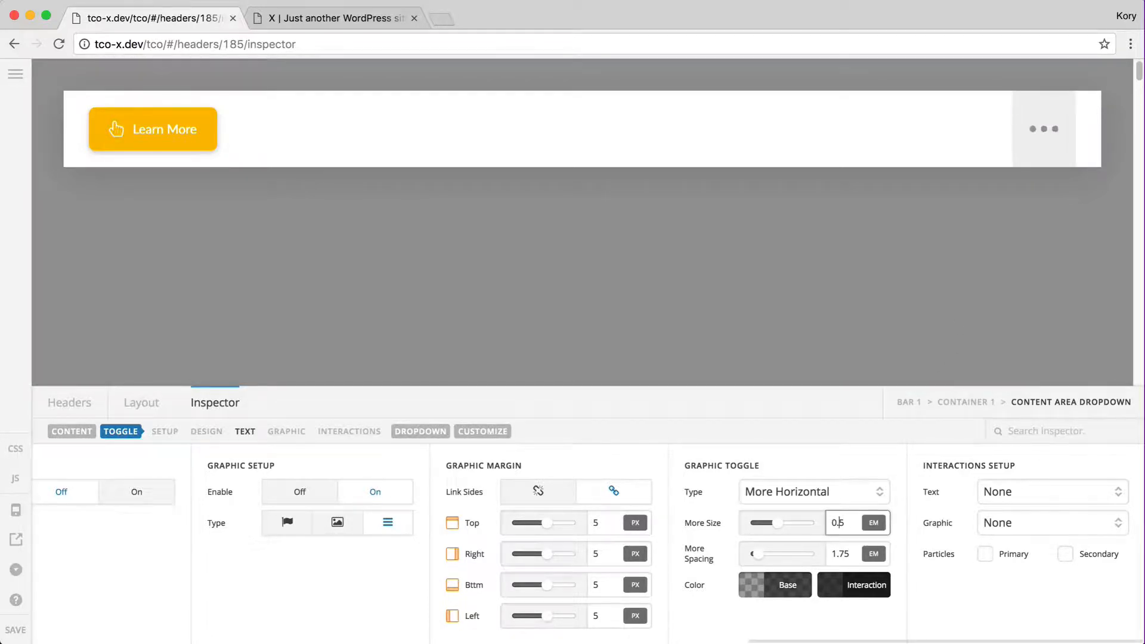
{"action": "double_click", "coordinate": [841, 552]}
{"action": "type", "text": "2"}
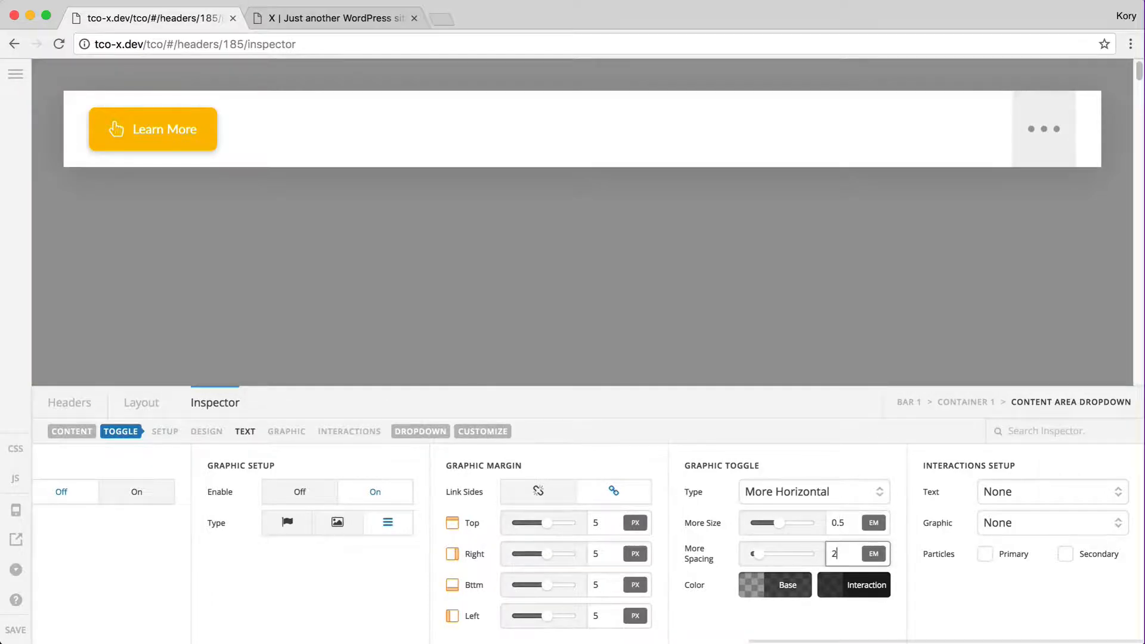
{"action": "left_click", "coordinate": [1073, 151]}
{"action": "left_click", "coordinate": [1074, 151]}
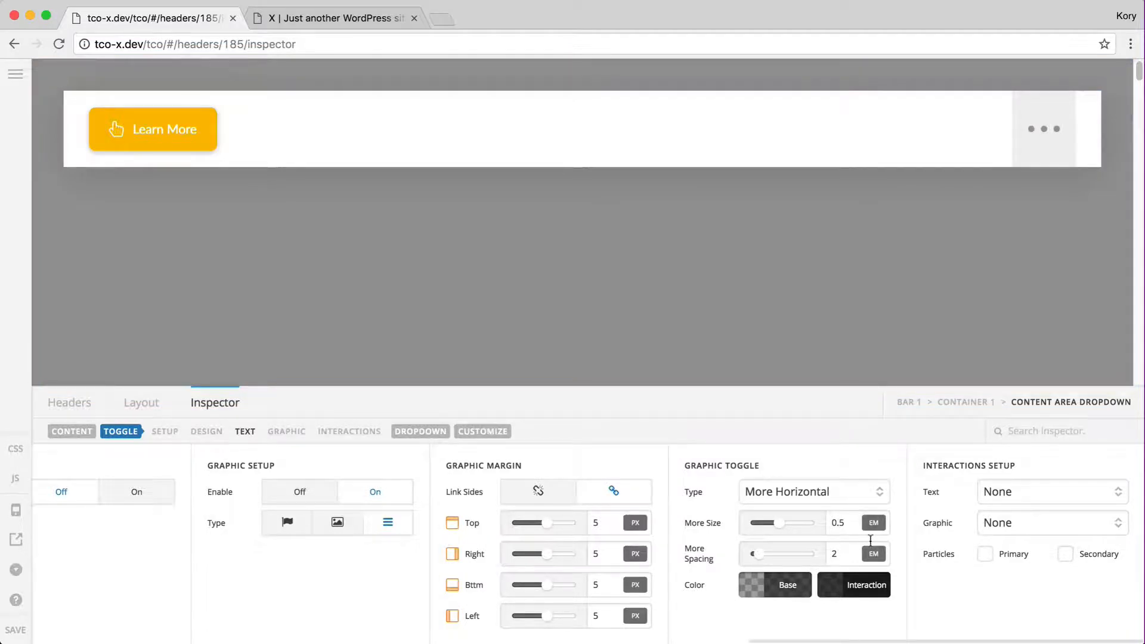
{"action": "left_click", "coordinate": [825, 493]}
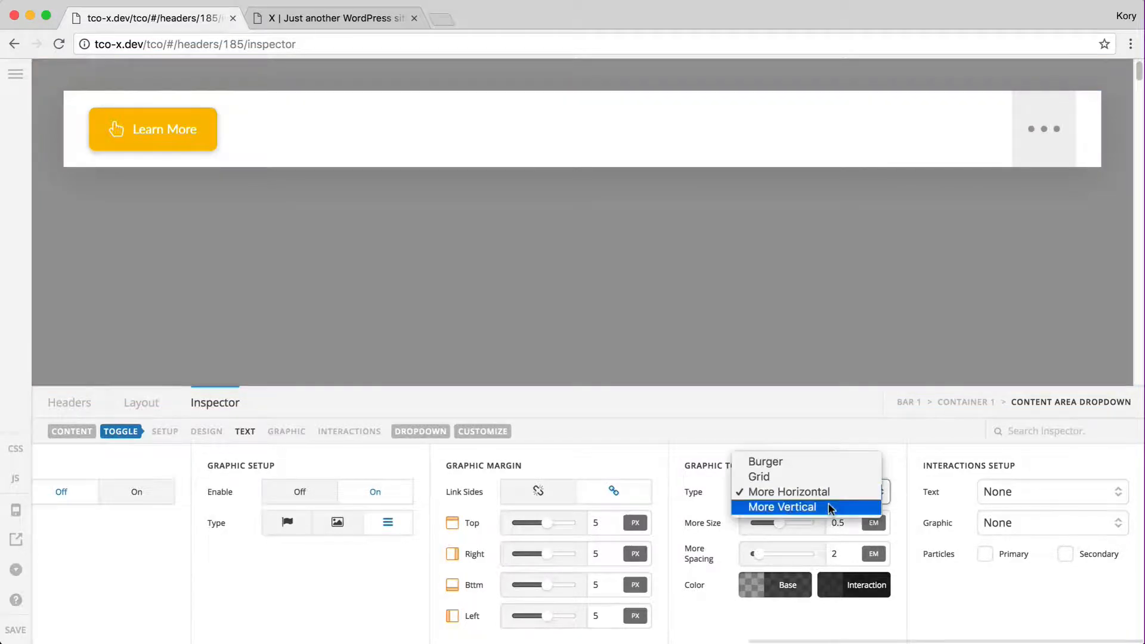
{"action": "left_click", "coordinate": [847, 521]}
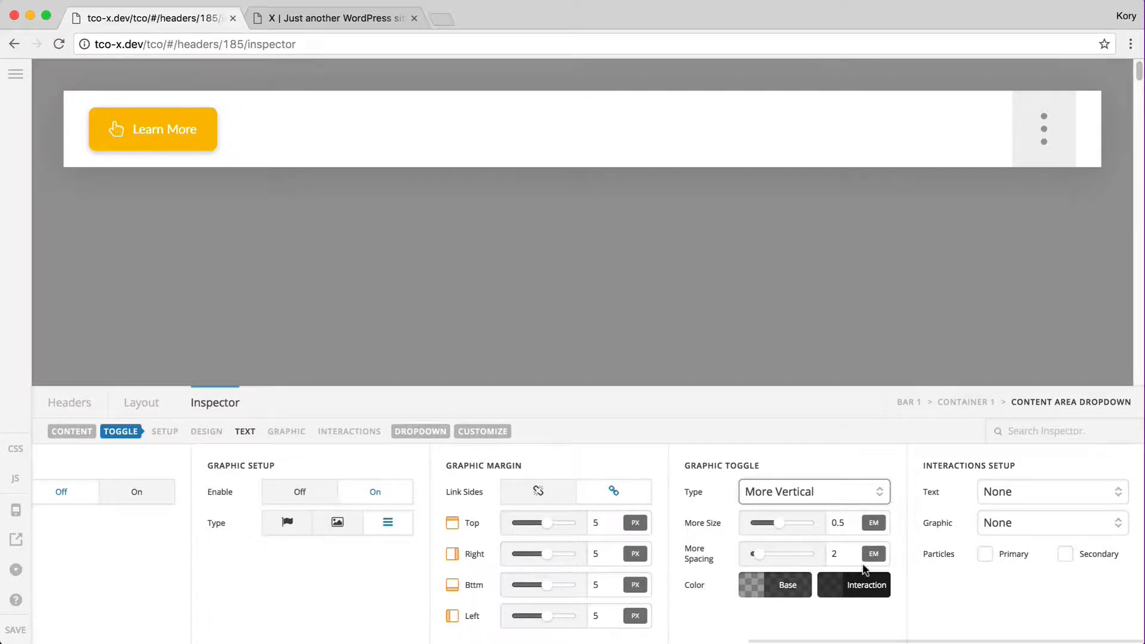
Set the Learn More button's text interaction to Scale Up after trying Slide Right and Flip Y
{"action": "scroll", "coordinate": [864, 567], "scroll_direction": "left", "scroll_amount": 10}
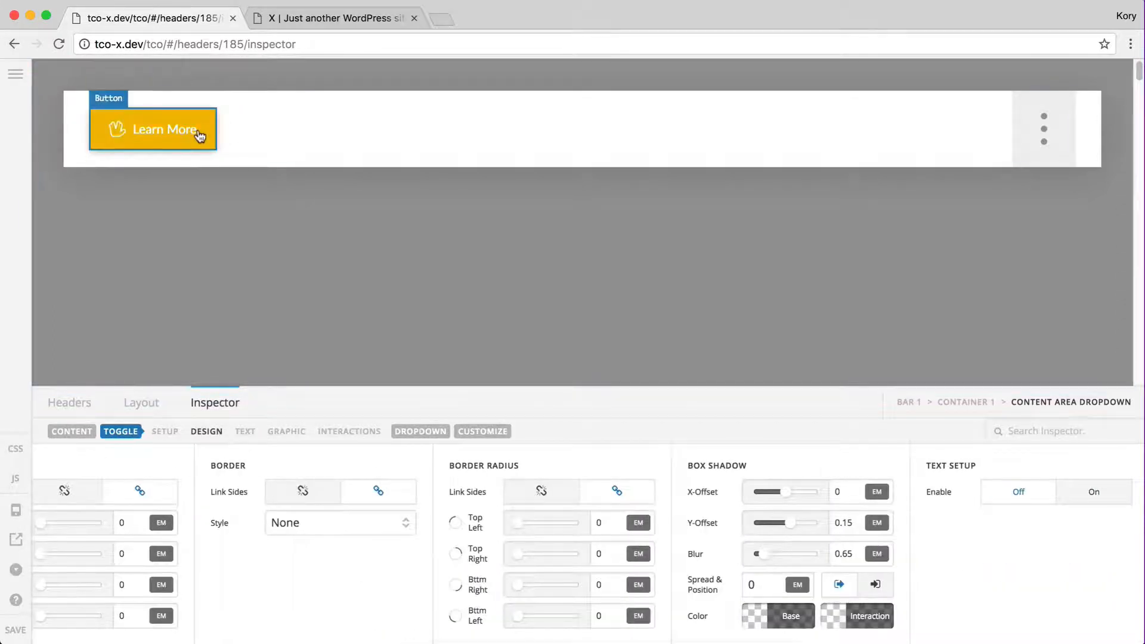
{"action": "left_click", "coordinate": [200, 137]}
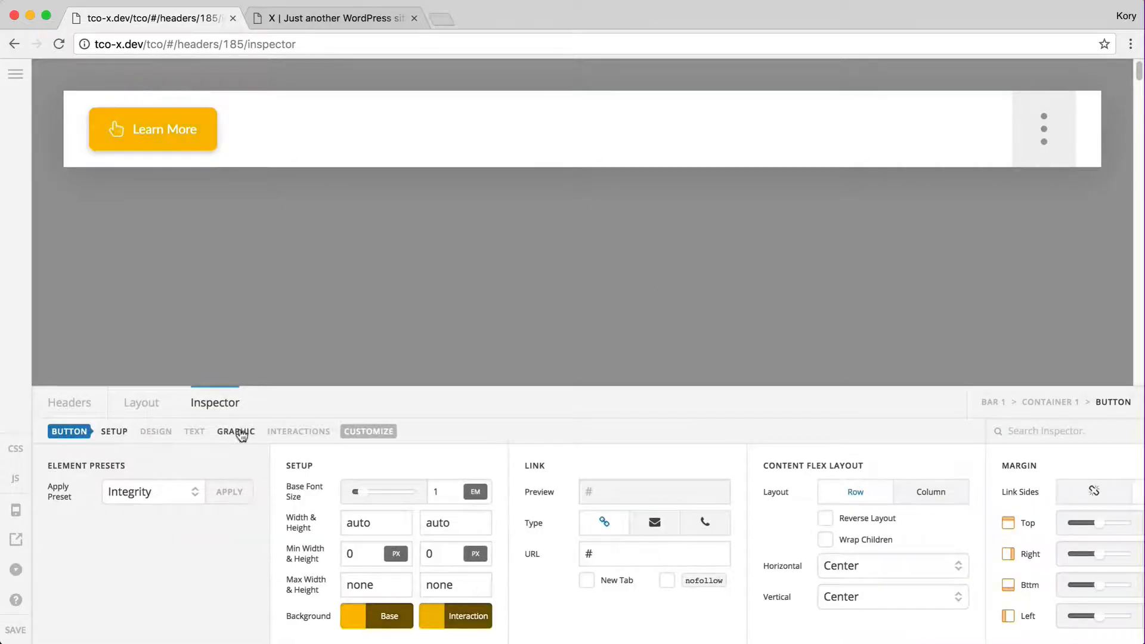
{"action": "left_click", "coordinate": [236, 432]}
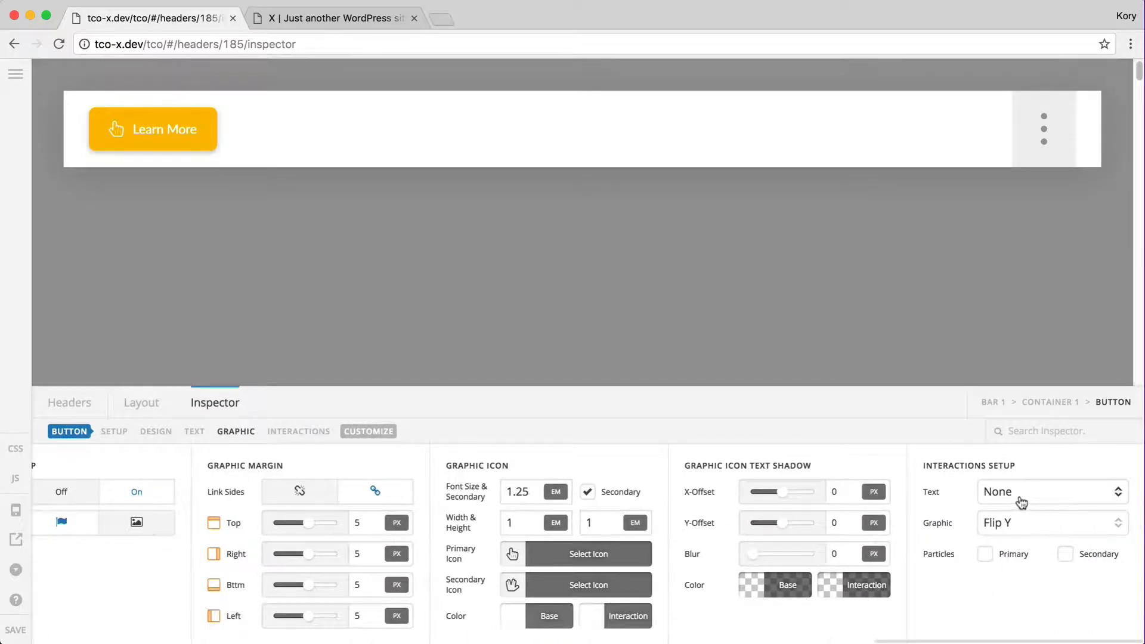
{"action": "left_click", "coordinate": [1052, 500]}
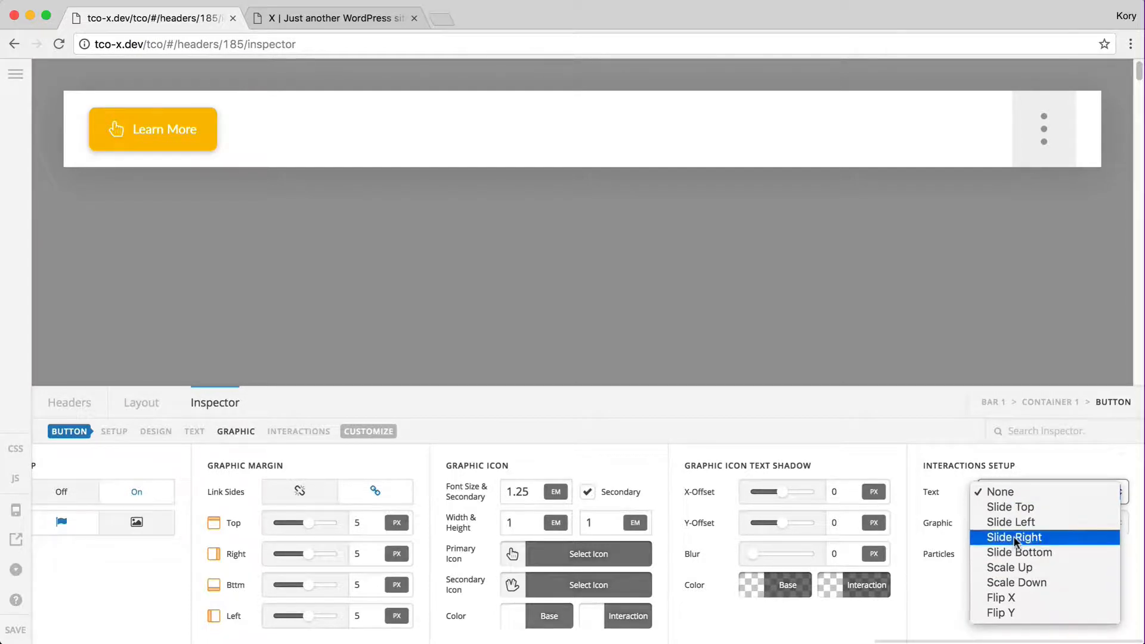
{"action": "left_click", "coordinate": [1041, 537]}
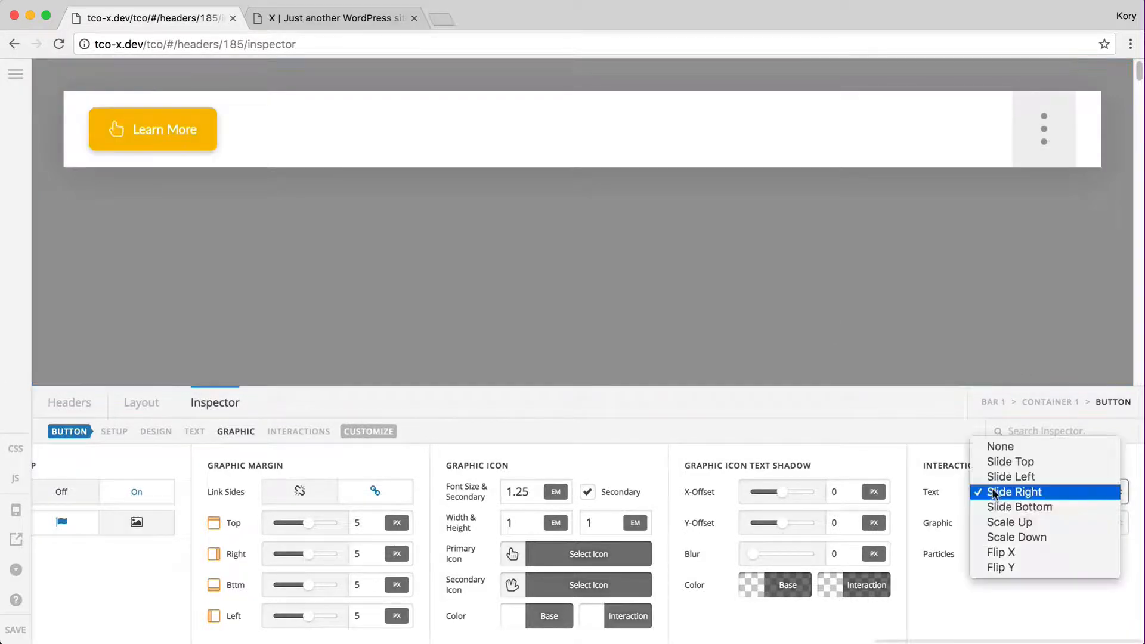
{"action": "left_click", "coordinate": [1033, 492]}
{"action": "left_click", "coordinate": [1009, 568]}
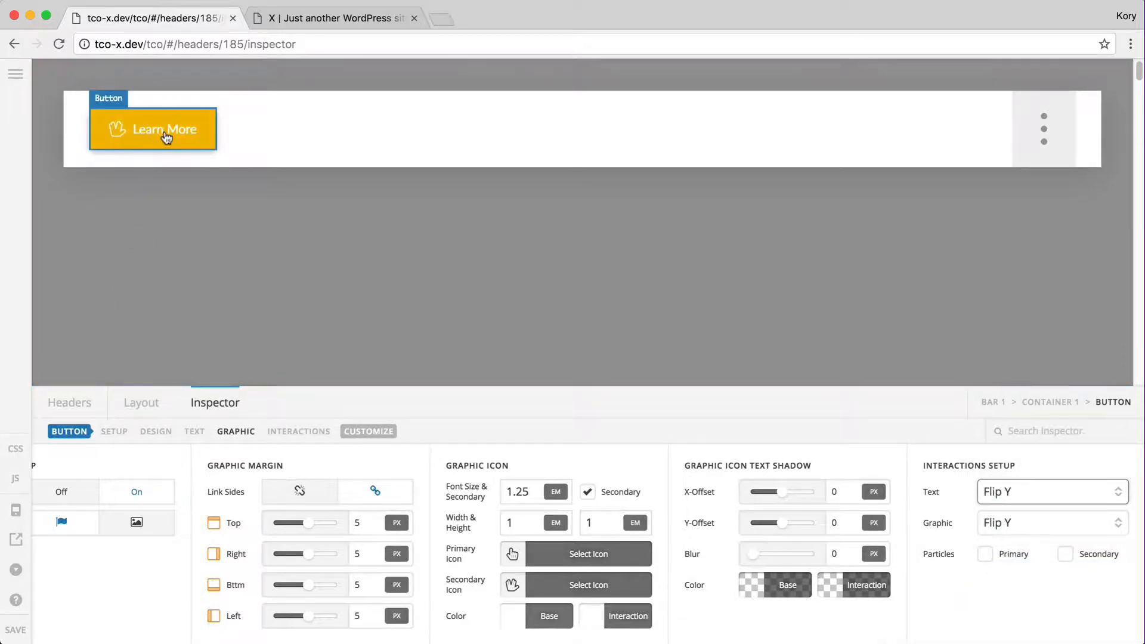
{"action": "left_click", "coordinate": [1053, 492]}
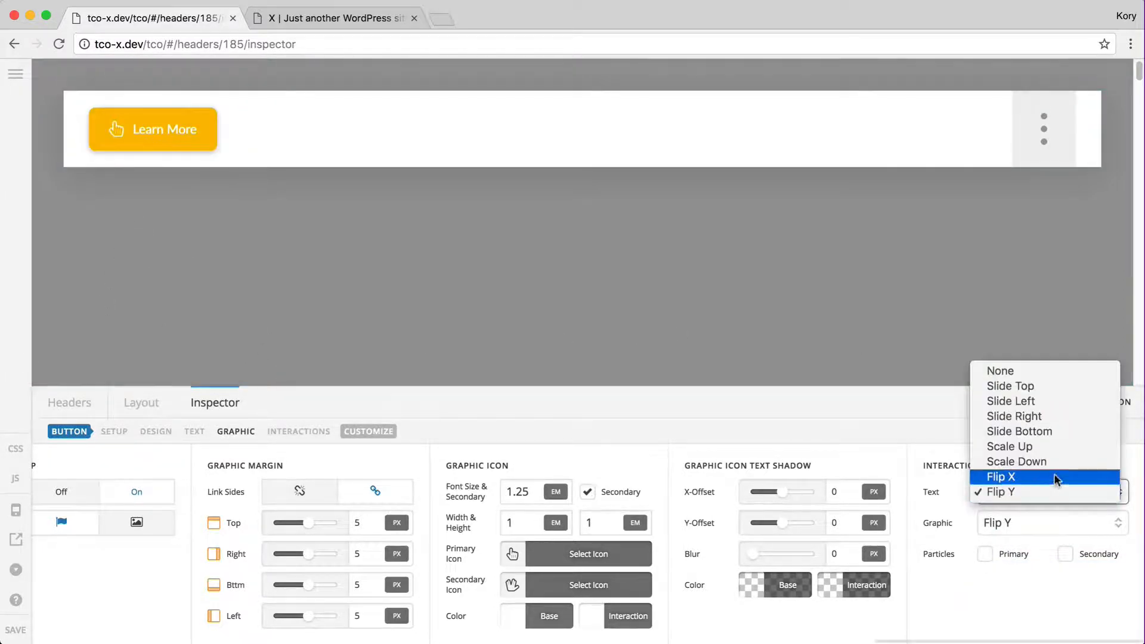
{"action": "left_click", "coordinate": [961, 440]}
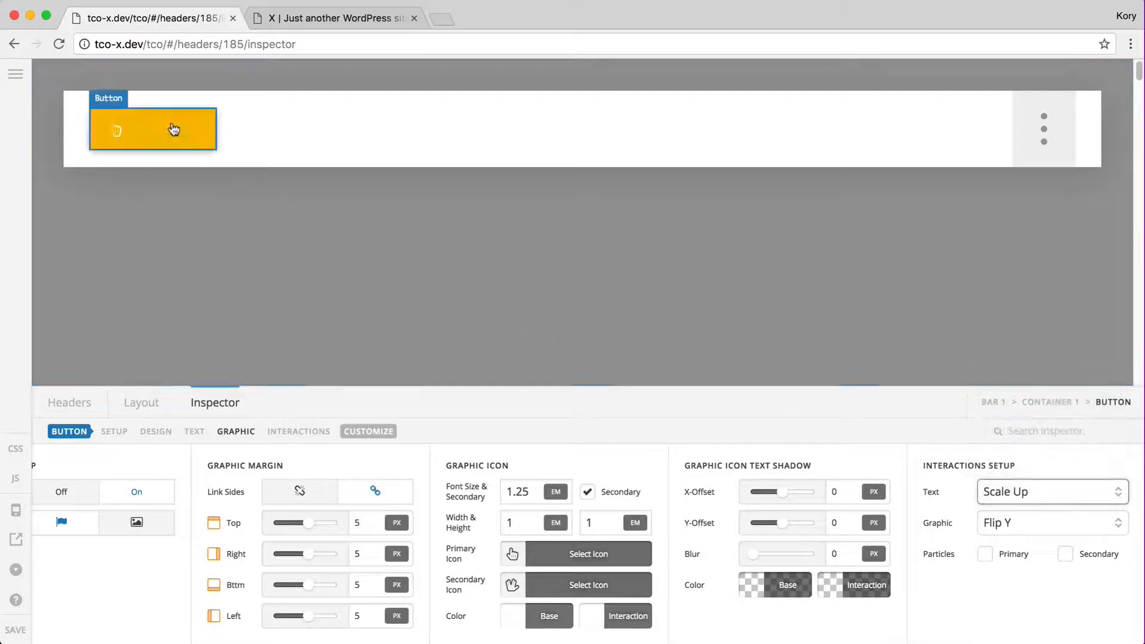
{"action": "left_click", "coordinate": [195, 432]}
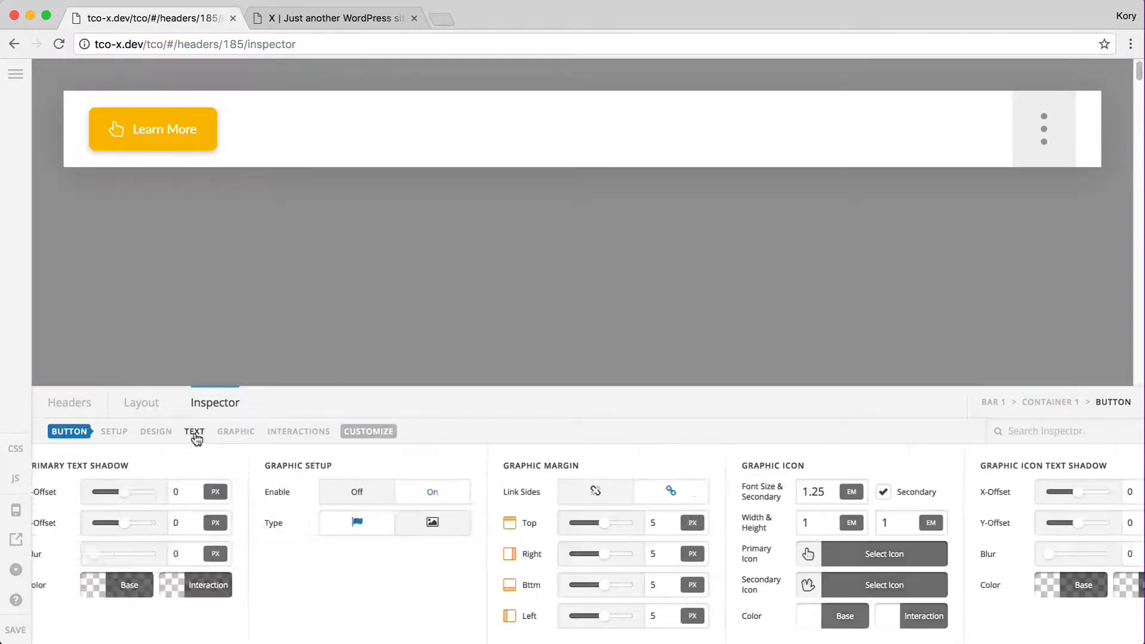
Enter 'About Our Team' as the button's secondary text
{"action": "left_click", "coordinate": [164, 585]}
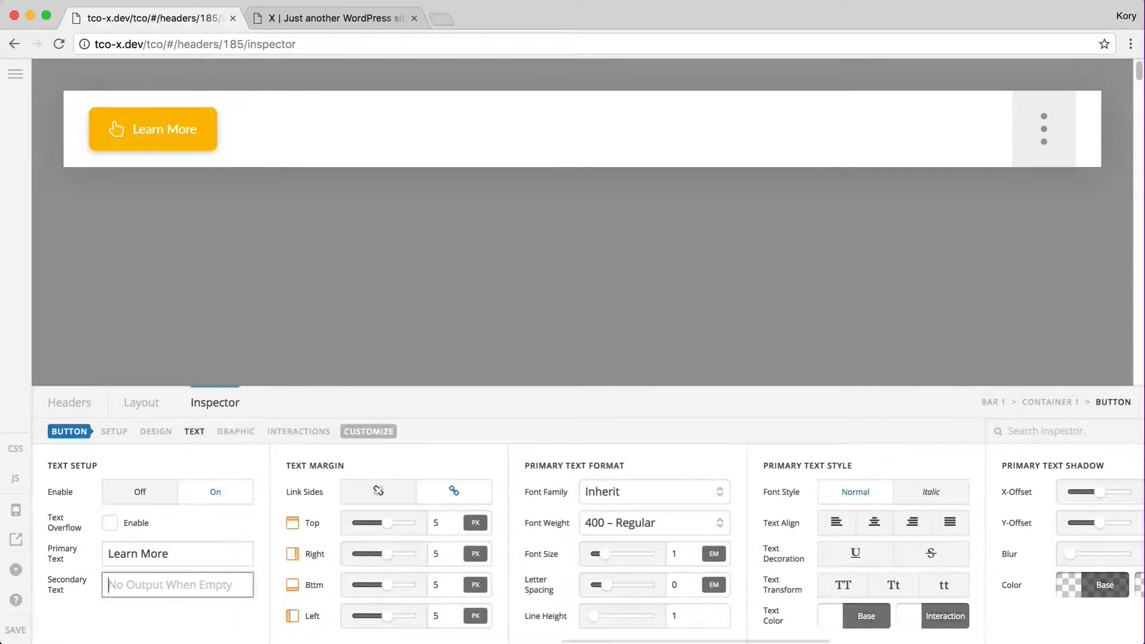
{"action": "type", "text": "About"}
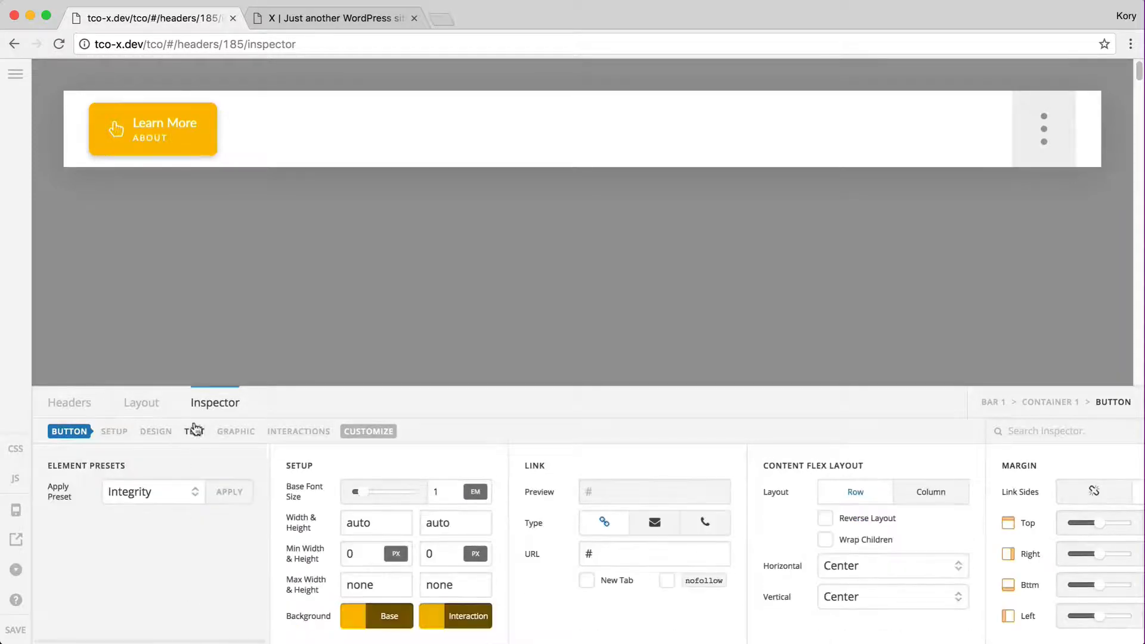
{"action": "left_click", "coordinate": [196, 432]}
{"action": "left_click", "coordinate": [200, 587]}
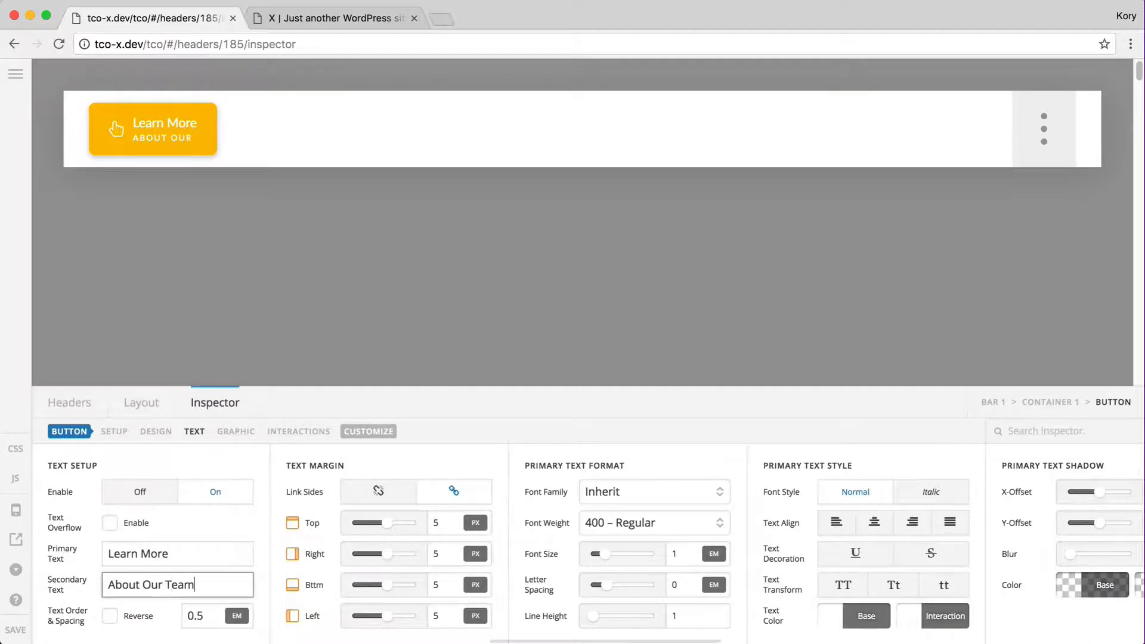
{"action": "left_click", "coordinate": [308, 432]}
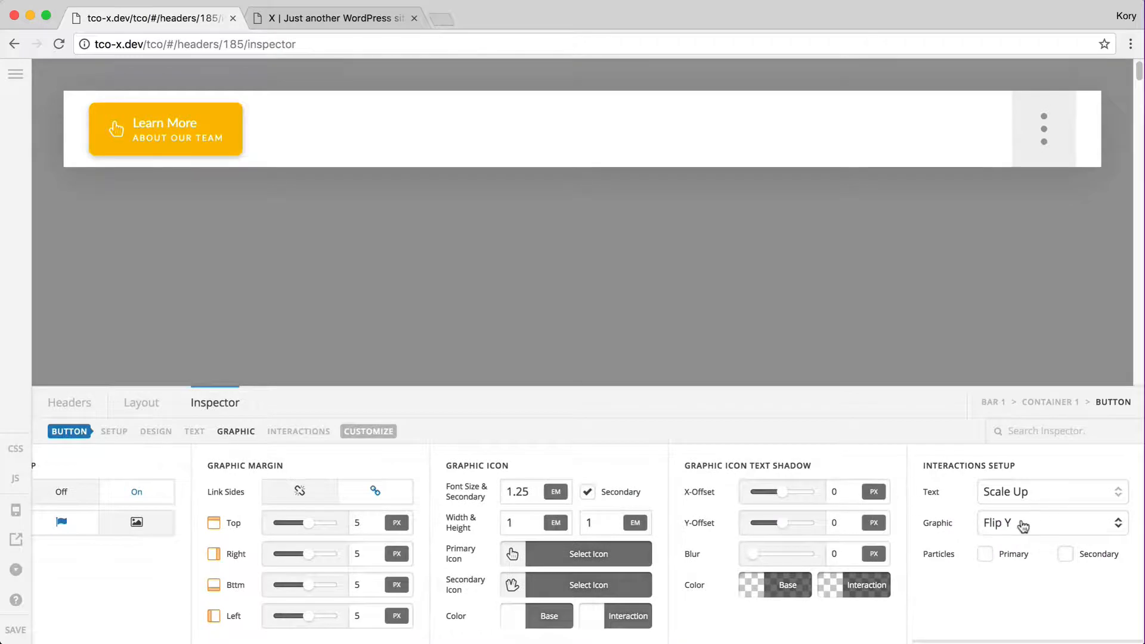
Set Text and Graphic interactions to None and enable a bottom primary particle (100% by 3 px)
{"action": "left_click", "coordinate": [1011, 499]}
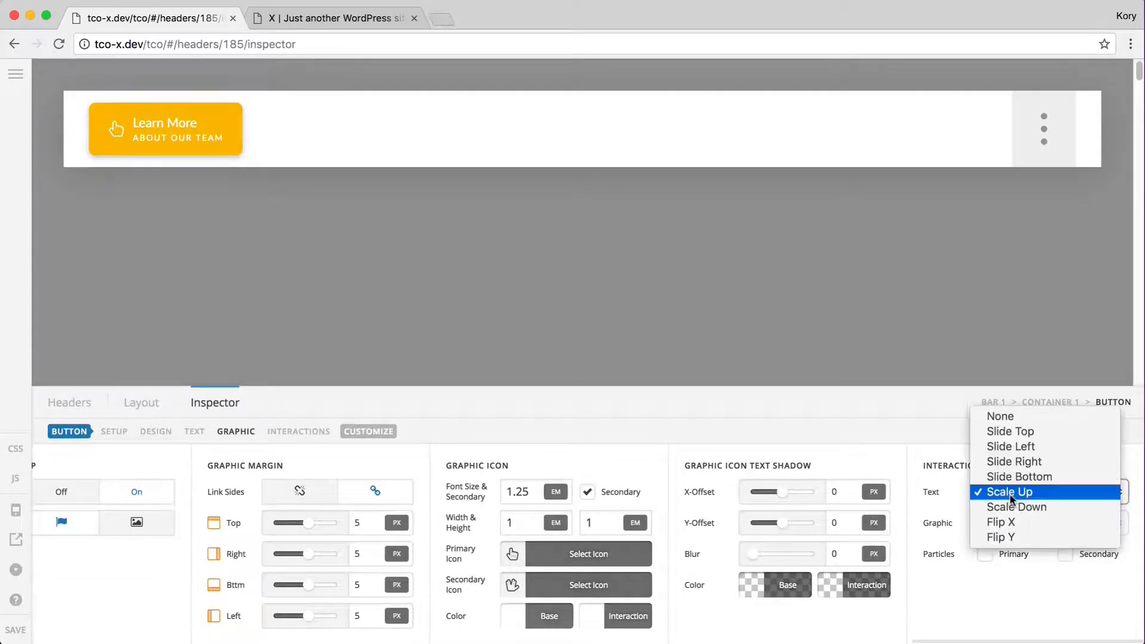
{"action": "left_click", "coordinate": [1013, 462]}
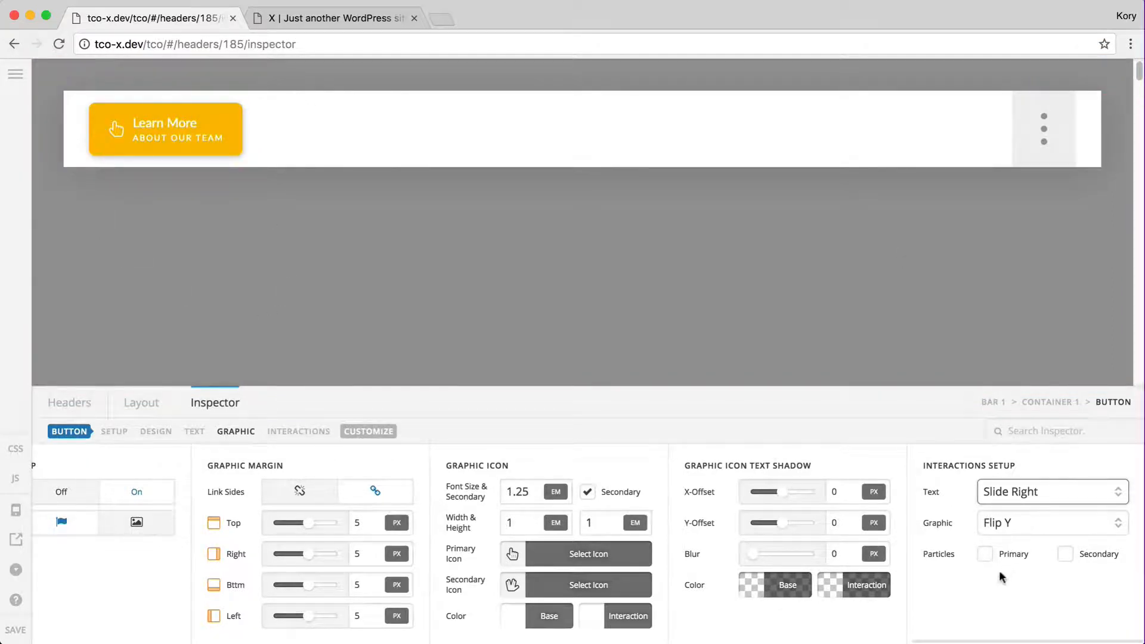
{"action": "left_click", "coordinate": [1029, 491]}
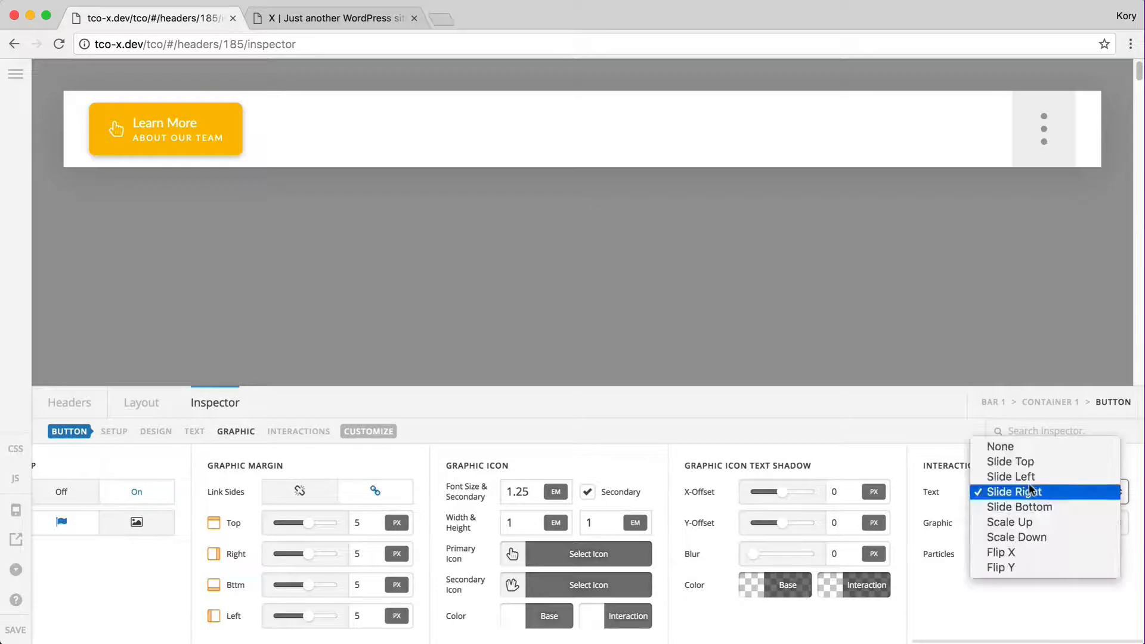
{"action": "left_click", "coordinate": [1038, 453]}
{"action": "left_click", "coordinate": [1053, 522]}
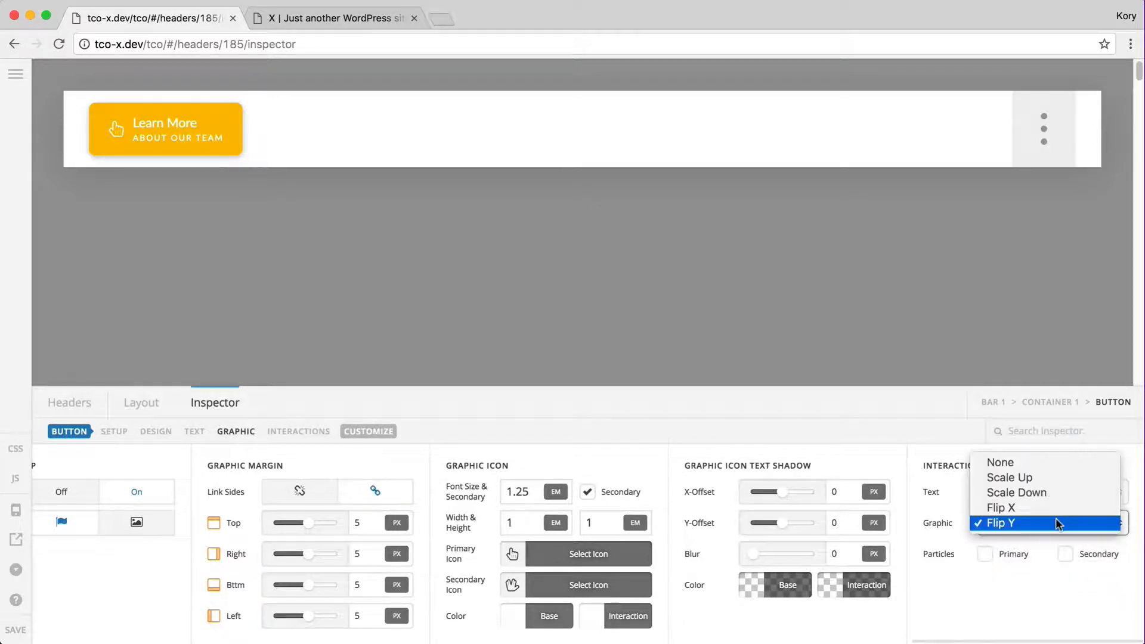
{"action": "left_click", "coordinate": [962, 578]}
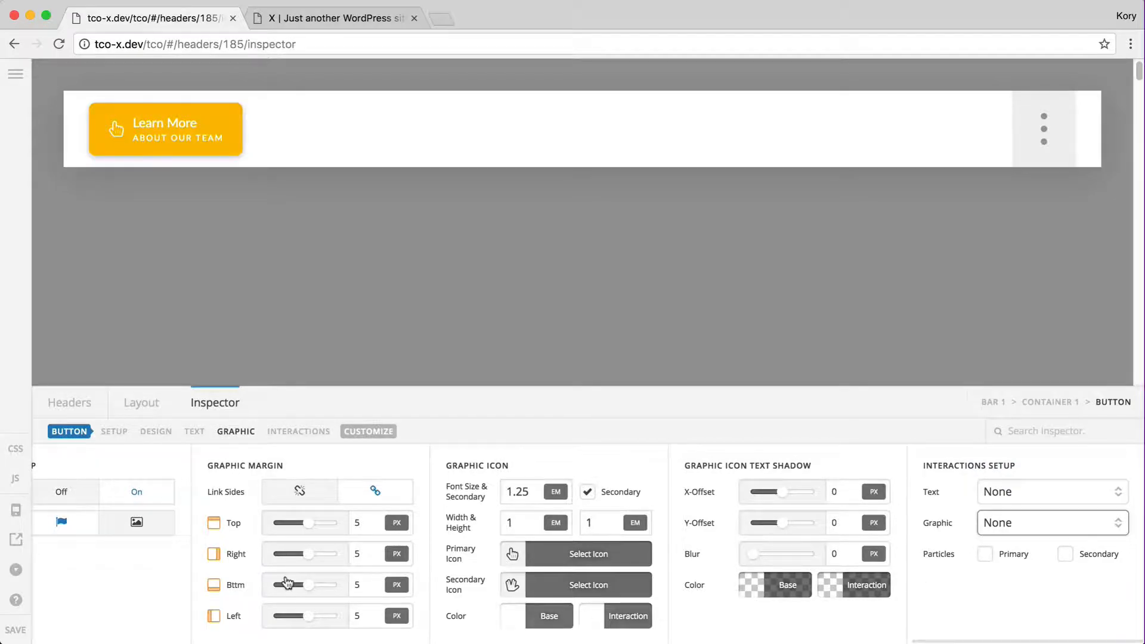
{"action": "left_click", "coordinate": [986, 554]}
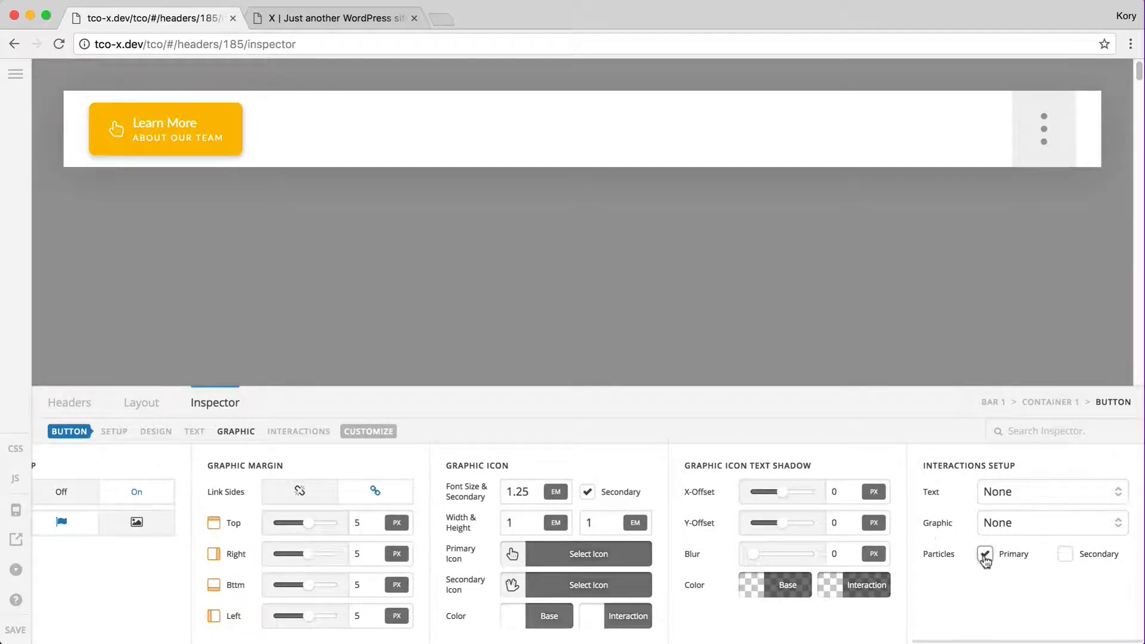
{"action": "scroll", "coordinate": [937, 604], "scroll_direction": "right", "scroll_amount": 4}
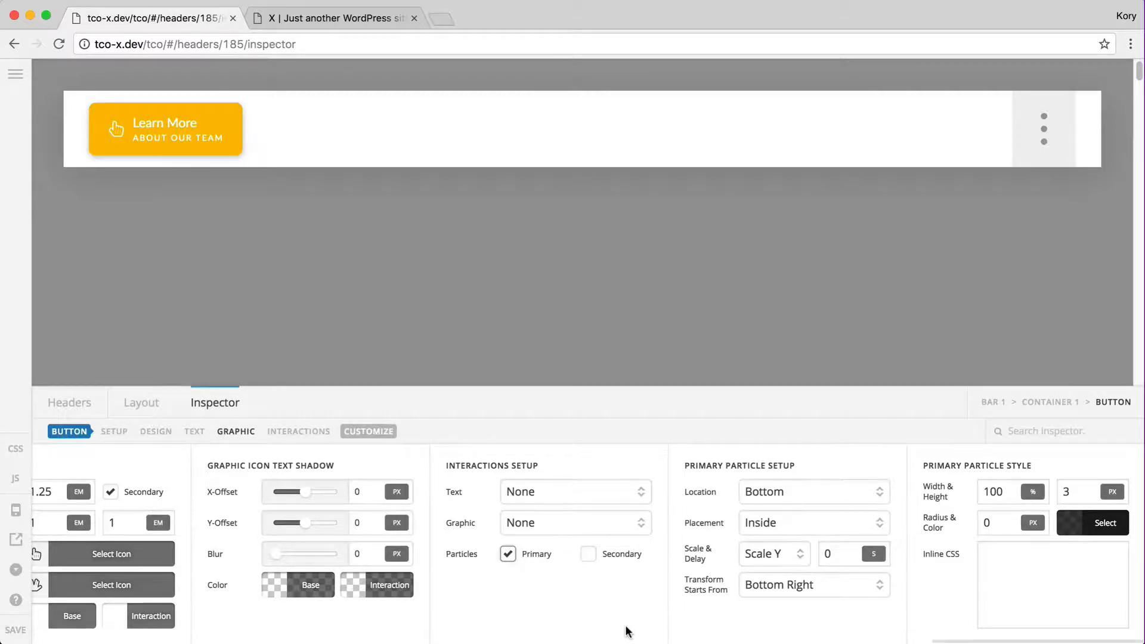
Set the button's base and hover background colours to transparent
{"action": "scroll", "coordinate": [553, 589], "scroll_direction": "left", "scroll_amount": 15}
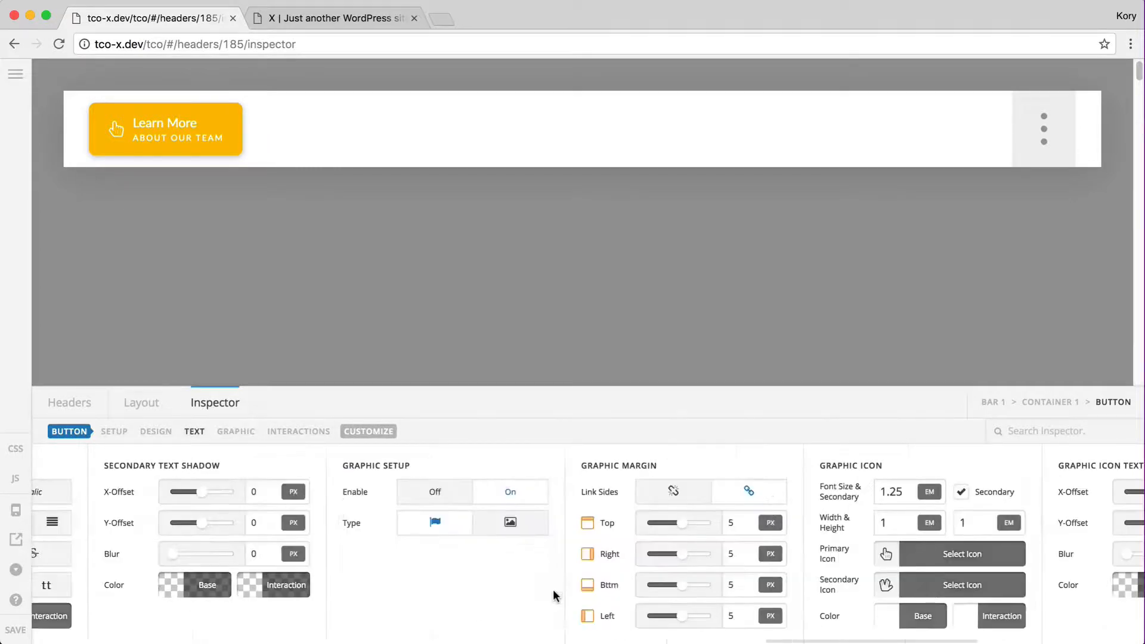
{"action": "left_click", "coordinate": [376, 618]}
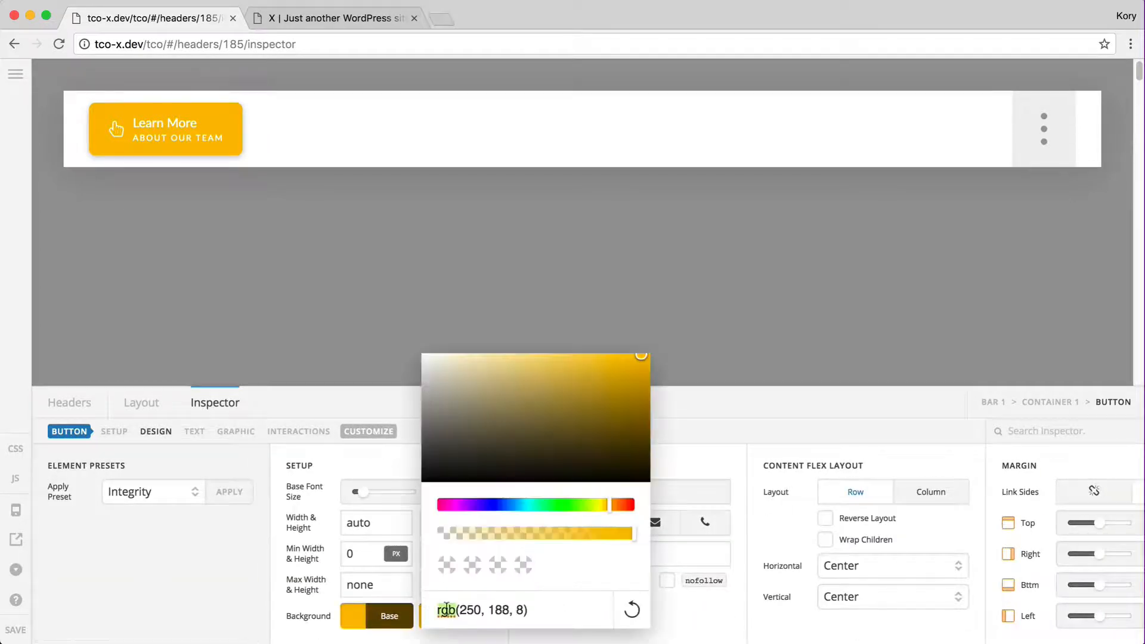
{"action": "triple_click", "coordinate": [441, 609]}
{"action": "key", "text": "BackSpace"}
{"action": "type", "text": "transparent"}
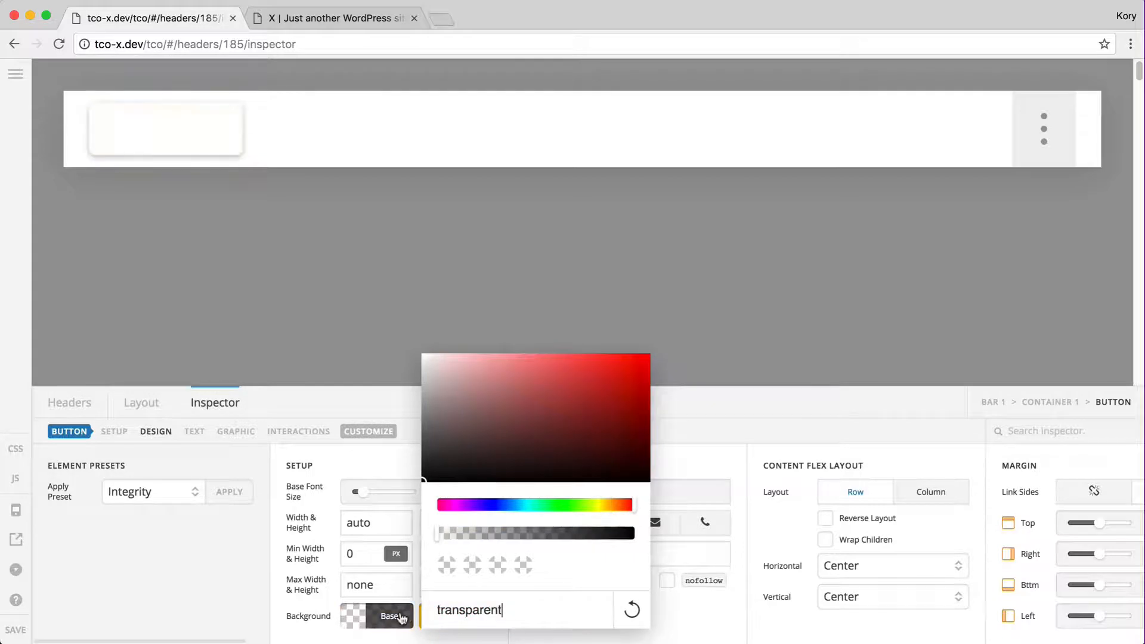
{"action": "left_click", "coordinate": [401, 619]}
{"action": "left_click", "coordinate": [452, 616]}
{"action": "triple_click", "coordinate": [531, 610]}
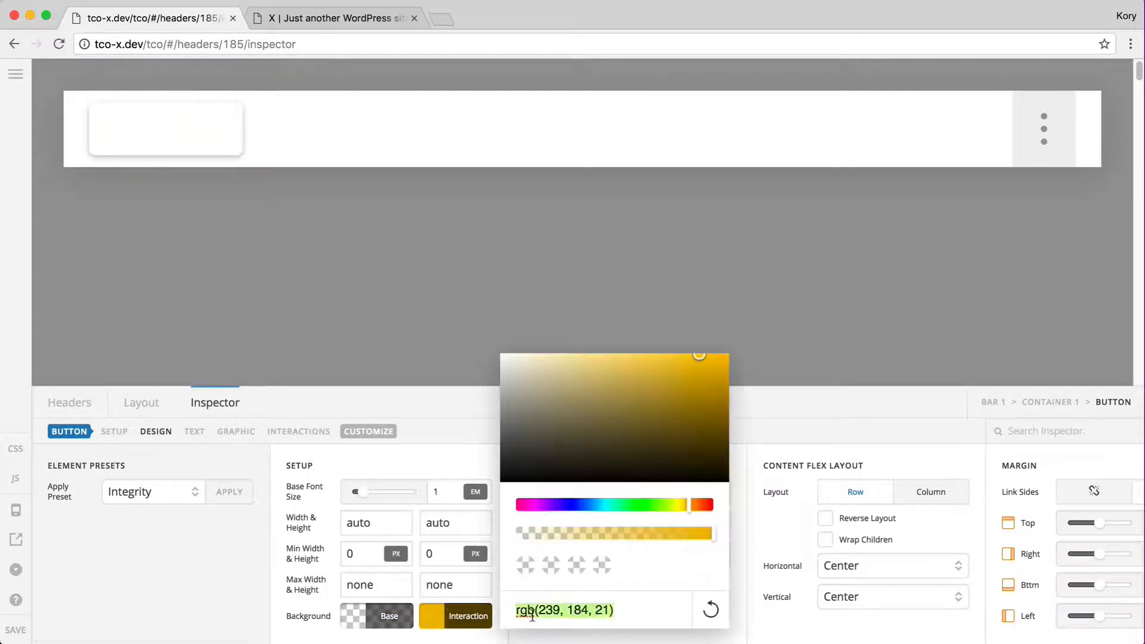
{"action": "type", "text": "transparent"}
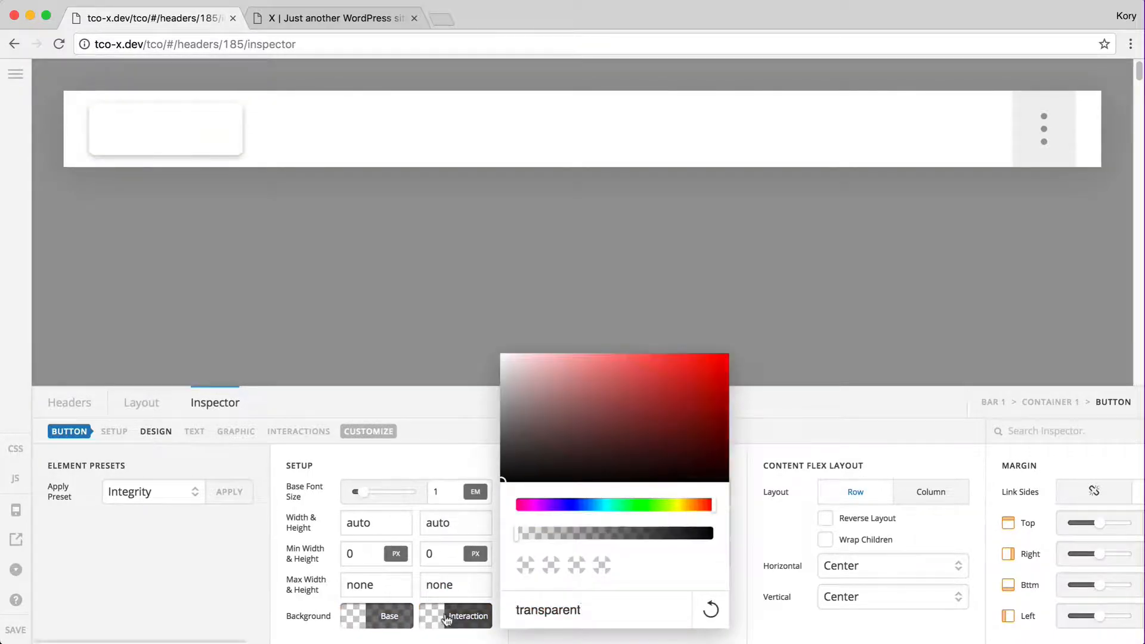
{"action": "key", "text": "Return"}
Set the button's base and hover box shadow colours to transparent
{"action": "scroll", "coordinate": [670, 627], "scroll_direction": "right", "scroll_amount": 10}
{"action": "scroll", "coordinate": [670, 626], "scroll_direction": "right", "scroll_amount": 15}
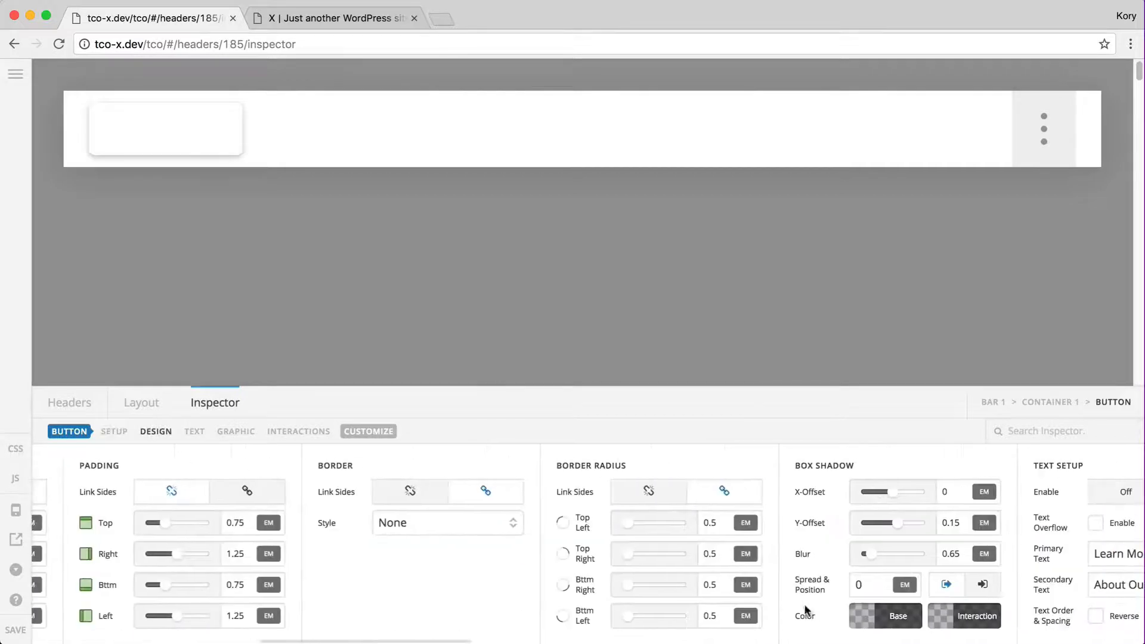
{"action": "scroll", "coordinate": [808, 603], "scroll_direction": "left", "scroll_amount": 5}
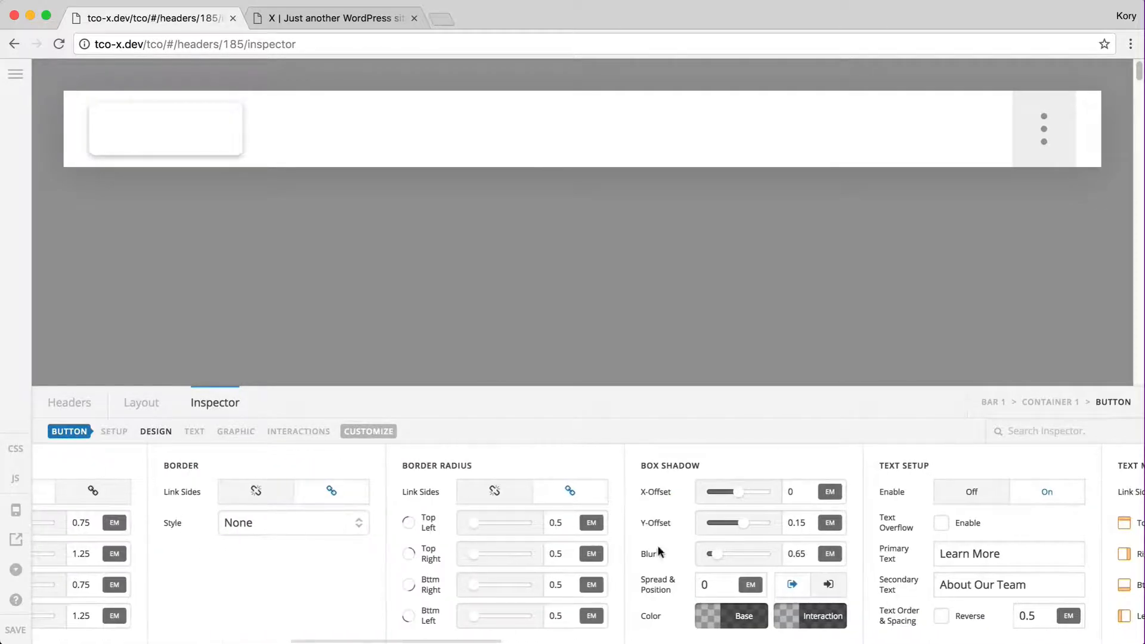
{"action": "left_click", "coordinate": [737, 623]}
{"action": "left_click_drag", "start_coordinate": [791, 611], "coordinate": [877, 611]}
{"action": "type", "text": "transparent"}
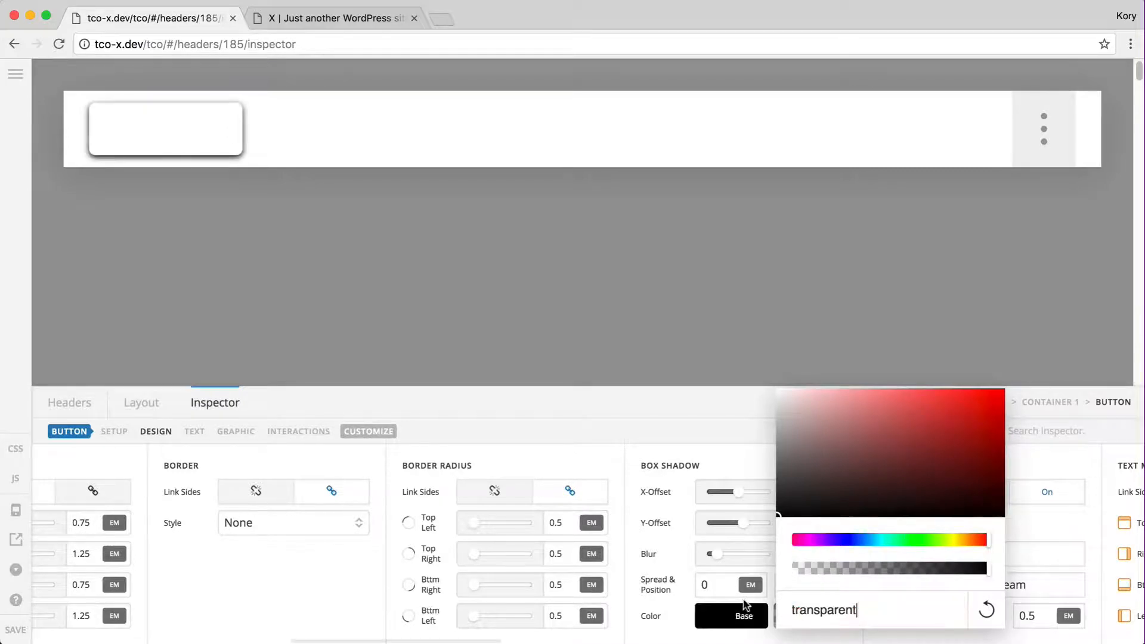
{"action": "left_click", "coordinate": [746, 605]}
{"action": "left_click", "coordinate": [864, 624]}
{"action": "left_click_drag", "start_coordinate": [871, 611], "coordinate": [955, 611]}
{"action": "type", "text": "transparent"}
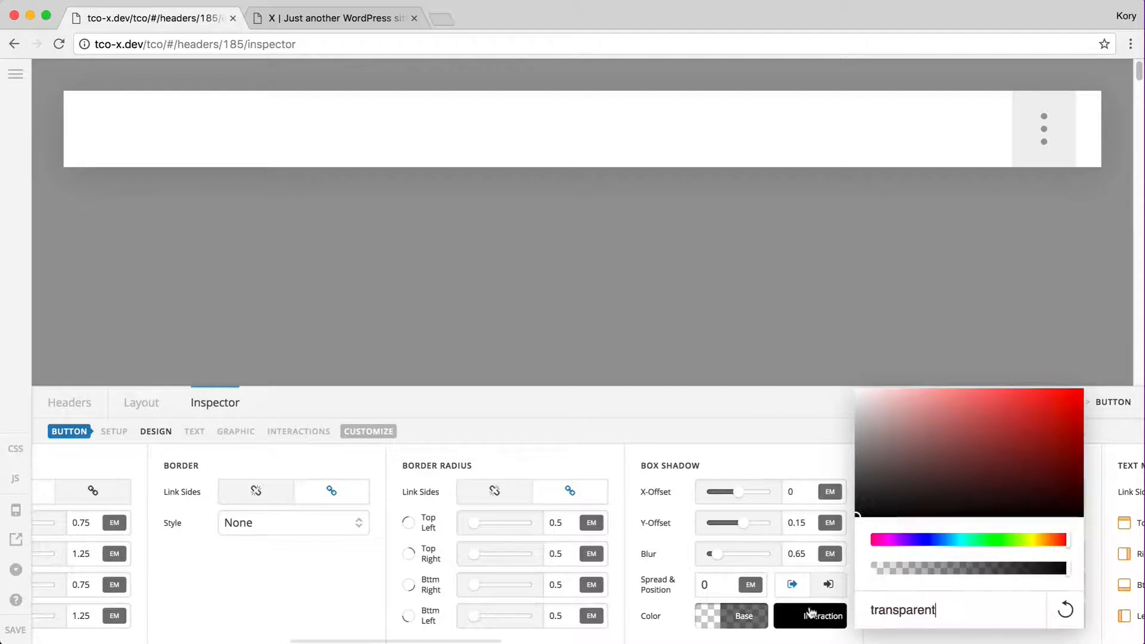
{"action": "left_click", "coordinate": [812, 614]}
{"action": "scroll", "coordinate": [891, 609], "scroll_direction": "right", "scroll_amount": 4}
{"action": "scroll", "coordinate": [892, 612], "scroll_direction": "right", "scroll_amount": 10}
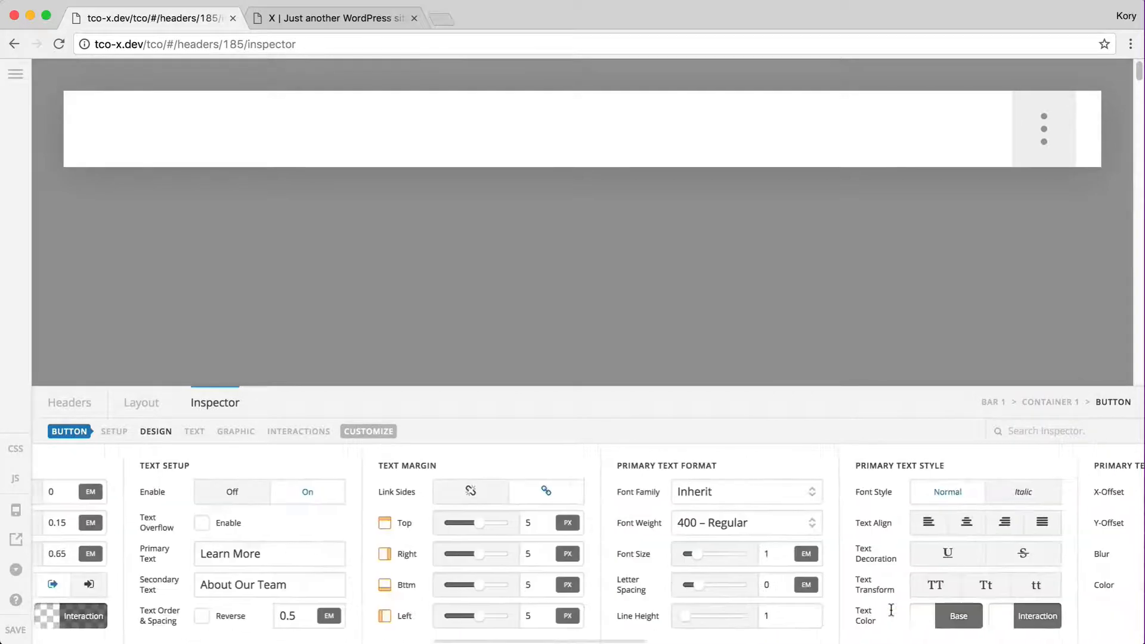
Make the Learn More primary text #222, both base and hover
{"action": "left_click", "coordinate": [684, 619]}
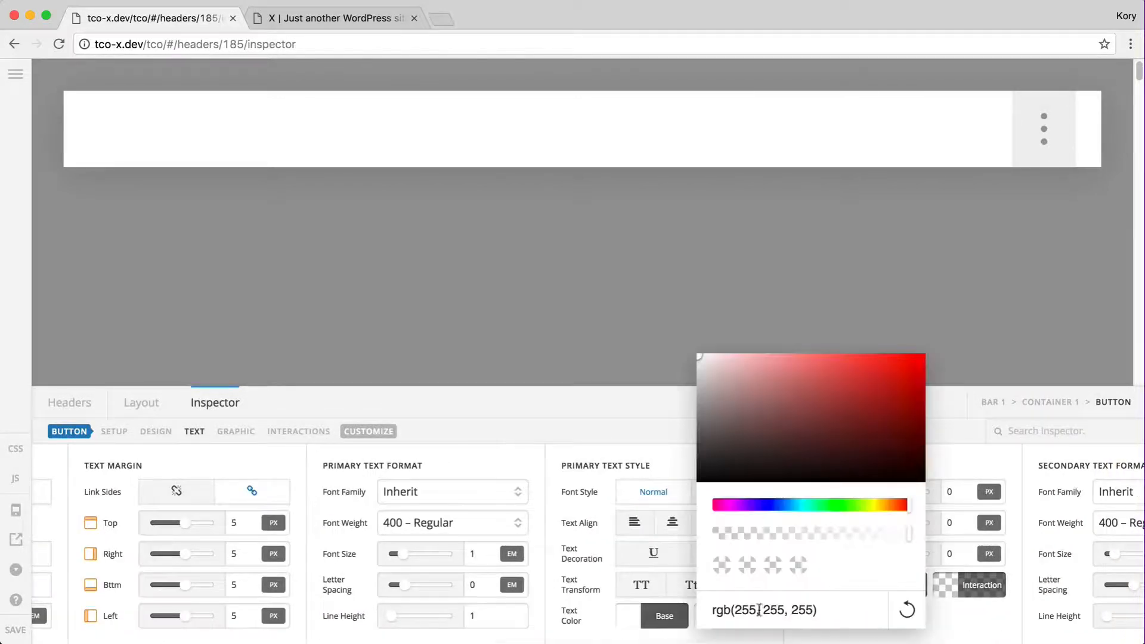
{"action": "triple_click", "coordinate": [760, 610]}
{"action": "type", "text": "222"}
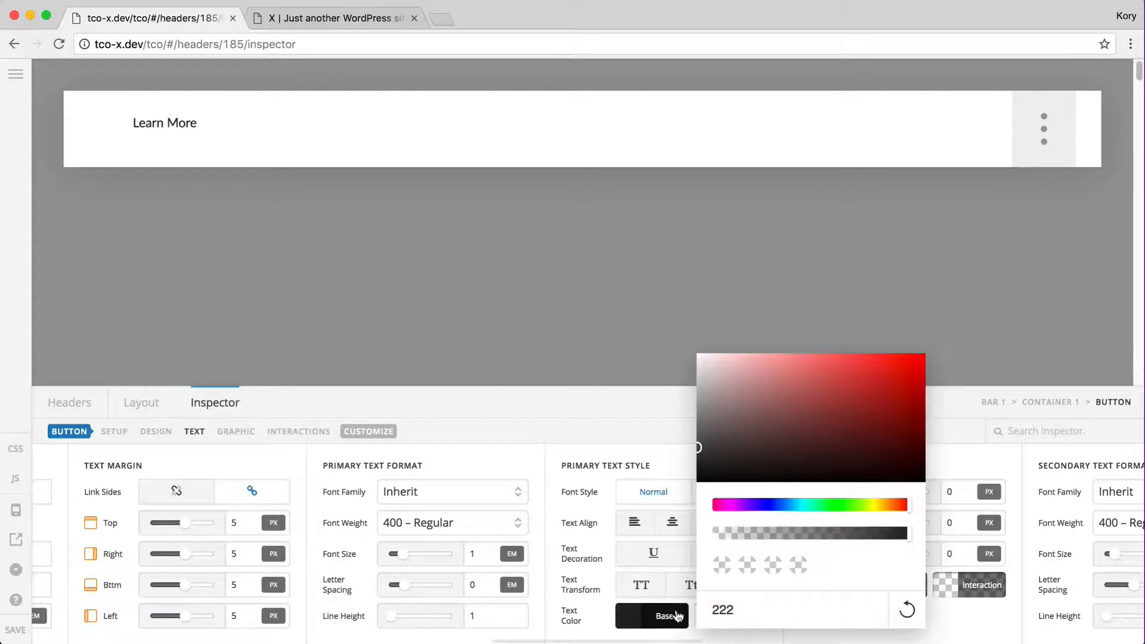
{"action": "left_click", "coordinate": [678, 615]}
{"action": "left_click", "coordinate": [757, 622]}
{"action": "triple_click", "coordinate": [812, 607]}
{"action": "type", "text": "222"}
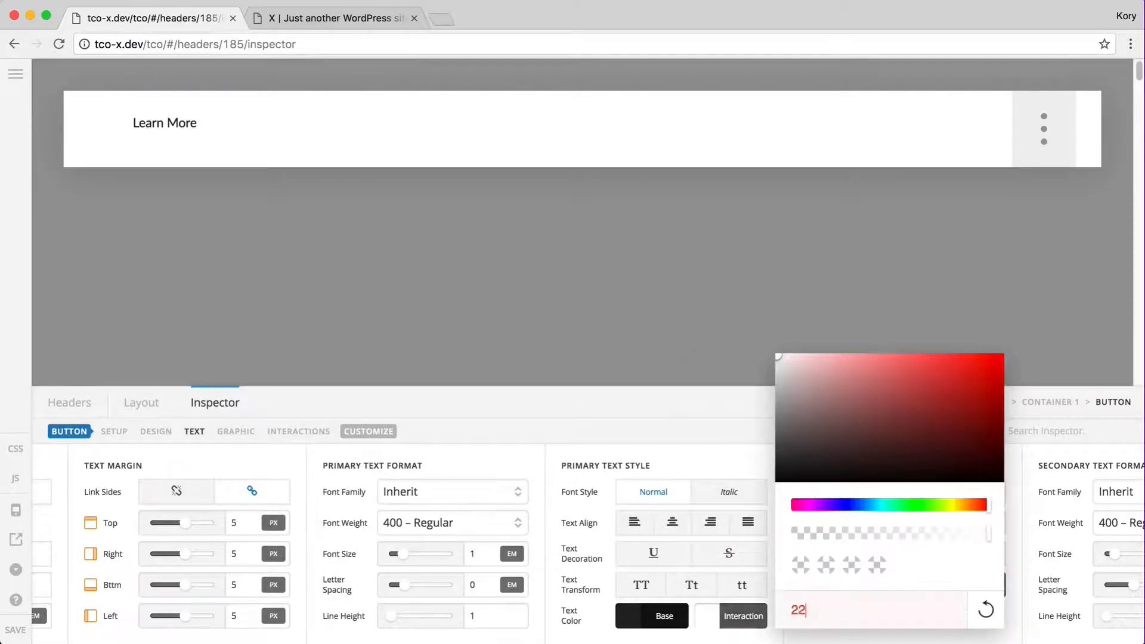
{"action": "left_click", "coordinate": [731, 616]}
Make the About Our Team secondary text #222, both base and hover
{"action": "scroll", "coordinate": [730, 616], "scroll_direction": "right", "scroll_amount": 15}
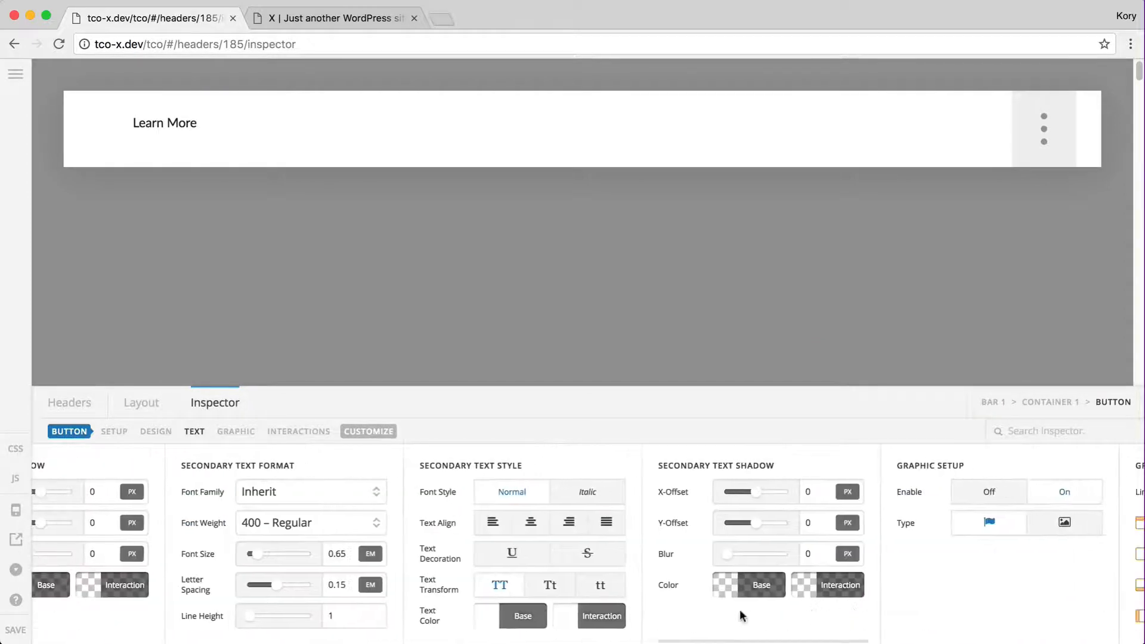
{"action": "left_click", "coordinate": [523, 621]}
{"action": "key", "text": "super+a"}
{"action": "type", "text": "222"}
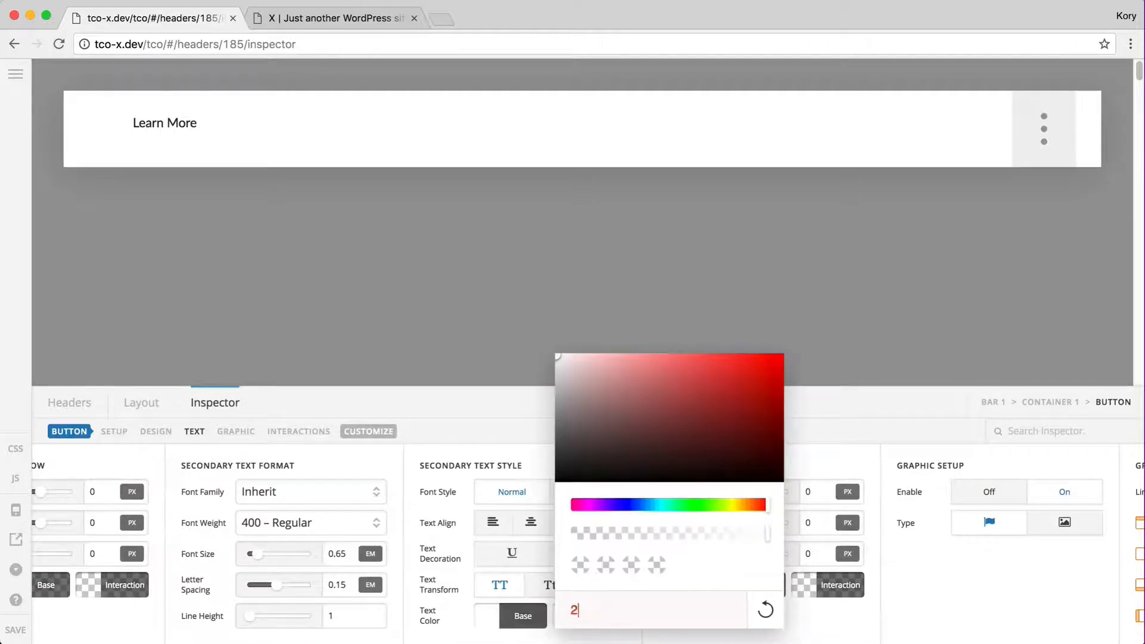
{"action": "left_click", "coordinate": [504, 618]}
{"action": "left_click", "coordinate": [573, 618]}
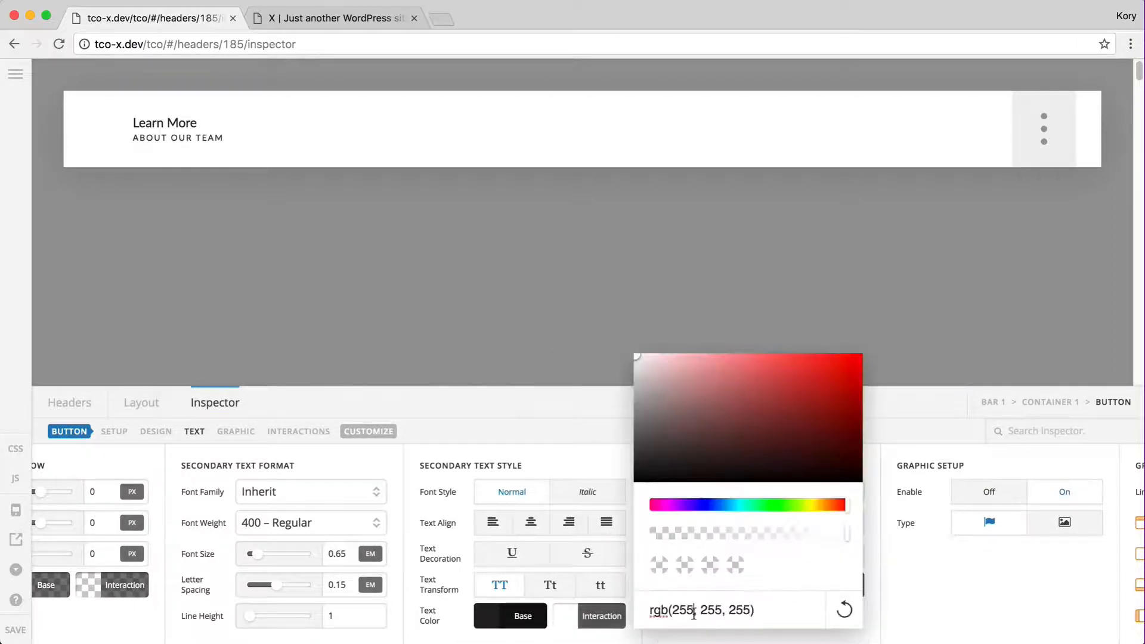
{"action": "triple_click", "coordinate": [694, 613]}
{"action": "type", "text": "222"}
{"action": "left_click", "coordinate": [609, 617]}
Make the hand icon colour #222, both base and hover
{"action": "scroll", "coordinate": [725, 611], "scroll_direction": "right", "scroll_amount": 12}
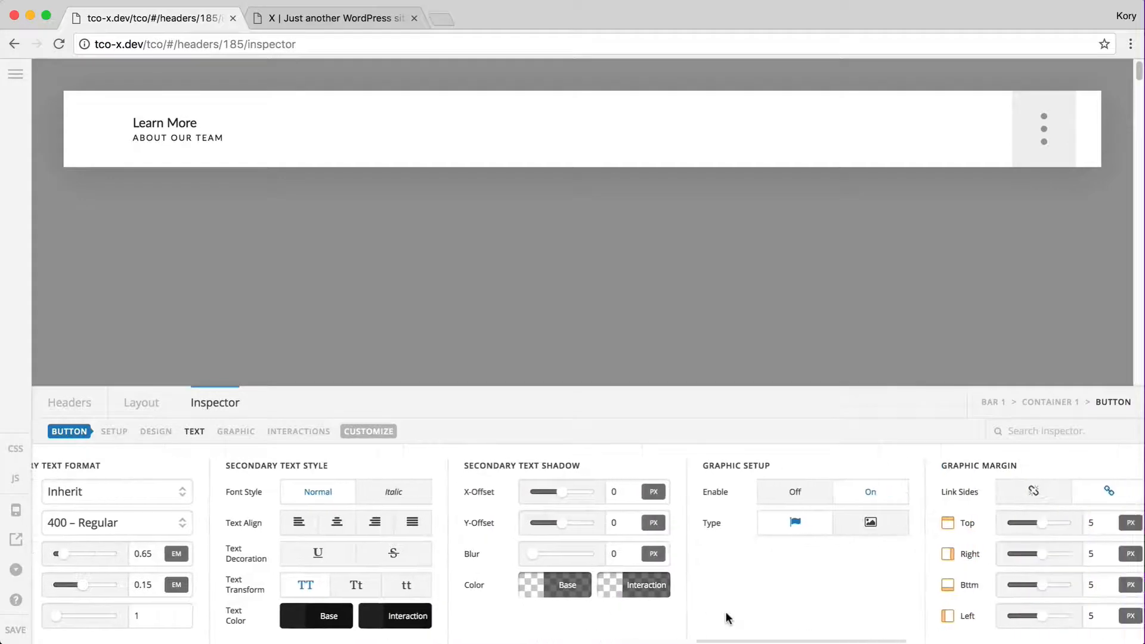
{"action": "scroll", "coordinate": [726, 611], "scroll_direction": "right", "scroll_amount": 10}
{"action": "scroll", "coordinate": [460, 623], "scroll_direction": "left", "scroll_amount": 4}
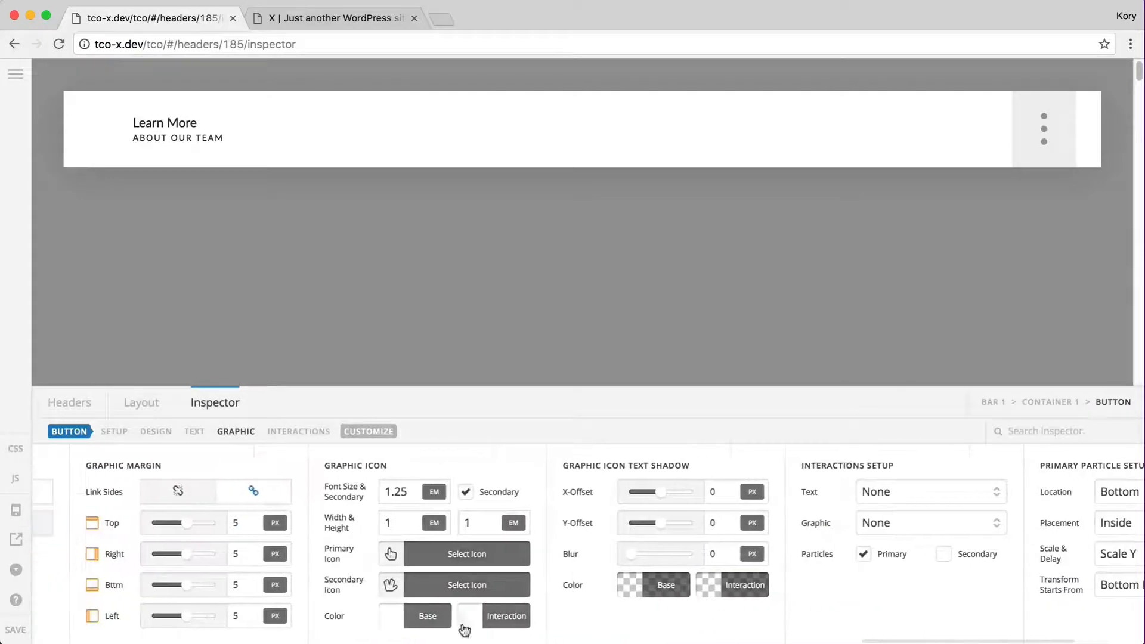
{"action": "left_click", "coordinate": [428, 617]}
{"action": "triple_click", "coordinate": [515, 614]}
{"action": "type", "text": "222"}
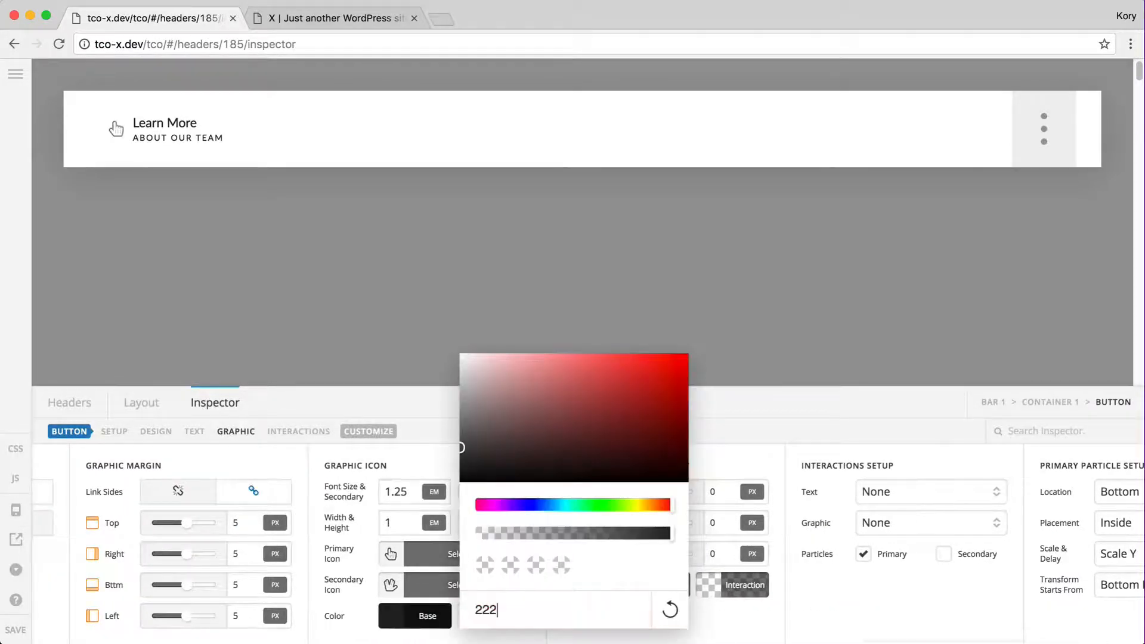
{"action": "left_click", "coordinate": [402, 620]}
{"action": "left_click", "coordinate": [512, 618]}
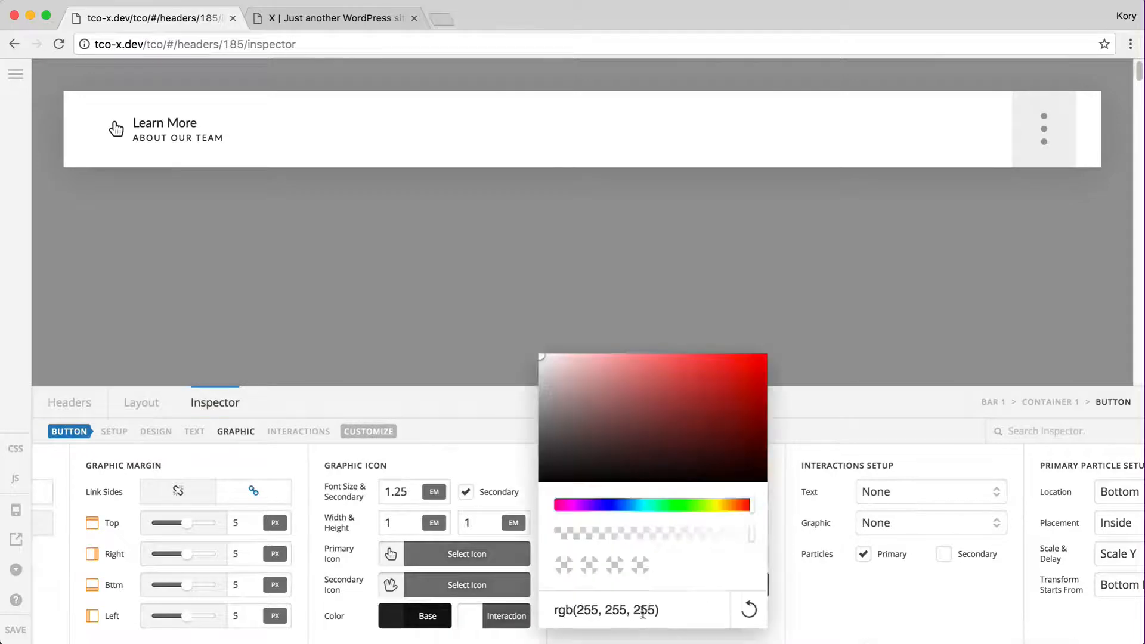
{"action": "triple_click", "coordinate": [643, 612]}
{"action": "type", "text": "222"}
{"action": "left_click", "coordinate": [478, 614]}
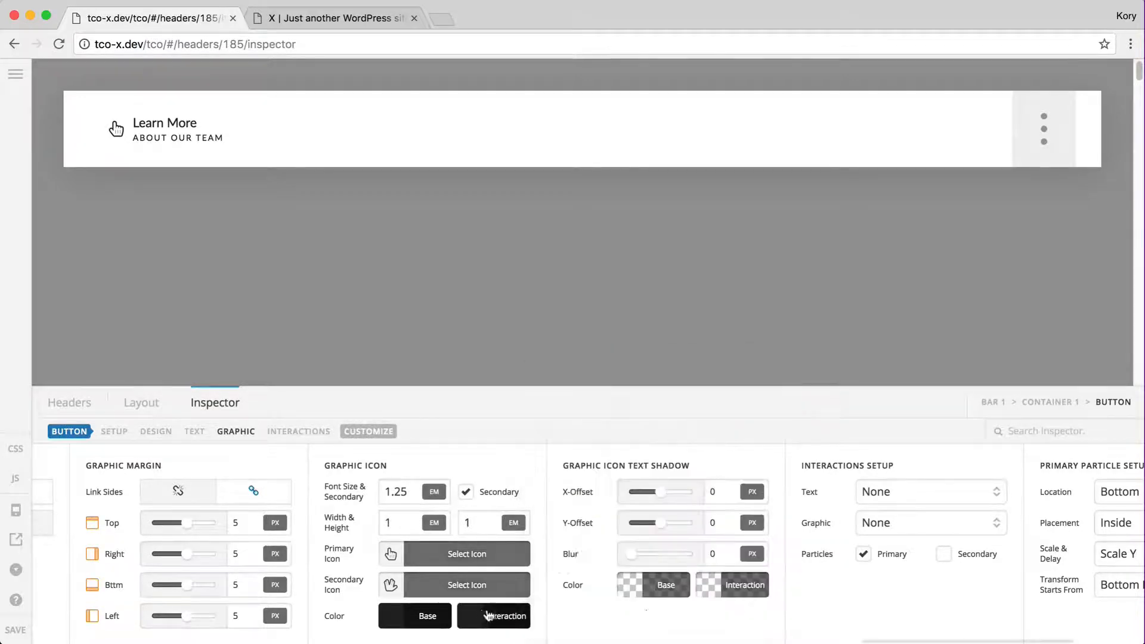
{"action": "scroll", "coordinate": [566, 615], "scroll_direction": "right", "scroll_amount": 3}
{"action": "scroll", "coordinate": [453, 630], "scroll_direction": "left", "scroll_amount": 10}
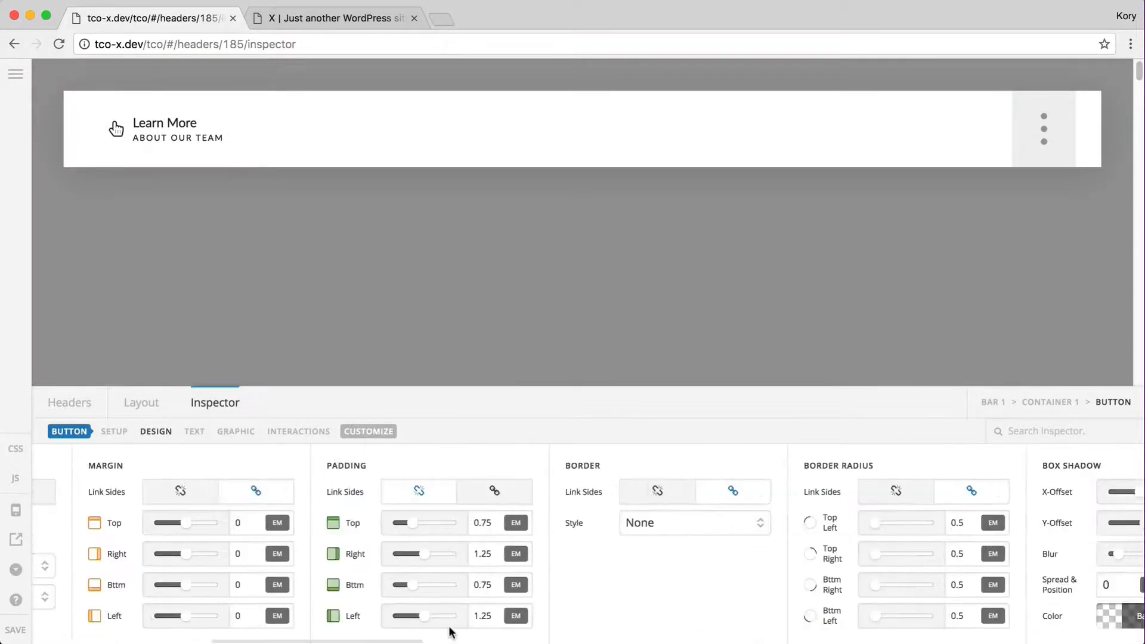
Change the button's Height from auto to 100%, then bring up its Interactions settings
{"action": "double_click", "coordinate": [432, 525]}
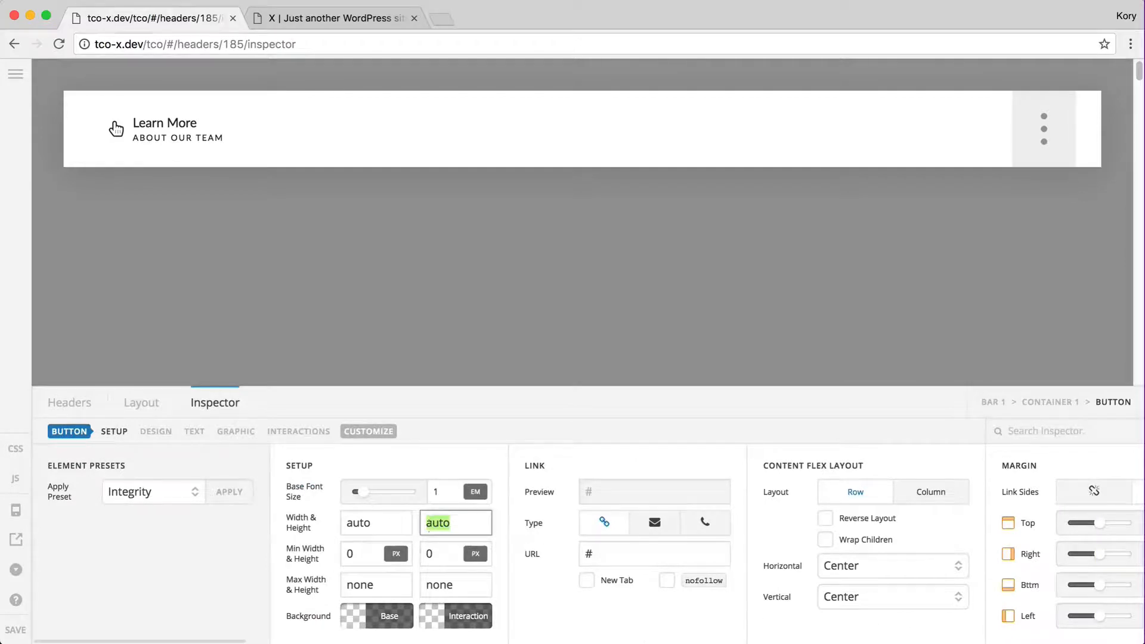
{"action": "type", "text": "100"}
{"action": "key", "text": "BackSpace"}
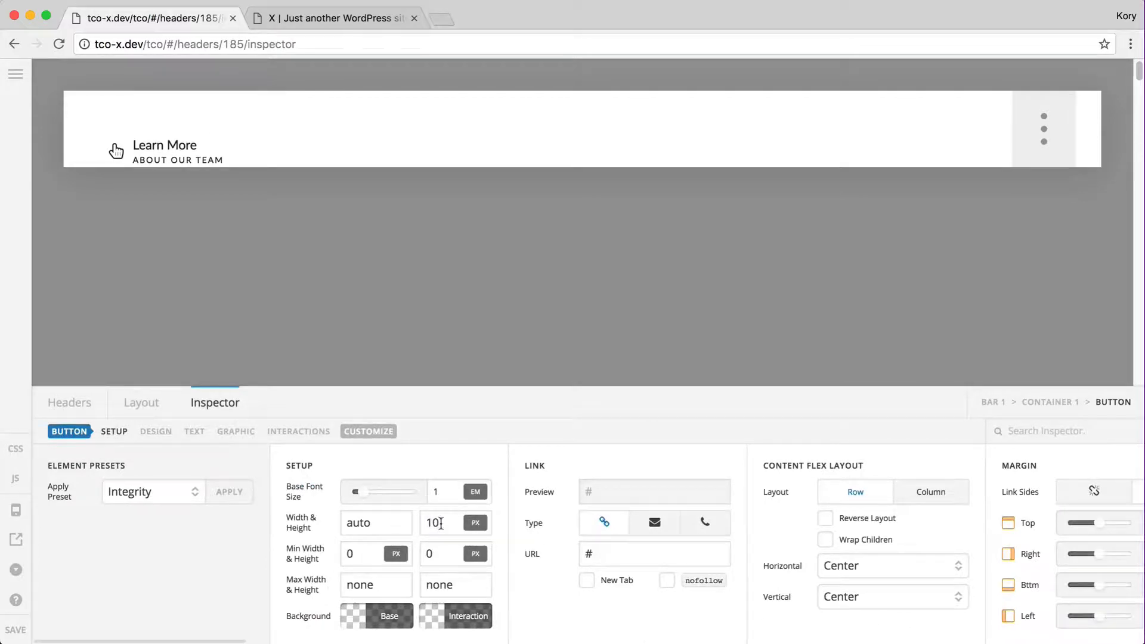
{"action": "type", "text": "%"}
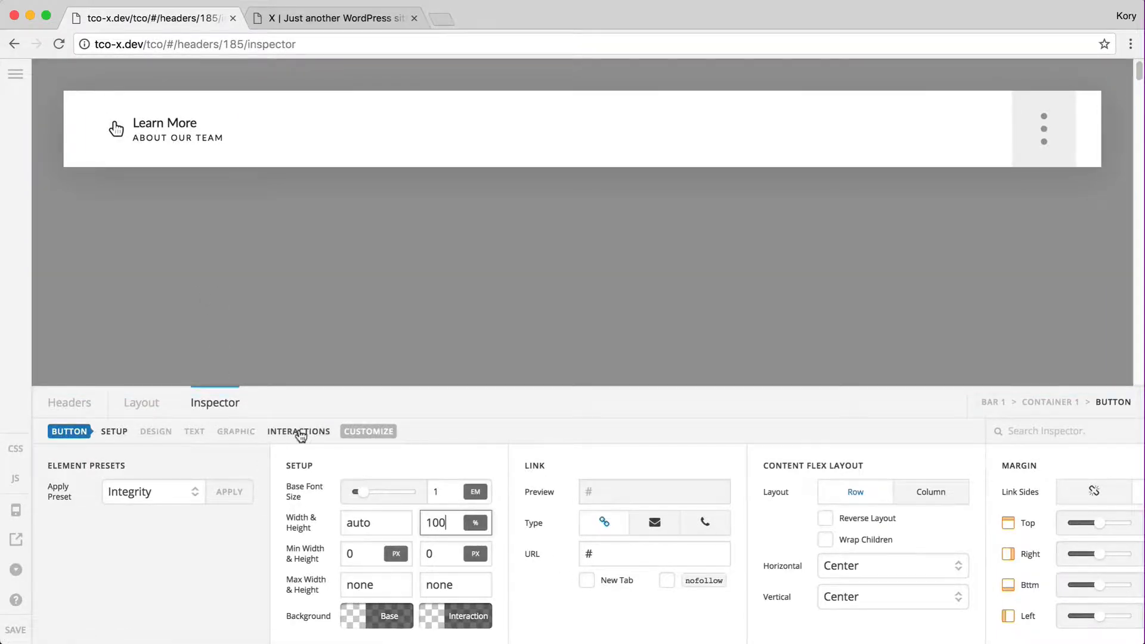
{"action": "left_click", "coordinate": [300, 433]}
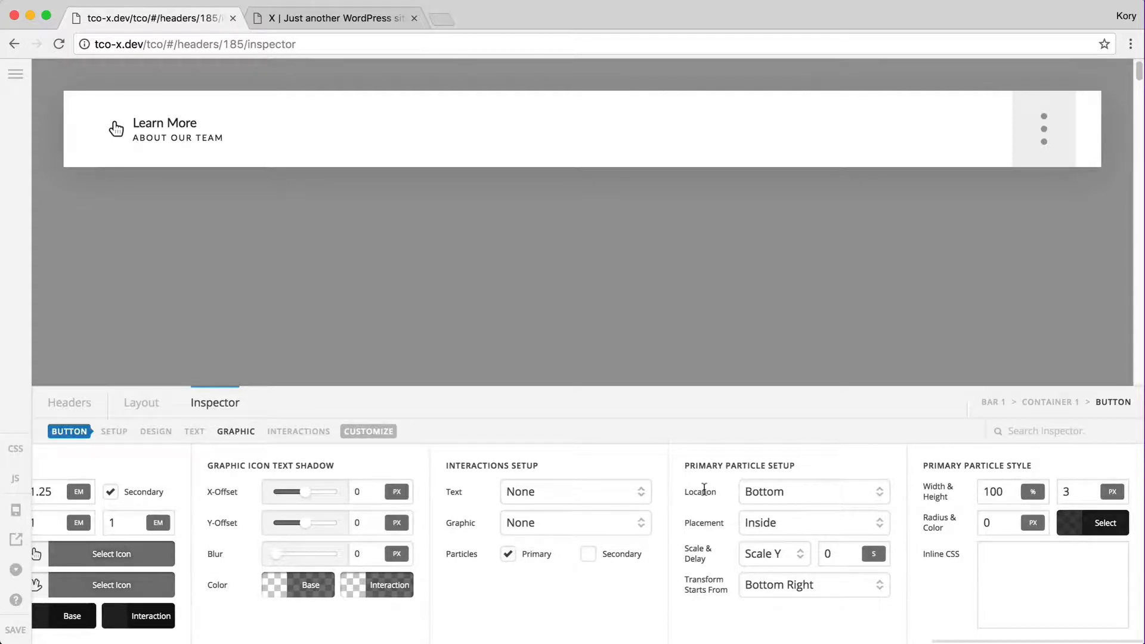
Review the particle location, placement and scaling options, keeping Bottom, Inside and Scale Y
{"action": "left_click", "coordinate": [764, 497]}
{"action": "left_click", "coordinate": [703, 492]}
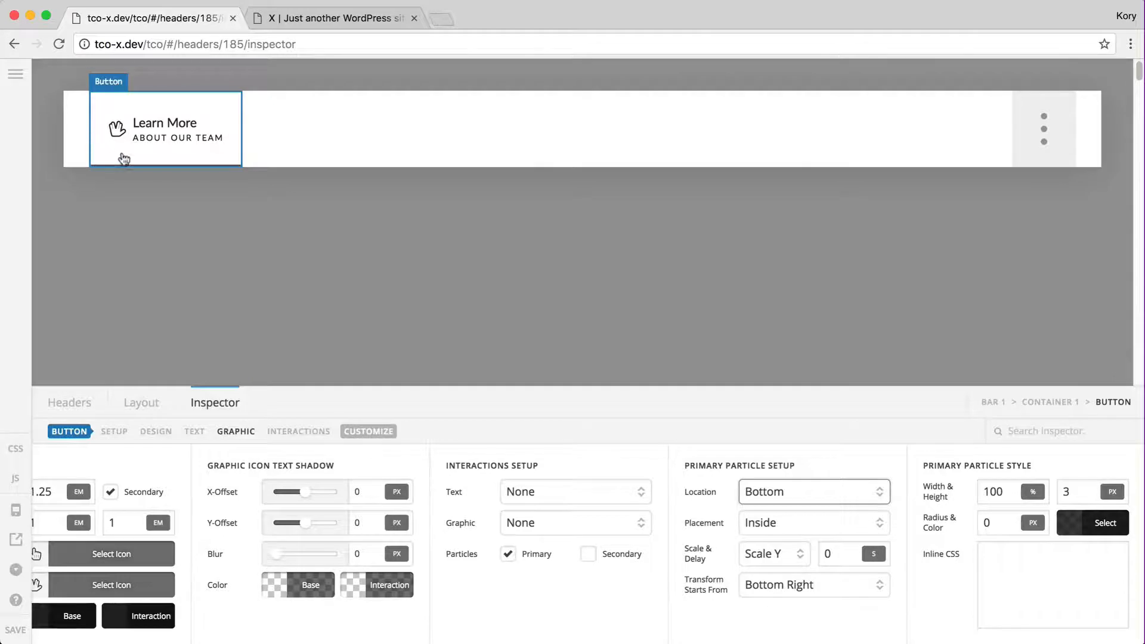
{"action": "left_click", "coordinate": [770, 485]}
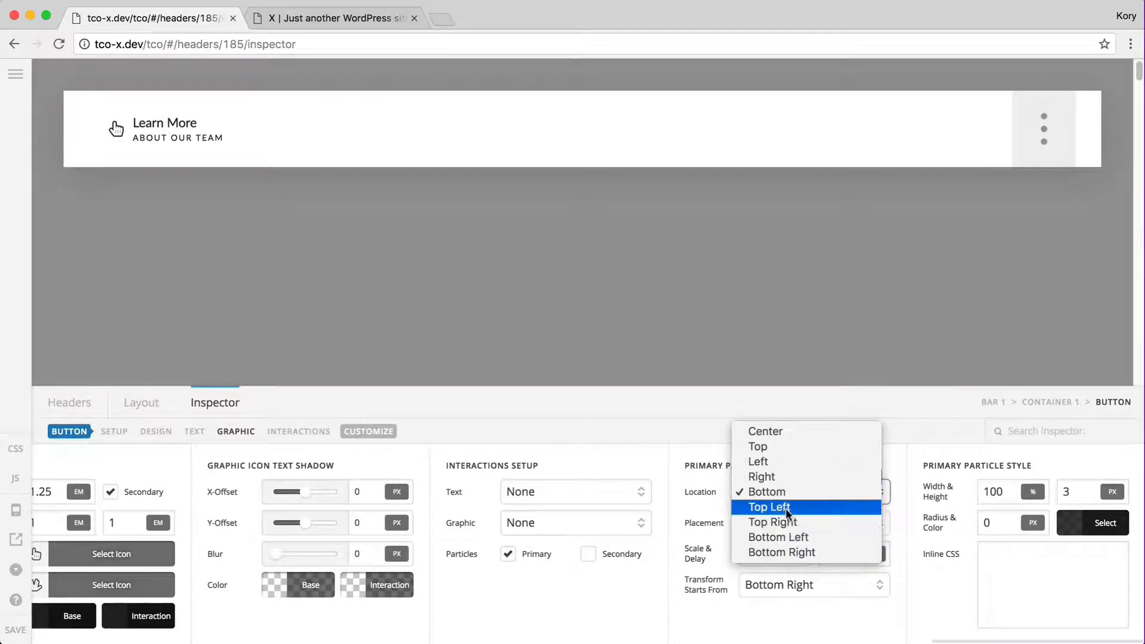
{"action": "left_click", "coordinate": [706, 489]}
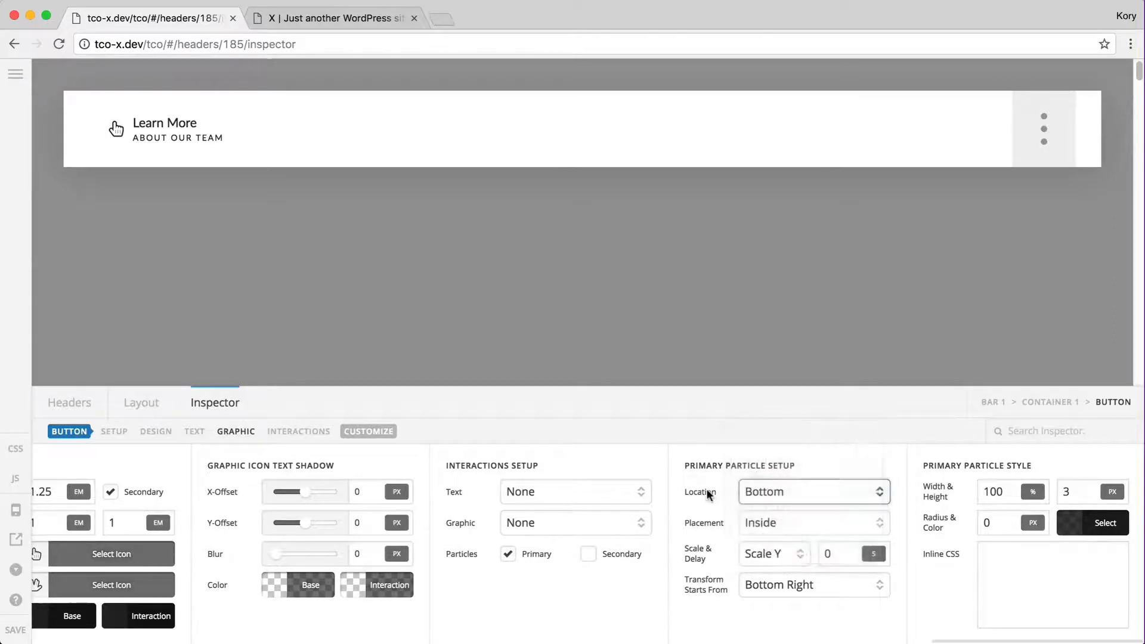
{"action": "left_click", "coordinate": [751, 522]}
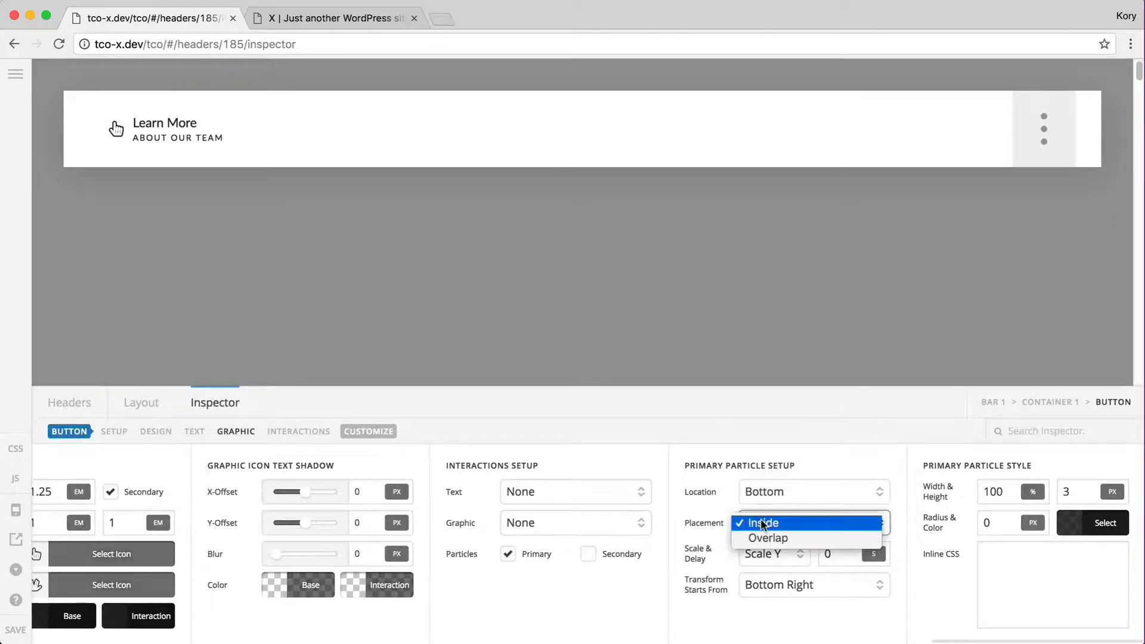
{"action": "left_click", "coordinate": [706, 513]}
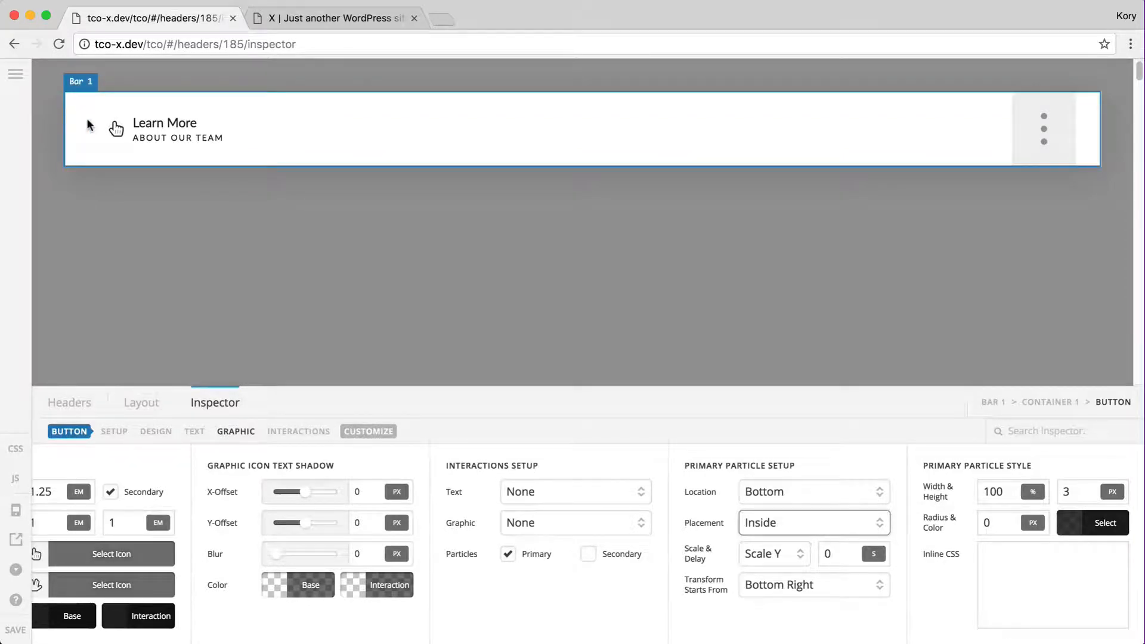
{"action": "left_click", "coordinate": [774, 556]}
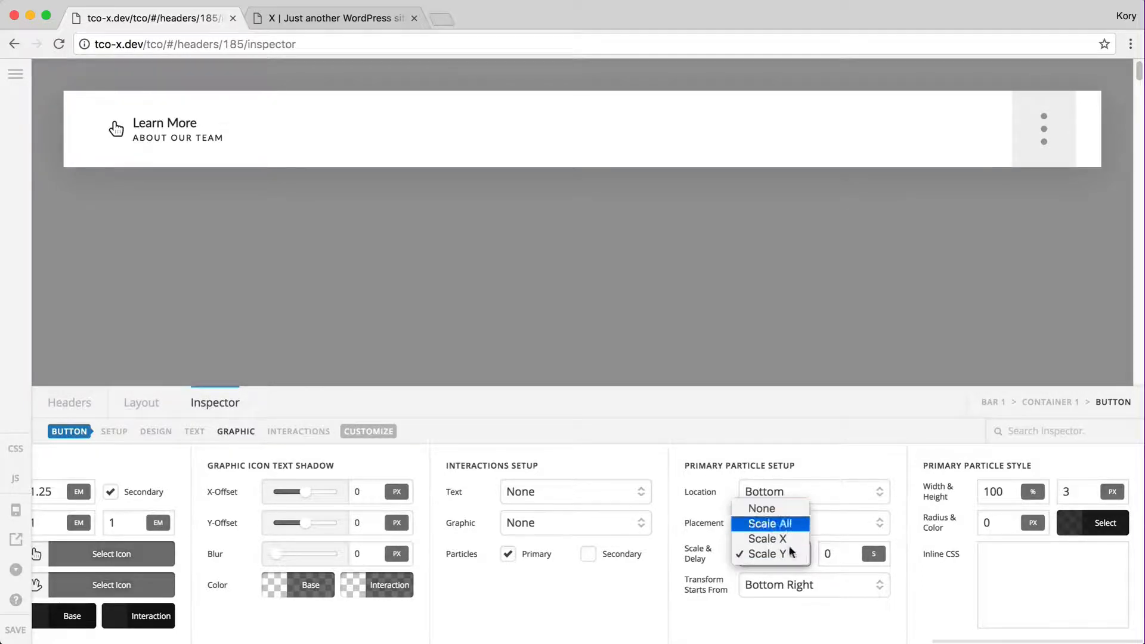
{"action": "left_click", "coordinate": [770, 554]}
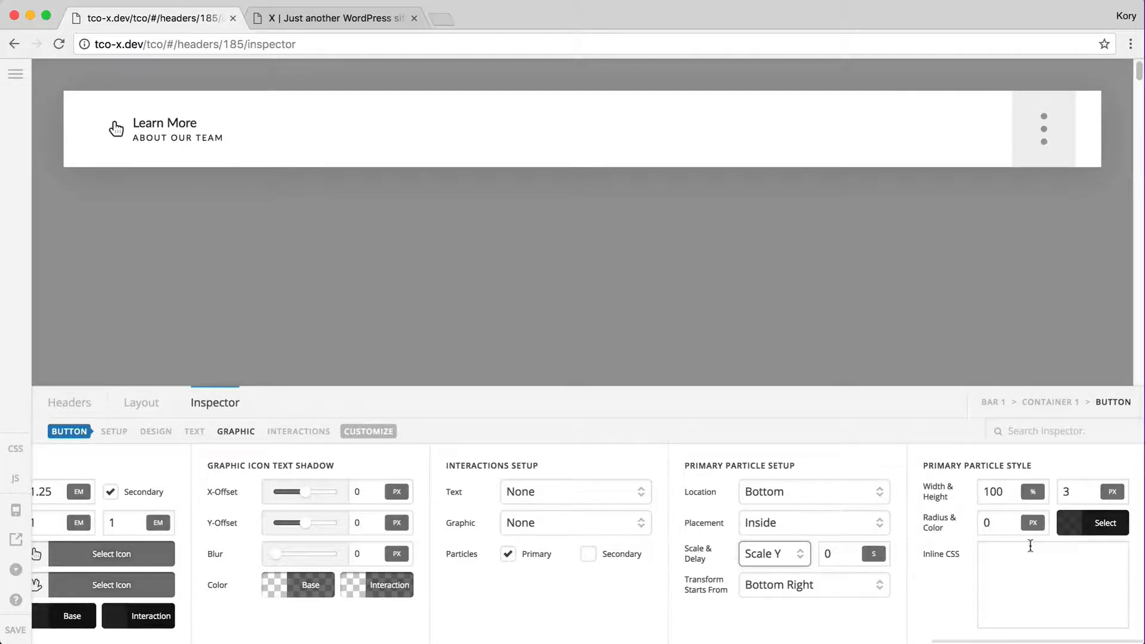
Place the particle at Top, scaling X from Top, sized 100% by 4 px
{"action": "left_click", "coordinate": [765, 496]}
{"action": "left_click", "coordinate": [808, 445]}
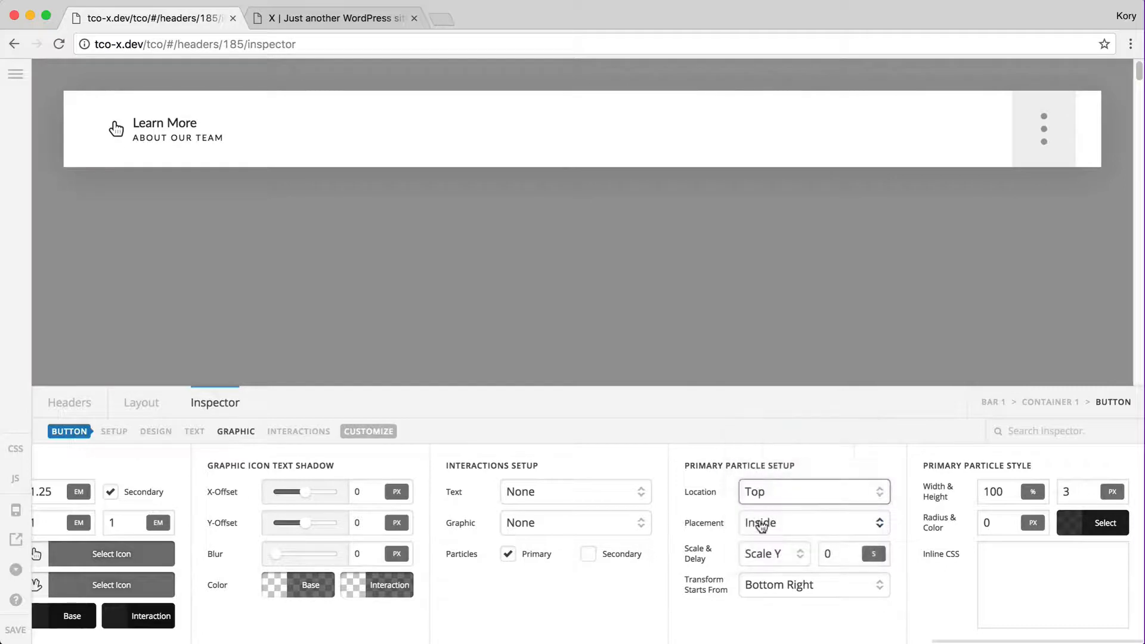
{"action": "left_click", "coordinate": [755, 554]}
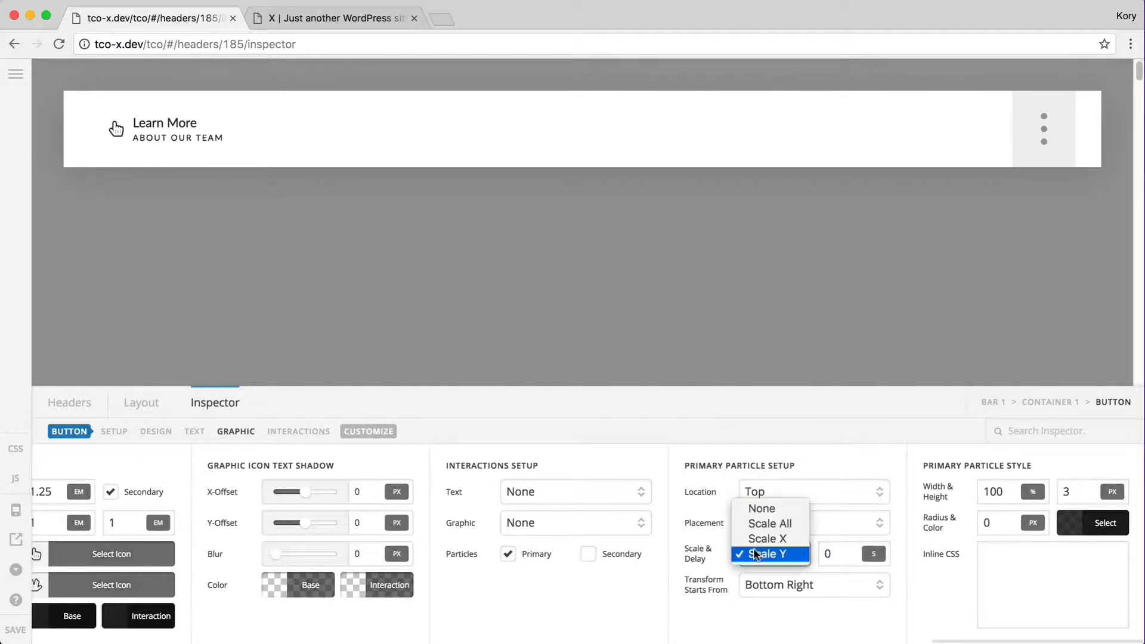
{"action": "left_click", "coordinate": [772, 538]}
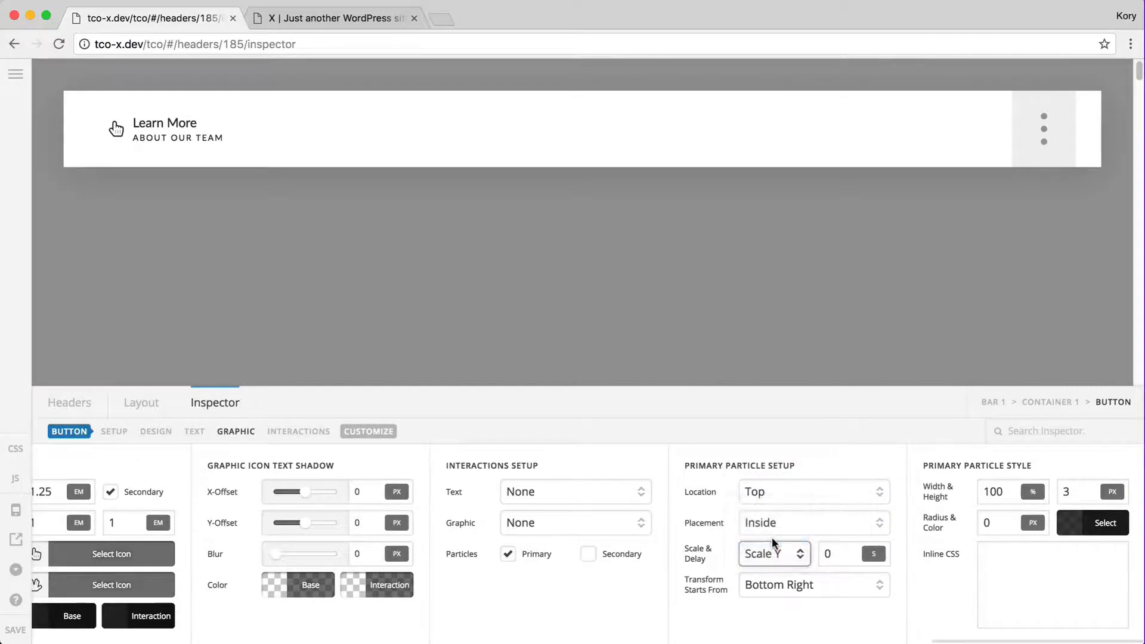
{"action": "left_click", "coordinate": [994, 492]}
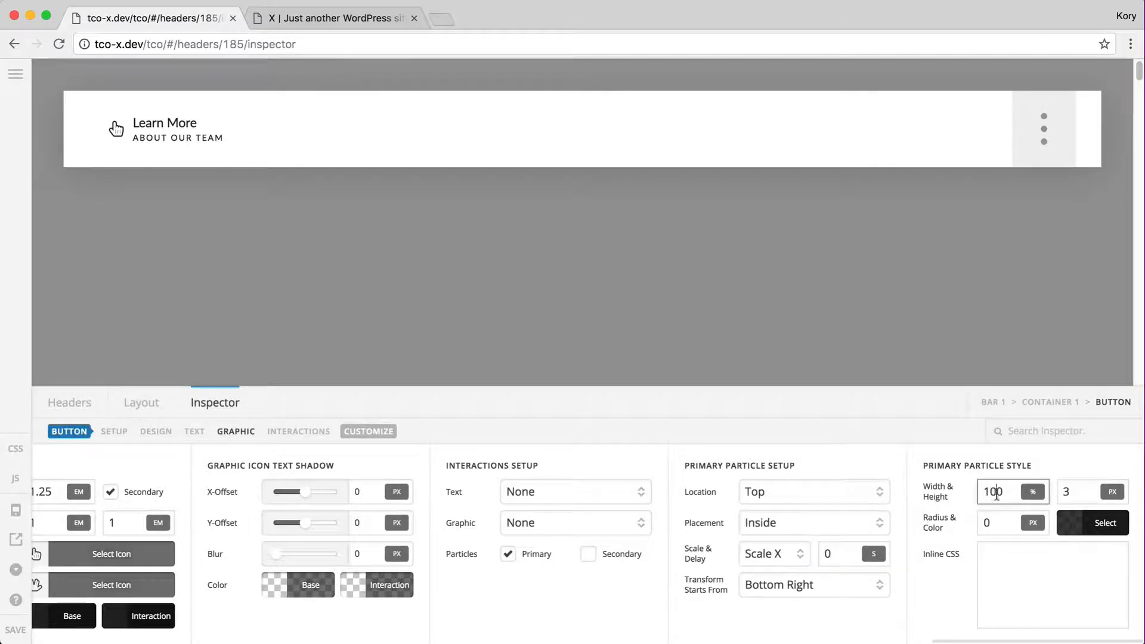
{"action": "left_click", "coordinate": [1078, 487]}
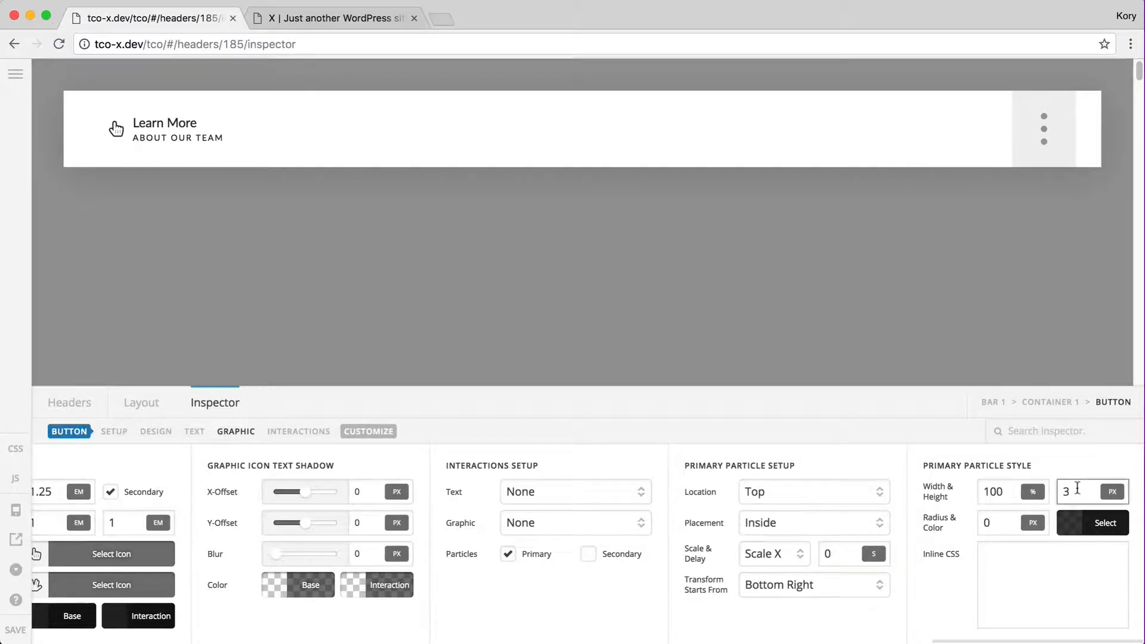
{"action": "type", "text": "4"}
{"action": "left_click", "coordinate": [784, 588]}
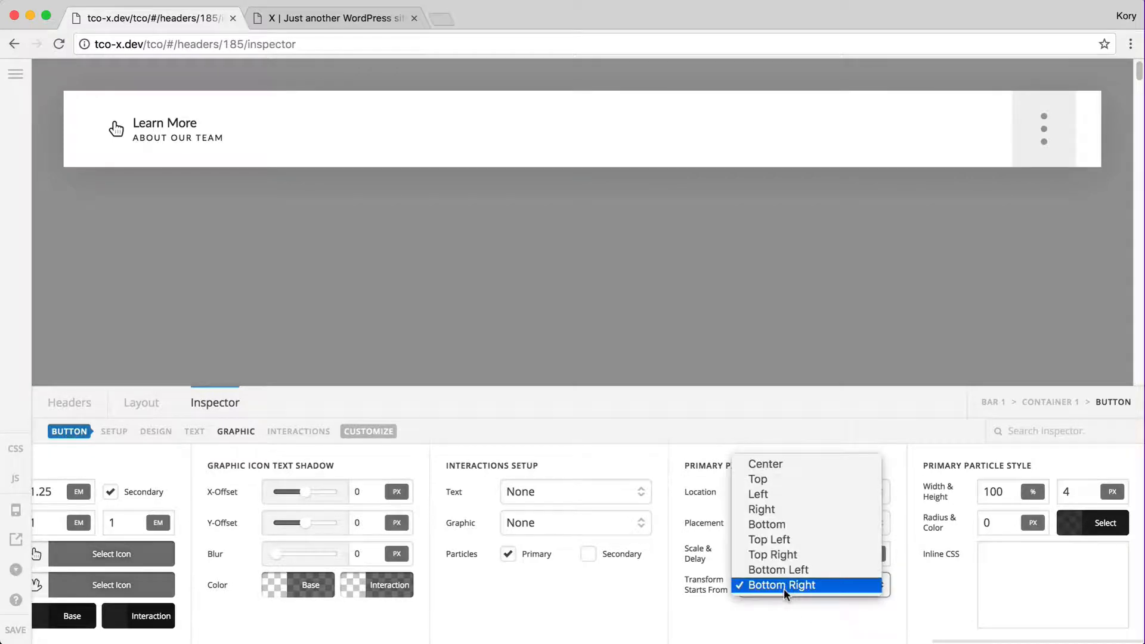
{"action": "left_click", "coordinate": [787, 481]}
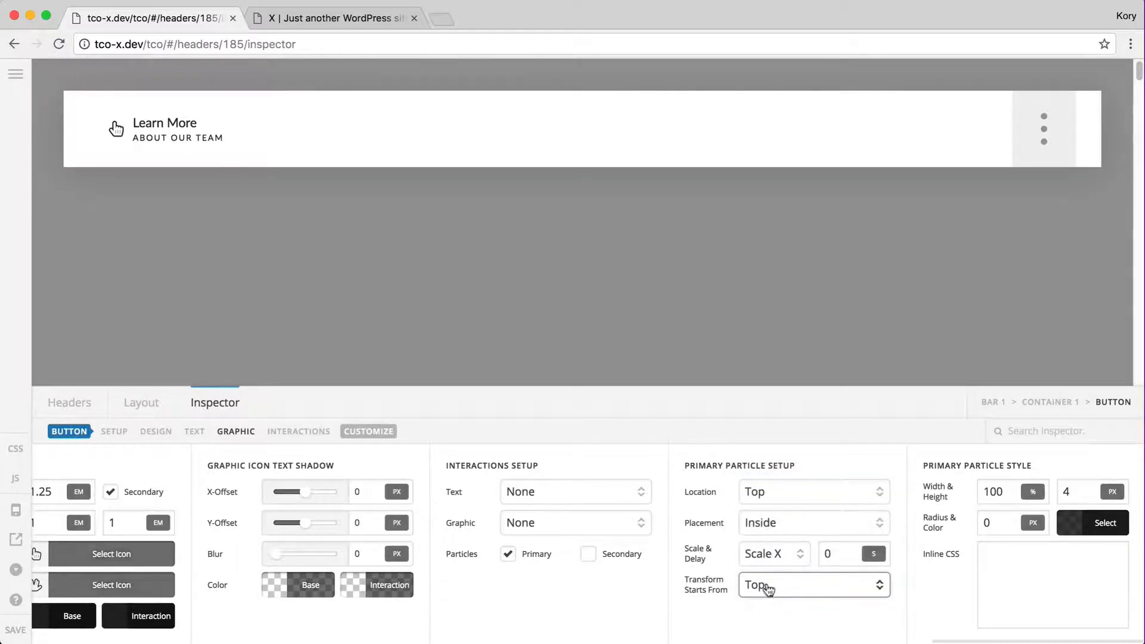
Set the particle colour to fully opaque red
{"action": "left_click", "coordinate": [1068, 529]}
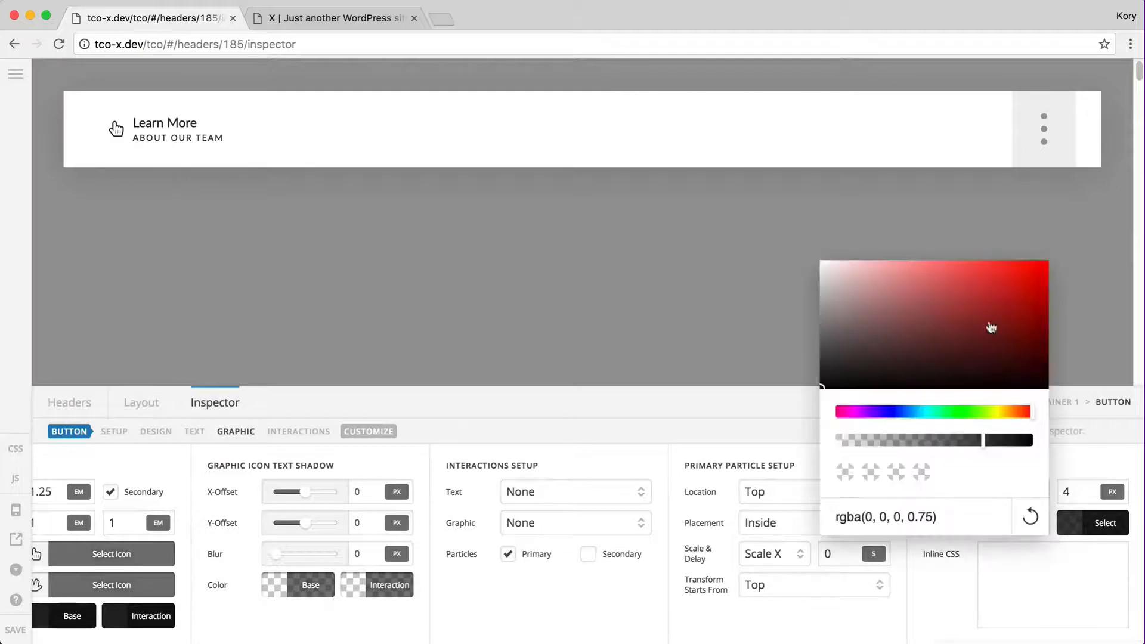
{"action": "left_click", "coordinate": [1044, 265]}
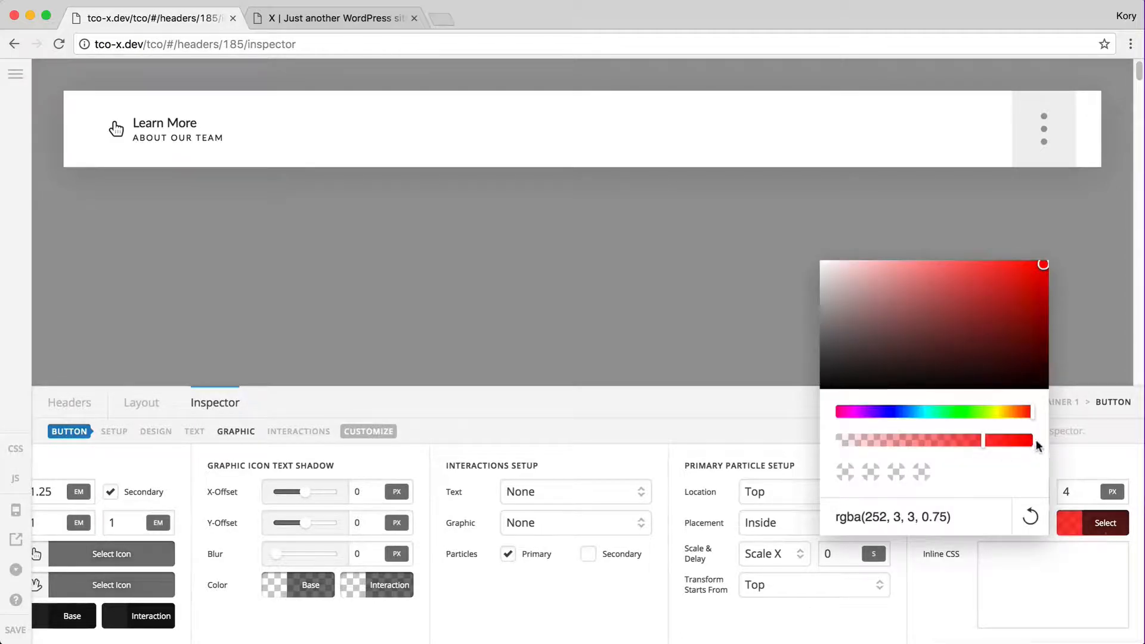
{"action": "left_click", "coordinate": [1030, 441]}
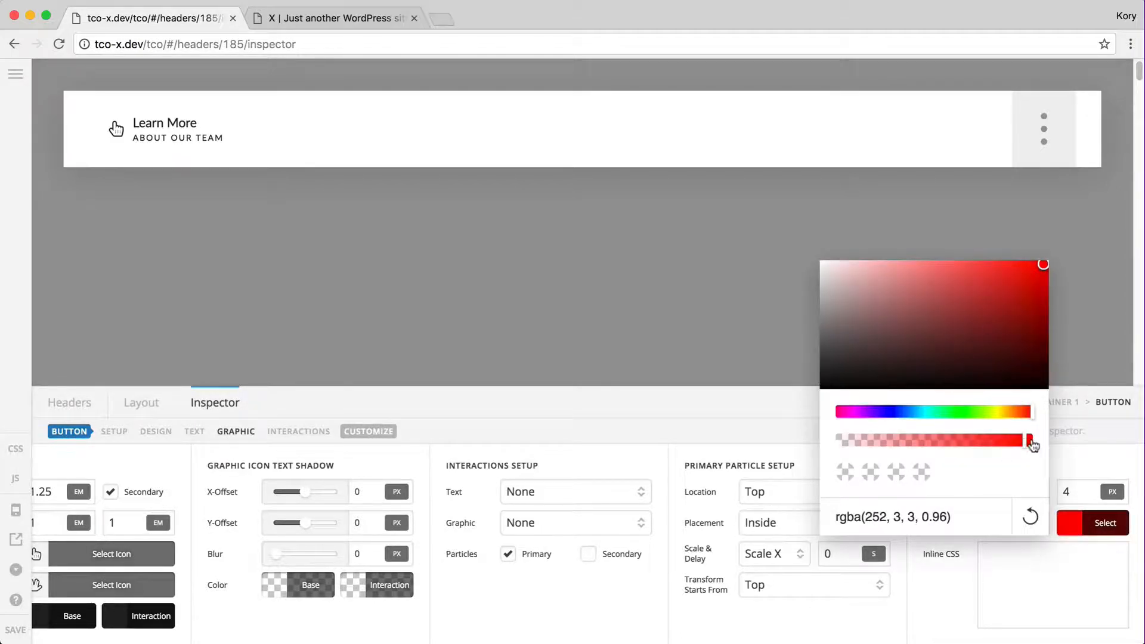
{"action": "left_click", "coordinate": [1033, 444]}
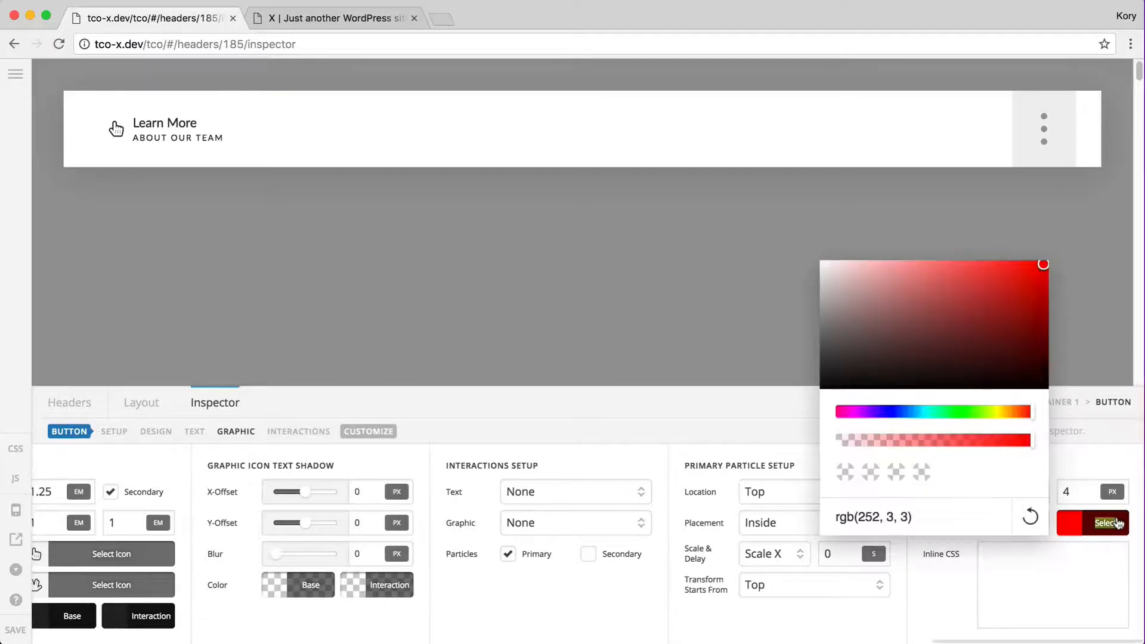
{"action": "left_click", "coordinate": [1097, 520]}
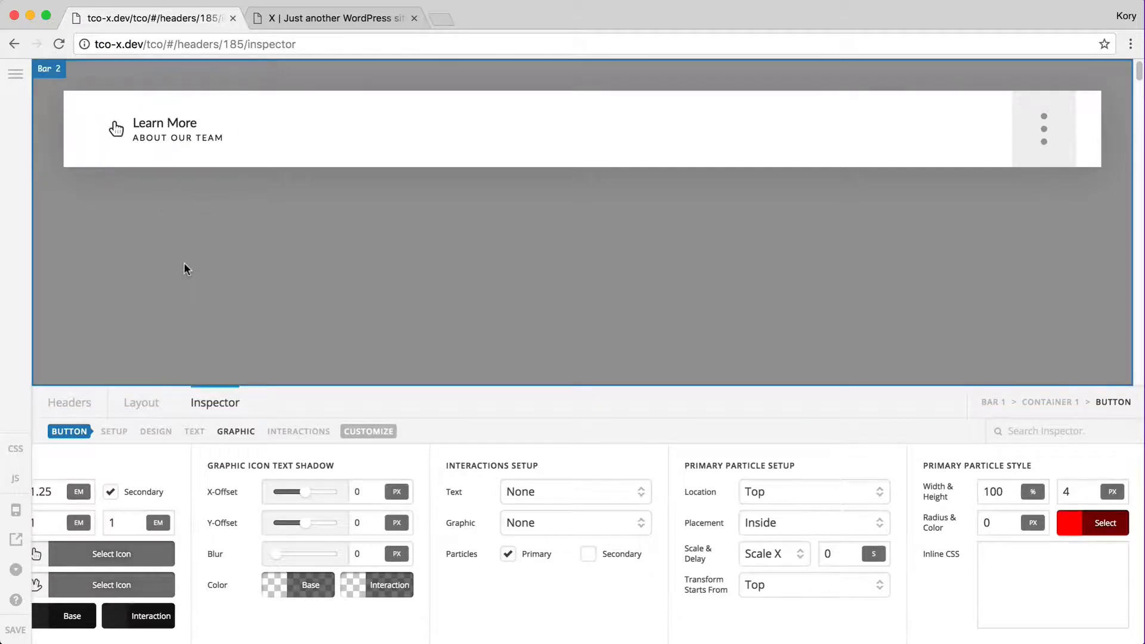
Turn off the button's secondary icon and switch the particle scaling to Scale Y
{"action": "scroll", "coordinate": [174, 546], "scroll_direction": "left", "scroll_amount": 3}
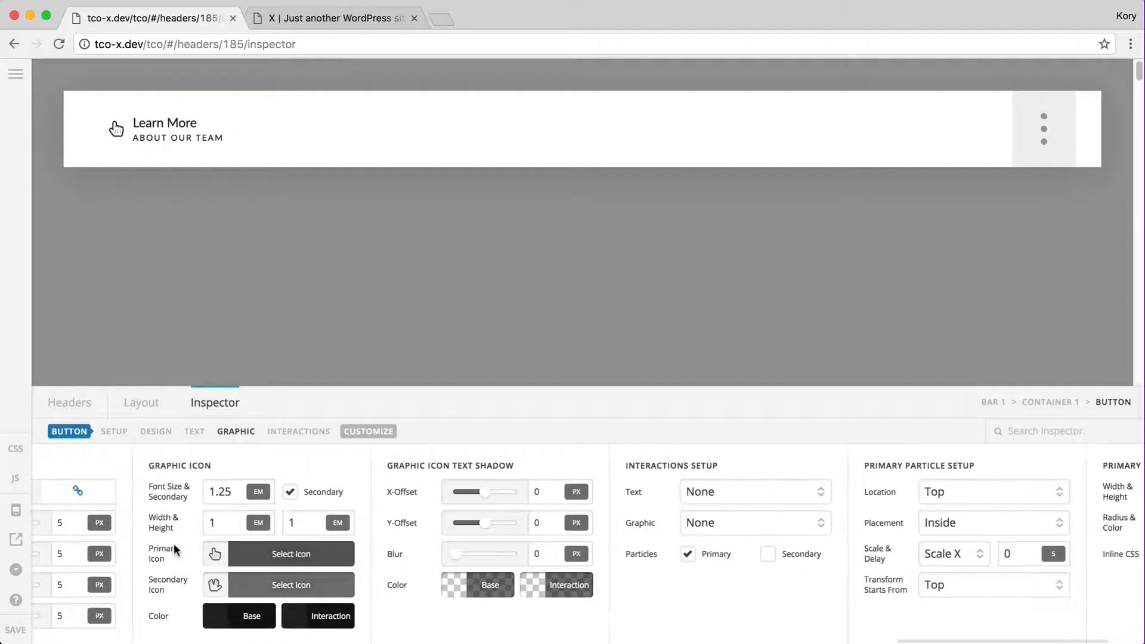
{"action": "left_click", "coordinate": [290, 493]}
{"action": "scroll", "coordinate": [464, 607], "scroll_direction": "right", "scroll_amount": 3}
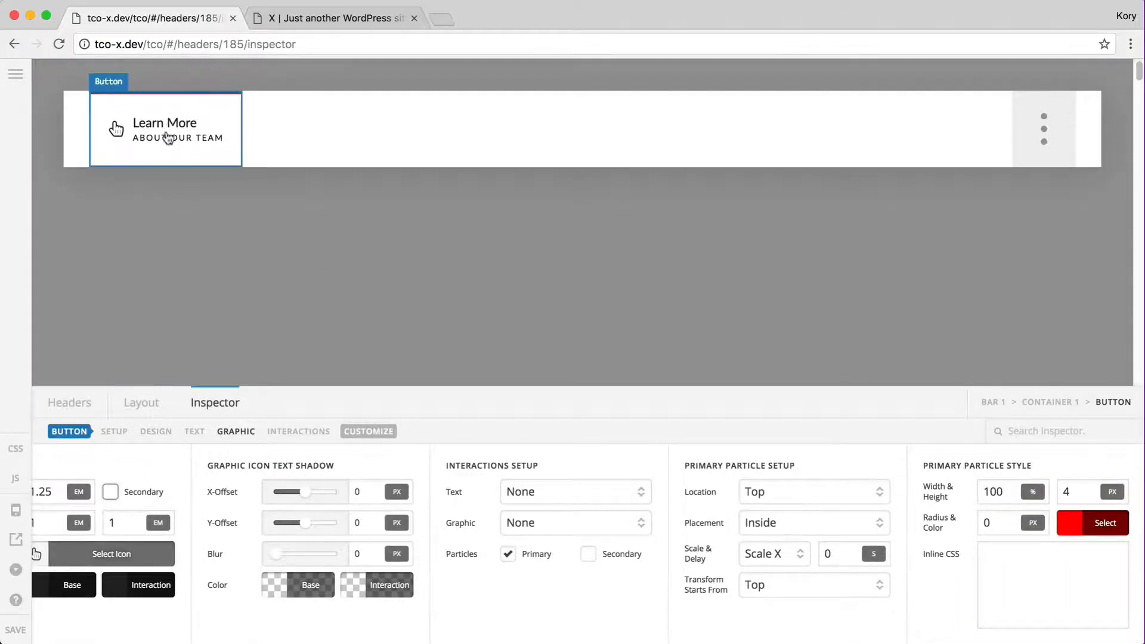
{"action": "left_click", "coordinate": [995, 497]}
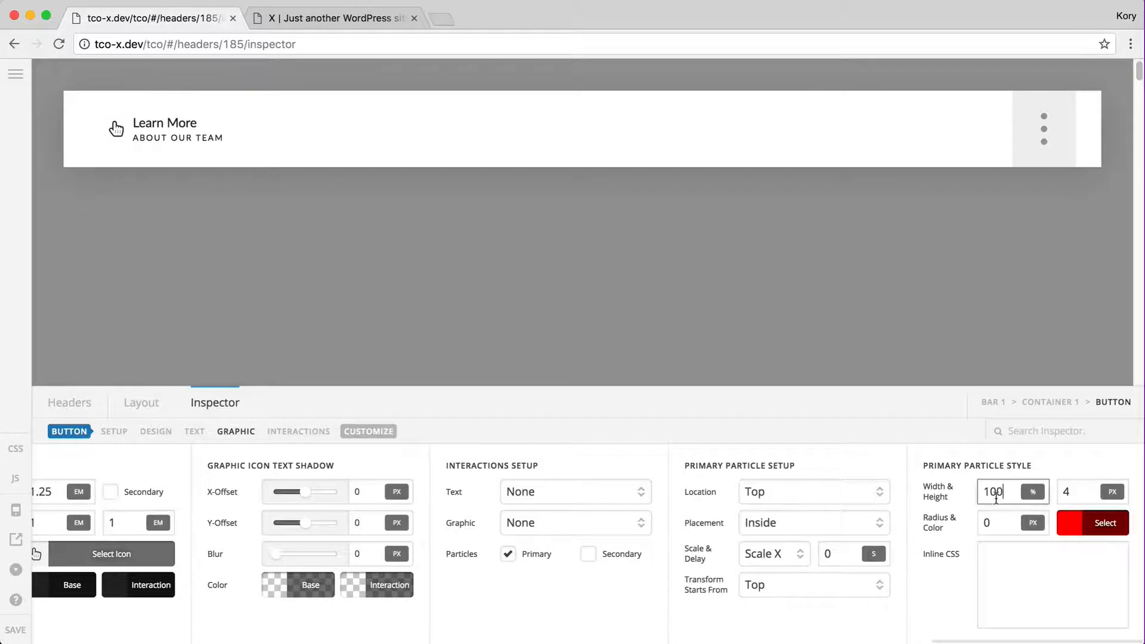
{"action": "left_click", "coordinate": [1072, 492]}
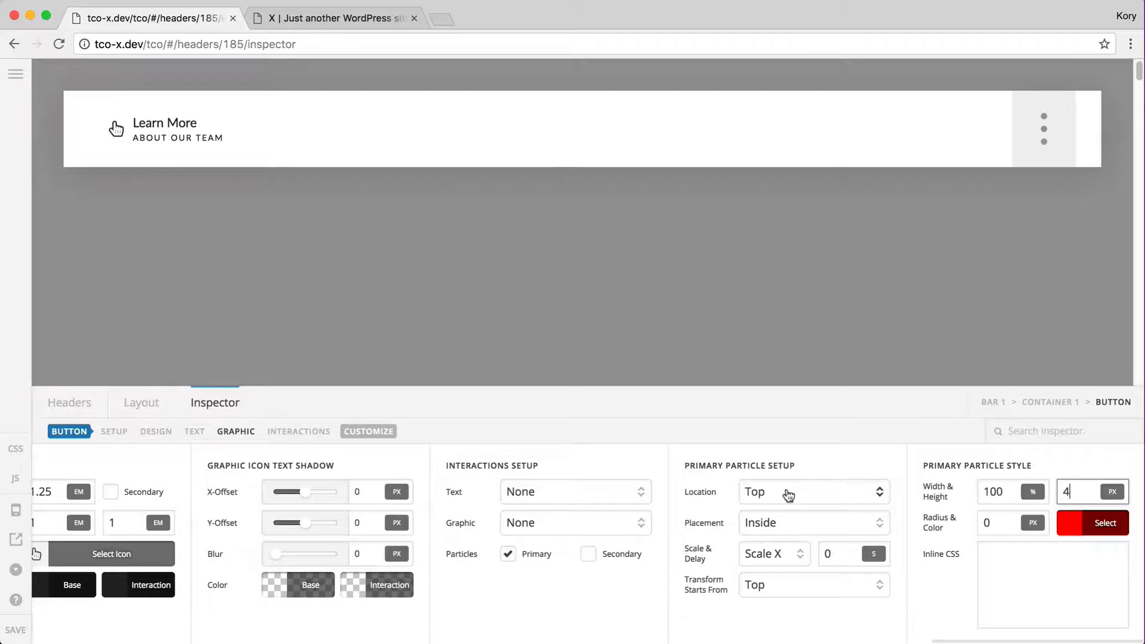
{"action": "left_click", "coordinate": [778, 557]}
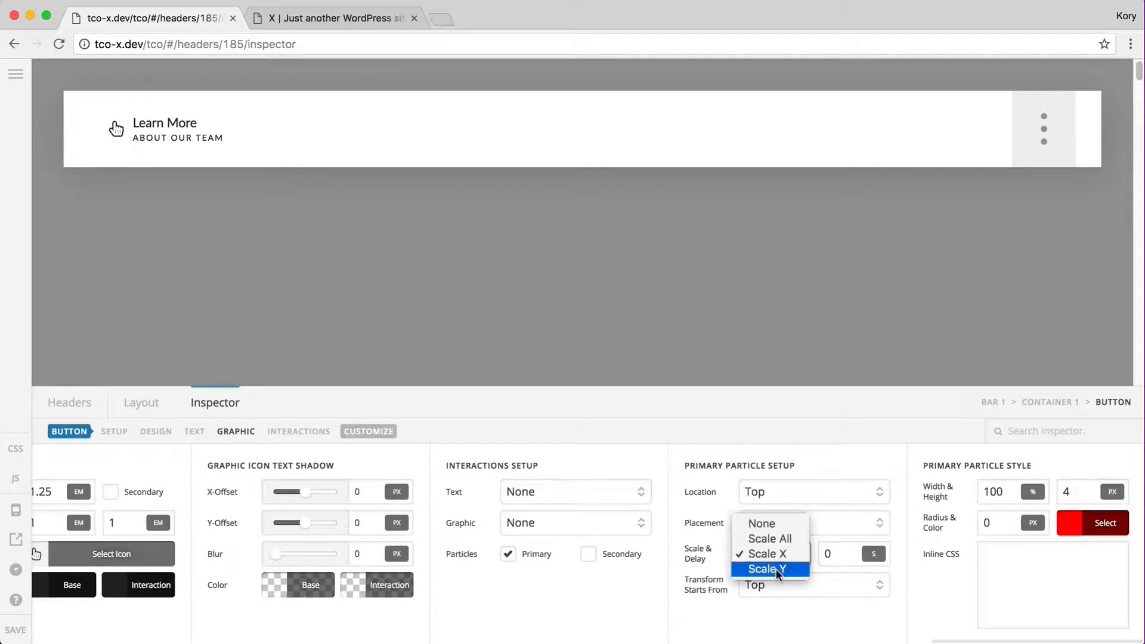
{"action": "left_click", "coordinate": [776, 568]}
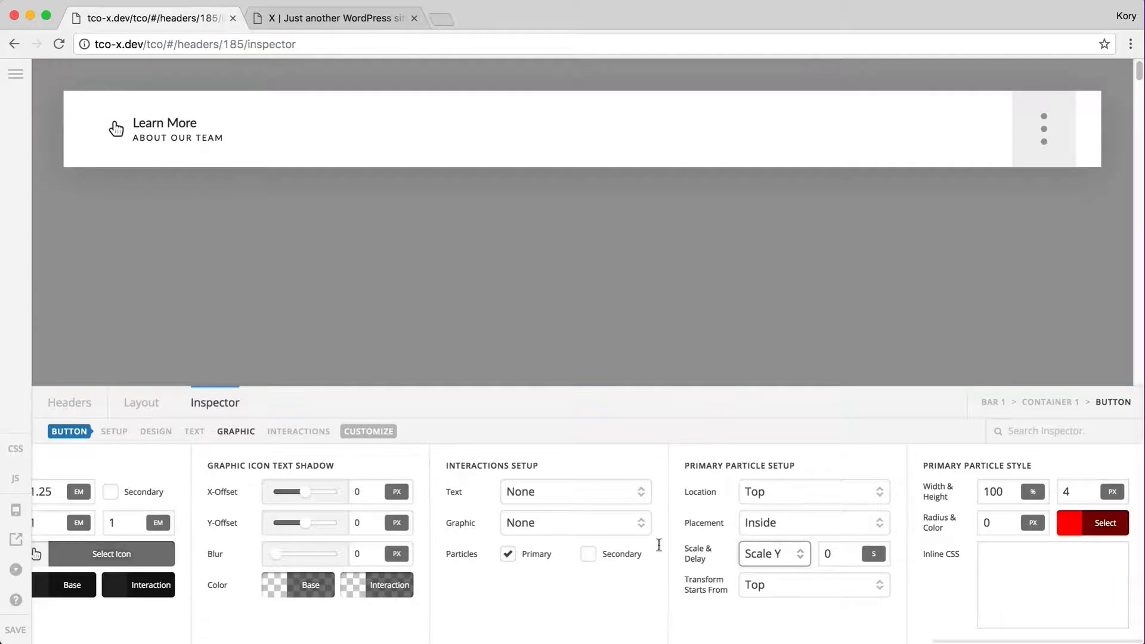
Set the button's top-left corner radius to 0
{"action": "left_click", "coordinate": [154, 433]}
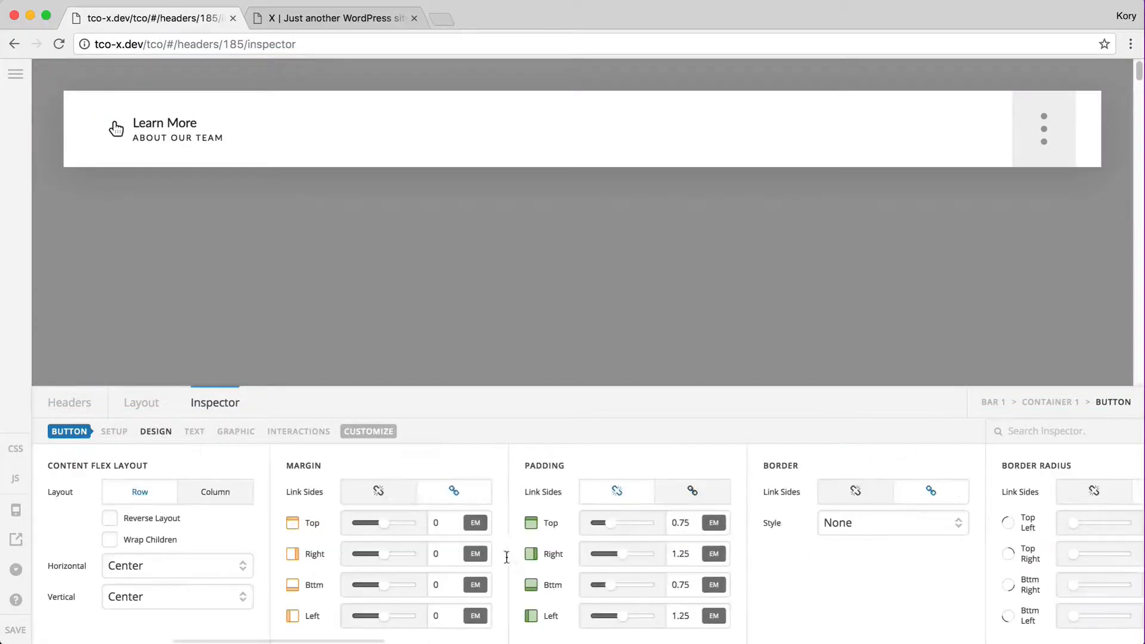
{"action": "scroll", "coordinate": [510, 557], "scroll_direction": "right", "scroll_amount": 6}
{"action": "left_click", "coordinate": [593, 523]}
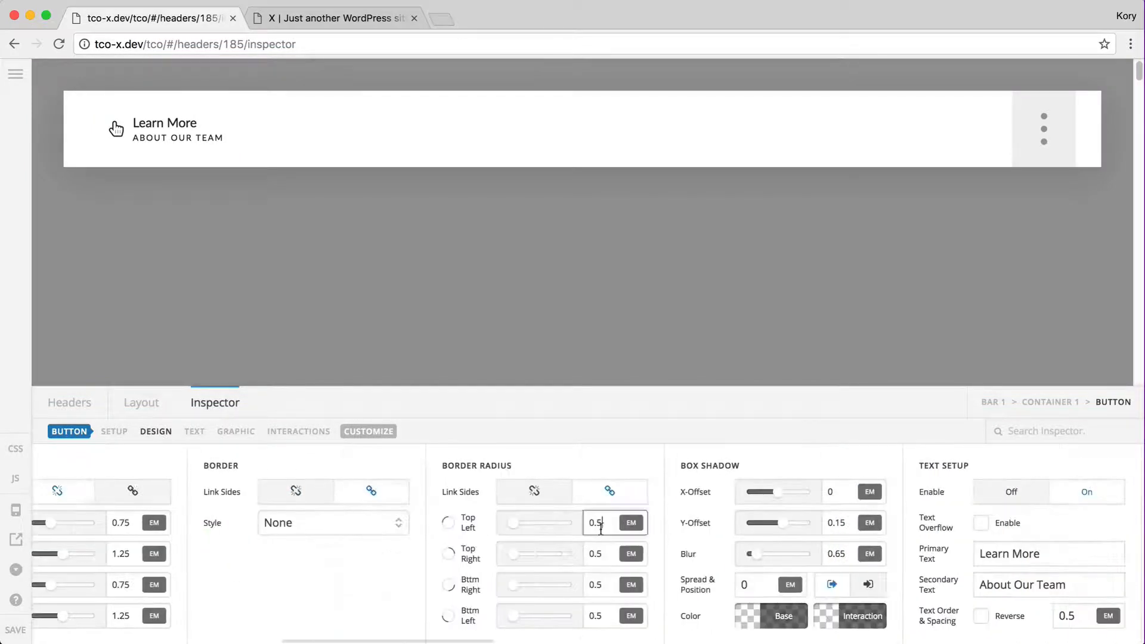
{"action": "double_click", "coordinate": [594, 523]}
{"action": "type", "text": "0"}
{"action": "left_click", "coordinate": [298, 431]}
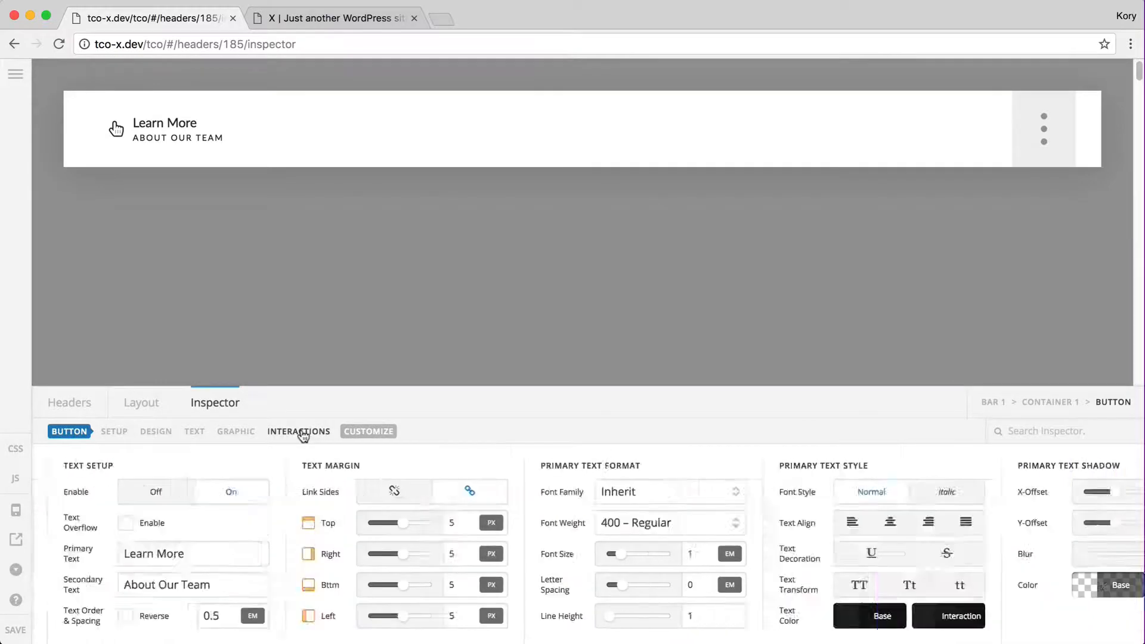
Make the primary particle Scale All, 8 px tall, growing from Top Left
{"action": "left_click", "coordinate": [769, 555]}
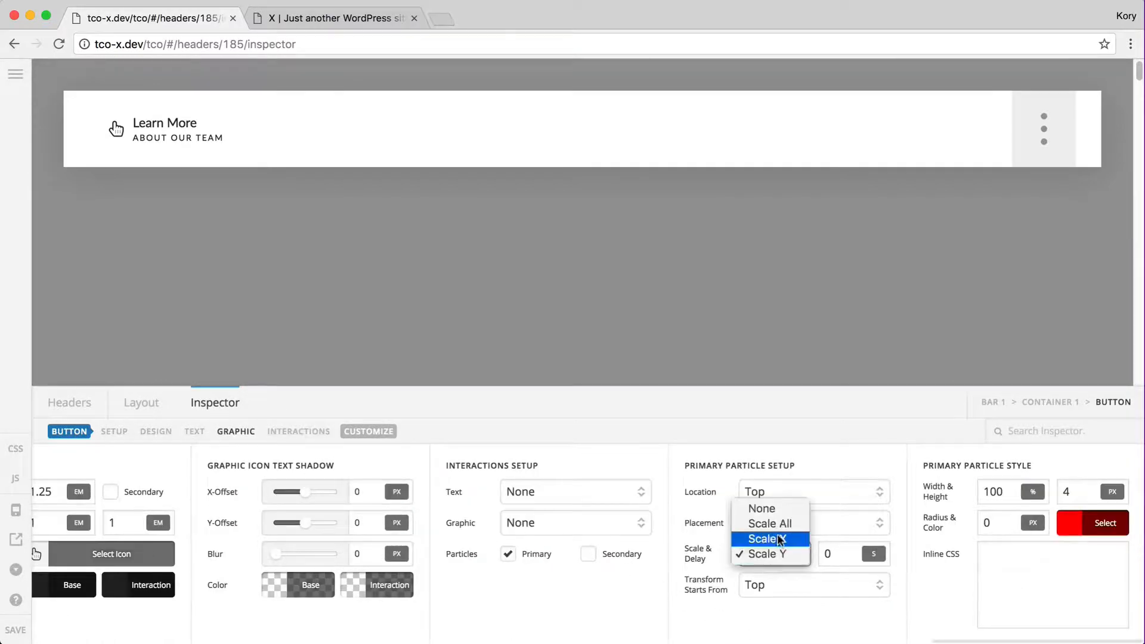
{"action": "left_click", "coordinate": [767, 523]}
{"action": "left_click", "coordinate": [1068, 492]}
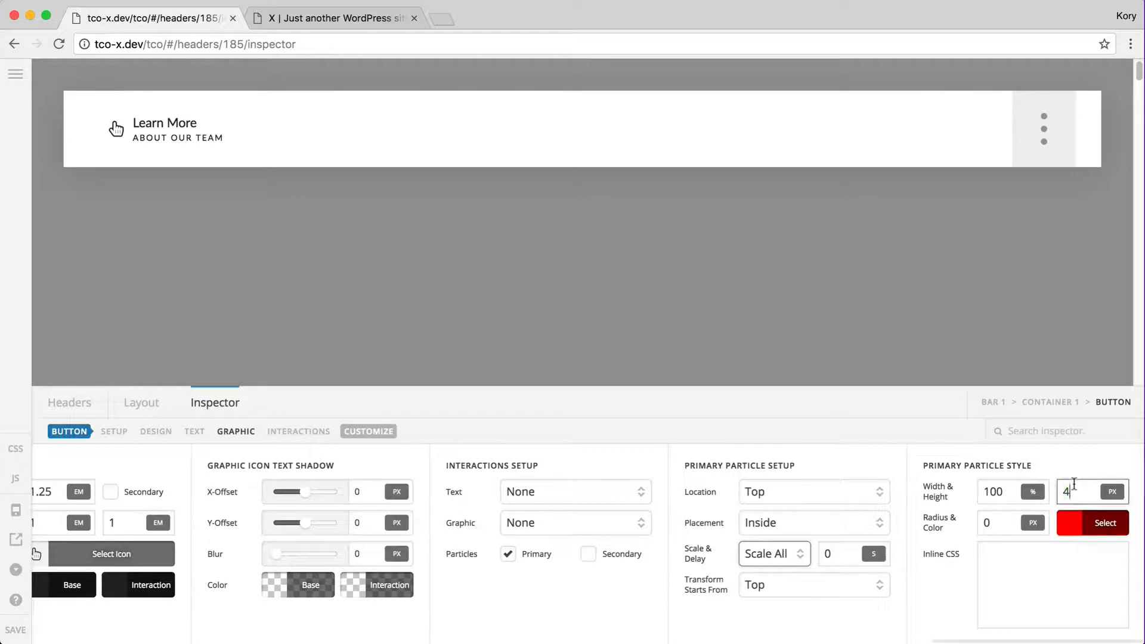
{"action": "double_click", "coordinate": [1068, 492]}
{"action": "type", "text": "8"}
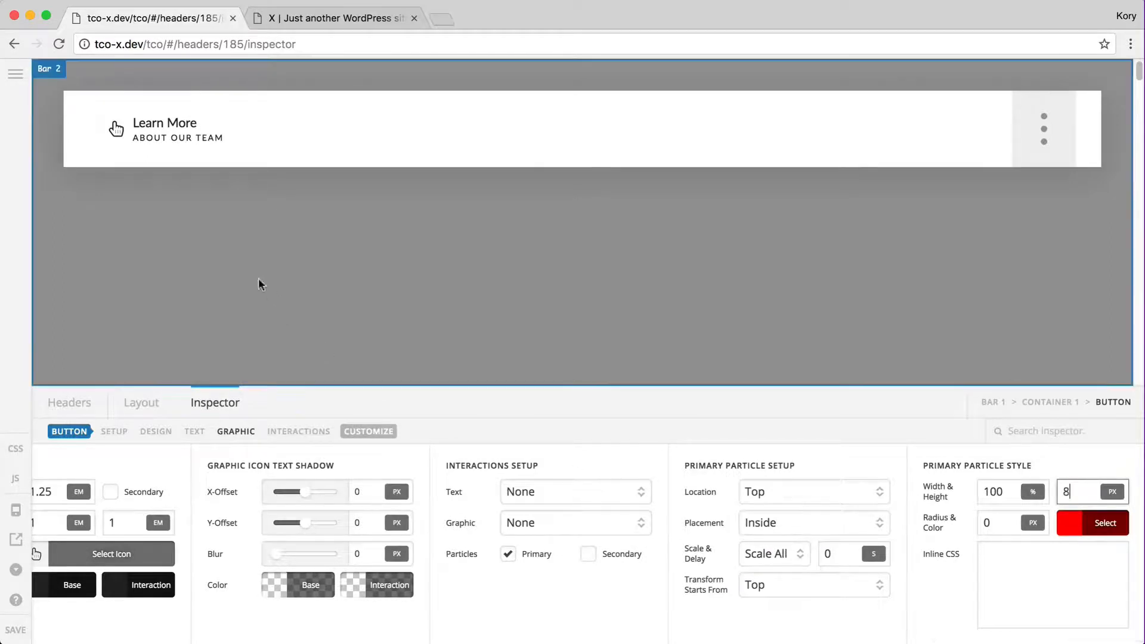
{"action": "mouse_move", "coordinate": [166, 156]}
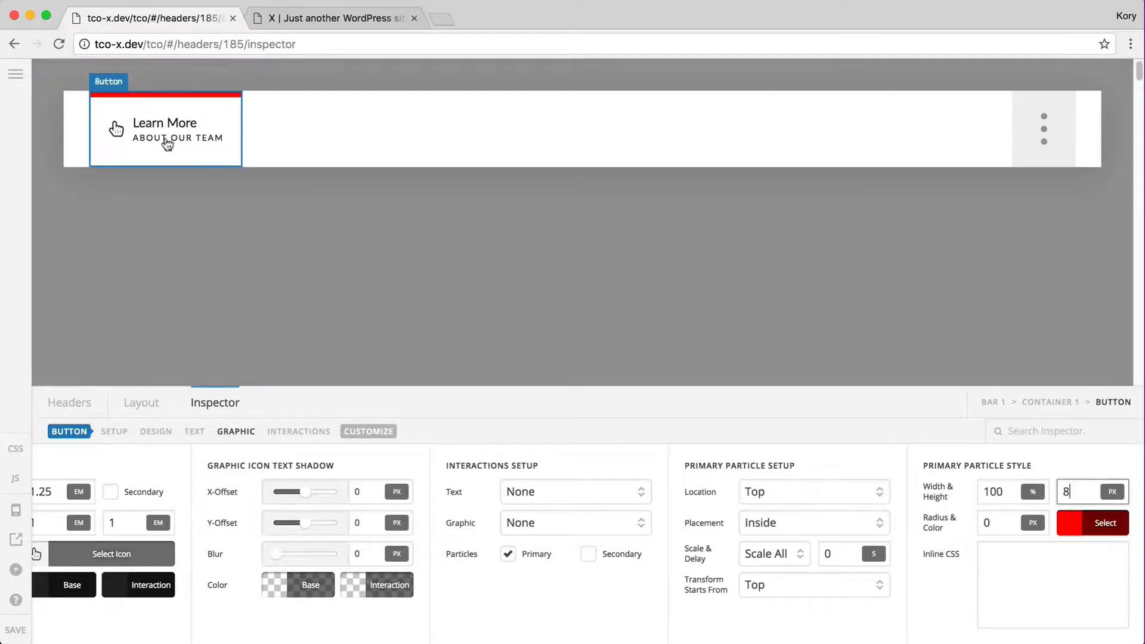
{"action": "left_click", "coordinate": [786, 583]}
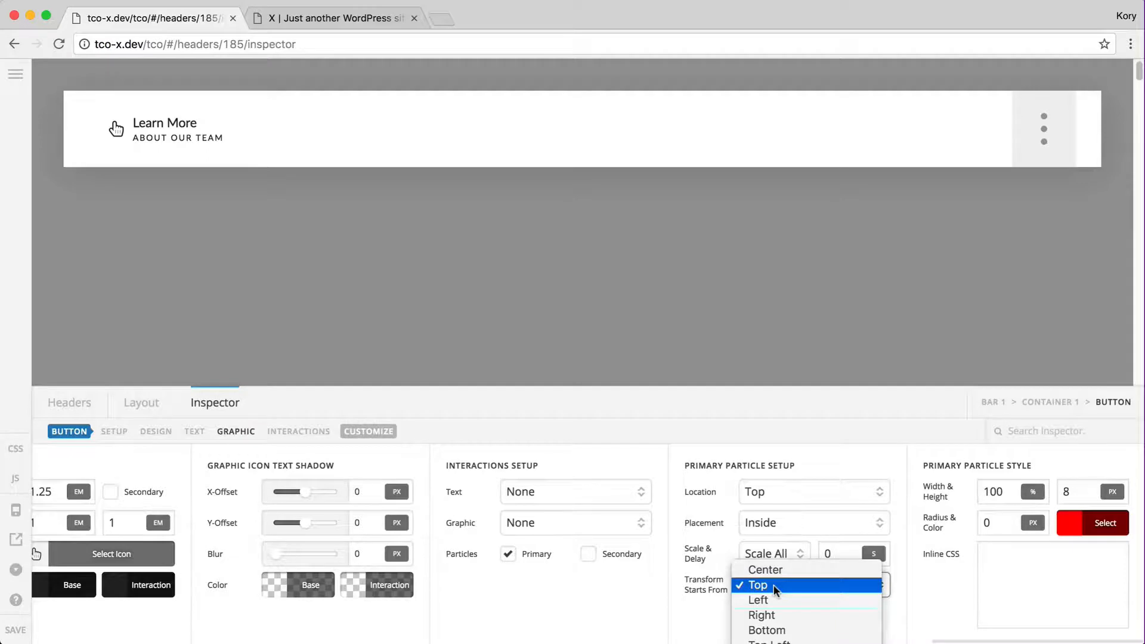
{"action": "left_click", "coordinate": [770, 642]}
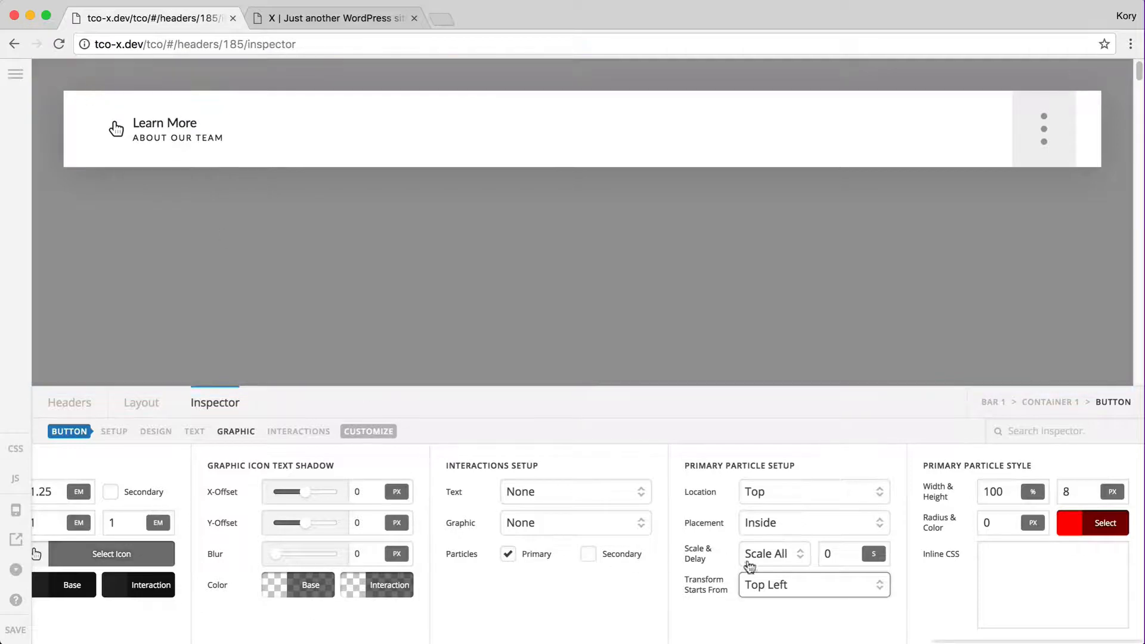
{"action": "left_click", "coordinate": [759, 582]}
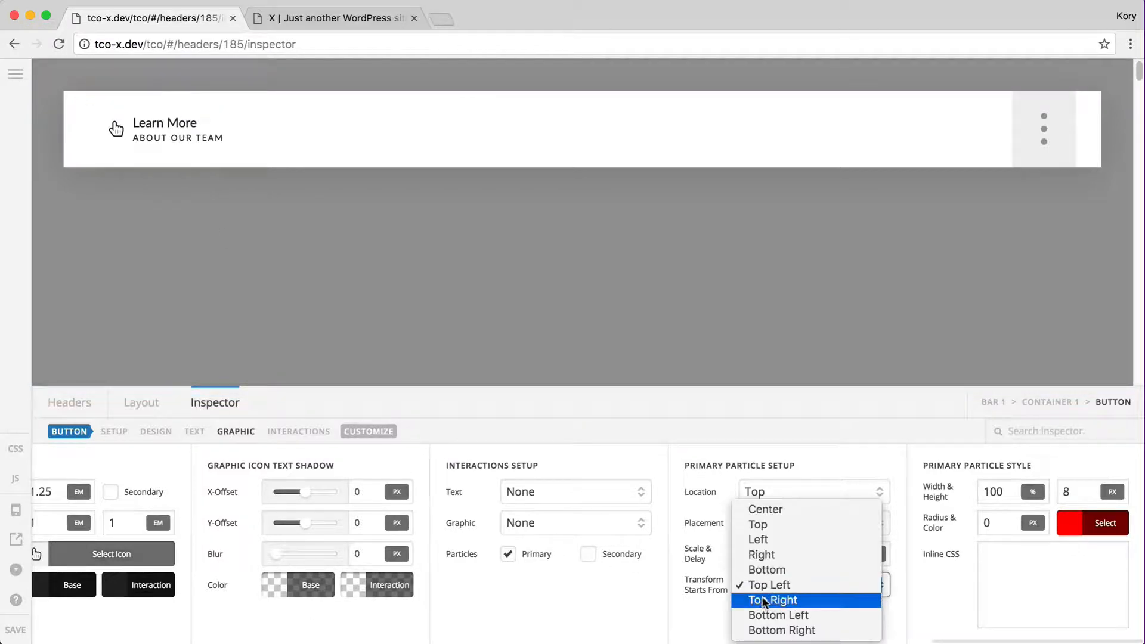
{"action": "left_click", "coordinate": [740, 621]}
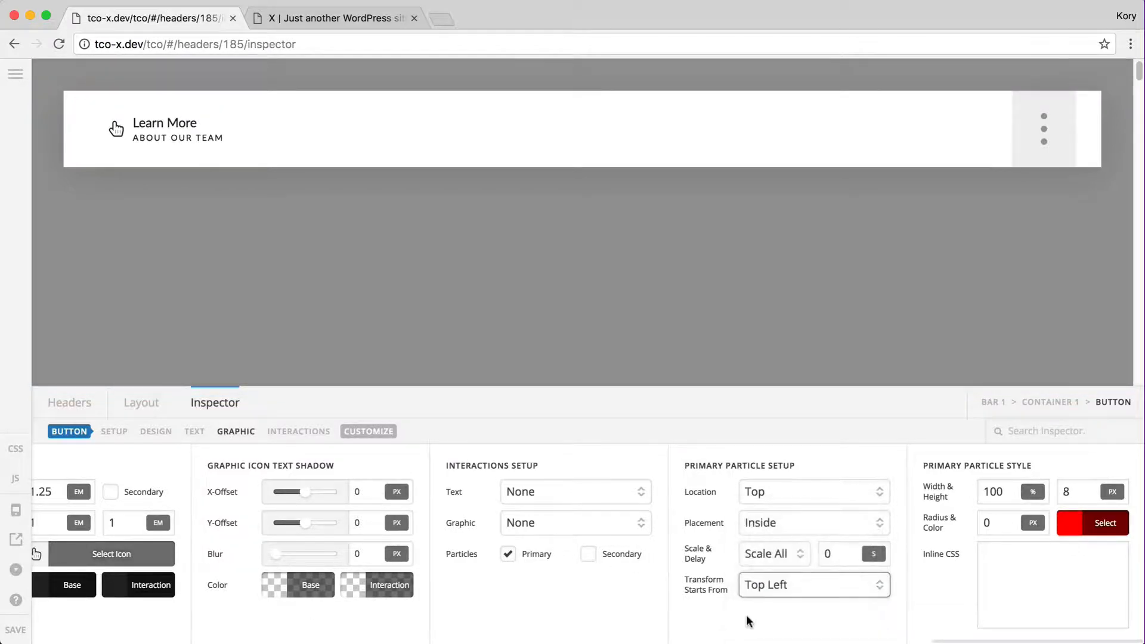
Enable a secondary particle at Bottom, scaling all ways from Bottom Right
{"action": "left_click", "coordinate": [588, 556]}
{"action": "scroll", "coordinate": [609, 602], "scroll_direction": "right", "scroll_amount": 8}
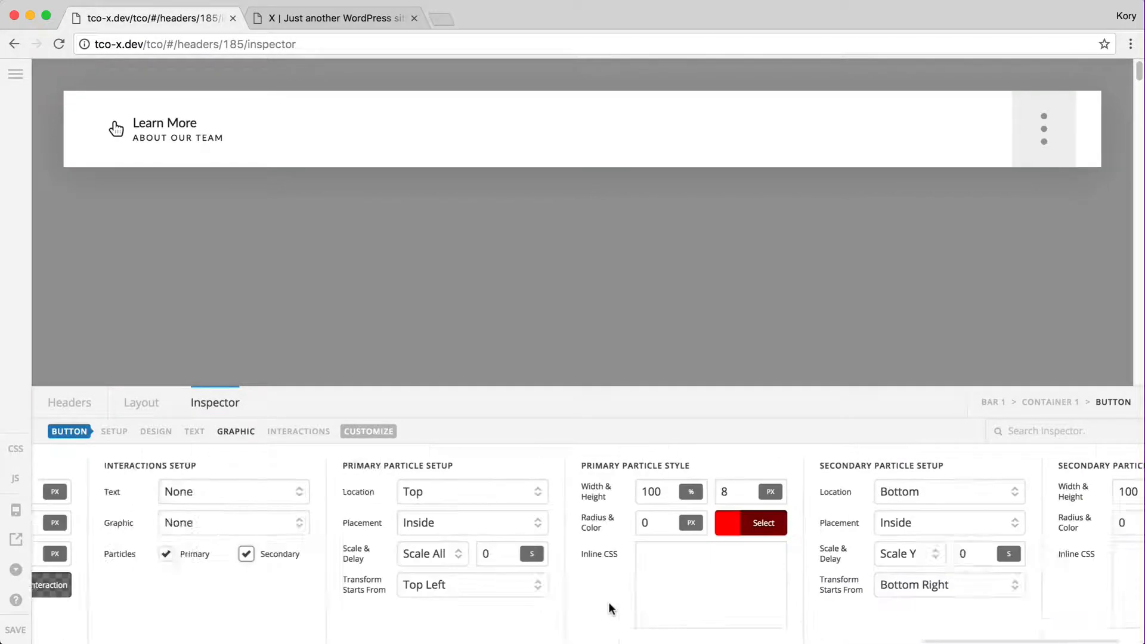
{"action": "left_click", "coordinate": [825, 488]}
{"action": "left_click", "coordinate": [806, 491]}
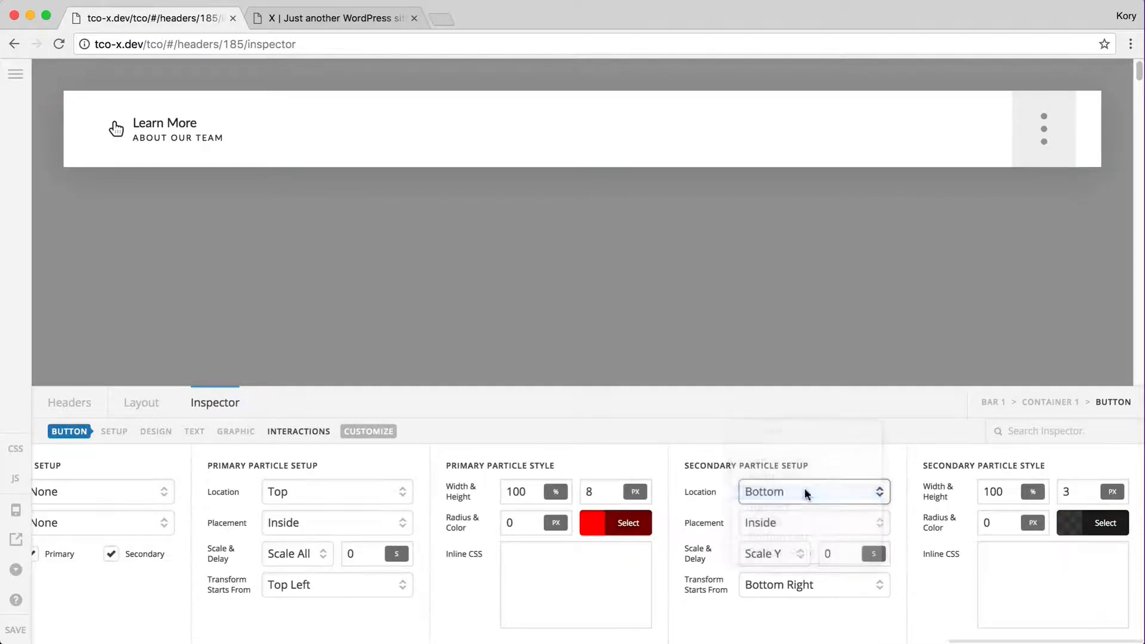
{"action": "left_click", "coordinate": [769, 559]}
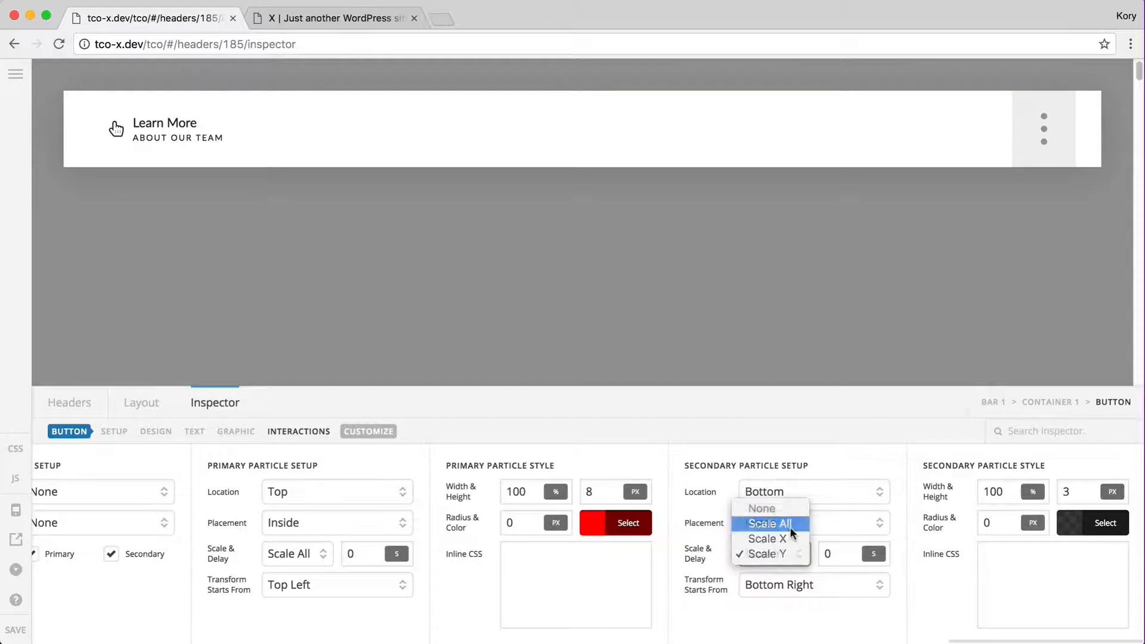
{"action": "left_click", "coordinate": [786, 515]}
{"action": "left_click", "coordinate": [786, 586]}
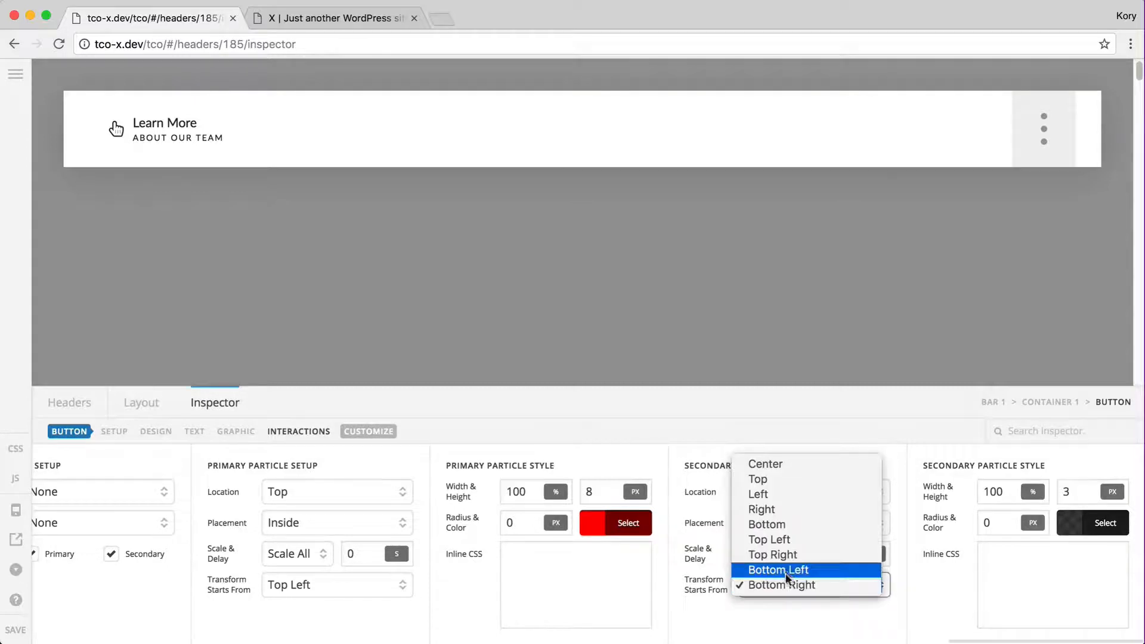
{"action": "left_click", "coordinate": [787, 585]}
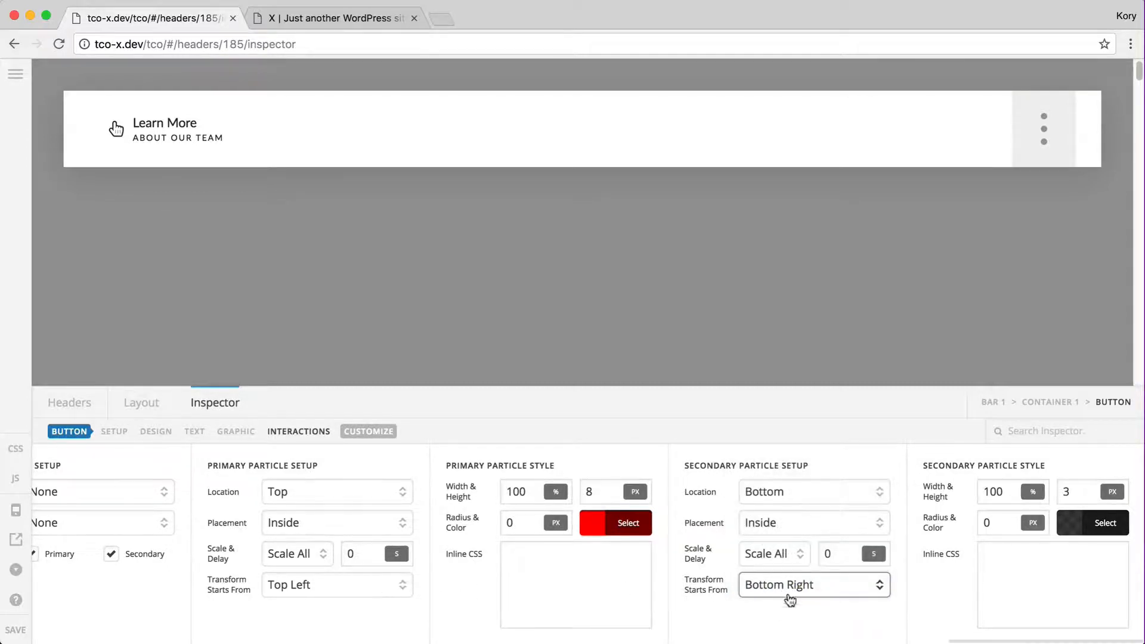
Give the secondary particle 8 px height and colour rgb(252, 3, 3)
{"action": "left_click", "coordinate": [1002, 493]}
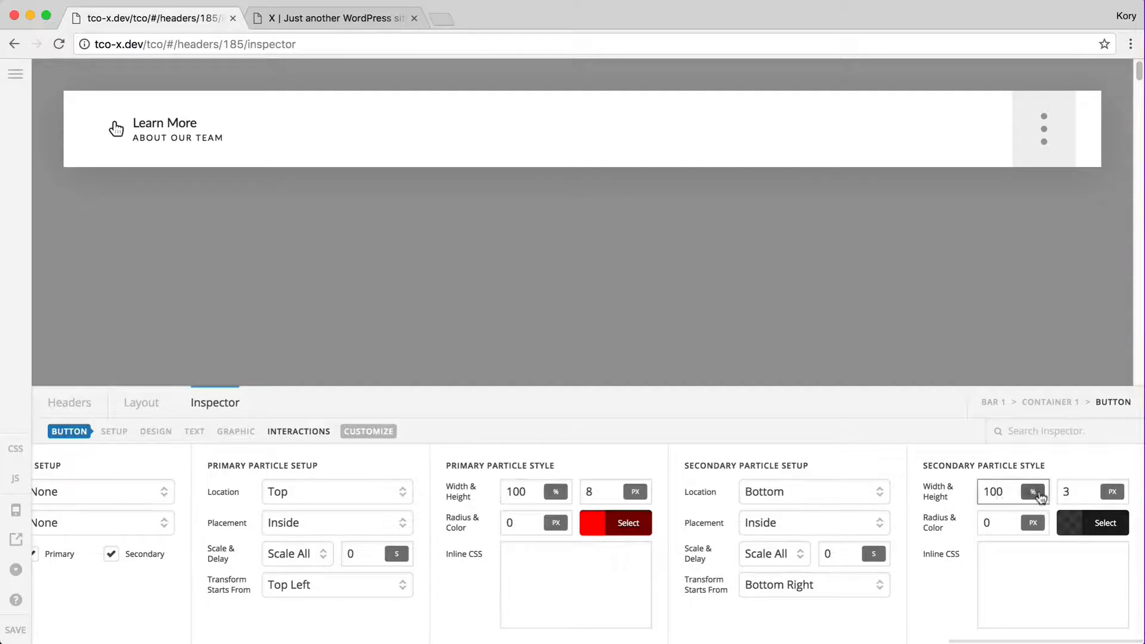
{"action": "double_click", "coordinate": [1082, 492]}
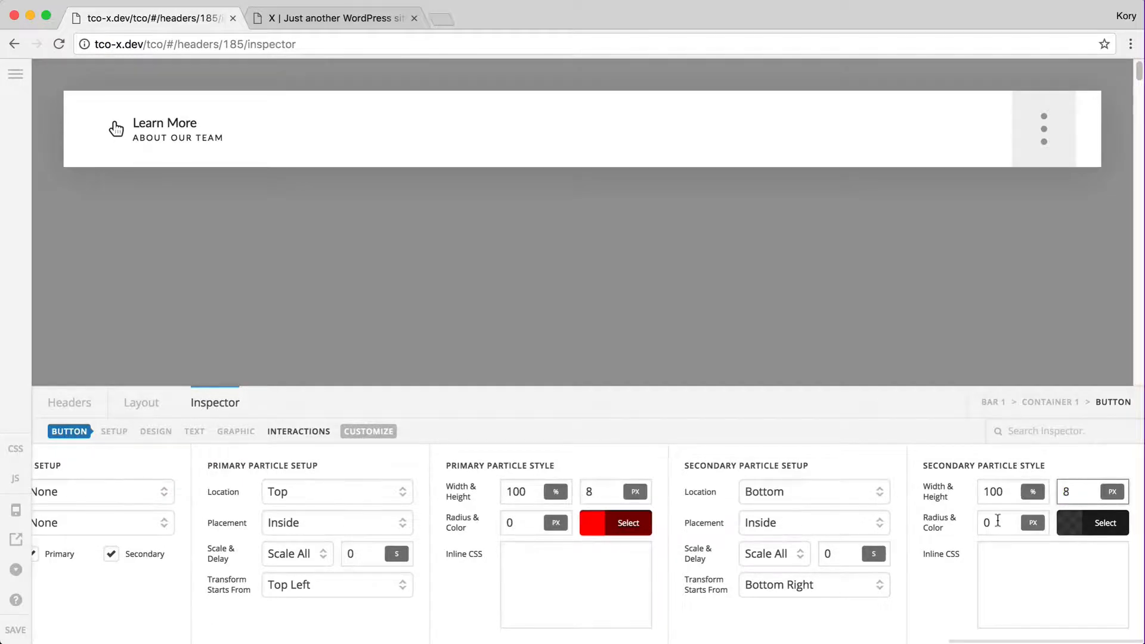
{"action": "left_click", "coordinate": [1070, 524]}
{"action": "triple_click", "coordinate": [920, 517]}
{"action": "type", "text": "rgb(252, 3, 3)"}
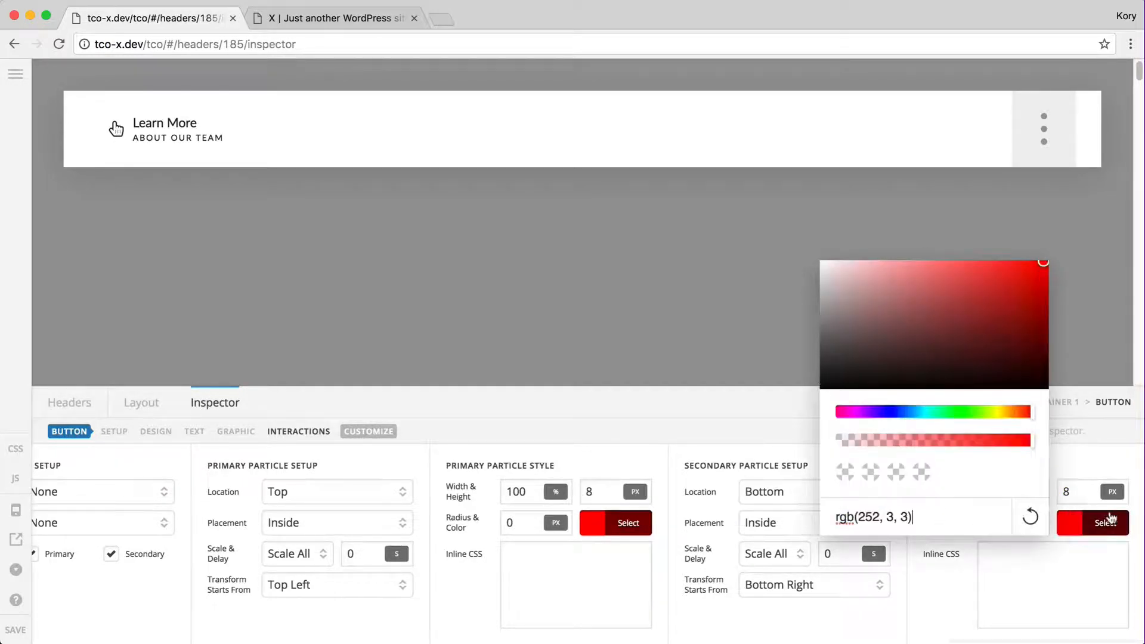
{"action": "left_click", "coordinate": [1104, 523]}
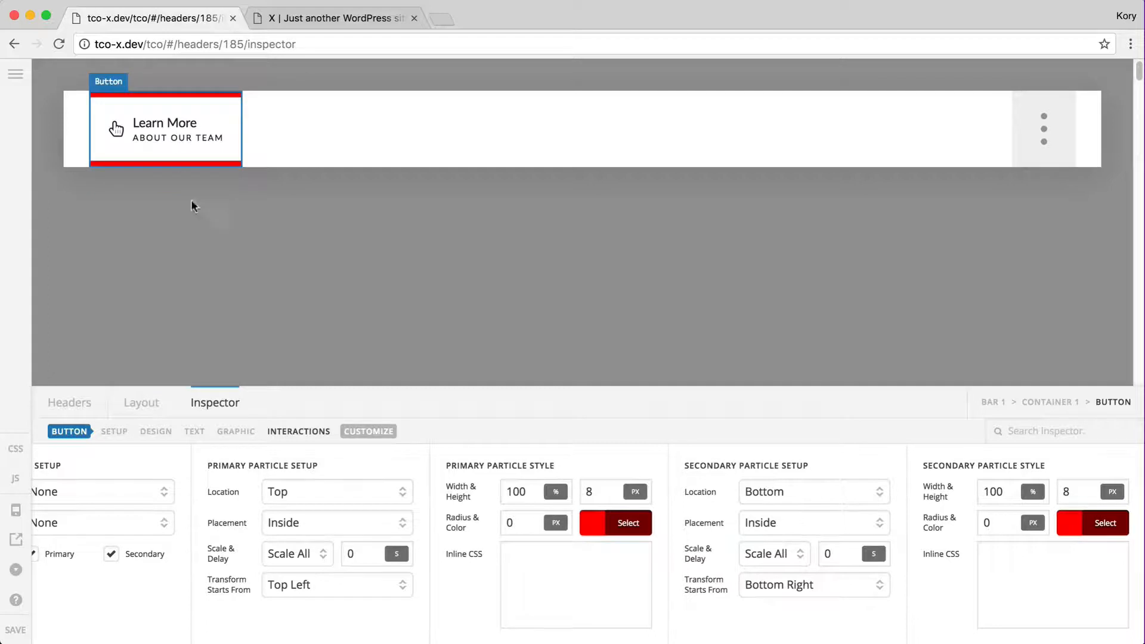
Switch the secondary particle scaling to Scale X
{"action": "scroll", "coordinate": [498, 525], "scroll_direction": "left", "scroll_amount": 3}
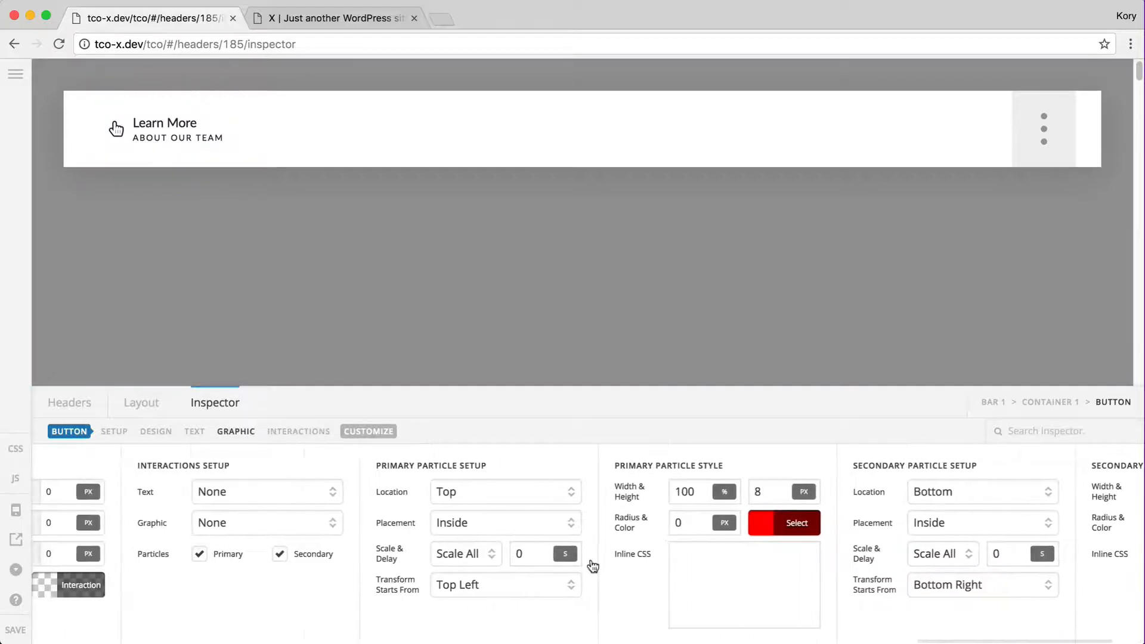
{"action": "scroll", "coordinate": [593, 565], "scroll_direction": "right", "scroll_amount": 3}
{"action": "scroll", "coordinate": [593, 565], "scroll_direction": "left", "scroll_amount": 3}
{"action": "left_click", "coordinate": [839, 552]}
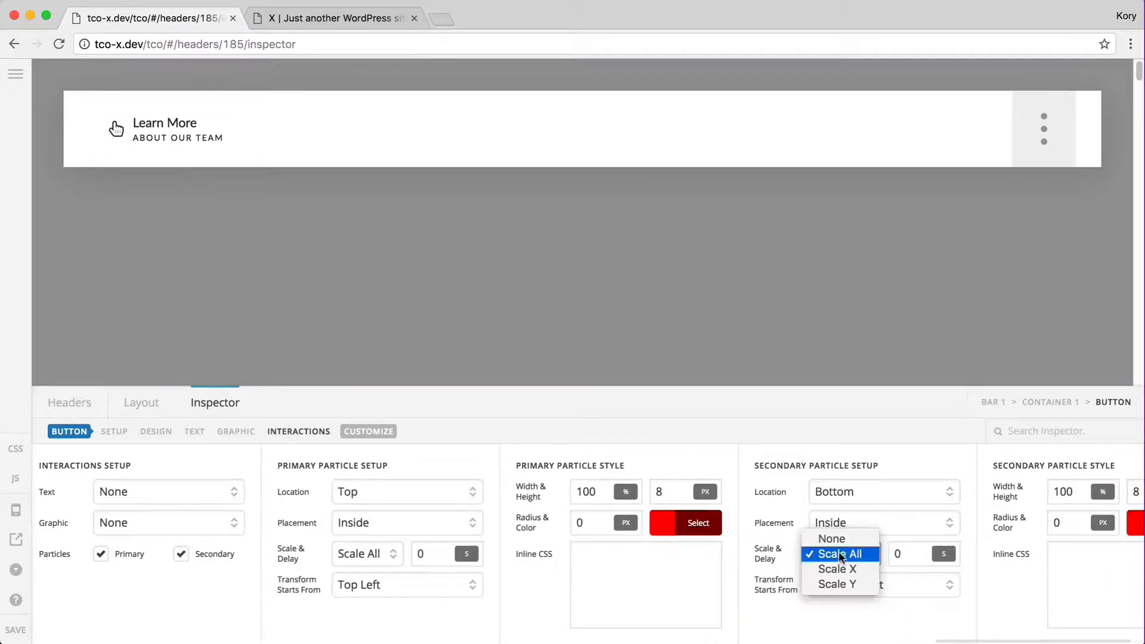
{"action": "left_click", "coordinate": [839, 567]}
Set the primary particle to Scale X with a 4 px height
{"action": "left_click", "coordinate": [353, 553]}
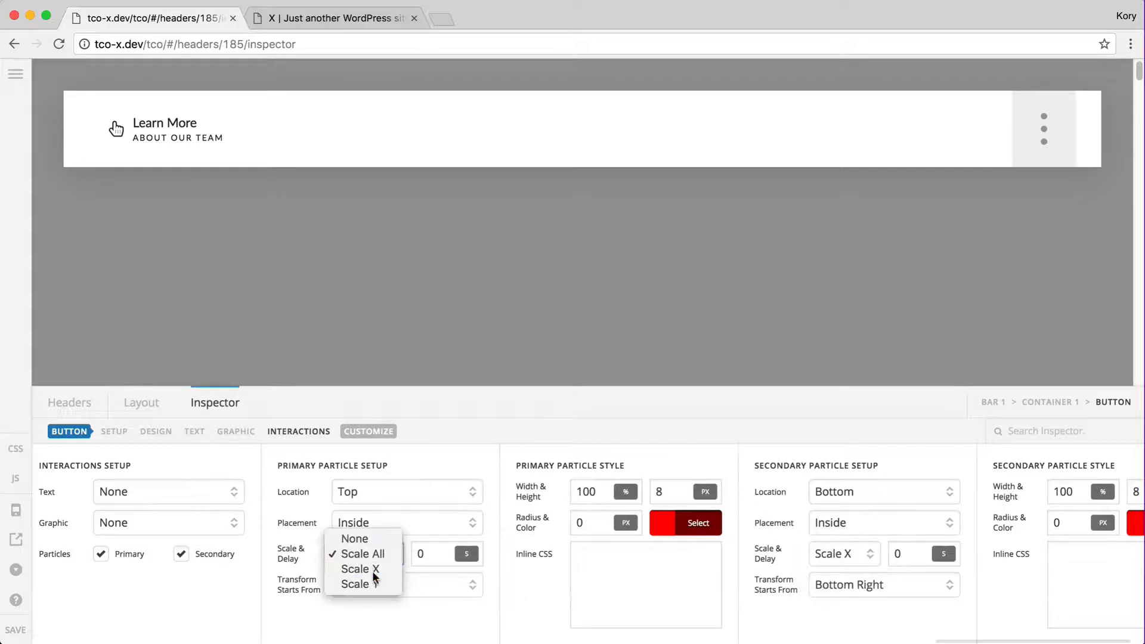
{"action": "left_click", "coordinate": [358, 569]}
{"action": "left_click", "coordinate": [676, 485]}
{"action": "scroll", "coordinate": [779, 513], "scroll_direction": "right", "scroll_amount": 2}
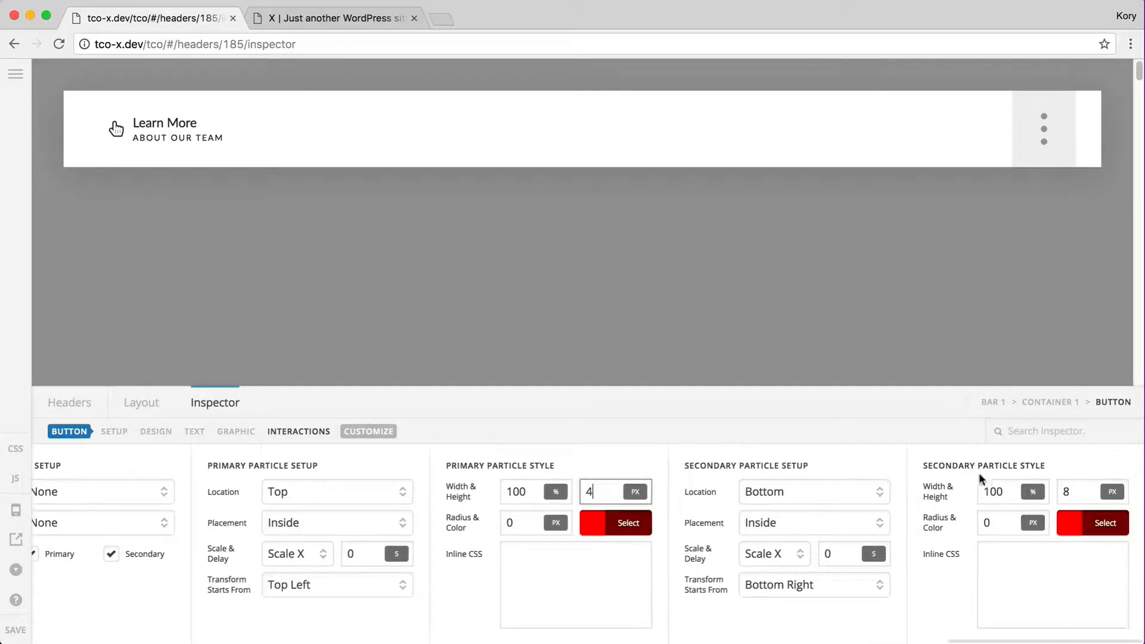
{"action": "left_click", "coordinate": [1074, 491]}
{"action": "type", "text": "4"}
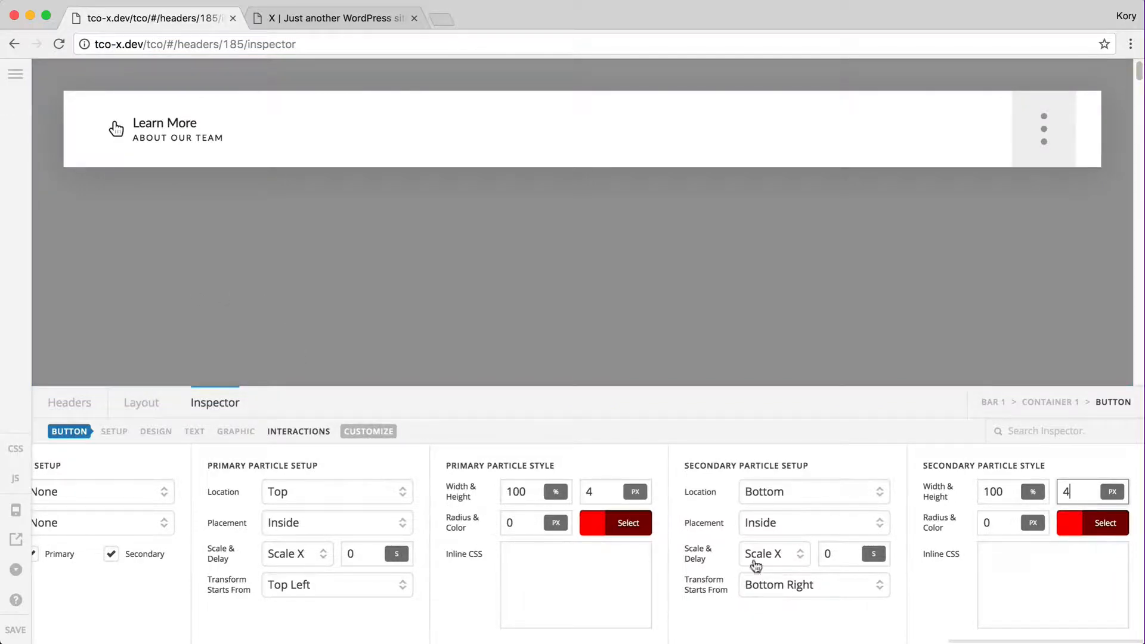
Give the secondary particle a 0.3 s delay, placed at Top, growing from Top Left
{"action": "left_click", "coordinate": [838, 555]}
{"action": "type", "text": ".15"}
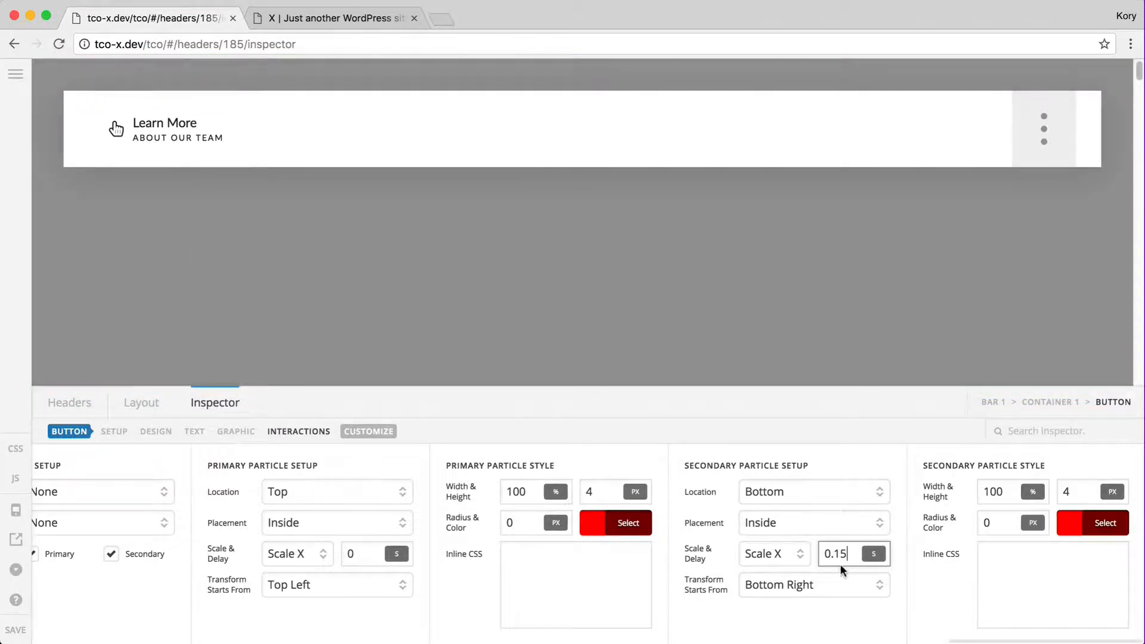
{"action": "key", "text": "BackSpace"}
{"action": "key", "text": "BackSpace"}
{"action": "type", "text": "3"}
{"action": "left_click", "coordinate": [780, 493]}
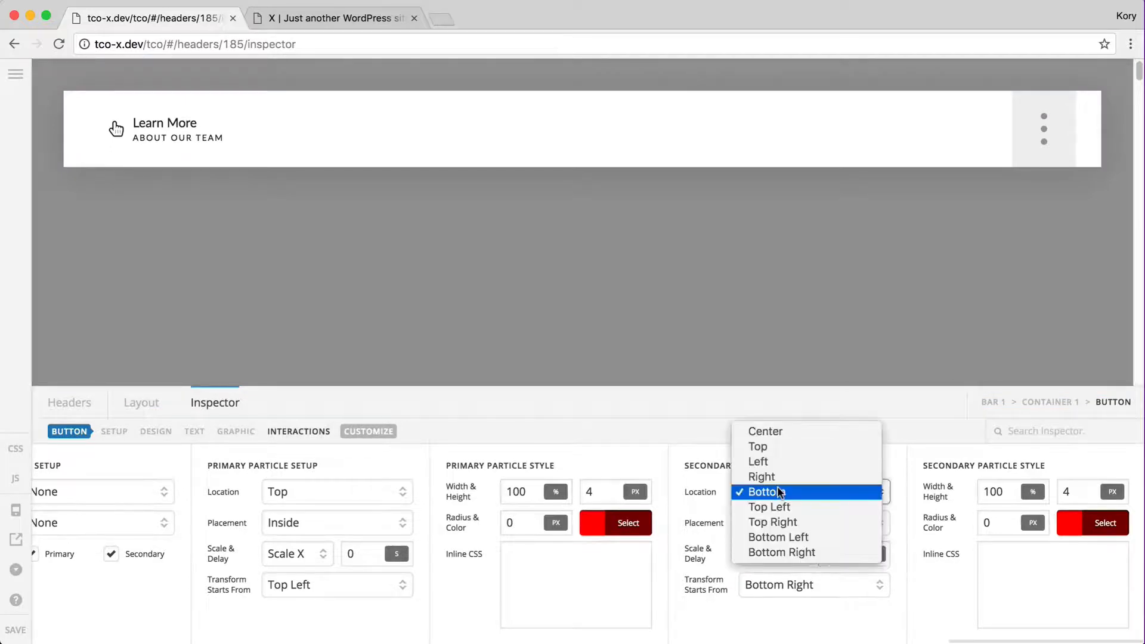
{"action": "left_click", "coordinate": [798, 450]}
{"action": "left_click", "coordinate": [786, 579]}
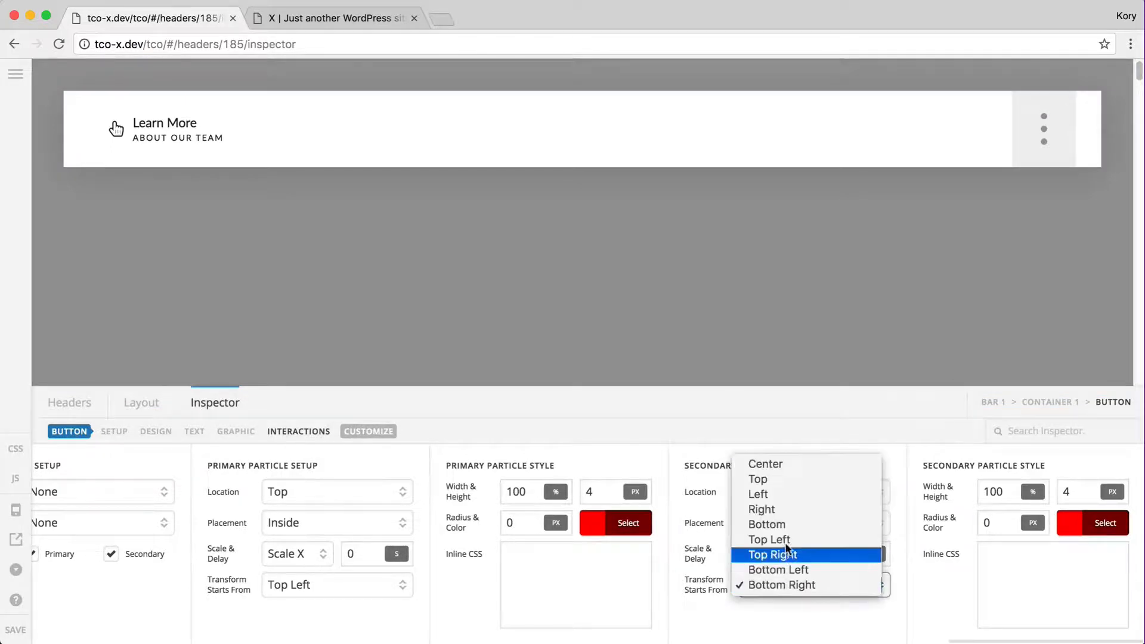
{"action": "left_click", "coordinate": [782, 467]}
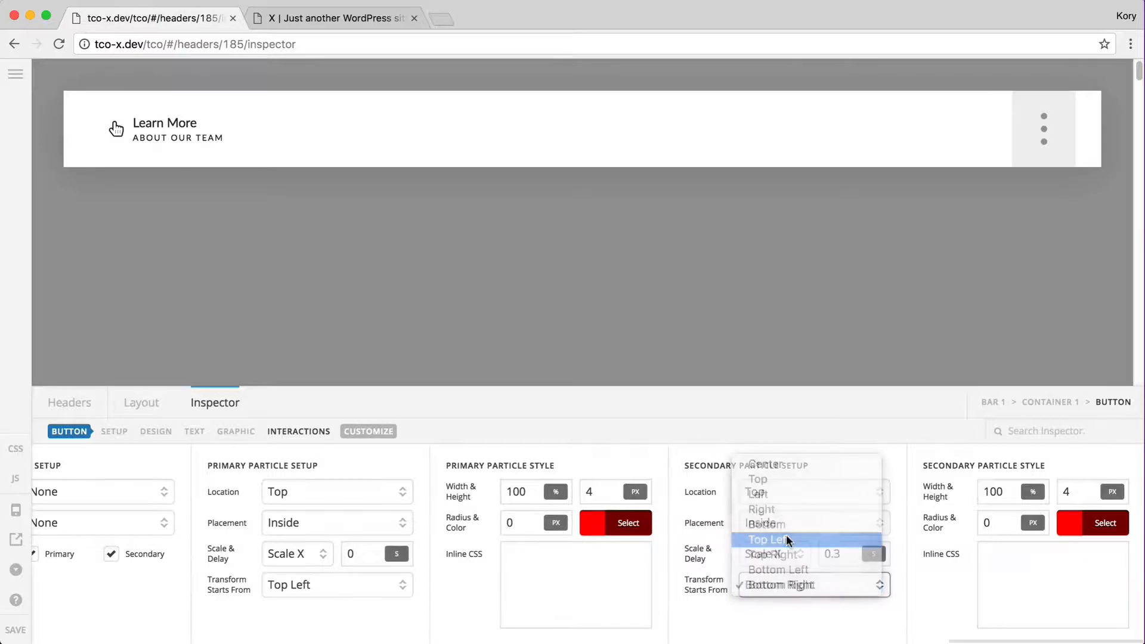
Make the secondary particle 8 px tall in half-transparent red
{"action": "left_click", "coordinate": [1083, 490]}
{"action": "key", "text": "BackSpace"}
{"action": "type", "text": "8"}
{"action": "left_click", "coordinate": [1078, 528]}
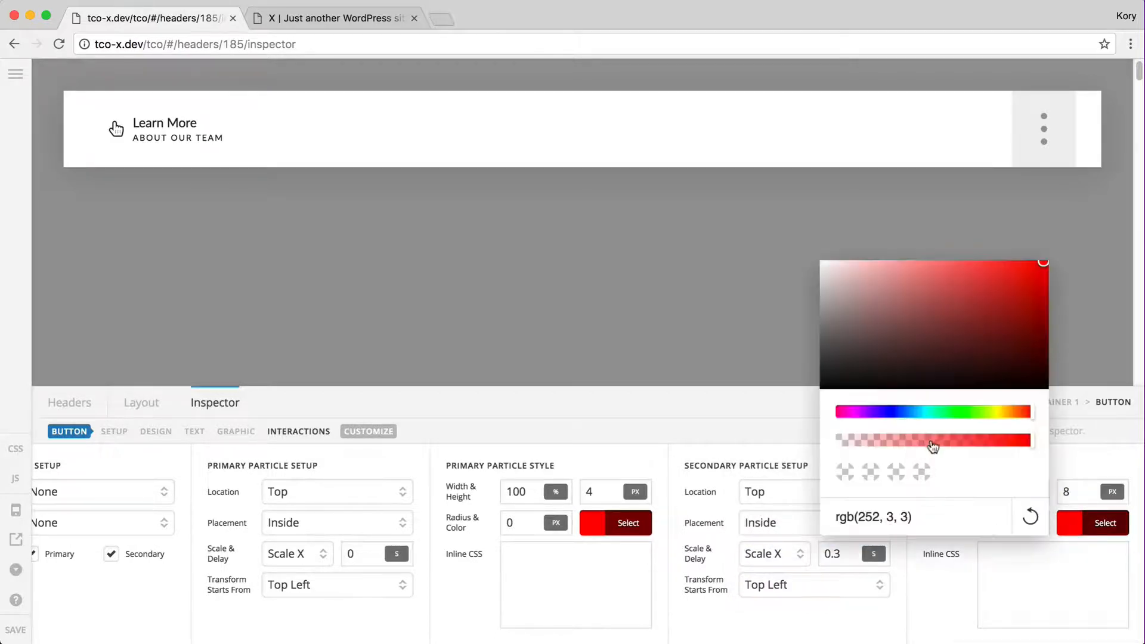
{"action": "left_click", "coordinate": [933, 440]}
{"action": "left_click", "coordinate": [1078, 528]}
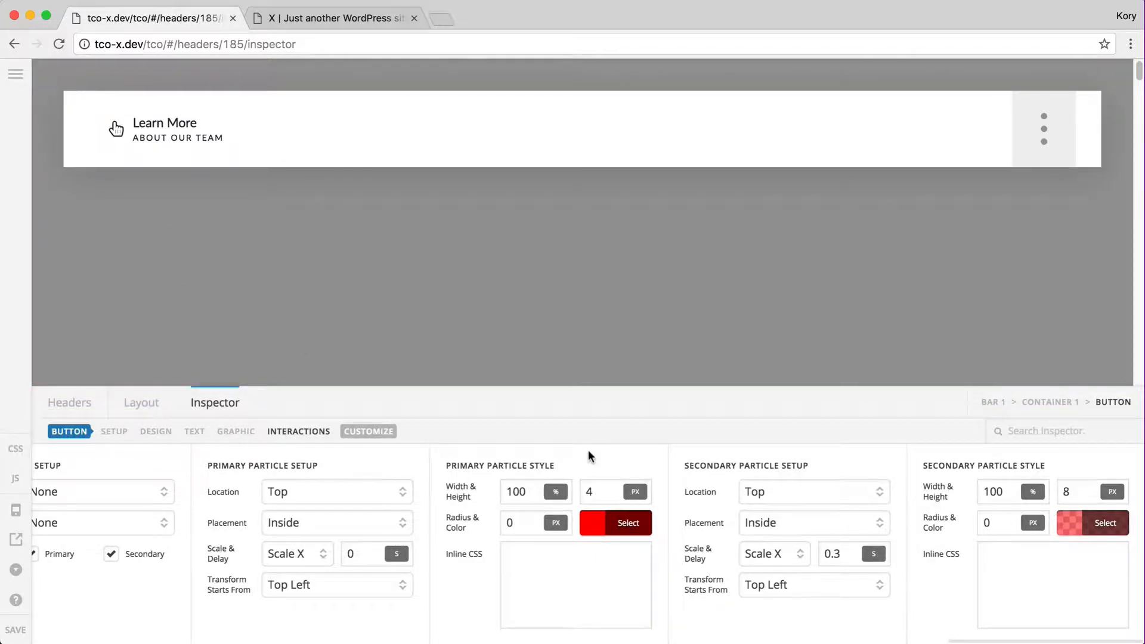
{"action": "left_click", "coordinate": [308, 494]}
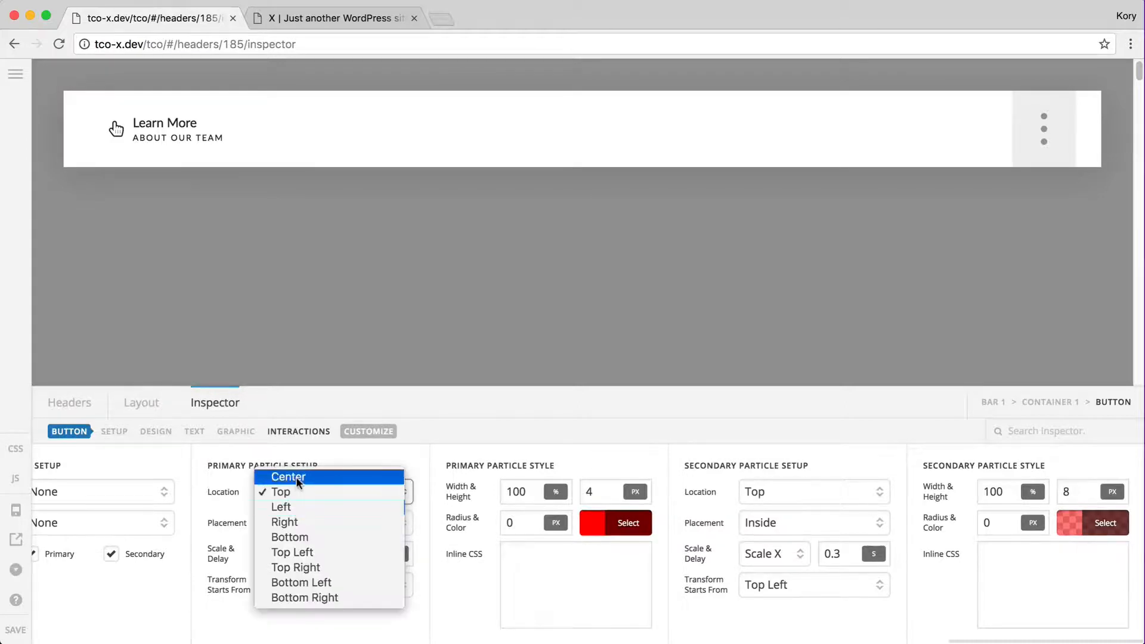
Move the particles to Left and Right, both scaling all ways from Center
{"action": "left_click", "coordinate": [294, 505]}
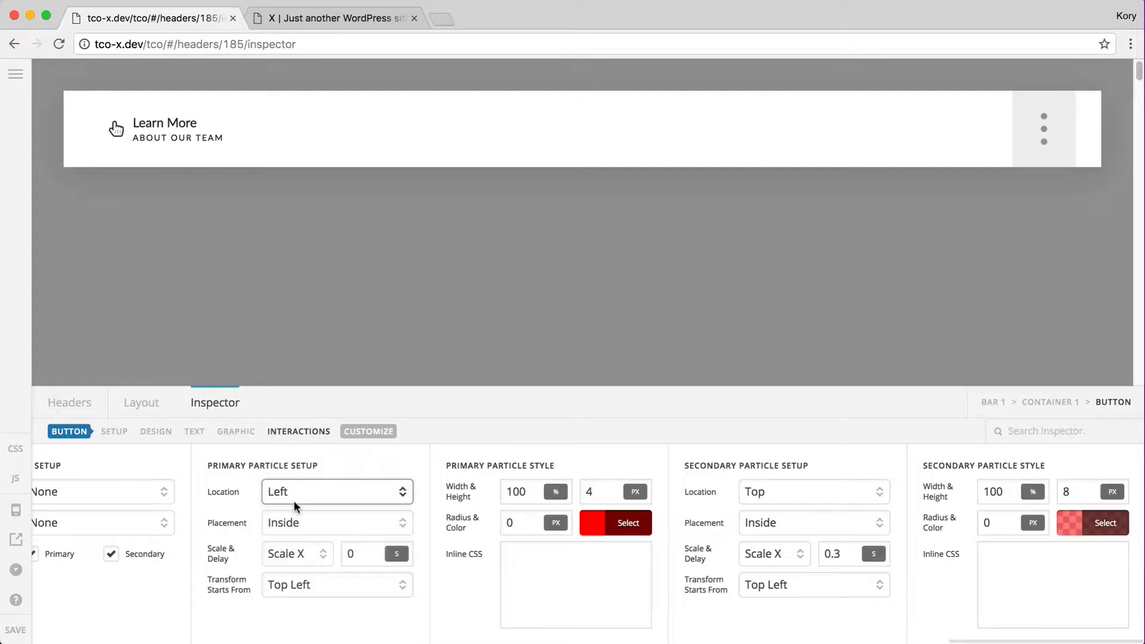
{"action": "left_click", "coordinate": [804, 504]}
{"action": "left_click", "coordinate": [769, 451]}
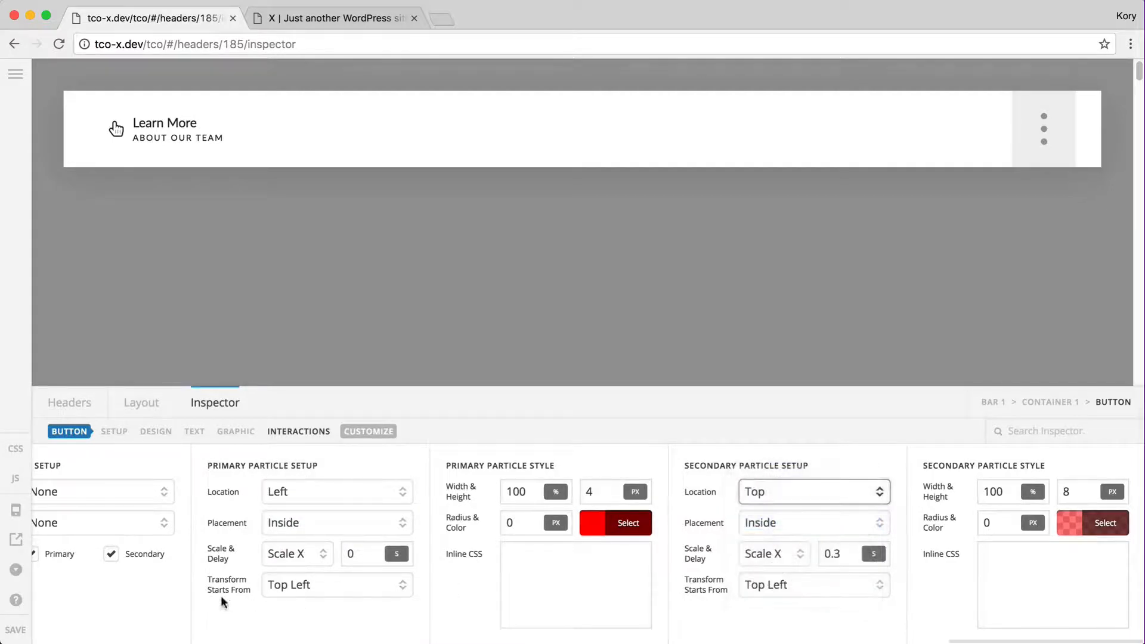
{"action": "left_click", "coordinate": [319, 585]}
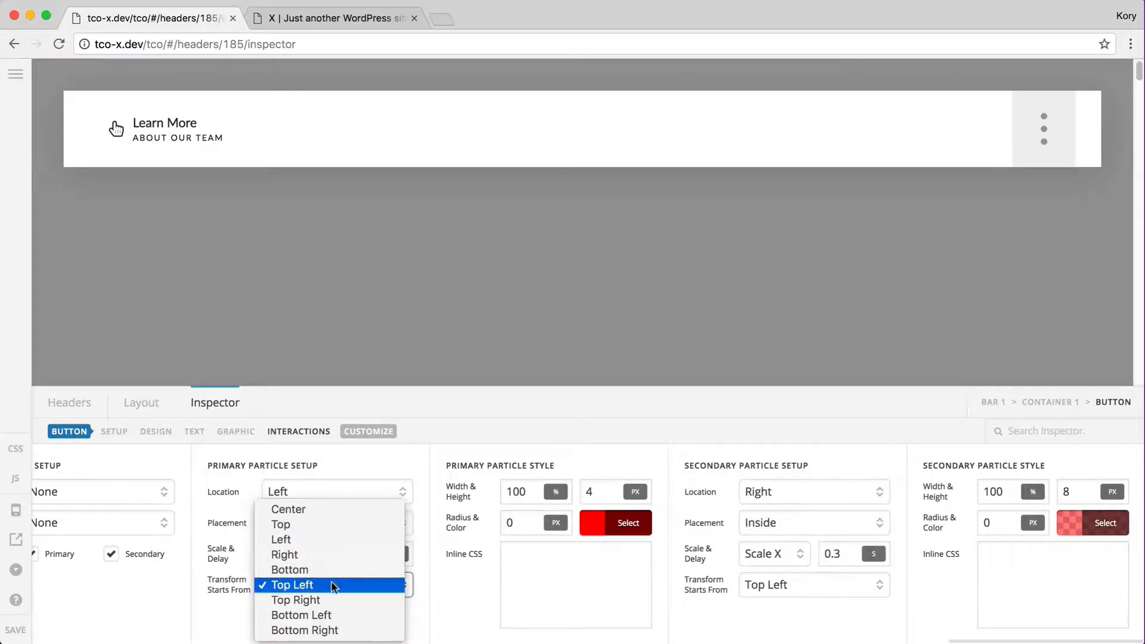
{"action": "left_click", "coordinate": [327, 510]}
{"action": "left_click", "coordinate": [775, 585]}
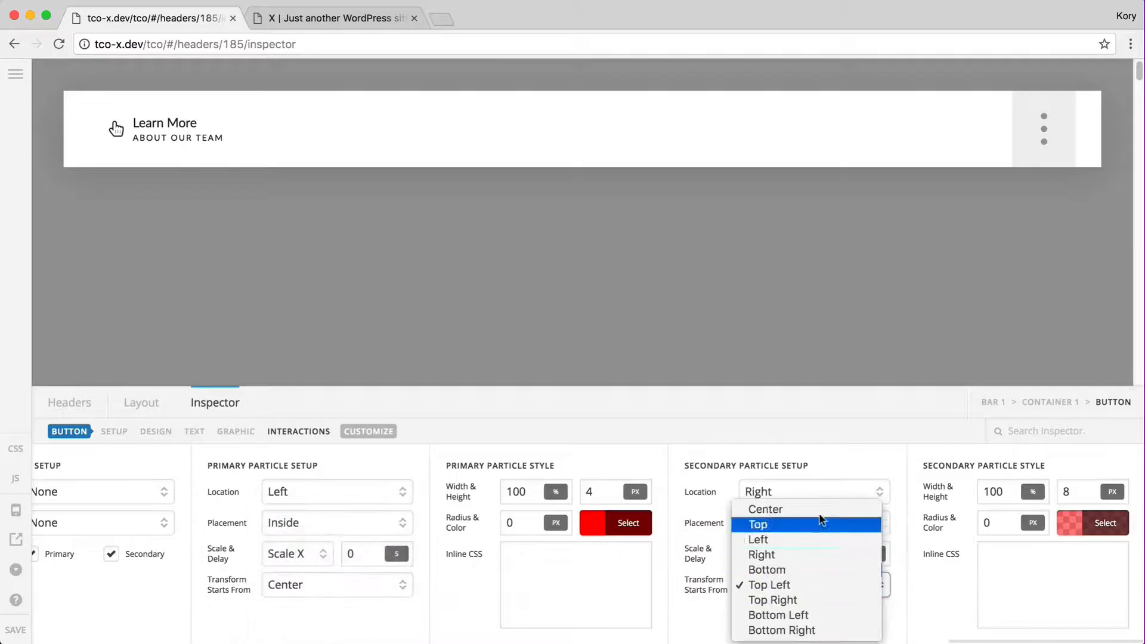
{"action": "left_click", "coordinate": [822, 510]}
{"action": "left_click", "coordinate": [275, 558]}
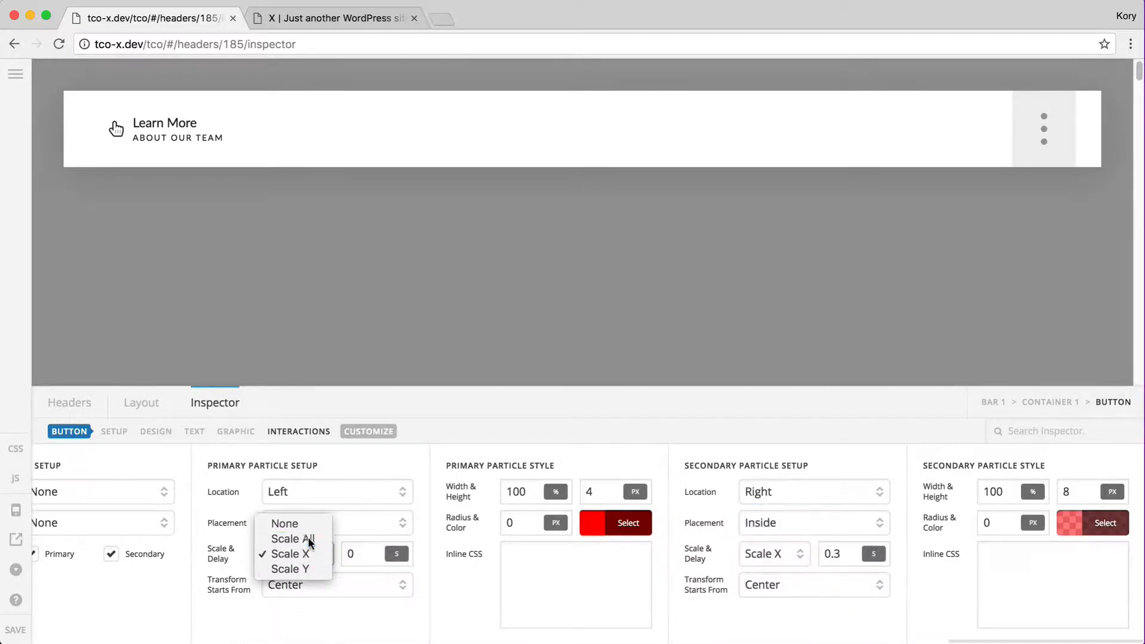
{"action": "left_click", "coordinate": [304, 539]}
{"action": "left_click", "coordinate": [769, 553]}
{"action": "left_click", "coordinate": [770, 537]}
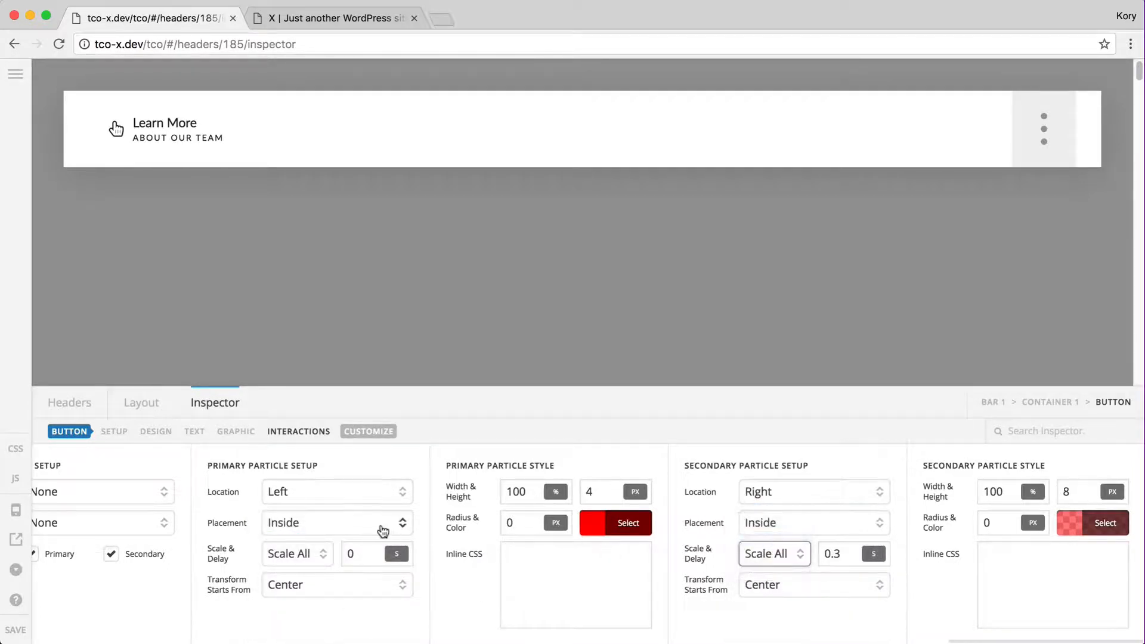
Size both particles 8 px and make the secondary red fully opaque
{"action": "double_click", "coordinate": [522, 490]}
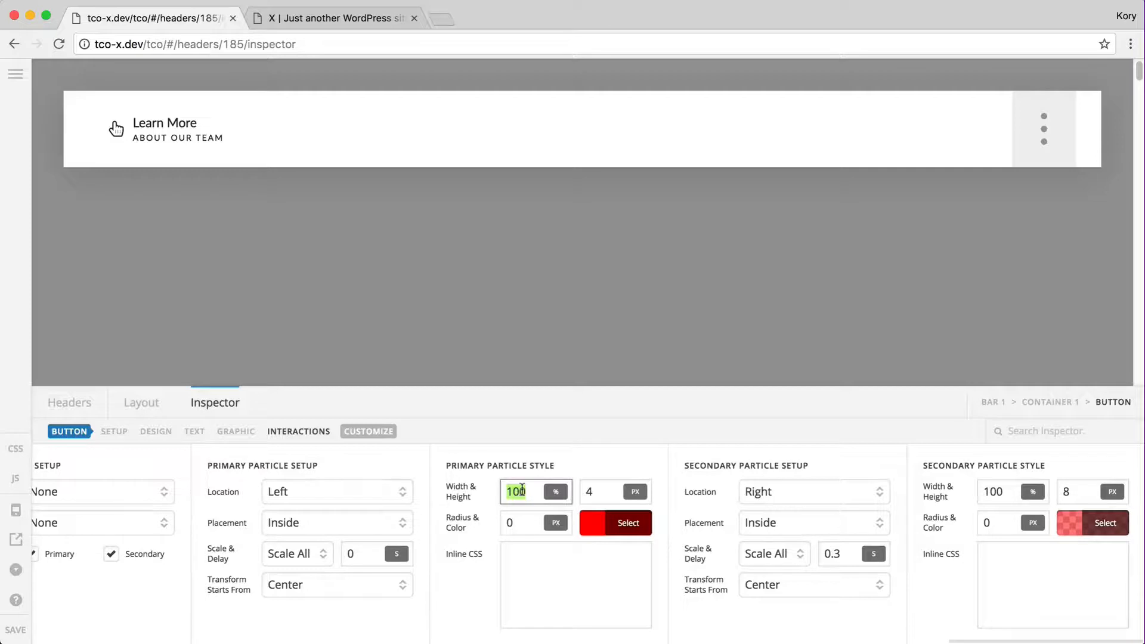
{"action": "type", "text": "8px"}
{"action": "double_click", "coordinate": [593, 488]}
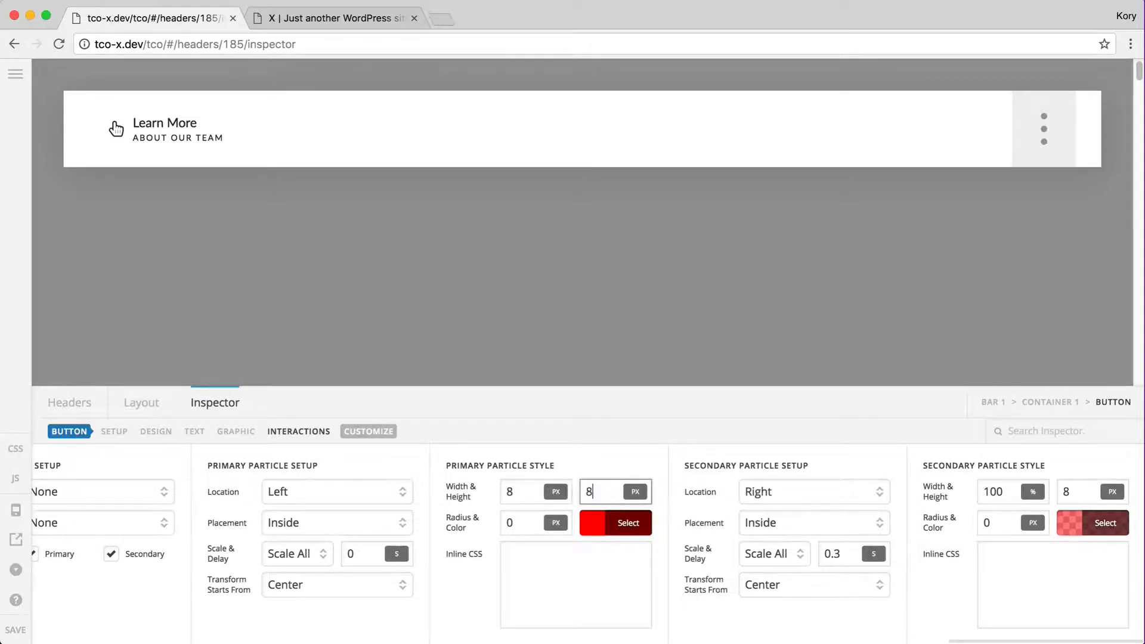
{"action": "double_click", "coordinate": [1001, 489]}
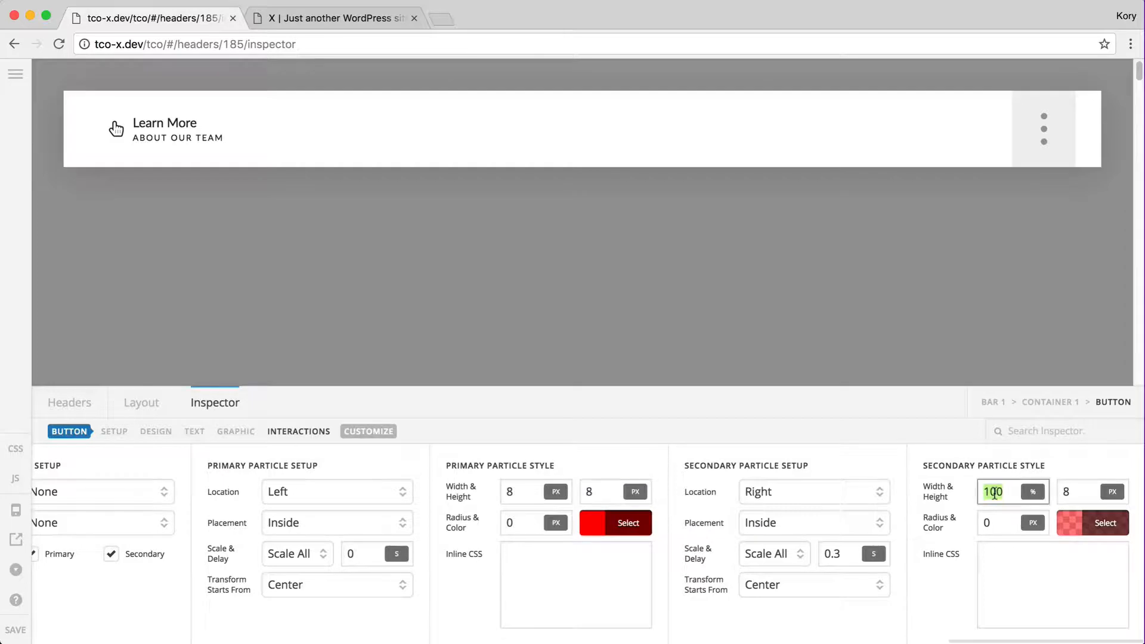
{"action": "type", "text": "8px"}
{"action": "left_click", "coordinate": [1091, 531]}
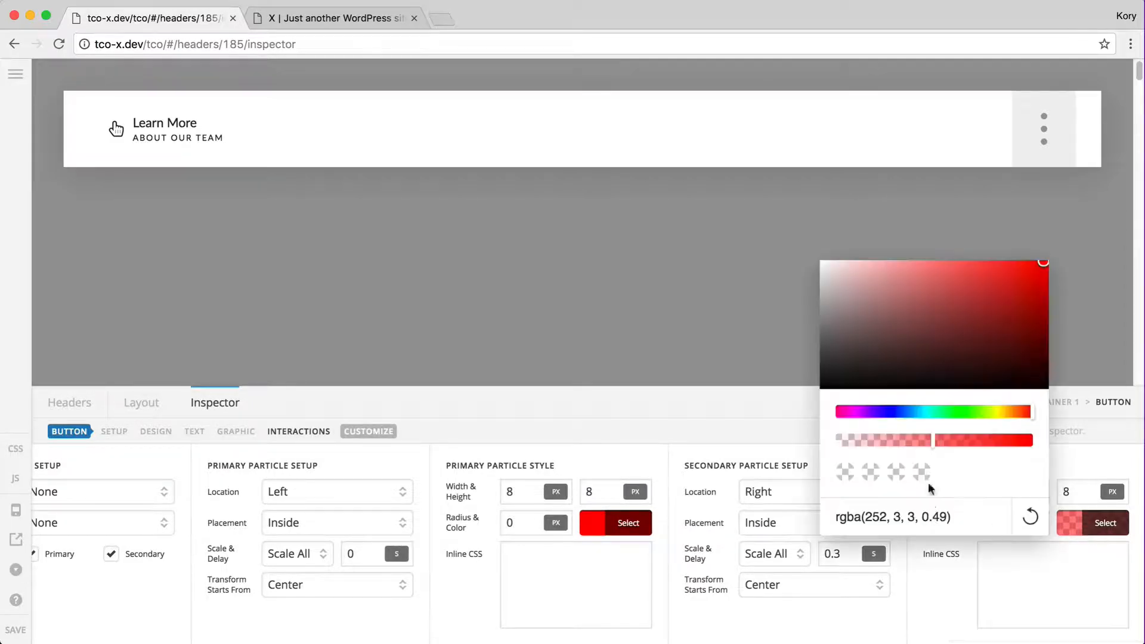
{"action": "left_click", "coordinate": [957, 517]}
{"action": "key", "text": "super+a"}
{"action": "type", "text": "rgb(252, 3, 3)"}
{"action": "left_click", "coordinate": [1097, 525]}
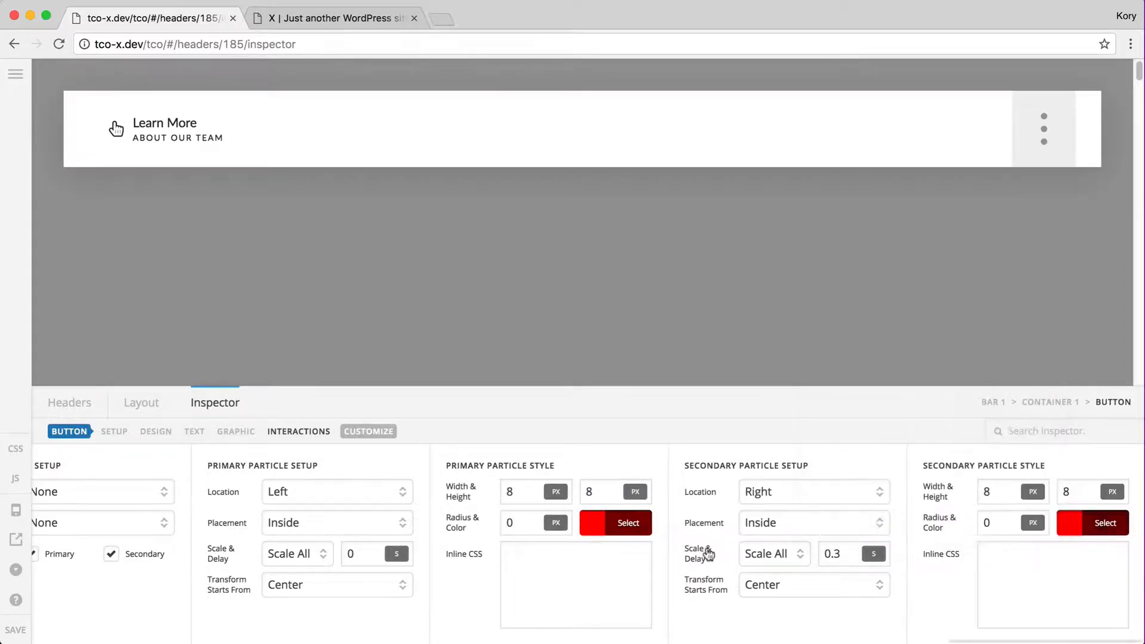
Set both particle radii to 8, reset the secondary delay to 0, and save
{"action": "double_click", "coordinate": [518, 522]}
{"action": "type", "text": "8"}
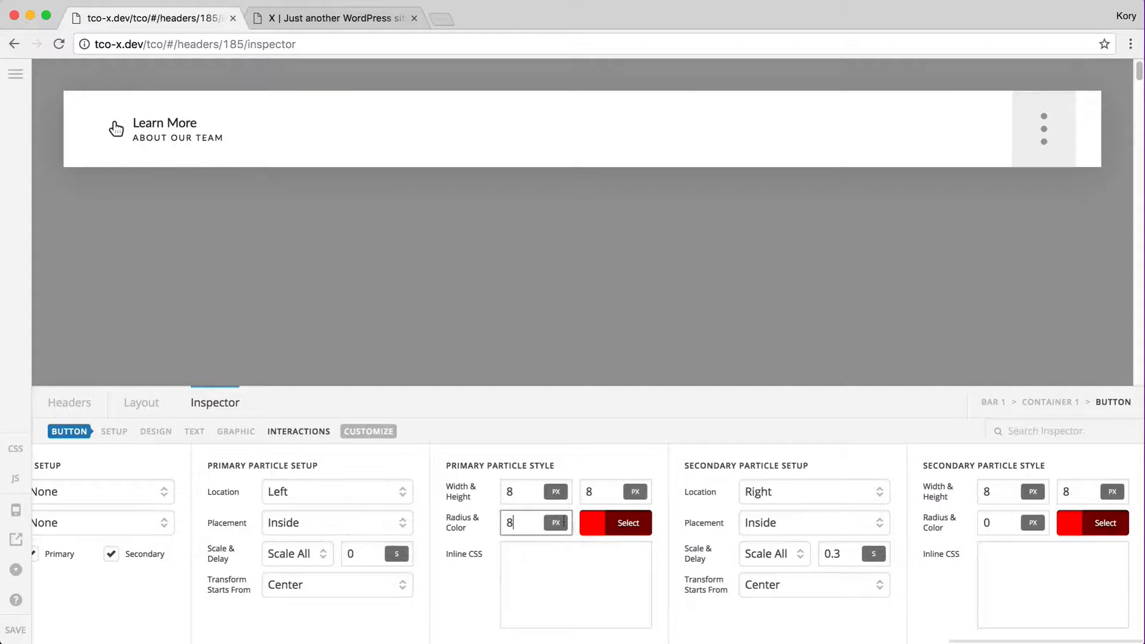
{"action": "double_click", "coordinate": [1000, 521]}
{"action": "type", "text": "8"}
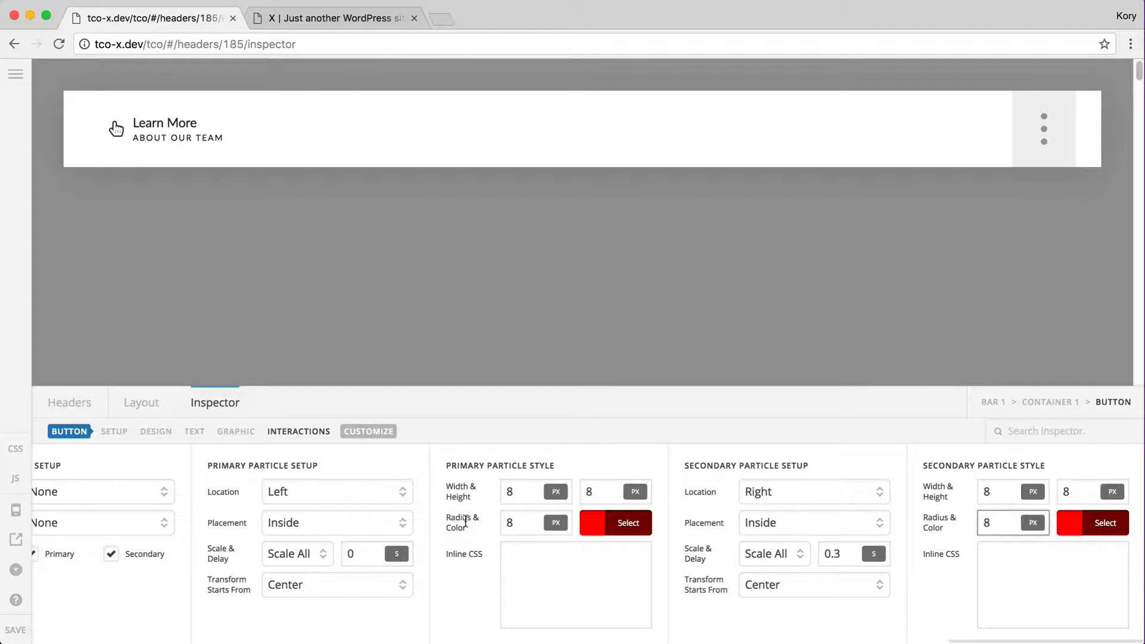
{"action": "left_click", "coordinate": [832, 553]}
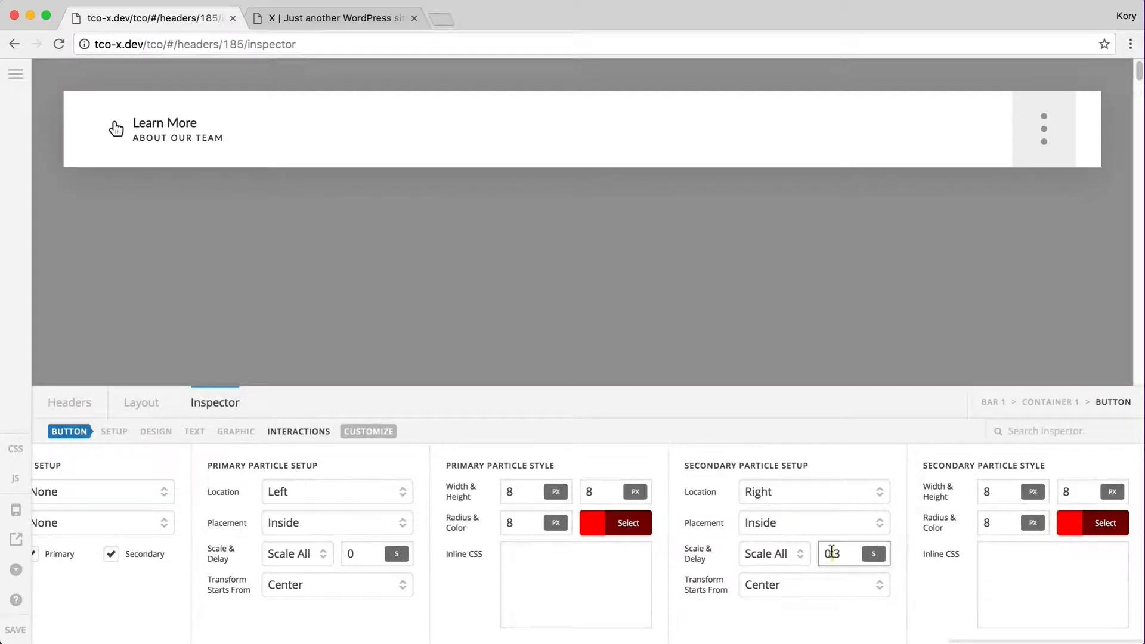
{"action": "double_click", "coordinate": [831, 552]}
{"action": "type", "text": "0"}
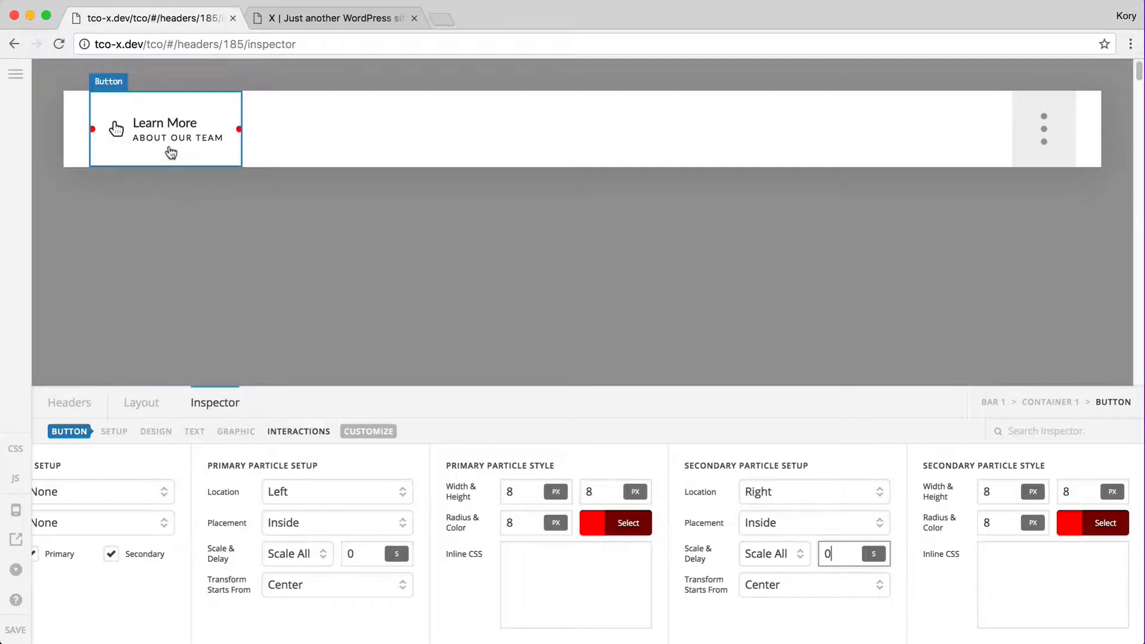
{"action": "left_click", "coordinate": [19, 634]}
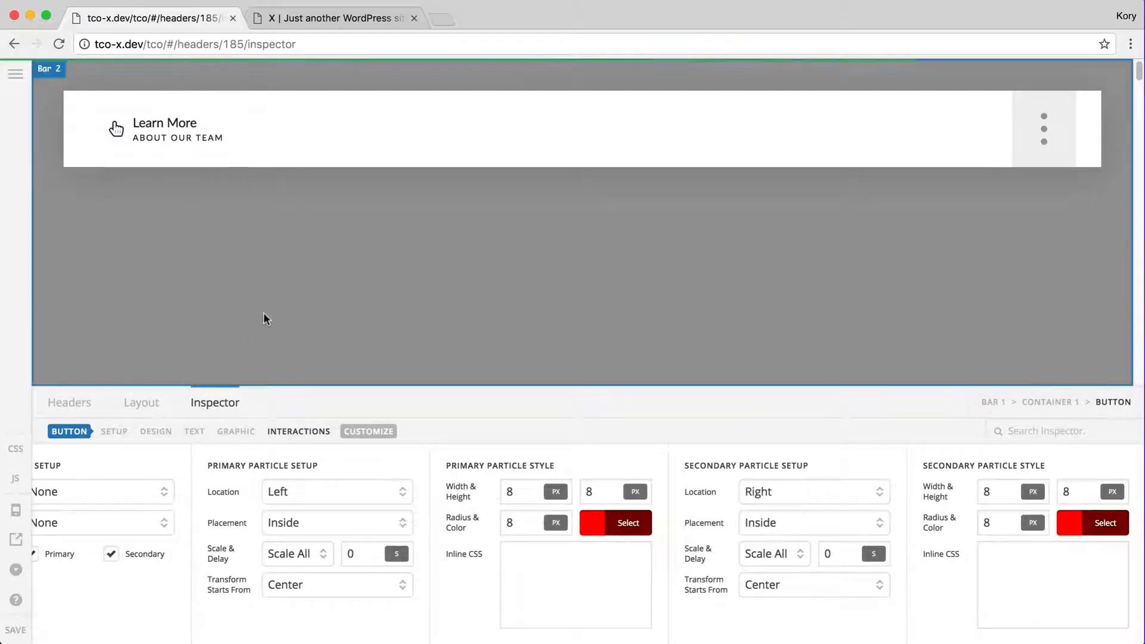
{"action": "key", "text": "ctrl+Tab"}
{"action": "key", "text": "super+r"}
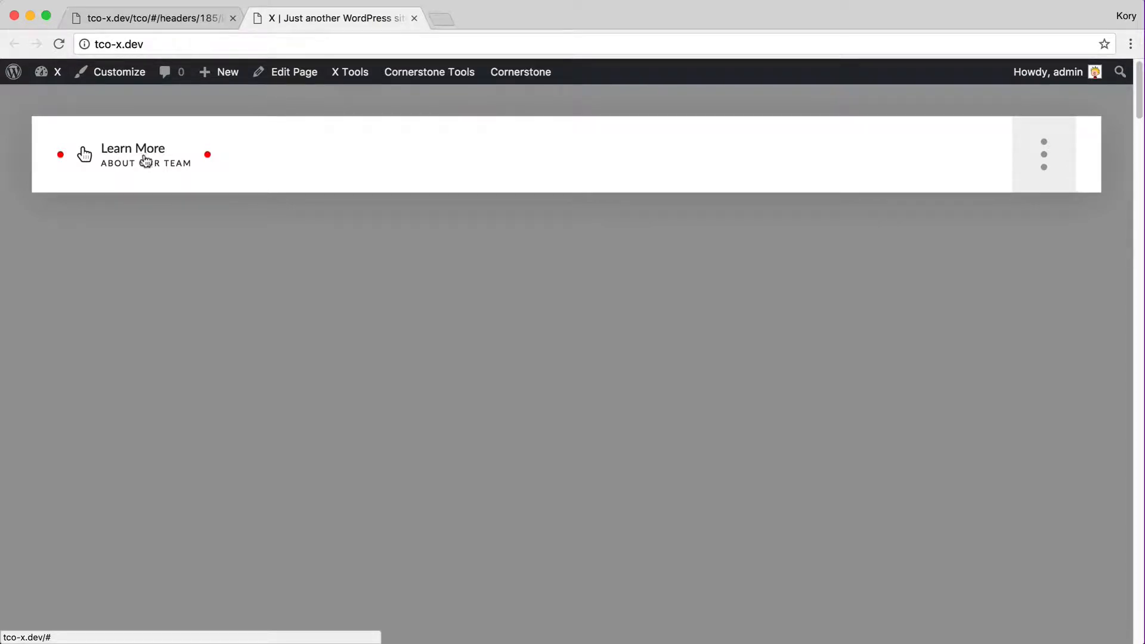
{"action": "key", "text": "ctrl+shift+Tab"}
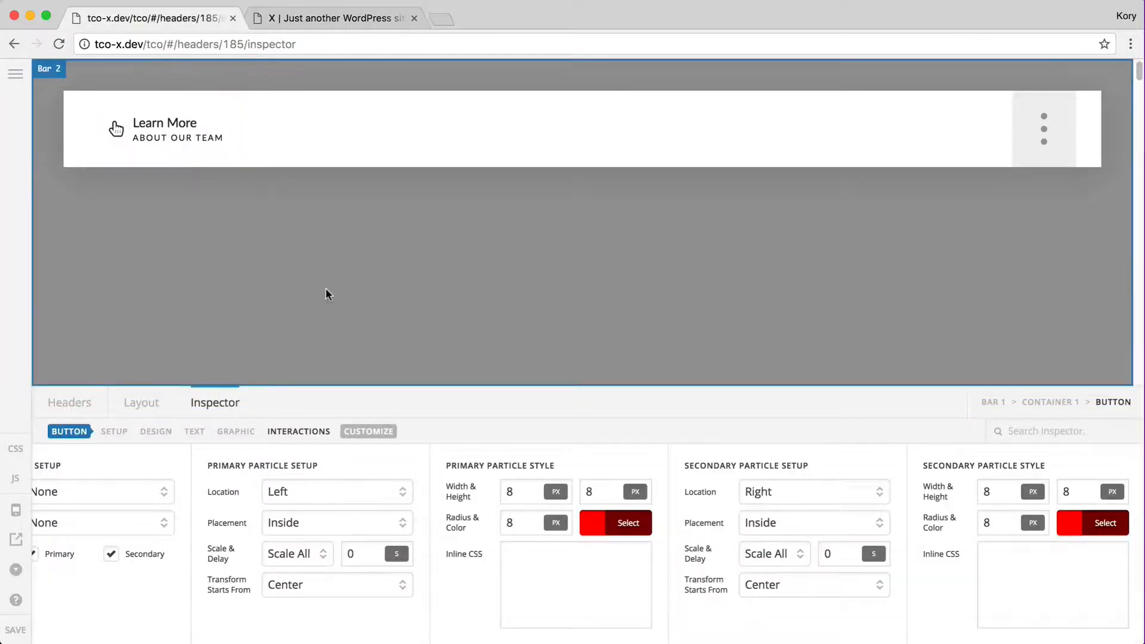
Replace the primary and secondary particle colour values with 'transparent'
{"action": "left_click", "coordinate": [594, 524]}
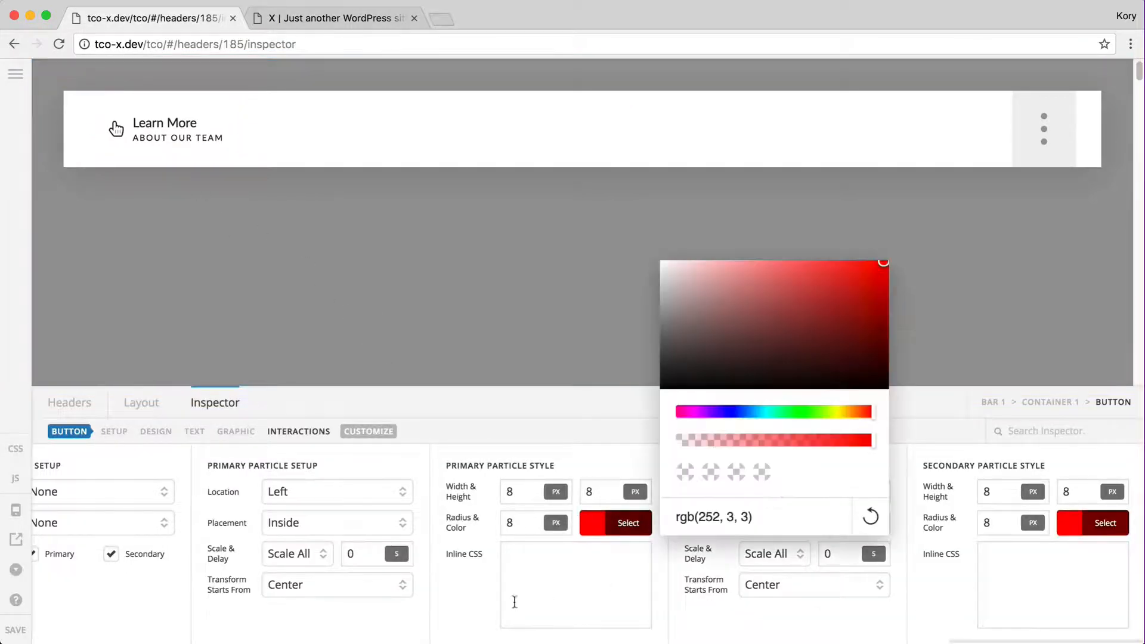
{"action": "triple_click", "coordinate": [744, 518]}
{"action": "key", "text": "super+c"}
{"action": "type", "text": "transparent"}
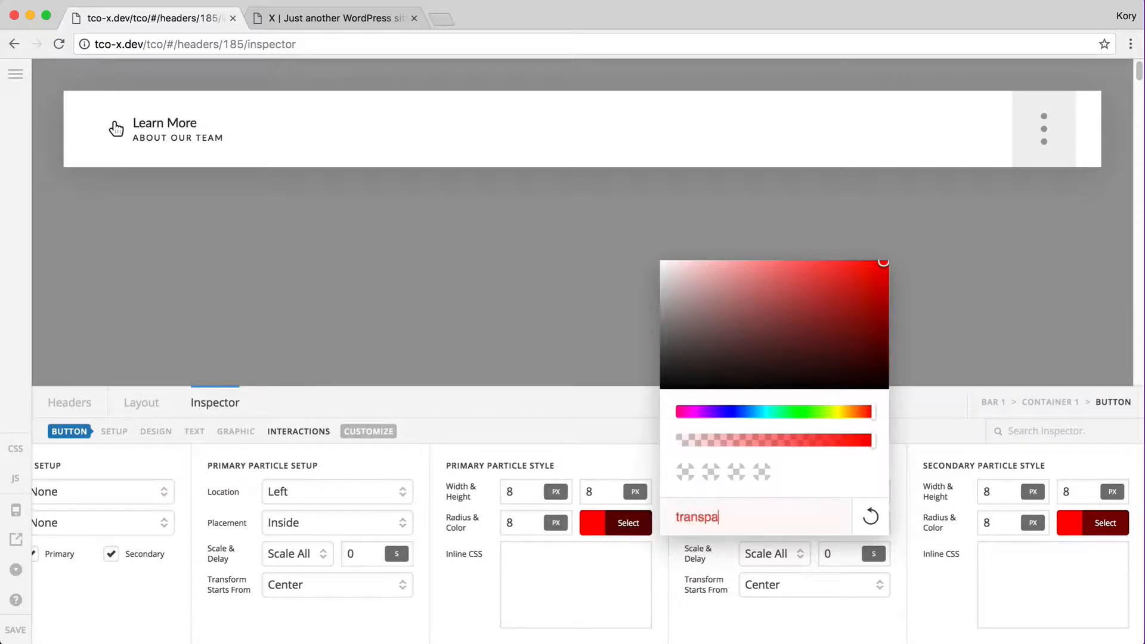
{"action": "left_click", "coordinate": [1072, 530]}
{"action": "triple_click", "coordinate": [865, 517]}
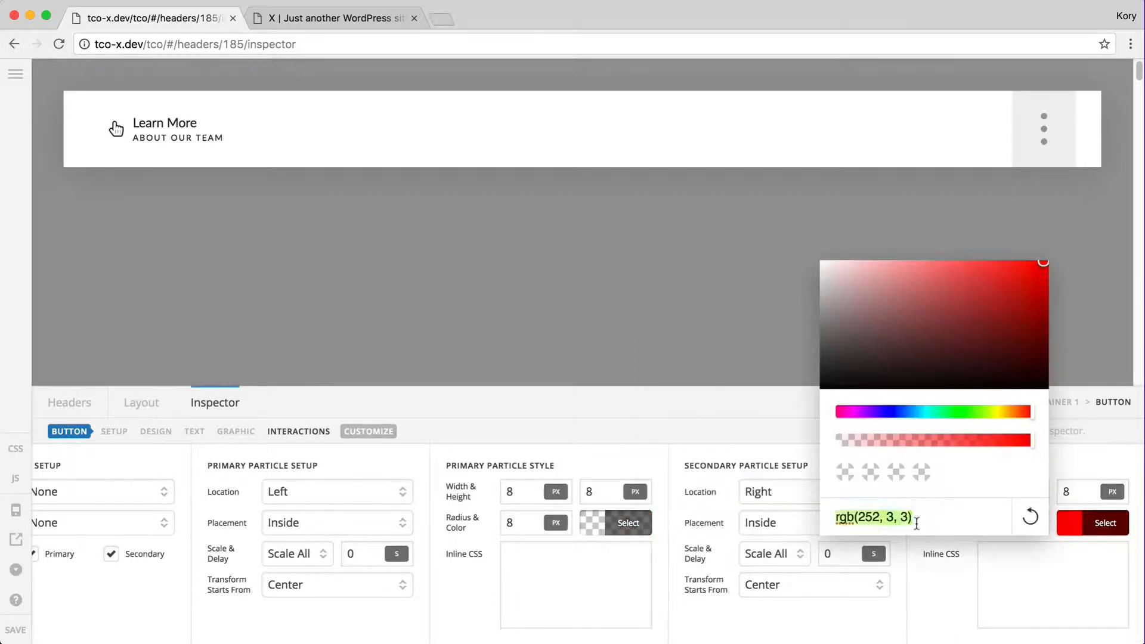
{"action": "type", "text": "transparent"}
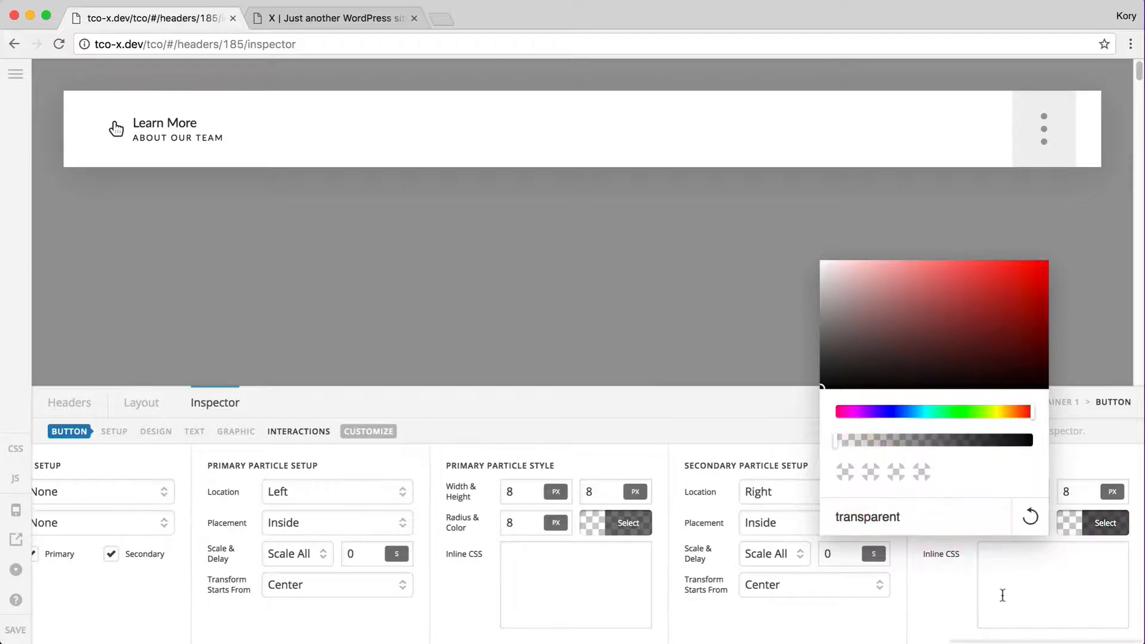
{"action": "left_click", "coordinate": [561, 570]}
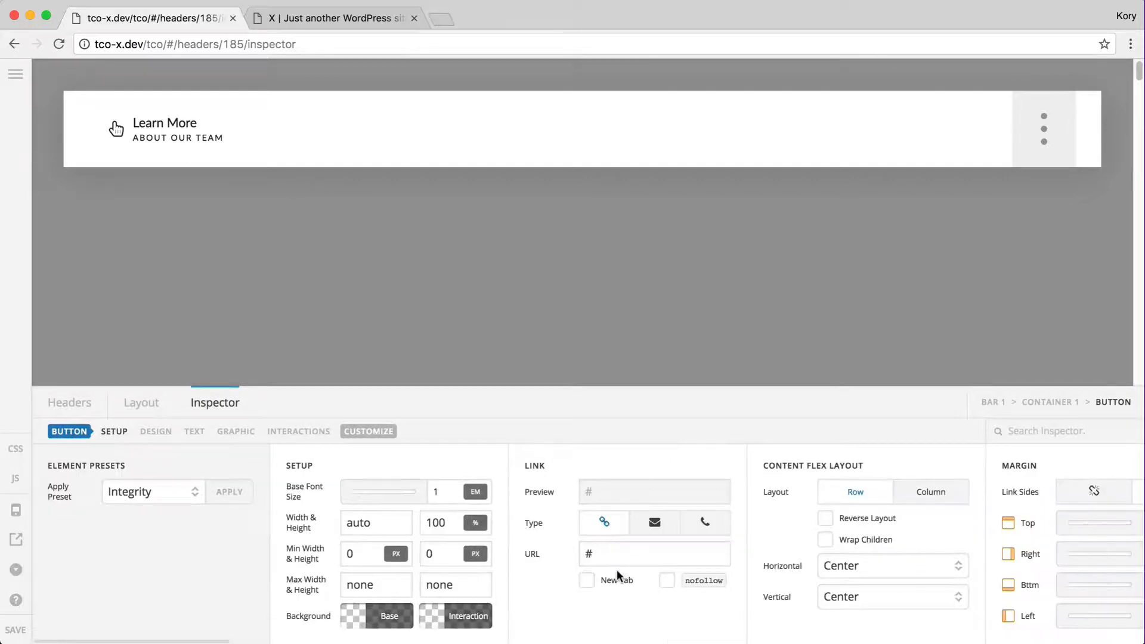
Add the red colour to the primary particle's box-shadow inline CSS and copy the rule
{"action": "left_click", "coordinate": [306, 433]}
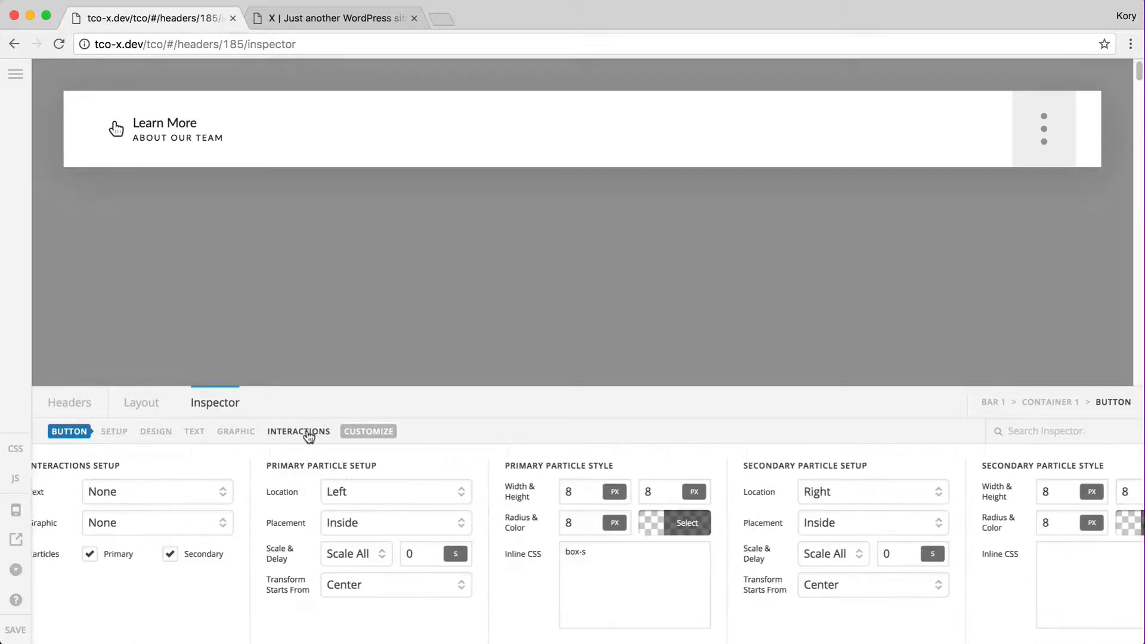
{"action": "left_click", "coordinate": [663, 564]}
{"action": "type", "text": "ha"}
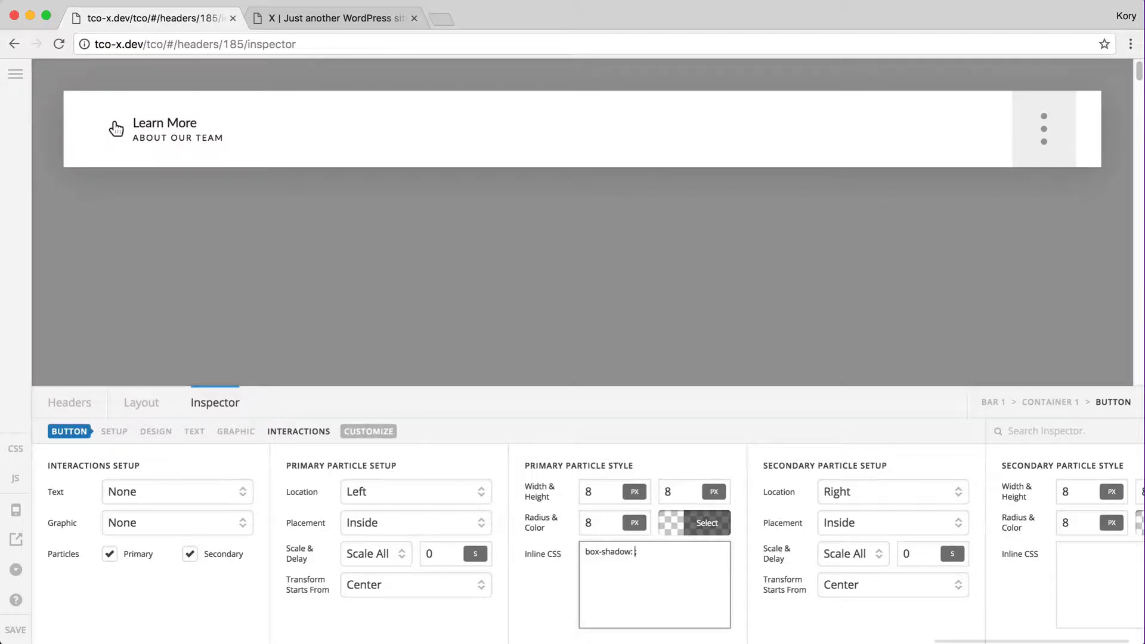
{"action": "type", "text": ";"}
{"action": "left_click", "coordinate": [116, 128]}
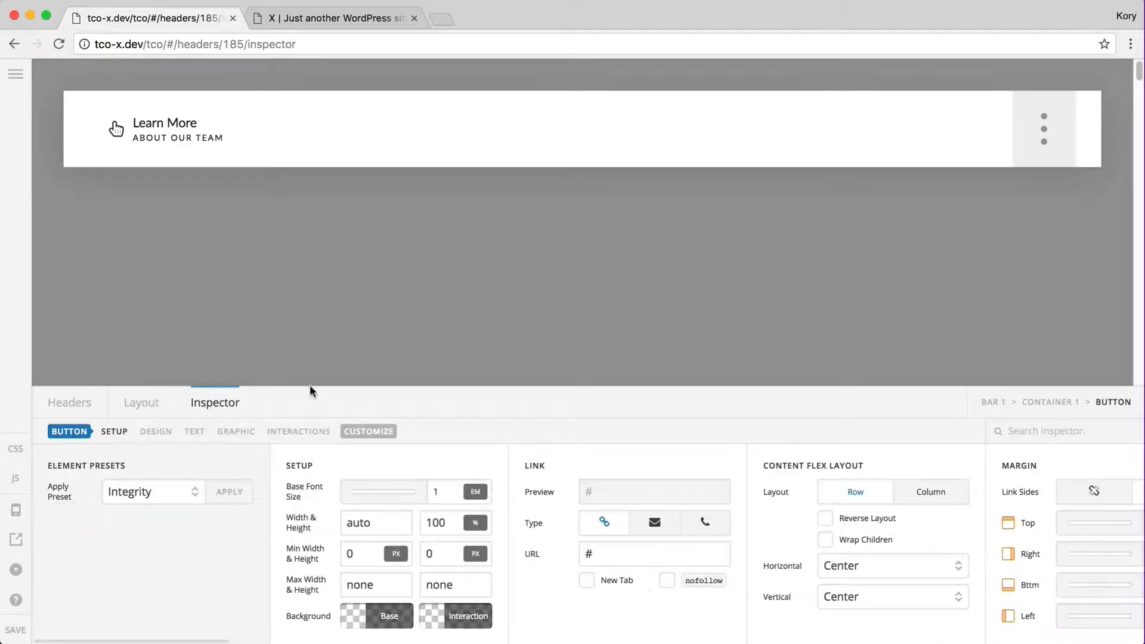
{"action": "left_click", "coordinate": [298, 431]}
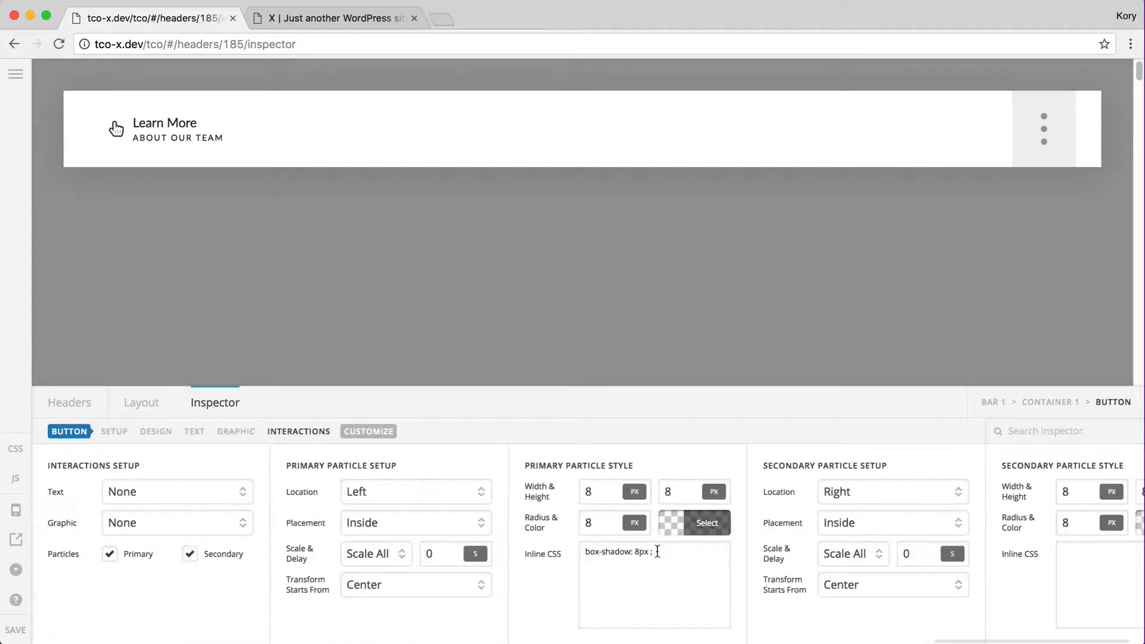
{"action": "left_click", "coordinate": [656, 551]}
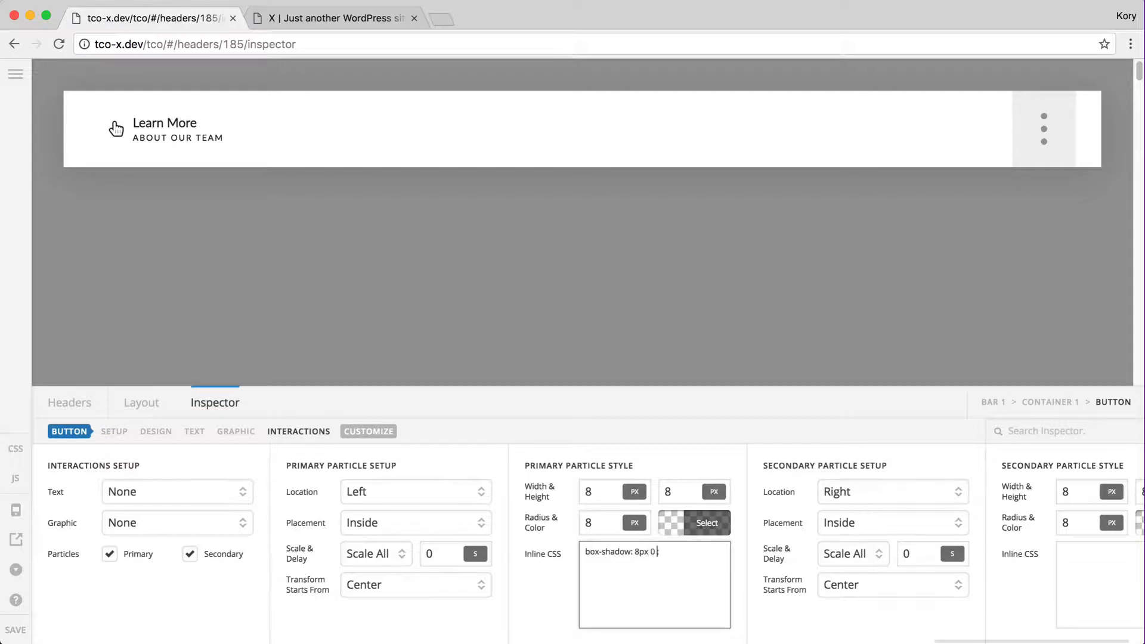
{"action": "key", "text": "super+v"}
{"action": "key", "text": "super+a"}
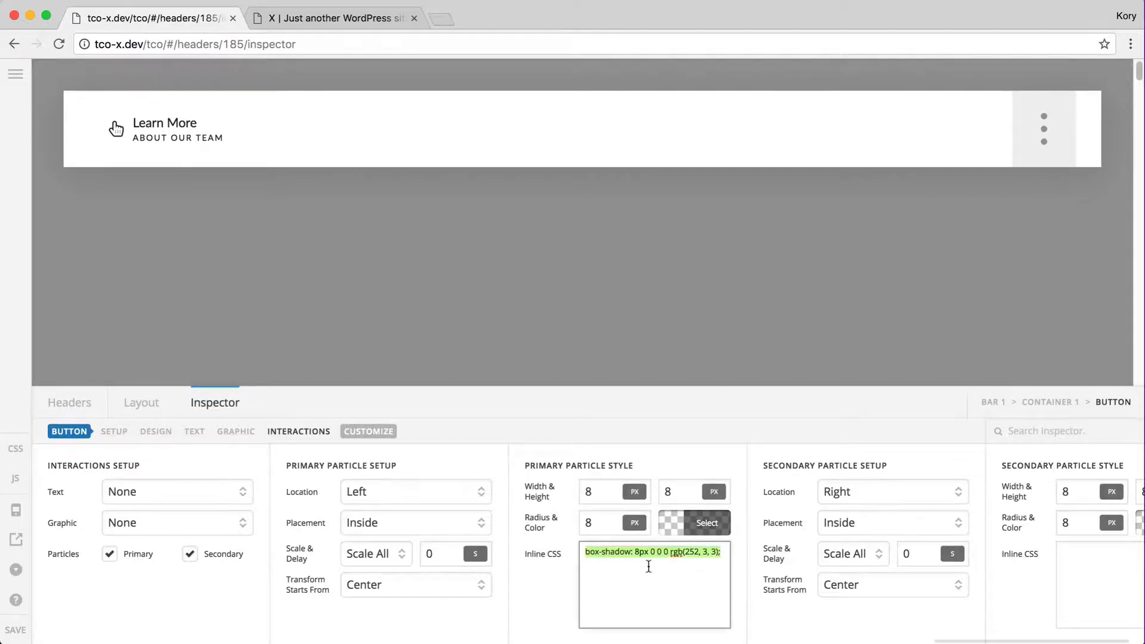
{"action": "scroll", "coordinate": [715, 567], "scroll_direction": "right", "scroll_amount": 3}
Paste the box-shadow rule into the secondary particle's CSS, setting the offsets to 4px and -4px
{"action": "left_click", "coordinate": [1036, 567]}
{"action": "type", "text": "box-shadow: 8px 0 0 0 rgb(252, 3, 3);"}
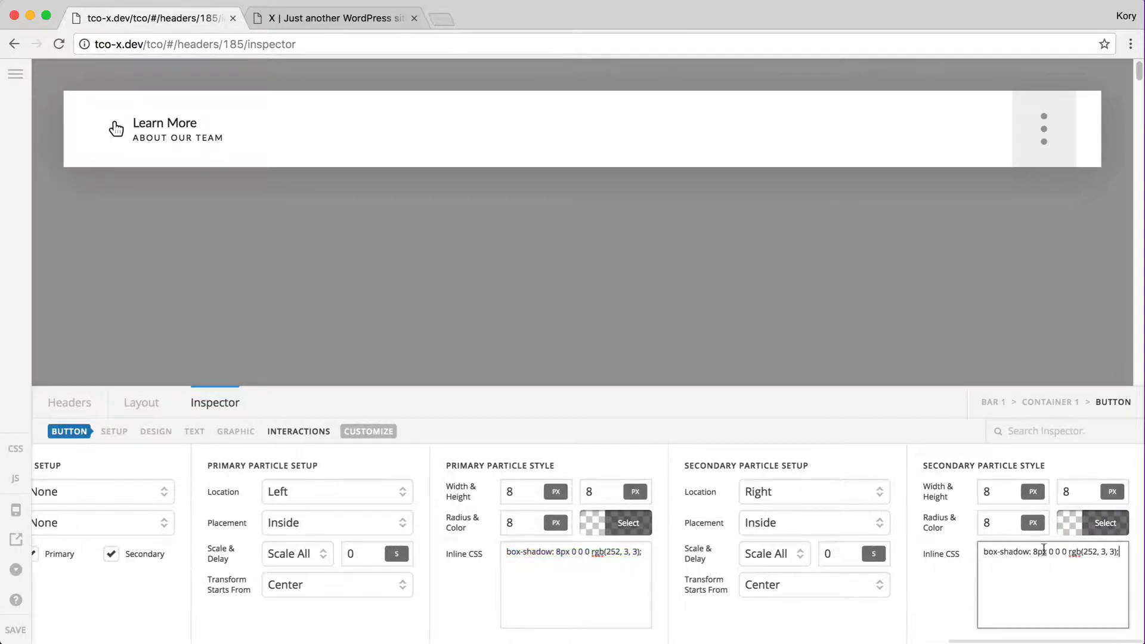
{"action": "type", "text": "0"}
{"action": "key", "text": "BackSpace"}
{"action": "type", "text": "-"}
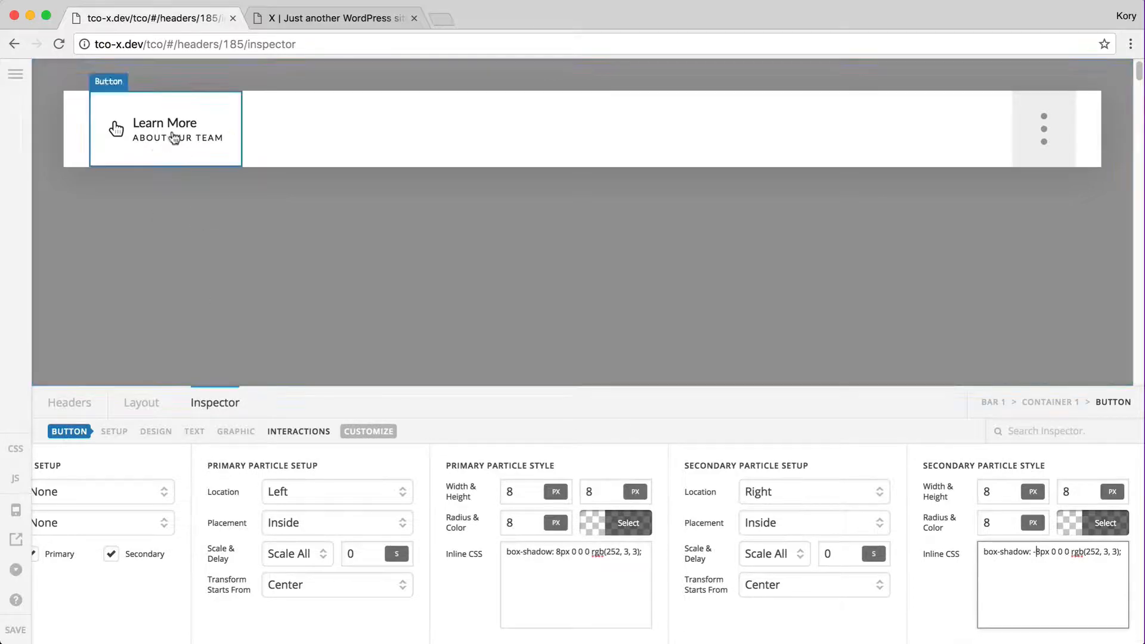
{"action": "left_click", "coordinate": [559, 550]}
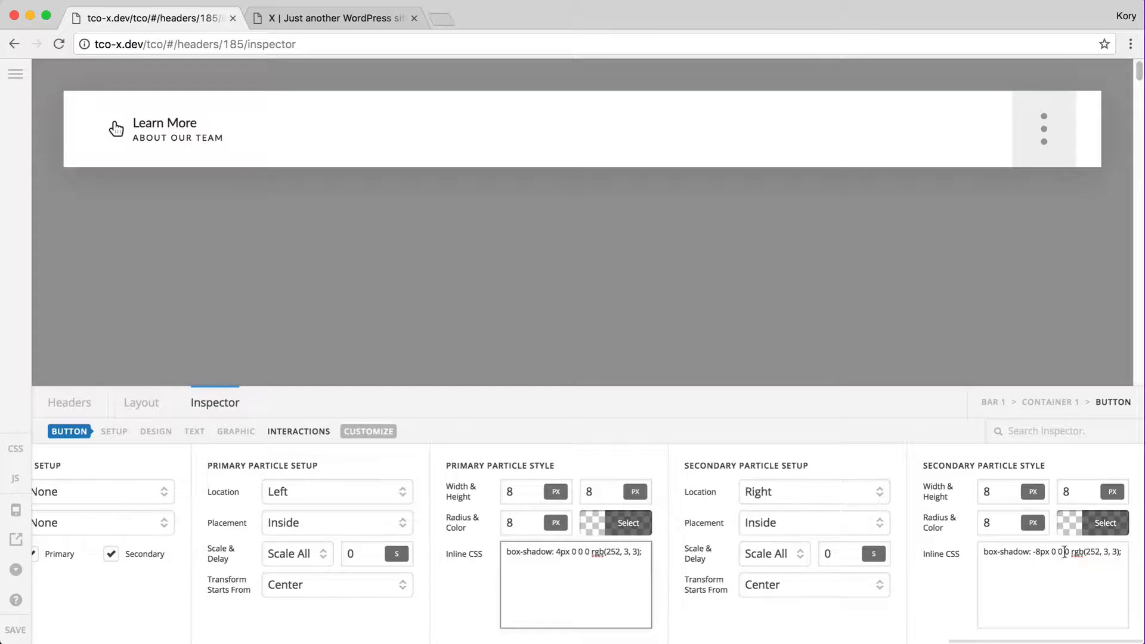
{"action": "left_click", "coordinate": [1040, 552]}
{"action": "key", "text": "BackSpace"}
{"action": "type", "text": "4"}
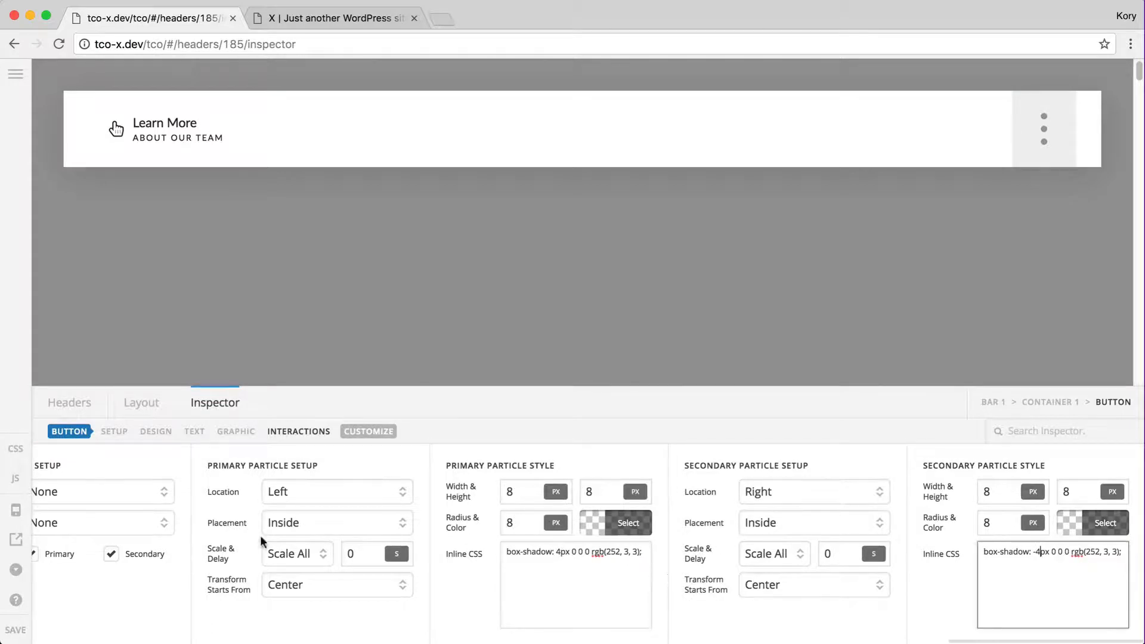
Save the header and reload the live site to preview the crescent-shaped red particles
{"action": "left_click", "coordinate": [30, 632]}
{"action": "key", "text": "ctrl+Tab"}
{"action": "key", "text": "super+r"}
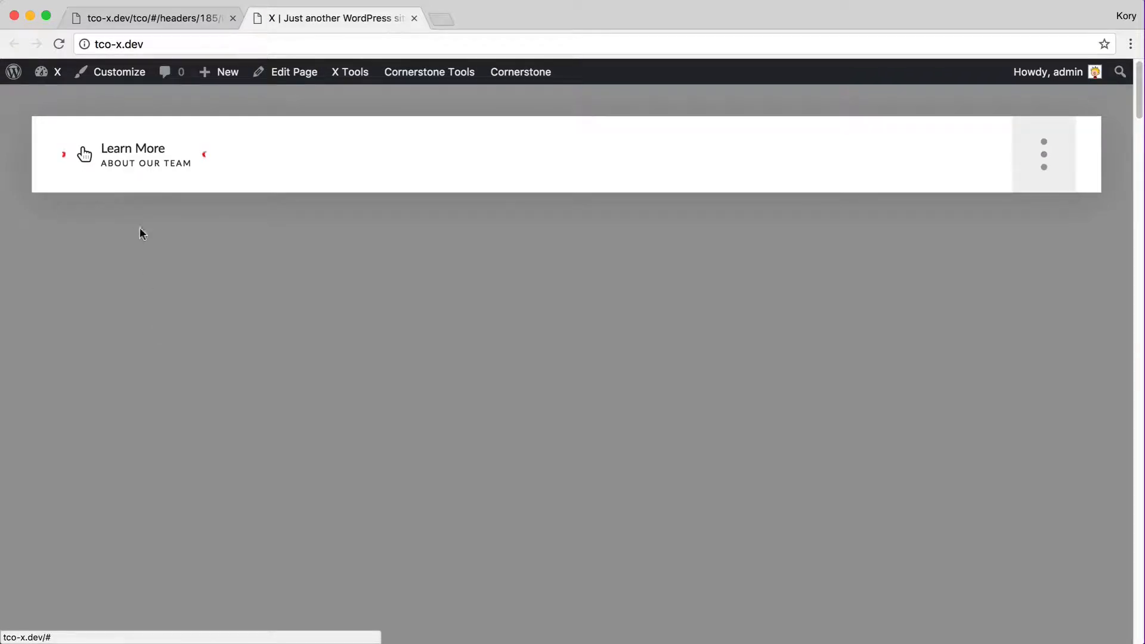
Change the primary particle's box-shadow offset from 4px back to 8px
{"action": "key", "text": "ctrl+shift+Tab"}
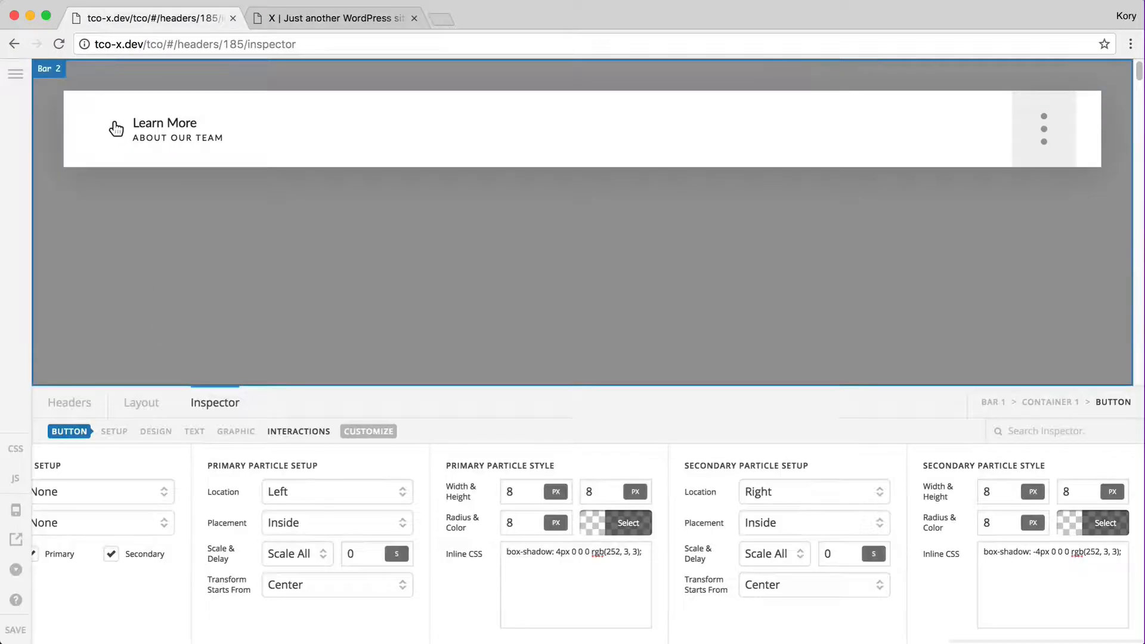
{"action": "left_click", "coordinate": [597, 524]}
{"action": "left_click", "coordinate": [705, 507]}
{"action": "left_click", "coordinate": [630, 528]}
{"action": "left_click", "coordinate": [561, 552]}
{"action": "key", "text": "BackSpace"}
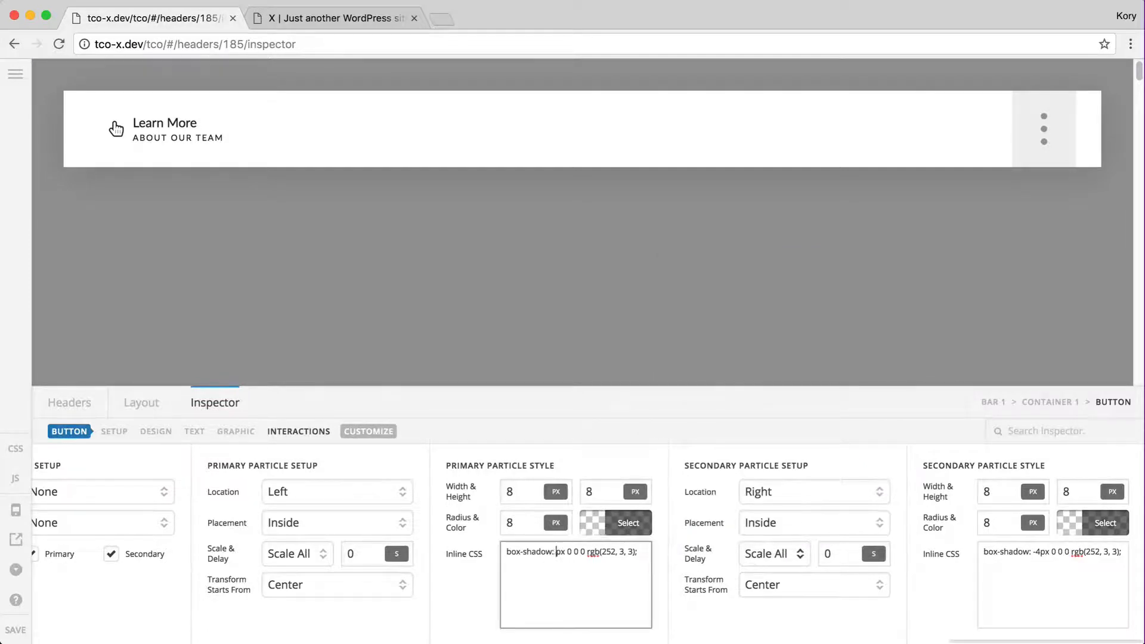
{"action": "type", "text": "8"}
{"action": "left_click", "coordinate": [1042, 550]}
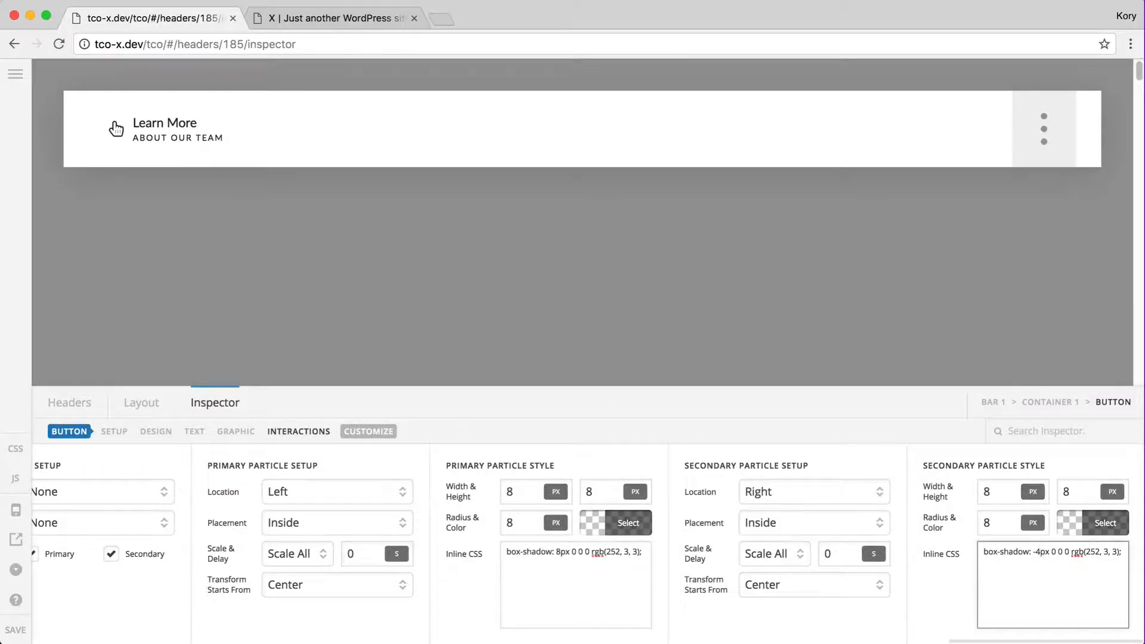
Save the header and reload the live site to see round red dots beside Learn More
{"action": "left_click", "coordinate": [15, 630]}
{"action": "key", "text": "ctrl+Tab"}
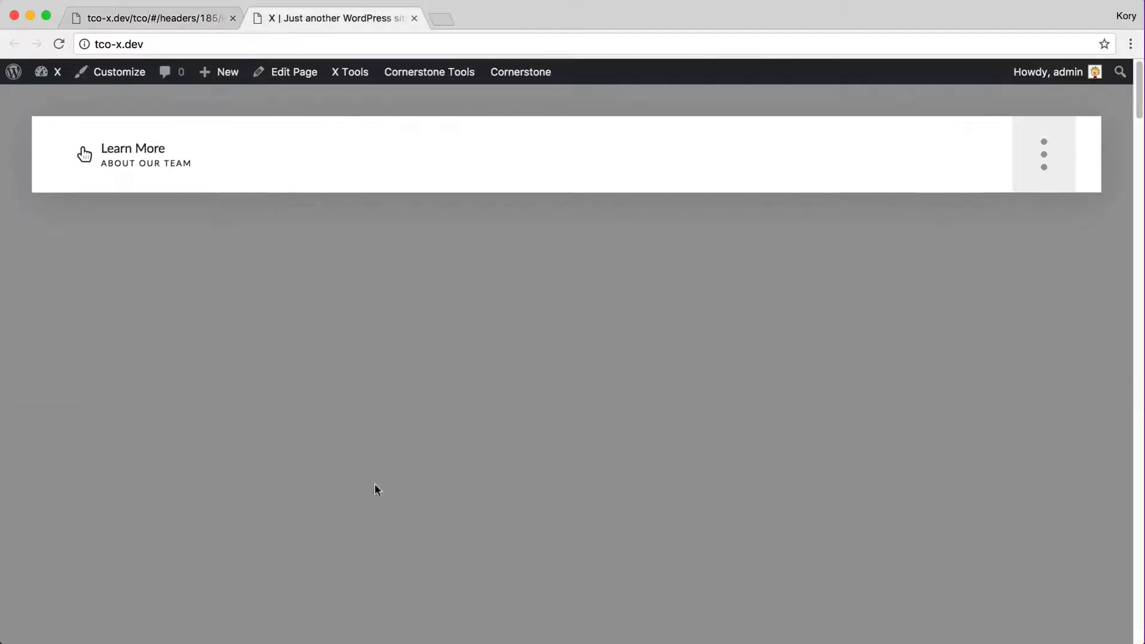
{"action": "key", "text": "super+r"}
Set both particle widths to 2px, save, and reload the live site to preview
{"action": "key", "text": "ctrl+shift+Tab"}
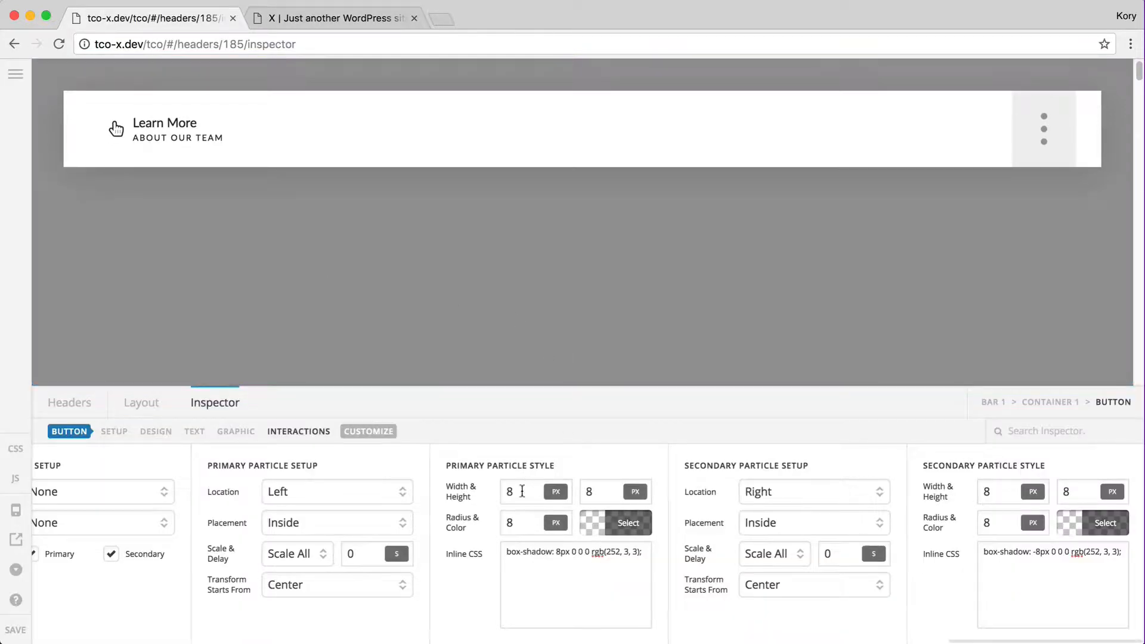
{"action": "left_click", "coordinate": [521, 490]}
{"action": "type", "text": "2"}
{"action": "left_click", "coordinate": [1011, 494]}
{"action": "type", "text": "2"}
{"action": "left_click", "coordinate": [511, 519]}
{"action": "left_click", "coordinate": [16, 630]}
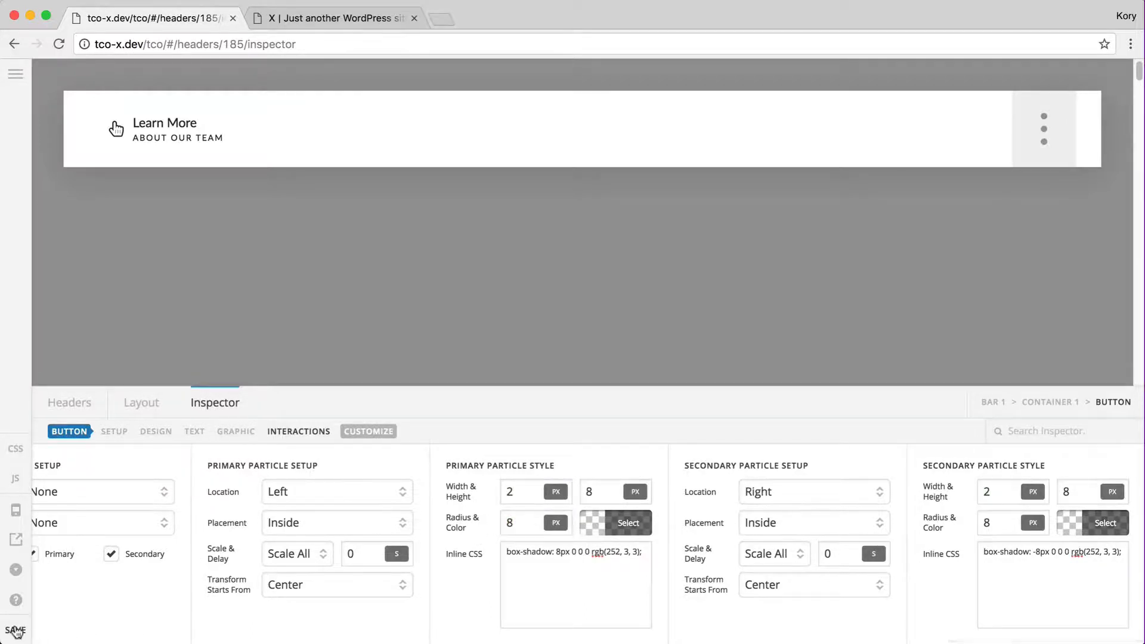
{"action": "key", "text": "ctrl+Tab"}
{"action": "key", "text": "super+r"}
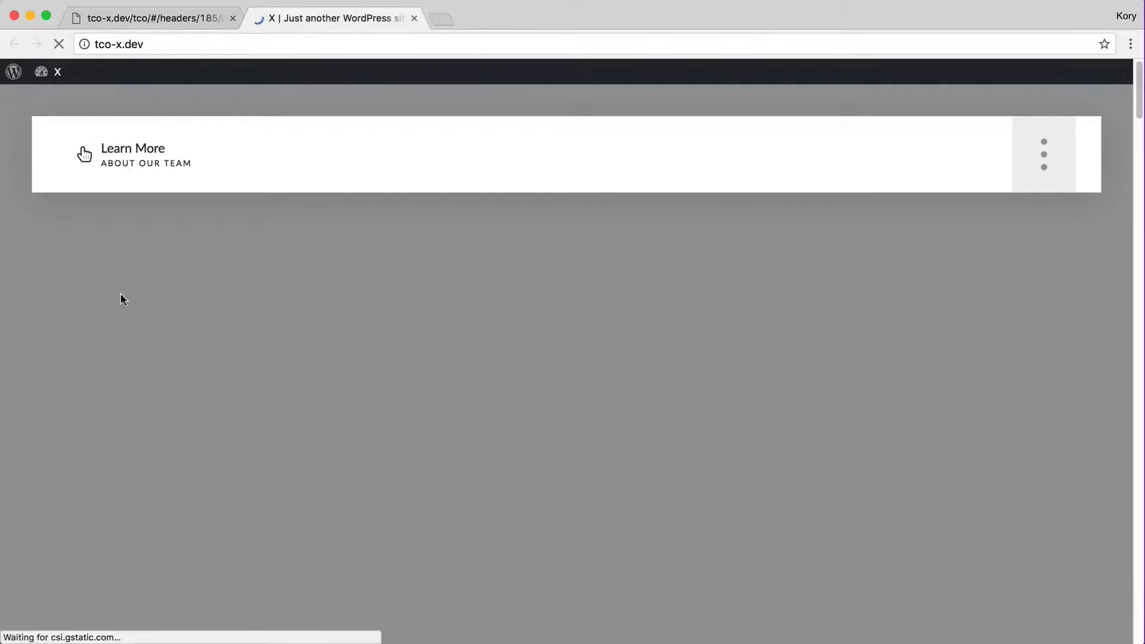
Set both particle heights to 15px, save, and reload the live site to preview
{"action": "key", "text": "ctrl+Tab"}
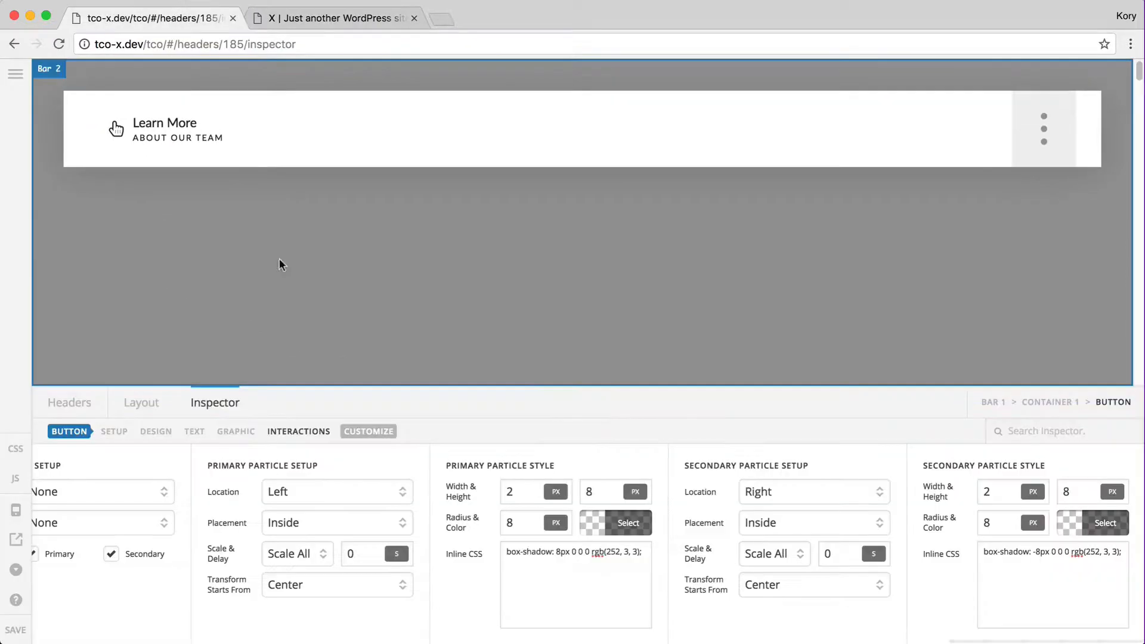
{"action": "double_click", "coordinate": [614, 503]}
{"action": "type", "text": "15"}
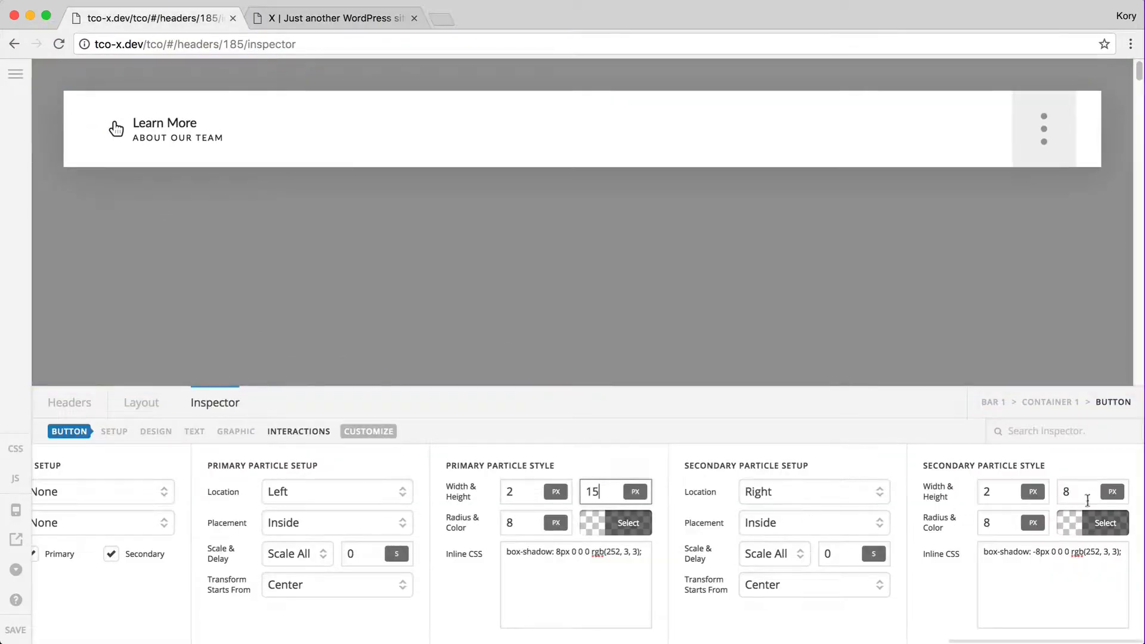
{"action": "left_click", "coordinate": [1075, 481]}
{"action": "double_click", "coordinate": [1071, 491]}
{"action": "type", "text": "15"}
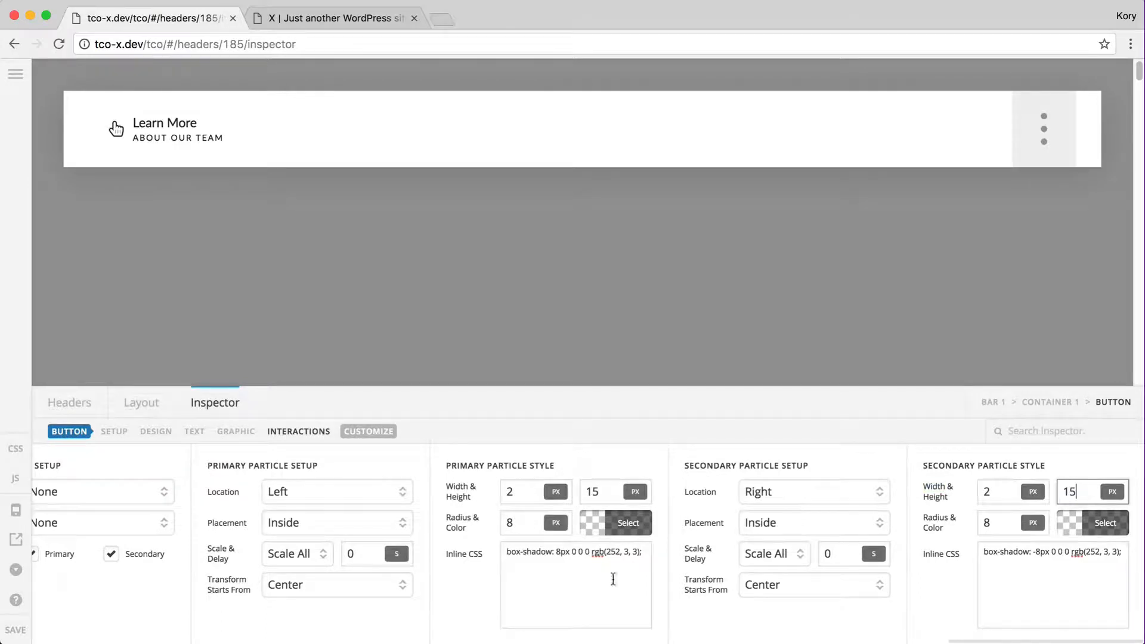
{"action": "left_click", "coordinate": [23, 633]}
{"action": "key", "text": "ctrl+Tab"}
{"action": "key", "text": "super+r"}
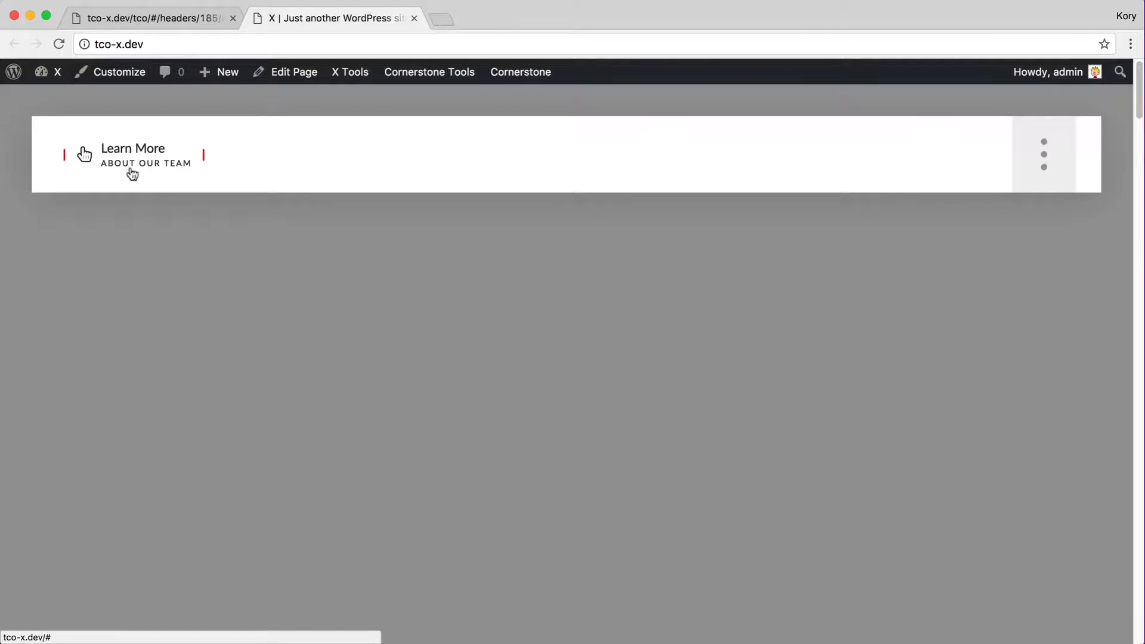
Change both particle heights to 100%, save, and preview the thin red lines on the live site
{"action": "key", "text": "ctrl+shift+Tab"}
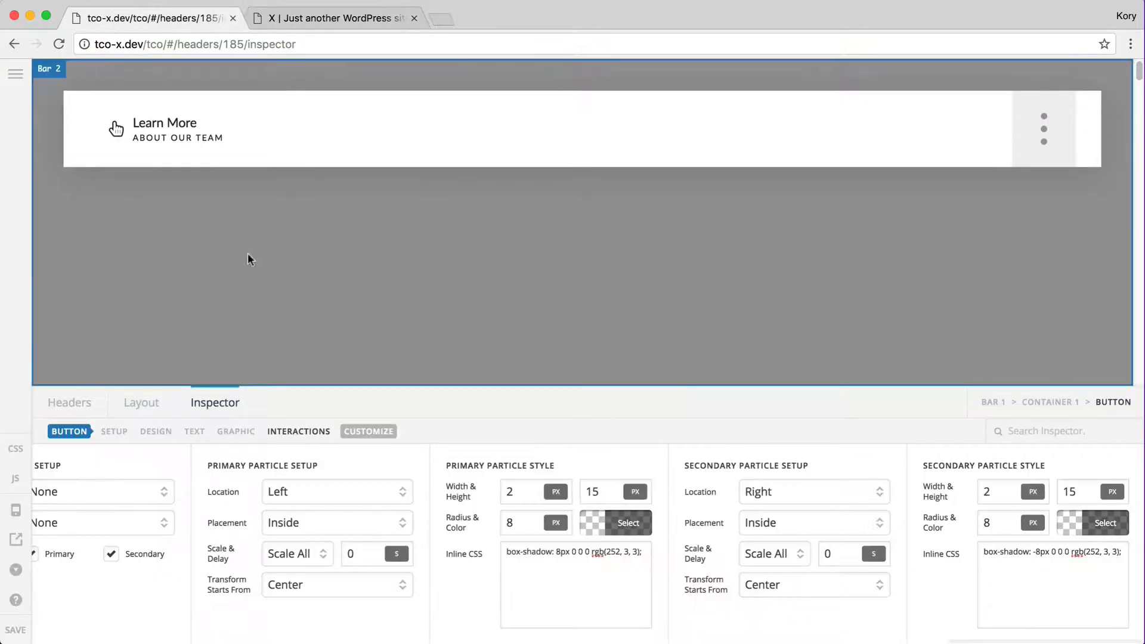
{"action": "double_click", "coordinate": [591, 482]}
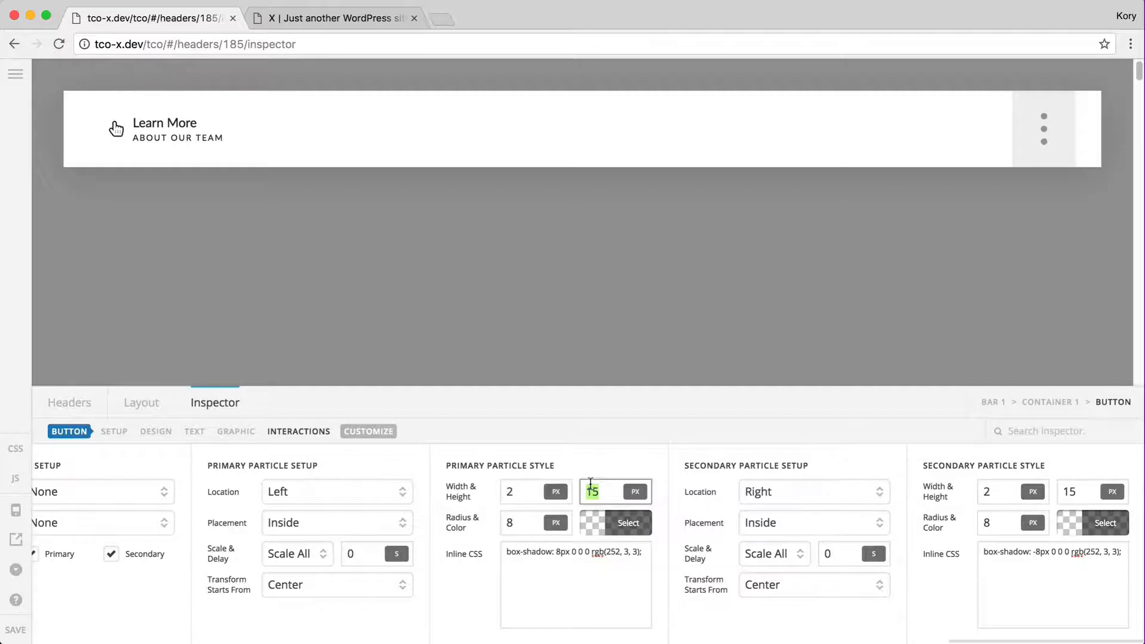
{"action": "type", "text": "100%"}
{"action": "double_click", "coordinate": [1077, 494]}
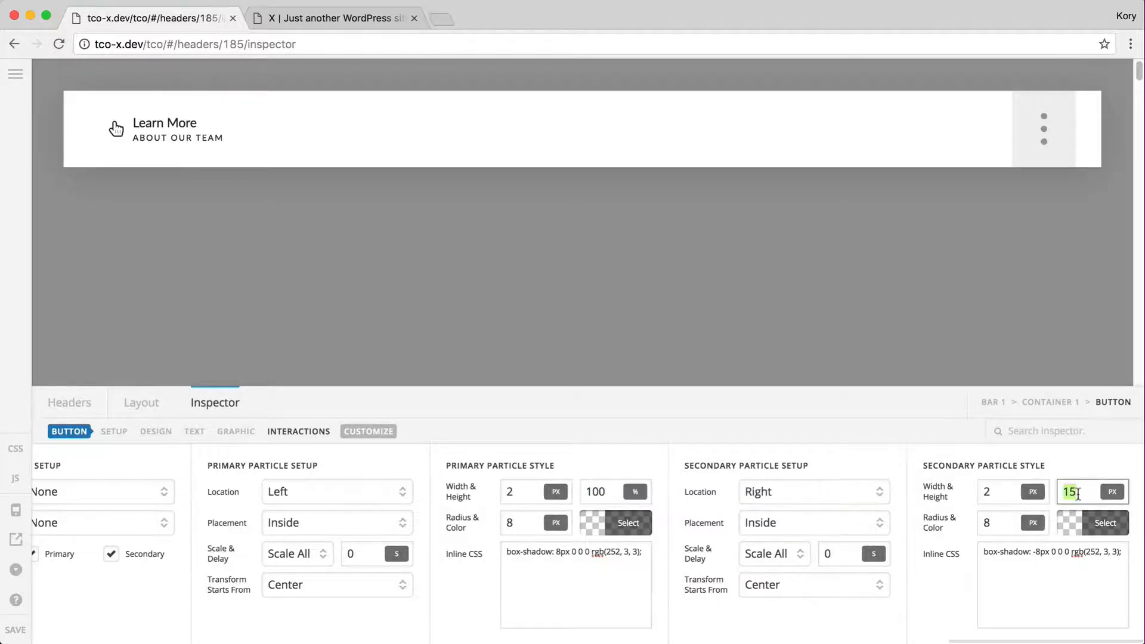
{"action": "type", "text": "100%"}
{"action": "left_click", "coordinate": [15, 630]}
{"action": "key", "text": "ctrl+Tab"}
{"action": "key", "text": "super+r"}
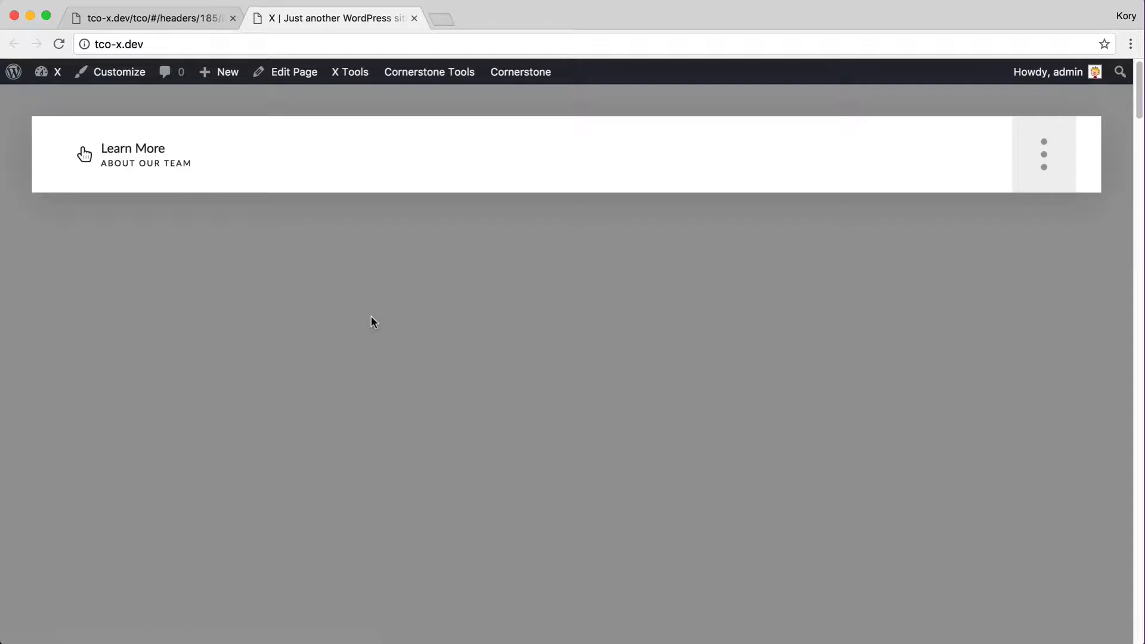
{"action": "key", "text": "ctrl+shift+Tab"}
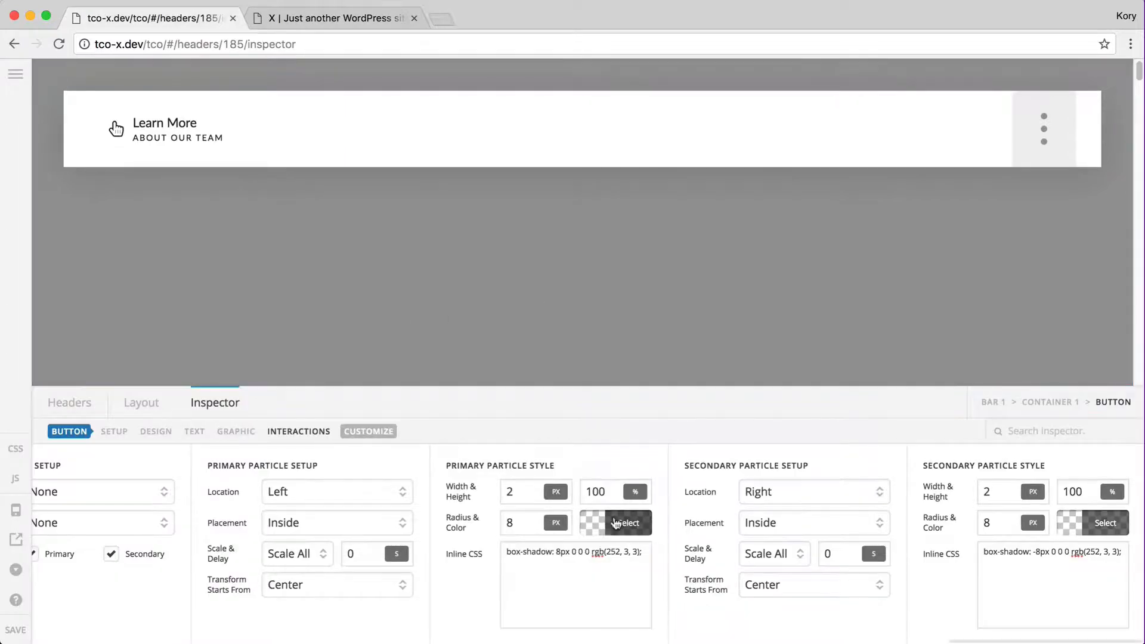
Turn off the secondary particle and set the primary to Location Top, Transform Top, Placement Overlap
{"action": "left_click", "coordinate": [568, 563]}
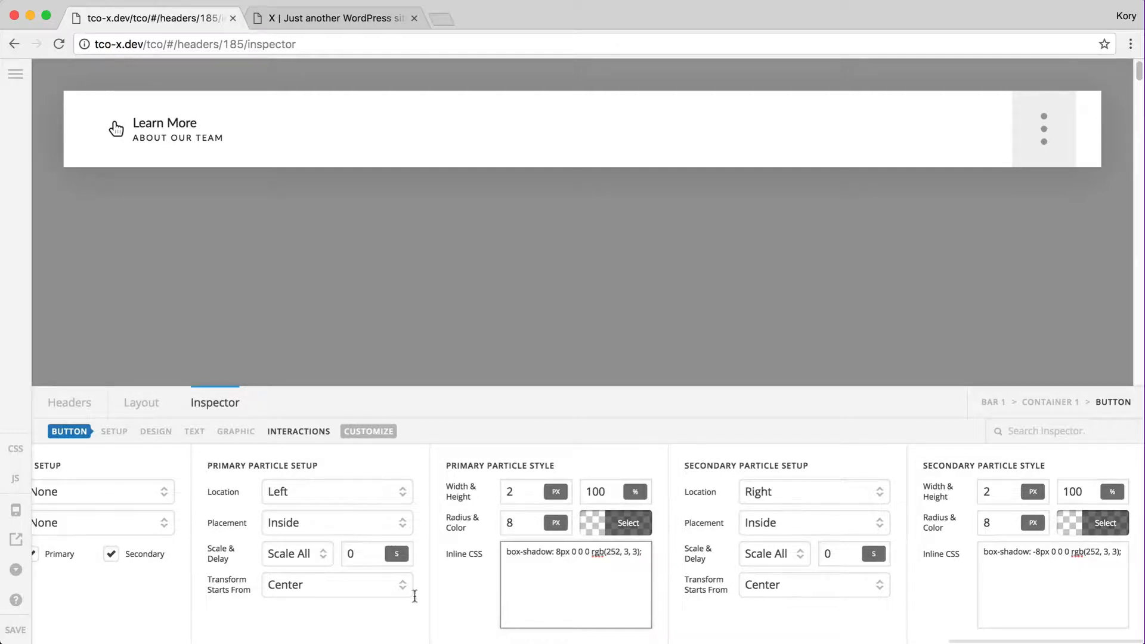
{"action": "left_click", "coordinate": [113, 560]}
{"action": "left_click", "coordinate": [113, 560]}
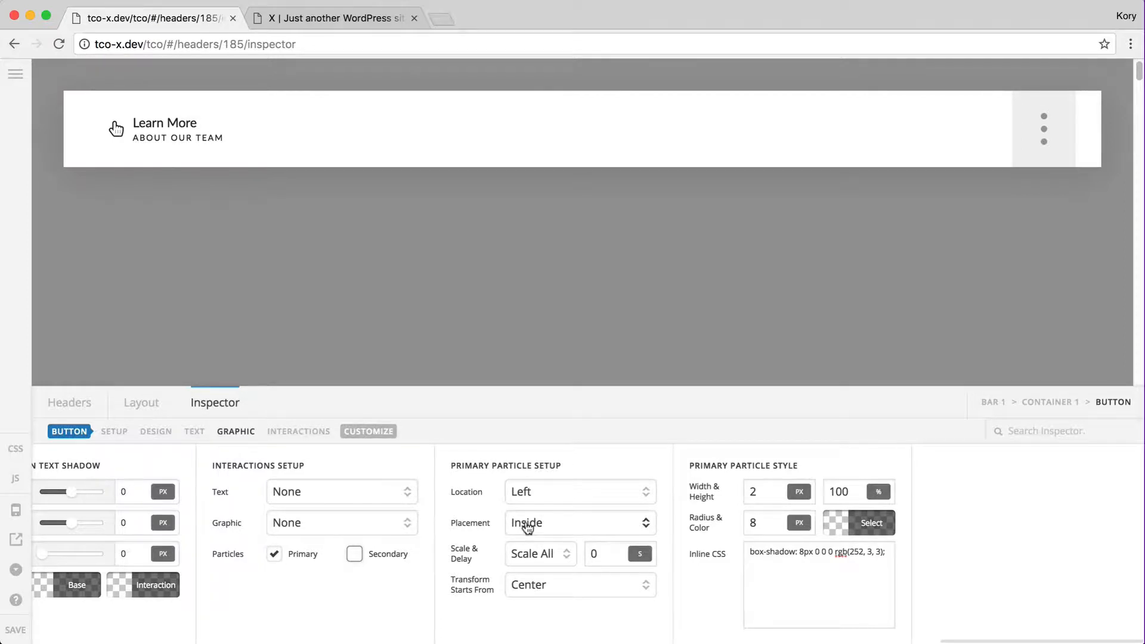
{"action": "left_click", "coordinate": [547, 491]}
{"action": "left_click", "coordinate": [568, 478]}
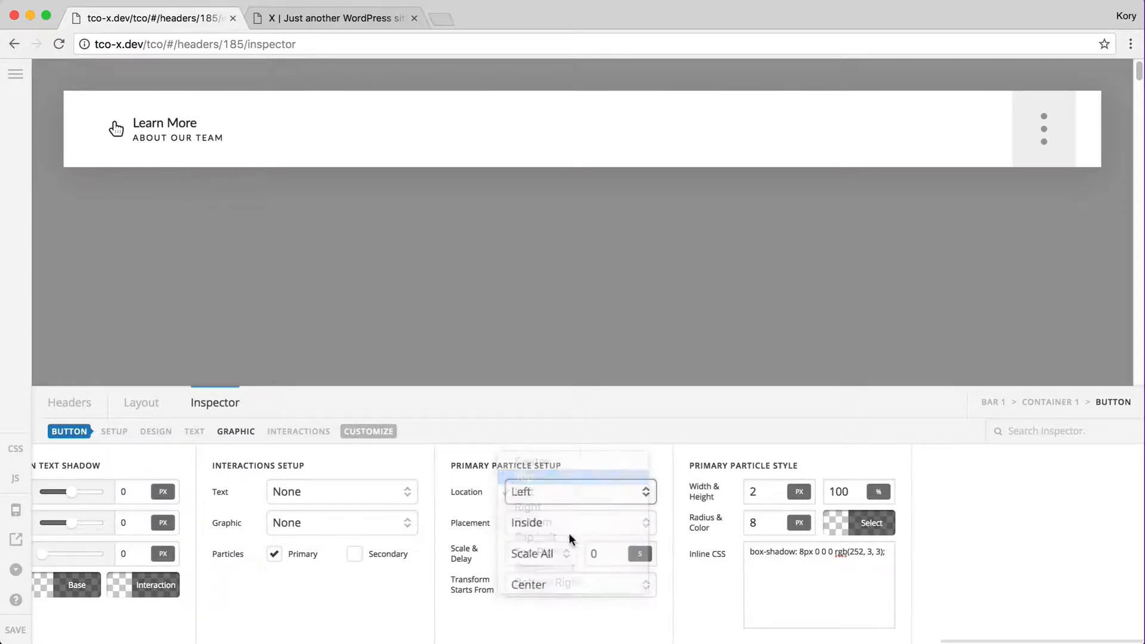
{"action": "left_click", "coordinate": [564, 584]}
{"action": "left_click", "coordinate": [575, 598]}
{"action": "left_click", "coordinate": [540, 556]}
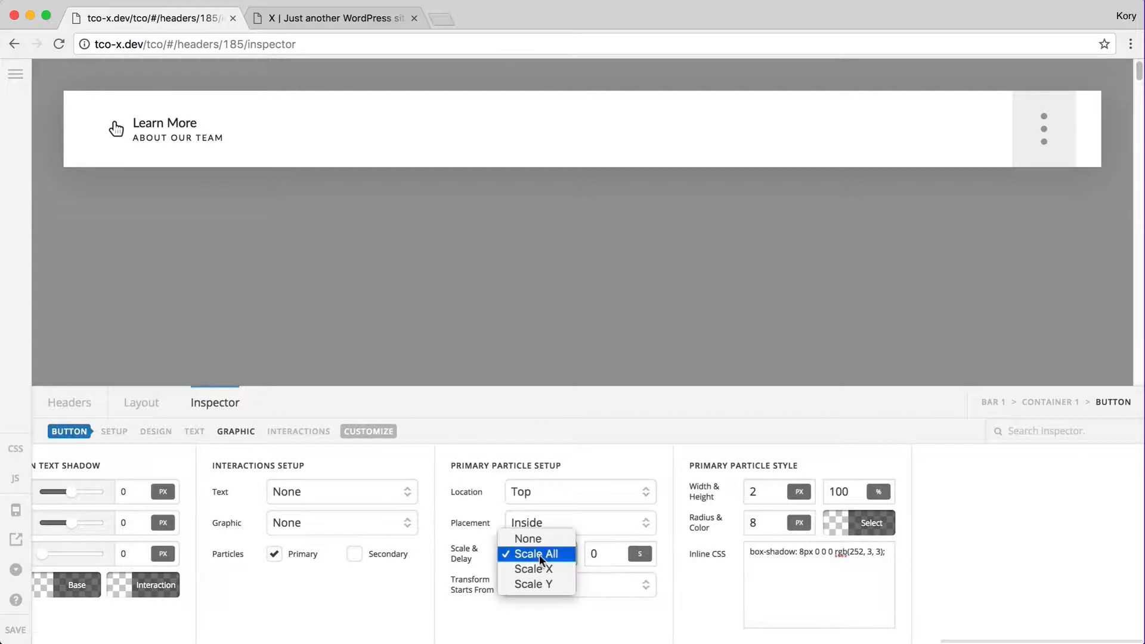
{"action": "left_click", "coordinate": [539, 554]}
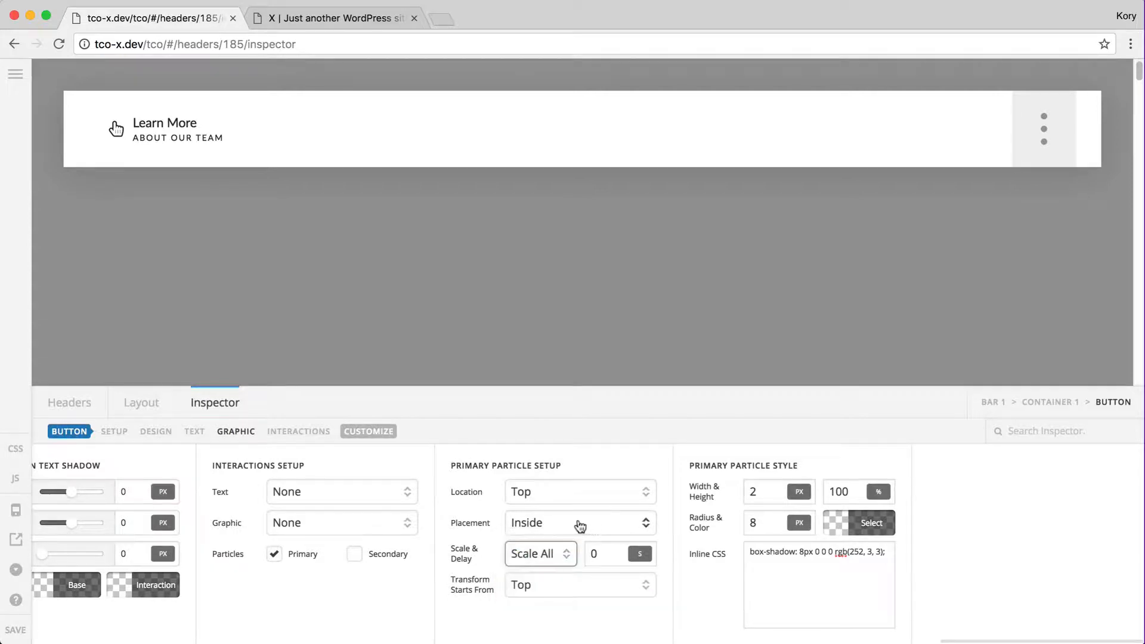
{"action": "left_click", "coordinate": [550, 522]}
{"action": "left_click", "coordinate": [565, 533]}
Size the primary particle 20px by 20px with a 20 radius
{"action": "double_click", "coordinate": [778, 495]}
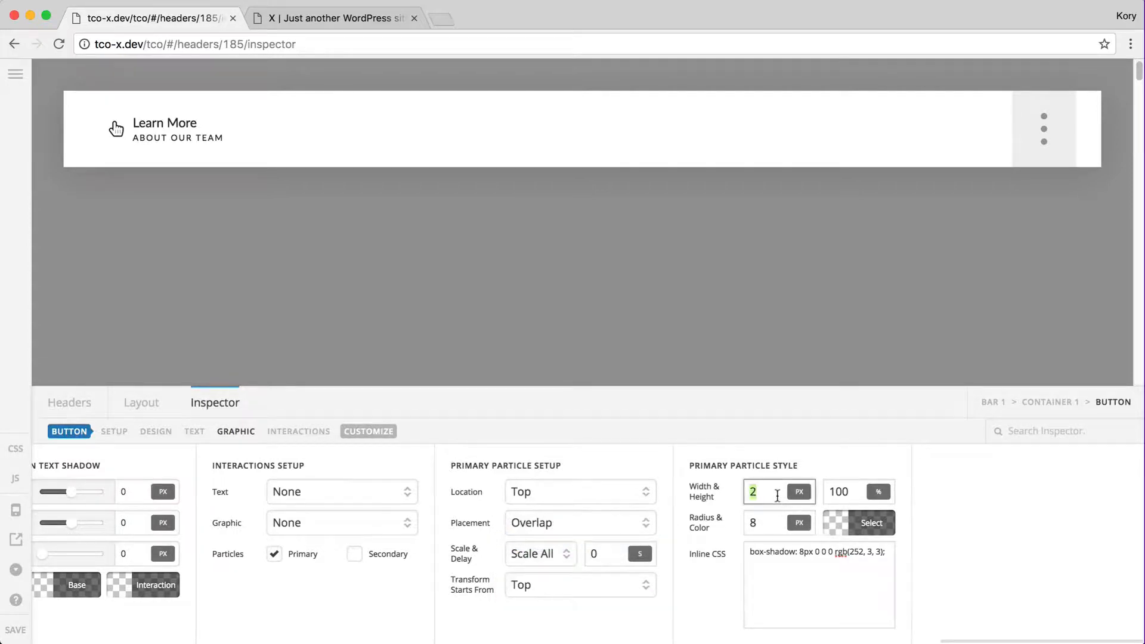
{"action": "type", "text": "10"}
{"action": "key", "text": "BackSpace"}
{"action": "key", "text": "BackSpace"}
{"action": "type", "text": "20"}
{"action": "double_click", "coordinate": [852, 492]}
{"action": "type", "text": "20"}
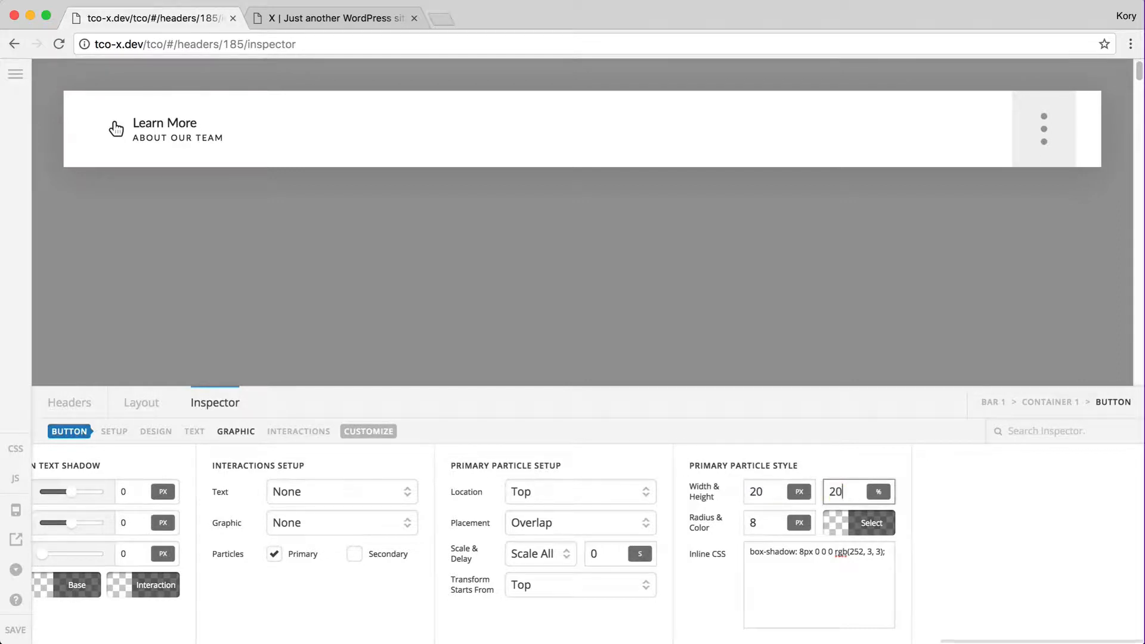
{"action": "type", "text": "px"}
{"action": "double_click", "coordinate": [772, 530]}
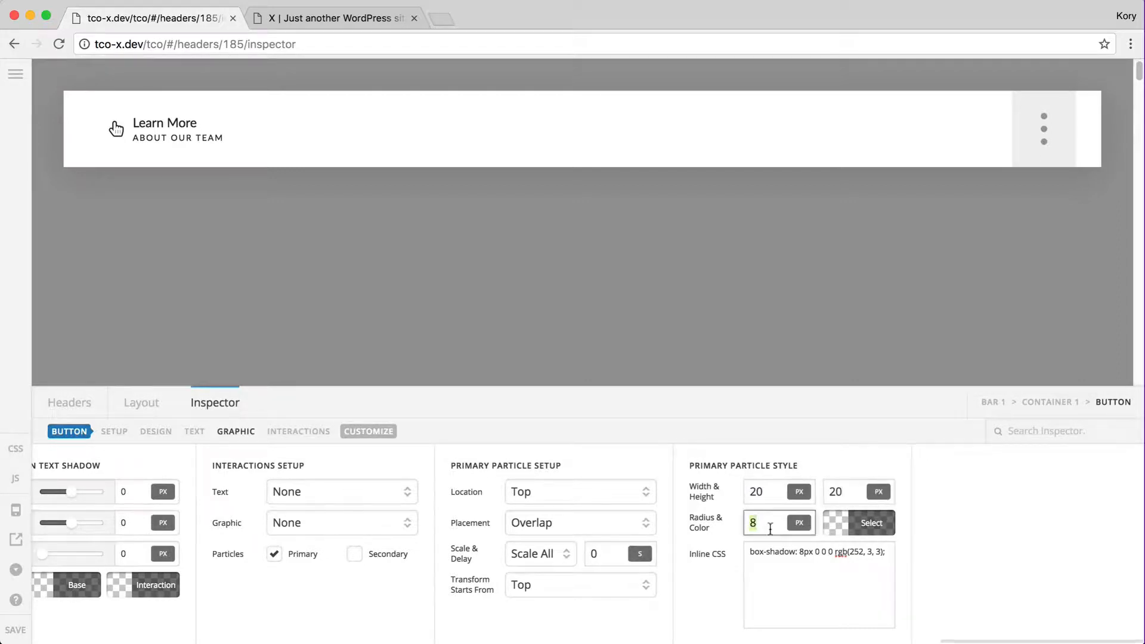
{"action": "type", "text": "20"}
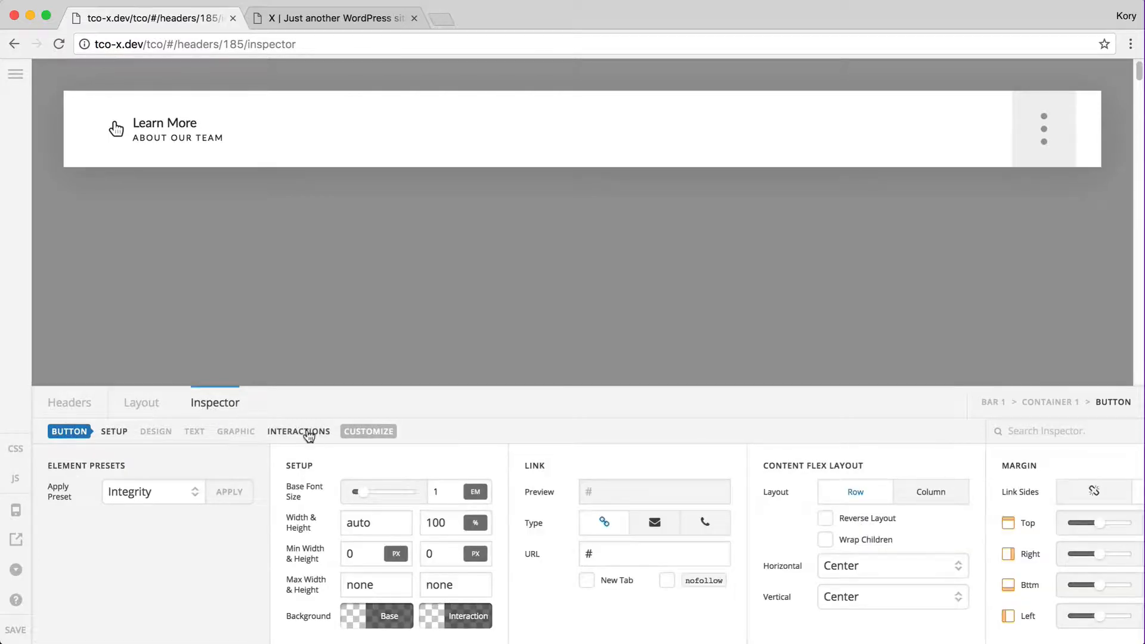
Colour the primary particle semi-transparent black rgba(0,0,0,0.63) and delete its inline shadow CSS
{"action": "left_click", "coordinate": [309, 433]}
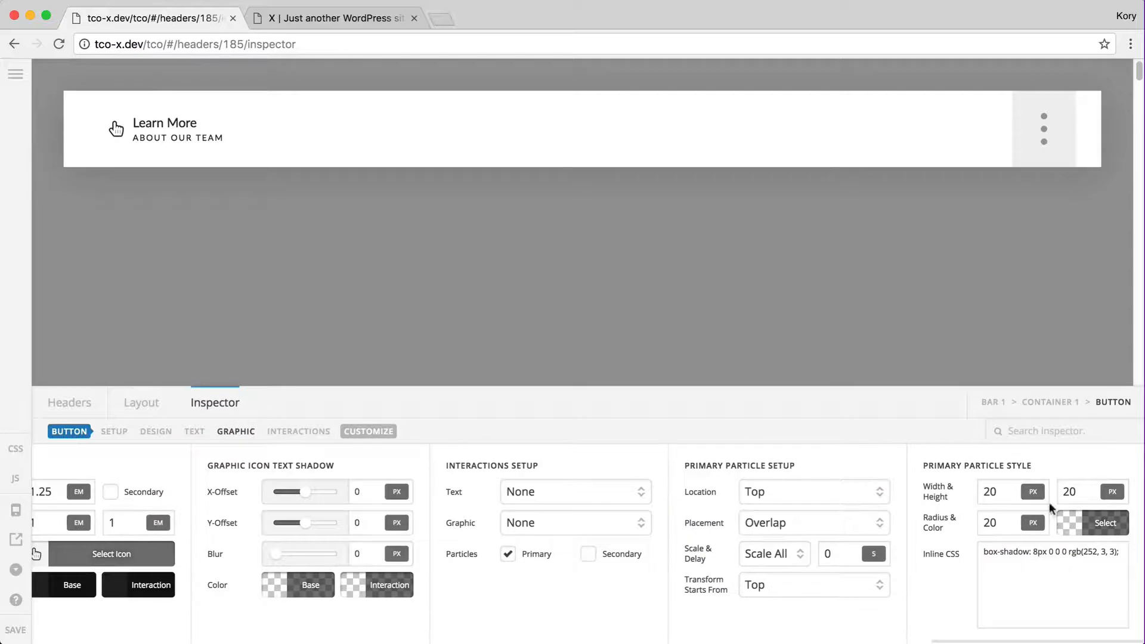
{"action": "left_click", "coordinate": [1091, 522]}
{"action": "left_click", "coordinate": [958, 440]}
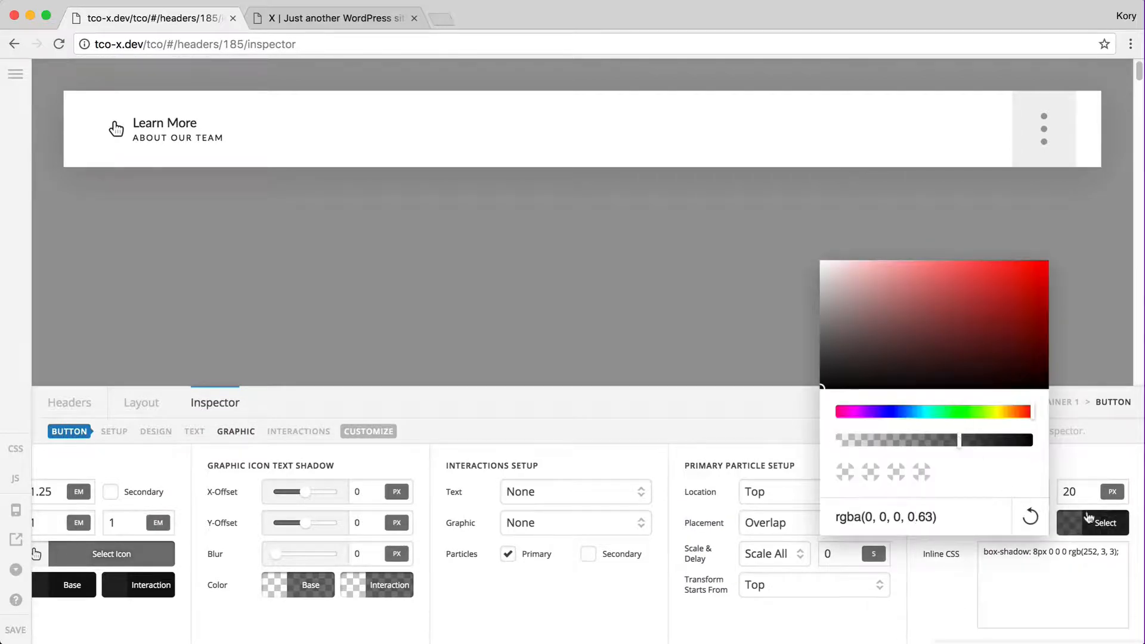
{"action": "triple_click", "coordinate": [1077, 551]}
{"action": "key", "text": "BackSpace"}
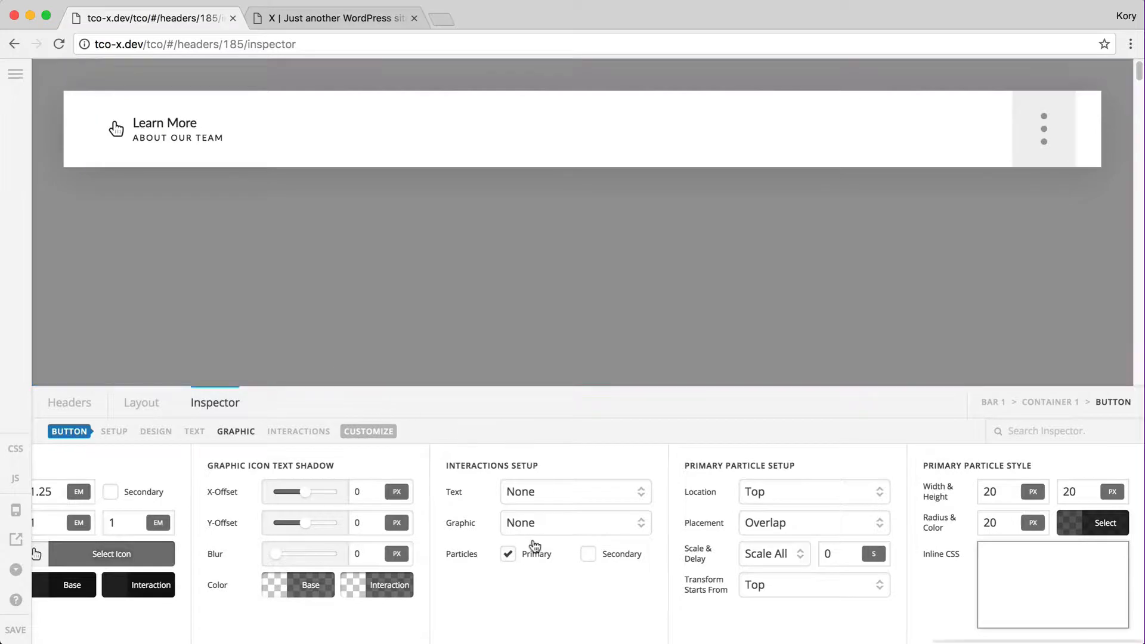
Try the primary particle's Placement as Inside, then set it back to Overlap
{"action": "left_click", "coordinate": [766, 526]}
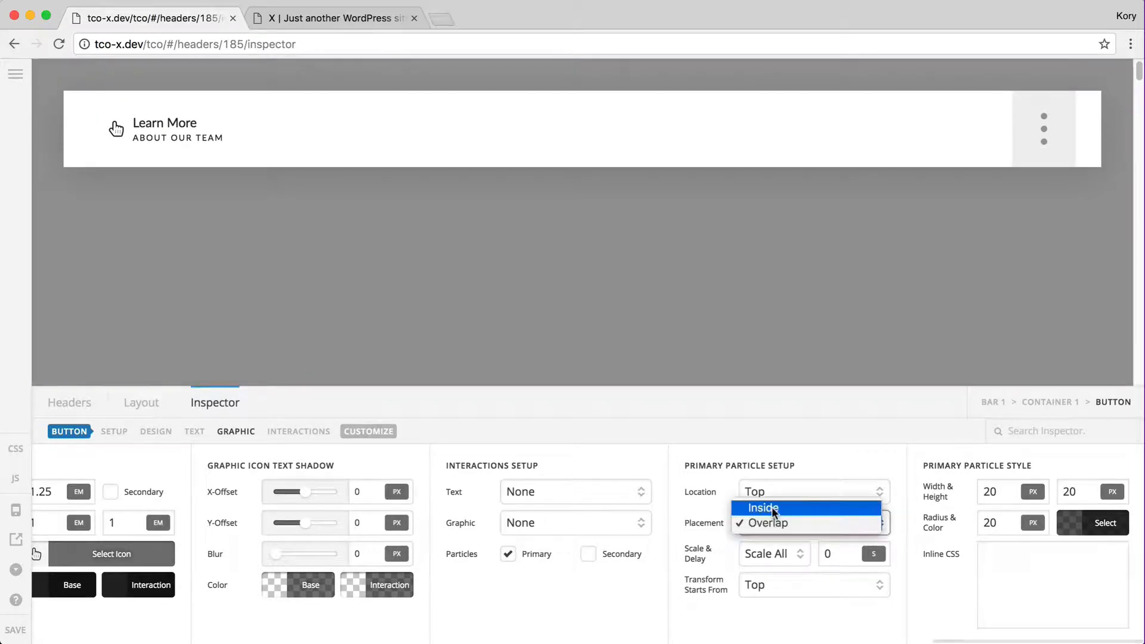
{"action": "left_click", "coordinate": [772, 507]}
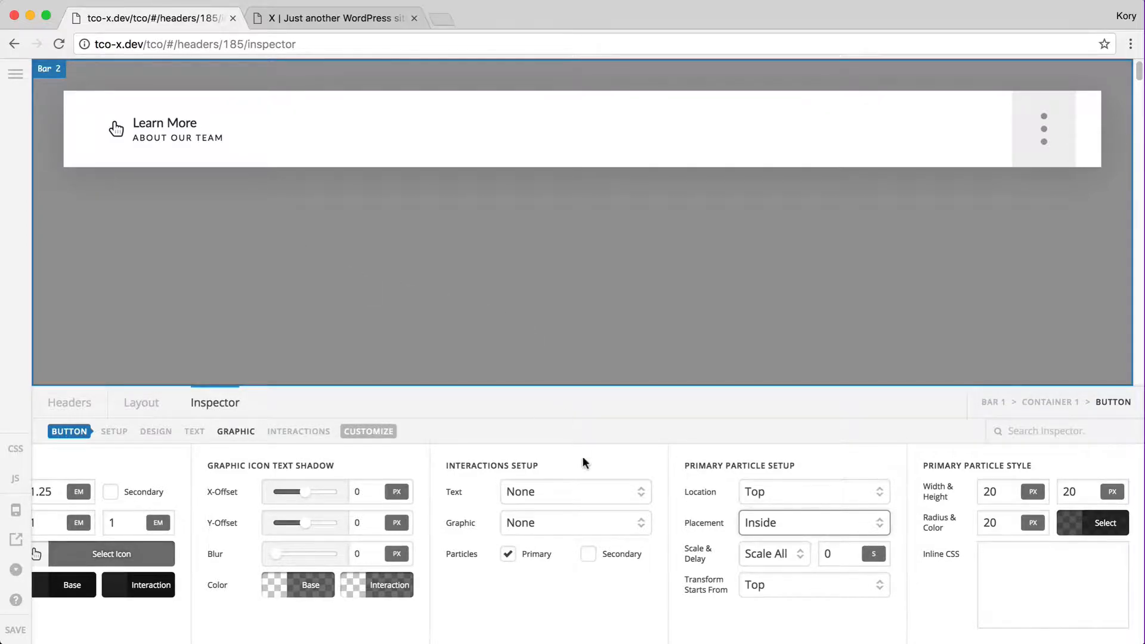
{"action": "left_click", "coordinate": [773, 525]}
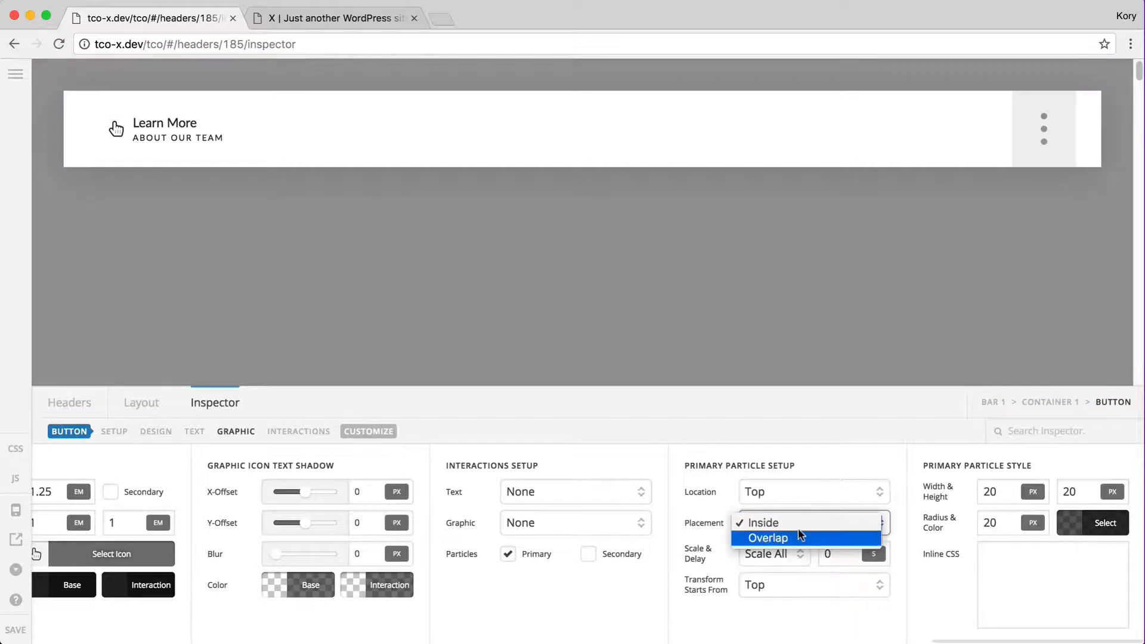
{"action": "left_click", "coordinate": [785, 536]}
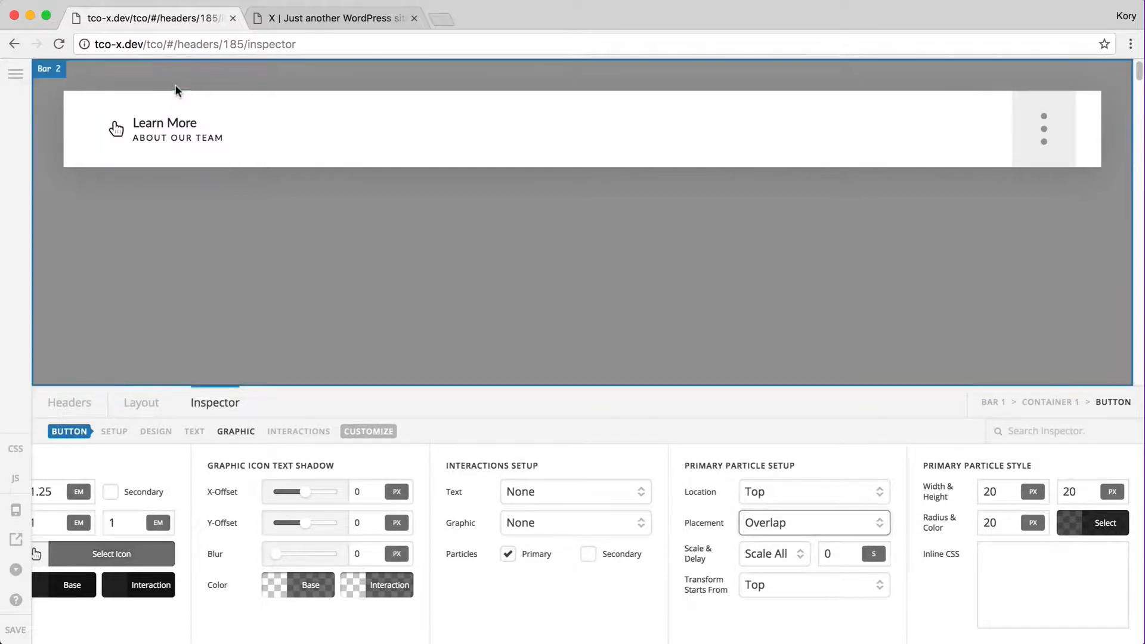
Save the header and reload the live site to check the dark dot atop Learn More
{"action": "left_click", "coordinate": [15, 630]}
{"action": "key", "text": "ctrl+Tab"}
{"action": "key", "text": "super+r"}
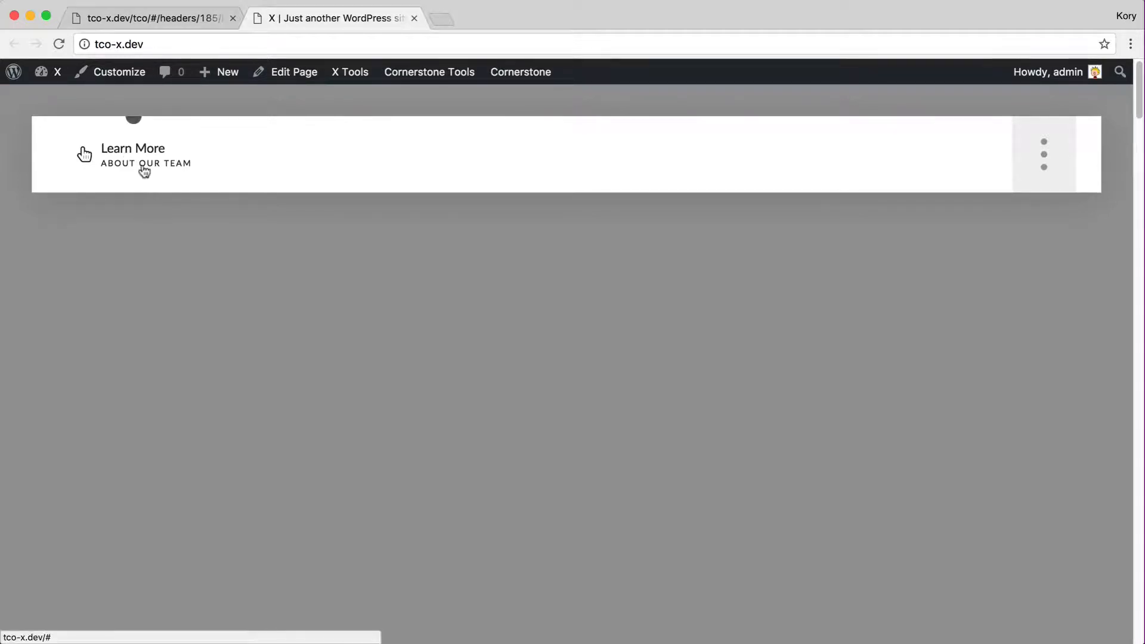
{"action": "key", "text": "ctrl+shift+Tab"}
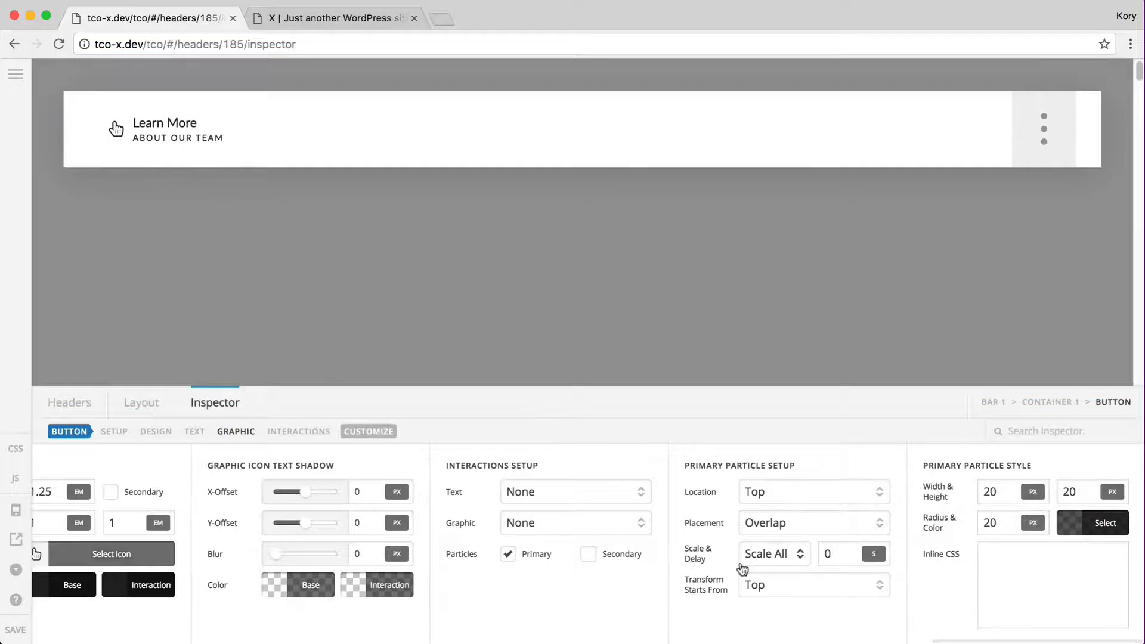
Re-enable the secondary particle with Location Top, Transform Top and Placement Overlap
{"action": "left_click", "coordinate": [588, 554]}
{"action": "scroll", "coordinate": [627, 574], "scroll_direction": "right", "scroll_amount": 8}
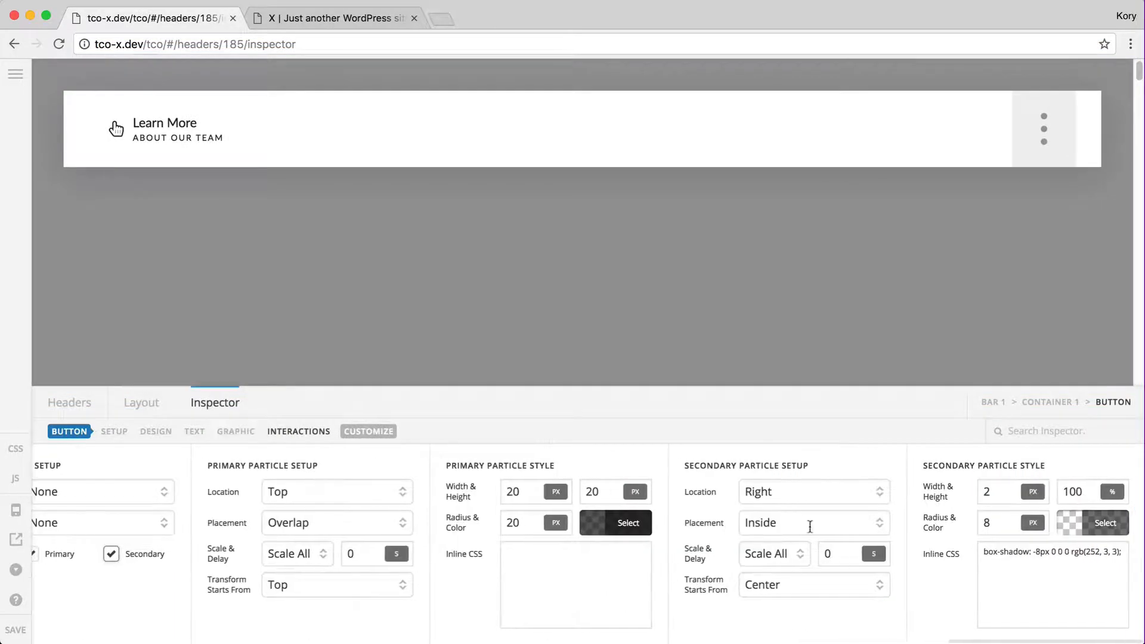
{"action": "left_click", "coordinate": [772, 483]}
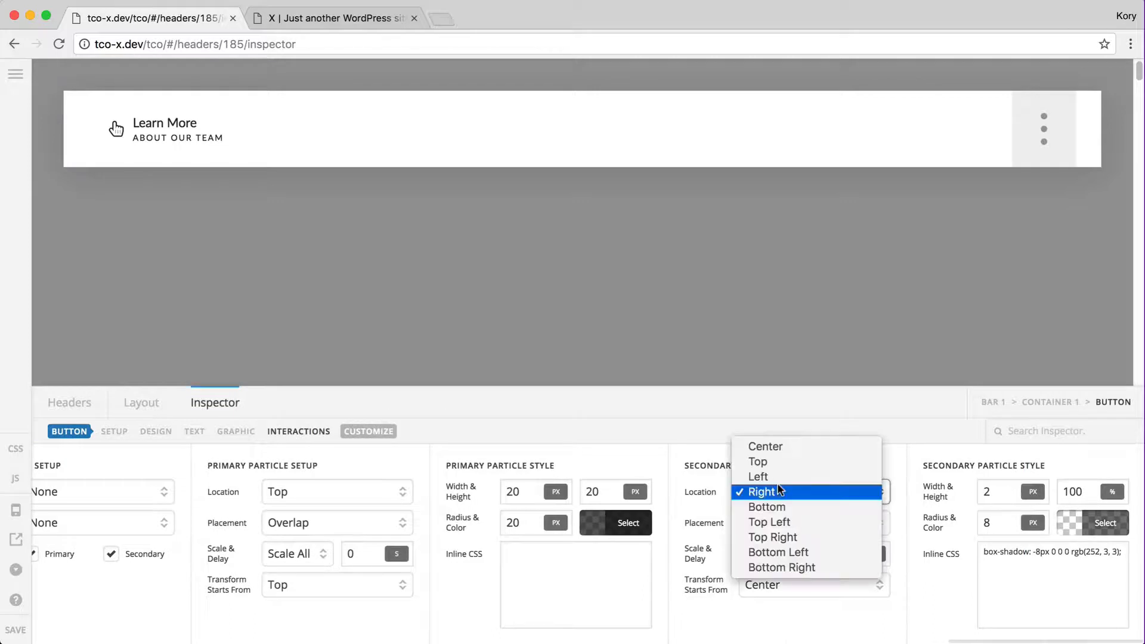
{"action": "left_click", "coordinate": [773, 461]}
{"action": "left_click", "coordinate": [799, 591]}
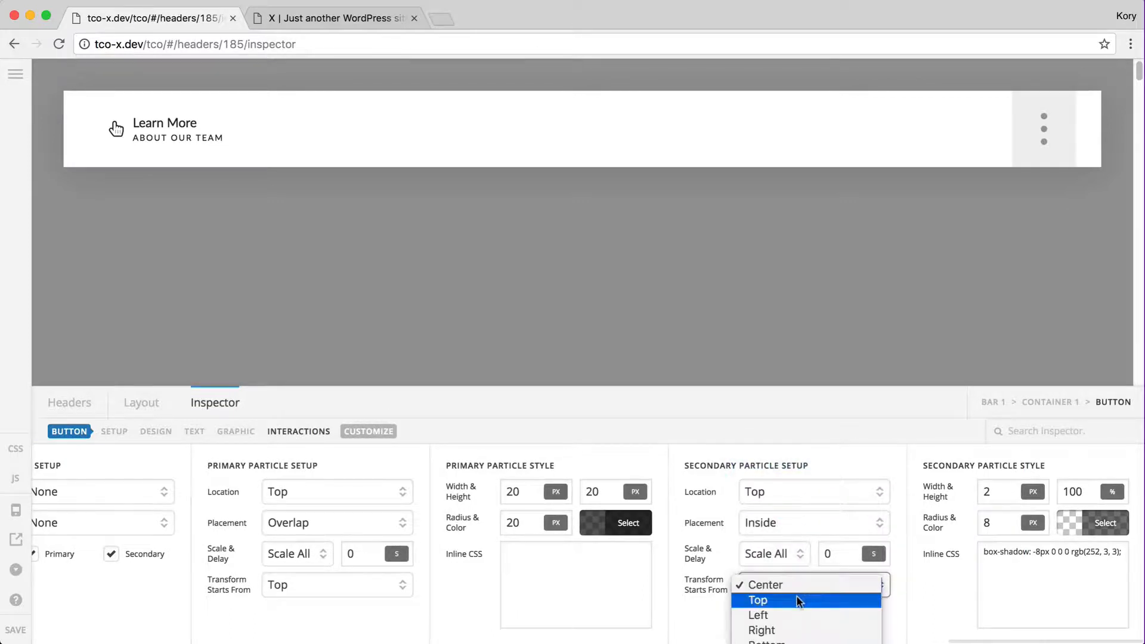
{"action": "left_click", "coordinate": [782, 582]}
{"action": "left_click", "coordinate": [771, 525]}
{"action": "left_click", "coordinate": [787, 536]}
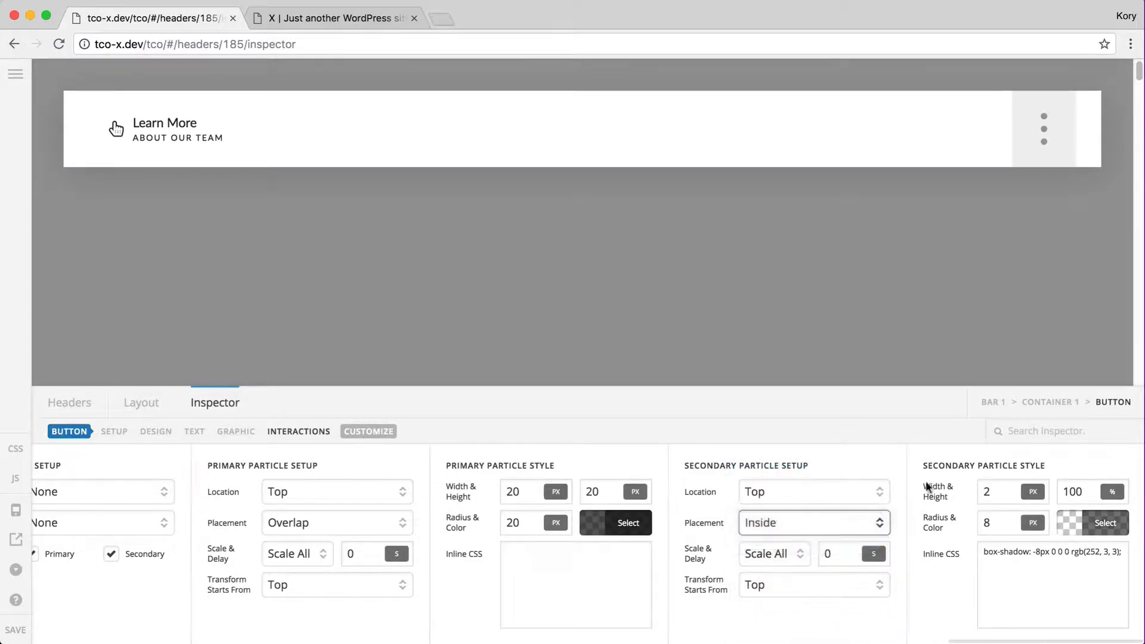
Size the secondary particle 20 by 20, lower its colour to 0.17 opacity, and clear its inline CSS
{"action": "left_click", "coordinate": [991, 491]}
{"action": "type", "text": "20"}
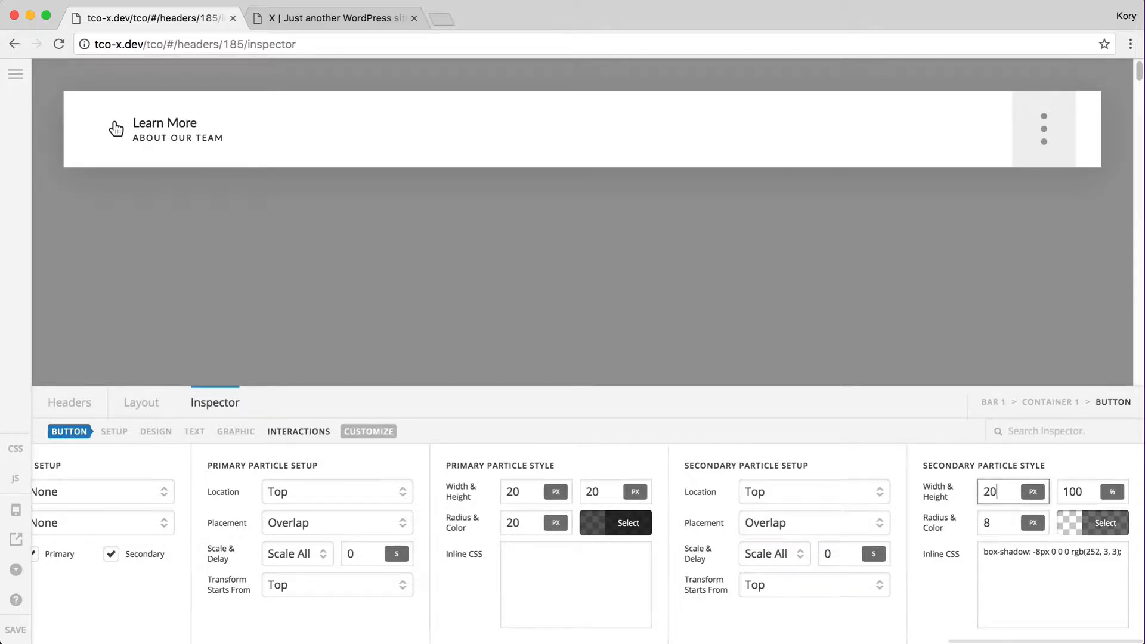
{"action": "key", "text": "Tab"}
{"action": "type", "text": "20"}
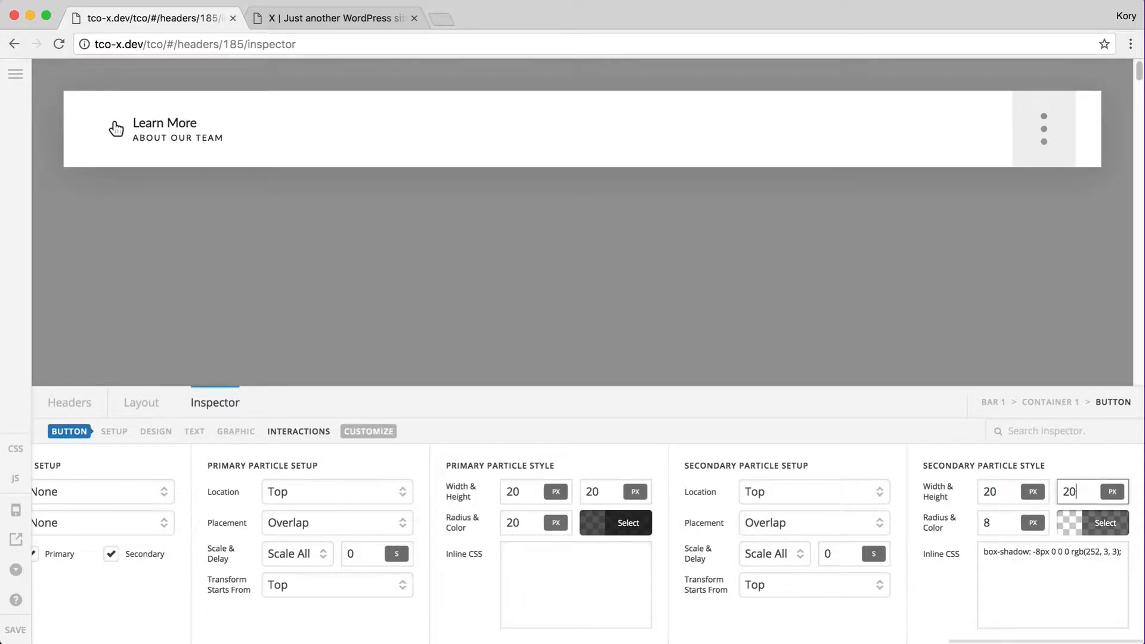
{"action": "left_click", "coordinate": [994, 528]}
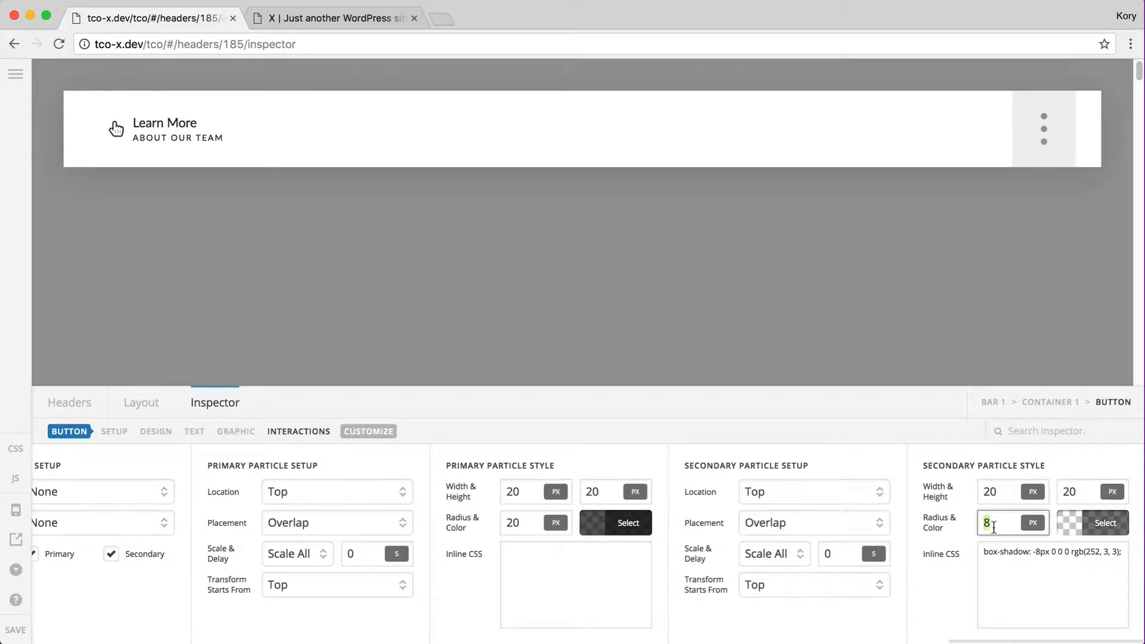
{"action": "left_click", "coordinate": [1087, 515]}
{"action": "left_click", "coordinate": [986, 440]}
{"action": "left_click", "coordinate": [887, 440]}
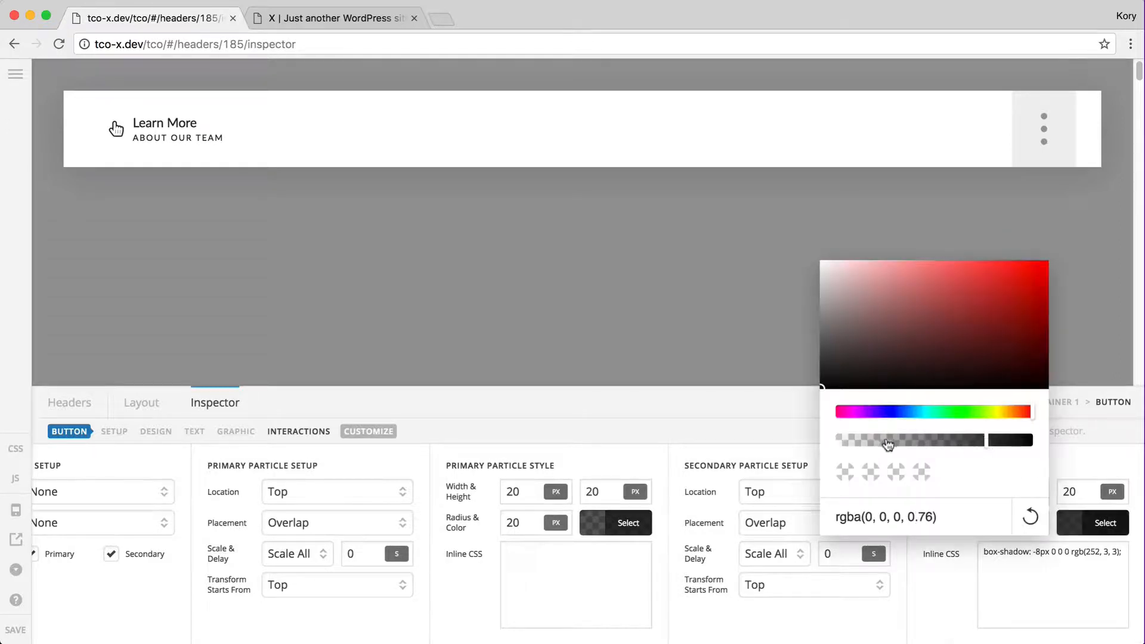
{"action": "left_click", "coordinate": [870, 442]}
{"action": "left_click", "coordinate": [1079, 610]}
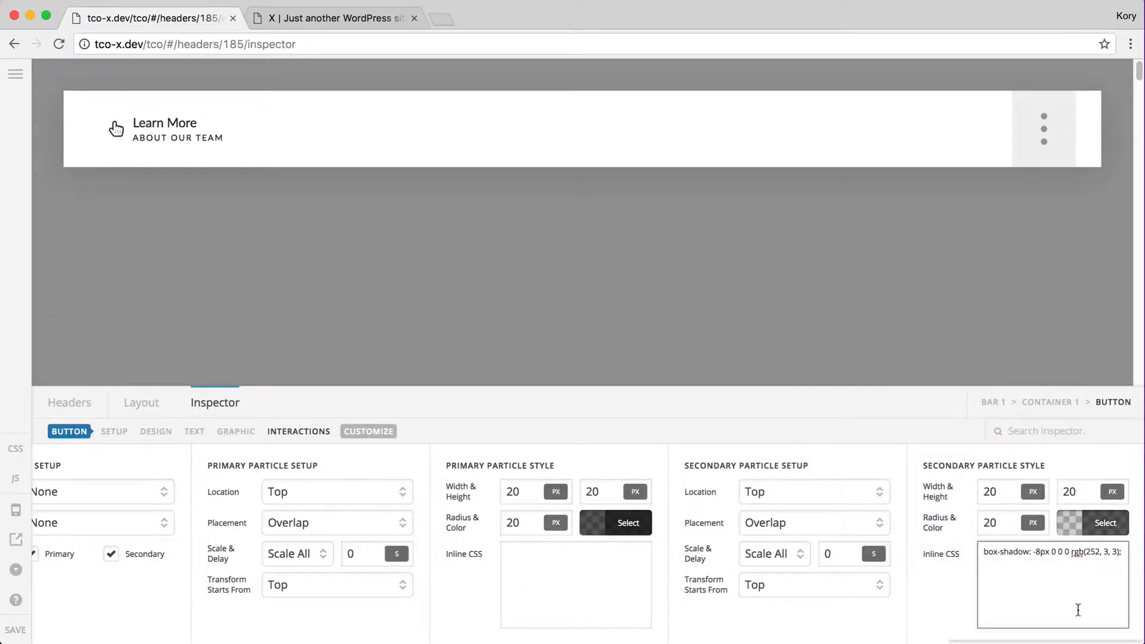
{"action": "key", "text": "super+a"}
{"action": "key", "text": "BackSpace"}
Resize the secondary particle to 30px by 30px with a 30px radius and 0.3s delay
{"action": "double_click", "coordinate": [995, 490]}
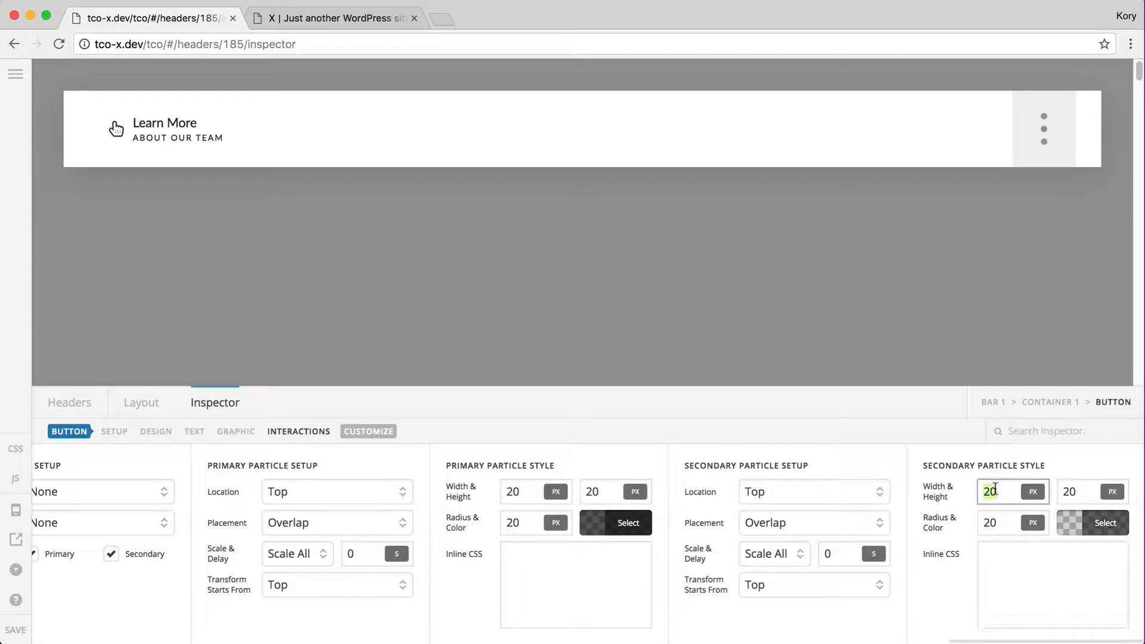
{"action": "type", "text": "30"}
{"action": "double_click", "coordinate": [1063, 491]}
{"action": "type", "text": "30"}
{"action": "left_click", "coordinate": [996, 523]}
{"action": "type", "text": "3"}
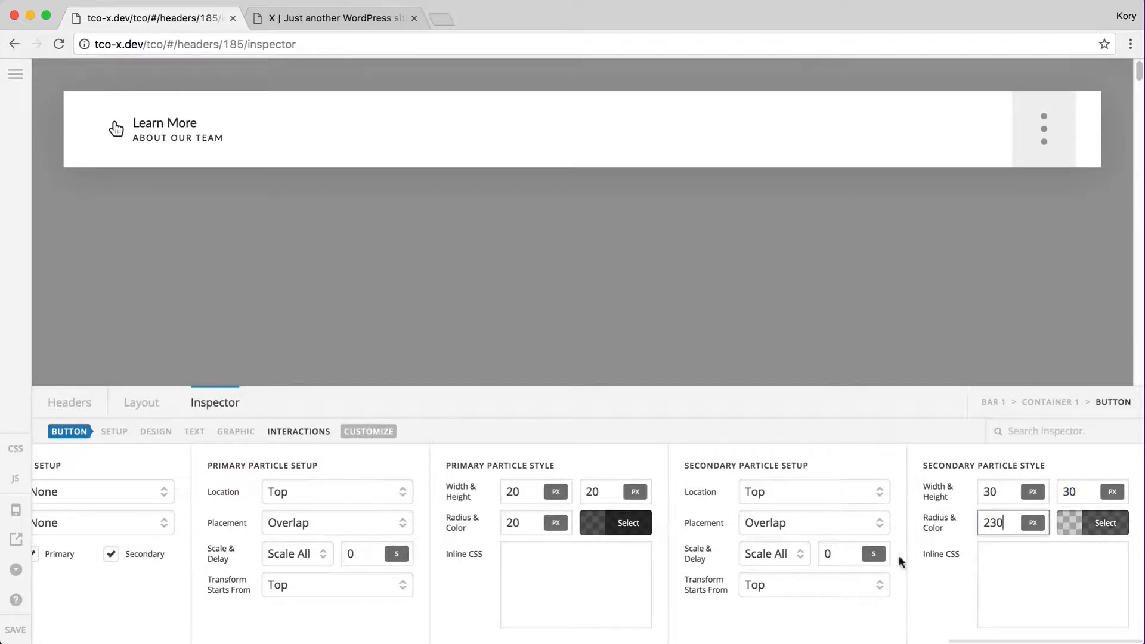
{"action": "left_click", "coordinate": [837, 555]}
{"action": "double_click", "coordinate": [1018, 528]}
{"action": "type", "text": "30"}
{"action": "left_click", "coordinate": [837, 549]}
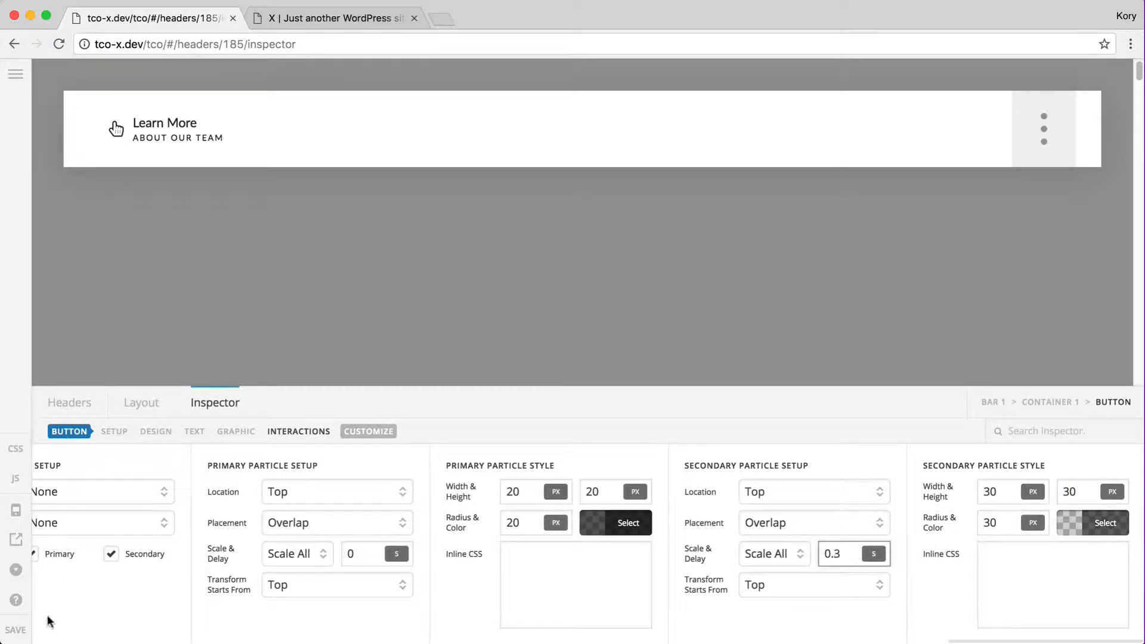
Save the header and reload the live site to preview both particles atop Learn More
{"action": "left_click", "coordinate": [23, 630]}
{"action": "key", "text": "ctrl+Tab"}
{"action": "key", "text": "super+r"}
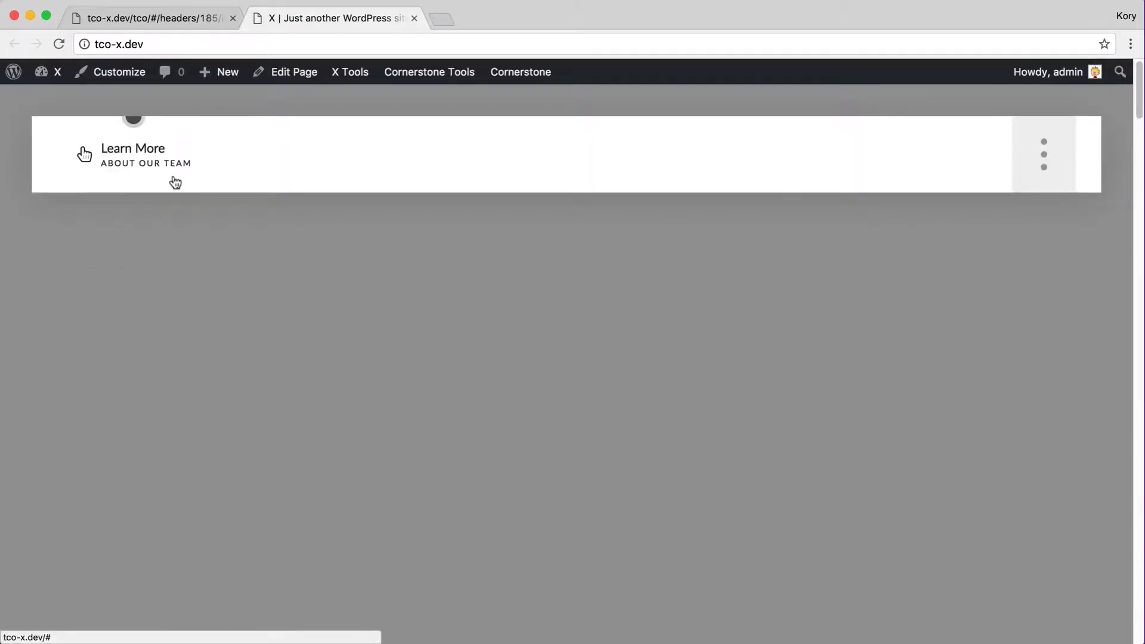
{"action": "key", "text": "ctrl+shift+Tab"}
Raise the secondary particle's colour to 0.32 opacity, save, and check it on the live site
{"action": "left_click", "coordinate": [1105, 523]}
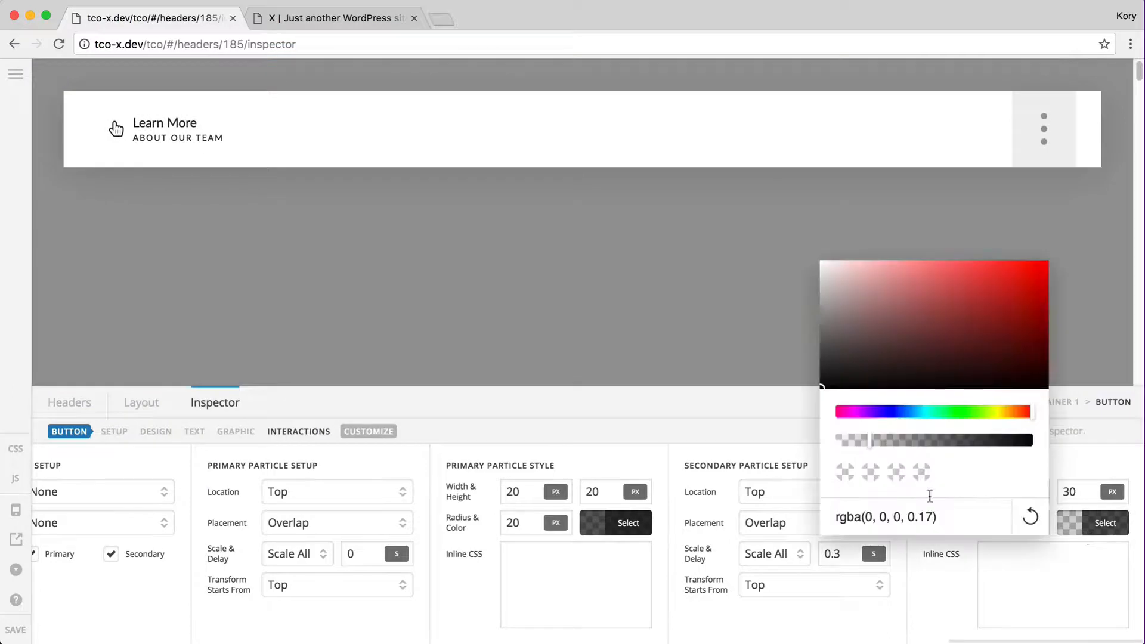
{"action": "left_click", "coordinate": [899, 442]}
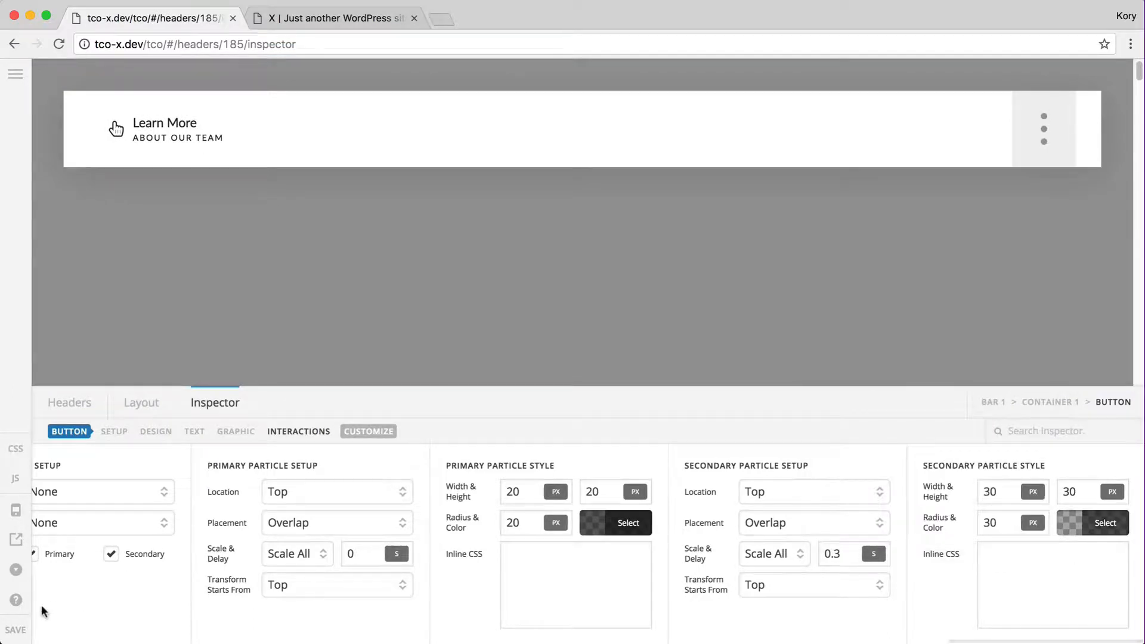
{"action": "left_click", "coordinate": [18, 632]}
{"action": "key", "text": "ctrl+Tab"}
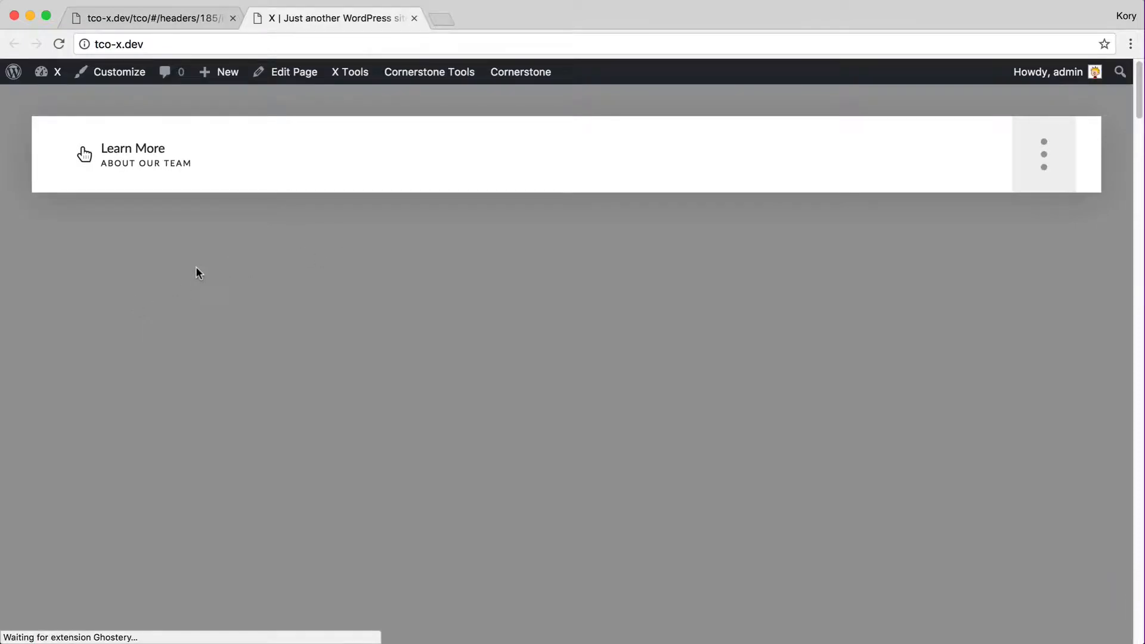
{"action": "key", "text": "ctrl+shift+Tab"}
{"action": "key", "text": "ctrl+Tab"}
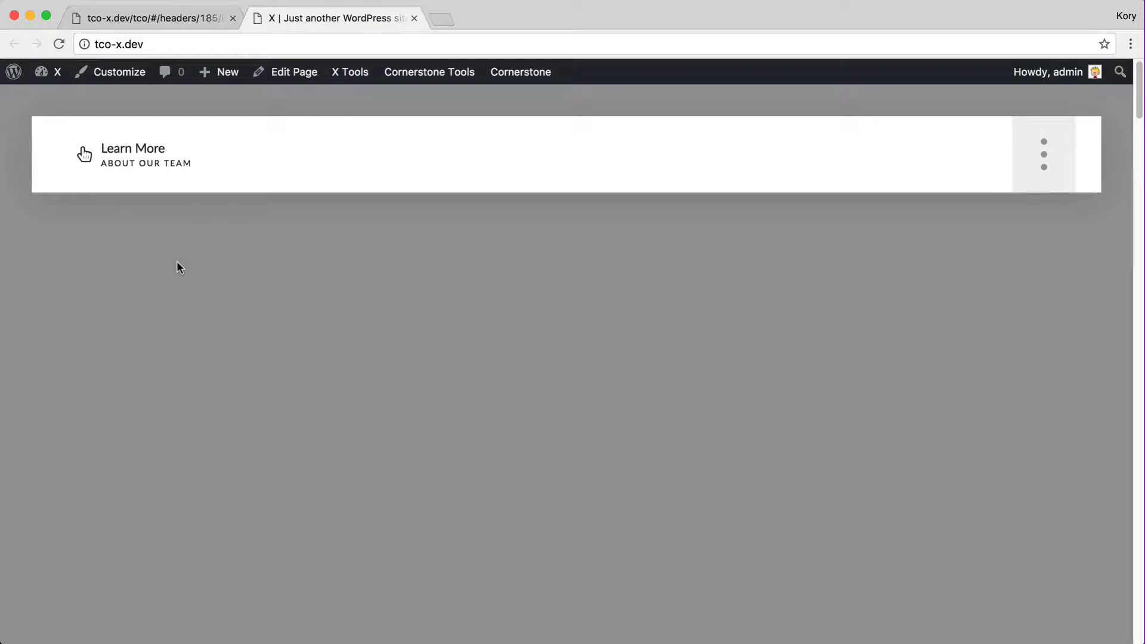
{"action": "key", "text": "ctrl+shift+Tab"}
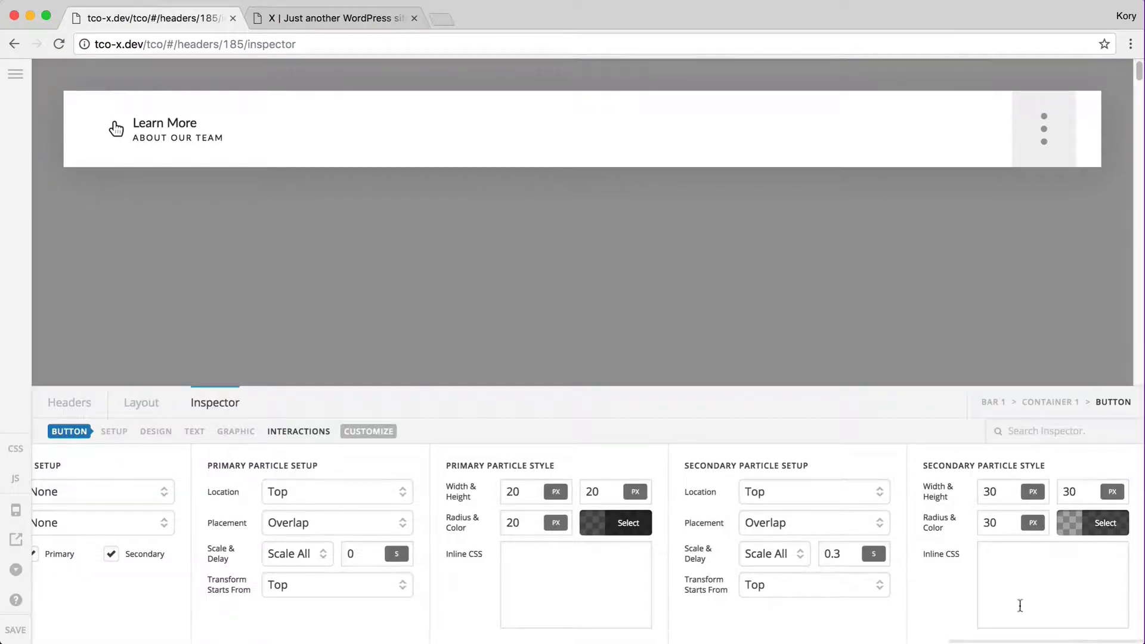
Untick the secondary particle in Interactions Setup and scroll back to the button's Setup settings
{"action": "left_click", "coordinate": [112, 555]}
{"action": "left_click", "coordinate": [524, 572]}
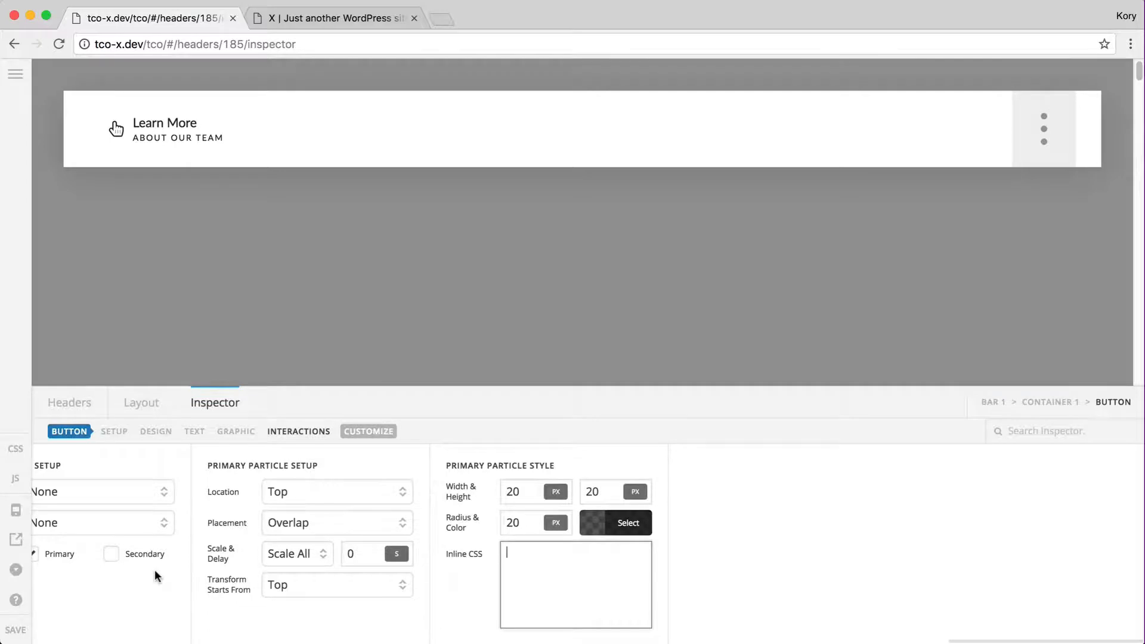
{"action": "scroll", "coordinate": [155, 570], "scroll_direction": "left", "scroll_amount": 5}
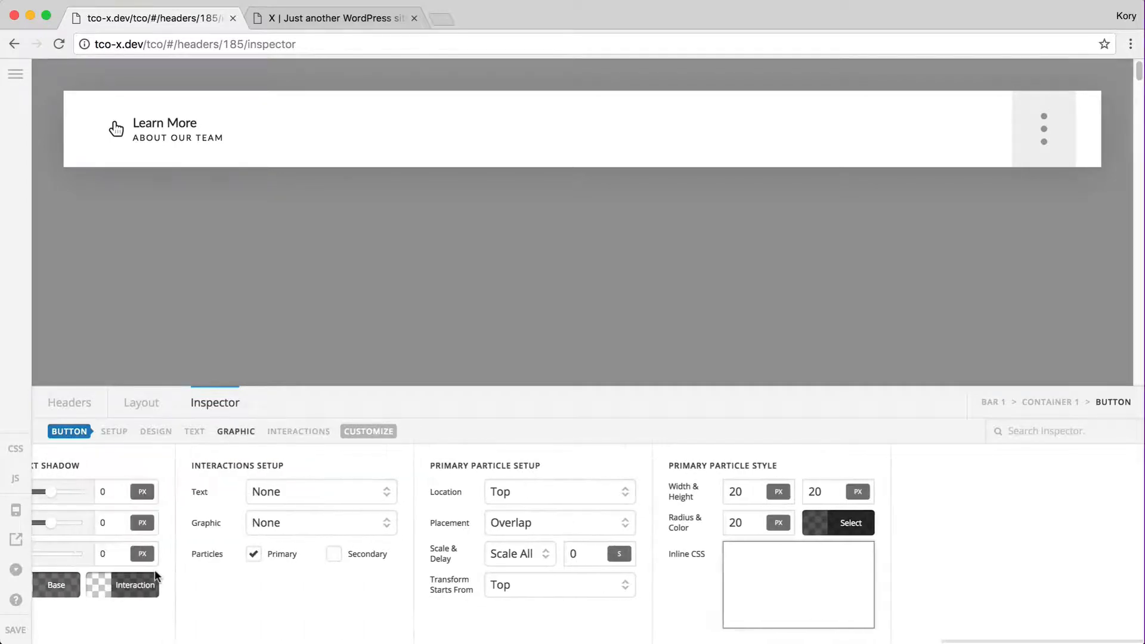
{"action": "scroll", "coordinate": [155, 570], "scroll_direction": "left", "scroll_amount": 8}
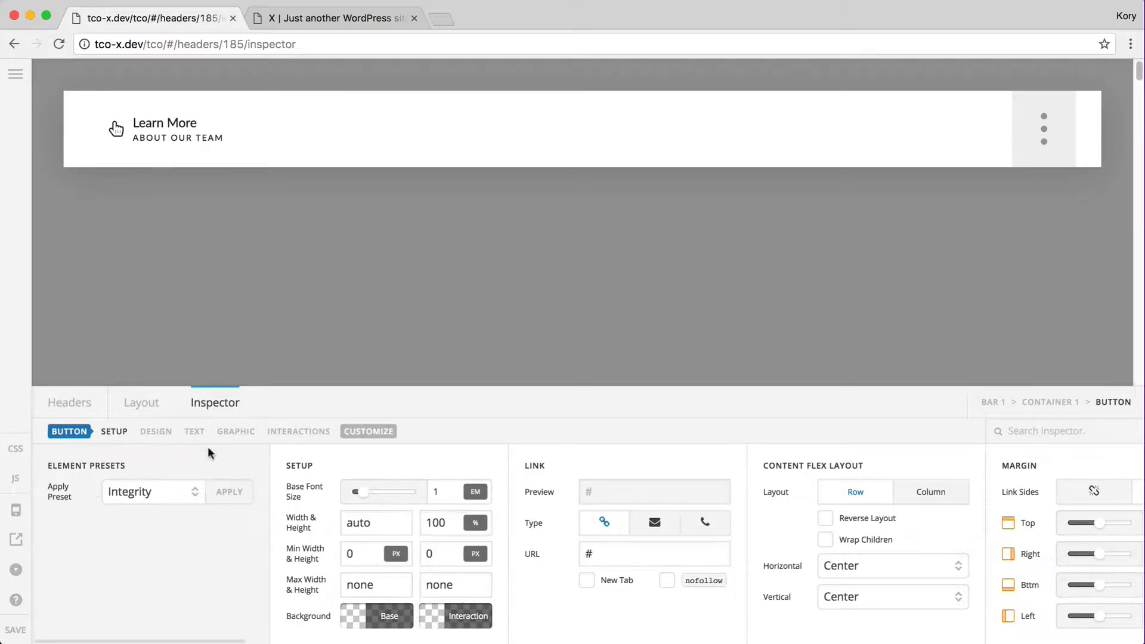
Reapply the Integrity preset to the Learn More button
{"action": "left_click", "coordinate": [146, 496]}
{"action": "left_click", "coordinate": [77, 518]}
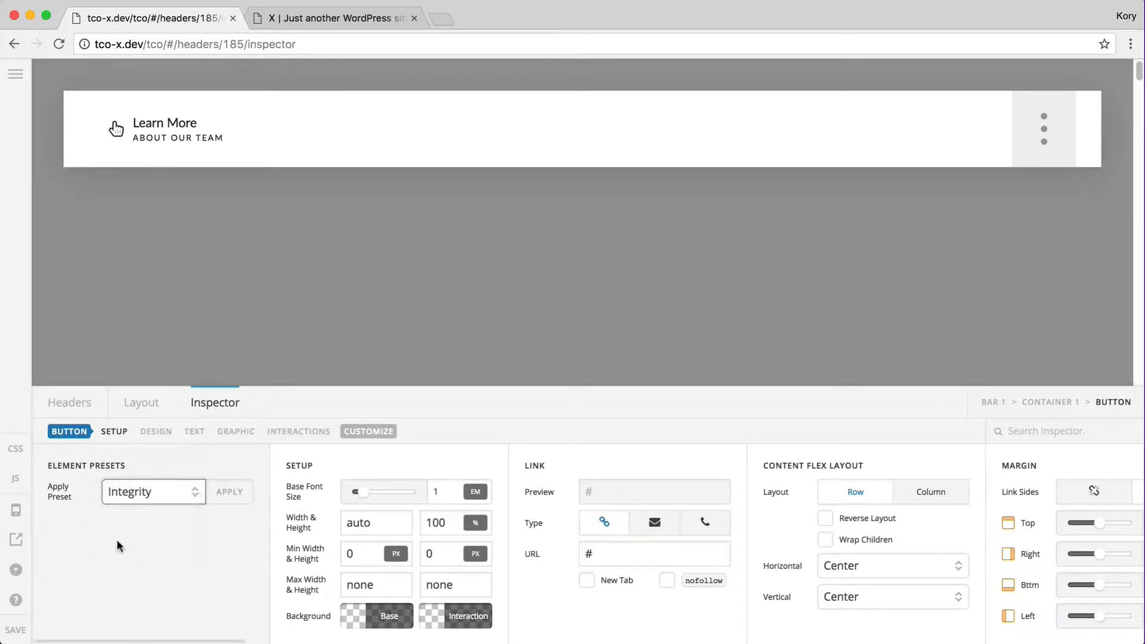
{"action": "left_click", "coordinate": [146, 495]}
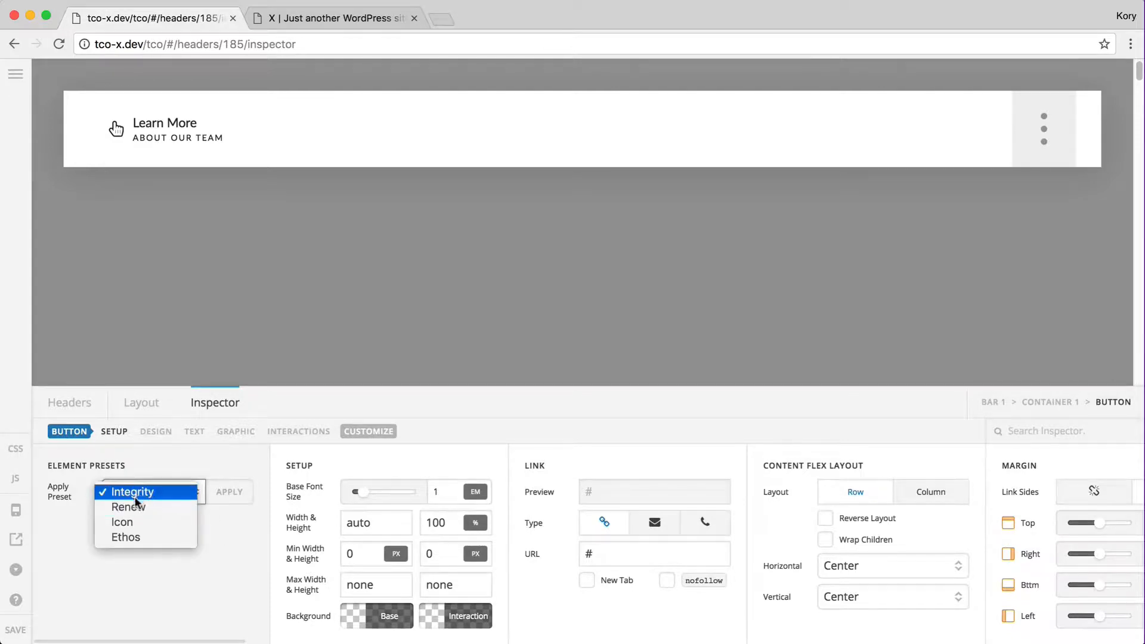
{"action": "left_click", "coordinate": [130, 493]}
{"action": "left_click", "coordinate": [229, 493]}
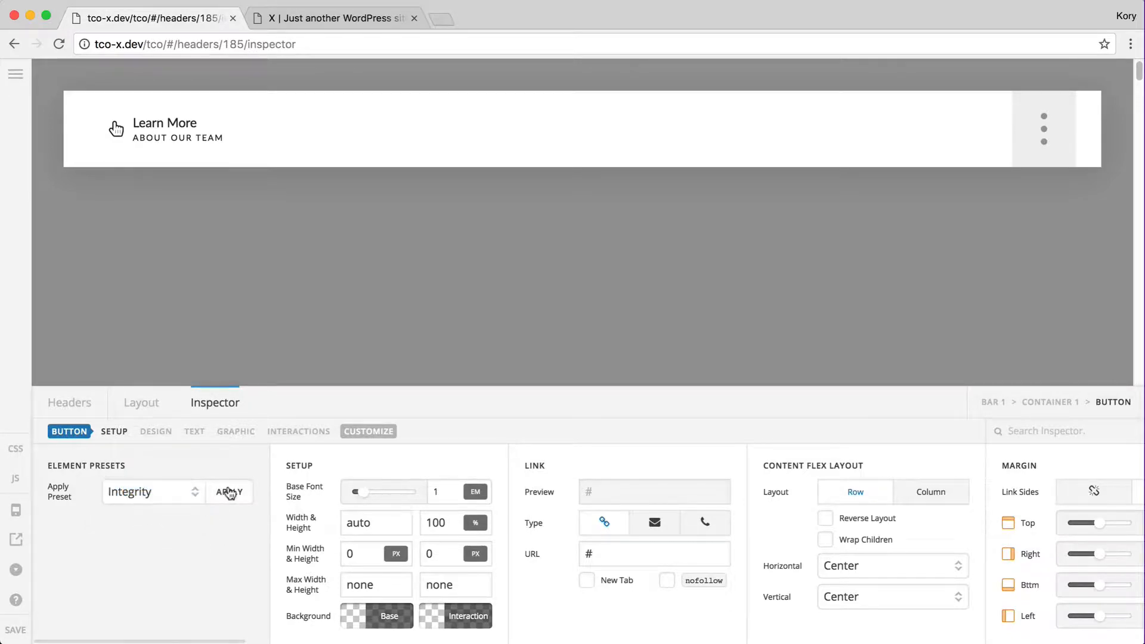
{"action": "left_click", "coordinate": [514, 406]}
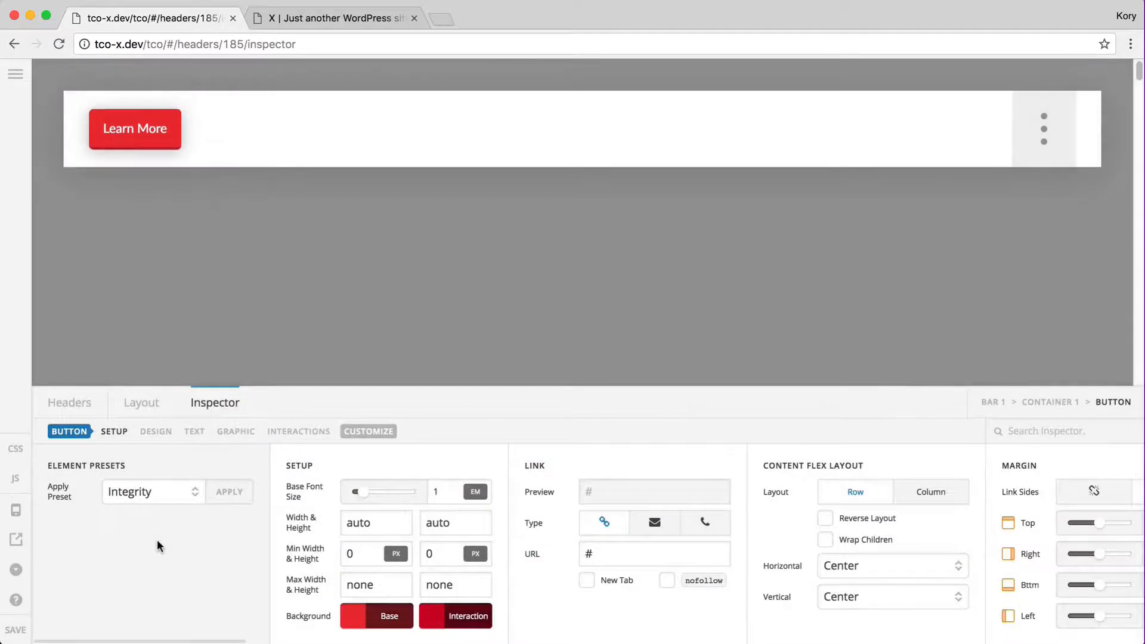
Try the Renew and then the Icon presets on the button
{"action": "left_click", "coordinate": [141, 492]}
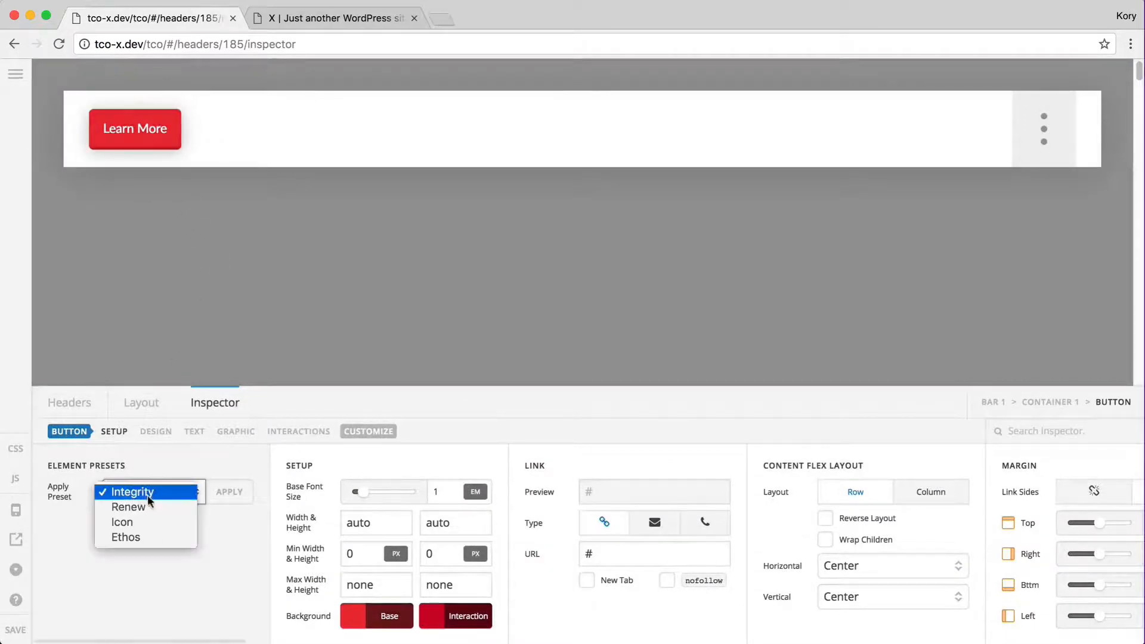
{"action": "left_click", "coordinate": [131, 507]}
{"action": "left_click", "coordinate": [228, 500]}
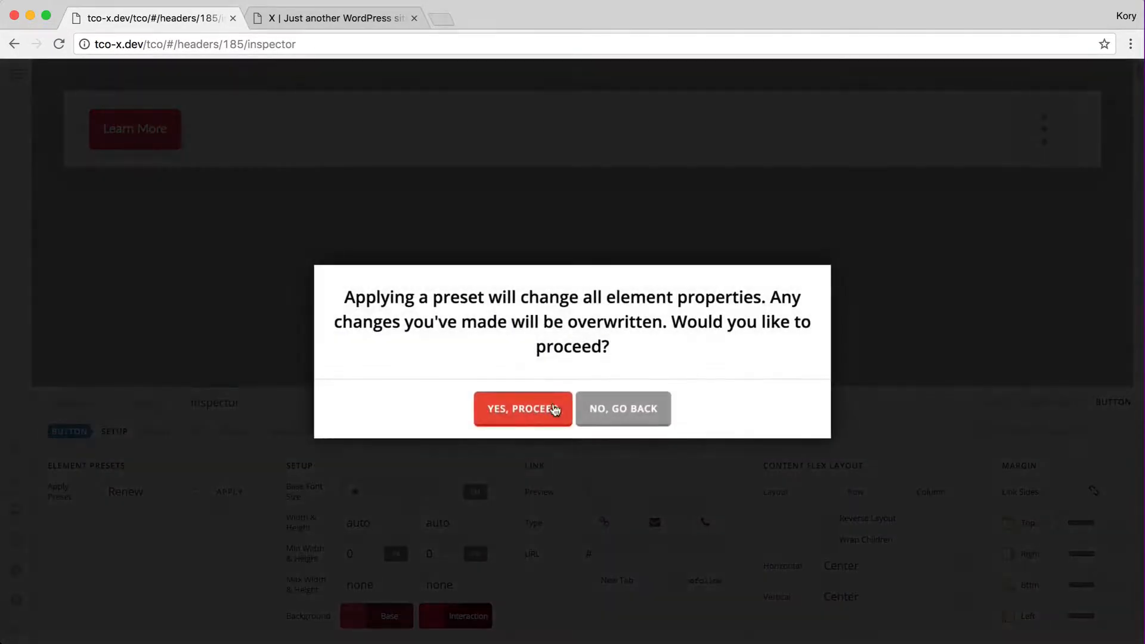
{"action": "left_click", "coordinate": [557, 409]}
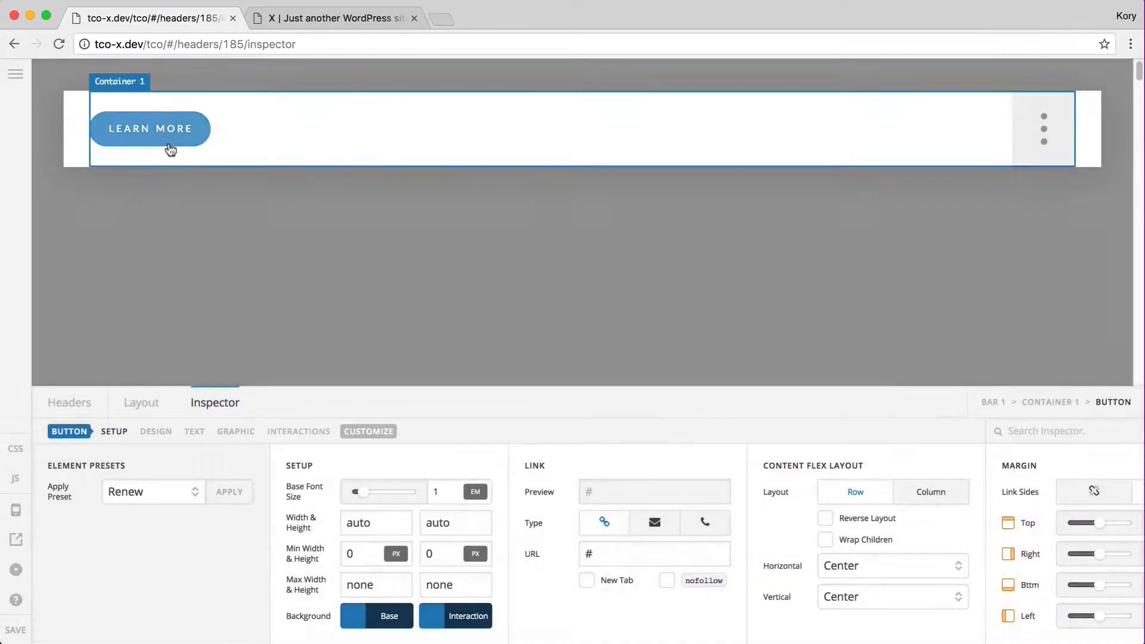
{"action": "left_click", "coordinate": [140, 495]}
{"action": "left_click", "coordinate": [154, 507]}
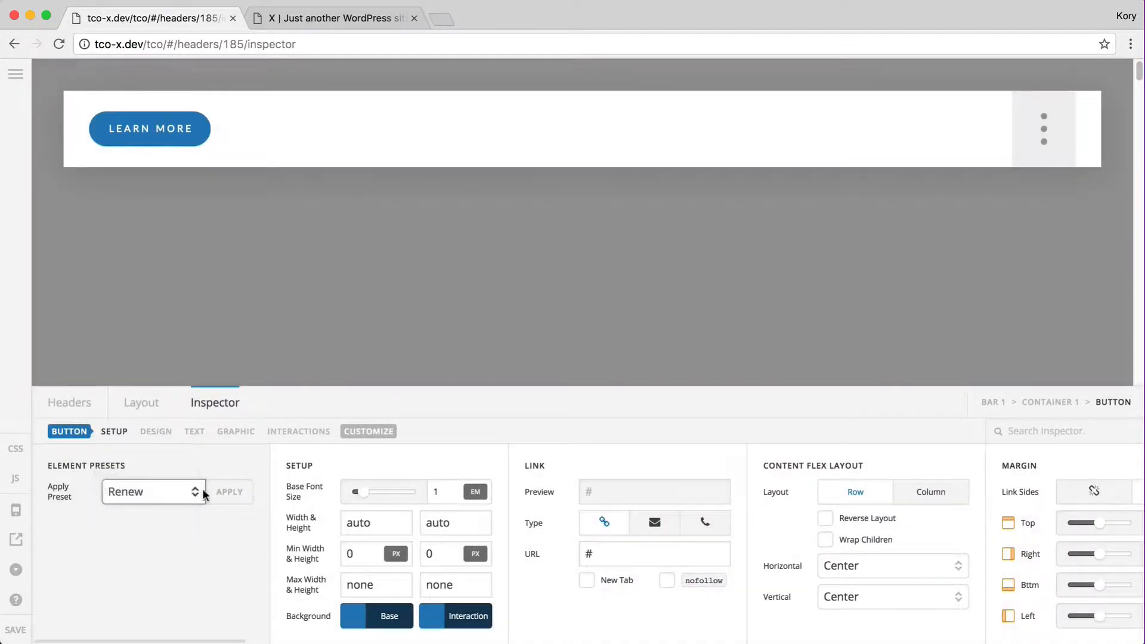
{"action": "left_click", "coordinate": [229, 492]}
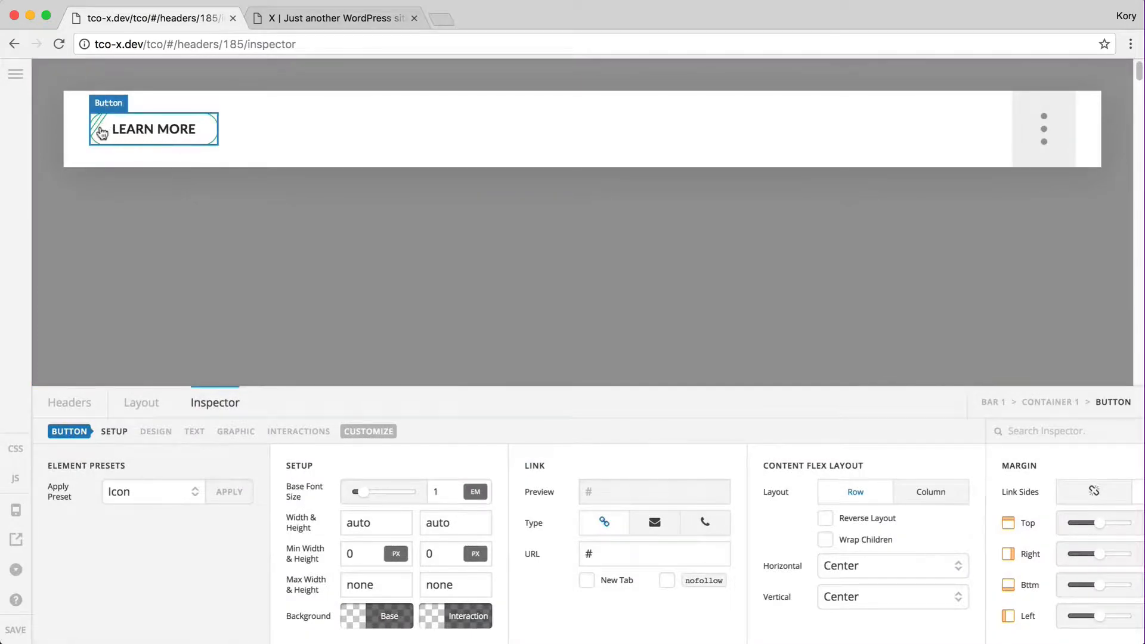
Save the header and check it on the live site
{"action": "left_click", "coordinate": [19, 634]}
{"action": "key", "text": "ctrl+Tab"}
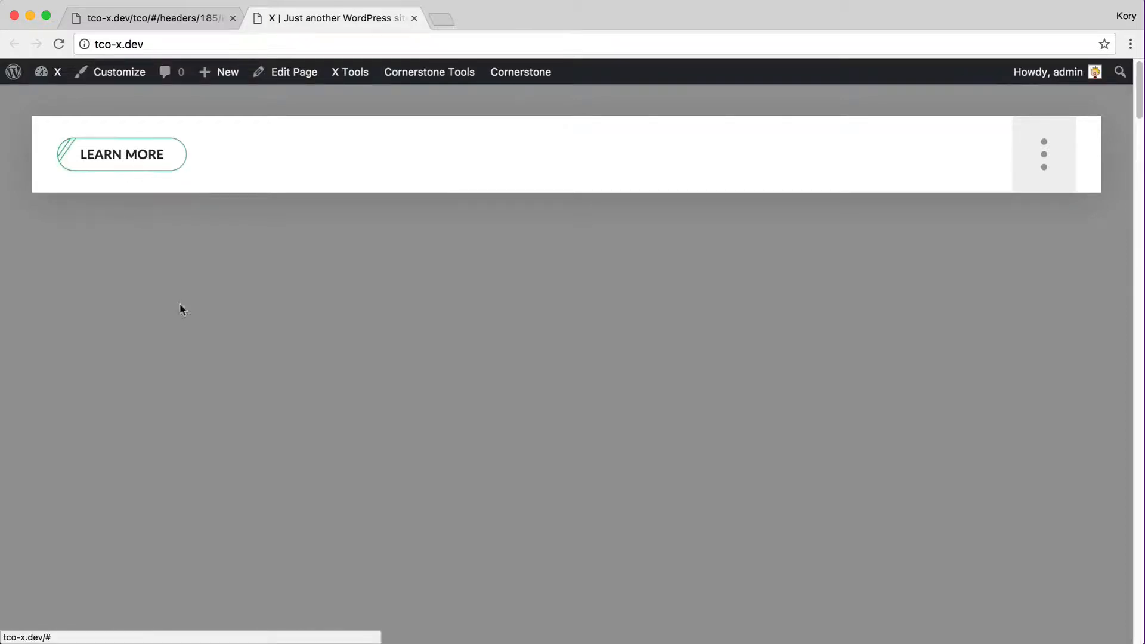
{"action": "key", "text": "ctrl+shift+Tab"}
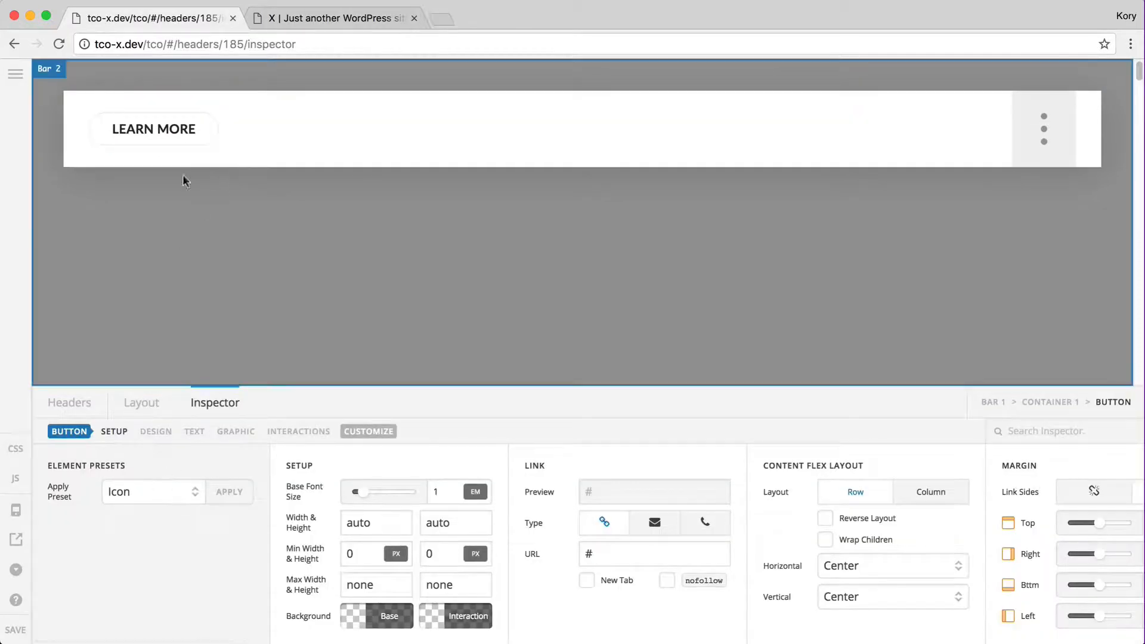
Restyle the button with Renew, then Ethos, and save the header
{"action": "left_click", "coordinate": [142, 491]}
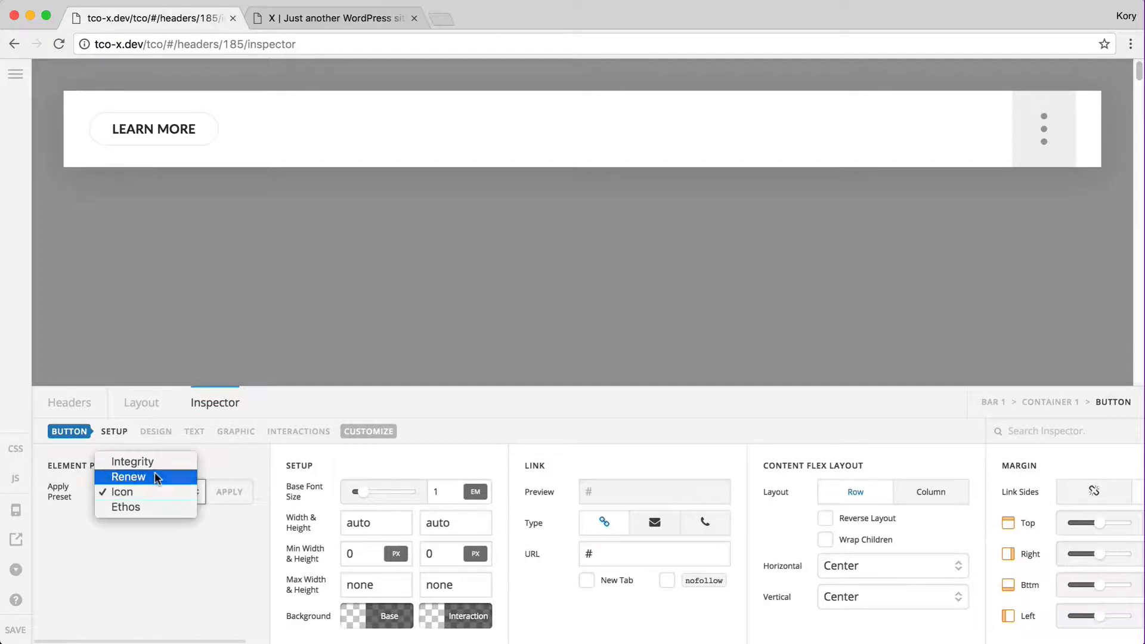
{"action": "left_click", "coordinate": [146, 476]}
{"action": "left_click", "coordinate": [227, 492]}
{"action": "left_click", "coordinate": [540, 402]}
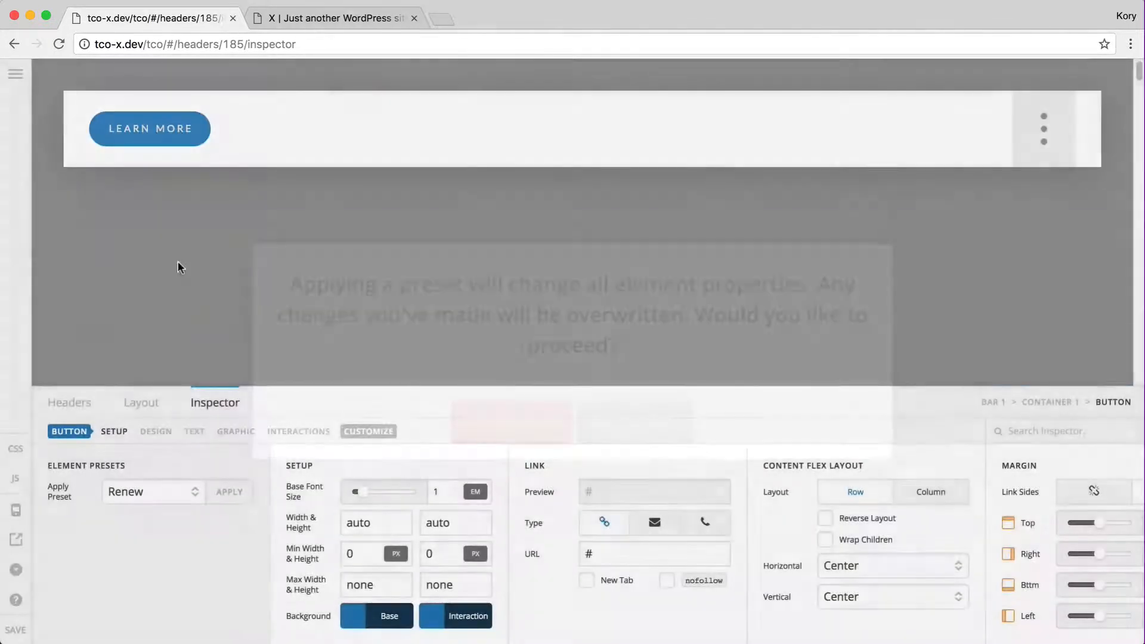
{"action": "left_click", "coordinate": [146, 490]}
{"action": "left_click", "coordinate": [149, 521]}
{"action": "left_click", "coordinate": [228, 493]}
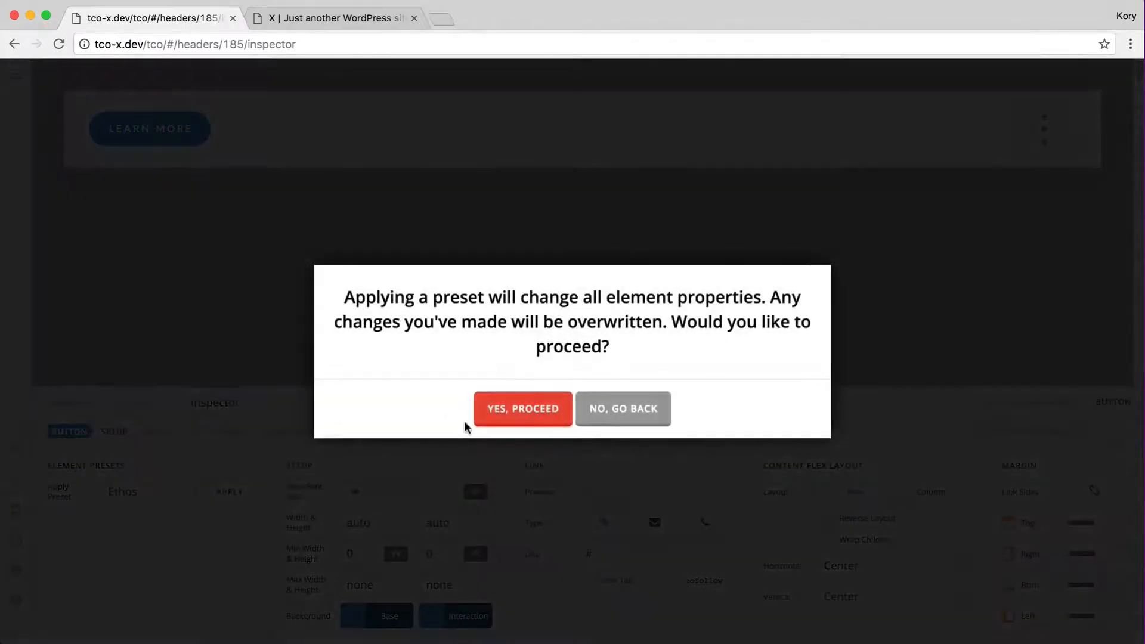
{"action": "left_click", "coordinate": [522, 412]}
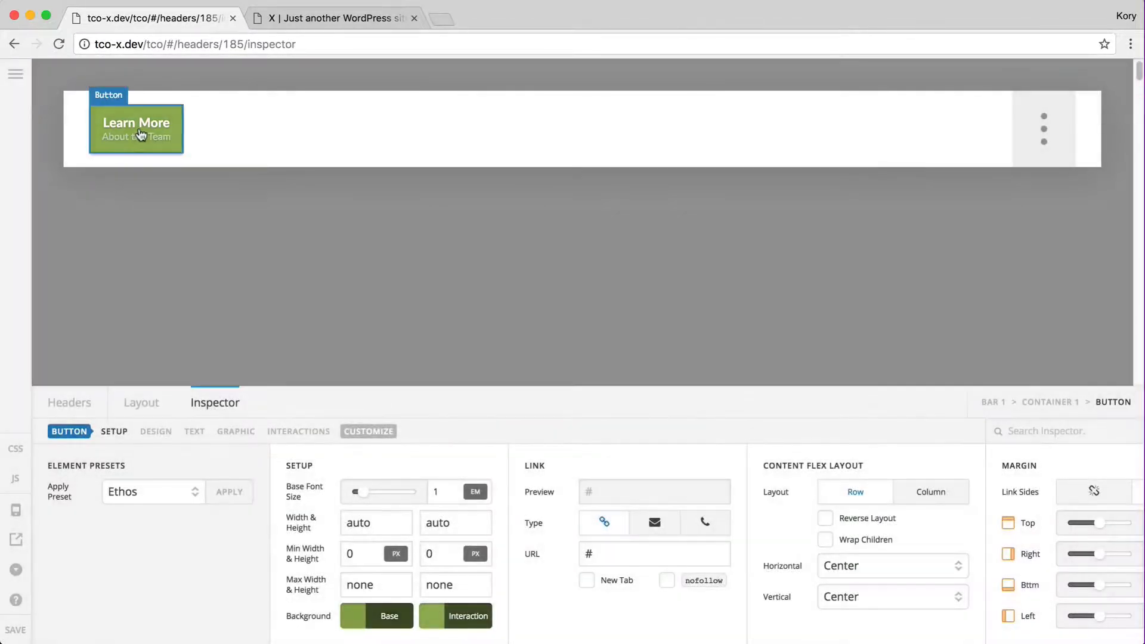
{"action": "left_click", "coordinate": [18, 630]}
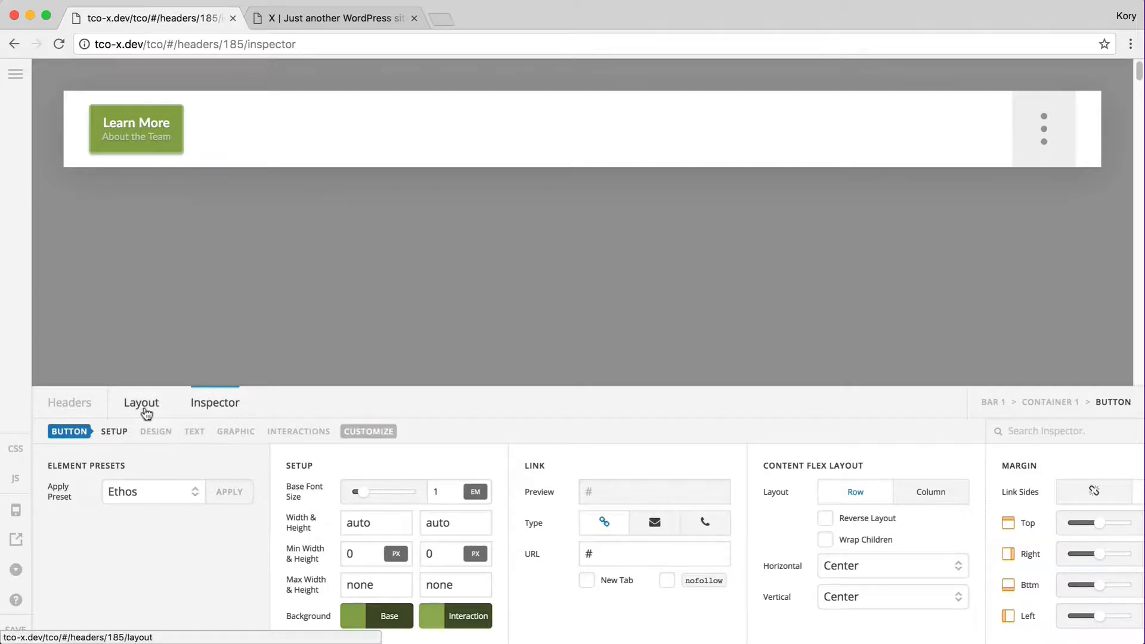
Return the button to the red Integrity preset and save the header
{"action": "left_click", "coordinate": [169, 494]}
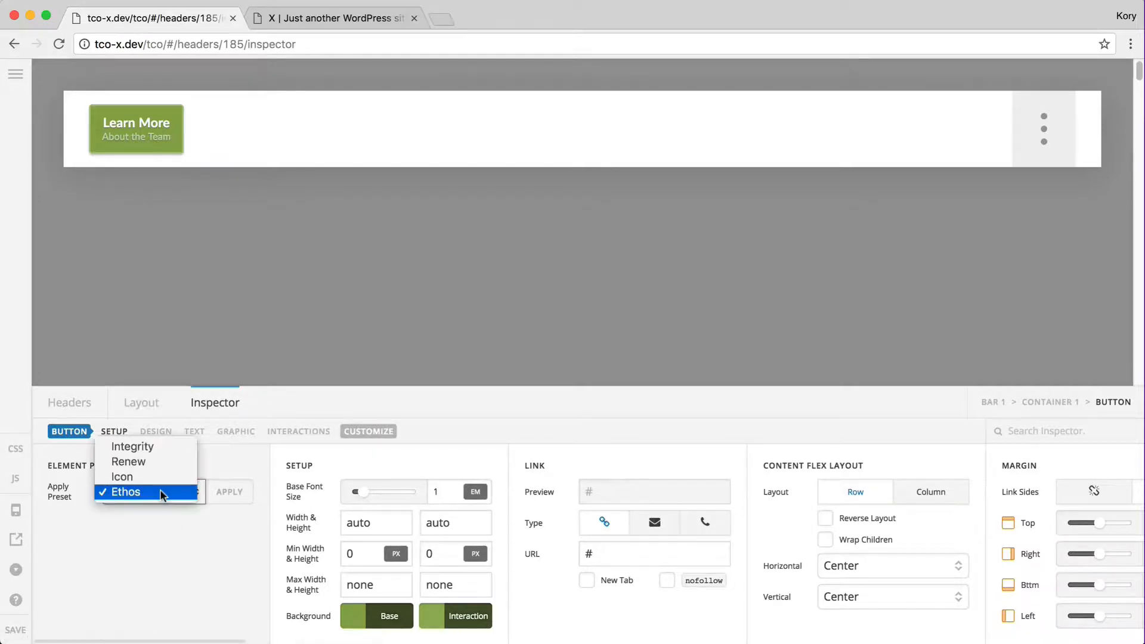
{"action": "left_click", "coordinate": [170, 452]}
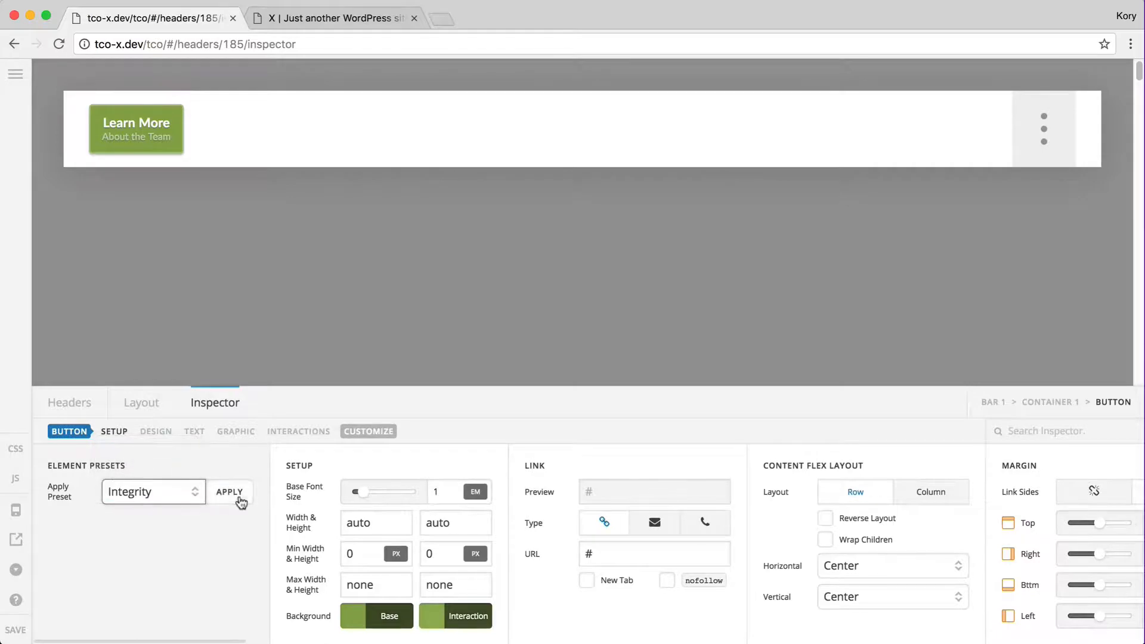
{"action": "left_click", "coordinate": [230, 492]}
{"action": "left_click", "coordinate": [513, 405]}
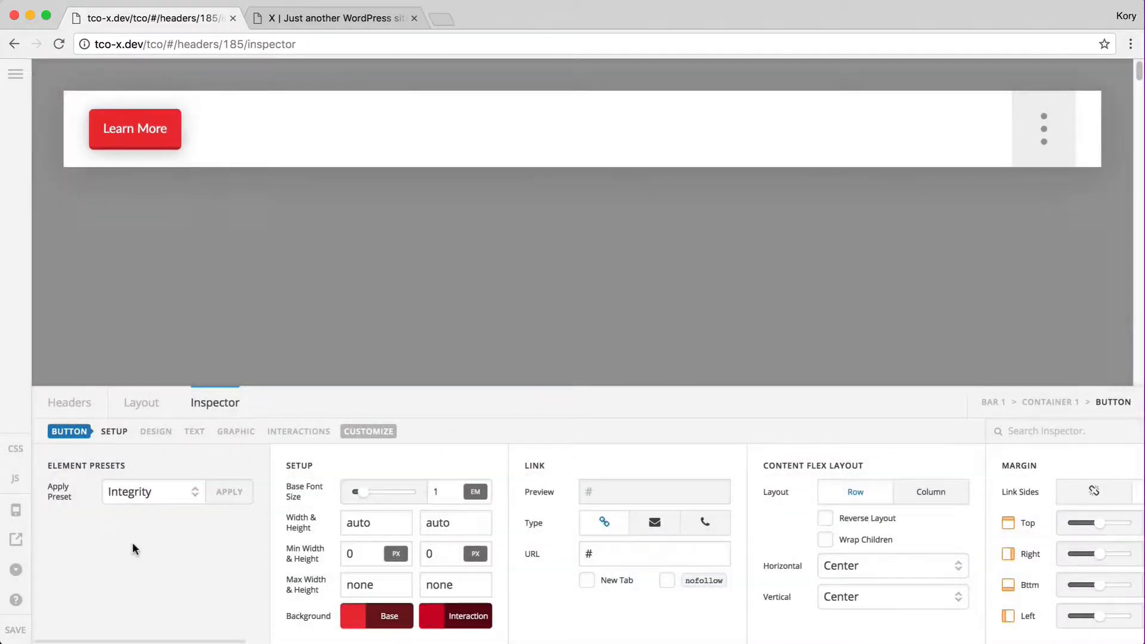
{"action": "left_click", "coordinate": [16, 630]}
{"action": "left_click", "coordinate": [143, 412]}
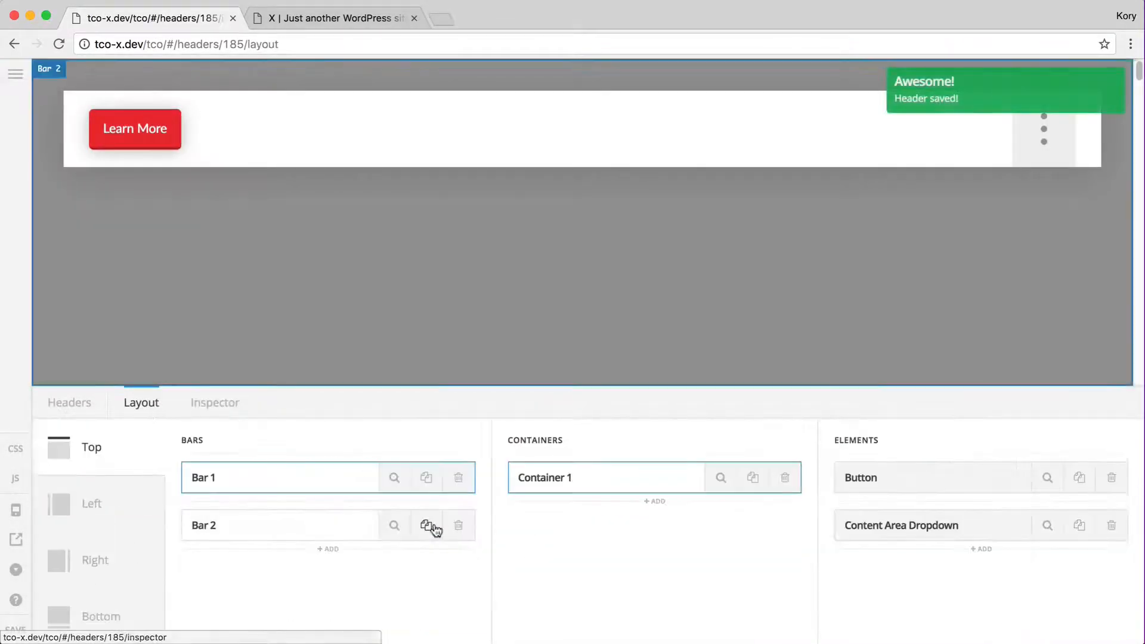
Add a Content Area element to the container, then delete it
{"action": "left_click", "coordinate": [907, 546]}
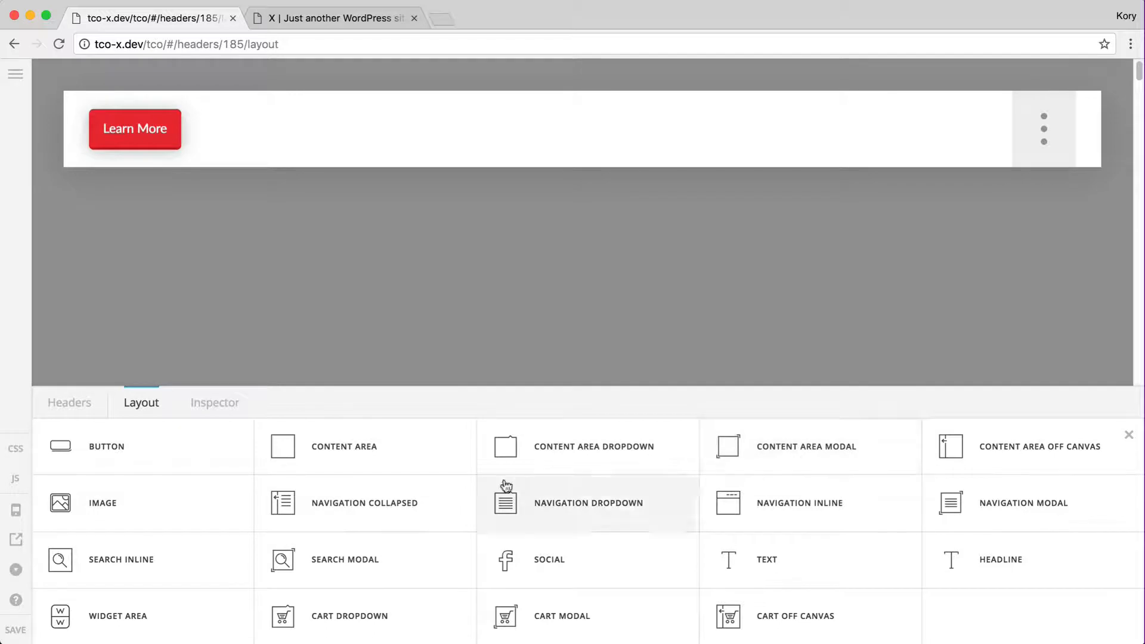
{"action": "left_click", "coordinate": [315, 452]}
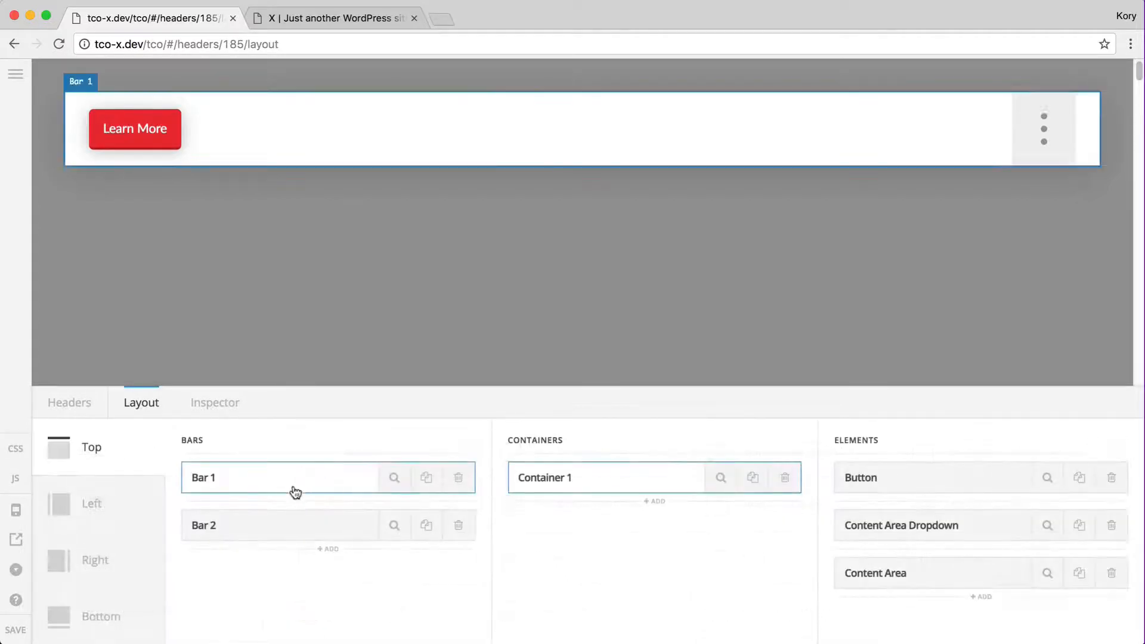
{"action": "left_click", "coordinate": [1112, 574]}
{"action": "left_click", "coordinate": [523, 396]}
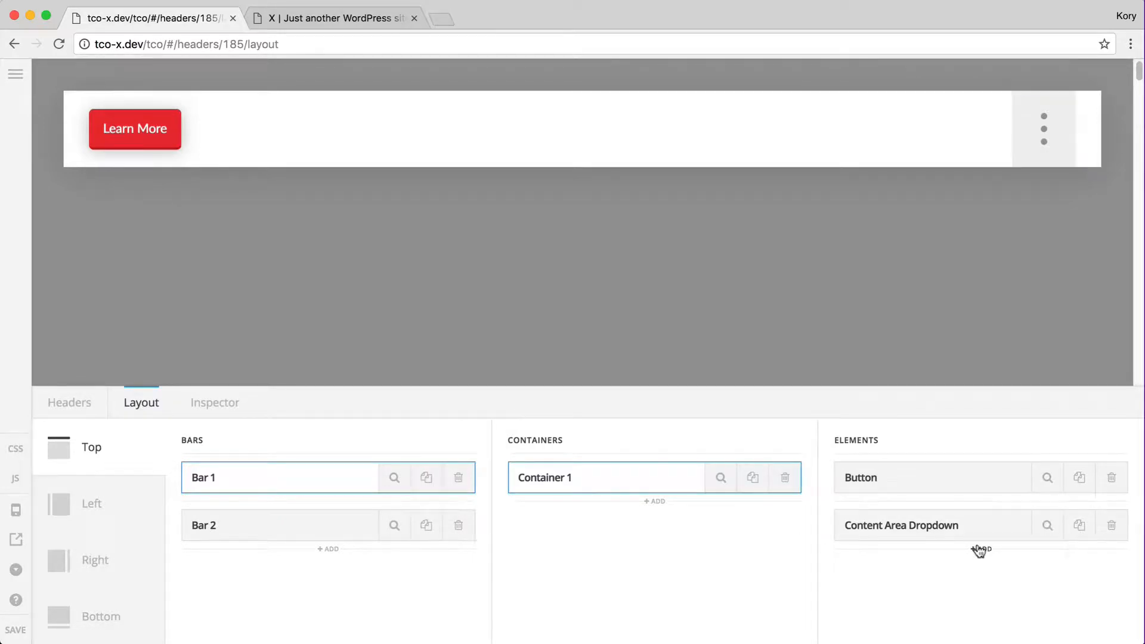
Delete the Content Area Dropdown so only the Learn More button remains
{"action": "left_click", "coordinate": [1110, 528]}
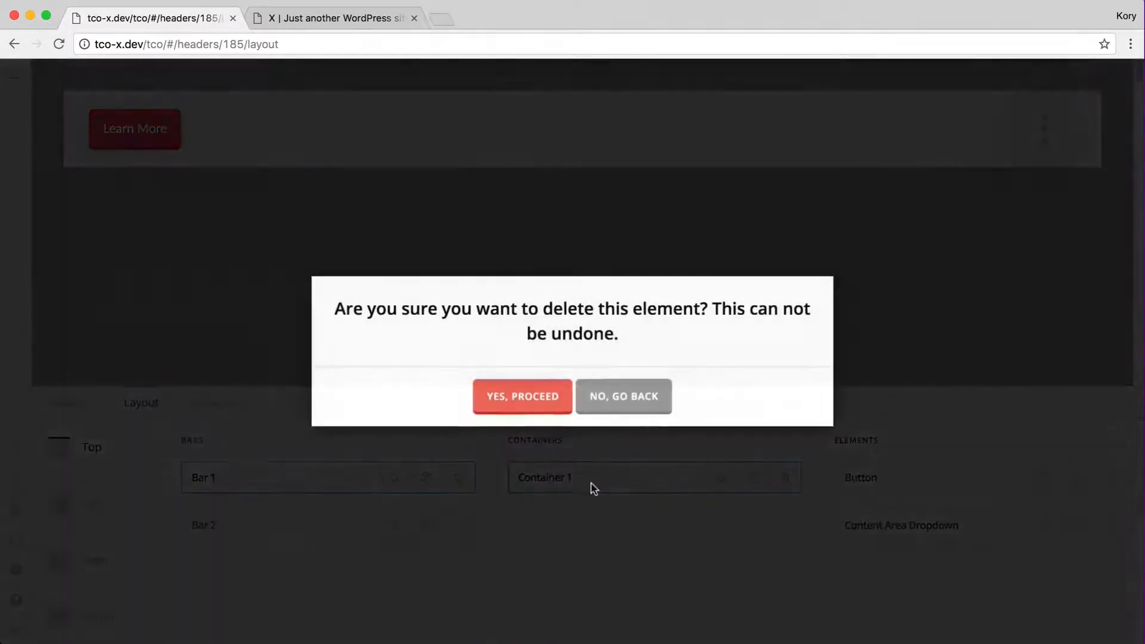
{"action": "left_click", "coordinate": [531, 408]}
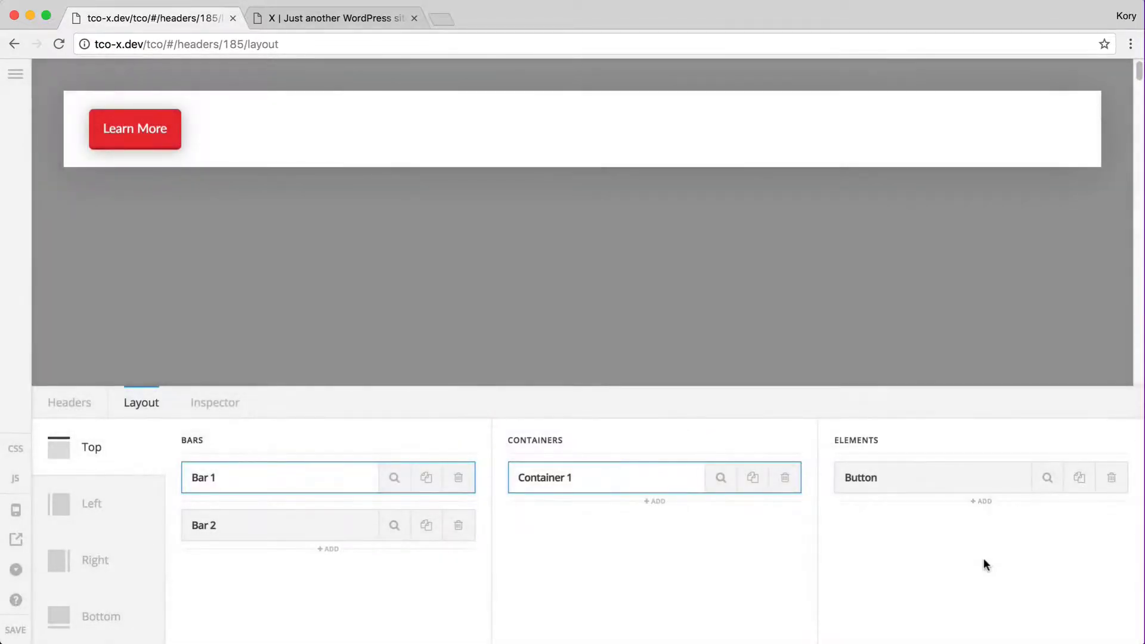
{"action": "left_click", "coordinate": [972, 505]}
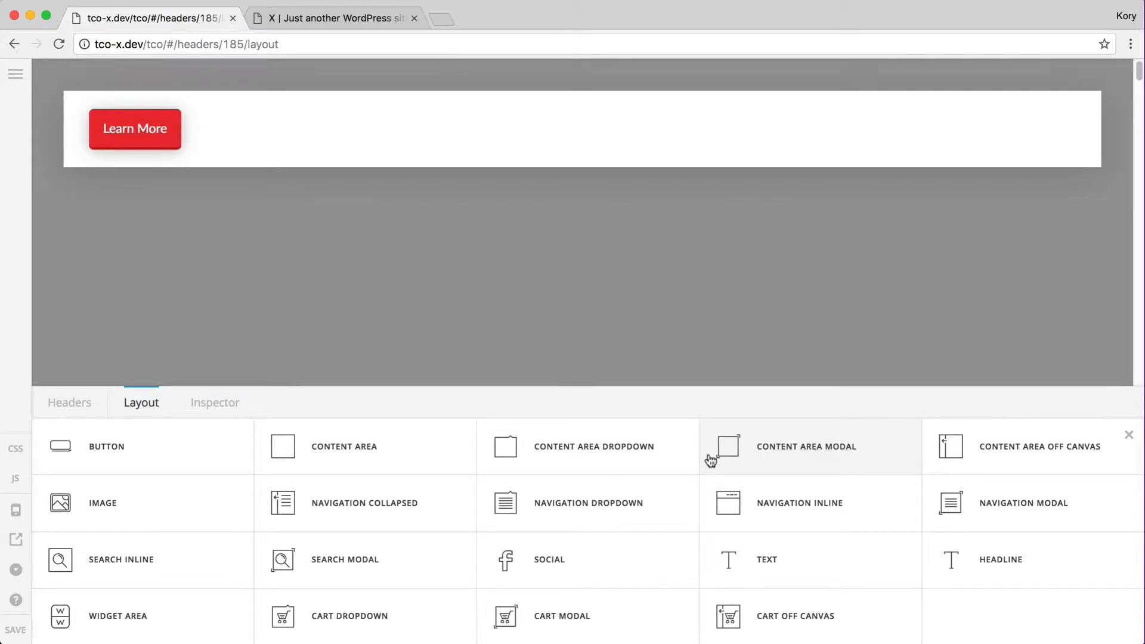
Add a Content Area Dropdown and style it with the Renew preset
{"action": "left_click", "coordinate": [626, 463]}
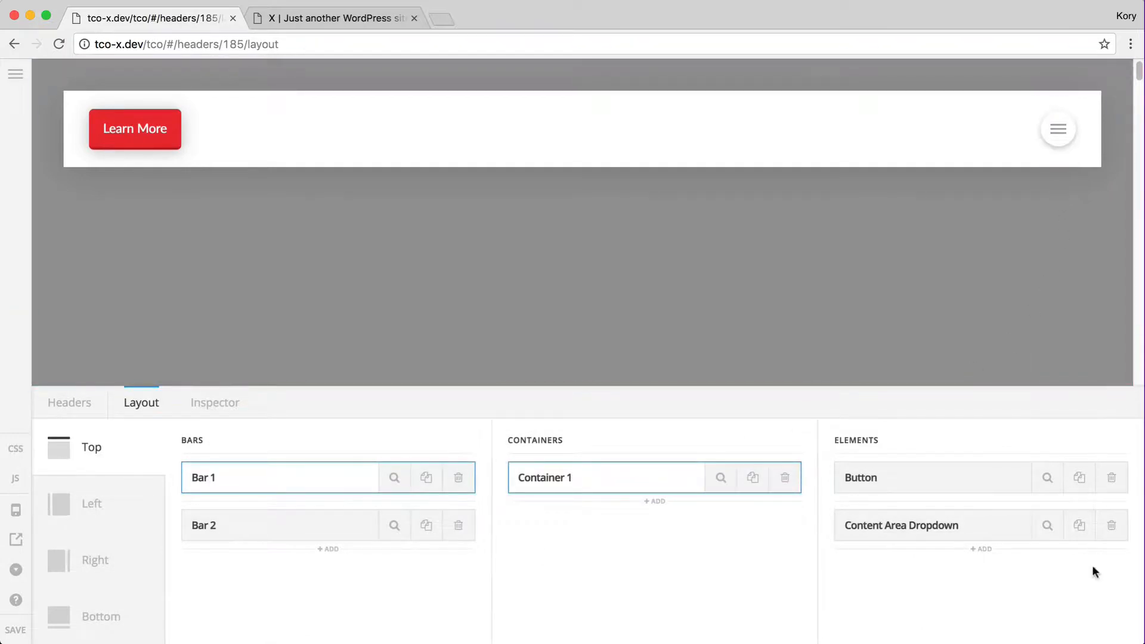
{"action": "left_click", "coordinate": [1048, 526]}
{"action": "left_click", "coordinate": [153, 499]}
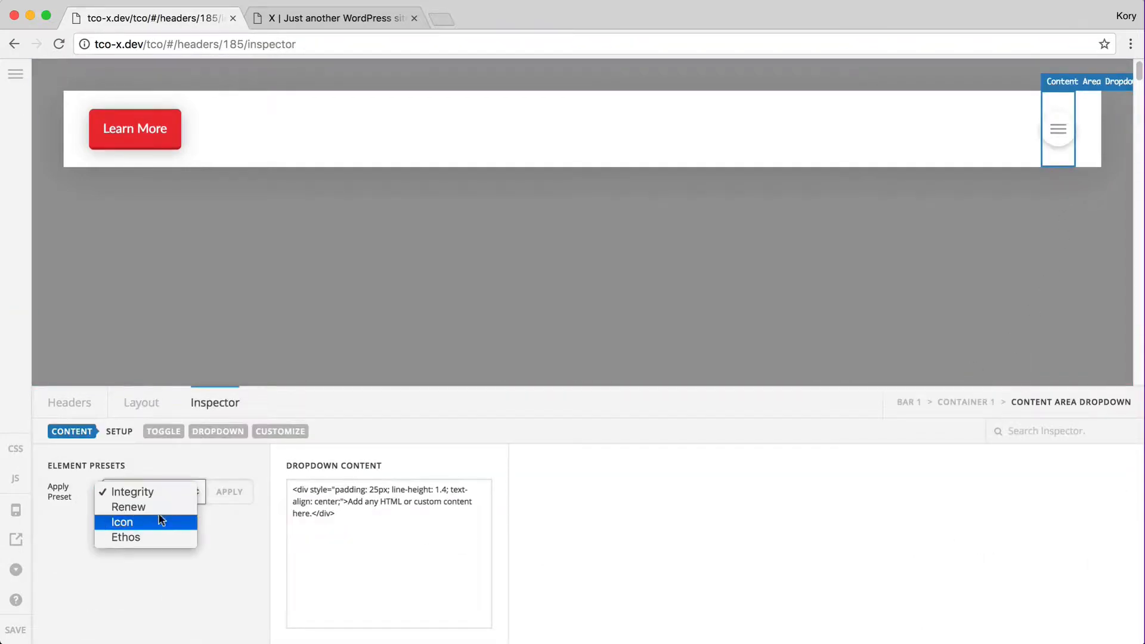
{"action": "left_click", "coordinate": [158, 507]}
{"action": "left_click", "coordinate": [226, 495]}
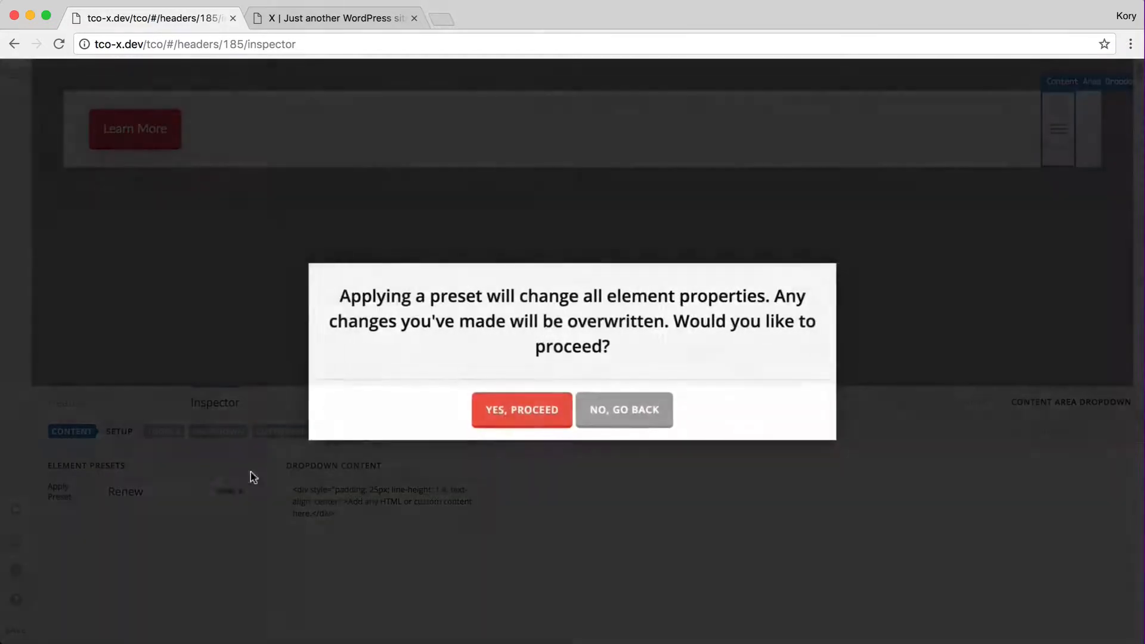
{"action": "left_click", "coordinate": [518, 411]}
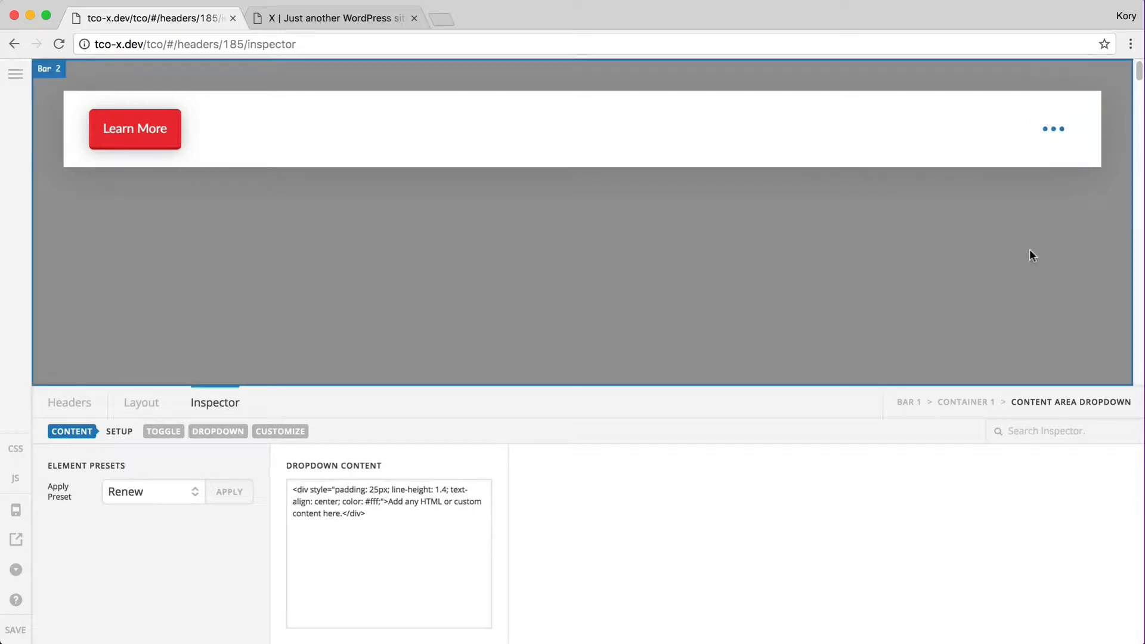
Preview the dropdown panel open and closed, then delete the dropdown
{"action": "left_click", "coordinate": [1062, 144]}
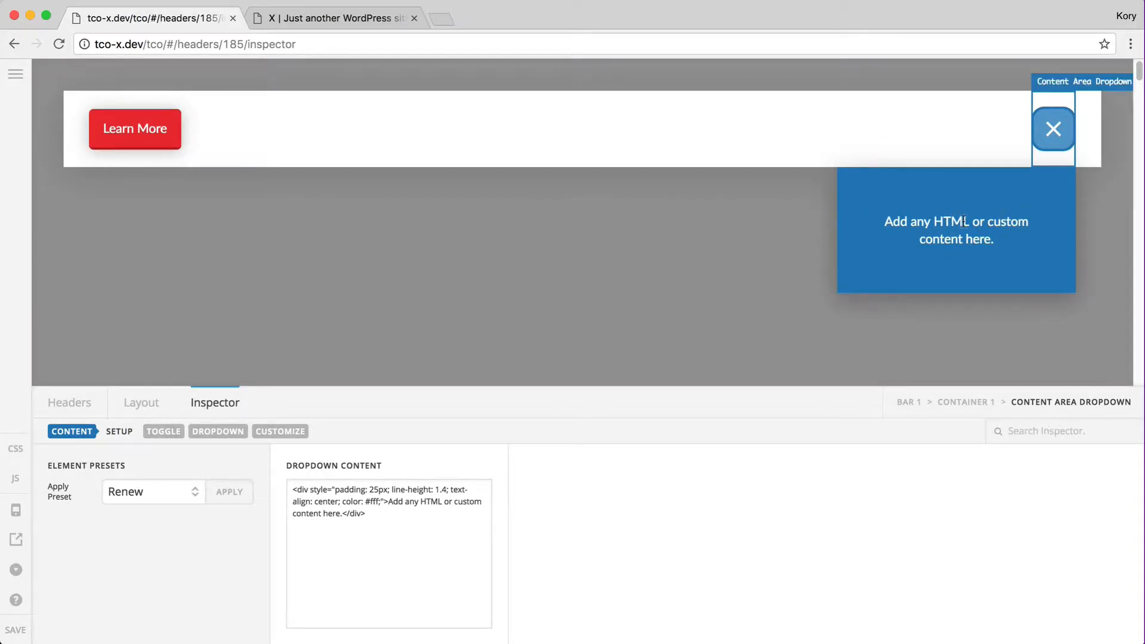
{"action": "left_click", "coordinate": [1054, 134]}
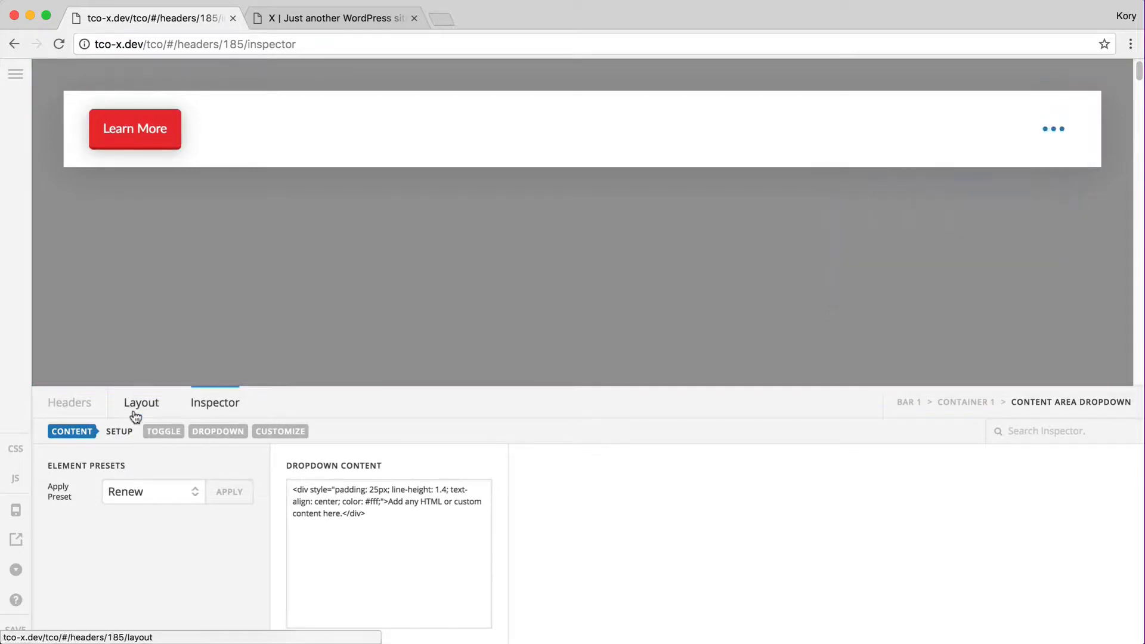
{"action": "left_click", "coordinate": [134, 409]}
{"action": "left_click", "coordinate": [1112, 525]}
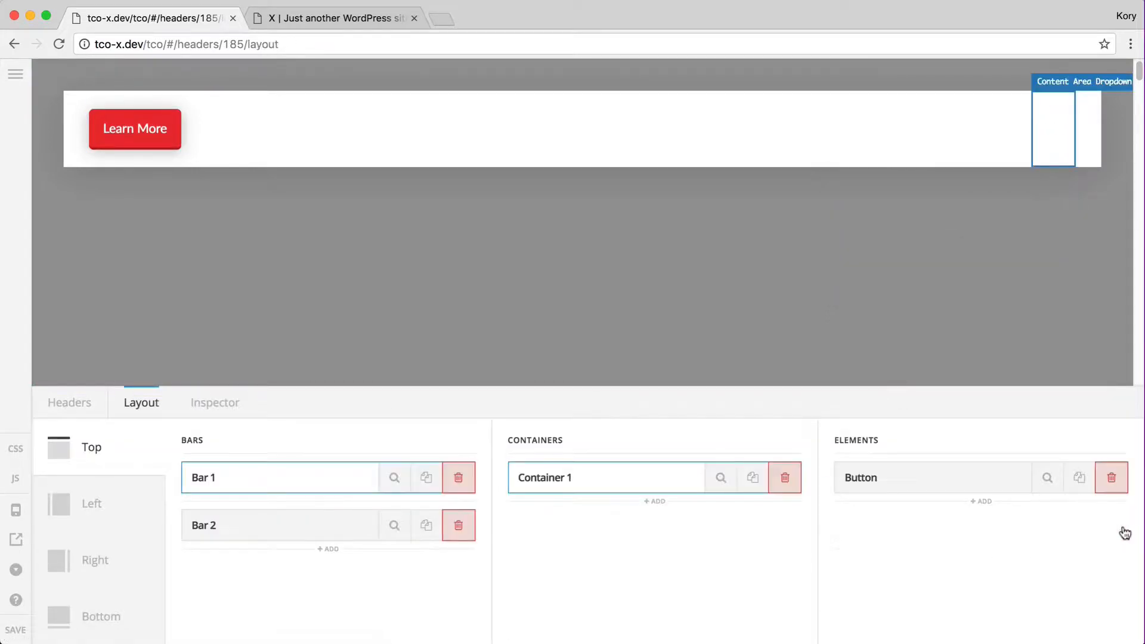
Add a Content Area Modal and open its overlay and content settings from the toggle
{"action": "left_click", "coordinate": [982, 503]}
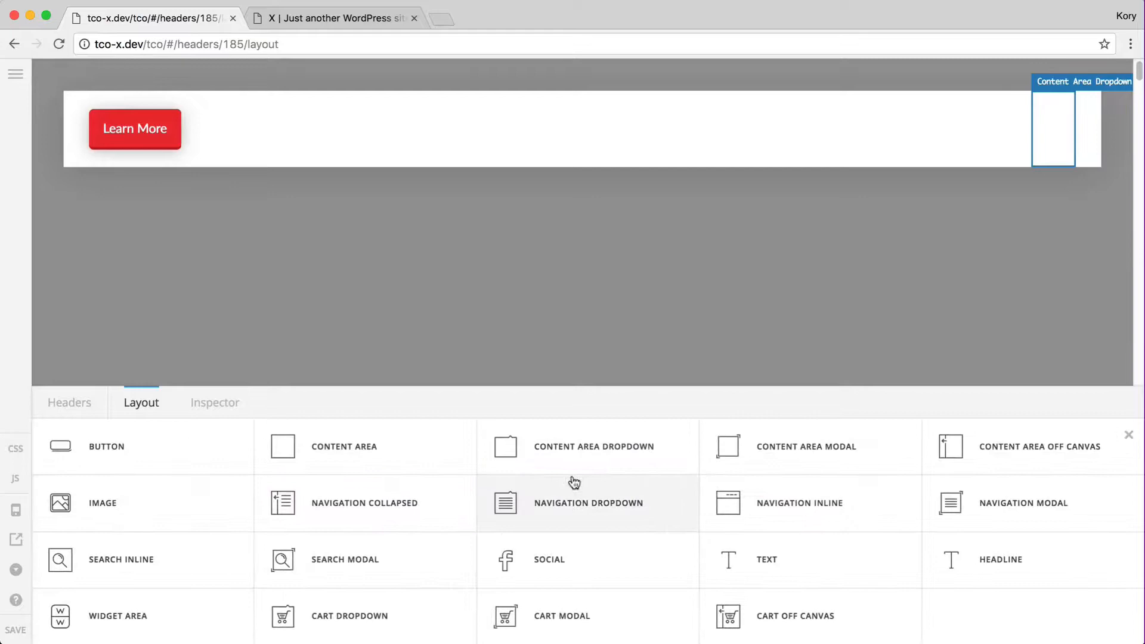
{"action": "left_click", "coordinate": [769, 448]}
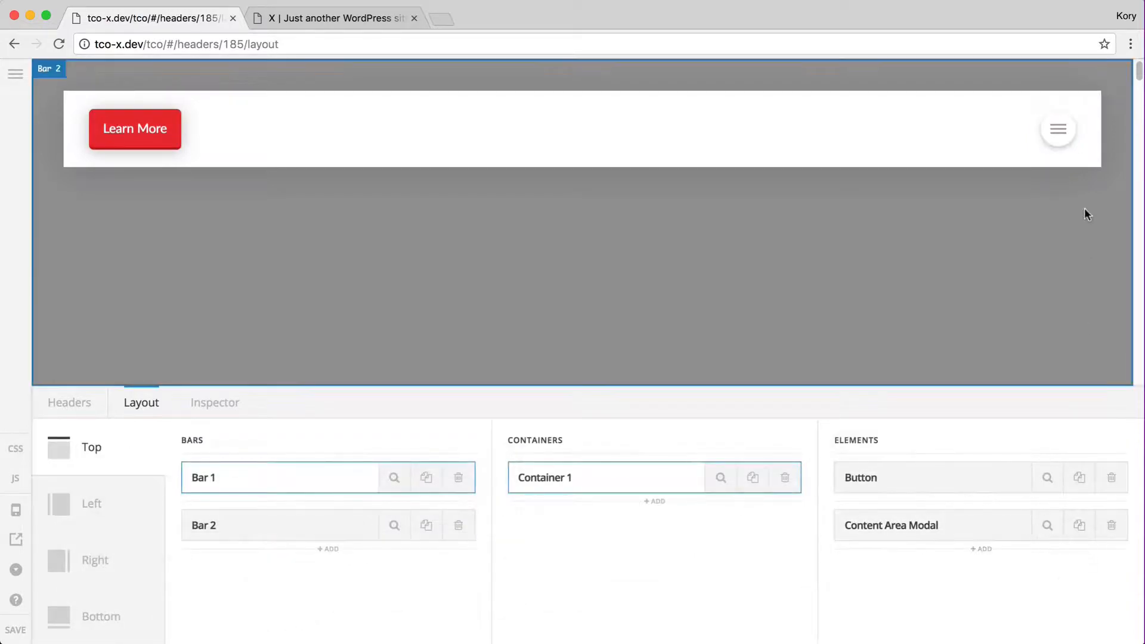
{"action": "left_click", "coordinate": [1059, 130]}
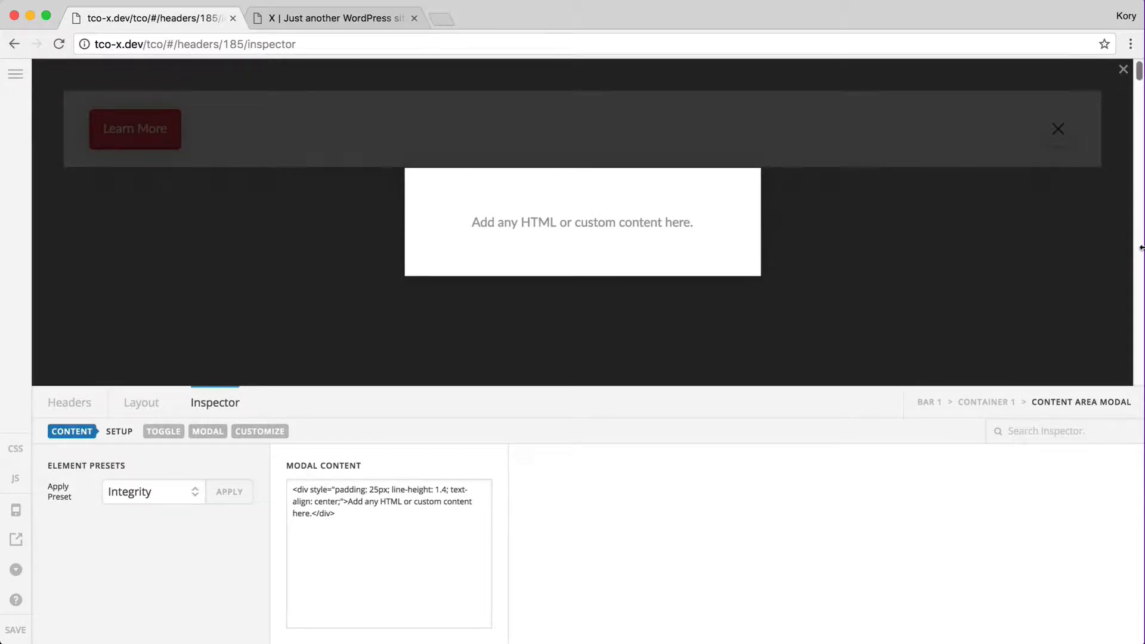
Test the modal in a smaller browser window, close it, and restore full width
{"action": "left_click_drag", "start_coordinate": [1141, 248], "coordinate": [259, 330]}
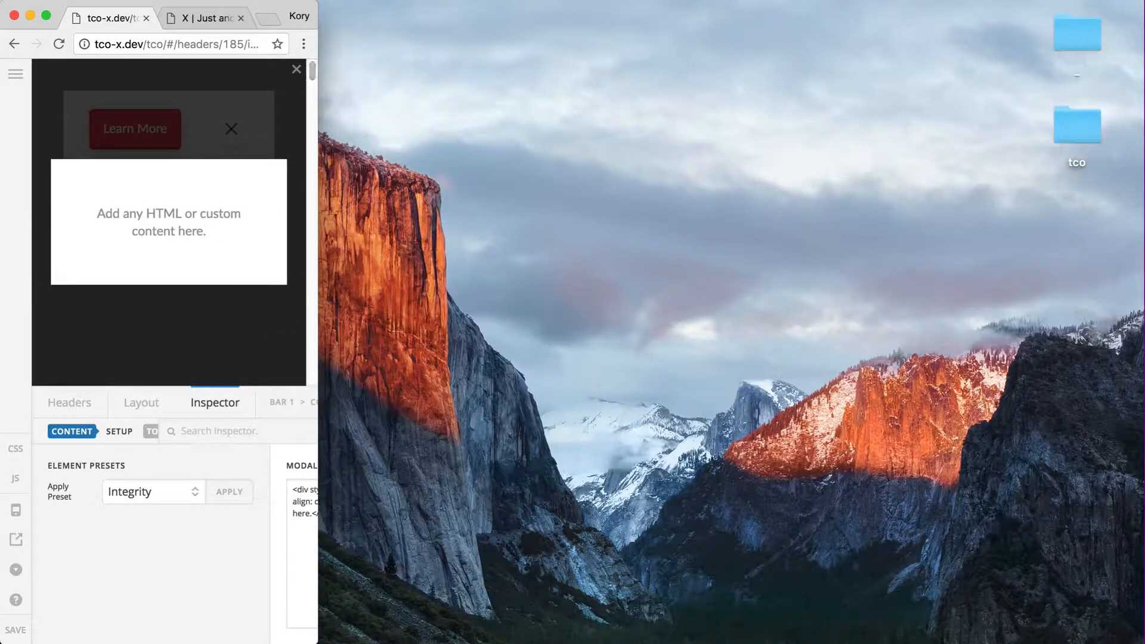
{"action": "left_click_drag", "start_coordinate": [184, 593], "coordinate": [184, 408]}
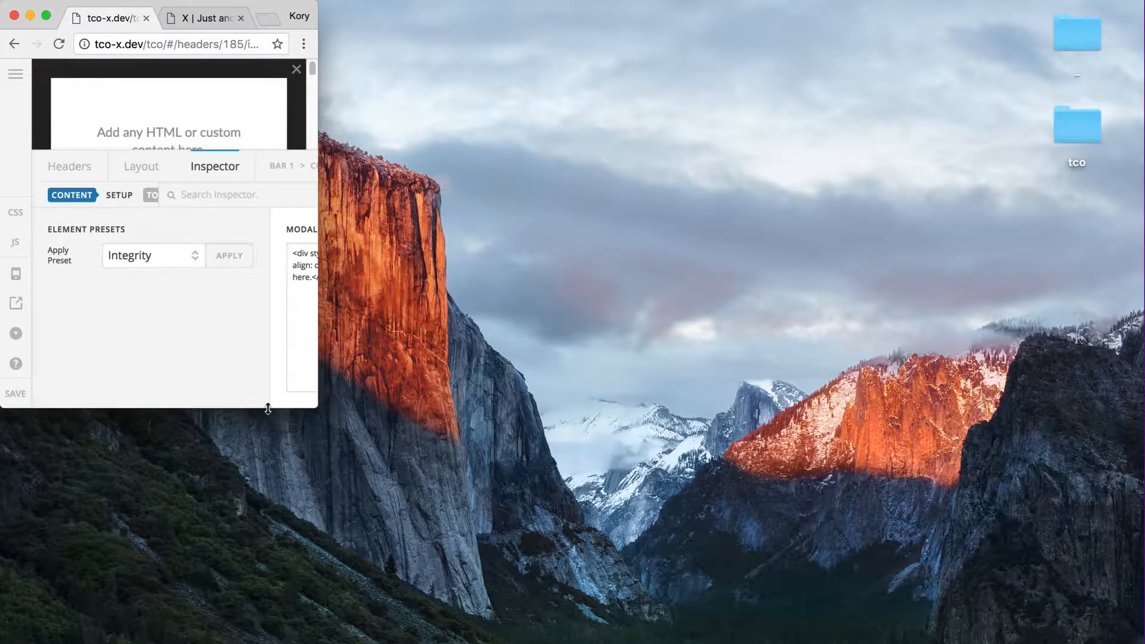
{"action": "left_click_drag", "start_coordinate": [267, 409], "coordinate": [242, 639]}
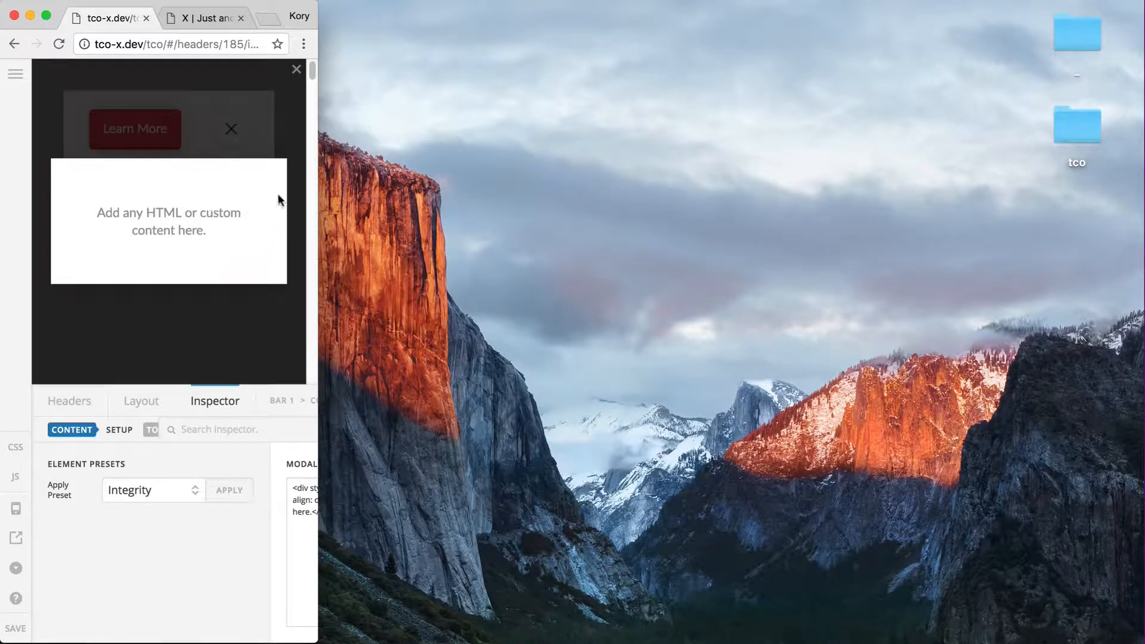
{"action": "left_click", "coordinate": [296, 70]}
{"action": "left_click_drag", "start_coordinate": [351, 205], "coordinate": [1143, 253]}
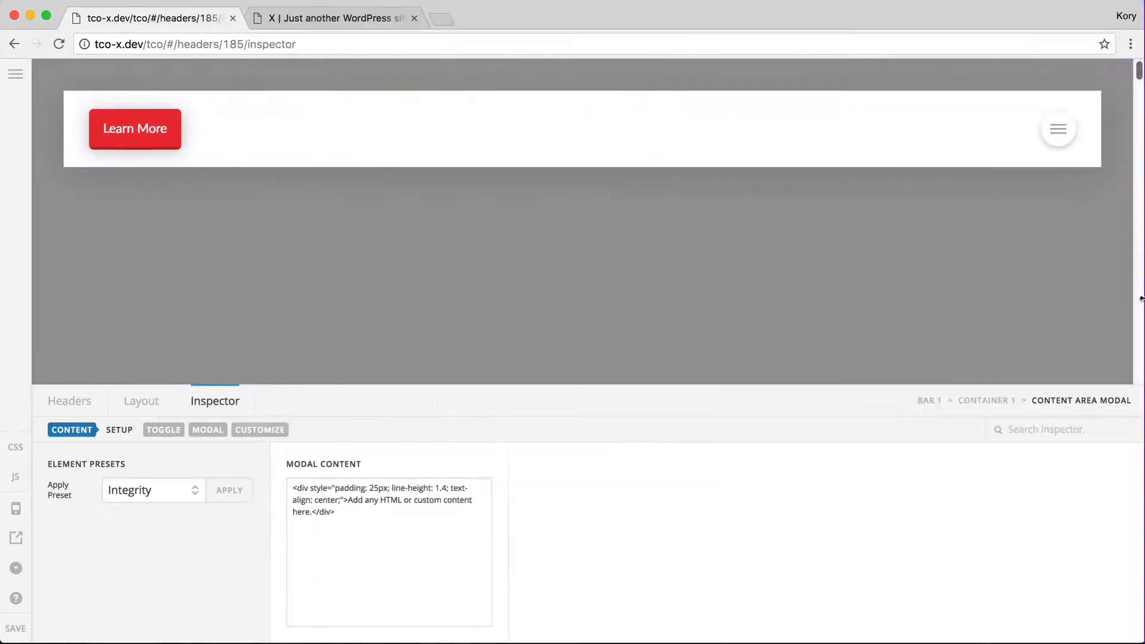
Set the browser window to the 1440x810 size preset
{"action": "left_click", "coordinate": [1132, 45]}
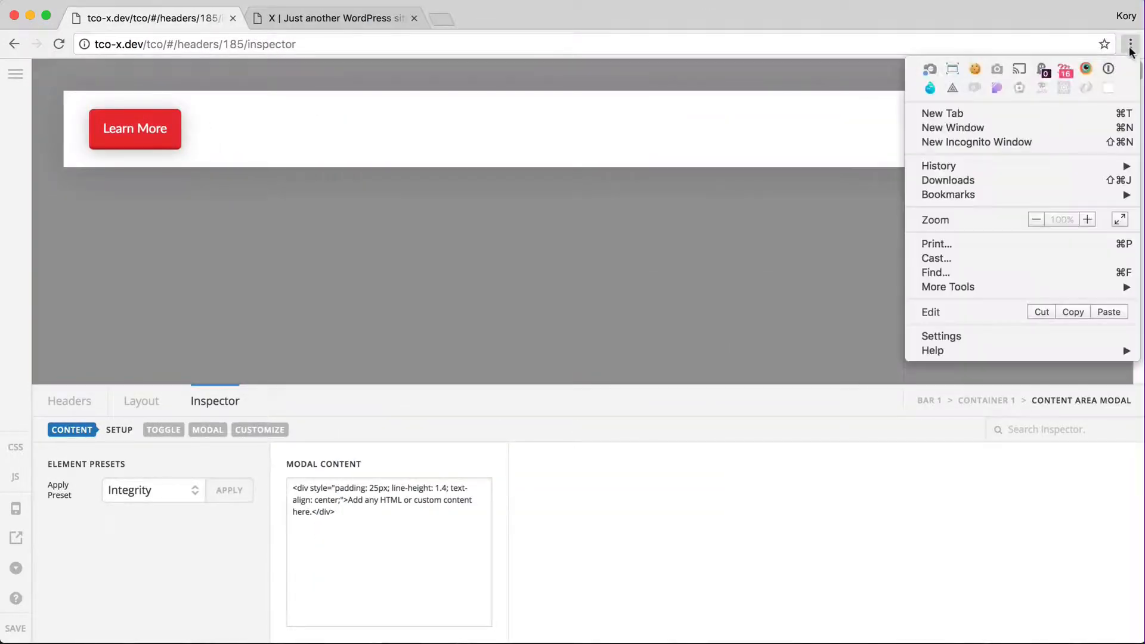
{"action": "left_click", "coordinate": [953, 70]}
{"action": "left_click", "coordinate": [1009, 156]}
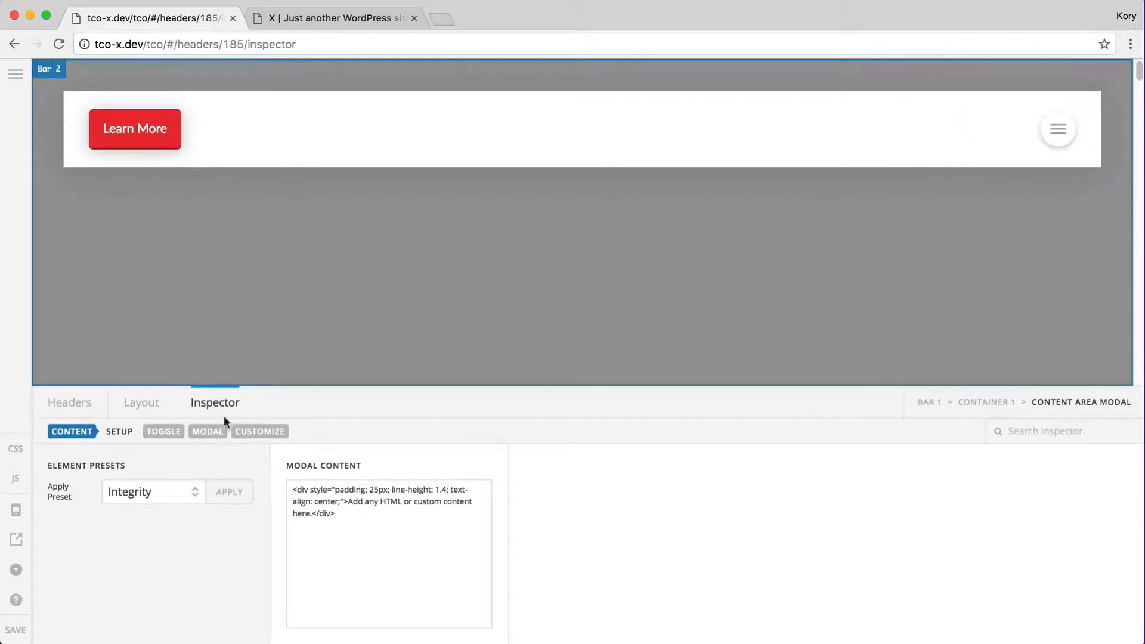
Swap the Content Area Modal for a Content Area Off Canvas and open its panel
{"action": "left_click", "coordinate": [143, 404]}
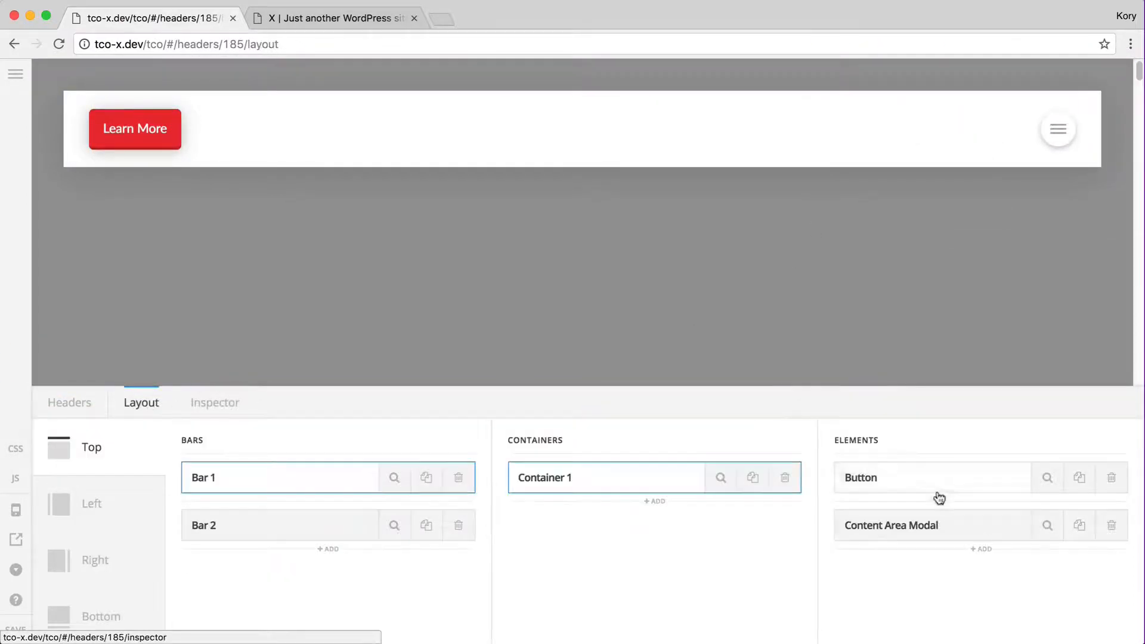
{"action": "left_click", "coordinate": [1113, 532]}
{"action": "left_click", "coordinate": [1003, 504]}
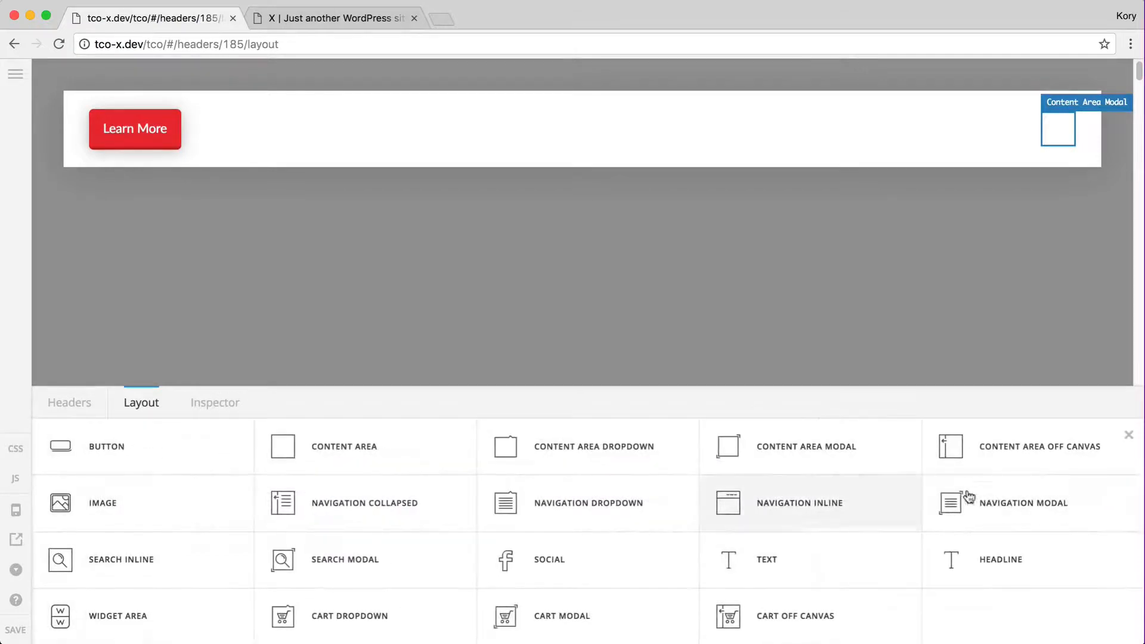
{"action": "left_click", "coordinate": [949, 465]}
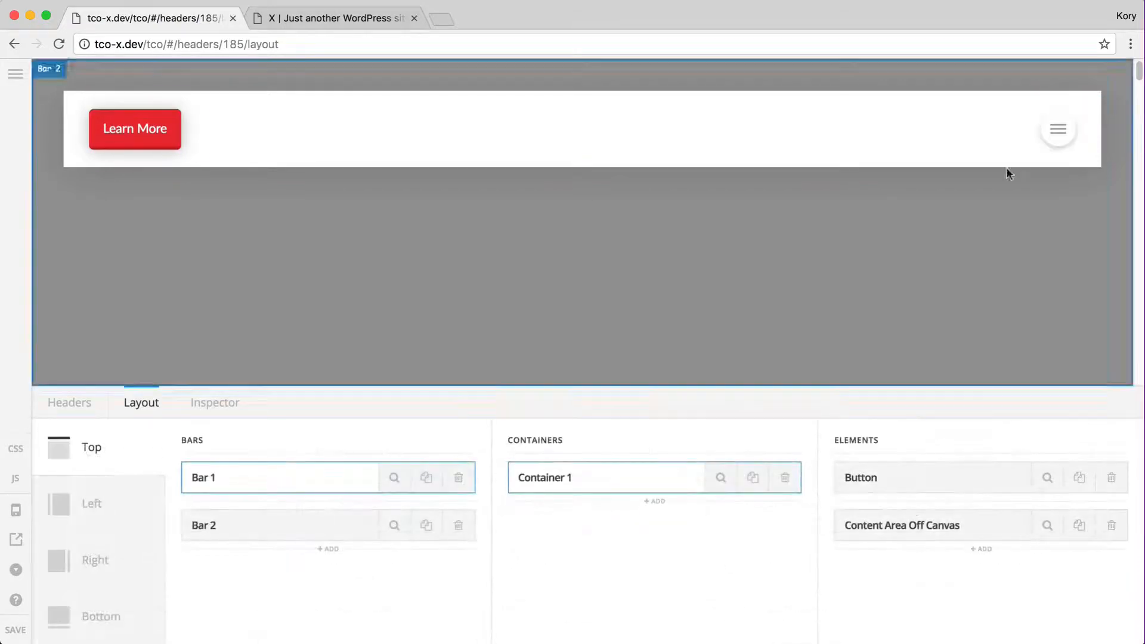
{"action": "left_click", "coordinate": [1059, 127]}
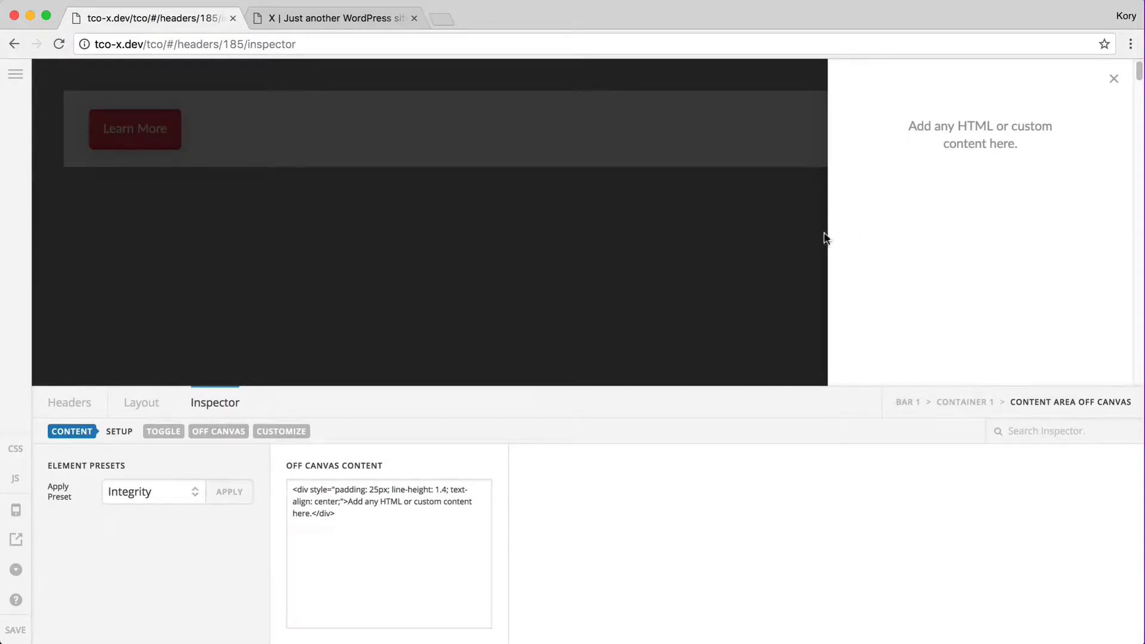
Keep the off-canvas panel on the right side and begin editing its max width
{"action": "left_click", "coordinate": [630, 220]}
{"action": "left_click", "coordinate": [1057, 139]}
{"action": "left_click", "coordinate": [207, 431]}
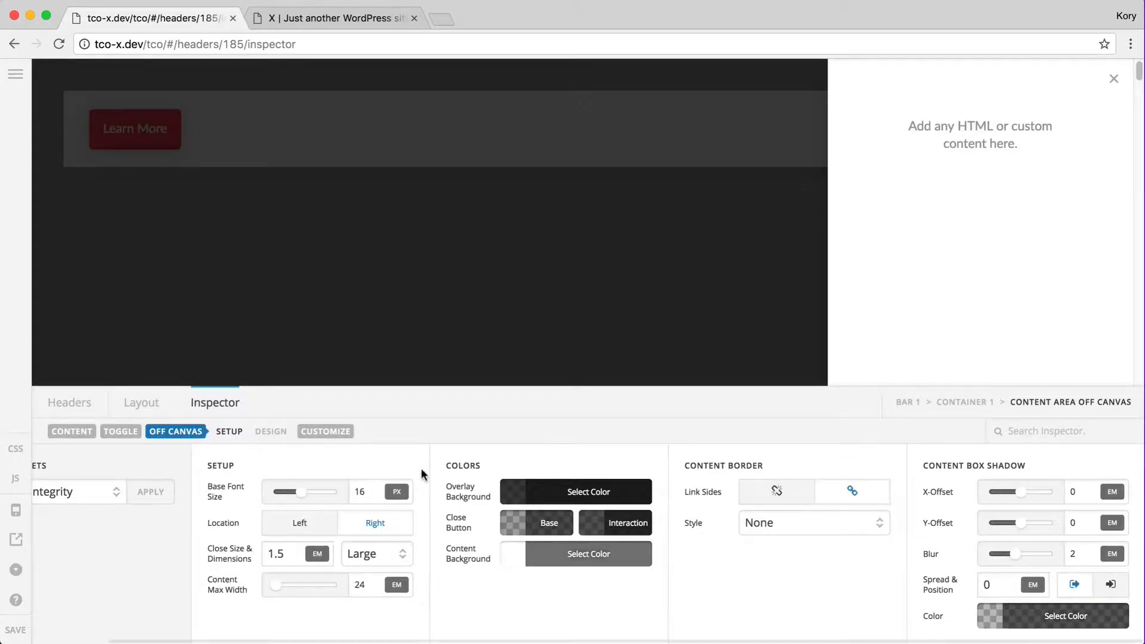
{"action": "left_click", "coordinate": [298, 531]}
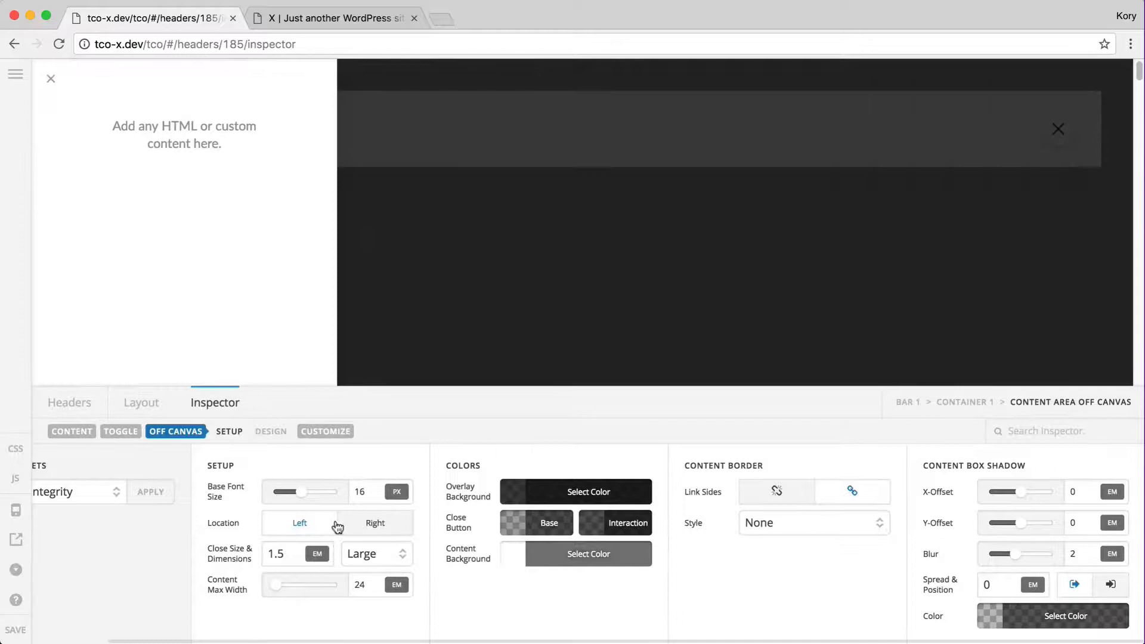
{"action": "left_click", "coordinate": [374, 525]}
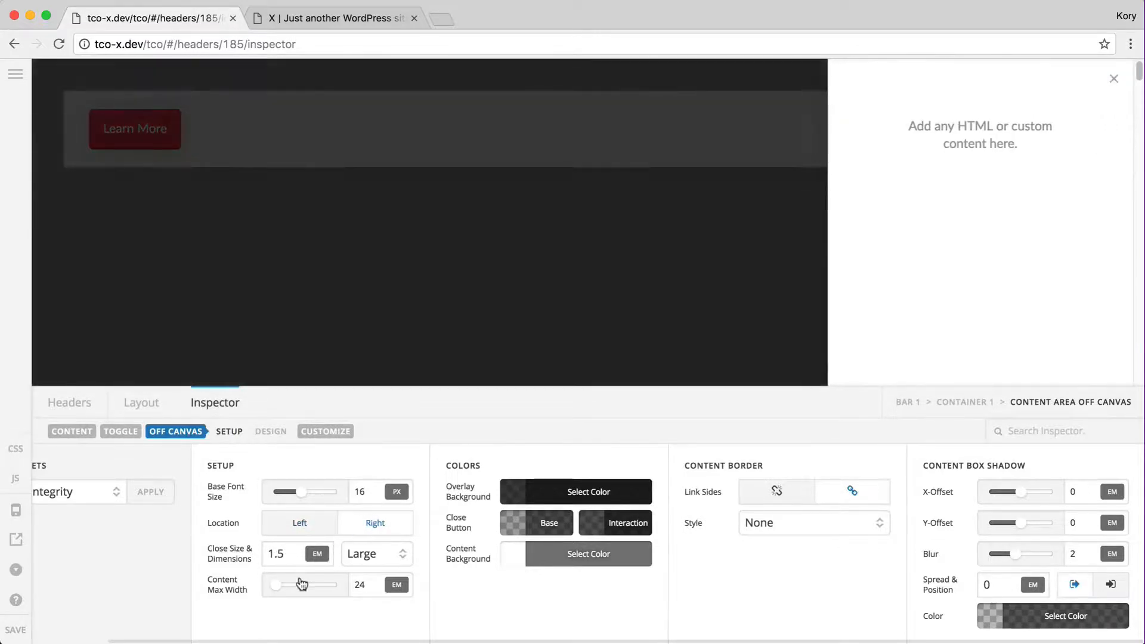
{"action": "left_click", "coordinate": [365, 581]}
{"action": "key", "text": "BackSpace"}
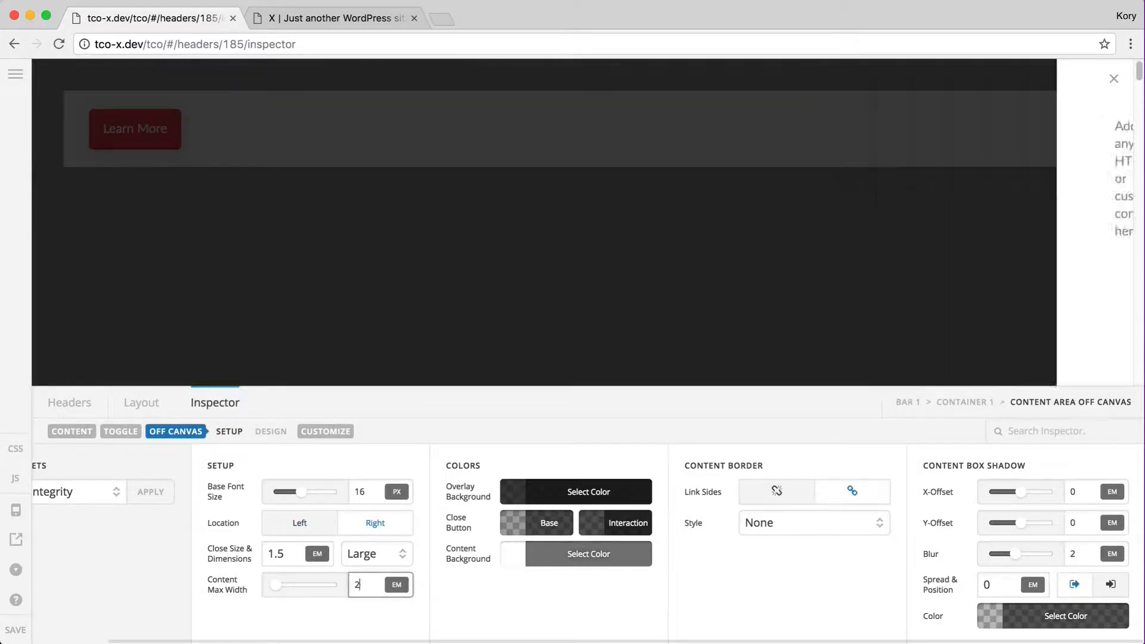
{"action": "type", "text": "0"}
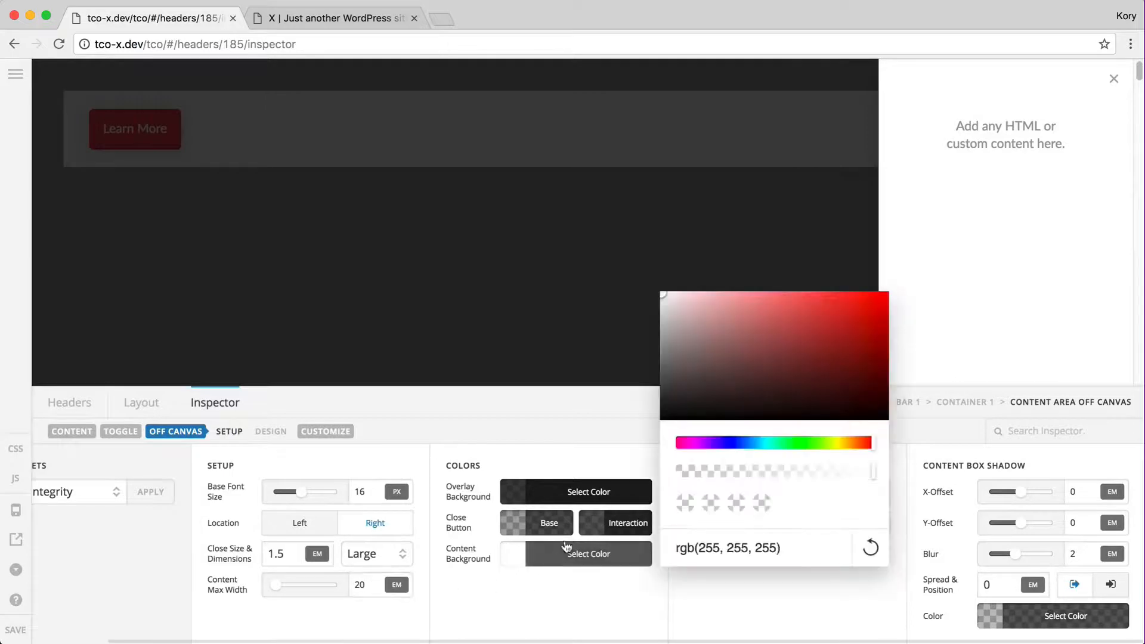
Give the off-canvas a translucent red overlay rgba(190,91,91,0.77) and white content background
{"action": "left_click", "coordinate": [566, 553]}
{"action": "left_click", "coordinate": [669, 312]}
{"action": "left_click_drag", "start_coordinate": [731, 317], "coordinate": [666, 303]}
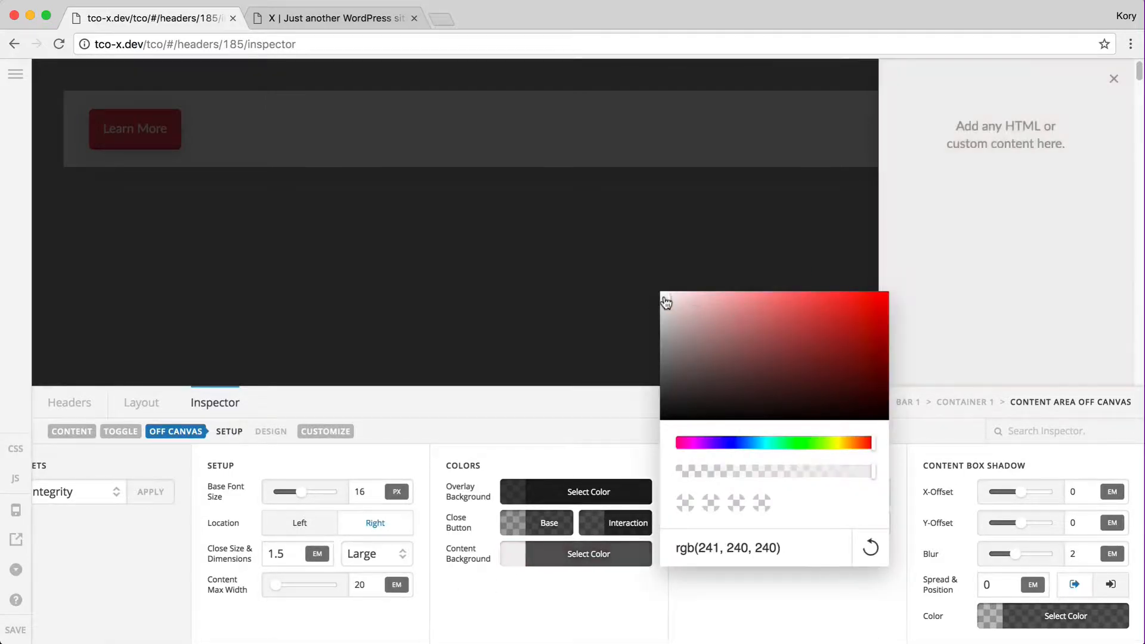
{"action": "left_click", "coordinate": [545, 498]}
{"action": "left_click_drag", "start_coordinate": [794, 414], "coordinate": [828, 413]}
{"action": "left_click", "coordinate": [759, 269]}
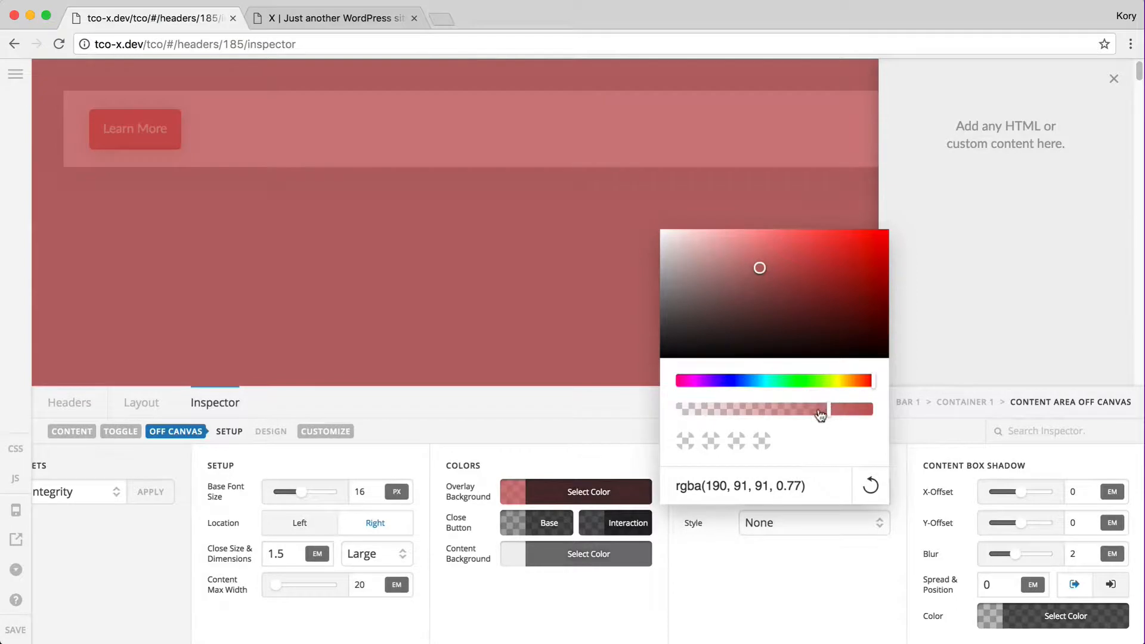
{"action": "left_click", "coordinate": [577, 492]}
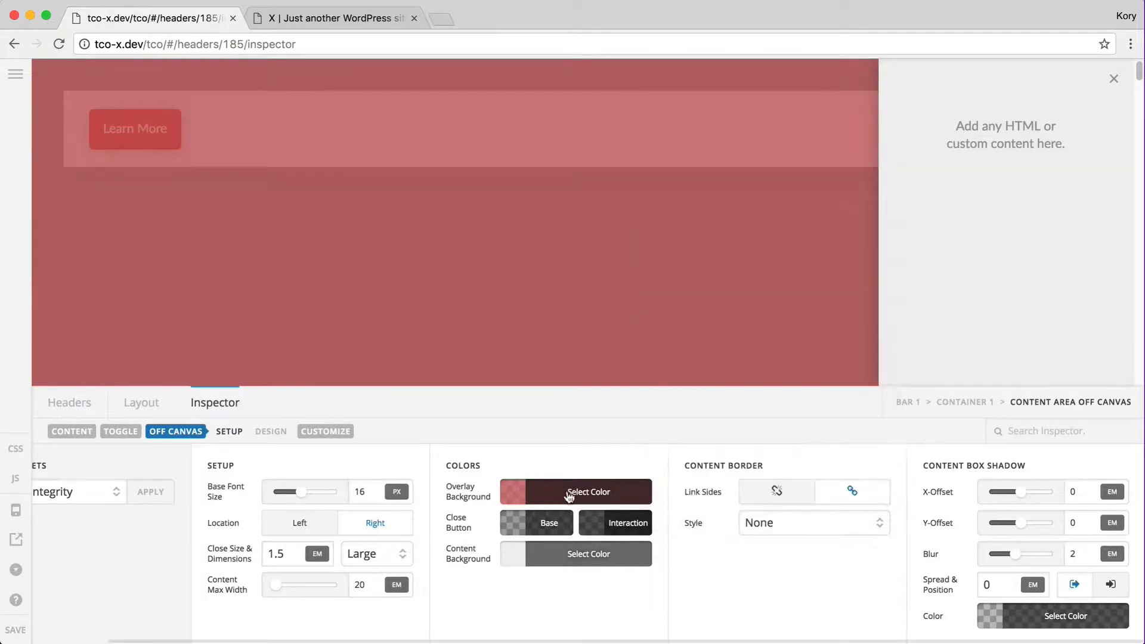
{"action": "left_click", "coordinate": [560, 564]}
{"action": "key", "text": "super+a"}
{"action": "type", "text": "white"}
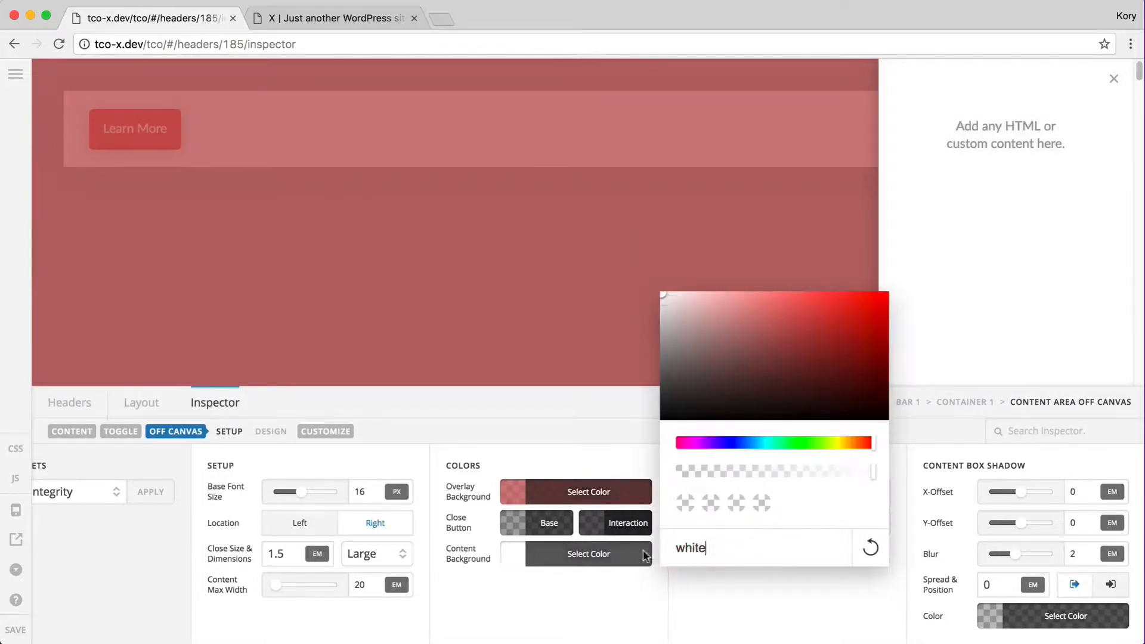
{"action": "left_click", "coordinate": [794, 612]}
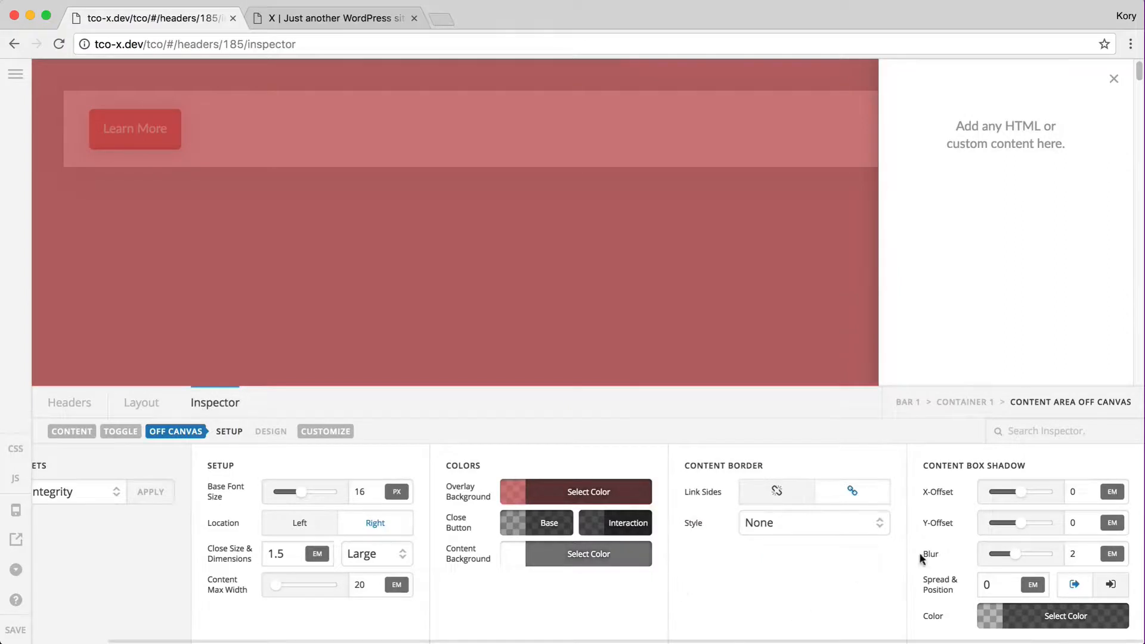
Set the panel's content max width to 40 em and save the header
{"action": "left_click", "coordinate": [17, 629]}
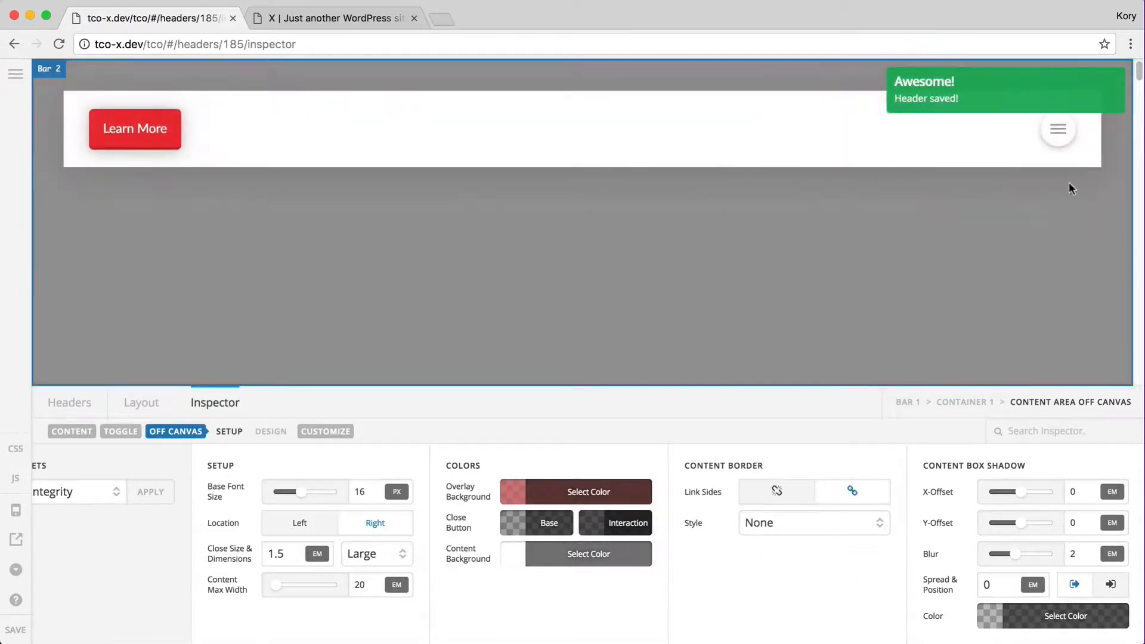
{"action": "left_click", "coordinate": [1058, 130]}
{"action": "left_click", "coordinate": [364, 581]}
{"action": "double_click", "coordinate": [364, 582]}
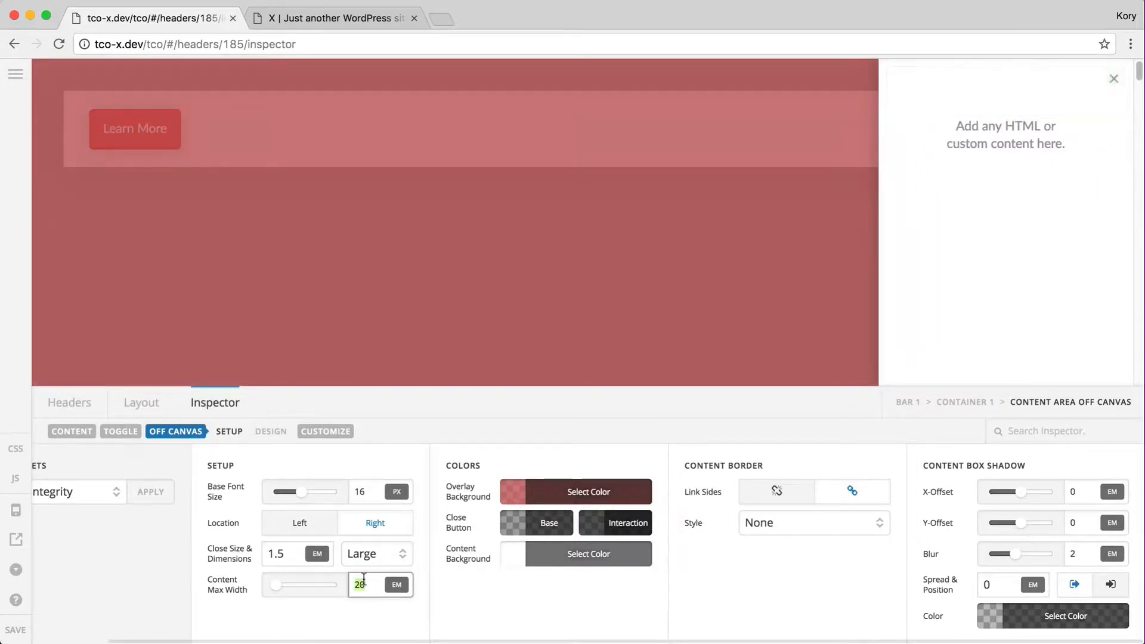
{"action": "type", "text": "40"}
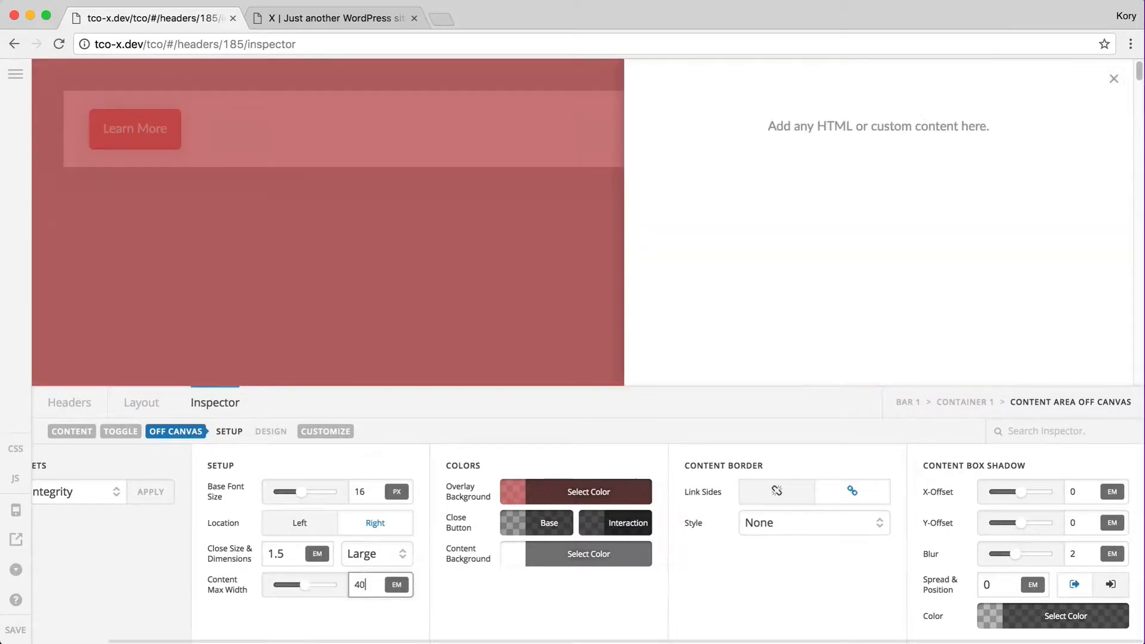
{"action": "left_click", "coordinate": [17, 630]}
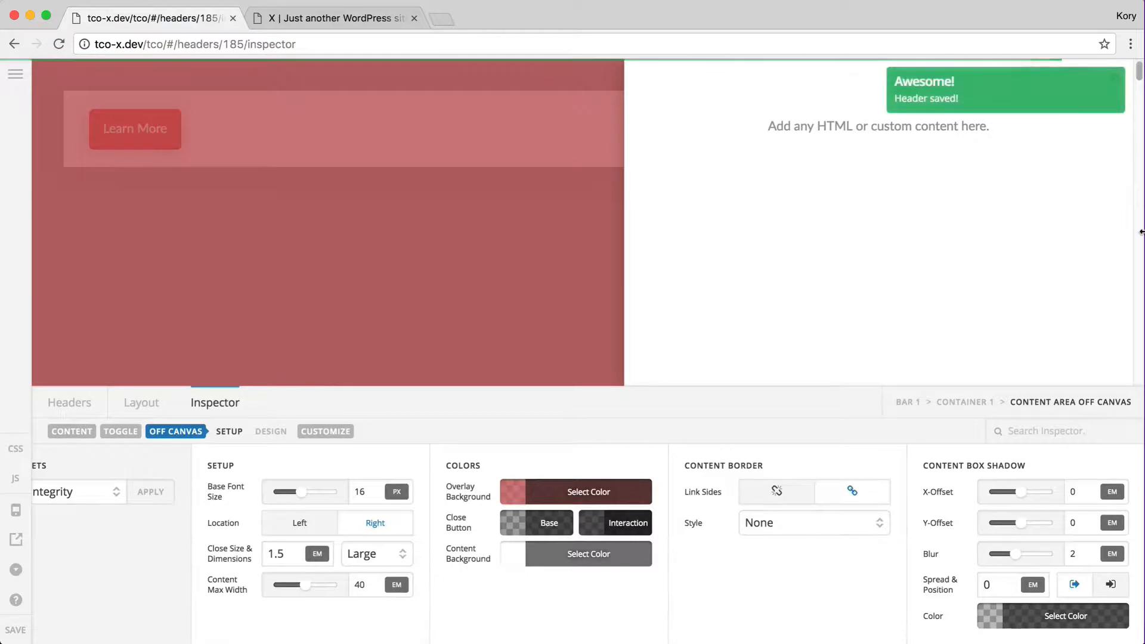
{"action": "left_click_drag", "start_coordinate": [1142, 237], "coordinate": [294, 301]}
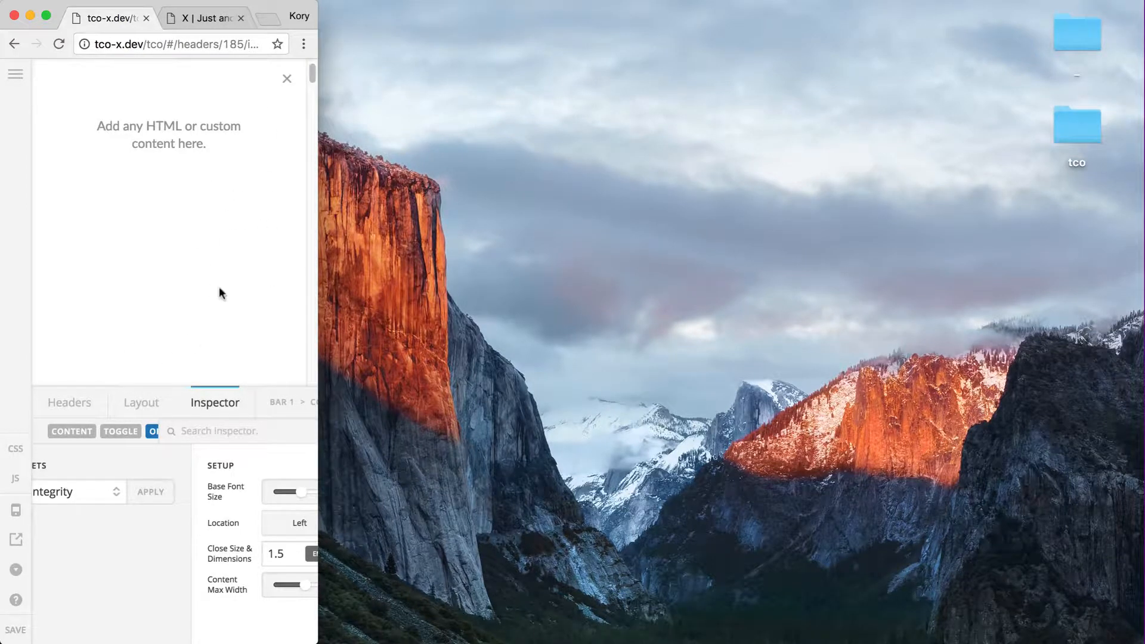
Close the off-canvas panel, restore full window width, and show the layout outline
{"action": "left_click", "coordinate": [287, 81]}
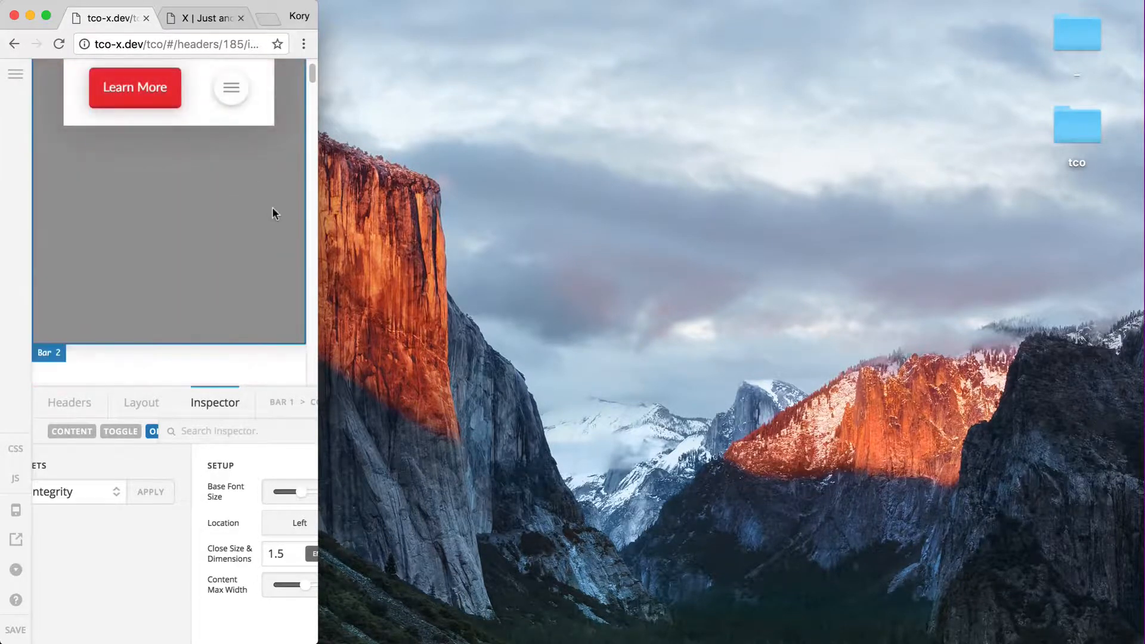
{"action": "left_click_drag", "start_coordinate": [320, 218], "coordinate": [1144, 206]}
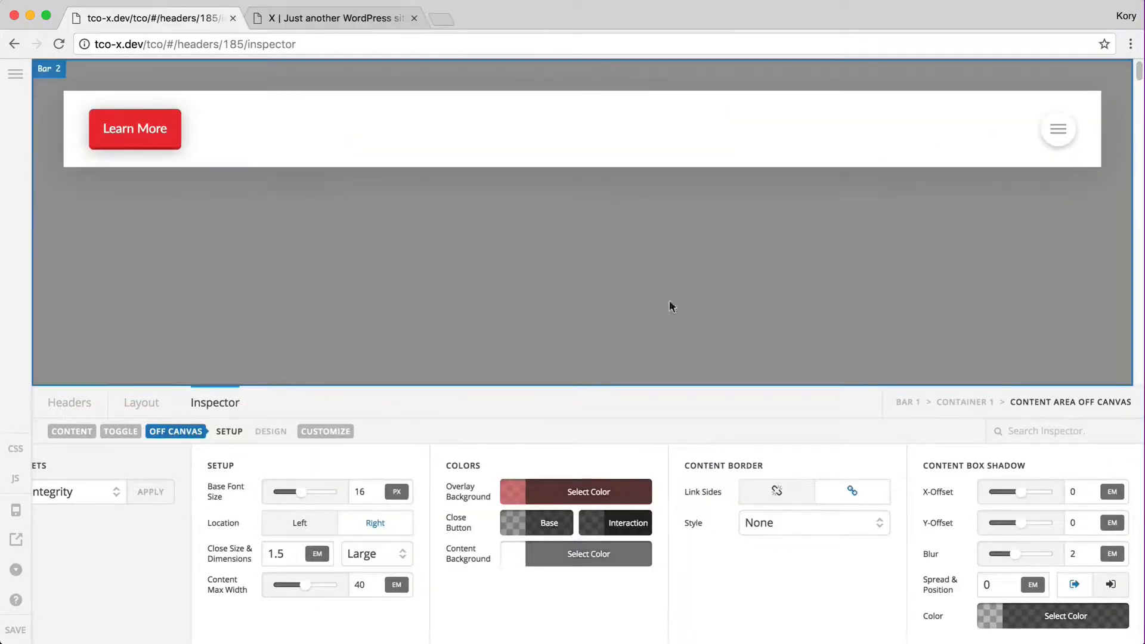
{"action": "left_click", "coordinate": [156, 403]}
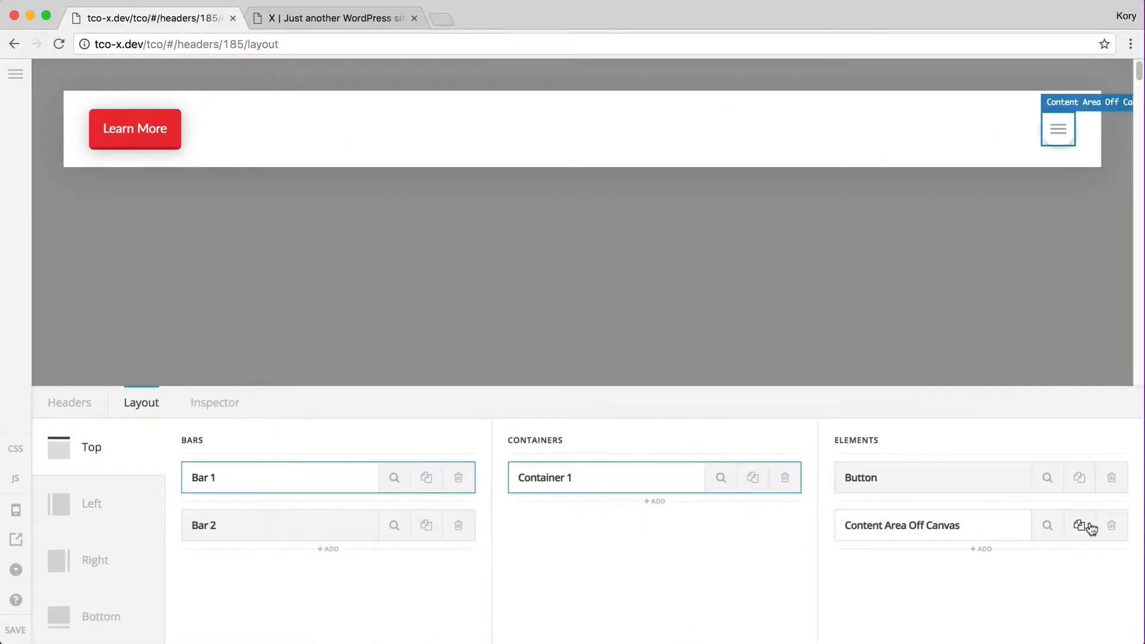
Delete the off-canvas area and Learn More button, then add a Navigation Inline element
{"action": "left_click", "coordinate": [1112, 525]}
{"action": "left_click", "coordinate": [983, 501]}
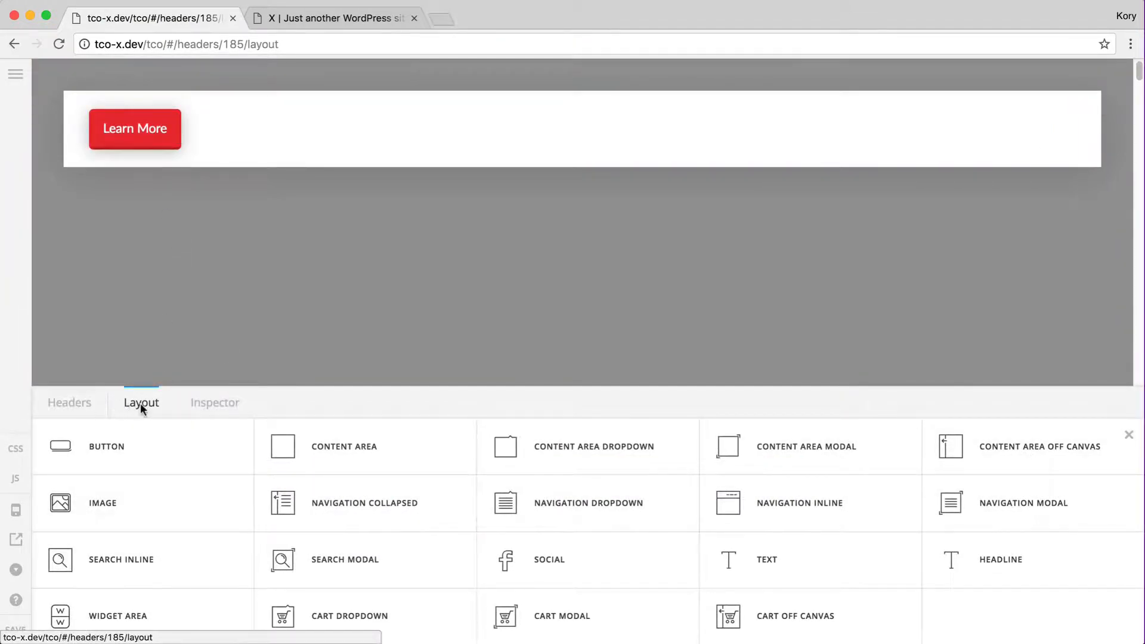
{"action": "left_click", "coordinate": [1129, 435]}
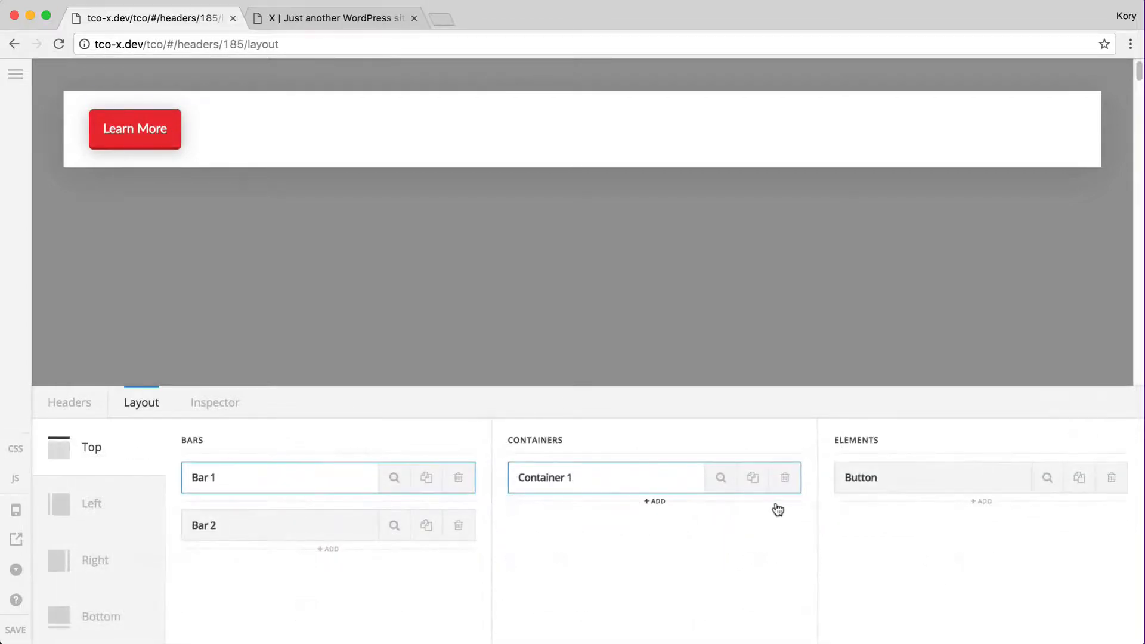
{"action": "left_click", "coordinate": [1112, 478]}
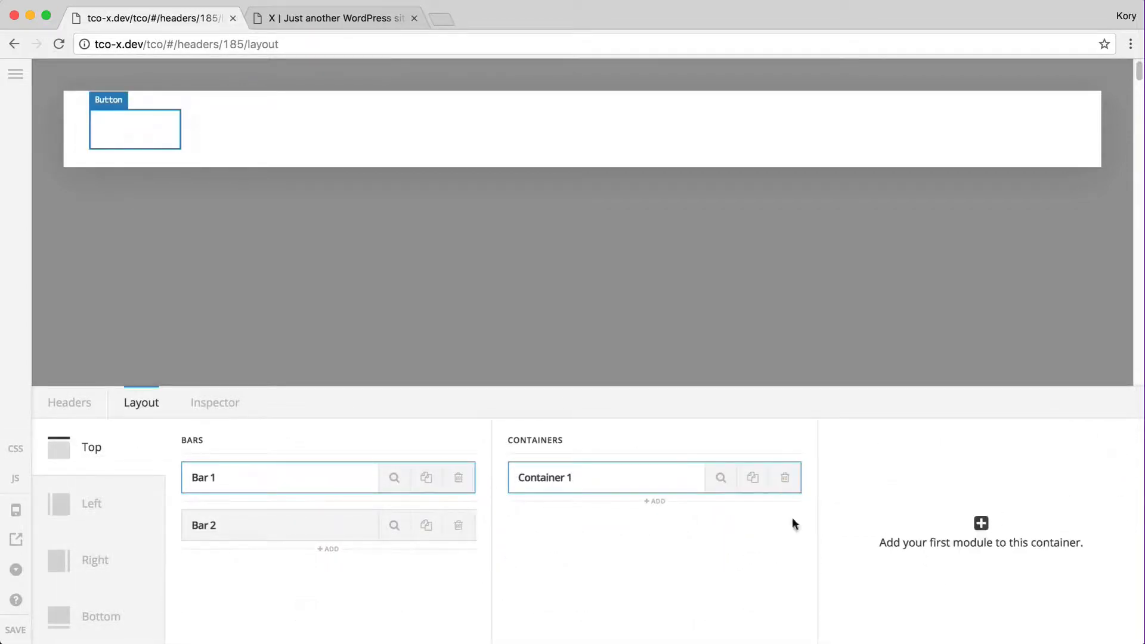
{"action": "left_click", "coordinate": [1013, 542]}
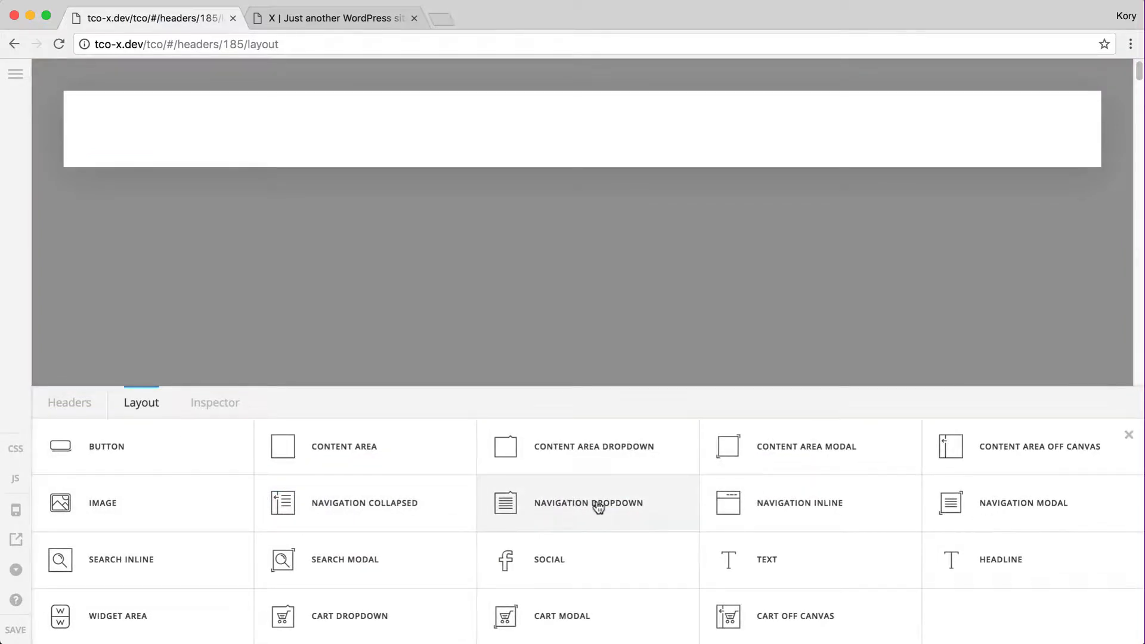
{"action": "left_click", "coordinate": [829, 504]}
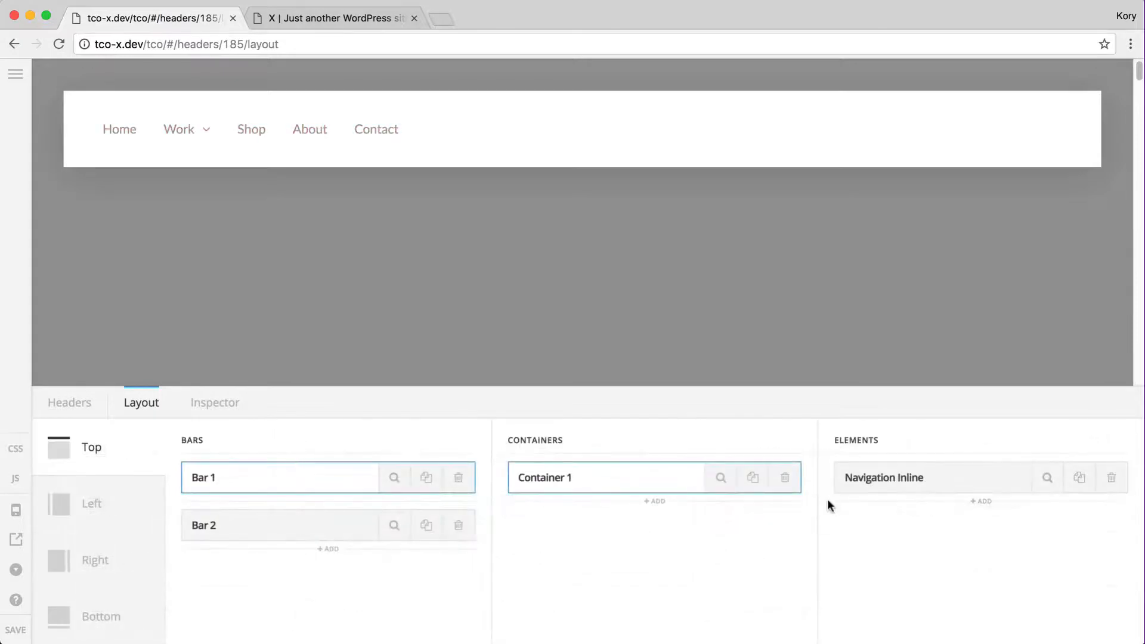
Apply the Integrity preset to the inline navigation's links, adding icons and subtitles
{"action": "mouse_move", "coordinate": [186, 135]}
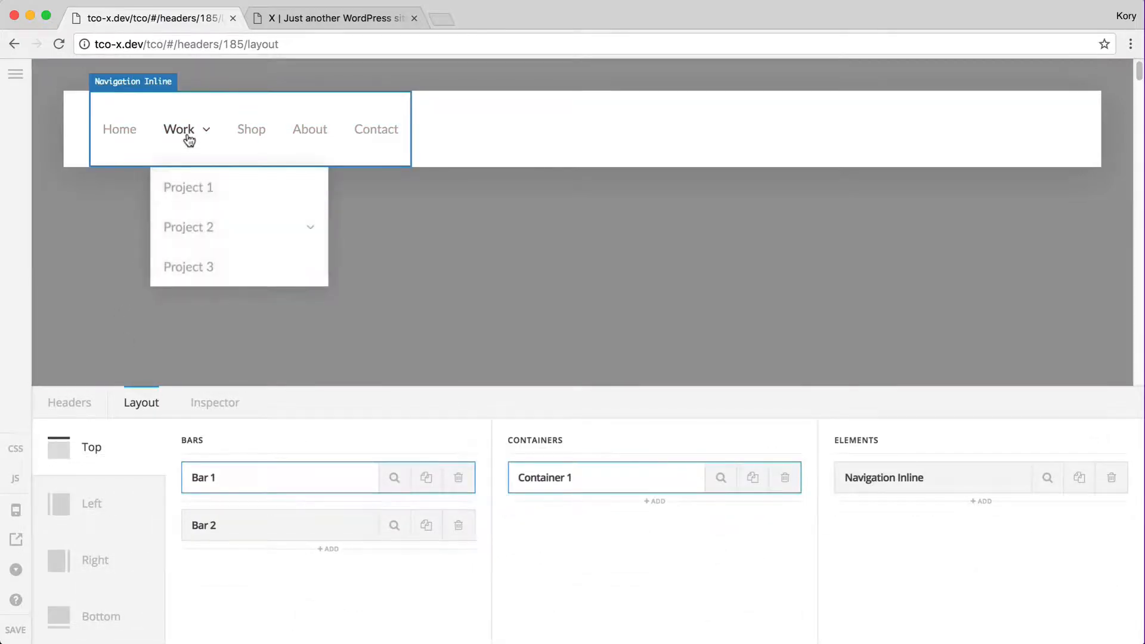
{"action": "mouse_move", "coordinate": [169, 234]}
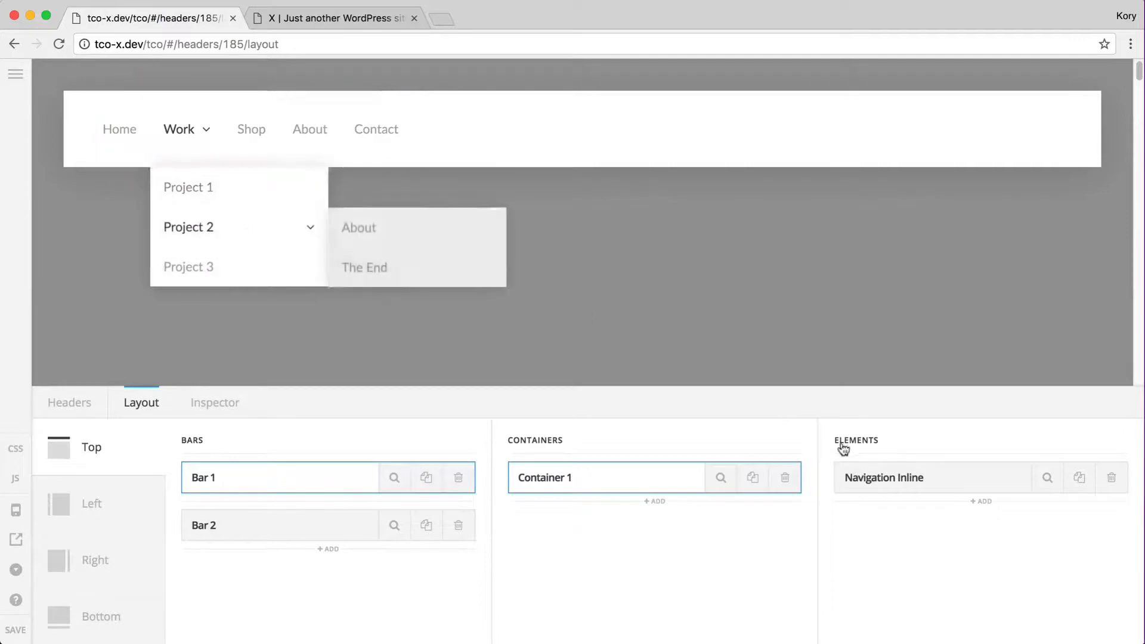
{"action": "left_click", "coordinate": [1046, 480]}
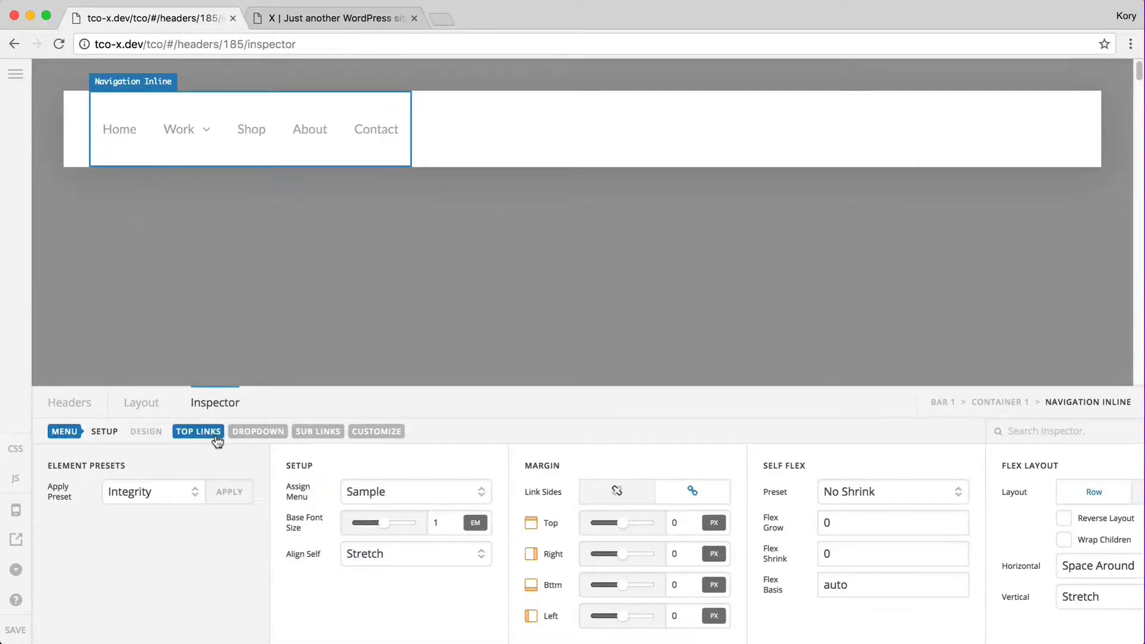
{"action": "left_click", "coordinate": [199, 433]}
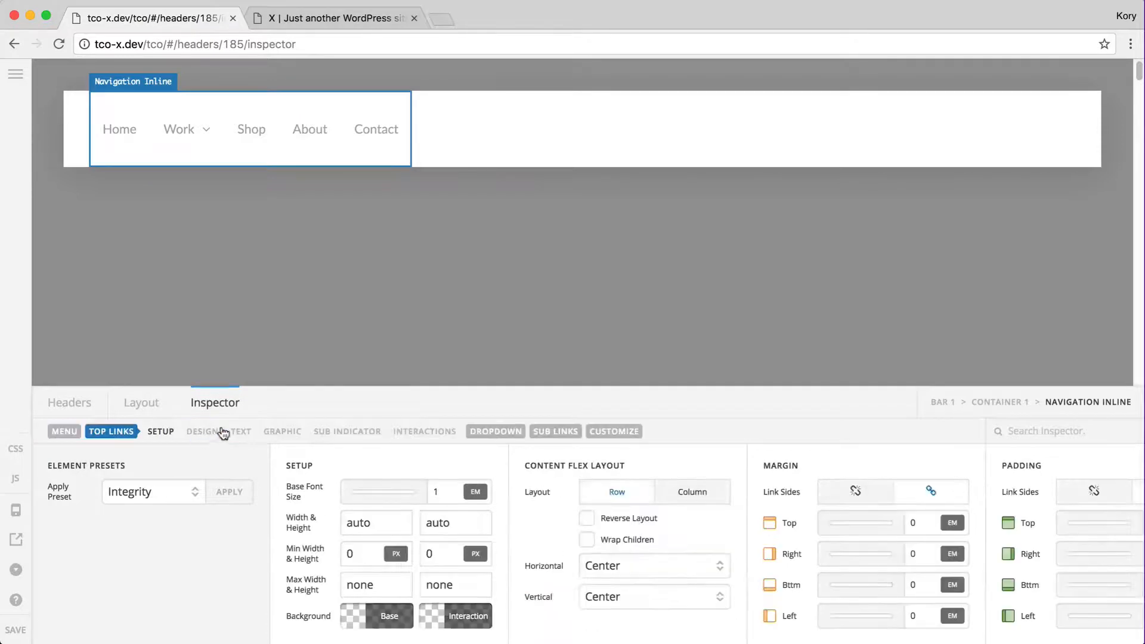
{"action": "left_click", "coordinate": [547, 431]}
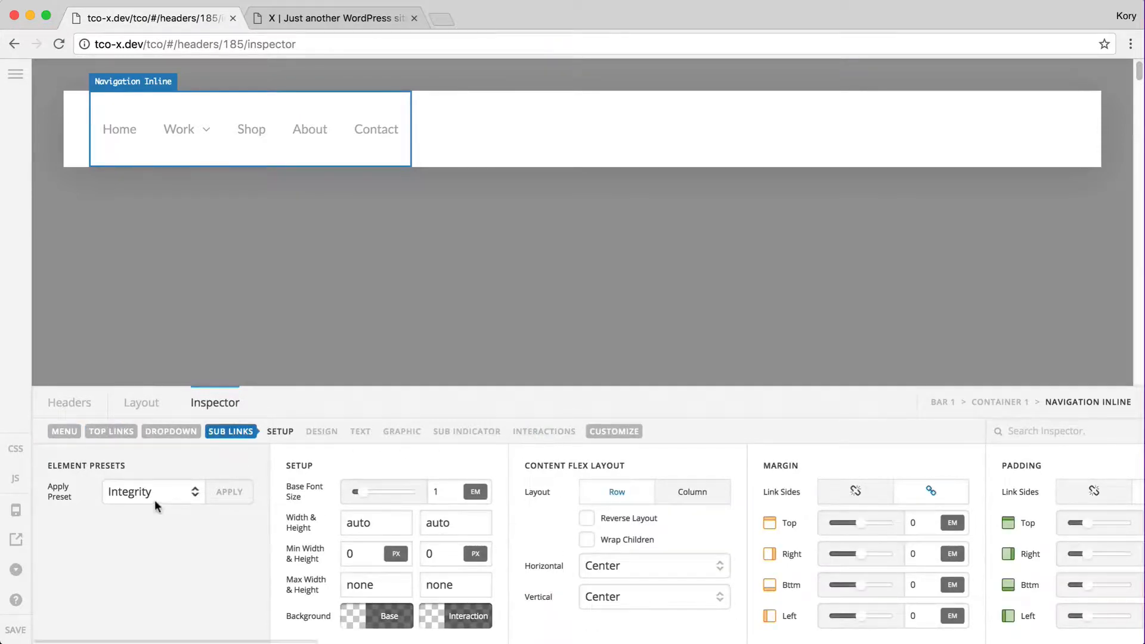
{"action": "left_click", "coordinate": [225, 492]}
{"action": "left_click", "coordinate": [513, 409]}
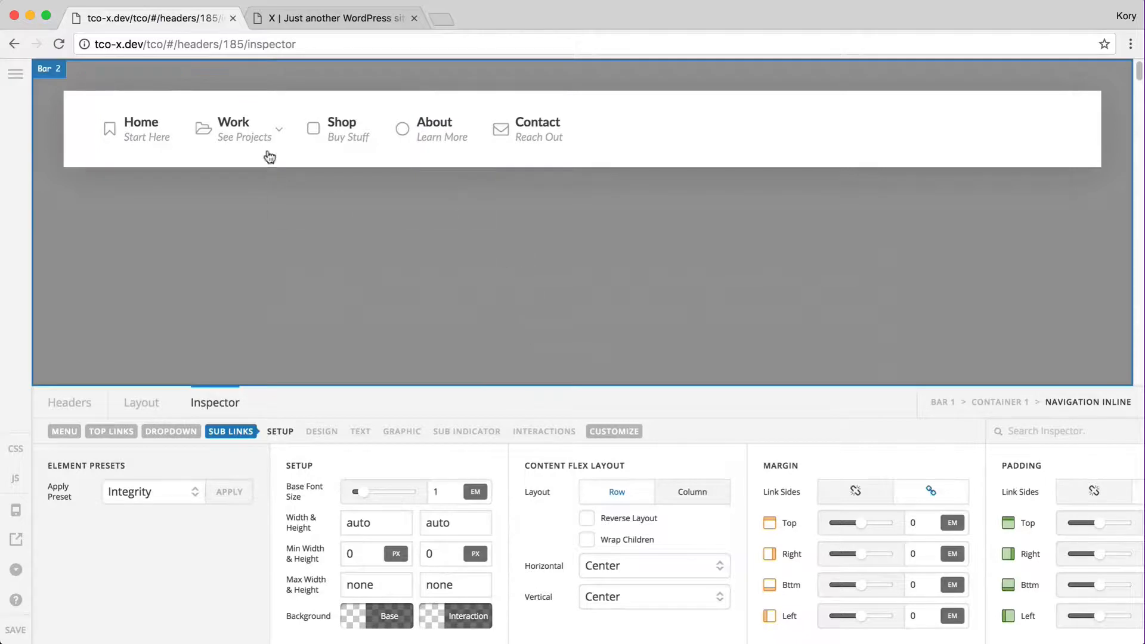
{"action": "mouse_move", "coordinate": [250, 134]}
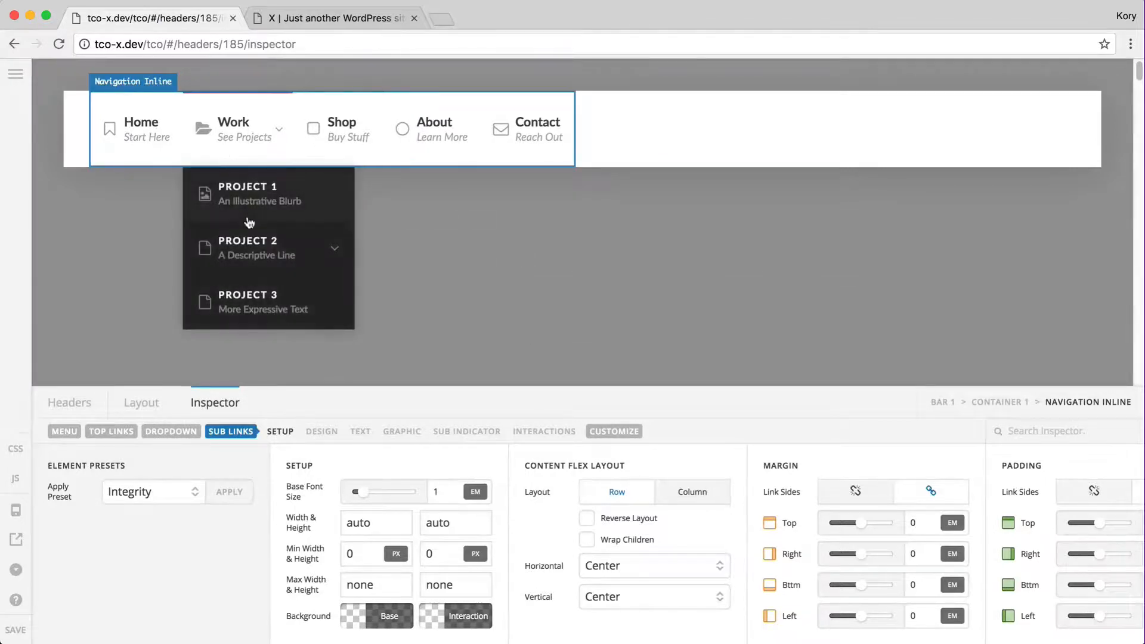
{"action": "mouse_move", "coordinate": [250, 245]}
{"action": "mouse_move", "coordinate": [301, 269]}
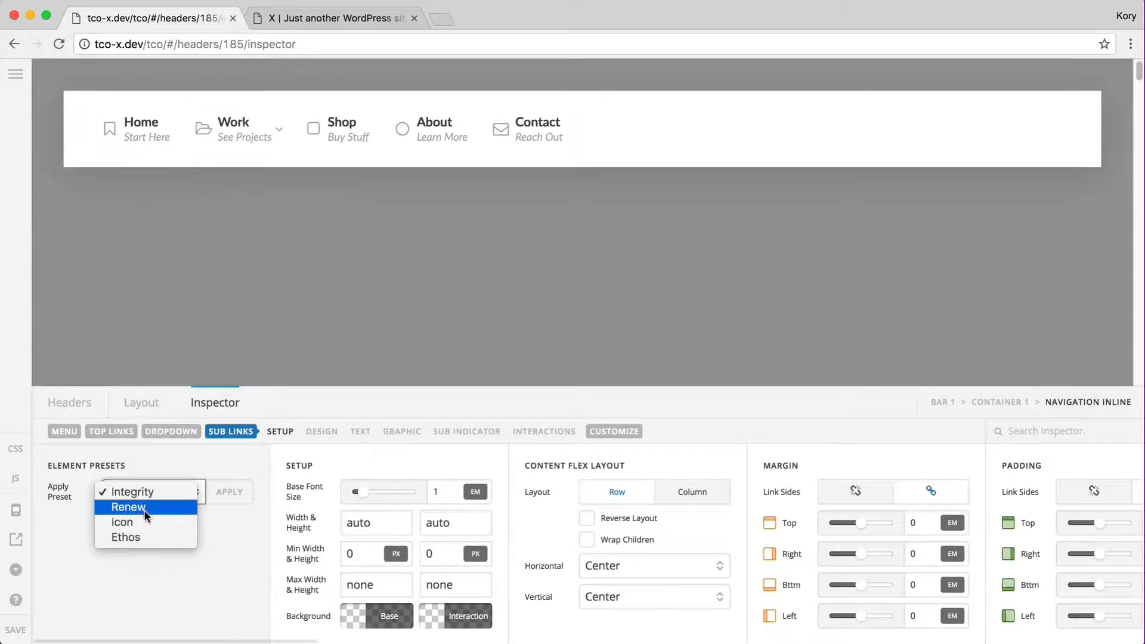
{"action": "left_click", "coordinate": [134, 522]}
{"action": "left_click", "coordinate": [225, 493]}
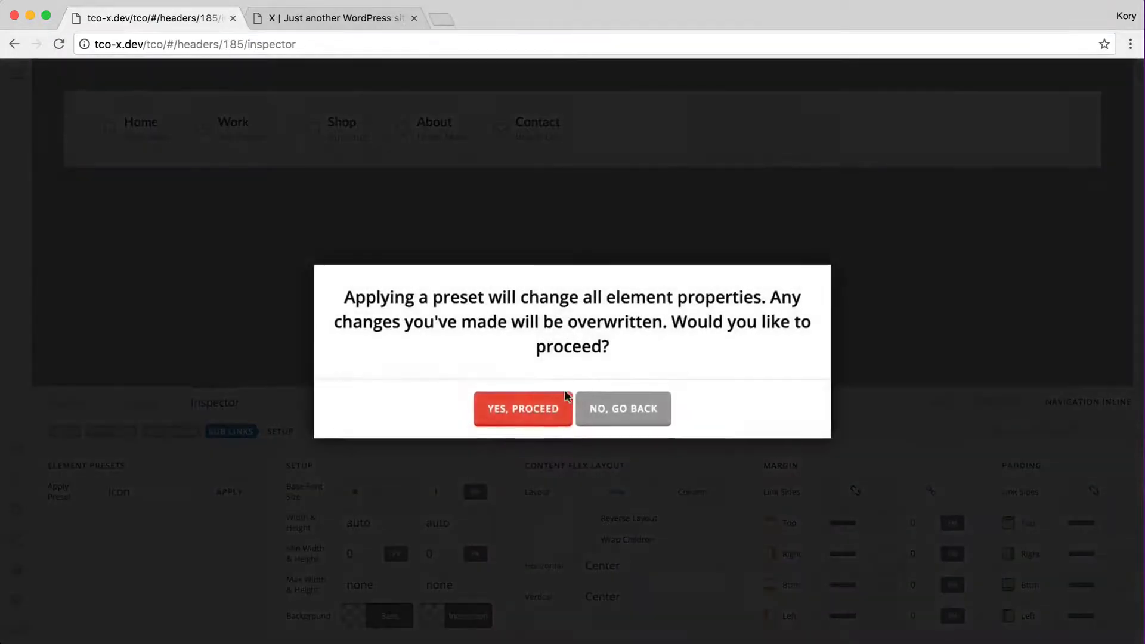
{"action": "left_click", "coordinate": [522, 409]}
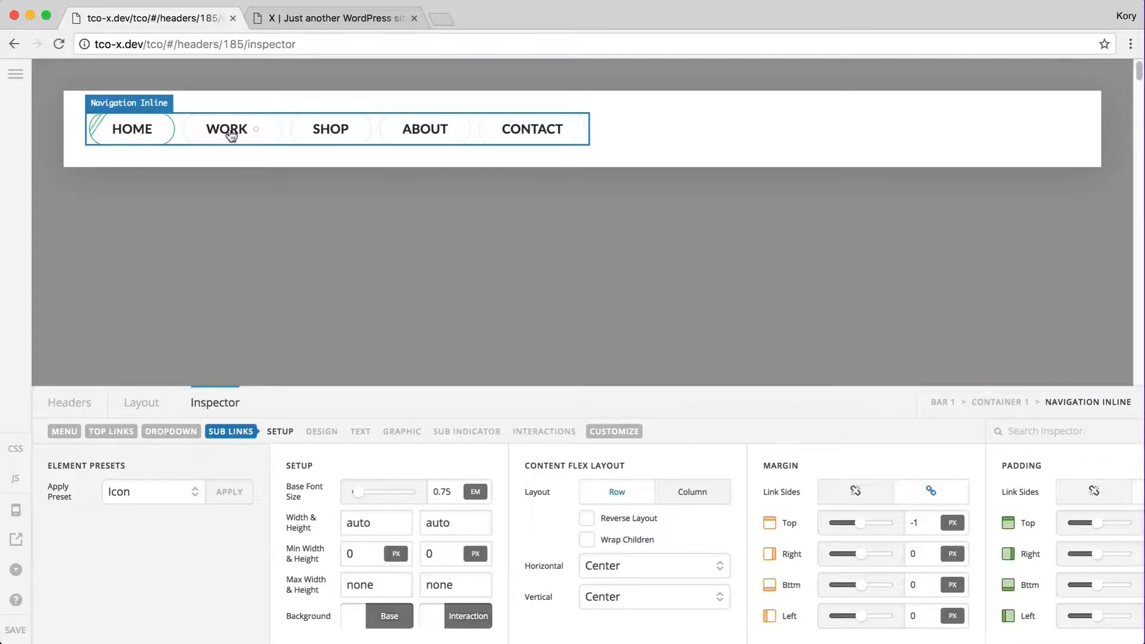
{"action": "mouse_move", "coordinate": [243, 135]}
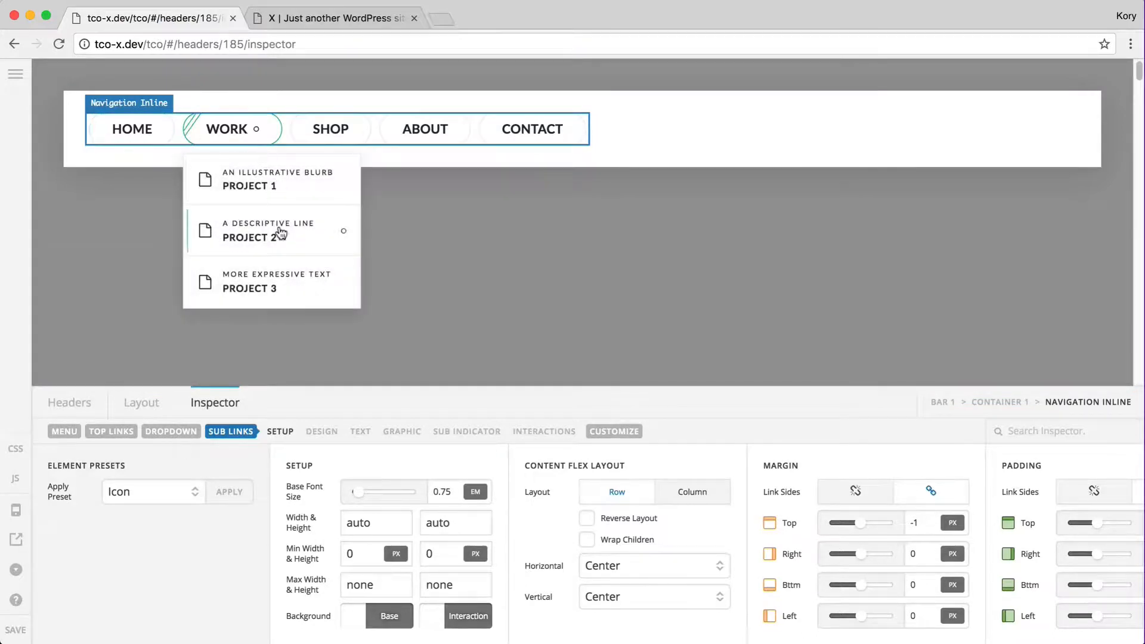
{"action": "mouse_move", "coordinate": [282, 233]}
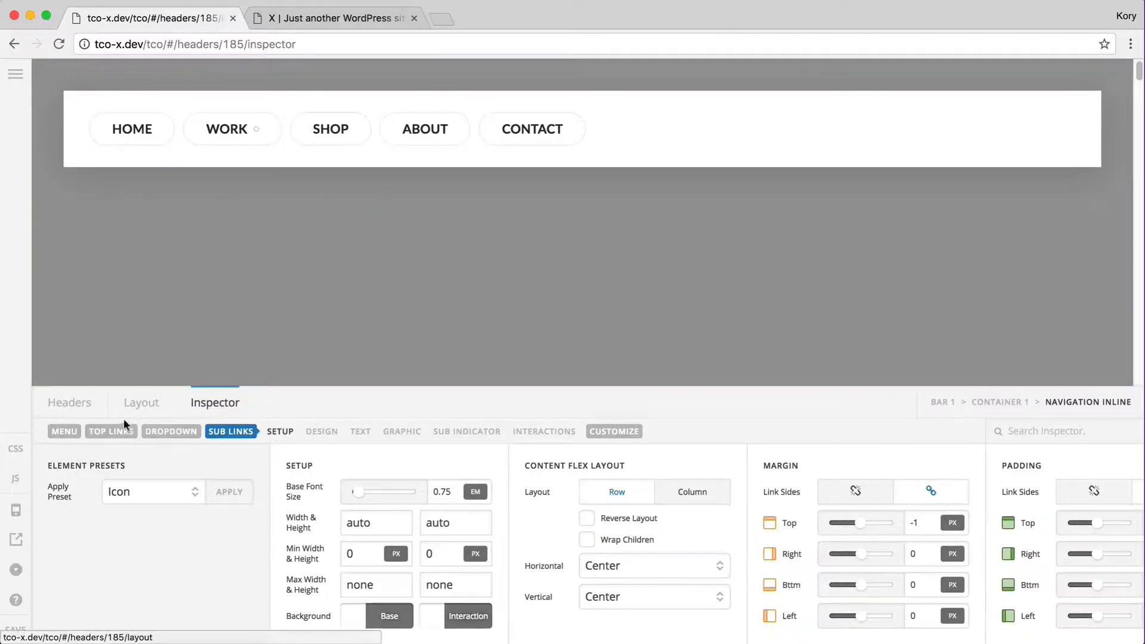
{"action": "left_click", "coordinate": [171, 492]}
{"action": "left_click", "coordinate": [178, 466]}
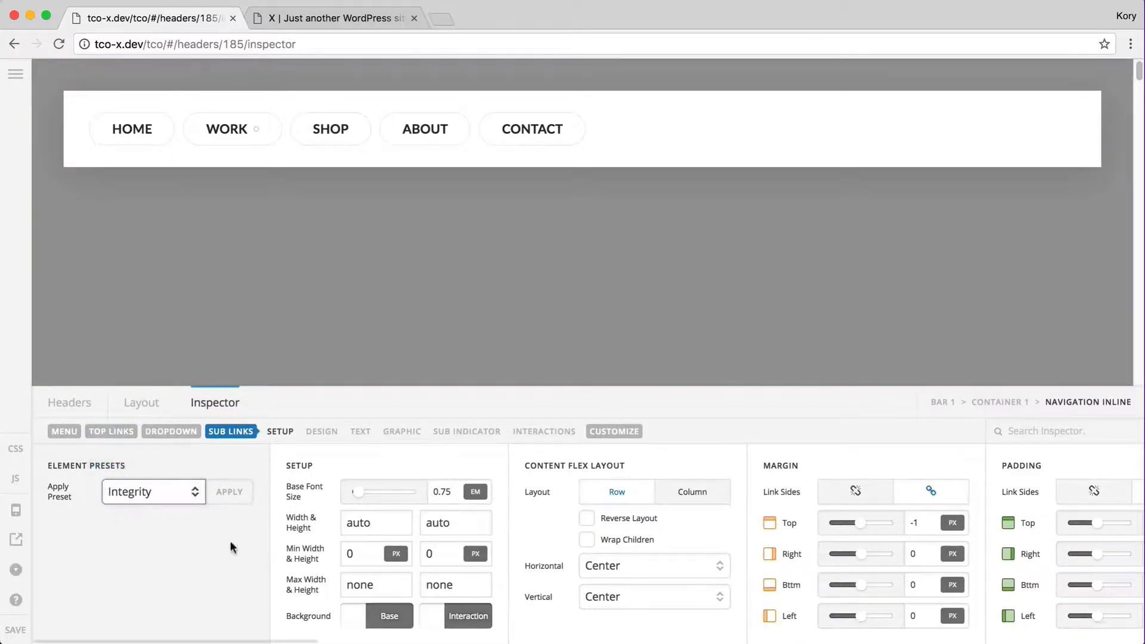
{"action": "left_click", "coordinate": [229, 492]}
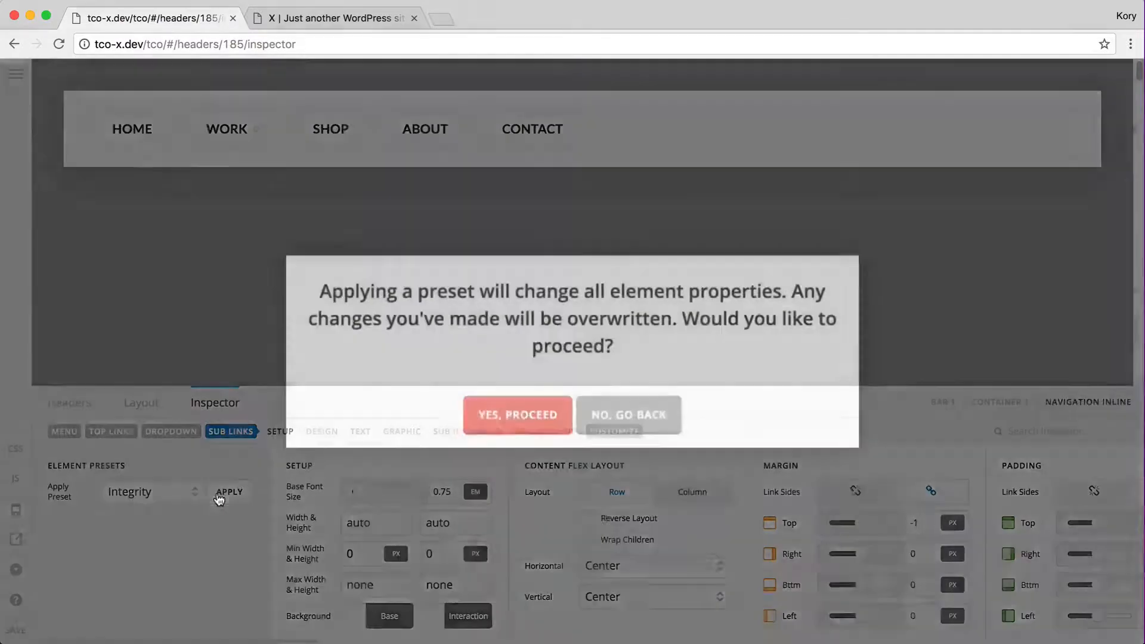
{"action": "left_click", "coordinate": [517, 408]}
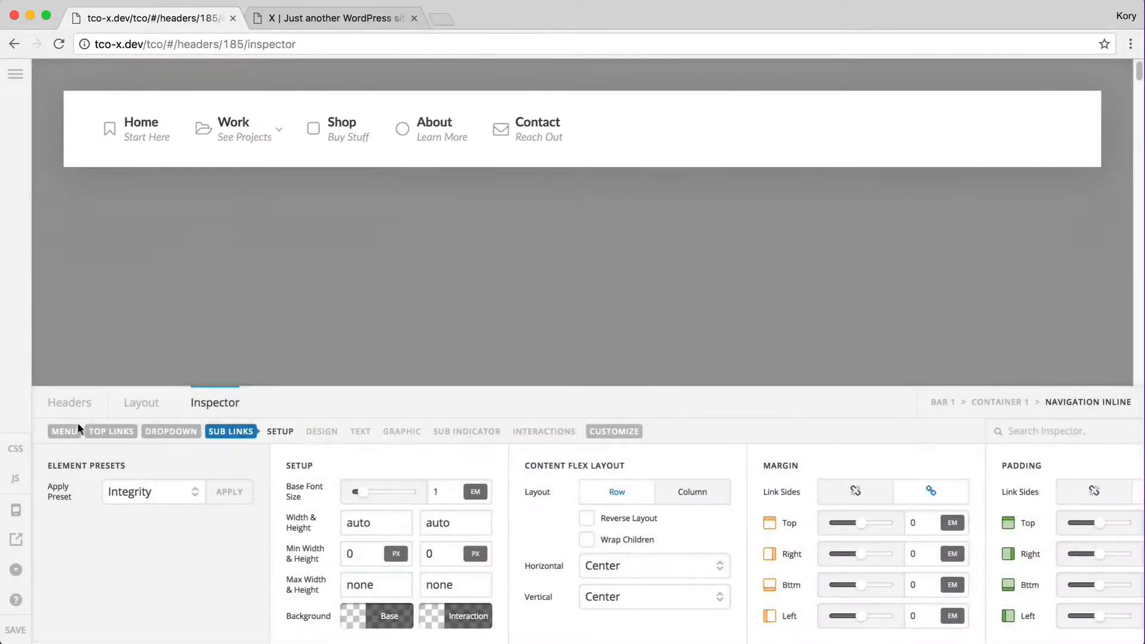
{"action": "left_click", "coordinate": [72, 433]}
Assign the Sample (No Dropdowns) menu and set the Self Flex Preset to Fill Space Equally
{"action": "left_click", "coordinate": [417, 490]}
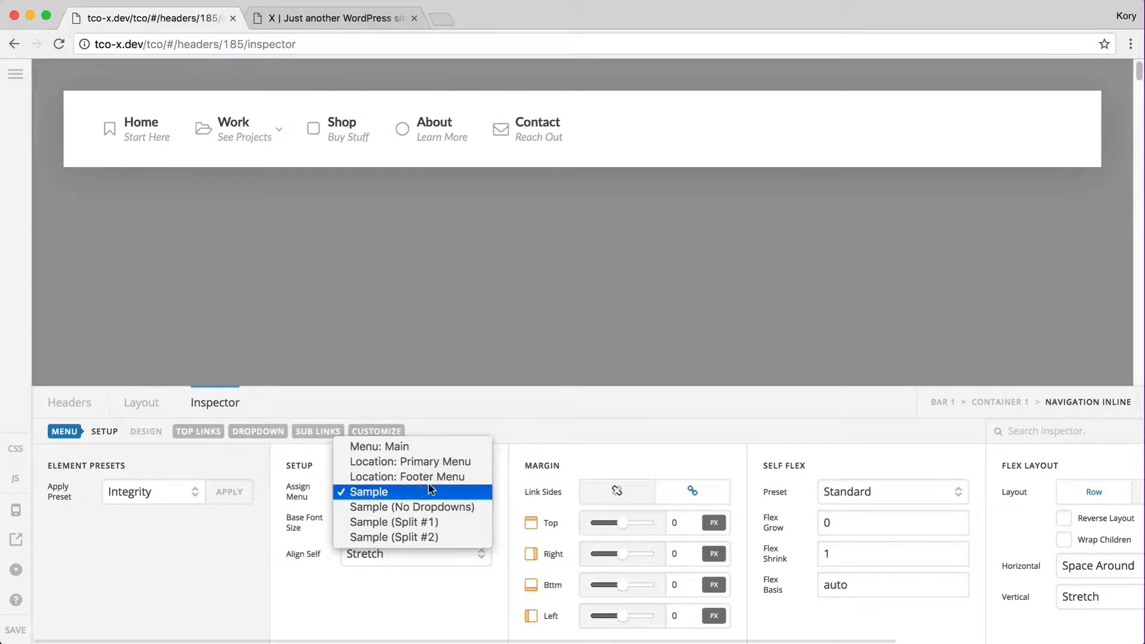
{"action": "left_click", "coordinate": [410, 507]}
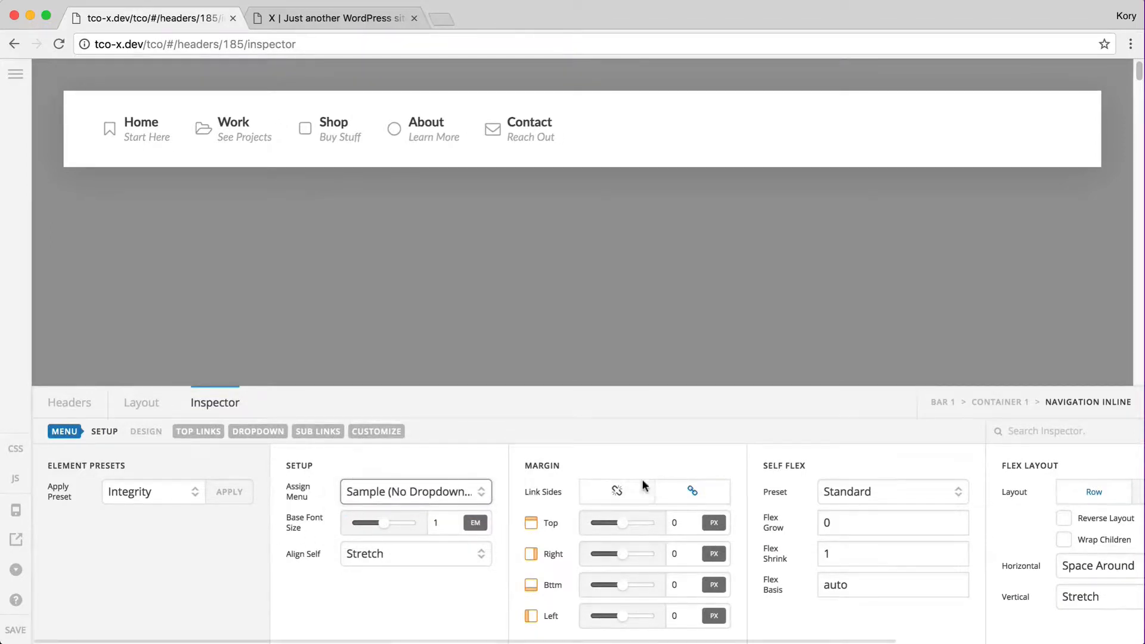
{"action": "scroll", "coordinate": [642, 479], "scroll_direction": "right", "scroll_amount": 5}
{"action": "left_click", "coordinate": [553, 490]}
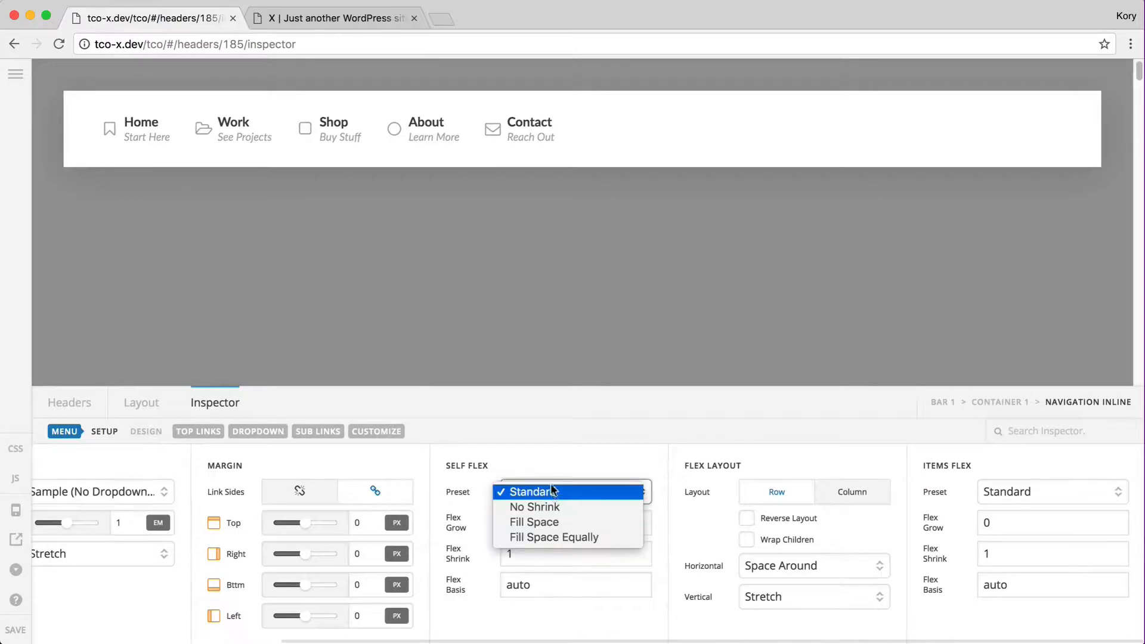
{"action": "left_click", "coordinate": [551, 491]}
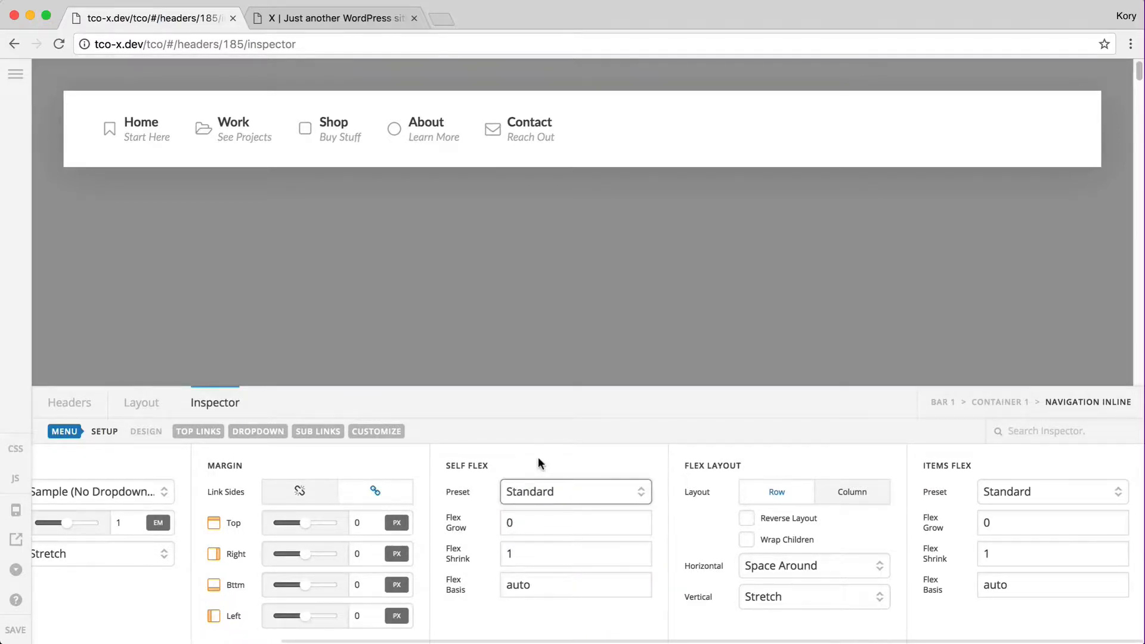
{"action": "left_click", "coordinate": [556, 490]}
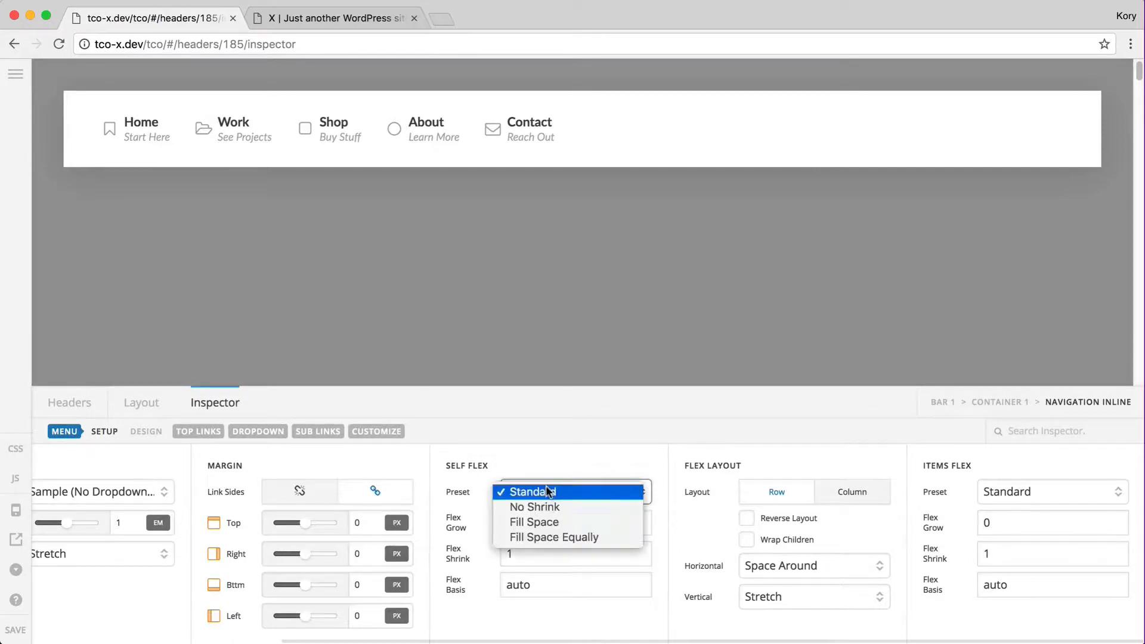
{"action": "left_click", "coordinate": [545, 537]}
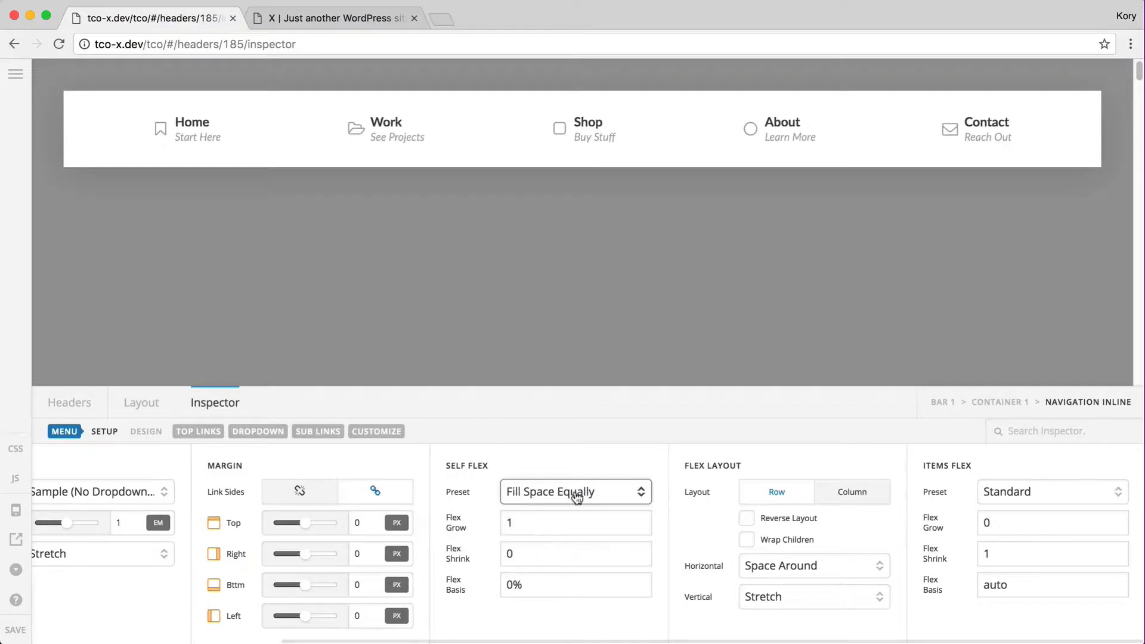
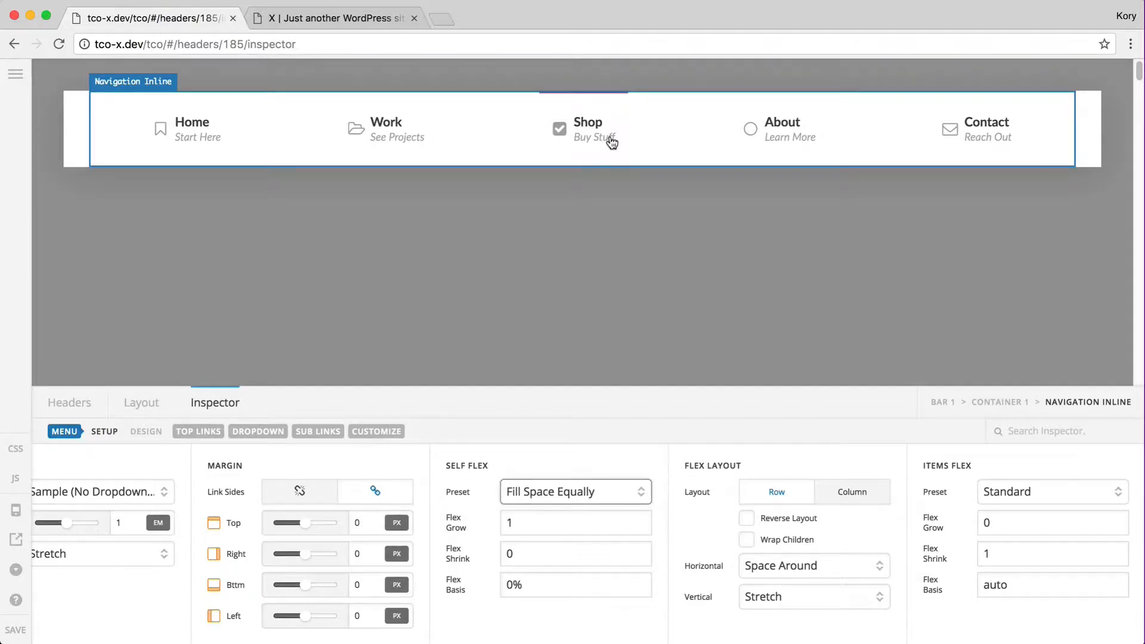
Set the menu items to Fill Space Equally, zero the top bar's outer spacing, and save
{"action": "left_click", "coordinate": [1011, 494]}
{"action": "left_click", "coordinate": [1012, 534]}
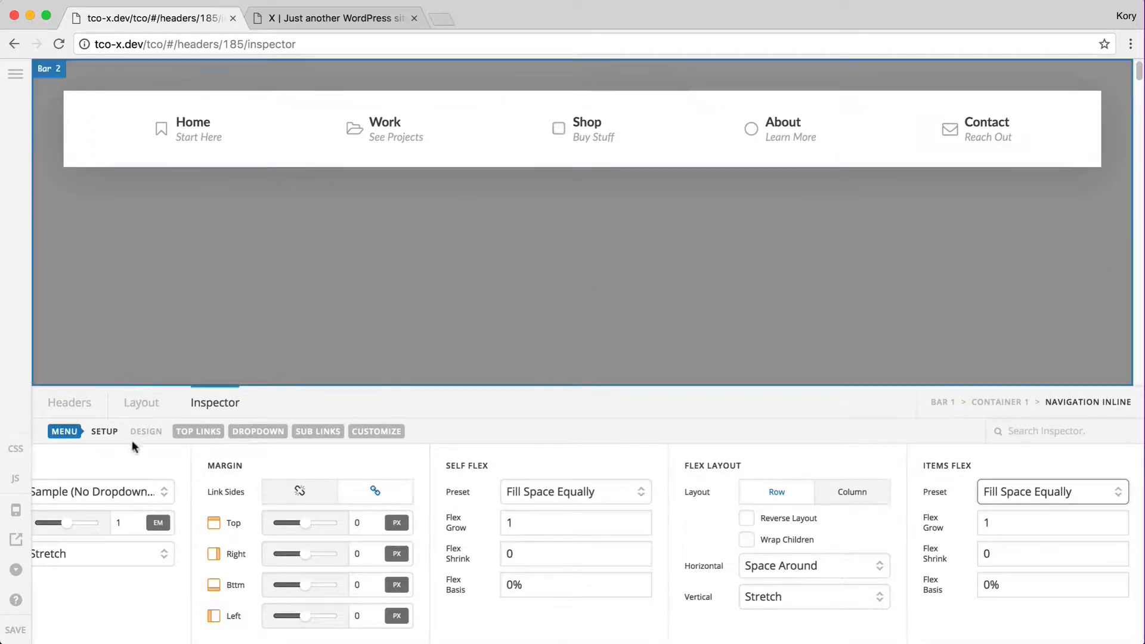
{"action": "left_click", "coordinate": [944, 403]}
{"action": "left_click", "coordinate": [689, 517]}
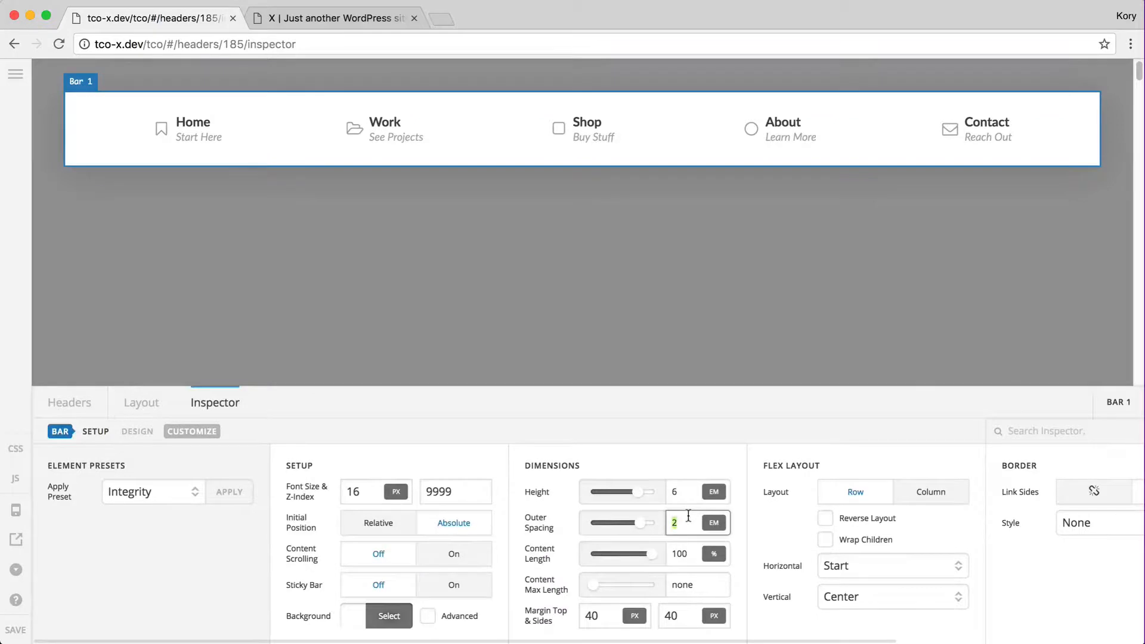
{"action": "type", "text": "0"}
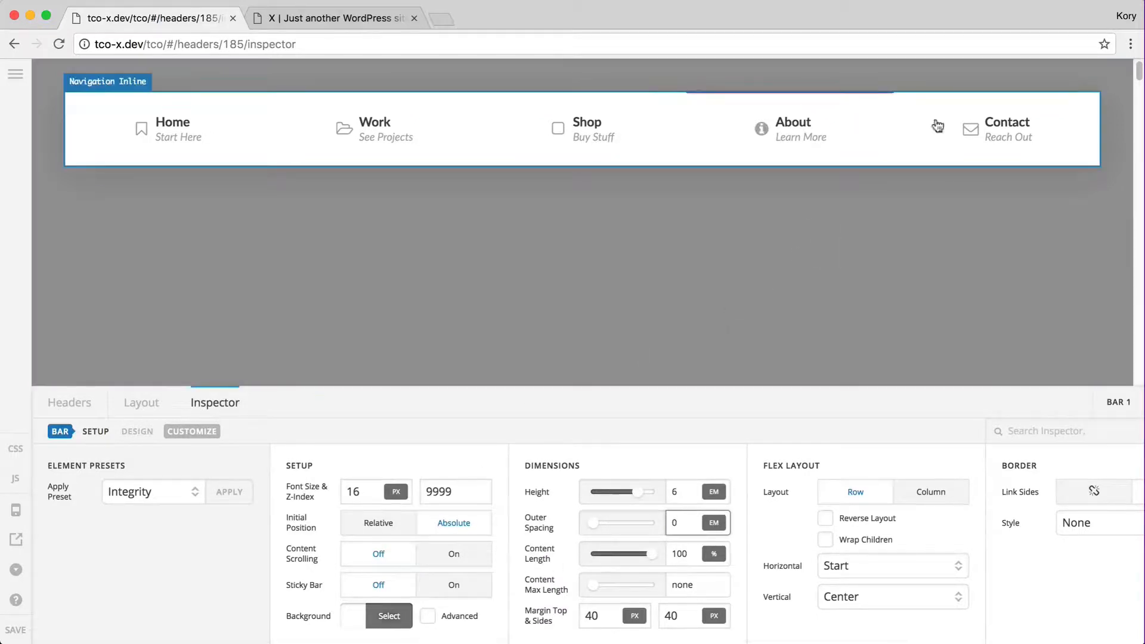
{"action": "left_click", "coordinate": [13, 630]}
{"action": "key", "text": "ctrl+Tab"}
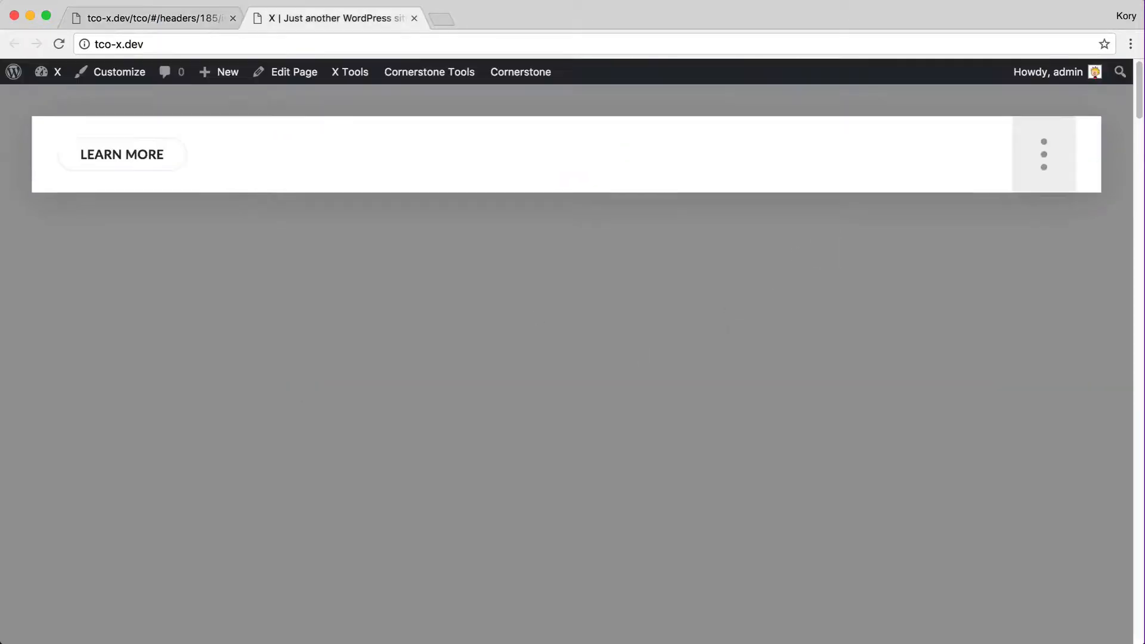
Reload the live site and check the Home–Contact nav header at a narrower window width
{"action": "key", "text": "super+r"}
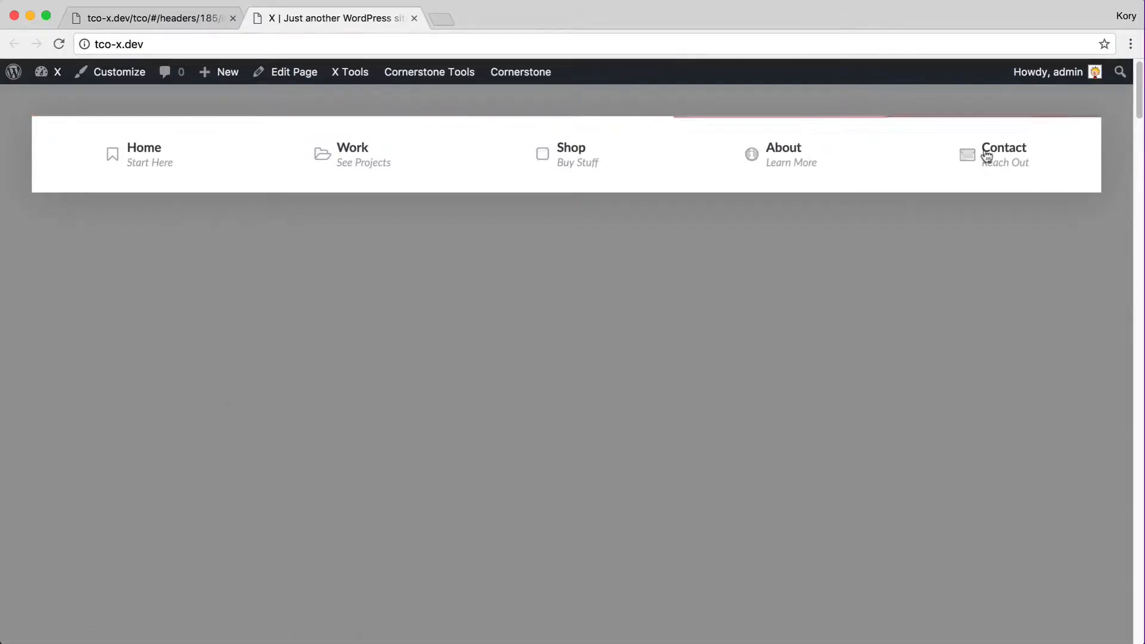
{"action": "left_click_drag", "start_coordinate": [1143, 258], "coordinate": [810, 284]}
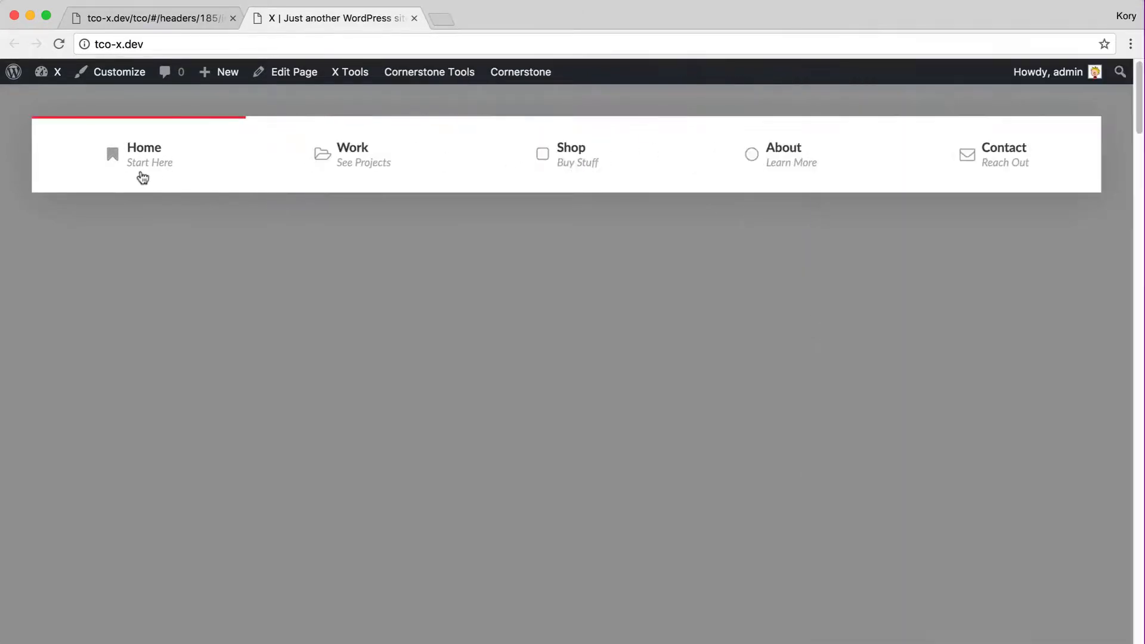
{"action": "key", "text": "ctrl+shift+Tab"}
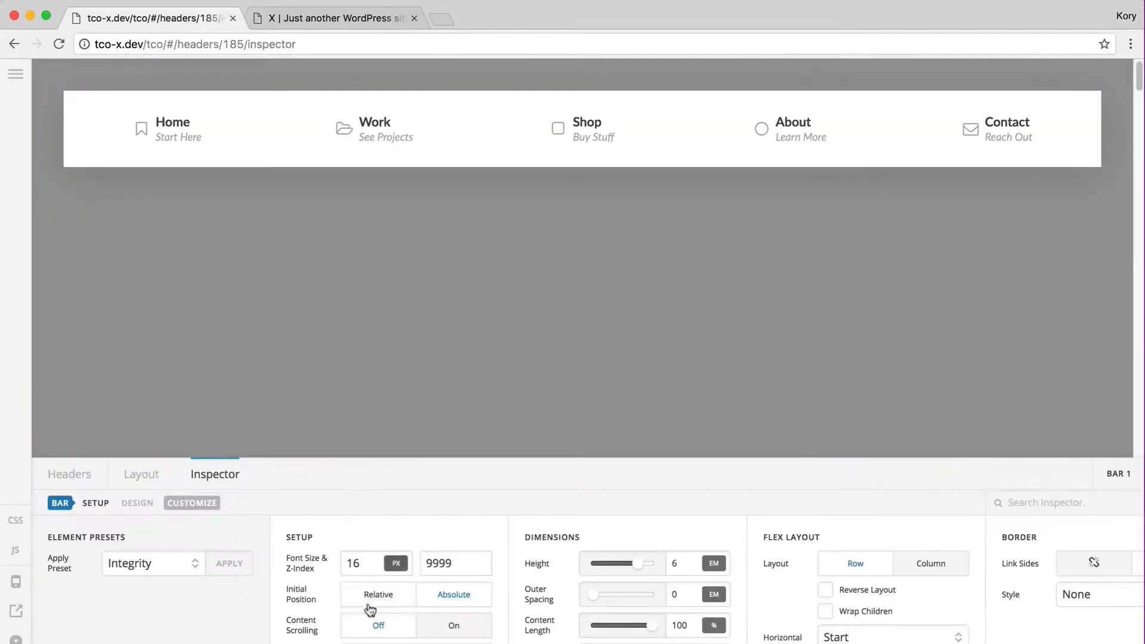
Resize the viewport to 1440x810 and turn on the top bar's content scrolling with auto content length
{"action": "left_click", "coordinate": [1131, 44]}
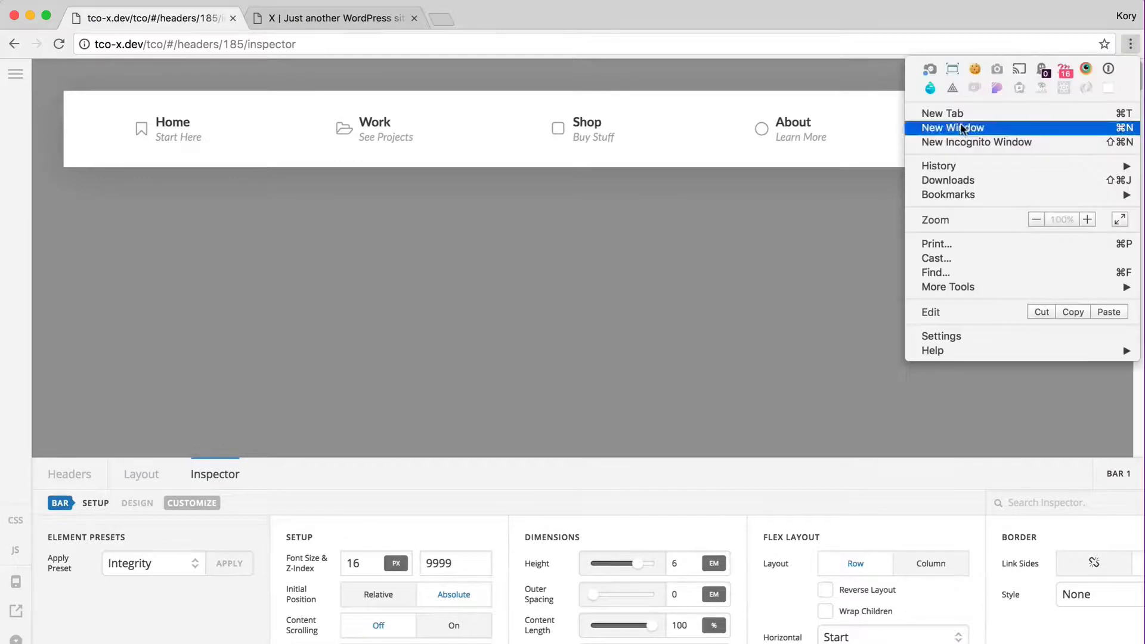
{"action": "left_click", "coordinate": [953, 70]}
{"action": "left_click", "coordinate": [992, 159]}
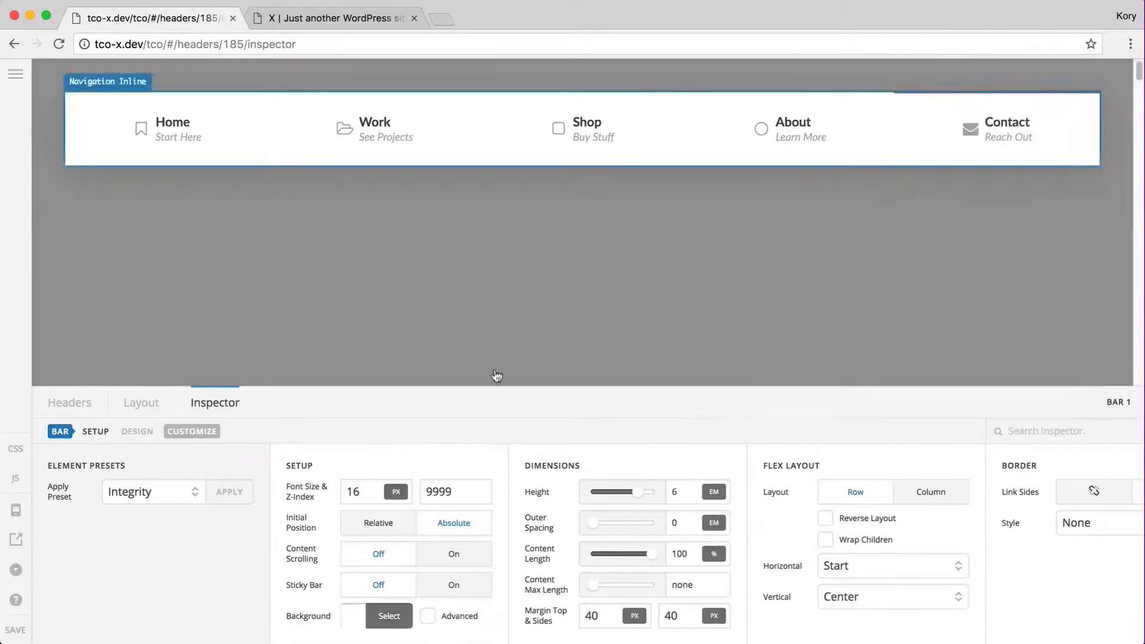
{"action": "left_click", "coordinate": [442, 553]}
{"action": "left_click", "coordinate": [674, 544]}
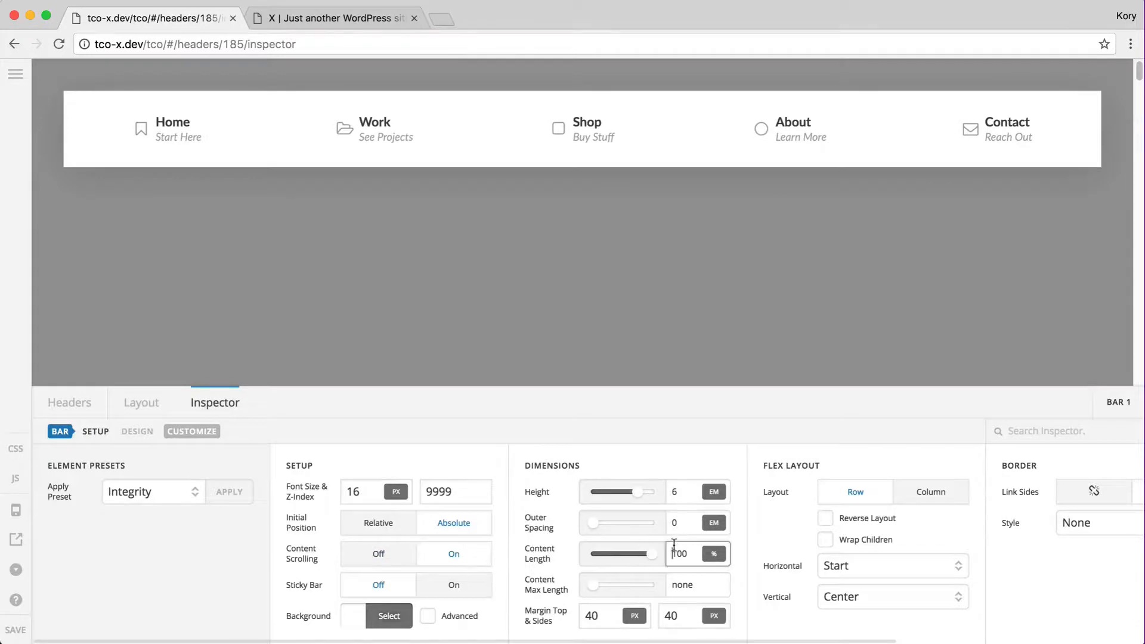
{"action": "type", "text": "auto"}
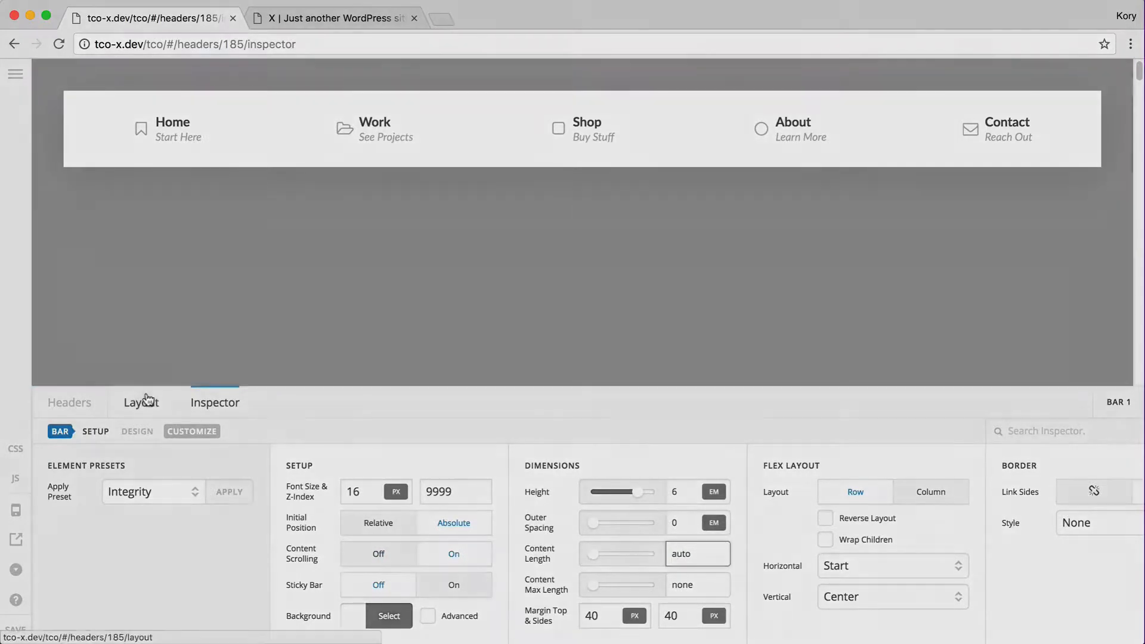
Give the top links a 200px minimum width and save the header
{"action": "left_click", "coordinate": [142, 402]}
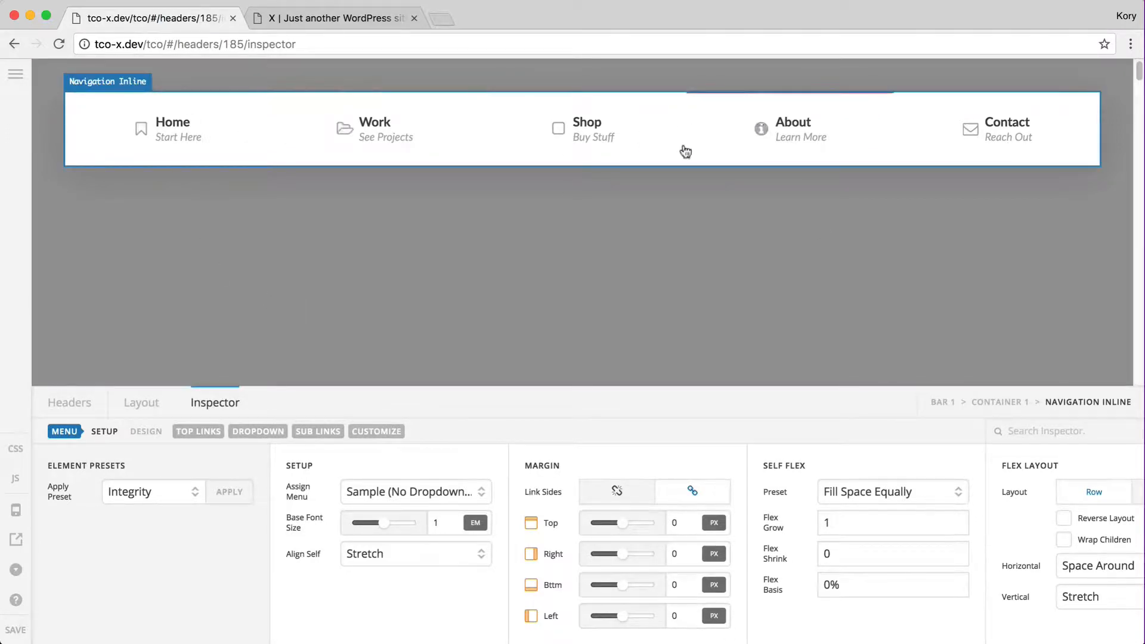
{"action": "left_click", "coordinate": [191, 432]}
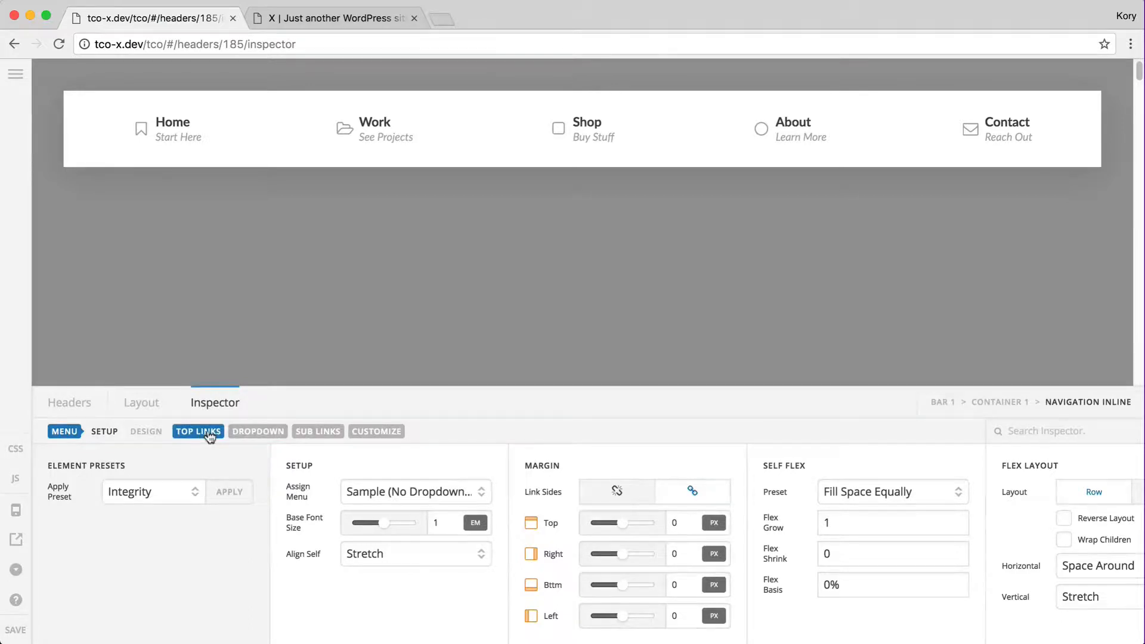
{"action": "left_click", "coordinate": [209, 436]}
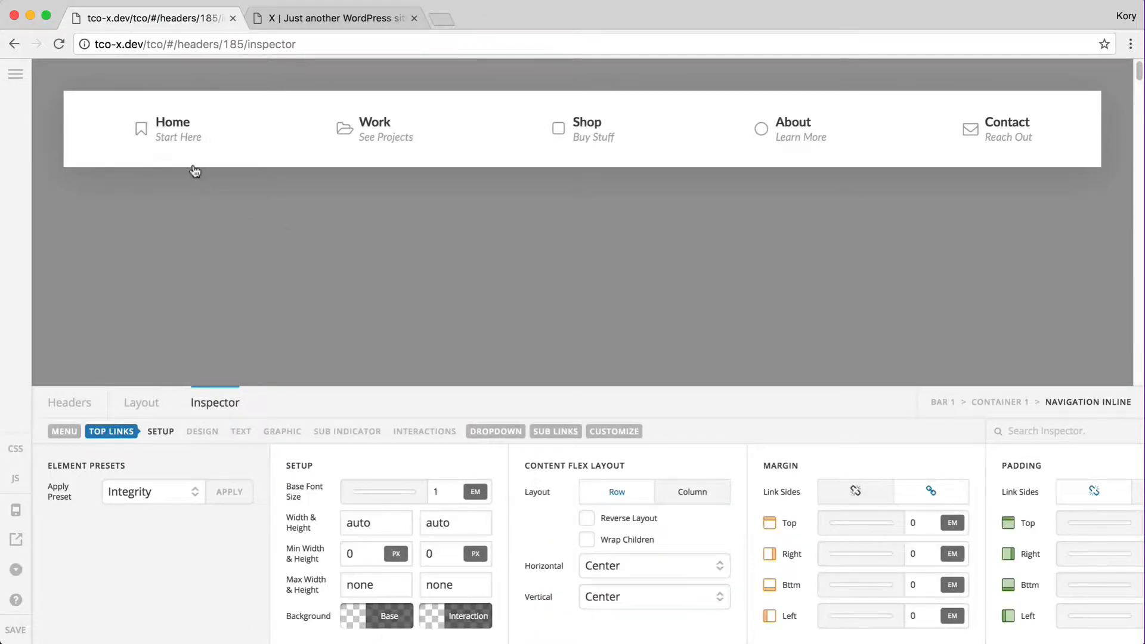
{"action": "left_click", "coordinate": [367, 554]}
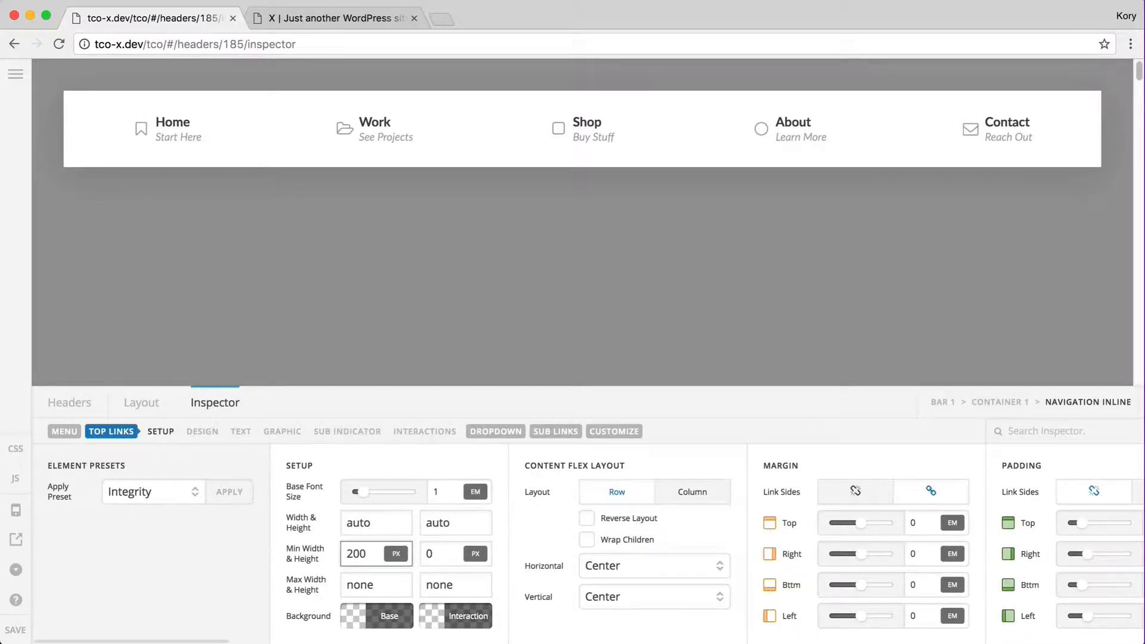
{"action": "left_click", "coordinate": [16, 632]}
{"action": "key", "text": "ctrl+Tab"}
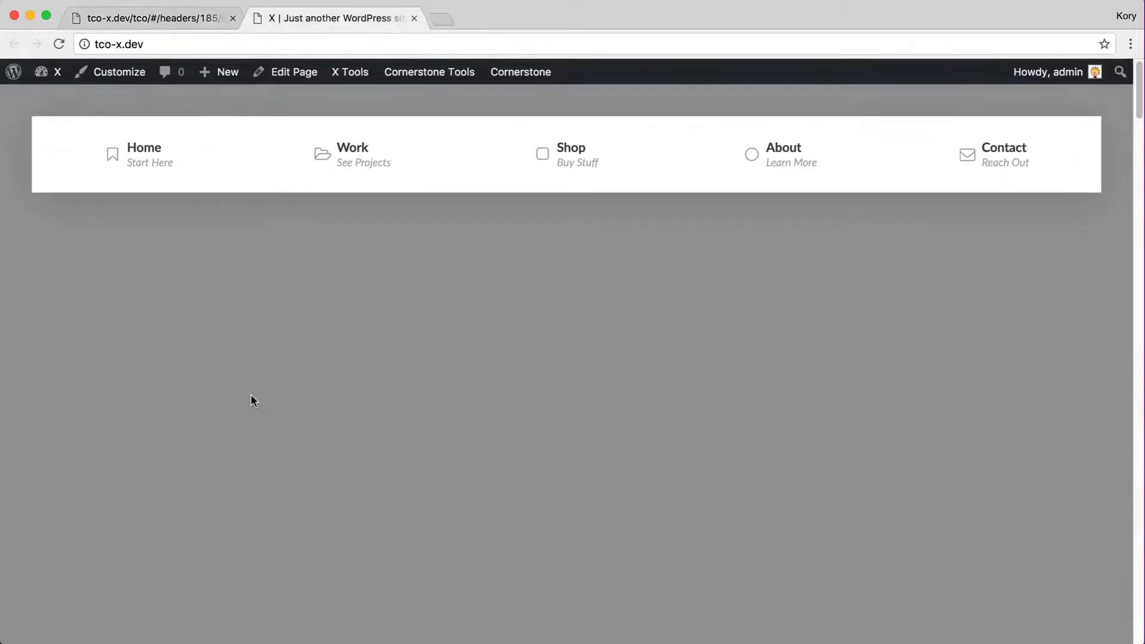
Reload the live site and confirm the nav scrolls sideways in a narrowed window
{"action": "key", "text": "super+r"}
{"action": "left_click_drag", "start_coordinate": [1080, 237], "coordinate": [631, 263]}
{"action": "scroll", "coordinate": [427, 179], "scroll_direction": "right", "scroll_amount": 5}
{"action": "scroll", "coordinate": [427, 178], "scroll_direction": "left", "scroll_amount": 5}
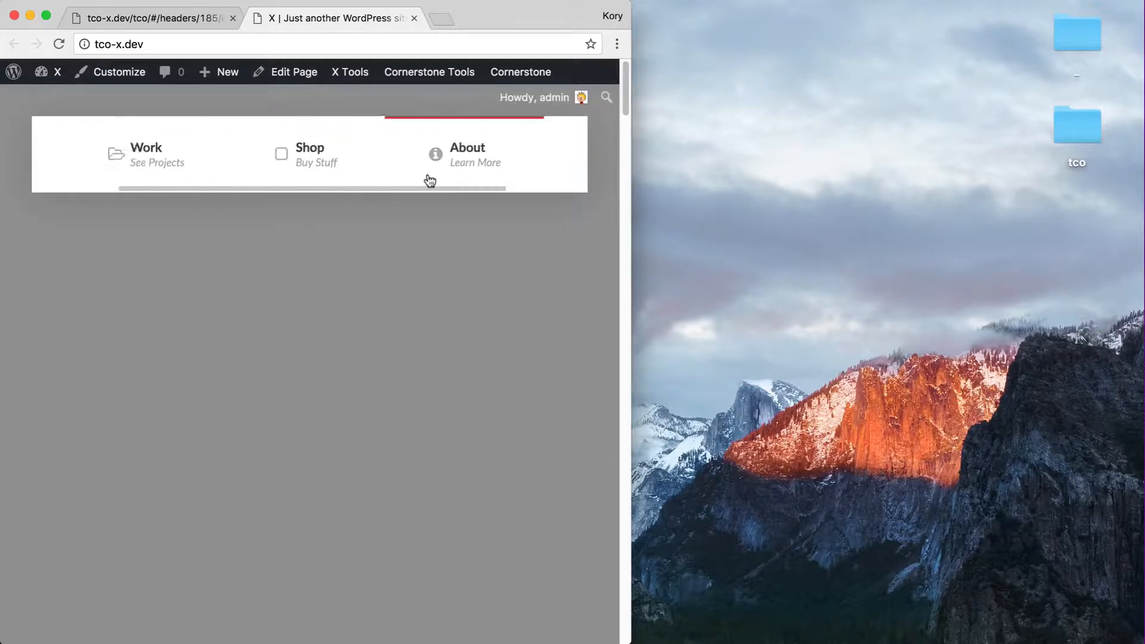
{"action": "scroll", "coordinate": [108, 159], "scroll_direction": "right", "scroll_amount": 3}
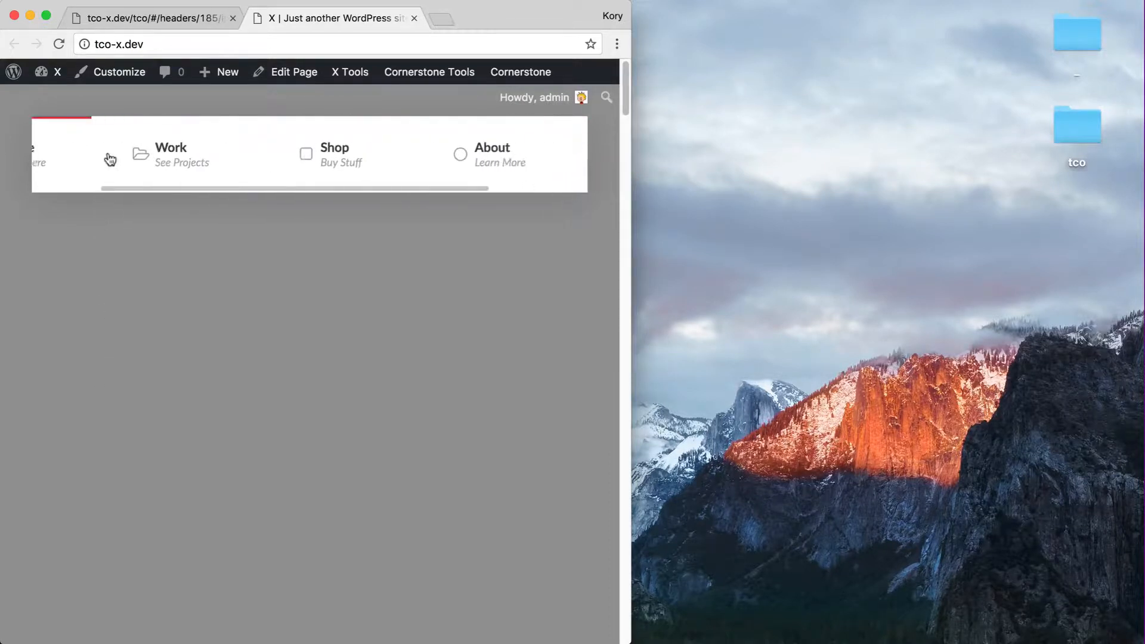
{"action": "scroll", "coordinate": [274, 158], "scroll_direction": "right", "scroll_amount": 3}
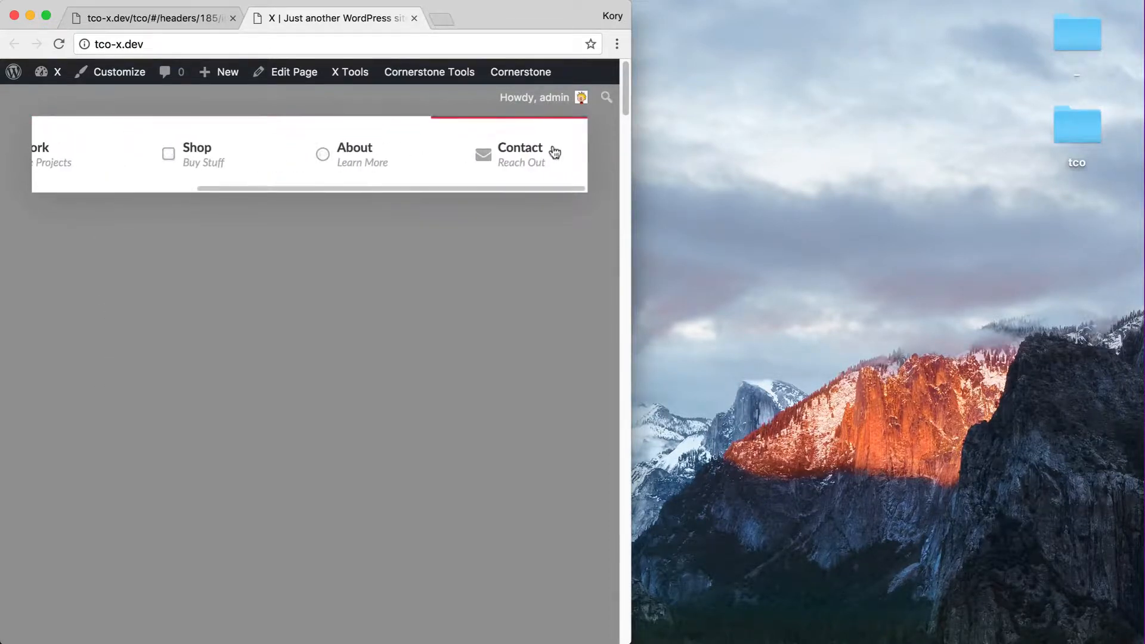
{"action": "scroll", "coordinate": [555, 151], "scroll_direction": "left", "scroll_amount": 6}
{"action": "key", "text": "alt+super+f"}
{"action": "key", "text": "ctrl+shift+Tab"}
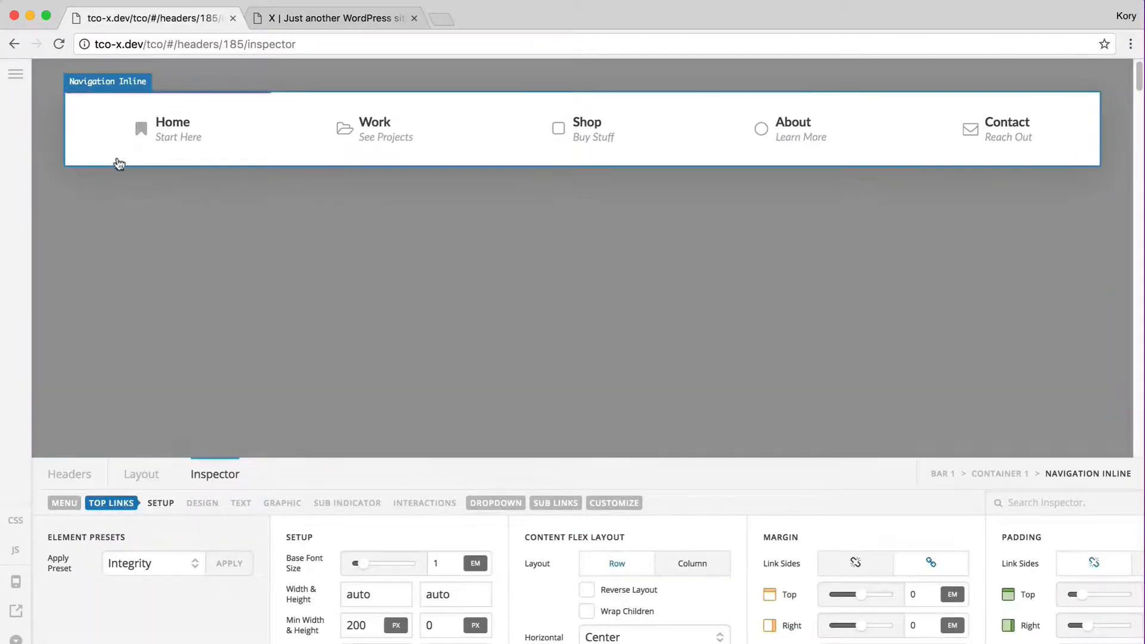
Resize the viewport to 1440x810, set the top bar's Initial Position to Relative, and reload the site
{"action": "left_click", "coordinate": [942, 474]}
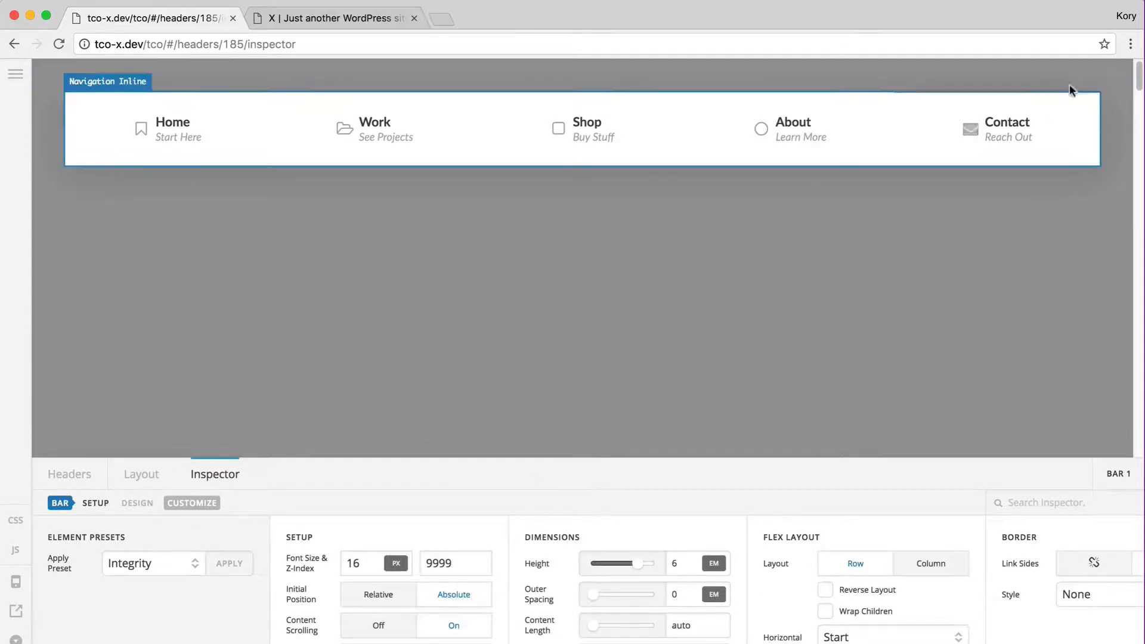
{"action": "left_click", "coordinate": [1131, 44]}
{"action": "left_click", "coordinate": [952, 69]}
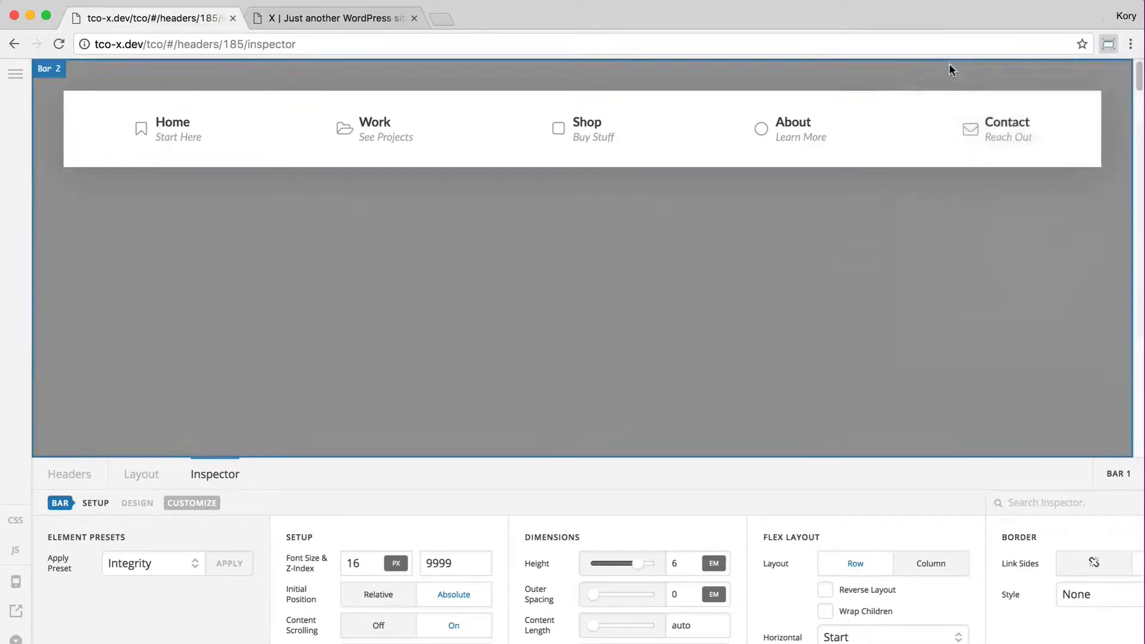
{"action": "left_click", "coordinate": [989, 145]}
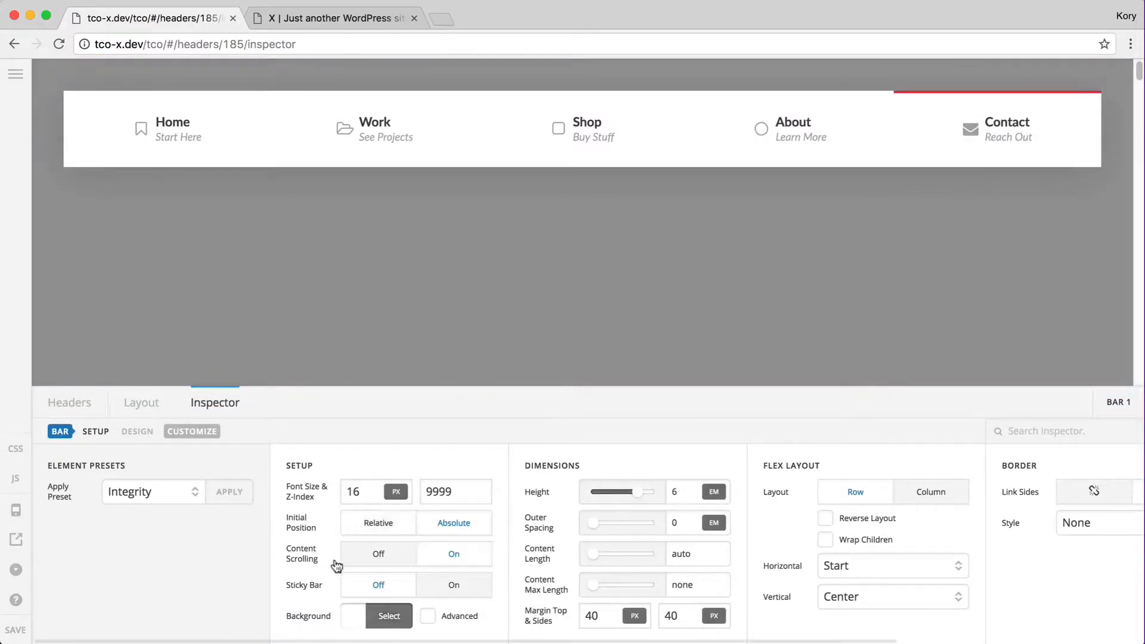
{"action": "left_click", "coordinate": [369, 524]}
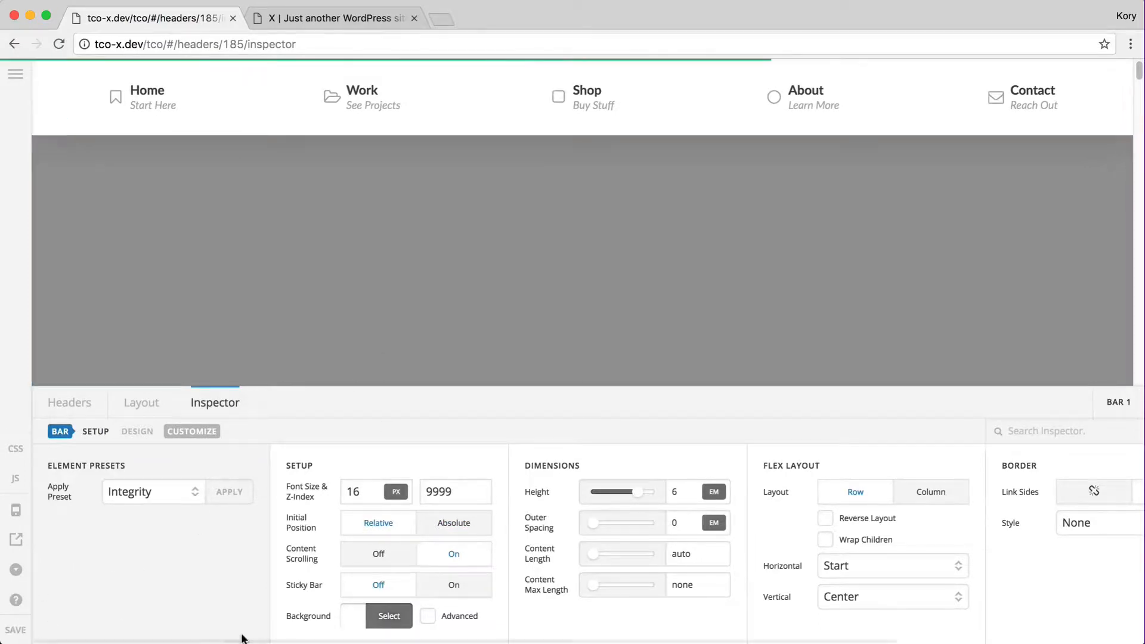
{"action": "key", "text": "ctrl+Tab"}
{"action": "key", "text": "super+r"}
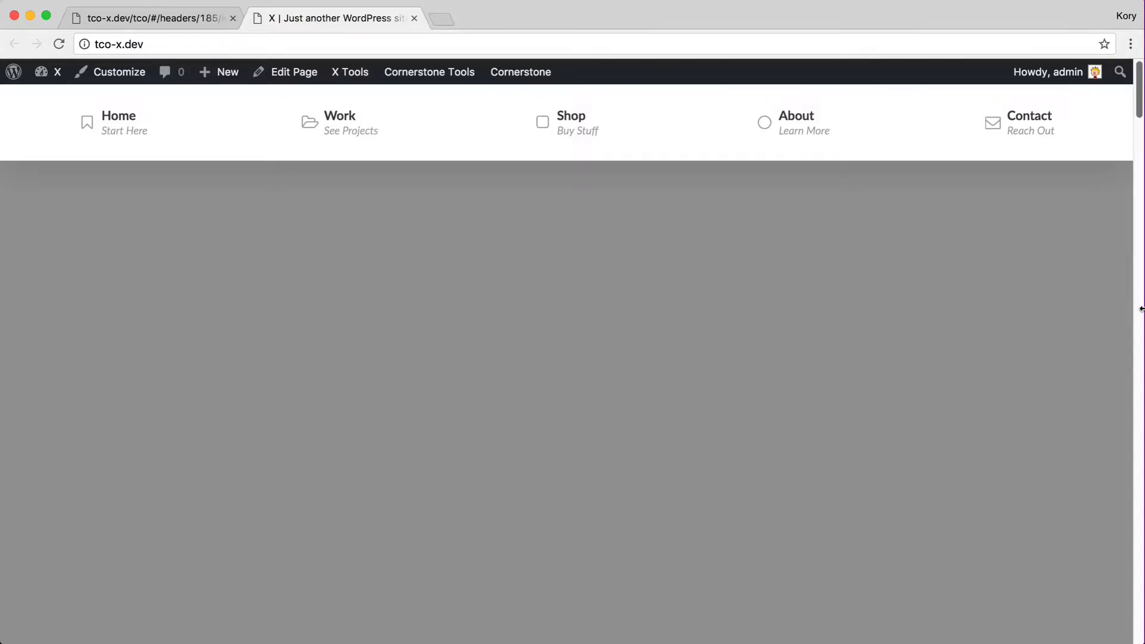
Narrow the live site window to confirm the full-width nav scrolls sideways, then restore it
{"action": "left_click_drag", "start_coordinate": [1123, 309], "coordinate": [480, 376]}
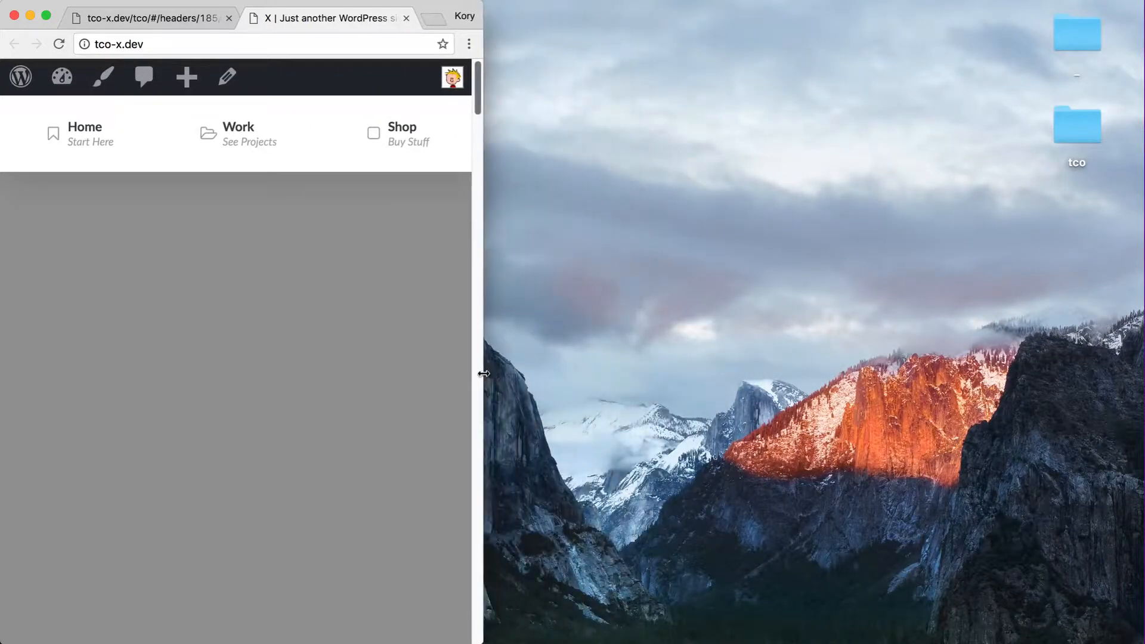
{"action": "scroll", "coordinate": [67, 159], "scroll_direction": "right", "scroll_amount": 5}
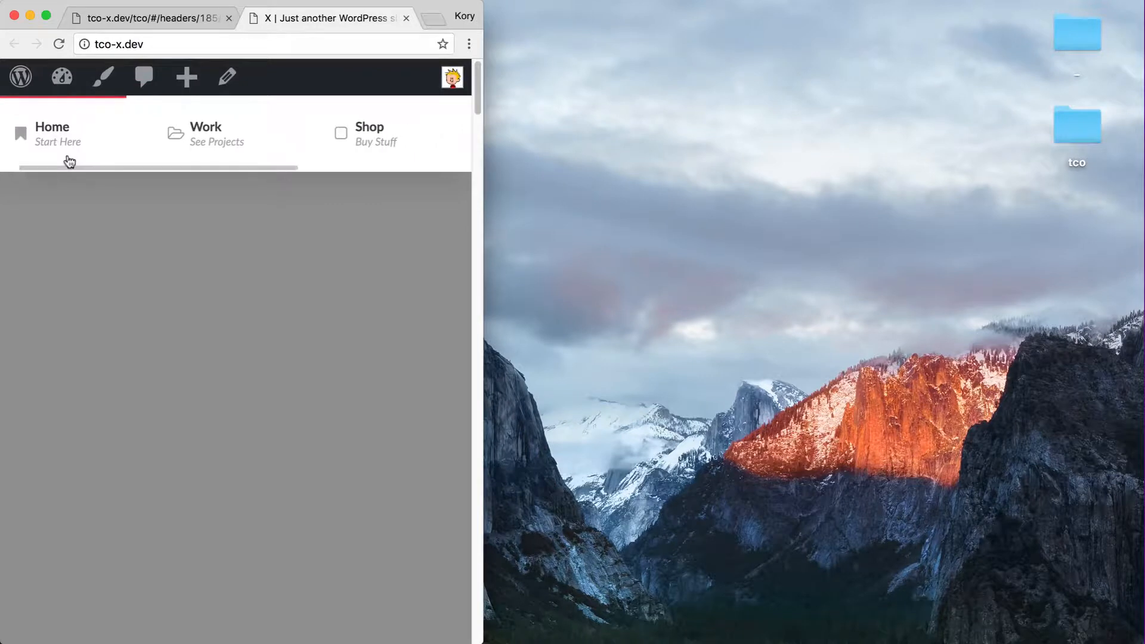
{"action": "scroll", "coordinate": [256, 134], "scroll_direction": "right", "scroll_amount": 4}
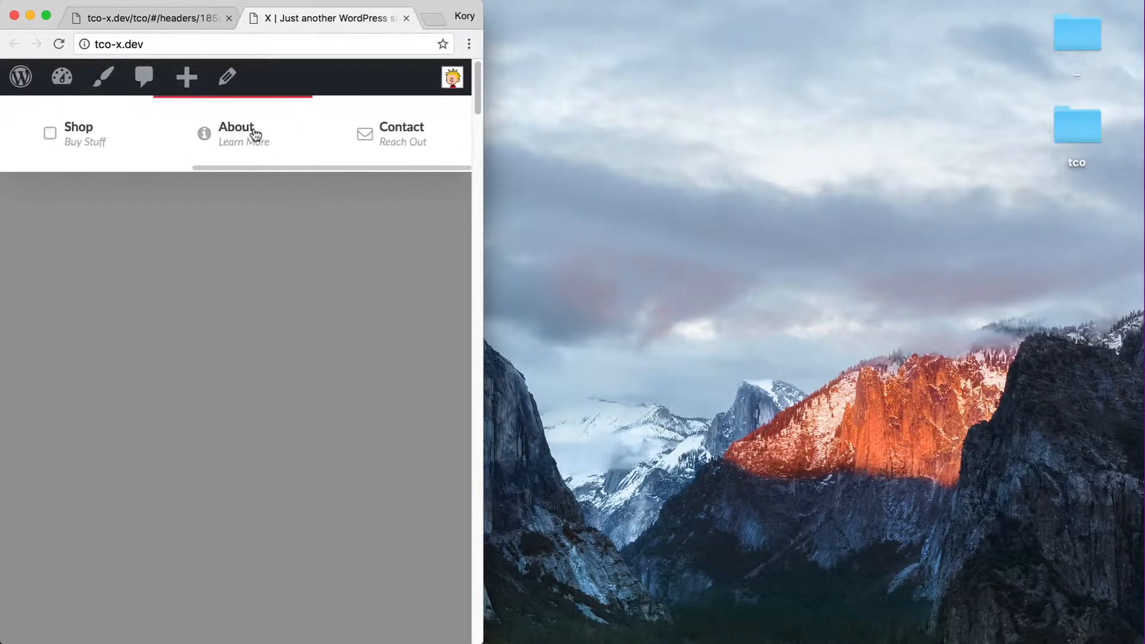
{"action": "key", "text": "alt+super+f"}
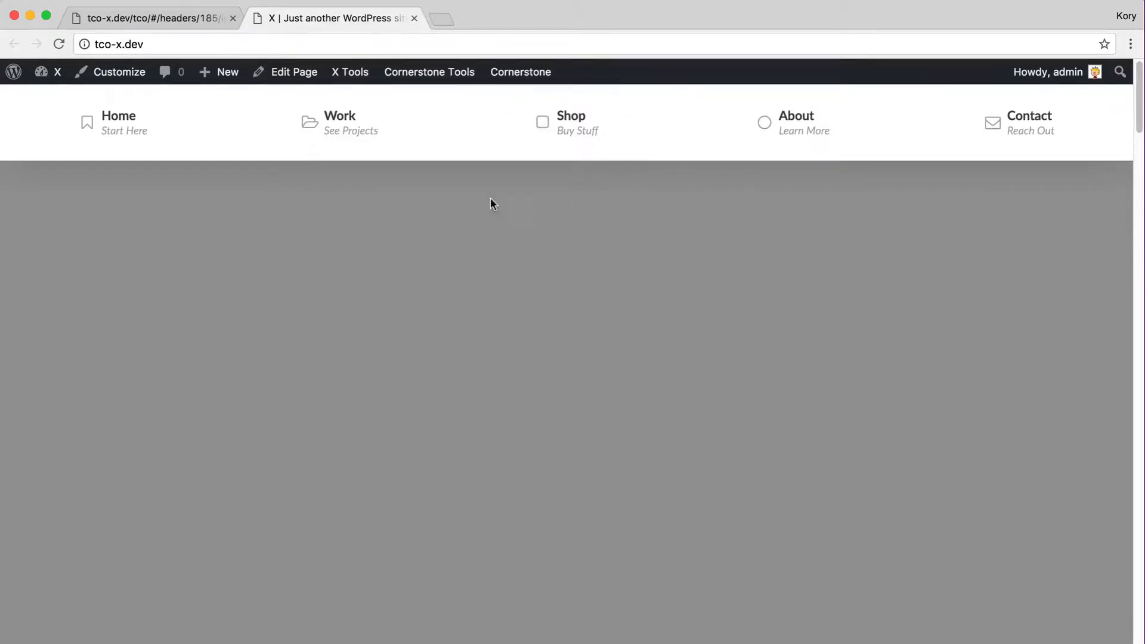
{"action": "left_click", "coordinate": [151, 21]}
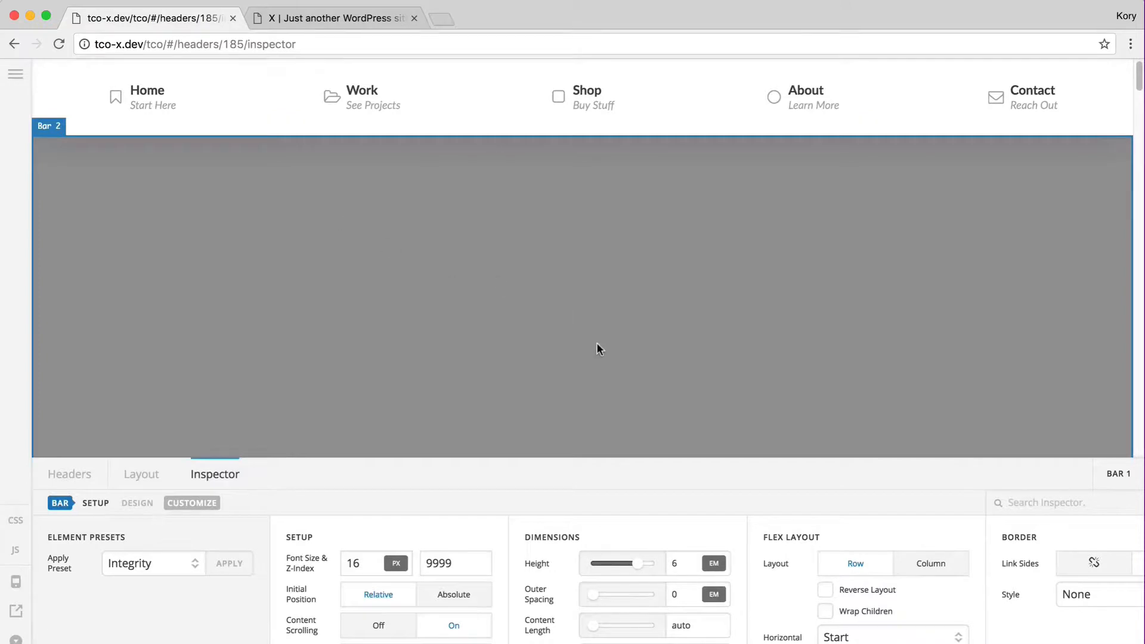
Resize the browser window to 1440x900 and select the top navigation
{"action": "left_click", "coordinate": [1132, 44]}
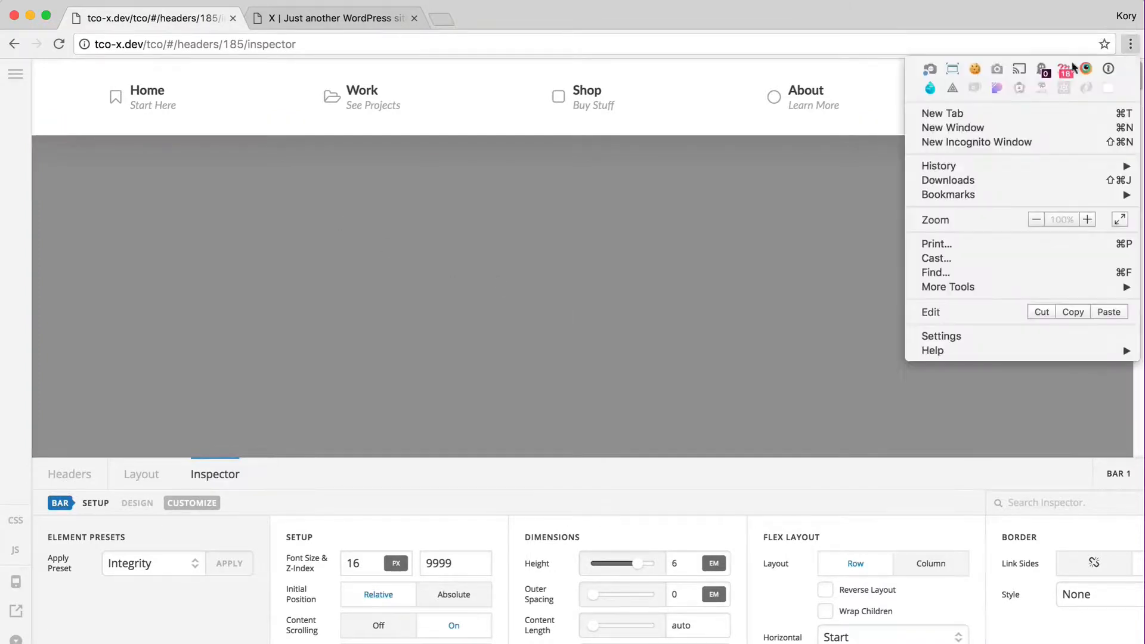
{"action": "left_click", "coordinate": [952, 74]}
{"action": "left_click", "coordinate": [992, 171]}
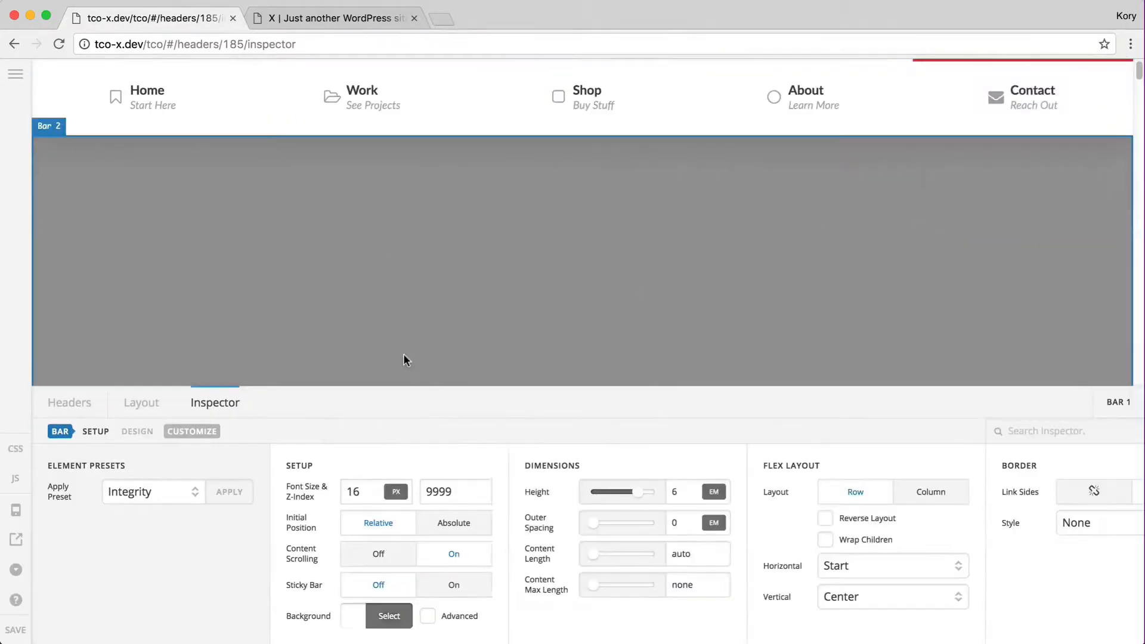
{"action": "left_click", "coordinate": [148, 112]}
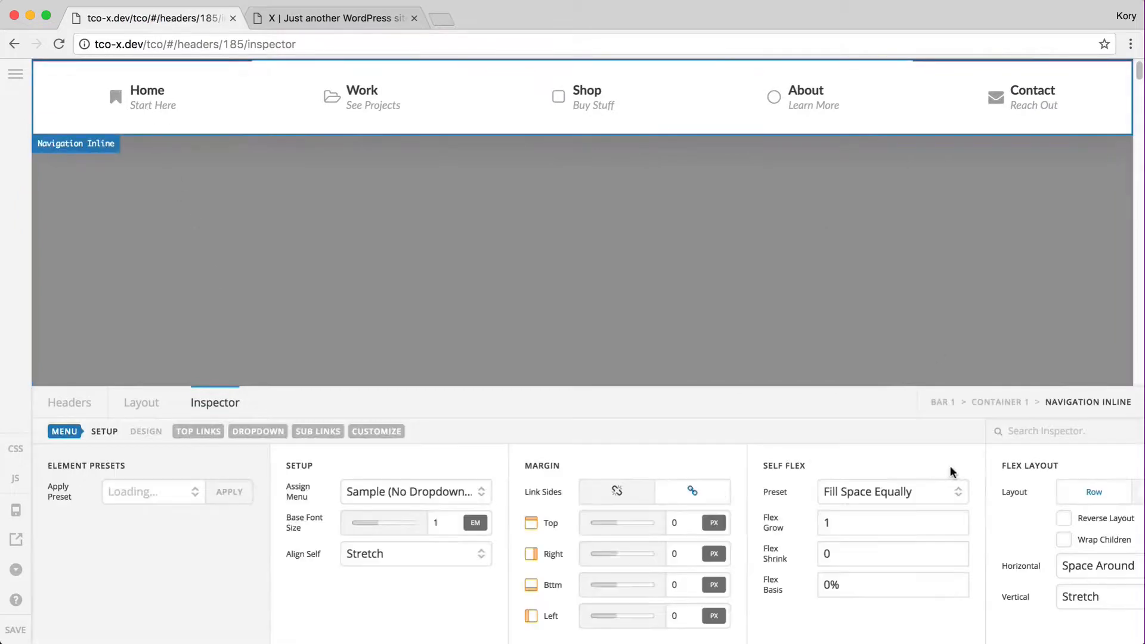
Add a bar and container in the left region, with the container set to Fill Space Equally
{"action": "left_click", "coordinate": [139, 403]}
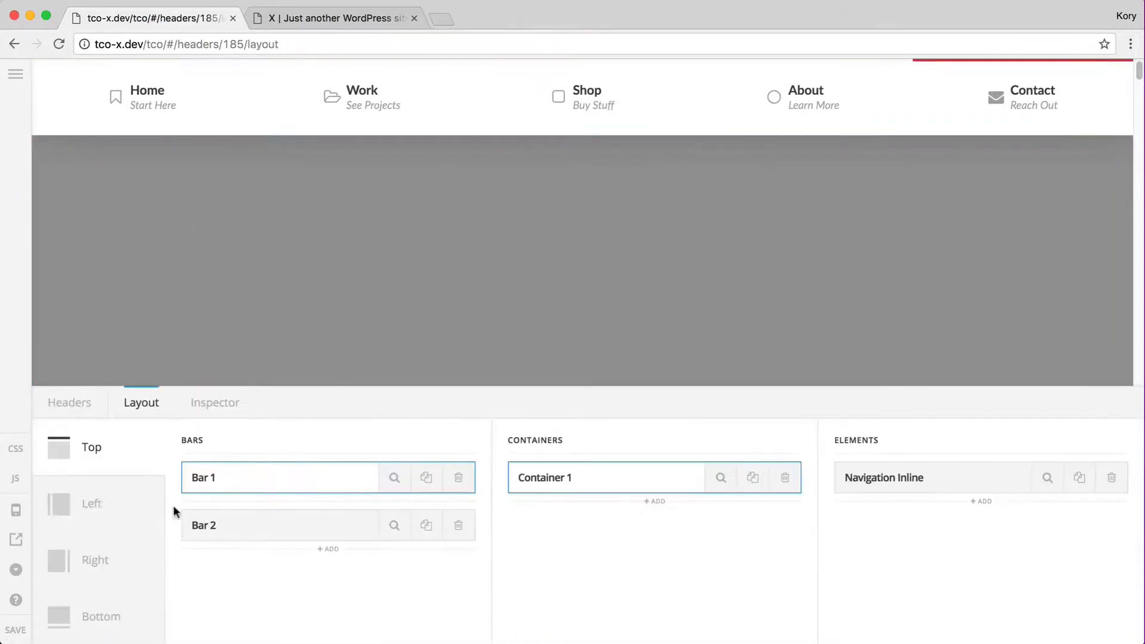
{"action": "left_click", "coordinate": [93, 508]}
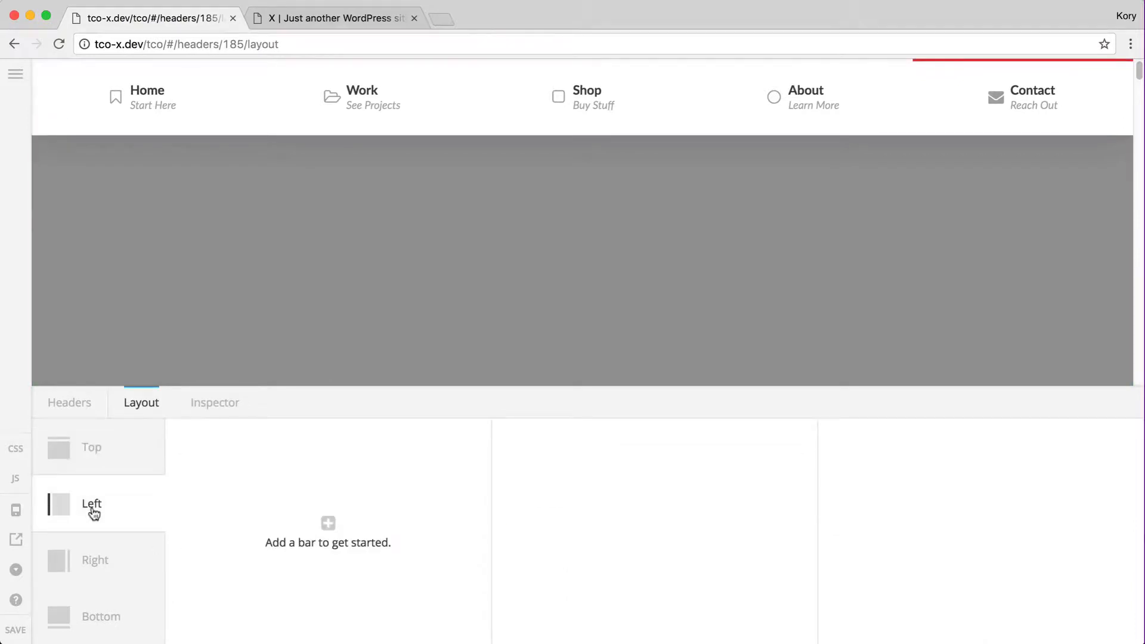
{"action": "left_click", "coordinate": [328, 523]}
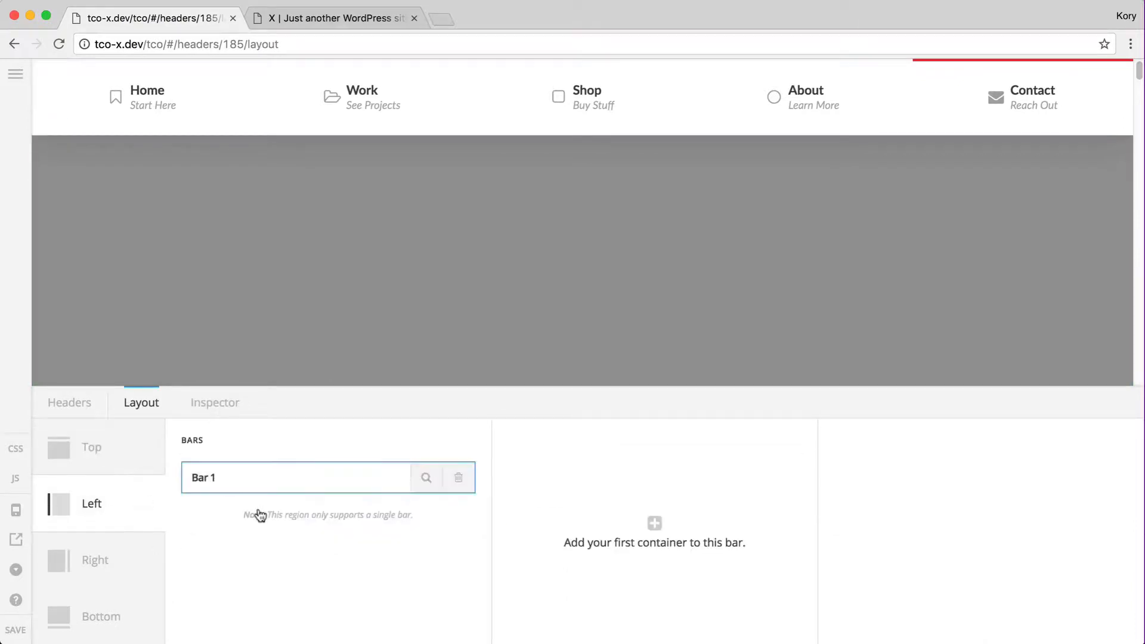
{"action": "left_click", "coordinate": [647, 523]}
{"action": "left_click", "coordinate": [716, 479]}
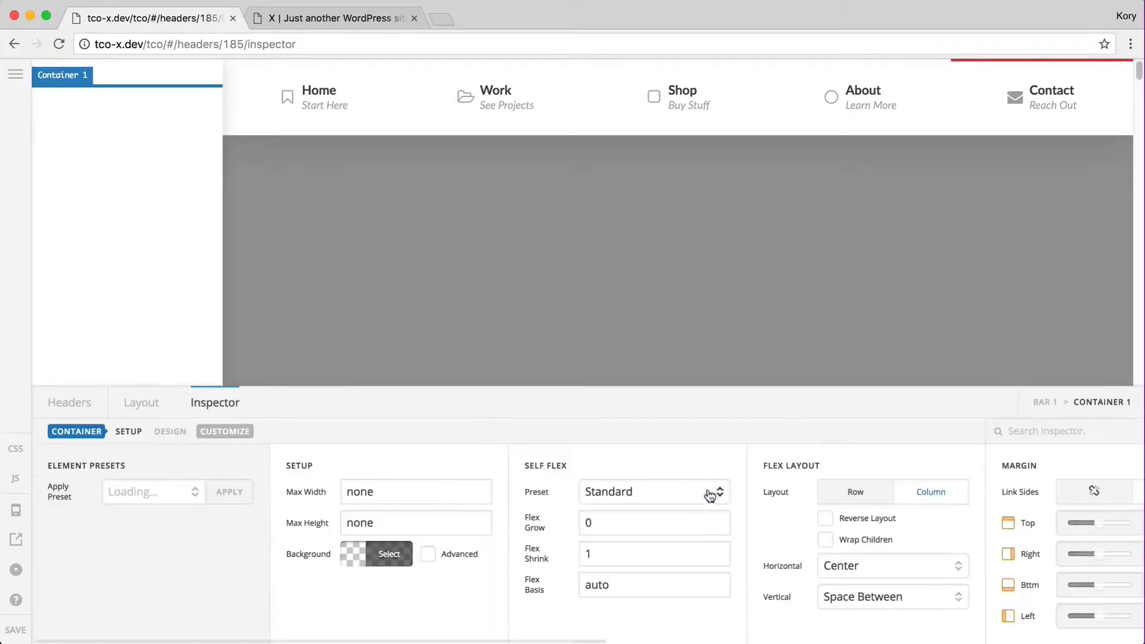
{"action": "left_click", "coordinate": [613, 492]}
{"action": "left_click", "coordinate": [632, 537]}
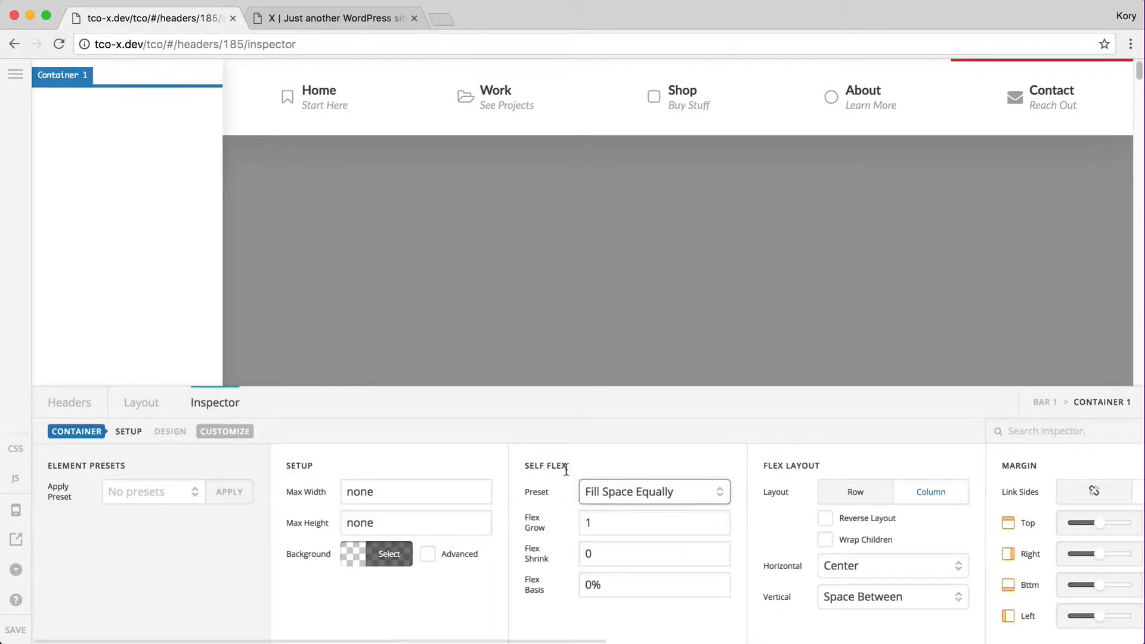
Give the left bar 0 outer spacing, auto content length, and content scrolling on
{"action": "left_click", "coordinate": [149, 373]}
{"action": "double_click", "coordinate": [687, 524]}
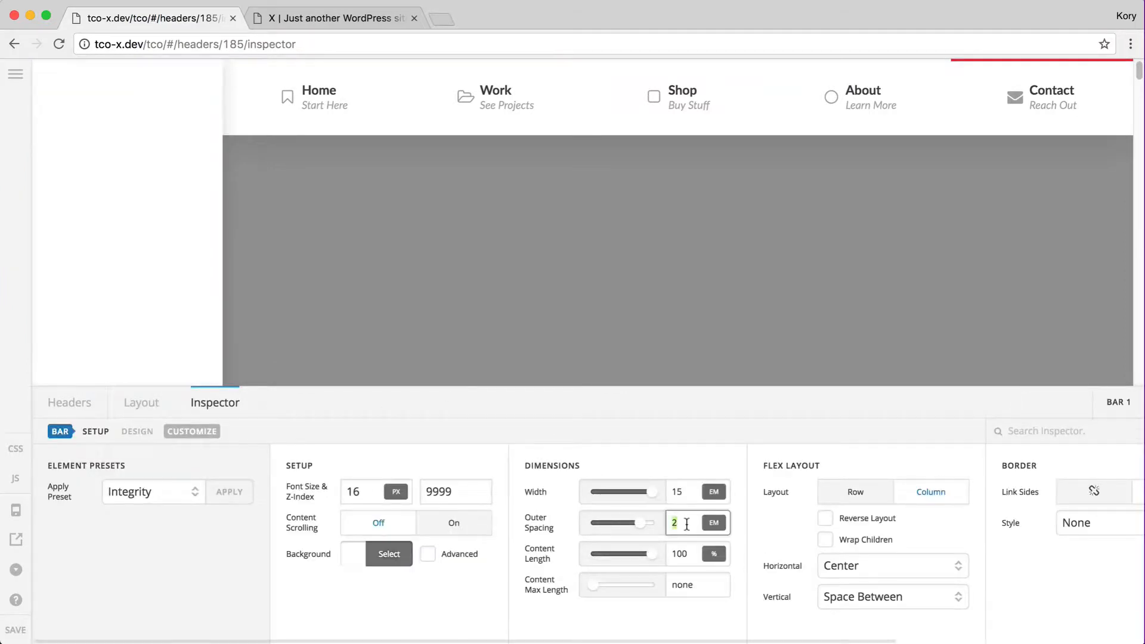
{"action": "type", "text": "0"}
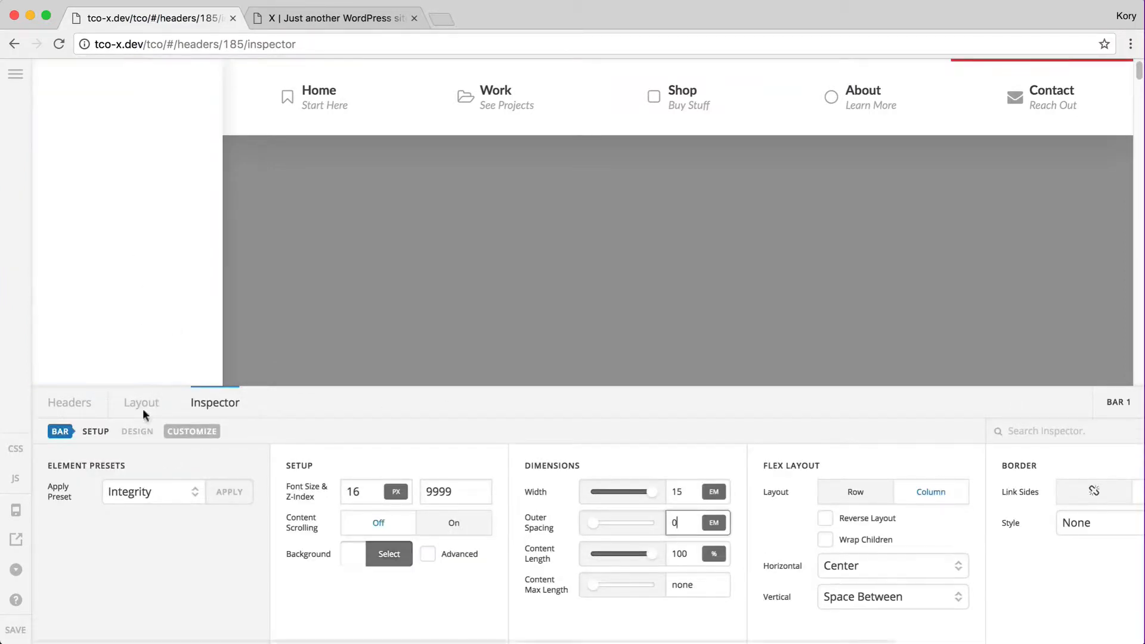
{"action": "double_click", "coordinate": [682, 549]}
{"action": "type", "text": "auto"}
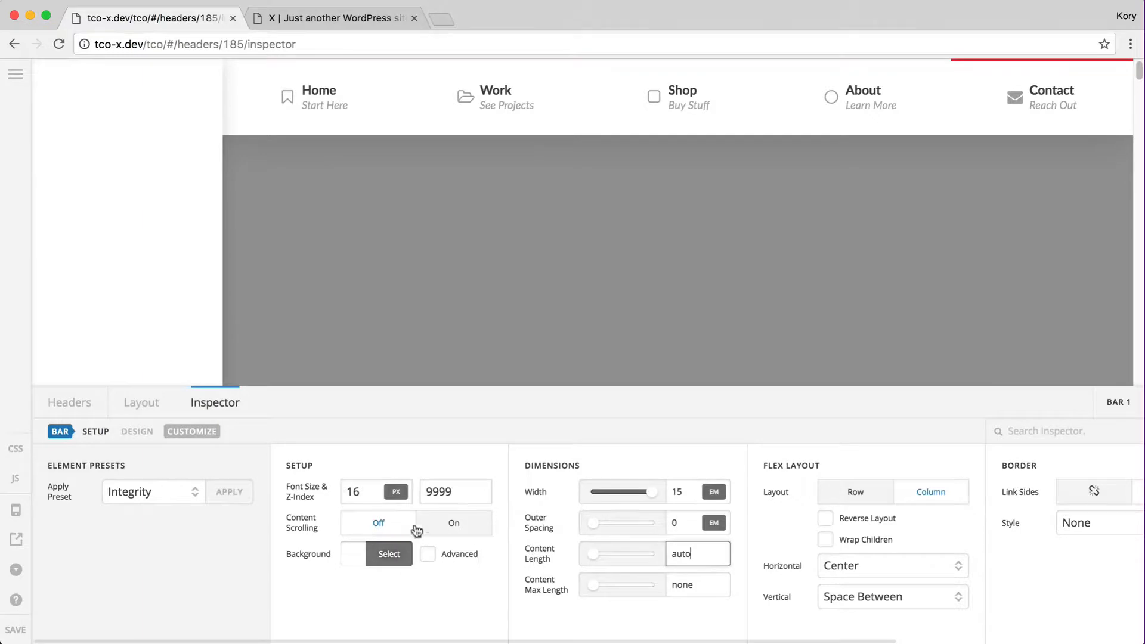
{"action": "left_click", "coordinate": [444, 524]}
Add a Navigation Inline to the left container and apply the Integrity preset
{"action": "left_click", "coordinate": [136, 403]}
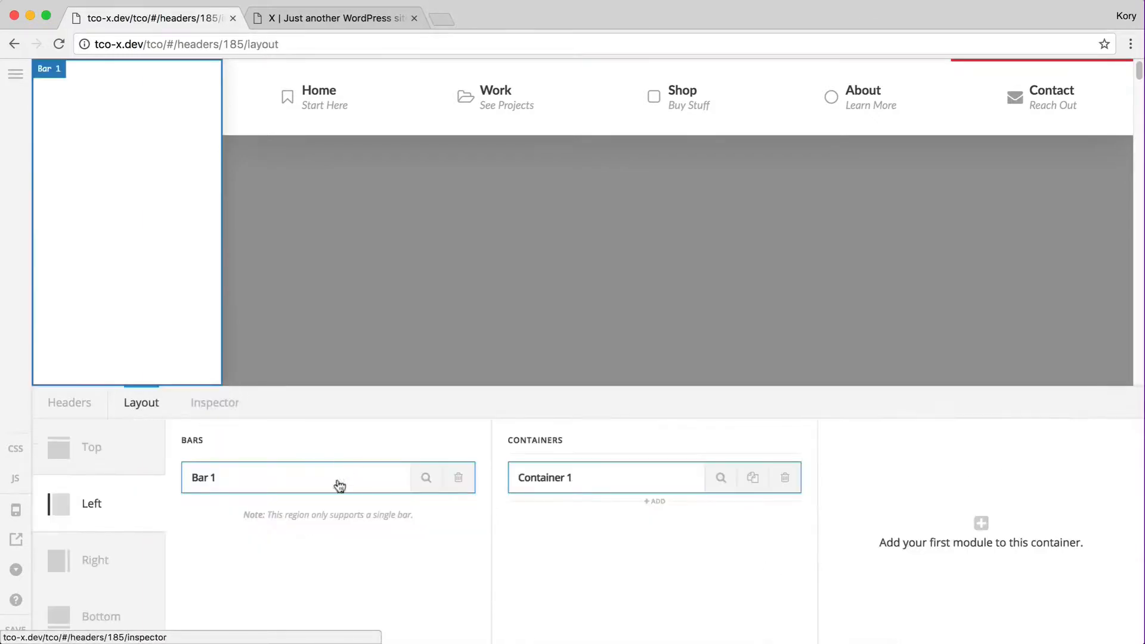
{"action": "left_click", "coordinate": [976, 543]}
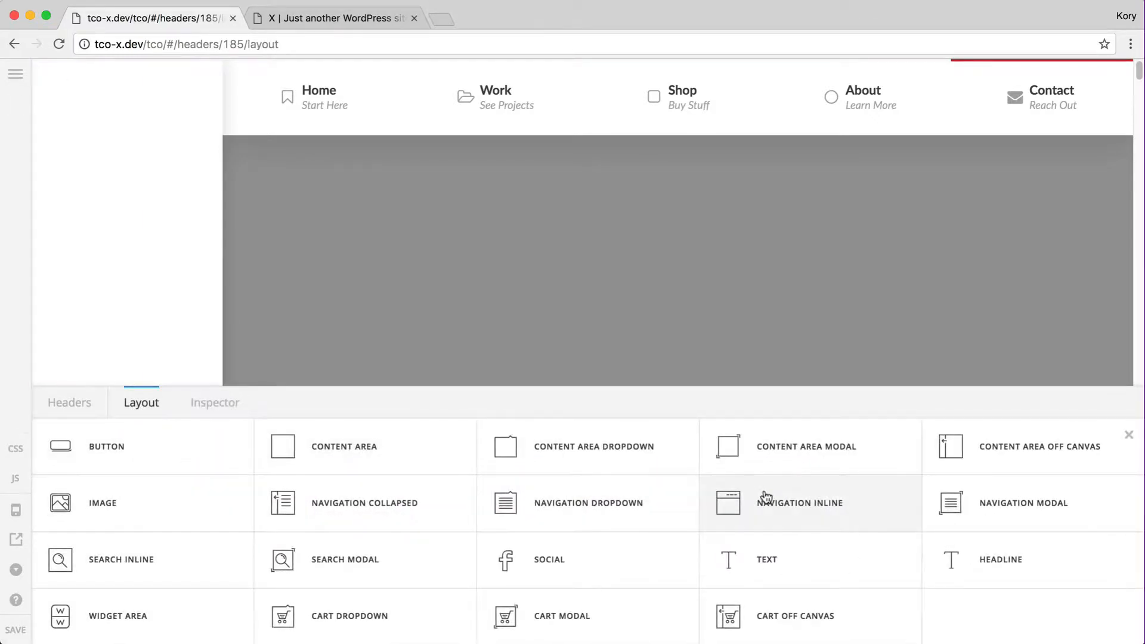
{"action": "left_click", "coordinate": [766, 498]}
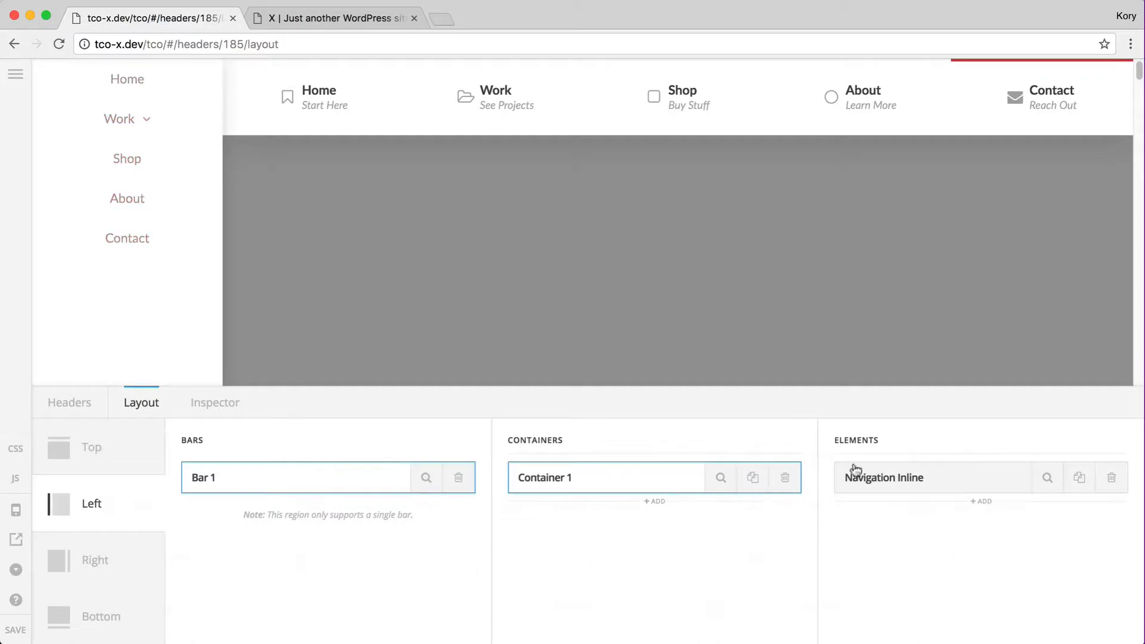
{"action": "left_click", "coordinate": [1049, 479]}
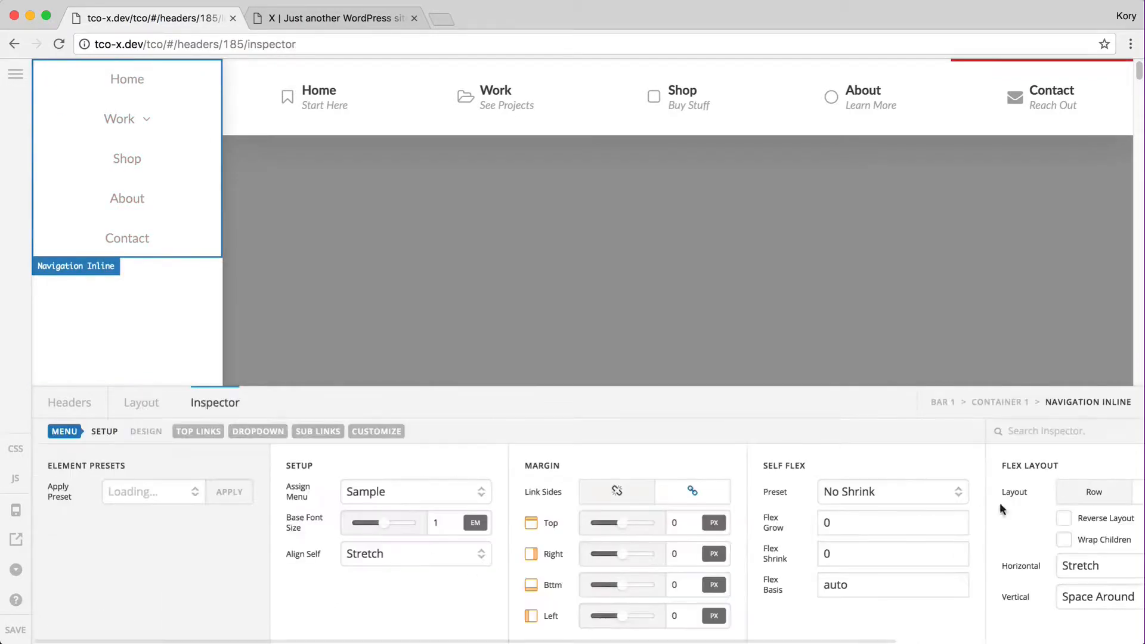
{"action": "left_click", "coordinate": [229, 492]}
{"action": "left_click", "coordinate": [532, 406]}
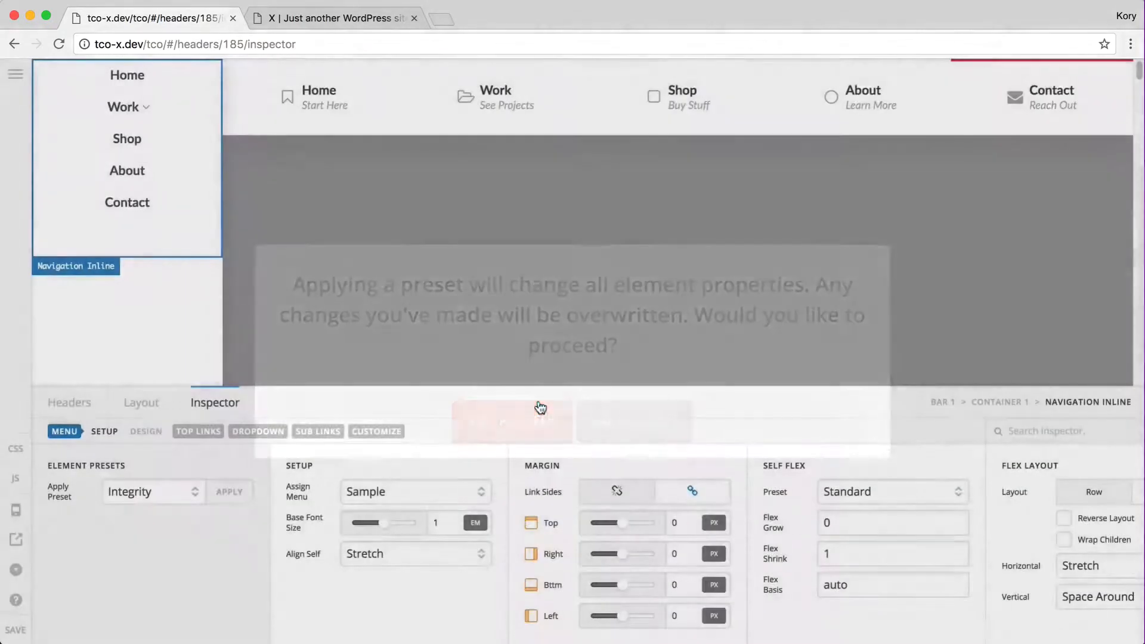
Review the left navigation's top links and menu settings
{"action": "left_click", "coordinate": [198, 432]}
{"action": "left_click", "coordinate": [65, 432]}
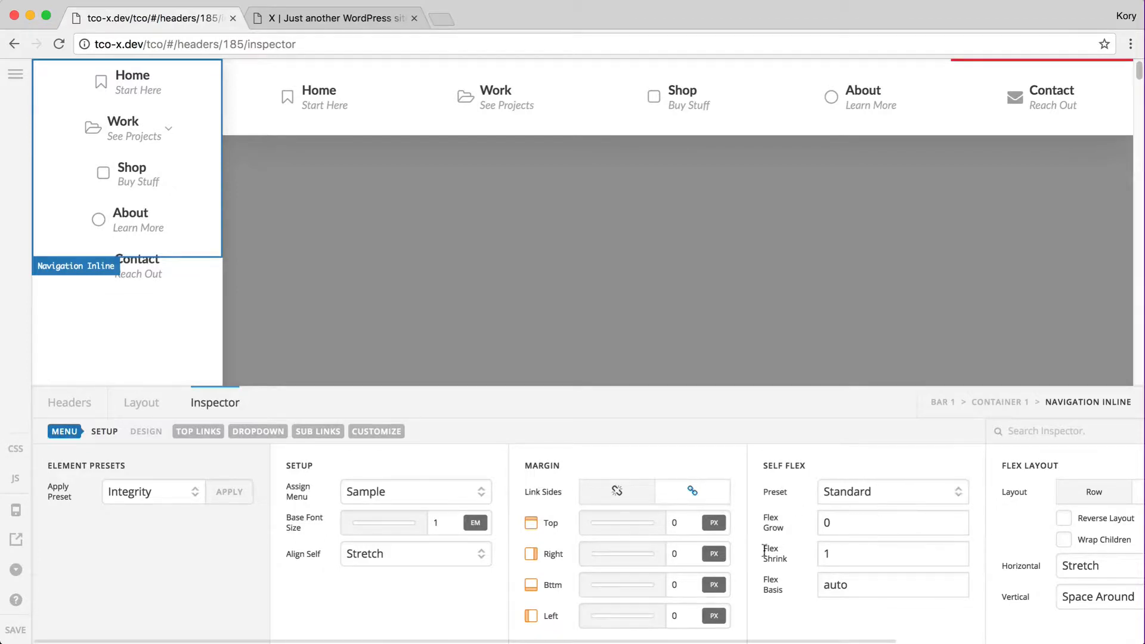
{"action": "scroll", "coordinate": [611, 535], "scroll_direction": "right", "scroll_amount": 5}
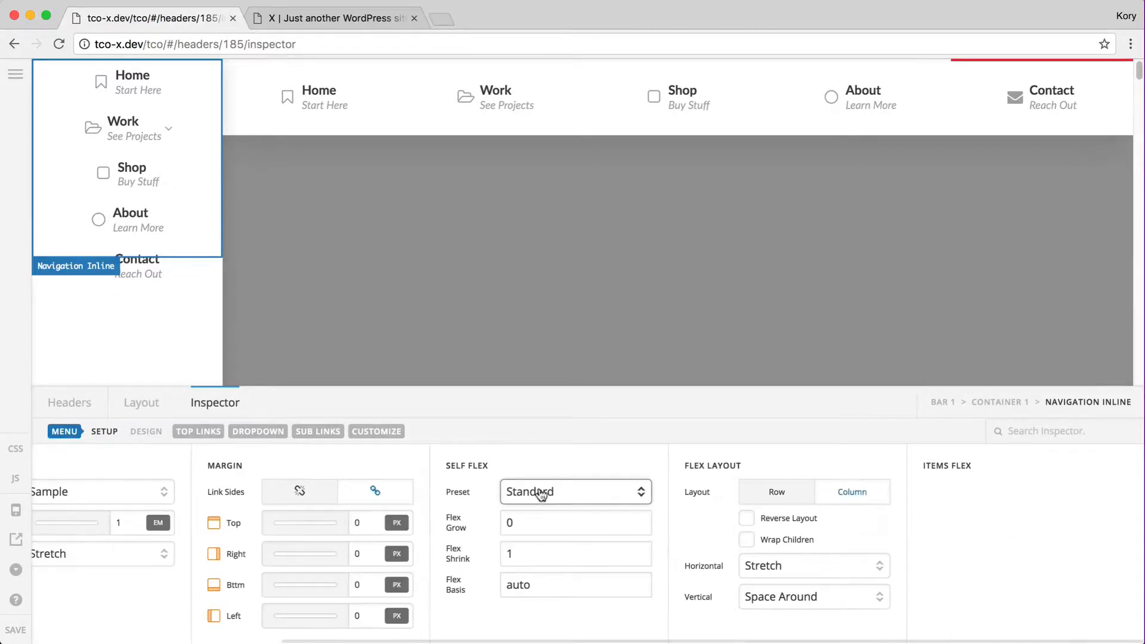
{"action": "scroll", "coordinate": [670, 495], "scroll_direction": "left", "scroll_amount": 5}
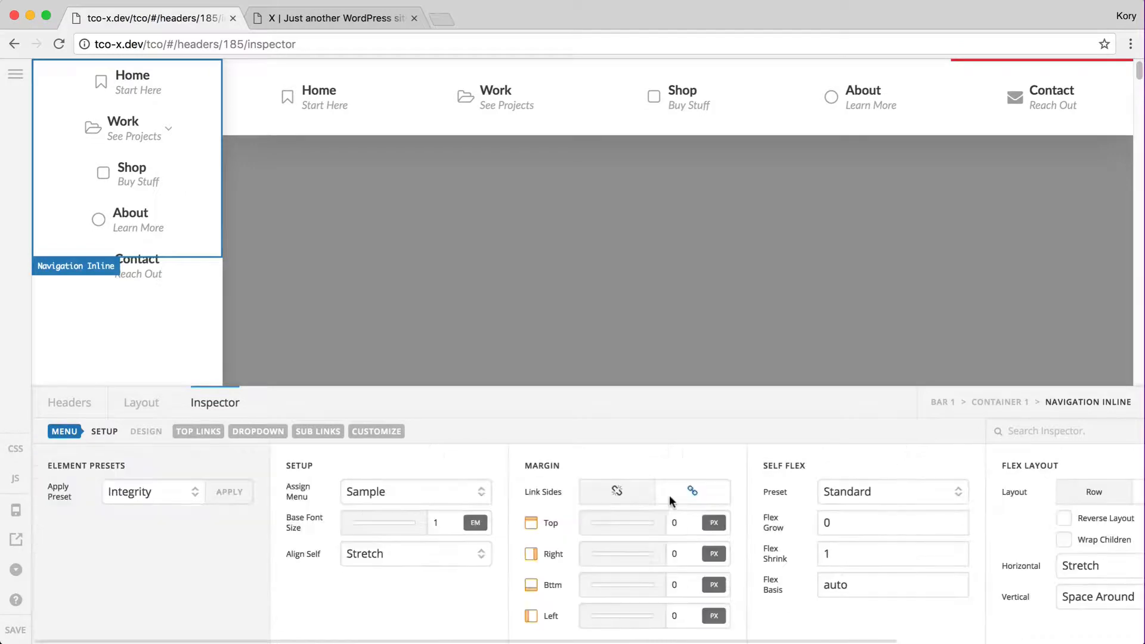
{"action": "left_click", "coordinate": [216, 433]}
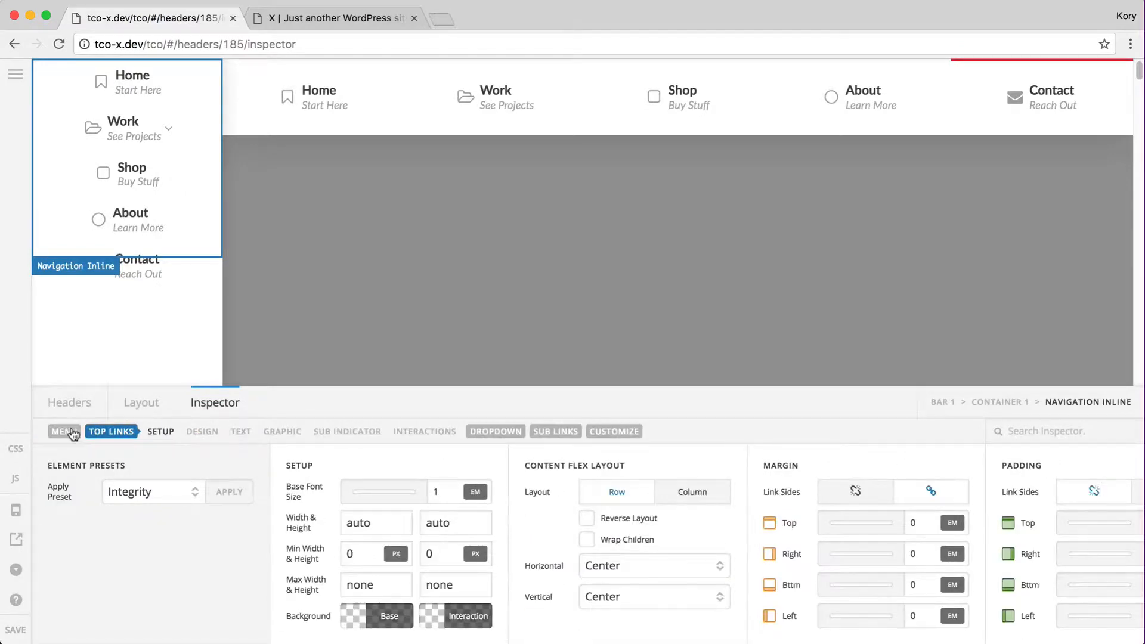
{"action": "left_click", "coordinate": [72, 435]}
{"action": "scroll", "coordinate": [305, 531], "scroll_direction": "right", "scroll_amount": 4}
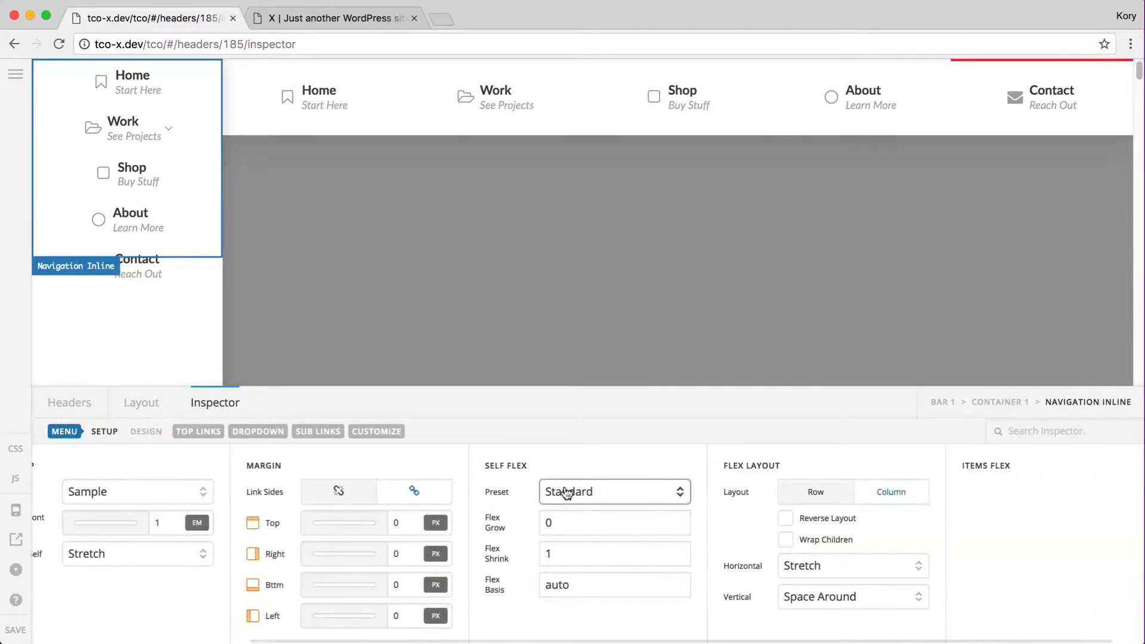
Set both the left navigation and its menu items to Fill Space Equally
{"action": "left_click", "coordinate": [153, 321]}
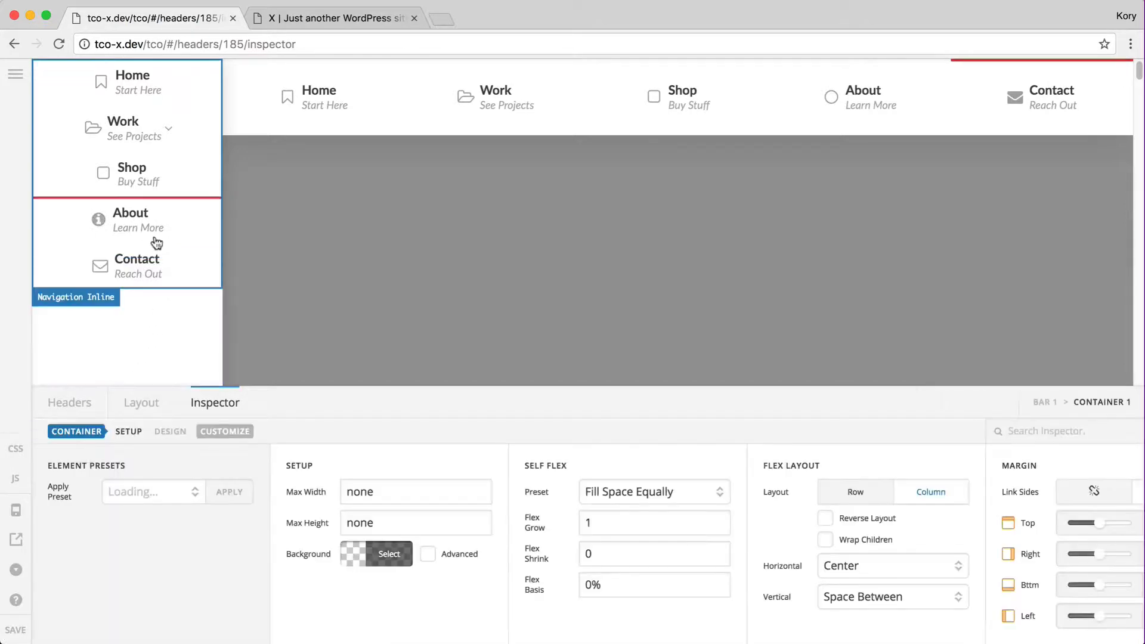
{"action": "left_click", "coordinate": [155, 243]}
{"action": "scroll", "coordinate": [626, 572], "scroll_direction": "right", "scroll_amount": 5}
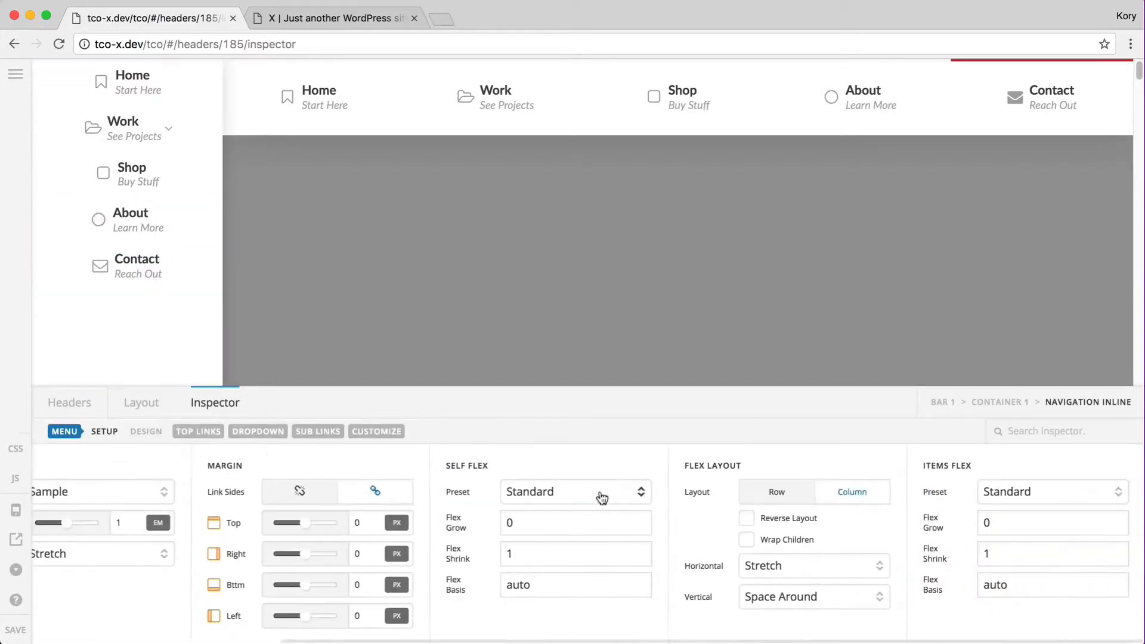
{"action": "left_click", "coordinate": [602, 497]}
{"action": "left_click", "coordinate": [555, 537]}
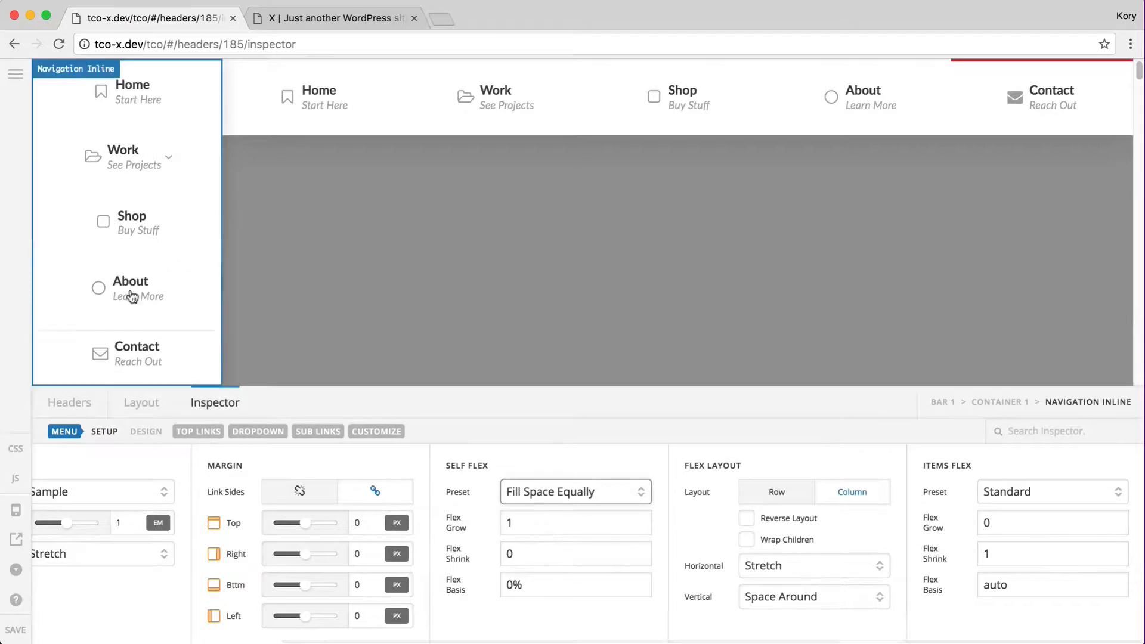
{"action": "left_click", "coordinate": [1022, 495]}
{"action": "left_click", "coordinate": [1020, 536]}
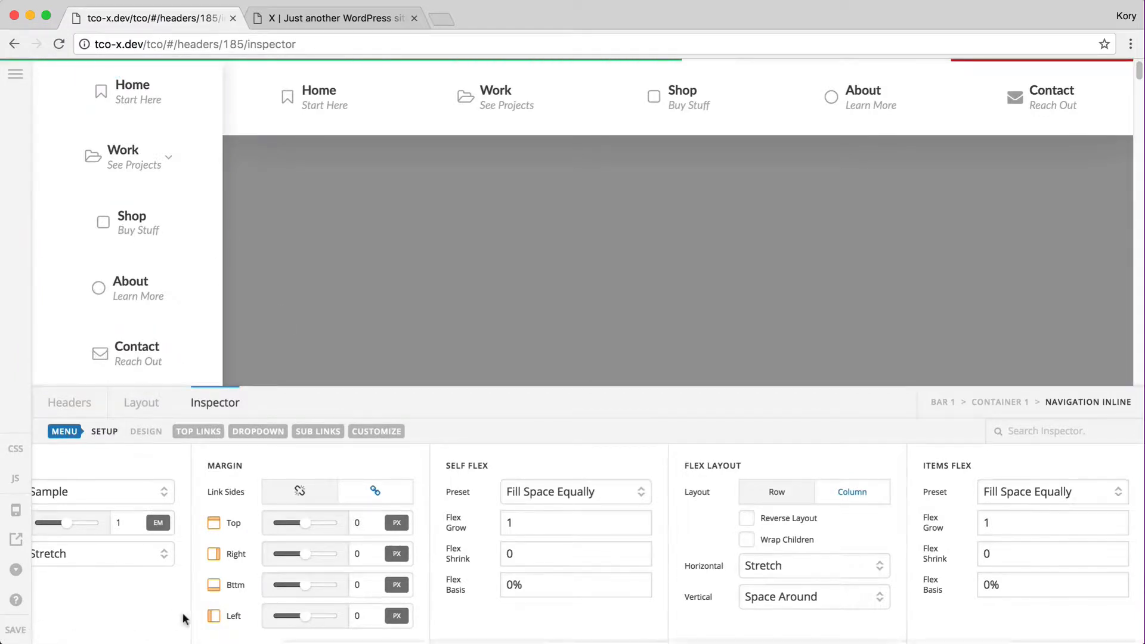
{"action": "key", "text": "ctrl+Tab"}
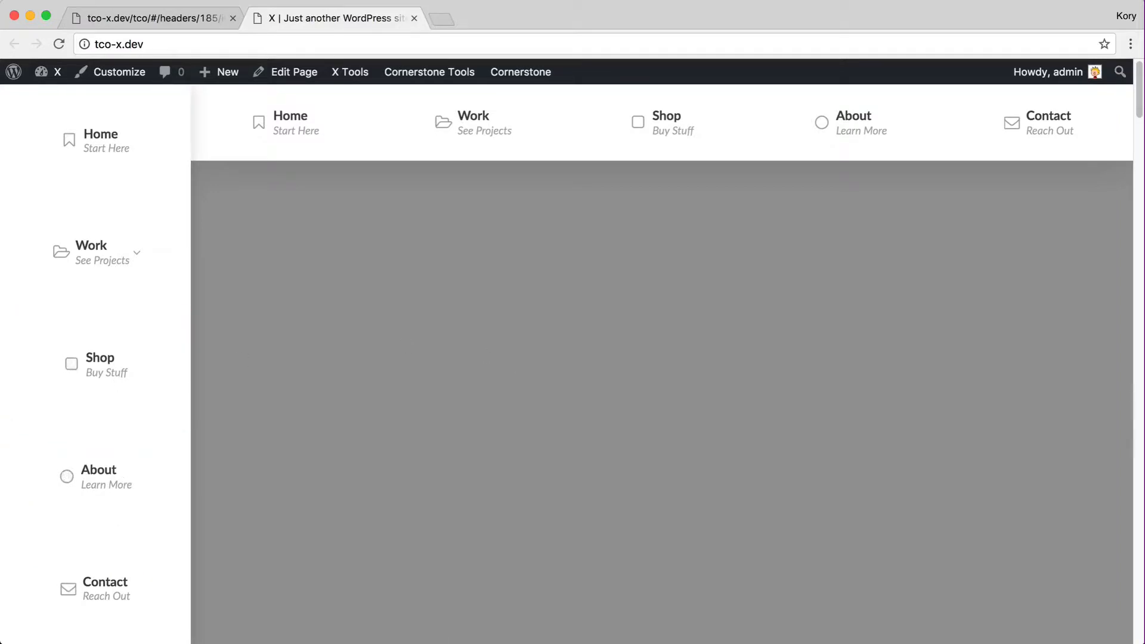
Shorten the live site window to test the sidebar, then restore it to 1440 × 810
{"action": "left_click_drag", "start_coordinate": [423, 633], "coordinate": [422, 564]}
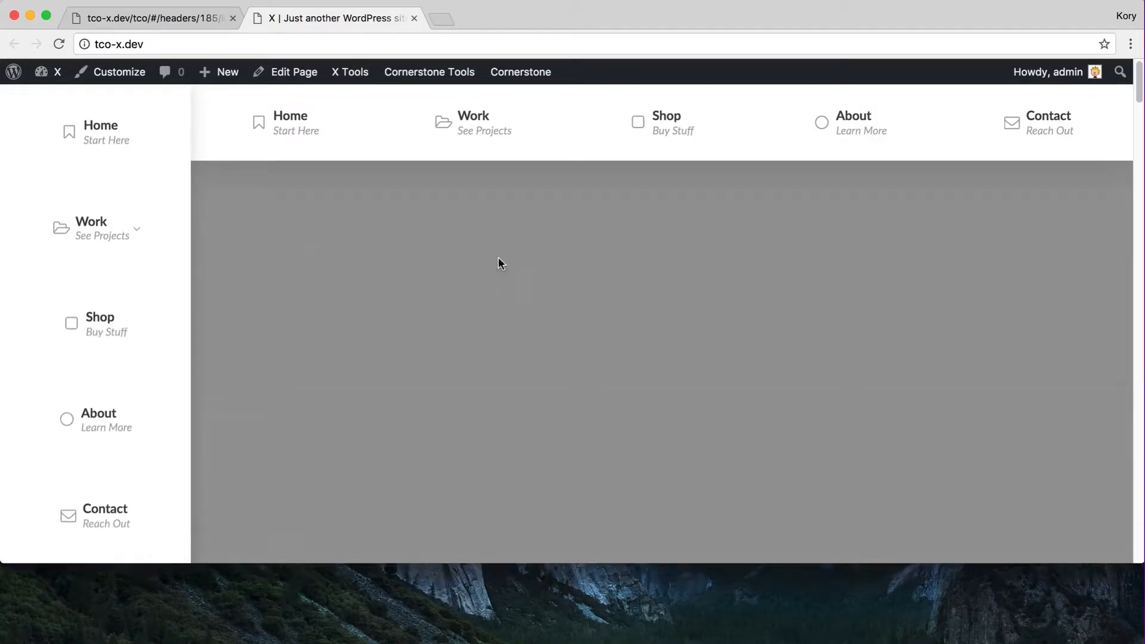
{"action": "left_click", "coordinate": [1130, 43]}
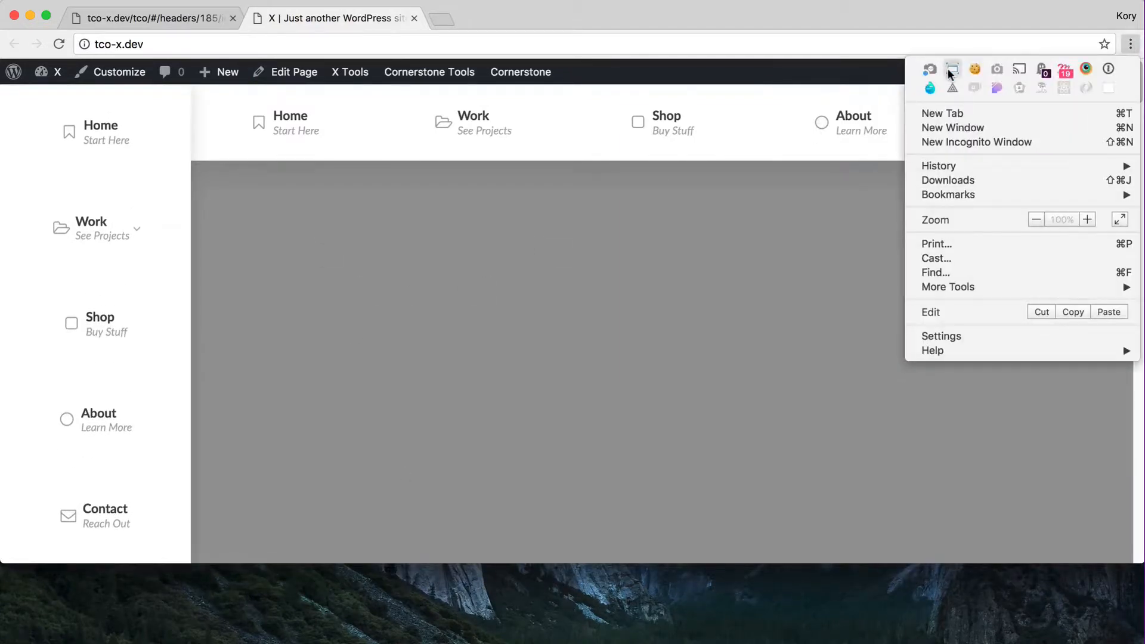
{"action": "left_click", "coordinate": [952, 71]}
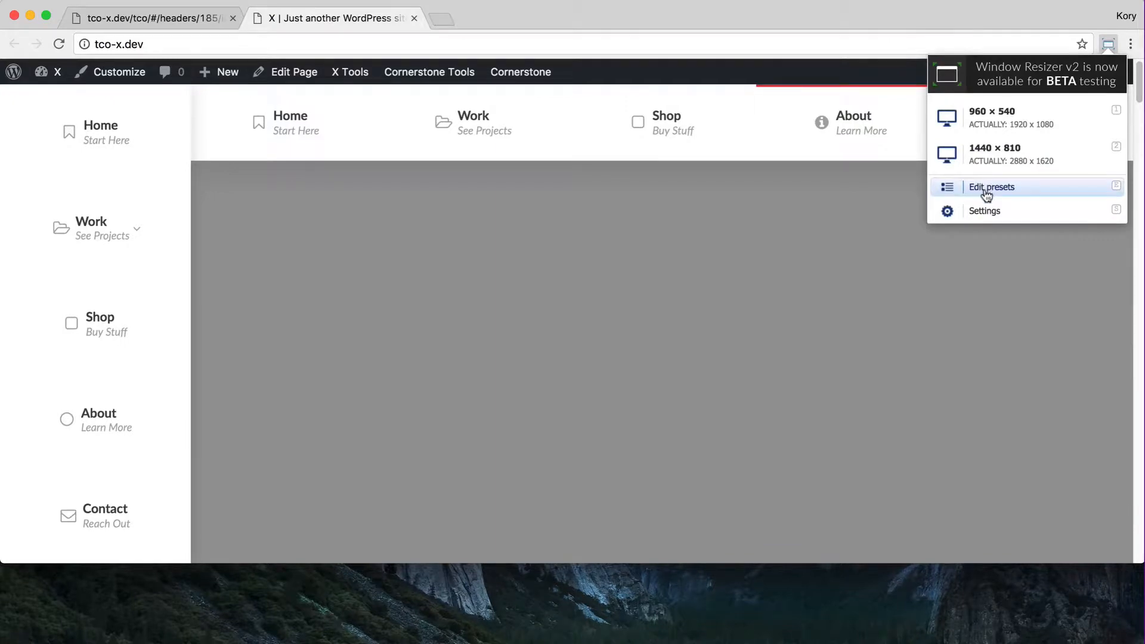
{"action": "left_click", "coordinate": [989, 158]}
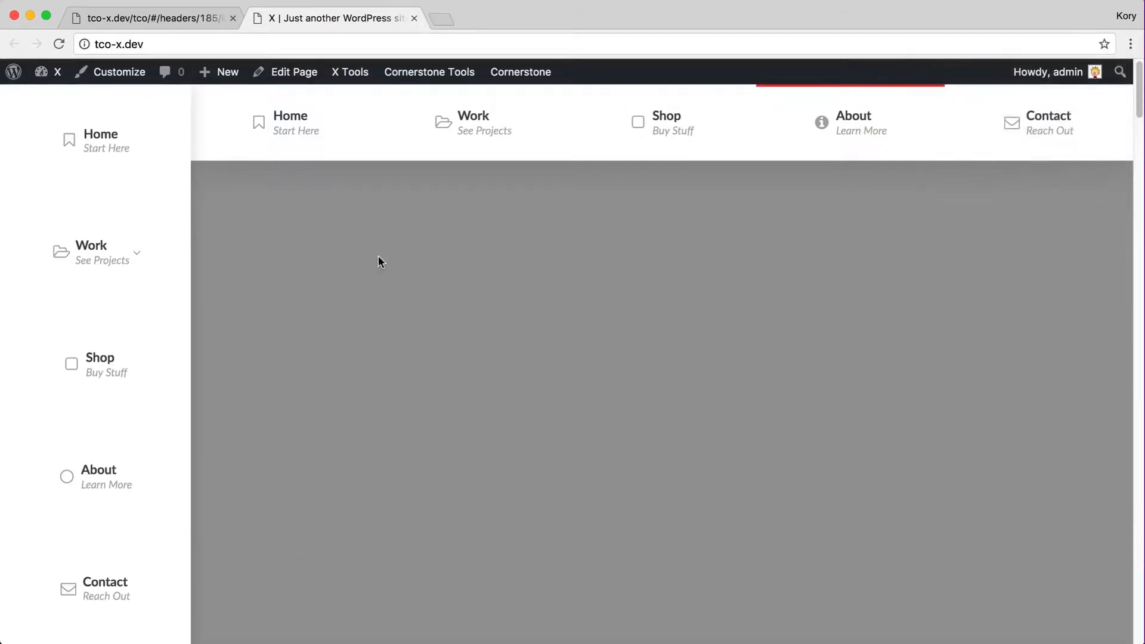
{"action": "key", "text": "ctrl+shift+Tab"}
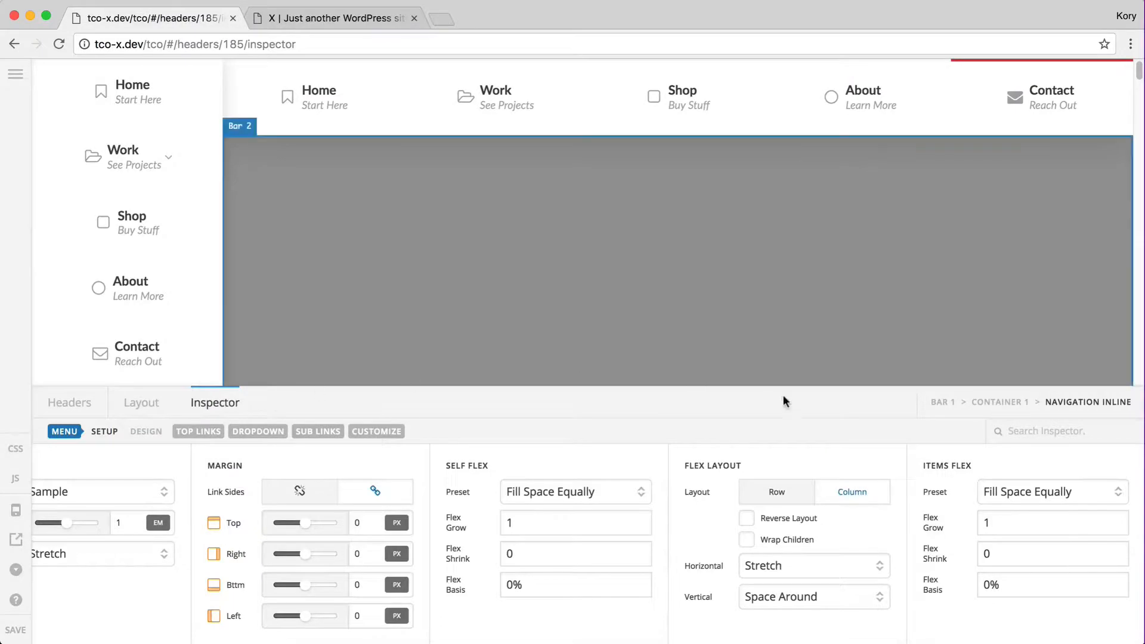
Delete the left sidebar bar and replace the top Navigation Inline with a Navigation Dropdown
{"action": "left_click", "coordinate": [133, 407]}
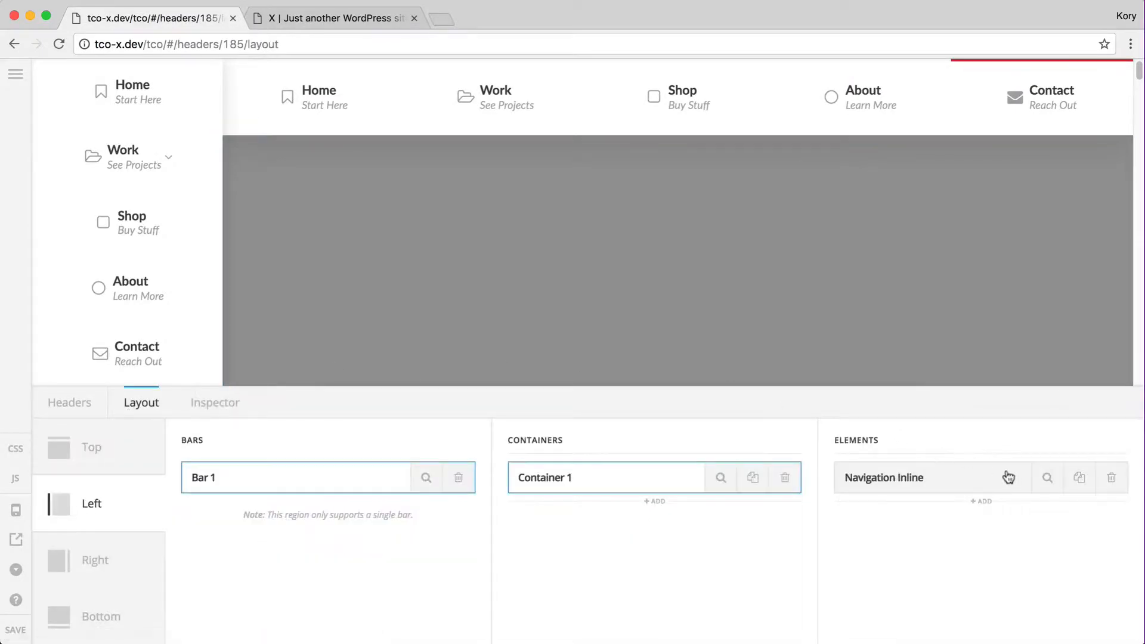
{"action": "left_click", "coordinate": [458, 478]}
{"action": "left_click", "coordinate": [522, 397]}
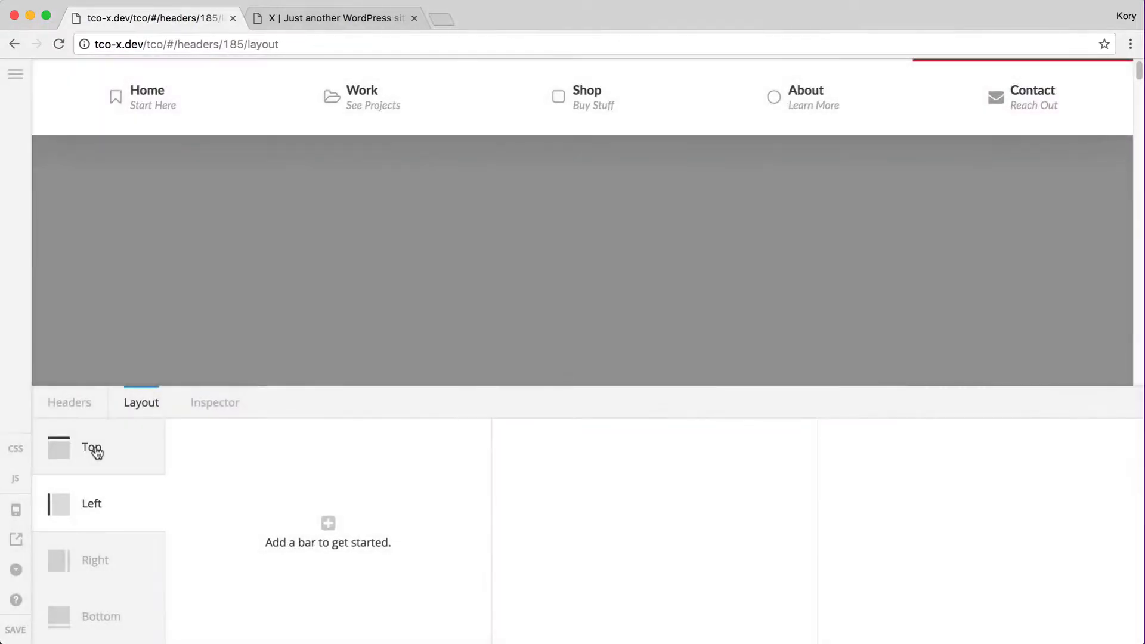
{"action": "left_click", "coordinate": [98, 453]}
{"action": "left_click", "coordinate": [1107, 477]}
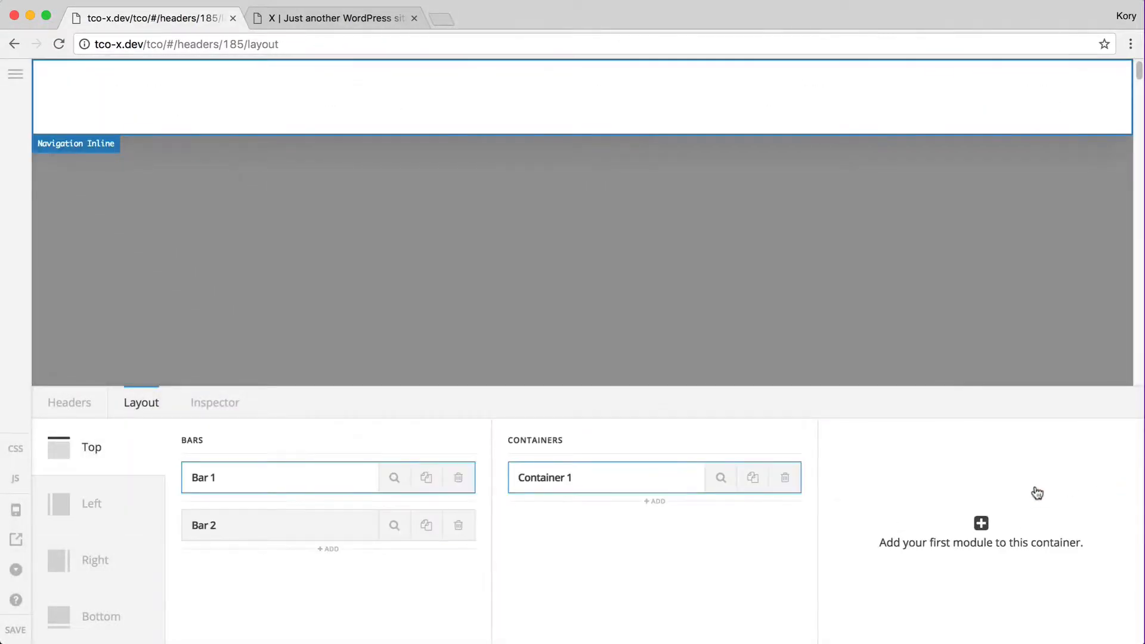
{"action": "left_click", "coordinate": [981, 525]}
{"action": "left_click", "coordinate": [606, 504]}
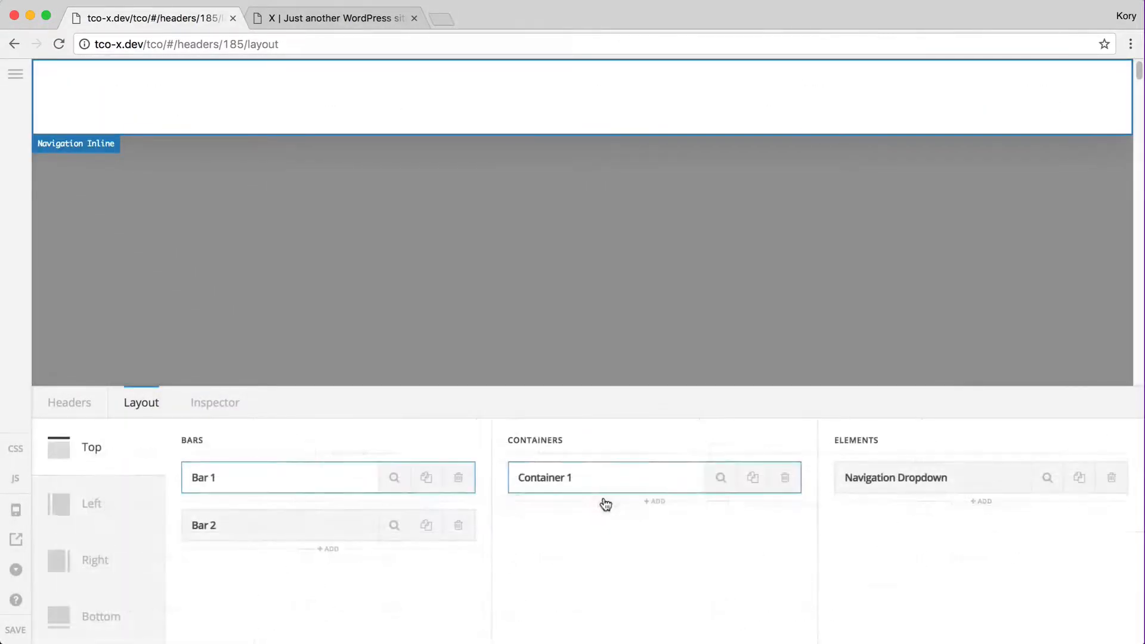
Set Bar 1's outer spacing to 2
{"action": "left_click", "coordinate": [394, 480]}
{"action": "double_click", "coordinate": [689, 520]}
{"action": "type", "text": "2"}
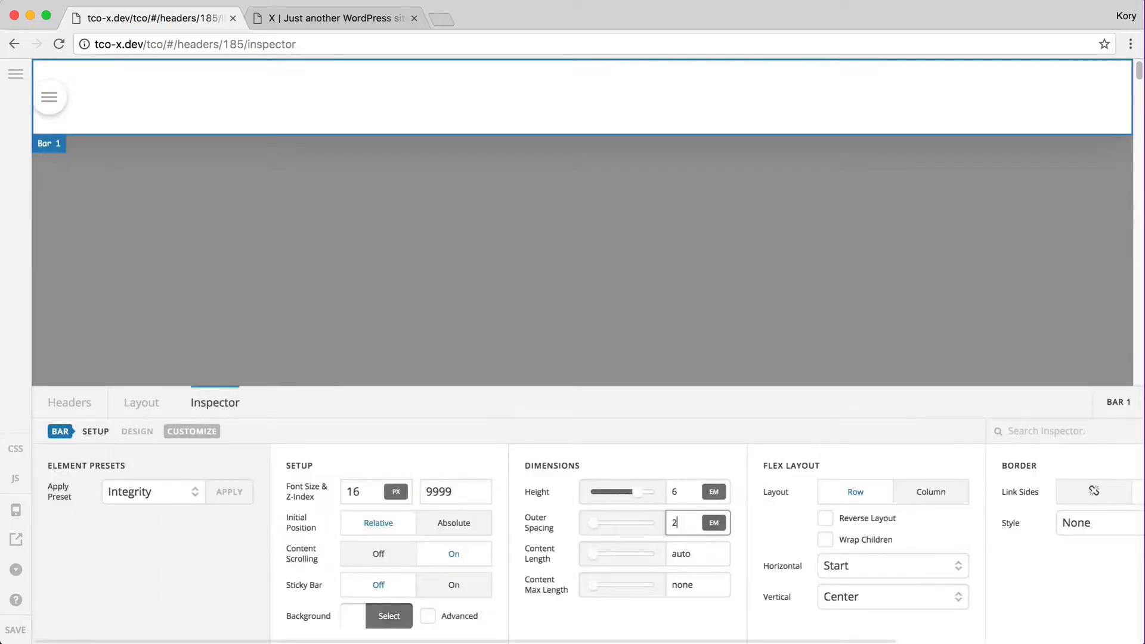
{"action": "left_click", "coordinate": [132, 400]}
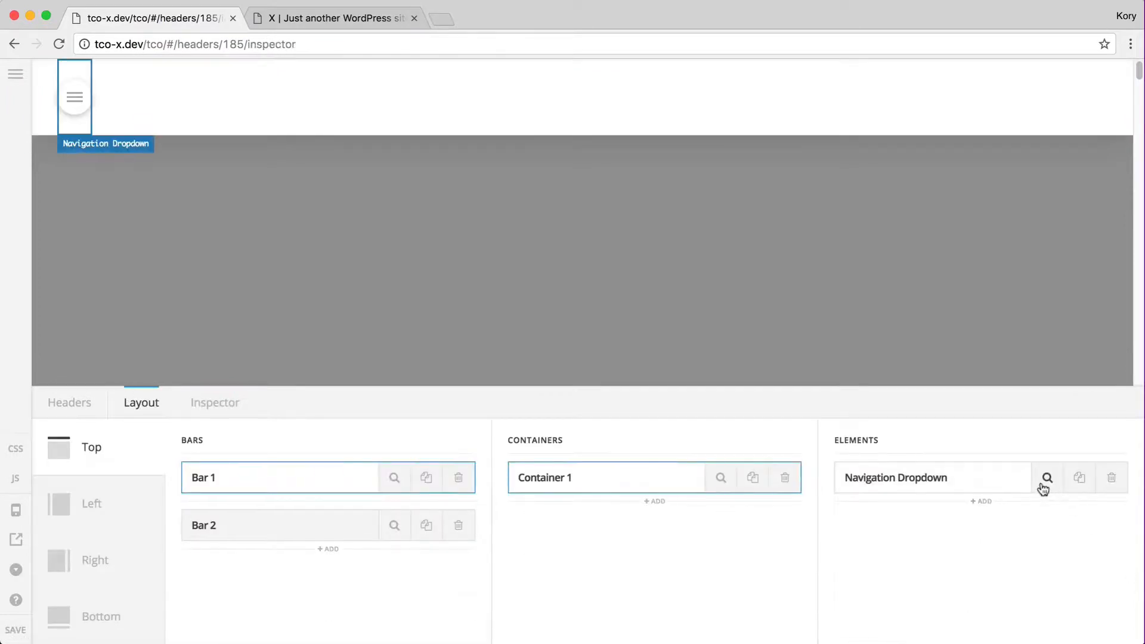
Apply the Integrity preset to the Navigation Dropdown
{"action": "left_click", "coordinate": [1047, 480]}
{"action": "left_click", "coordinate": [136, 501]}
{"action": "left_click", "coordinate": [141, 506]}
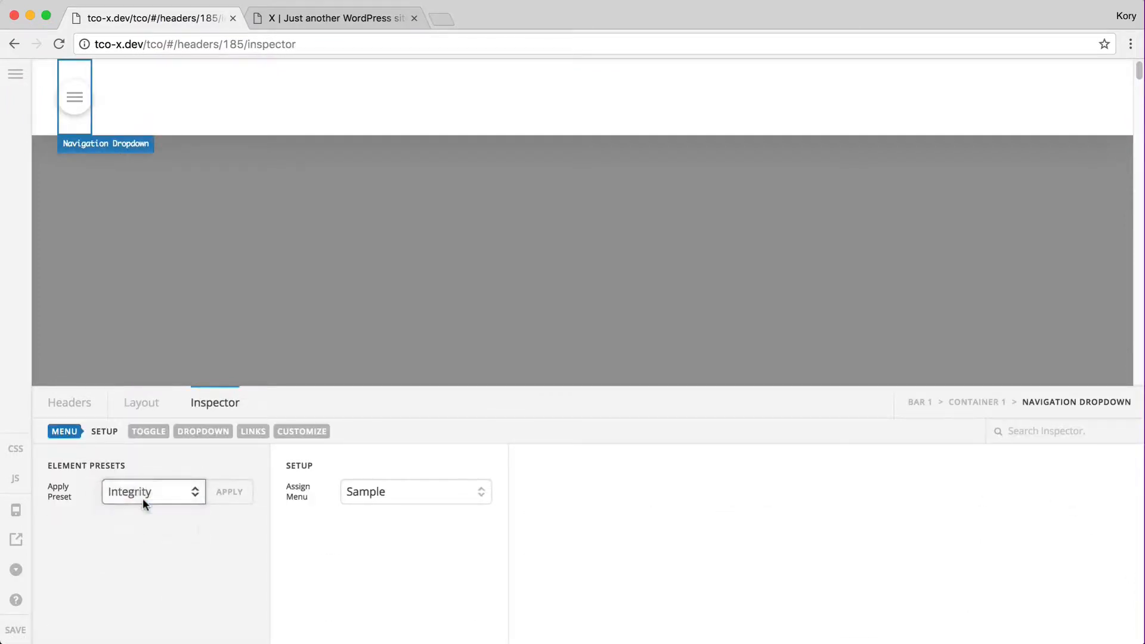
{"action": "left_click", "coordinate": [142, 499]}
{"action": "left_click", "coordinate": [156, 477]}
{"action": "left_click", "coordinate": [228, 493]}
{"action": "left_click", "coordinate": [512, 407]}
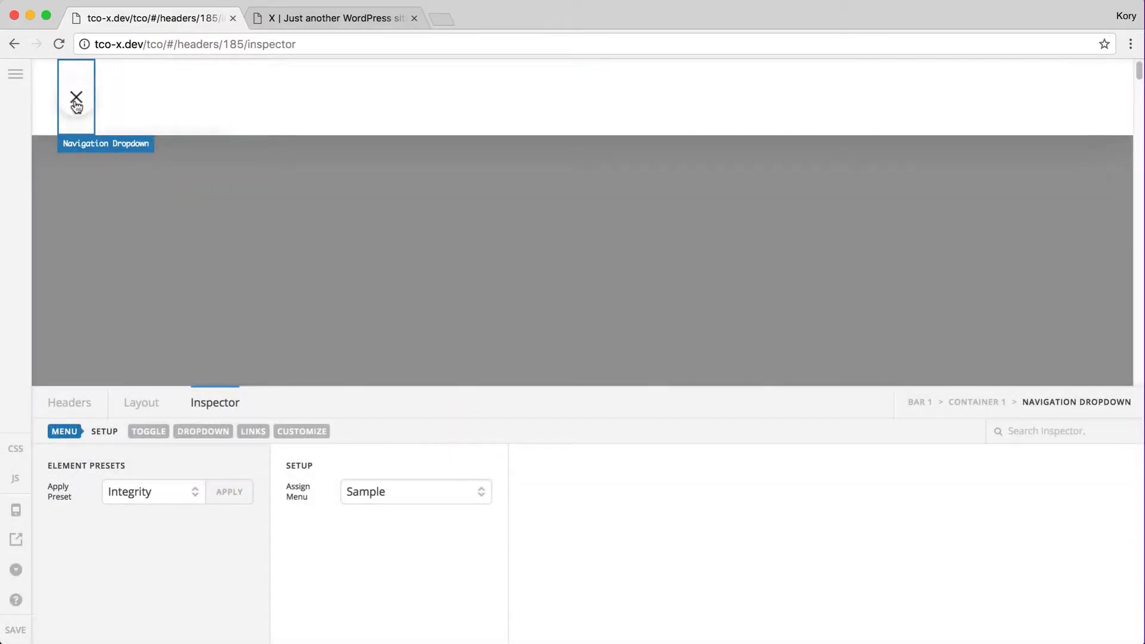
Turn Bar 1's content scrolling off, save, and open the dropdown in the preview
{"action": "left_click", "coordinate": [925, 403]}
{"action": "left_click", "coordinate": [366, 561]}
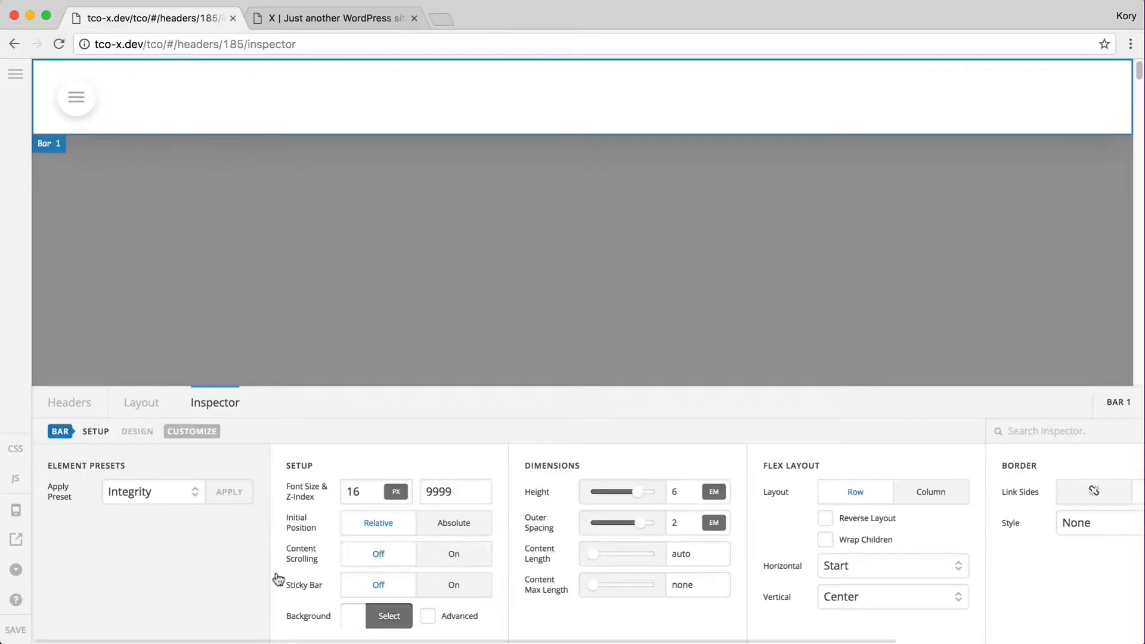
{"action": "left_click", "coordinate": [15, 631]}
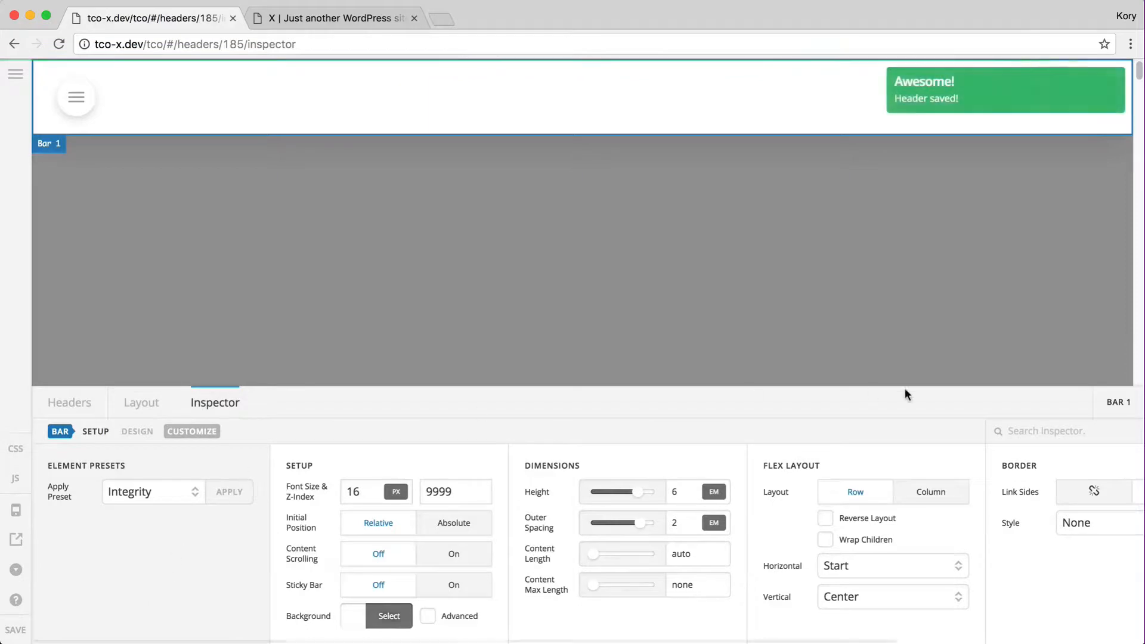
{"action": "left_click", "coordinate": [77, 96]}
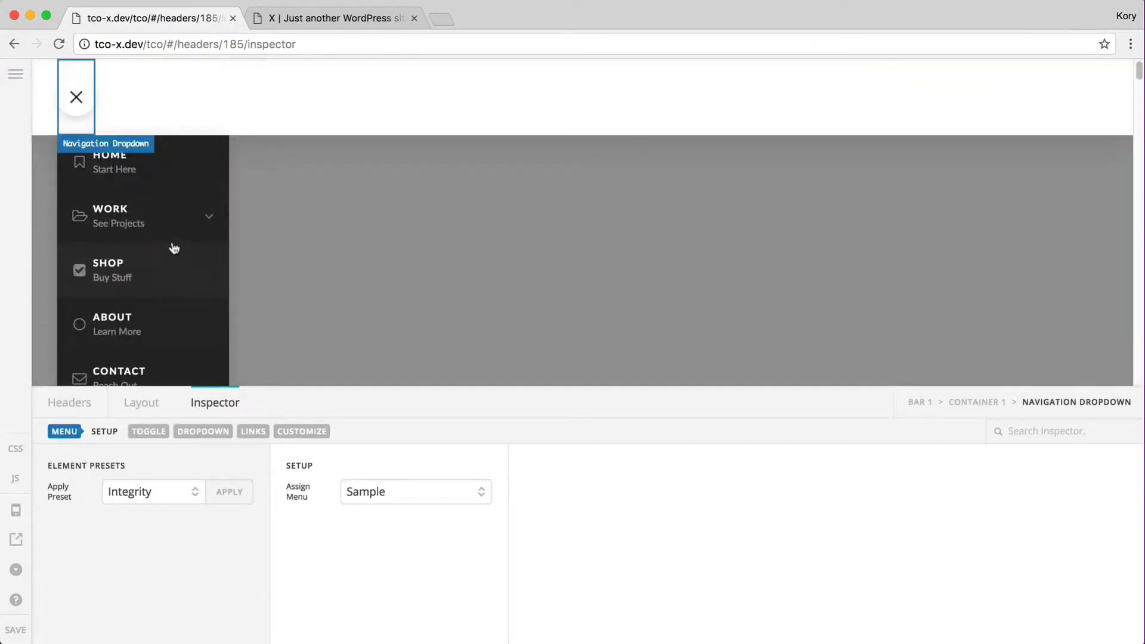
Save, reload the live site, and open the dropdown to show Work's nested Project flyouts
{"action": "left_click", "coordinate": [20, 633]}
{"action": "key", "text": "ctrl+Tab"}
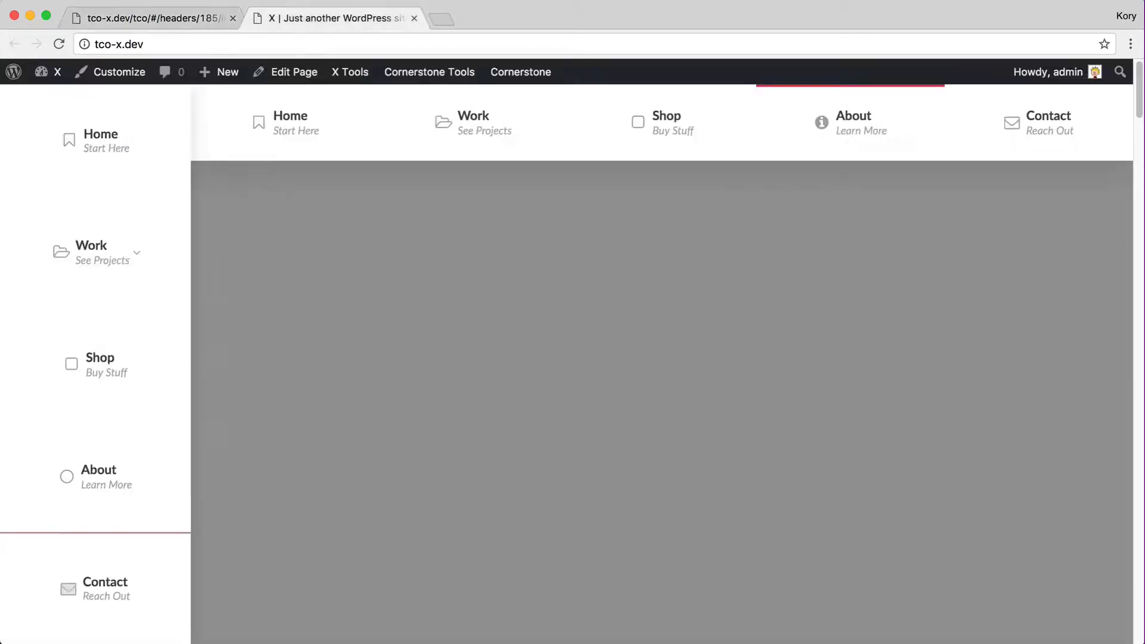
{"action": "key", "text": "super+r"}
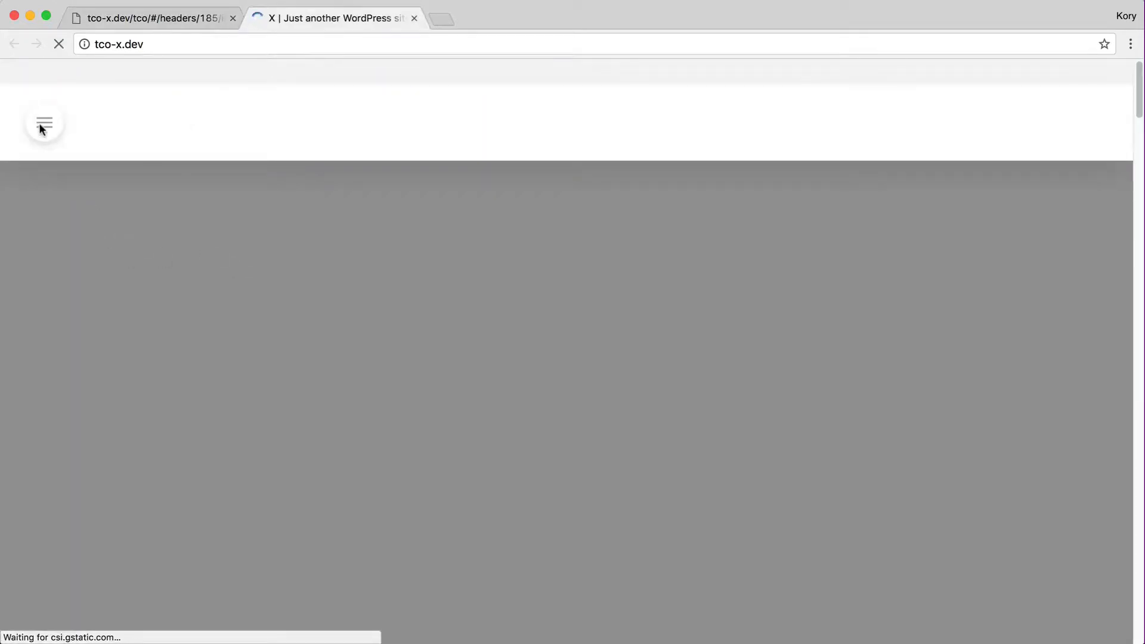
{"action": "left_click", "coordinate": [42, 126]}
{"action": "mouse_move", "coordinate": [83, 241]}
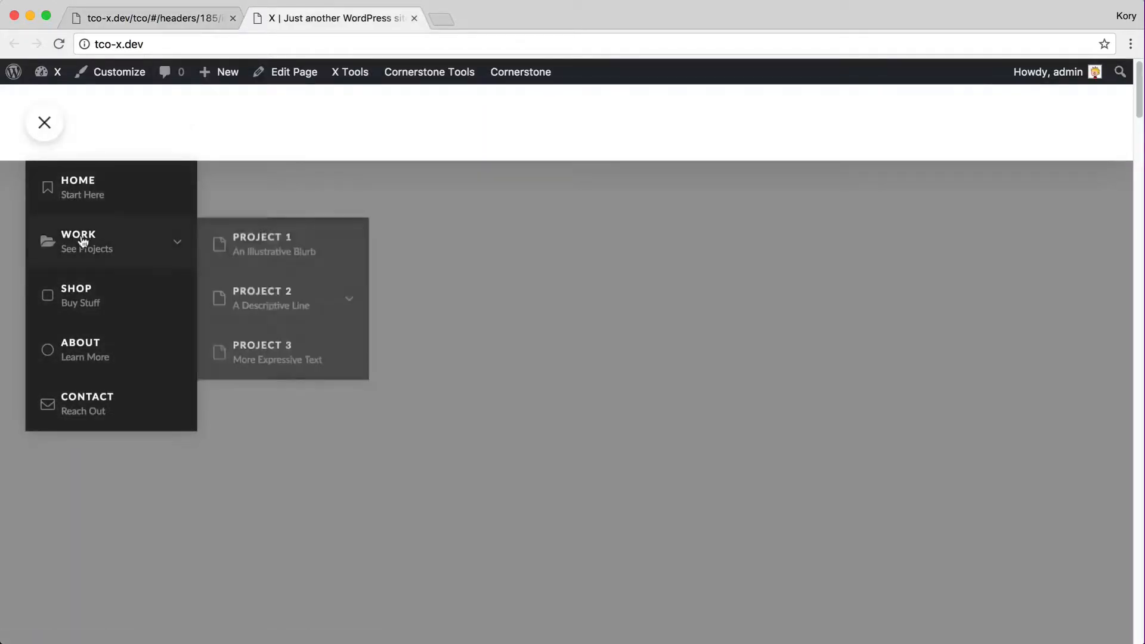
{"action": "mouse_move", "coordinate": [307, 304]}
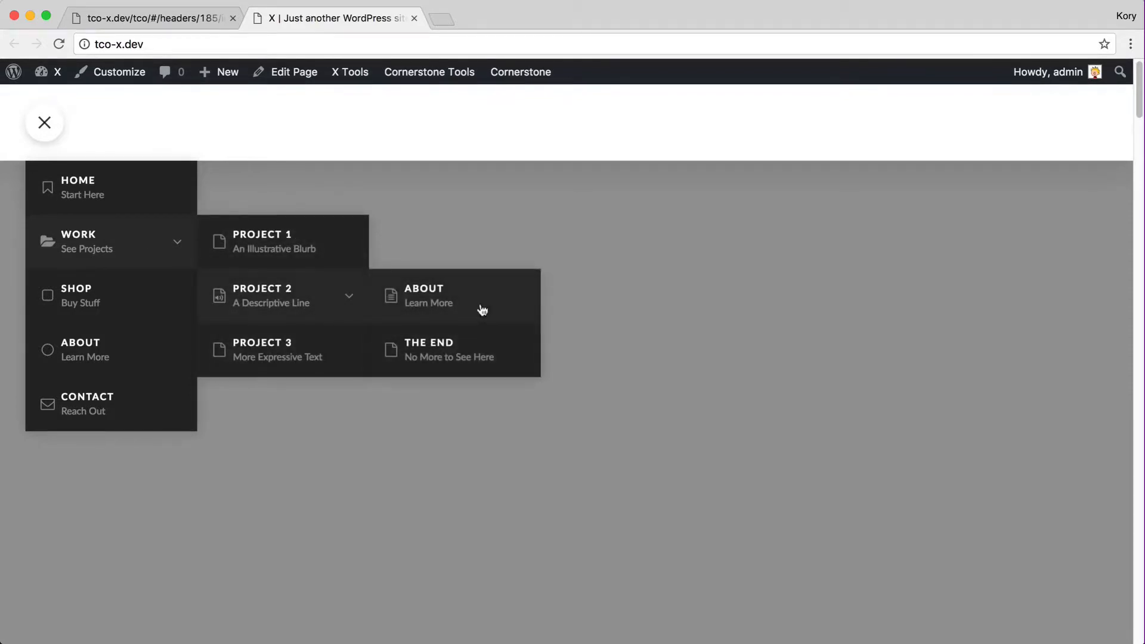
Narrow and then restore the browser window to test the dropdown on small screens
{"action": "left_click_drag", "start_coordinate": [1144, 293], "coordinate": [216, 297]}
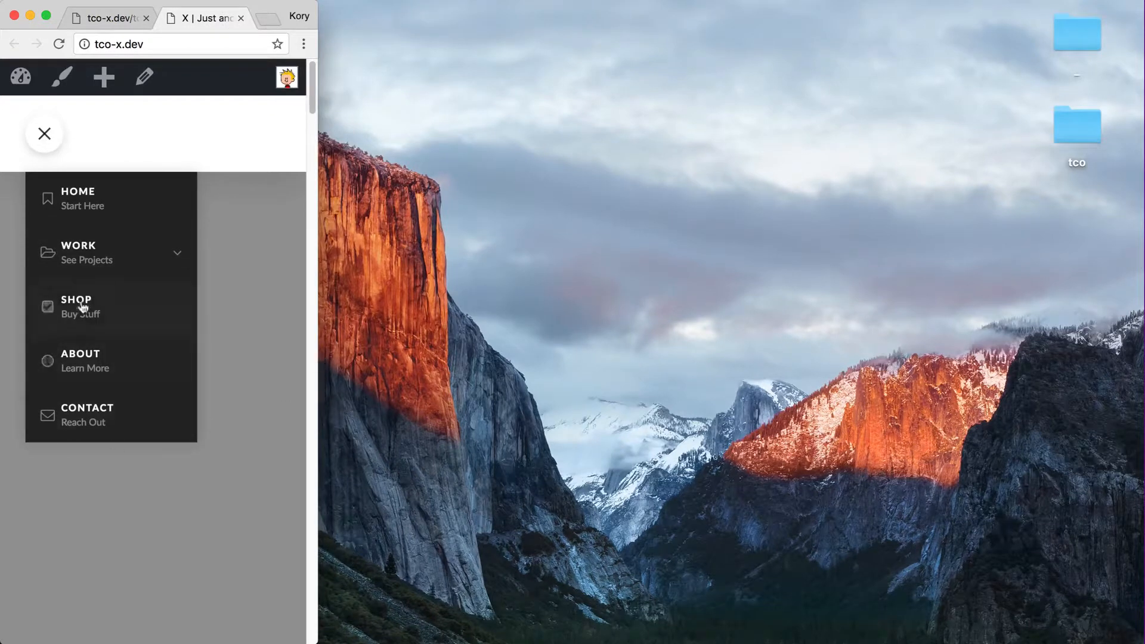
{"action": "left_click_drag", "start_coordinate": [322, 362], "coordinate": [1143, 357]}
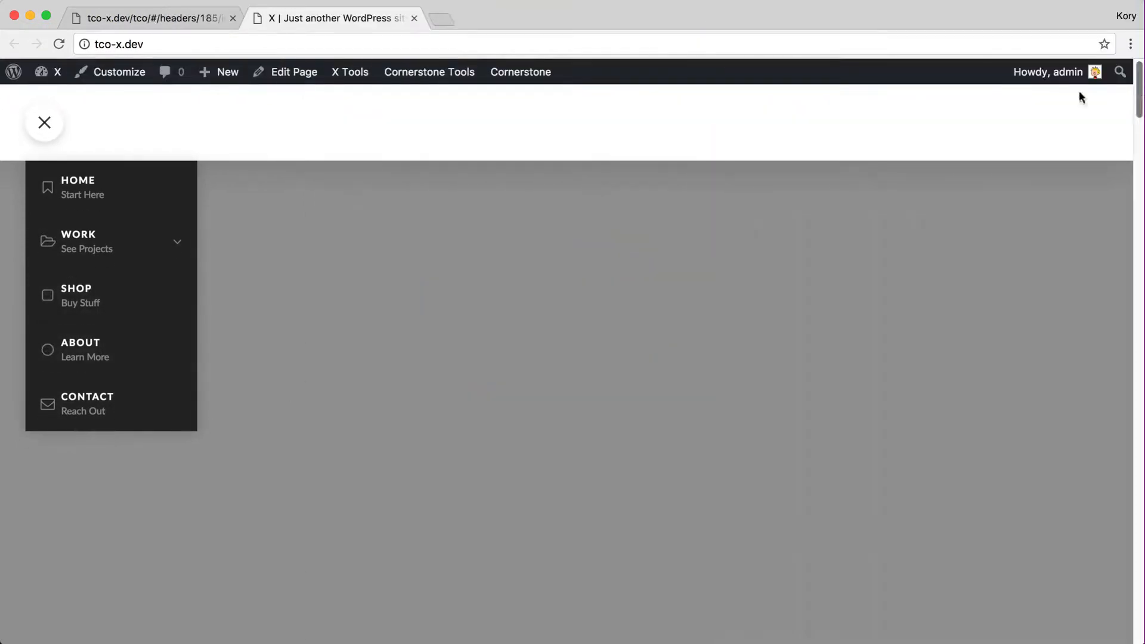
{"action": "left_click", "coordinate": [148, 18]}
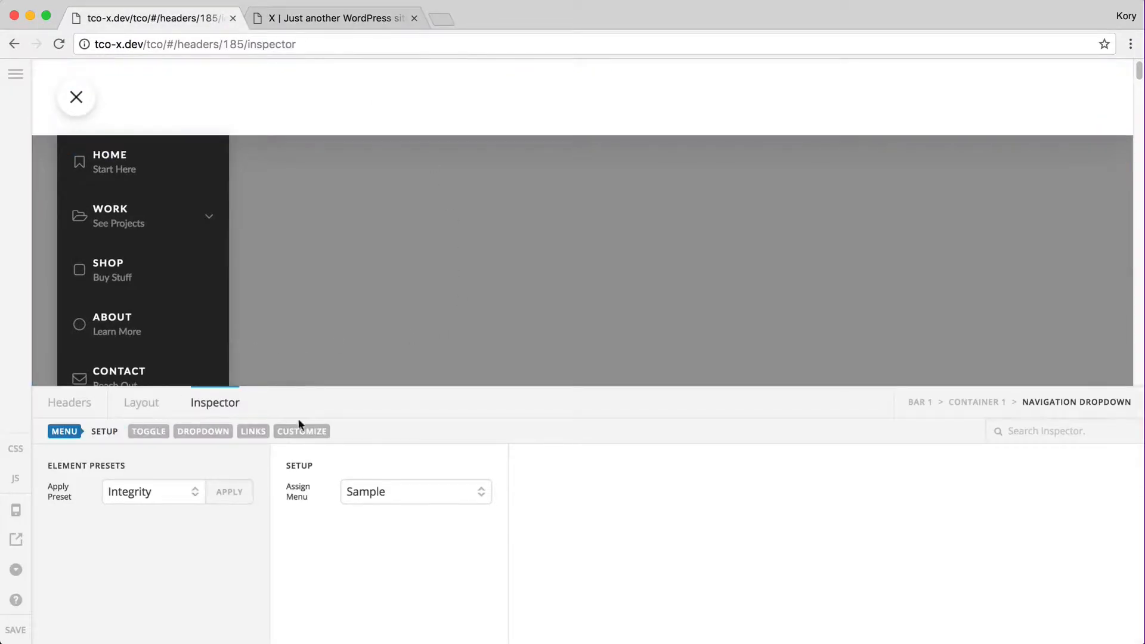
Replace the Navigation Dropdown with a Navigation Collapsed element using the Integrity preset
{"action": "left_click", "coordinate": [146, 404]}
{"action": "left_click", "coordinate": [1106, 479]}
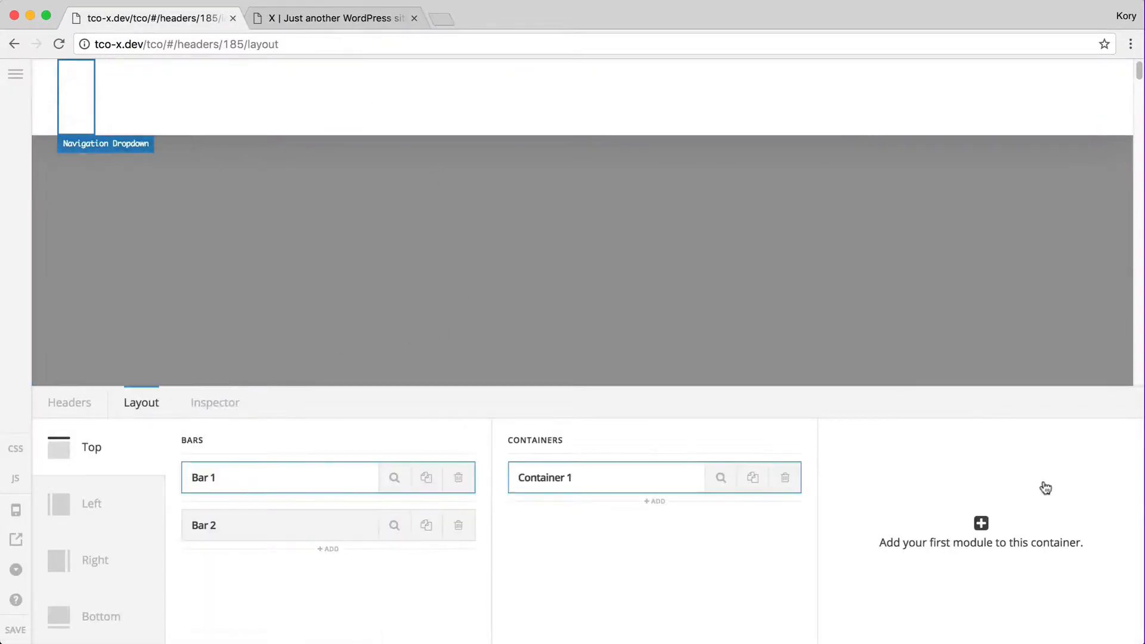
{"action": "left_click", "coordinate": [982, 524]}
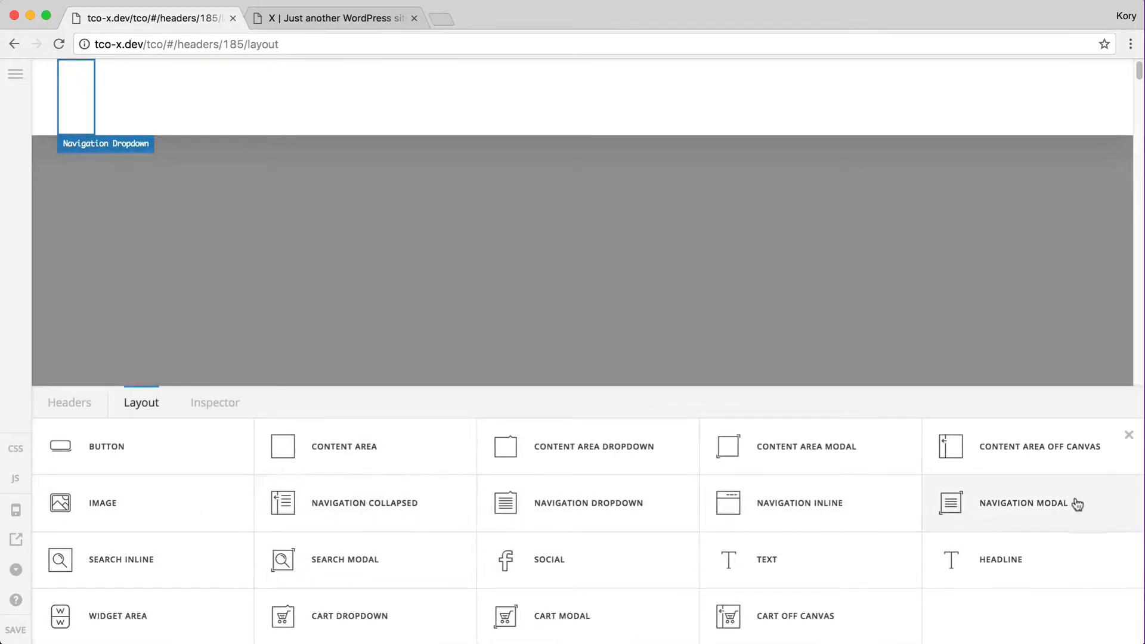
{"action": "left_click", "coordinate": [402, 492]}
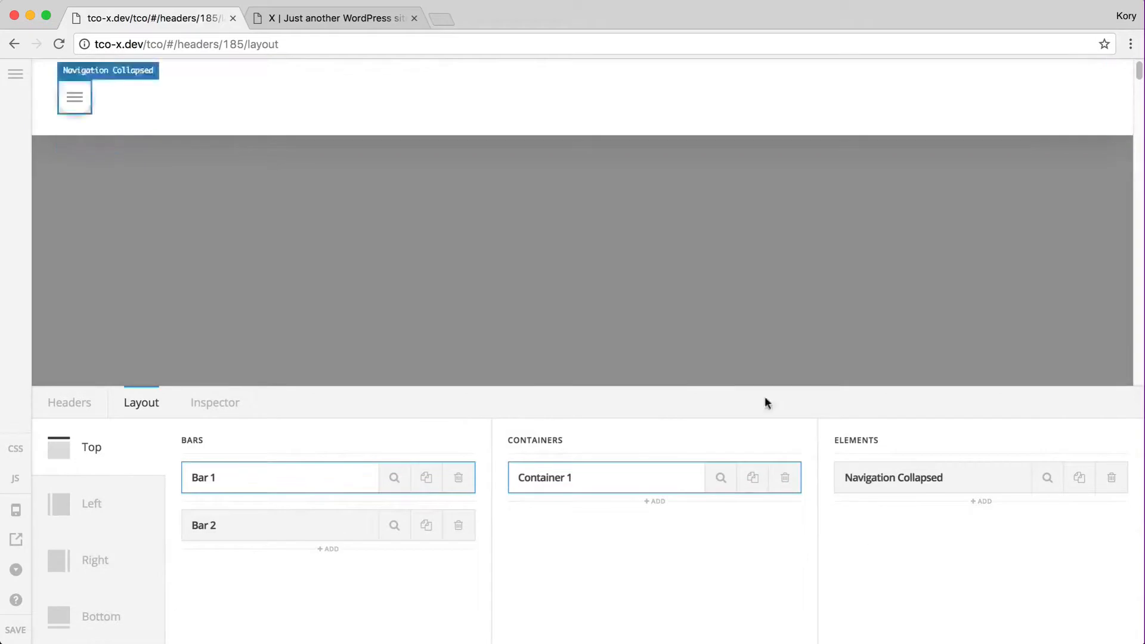
{"action": "left_click", "coordinate": [1047, 479]}
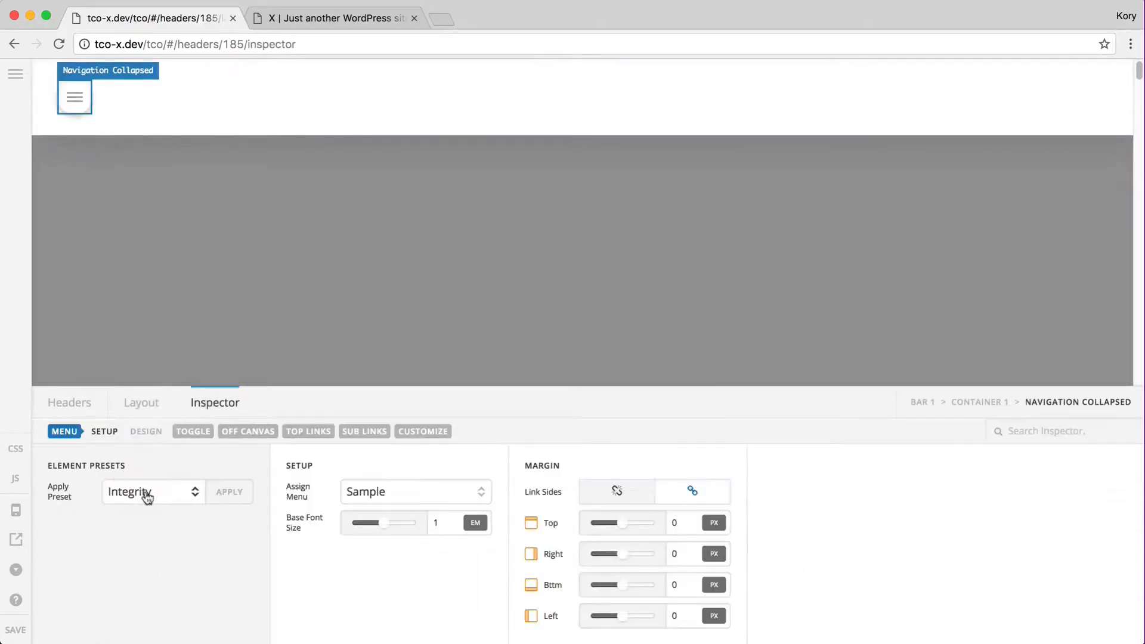
{"action": "left_click", "coordinate": [149, 493]}
{"action": "left_click", "coordinate": [150, 491]}
{"action": "left_click", "coordinate": [227, 497]}
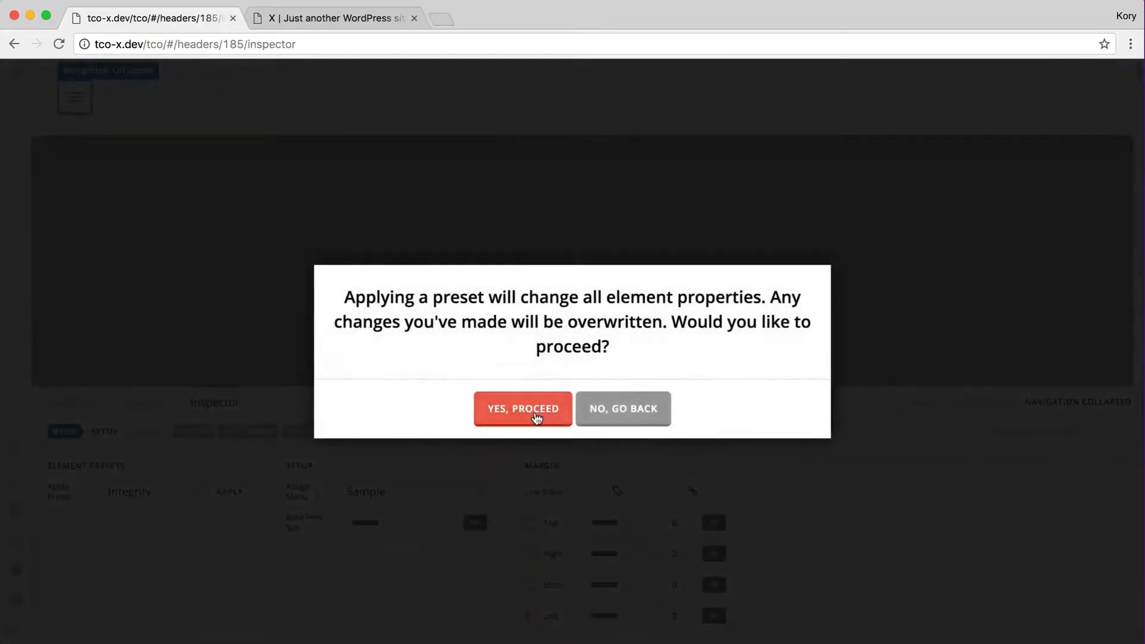
{"action": "left_click", "coordinate": [534, 412]}
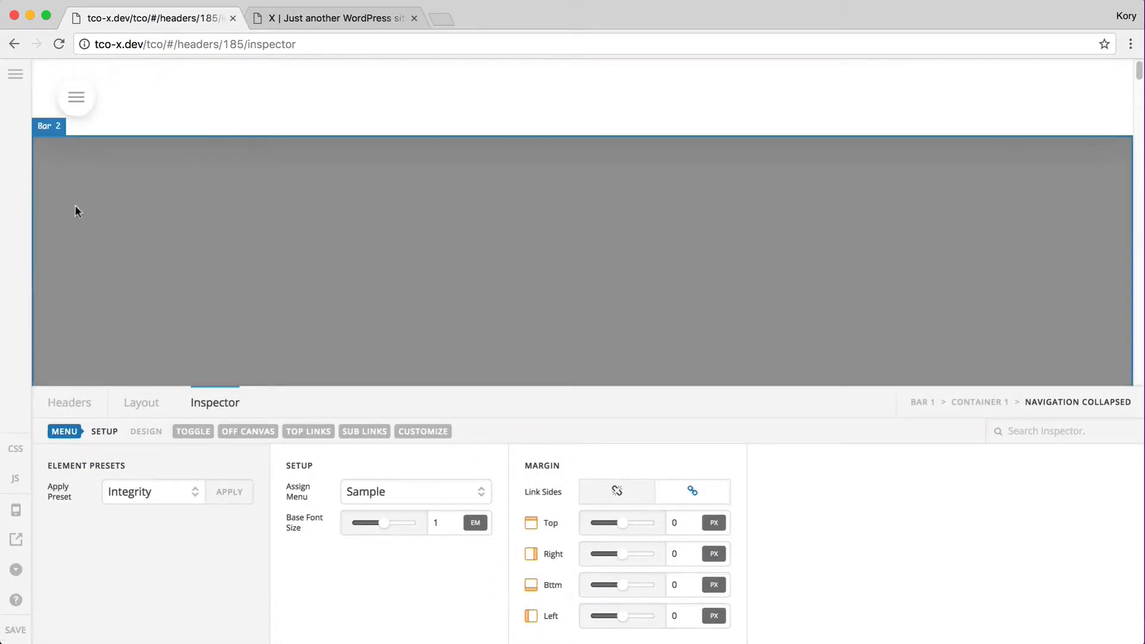
Test the preview's off-canvas menu, expanding and collapsing the Work submenu, then close it
{"action": "left_click", "coordinate": [76, 97]}
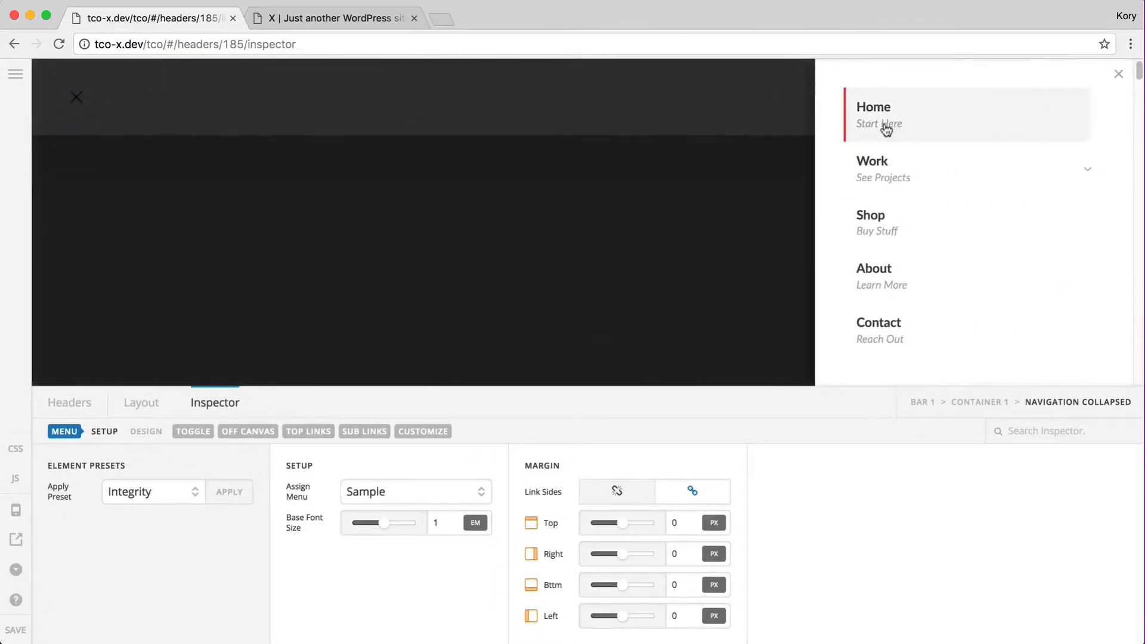
{"action": "left_click", "coordinate": [905, 181]}
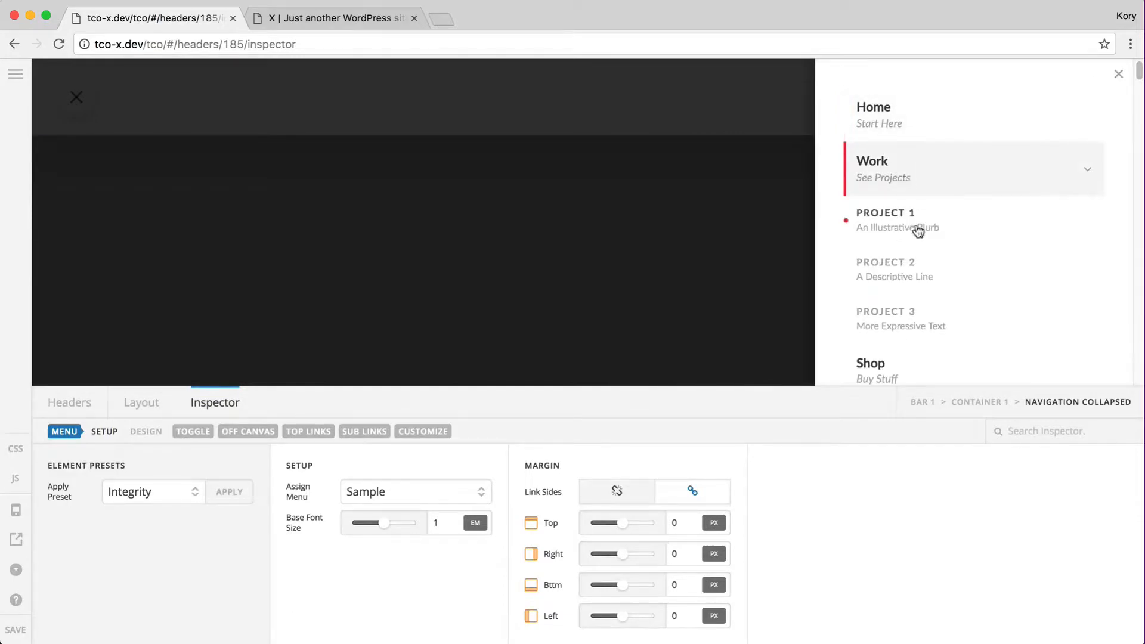
{"action": "left_click", "coordinate": [964, 186]}
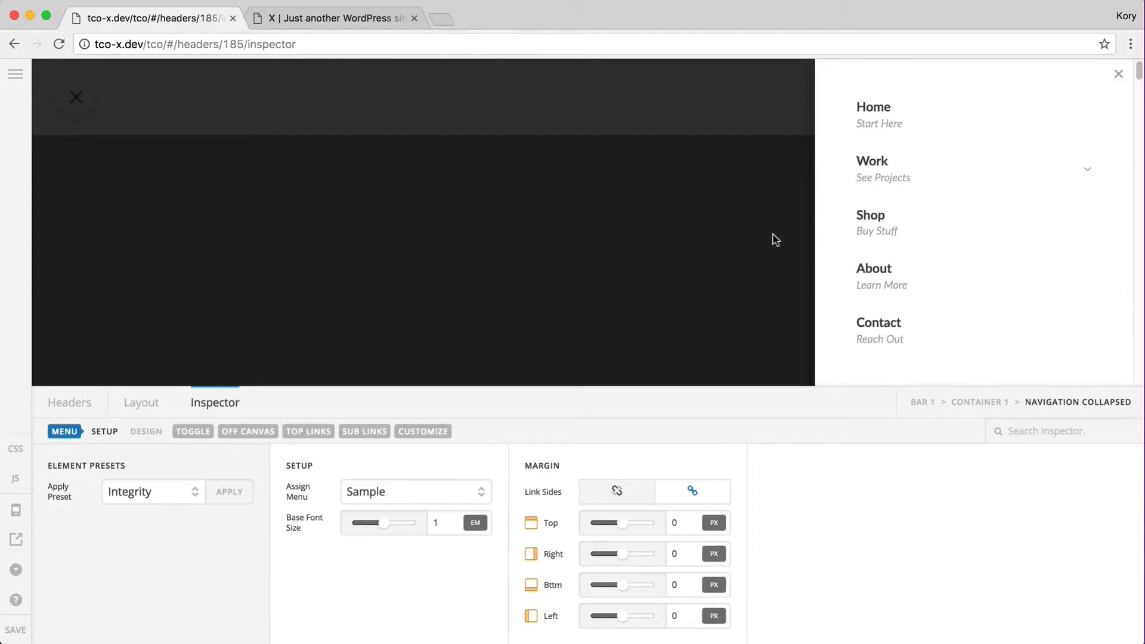
{"action": "left_click", "coordinate": [913, 182]}
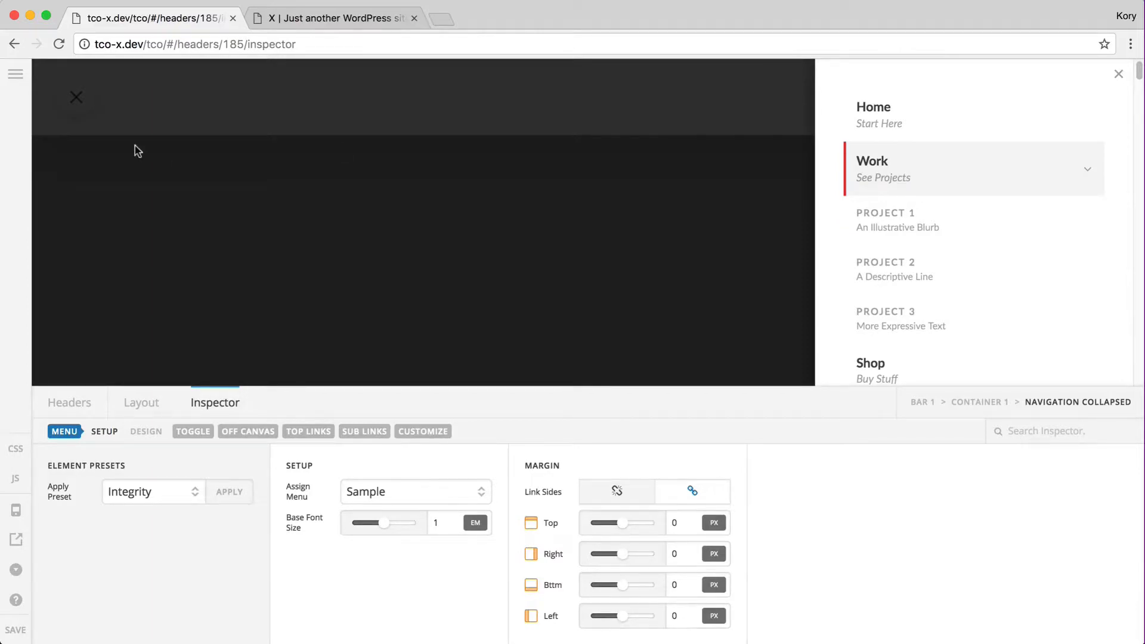
{"action": "left_click", "coordinate": [234, 203]}
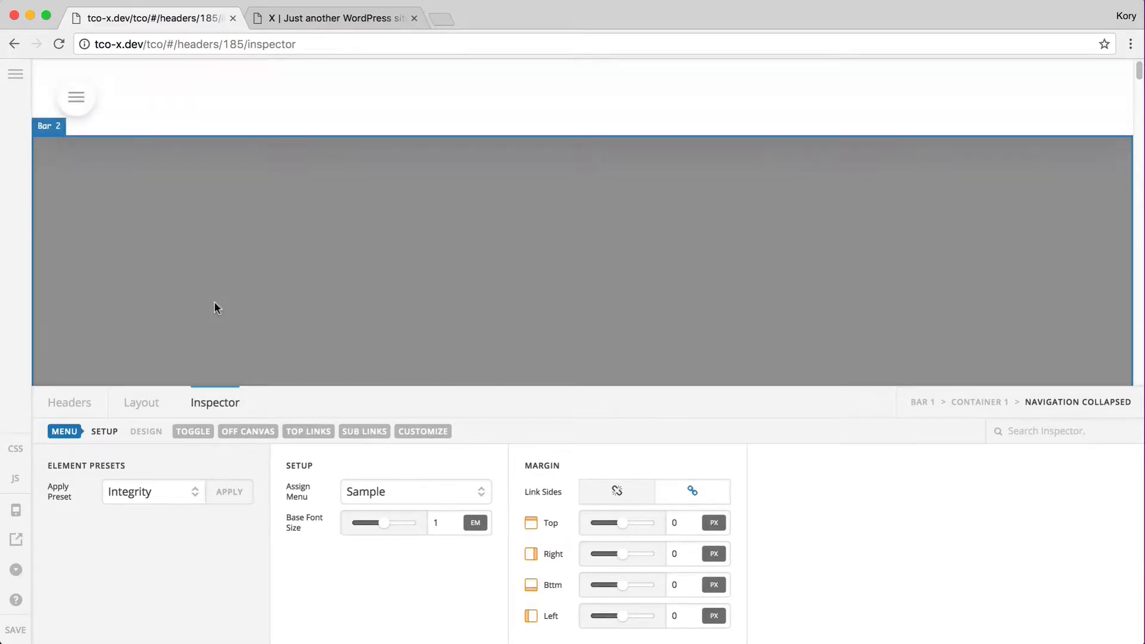
{"action": "left_click", "coordinate": [143, 404]}
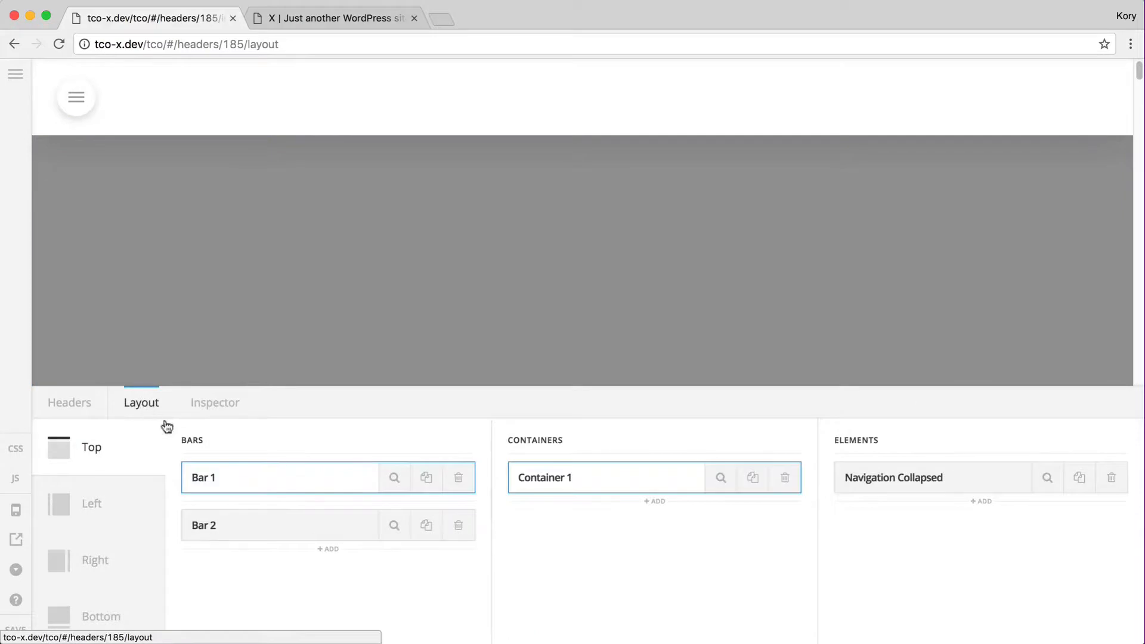
Add a bar, container and Navigation Collapsed element to the Left region, then save the header
{"action": "left_click", "coordinate": [84, 503]}
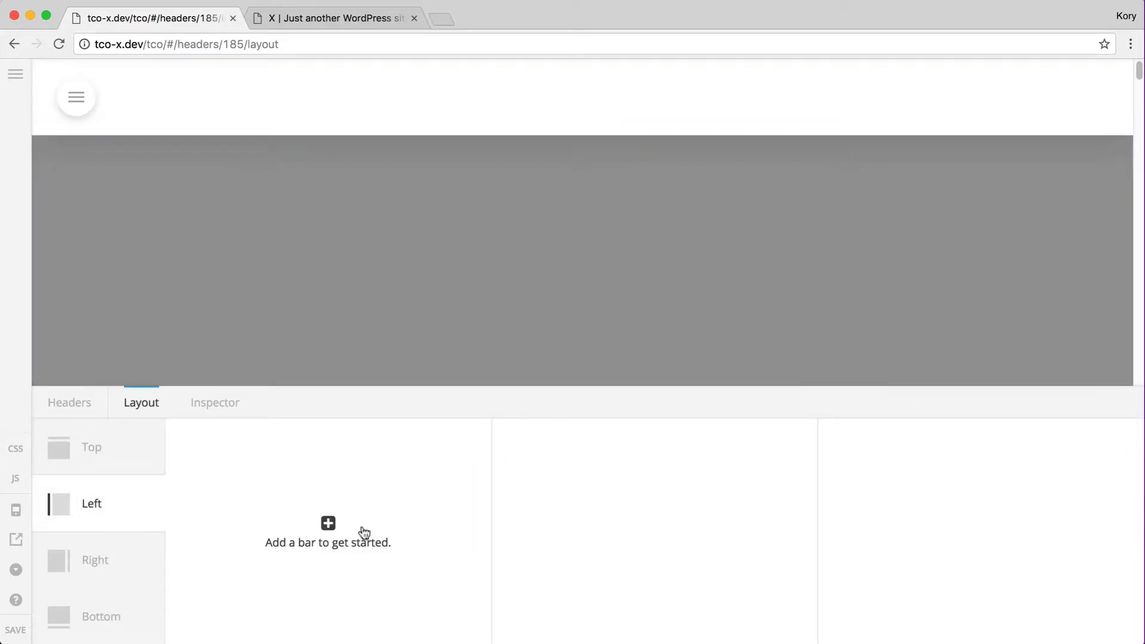
{"action": "left_click", "coordinate": [318, 546]}
{"action": "left_click", "coordinate": [654, 523]}
{"action": "left_click", "coordinate": [982, 522]}
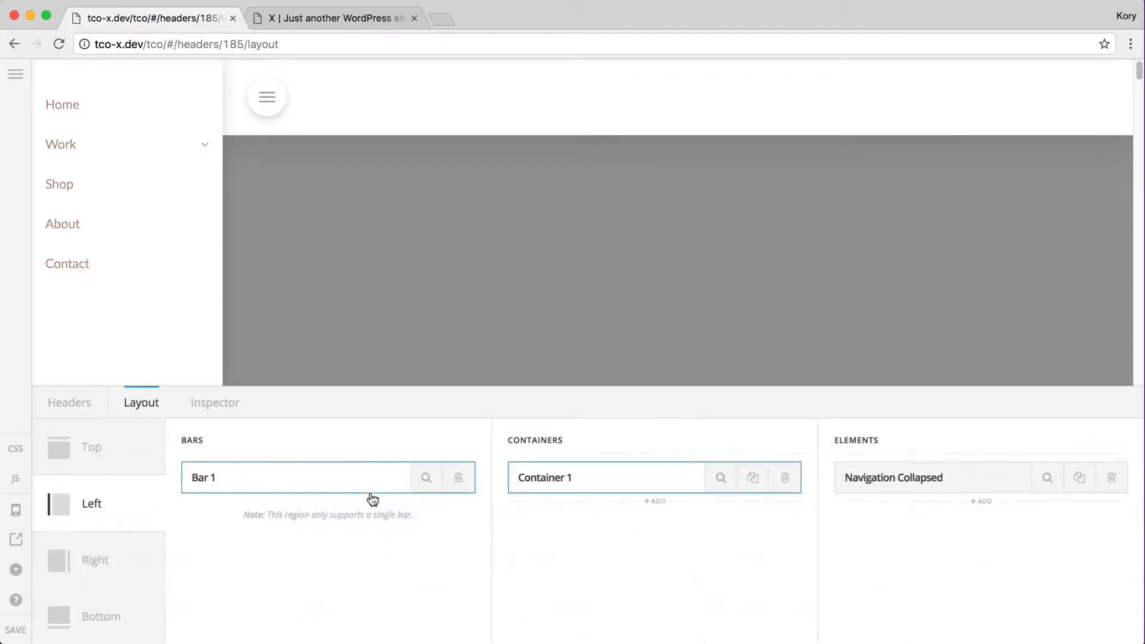
{"action": "left_click", "coordinate": [99, 147]}
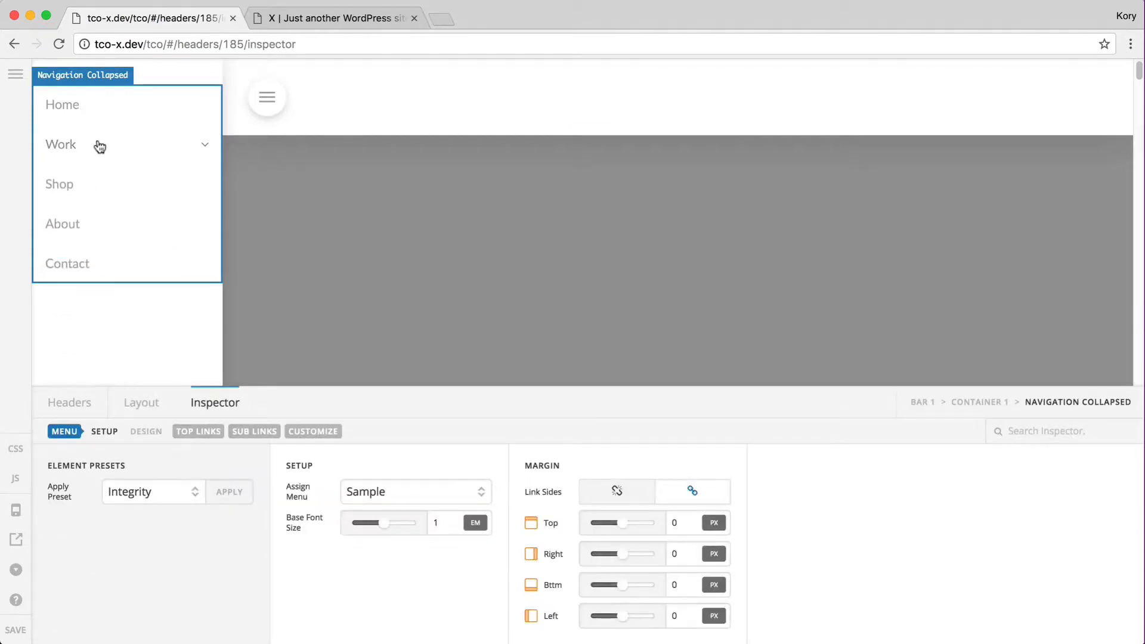
{"action": "left_click", "coordinate": [16, 630]}
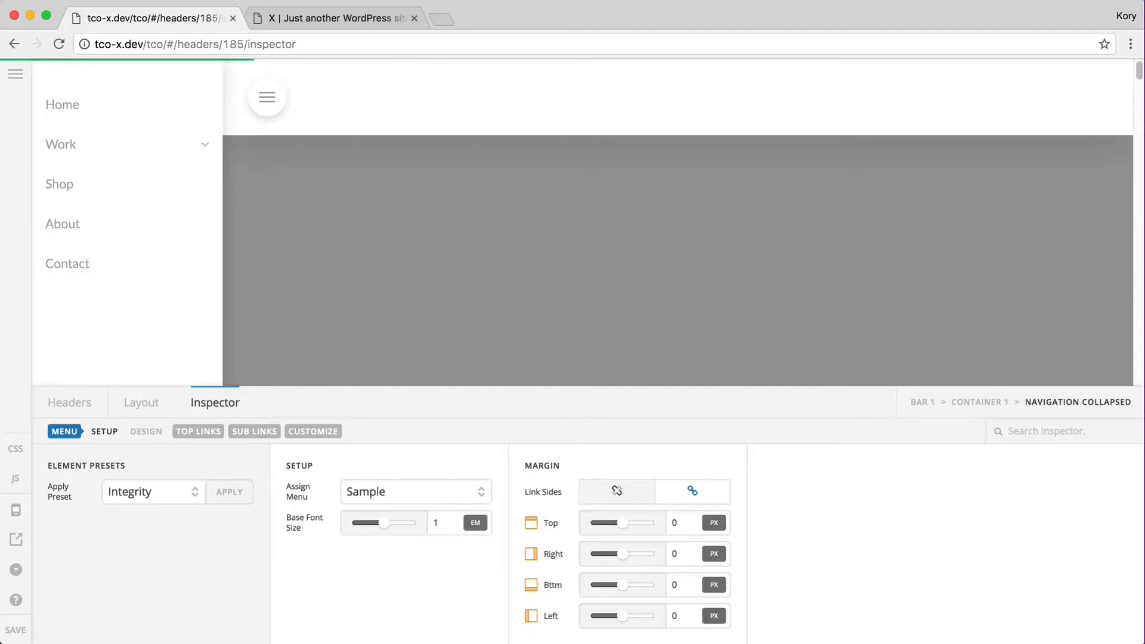
{"action": "key", "text": "ctrl+Tab"}
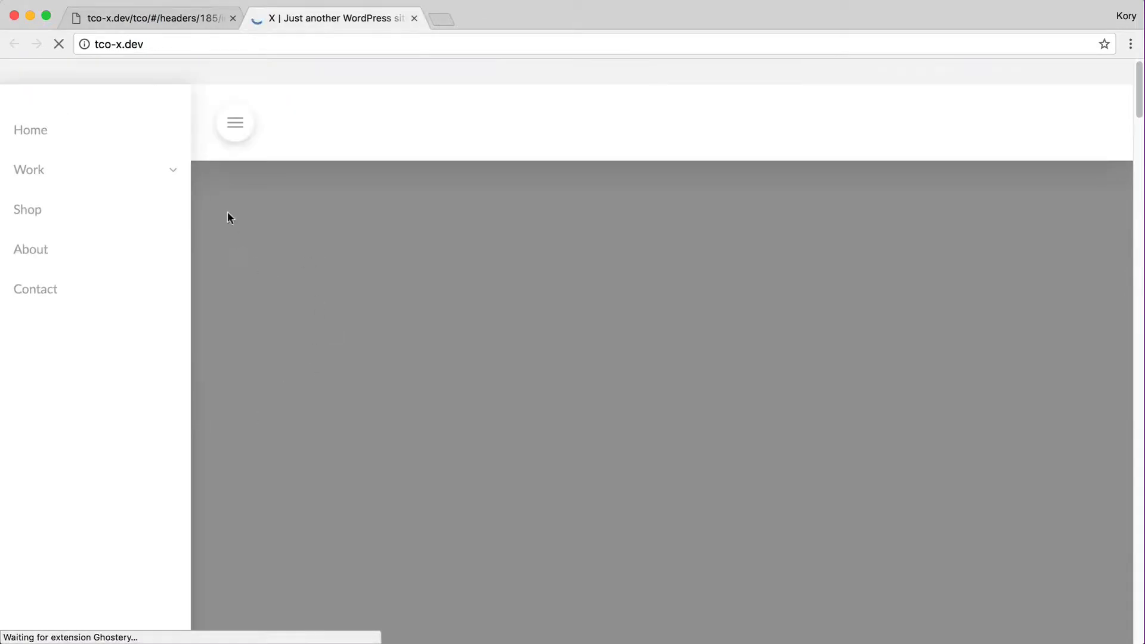
Expand and collapse the sidebar's Work and Project 2 submenus on the live site
{"action": "left_click", "coordinate": [105, 176]}
{"action": "left_click", "coordinate": [105, 259]}
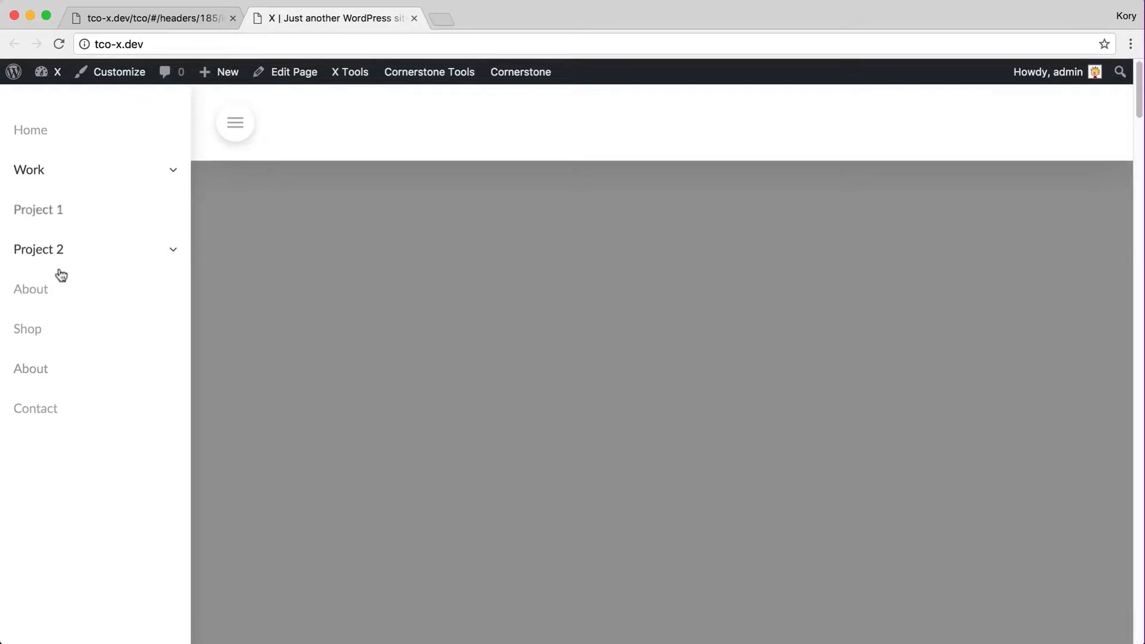
{"action": "left_click", "coordinate": [106, 258]}
{"action": "left_click", "coordinate": [77, 173]}
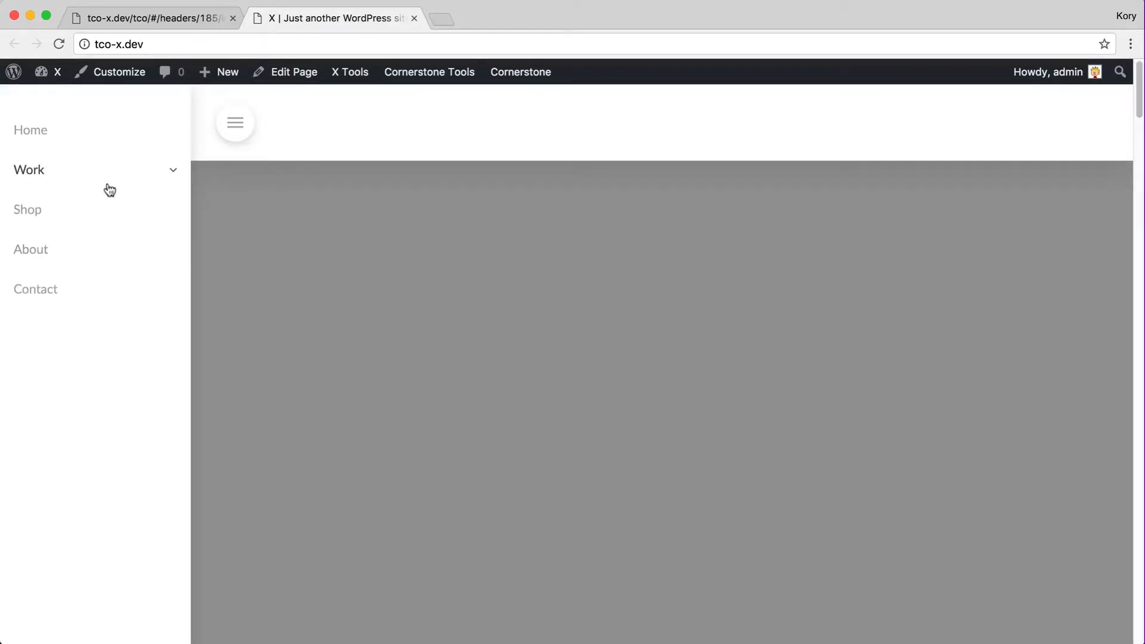
{"action": "left_click", "coordinate": [60, 174]}
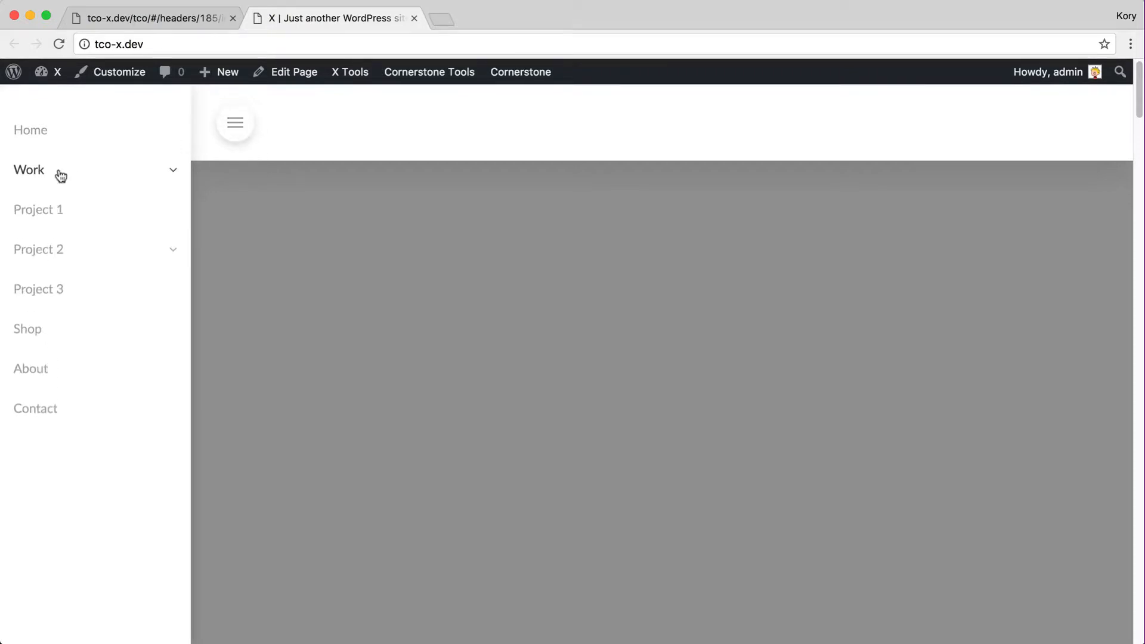
{"action": "left_click", "coordinate": [70, 173]}
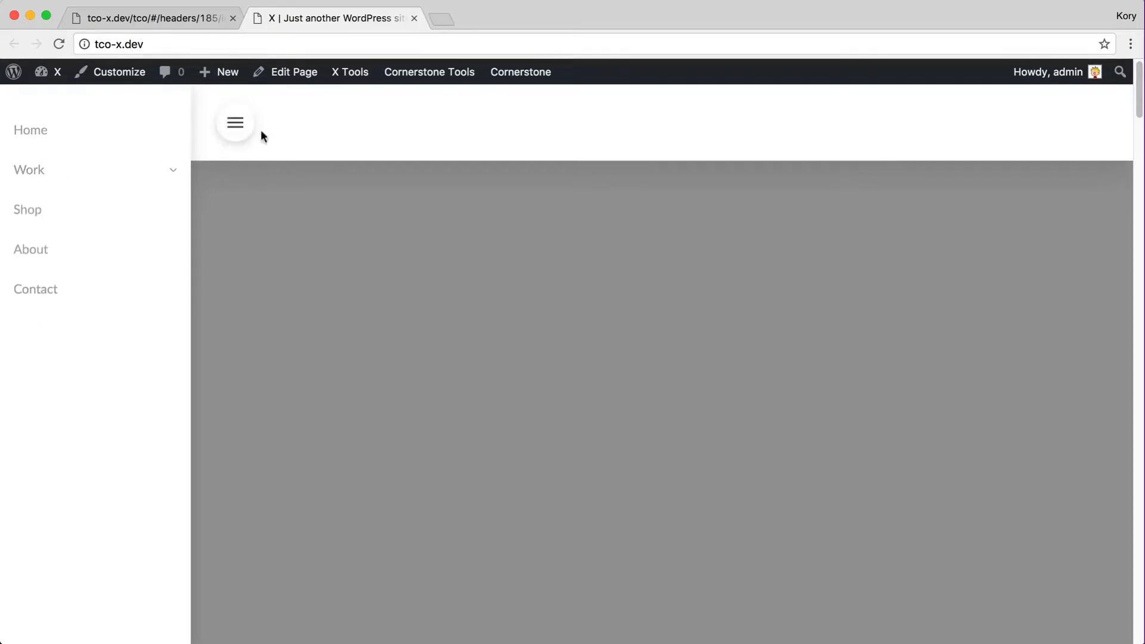
Open the slide-in menu and toggle its Work submenu, then return to the builder's Layout
{"action": "left_click", "coordinate": [238, 131]}
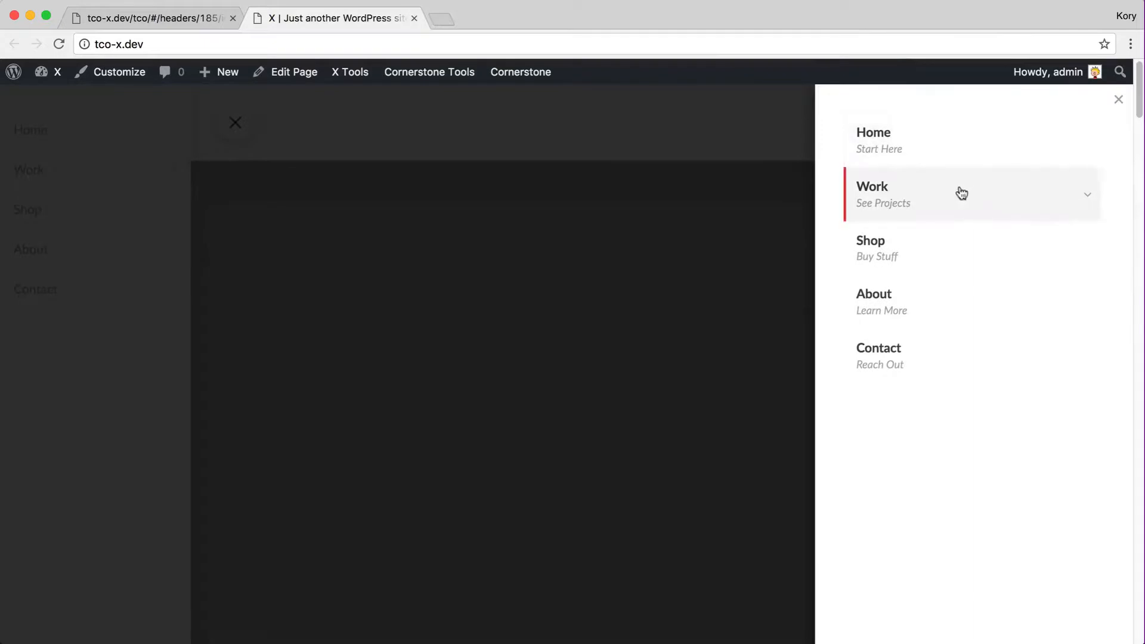
{"action": "left_click", "coordinate": [908, 192]}
{"action": "left_click", "coordinate": [894, 192]}
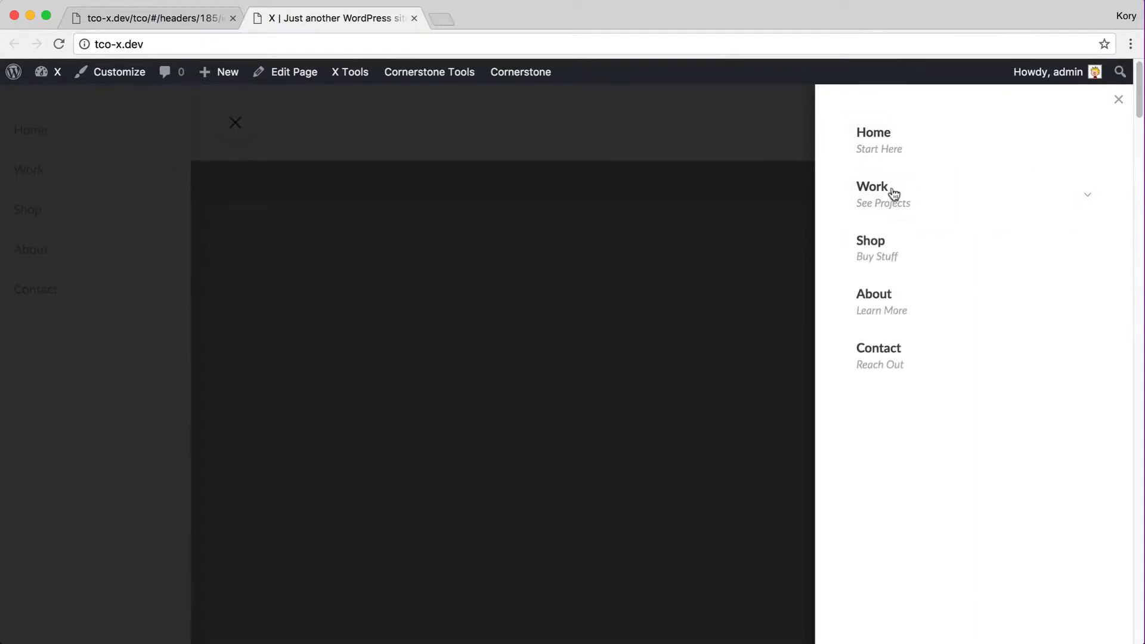
{"action": "key", "text": "ctrl+shift+Tab"}
{"action": "left_click", "coordinate": [137, 405]}
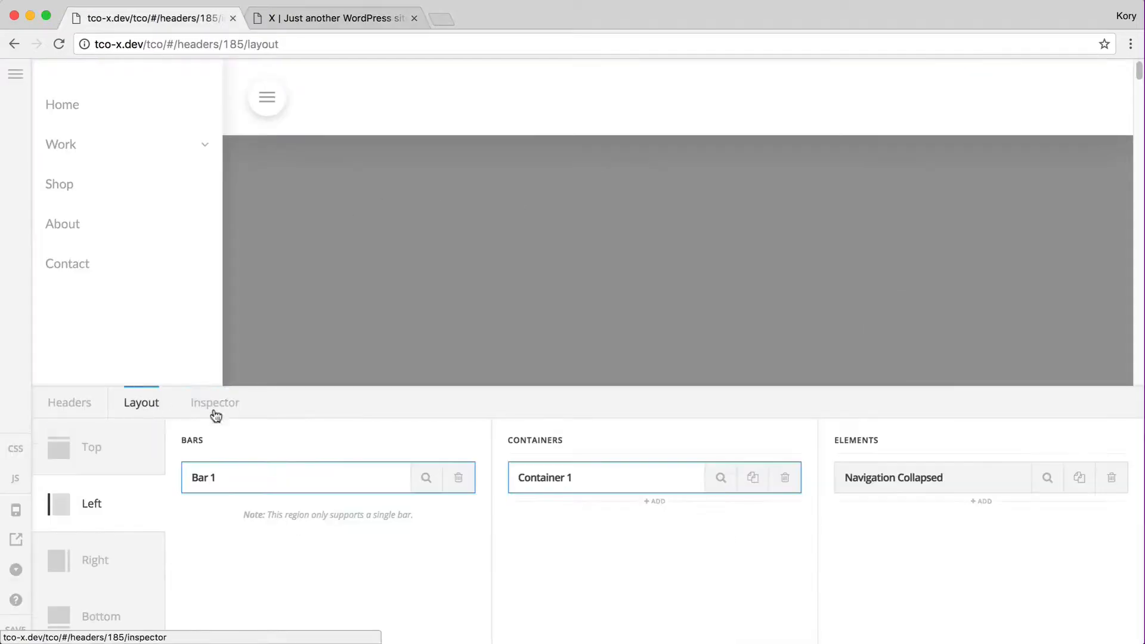
Delete Left Bar 1 and swap the top Navigation Collapsed for an Integrity-preset Navigation Modal, then save
{"action": "left_click", "coordinate": [458, 477]}
{"action": "left_click", "coordinate": [64, 447]}
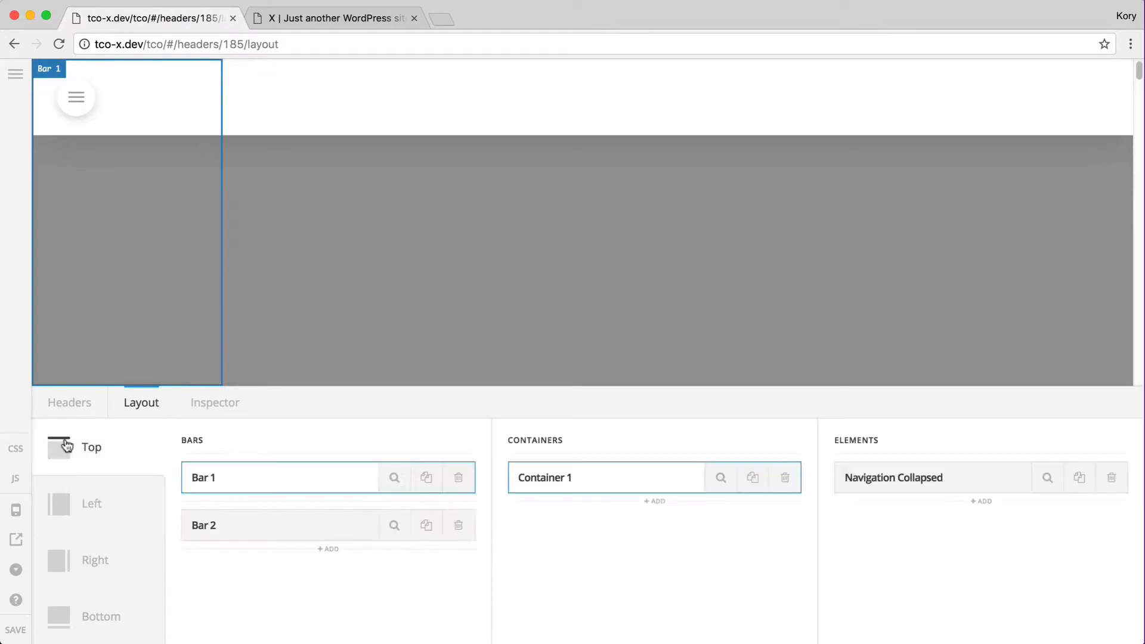
{"action": "left_click", "coordinate": [1112, 478]}
{"action": "left_click", "coordinate": [913, 451]}
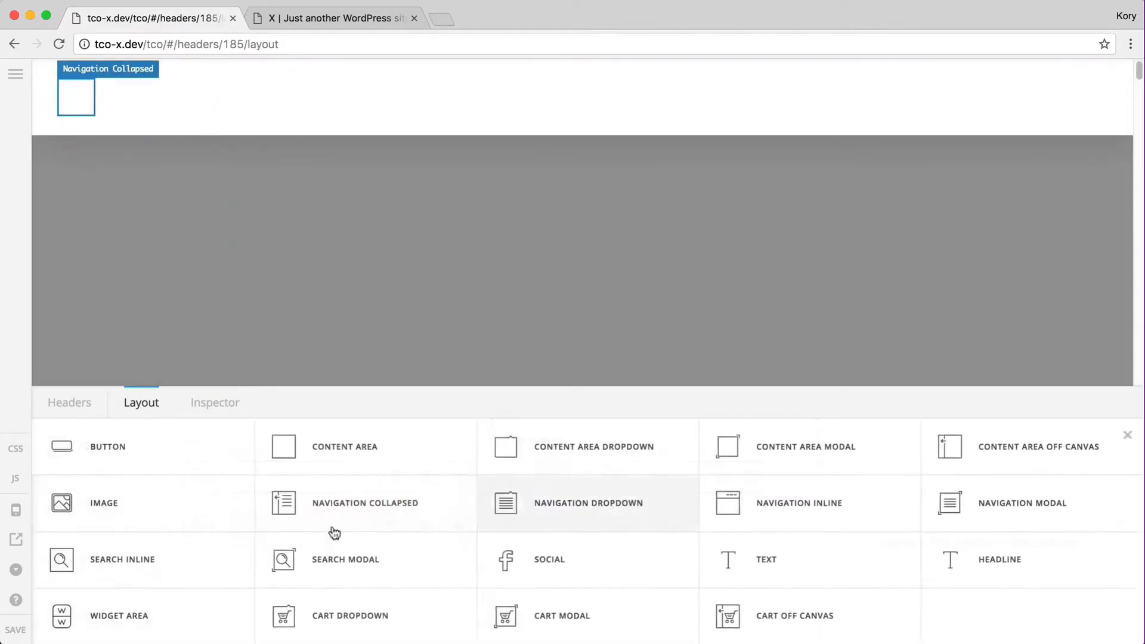
{"action": "left_click", "coordinate": [943, 513]}
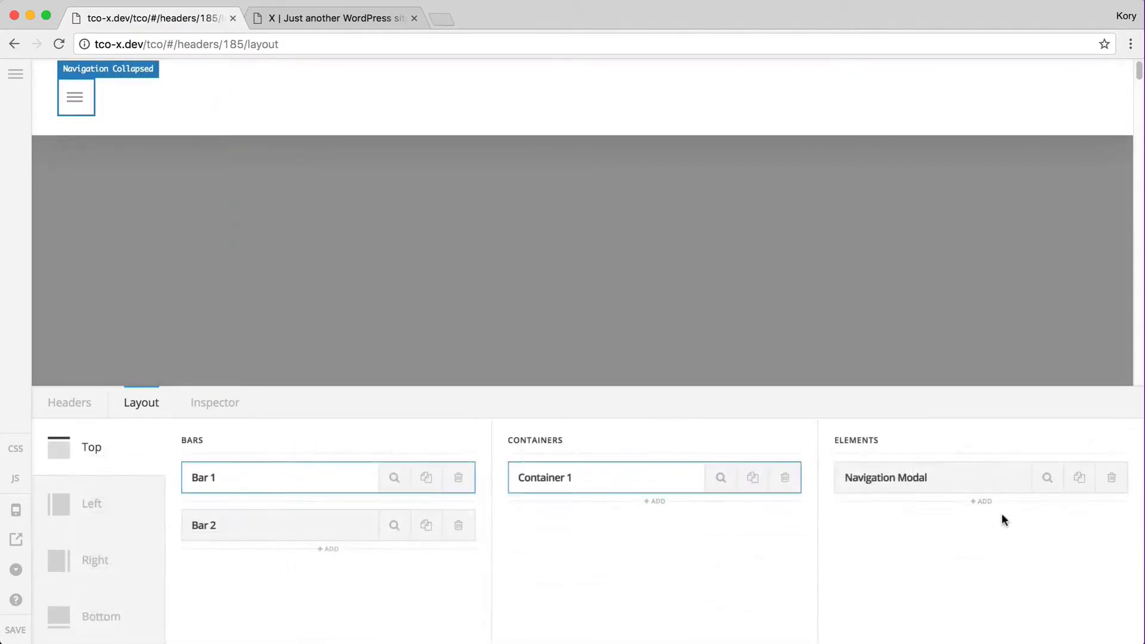
{"action": "left_click", "coordinate": [1048, 477]}
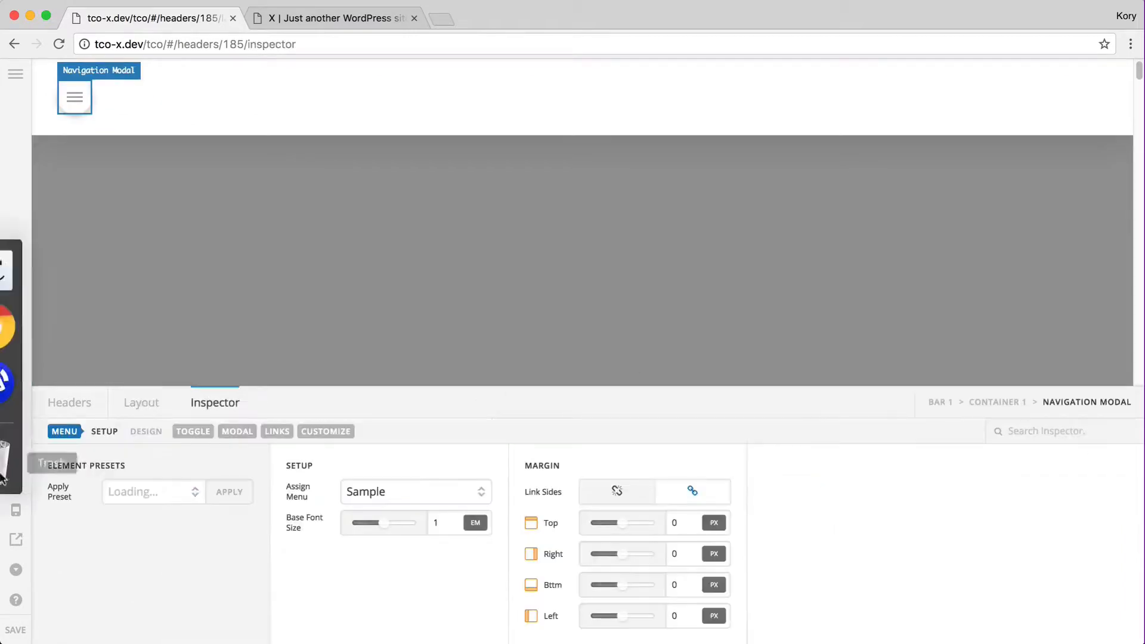
{"action": "left_click", "coordinate": [229, 492]}
{"action": "left_click", "coordinate": [519, 416]}
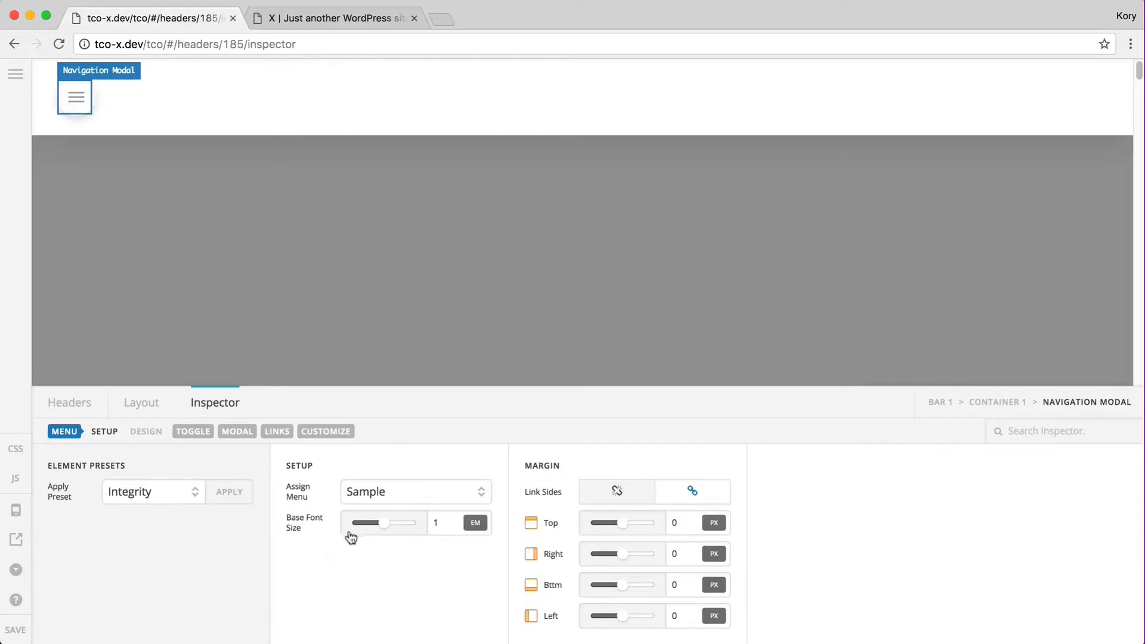
{"action": "left_click", "coordinate": [17, 630]}
{"action": "key", "text": "ctrl+Tab"}
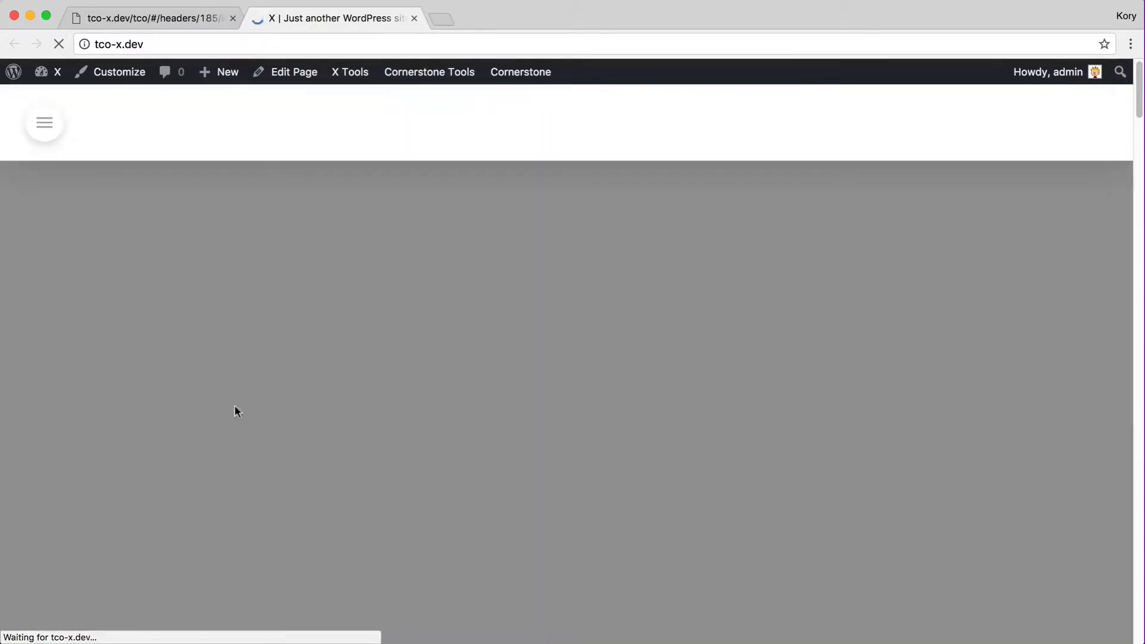
Open and close the full-screen Home-to-Contact menu, and recheck it at a narrow window width
{"action": "left_click", "coordinate": [36, 134]}
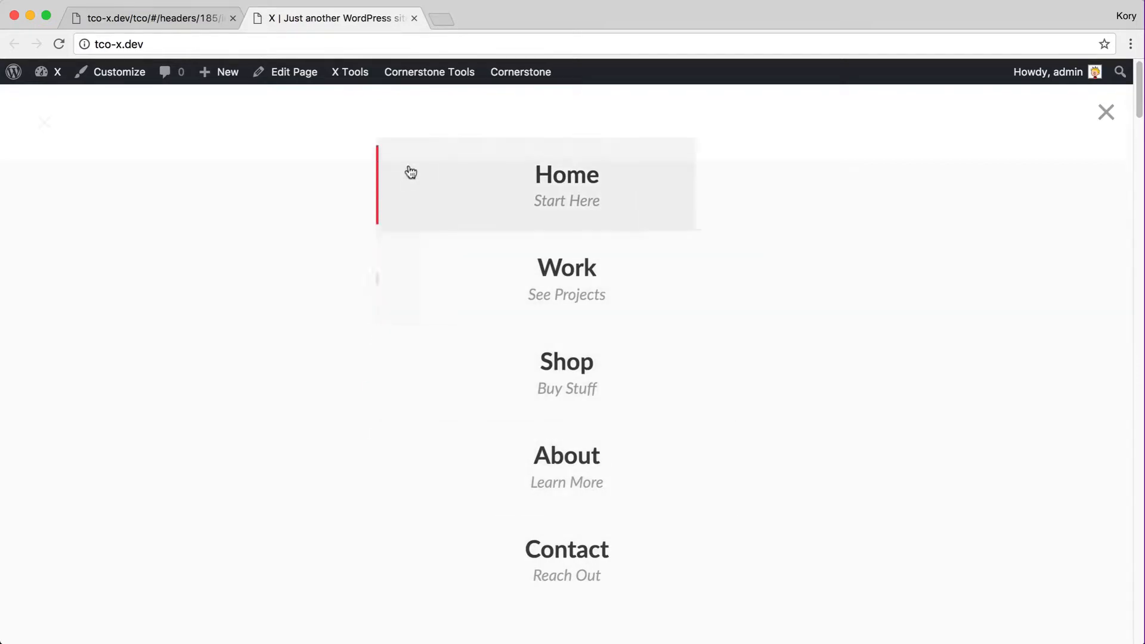
{"action": "left_click", "coordinate": [1110, 117]}
{"action": "left_click", "coordinate": [32, 129]}
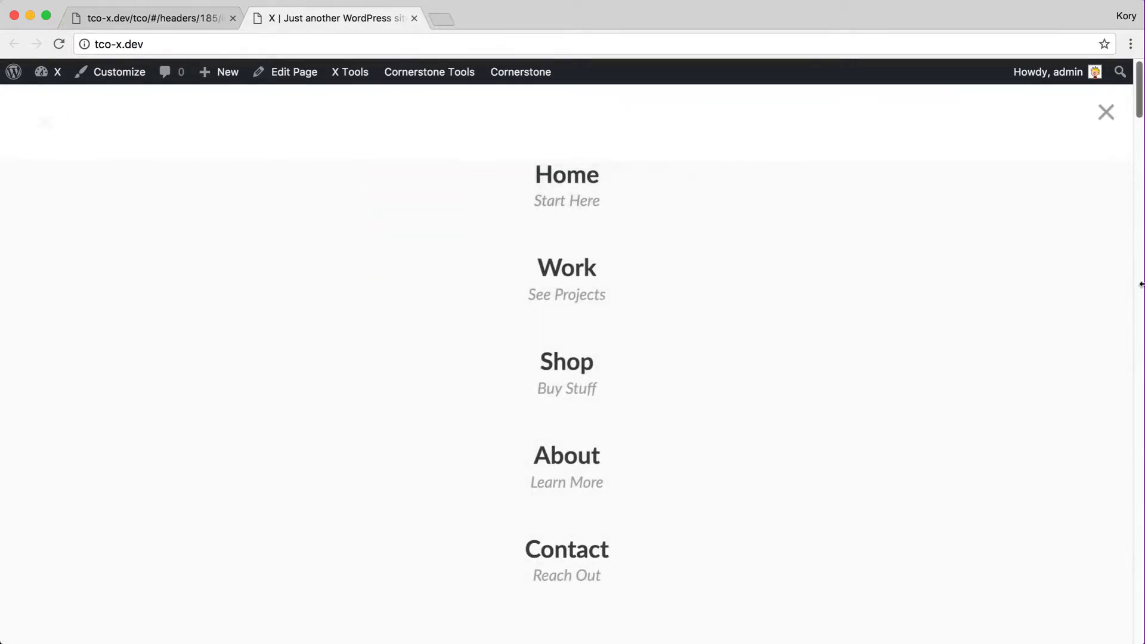
{"action": "left_click_drag", "start_coordinate": [1141, 285], "coordinate": [228, 271]}
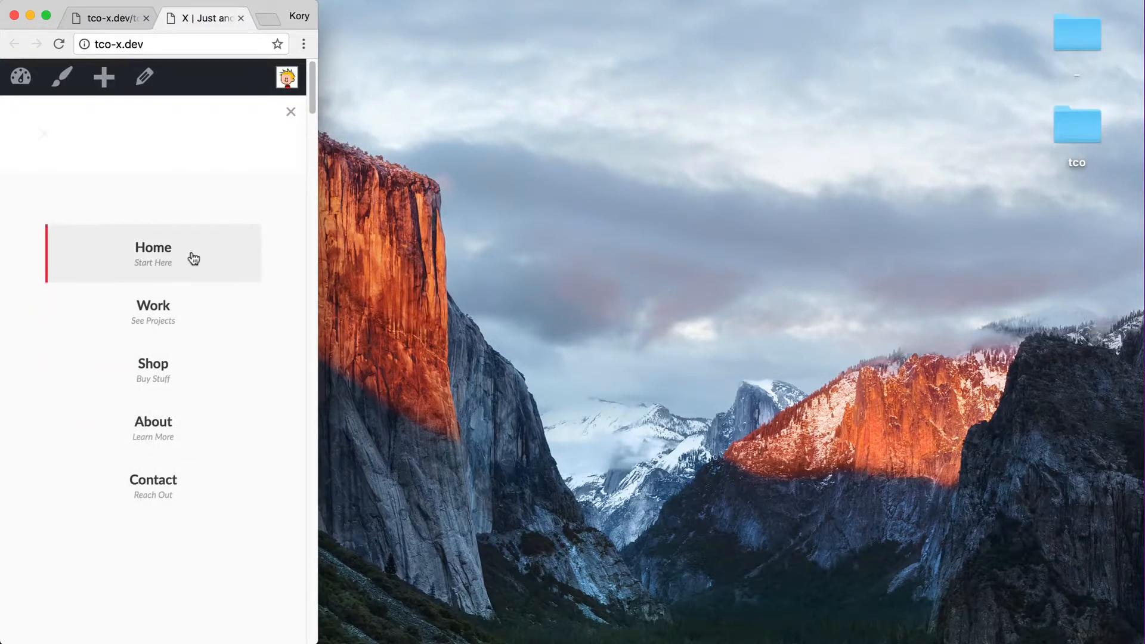
{"action": "left_click_drag", "start_coordinate": [322, 252], "coordinate": [1142, 137]}
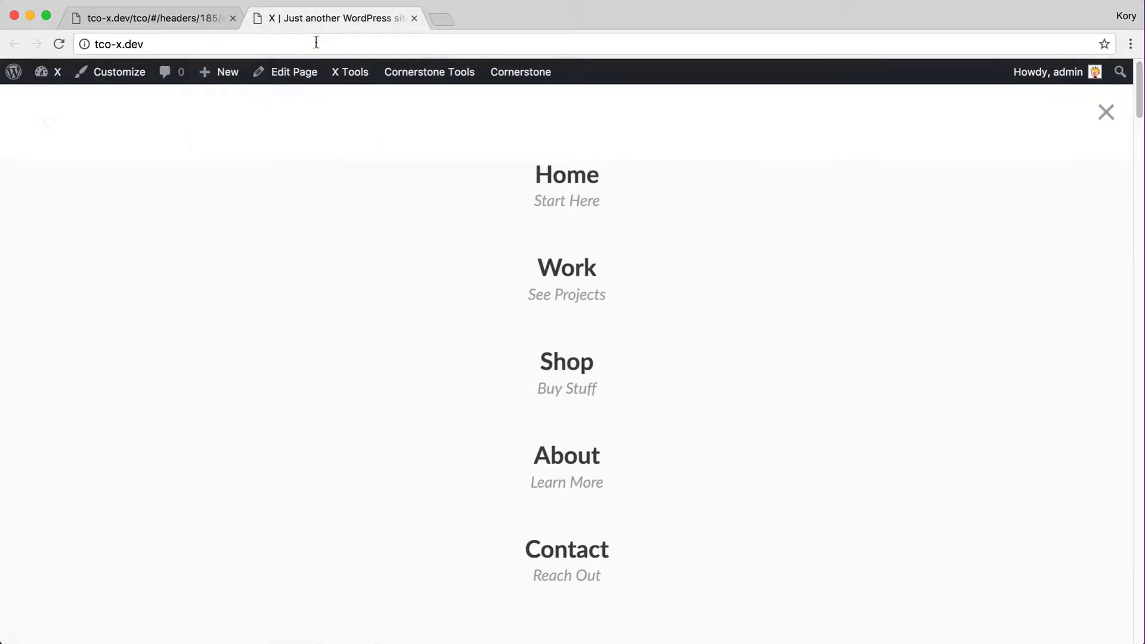
{"action": "left_click", "coordinate": [199, 19]}
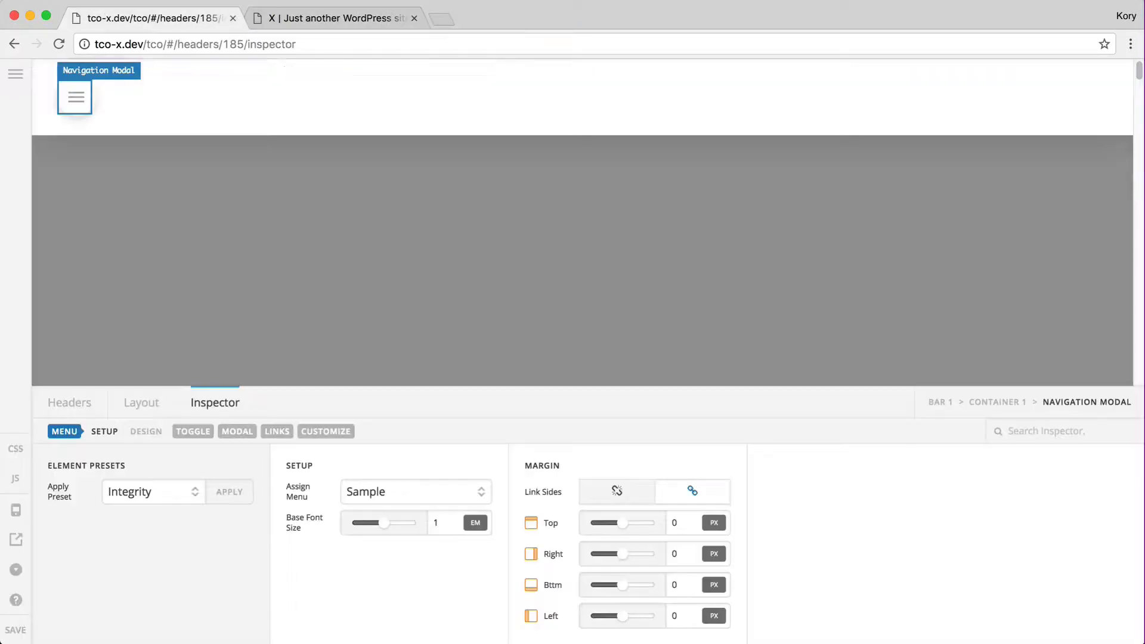
Replace the Navigation Modal with a Search Inline element using the Integrity preset, then view the site
{"action": "left_click", "coordinate": [144, 405]}
{"action": "left_click", "coordinate": [1122, 482]}
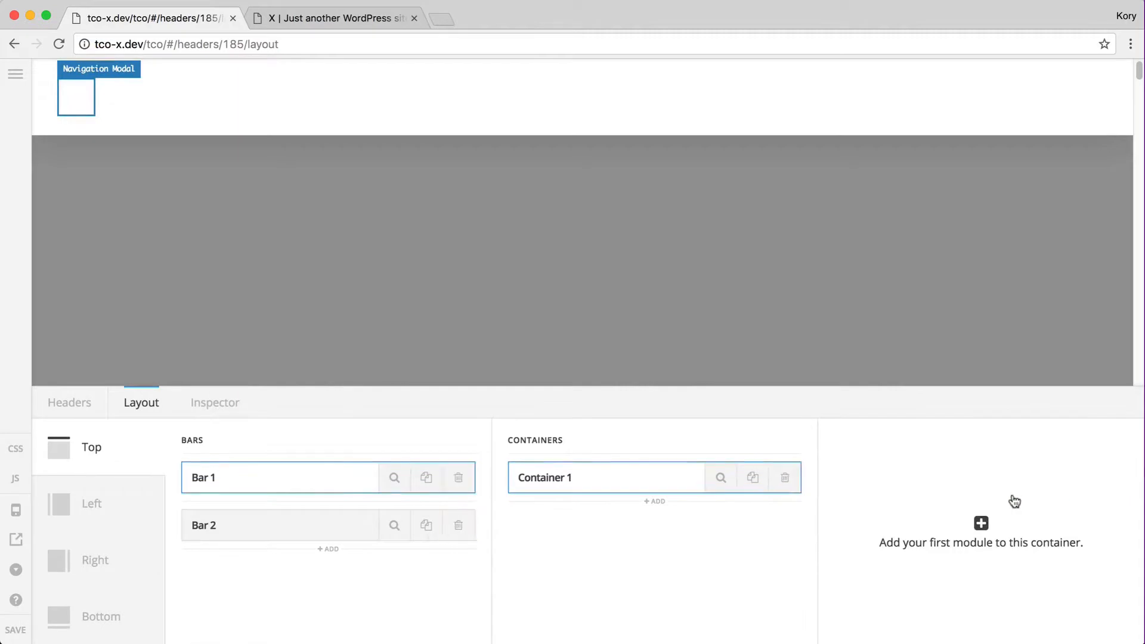
{"action": "left_click", "coordinate": [982, 523]}
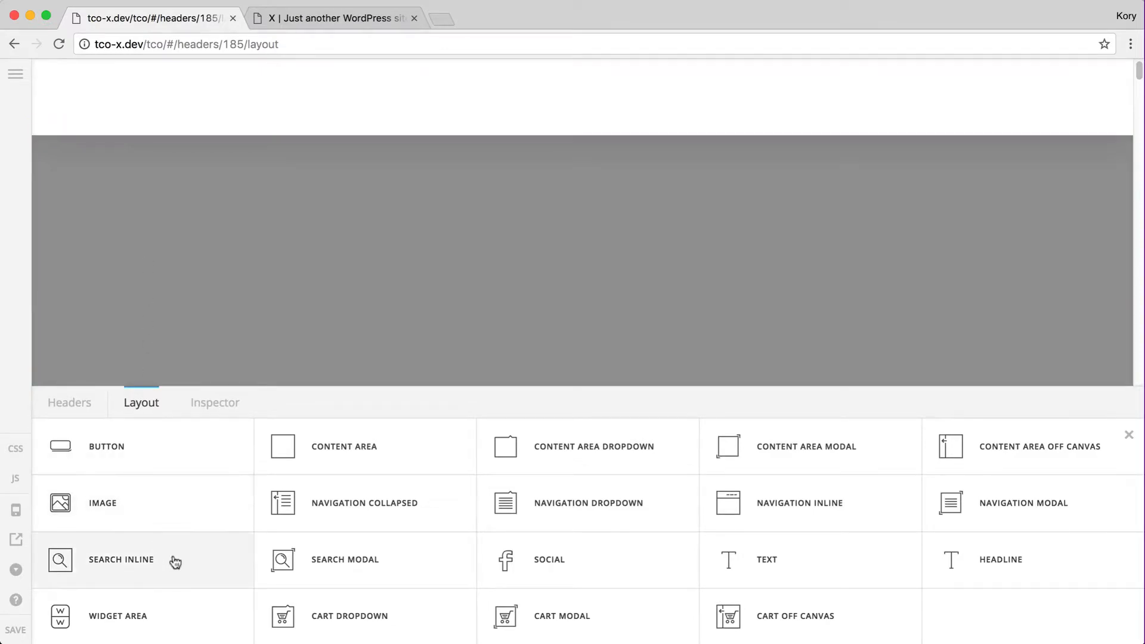
{"action": "left_click", "coordinate": [135, 561]}
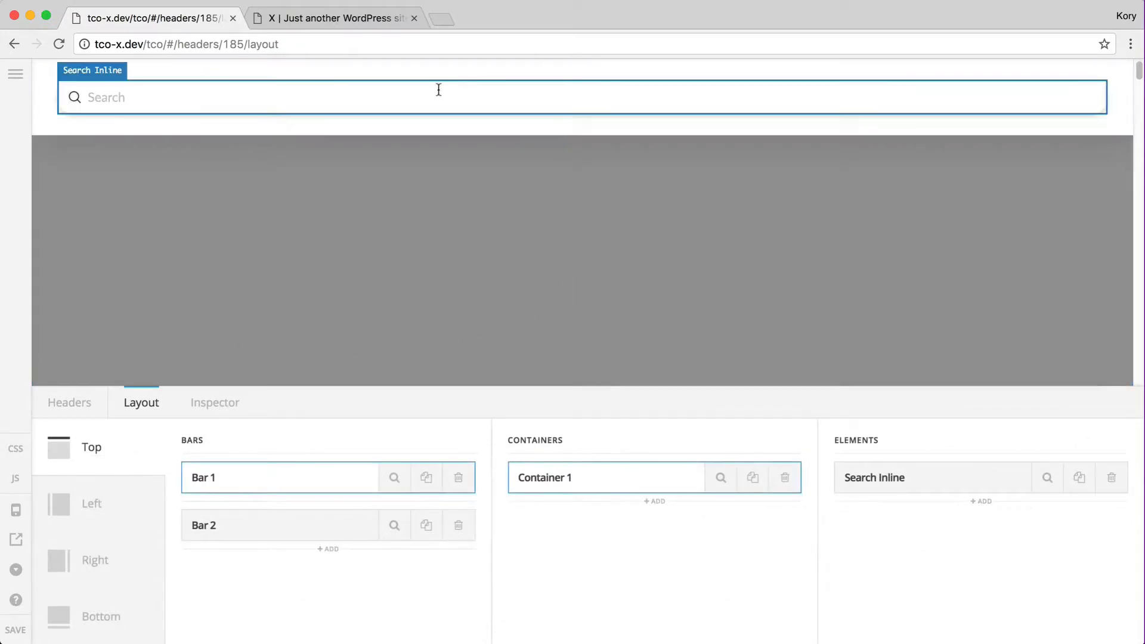
{"action": "left_click", "coordinate": [1048, 477]}
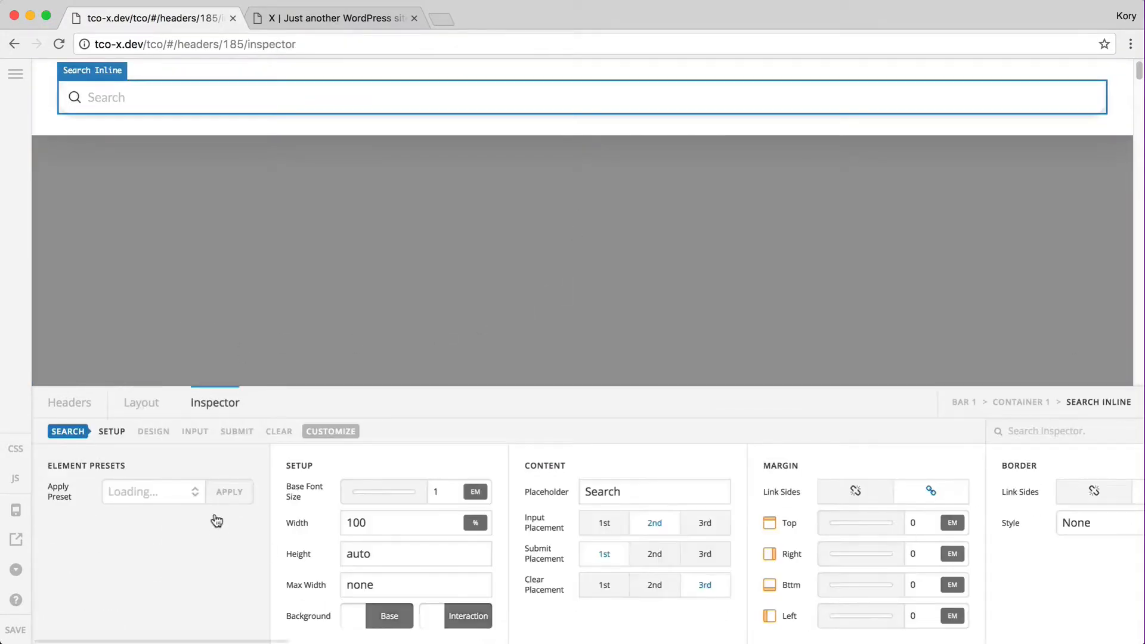
{"action": "left_click", "coordinate": [218, 494]}
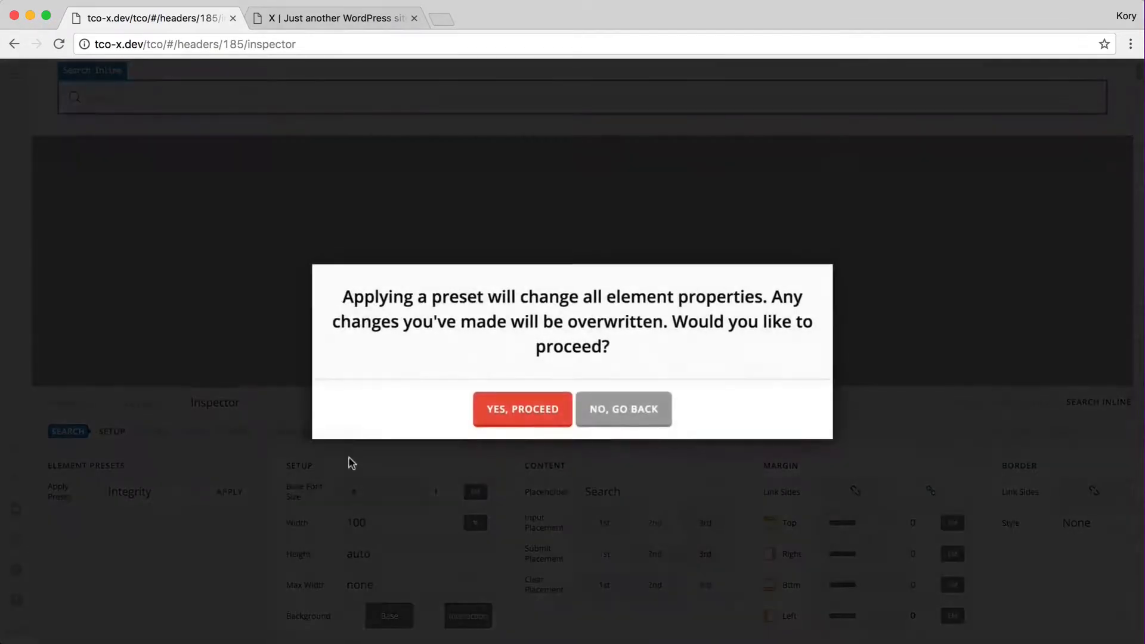
{"action": "left_click", "coordinate": [518, 409]}
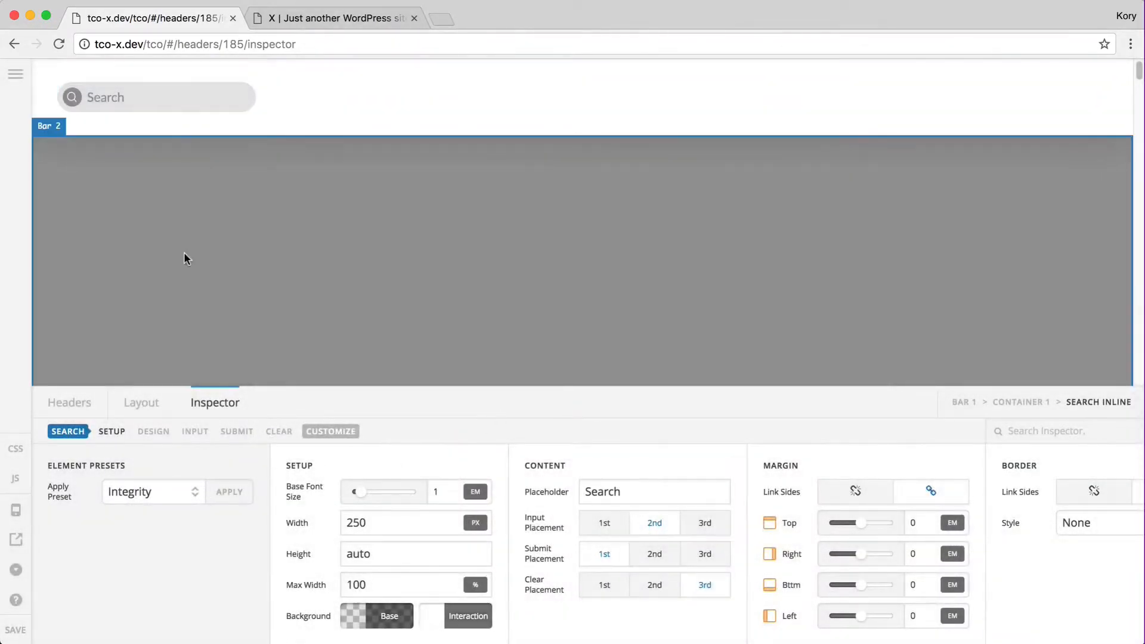
{"action": "key", "text": "ctrl+Tab"}
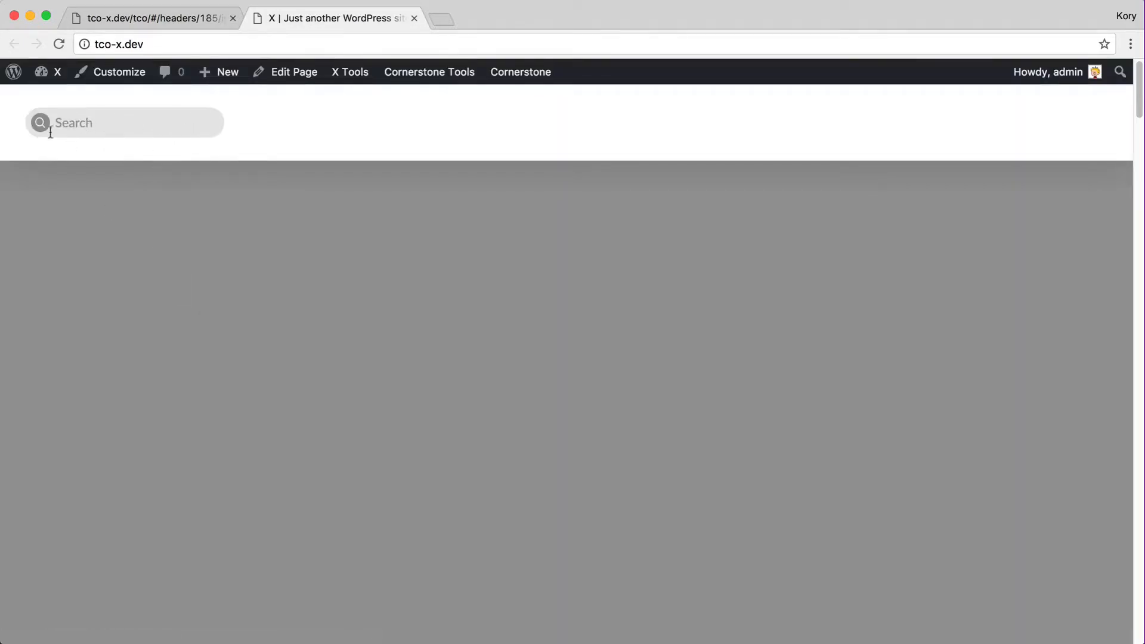
Type test text such as 'alskdjfla' into the header search field and clear it with the x button
{"action": "left_click", "coordinate": [111, 116]}
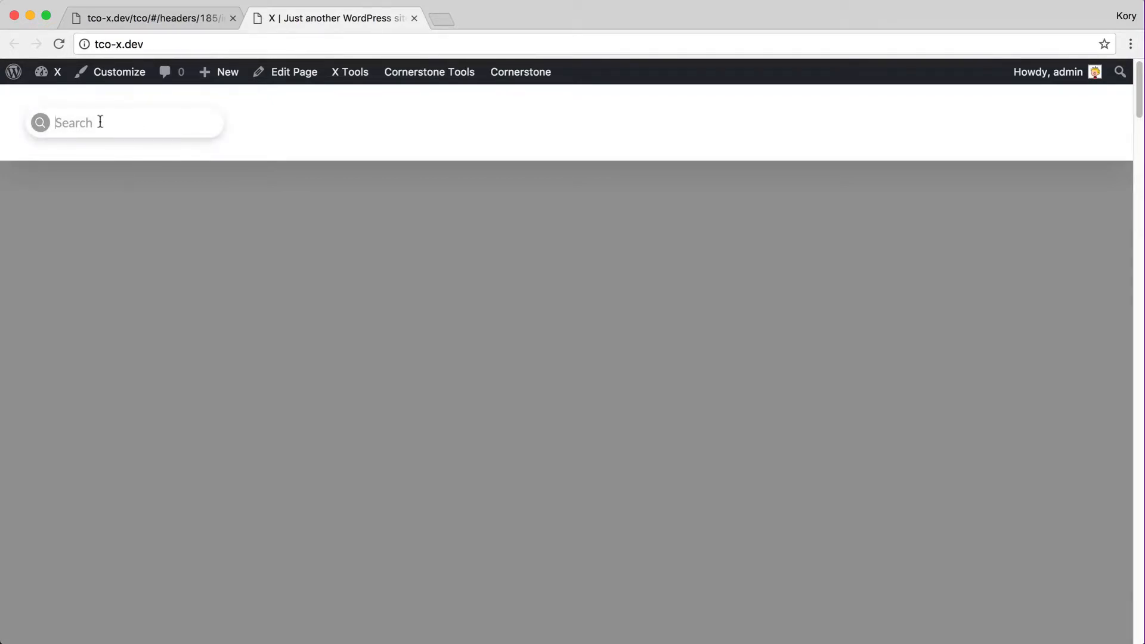
{"action": "type", "text": "alskdjflasdf"}
{"action": "left_click", "coordinate": [209, 123]}
{"action": "type", "text": "asdf"}
{"action": "left_click", "coordinate": [300, 133]}
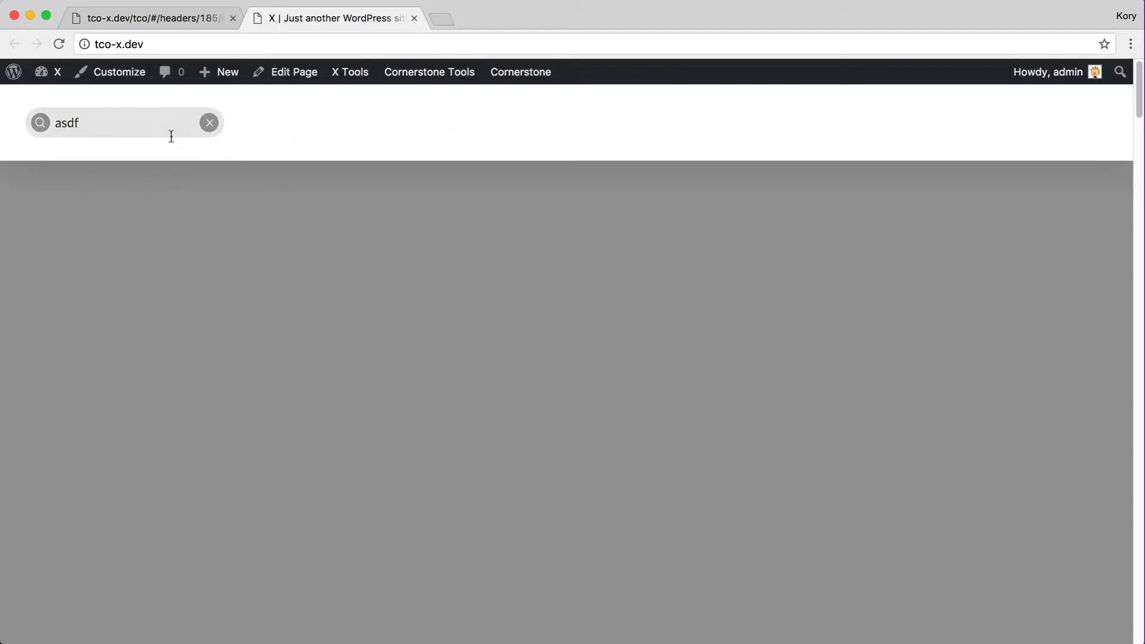
{"action": "left_click", "coordinate": [209, 123]}
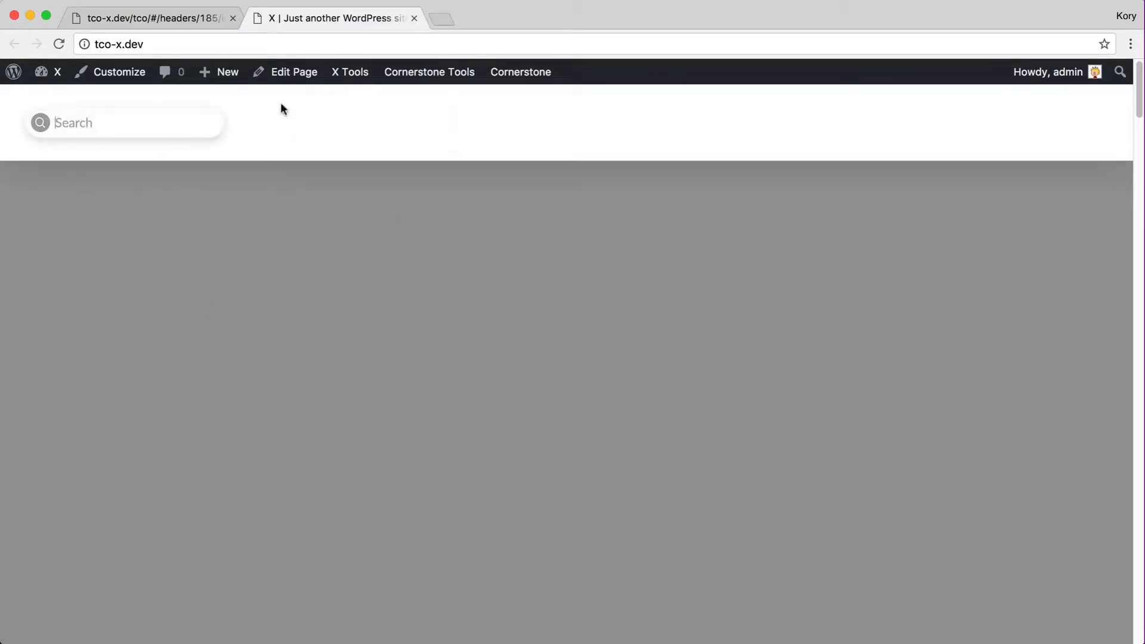
{"action": "left_click", "coordinate": [365, 126]}
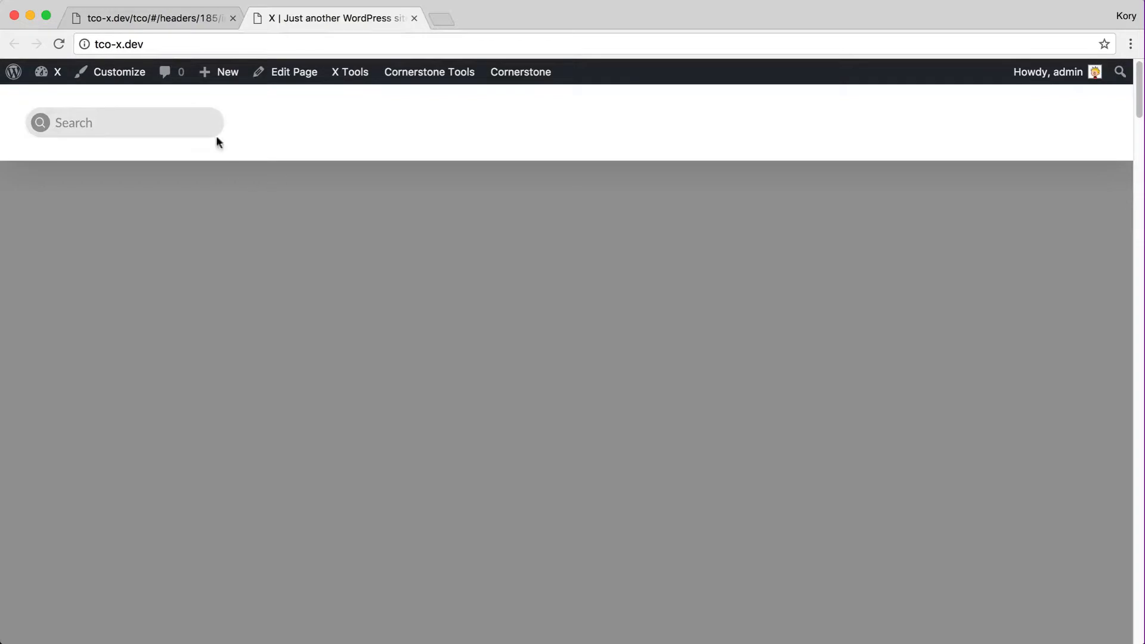
{"action": "left_click", "coordinate": [149, 19]}
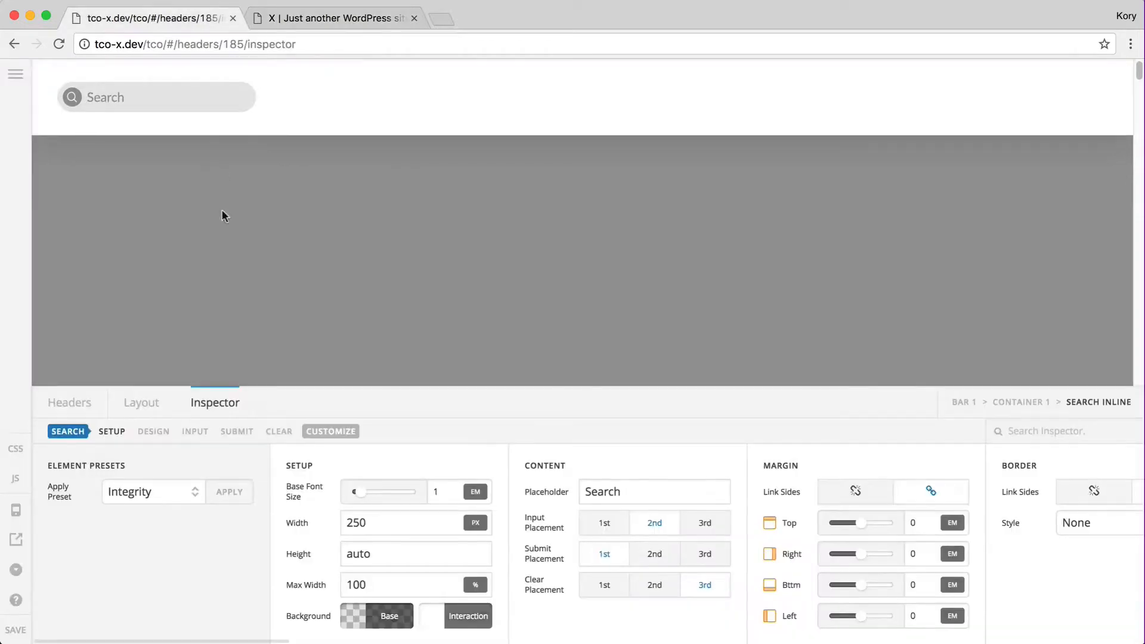
Place the search input first, clear control middle, submit icon last, and test with 'asdf'
{"action": "left_click", "coordinate": [187, 493]}
{"action": "left_click", "coordinate": [173, 523]}
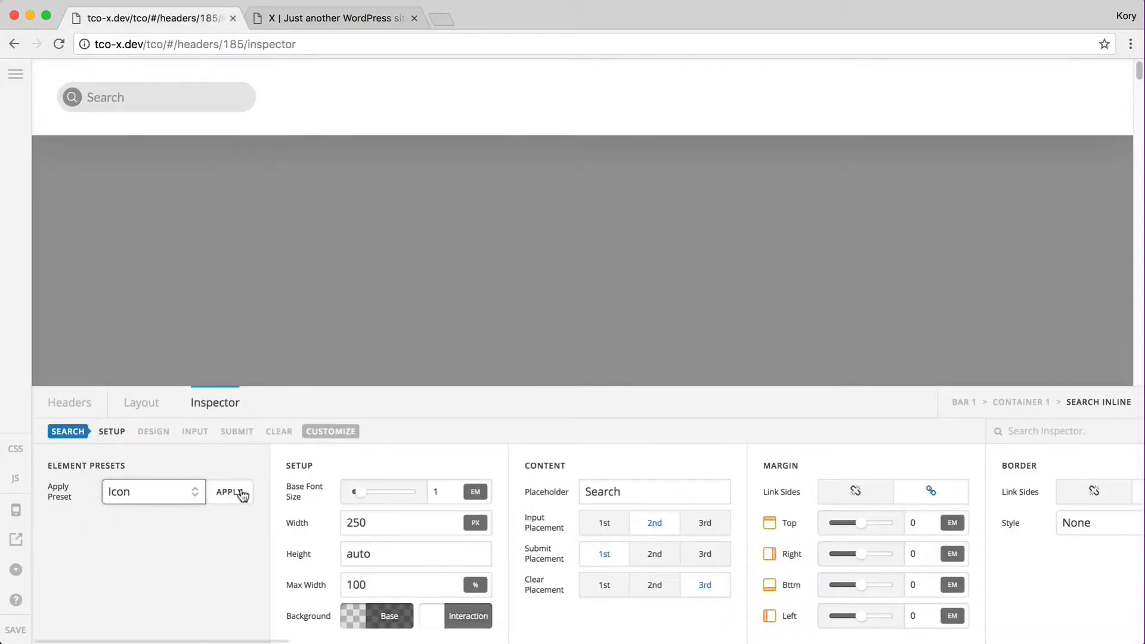
{"action": "left_click", "coordinate": [242, 495]}
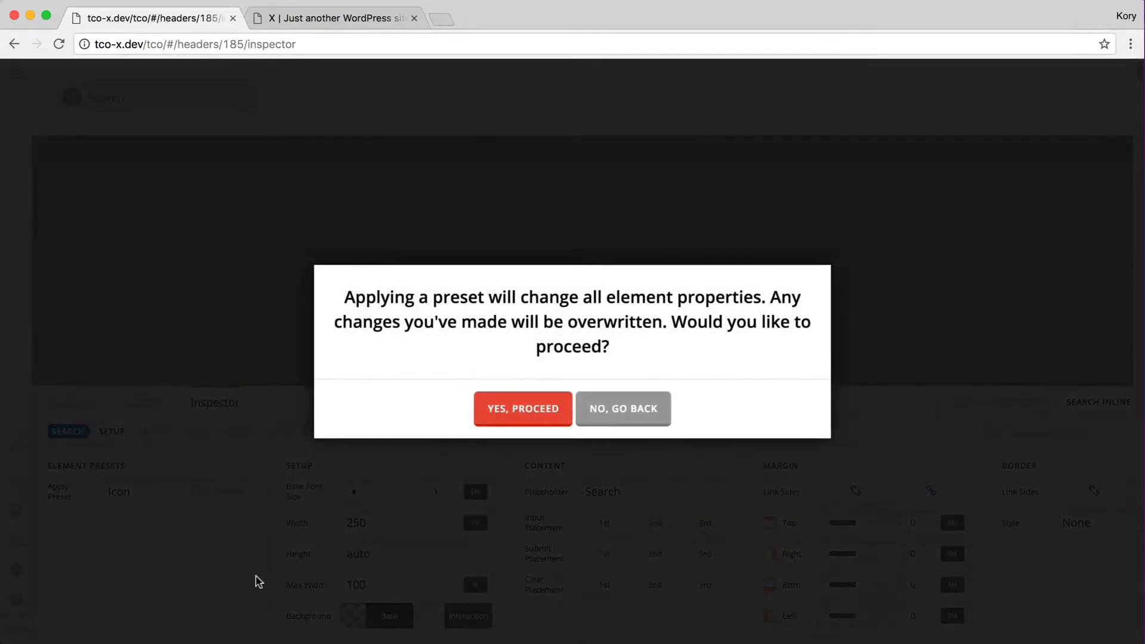
{"action": "left_click", "coordinate": [624, 398]}
{"action": "scroll", "coordinate": [425, 583], "scroll_direction": "right", "scroll_amount": 5}
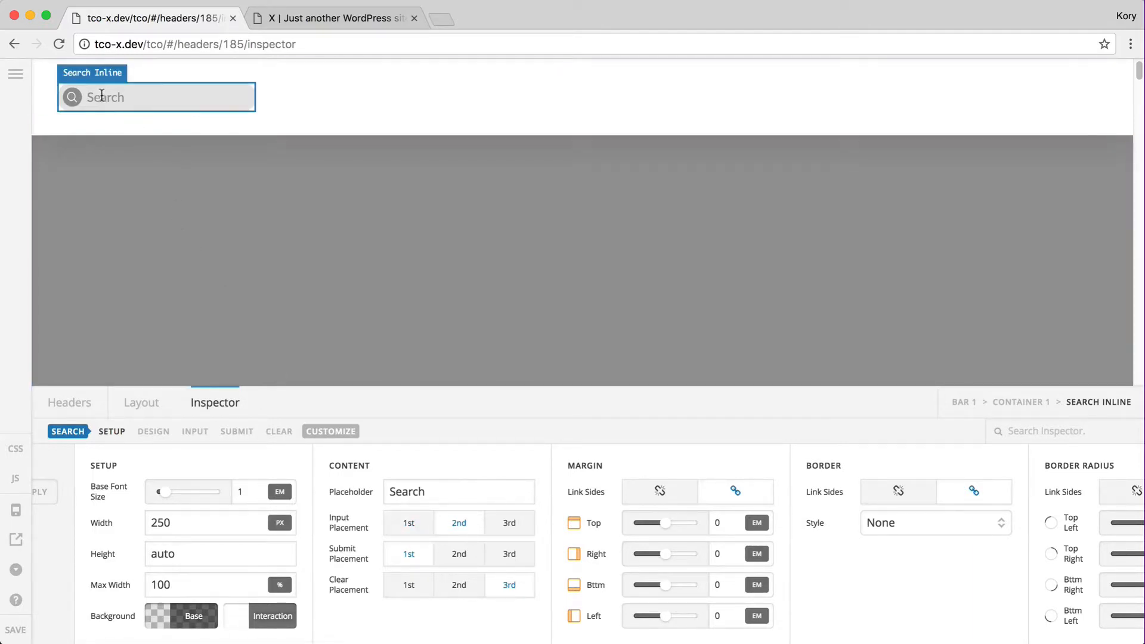
{"action": "left_click", "coordinate": [417, 524]}
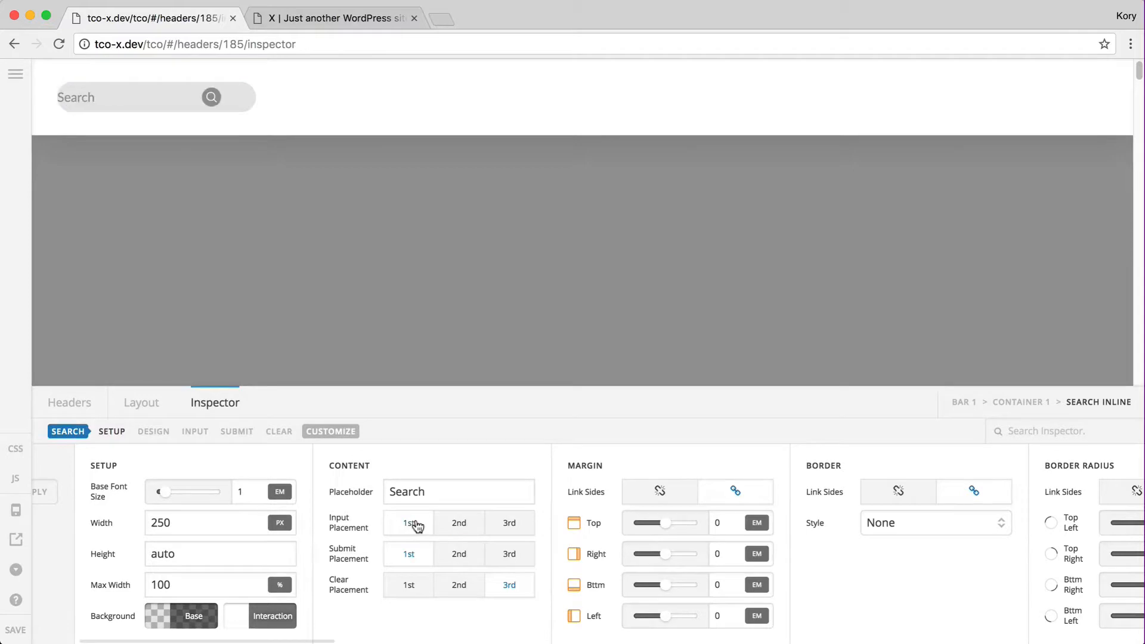
{"action": "left_click", "coordinate": [508, 554]}
{"action": "left_click", "coordinate": [467, 589]}
{"action": "left_click", "coordinate": [150, 99]}
{"action": "type", "text": "asdf"}
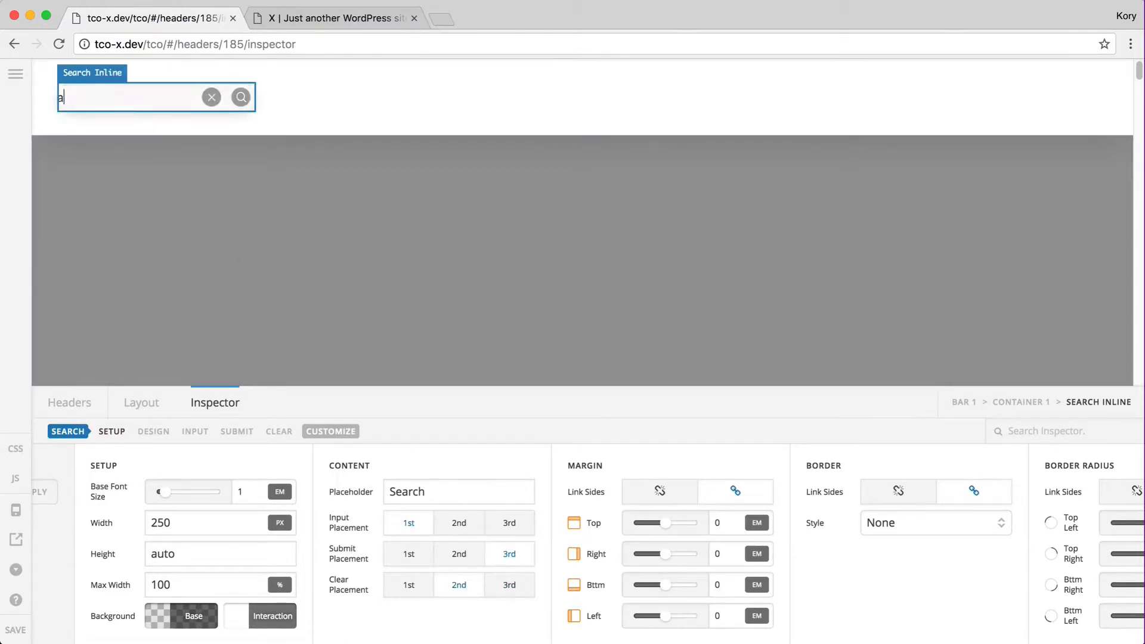
{"action": "left_click", "coordinate": [211, 98]}
Apply the Icon preset to the Search Inline element, overwriting its settings
{"action": "scroll", "coordinate": [69, 485], "scroll_direction": "left", "scroll_amount": 3}
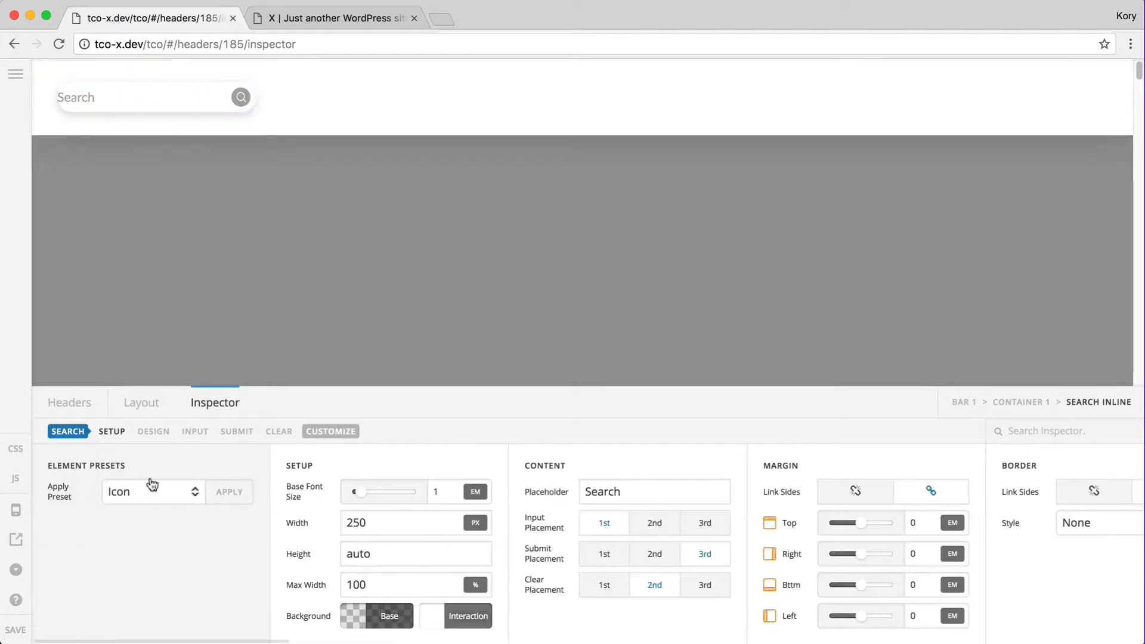
{"action": "left_click", "coordinate": [153, 492]}
{"action": "left_click", "coordinate": [192, 490]}
{"action": "left_click", "coordinate": [229, 492]}
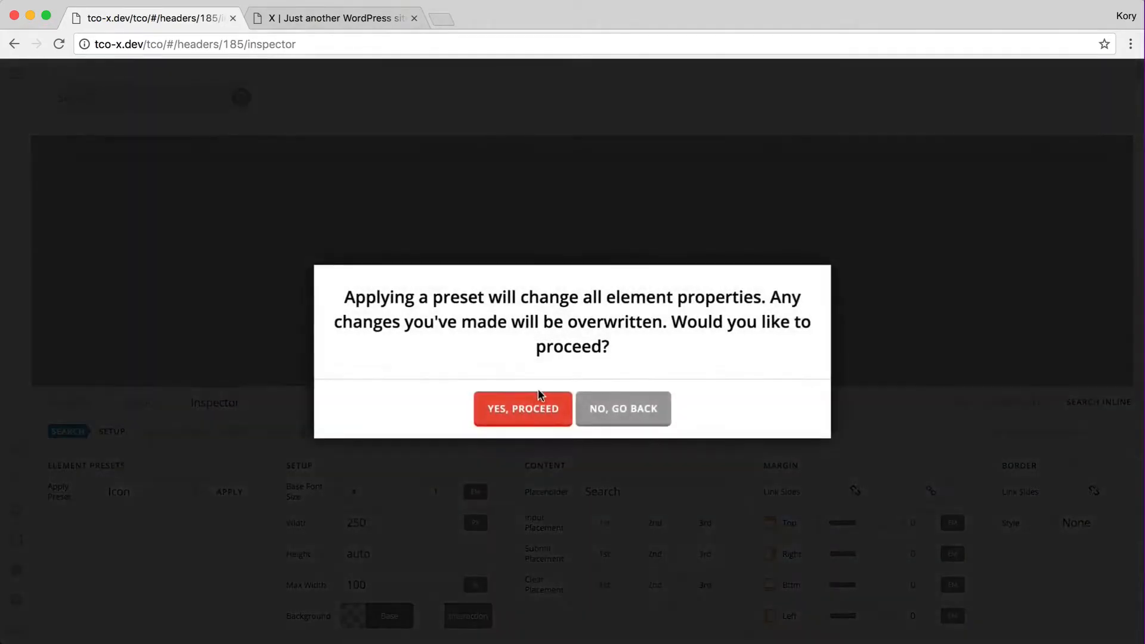
{"action": "left_click", "coordinate": [519, 413]}
Test the restyled search field with 'asdfasdf' and clear it, then show the header layout
{"action": "left_click", "coordinate": [110, 97]}
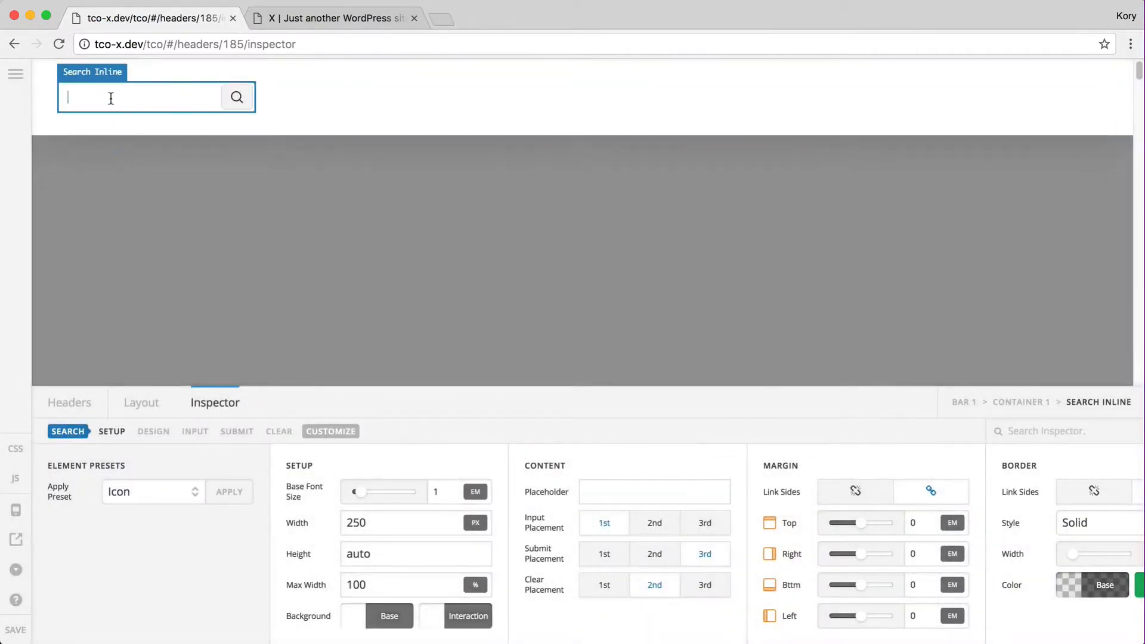
{"action": "type", "text": "asdfasdf"}
{"action": "left_click", "coordinate": [207, 106]}
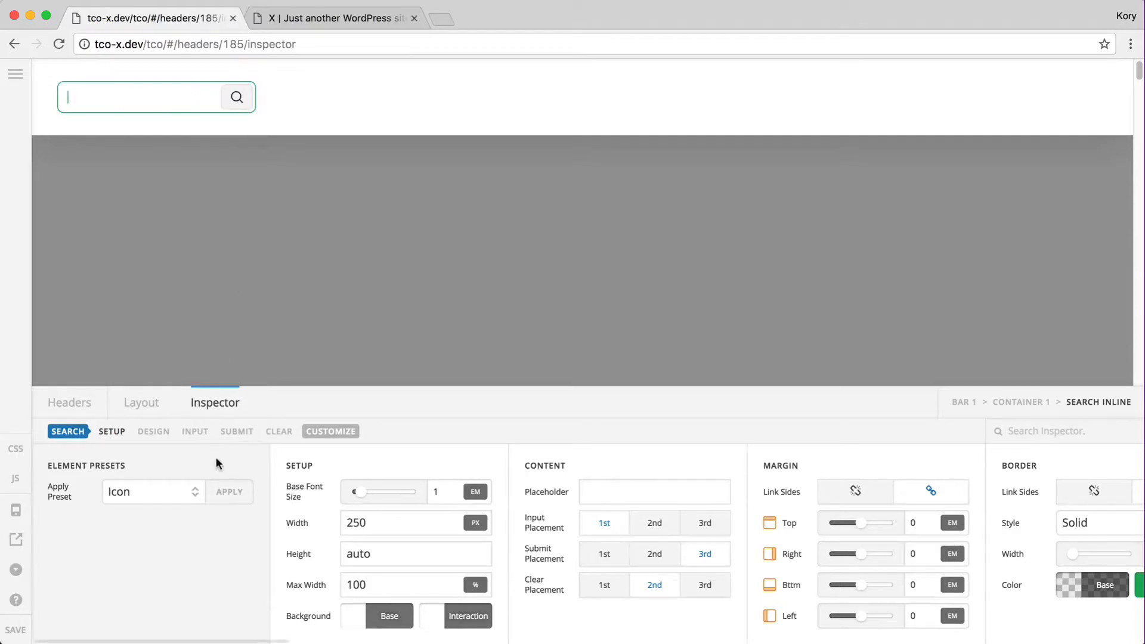
{"action": "scroll", "coordinate": [344, 542], "scroll_direction": "right", "scroll_amount": 10}
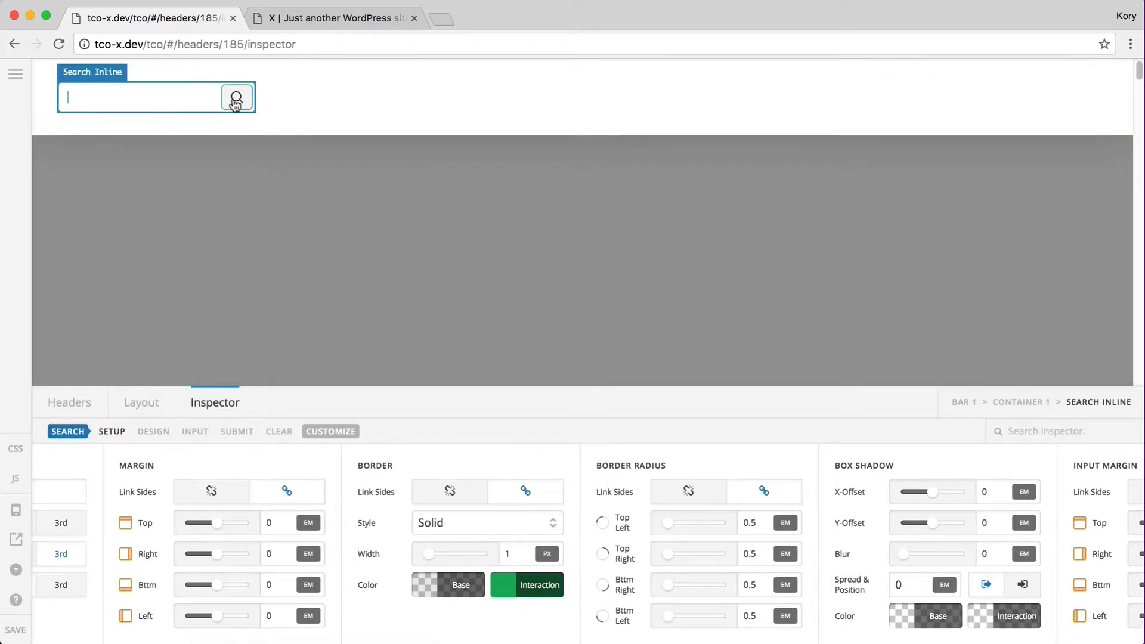
{"action": "scroll", "coordinate": [226, 489], "scroll_direction": "left", "scroll_amount": 10}
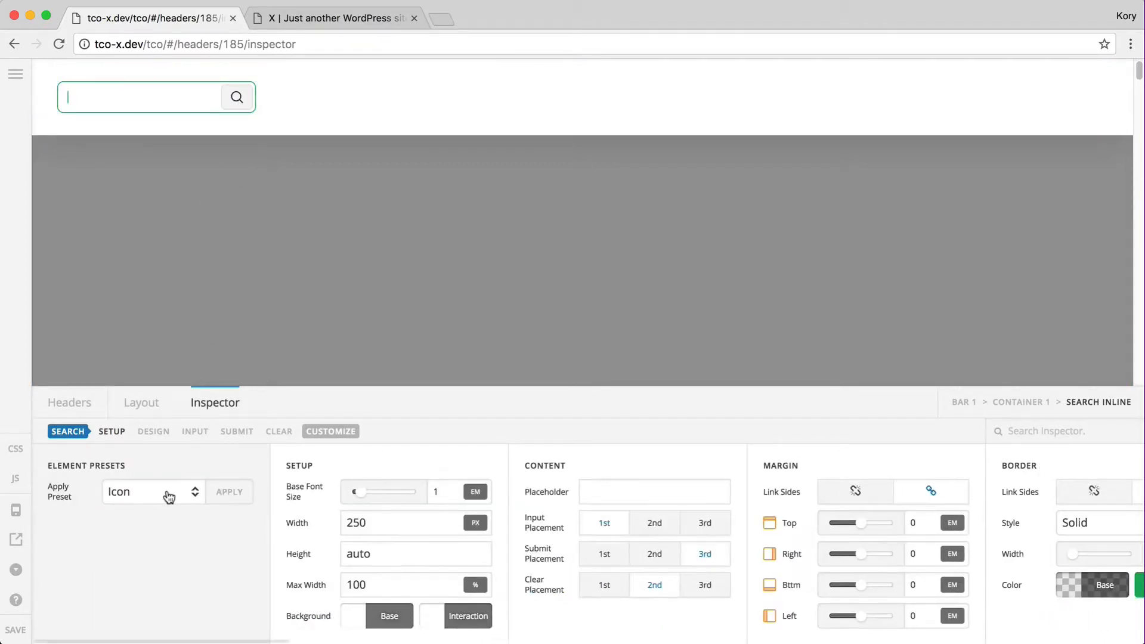
{"action": "left_click", "coordinate": [143, 401]}
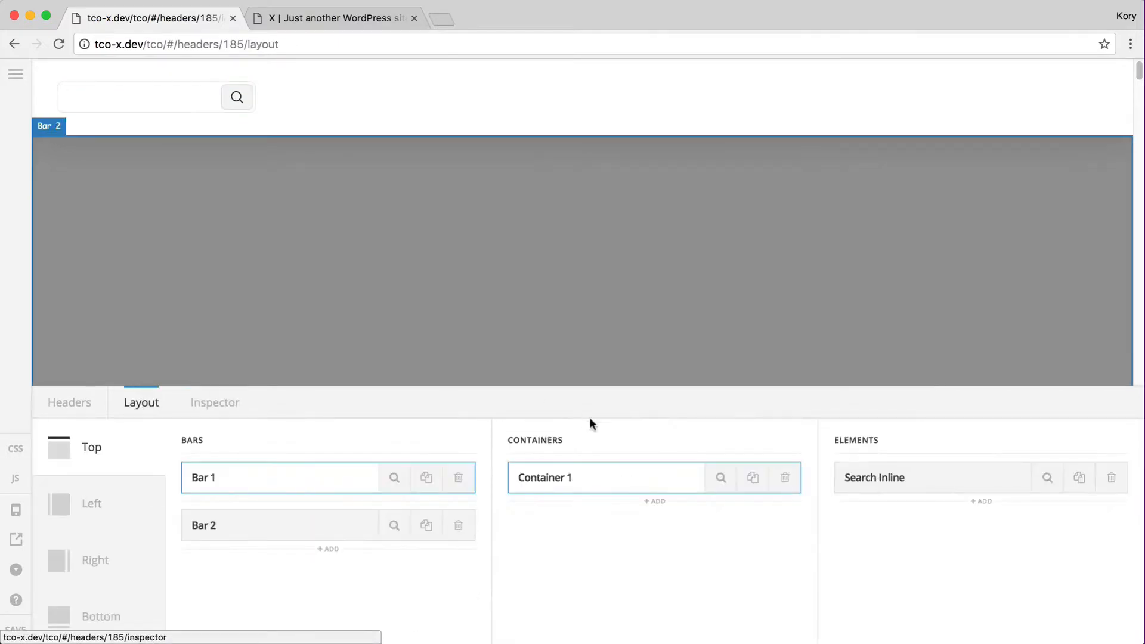
Swap Search Inline for an Integrity-preset Search Modal, save, and reload the live site
{"action": "left_click", "coordinate": [1114, 478]}
{"action": "left_click", "coordinate": [979, 517]}
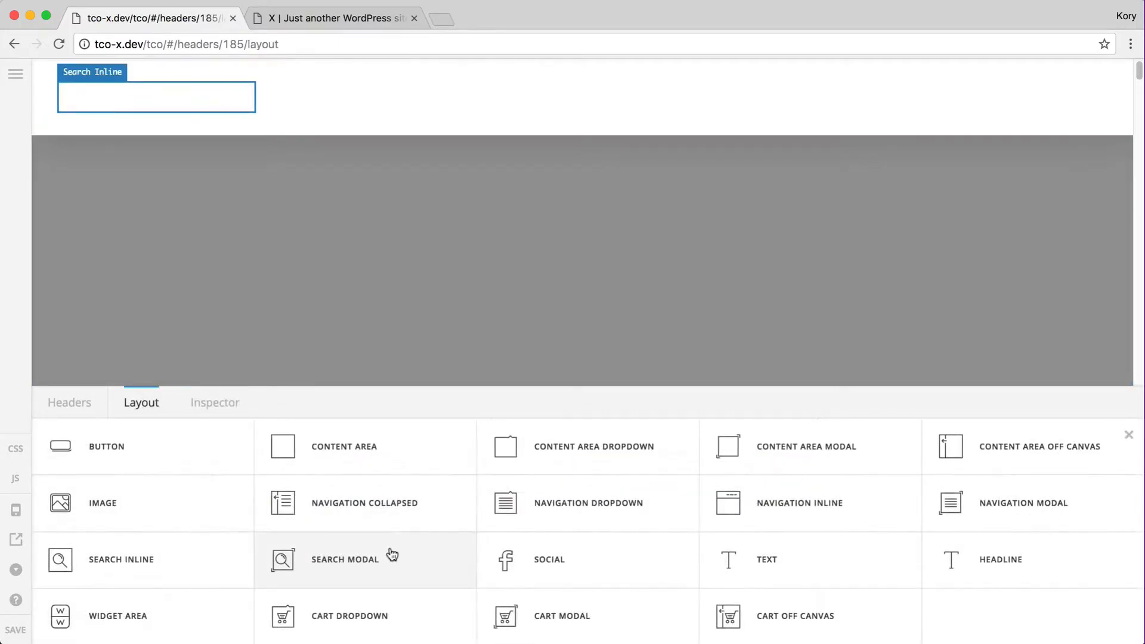
{"action": "left_click", "coordinate": [336, 572]}
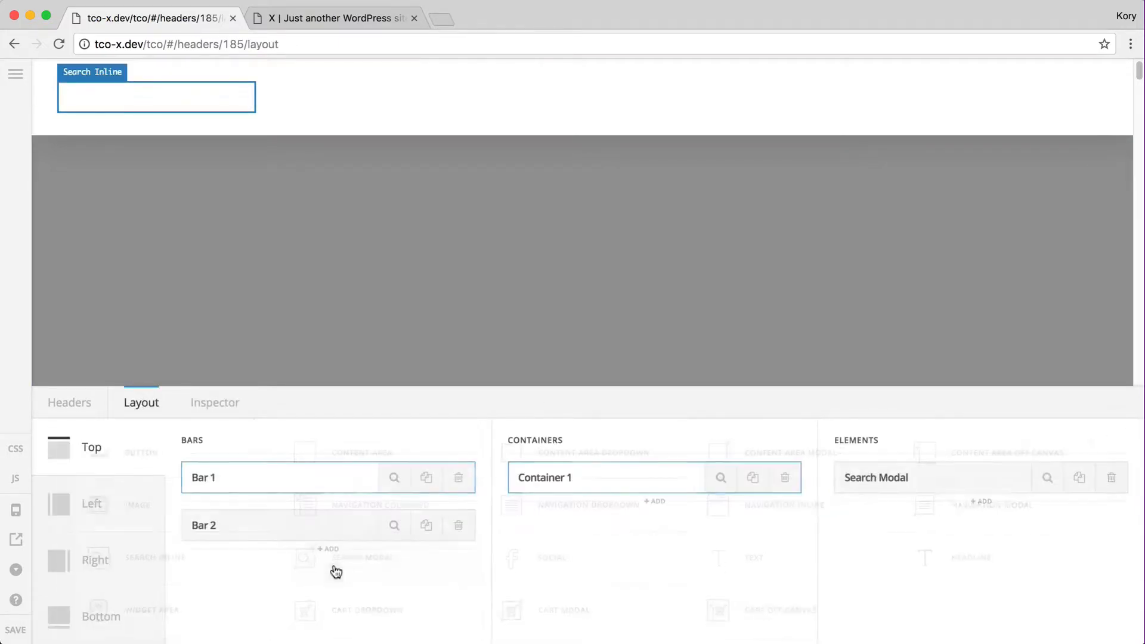
{"action": "left_click", "coordinate": [1047, 478]}
{"action": "left_click", "coordinate": [185, 494]}
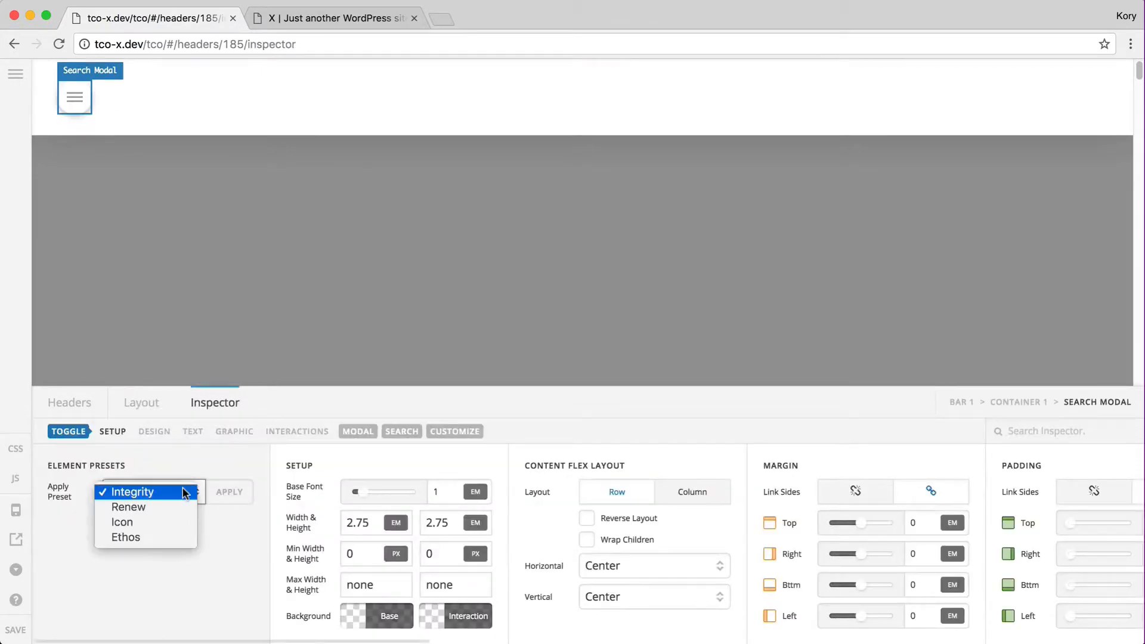
{"action": "left_click", "coordinate": [179, 491]}
{"action": "left_click", "coordinate": [229, 491]}
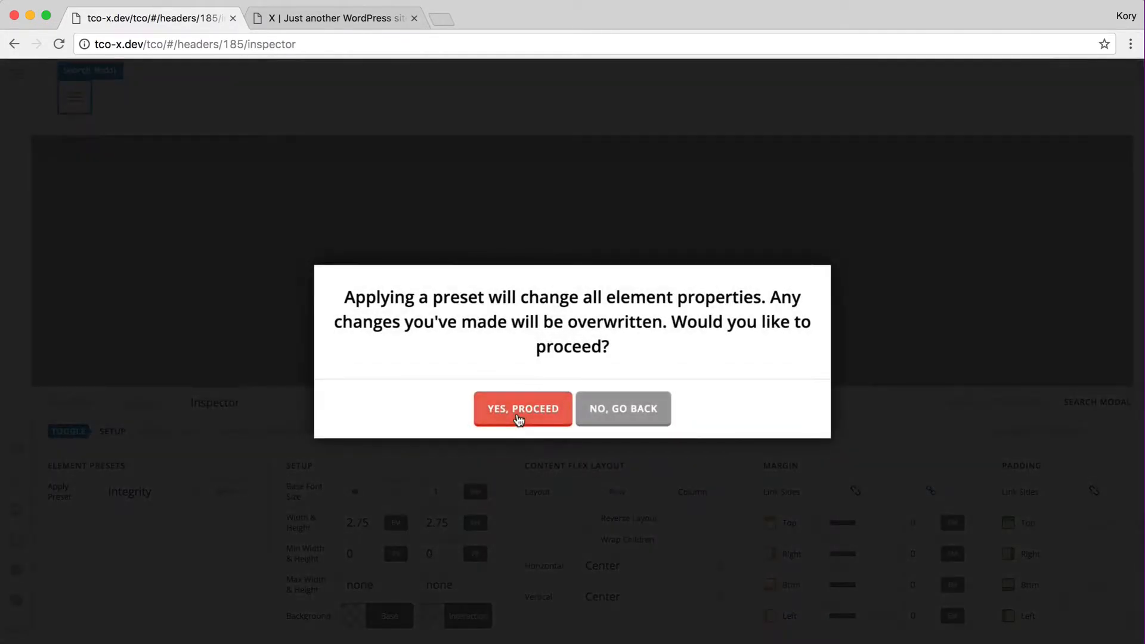
{"action": "left_click", "coordinate": [480, 410]}
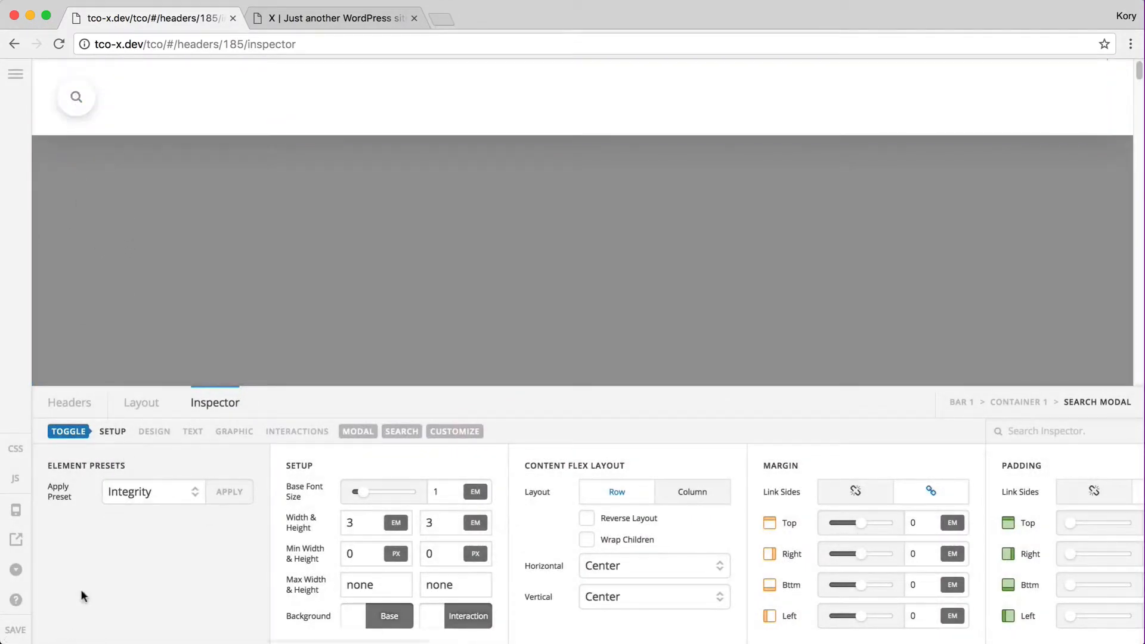
{"action": "left_click", "coordinate": [19, 630]}
{"action": "key", "text": "ctrl+Tab"}
{"action": "key", "text": "super+r"}
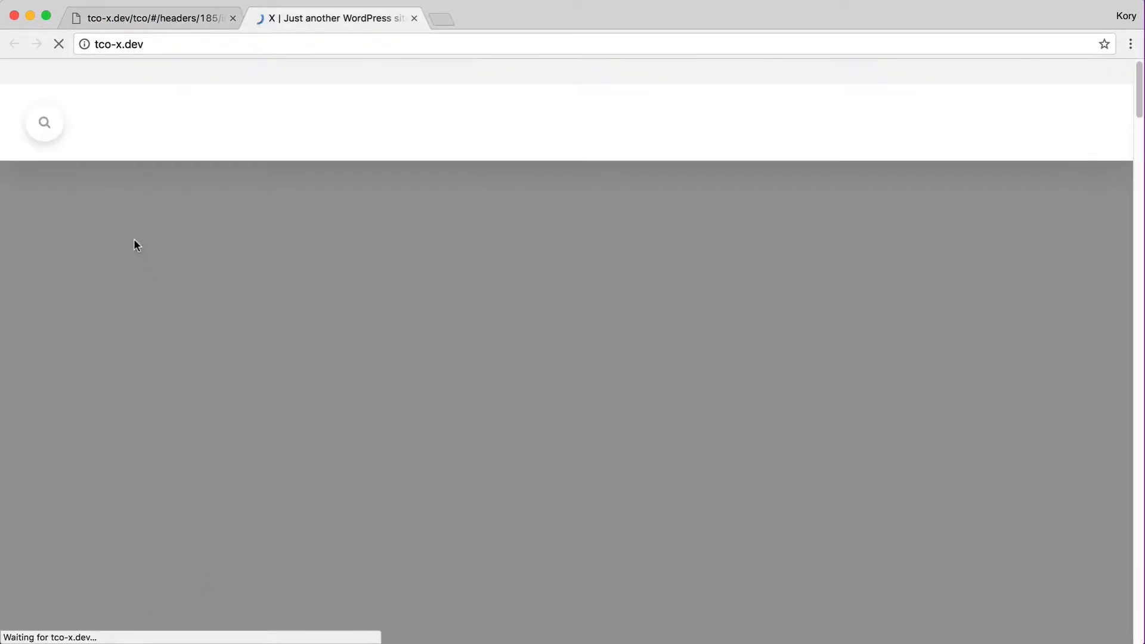
Open the full-screen search overlay, type 'search' and clear it, then narrow the window
{"action": "left_click", "coordinate": [44, 125]}
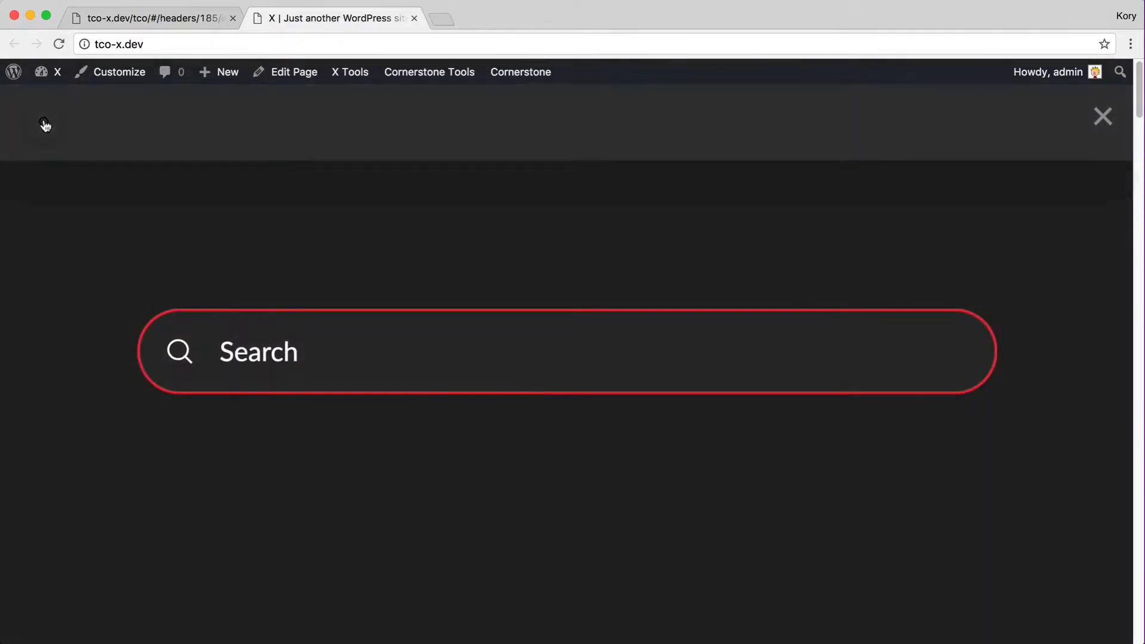
{"action": "type", "text": "search"}
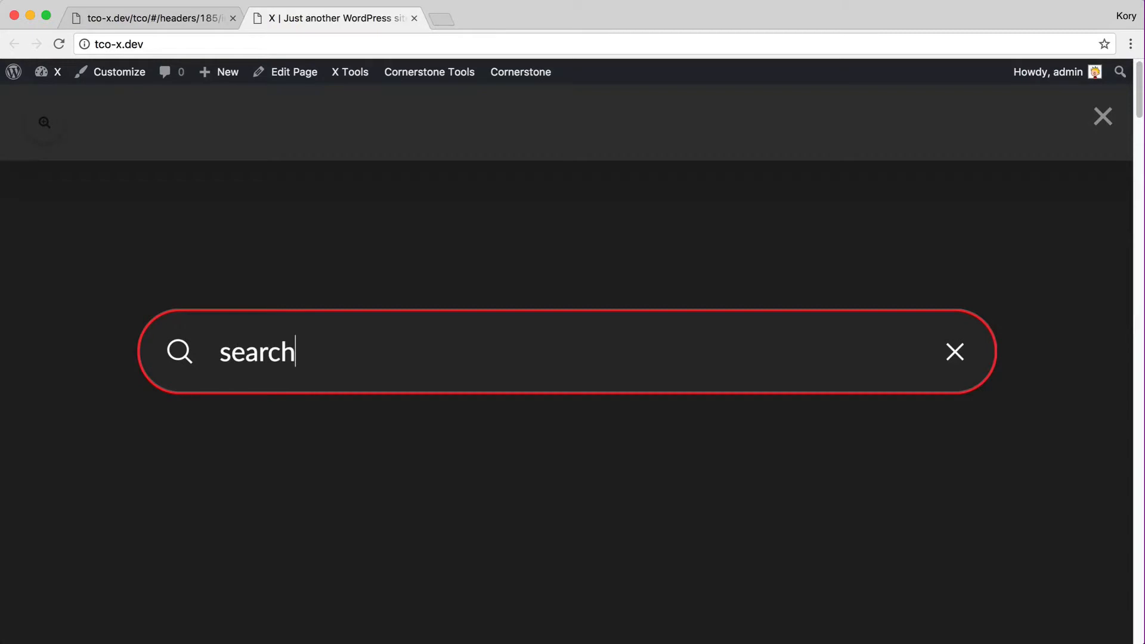
{"action": "left_click", "coordinate": [955, 354]}
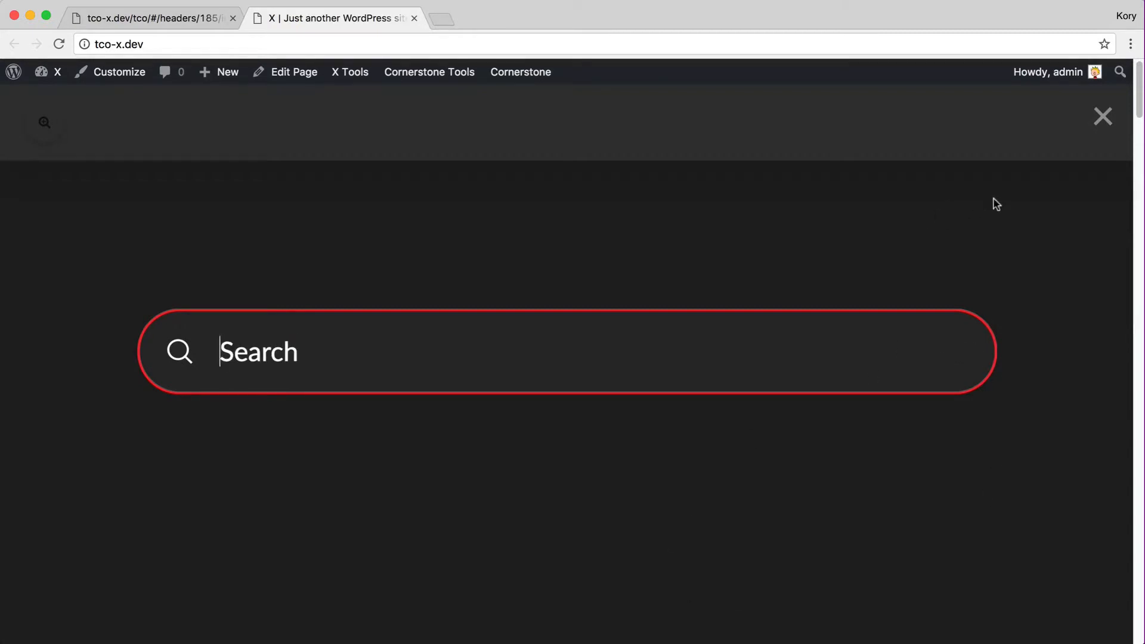
{"action": "left_click_drag", "start_coordinate": [1142, 243], "coordinate": [1142, 329]}
{"action": "key", "text": "ctrl+shift+Tab"}
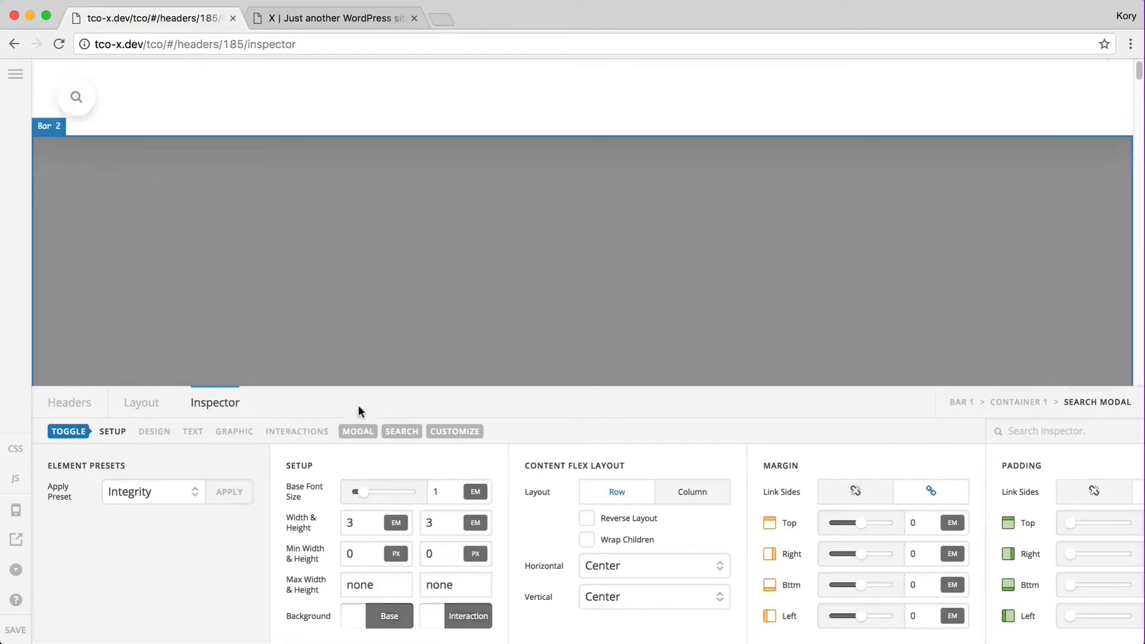
Navigate through the Search and Modal breadcrumbs to the search modal's own settings
{"action": "left_click", "coordinate": [404, 436]}
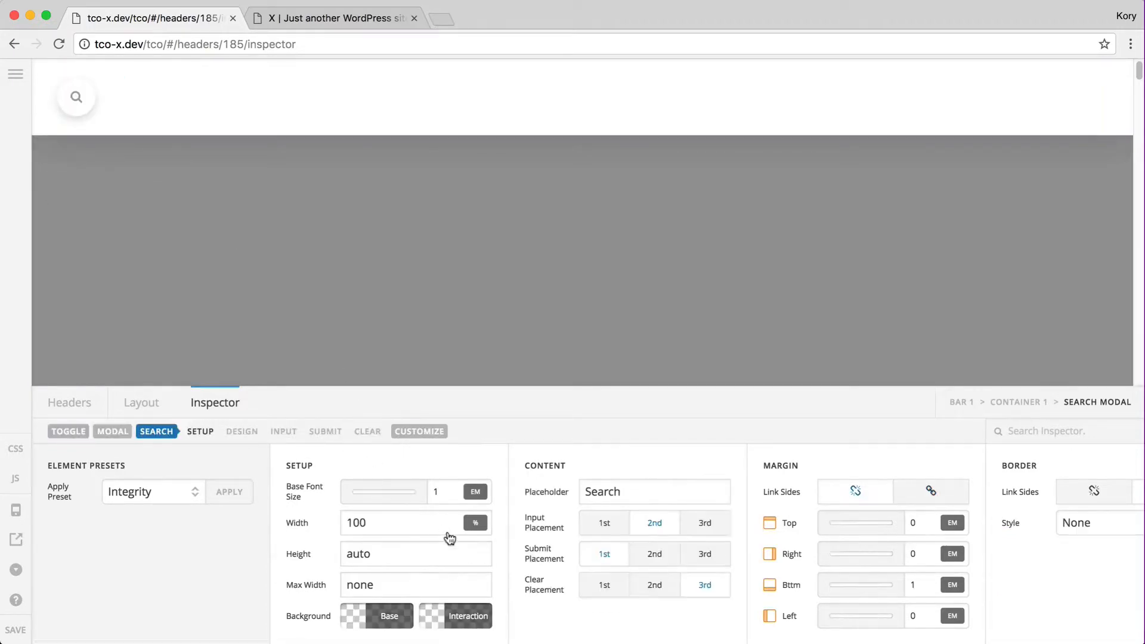
{"action": "scroll", "coordinate": [449, 537], "scroll_direction": "right", "scroll_amount": 3}
{"action": "scroll", "coordinate": [450, 538], "scroll_direction": "right", "scroll_amount": 3}
{"action": "scroll", "coordinate": [449, 538], "scroll_direction": "left", "scroll_amount": 8}
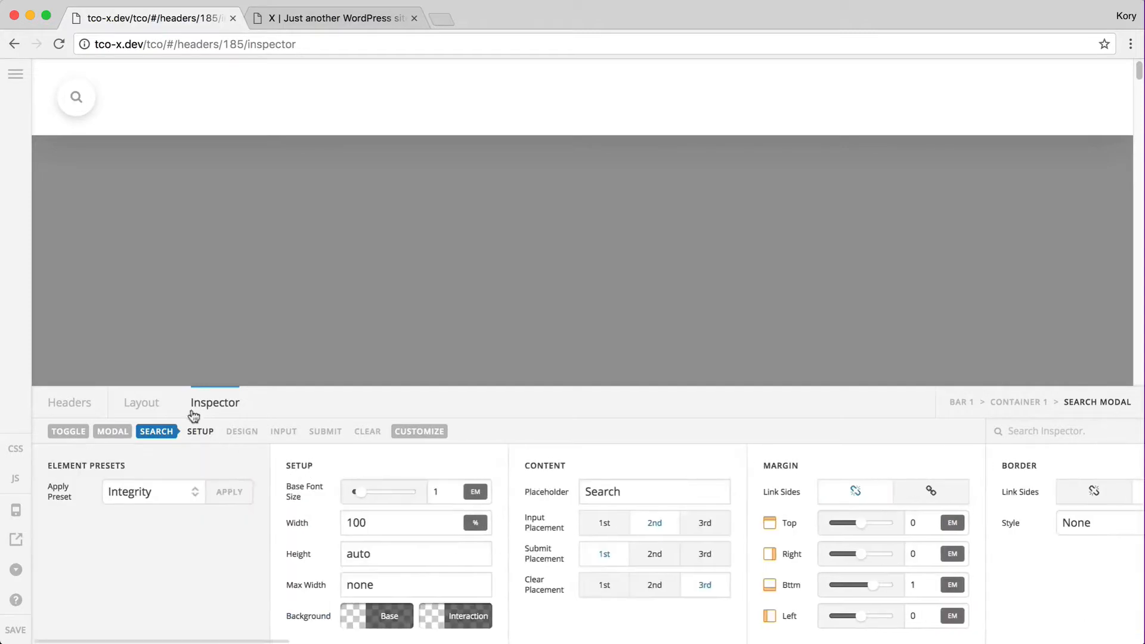
{"action": "left_click", "coordinate": [101, 435]}
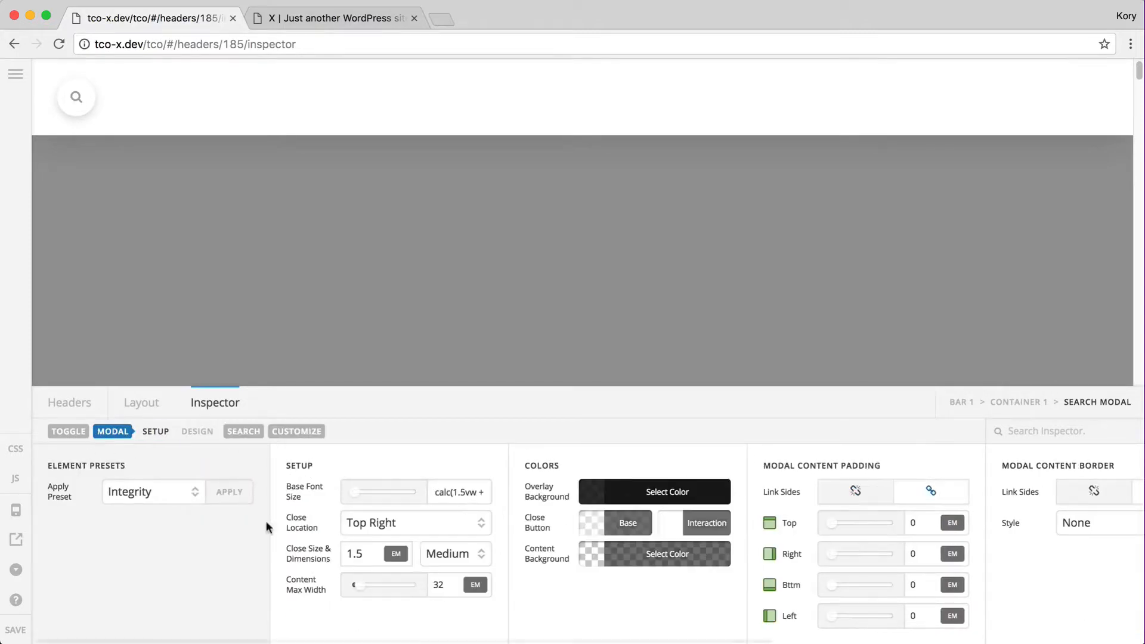
Inspect the base font size value calc(1.5vw + 12px), stepping through its calc, 1.5vw and 12px parts
{"action": "left_click", "coordinate": [450, 492]}
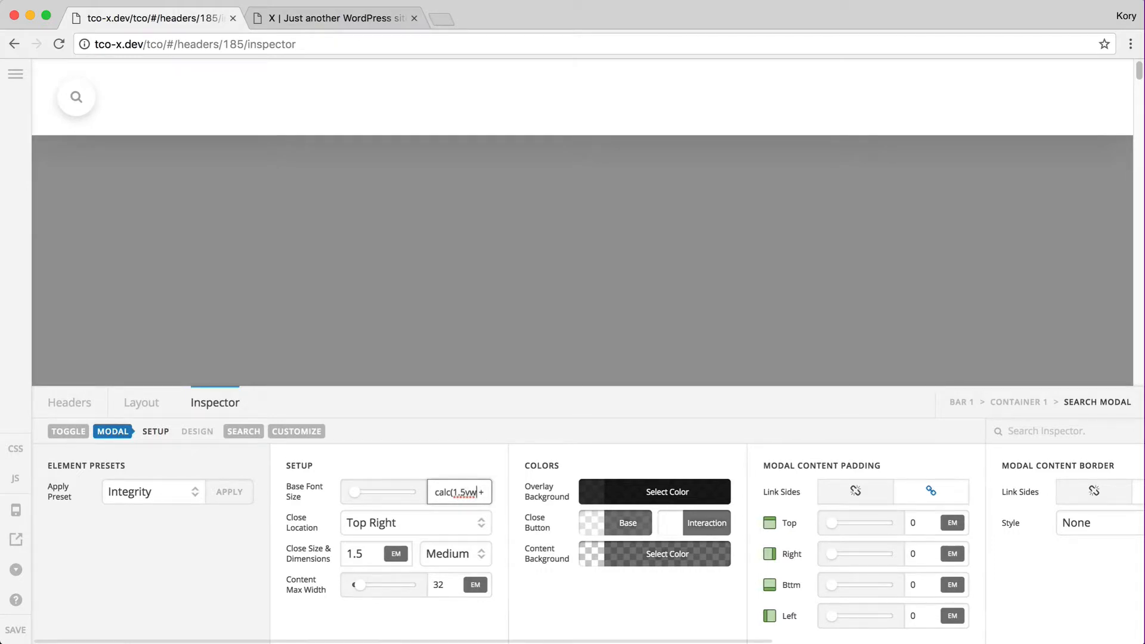
{"action": "type", "text": "12px)"}
{"action": "key", "text": "super+Left"}
{"action": "key", "text": "alt+shift+Right"}
{"action": "key", "text": "Right"}
{"action": "key", "text": "super+Right"}
{"action": "key", "text": "alt+shift+Left"}
{"action": "key", "text": "Left"}
{"action": "key", "text": "Left"}
{"action": "key", "text": "alt+shift+Right"}
{"action": "key", "text": "Right"}
{"action": "key", "text": "Right"}
{"action": "key", "text": "Right"}
{"action": "key", "text": "Right"}
{"action": "key", "text": "Right"}
{"action": "key", "text": "Left"}
{"action": "key", "text": "Left"}
{"action": "key", "text": "Left"}
{"action": "key", "text": "Left"}
{"action": "key", "text": "Left"}
{"action": "key", "text": "Left"}
{"action": "key", "text": "Left"}
{"action": "key", "text": "Left"}
{"action": "key", "text": "Left"}
{"action": "key", "text": "Left"}
{"action": "key", "text": "Left"}
{"action": "key", "text": "Left"}
{"action": "key", "text": "Left"}
Preview the search modal in a narrowed browser window to check its base font size
{"action": "left_click", "coordinate": [76, 97]}
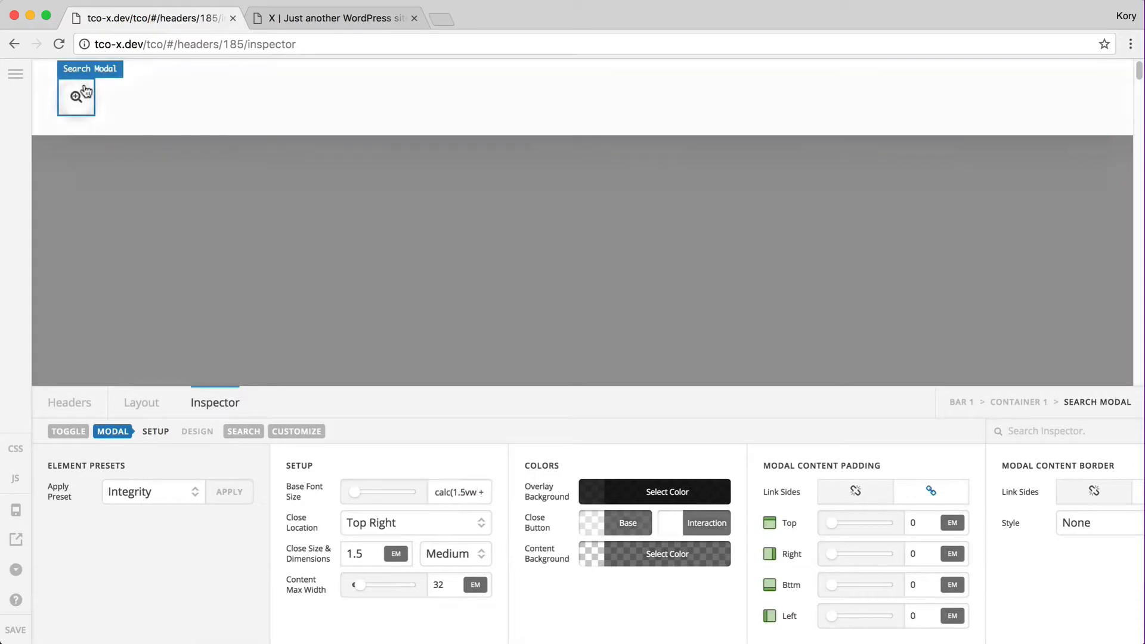
{"action": "left_click_drag", "start_coordinate": [1141, 200], "coordinate": [1140, 310]}
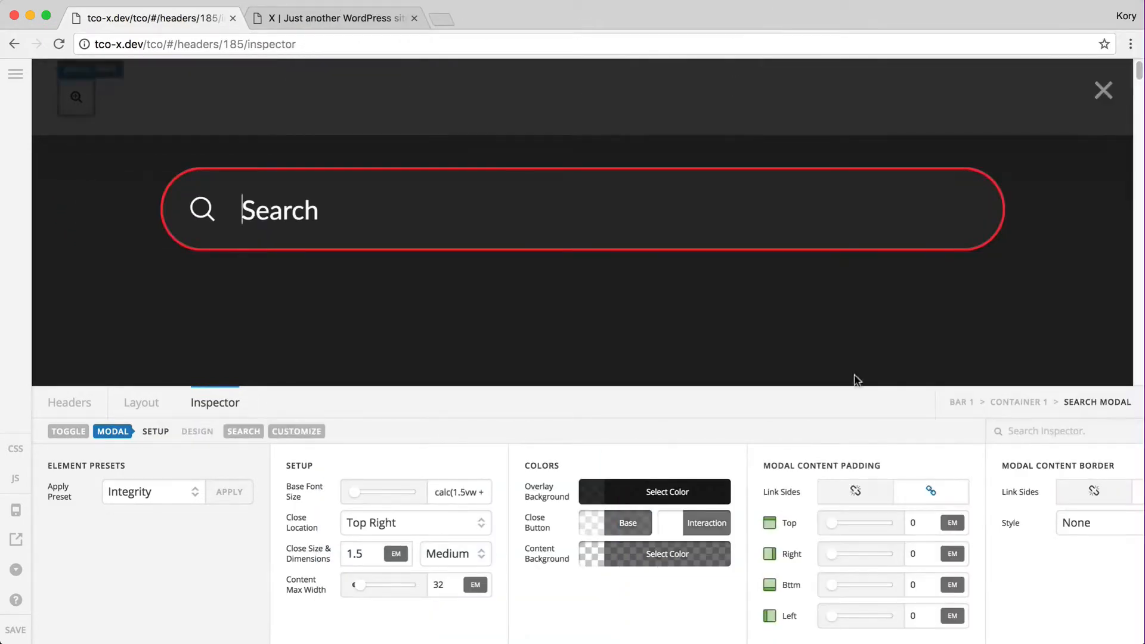
{"action": "left_click", "coordinate": [440, 491]}
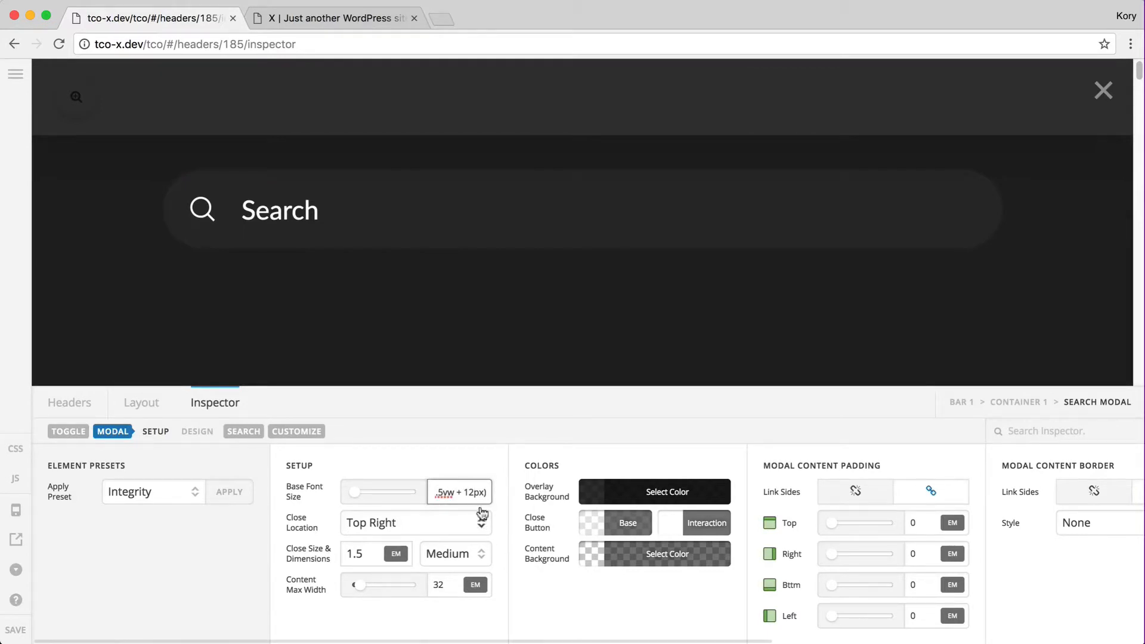
Review the search field's design settings, then close the modal preview and show the header layout
{"action": "left_click", "coordinate": [243, 434]}
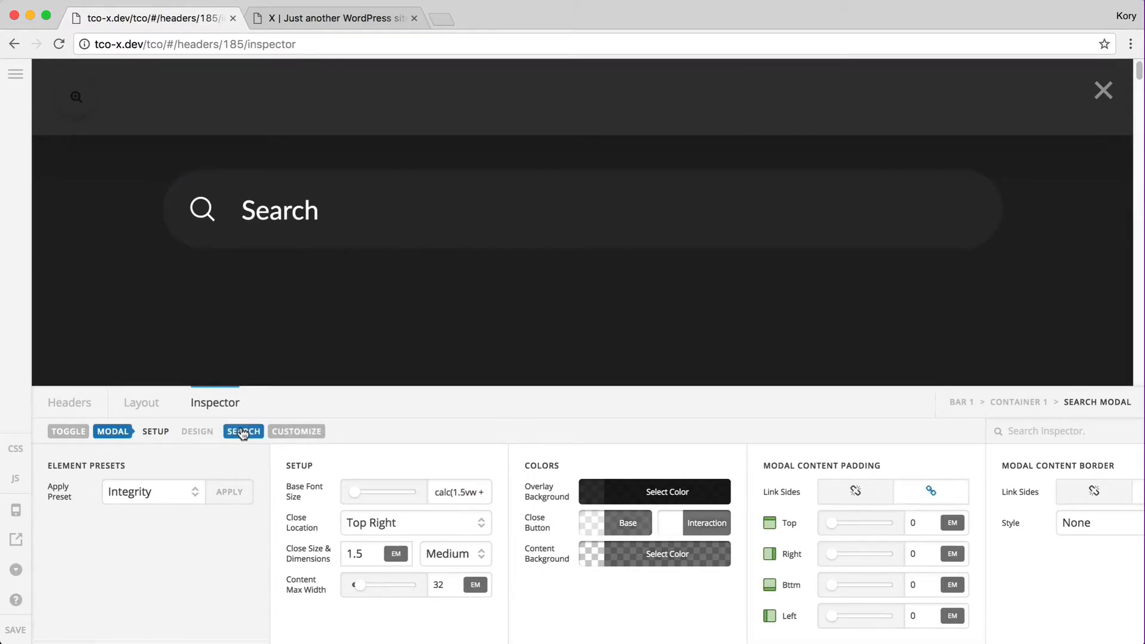
{"action": "left_click", "coordinate": [241, 431]}
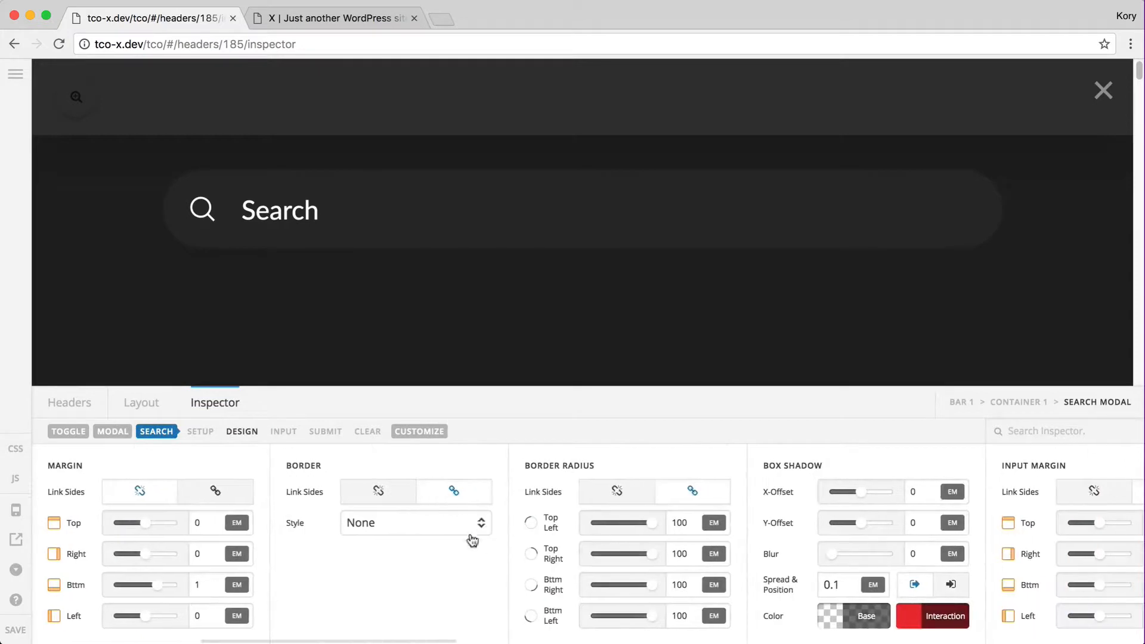
{"action": "scroll", "coordinate": [473, 543], "scroll_direction": "right", "scroll_amount": 5}
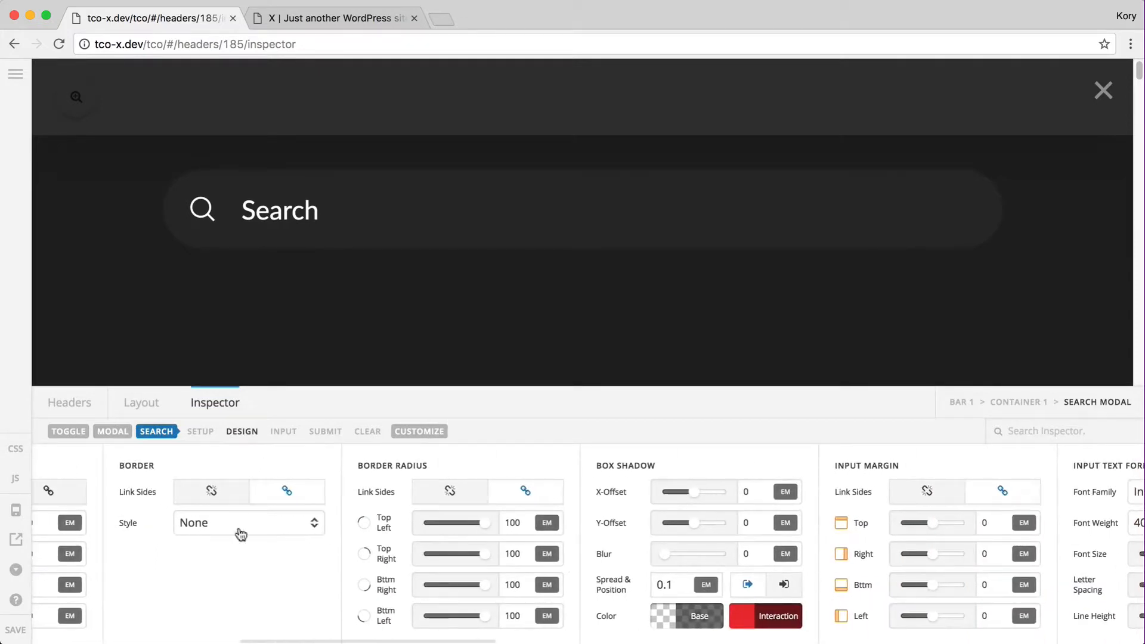
{"action": "scroll", "coordinate": [187, 557], "scroll_direction": "left", "scroll_amount": 2}
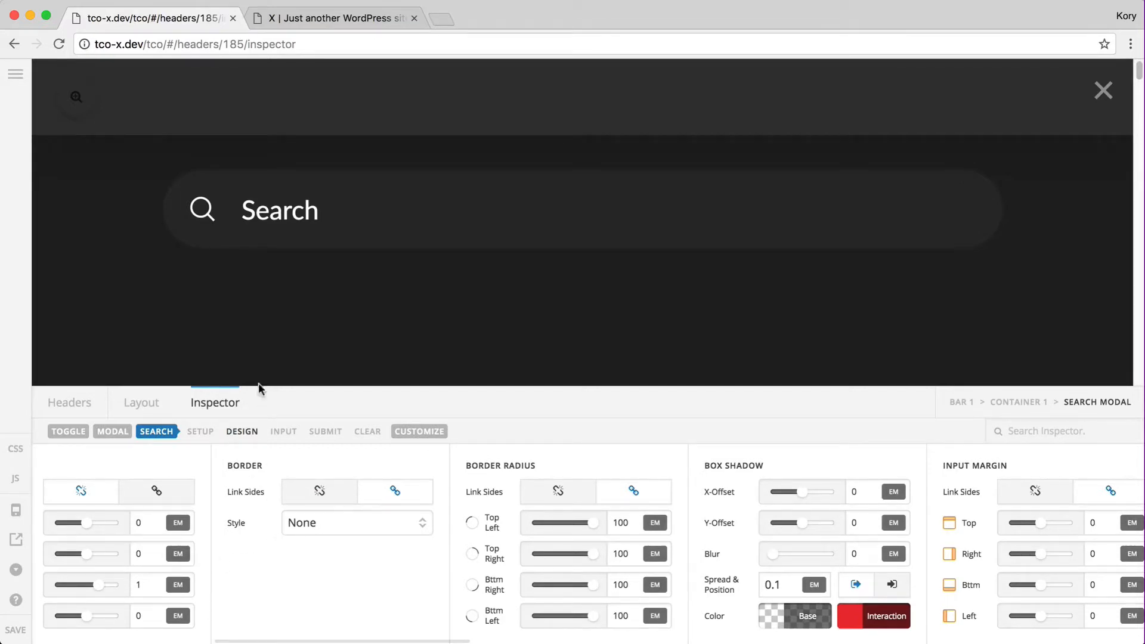
{"action": "left_click", "coordinate": [279, 334]}
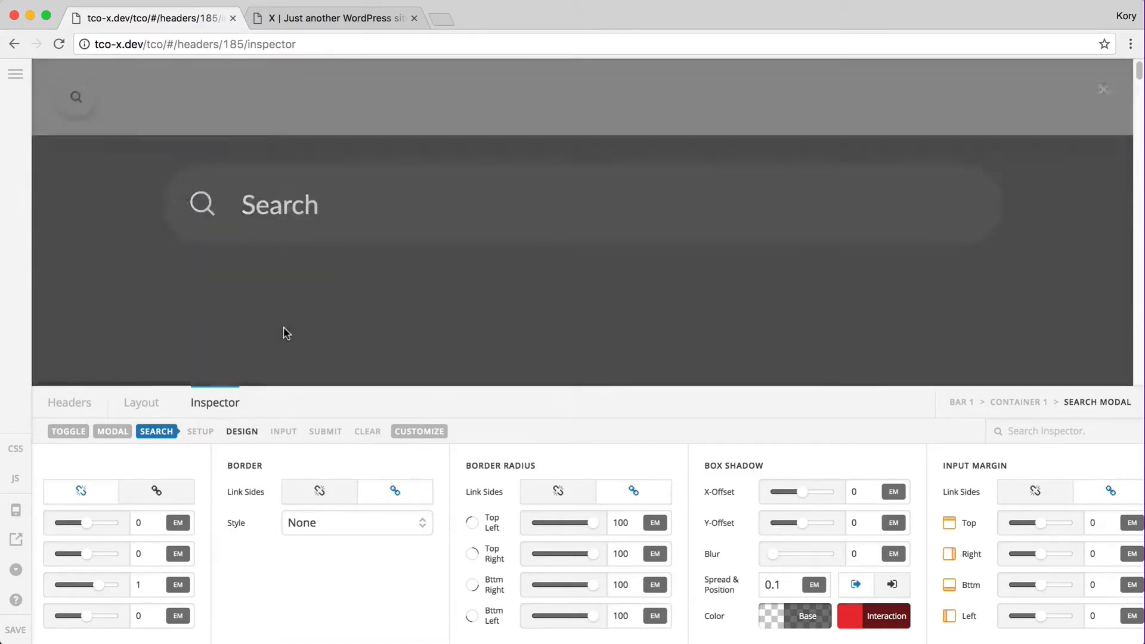
{"action": "left_click", "coordinate": [130, 410]}
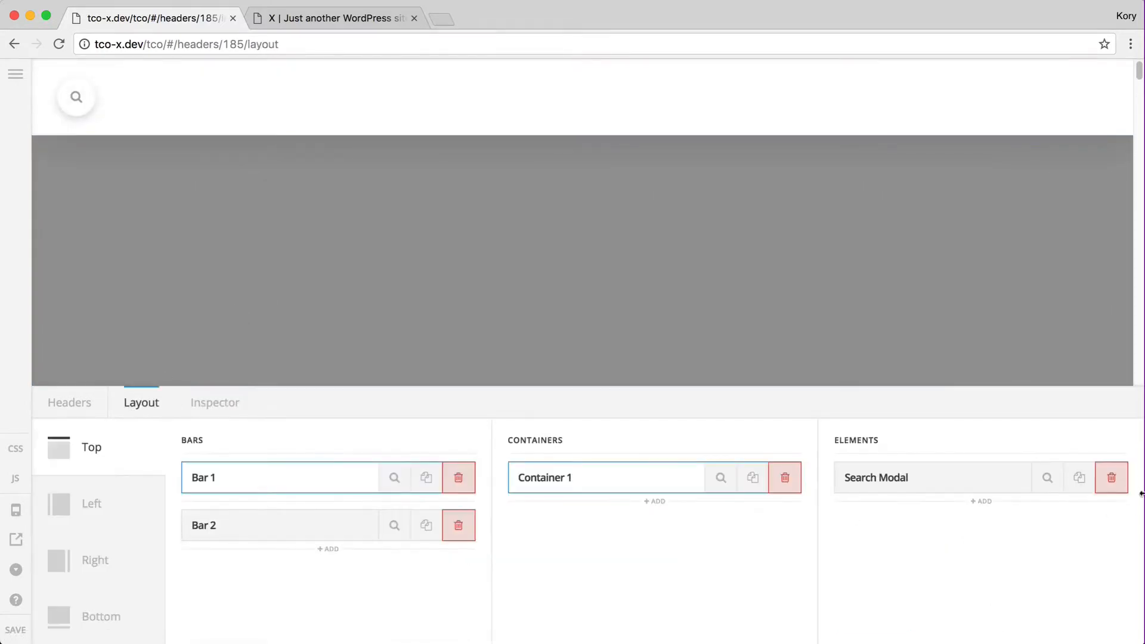
Delete the Search Modal element and add a Social element with a Facebook icon in its place
{"action": "left_click", "coordinate": [1112, 479], "text": "super"}
{"action": "left_click", "coordinate": [954, 524]}
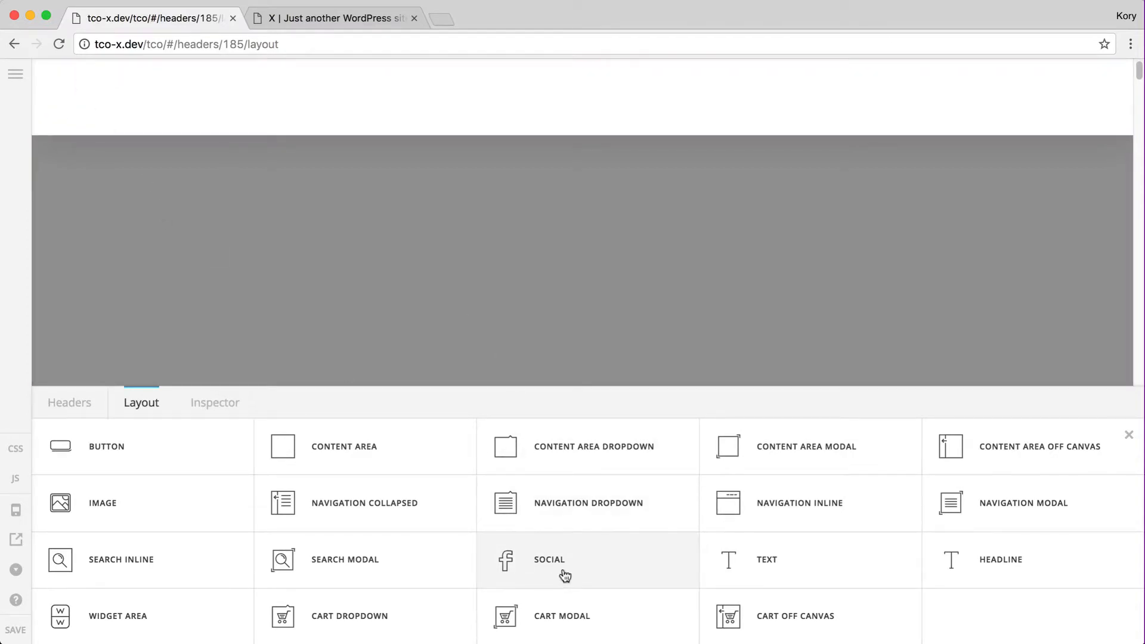
{"action": "left_click", "coordinate": [565, 576]}
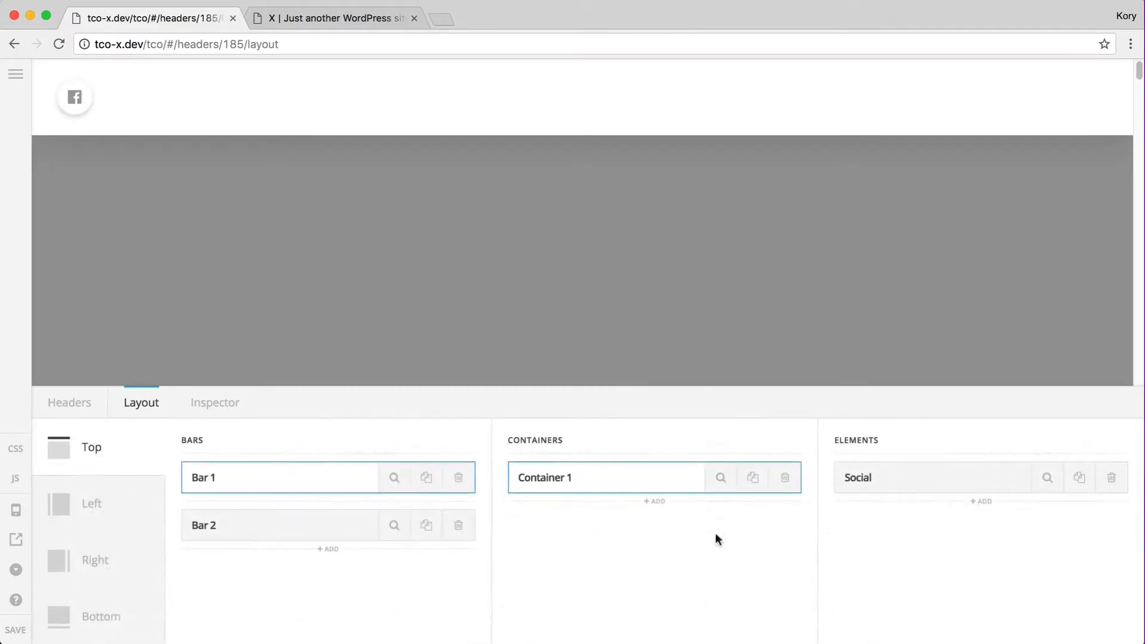
Apply the Integrity preset to the Social element and turn on its text label
{"action": "left_click", "coordinate": [1048, 485]}
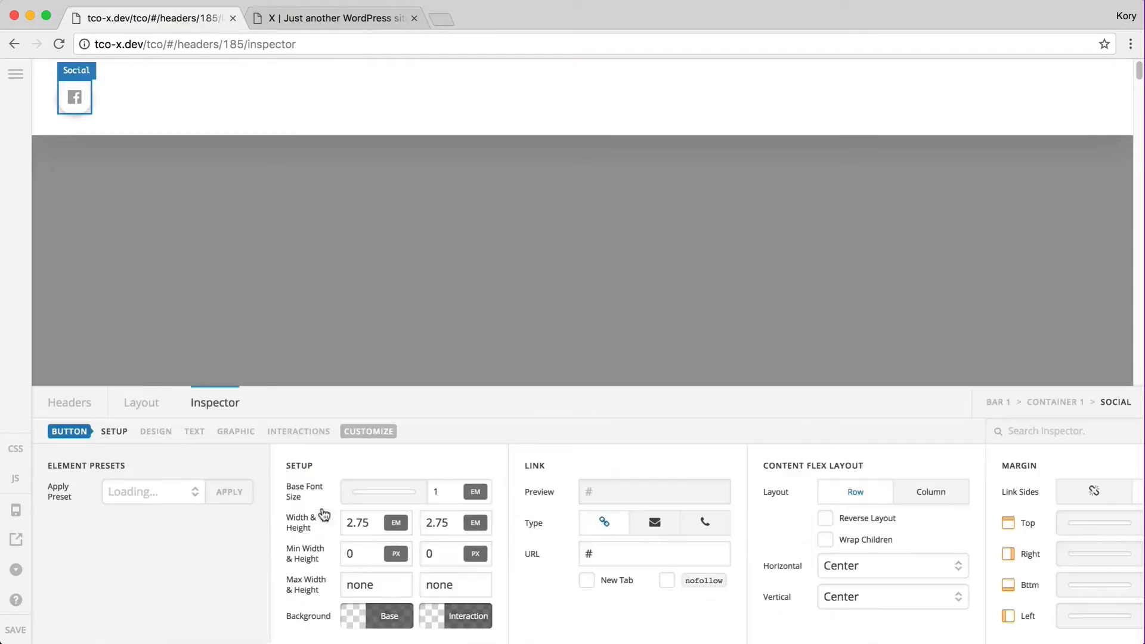
{"action": "left_click", "coordinate": [184, 494]}
{"action": "left_click", "coordinate": [184, 493]}
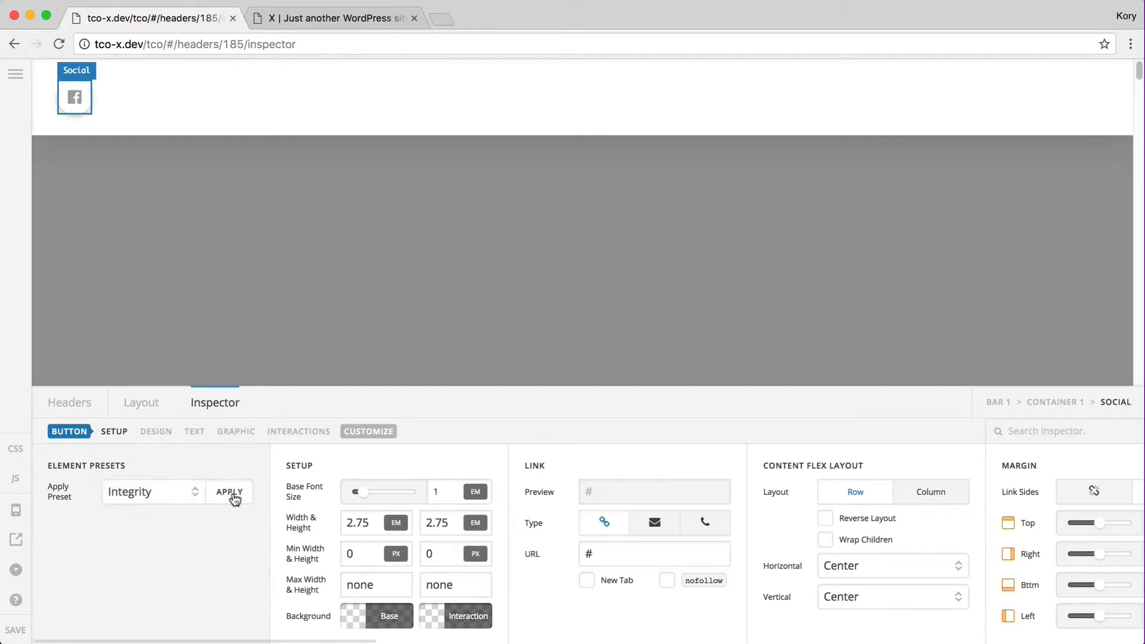
{"action": "left_click", "coordinate": [229, 492]}
{"action": "left_click", "coordinate": [538, 416]}
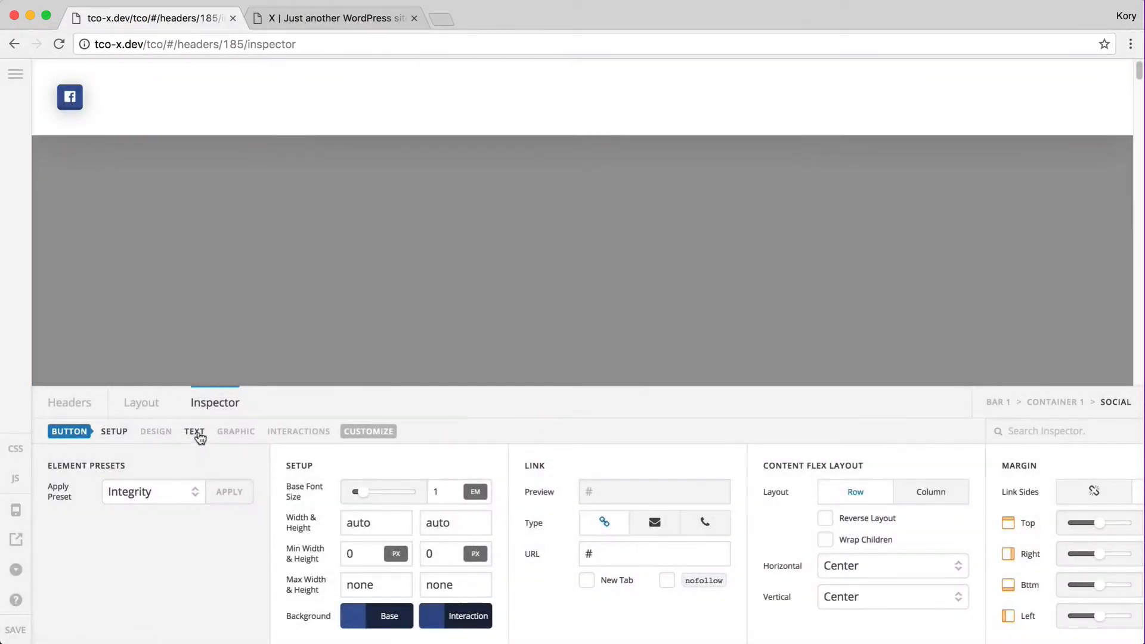
{"action": "left_click", "coordinate": [194, 431]}
{"action": "left_click", "coordinate": [211, 492]}
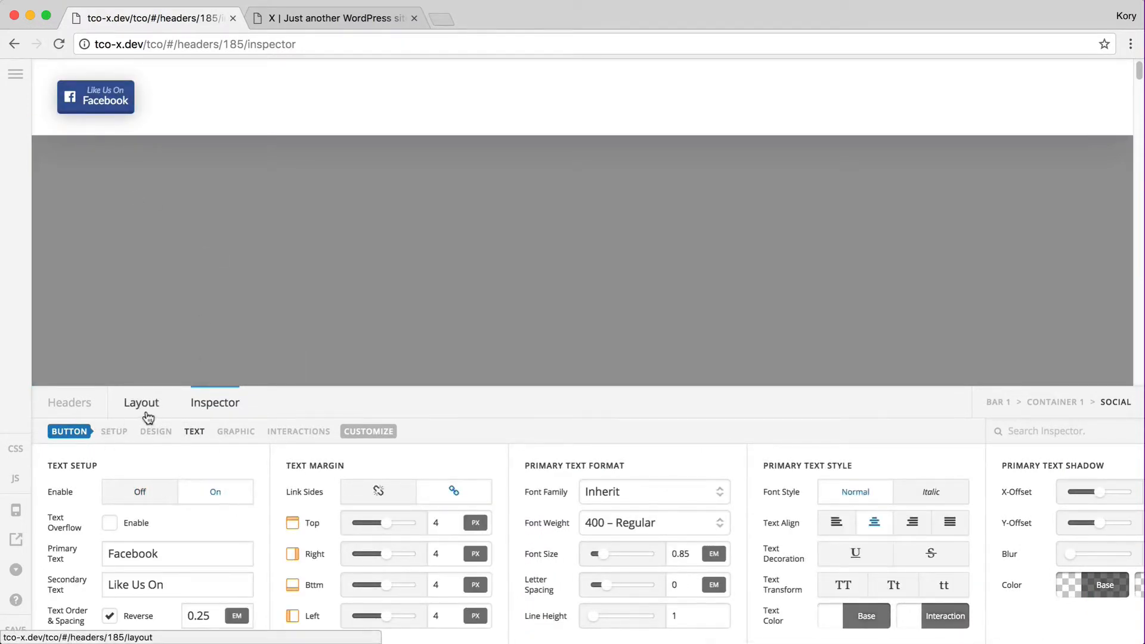
Switch the Social element to the Renew preset instead
{"action": "left_click", "coordinate": [89, 434]}
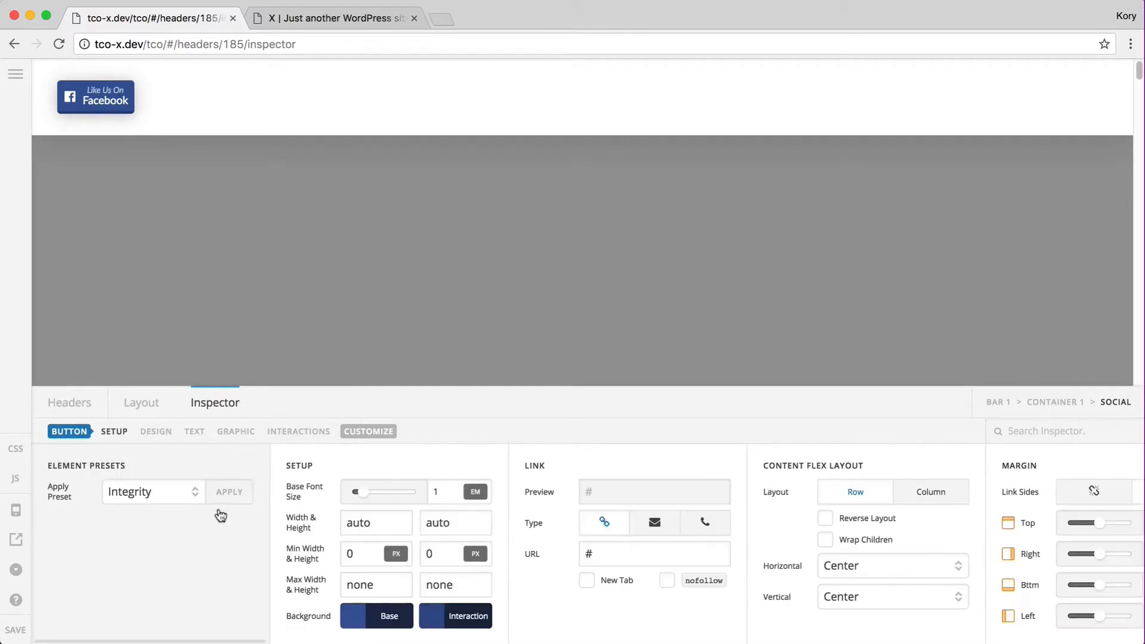
{"action": "left_click", "coordinate": [163, 493]}
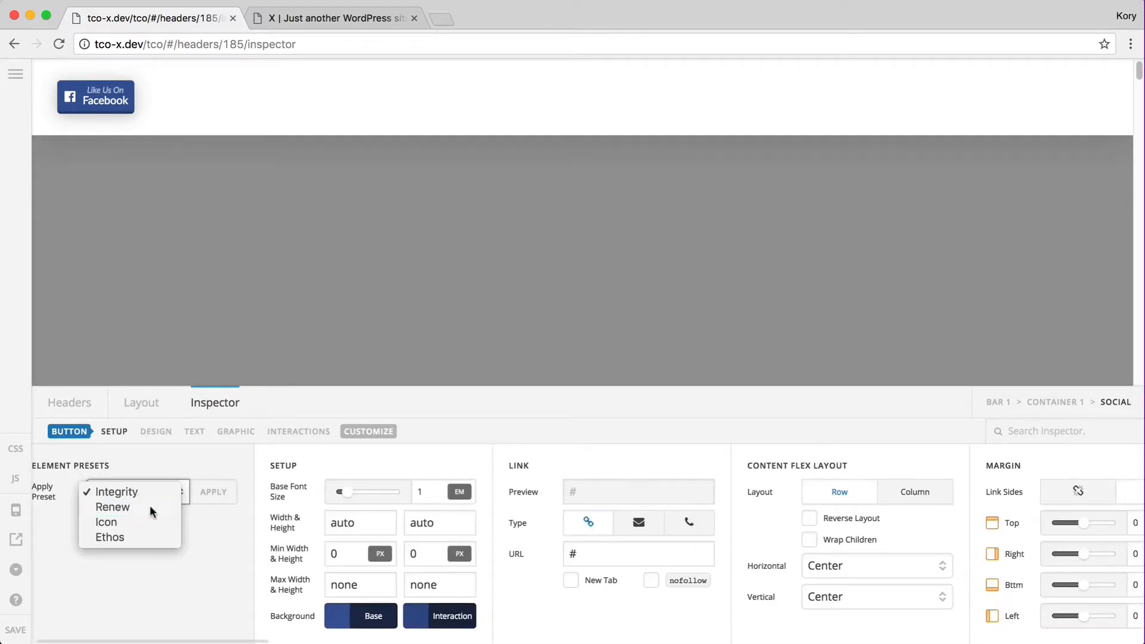
{"action": "left_click", "coordinate": [153, 511]}
{"action": "left_click", "coordinate": [213, 493]}
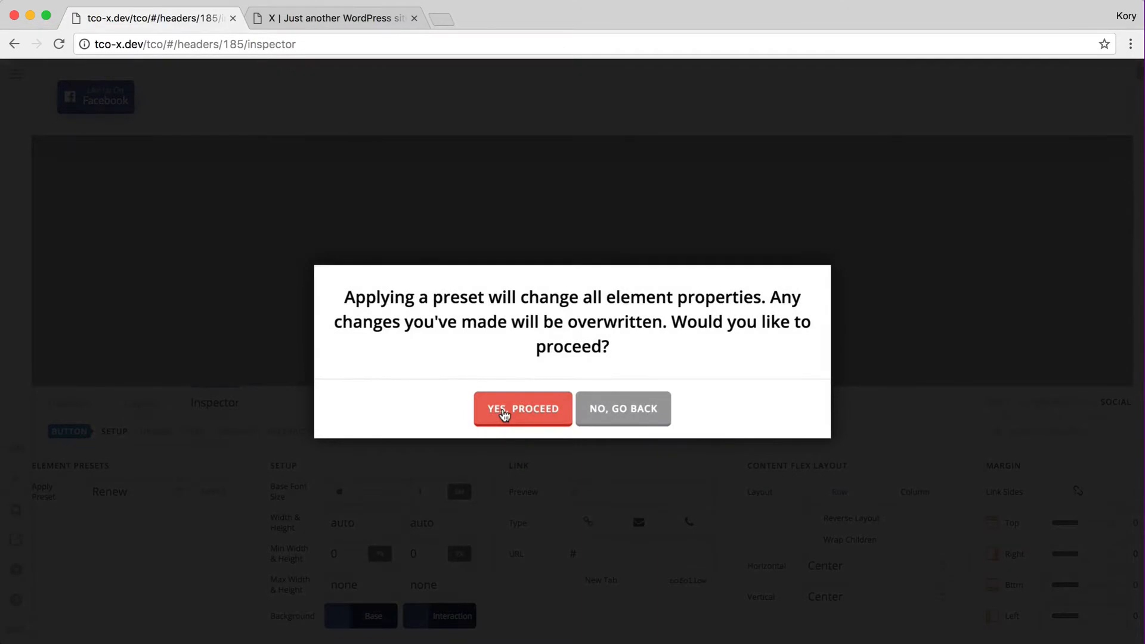
{"action": "left_click", "coordinate": [504, 413]}
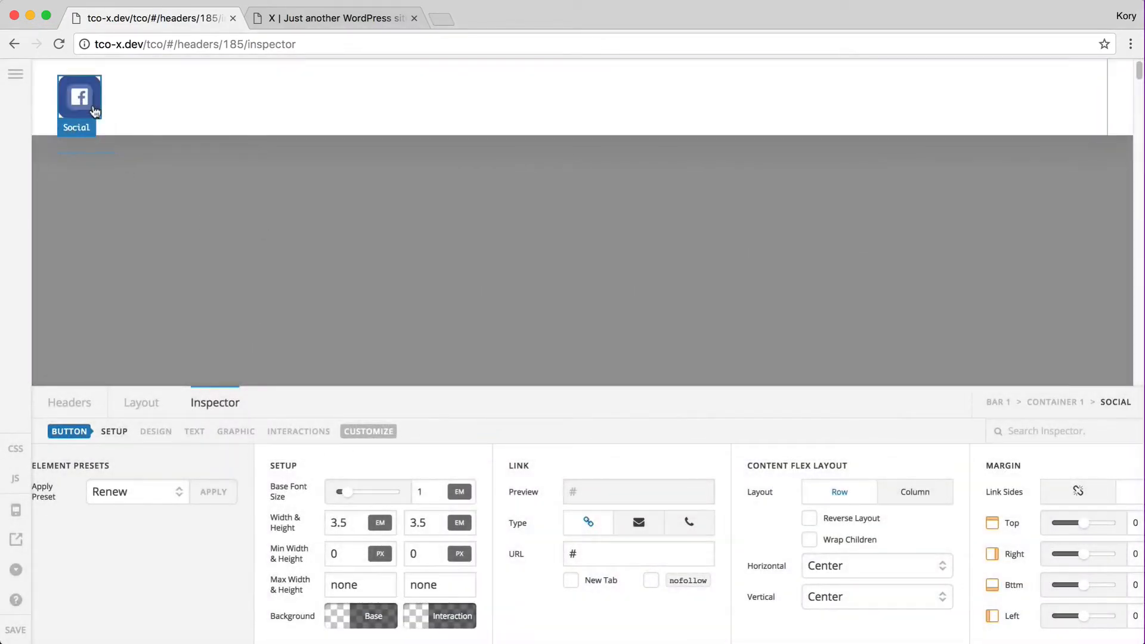
Save the header and reload the live site to view the Facebook icon
{"action": "left_click", "coordinate": [16, 632]}
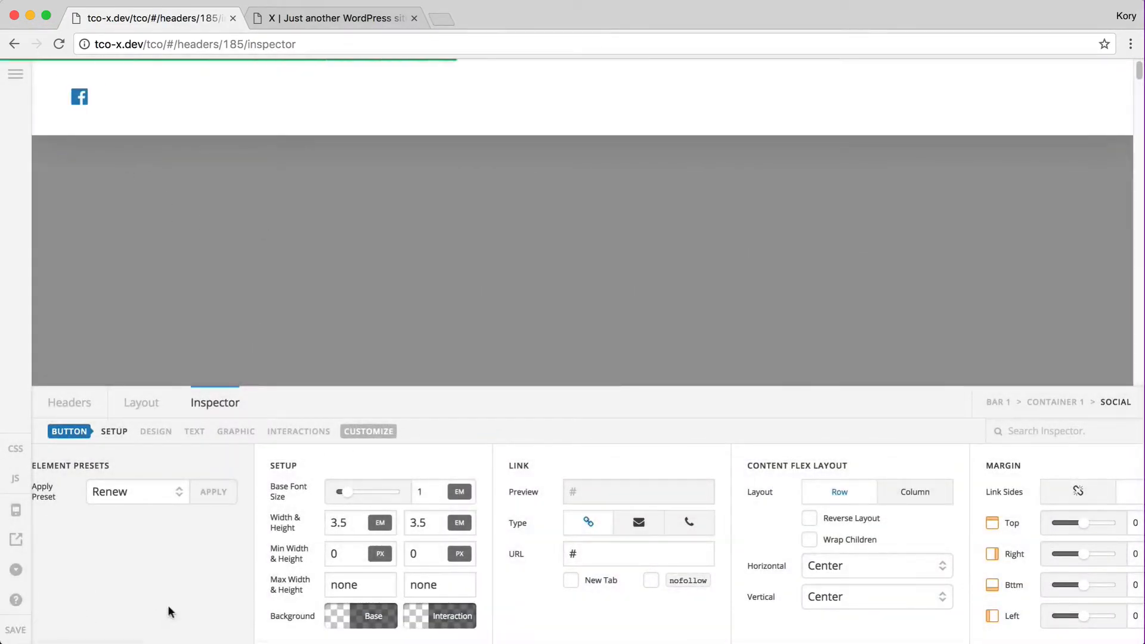
{"action": "key", "text": "ctrl+Tab"}
{"action": "key", "text": "super+r"}
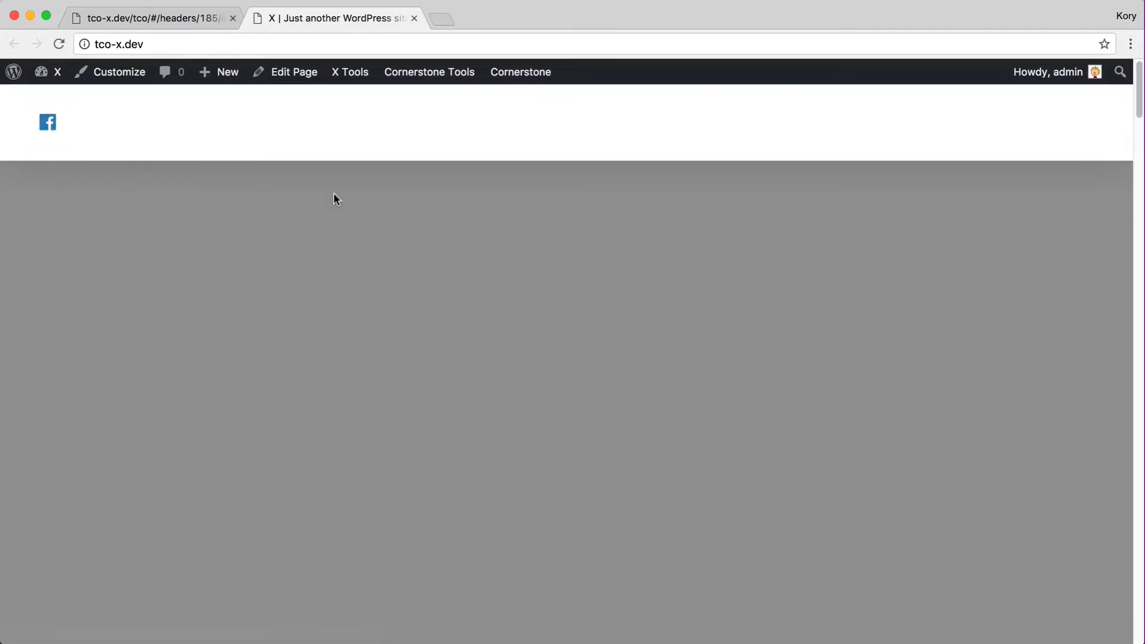
Apply the Renew preset to the top bar and reload the live site to see the dark navy bar
{"action": "key", "text": "ctrl+shift+Tab"}
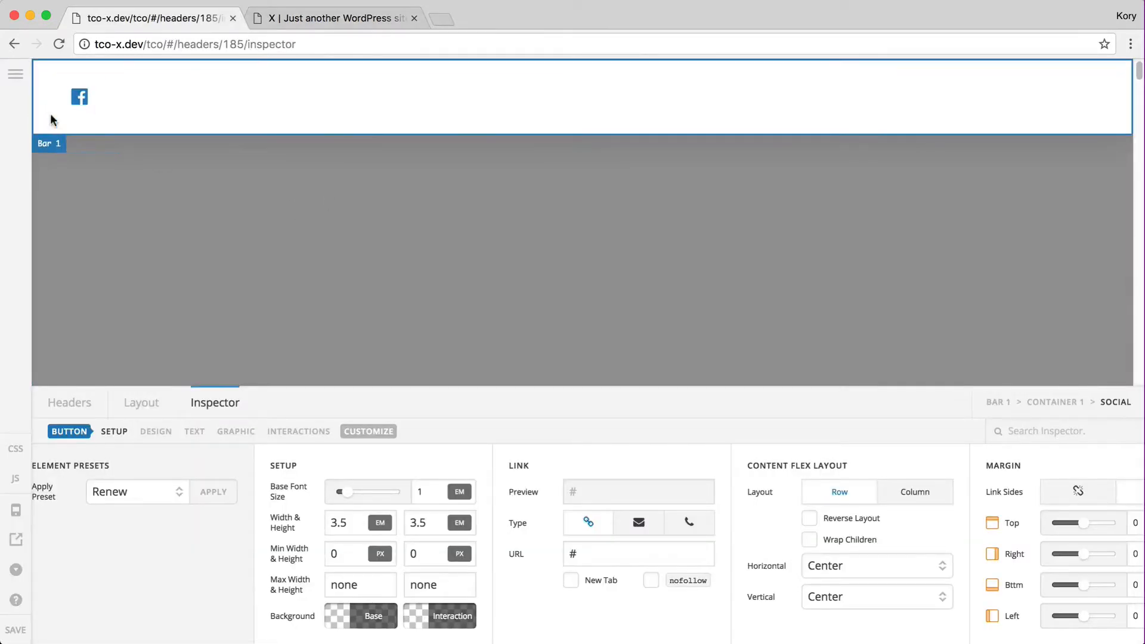
{"action": "left_click", "coordinate": [51, 119]}
{"action": "left_click", "coordinate": [149, 492]}
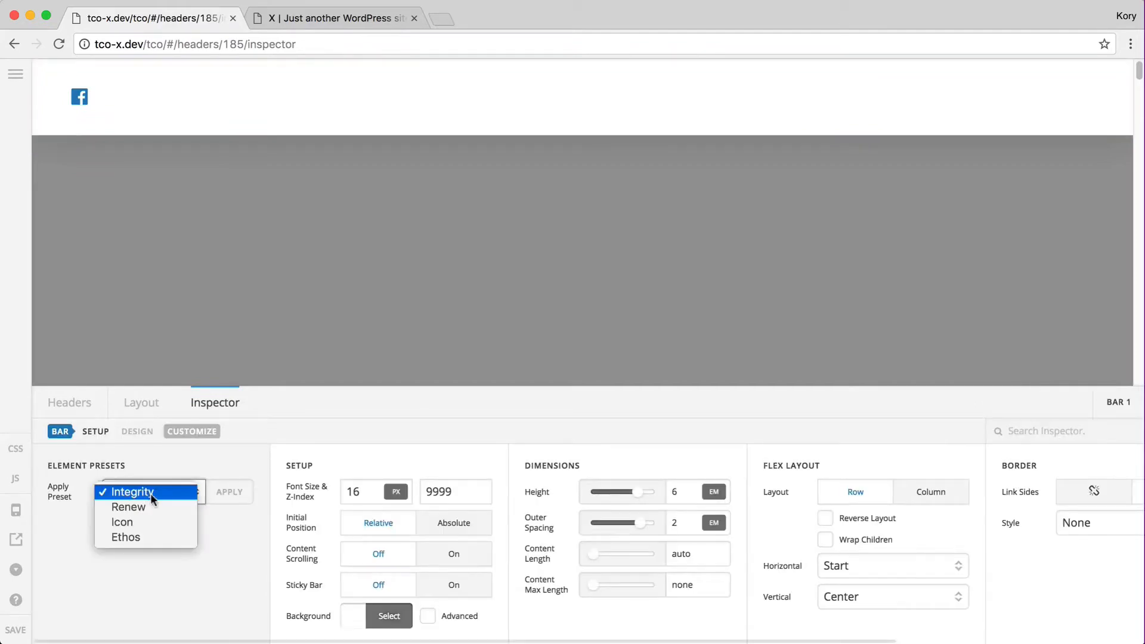
{"action": "left_click", "coordinate": [152, 507]}
{"action": "left_click", "coordinate": [232, 492]}
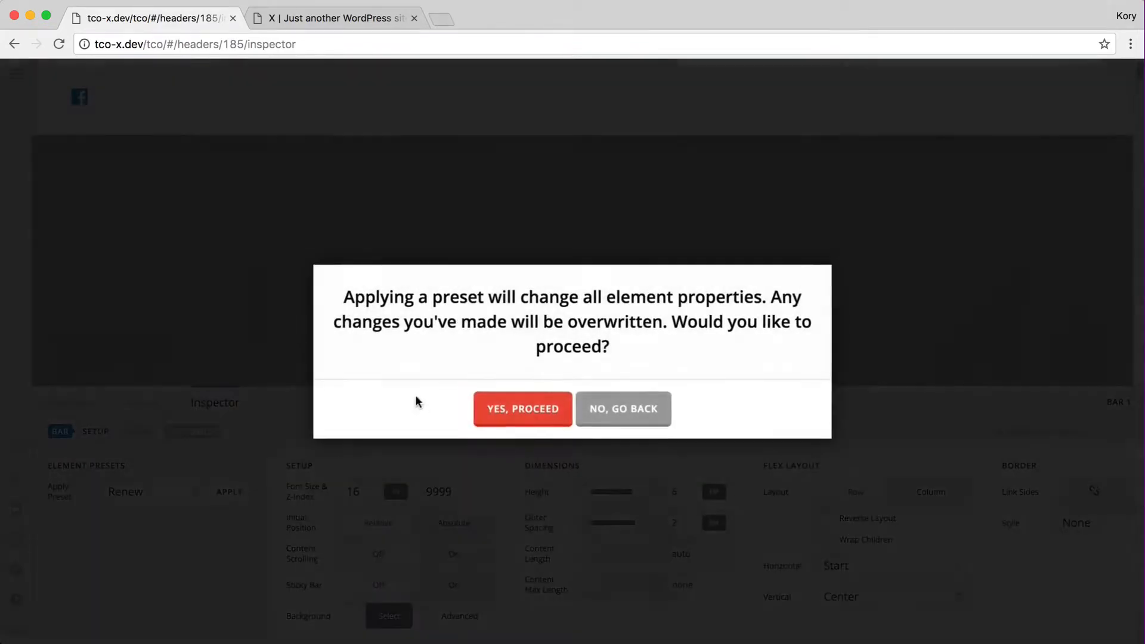
{"action": "left_click", "coordinate": [487, 409]}
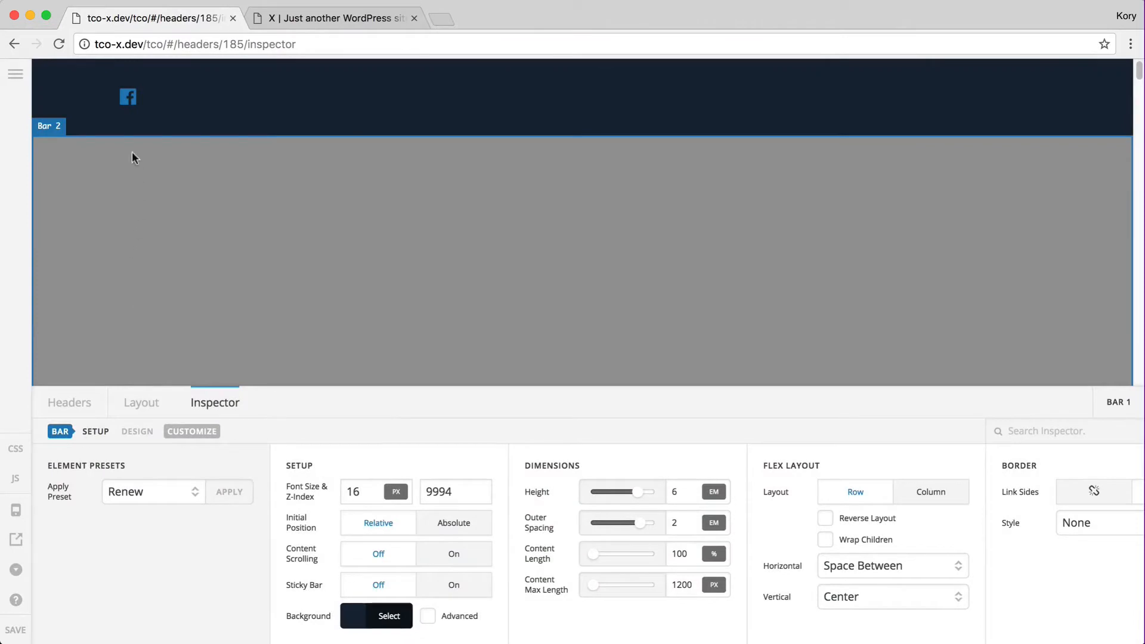
{"action": "key", "text": "ctrl+Tab"}
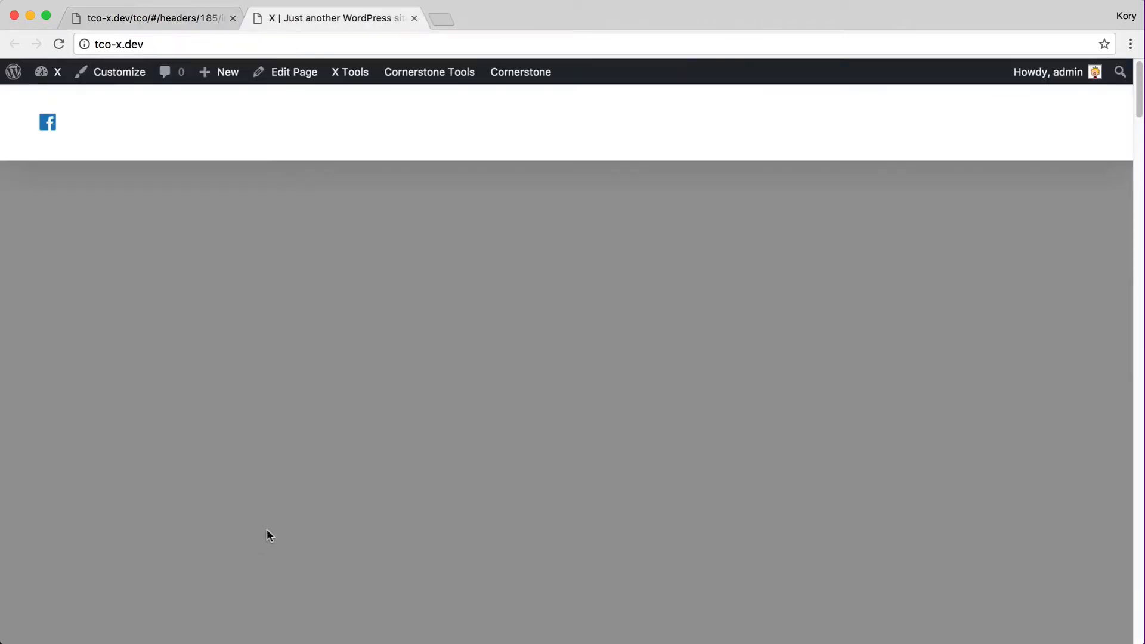
{"action": "key", "text": "super+r"}
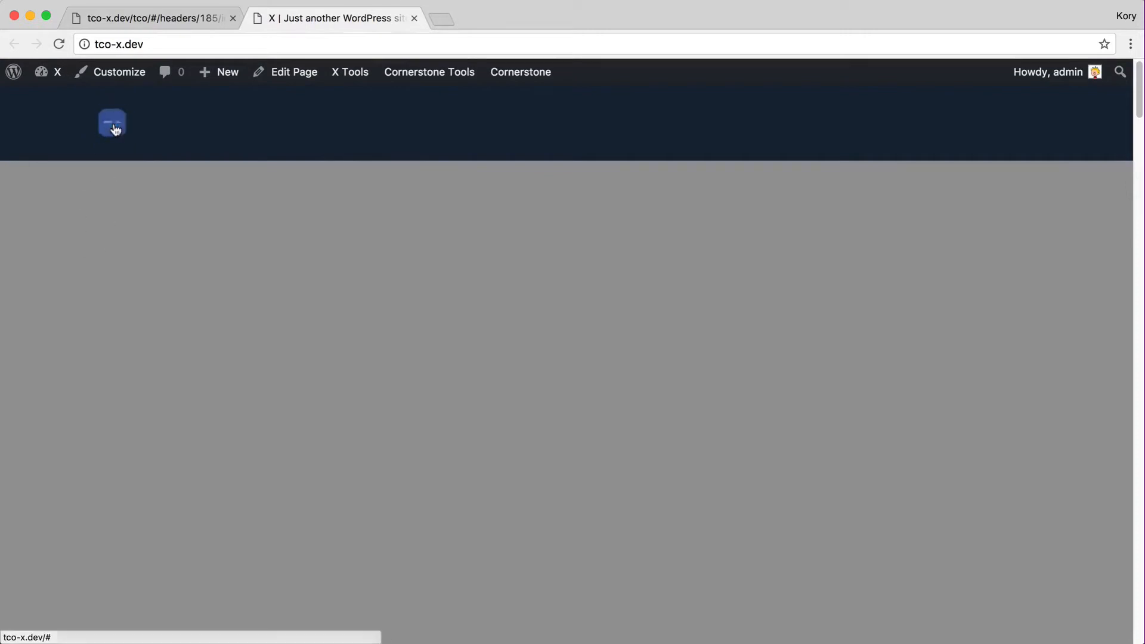
Reapply the Integrity preset to the top bar for a white background and return to the layout list
{"action": "key", "text": "ctrl+shift+Tab"}
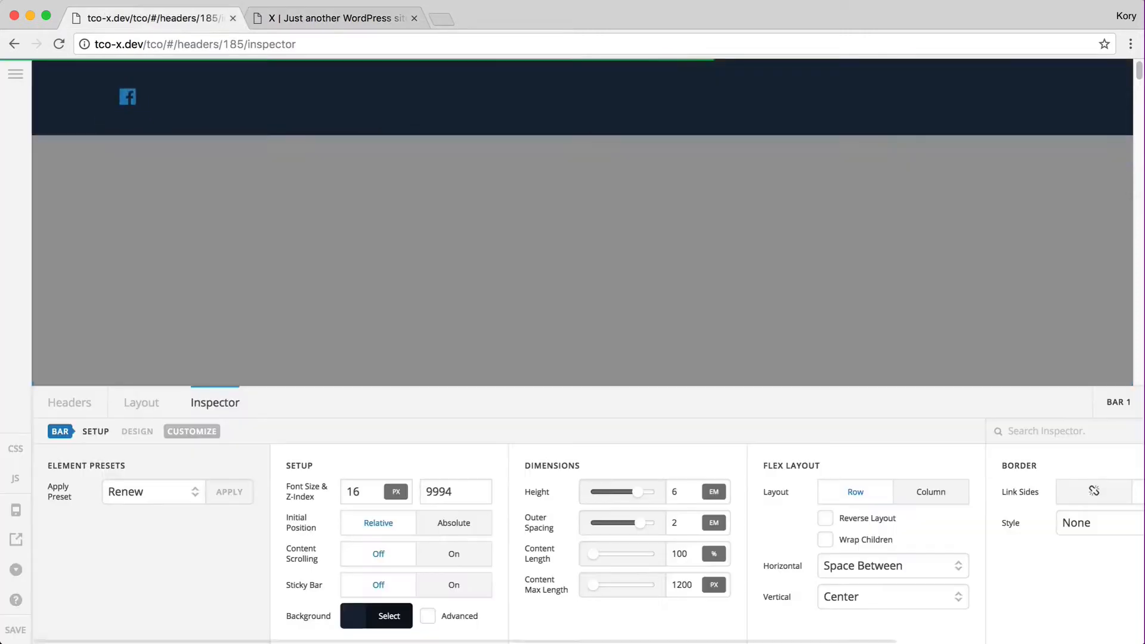
{"action": "left_click", "coordinate": [141, 403]}
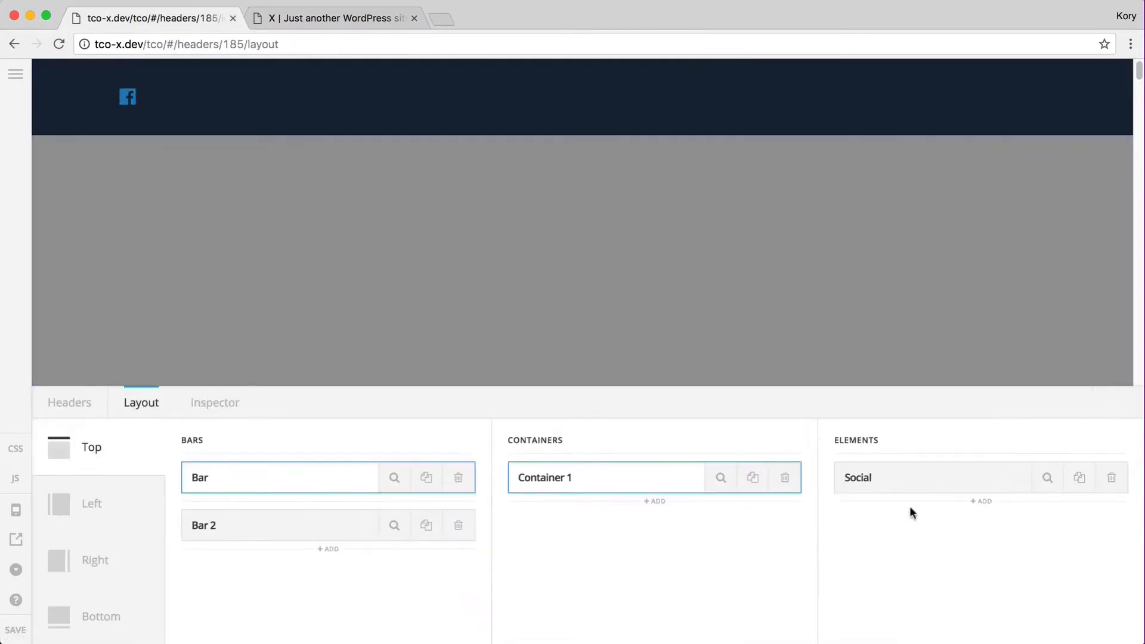
{"action": "left_click", "coordinate": [397, 478]}
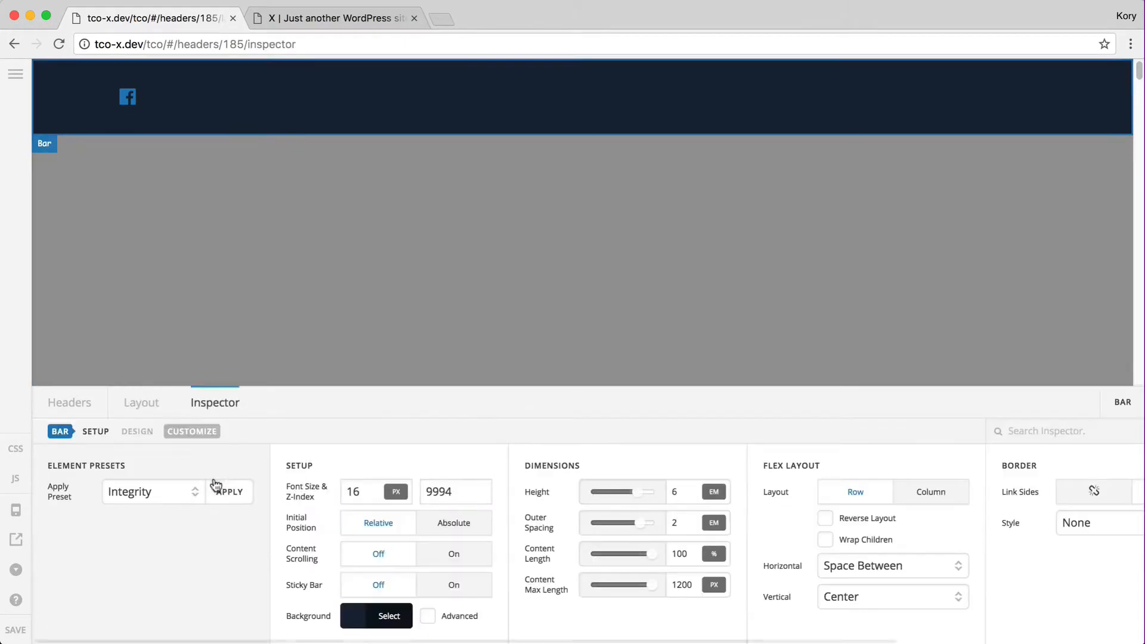
{"action": "left_click", "coordinate": [221, 492]}
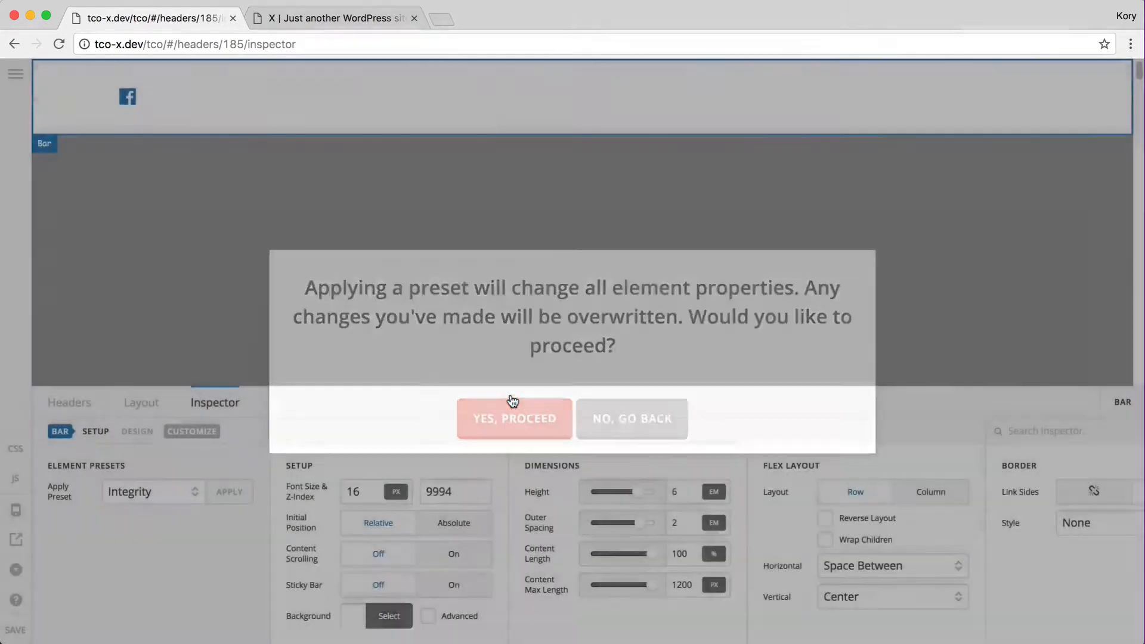
{"action": "left_click", "coordinate": [512, 401]}
{"action": "left_click", "coordinate": [143, 403]}
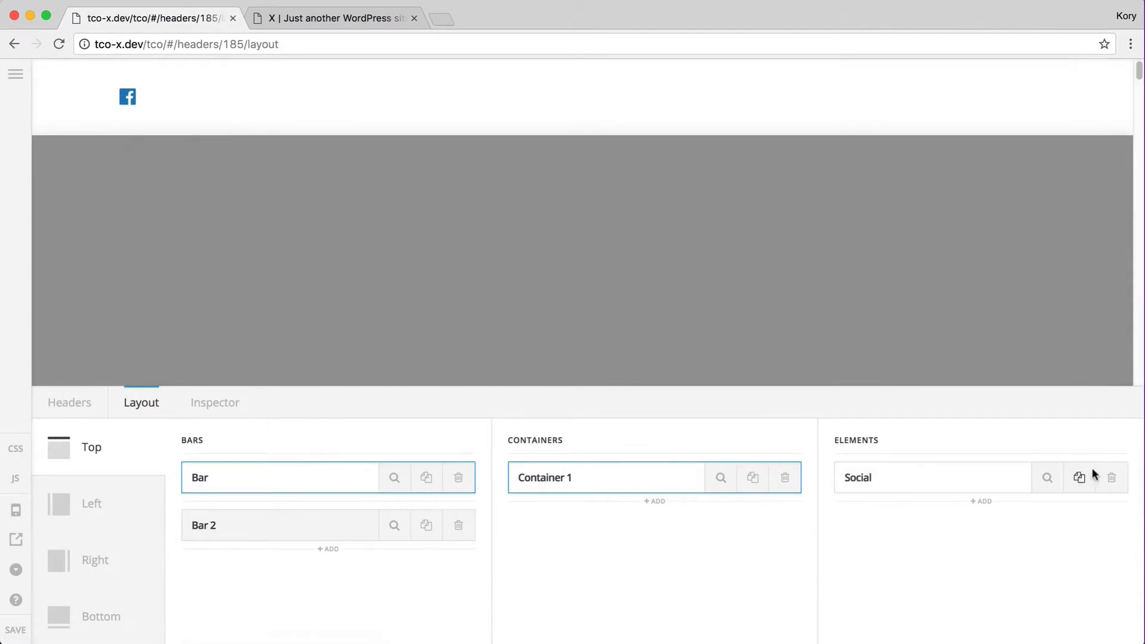
Replace the Social element with a Text element and view its content editor in visual mode
{"action": "left_click", "coordinate": [1108, 476], "text": "super"}
{"action": "left_click", "coordinate": [1019, 534]}
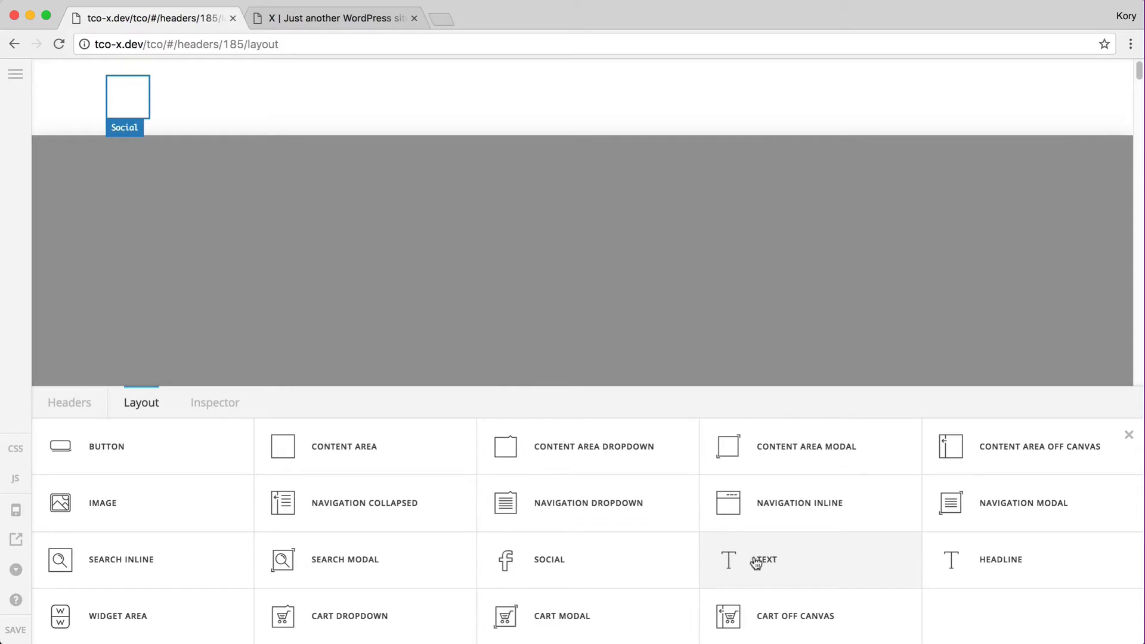
{"action": "left_click", "coordinate": [780, 560]}
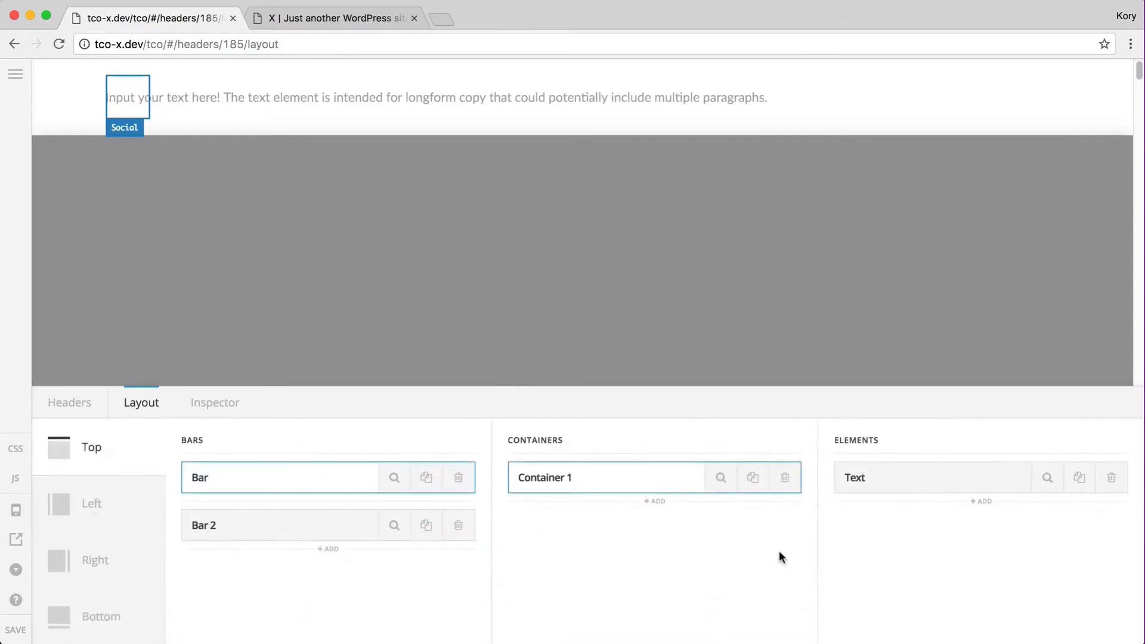
{"action": "left_click", "coordinate": [1044, 476]}
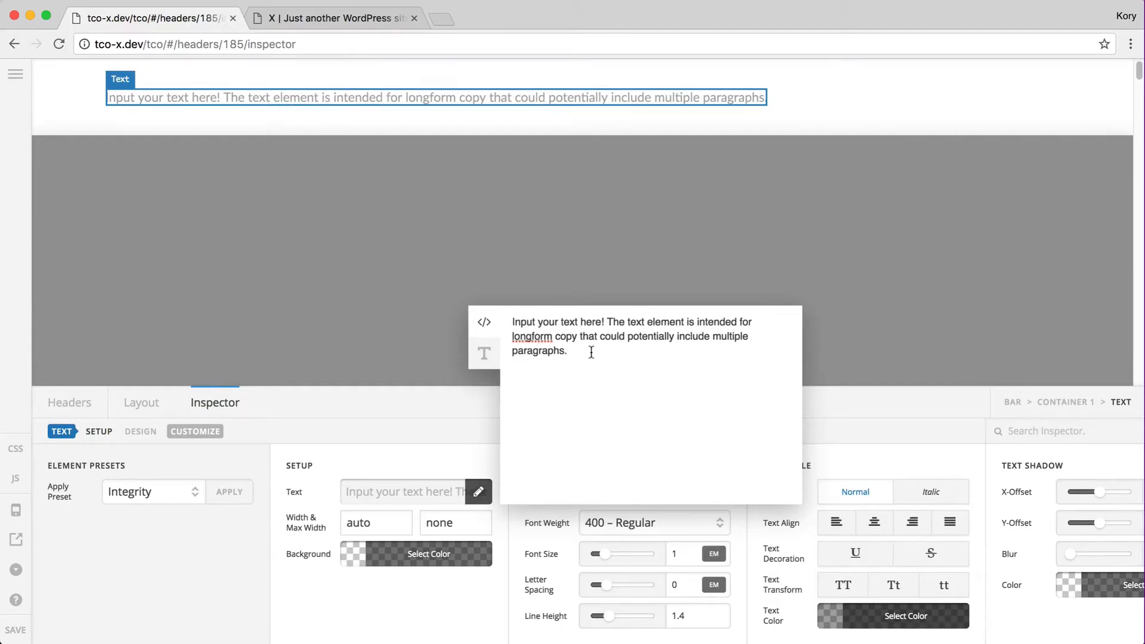
{"action": "left_click", "coordinate": [484, 353]}
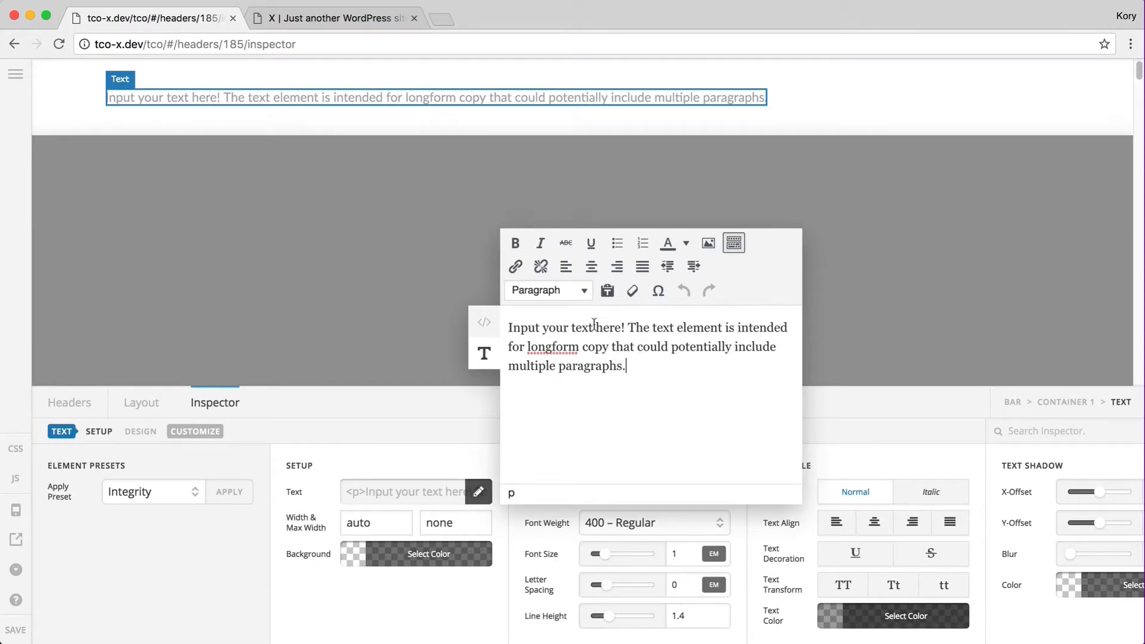
{"action": "left_click", "coordinate": [410, 497]}
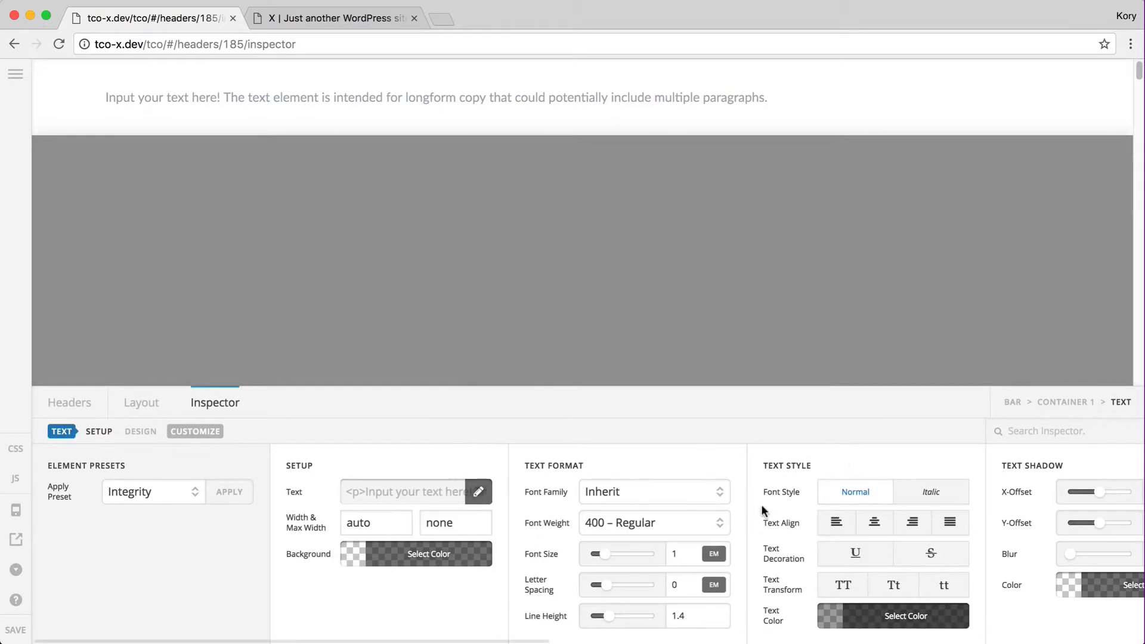
Preview italic, underline and uppercase text styles, revert them, and delete the Text element
{"action": "left_click", "coordinate": [896, 493]}
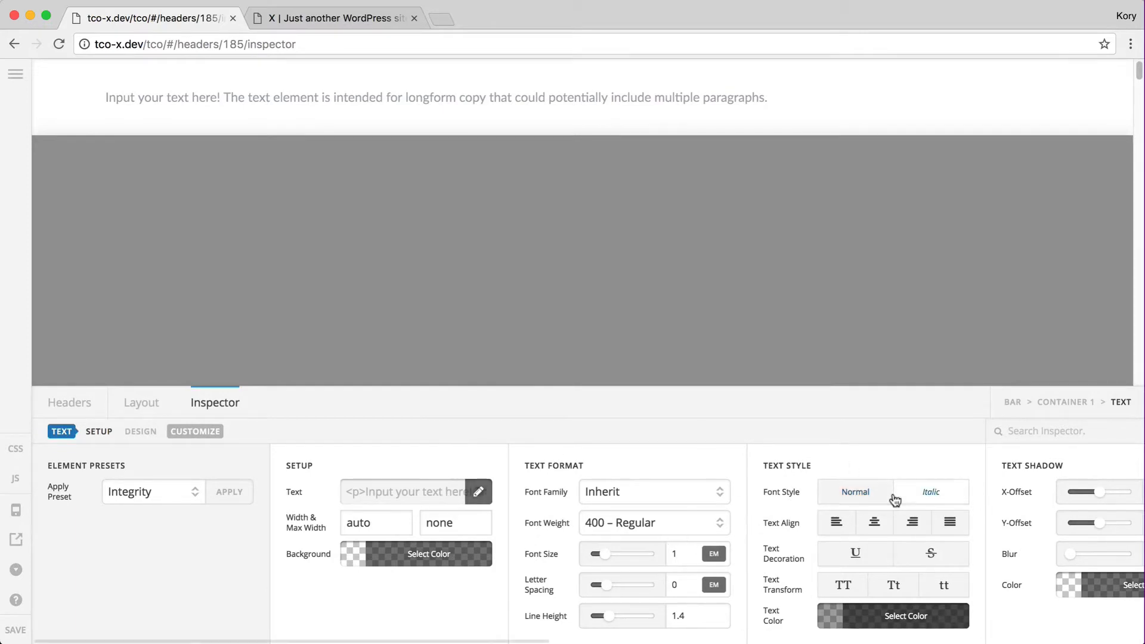
{"action": "left_click", "coordinate": [859, 495]}
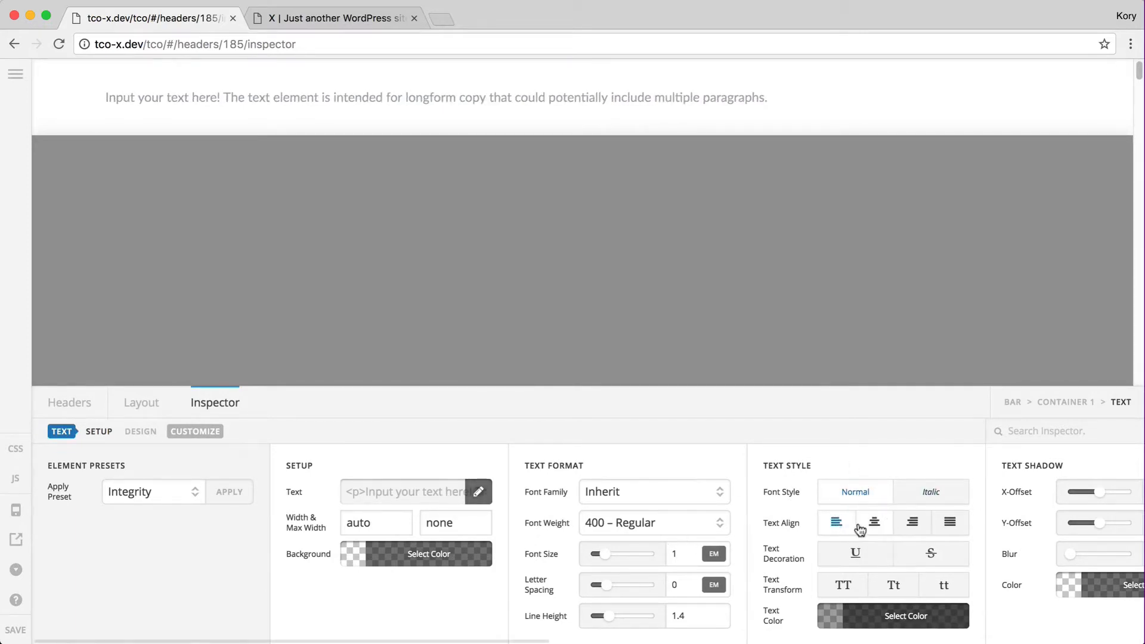
{"action": "left_click", "coordinate": [852, 545]}
{"action": "left_click", "coordinate": [853, 548]}
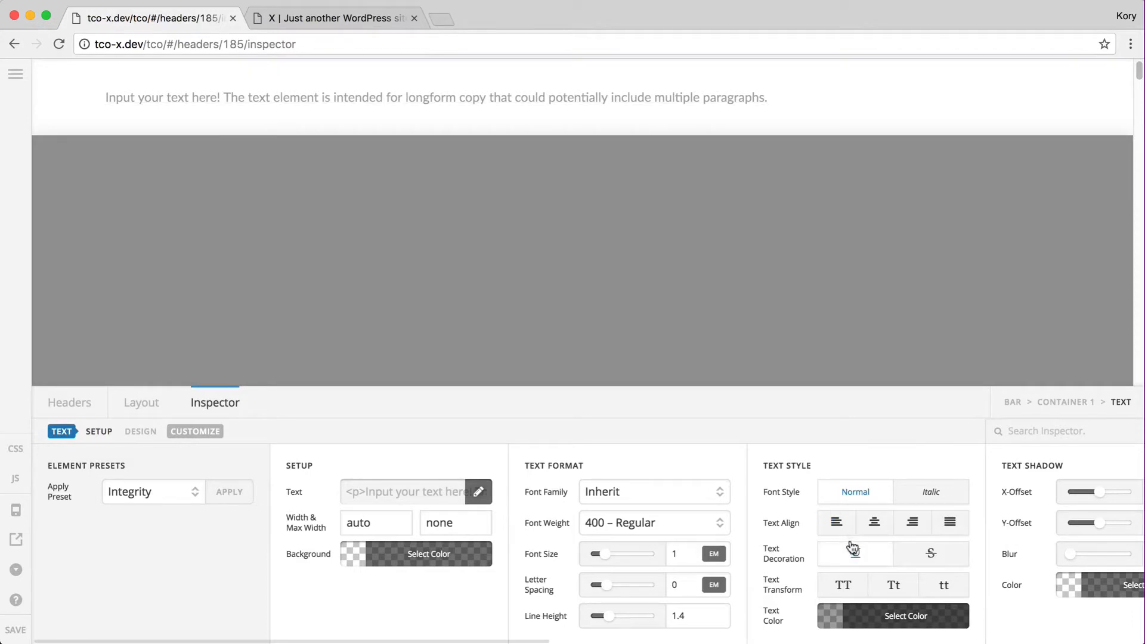
{"action": "left_click", "coordinate": [844, 583]}
{"action": "left_click", "coordinate": [844, 584]}
{"action": "left_click", "coordinate": [143, 407]}
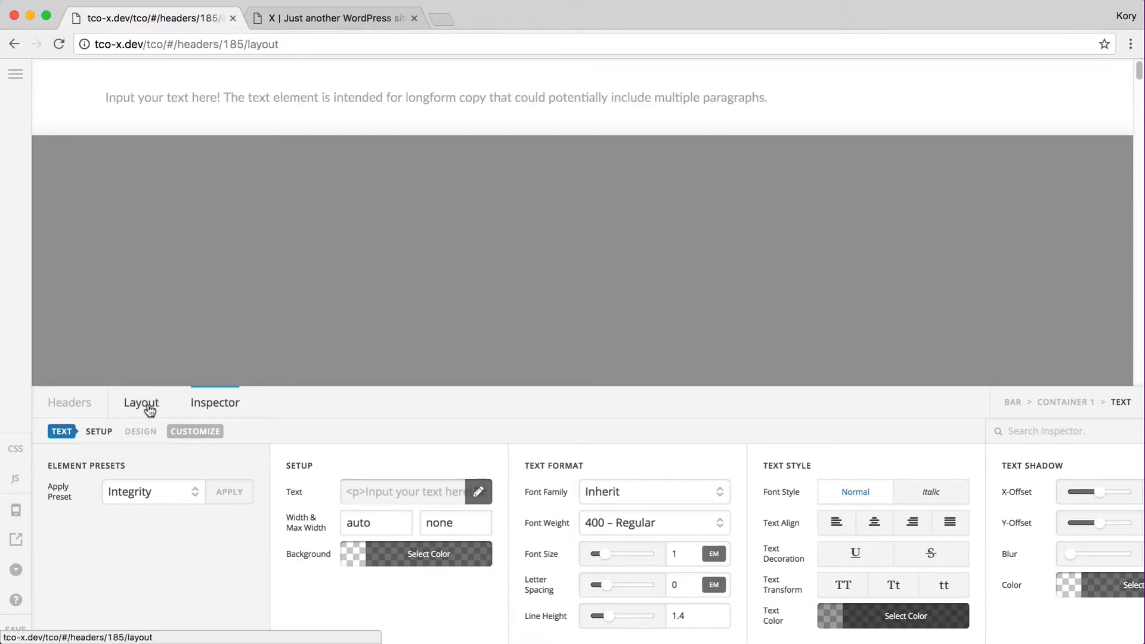
{"action": "left_click", "coordinate": [1105, 482]}
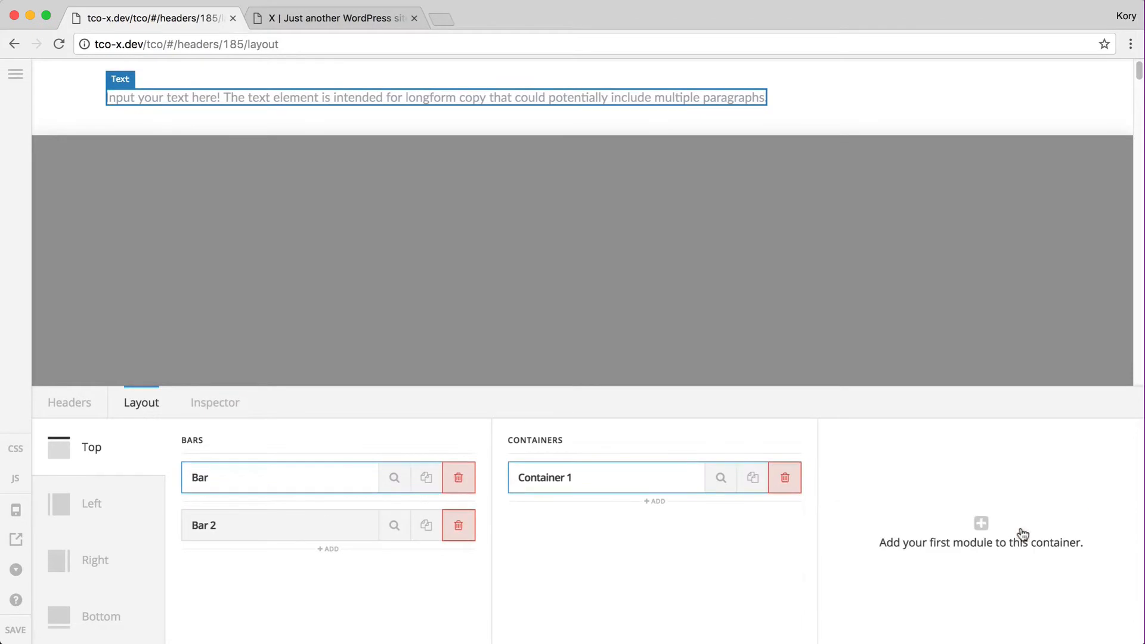
Add a Headline element and check its HTML tag options, keeping the tag as div
{"action": "left_click", "coordinate": [949, 529]}
{"action": "left_click", "coordinate": [996, 556]}
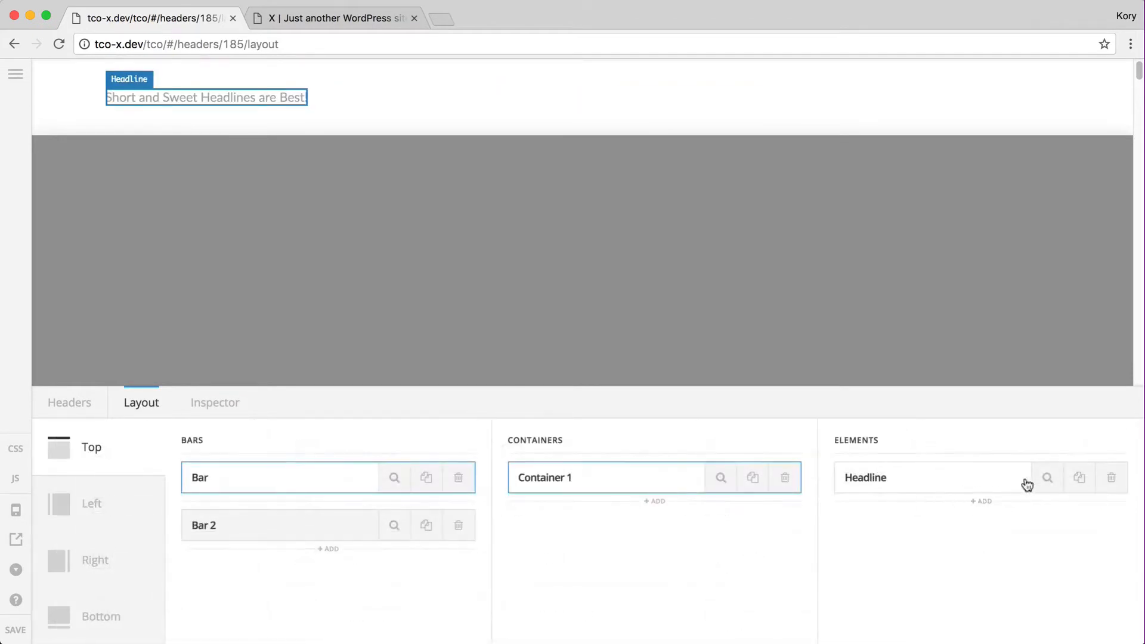
{"action": "left_click", "coordinate": [1048, 477]}
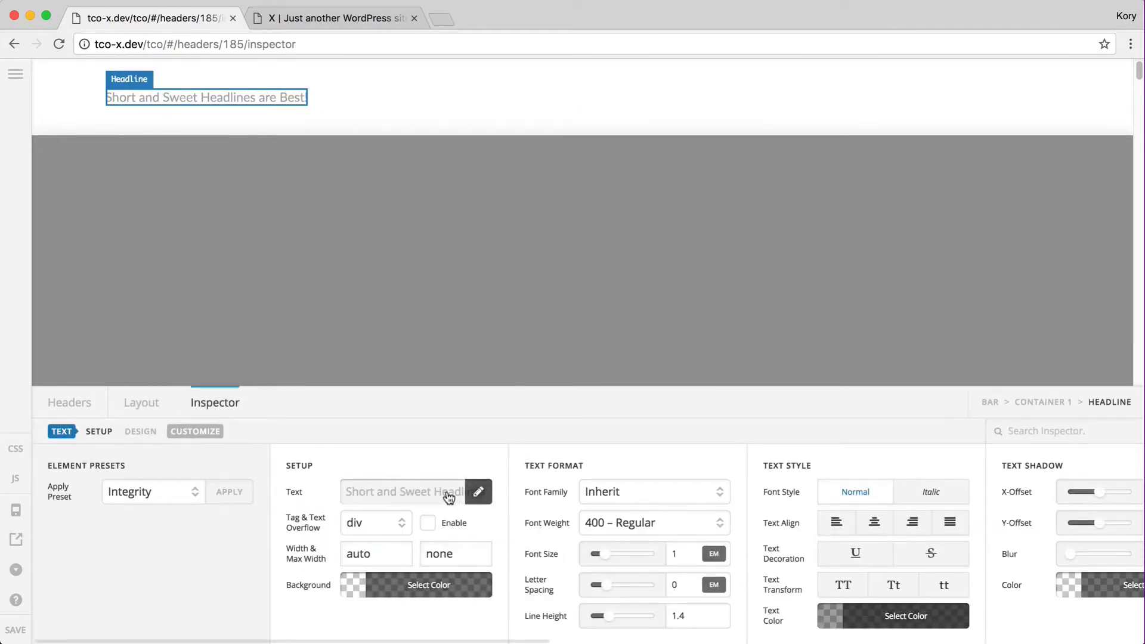
{"action": "left_click", "coordinate": [360, 522]}
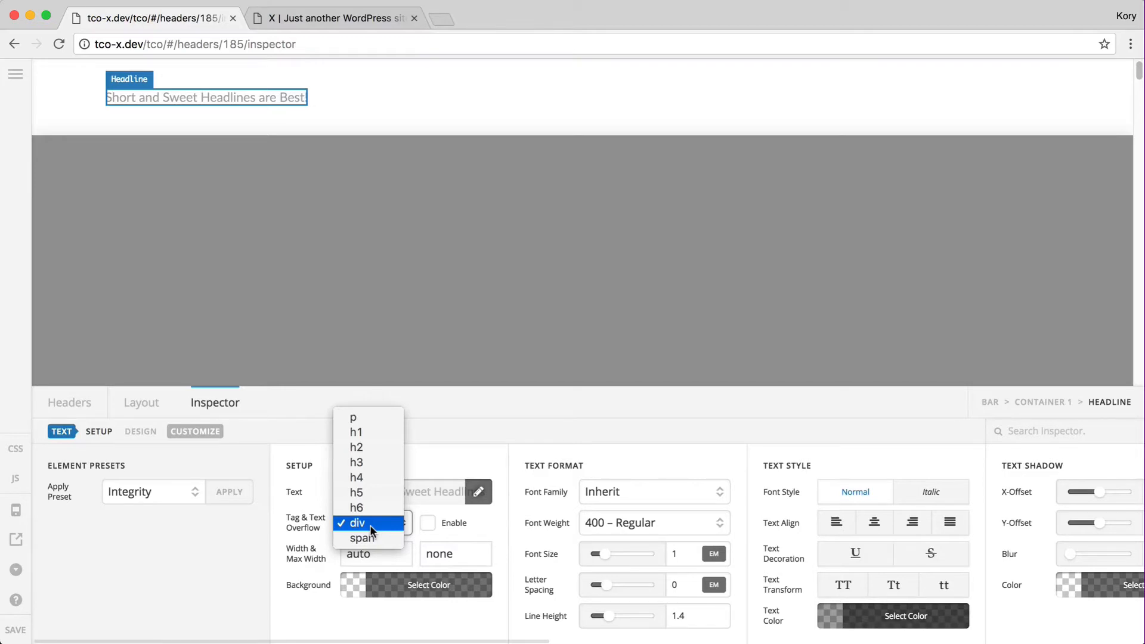
{"action": "left_click", "coordinate": [286, 567]}
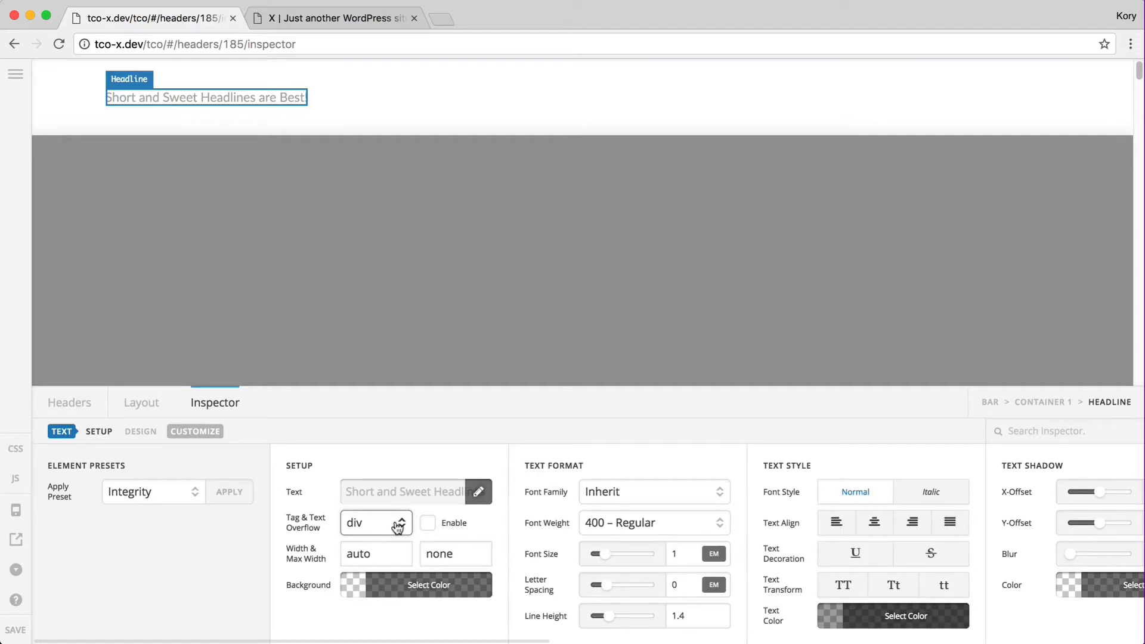
{"action": "scroll", "coordinate": [435, 529], "scroll_direction": "right", "scroll_amount": 8}
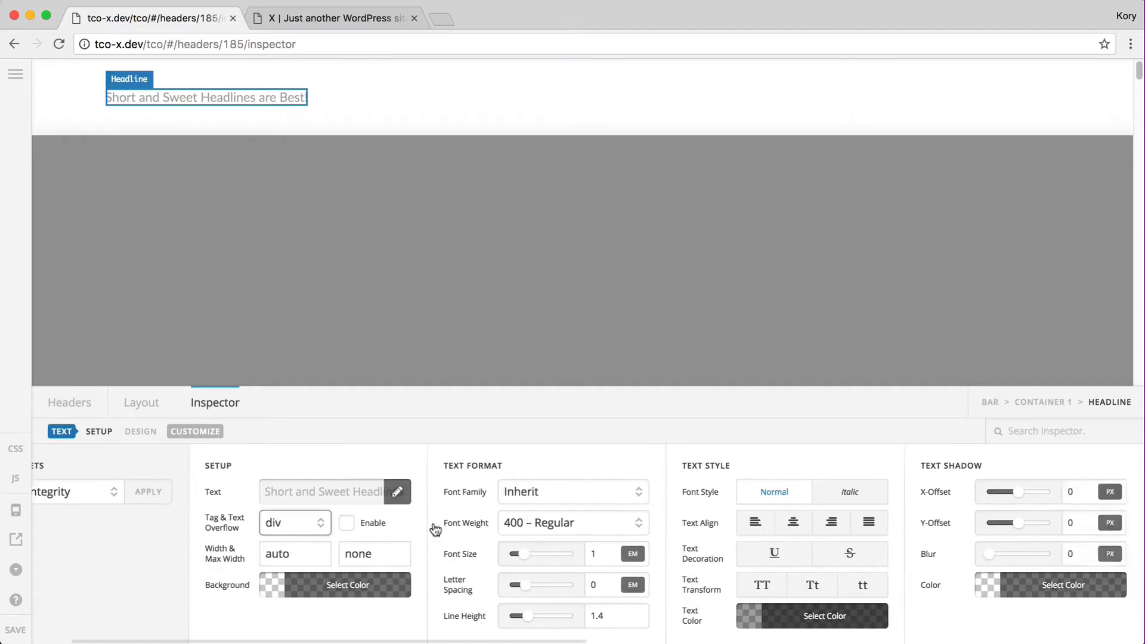
{"action": "scroll", "coordinate": [433, 528], "scroll_direction": "left", "scroll_amount": 8}
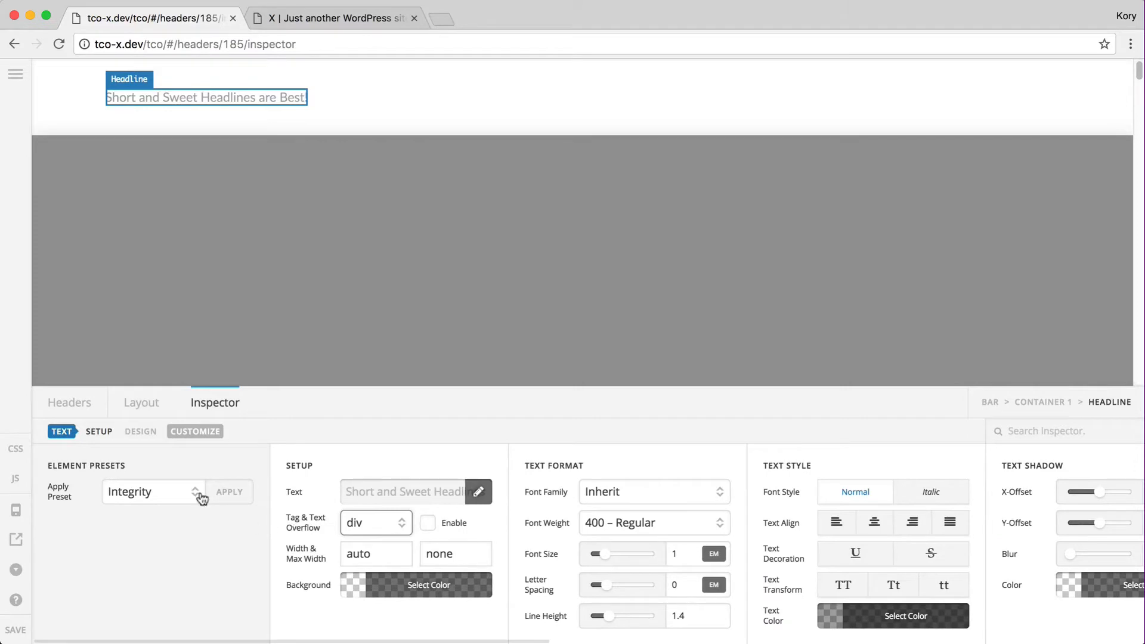
Delete the Headline from the layout and bring up the element types to add
{"action": "left_click", "coordinate": [147, 408]}
{"action": "left_click", "coordinate": [1117, 478]}
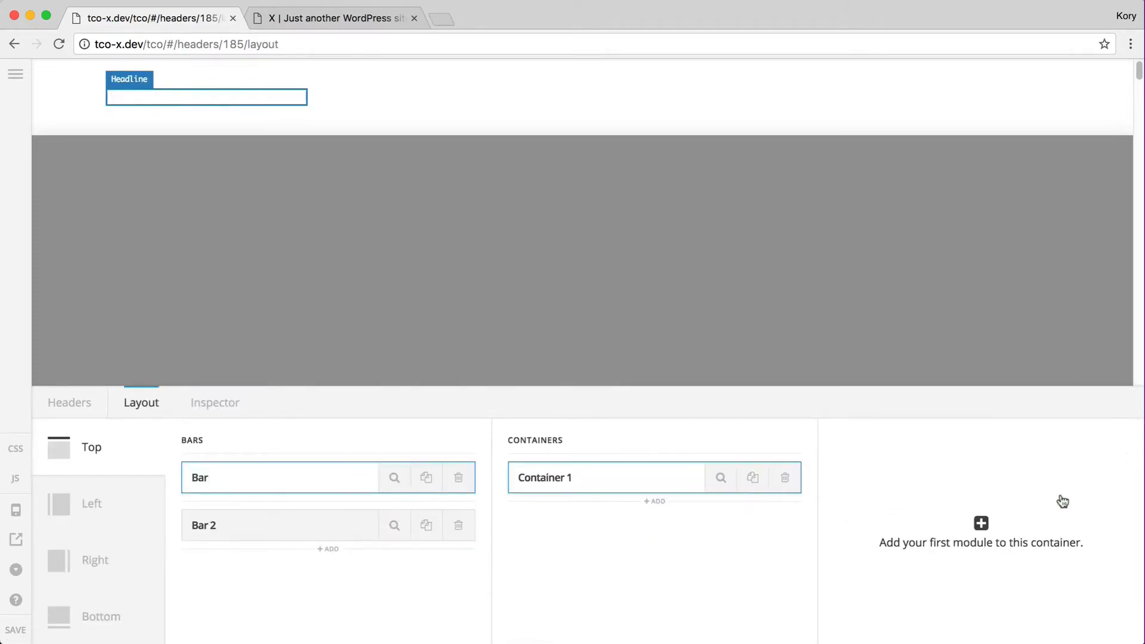
{"action": "left_click", "coordinate": [981, 523]}
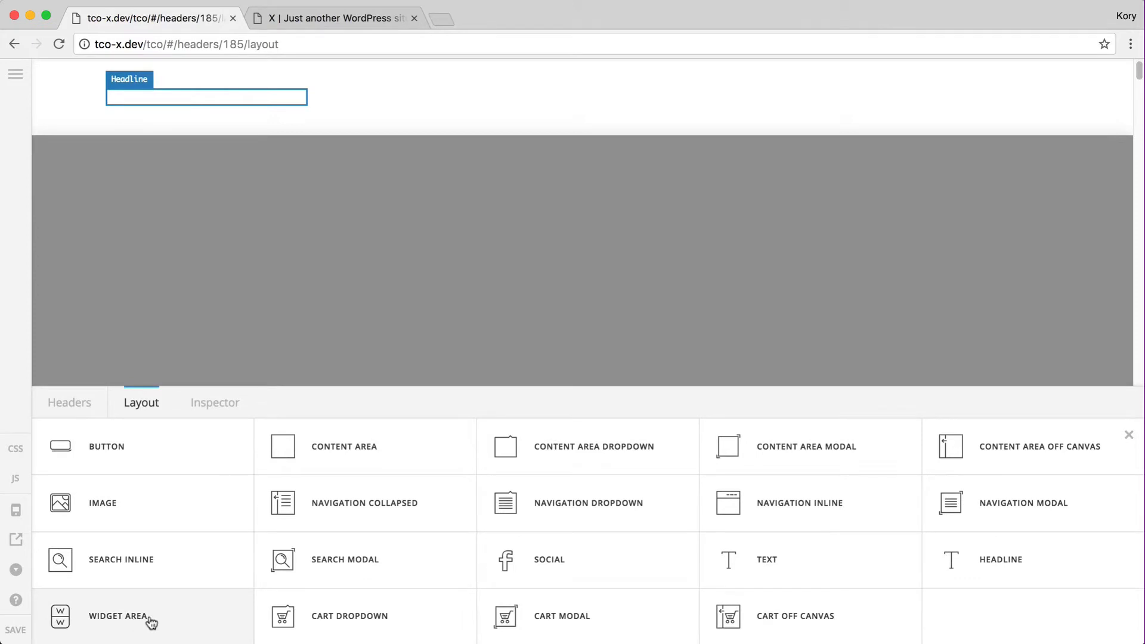
Add a Cart Dropdown element and apply the Integrity preset to it
{"action": "left_click", "coordinate": [431, 616]}
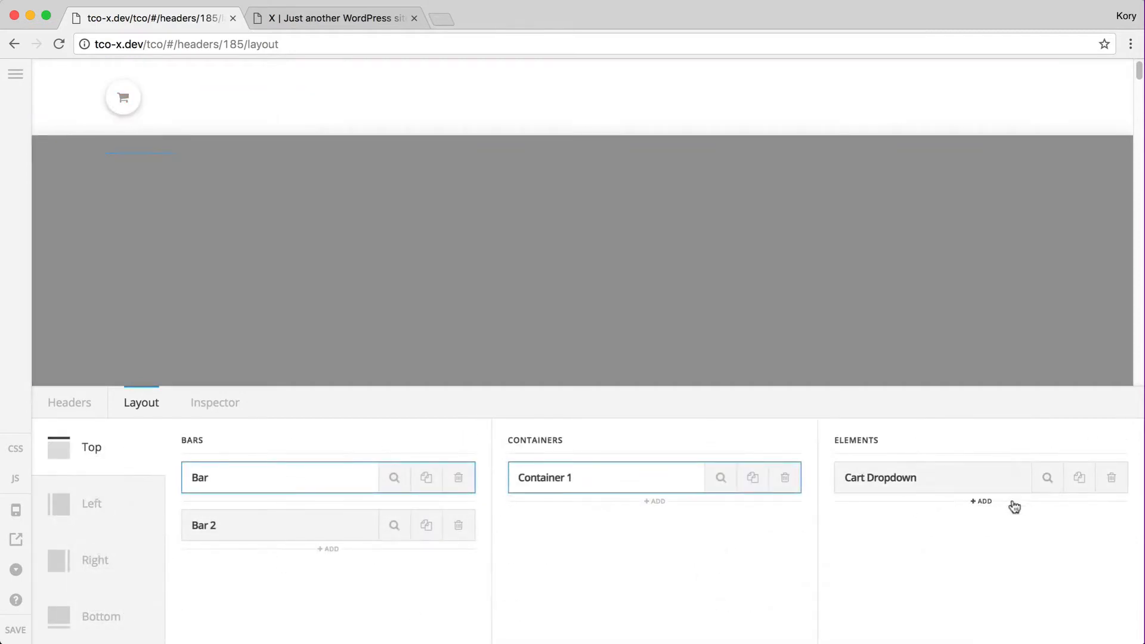
{"action": "left_click", "coordinate": [1048, 478]}
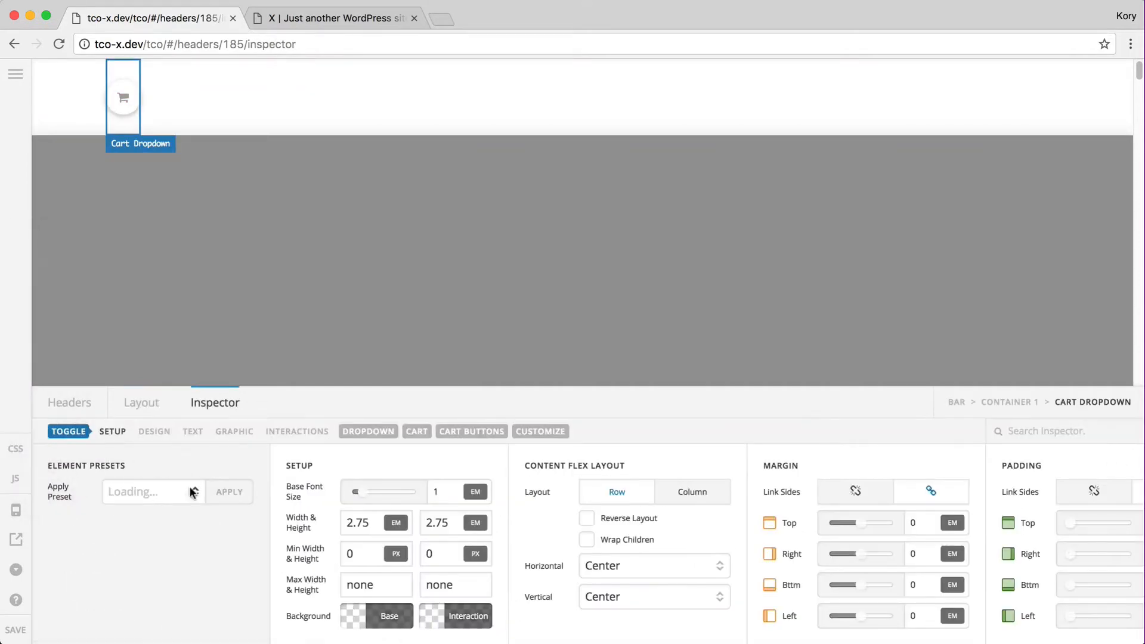
{"action": "left_click", "coordinate": [191, 486]}
{"action": "left_click", "coordinate": [195, 503]}
{"action": "left_click", "coordinate": [230, 492]}
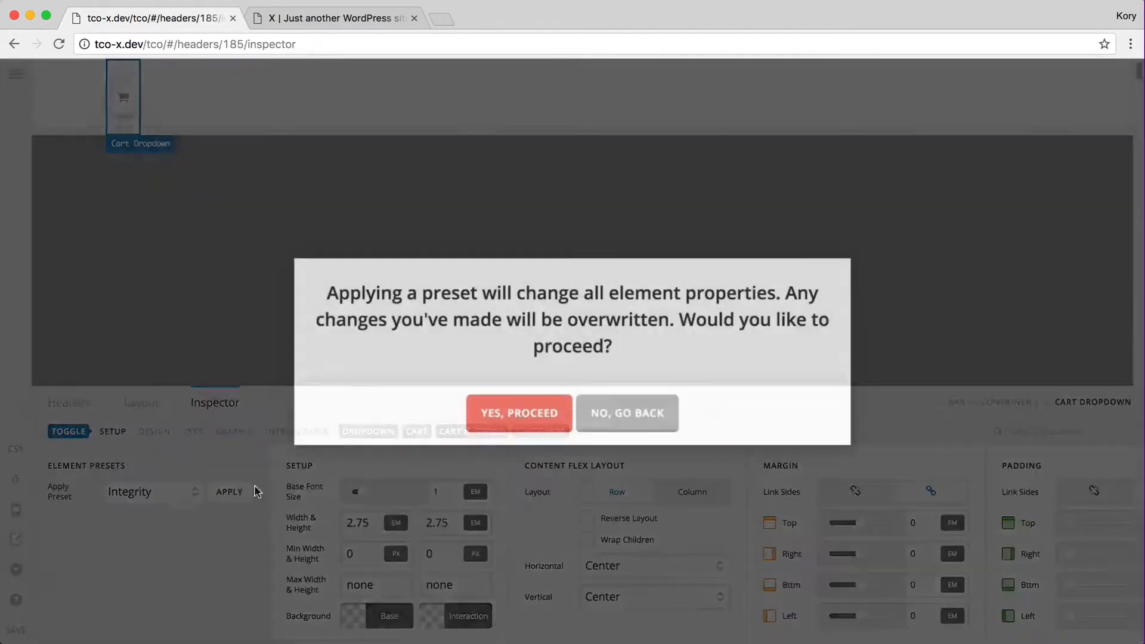
{"action": "left_click", "coordinate": [519, 424]}
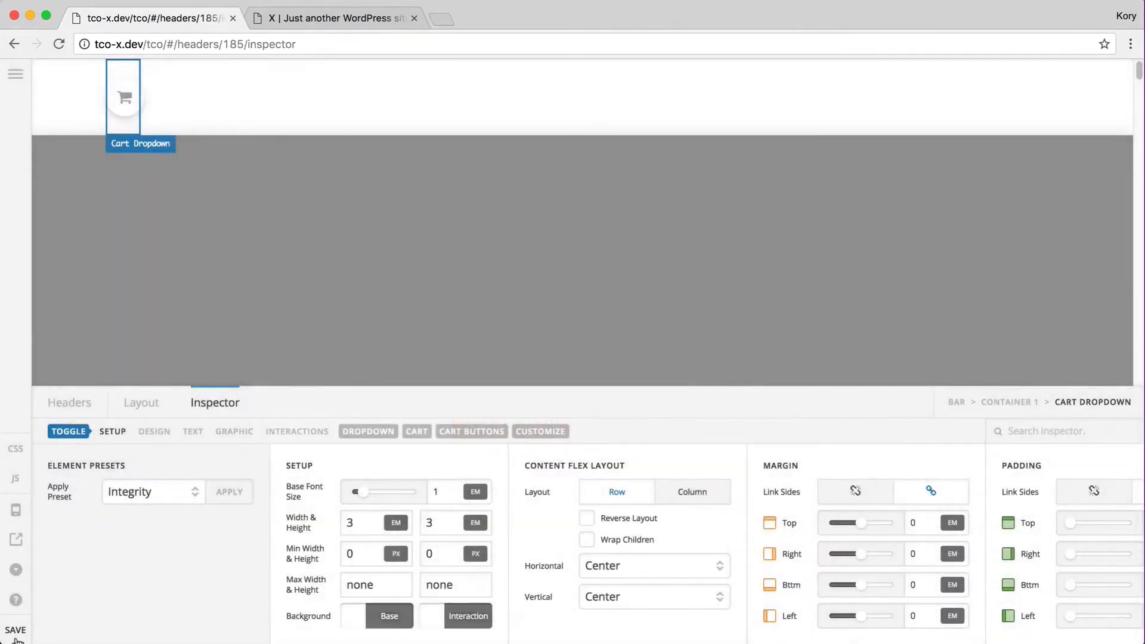
Check the header on the live site, briefly toggling the top bar's content scrolling on and off
{"action": "key", "text": "ctrl+Tab"}
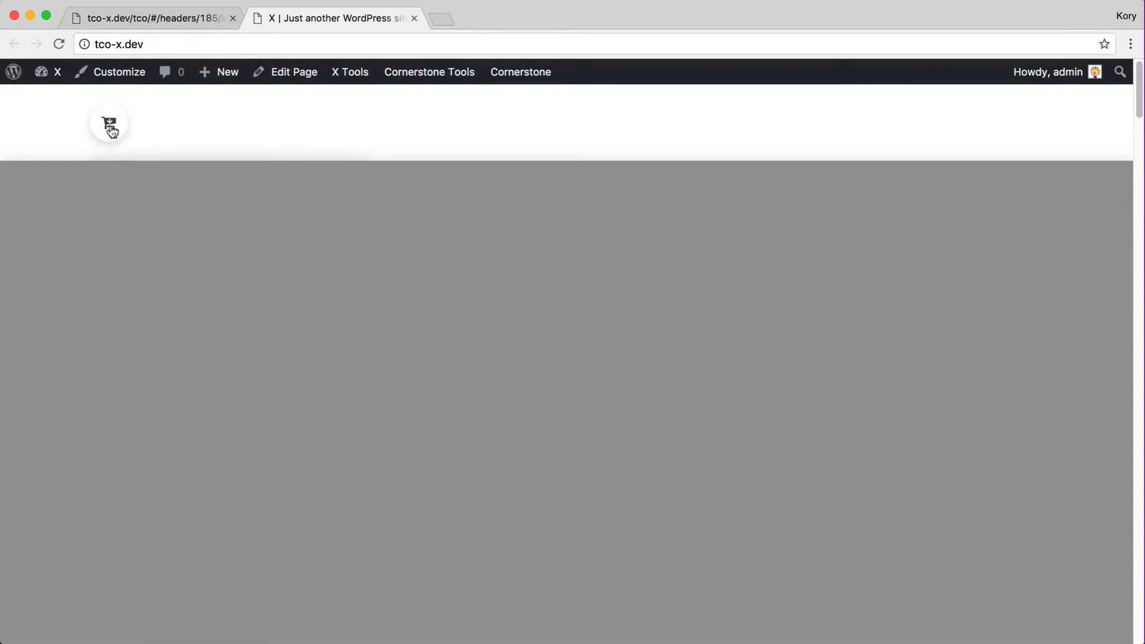
{"action": "key", "text": "ctrl+shift+Tab"}
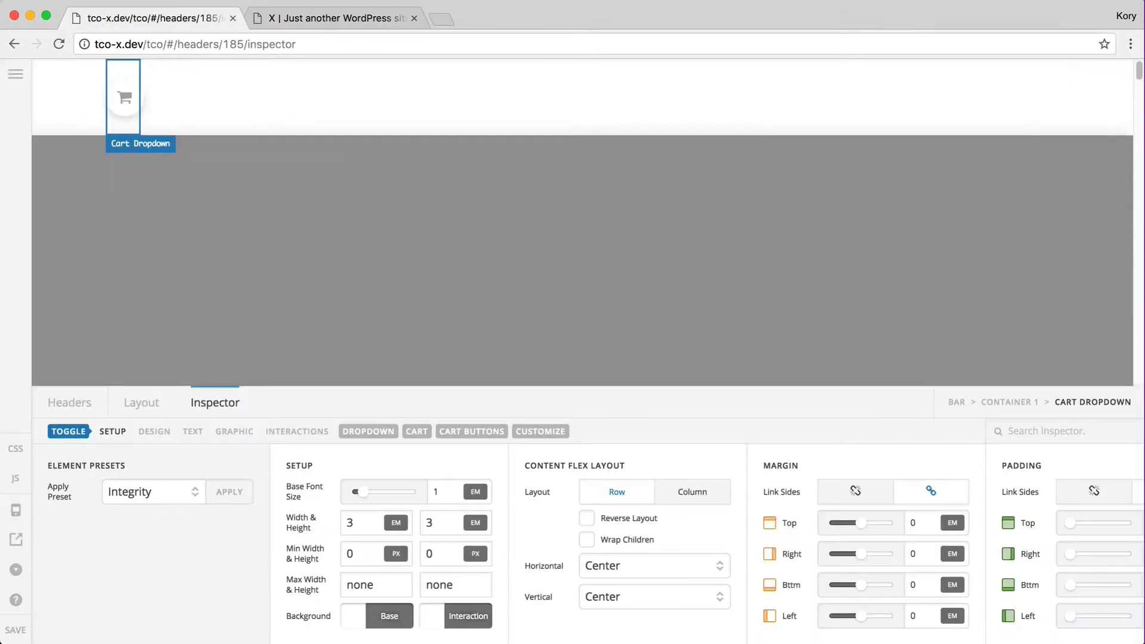
{"action": "left_click", "coordinate": [956, 402]}
{"action": "left_click", "coordinate": [429, 556]}
{"action": "left_click", "coordinate": [401, 556]}
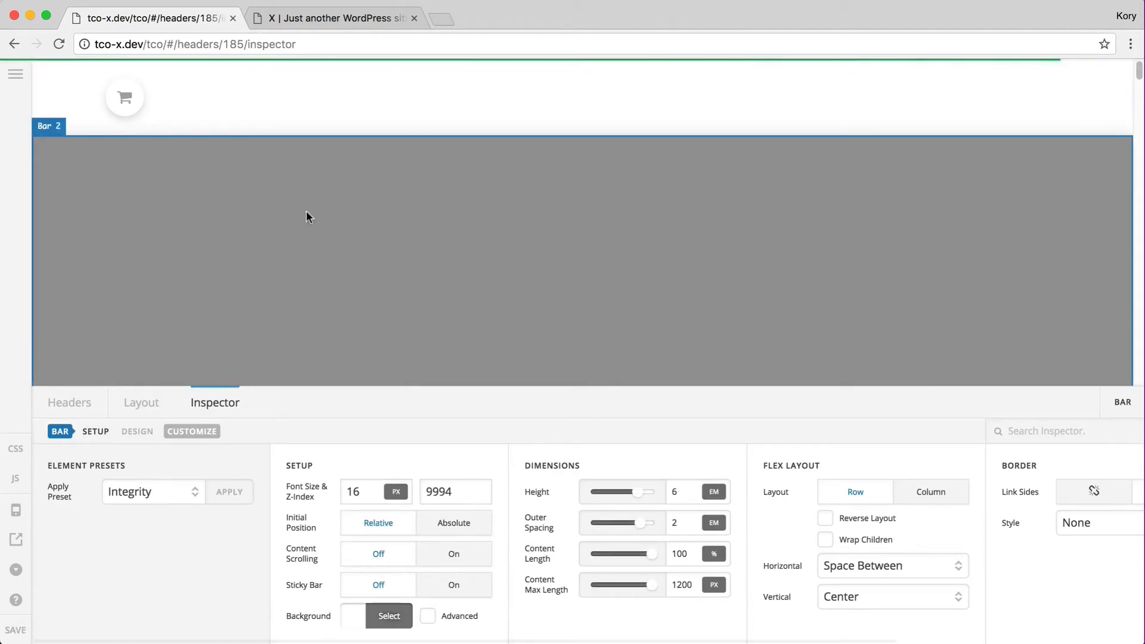
{"action": "key", "text": "ctrl+Tab"}
{"action": "scroll", "coordinate": [311, 234], "scroll_direction": "down", "scroll_amount": 5}
{"action": "scroll", "coordinate": [307, 239], "scroll_direction": "up", "scroll_amount": 5}
{"action": "key", "text": "super+r"}
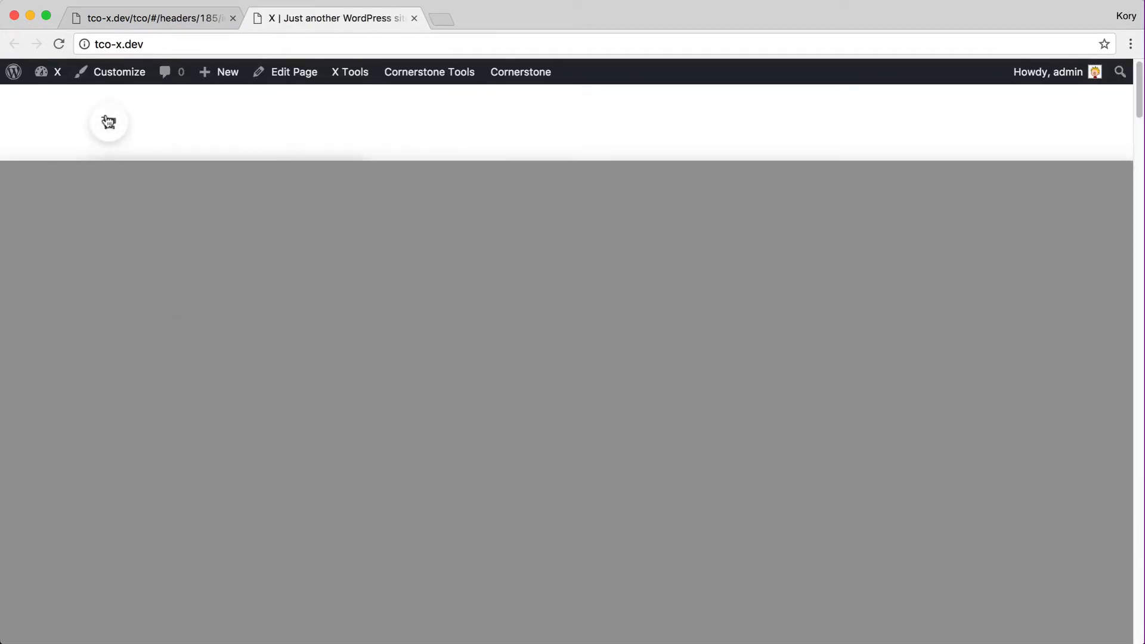
{"action": "scroll", "coordinate": [159, 257], "scroll_direction": "down", "scroll_amount": 5}
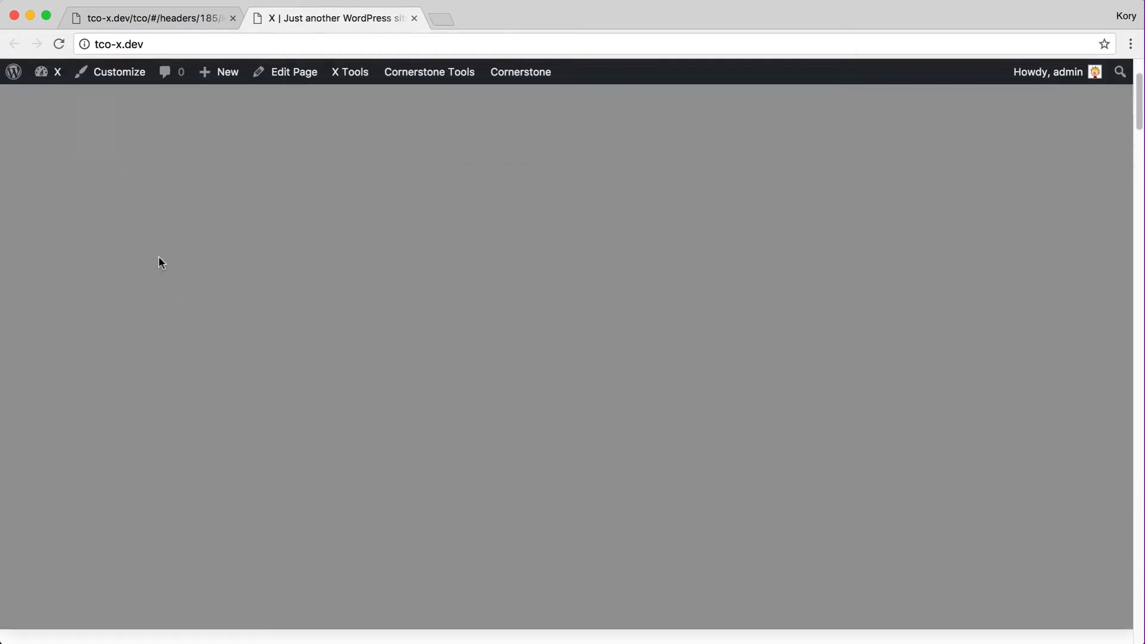
{"action": "scroll", "coordinate": [159, 257], "scroll_direction": "up", "scroll_amount": 5}
{"action": "key", "text": "super+1"}
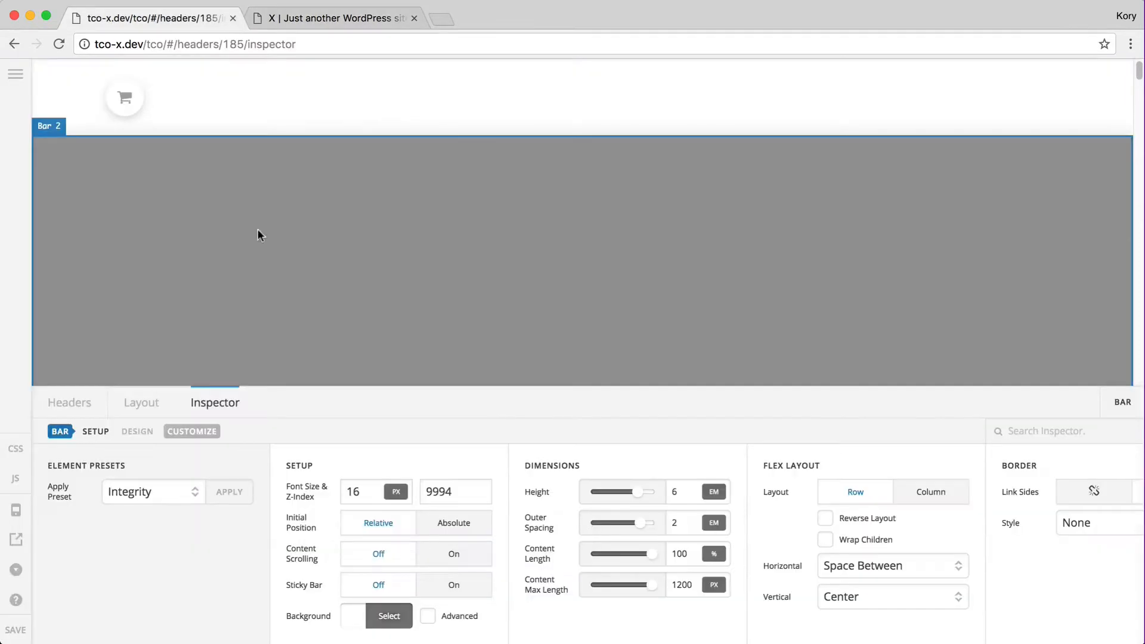
Set the white top bar's z-index to 9999 and save the header
{"action": "left_click", "coordinate": [164, 227]}
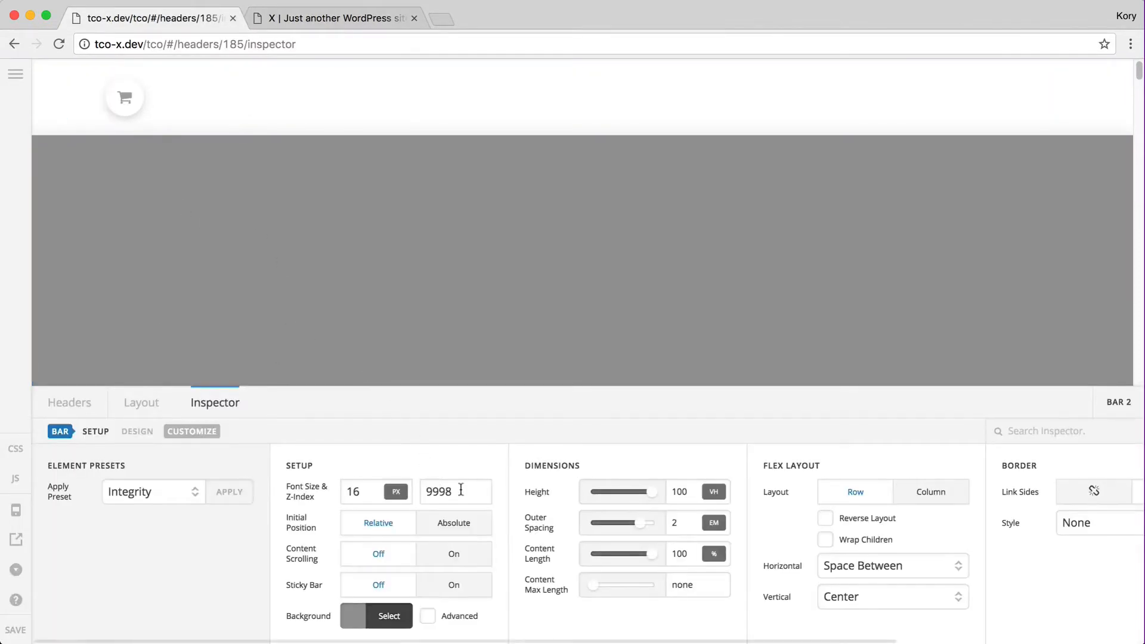
{"action": "left_click", "coordinate": [41, 99]}
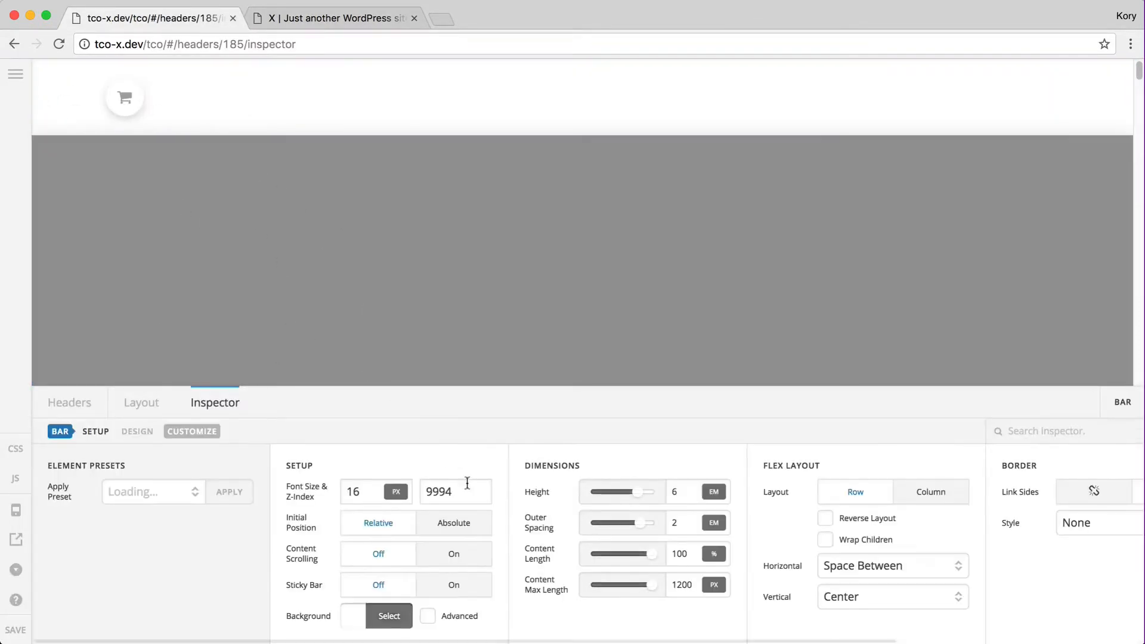
{"action": "left_click", "coordinate": [469, 485]}
{"action": "type", "text": "9"}
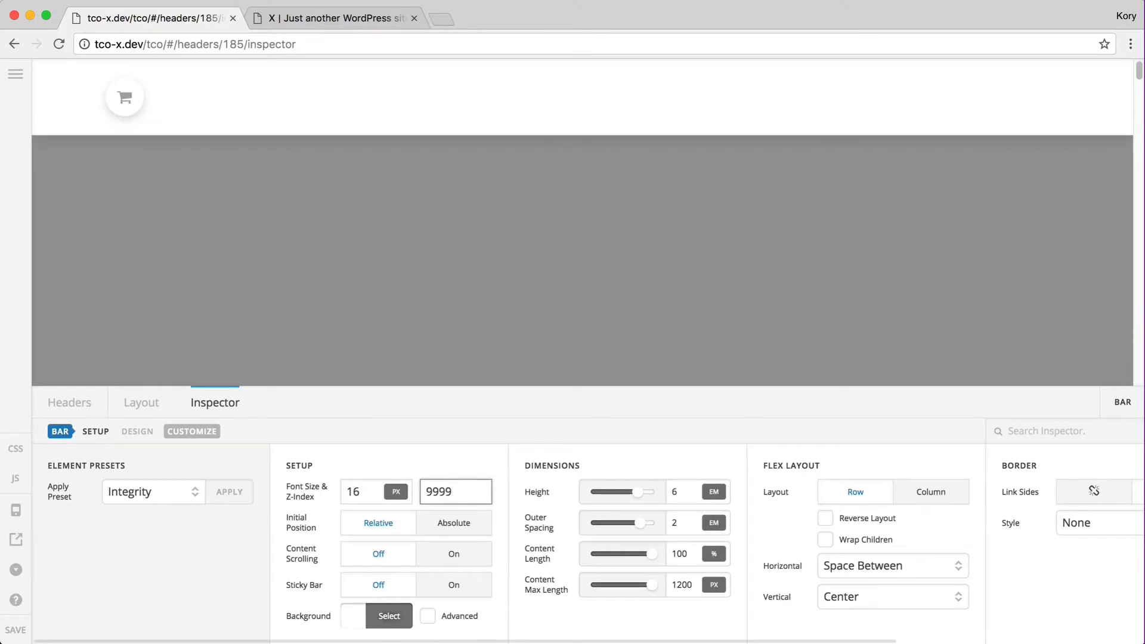
{"action": "left_click", "coordinate": [18, 631]}
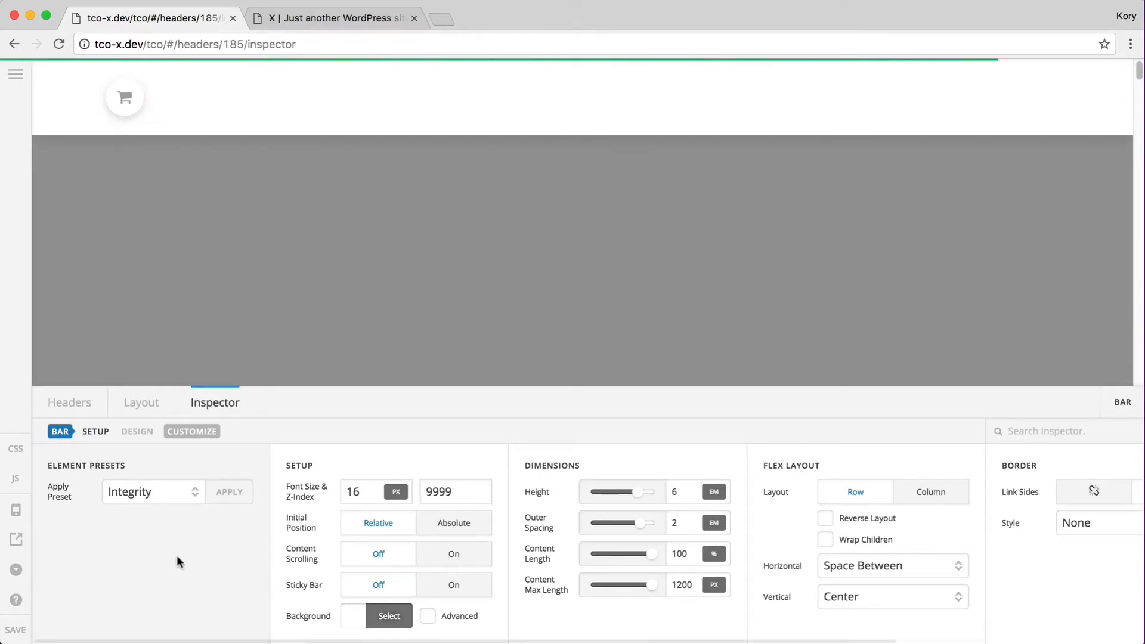
Reload the live site and open the cart dropdown listing three items totalling $82.00
{"action": "key", "text": "super+2"}
{"action": "key", "text": "super+r"}
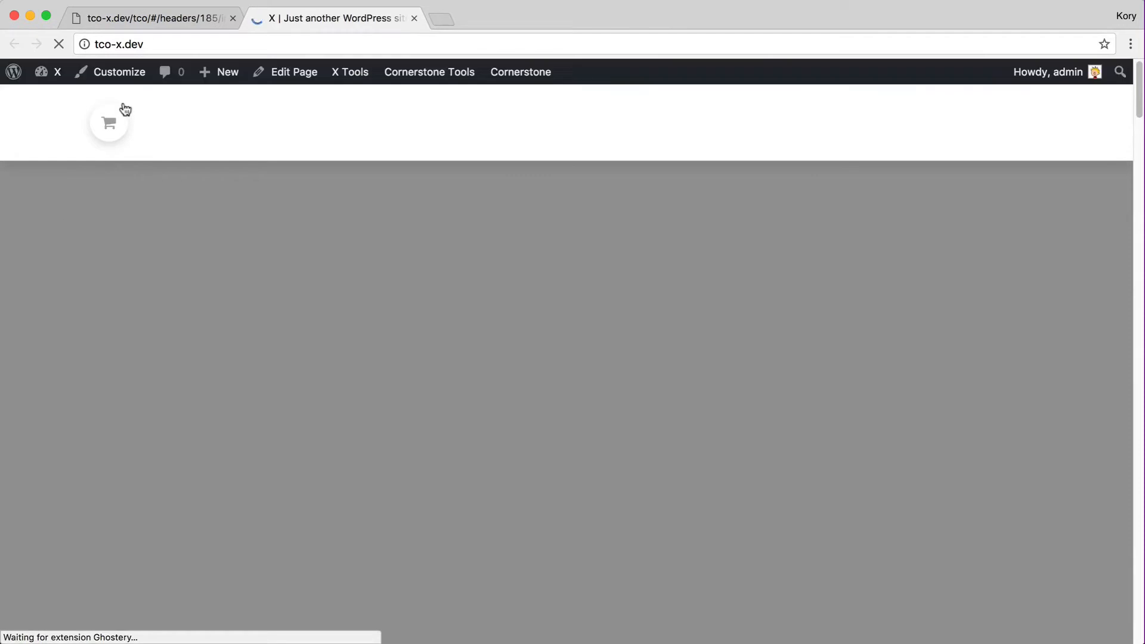
{"action": "left_click", "coordinate": [116, 124]}
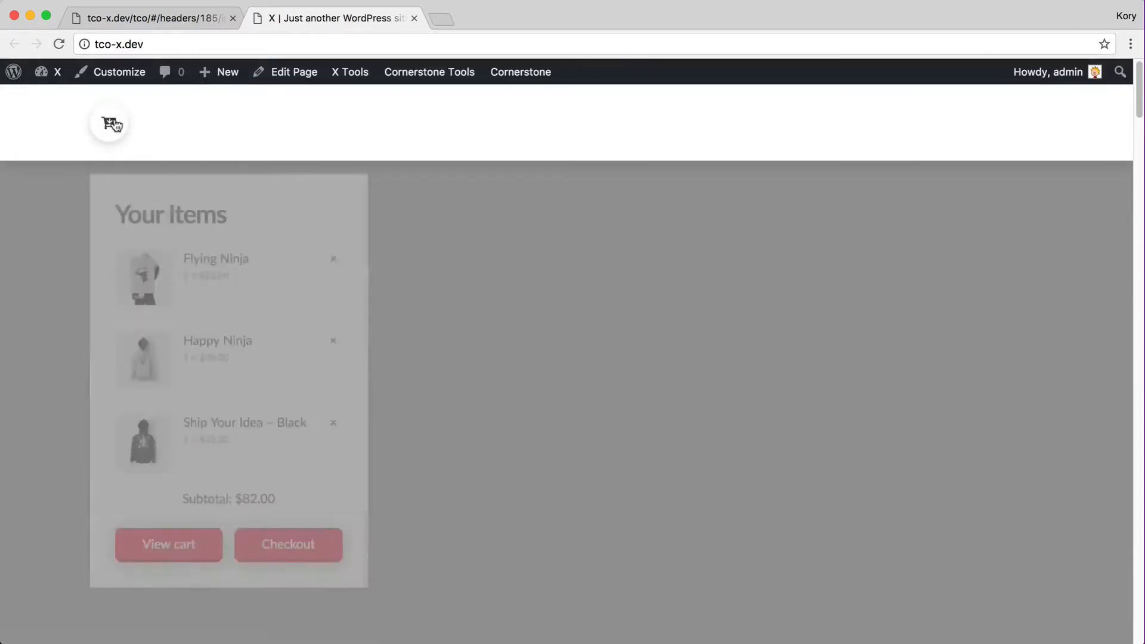
{"action": "scroll", "coordinate": [200, 463], "scroll_direction": "down", "scroll_amount": 3}
{"action": "scroll", "coordinate": [201, 463], "scroll_direction": "up", "scroll_amount": 3}
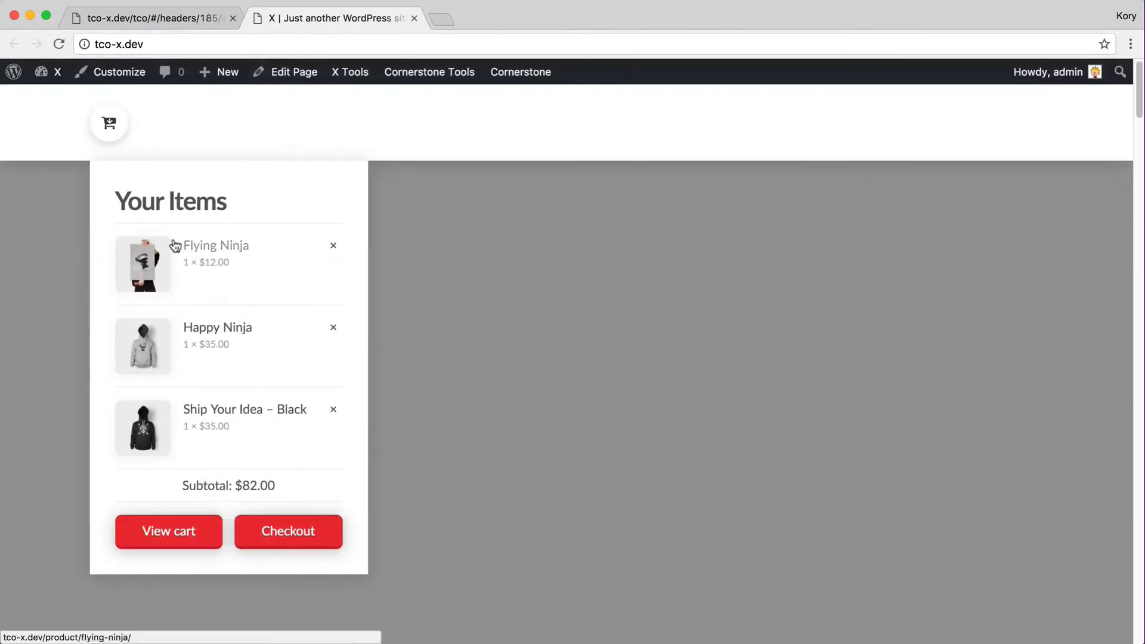
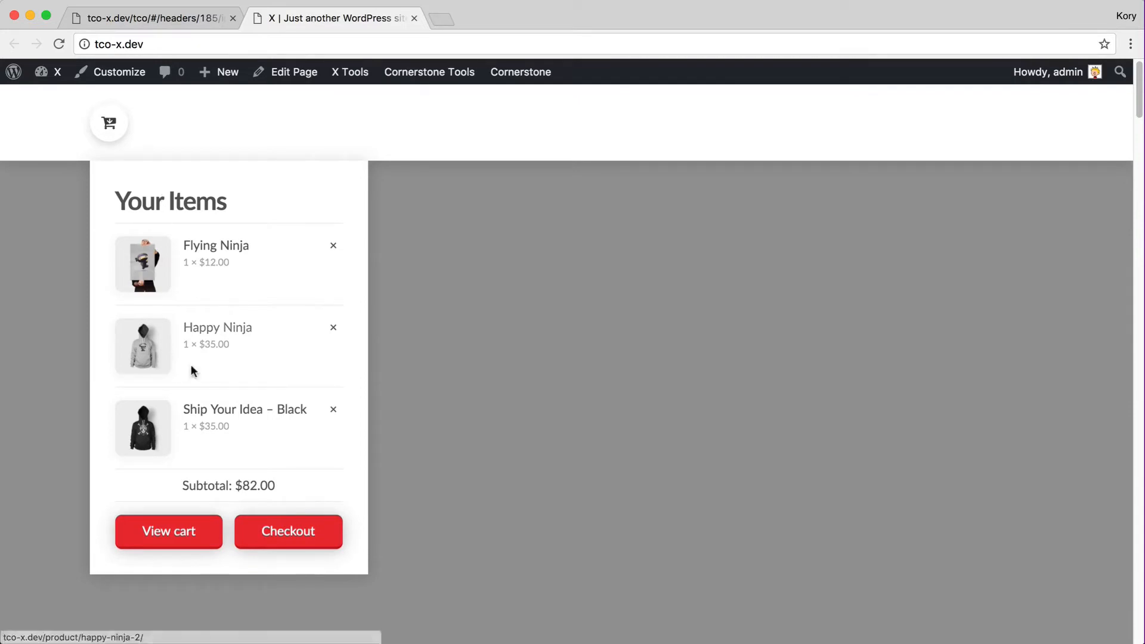
Leave the live site's $82.00 cart preview and return to the header 185 builder
{"action": "scroll", "coordinate": [226, 373], "scroll_direction": "down", "scroll_amount": 2}
{"action": "scroll", "coordinate": [225, 374], "scroll_direction": "up", "scroll_amount": 2}
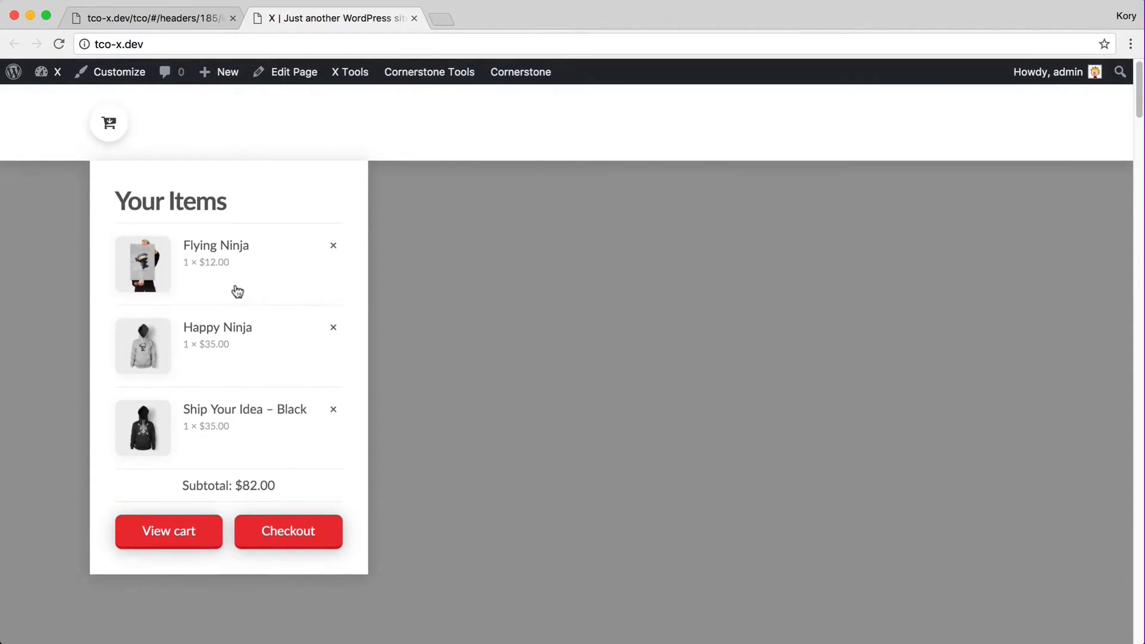
{"action": "key", "text": "ctrl+shift+Tab"}
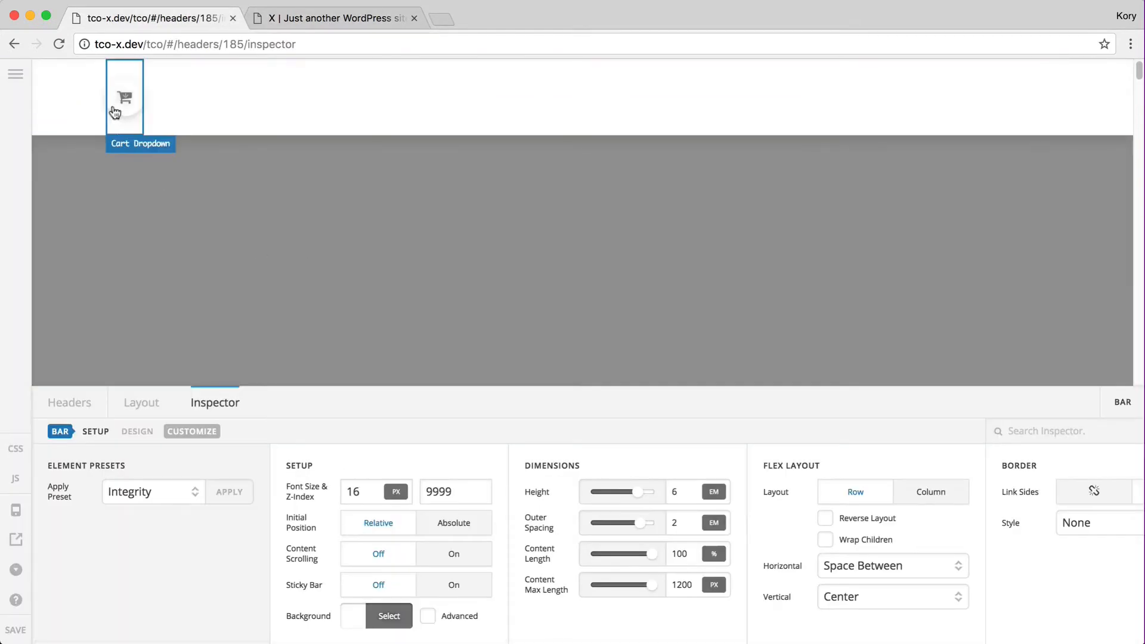
Open the Cart Dropdown's cart settings, then delete and restore the 'Your Items' title
{"action": "left_click", "coordinate": [122, 103]}
{"action": "scroll", "coordinate": [457, 227], "scroll_direction": "down", "scroll_amount": 2}
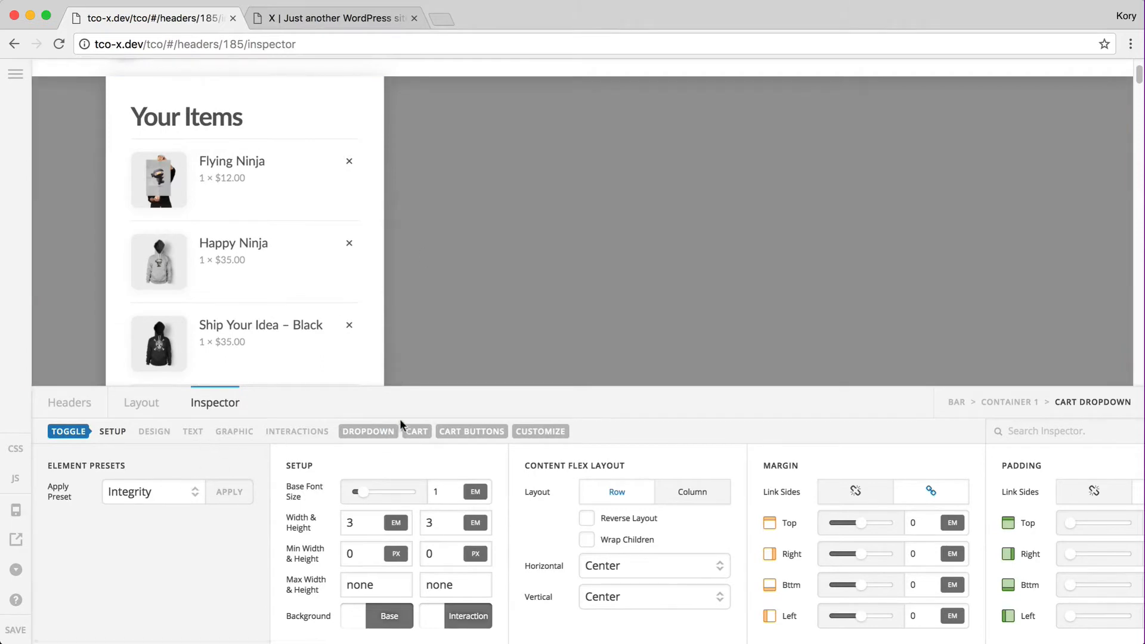
{"action": "left_click", "coordinate": [418, 431]}
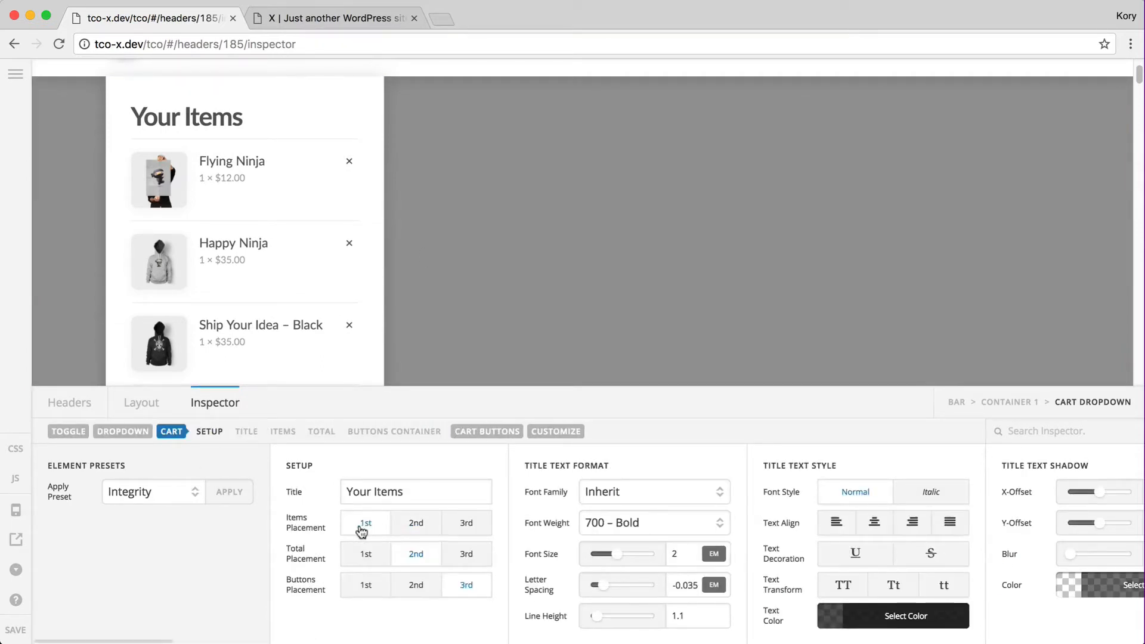
{"action": "triple_click", "coordinate": [408, 483]}
{"action": "key", "text": "super+c"}
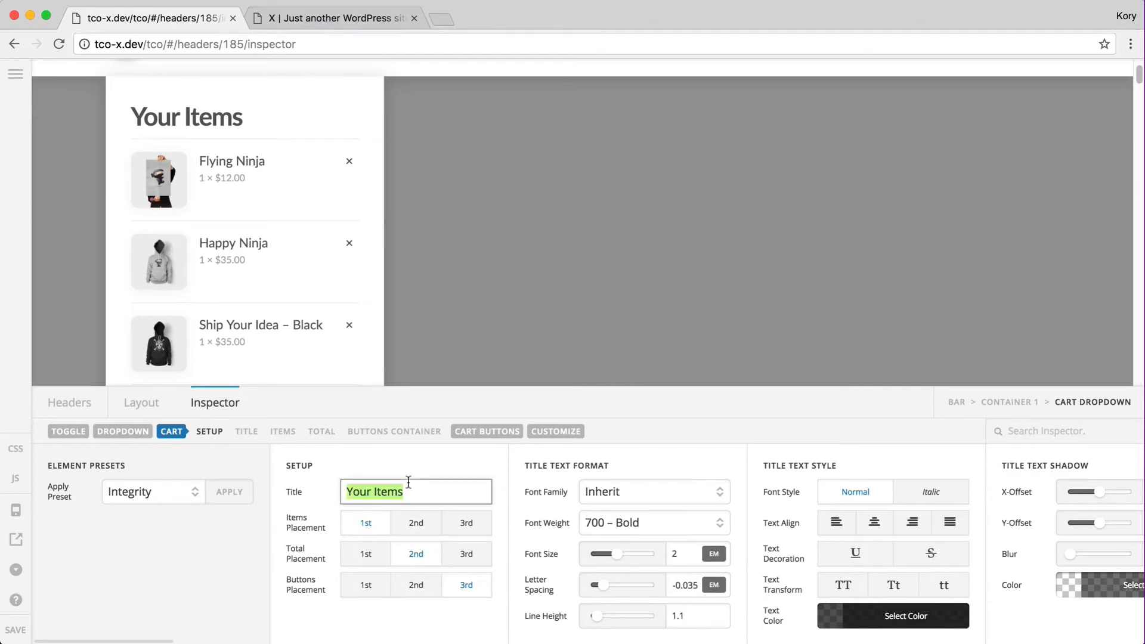
{"action": "key", "text": "BackSpace"}
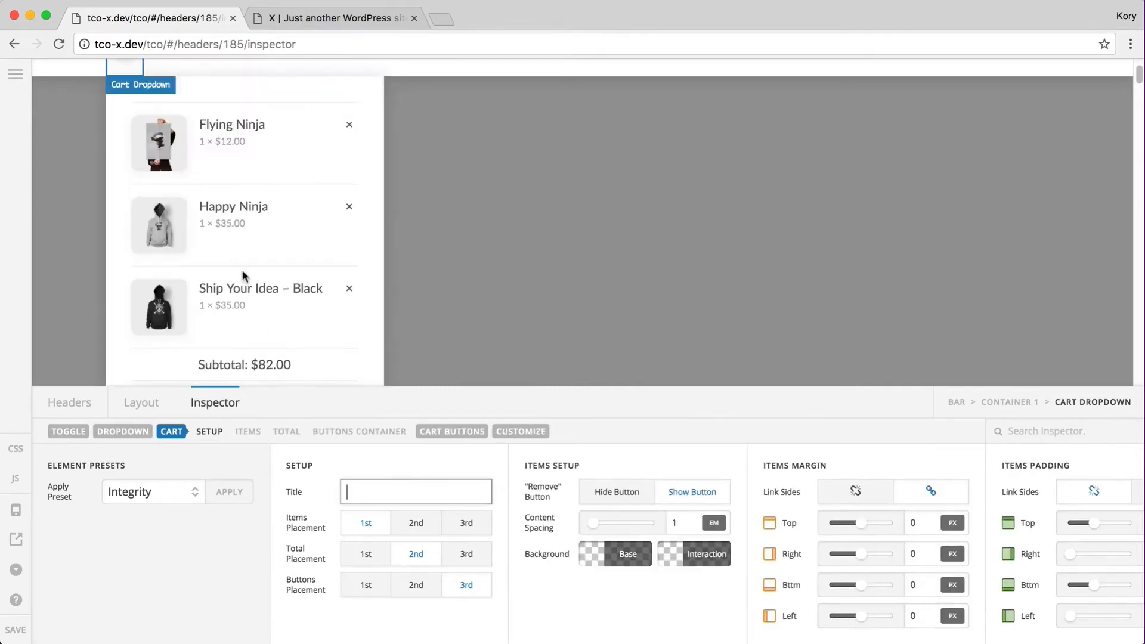
{"action": "key", "text": "super+v"}
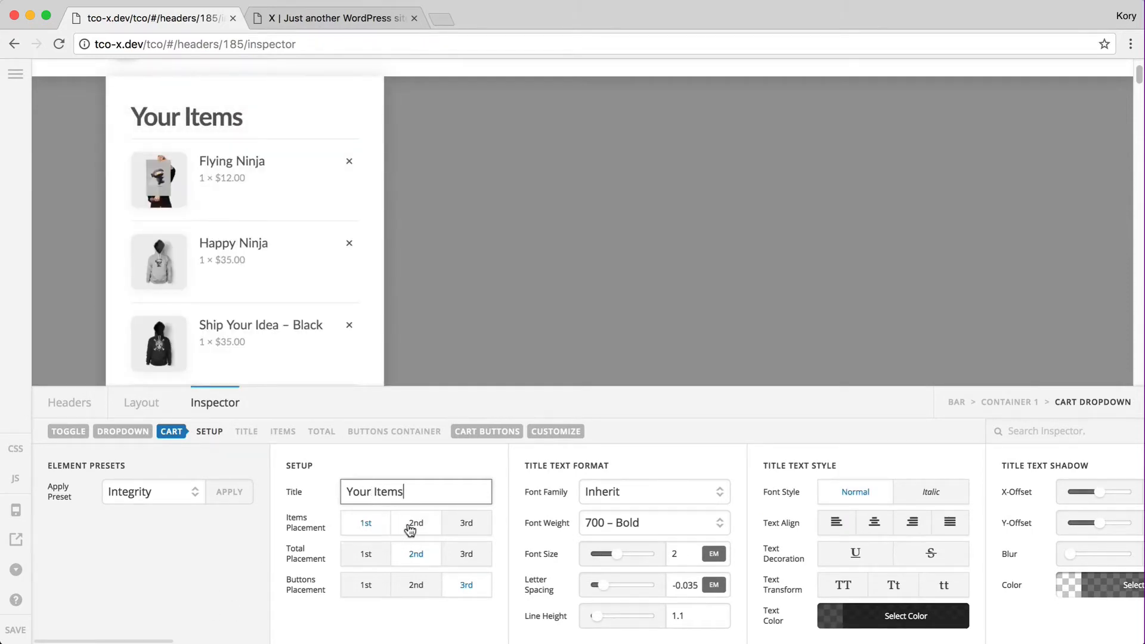
Try other cart section orders, revert to items, total, buttons, then open the cart items styling
{"action": "left_click", "coordinate": [413, 524]}
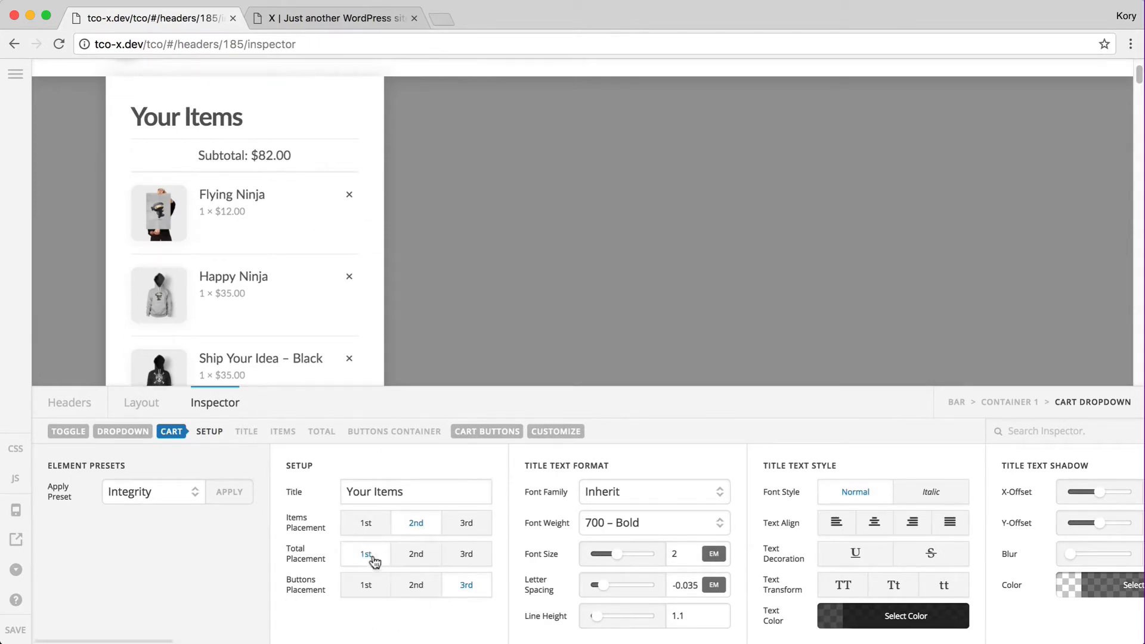
{"action": "left_click", "coordinate": [466, 524]}
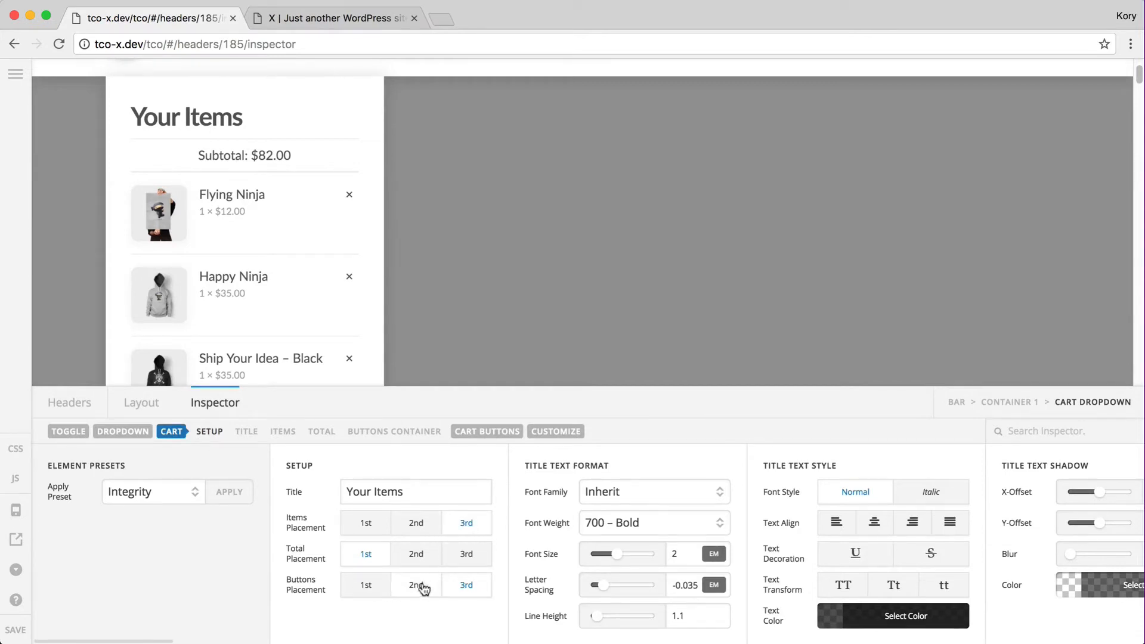
{"action": "left_click", "coordinate": [417, 586]}
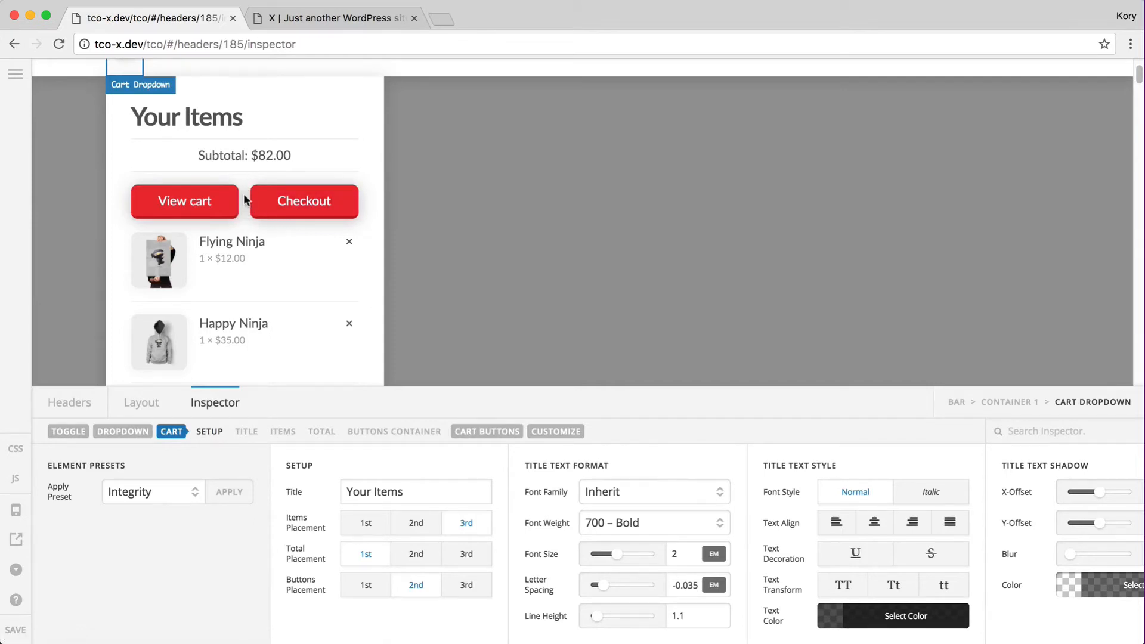
{"action": "left_click", "coordinate": [374, 528]}
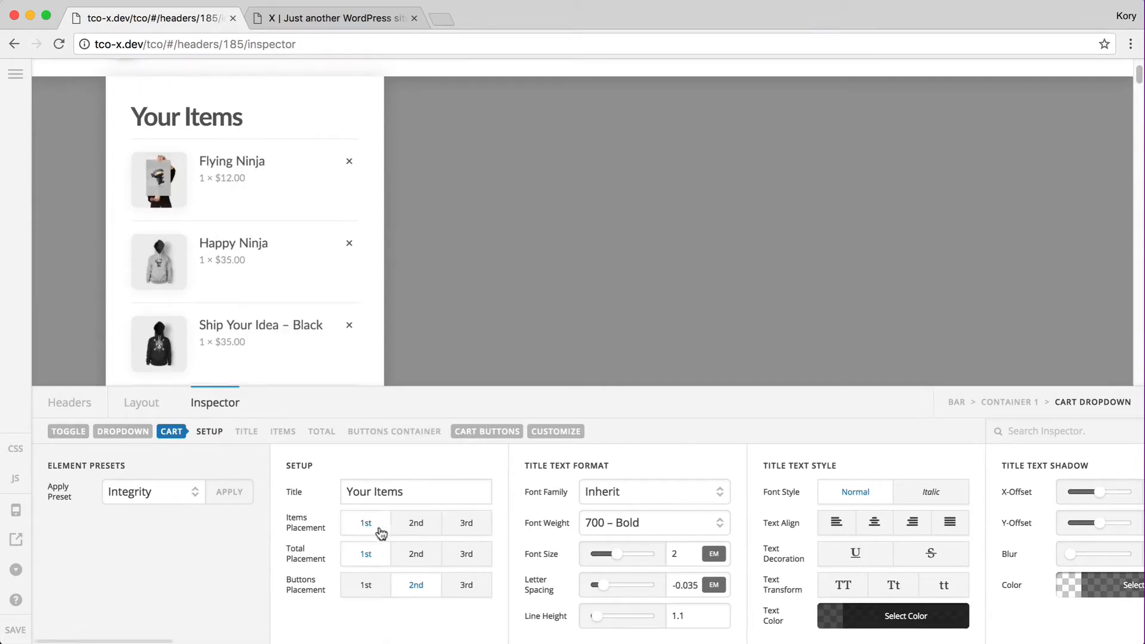
{"action": "left_click", "coordinate": [405, 548]}
{"action": "left_click", "coordinate": [464, 586]}
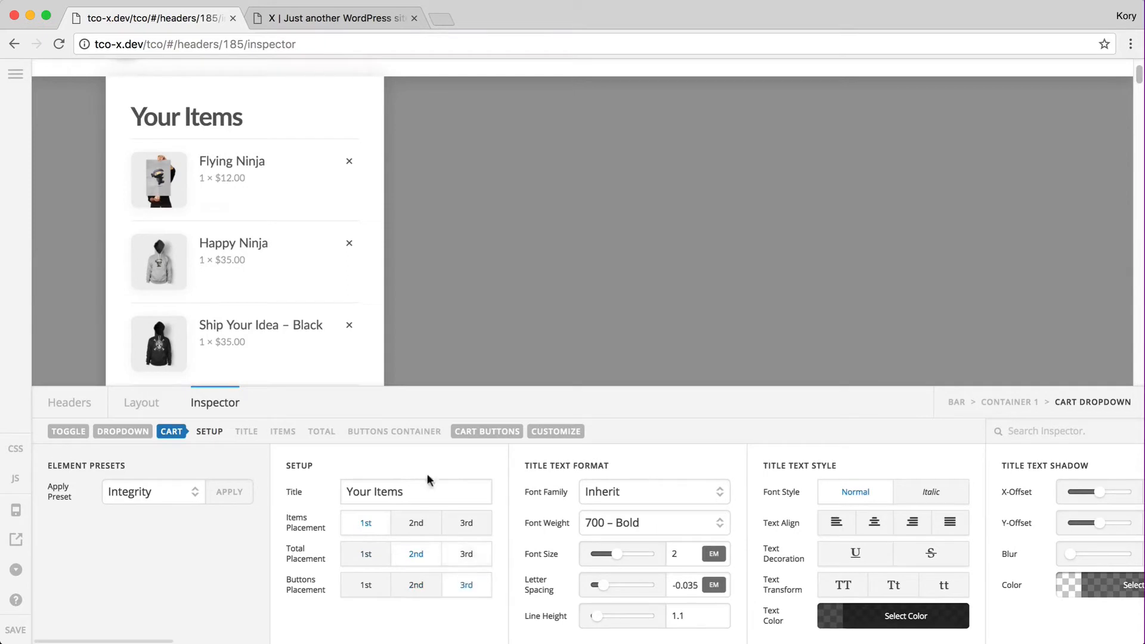
{"action": "scroll", "coordinate": [263, 253], "scroll_direction": "down", "scroll_amount": 3}
{"action": "scroll", "coordinate": [262, 259], "scroll_direction": "up", "scroll_amount": 3}
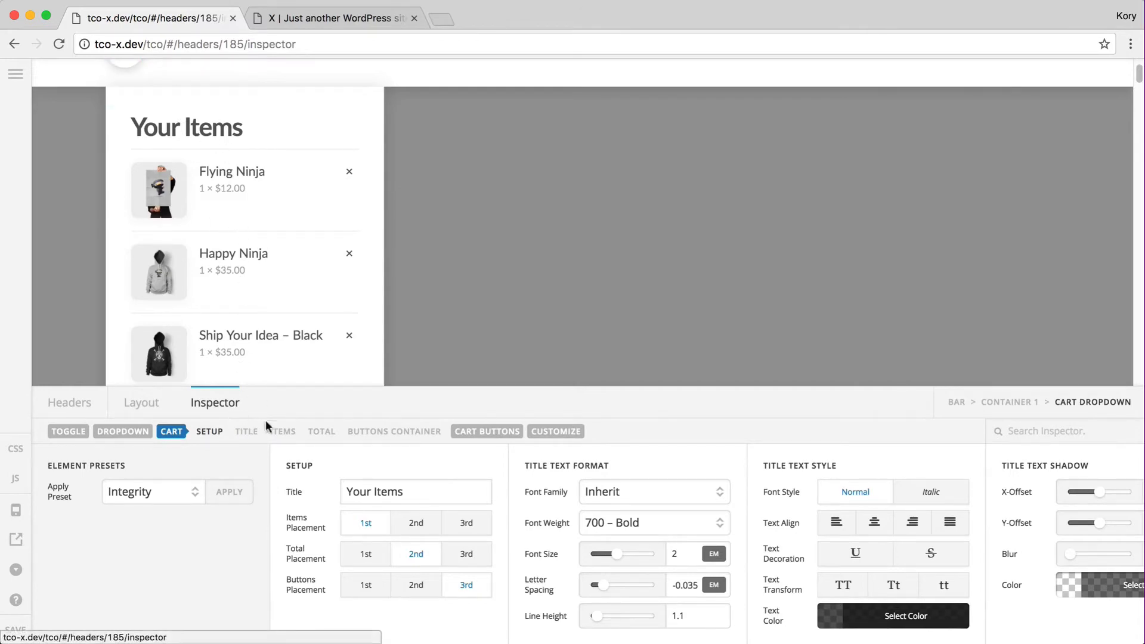
{"action": "left_click", "coordinate": [283, 432]}
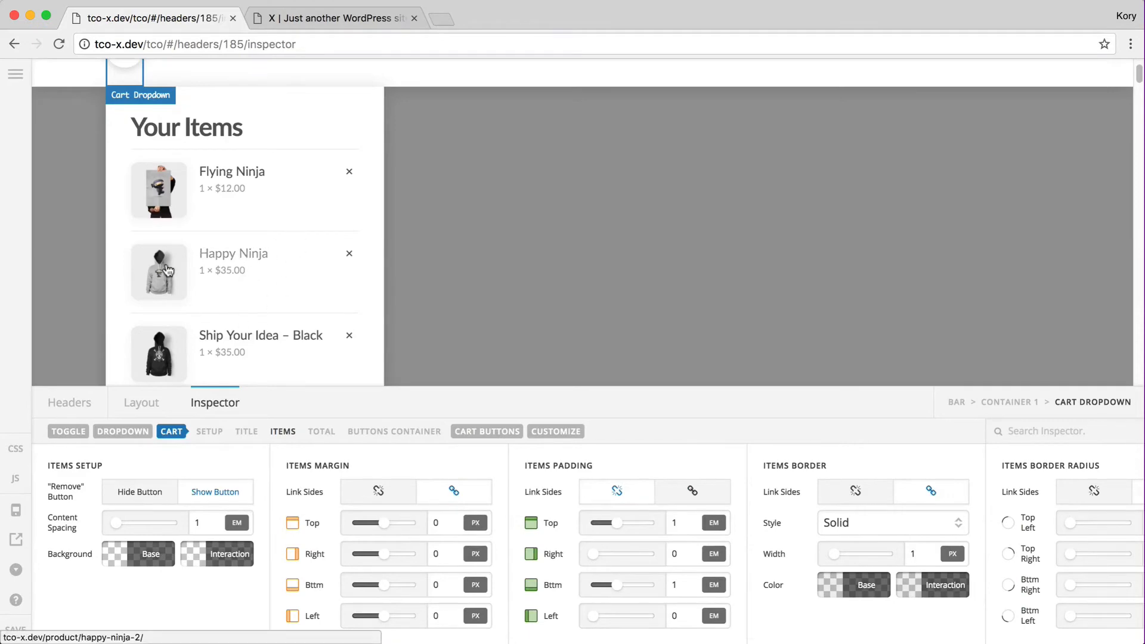
Apply the Renew preset to the Cart Dropdown element and confirm
{"action": "scroll", "coordinate": [227, 256], "scroll_direction": "up", "scroll_amount": 2}
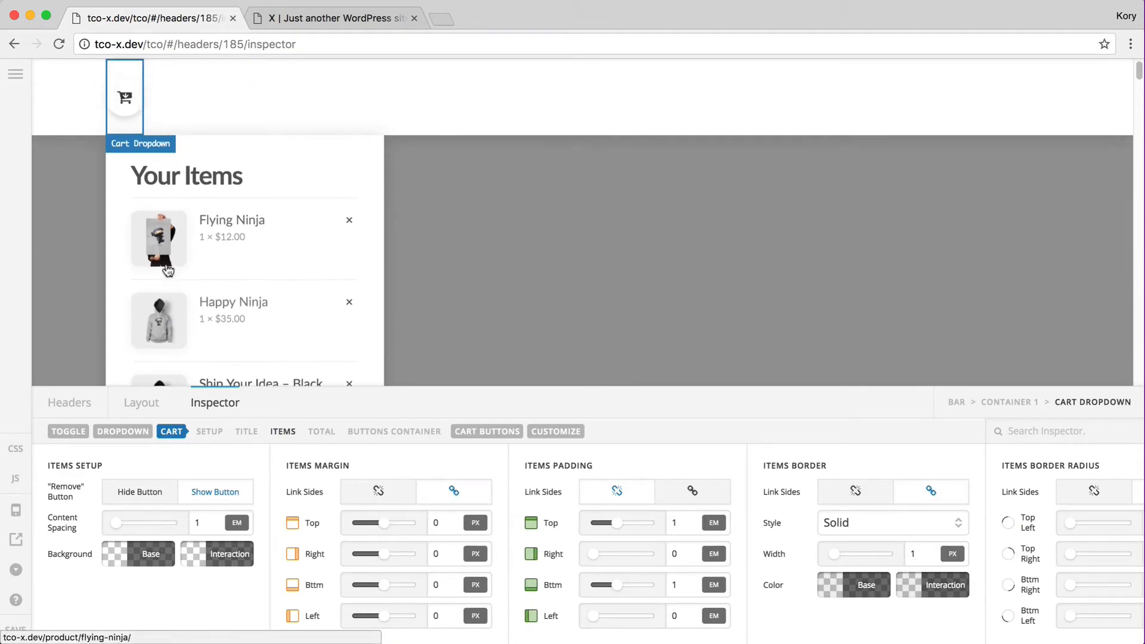
{"action": "left_click", "coordinate": [137, 405]}
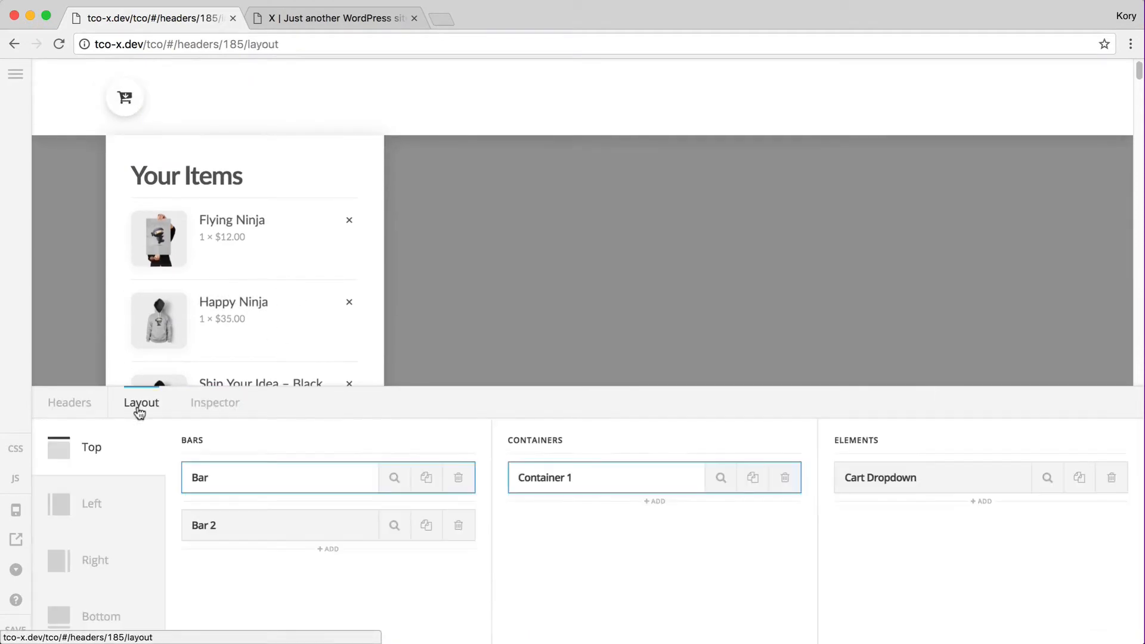
{"action": "left_click", "coordinate": [1045, 477]}
{"action": "left_click", "coordinate": [191, 494]}
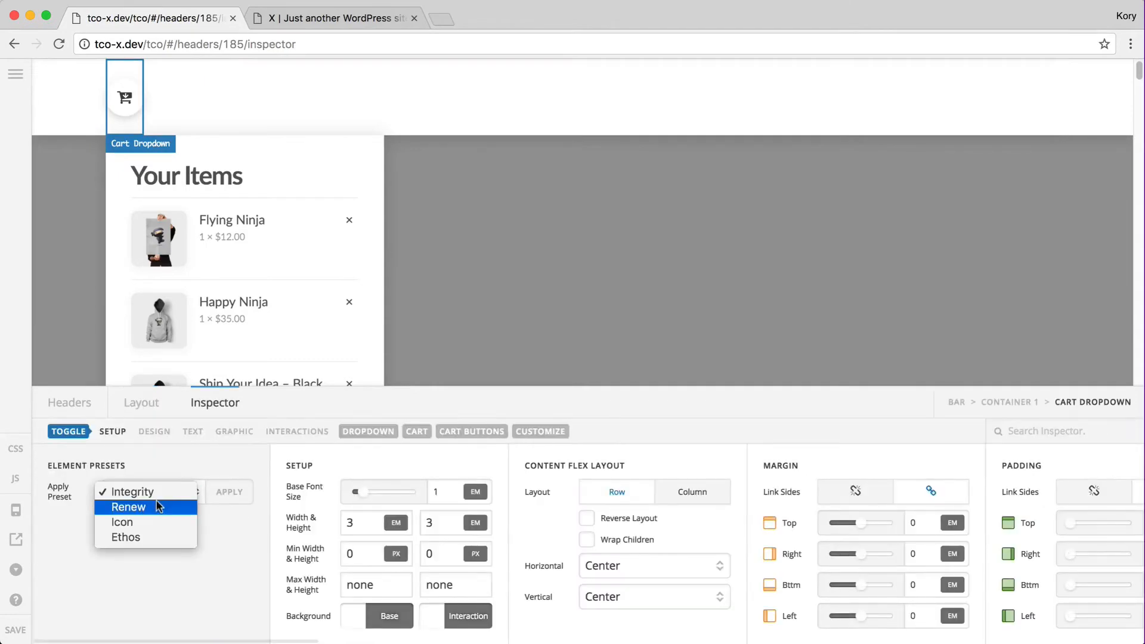
{"action": "left_click", "coordinate": [137, 508]}
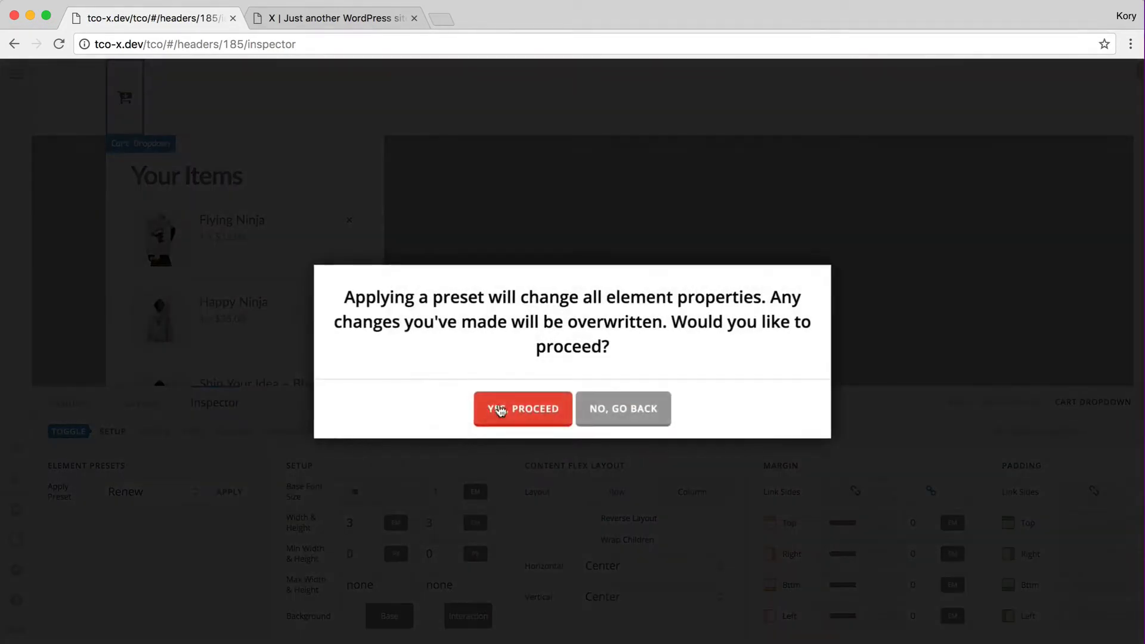
{"action": "left_click", "coordinate": [517, 410]}
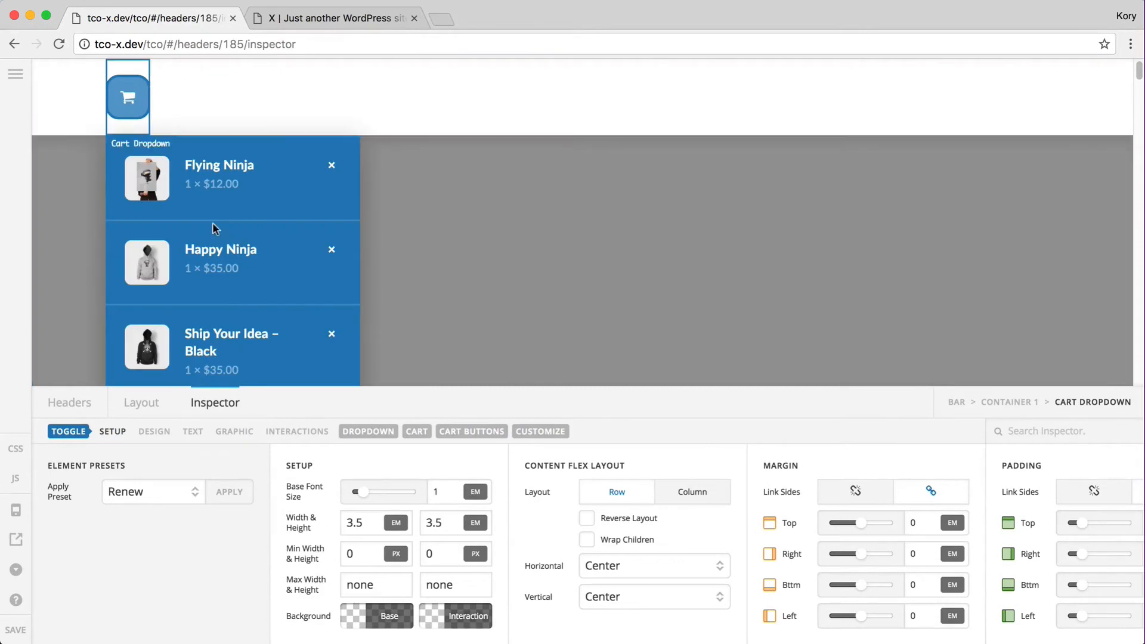
Reload the live site to view the blue Renew cart dropdown, then return to the builder
{"action": "key", "text": "ctrl+Tab"}
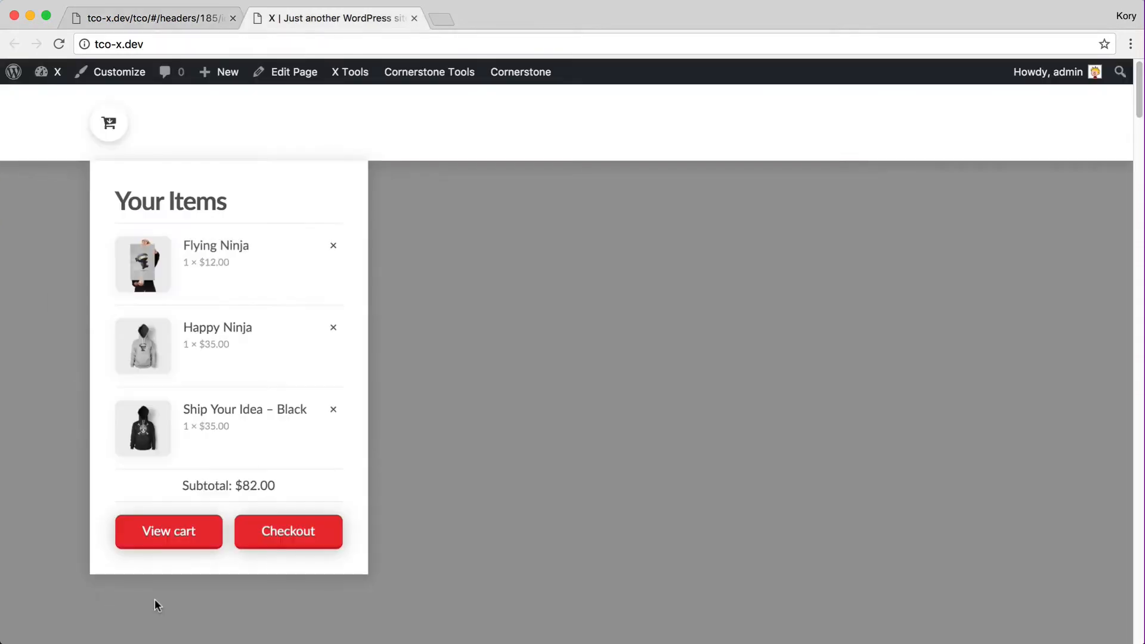
{"action": "key", "text": "super+r"}
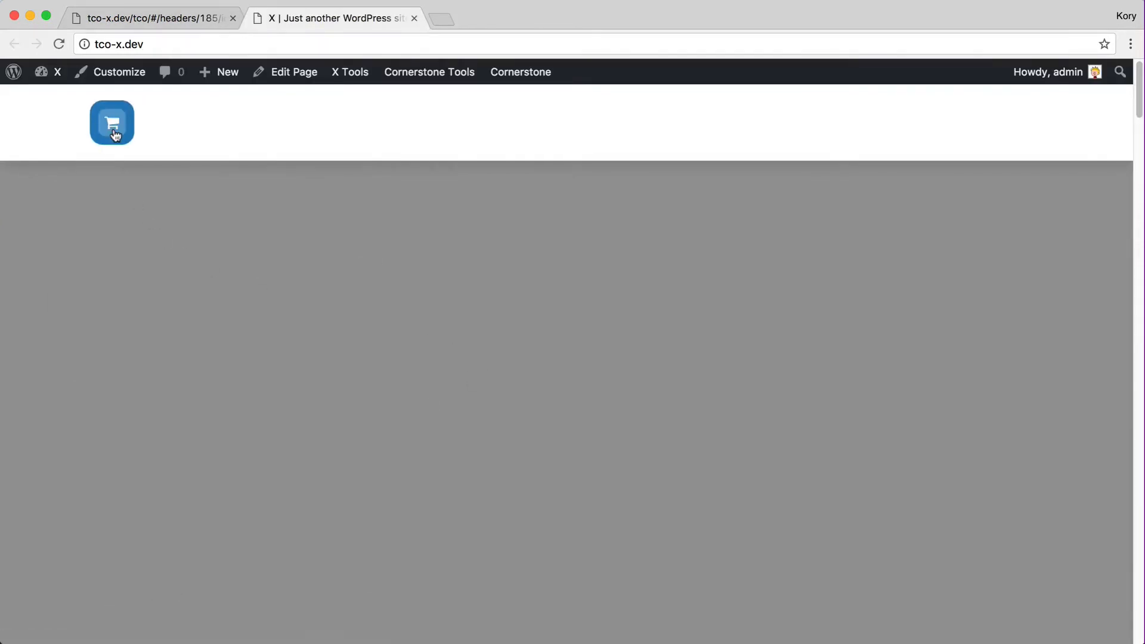
{"action": "mouse_move", "coordinate": [114, 134]}
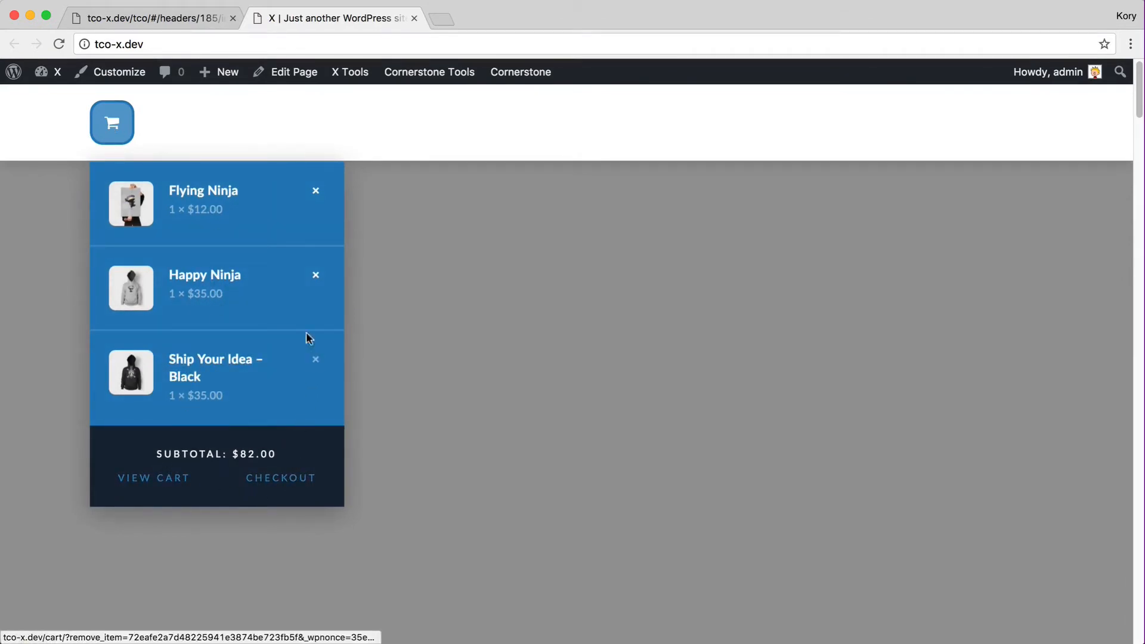
{"action": "left_click", "coordinate": [131, 18]}
{"action": "left_click", "coordinate": [142, 495]}
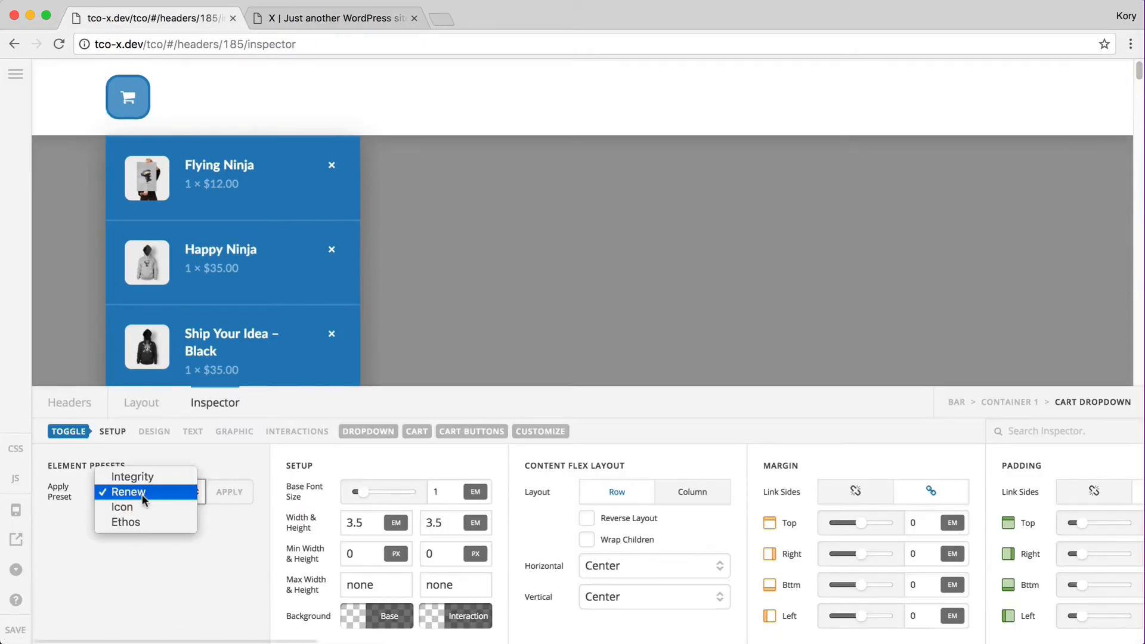
Apply the Icon preset to the cart dropdown and confirm overwriting its properties
{"action": "left_click", "coordinate": [144, 507]}
{"action": "left_click", "coordinate": [228, 493]}
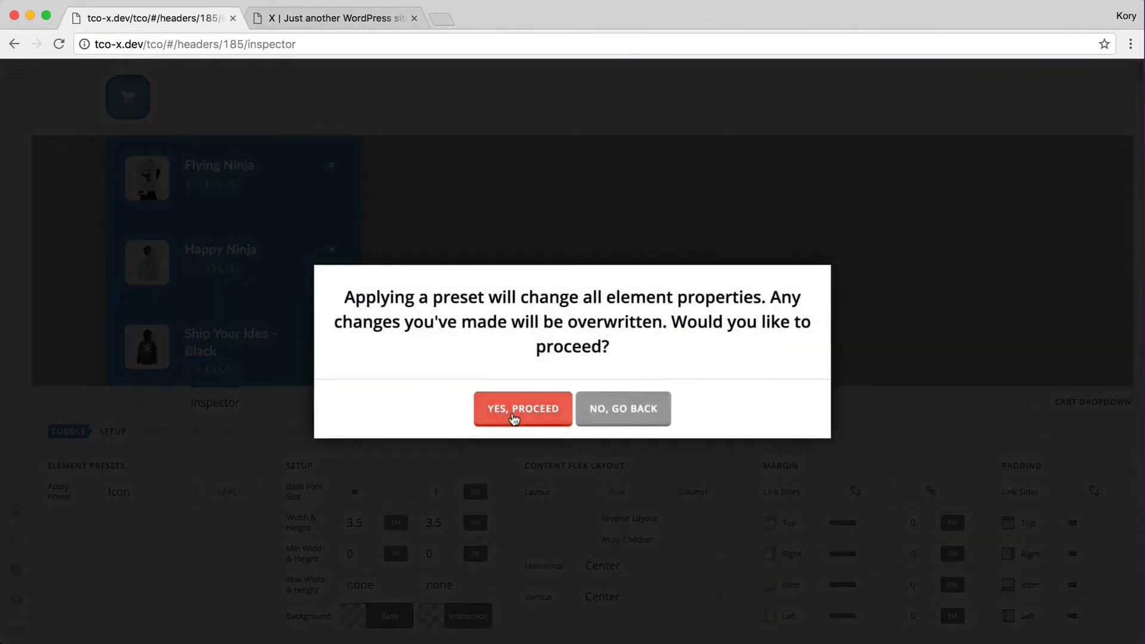
{"action": "left_click", "coordinate": [514, 418]}
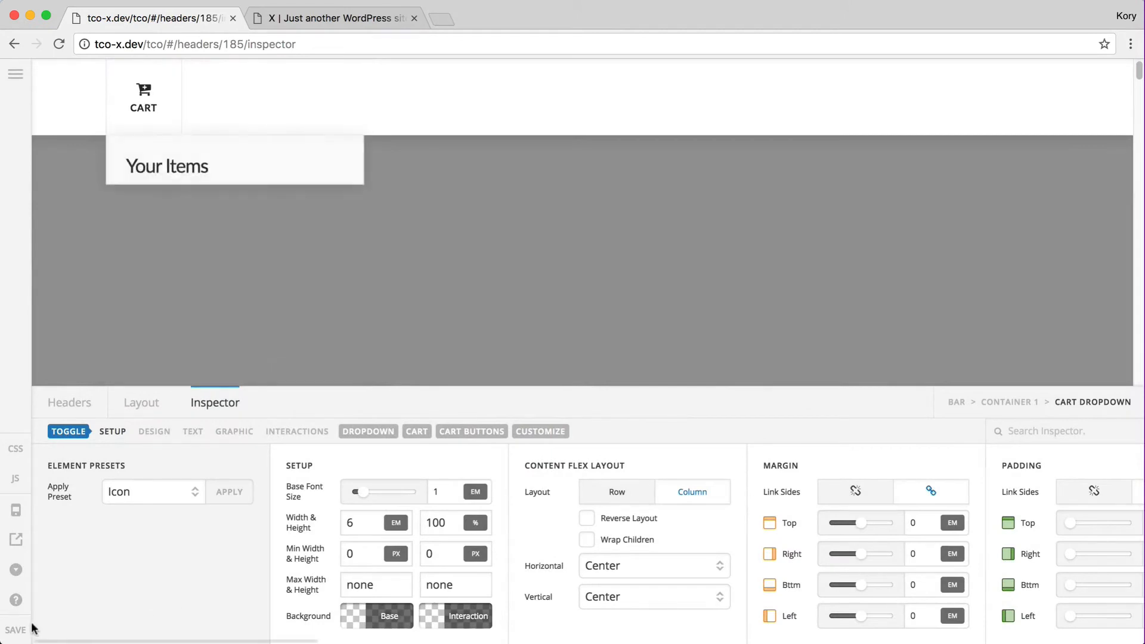
Reload the live site and open the white Icon-styled cart with its green $82.00 subtotal
{"action": "key", "text": "ctrl+Tab"}
{"action": "key", "text": "super+r"}
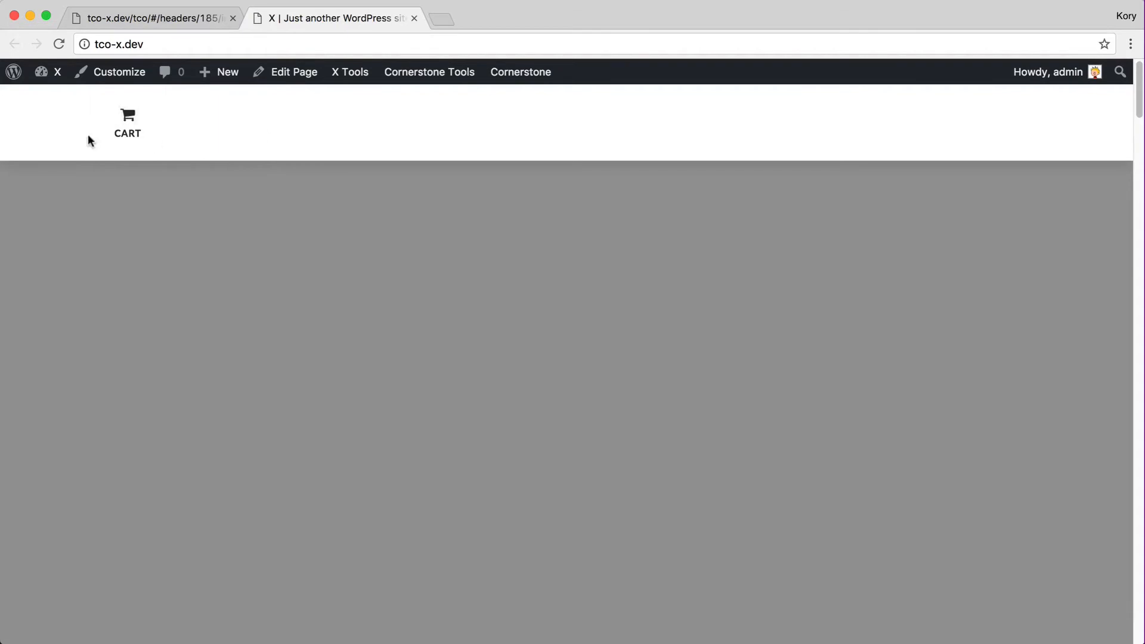
{"action": "left_click", "coordinate": [143, 134]}
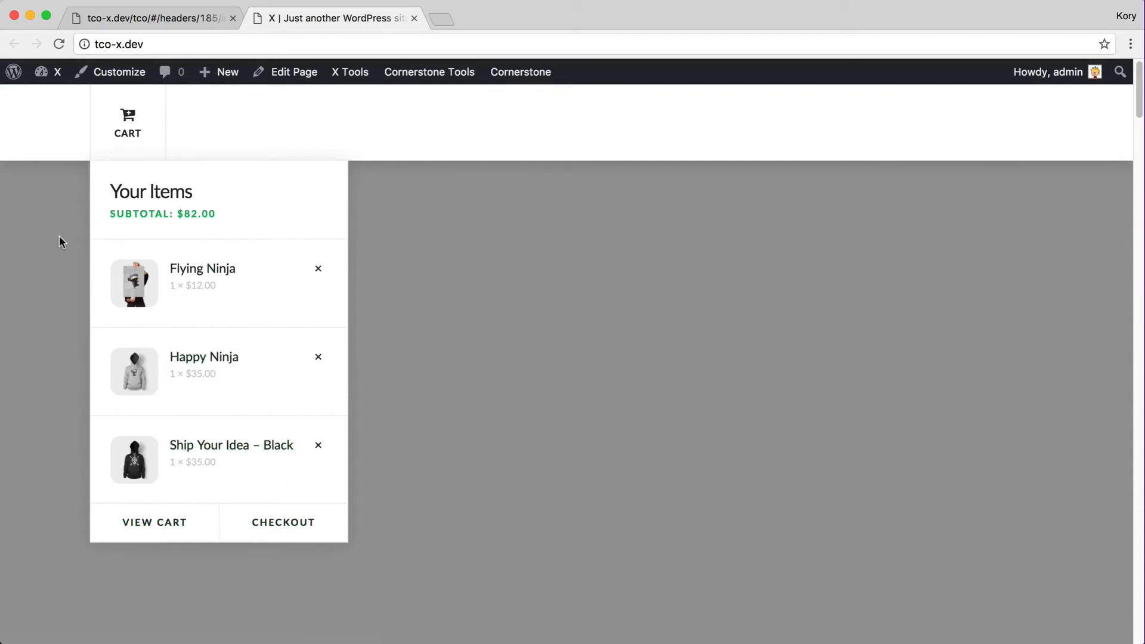
{"action": "key", "text": "ctrl+Tab"}
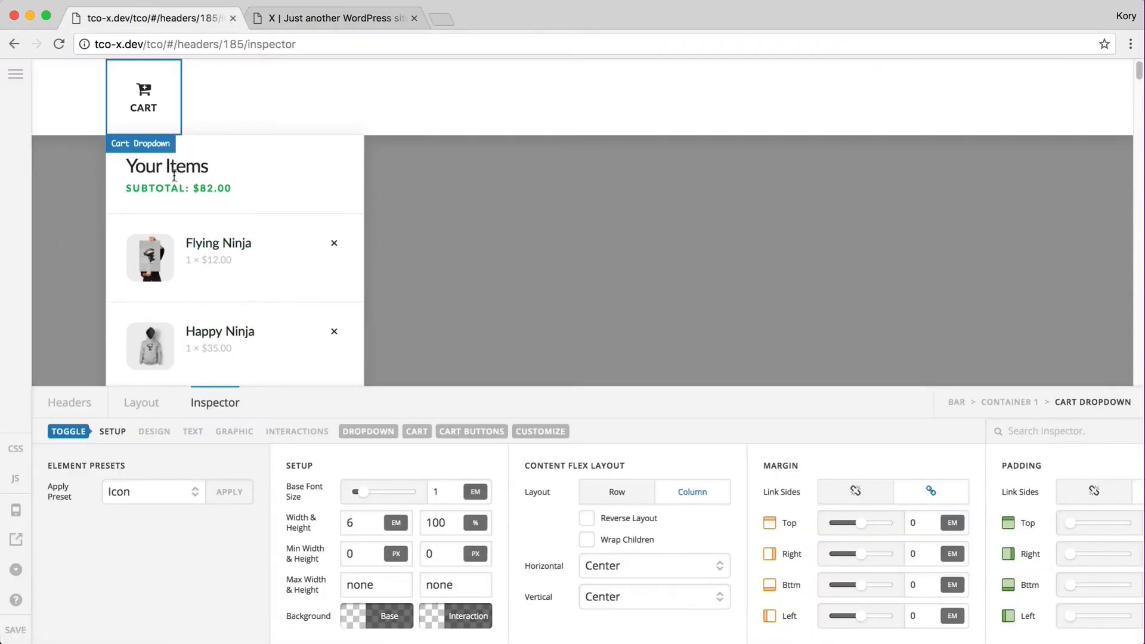
{"action": "key", "text": "ctrl+Tab"}
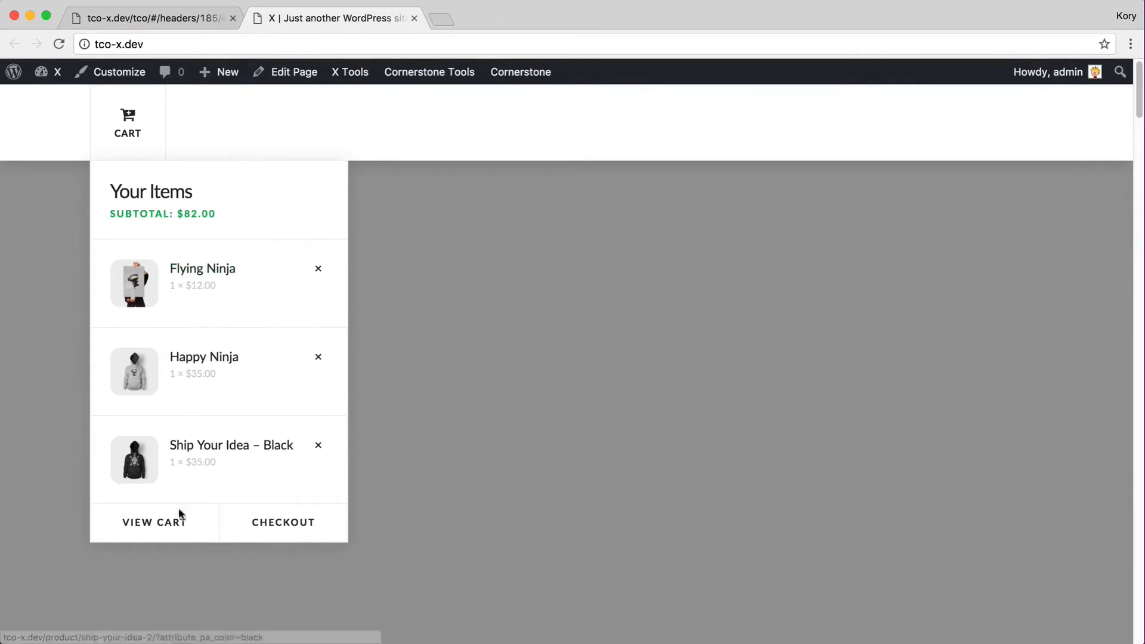
{"action": "key", "text": "ctrl+Tab"}
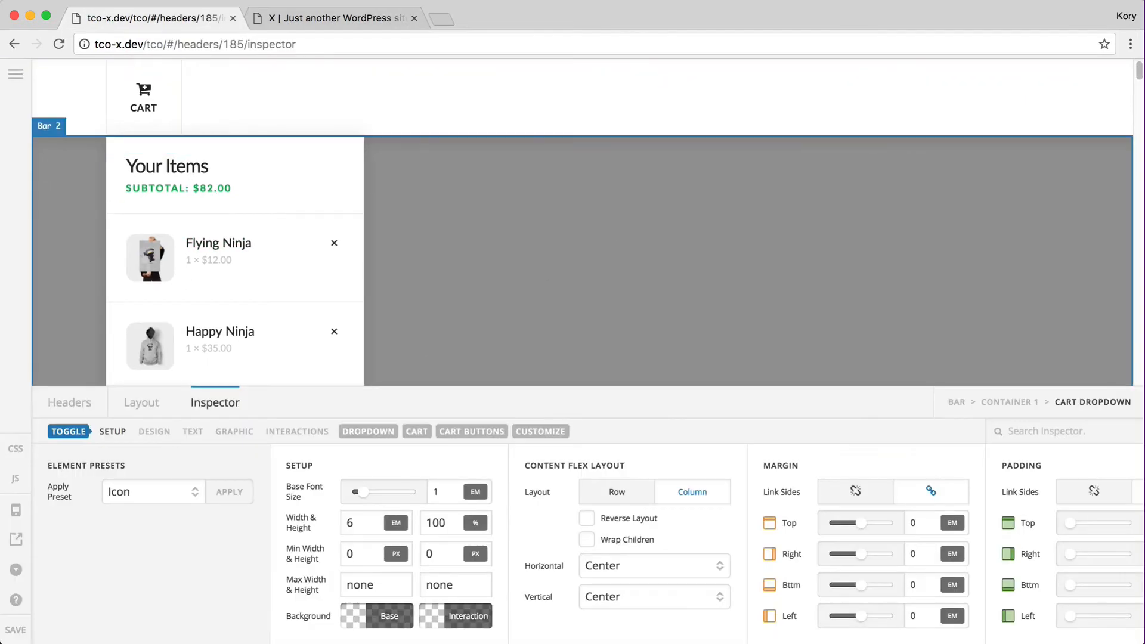
Apply the Ethos preset to the cart dropdown, confirm, and save the header
{"action": "left_click", "coordinate": [142, 488]}
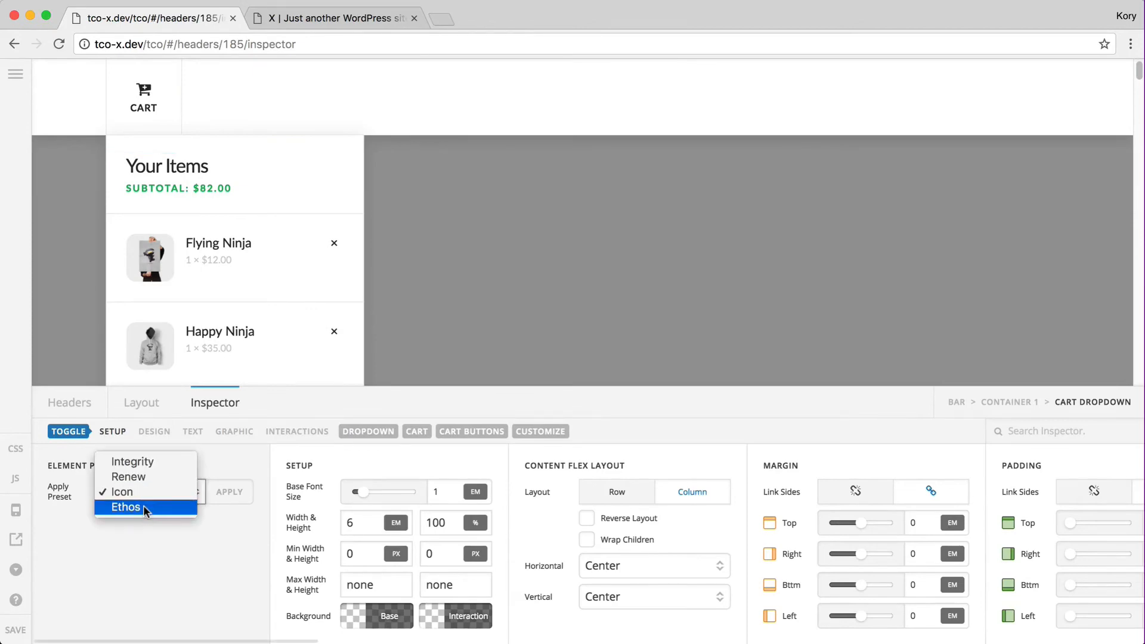
{"action": "left_click", "coordinate": [144, 506]}
{"action": "left_click", "coordinate": [230, 495]}
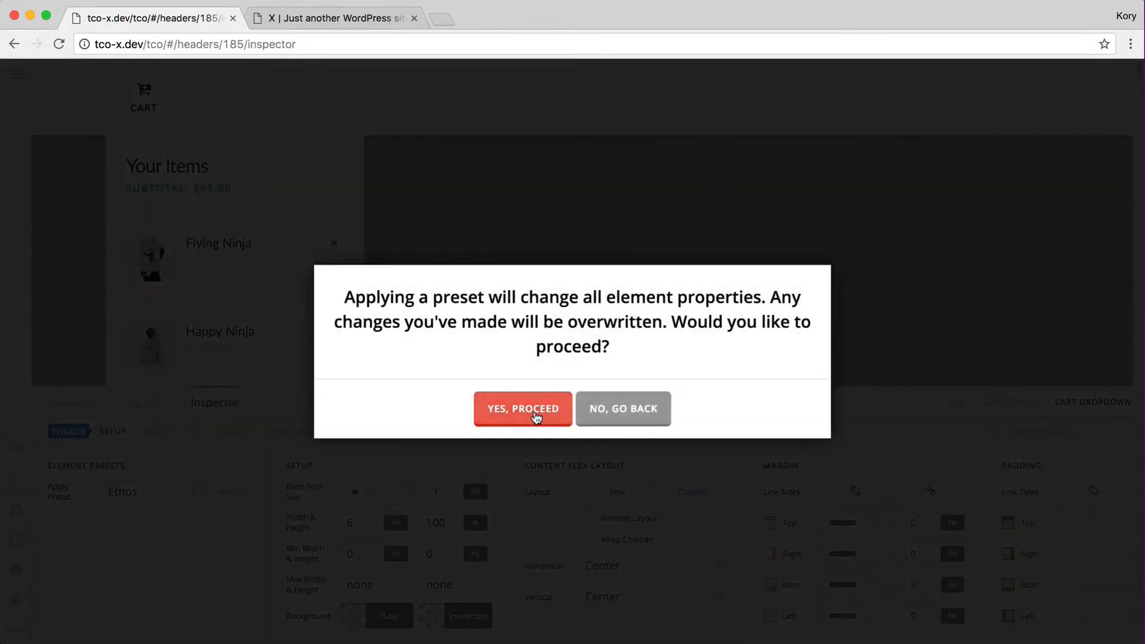
{"action": "left_click", "coordinate": [534, 412]}
{"action": "left_click", "coordinate": [16, 623]}
Reload the live site and open the Ethos Cart button's beige item dropdown
{"action": "key", "text": "ctrl+Tab"}
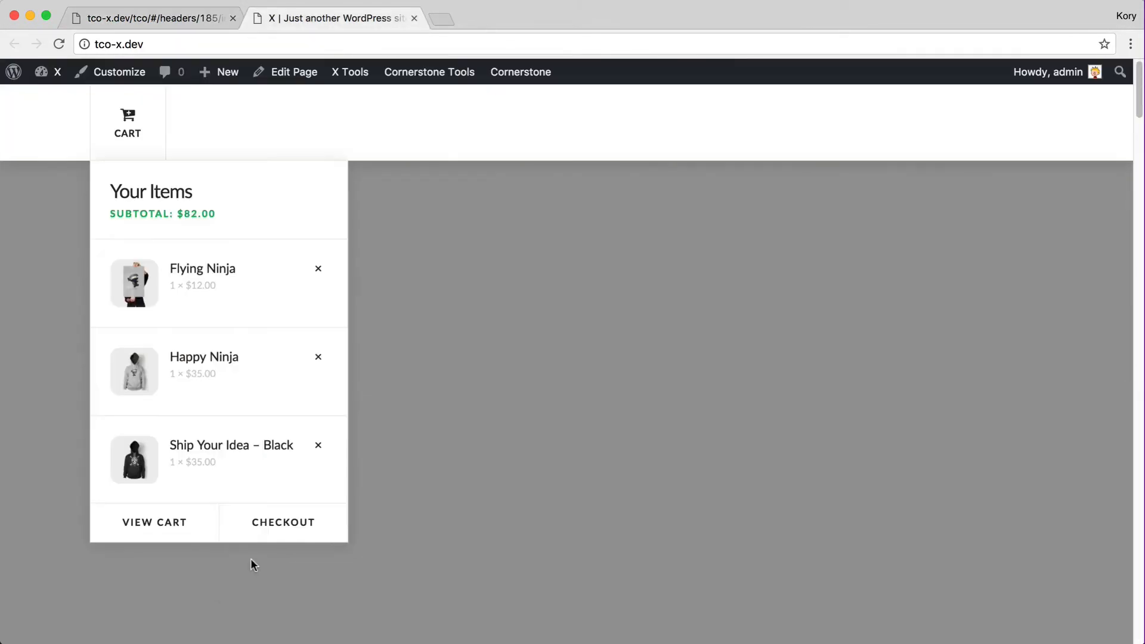
{"action": "key", "text": "super+r"}
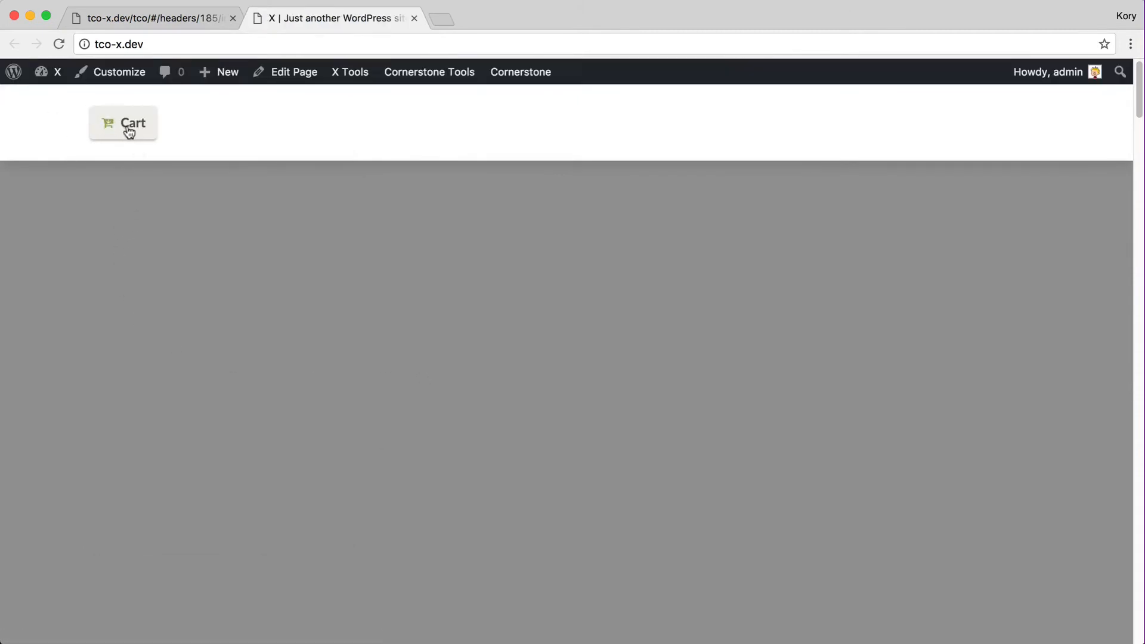
{"action": "left_click", "coordinate": [129, 132]}
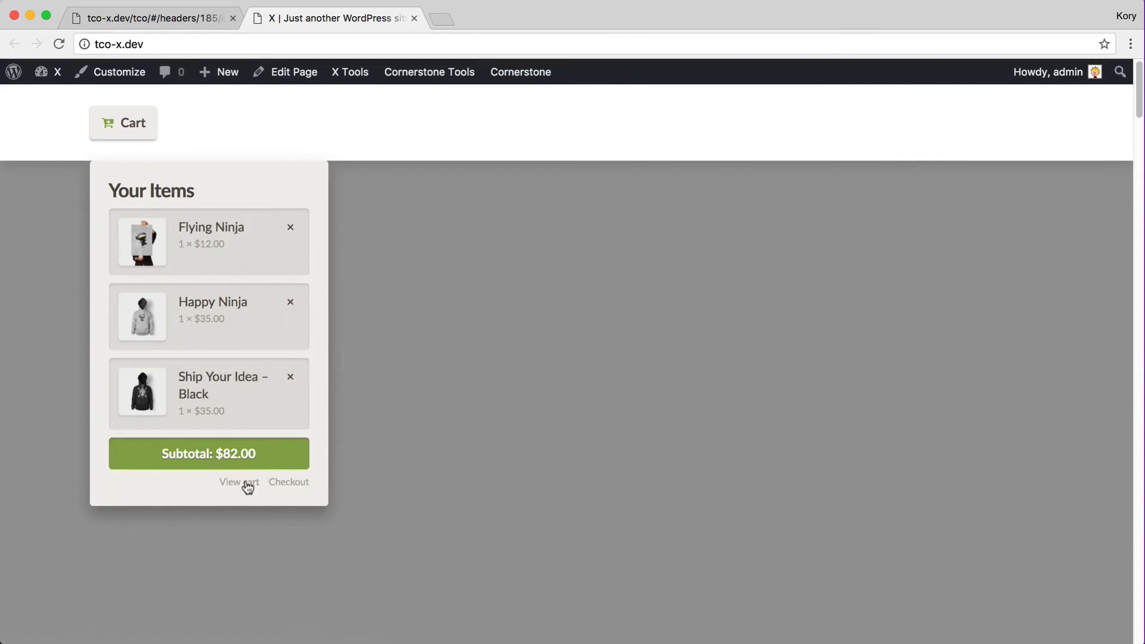
{"action": "key", "text": "ctrl+shift+Tab"}
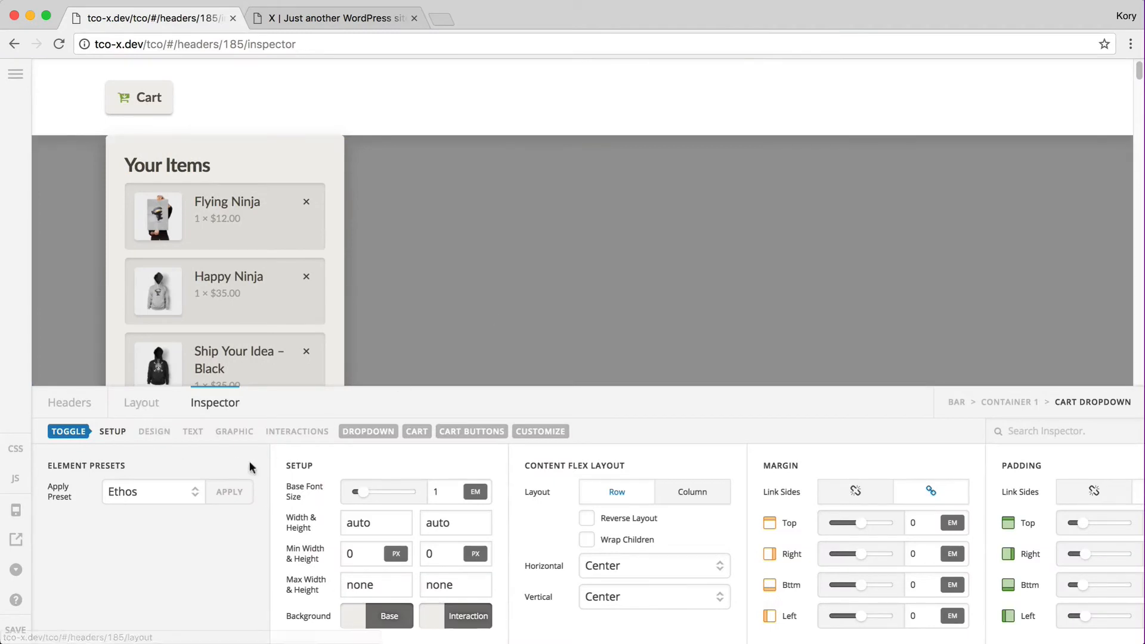
Delete the Cart Dropdown element and add a Cart Modal element to the container
{"action": "left_click", "coordinate": [361, 434]}
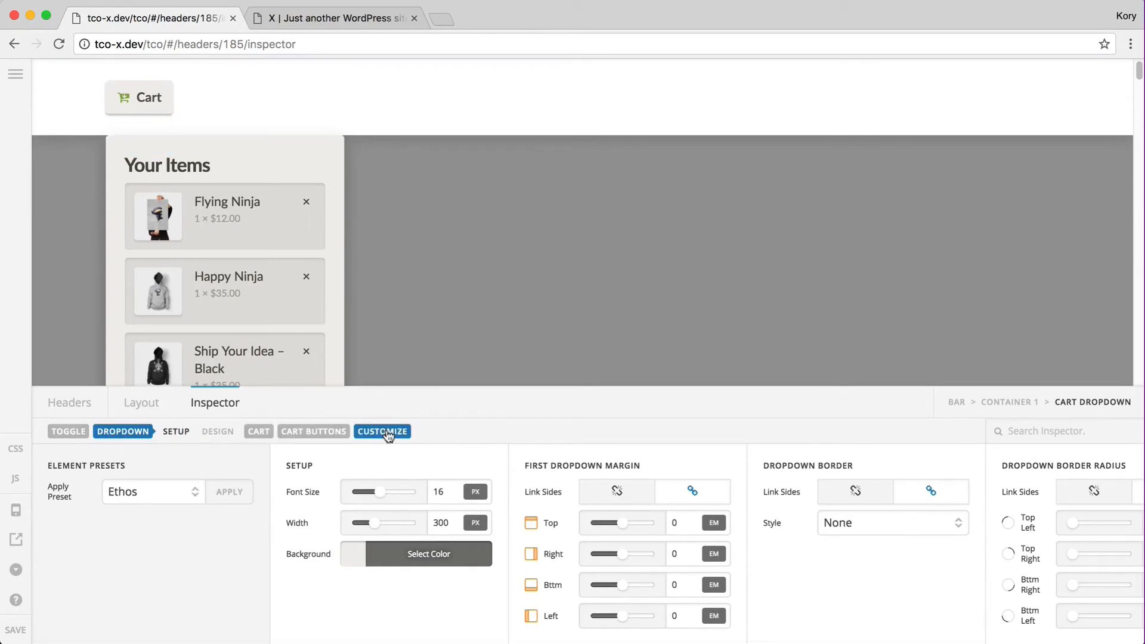
{"action": "left_click", "coordinate": [140, 403]}
{"action": "left_click", "coordinate": [1116, 478]}
{"action": "left_click", "coordinate": [972, 533]}
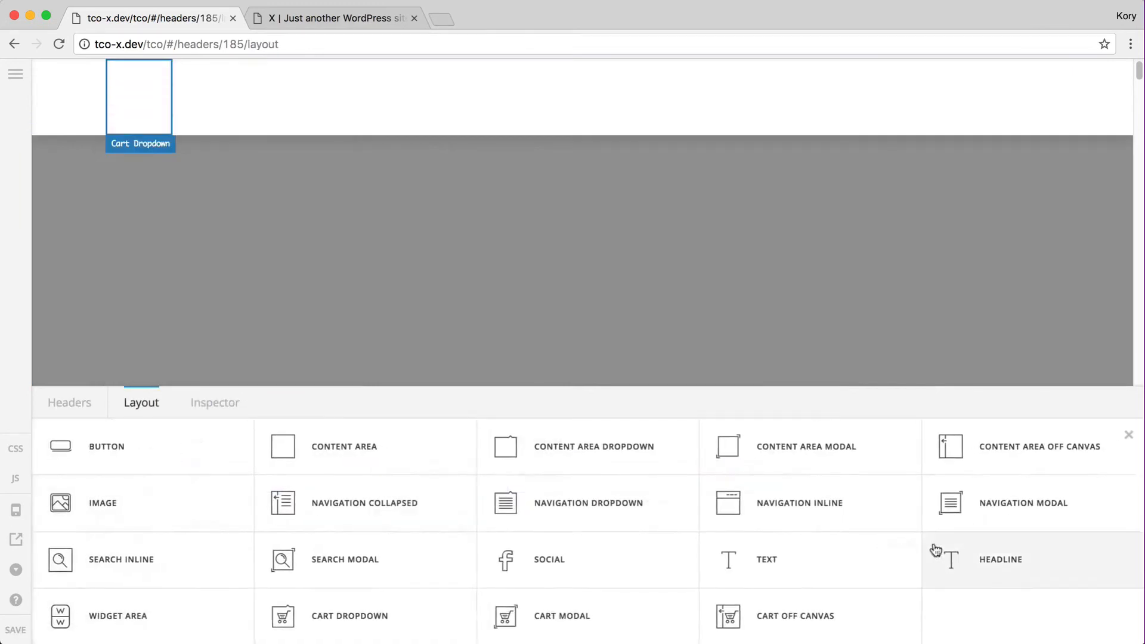
{"action": "left_click", "coordinate": [542, 617]}
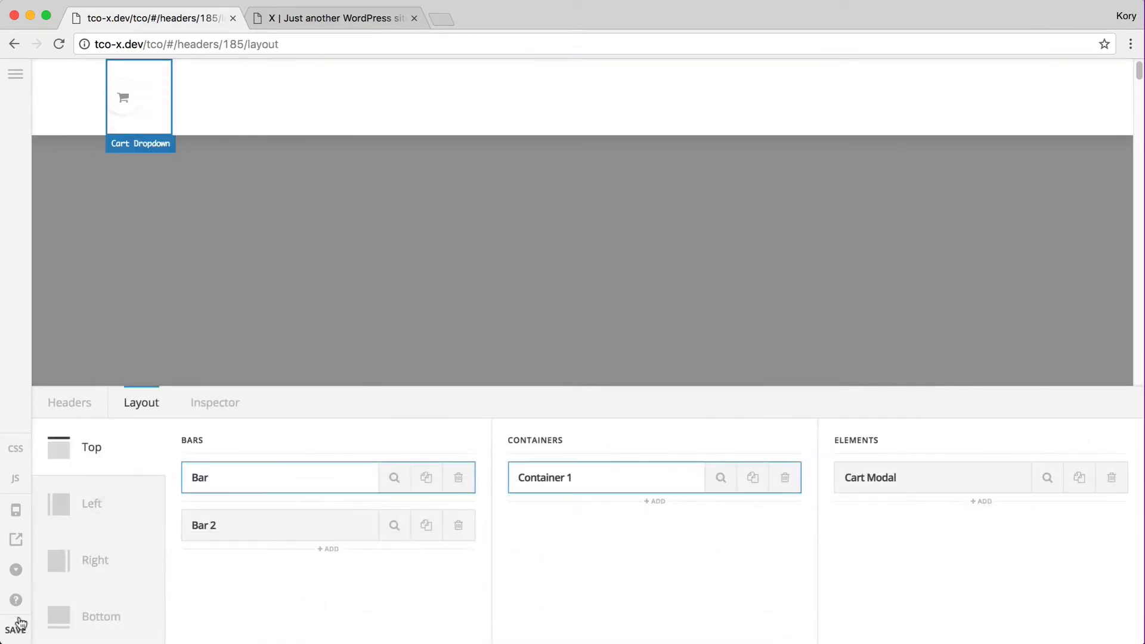
Apply the Integrity preset to the new Cart Modal and confirm the overwrite
{"action": "left_click", "coordinate": [1047, 483]}
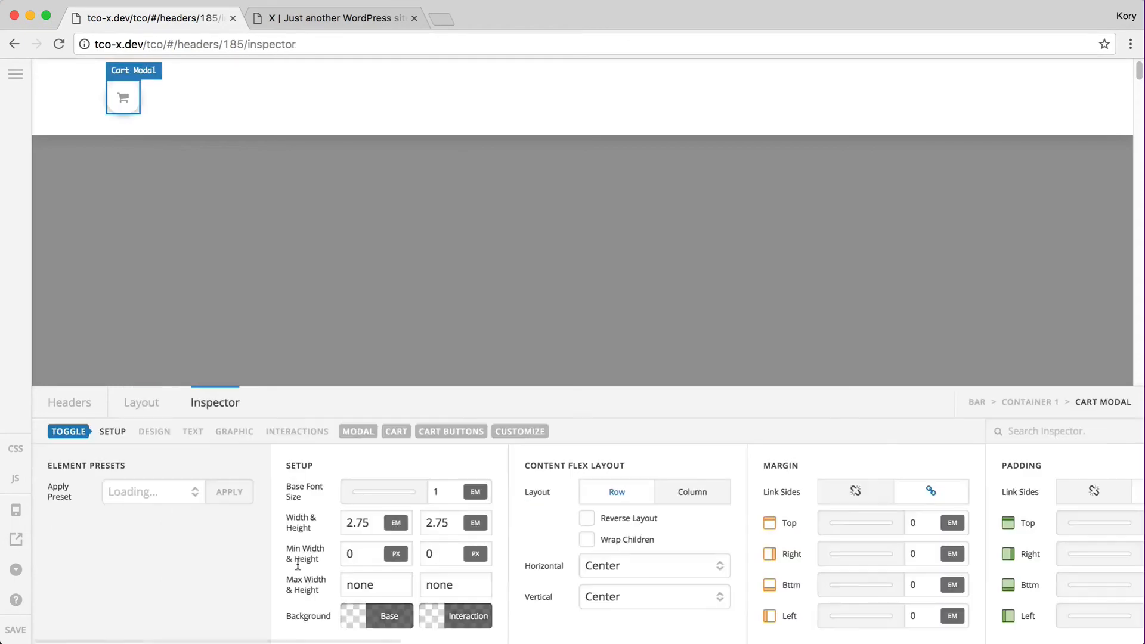
{"action": "left_click", "coordinate": [154, 491]}
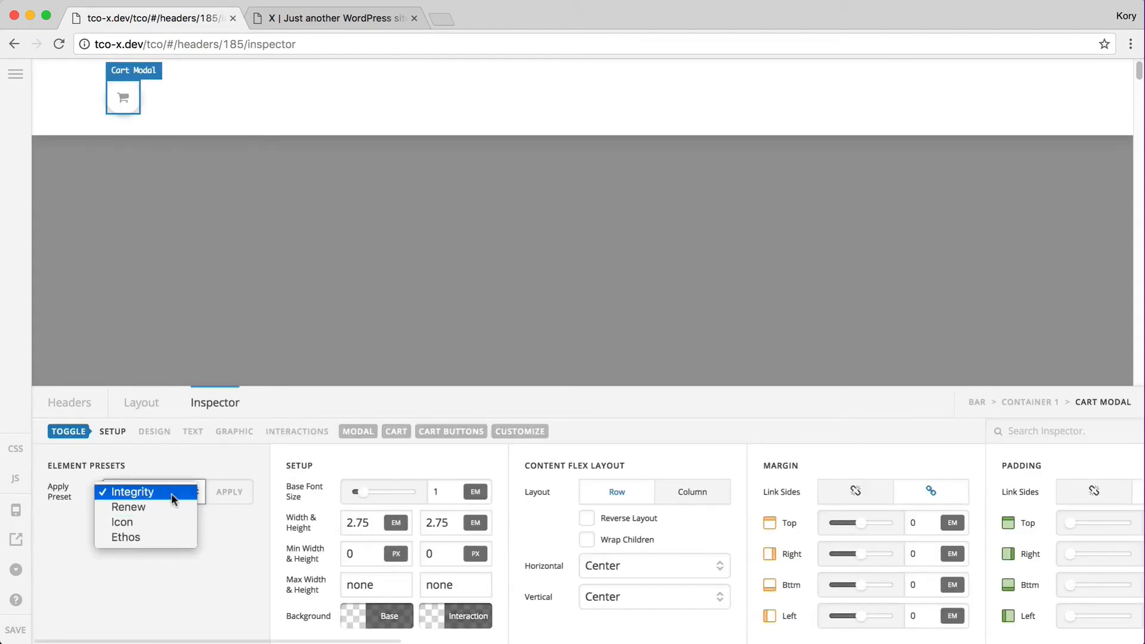
{"action": "left_click", "coordinate": [171, 493]}
{"action": "left_click", "coordinate": [243, 493]}
{"action": "left_click", "coordinate": [539, 412]}
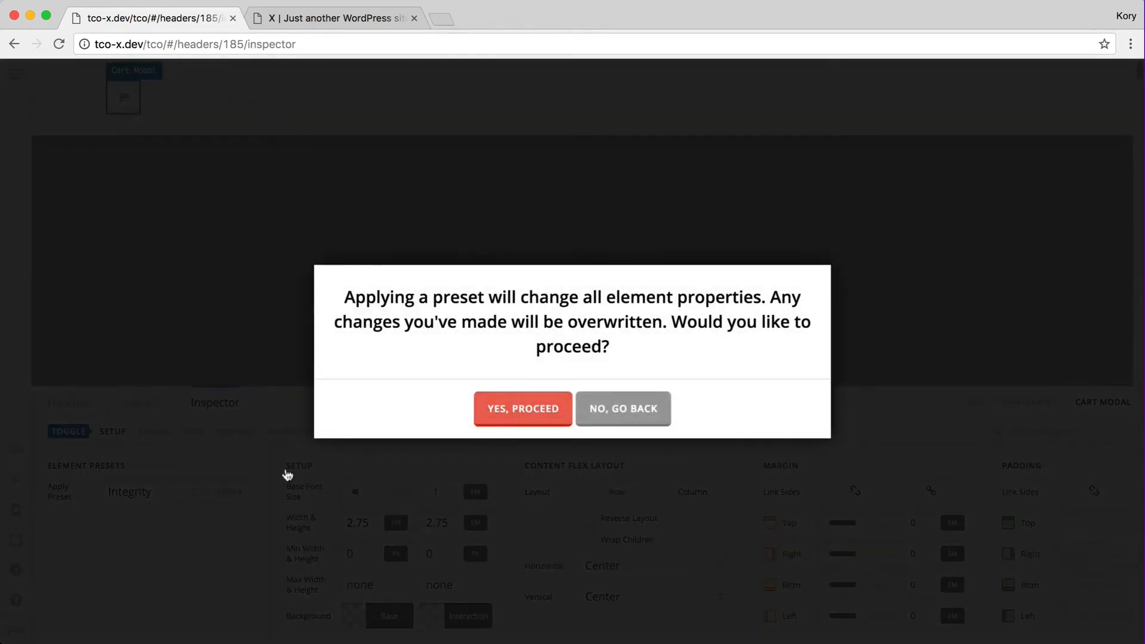
{"action": "key", "text": "ctrl+Tab"}
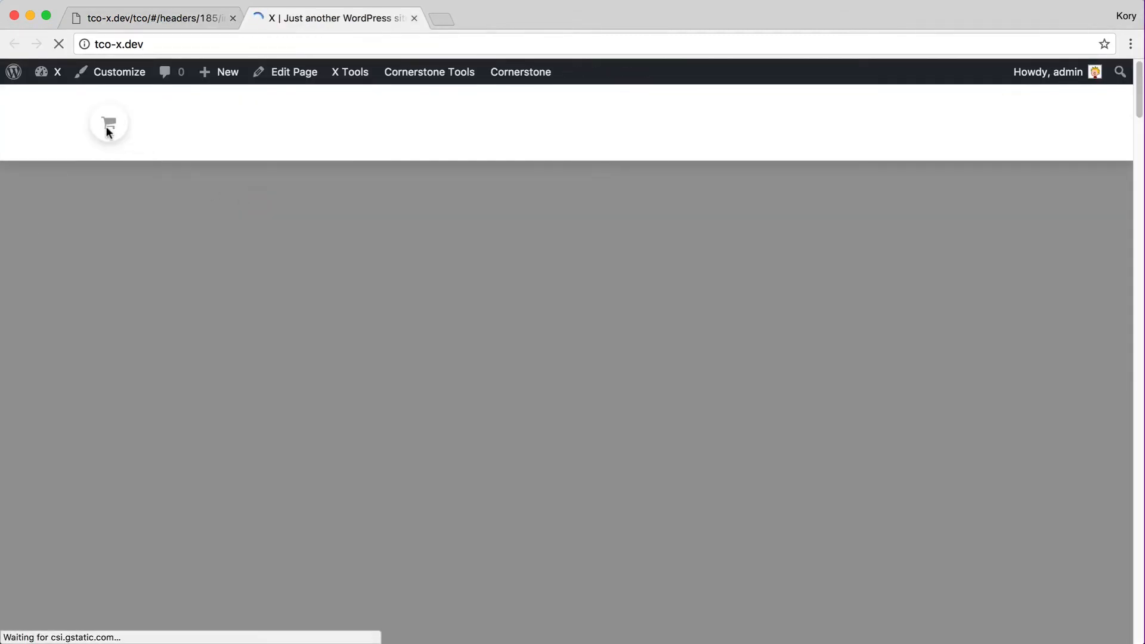
Open and close the Integrity cart modal on the live site, then show the builder's Layout
{"action": "left_click", "coordinate": [105, 124]}
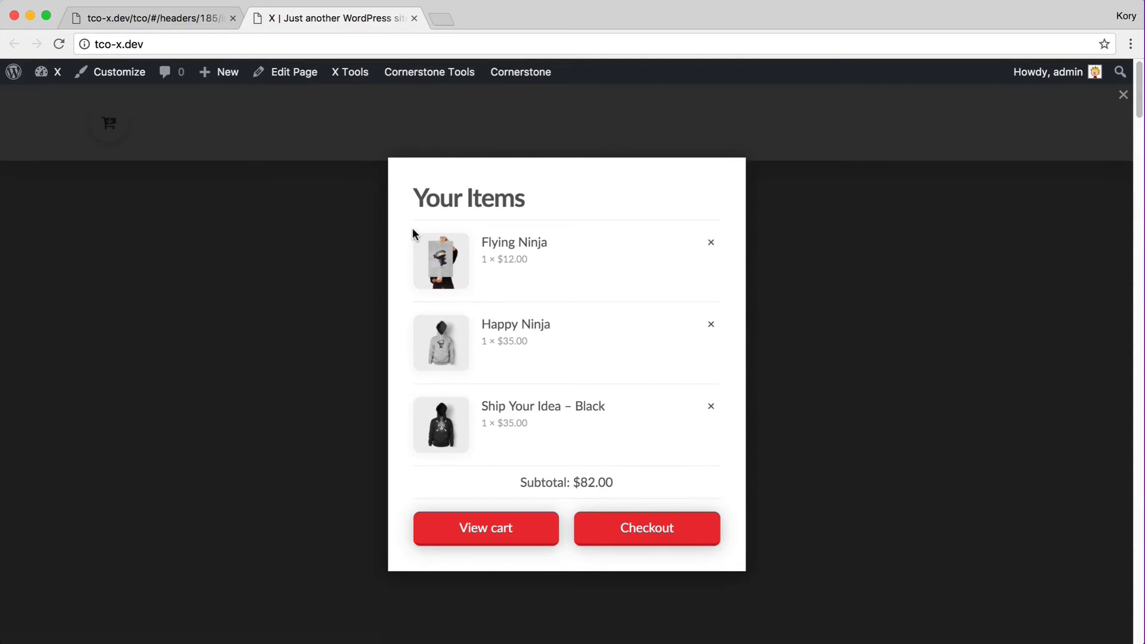
{"action": "left_click", "coordinate": [228, 223]}
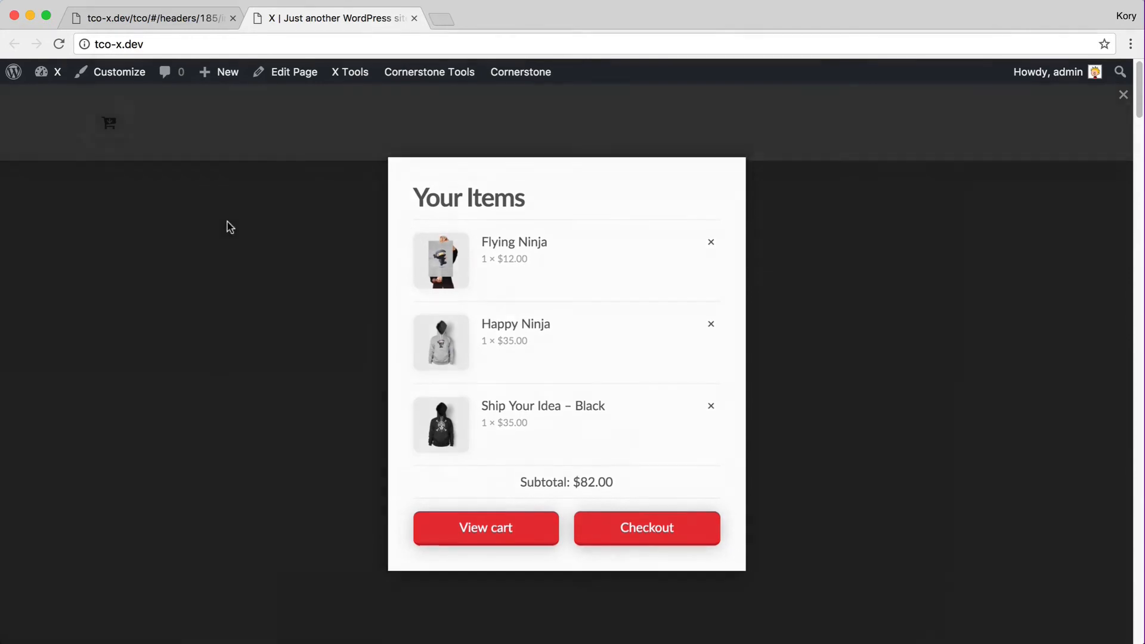
{"action": "key", "text": "ctrl+shift+Tab"}
{"action": "left_click", "coordinate": [170, 408]}
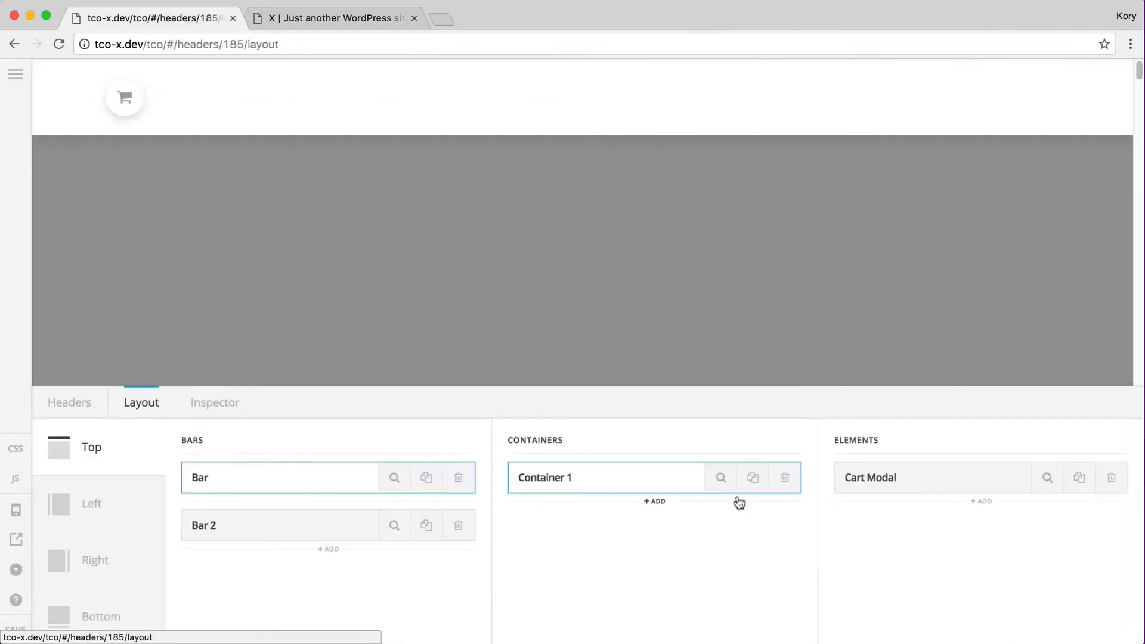
Add a Cart Dropdown above Cart Modal and a Cart Off Canvas element below it
{"action": "left_click", "coordinate": [995, 456]}
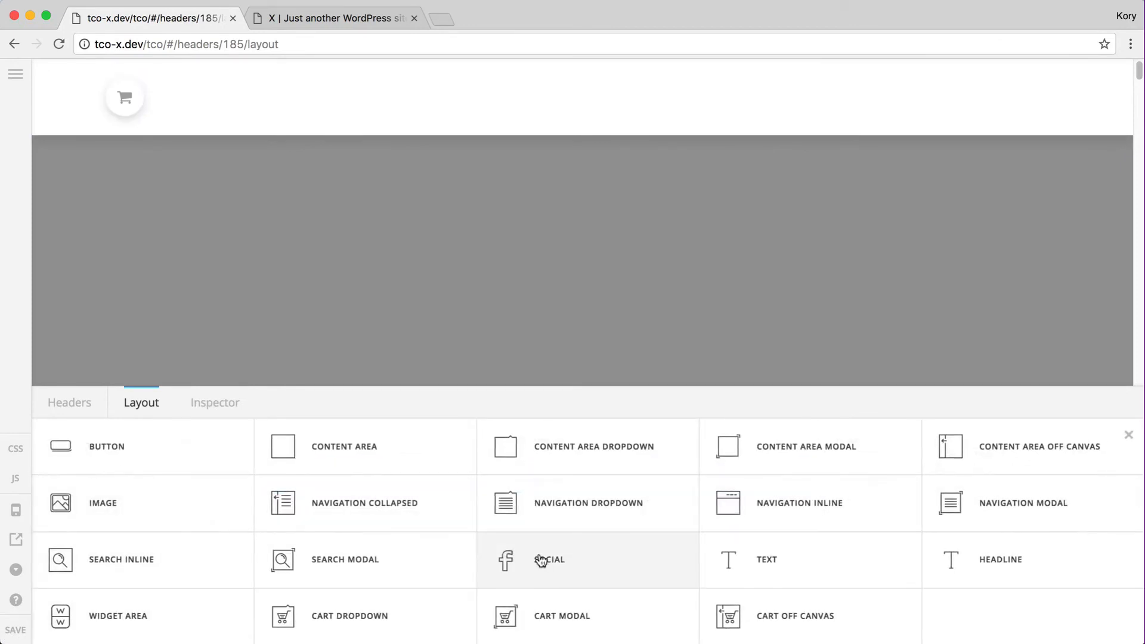
{"action": "left_click", "coordinate": [416, 621]}
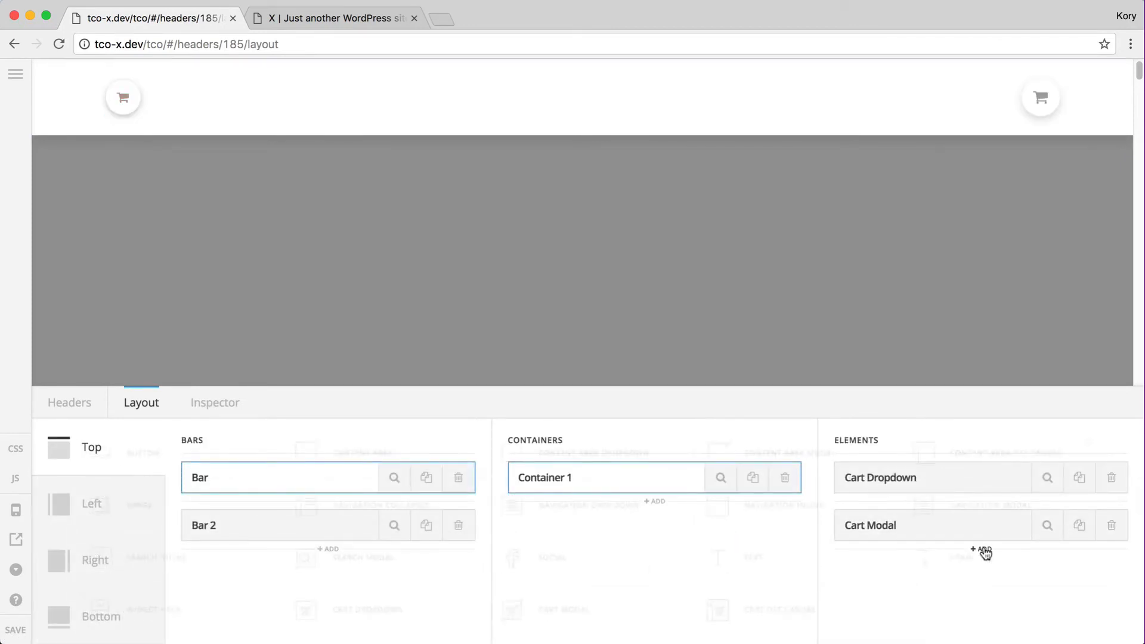
{"action": "left_click", "coordinate": [982, 549]}
{"action": "left_click", "coordinate": [794, 620]}
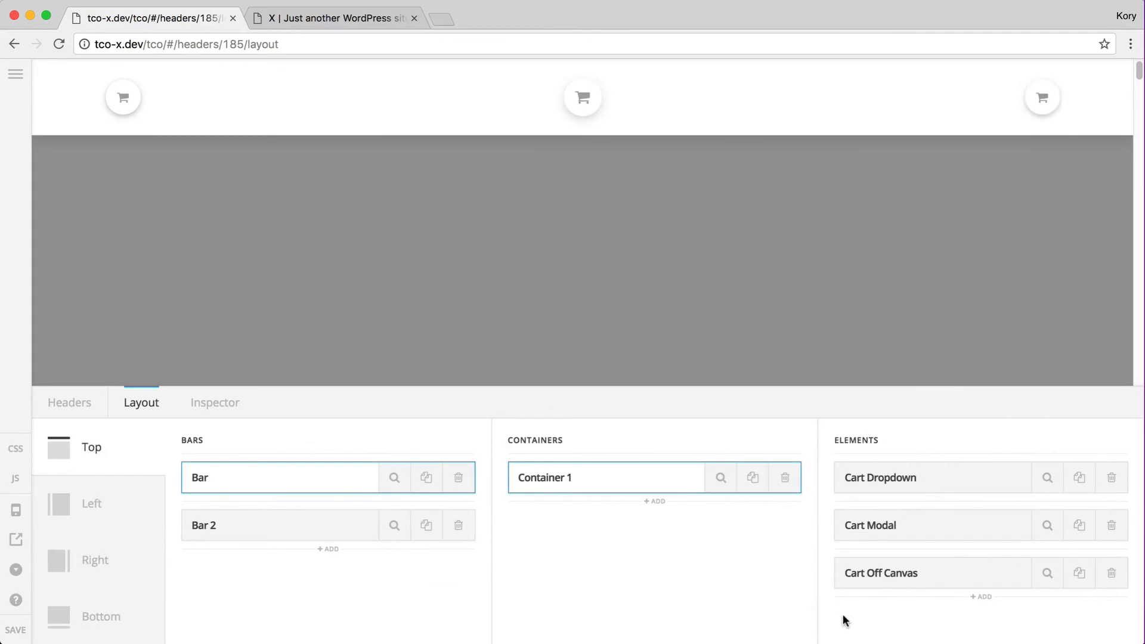
Apply the Integrity preset to both the Cart Dropdown and Cart Off Canvas elements
{"action": "left_click", "coordinate": [1062, 486]}
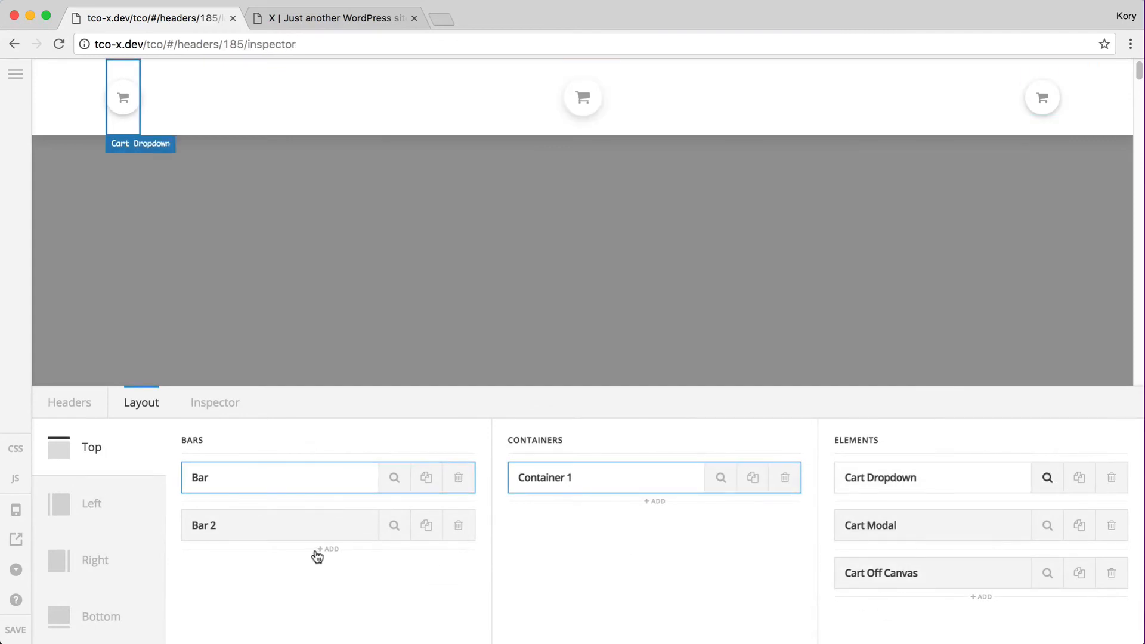
{"action": "left_click", "coordinate": [221, 493]}
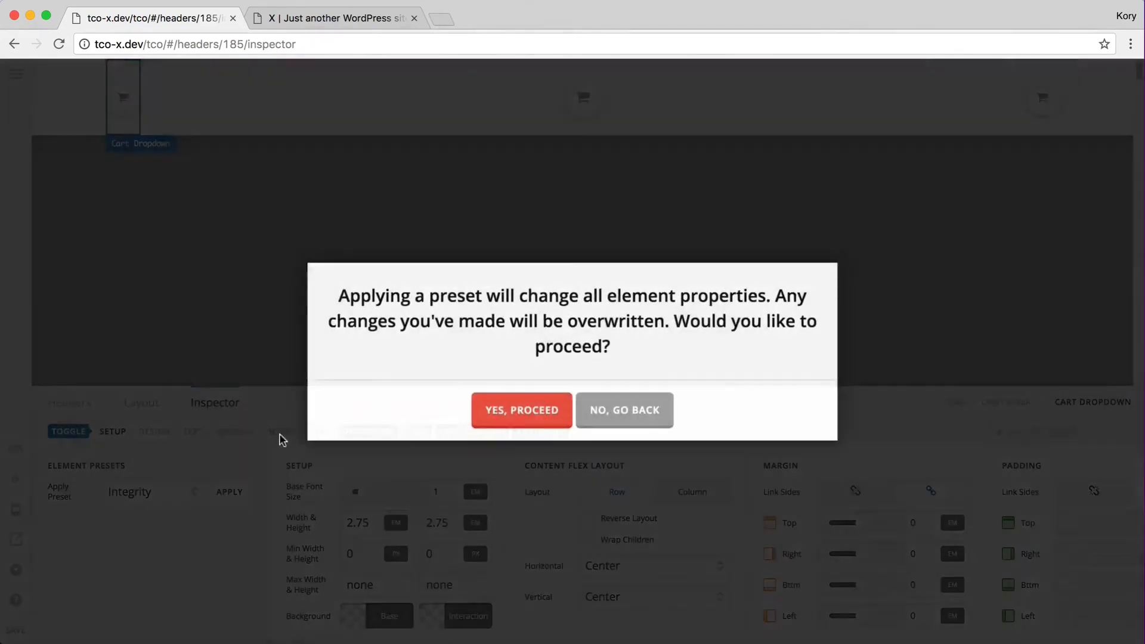
{"action": "left_click", "coordinate": [534, 405]}
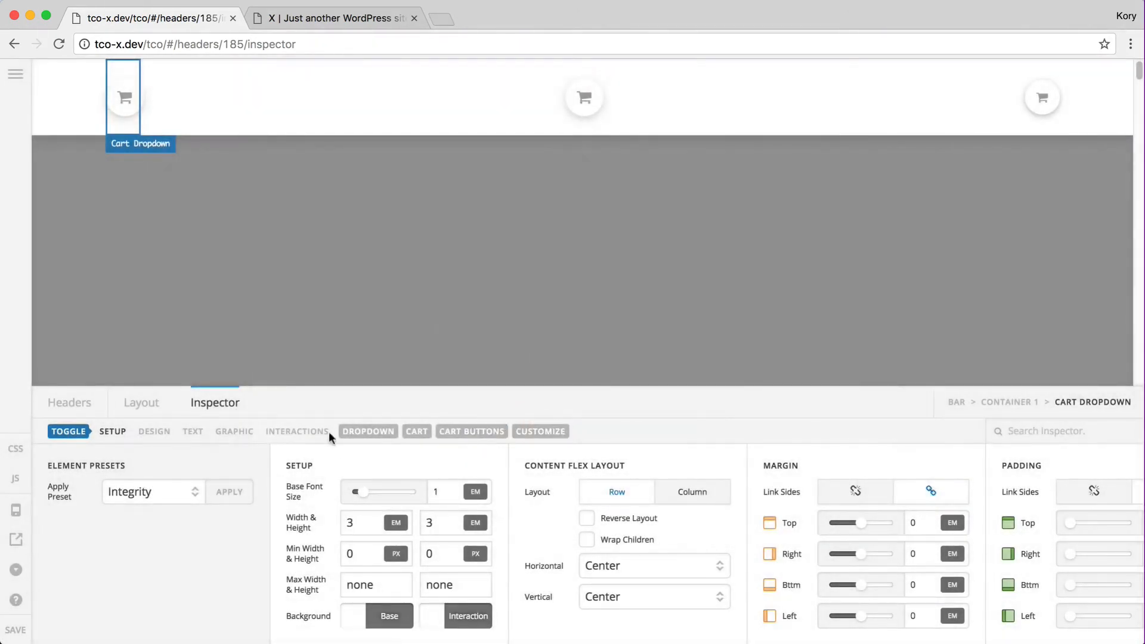
{"action": "left_click", "coordinate": [138, 402]}
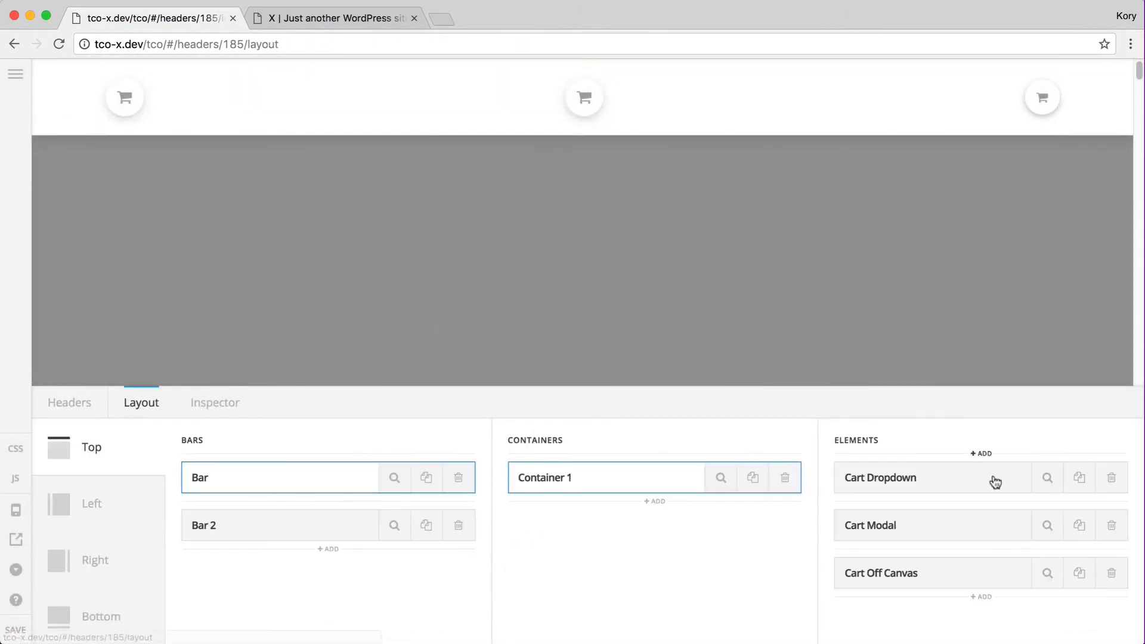
{"action": "left_click", "coordinate": [1048, 574]}
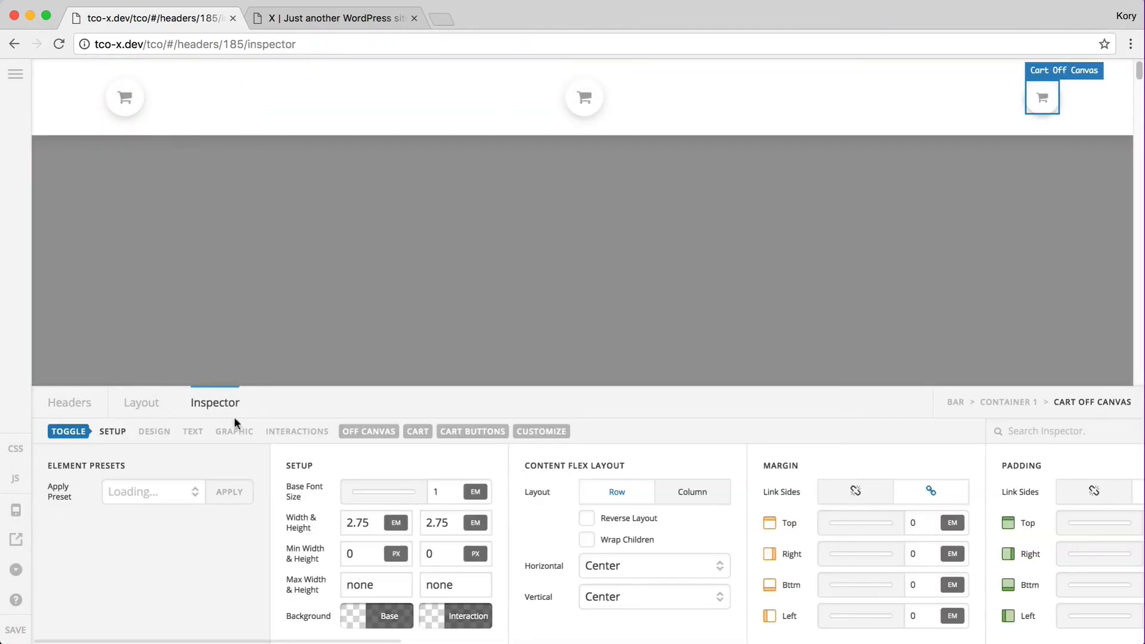
{"action": "left_click", "coordinate": [231, 492]}
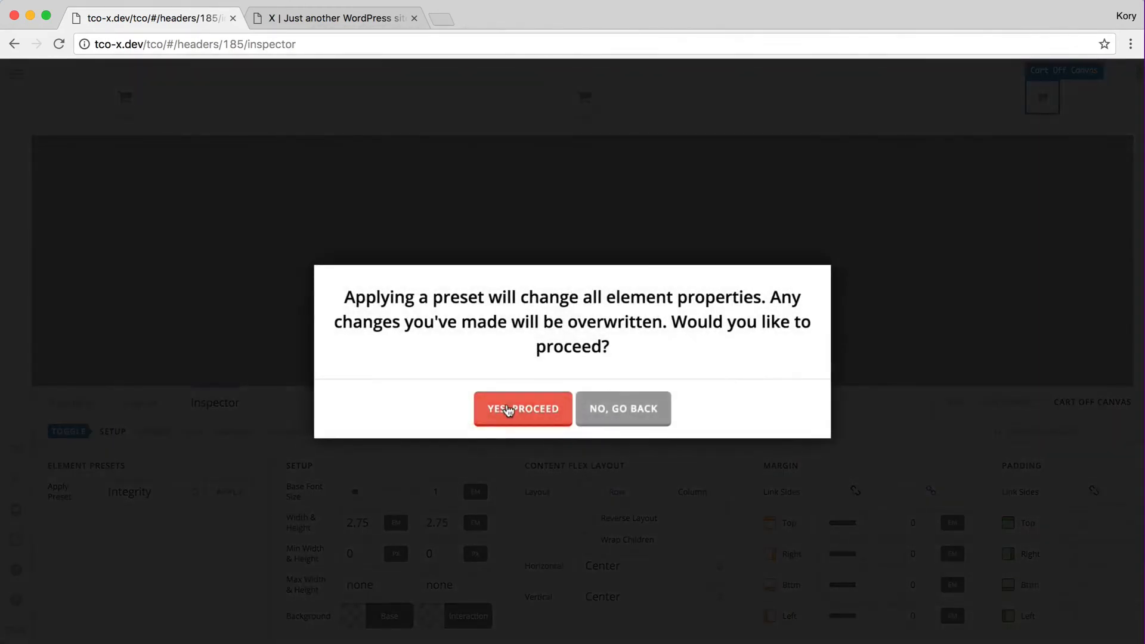
{"action": "left_click", "coordinate": [511, 406]}
Save the header and reload the live site
{"action": "left_click", "coordinate": [29, 624]}
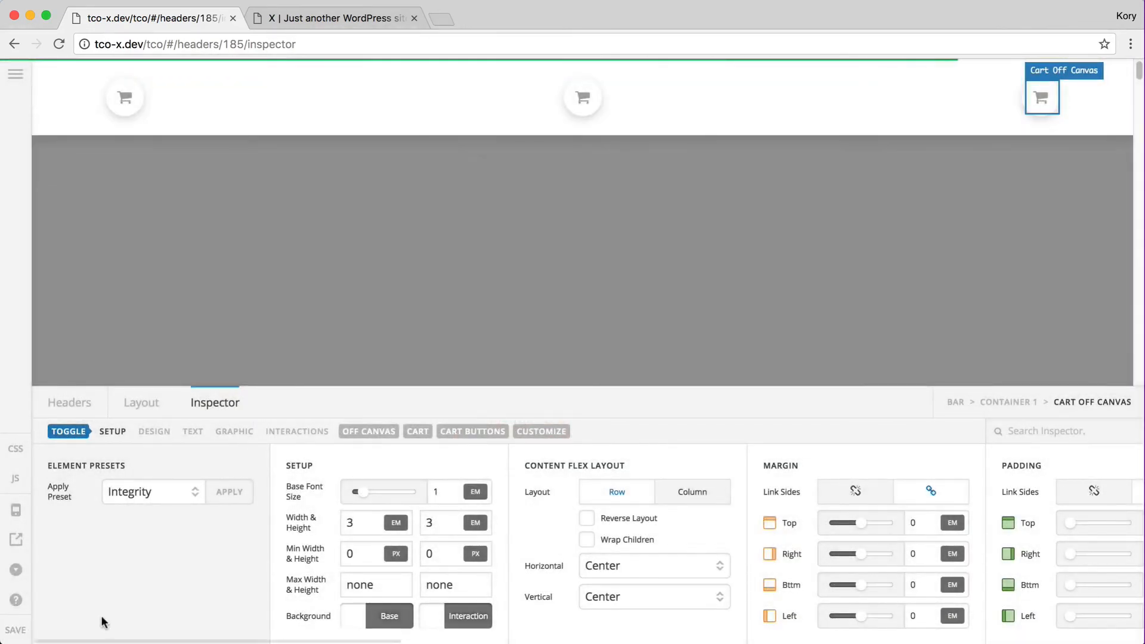
{"action": "key", "text": "super+2"}
{"action": "key", "text": "super+r"}
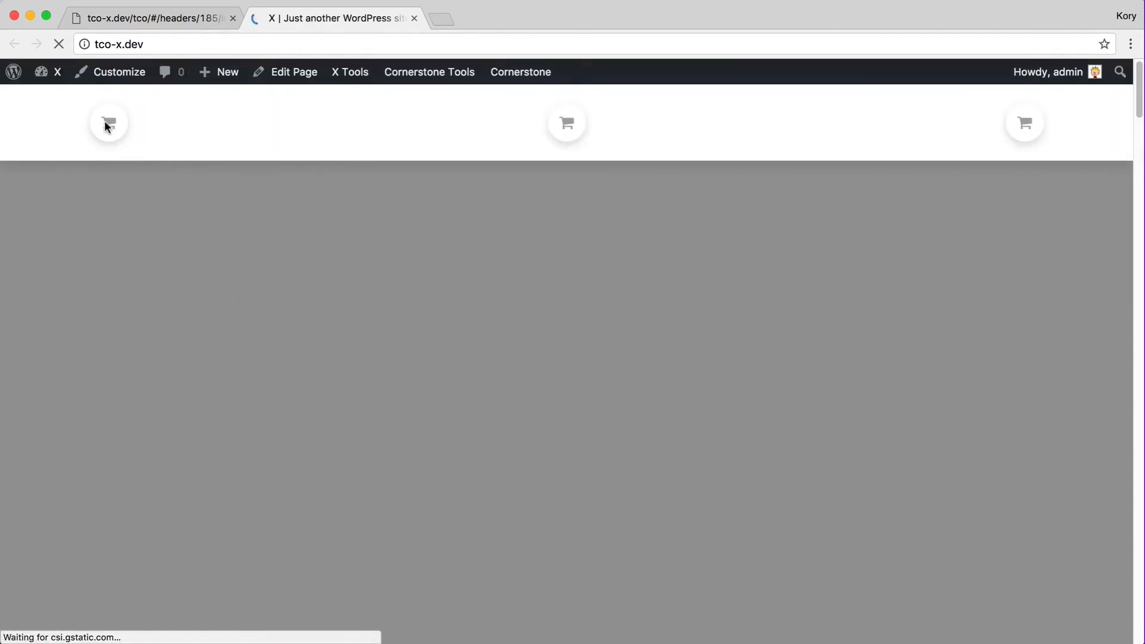
Preview the cart dropdown, centred cart modal and off-canvas cart panel on the live site
{"action": "left_click", "coordinate": [117, 121]}
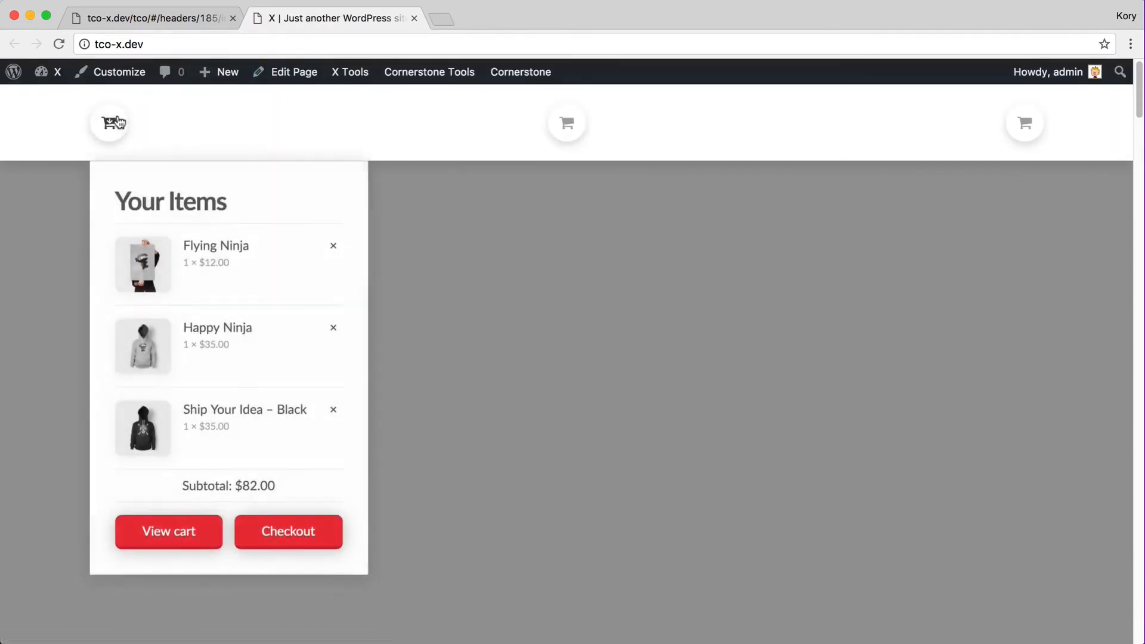
{"action": "left_click", "coordinate": [566, 123]}
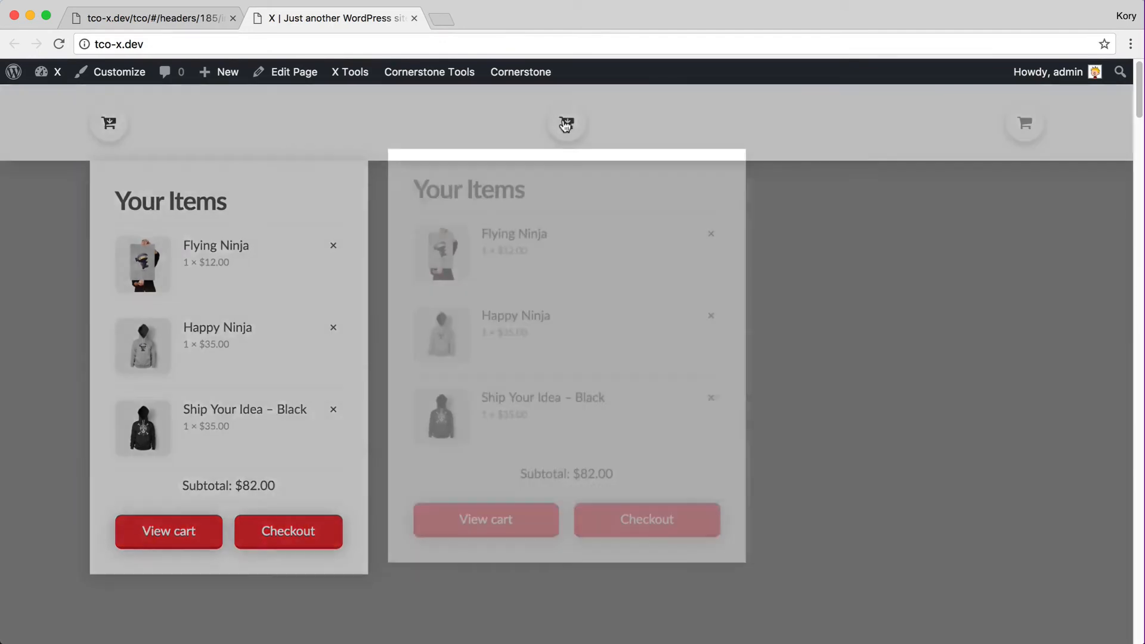
{"action": "left_click", "coordinate": [902, 266]}
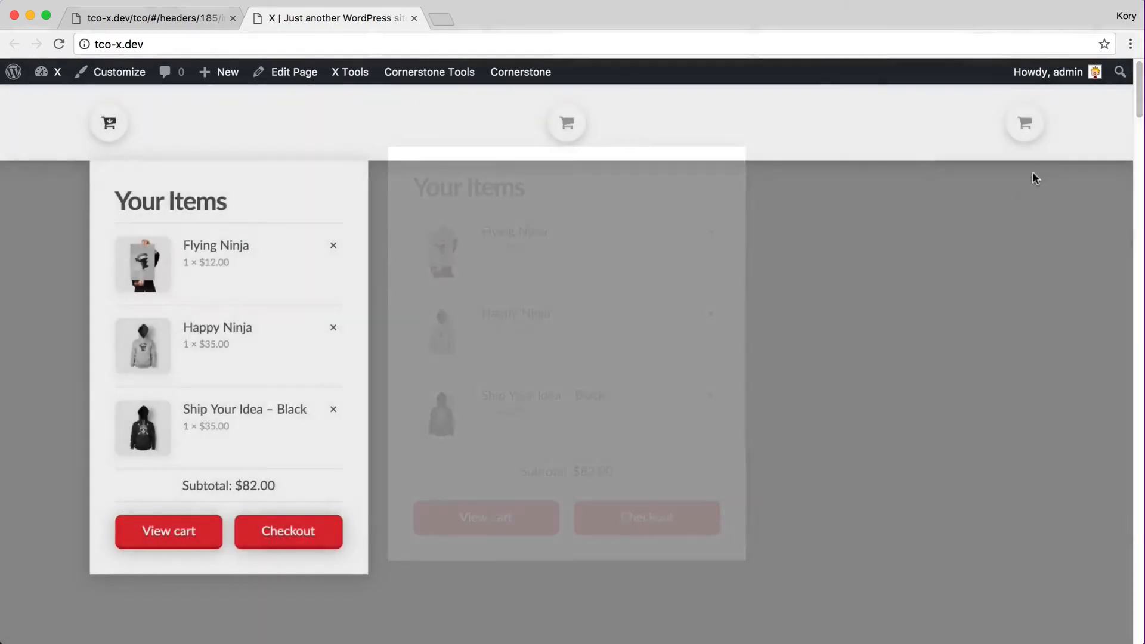
{"action": "left_click", "coordinate": [1030, 131]}
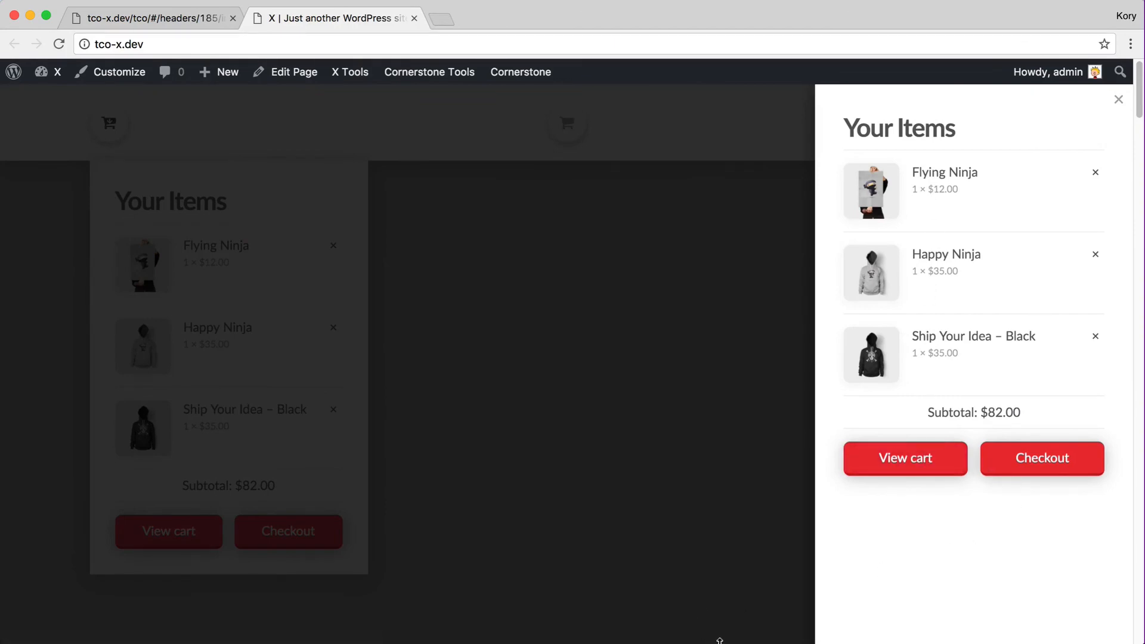
Resize the browser window to 1440×810, close the off-canvas cart, and return to the builder
{"action": "left_click_drag", "start_coordinate": [720, 641], "coordinate": [719, 375]}
{"action": "scroll", "coordinate": [1026, 185], "scroll_direction": "down", "scroll_amount": 3}
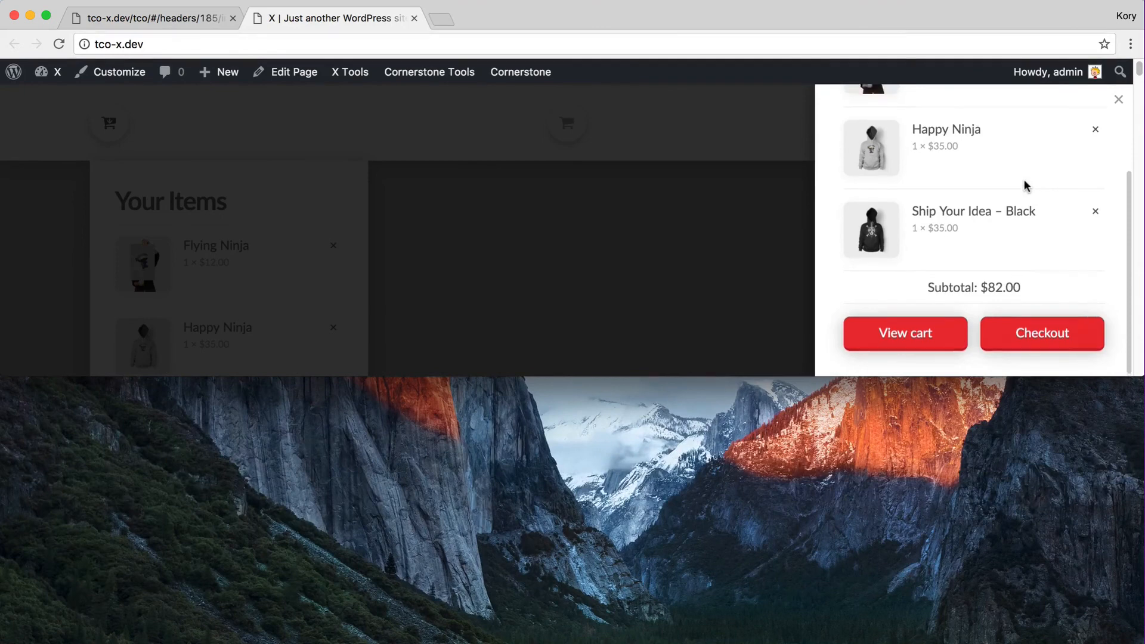
{"action": "scroll", "coordinate": [1026, 185], "scroll_direction": "up", "scroll_amount": 3}
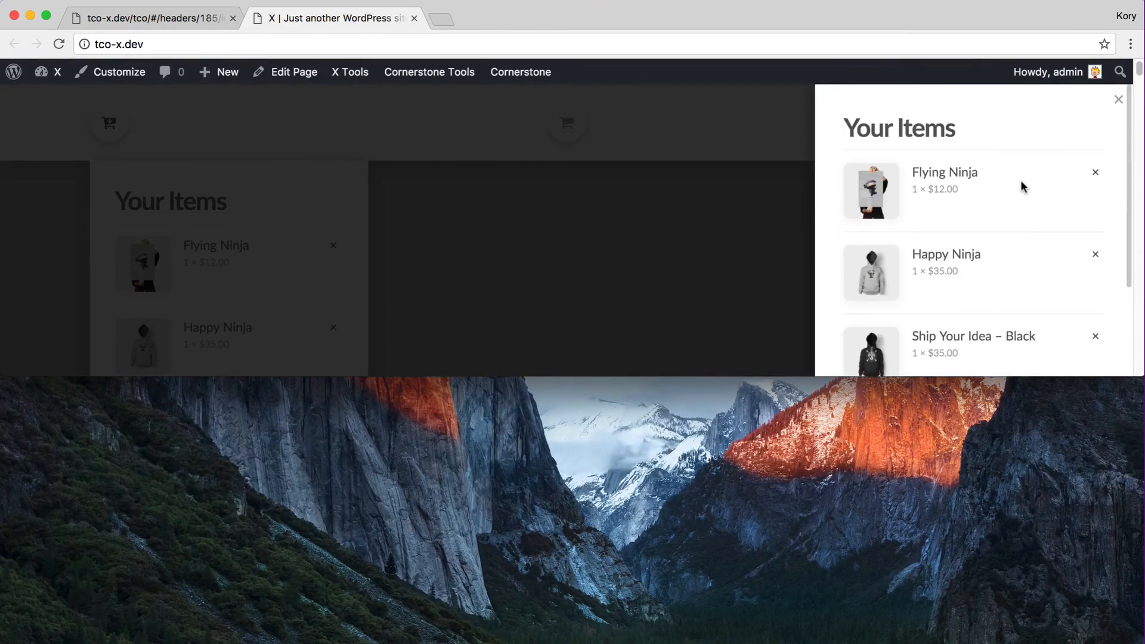
{"action": "left_click", "coordinate": [1129, 43]}
{"action": "left_click", "coordinate": [948, 72]}
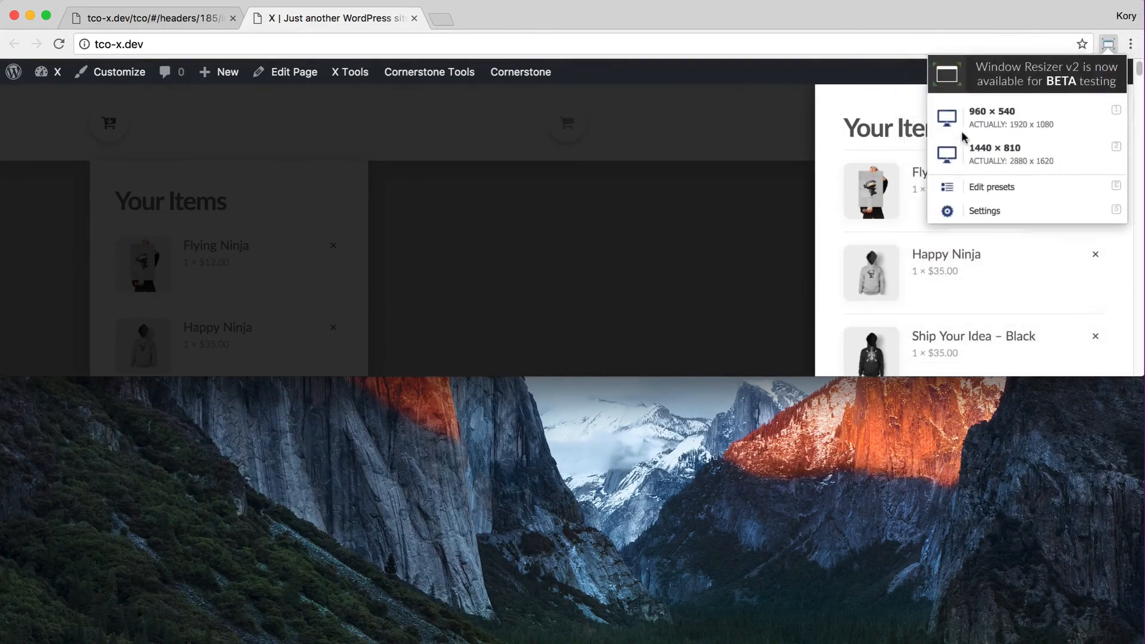
{"action": "left_click", "coordinate": [1007, 160]}
{"action": "left_click", "coordinate": [464, 256]}
{"action": "key", "text": "ctrl+Tab"}
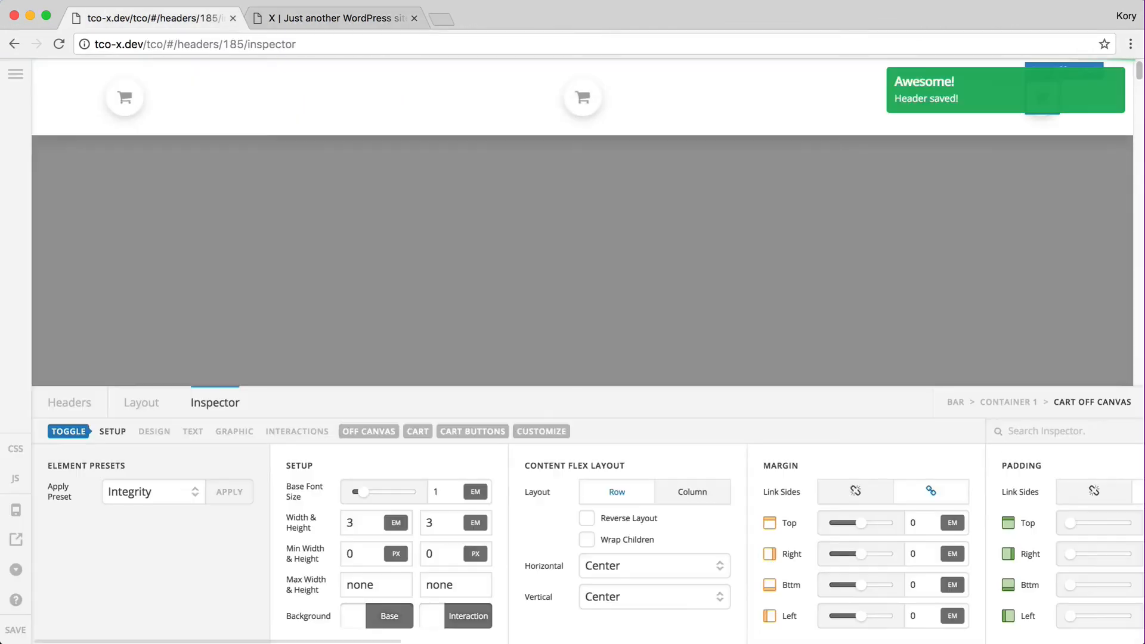
Delete the Cart Dropdown, Cart Modal and Cart Off Canvas elements from Container 1
{"action": "left_click", "coordinate": [141, 403]}
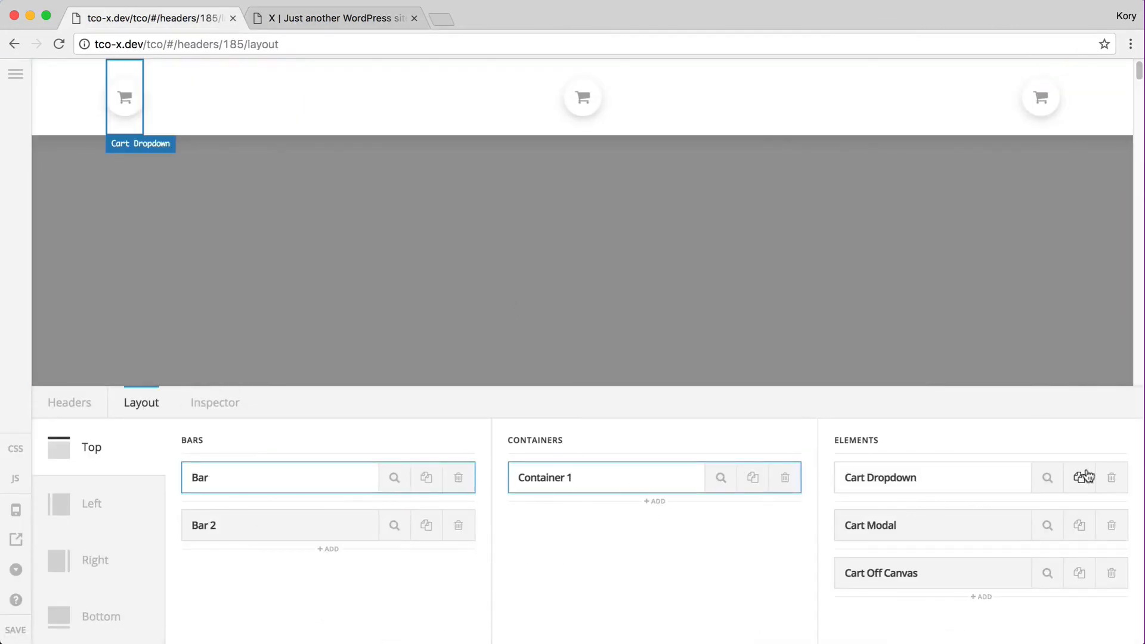
{"action": "left_click", "coordinate": [1113, 477]}
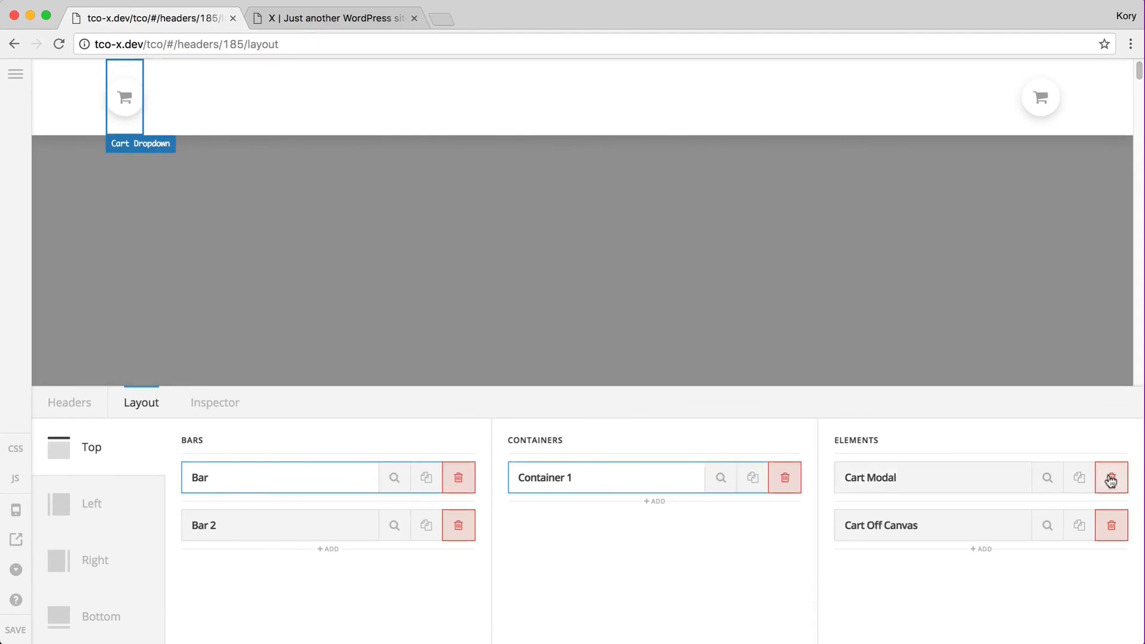
{"action": "left_click", "coordinate": [1112, 477]}
{"action": "left_click", "coordinate": [1112, 478]}
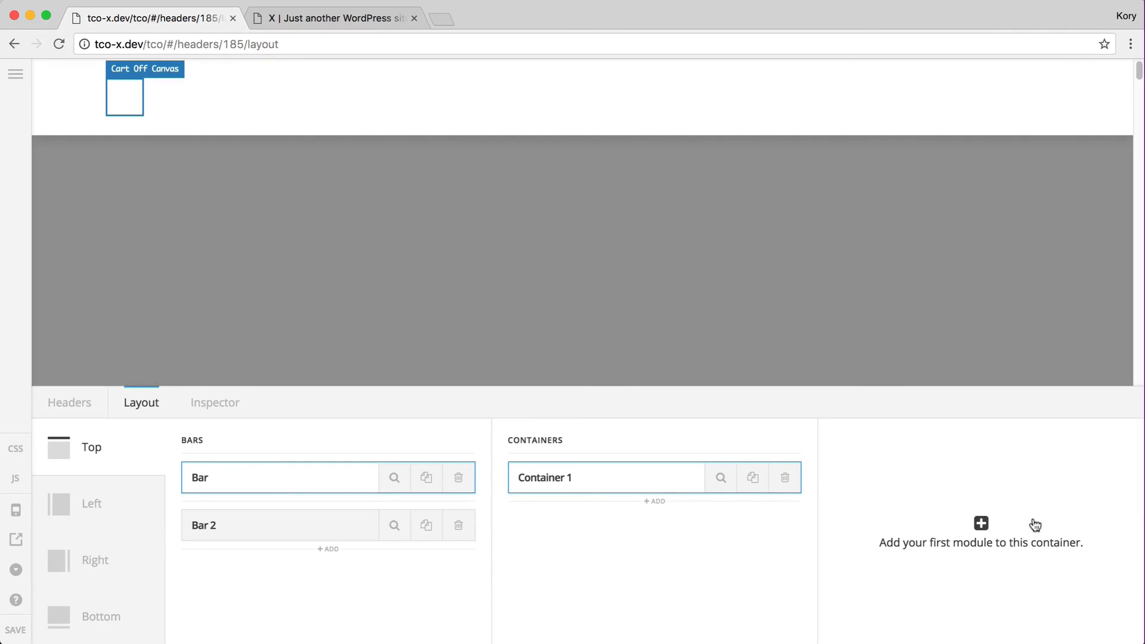
Open and close the header's custom CSS and JavaScript editors
{"action": "left_click", "coordinate": [22, 458]}
{"action": "left_click", "coordinate": [19, 455]}
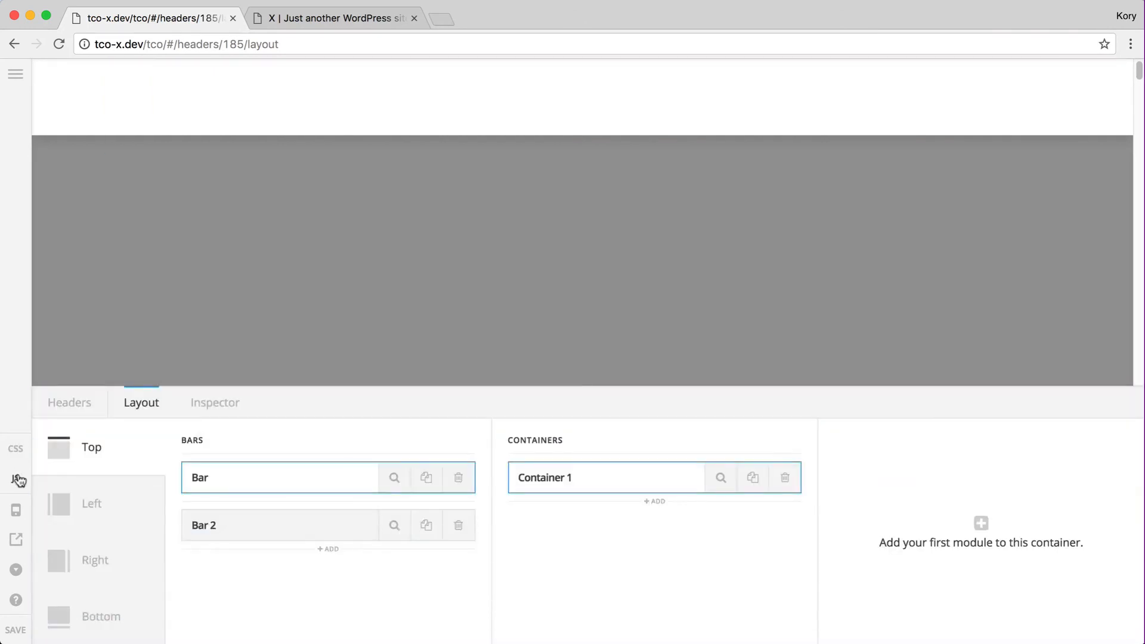
{"action": "left_click", "coordinate": [17, 480]}
{"action": "left_click", "coordinate": [18, 480]}
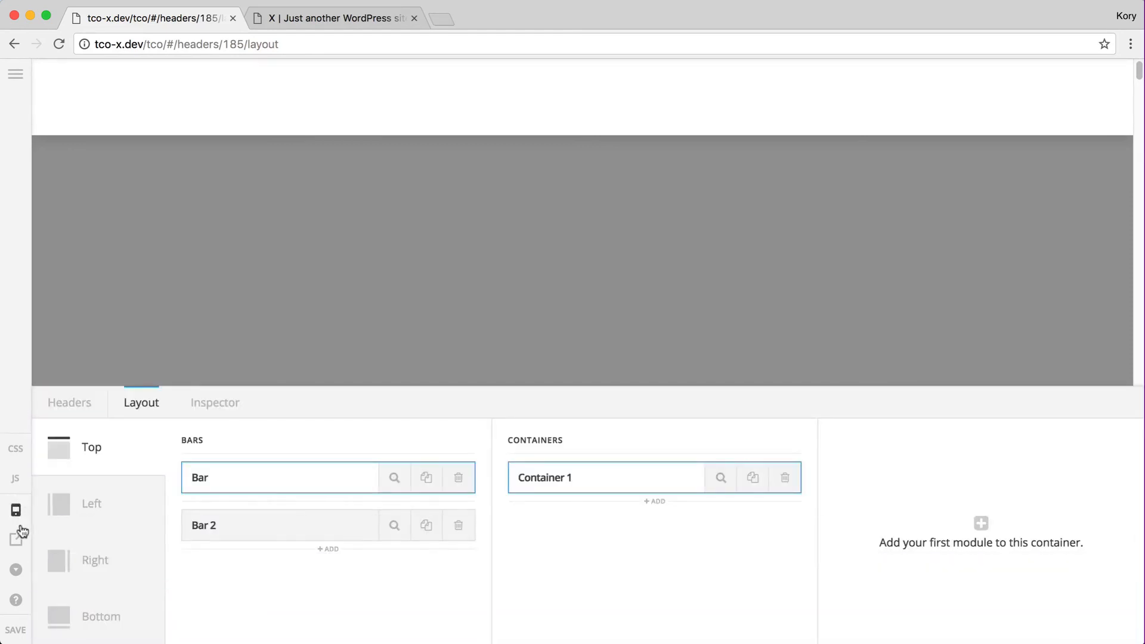